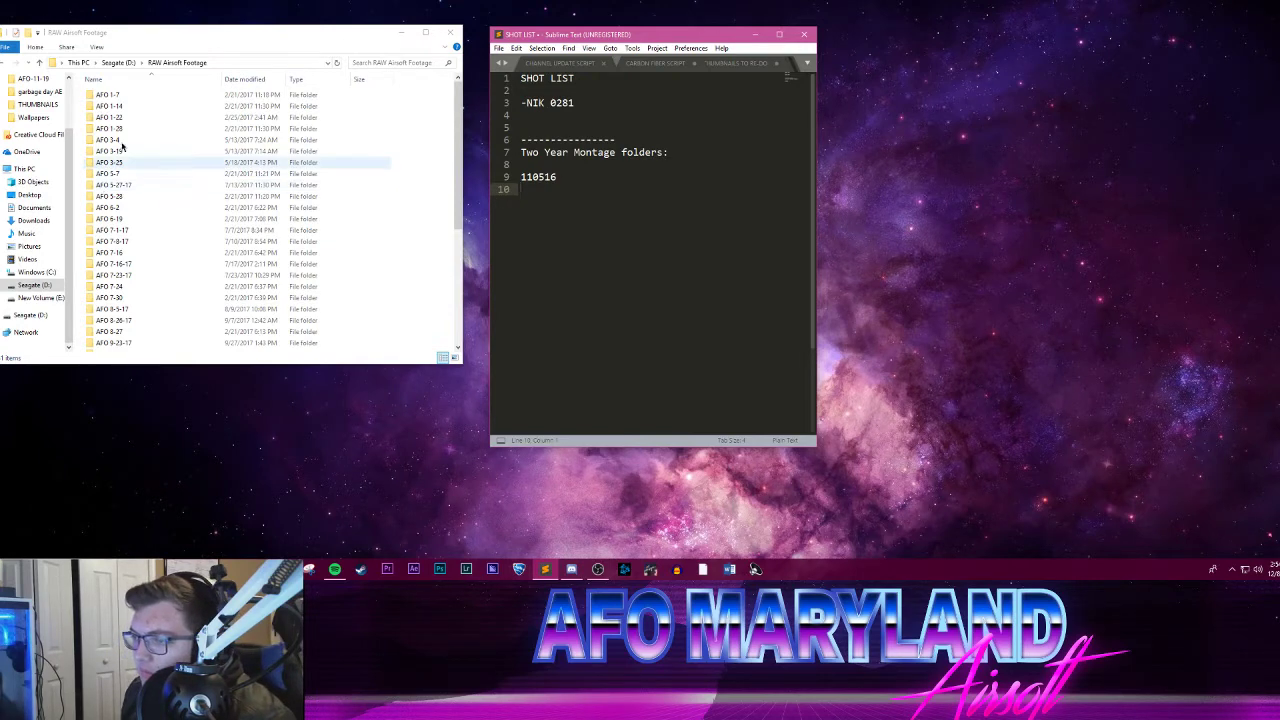
Step: Check the clips in the AFO 11-5 folder and return to the RAW Airsoft Footage folder
{"action": "scroll", "coordinate": [134, 258], "scroll_direction": "down", "scroll_amount": 5}
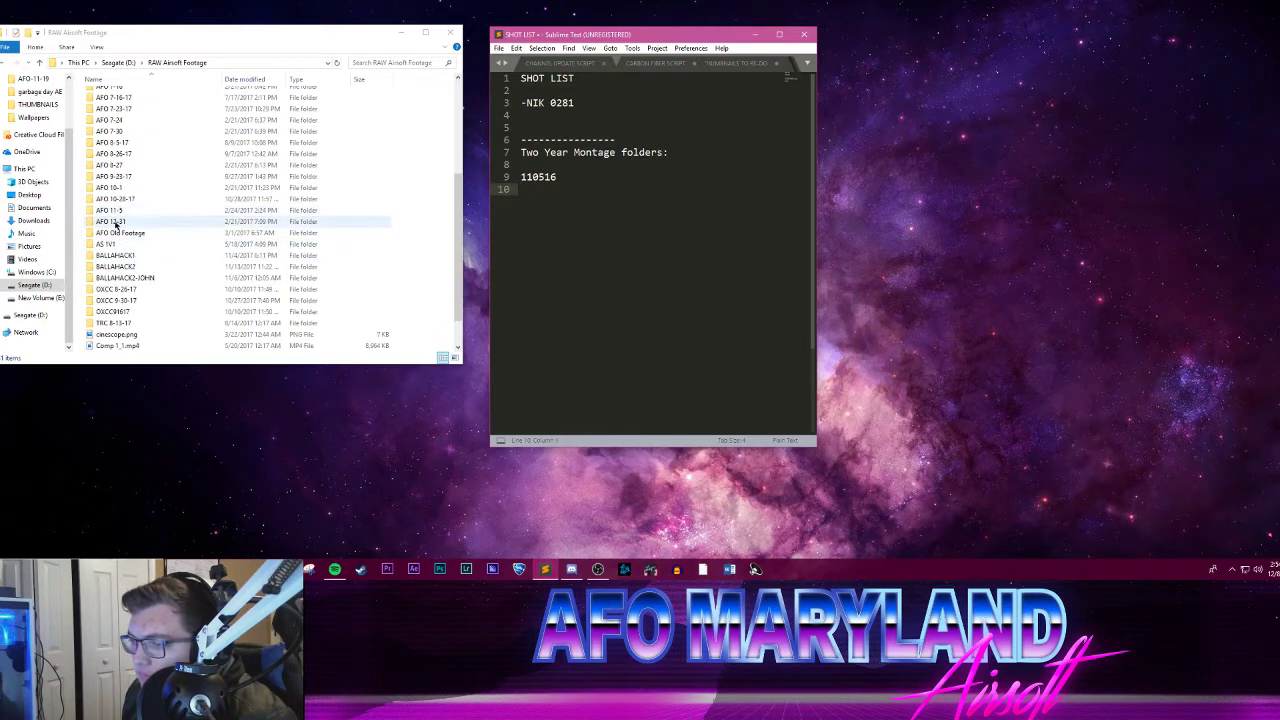
{"action": "double_click", "coordinate": [112, 210]}
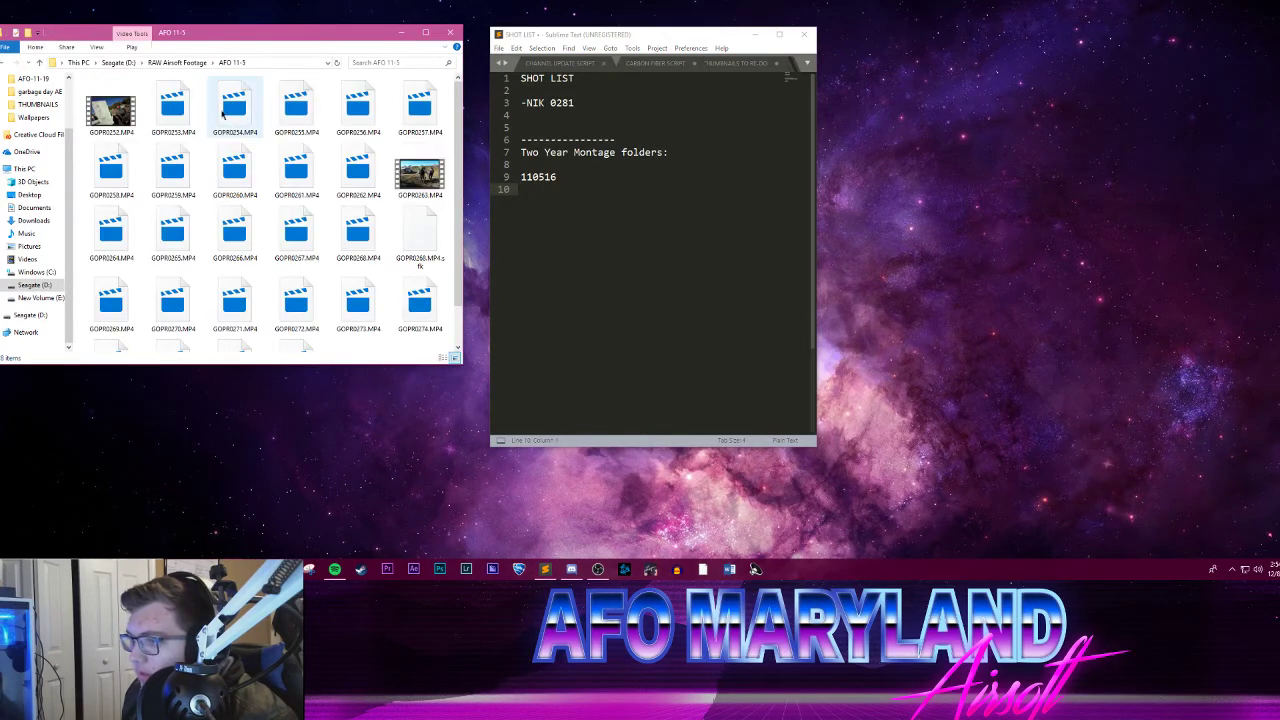
{"action": "left_click", "coordinate": [165, 63]}
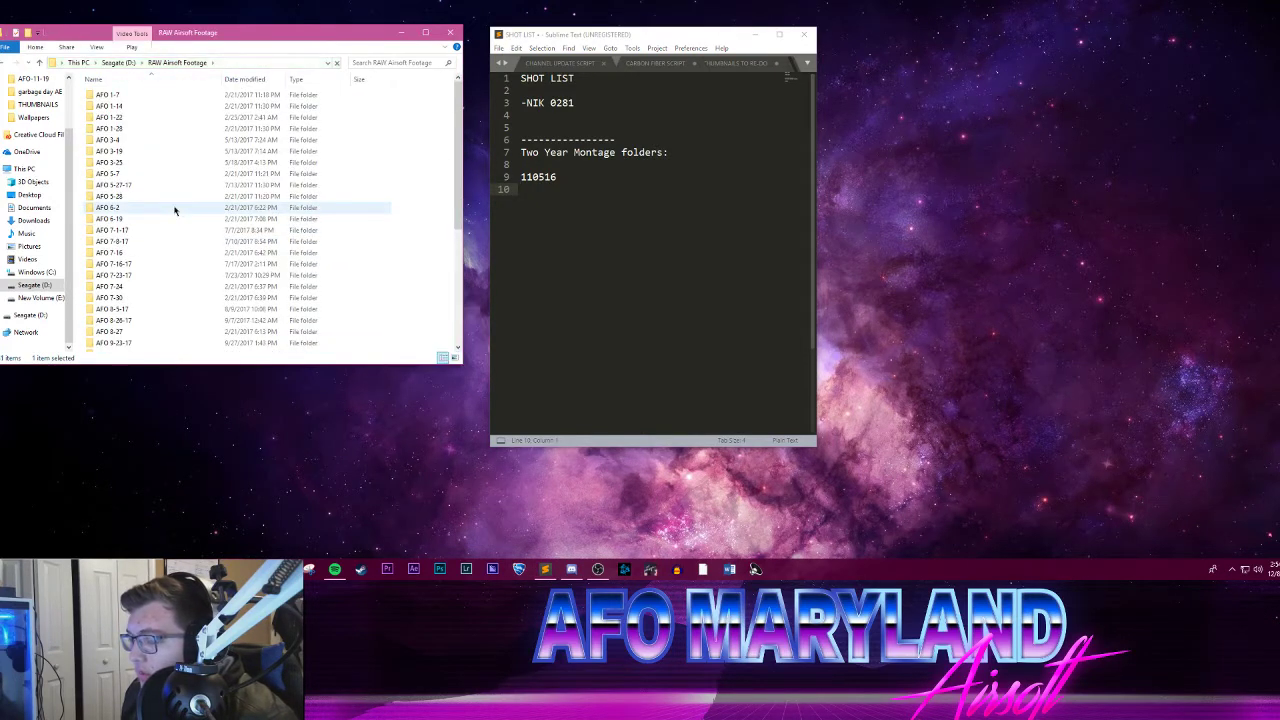
{"action": "scroll", "coordinate": [174, 210], "scroll_direction": "up", "scroll_amount": 2}
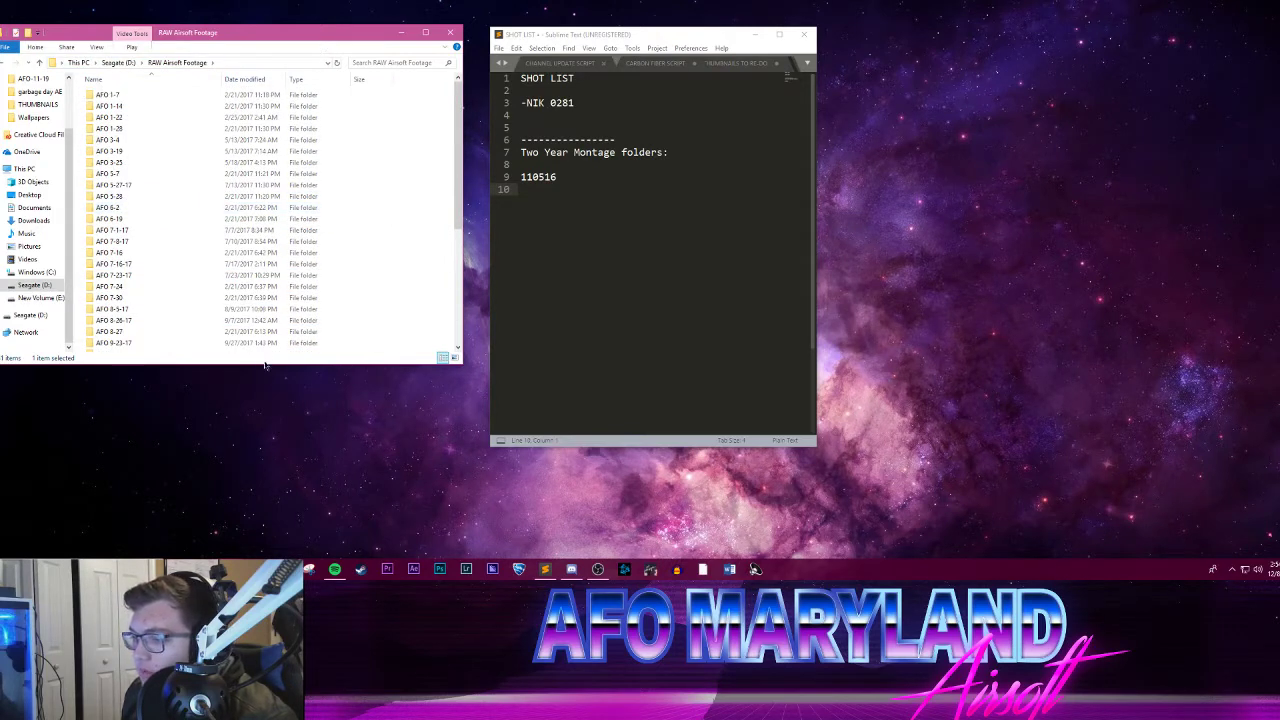
Step: Lengthen the RAW Airsoft Footage window downward to just above the taskbar so it lists more folders
{"action": "left_click_drag", "start_coordinate": [258, 366], "coordinate": [256, 553]}
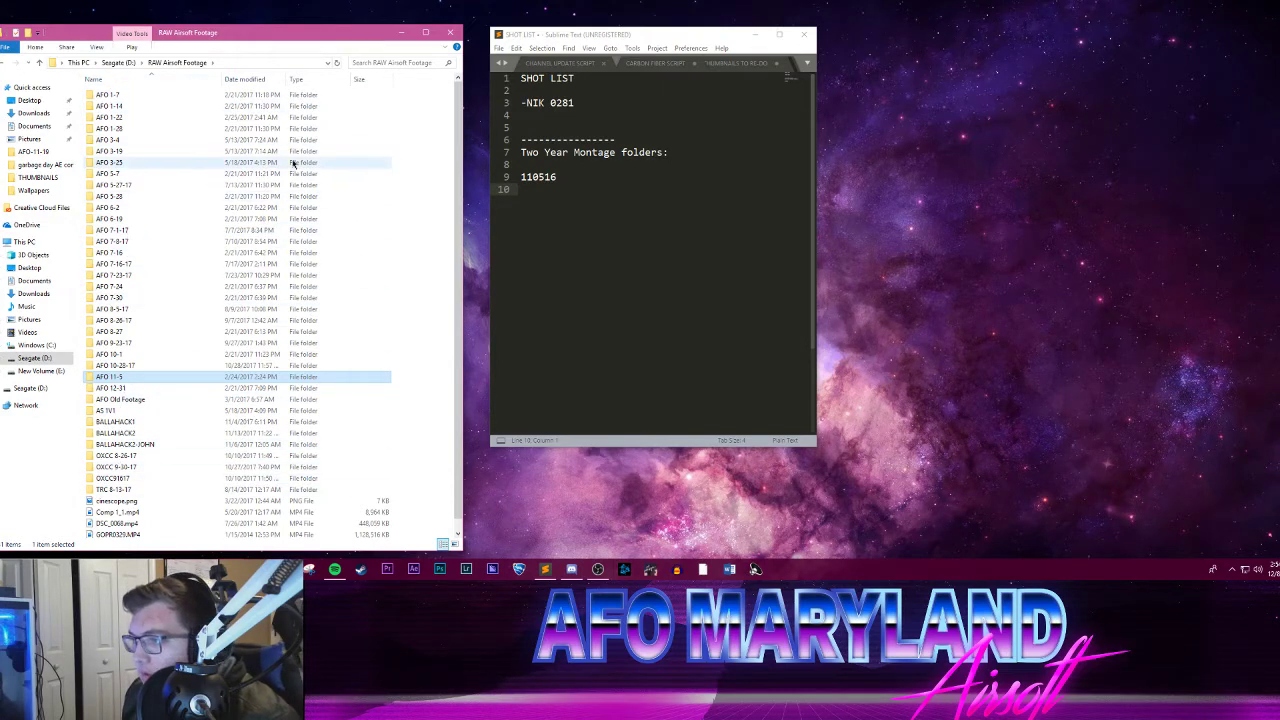
{"action": "left_click", "coordinate": [434, 107]}
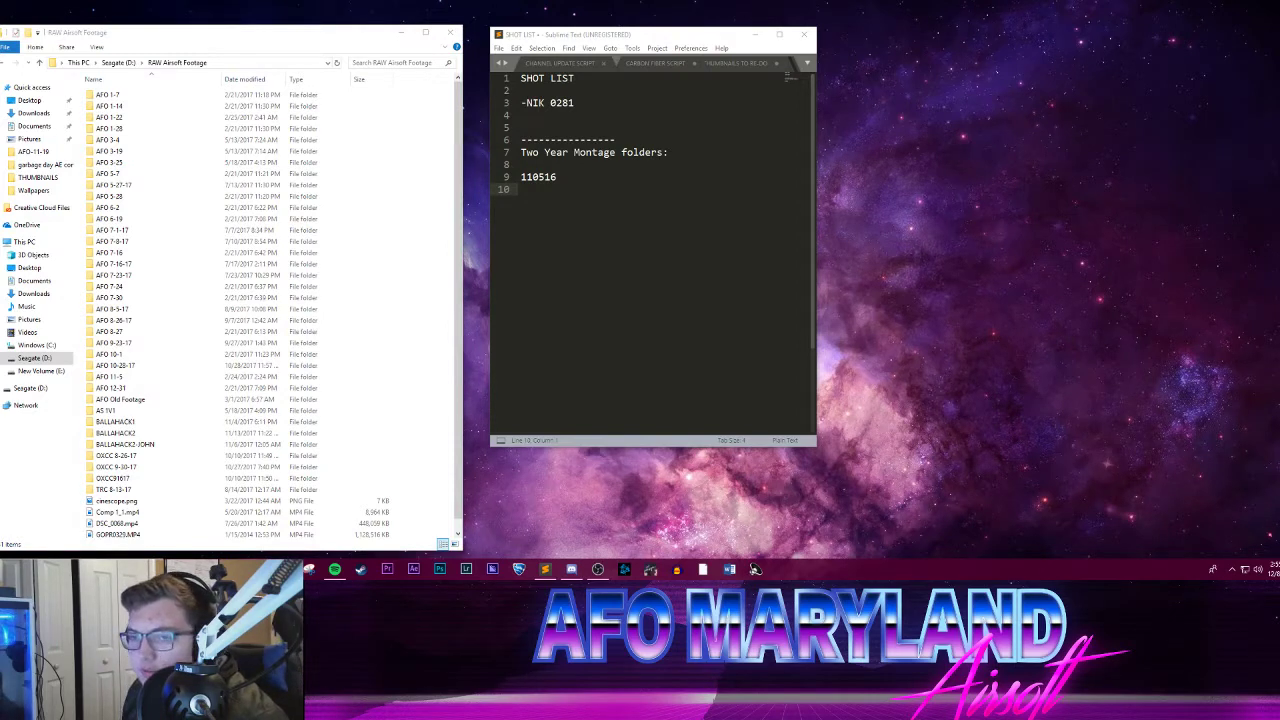
{"action": "left_click", "coordinate": [548, 190]}
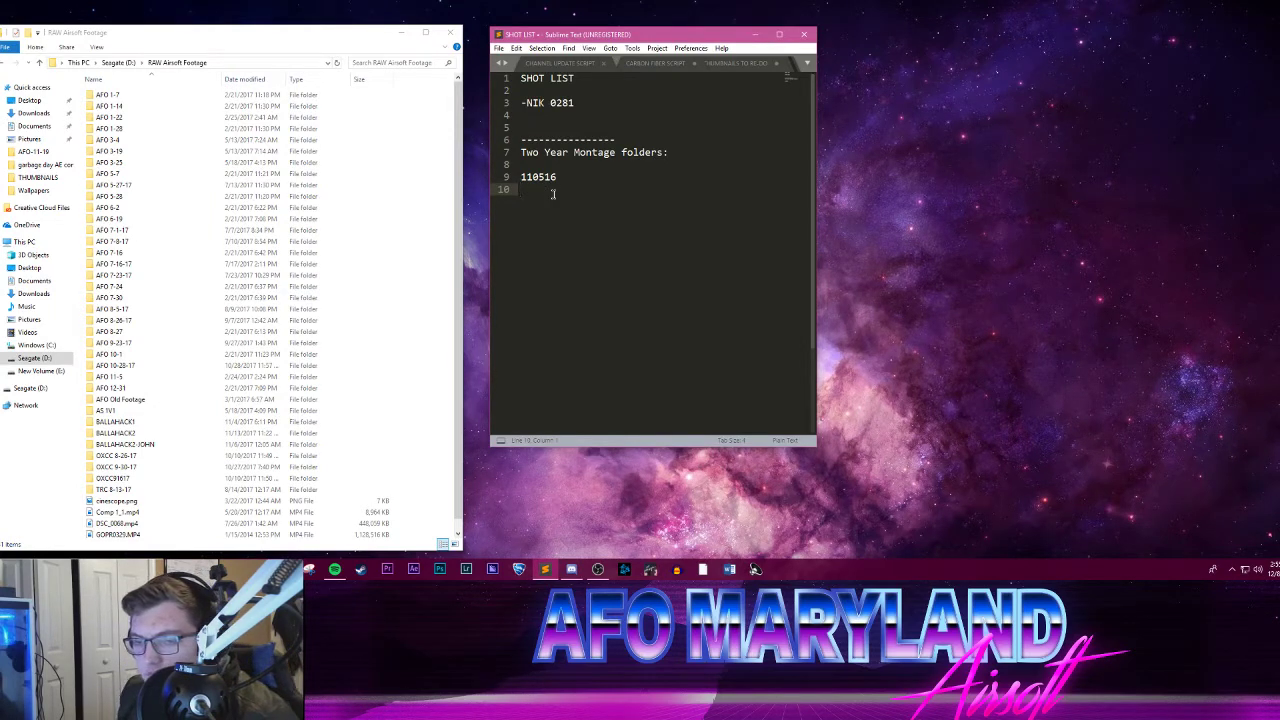
{"action": "left_click", "coordinate": [593, 571]}
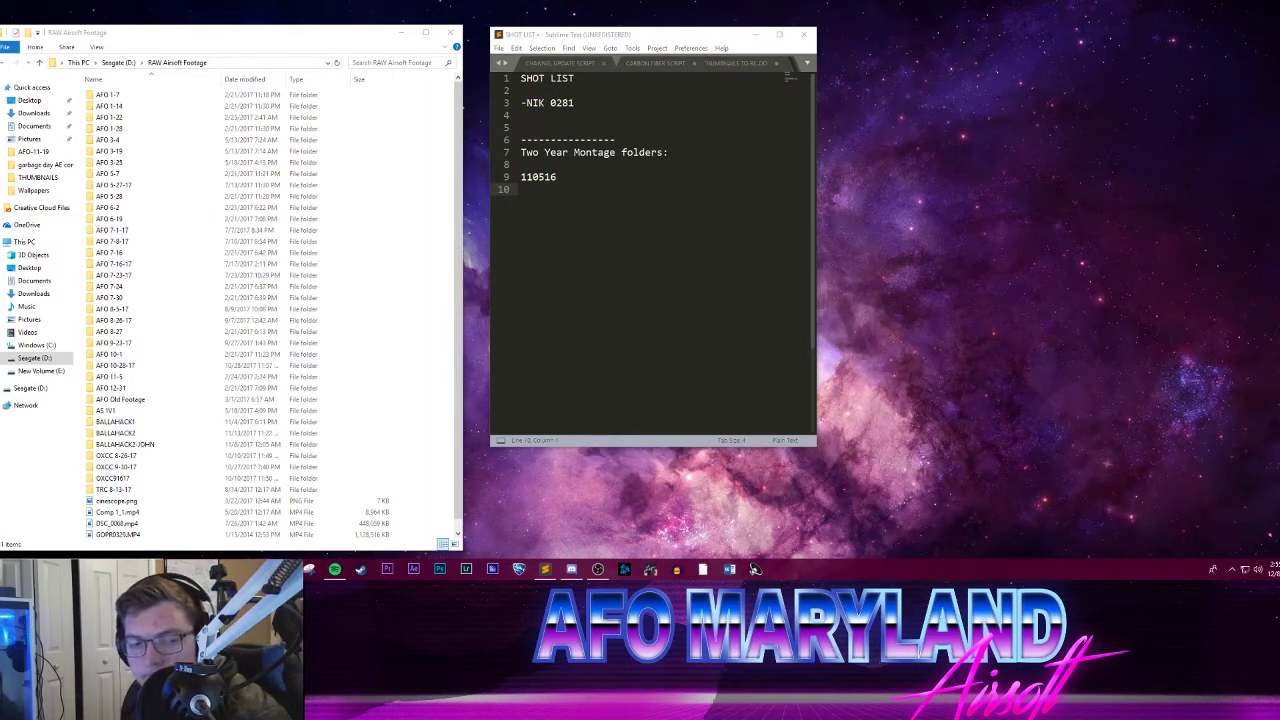
{"action": "left_click_drag", "start_coordinate": [0, 112], "coordinate": [0, 150]}
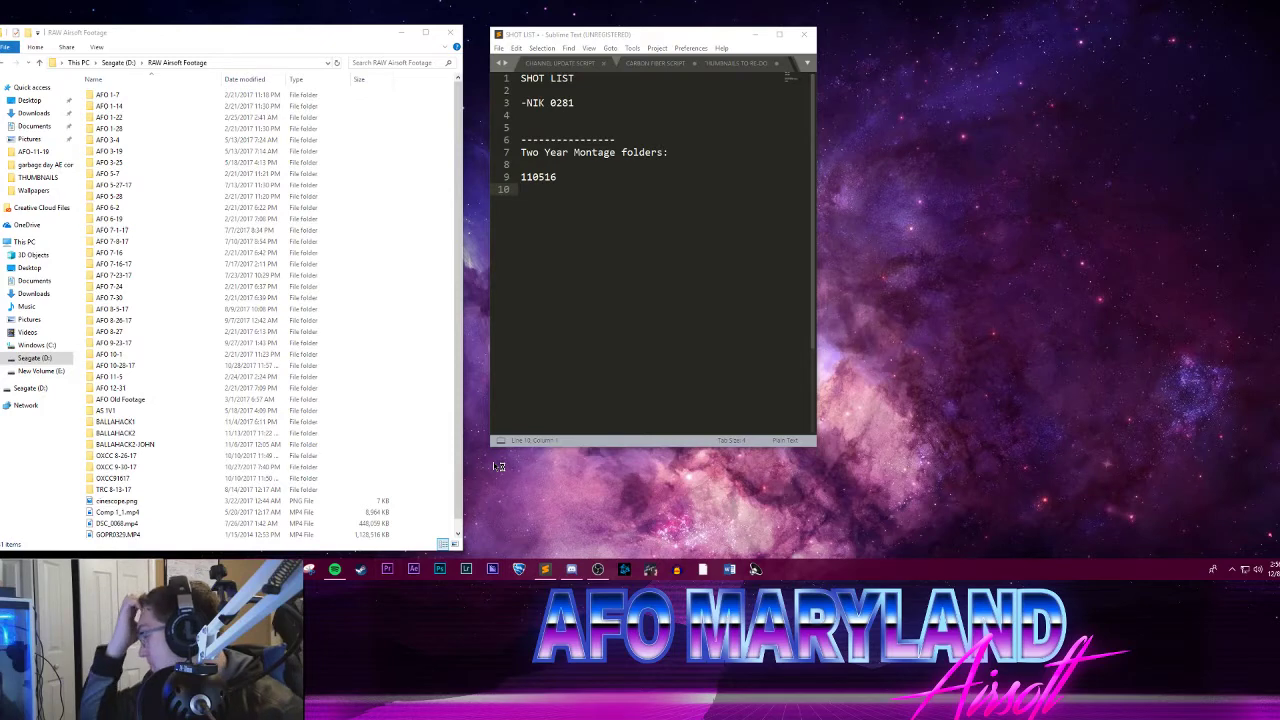
Step: Move the SHOT LIST notes window aside and minimize it to uncover the Premiere Pro start screen
{"action": "left_click_drag", "start_coordinate": [640, 37], "coordinate": [650, 37]}
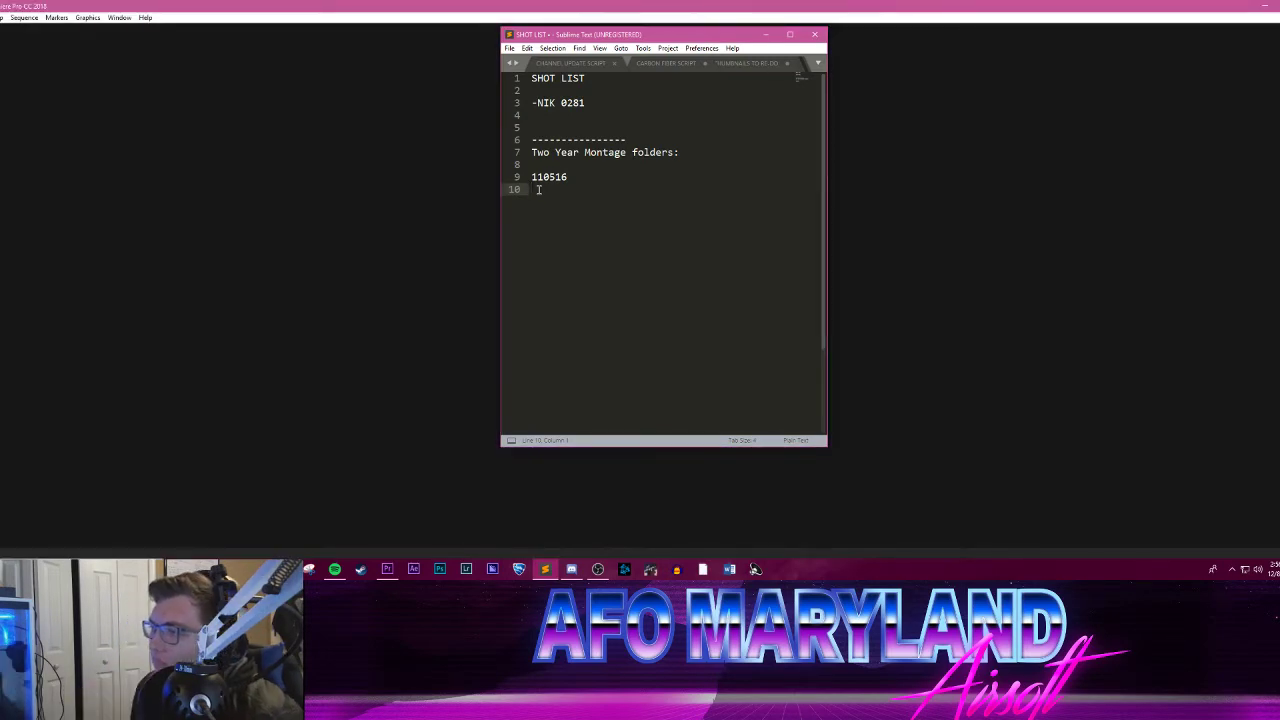
{"action": "left_click_drag", "start_coordinate": [703, 38], "coordinate": [621, 52]}
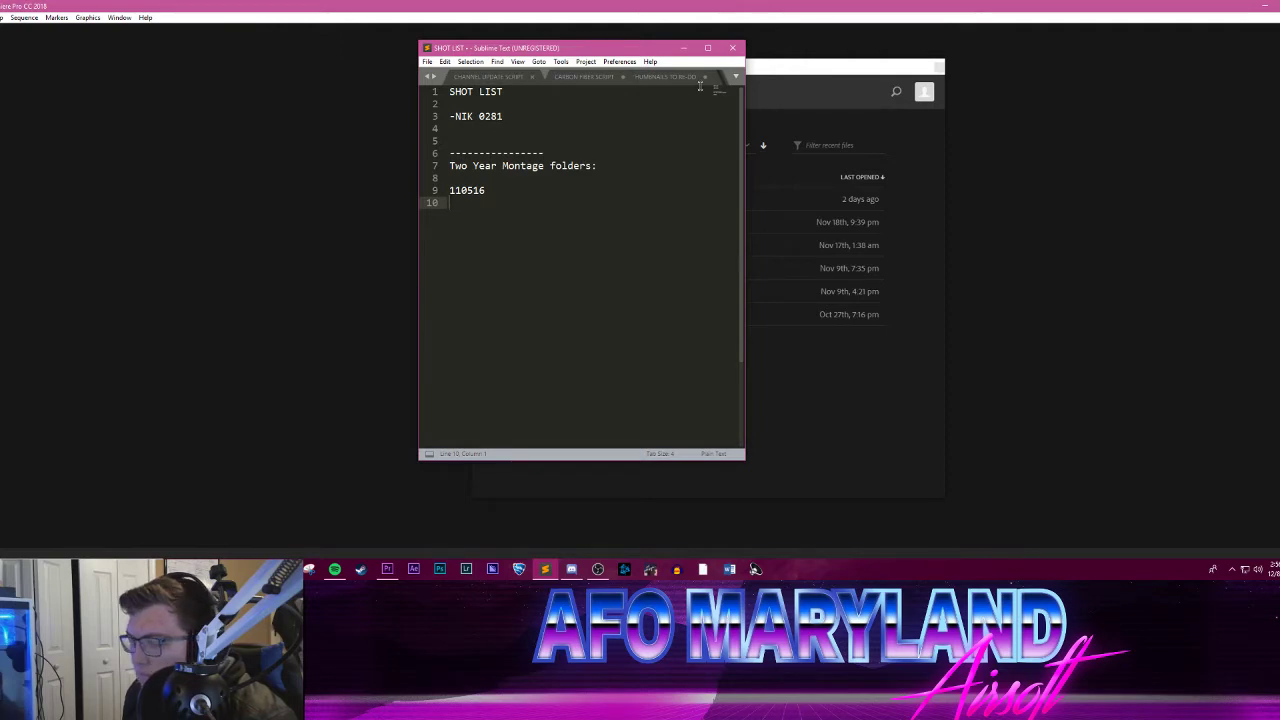
{"action": "left_click", "coordinate": [684, 48]}
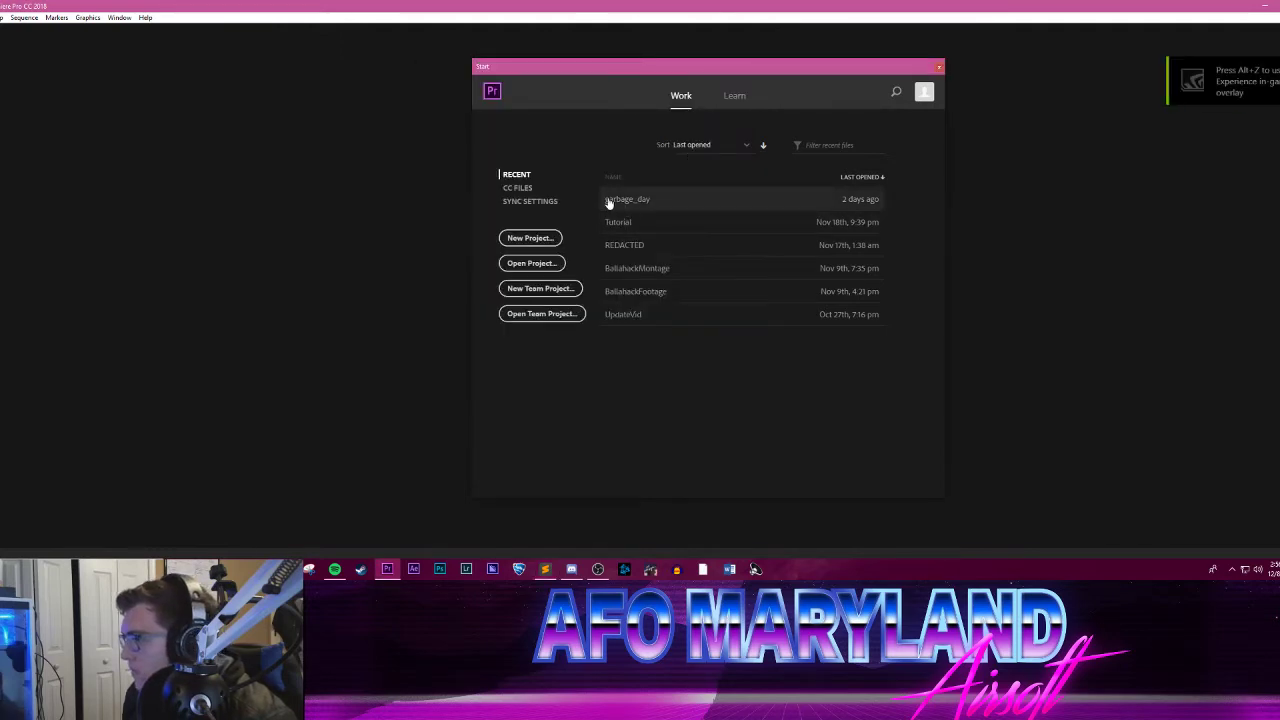
Step: Create a new Premiere Pro project named 2YEAR with the default location and settings
{"action": "left_click", "coordinate": [530, 238]}
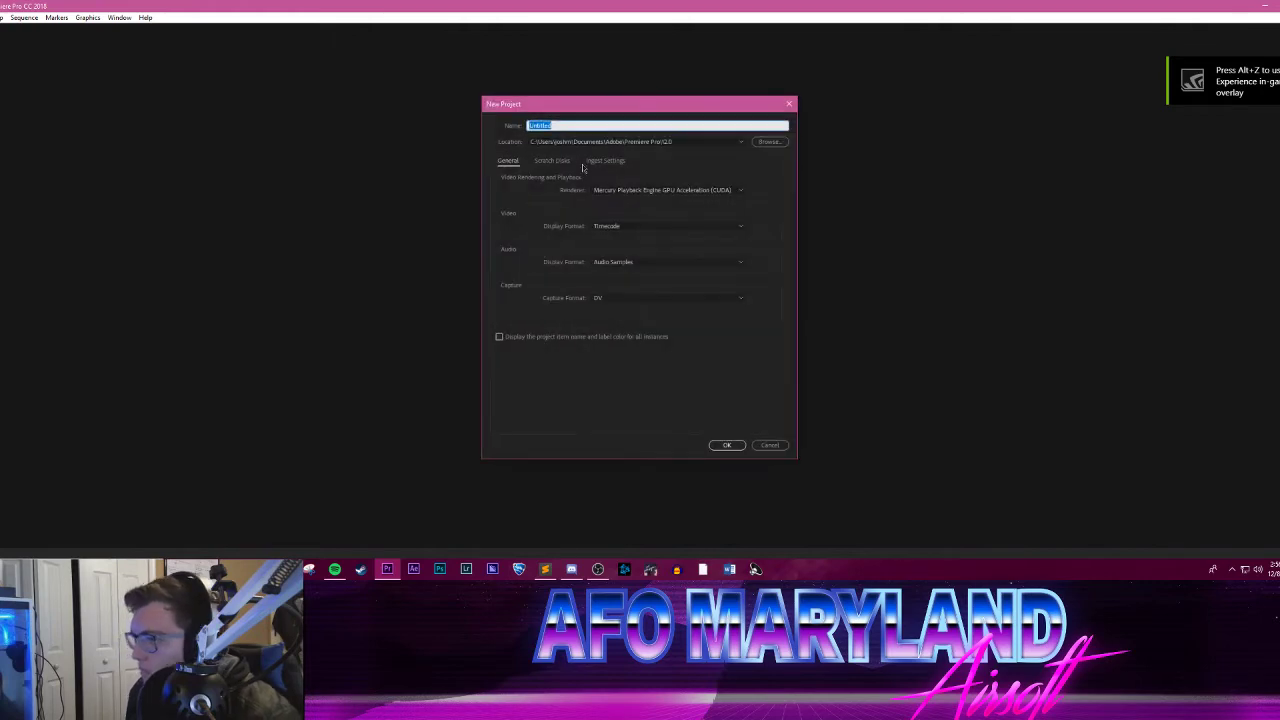
{"action": "type", "text": "2v"}
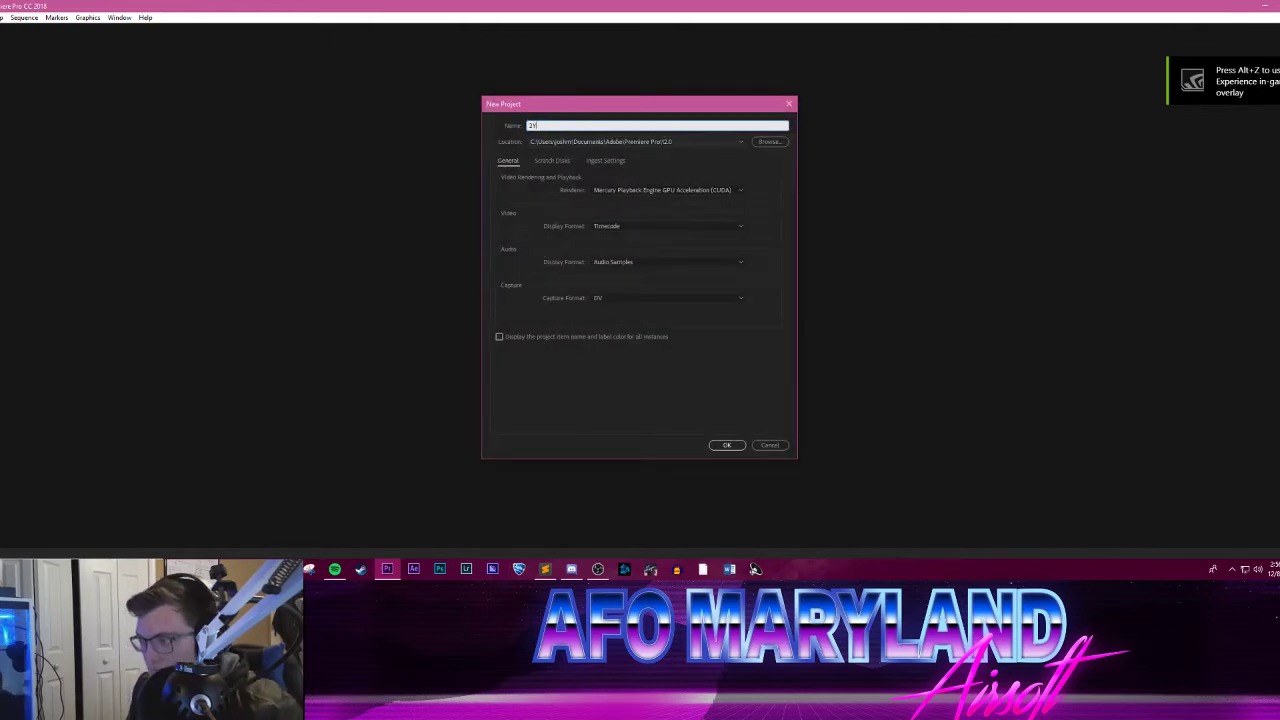
{"action": "type", "text": "EAR"}
{"action": "key", "text": "Return"}
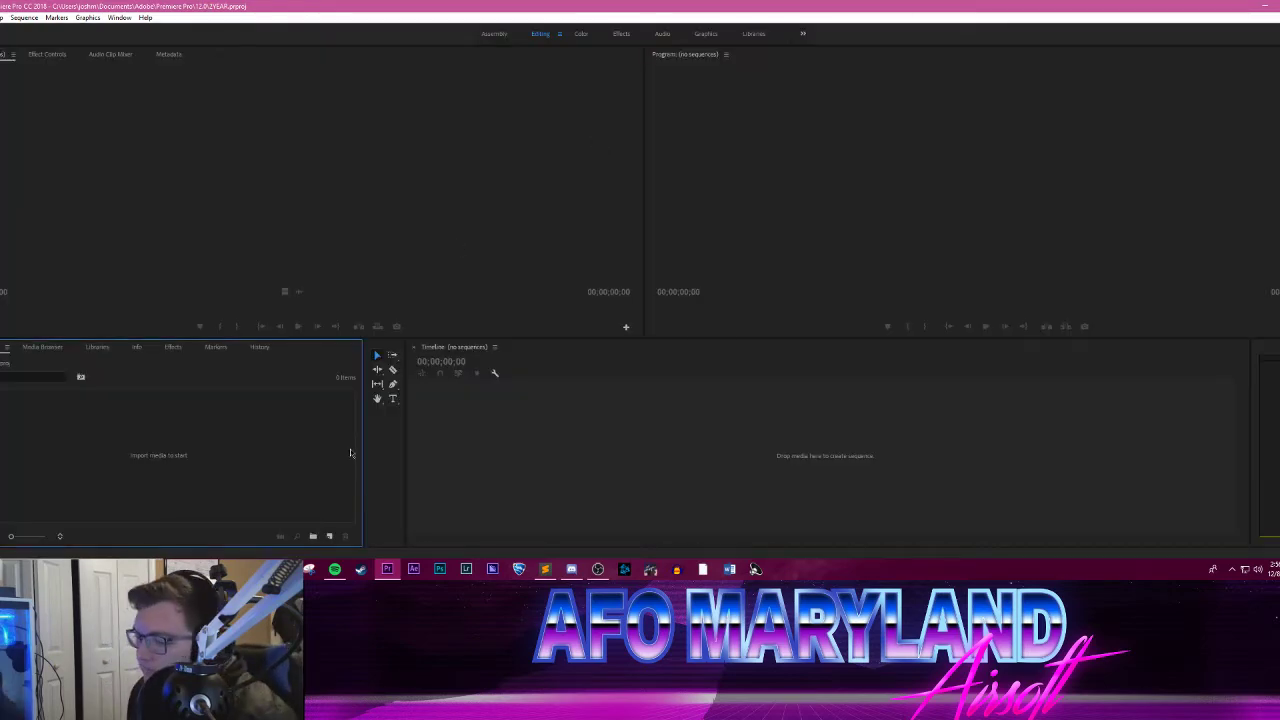
Step: Switch to File Explorer, look through the OXCC91617 folder's contents and return to the RAW Airsoft Footage folder
{"action": "left_click", "coordinate": [260, 569]}
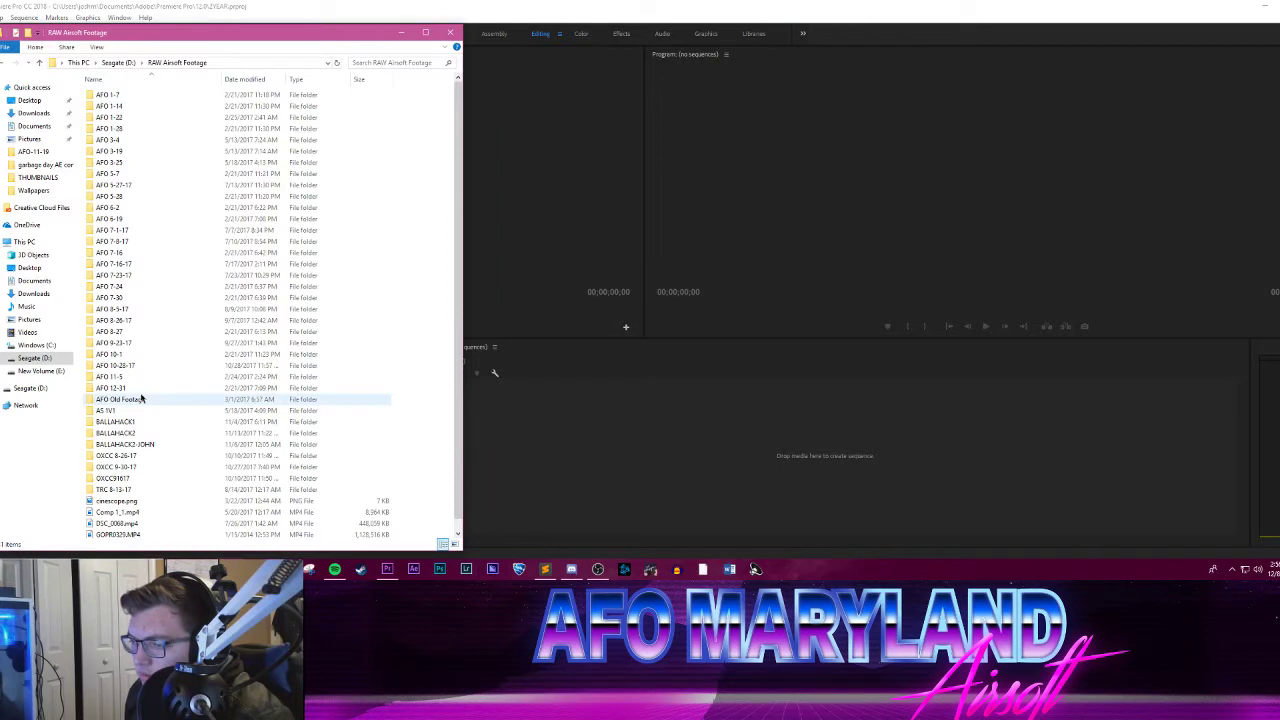
{"action": "scroll", "coordinate": [128, 365], "scroll_direction": "down", "scroll_amount": 1}
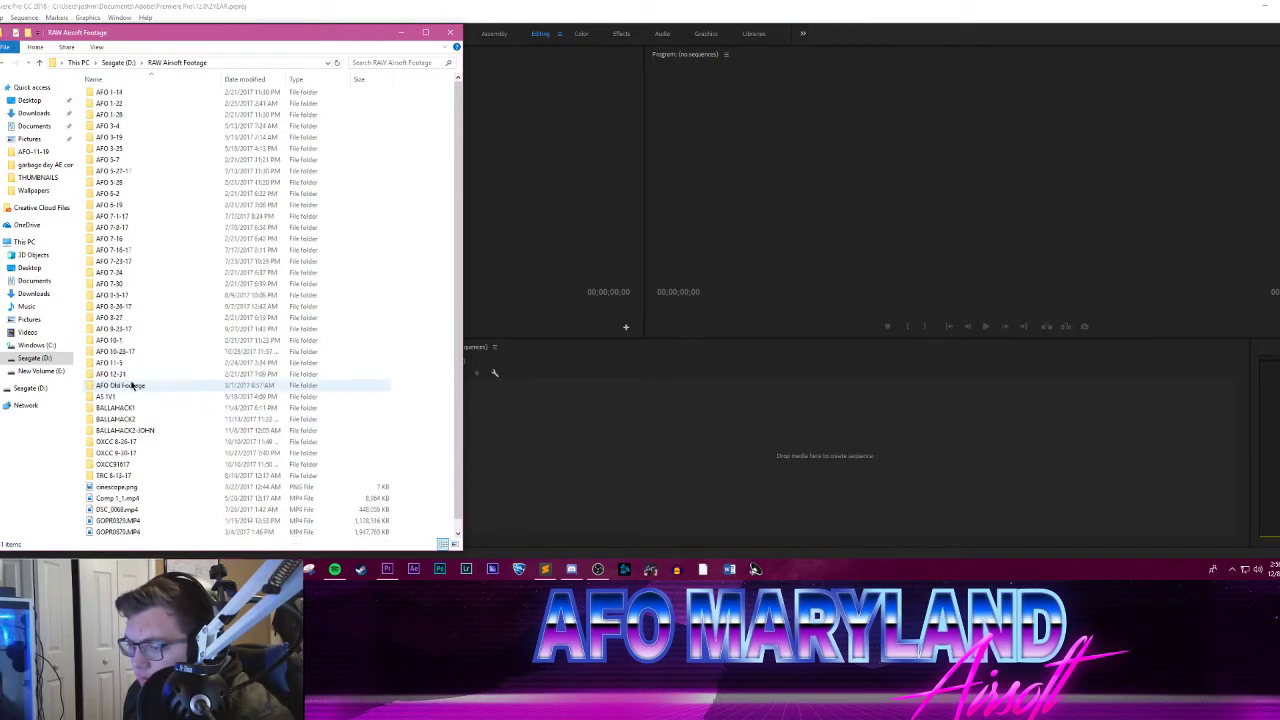
{"action": "scroll", "coordinate": [130, 385], "scroll_direction": "up", "scroll_amount": 1}
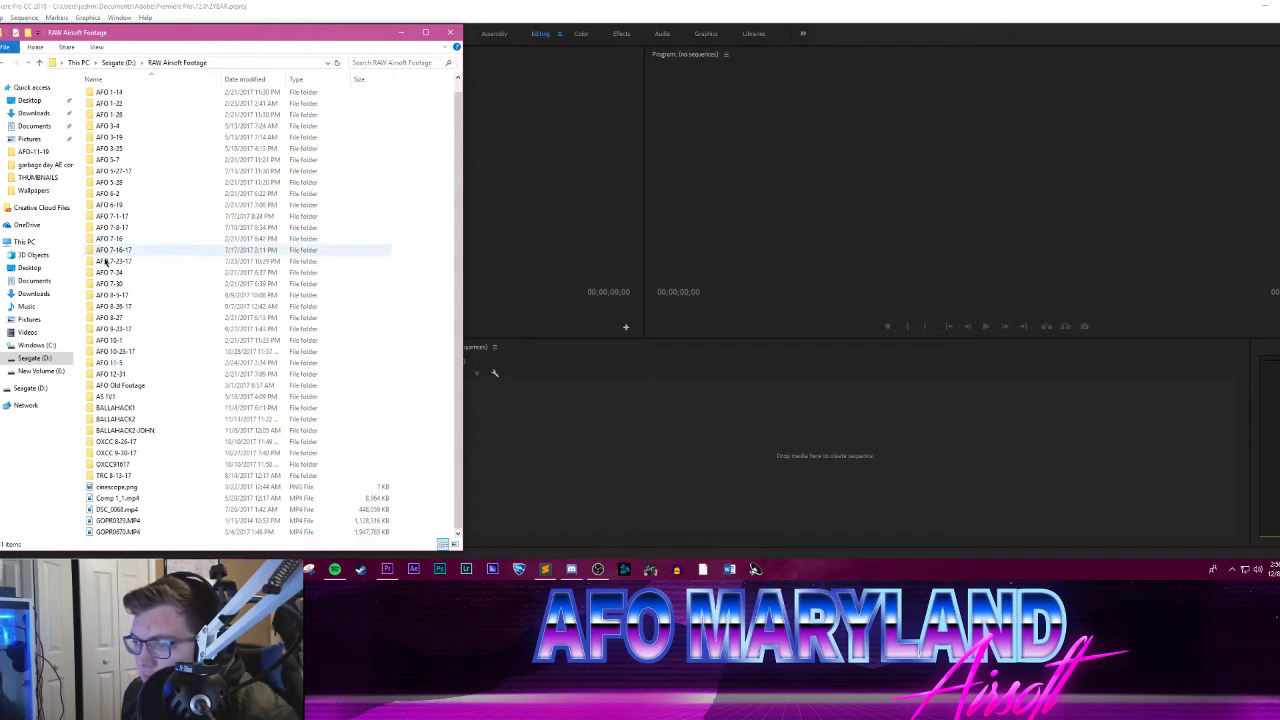
{"action": "scroll", "coordinate": [232, 196], "scroll_direction": "down", "scroll_amount": 1}
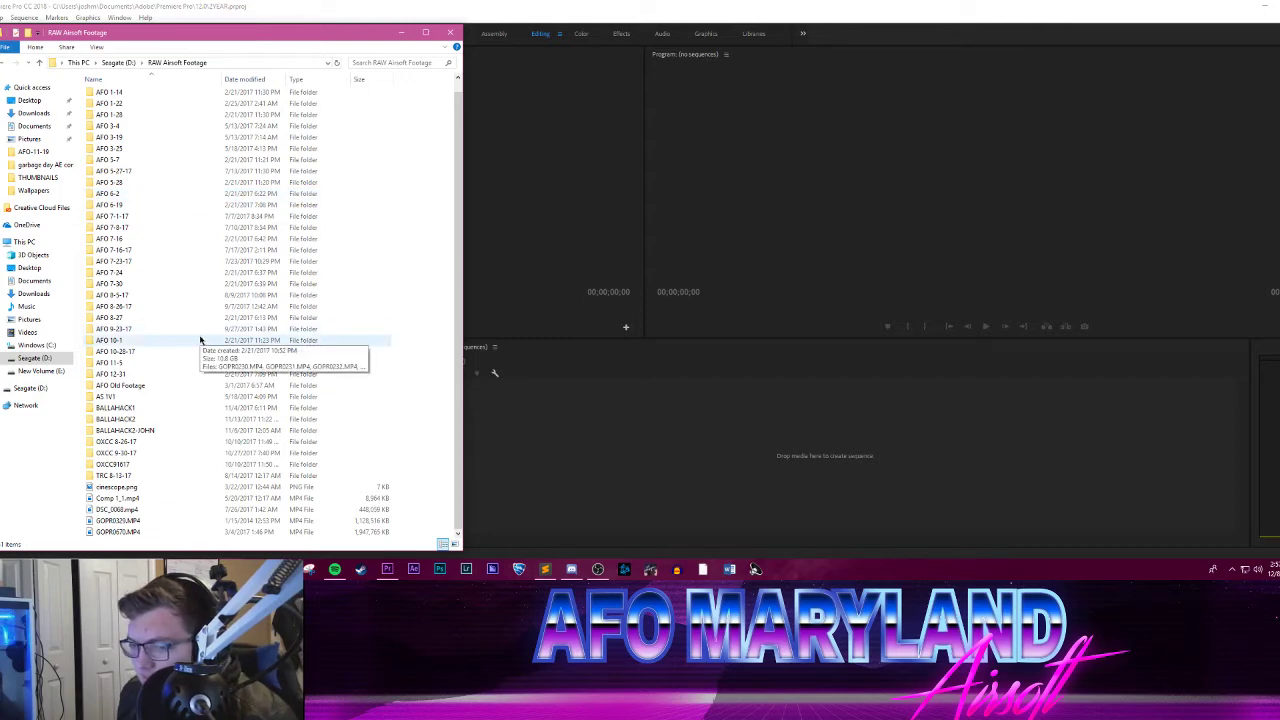
{"action": "double_click", "coordinate": [129, 464]}
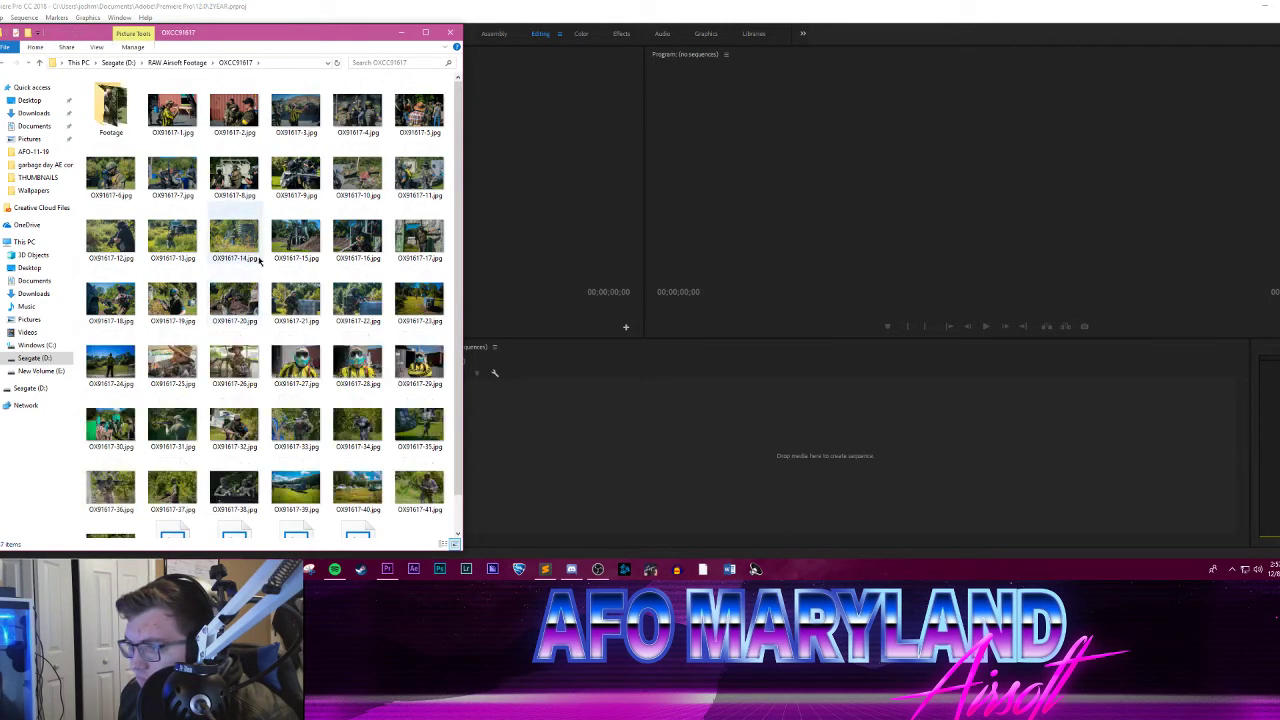
{"action": "scroll", "coordinate": [267, 277], "scroll_direction": "down", "scroll_amount": 1}
{"action": "scroll", "coordinate": [235, 160], "scroll_direction": "up", "scroll_amount": 1}
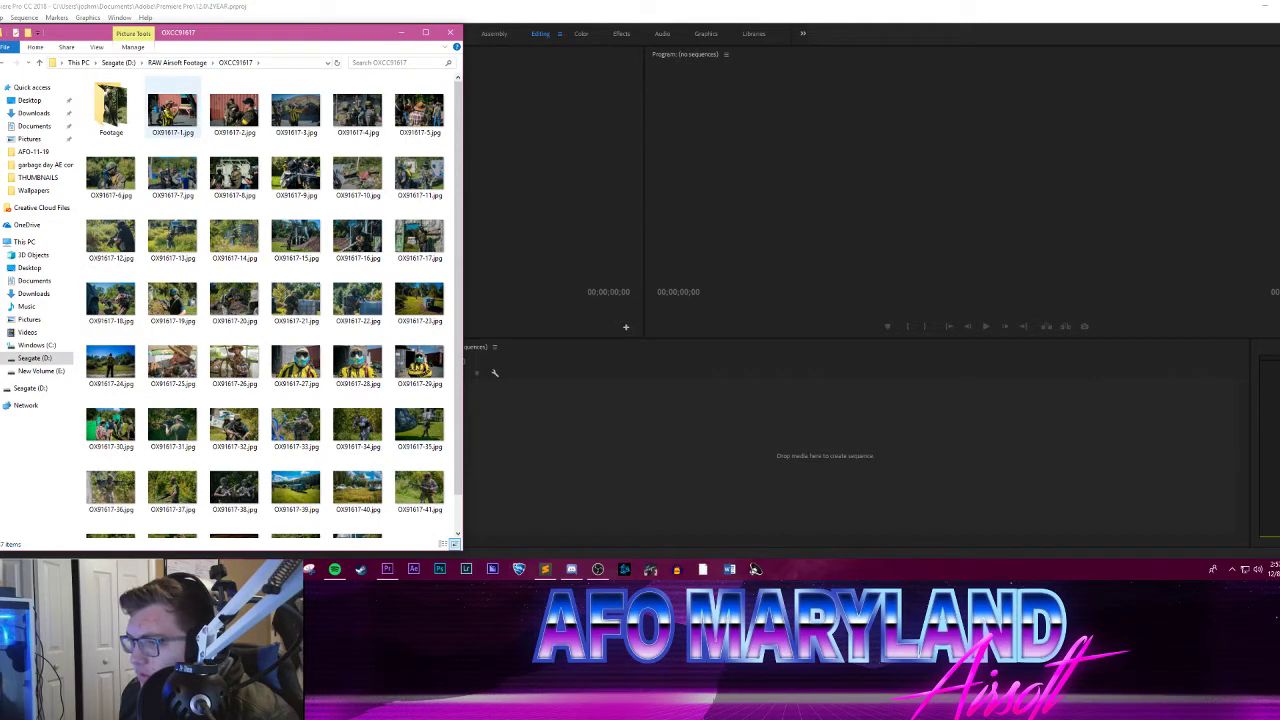
{"action": "left_click", "coordinate": [172, 62]}
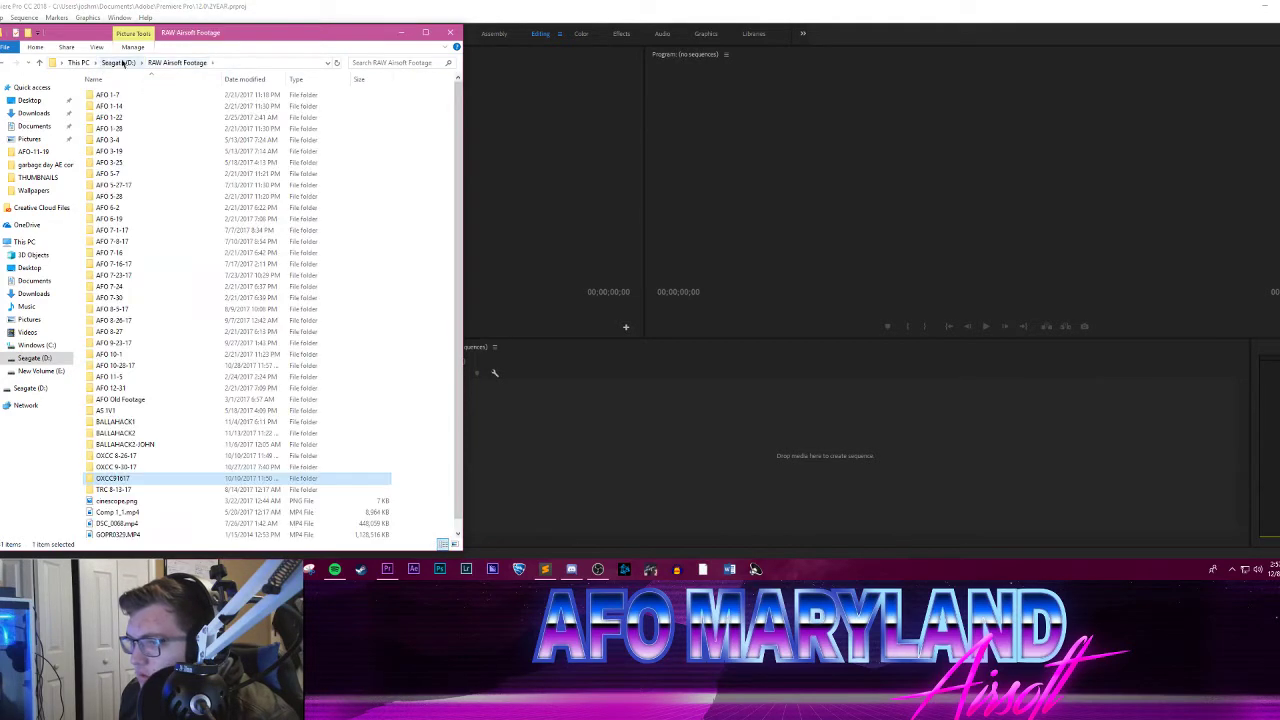
Step: Check the Airsoft Pics folder on the Seagate (D:) drive and return to the drive's root
{"action": "left_click", "coordinate": [122, 62]}
{"action": "double_click", "coordinate": [114, 94]}
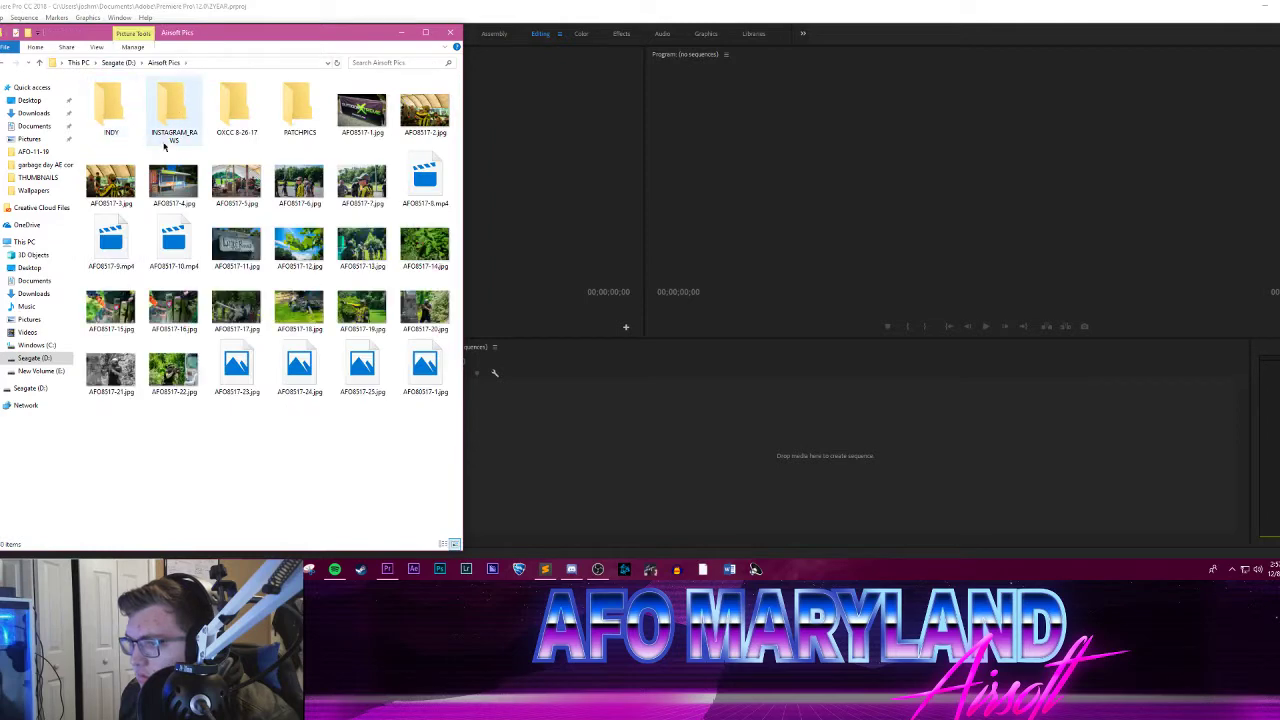
{"action": "left_click", "coordinate": [116, 62]}
Step: Open the New Volume (E:) drive in a new window and place it beside the Seagate (D:) window
{"action": "right_click", "coordinate": [36, 372]}
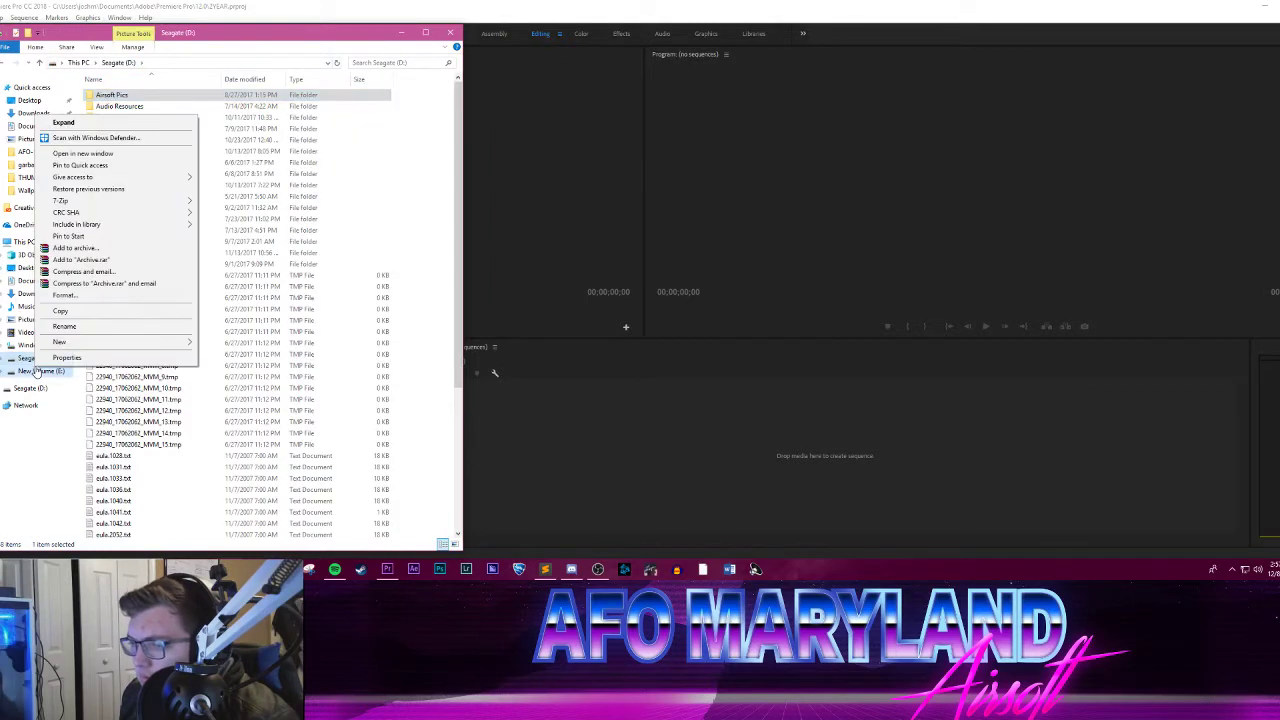
{"action": "left_click", "coordinate": [83, 153]}
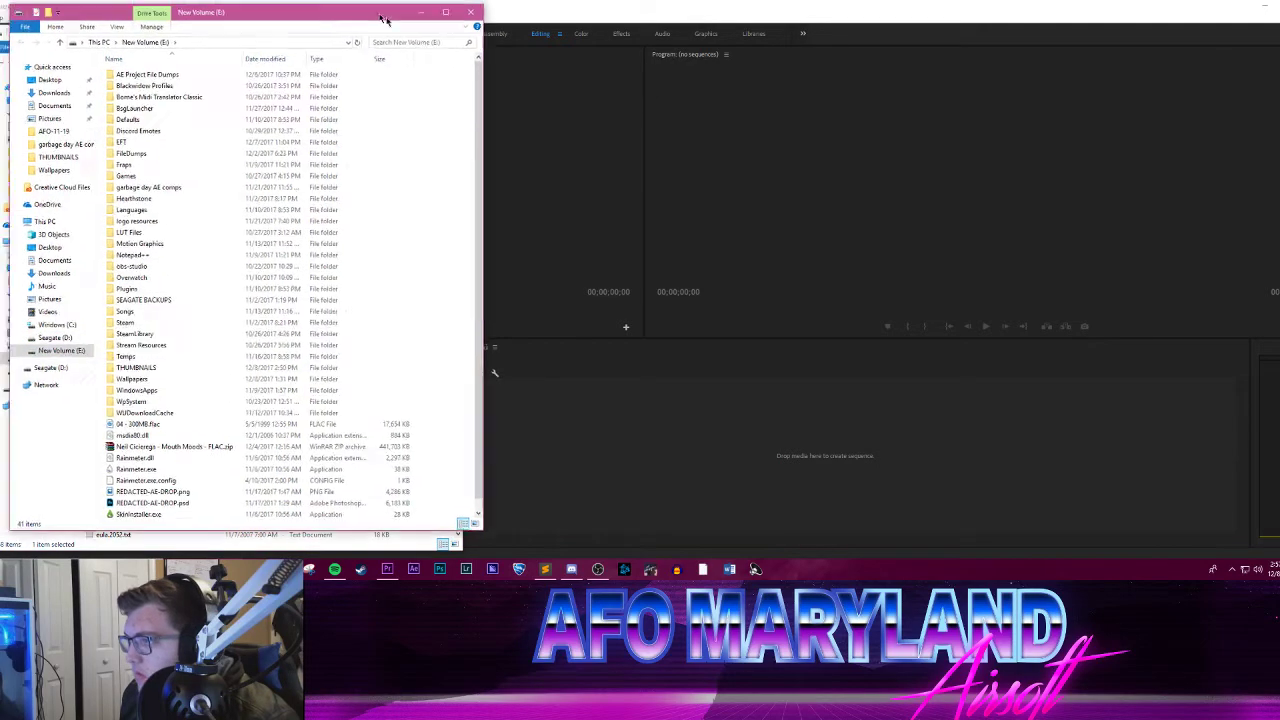
{"action": "left_click_drag", "start_coordinate": [384, 18], "coordinate": [852, 40]}
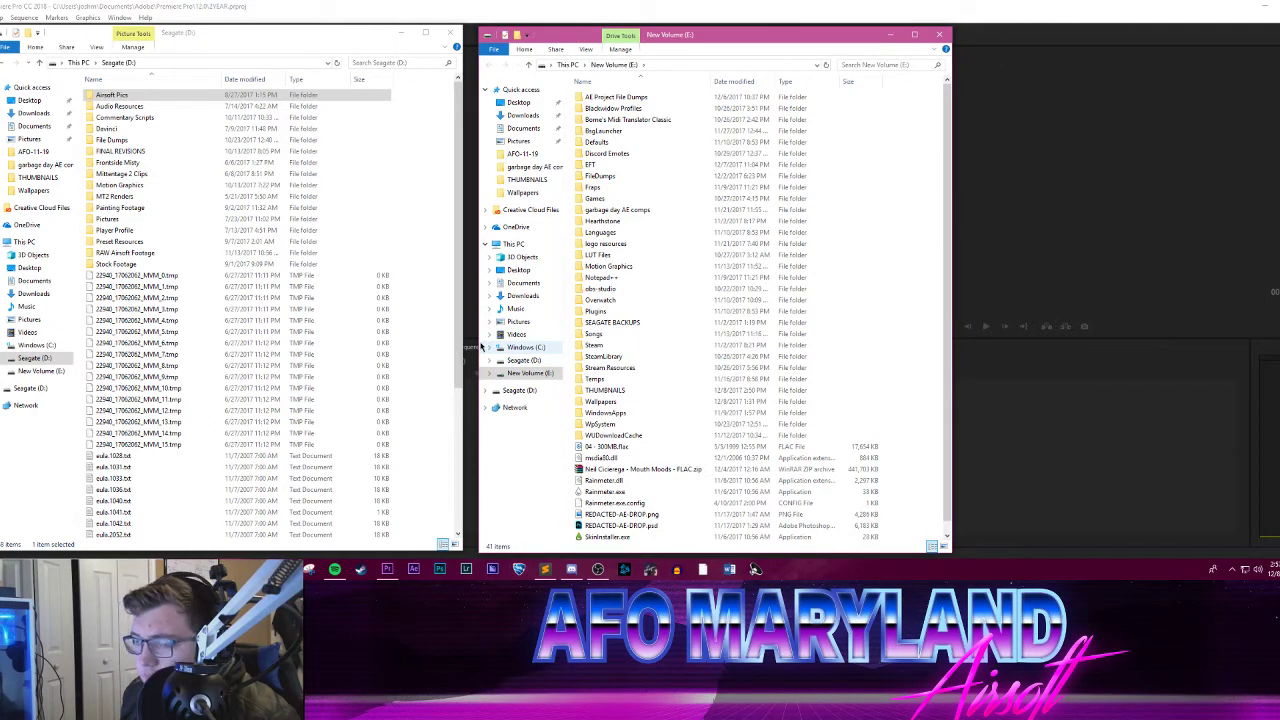
Step: Look through the folders and files at the root of the Seagate (D:) drive
{"action": "scroll", "coordinate": [230, 290], "scroll_direction": "down", "scroll_amount": 3}
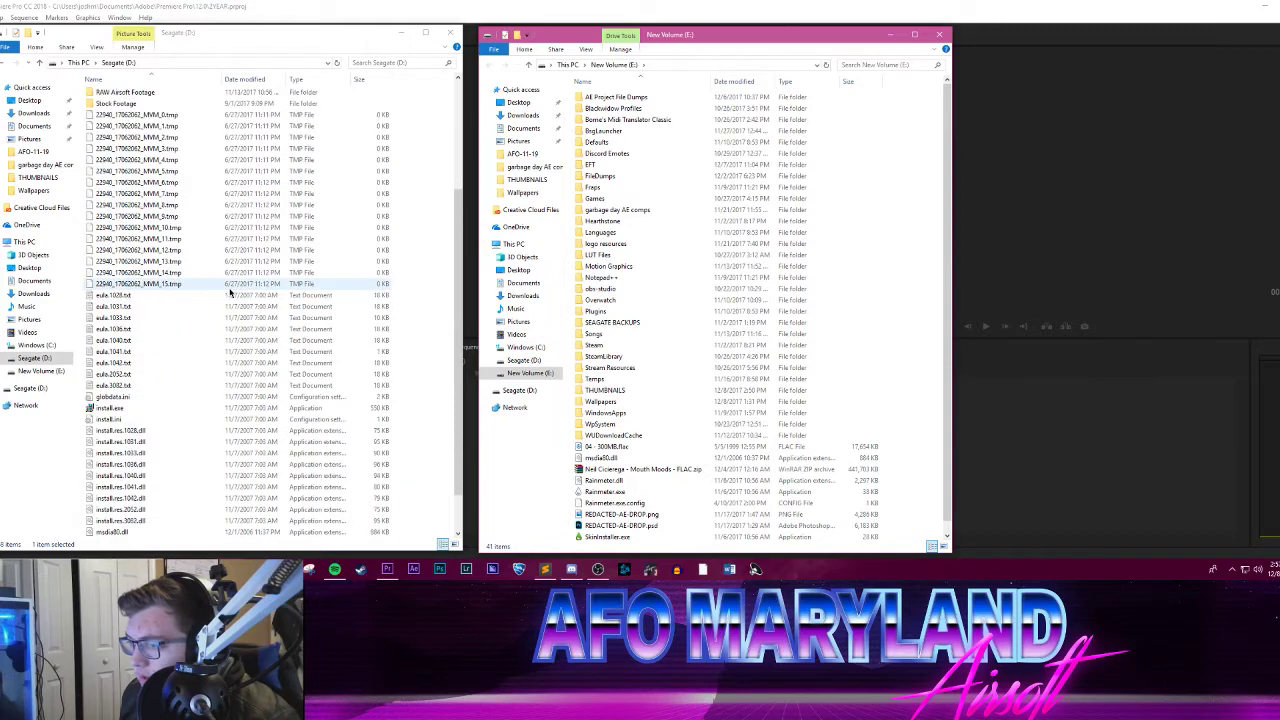
{"action": "scroll", "coordinate": [230, 290], "scroll_direction": "up", "scroll_amount": 1}
{"action": "scroll", "coordinate": [230, 290], "scroll_direction": "down", "scroll_amount": 3}
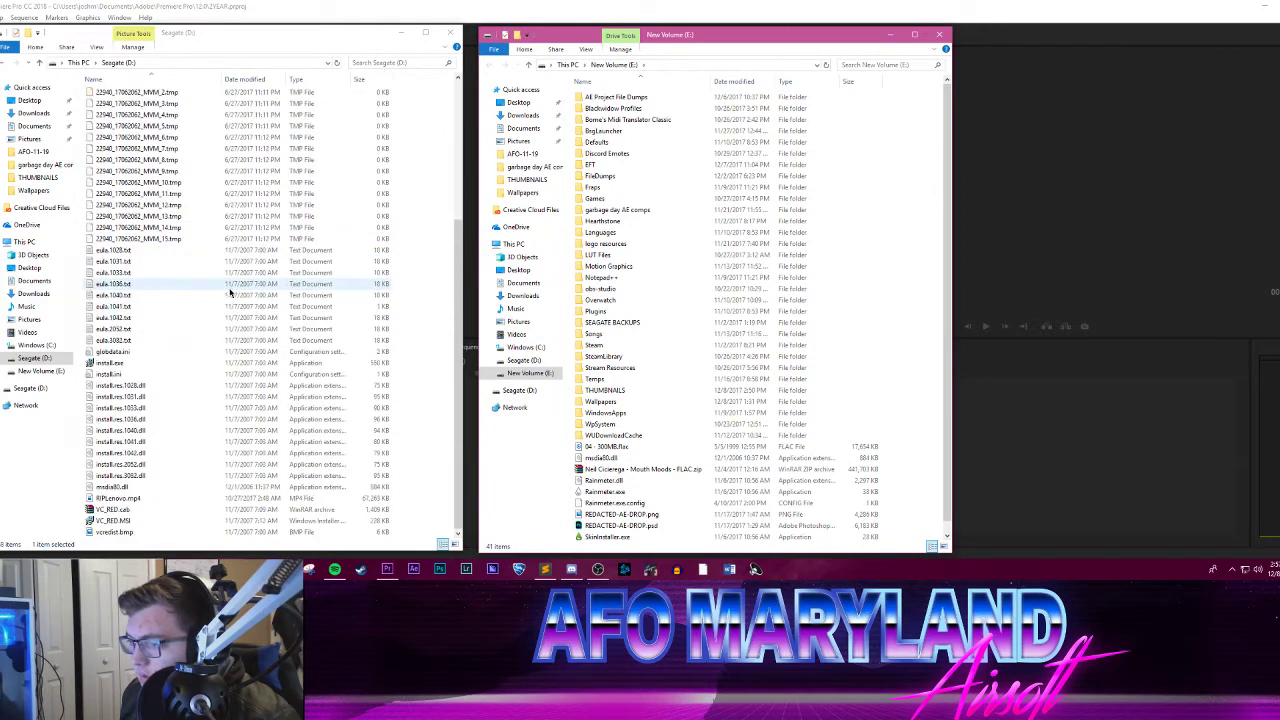
{"action": "scroll", "coordinate": [200, 265], "scroll_direction": "up", "scroll_amount": 4}
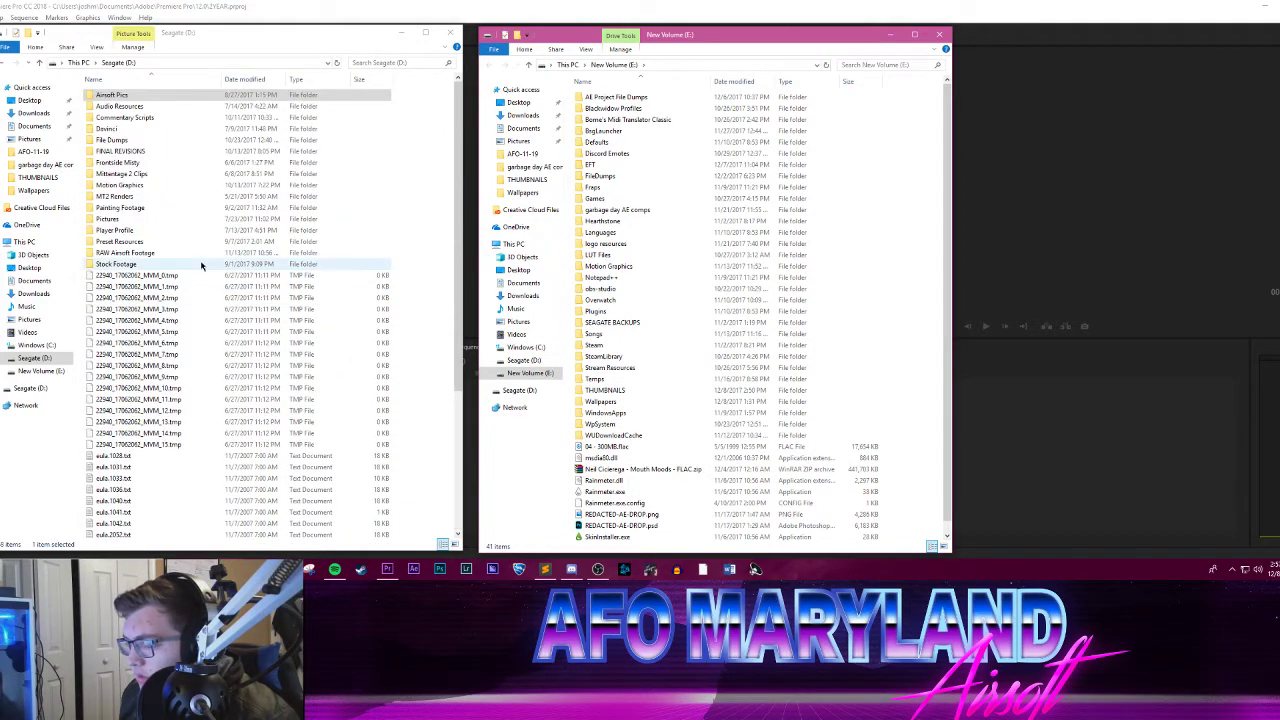
{"action": "scroll", "coordinate": [204, 278], "scroll_direction": "down", "scroll_amount": 5}
{"action": "scroll", "coordinate": [204, 280], "scroll_direction": "up", "scroll_amount": 6}
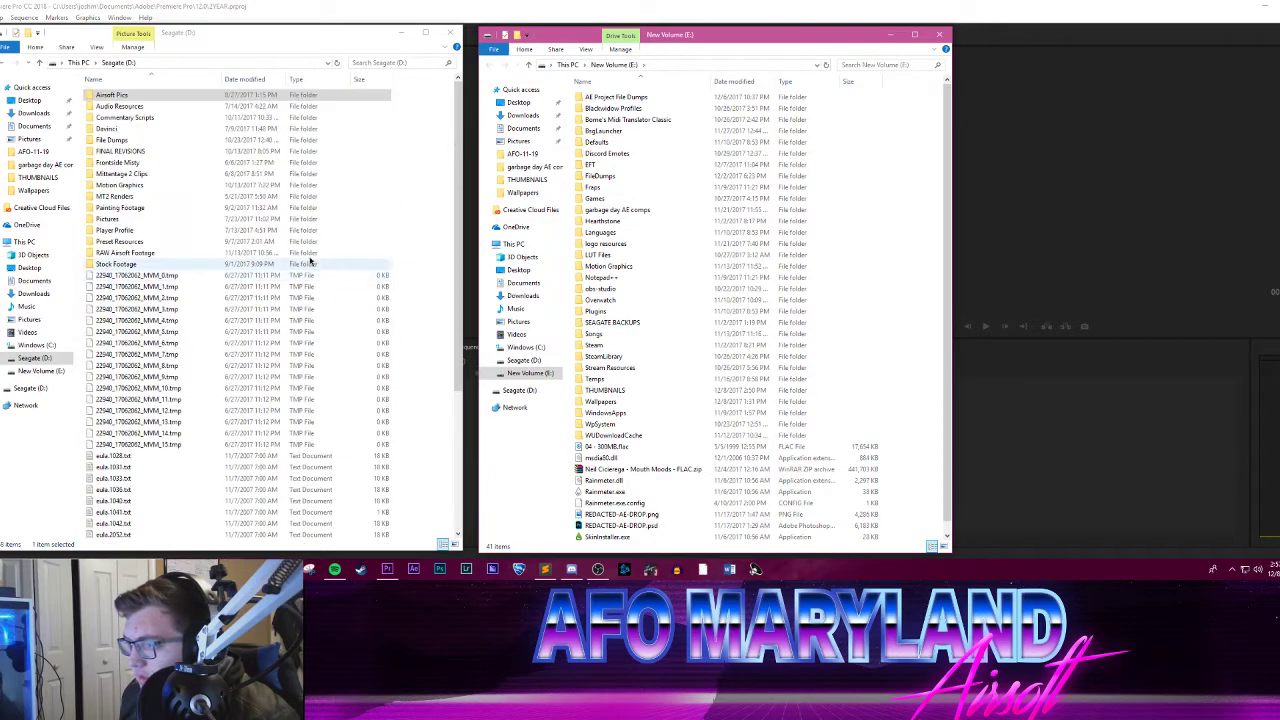
{"action": "left_click", "coordinate": [463, 213]}
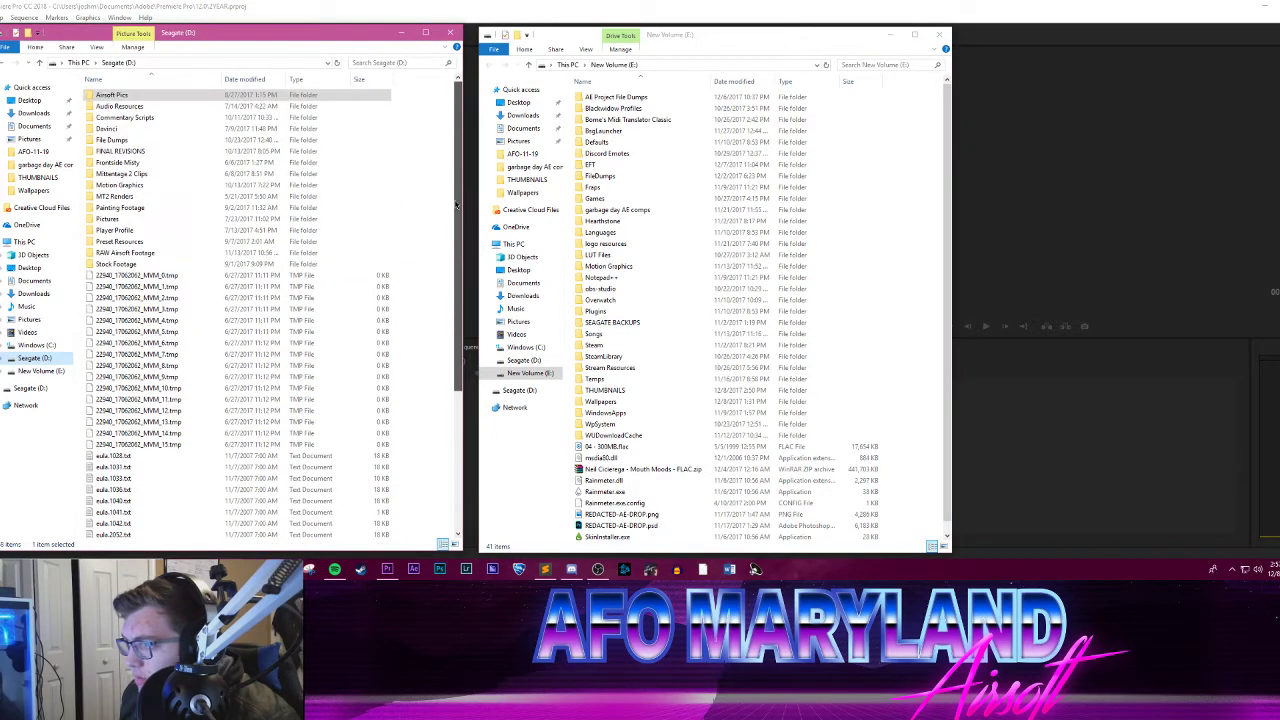
{"action": "mouse_move", "coordinate": [460, 242]}
{"action": "left_mouse_down"}
{"action": "mouse_move", "coordinate": [460, 260]}
{"action": "mouse_move", "coordinate": [462, 236]}
{"action": "left_mouse_up"}
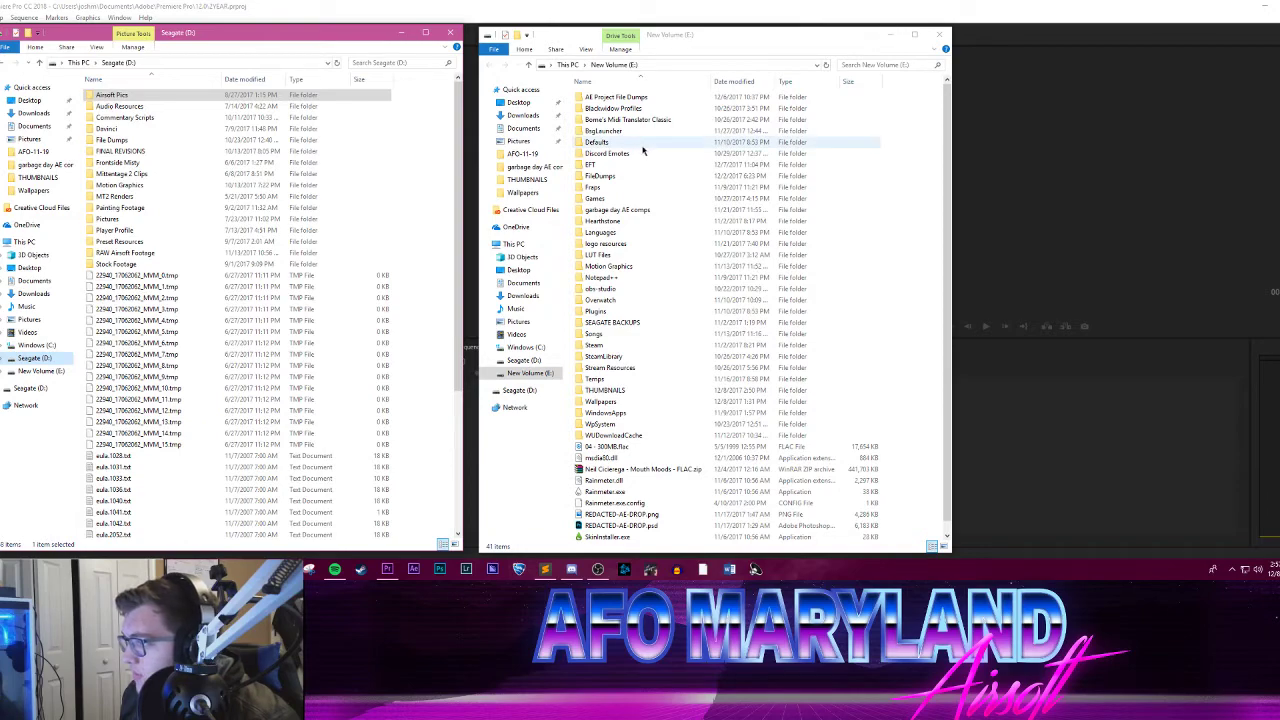
Step: Minimize the New Volume (E:) window and open the RAW Airsoft Footage folder on the Seagate (D:) drive
{"action": "left_click", "coordinate": [891, 34]}
{"action": "mouse_move", "coordinate": [364, 37]}
{"action": "left_mouse_down"}
{"action": "mouse_move", "coordinate": [587, 117]}
{"action": "mouse_move", "coordinate": [355, 38]}
{"action": "left_mouse_up"}
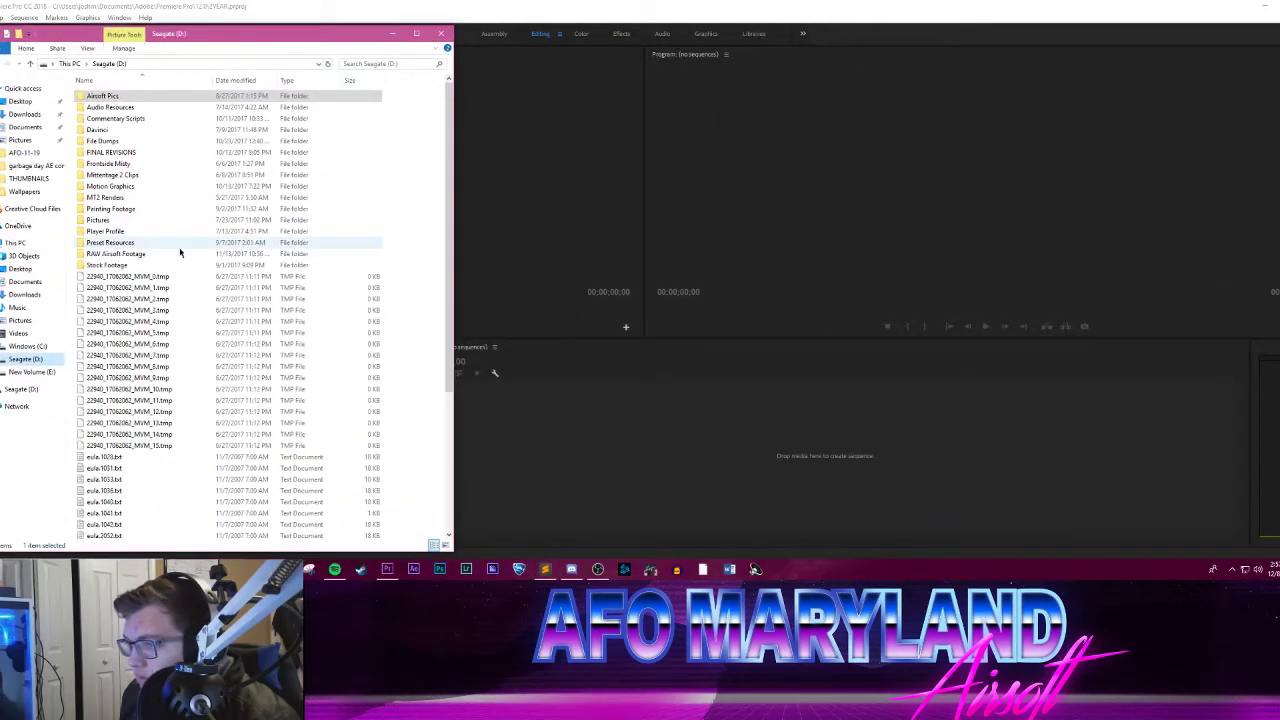
{"action": "left_click", "coordinate": [136, 255]}
{"action": "double_click", "coordinate": [133, 256]}
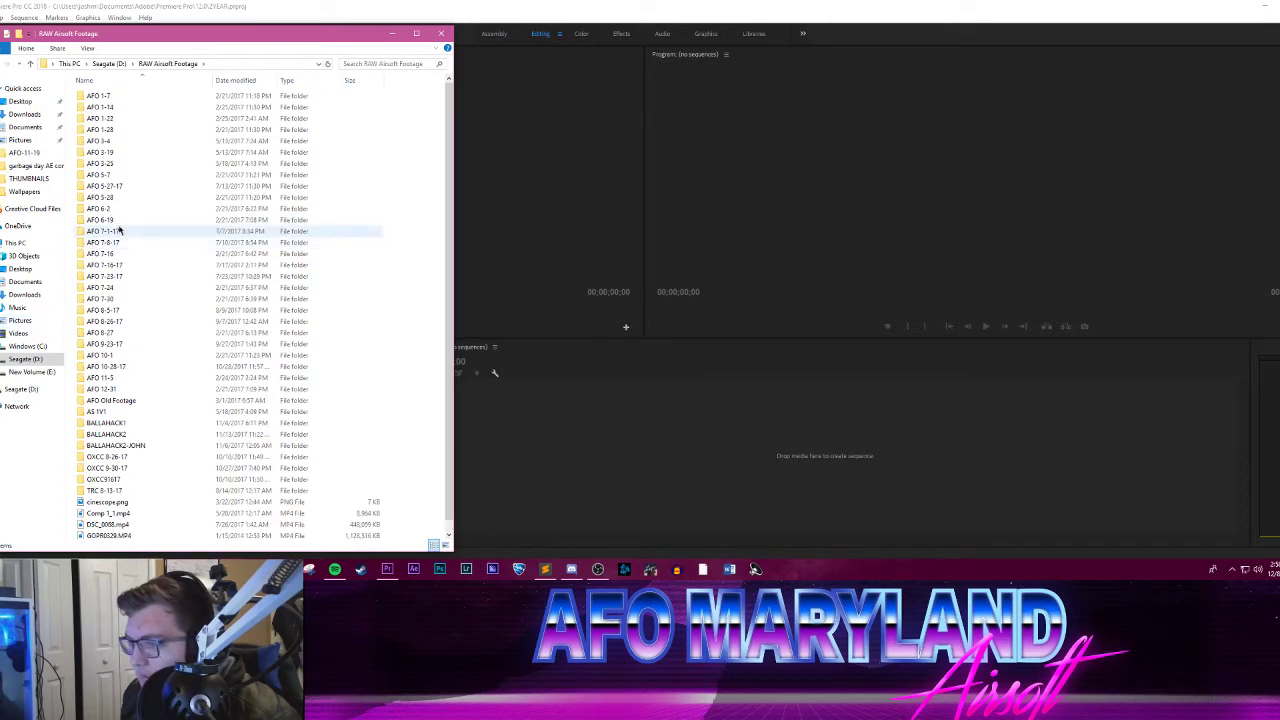
{"action": "scroll", "coordinate": [116, 229], "scroll_direction": "up", "scroll_amount": 1}
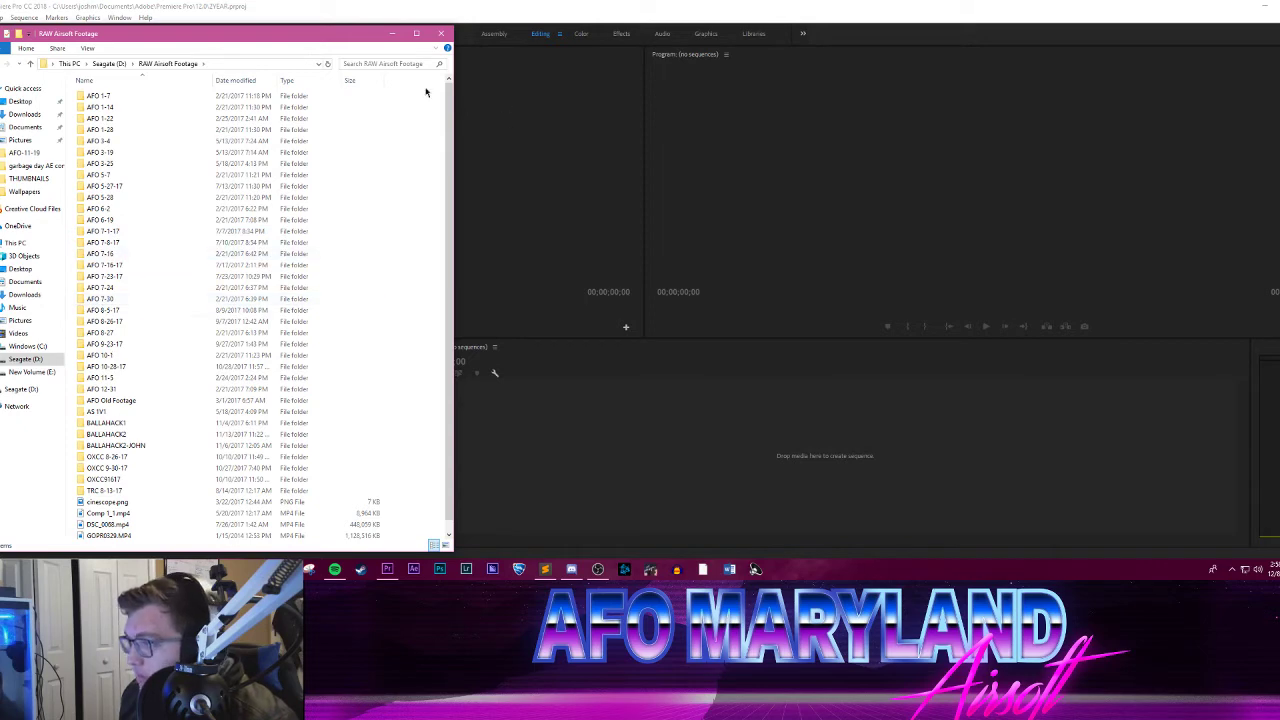
Step: Minimize the Seagate (D:) window and open SEAGATE BACKUPS > RAW Airsoft Footage in the New Volume (E:) window
{"action": "left_click", "coordinate": [392, 35]}
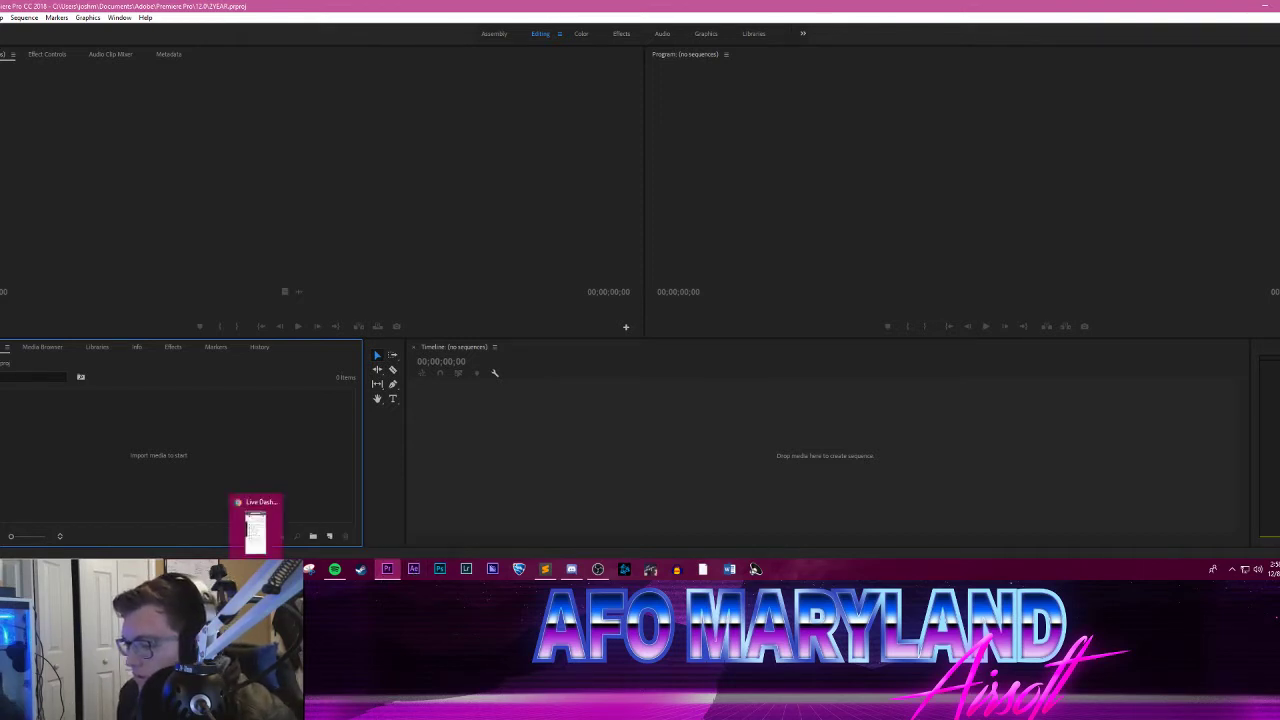
{"action": "mouse_move", "coordinate": [231, 569]}
{"action": "left_click", "coordinate": [256, 528]}
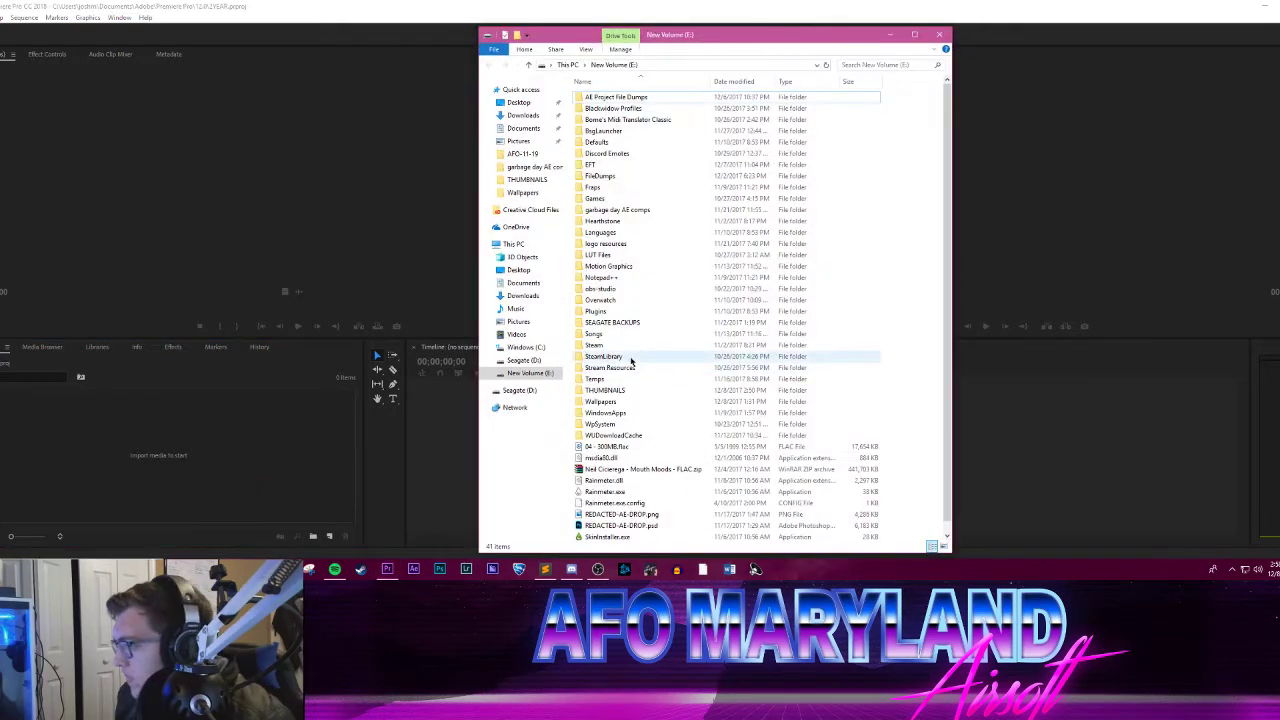
{"action": "double_click", "coordinate": [612, 322]}
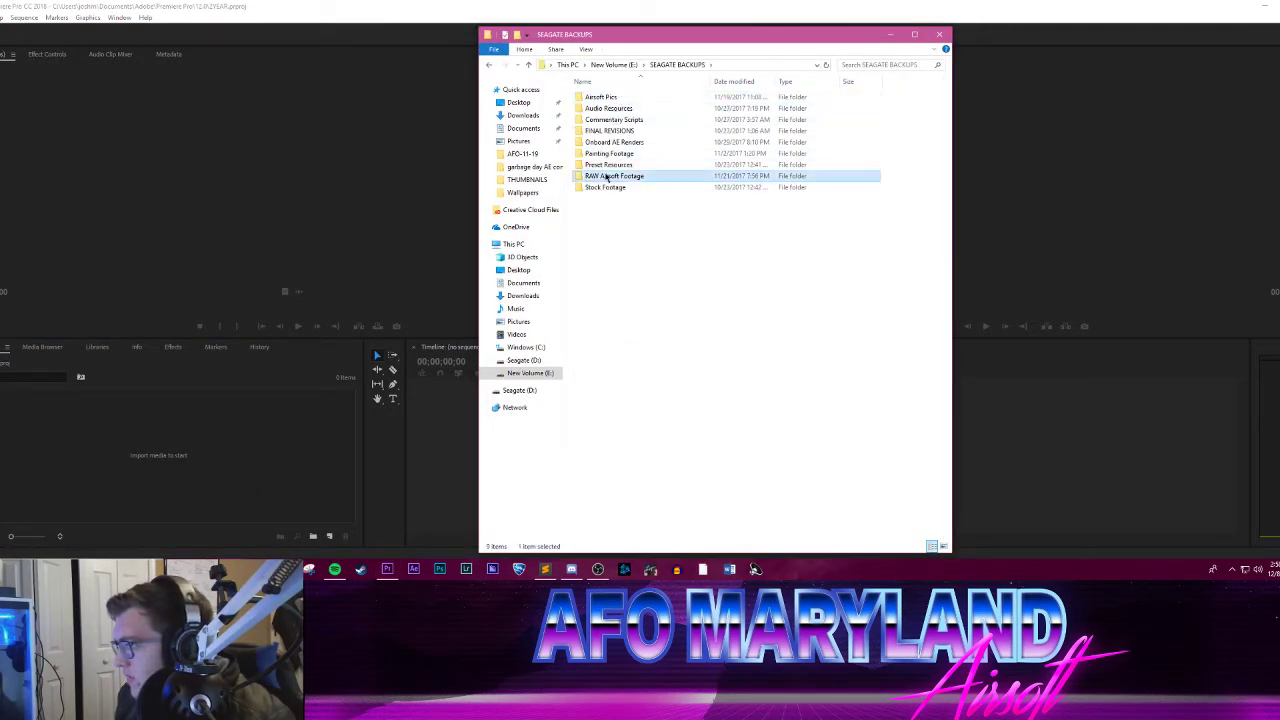
{"action": "double_click", "coordinate": [608, 175]}
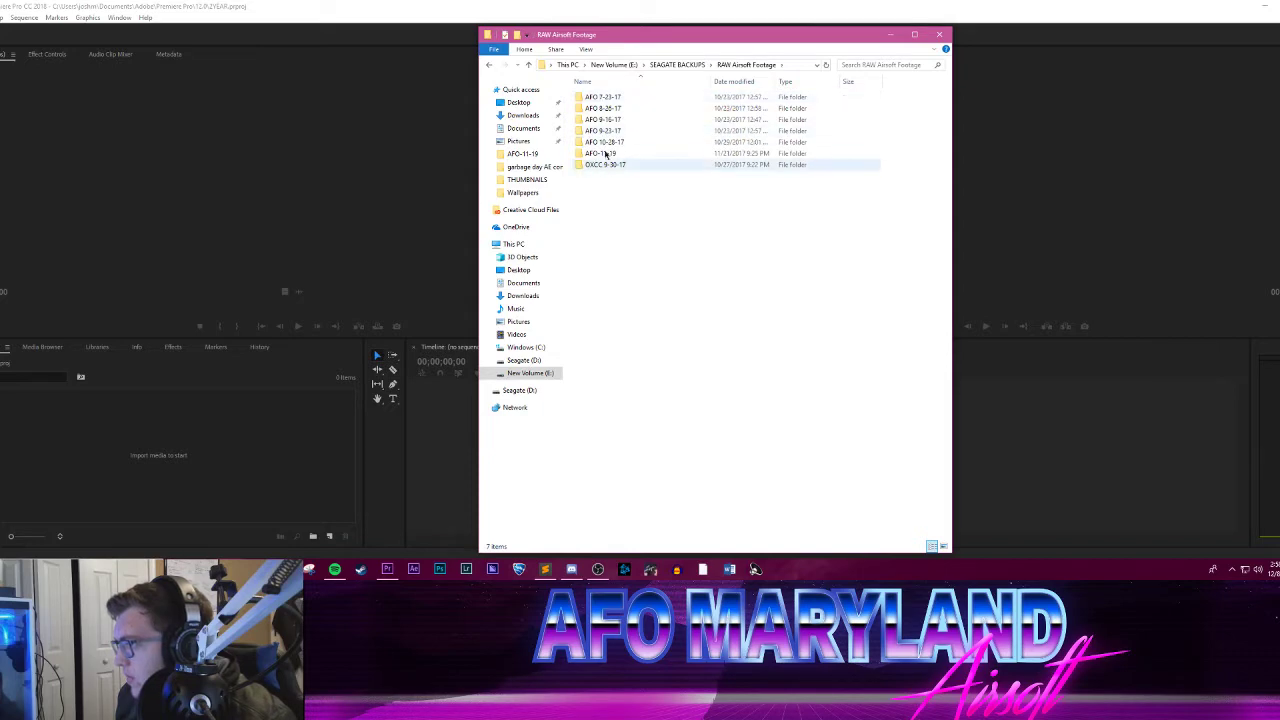
Step: Look through the clips in the AFO 7-23-17 and AFO 8-26-17 backup folders, including the Overlap subfolder
{"action": "double_click", "coordinate": [610, 96]}
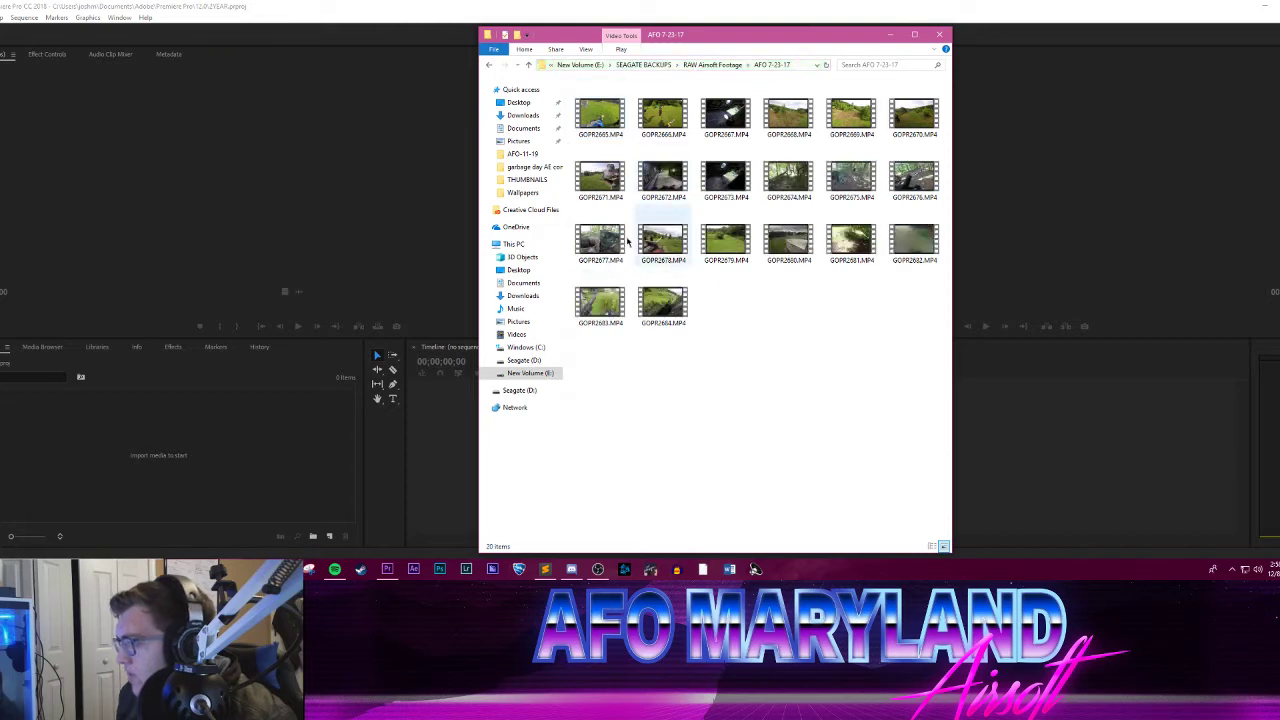
{"action": "left_click", "coordinate": [717, 65]}
{"action": "double_click", "coordinate": [640, 110]}
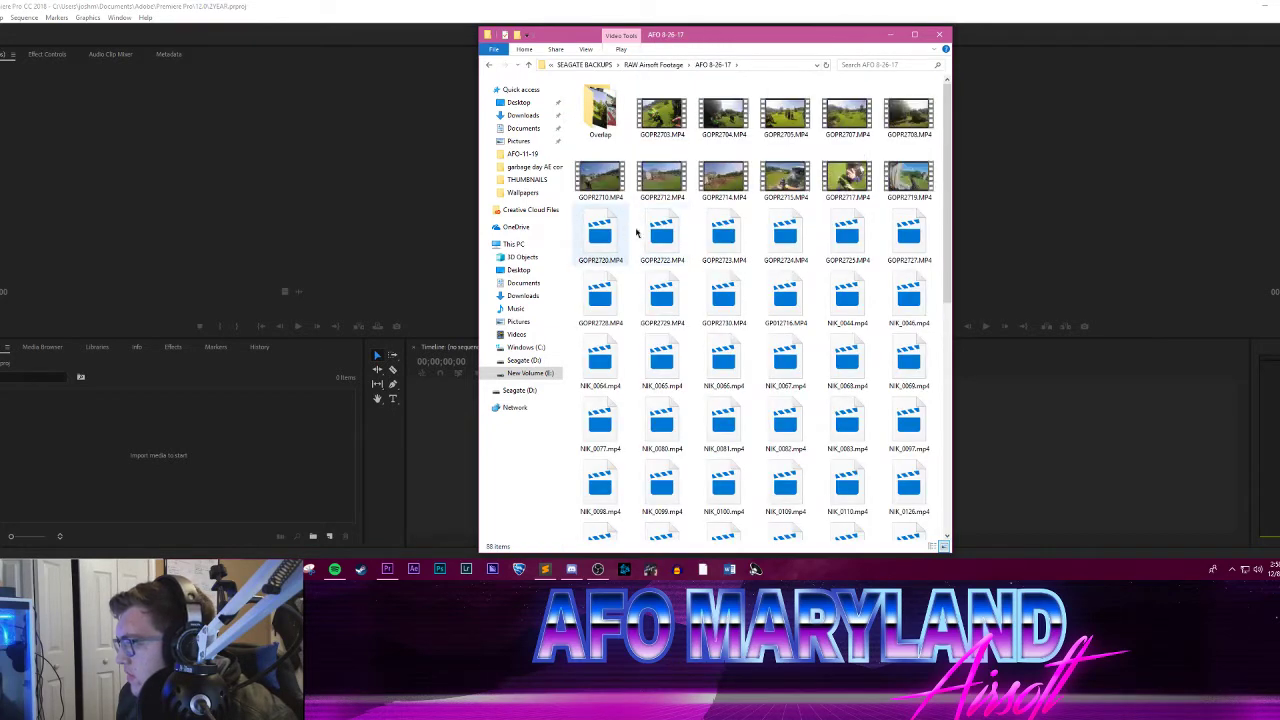
{"action": "double_click", "coordinate": [605, 110]}
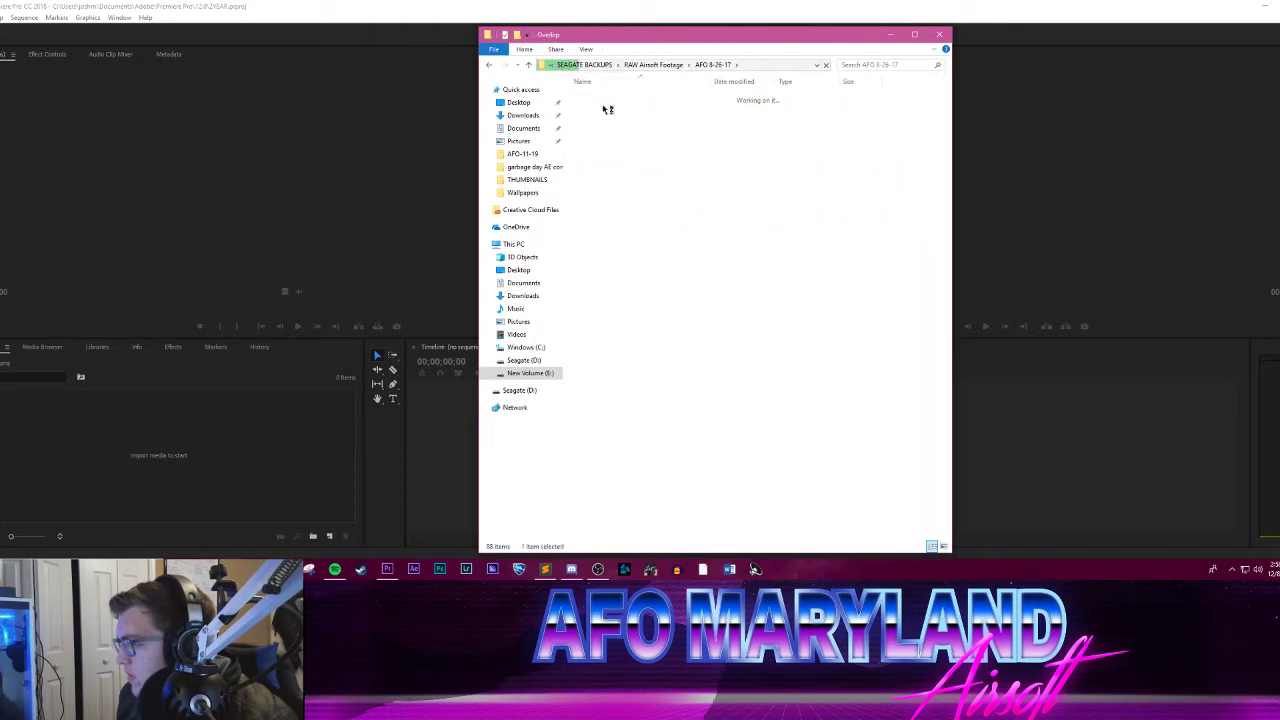
{"action": "left_click", "coordinate": [705, 64]}
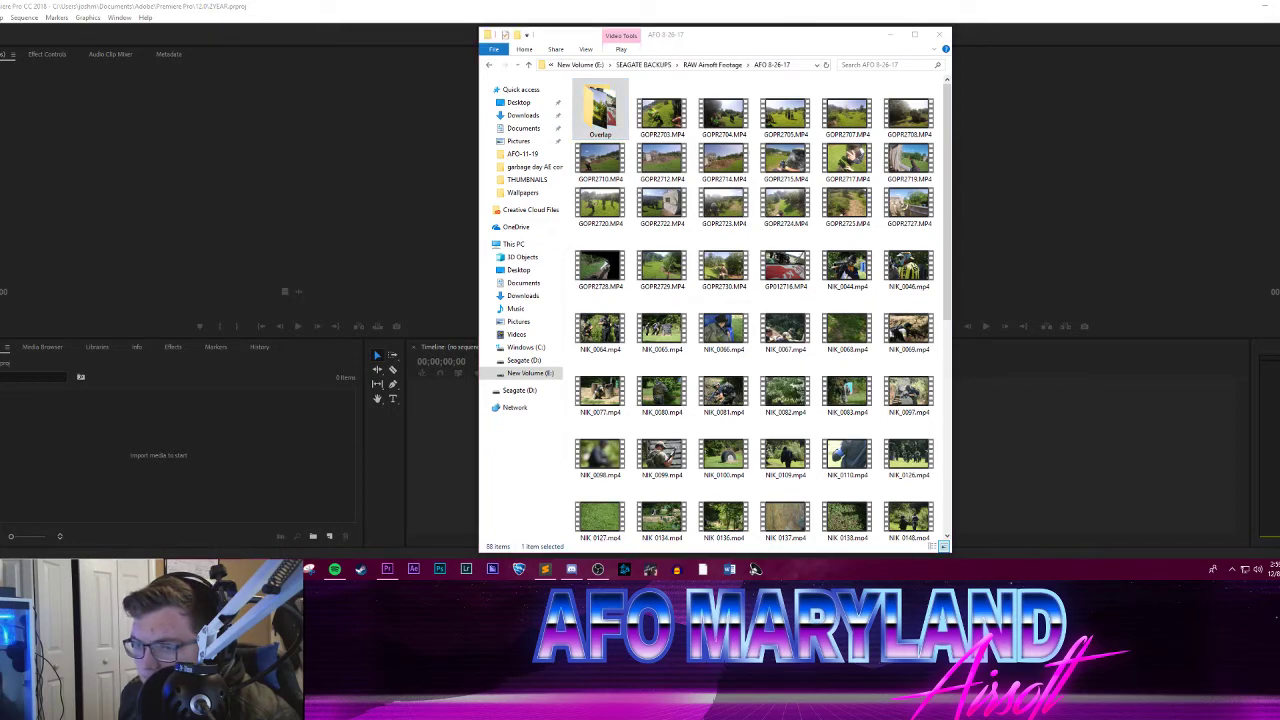
Step: Leave the backup folders, check the Seagate (D:) root, and view the drive overview in This PC
{"action": "left_click", "coordinate": [640, 65]}
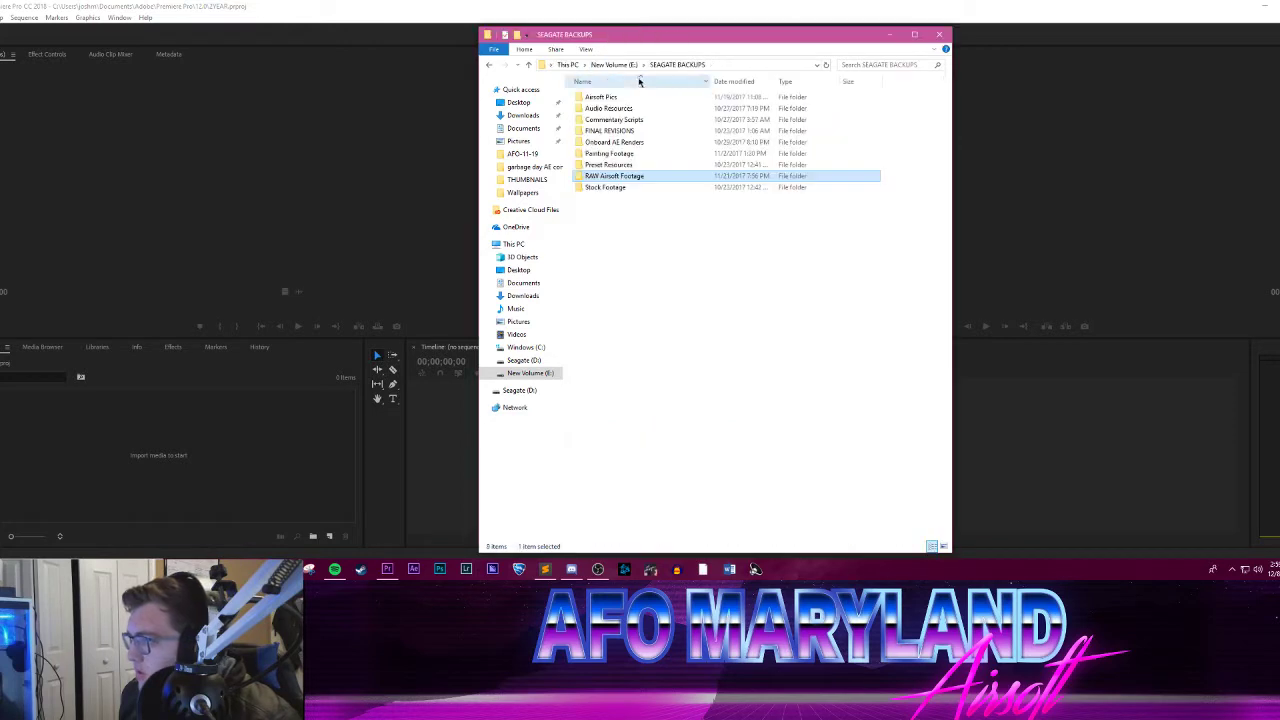
{"action": "left_click", "coordinate": [610, 63]}
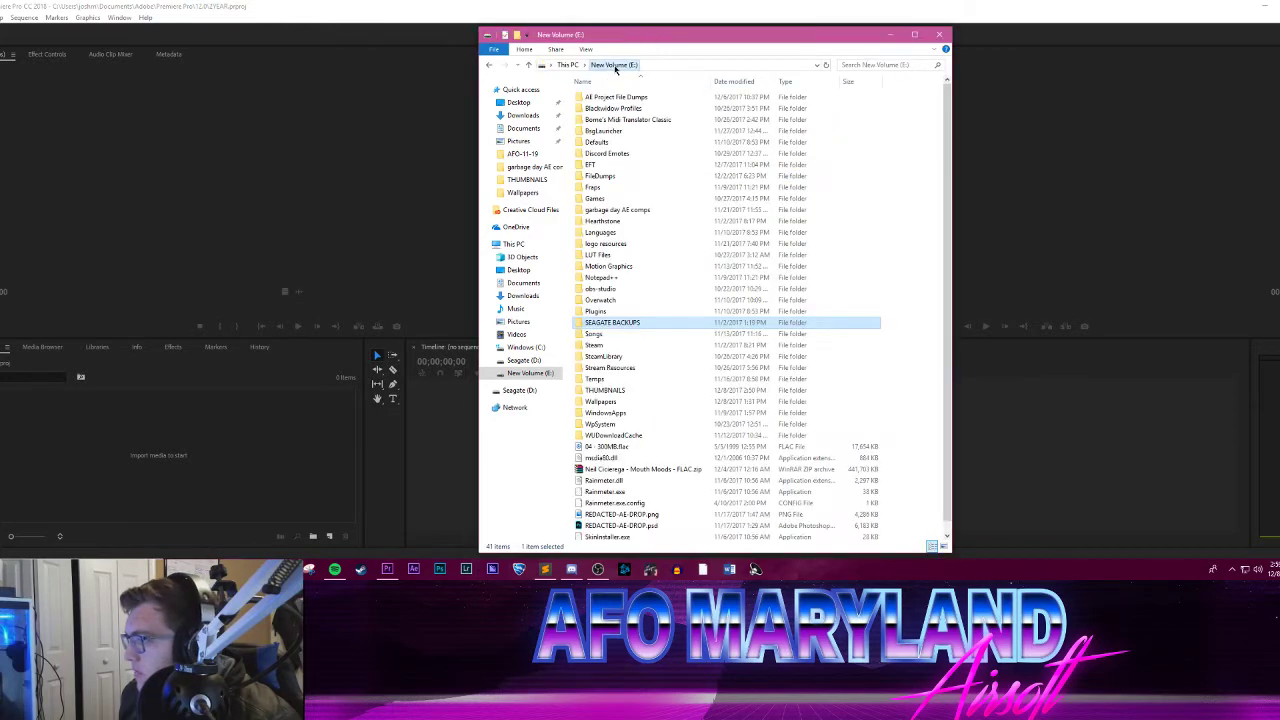
{"action": "left_click", "coordinate": [518, 361]}
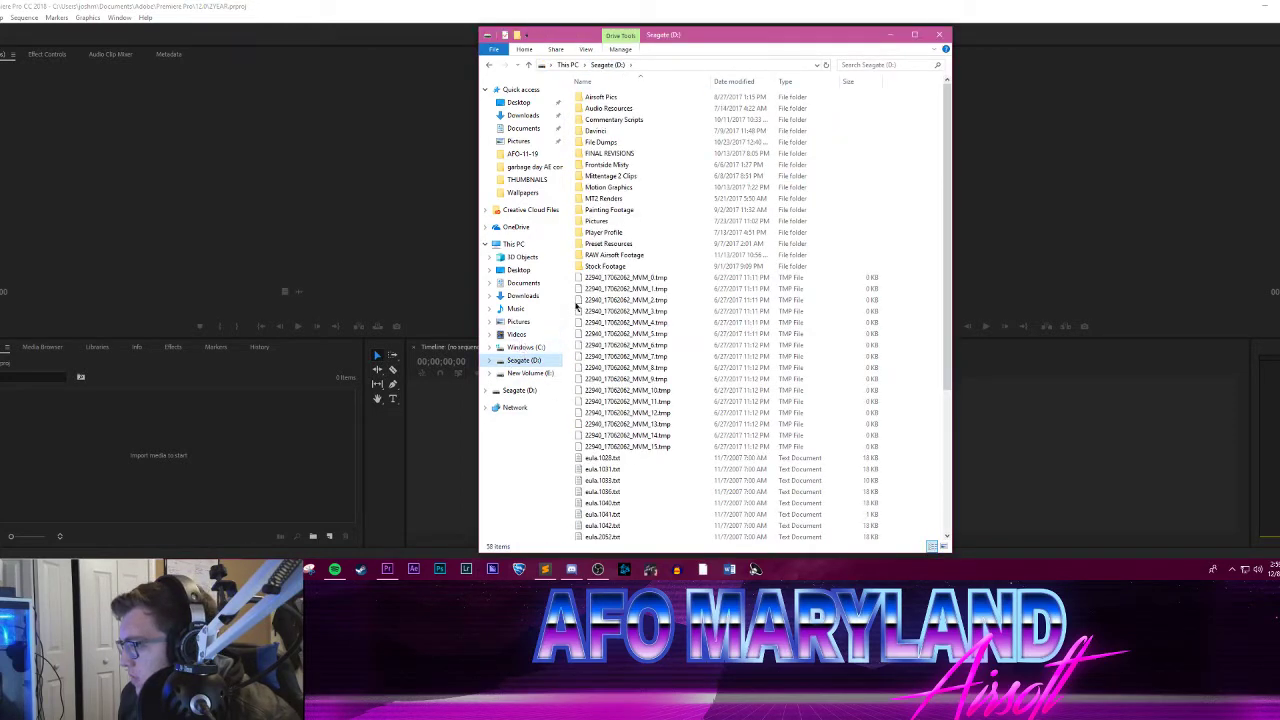
{"action": "left_click", "coordinate": [513, 244]}
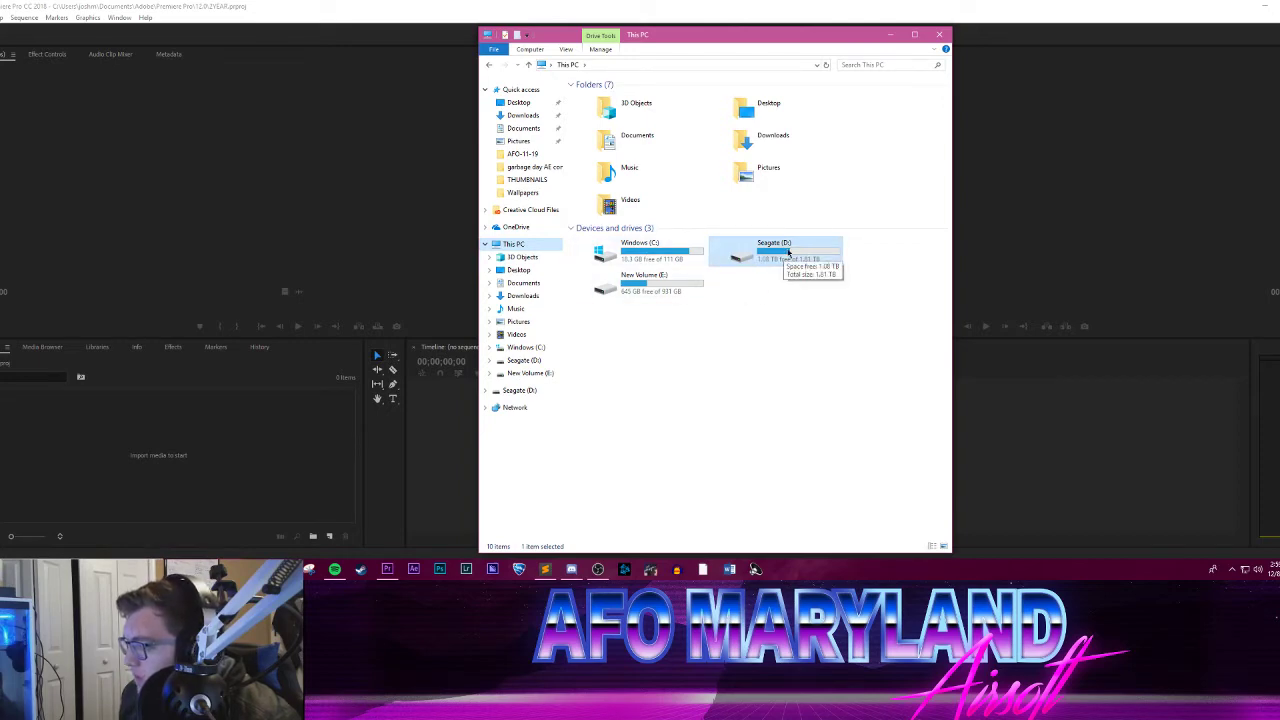
Step: Compare the root folders of the New Volume (E:) and Seagate (D:) drives, ending at This PC
{"action": "double_click", "coordinate": [646, 287]}
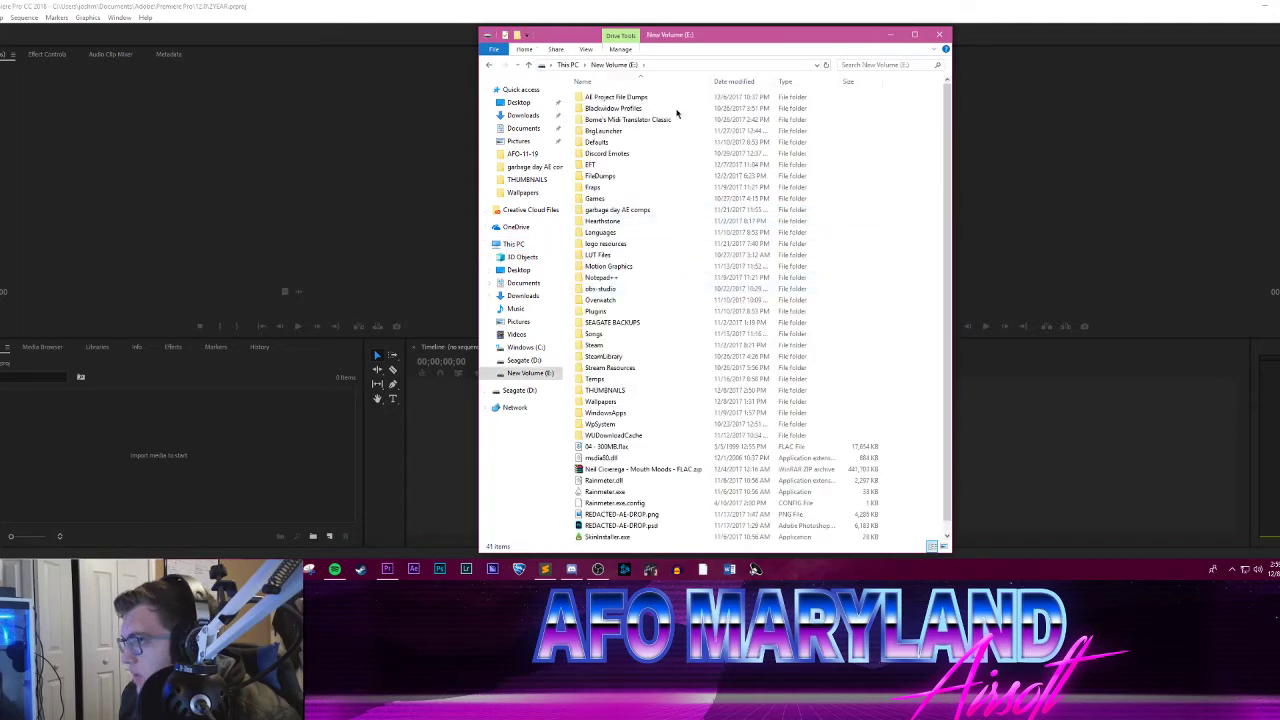
{"action": "left_click", "coordinate": [571, 66]}
{"action": "double_click", "coordinate": [789, 252]}
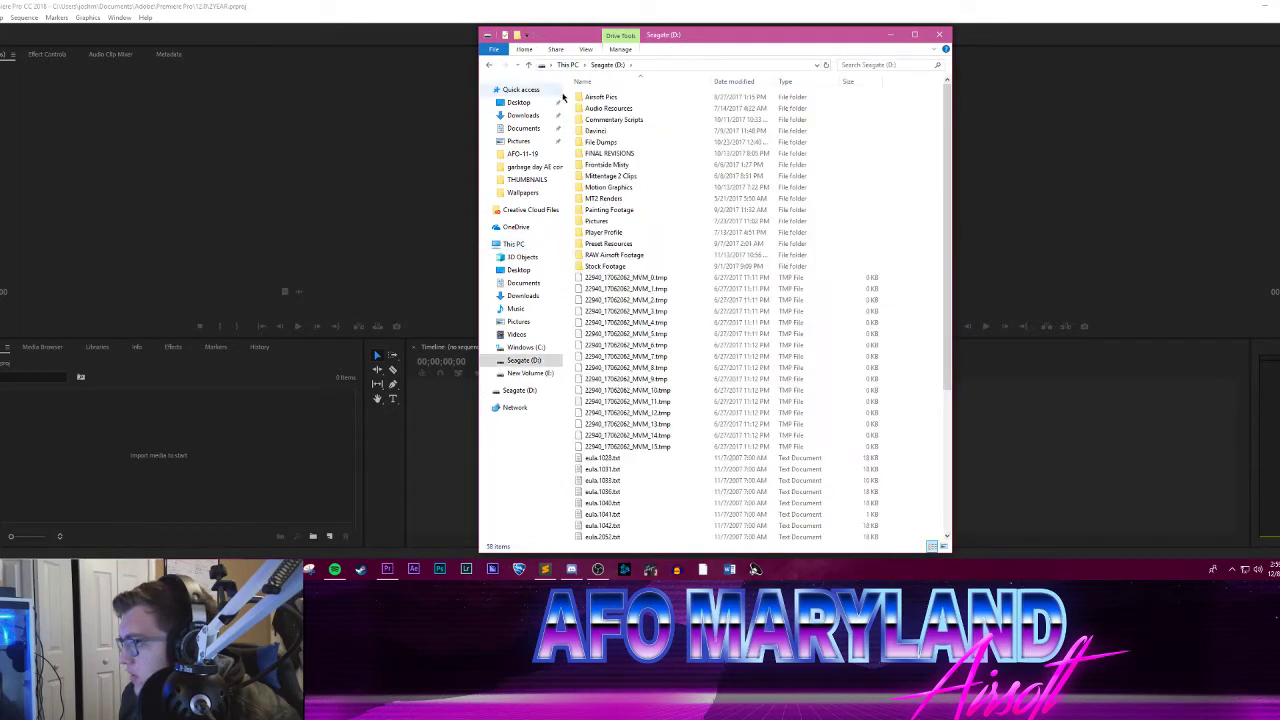
{"action": "left_click", "coordinate": [563, 64]}
{"action": "double_click", "coordinate": [612, 292]}
{"action": "scroll", "coordinate": [650, 250], "scroll_direction": "down", "scroll_amount": 1}
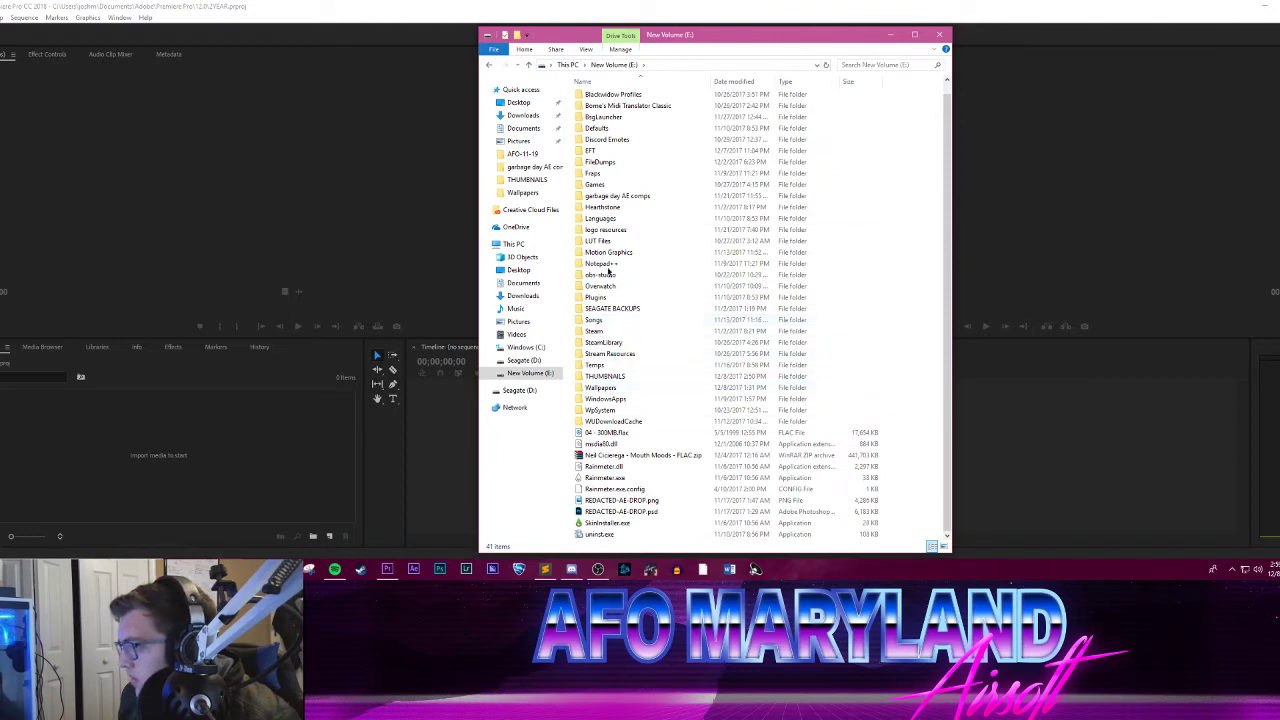
{"action": "scroll", "coordinate": [618, 160], "scroll_direction": "up", "scroll_amount": 1}
{"action": "left_click", "coordinate": [566, 66]}
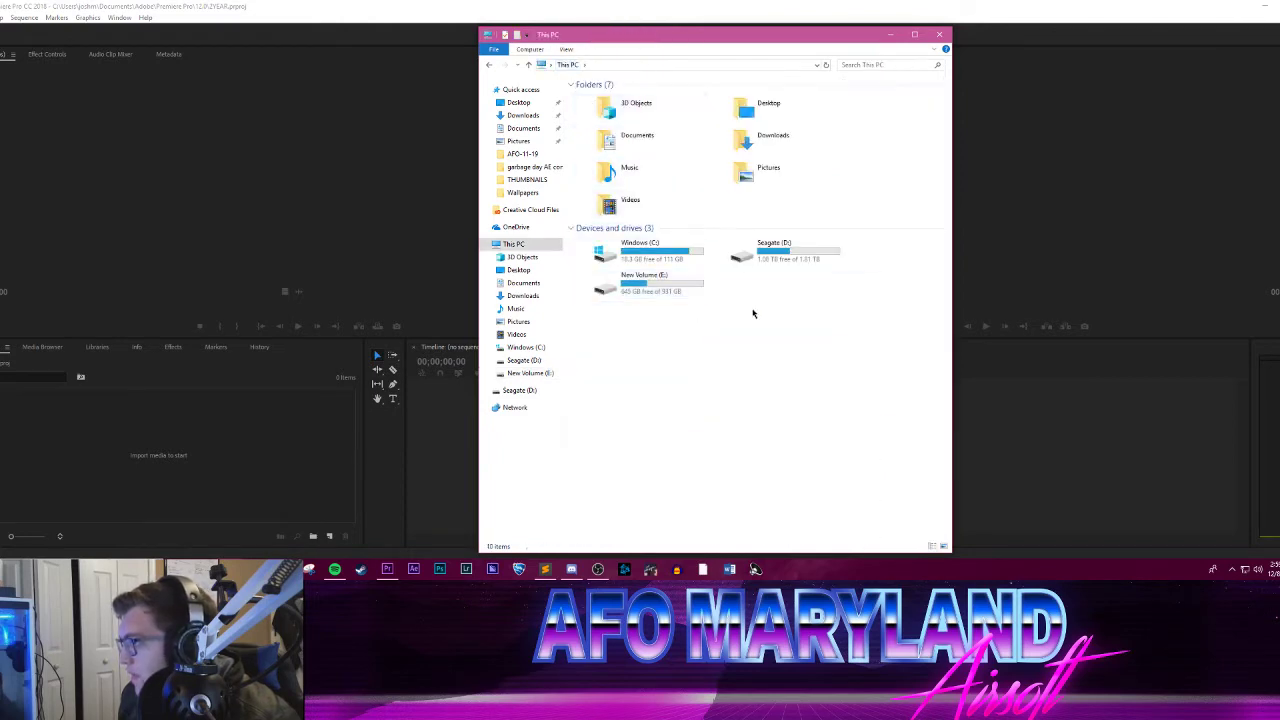
Step: Minimize the This PC window and narrow the Tools panel to a single column beside the Timeline
{"action": "left_click", "coordinate": [891, 36]}
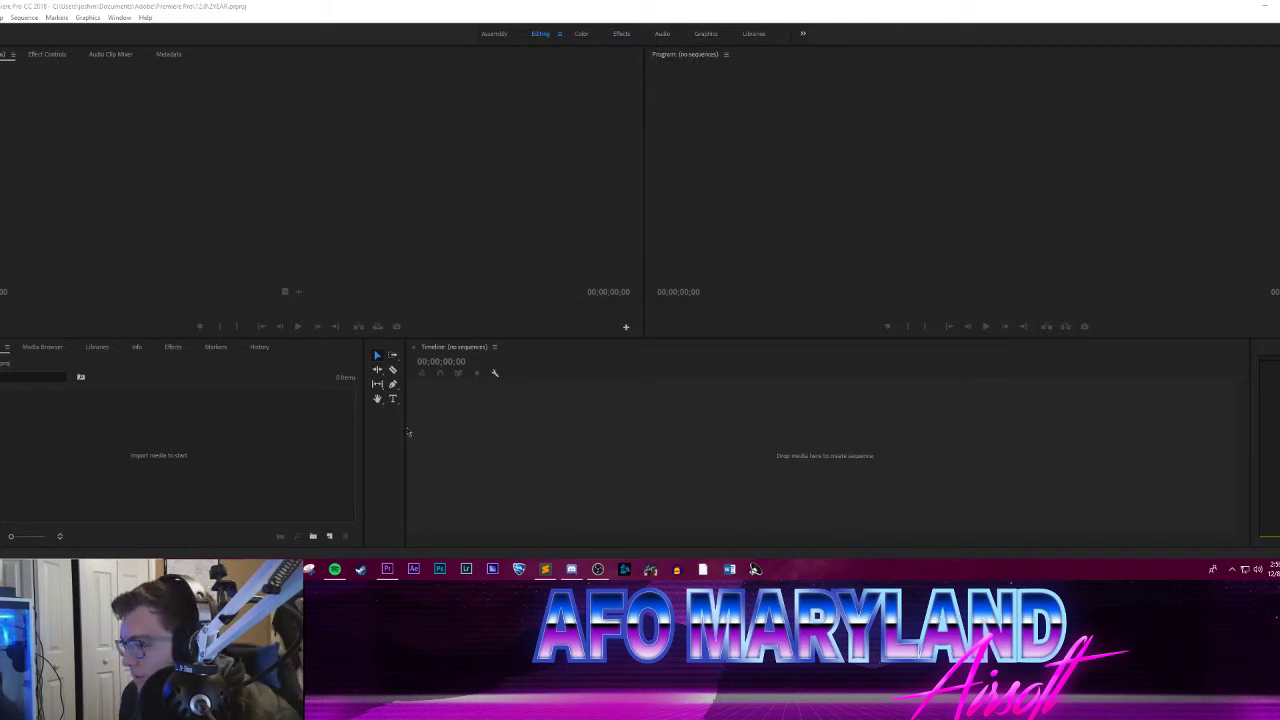
{"action": "left_click_drag", "start_coordinate": [404, 427], "coordinate": [390, 428]}
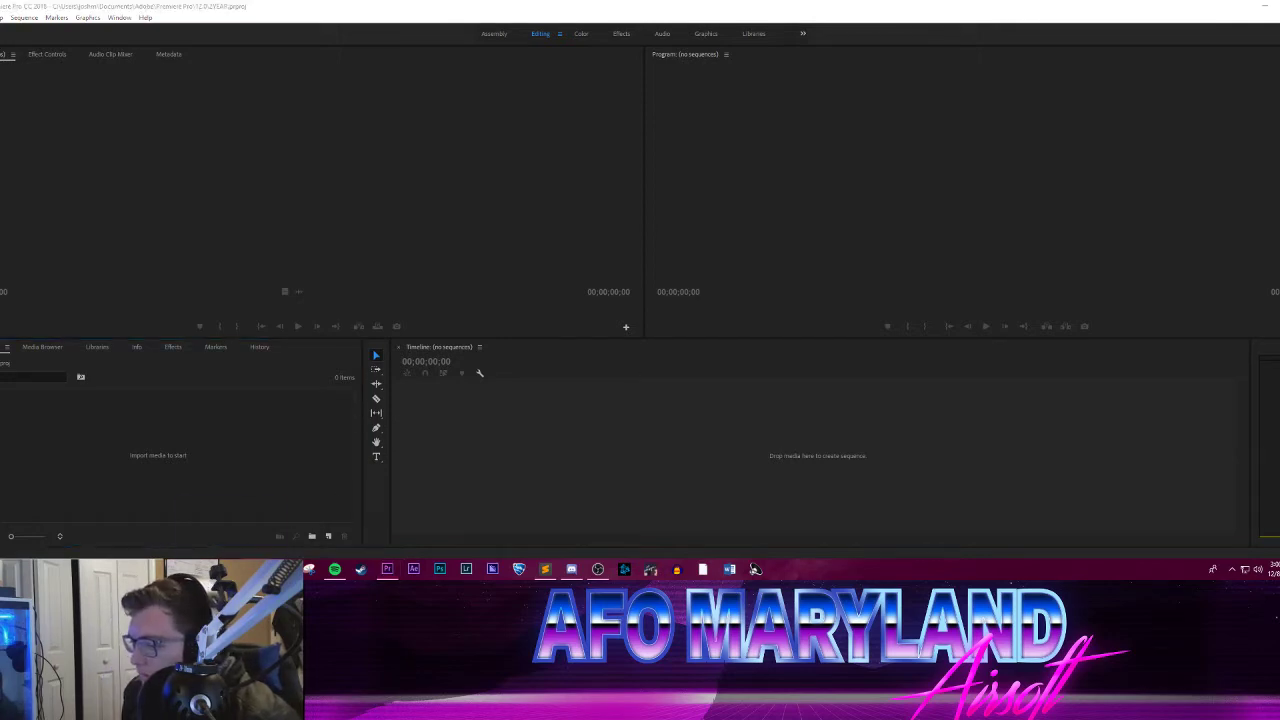
Step: Restore the Seagate (D:) RAW Airsoft Footage window and open the AFO 1-7 folder
{"action": "mouse_move", "coordinate": [231, 568]}
{"action": "left_click", "coordinate": [209, 531]}
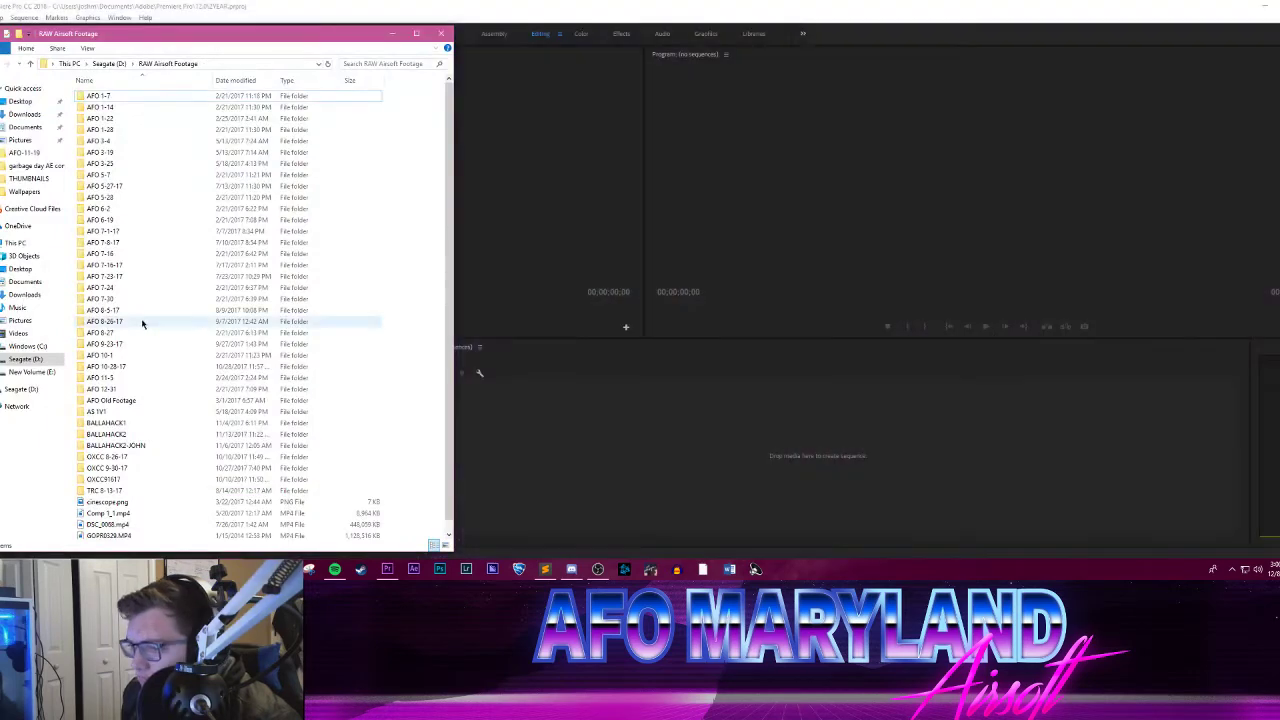
{"action": "left_click", "coordinate": [130, 97]}
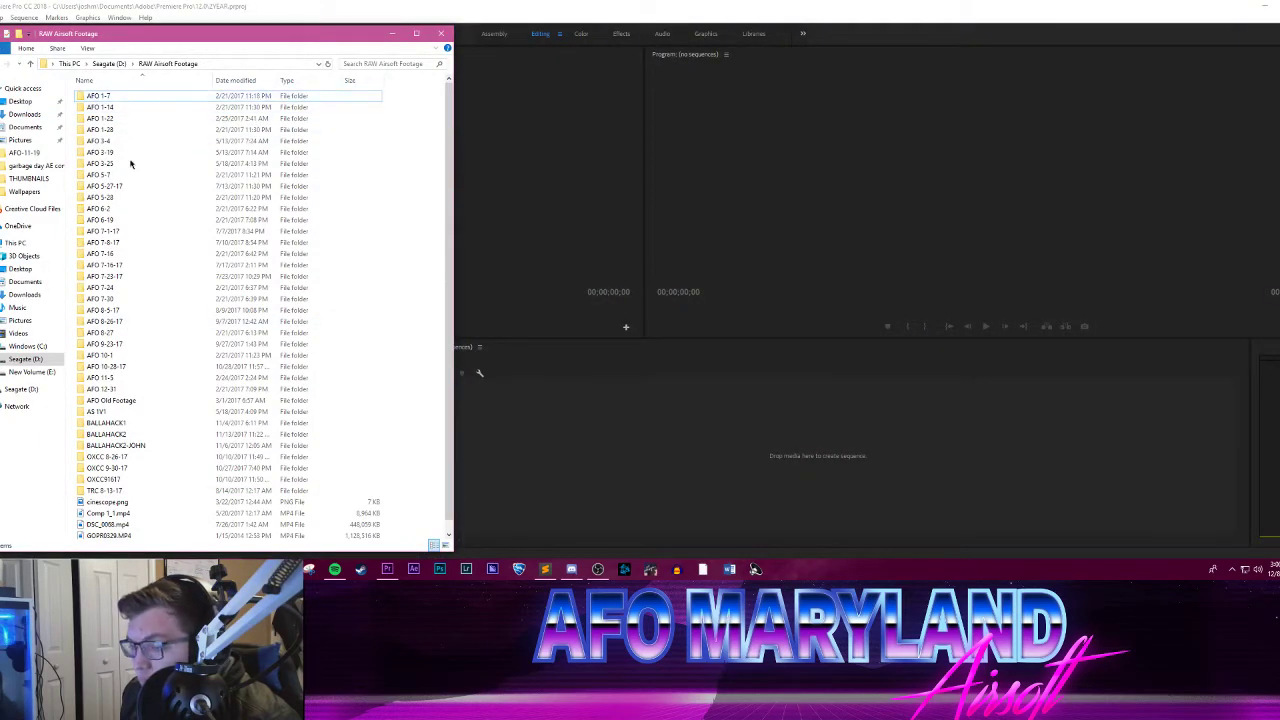
{"action": "double_click", "coordinate": [107, 98]}
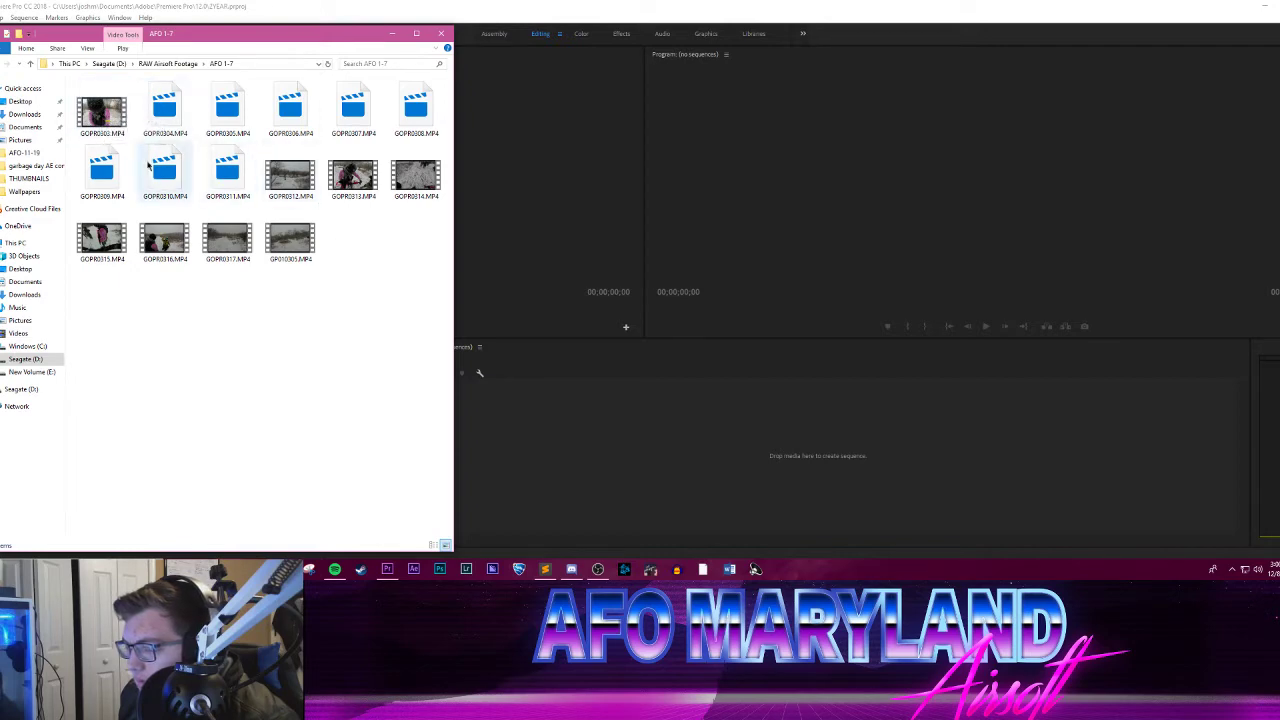
Step: Move the AFO 1-7 window clear of the Source monitor, then load GOPR0303.MP4 there and preview it
{"action": "left_click_drag", "start_coordinate": [201, 35], "coordinate": [171, 194]}
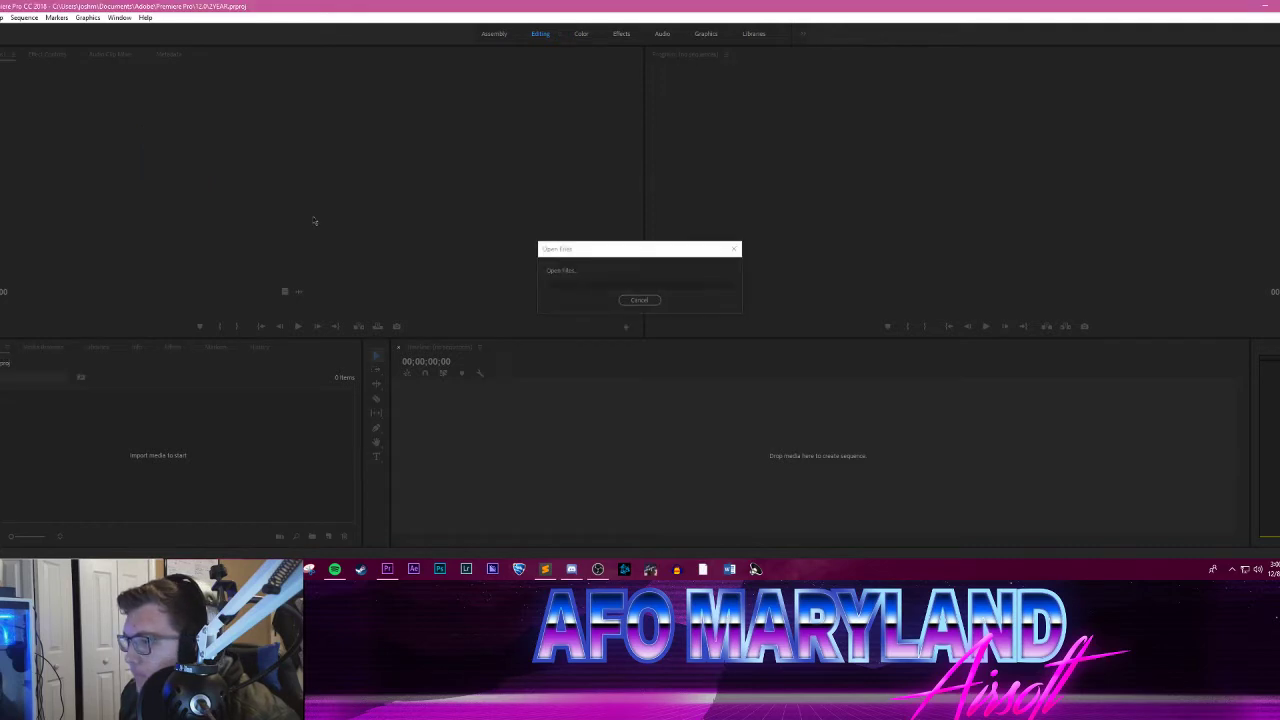
{"action": "left_click", "coordinate": [304, 326]}
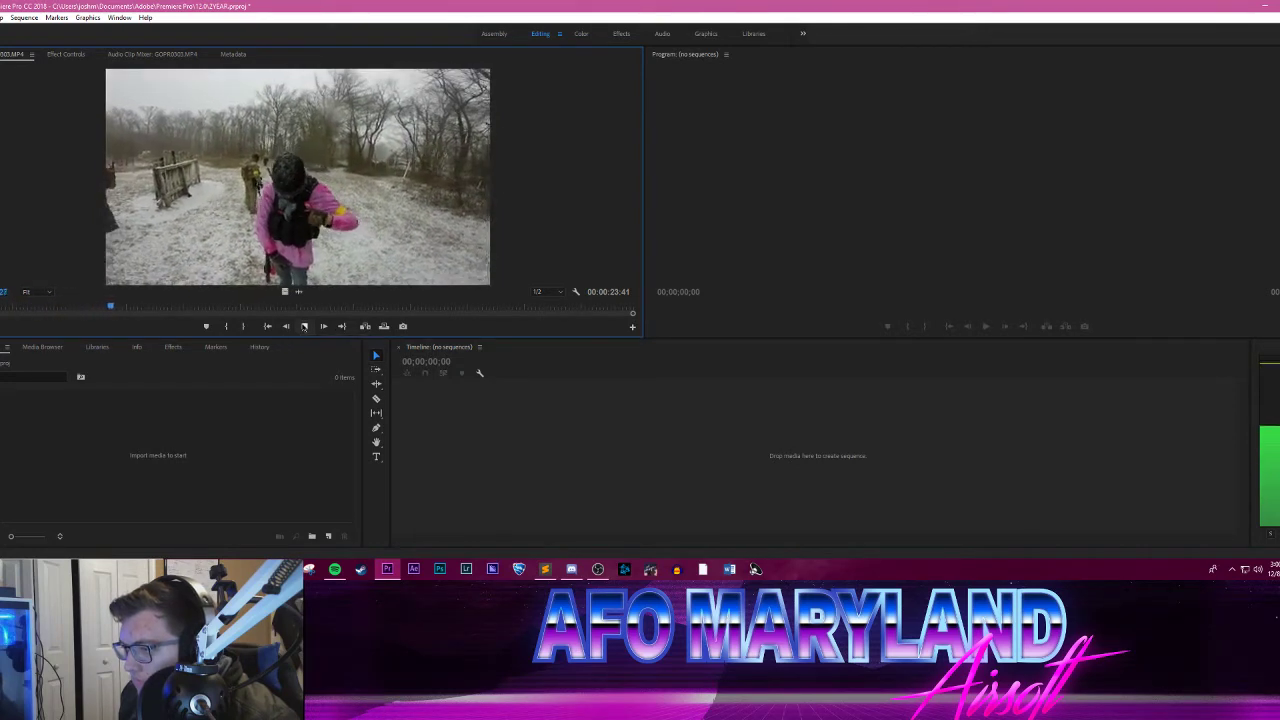
{"action": "left_click_drag", "start_coordinate": [251, 308], "coordinate": [328, 304]}
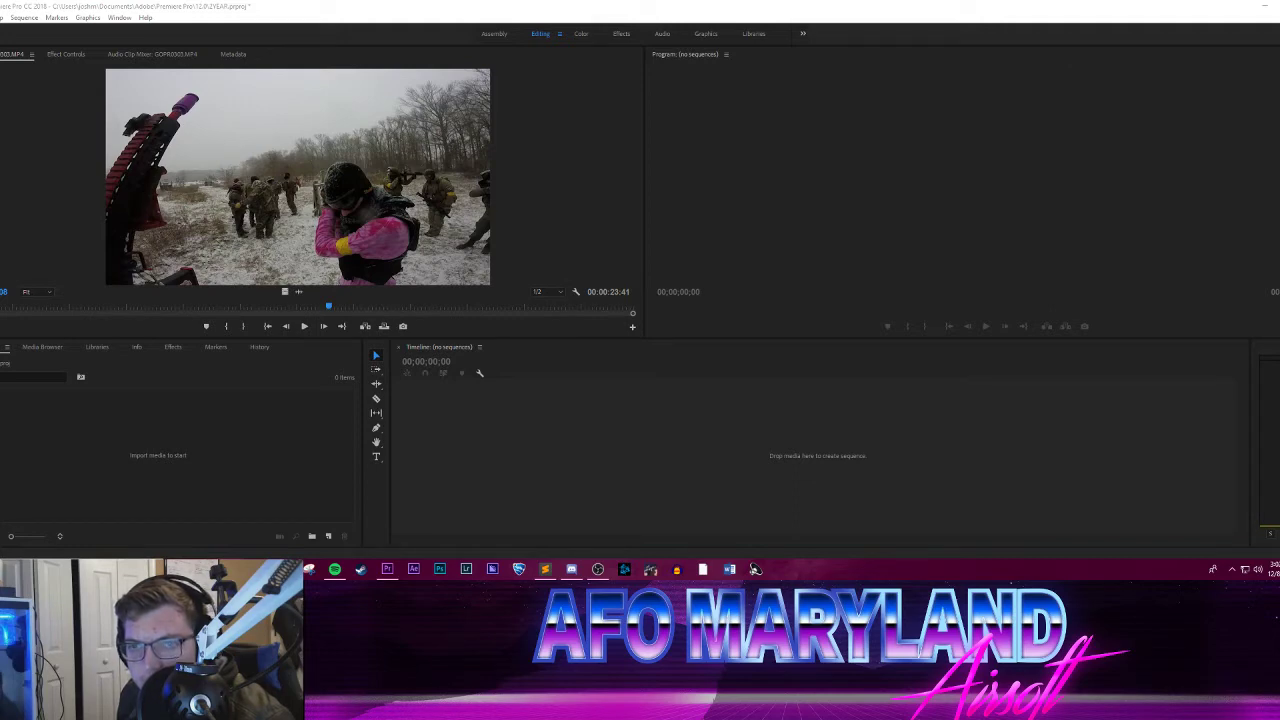
Step: Place the AFO 11-5 folder window below the Source monitor, load GOPR0252.MP4 into the monitor and preview it
{"action": "left_click_drag", "start_coordinate": [0, 146], "coordinate": [394, 96]}
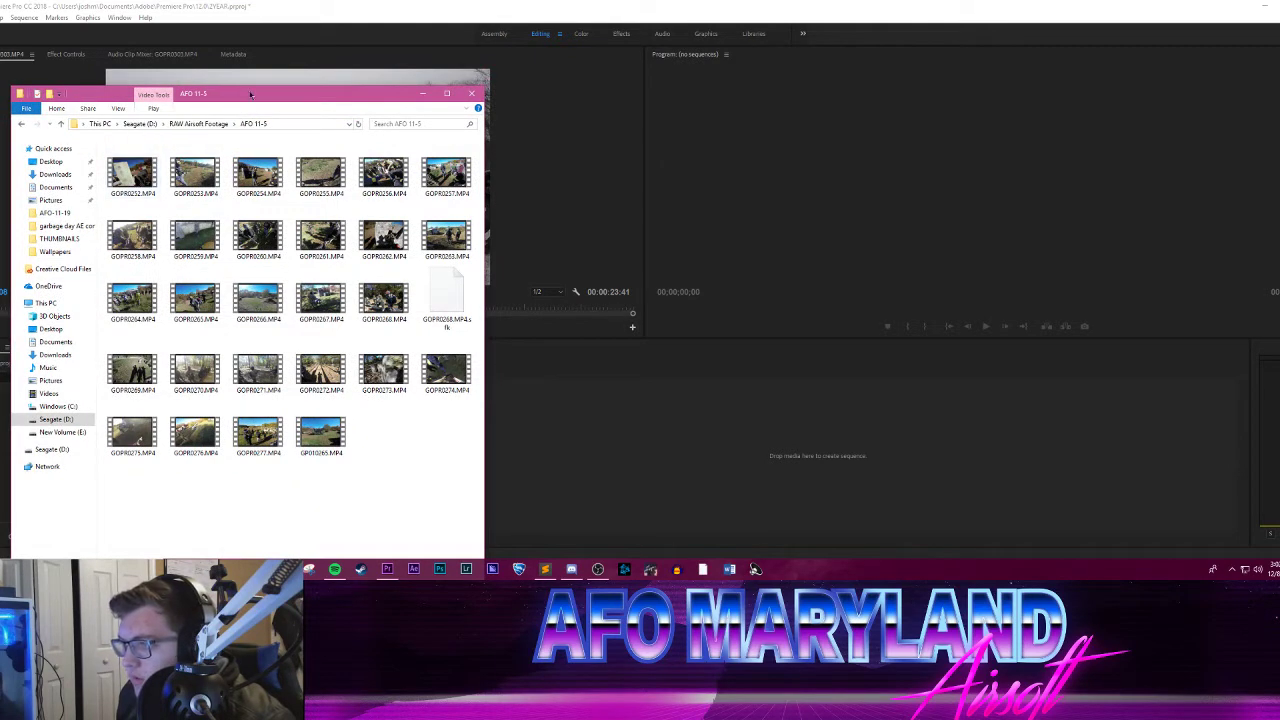
{"action": "left_click_drag", "start_coordinate": [250, 95], "coordinate": [221, 271]}
{"action": "left_click_drag", "start_coordinate": [104, 345], "coordinate": [245, 185]}
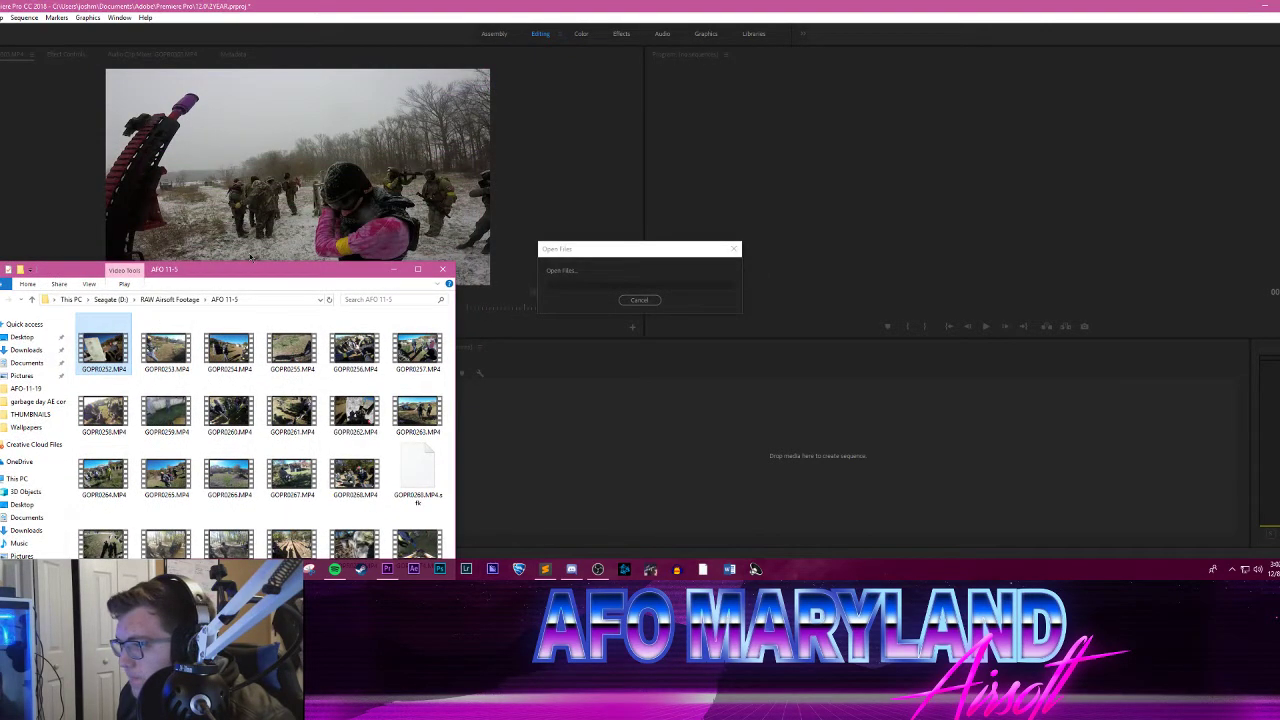
{"action": "left_click", "coordinate": [392, 269]}
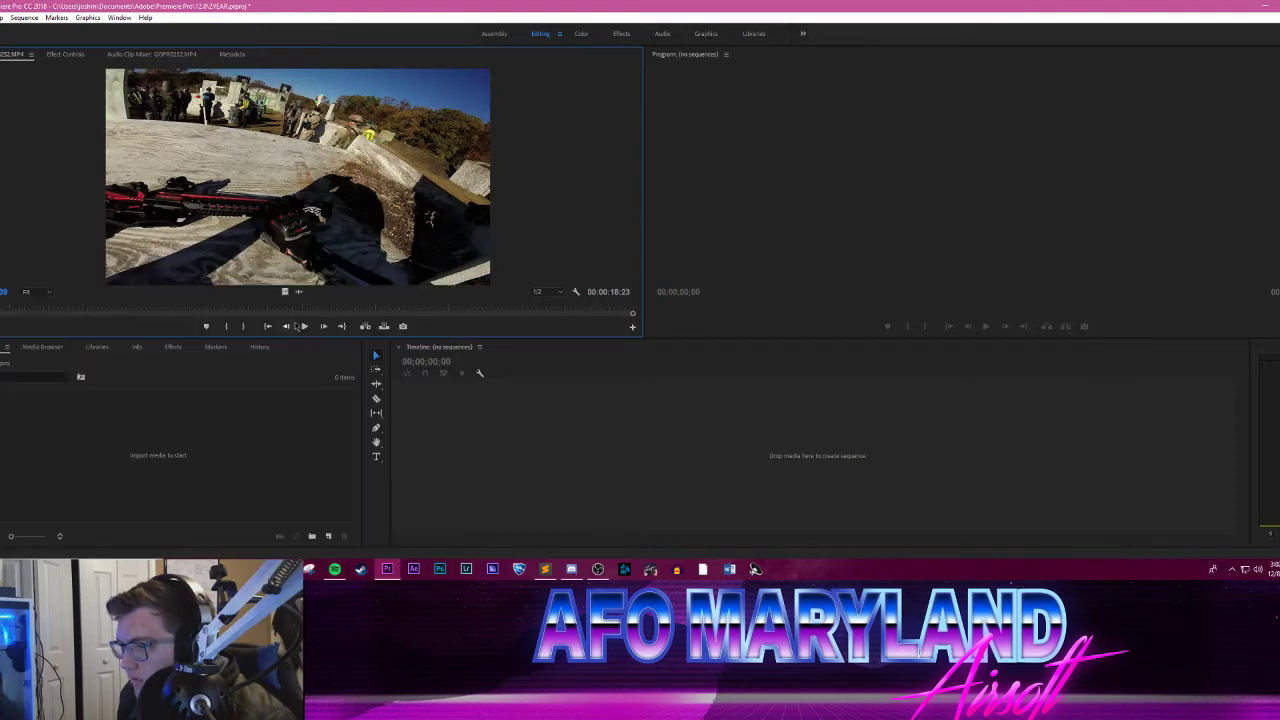
{"action": "left_click", "coordinate": [304, 326]}
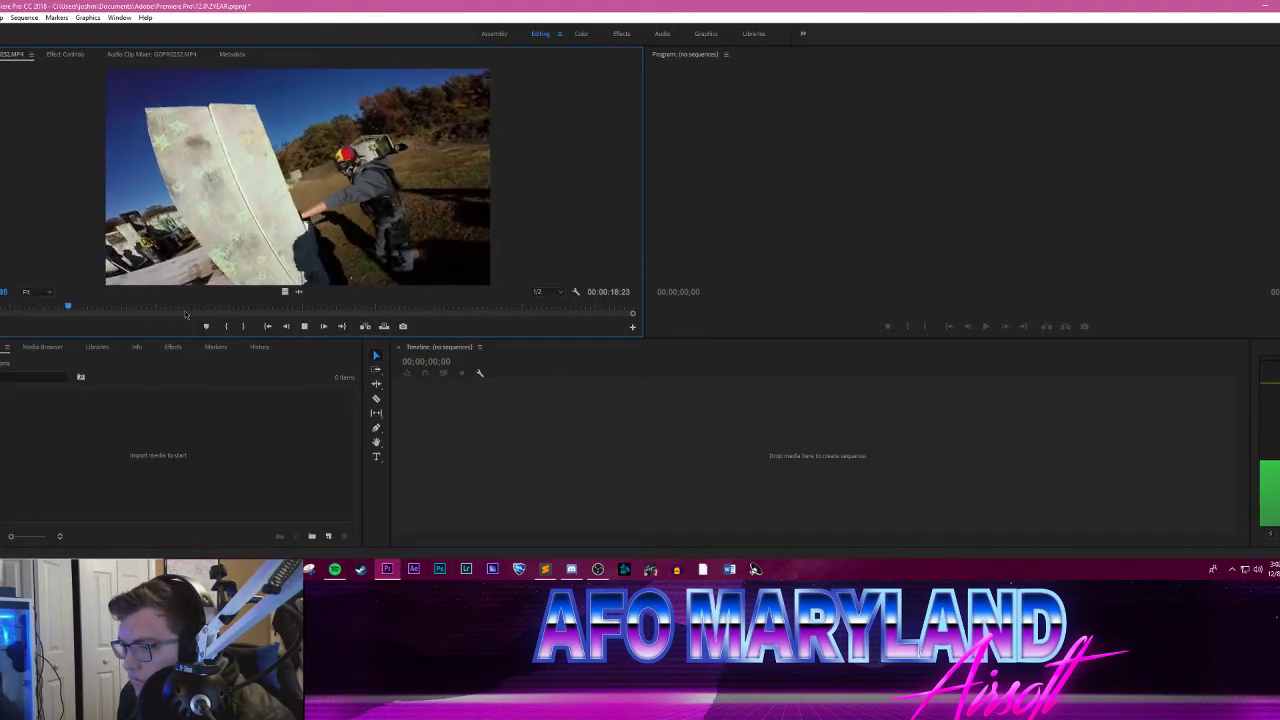
{"action": "left_click_drag", "start_coordinate": [185, 313], "coordinate": [294, 309]}
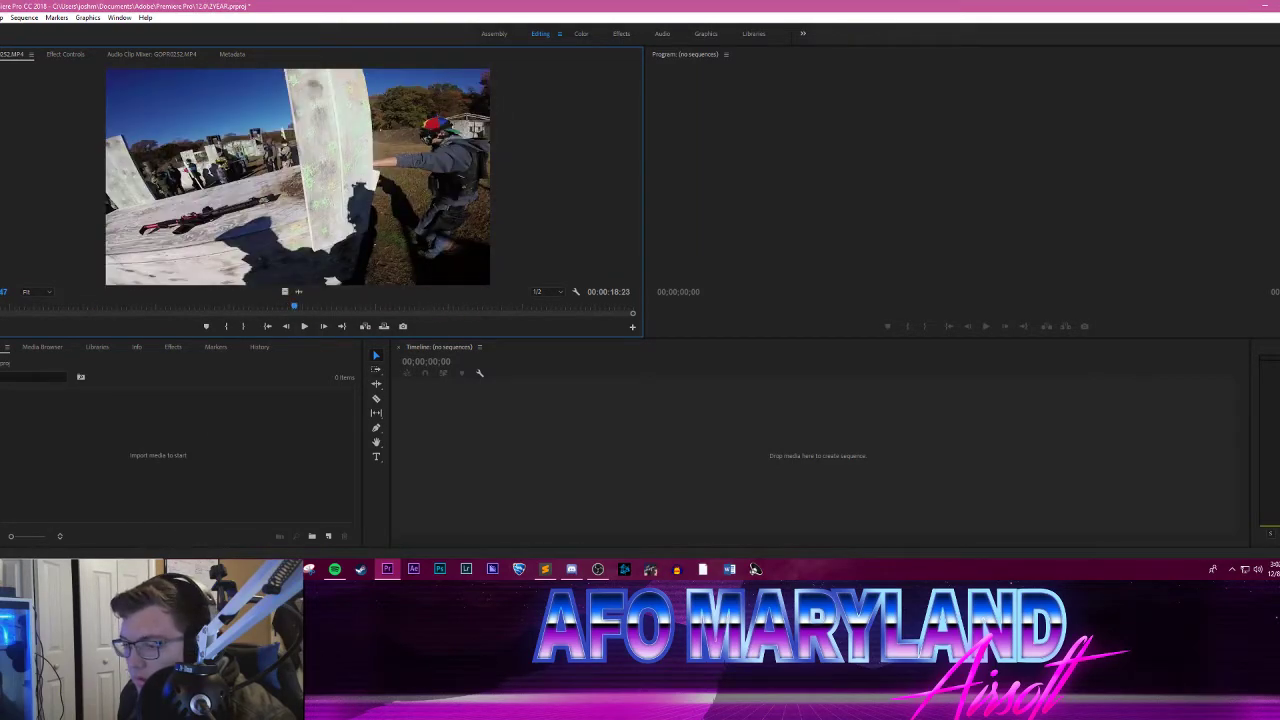
Step: Delete the reviewed clip GOPR0252.MP4 from the AFO 11-5 folder
{"action": "left_click", "coordinate": [216, 530]}
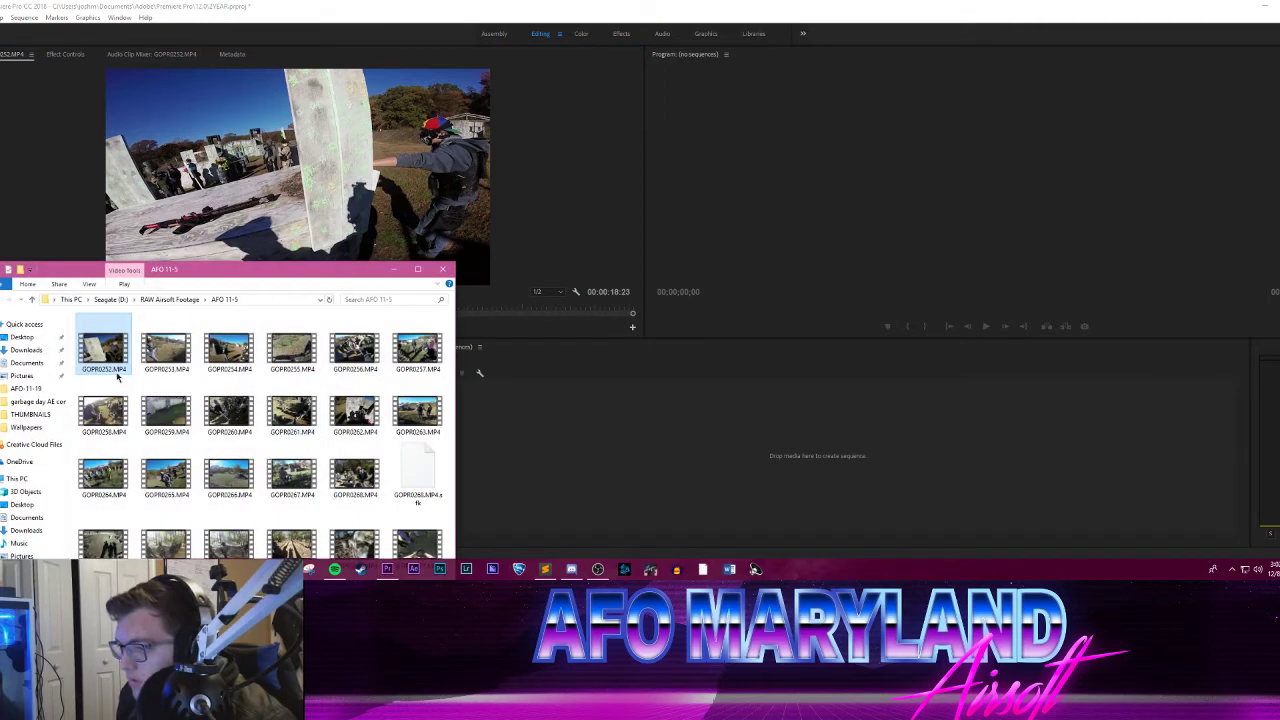
{"action": "key", "text": "Delete"}
{"action": "key", "text": "Return"}
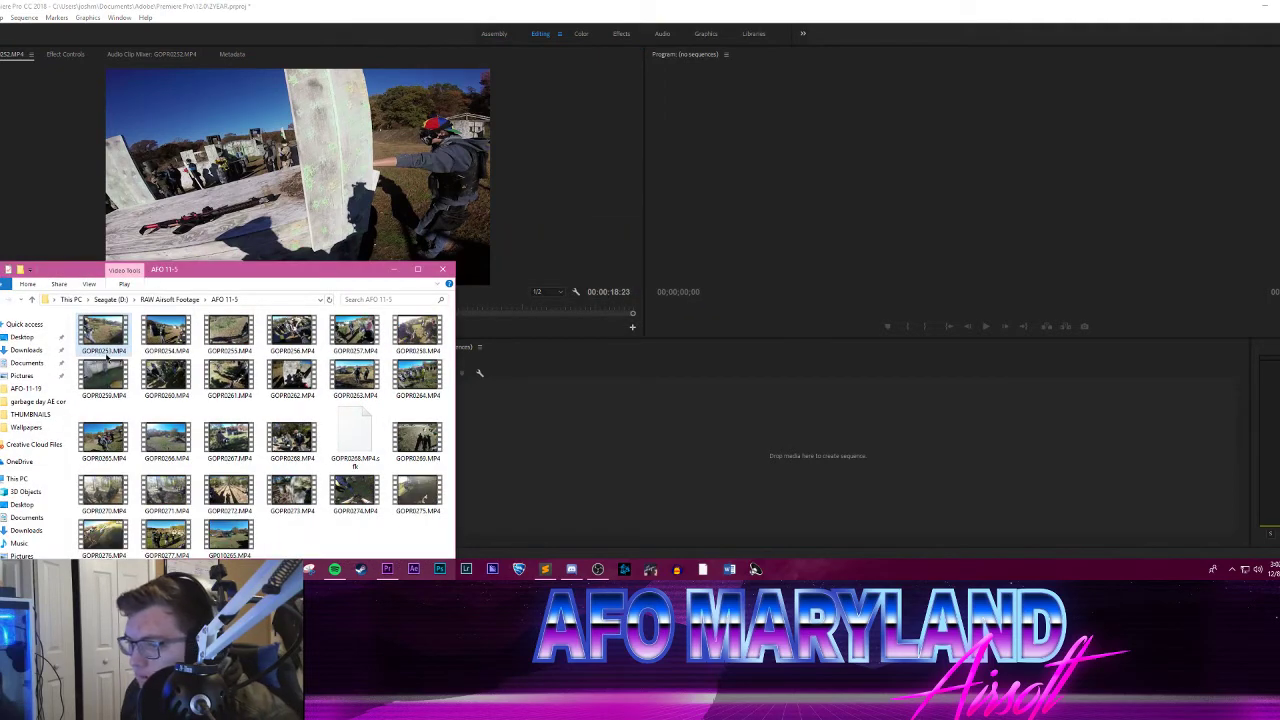
Step: Load GOPR0253.MP4 from AFO 11-5 into the Source monitor and preview it, skipping ahead past the middle
{"action": "left_click_drag", "start_coordinate": [106, 360], "coordinate": [274, 263]}
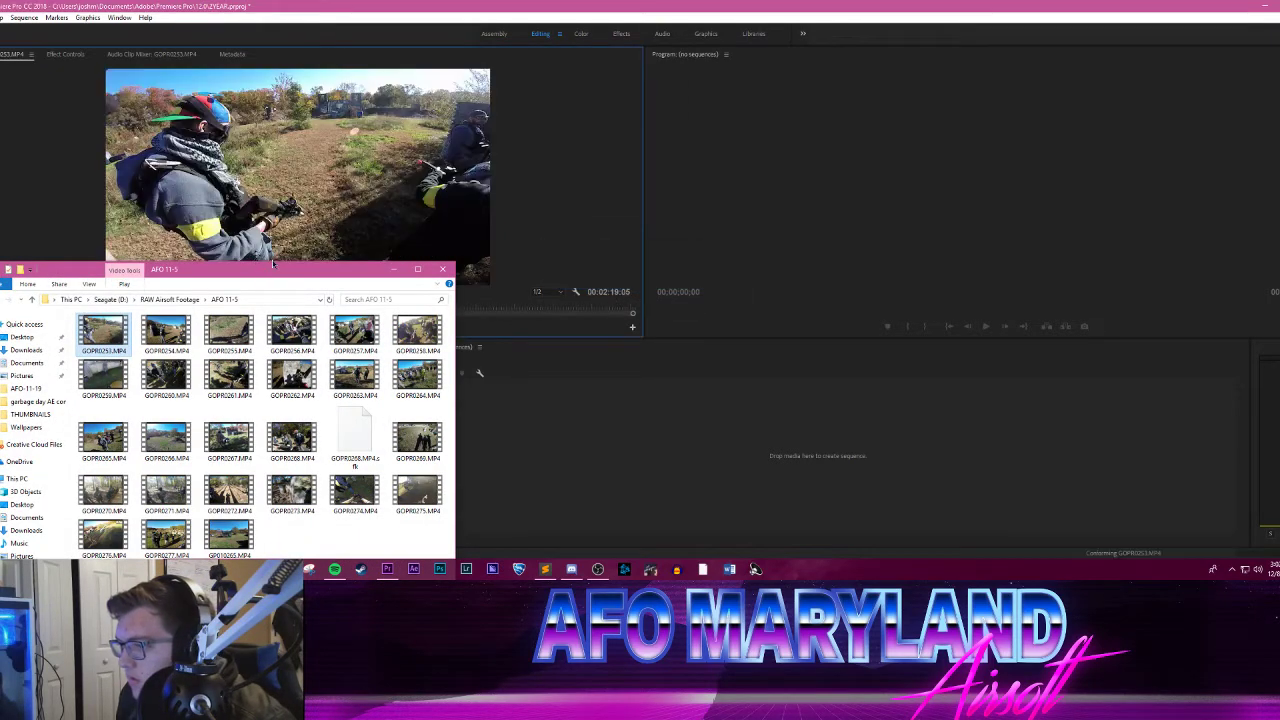
{"action": "left_click", "coordinate": [417, 269]}
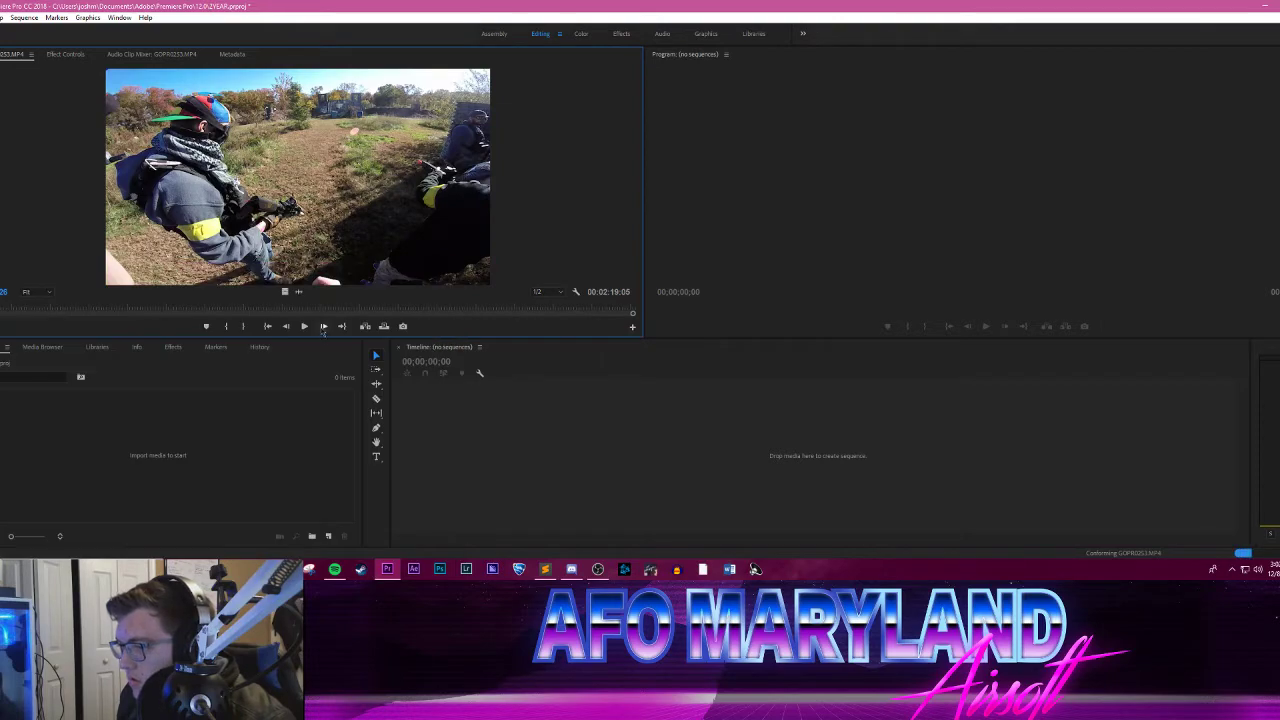
{"action": "left_click", "coordinate": [304, 326]}
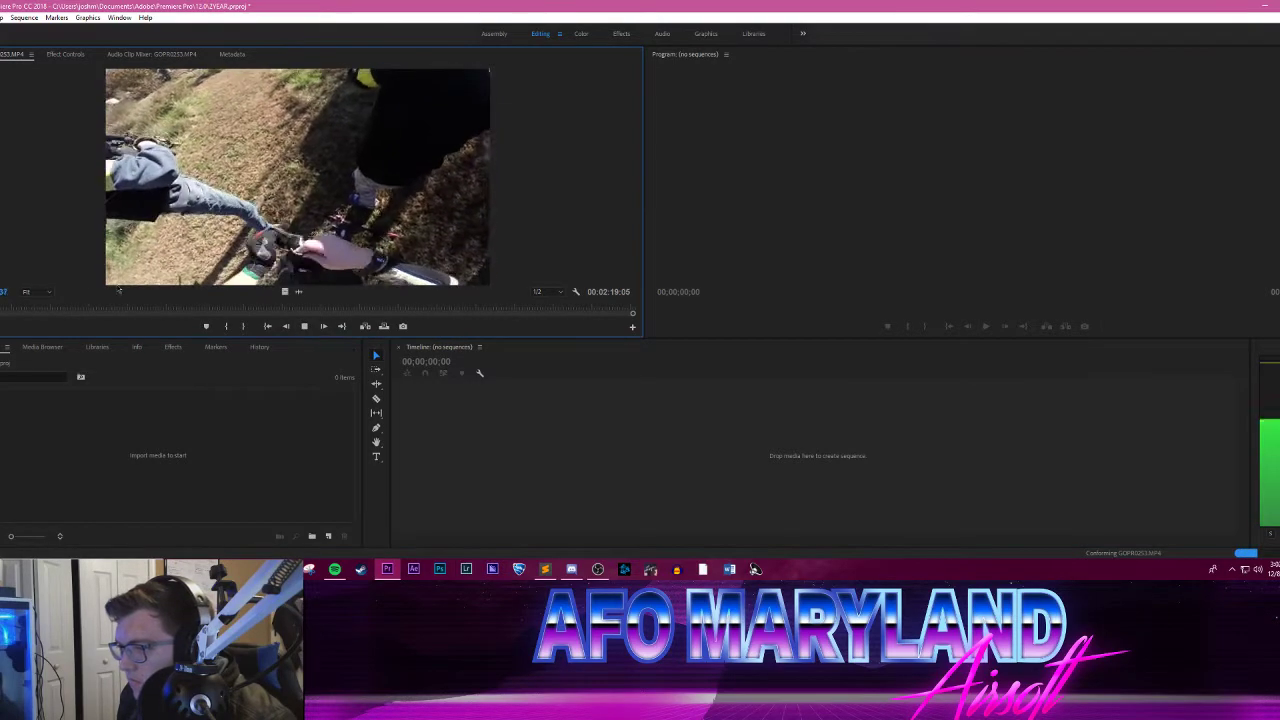
{"action": "left_click_drag", "start_coordinate": [50, 308], "coordinate": [380, 311]}
{"action": "key", "text": "space"}
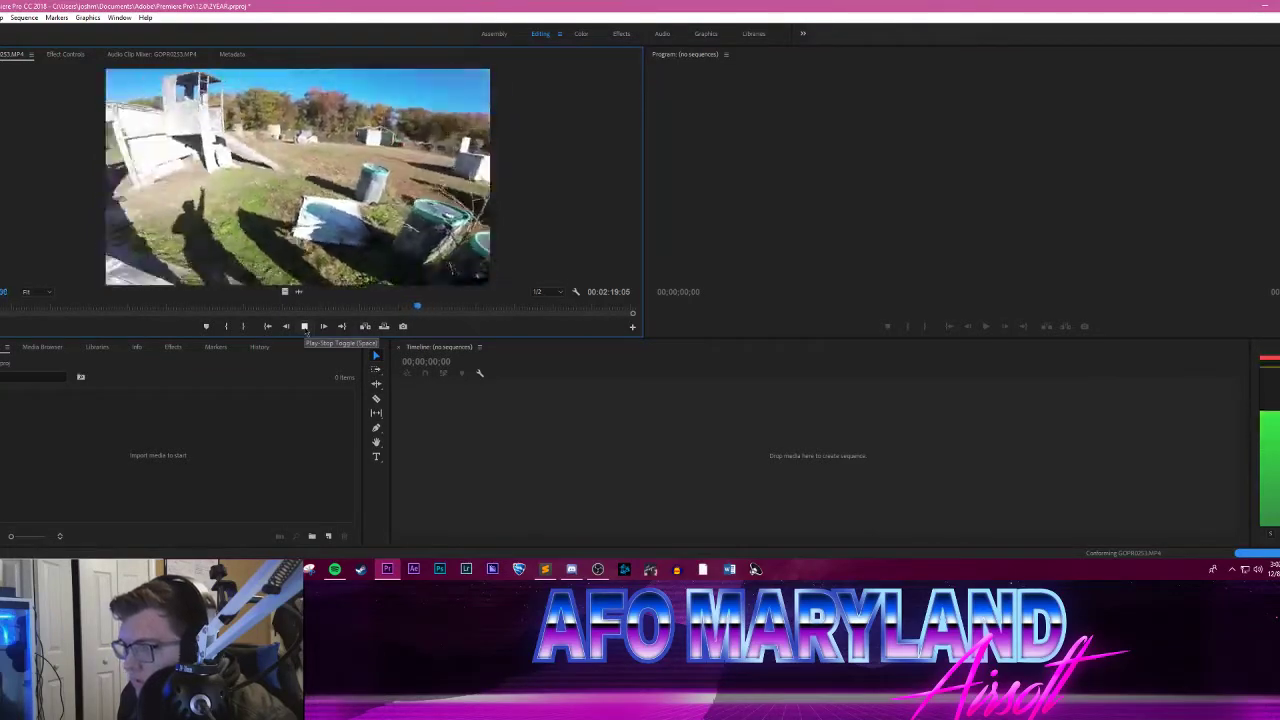
Step: Examine the run through the wooden gate in GOPR0253.MP4, replaying it and stepping back and forth frame by frame
{"action": "left_click_drag", "start_coordinate": [373, 307], "coordinate": [404, 302]}
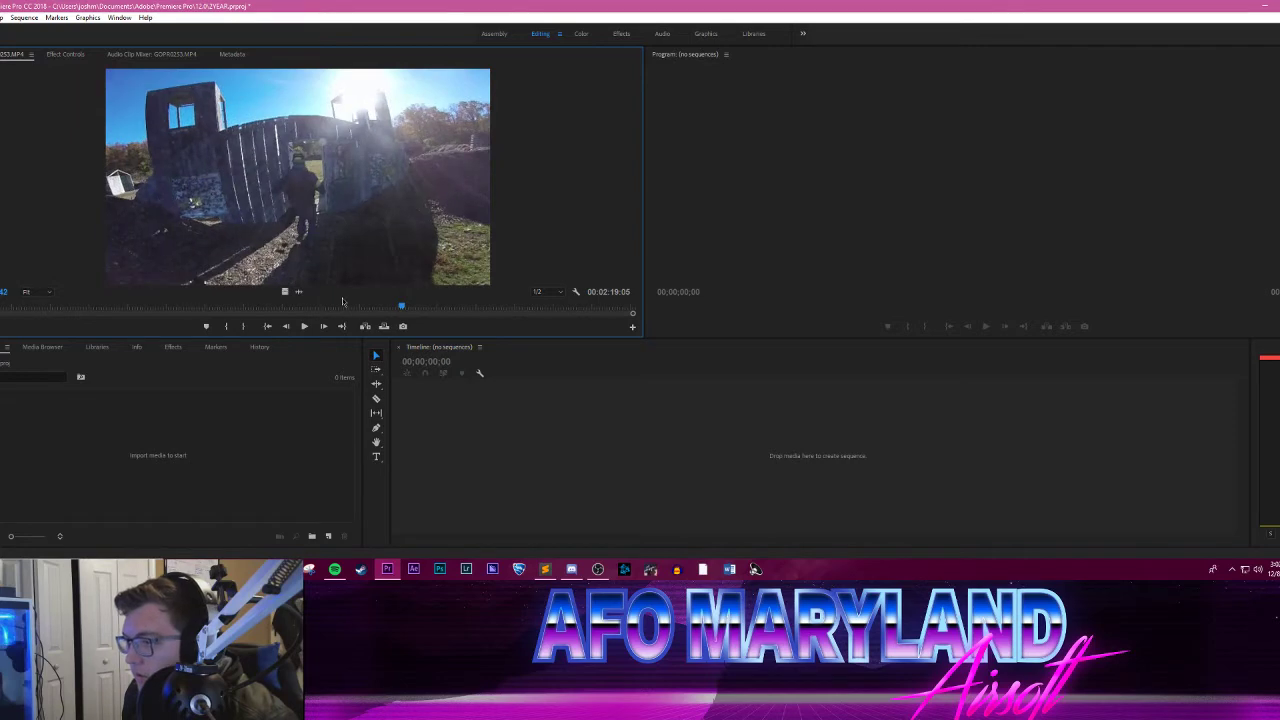
{"action": "left_click", "coordinate": [304, 328]}
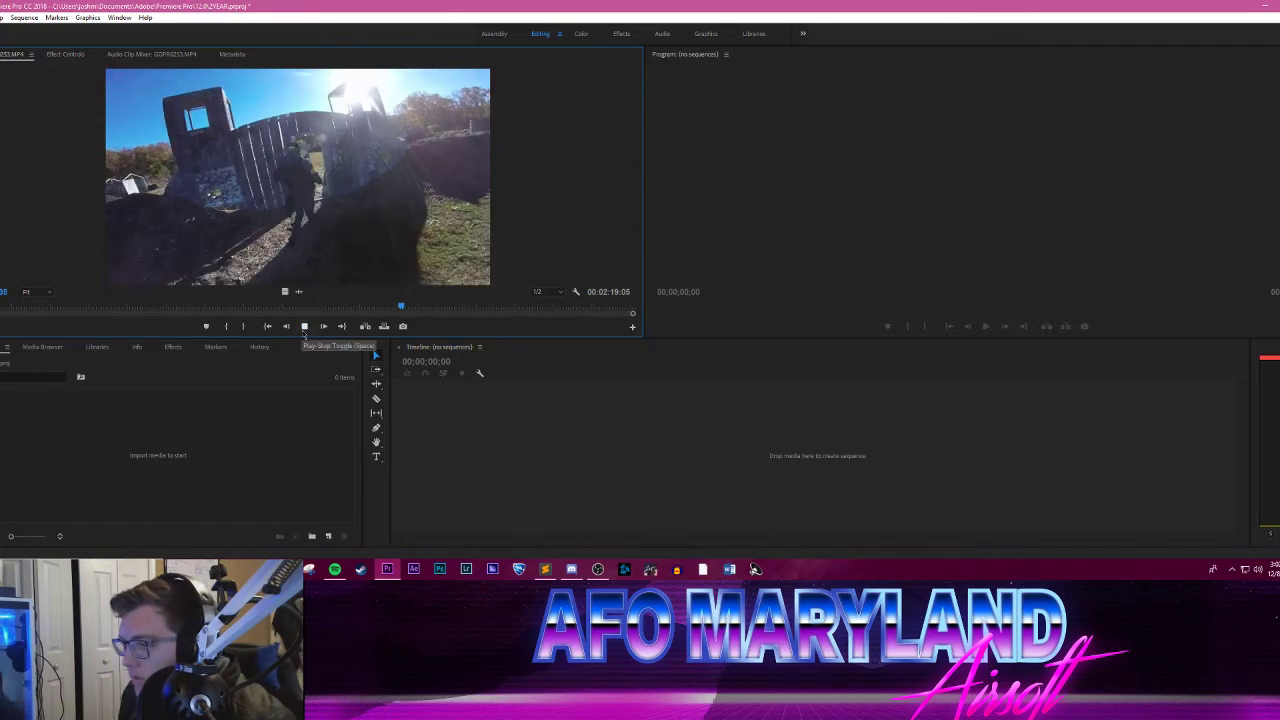
{"action": "left_click", "coordinate": [304, 327]}
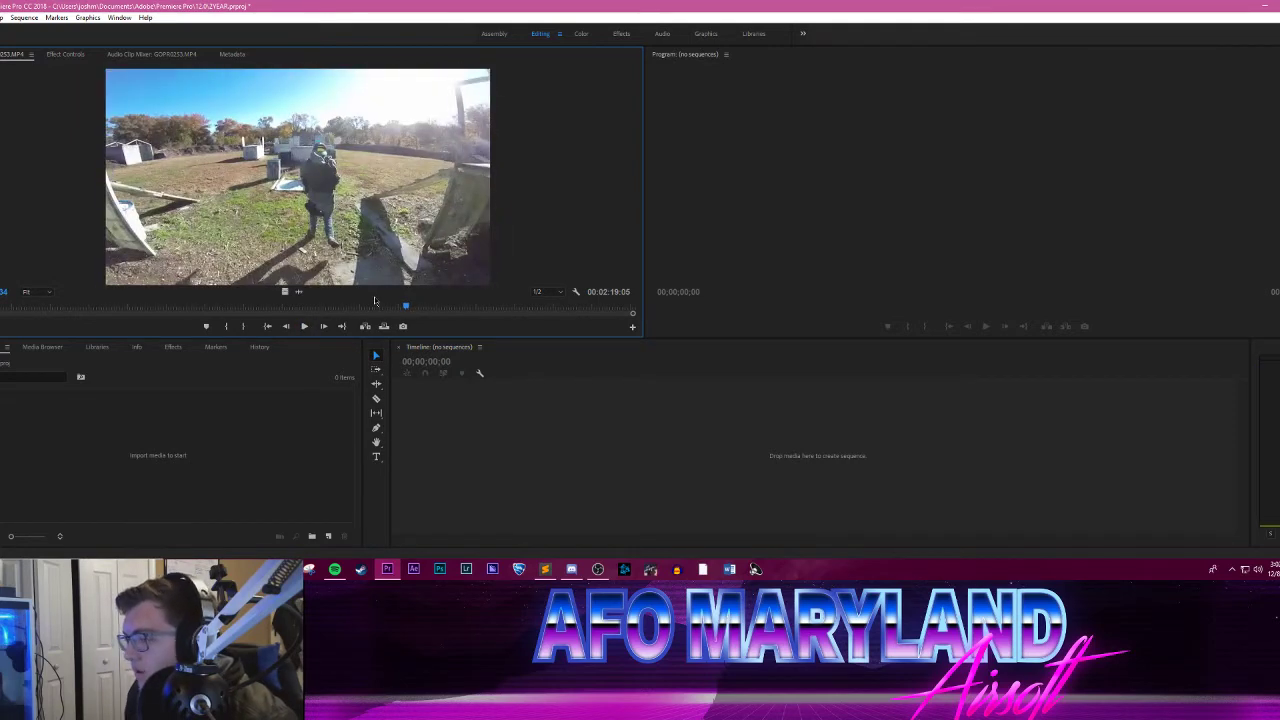
{"action": "key", "text": "Left"}
{"action": "key", "text": "Left"}
{"action": "key", "text": "Left"}
{"action": "key", "text": "Left"}
{"action": "key", "text": "Left"}
{"action": "key", "text": "Left"}
{"action": "key", "text": "Left"}
{"action": "key", "text": "Left"}
{"action": "key", "text": "Left"}
{"action": "key", "text": "Left"}
{"action": "key", "text": "Left"}
{"action": "key", "text": "Left"}
{"action": "key", "text": "Left"}
{"action": "key", "text": "Left"}
{"action": "key", "text": "Left"}
{"action": "key", "text": "Left"}
{"action": "key", "text": "Left"}
{"action": "key", "text": "Left"}
{"action": "key", "text": "Left"}
{"action": "key", "text": "Left"}
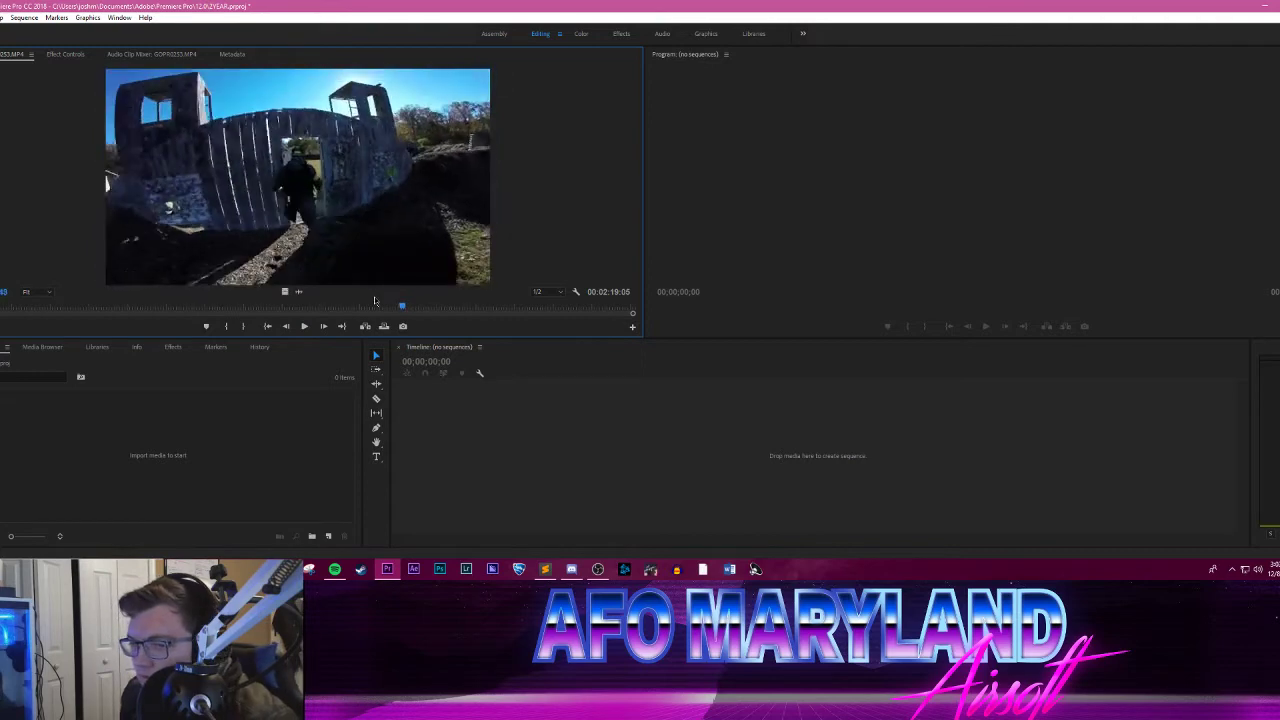
{"action": "key", "text": "Left"}
{"action": "key", "text": "Left"}
{"action": "key", "text": "Left"}
{"action": "key", "text": "Left"}
{"action": "key", "text": "Left"}
{"action": "key", "text": "Left"}
{"action": "key", "text": "Left"}
{"action": "key", "text": "Left"}
{"action": "key", "text": "Left"}
{"action": "key", "text": "Left"}
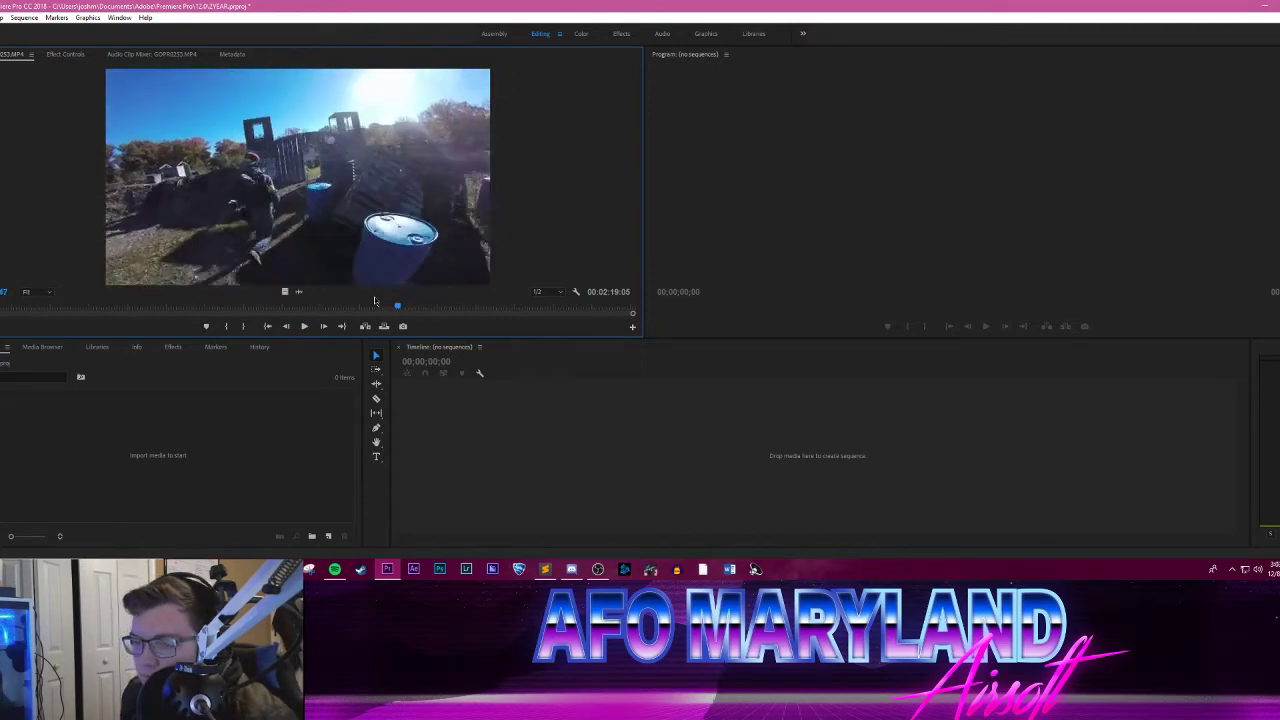
{"action": "key", "text": "Left"}
{"action": "key", "text": "Left"}
{"action": "key", "text": "Left"}
{"action": "key", "text": "Left"}
{"action": "key", "text": "Left"}
{"action": "key", "text": "Left"}
{"action": "key", "text": "Left"}
{"action": "key", "text": "Left"}
{"action": "key", "text": "Left"}
{"action": "key", "text": "Left"}
{"action": "key", "text": "Left"}
{"action": "key", "text": "Left"}
{"action": "key", "text": "Left"}
{"action": "key", "text": "Left"}
{"action": "key", "text": "Left"}
{"action": "key", "text": "Left"}
{"action": "key", "text": "Left"}
{"action": "key", "text": "Left"}
{"action": "key", "text": "Left"}
{"action": "key", "text": "Left"}
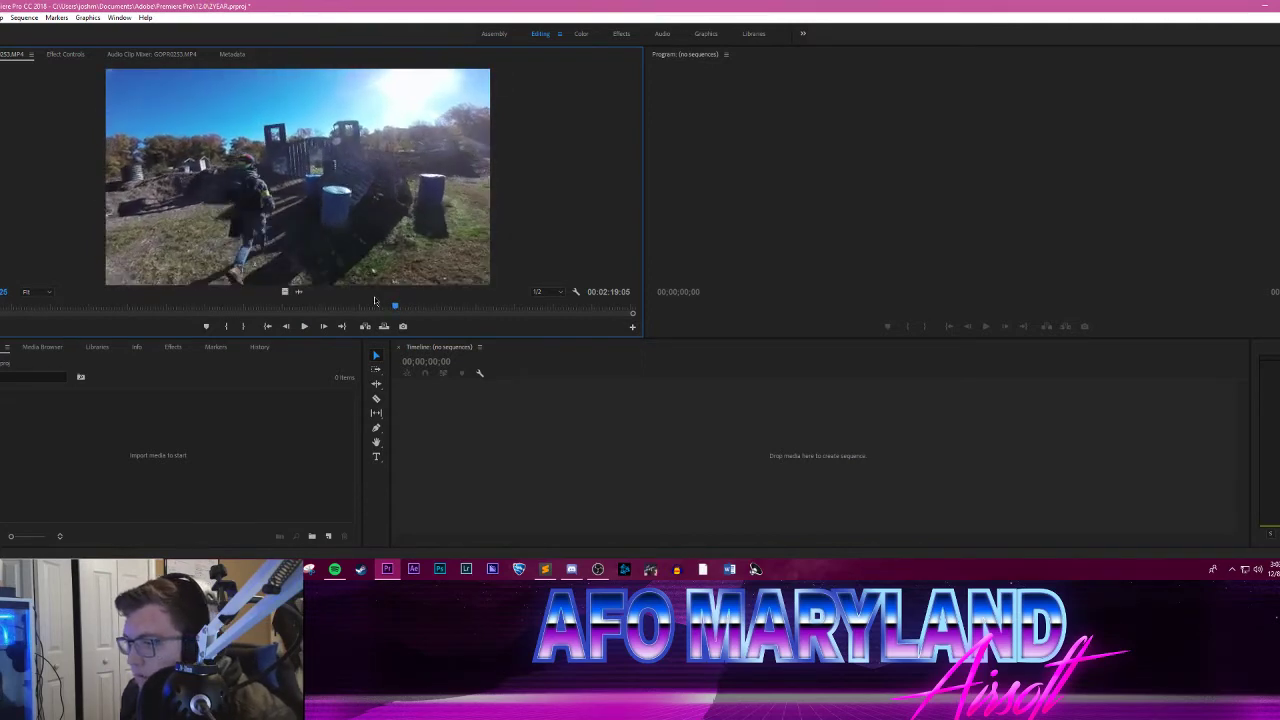
{"action": "key", "text": "Right"}
{"action": "key", "text": "Right"}
{"action": "key", "text": "Right"}
{"action": "key", "text": "Right"}
{"action": "key", "text": "Right"}
{"action": "key", "text": "Right"}
{"action": "key", "text": "Right"}
{"action": "key", "text": "Right"}
{"action": "key", "text": "Right"}
{"action": "key", "text": "Right"}
{"action": "key", "text": "Right"}
{"action": "key", "text": "Right"}
{"action": "key", "text": "Right"}
{"action": "key", "text": "Right"}
{"action": "key", "text": "Right"}
{"action": "key", "text": "Right"}
{"action": "key", "text": "Right"}
{"action": "key", "text": "Right"}
{"action": "key", "text": "Right"}
{"action": "key", "text": "Right"}
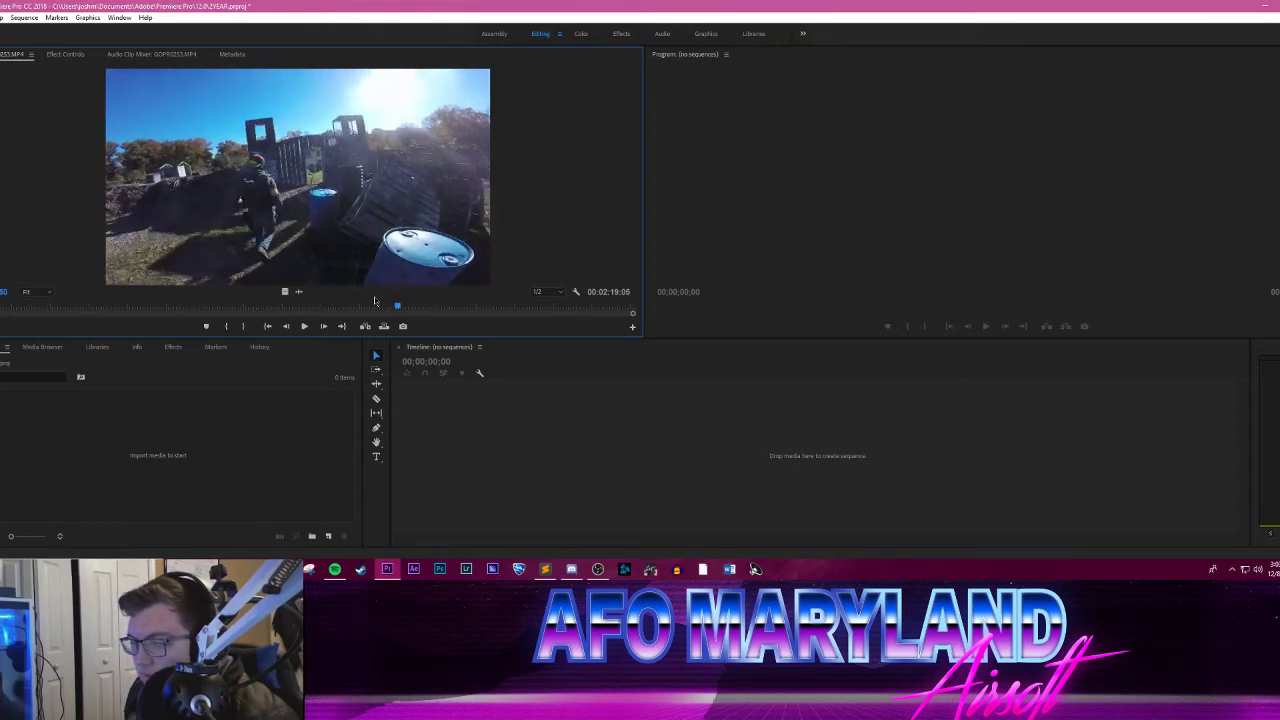
{"action": "key", "text": "Right"}
{"action": "key", "text": "Right"}
{"action": "key", "text": "Right"}
{"action": "key", "text": "Right"}
{"action": "key", "text": "Right"}
{"action": "key", "text": "Right"}
{"action": "key", "text": "Right"}
{"action": "key", "text": "Right"}
{"action": "key", "text": "Right"}
{"action": "key", "text": "Right"}
{"action": "key", "text": "Right"}
{"action": "key", "text": "Right"}
{"action": "key", "text": "Right"}
{"action": "key", "text": "Right"}
{"action": "key", "text": "Right"}
{"action": "key", "text": "Right"}
{"action": "key", "text": "Right"}
{"action": "key", "text": "Right"}
{"action": "key", "text": "Right"}
{"action": "key", "text": "Right"}
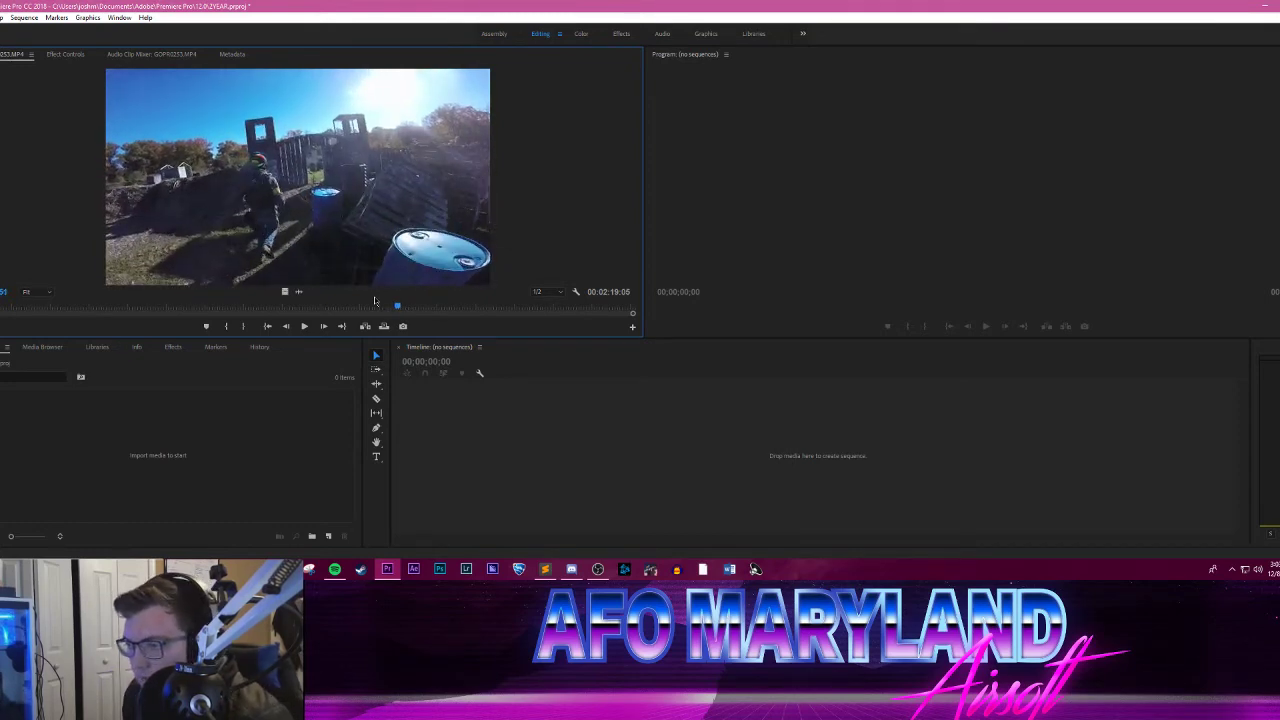
{"action": "key", "text": "Right"}
{"action": "key", "text": "Right"}
{"action": "key", "text": "Right"}
{"action": "key", "text": "Right"}
{"action": "key", "text": "Right"}
{"action": "key", "text": "Right"}
{"action": "key", "text": "Right"}
{"action": "key", "text": "Right"}
{"action": "key", "text": "Right"}
{"action": "key", "text": "Right"}
{"action": "key", "text": "Right"}
{"action": "key", "text": "Right"}
{"action": "key", "text": "Right"}
{"action": "key", "text": "Right"}
{"action": "key", "text": "Right"}
{"action": "key", "text": "Right"}
{"action": "key", "text": "Right"}
{"action": "key", "text": "Right"}
{"action": "key", "text": "Right"}
{"action": "key", "text": "Right"}
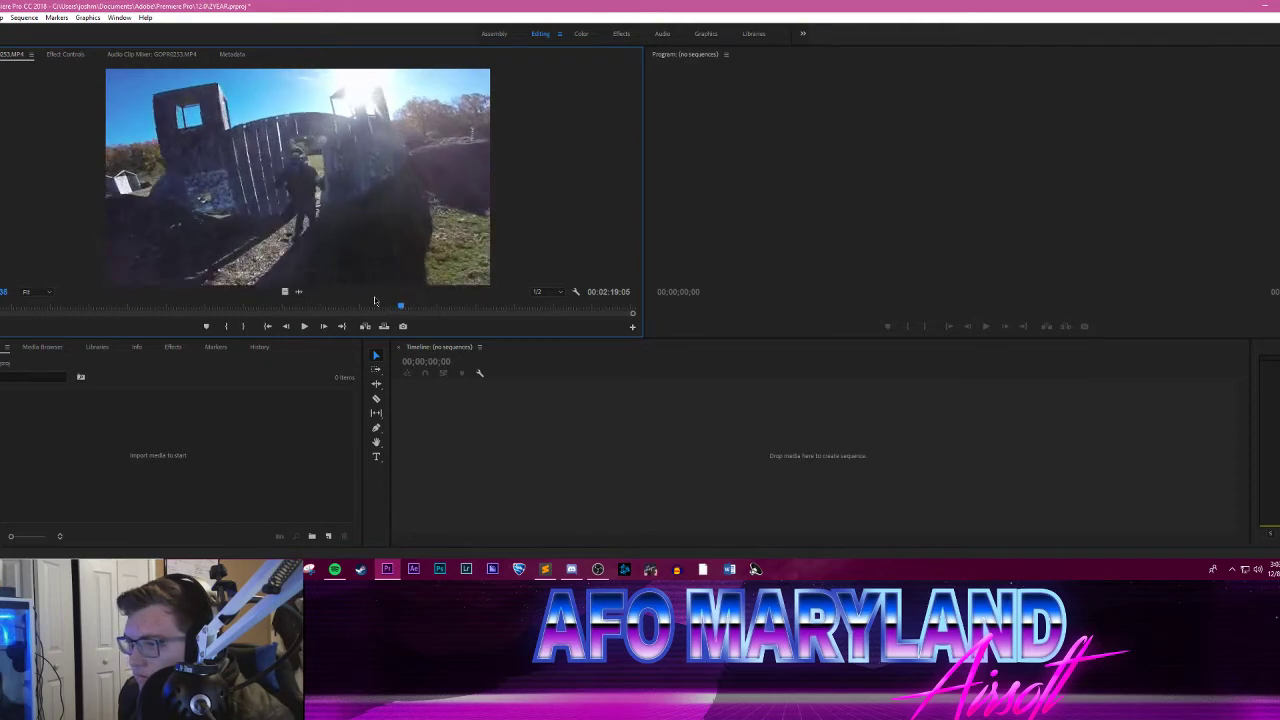
{"action": "key", "text": "Right"}
{"action": "key", "text": "Right"}
{"action": "key", "text": "Right"}
{"action": "key", "text": "Right"}
{"action": "key", "text": "Right"}
{"action": "key", "text": "Right"}
{"action": "key", "text": "Right"}
{"action": "key", "text": "Right"}
{"action": "key", "text": "Right"}
{"action": "key", "text": "Right"}
{"action": "key", "text": "Right"}
{"action": "key", "text": "Right"}
{"action": "key", "text": "Right"}
{"action": "key", "text": "Right"}
{"action": "key", "text": "Right"}
{"action": "key", "text": "Right"}
{"action": "key", "text": "Right"}
{"action": "key", "text": "Right"}
{"action": "key", "text": "Right"}
{"action": "key", "text": "Right"}
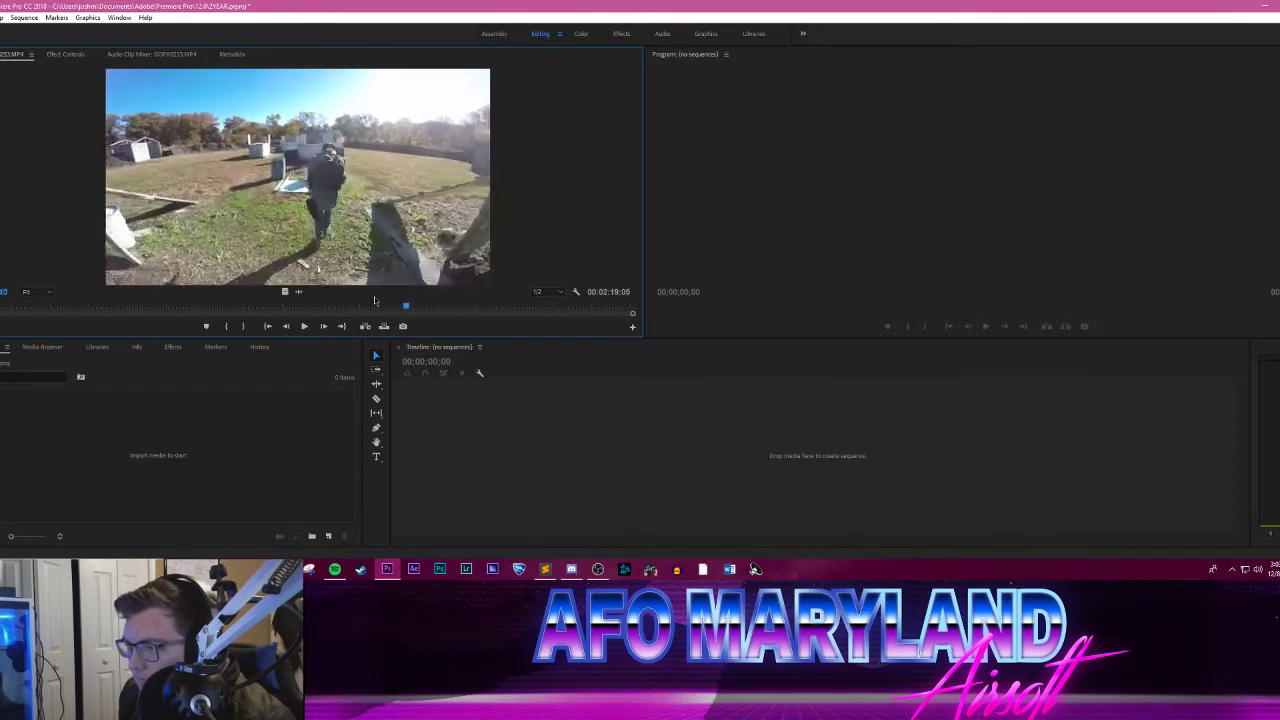
{"action": "key", "text": "Right"}
{"action": "key", "text": "Right"}
{"action": "key", "text": "Right"}
{"action": "key", "text": "Right"}
{"action": "key", "text": "Right"}
{"action": "key", "text": "Right"}
{"action": "key", "text": "Right"}
{"action": "key", "text": "Right"}
{"action": "key", "text": "Right"}
{"action": "key", "text": "Right"}
{"action": "key", "text": "Right"}
{"action": "key", "text": "Right"}
{"action": "key", "text": "Right"}
{"action": "key", "text": "Right"}
{"action": "key", "text": "Right"}
{"action": "key", "text": "Right"}
{"action": "key", "text": "Right"}
{"action": "key", "text": "Right"}
{"action": "key", "text": "Right"}
{"action": "key", "text": "Right"}
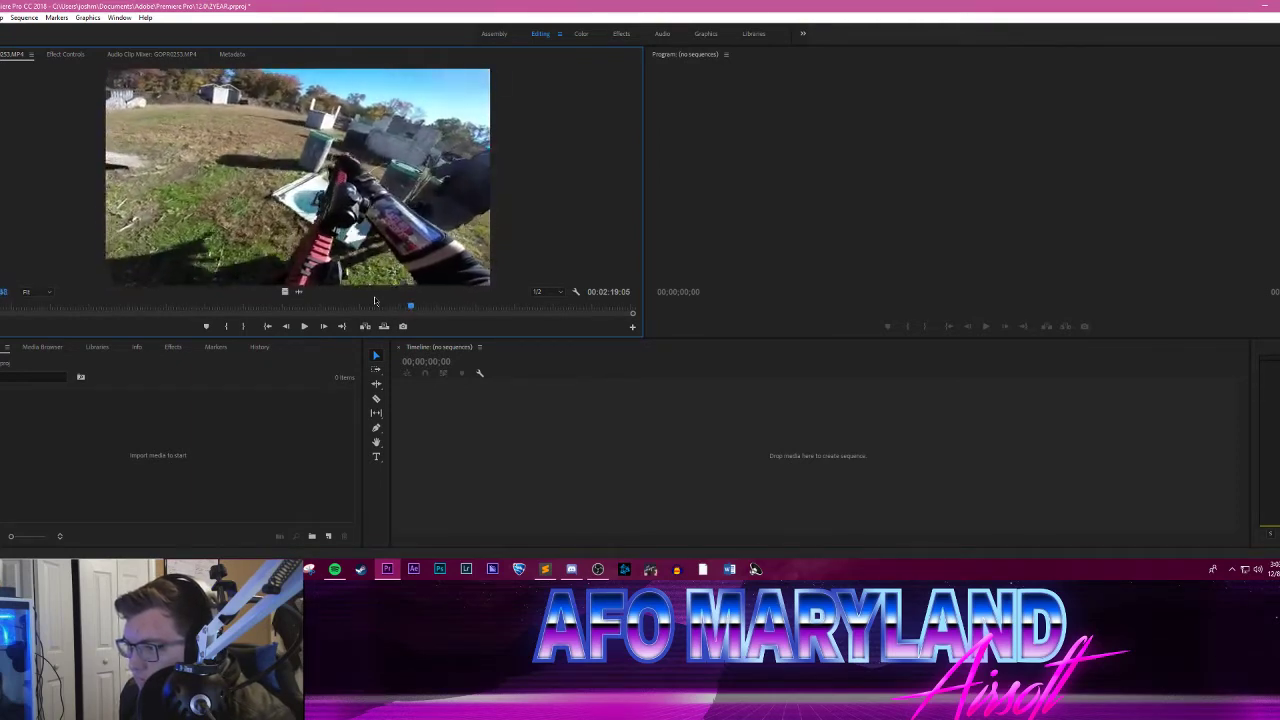
{"action": "key", "text": "Right"}
{"action": "key", "text": "Right"}
{"action": "key", "text": "Right"}
{"action": "key", "text": "Right"}
{"action": "key", "text": "Right"}
{"action": "key", "text": "Right"}
{"action": "key", "text": "Right"}
{"action": "key", "text": "Right"}
{"action": "key", "text": "Right"}
{"action": "key", "text": "Right"}
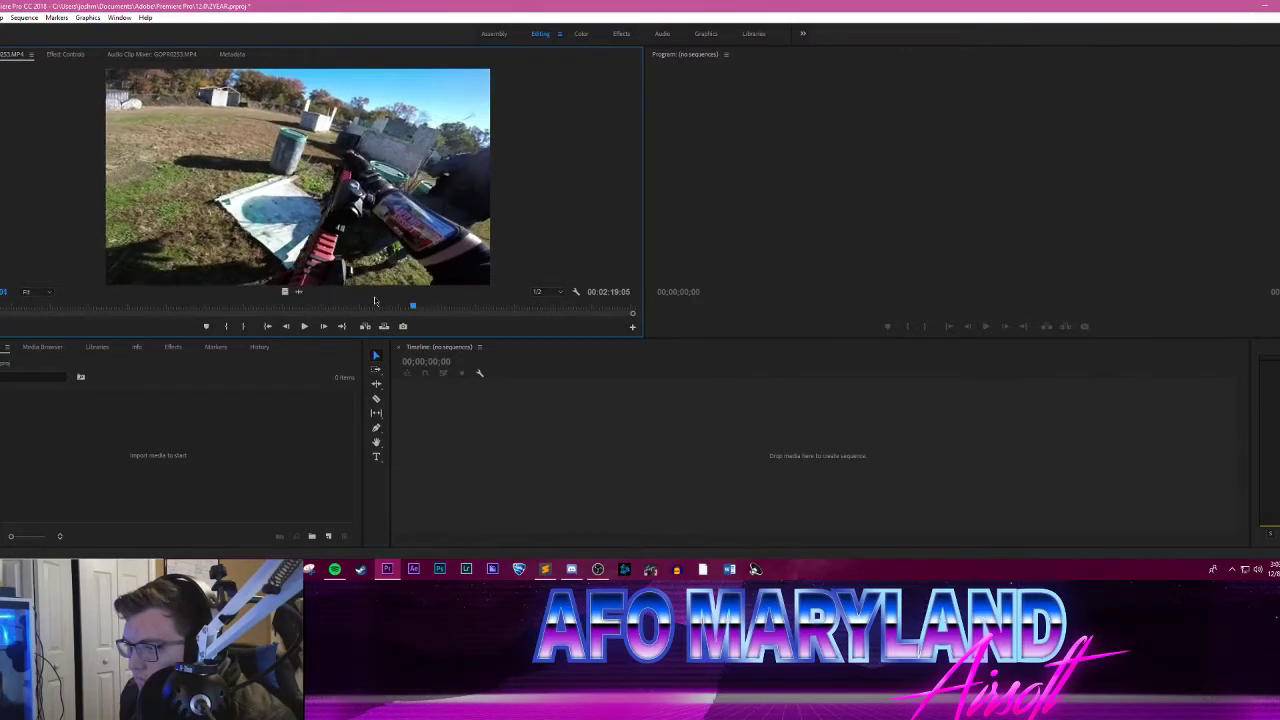
Step: Mark an In point in GOPR0253.MP4 where the teammate starts running along the grassy path, before the gate
{"action": "left_click", "coordinate": [390, 309]}
{"action": "left_click_drag", "start_coordinate": [390, 310], "coordinate": [335, 307]}
{"action": "left_click", "coordinate": [304, 326]}
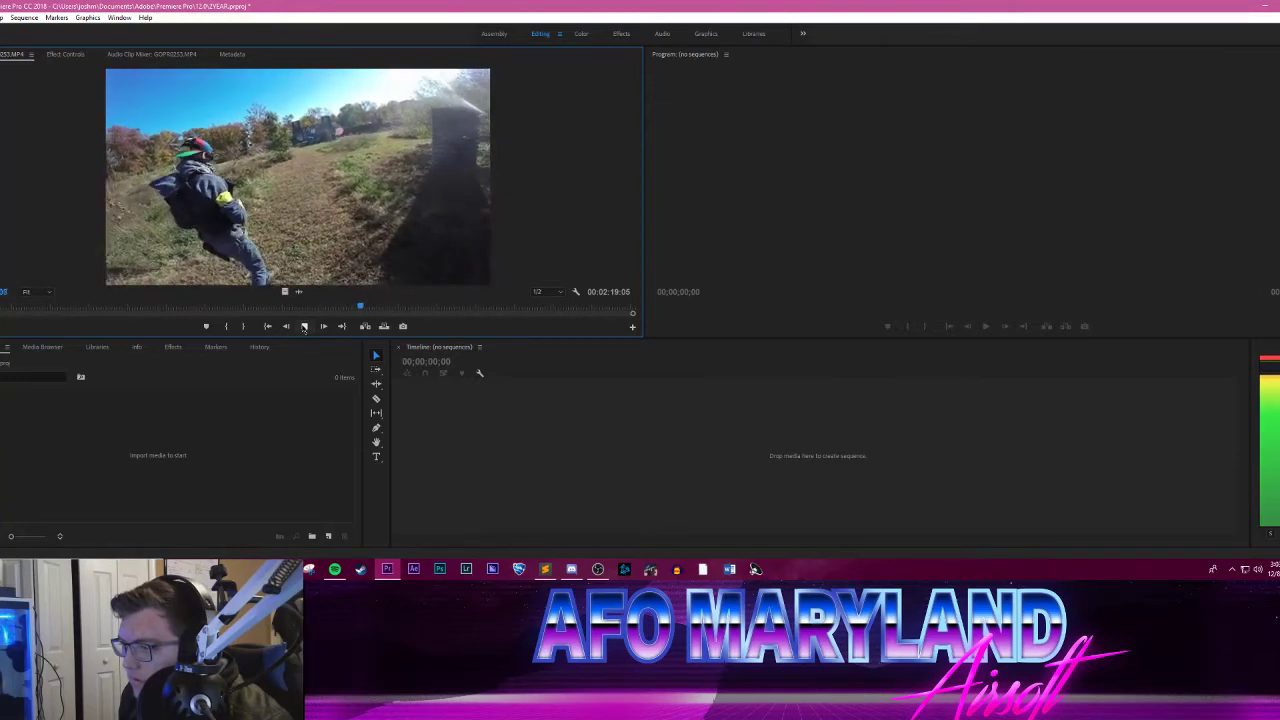
{"action": "left_click", "coordinate": [304, 326]}
{"action": "key", "text": "i"}
Step: Mark the Out point just after the teammate runs through the gate, and place the trimmed GOPR0253 clip in the empty timeline as a new sequence
{"action": "left_click", "coordinate": [304, 326]}
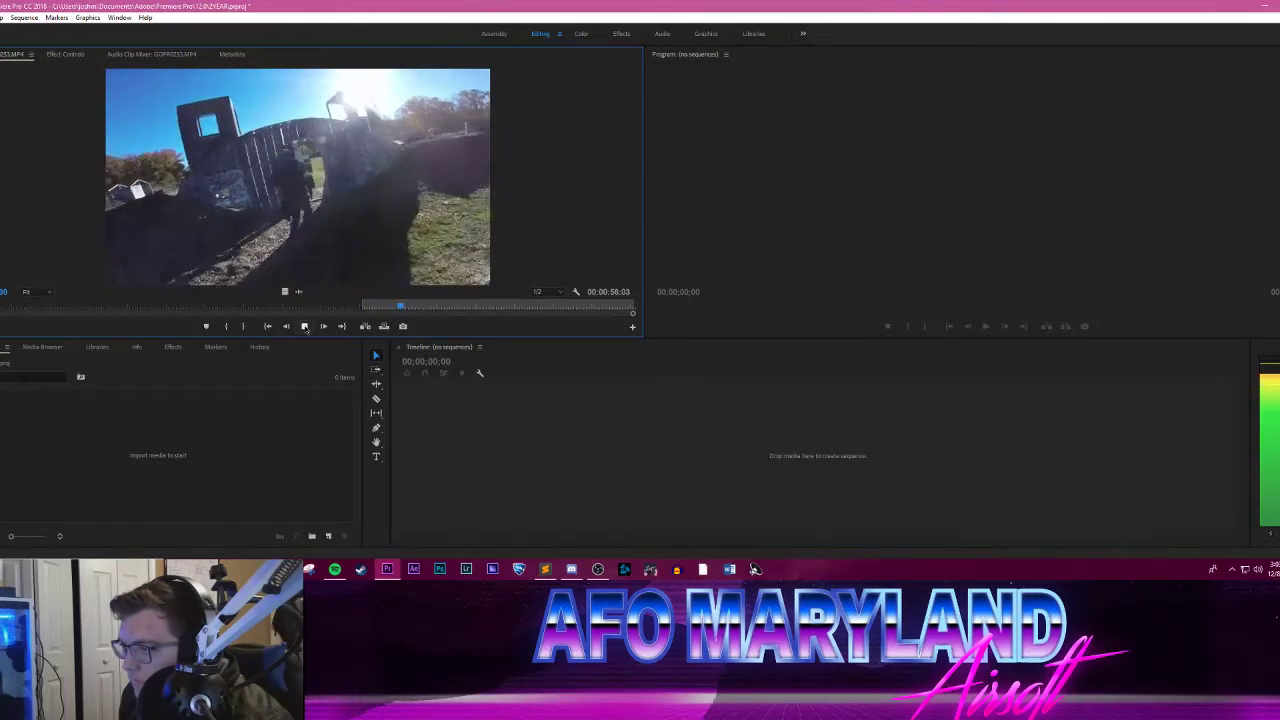
{"action": "left_click", "coordinate": [304, 326]}
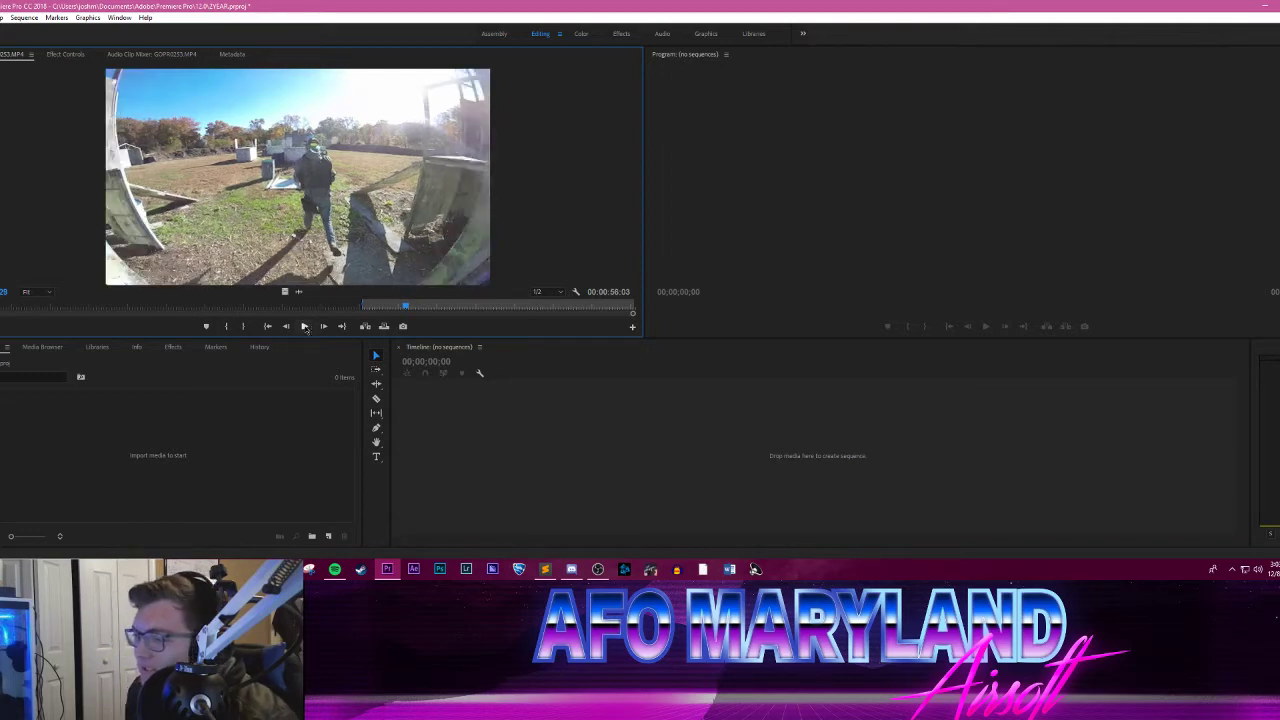
{"action": "key", "text": "Left"}
{"action": "key", "text": "Left"}
{"action": "key", "text": "Left"}
{"action": "key", "text": "Left"}
{"action": "key", "text": "Left"}
{"action": "key", "text": "Left"}
{"action": "key", "text": "Left"}
{"action": "key", "text": "Left"}
{"action": "key", "text": "Left"}
{"action": "key", "text": "Left"}
{"action": "key", "text": "Left"}
{"action": "key", "text": "Left"}
{"action": "key", "text": "Left"}
{"action": "key", "text": "Left"}
{"action": "key", "text": "Left"}
{"action": "key", "text": "Left"}
{"action": "key", "text": "Left"}
{"action": "key", "text": "Left"}
{"action": "key", "text": "Left"}
{"action": "key", "text": "Left"}
{"action": "key", "text": "Left"}
{"action": "key", "text": "Left"}
{"action": "key", "text": "Left"}
{"action": "key", "text": "Left"}
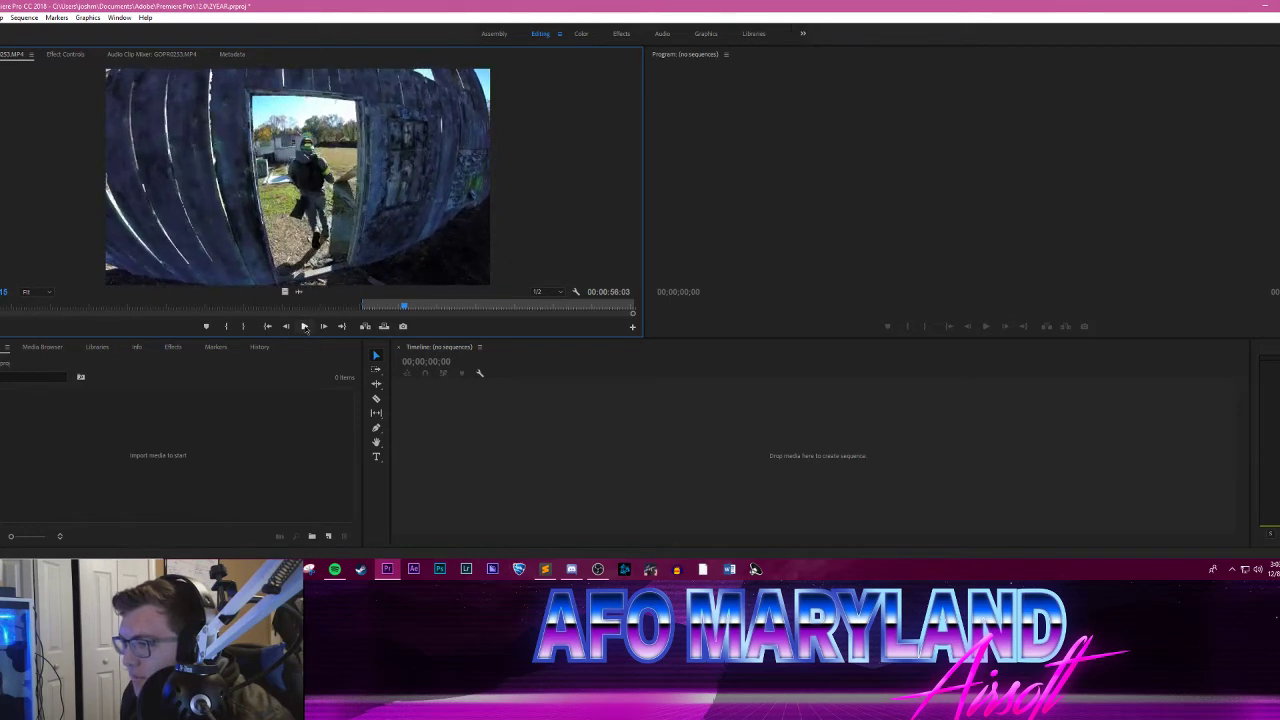
{"action": "key", "text": "Right"}
{"action": "key", "text": "Right"}
{"action": "key", "text": "Right"}
{"action": "key", "text": "Right"}
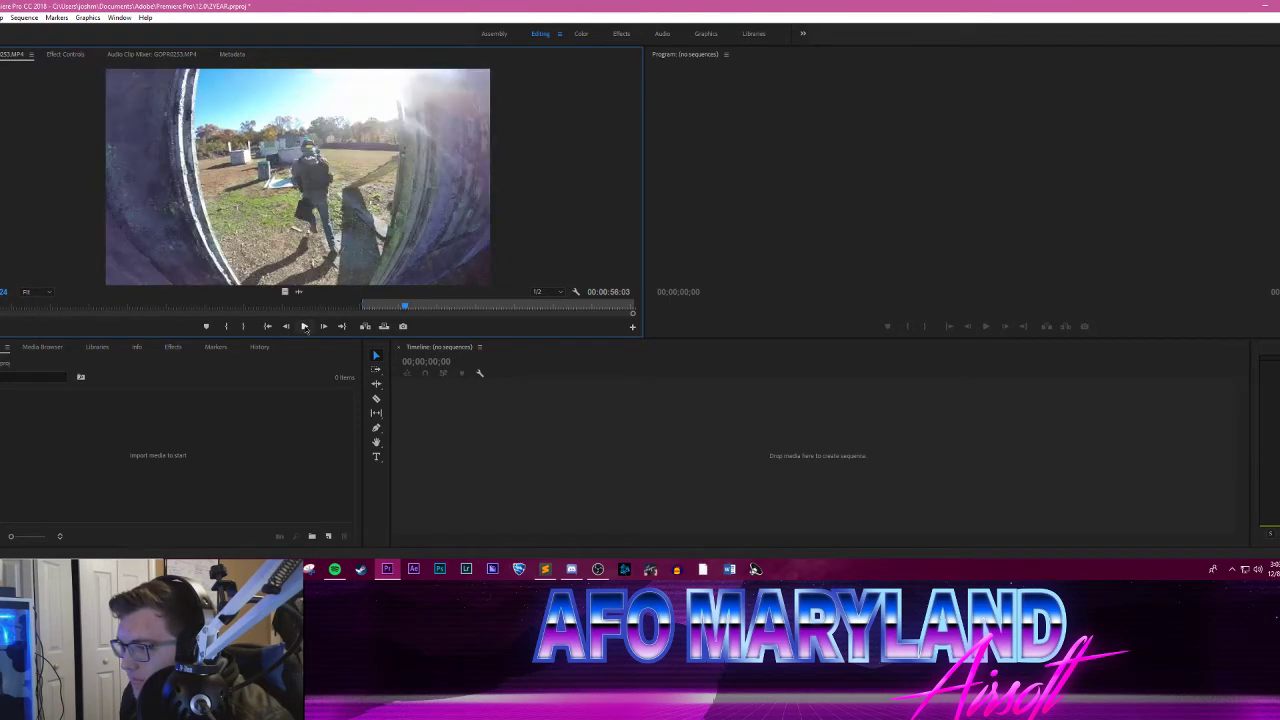
{"action": "key", "text": "Right"}
{"action": "key", "text": "Right"}
{"action": "key", "text": "Right"}
{"action": "key", "text": "Right"}
{"action": "key", "text": "Right"}
{"action": "key", "text": "Right"}
{"action": "key", "text": "Right"}
{"action": "key", "text": "Right"}
{"action": "key", "text": "Right"}
{"action": "key", "text": "Right"}
{"action": "key", "text": "Right"}
{"action": "key", "text": "Right"}
{"action": "key", "text": "Right"}
{"action": "key", "text": "Right"}
{"action": "key", "text": "Right"}
{"action": "key", "text": "Right"}
{"action": "key", "text": "Right"}
{"action": "key", "text": "Right"}
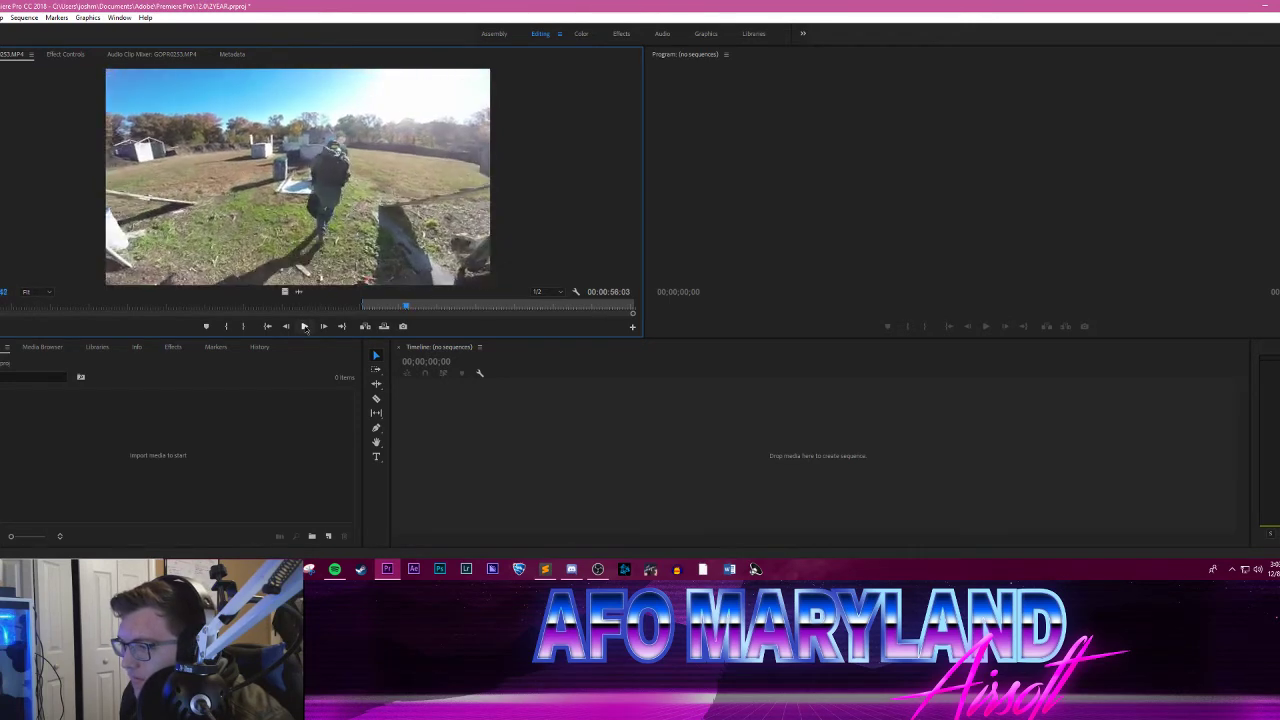
{"action": "key", "text": "Right"}
{"action": "key", "text": "Right"}
{"action": "key", "text": "Right"}
{"action": "key", "text": "Right"}
{"action": "key", "text": "Right"}
{"action": "key", "text": "Right"}
{"action": "key", "text": "Right"}
{"action": "key", "text": "Right"}
{"action": "key", "text": "Right"}
{"action": "key", "text": "Right"}
{"action": "key", "text": "Right"}
{"action": "key", "text": "Right"}
{"action": "key", "text": "Left"}
{"action": "key", "text": "Left"}
{"action": "key", "text": "Left"}
{"action": "key", "text": "Left"}
{"action": "key", "text": "Left"}
{"action": "key", "text": "Left"}
{"action": "key", "text": "Left"}
{"action": "key", "text": "Left"}
{"action": "key", "text": "Left"}
{"action": "key", "text": "Left"}
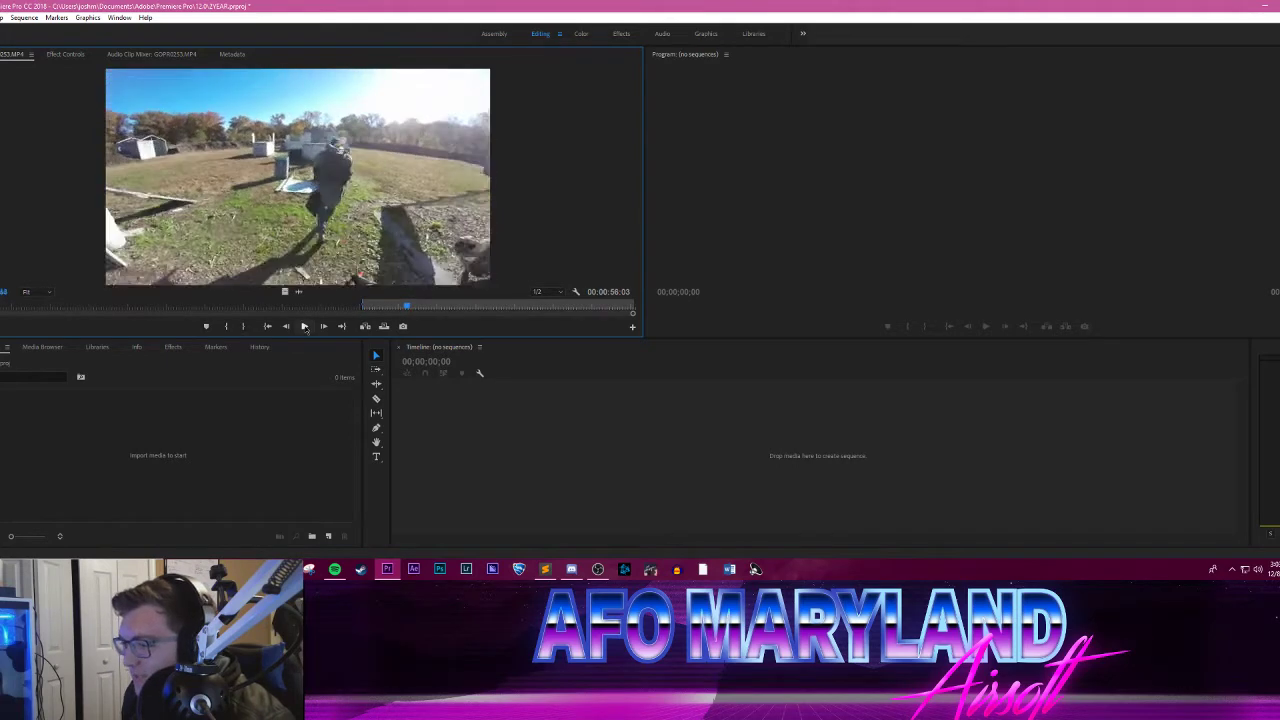
{"action": "key", "text": "Left"}
{"action": "key", "text": "Left"}
{"action": "key", "text": "Left"}
{"action": "key", "text": "Left"}
{"action": "key", "text": "Left"}
{"action": "key", "text": "Left"}
{"action": "key", "text": "Left"}
{"action": "key", "text": "Left"}
{"action": "key", "text": "Left"}
{"action": "key", "text": "Left"}
{"action": "key", "text": "Left"}
{"action": "key", "text": "Left"}
{"action": "key", "text": "Left"}
{"action": "key", "text": "Left"}
{"action": "key", "text": "Left"}
{"action": "key", "text": "Left"}
{"action": "key", "text": "Left"}
{"action": "key", "text": "Left"}
{"action": "key", "text": "Left"}
{"action": "key", "text": "Left"}
{"action": "key", "text": "Right"}
{"action": "key", "text": "Right"}
{"action": "key", "text": "Right"}
{"action": "key", "text": "Right"}
{"action": "key", "text": "Right"}
{"action": "key", "text": "Right"}
{"action": "key", "text": "Right"}
{"action": "key", "text": "Right"}
{"action": "key", "text": "Right"}
{"action": "key", "text": "Right"}
{"action": "key", "text": "Right"}
{"action": "key", "text": "Right"}
{"action": "key", "text": "Right"}
{"action": "key", "text": "Right"}
{"action": "key", "text": "Right"}
{"action": "key", "text": "Right"}
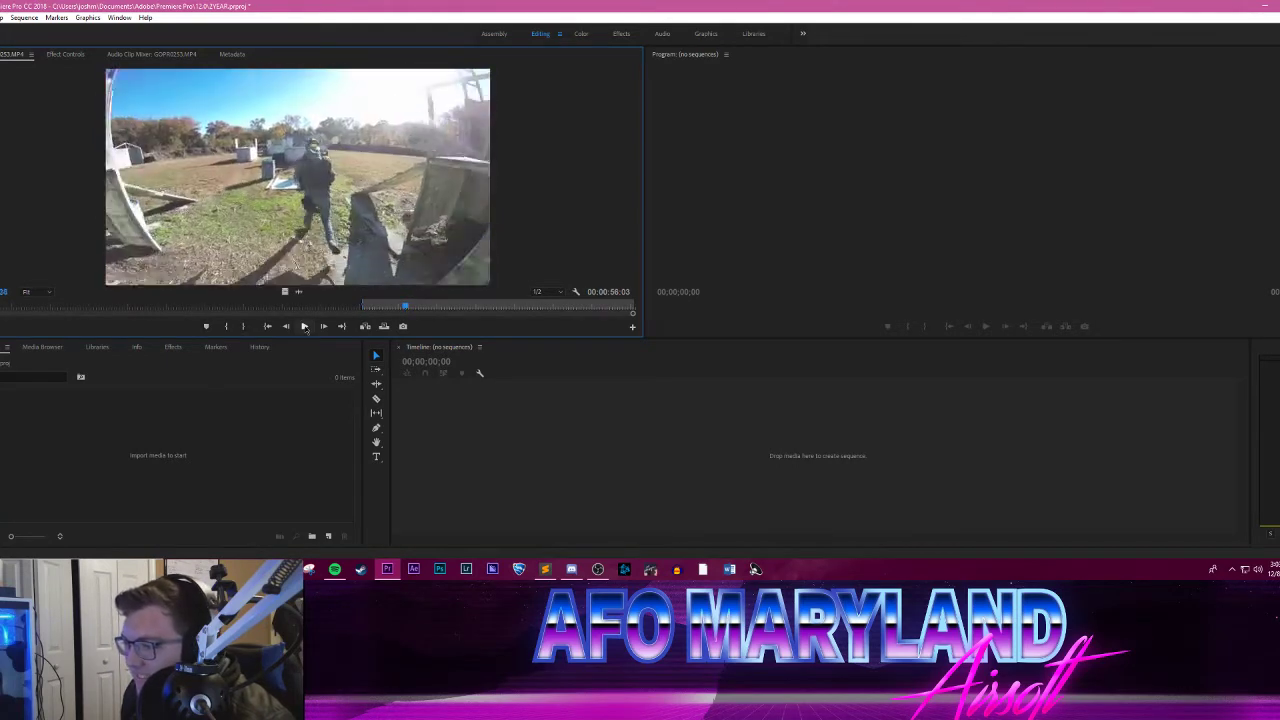
{"action": "left_click", "coordinate": [305, 328]}
{"action": "key", "text": "o"}
{"action": "left_click_drag", "start_coordinate": [328, 239], "coordinate": [562, 472]}
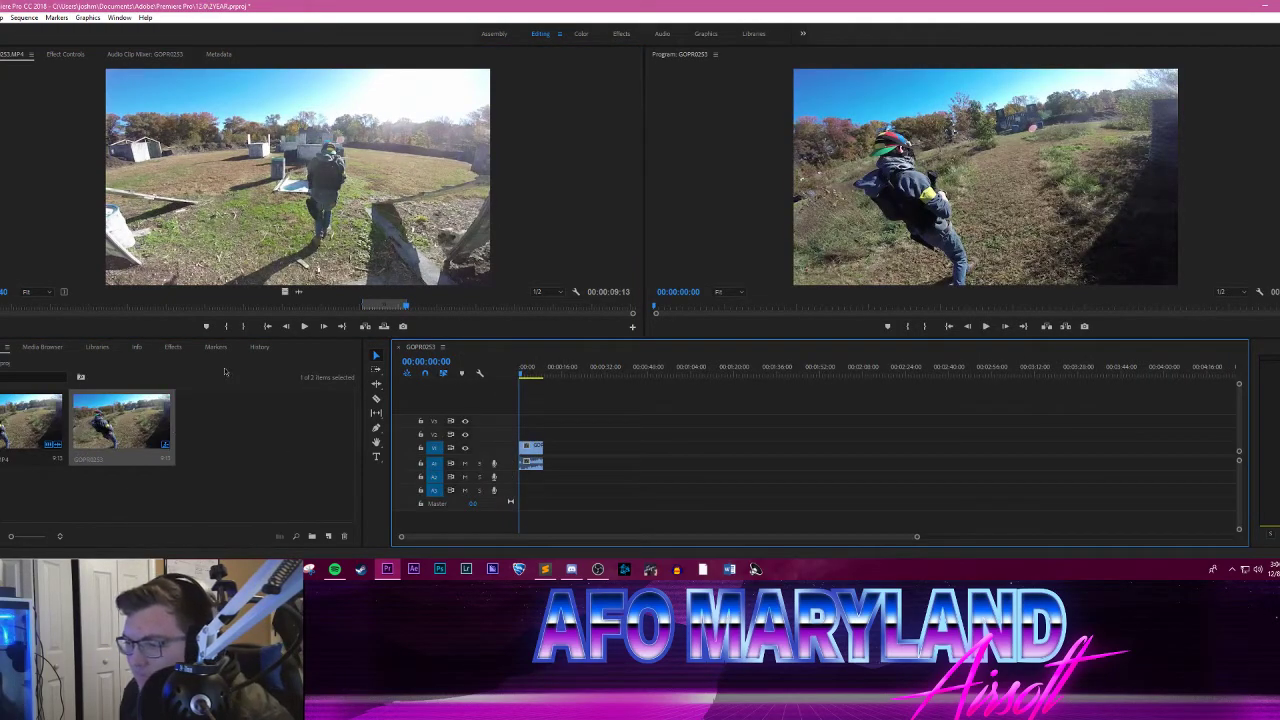
Step: Load GOPR0254.MP4 from the AFO 11-5 folder into the Source monitor and skim through it to past the middle
{"action": "left_click", "coordinate": [230, 569]}
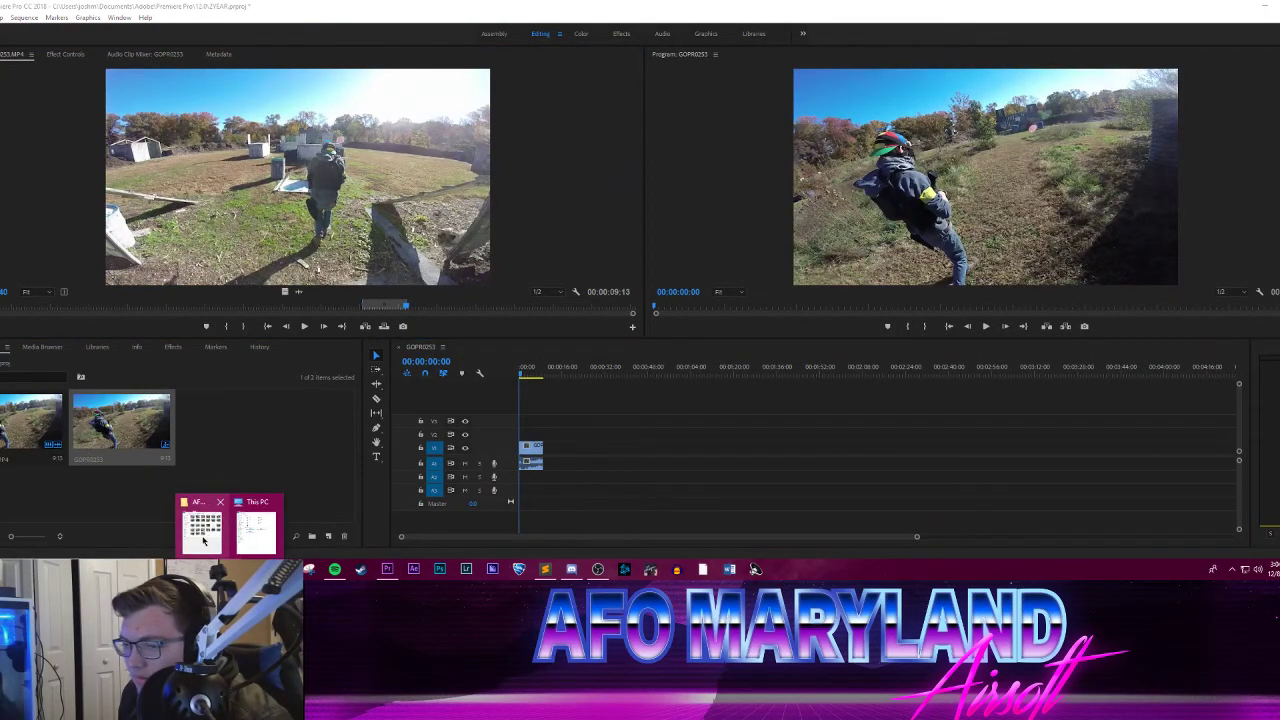
{"action": "left_click", "coordinate": [203, 540]}
{"action": "left_click_drag", "start_coordinate": [166, 335], "coordinate": [280, 208]}
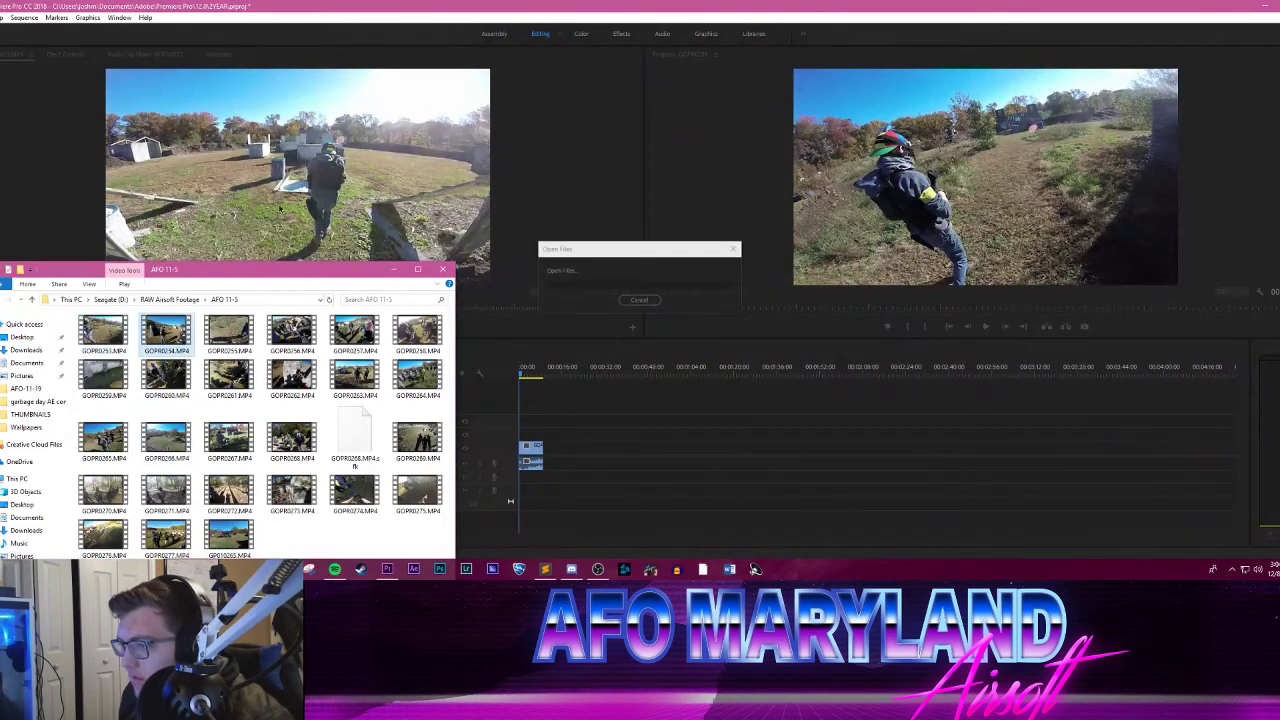
{"action": "left_click_drag", "start_coordinate": [379, 277], "coordinate": [430, 293]}
{"action": "key", "text": "alt+Tab"}
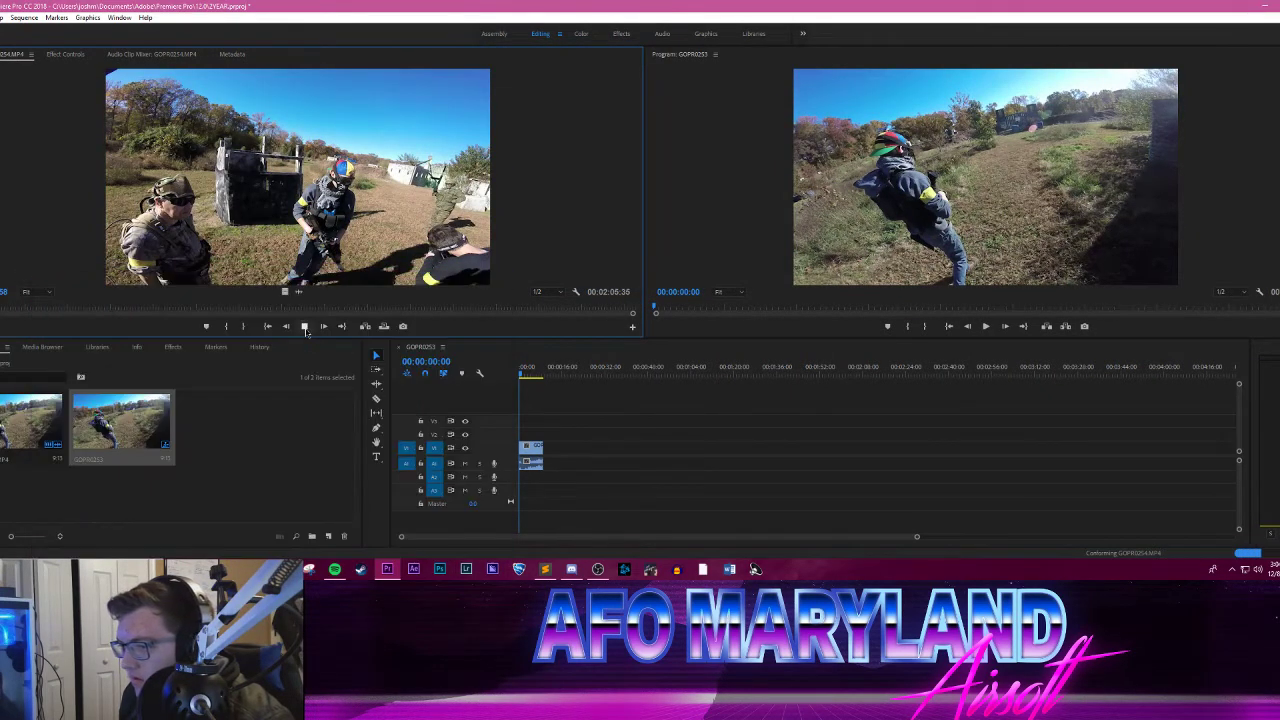
{"action": "left_click", "coordinate": [37, 311]}
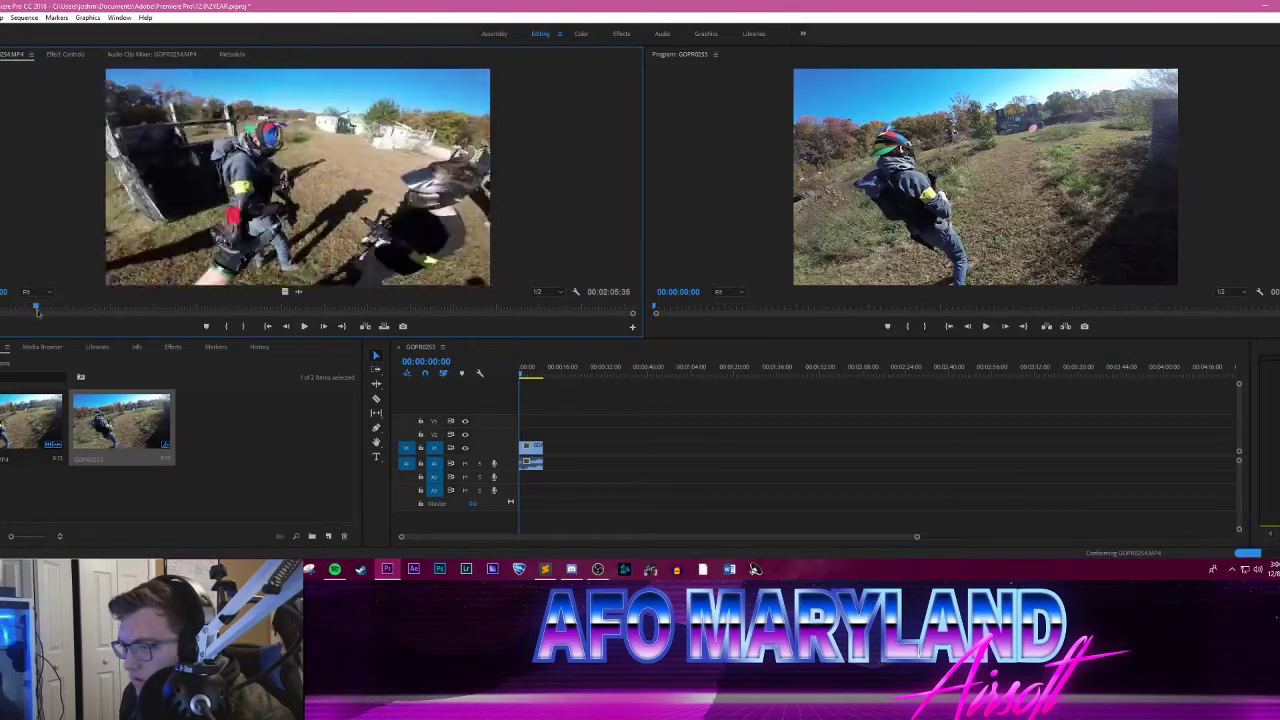
{"action": "left_click_drag", "start_coordinate": [37, 311], "coordinate": [462, 306]}
Step: Load GOPR0255.MP4 from AFO 11-5 into the Source monitor, minimize the folder window and preview the clip's opening
{"action": "left_click", "coordinate": [231, 569]}
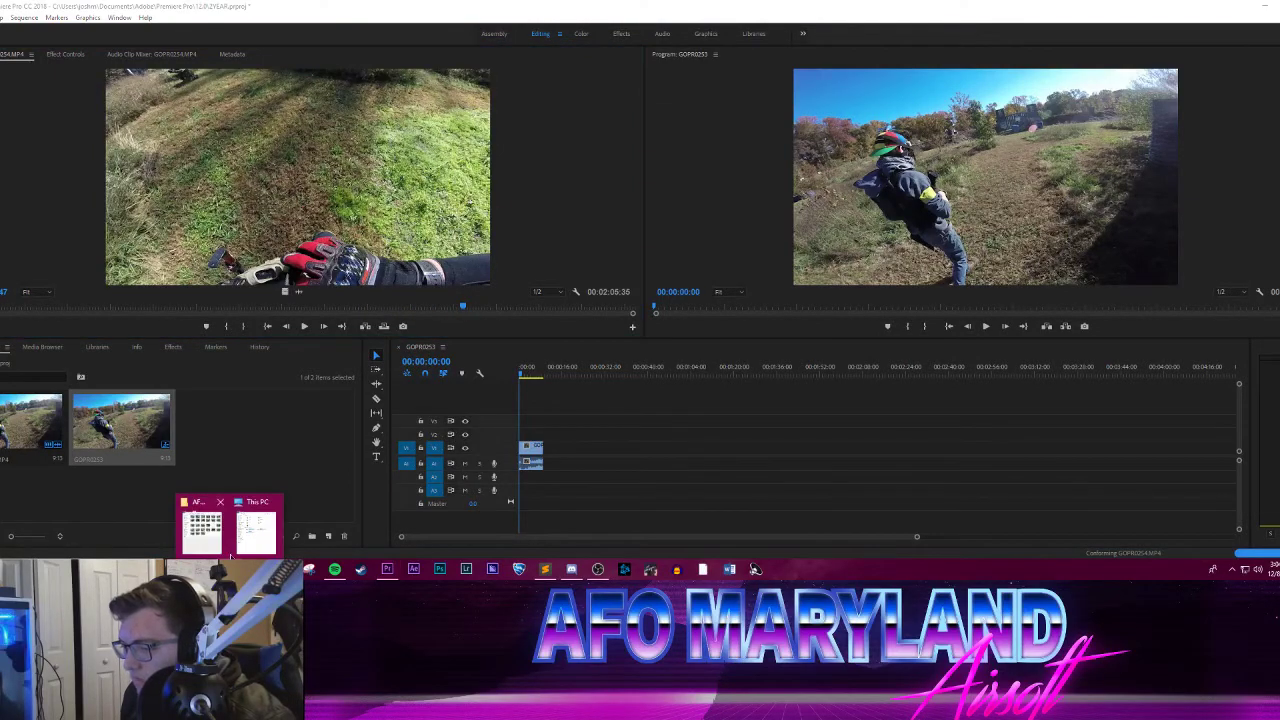
{"action": "left_click", "coordinate": [205, 536]}
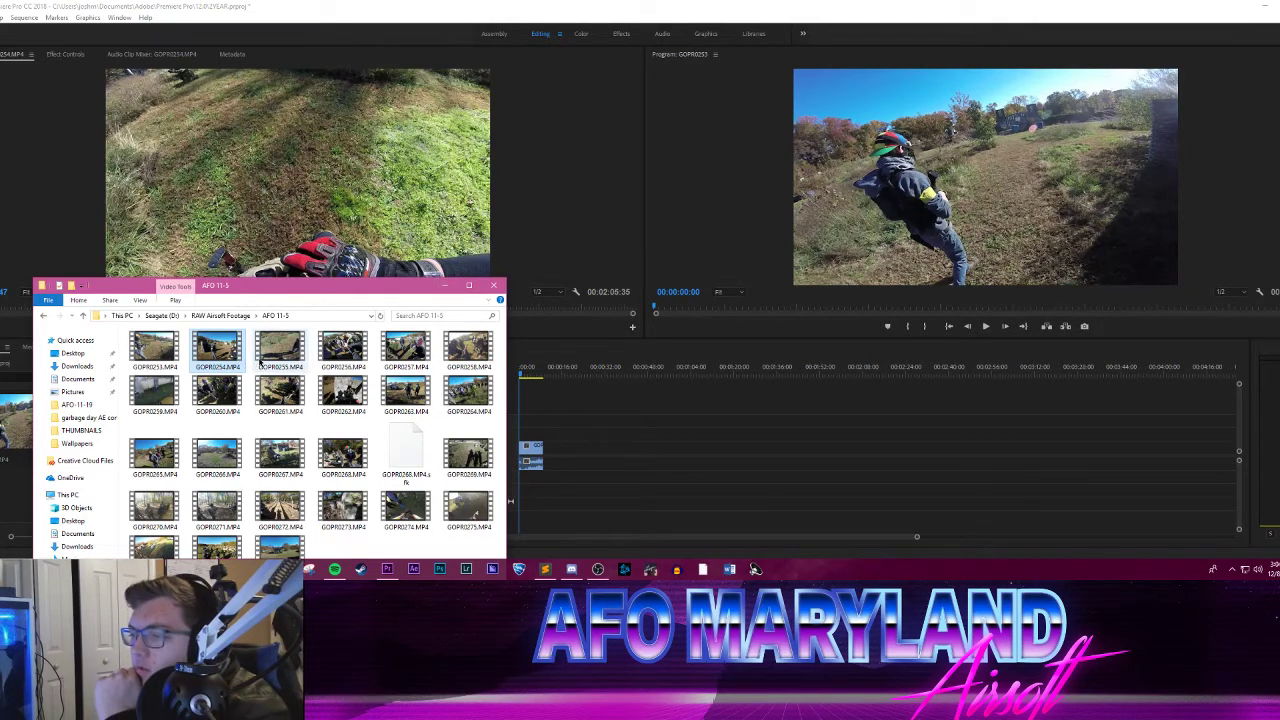
{"action": "left_click_drag", "start_coordinate": [260, 365], "coordinate": [268, 232]}
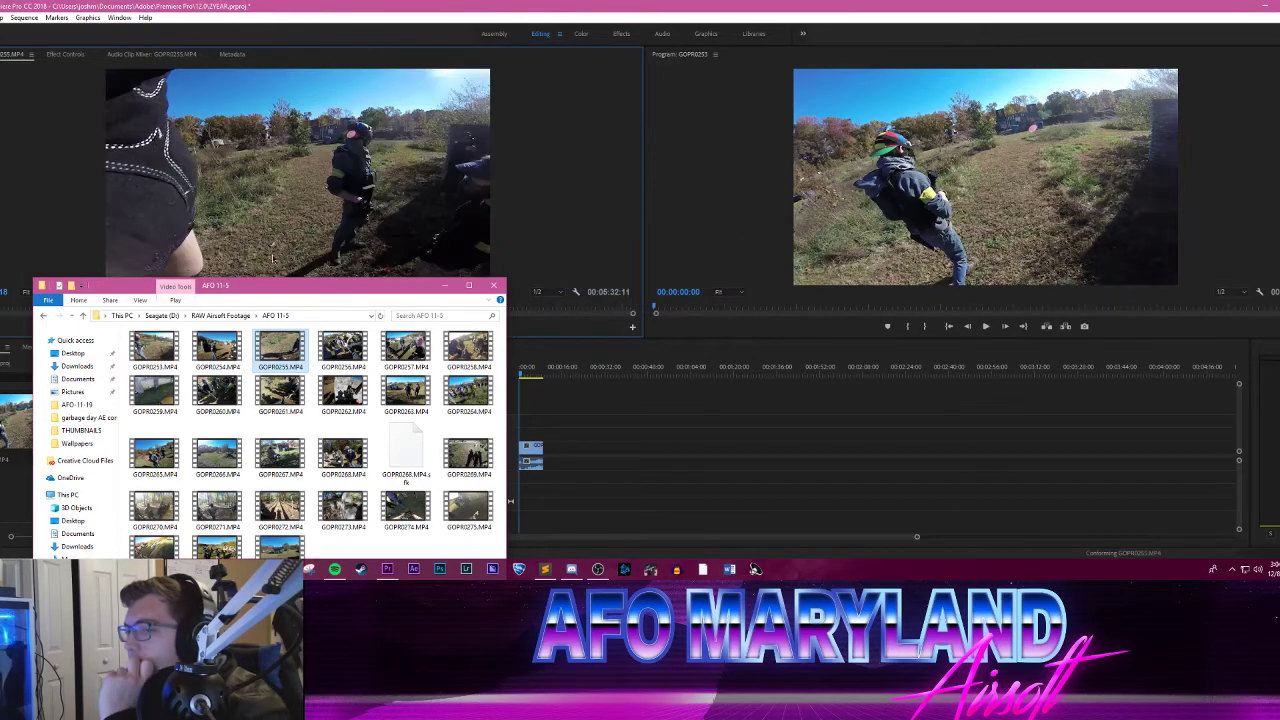
{"action": "left_click", "coordinate": [445, 287]}
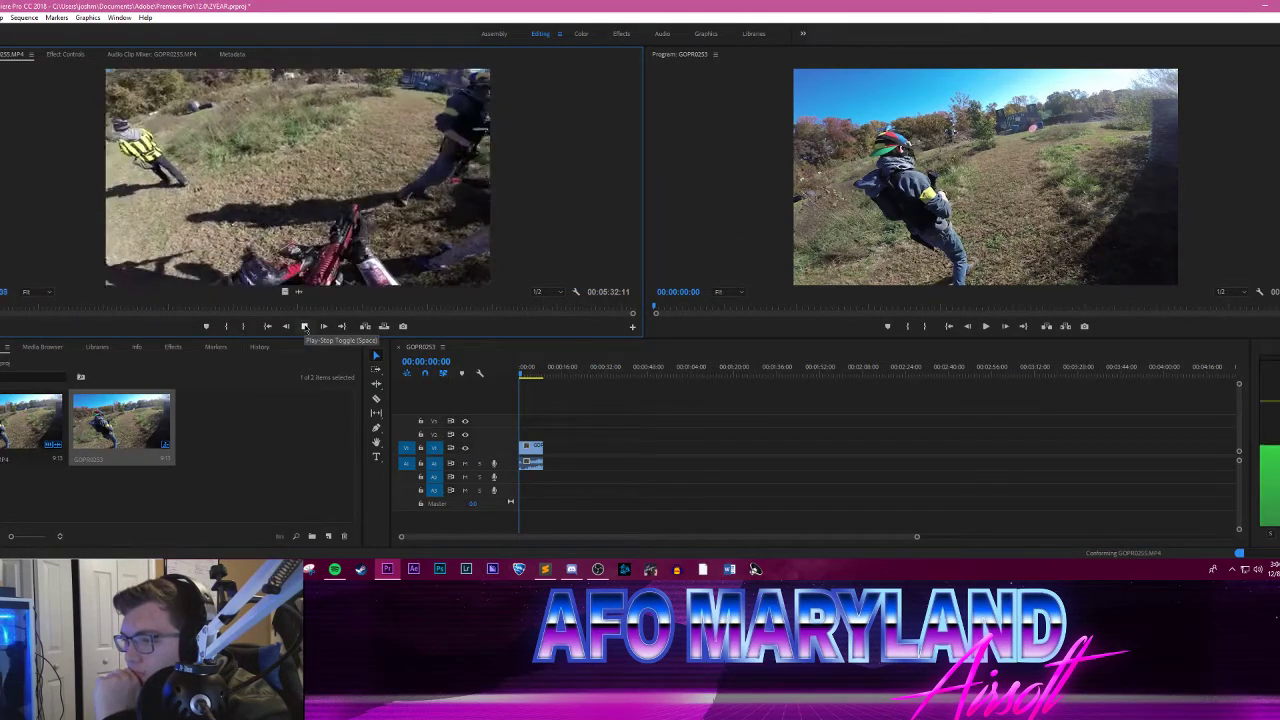
{"action": "left_click", "coordinate": [305, 327]}
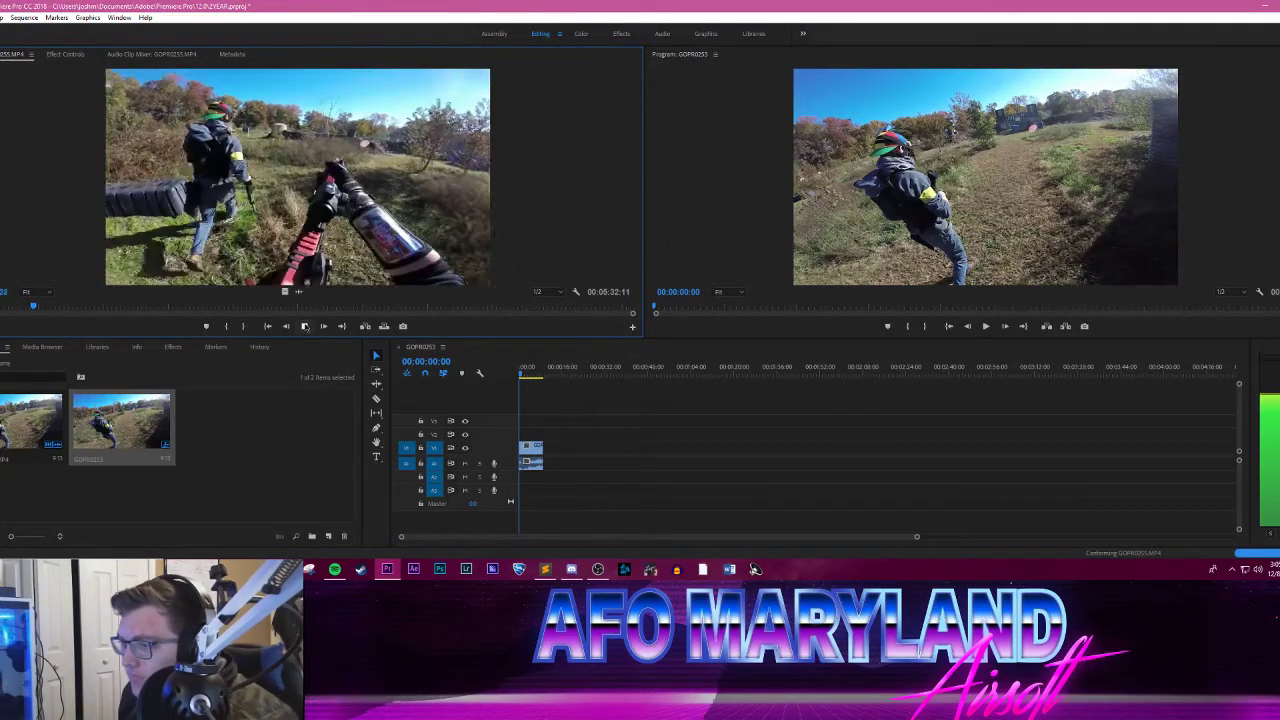
{"action": "key", "text": "space"}
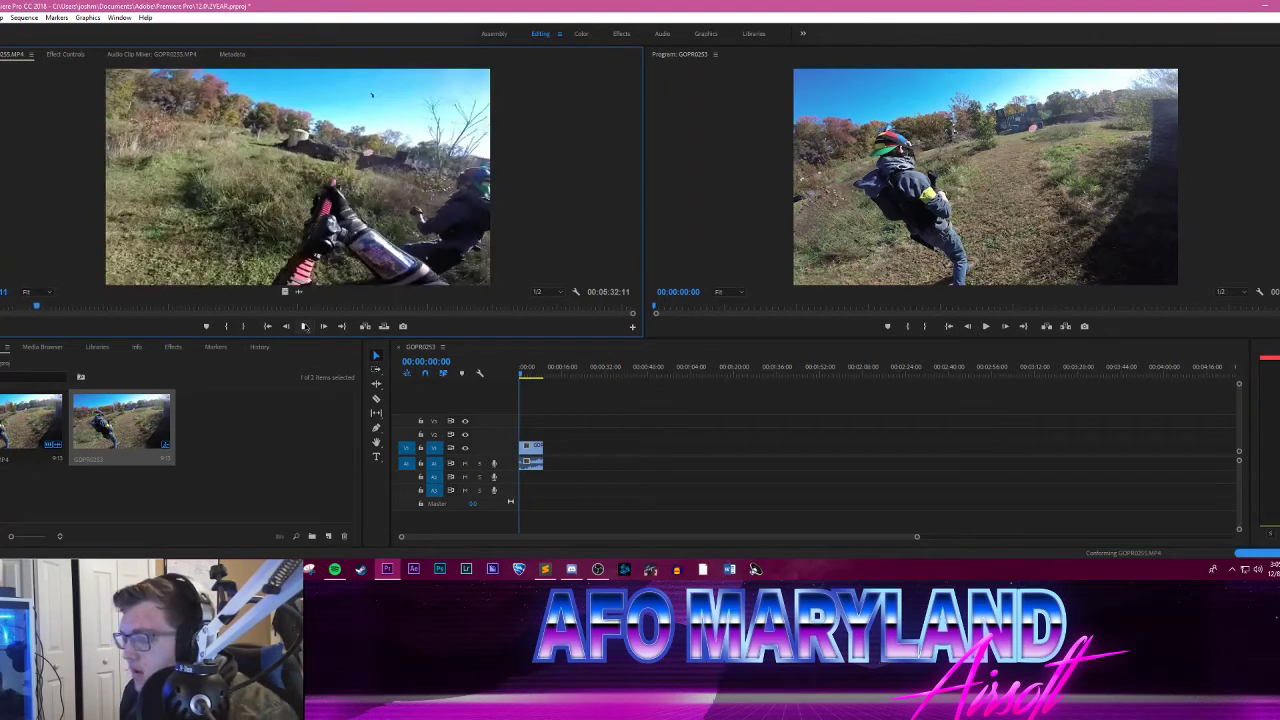
Step: Play back the GOPR0253 sequence in the Program monitor, and move the playhead back to about 7 seconds
{"action": "left_click", "coordinate": [230, 569]}
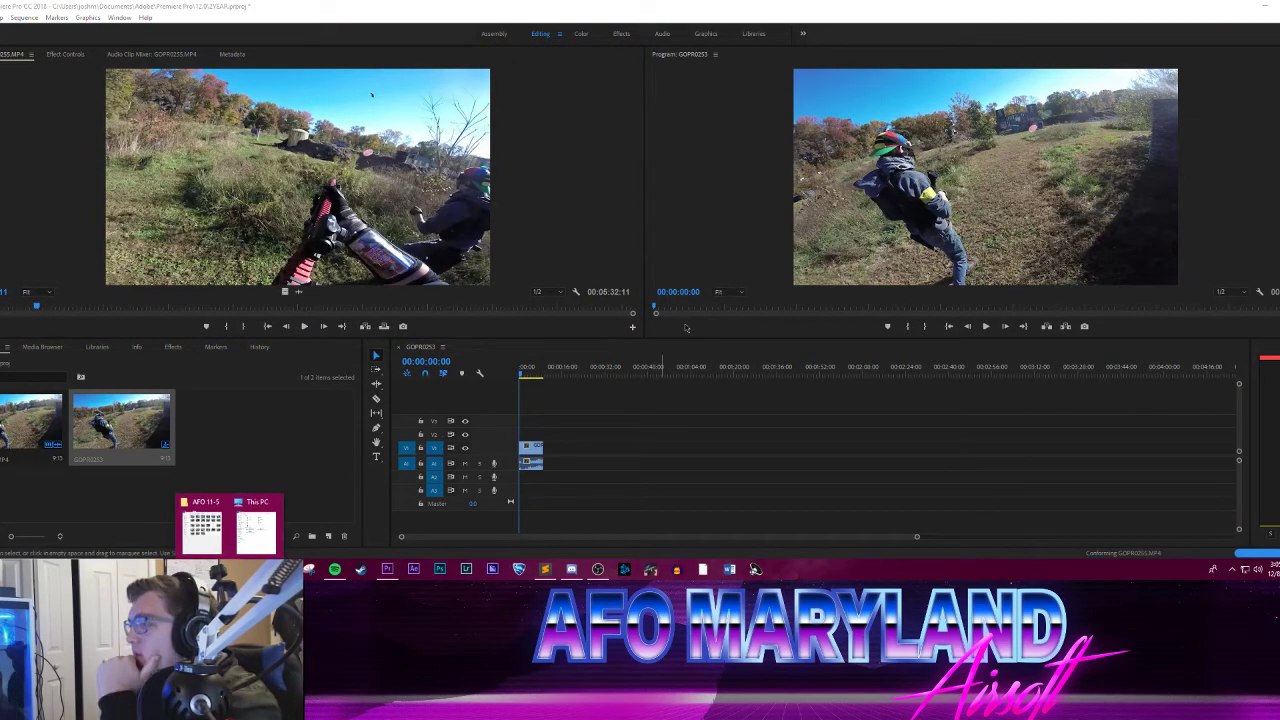
{"action": "left_click", "coordinate": [988, 335]}
{"action": "left_click", "coordinate": [985, 327]}
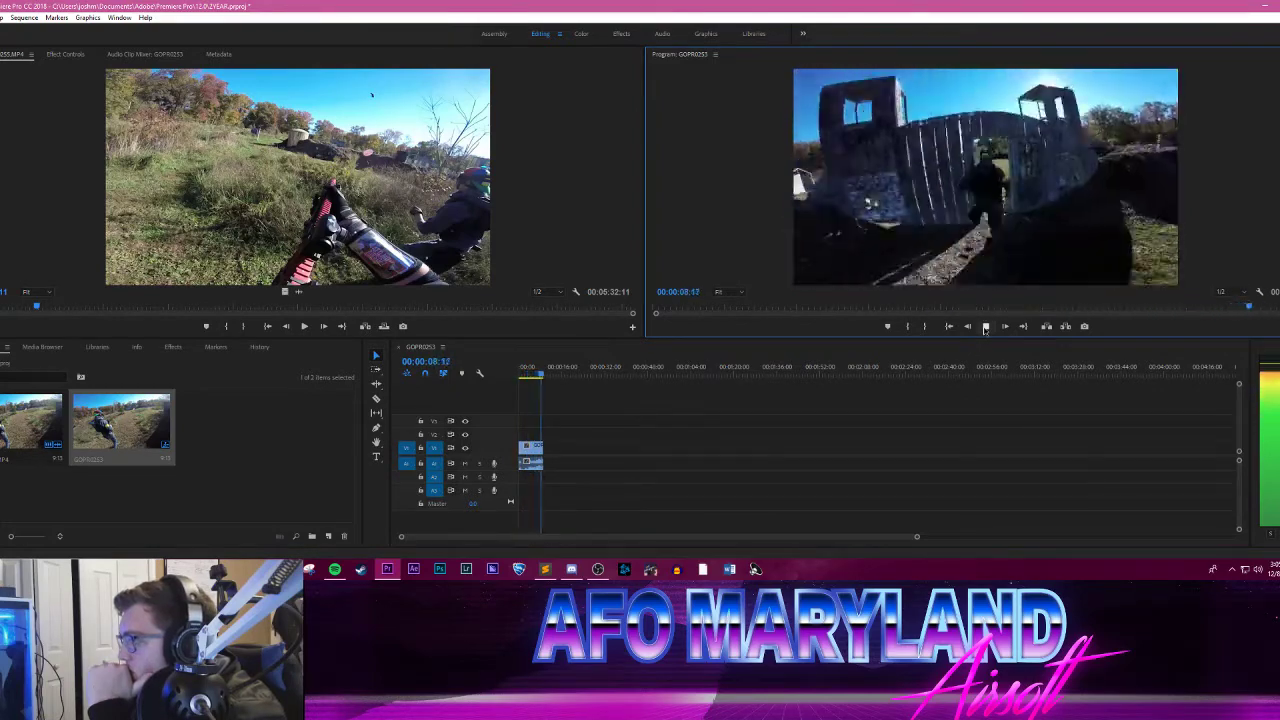
{"action": "left_click", "coordinate": [985, 327]}
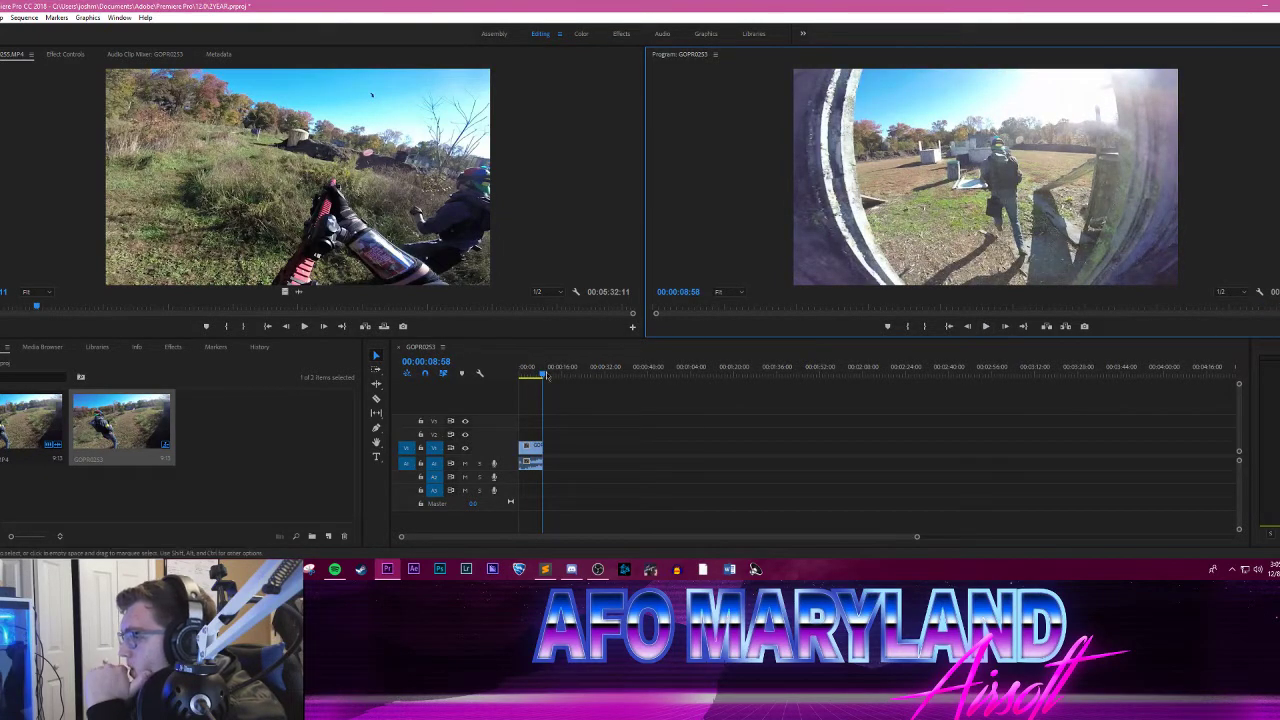
{"action": "mouse_move", "coordinate": [545, 375]}
{"action": "left_mouse_down"}
{"action": "mouse_move", "coordinate": [523, 375]}
{"action": "mouse_move", "coordinate": [532, 369]}
{"action": "left_mouse_up"}
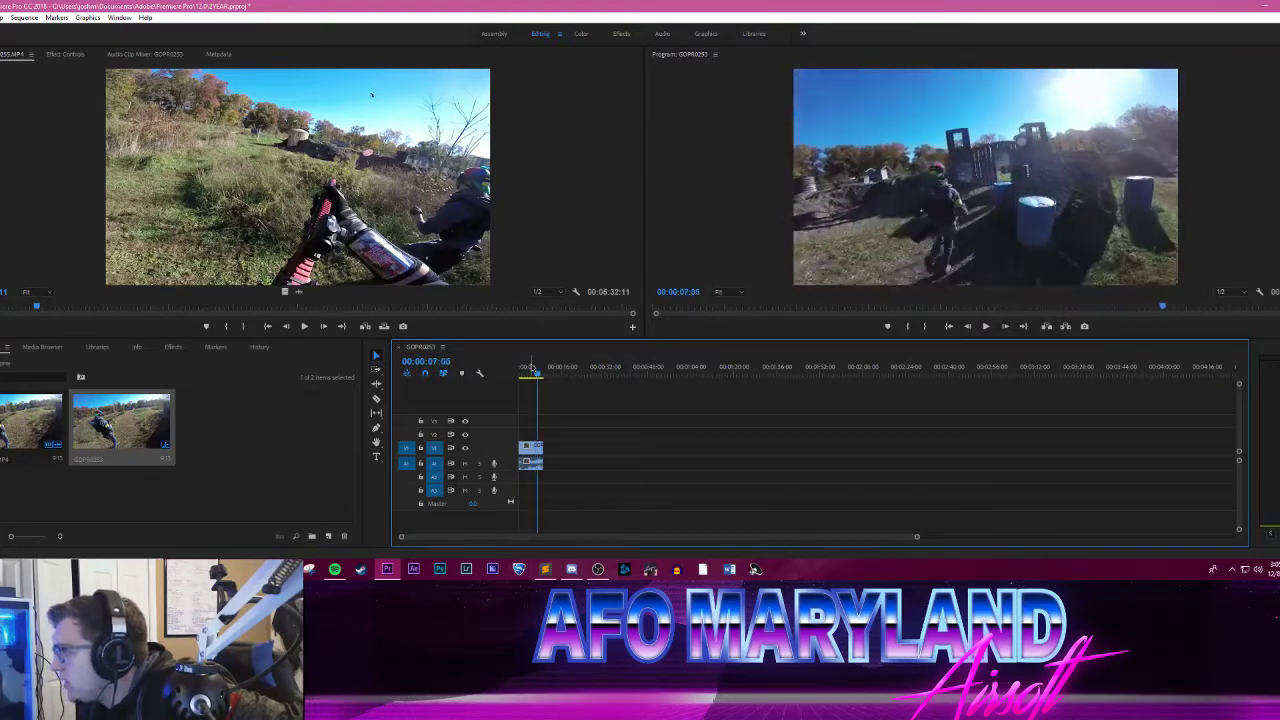
Step: Step the sequence playhead back and forth through the teammate's run to the gate and settle on 00:00:07:26
{"action": "key", "text": "Right"}
{"action": "key", "text": "Right"}
{"action": "key", "text": "Right"}
{"action": "key", "text": "Right"}
{"action": "key", "text": "Right"}
{"action": "key", "text": "Right"}
{"action": "key", "text": "Right"}
{"action": "key", "text": "Right"}
{"action": "key", "text": "Right"}
{"action": "key", "text": "Right"}
{"action": "key", "text": "Right"}
{"action": "key", "text": "Right"}
{"action": "key", "text": "Right"}
{"action": "key", "text": "Right"}
{"action": "key", "text": "Right"}
{"action": "key", "text": "Right"}
{"action": "key", "text": "Right"}
{"action": "key", "text": "Right"}
{"action": "key", "text": "Right"}
{"action": "key", "text": "Right"}
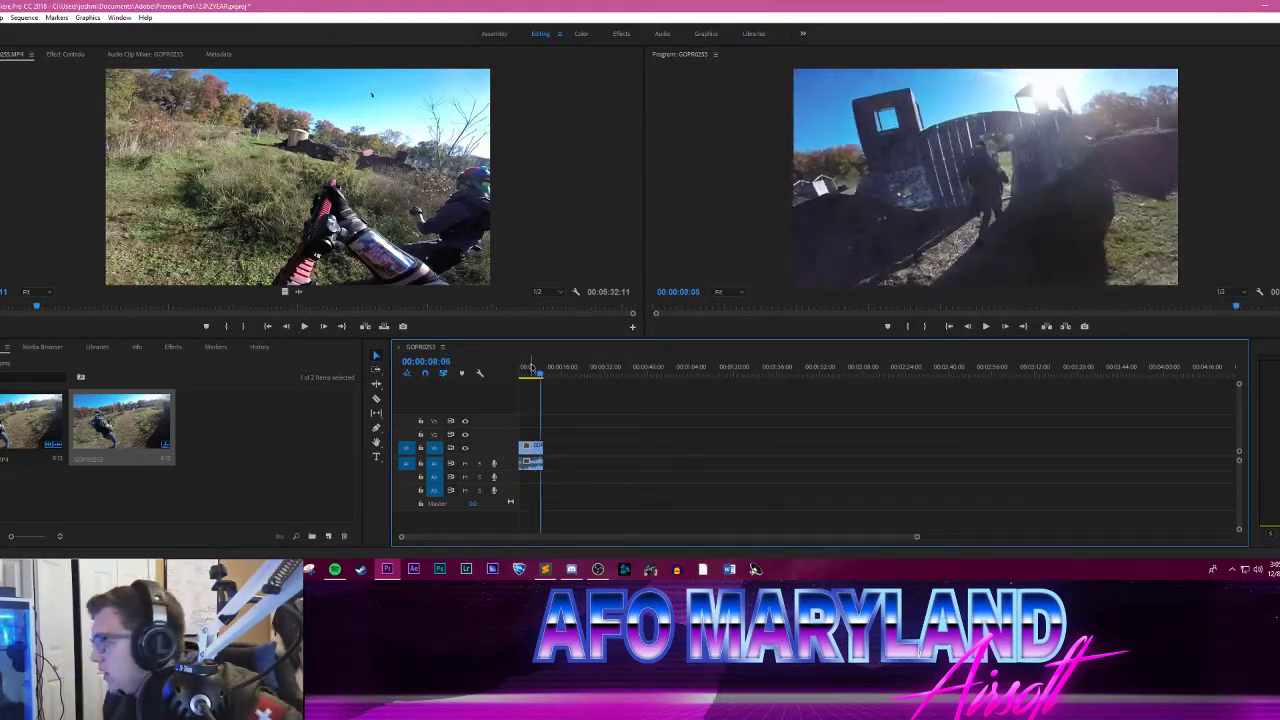
{"action": "key", "text": "Right"}
{"action": "key", "text": "Right"}
{"action": "key", "text": "Right"}
{"action": "key", "text": "Right"}
{"action": "key", "text": "Right"}
{"action": "key", "text": "Right"}
{"action": "key", "text": "Right"}
{"action": "key", "text": "Right"}
{"action": "key", "text": "Right"}
{"action": "key", "text": "Right"}
{"action": "key", "text": "Right"}
{"action": "key", "text": "Right"}
{"action": "key", "text": "Right"}
{"action": "key", "text": "Right"}
{"action": "key", "text": "Right"}
{"action": "key", "text": "Right"}
{"action": "key", "text": "Right"}
{"action": "key", "text": "Right"}
{"action": "key", "text": "Right"}
{"action": "key", "text": "Right"}
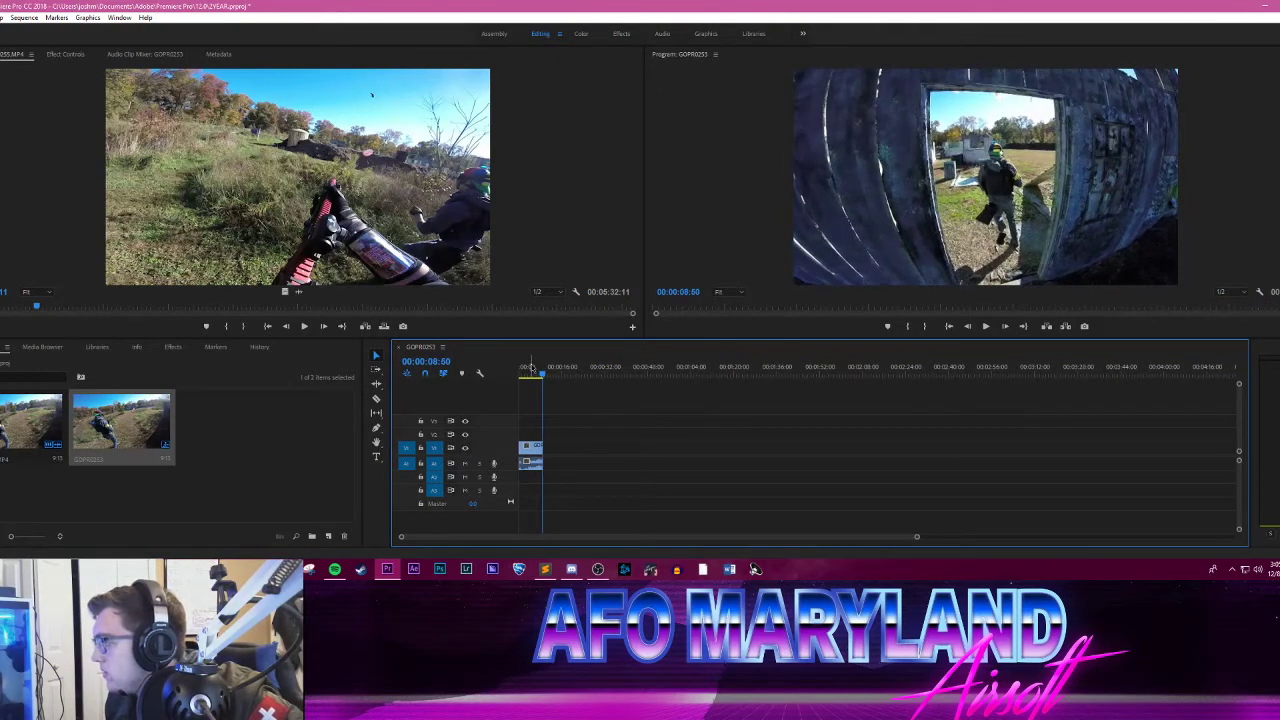
{"action": "key", "text": "Right"}
{"action": "key", "text": "Right"}
{"action": "key", "text": "Right"}
{"action": "key", "text": "Right"}
{"action": "key", "text": "Right"}
{"action": "key", "text": "Right"}
{"action": "key", "text": "Right"}
{"action": "key", "text": "Right"}
{"action": "key", "text": "Right"}
{"action": "key", "text": "Right"}
{"action": "key", "text": "Right"}
{"action": "key", "text": "Right"}
{"action": "key", "text": "Right"}
{"action": "key", "text": "Right"}
{"action": "key", "text": "Right"}
{"action": "key", "text": "Right"}
{"action": "key", "text": "Right"}
{"action": "key", "text": "Right"}
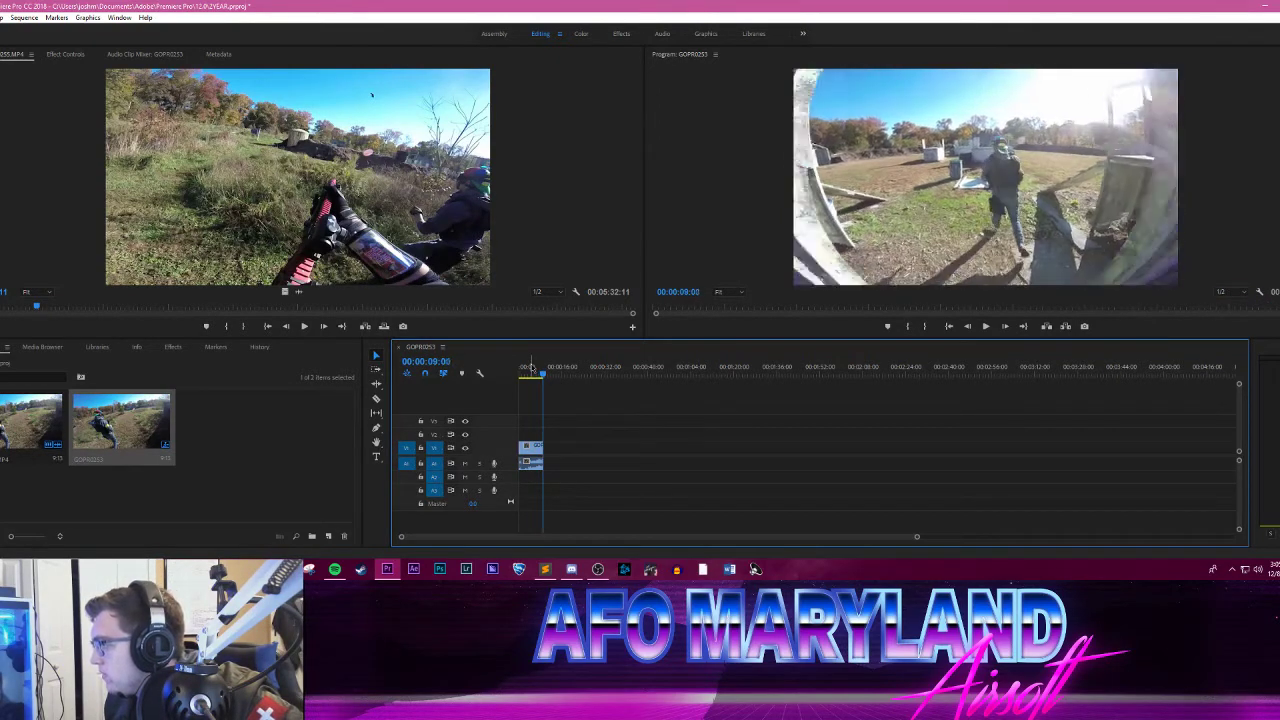
{"action": "key", "text": "Right"}
{"action": "key", "text": "Right"}
{"action": "key", "text": "Right"}
{"action": "key", "text": "Right"}
{"action": "key", "text": "Right"}
{"action": "key", "text": "Right"}
{"action": "key", "text": "Right"}
{"action": "key", "text": "Right"}
{"action": "key", "text": "Right"}
{"action": "key", "text": "Right"}
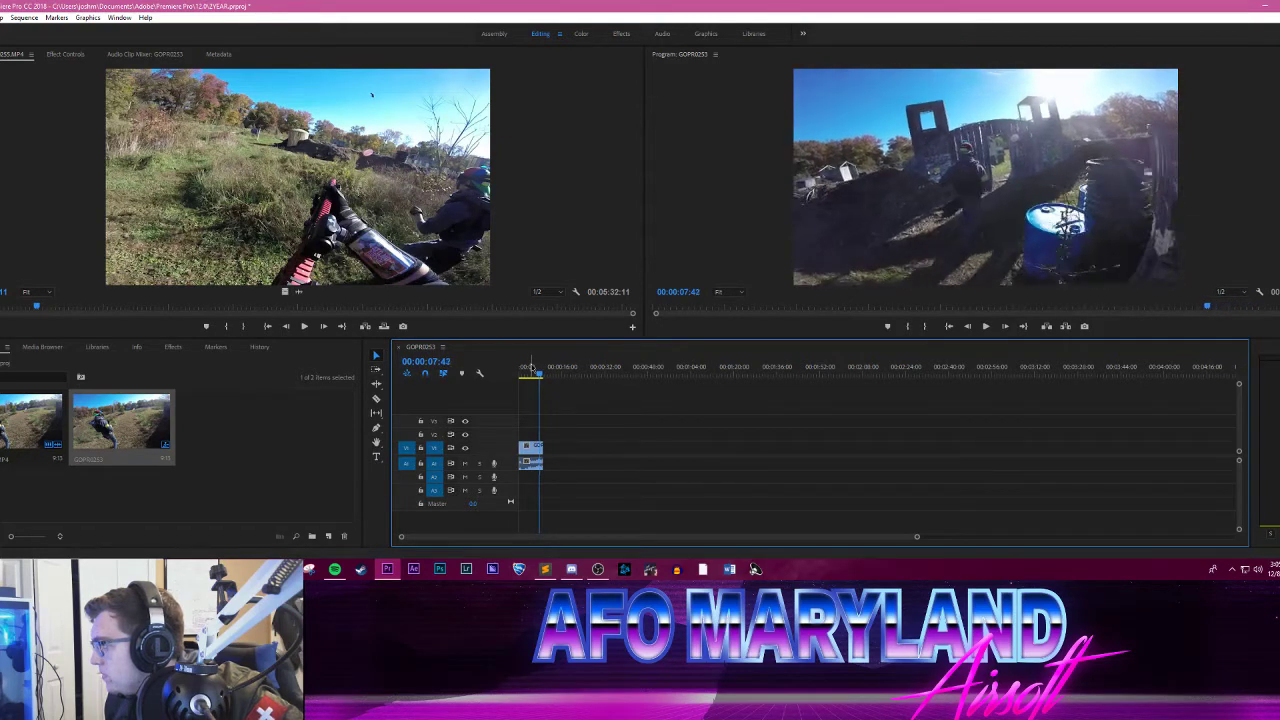
{"action": "key", "text": "Right"}
{"action": "key", "text": "Right"}
{"action": "key", "text": "Right"}
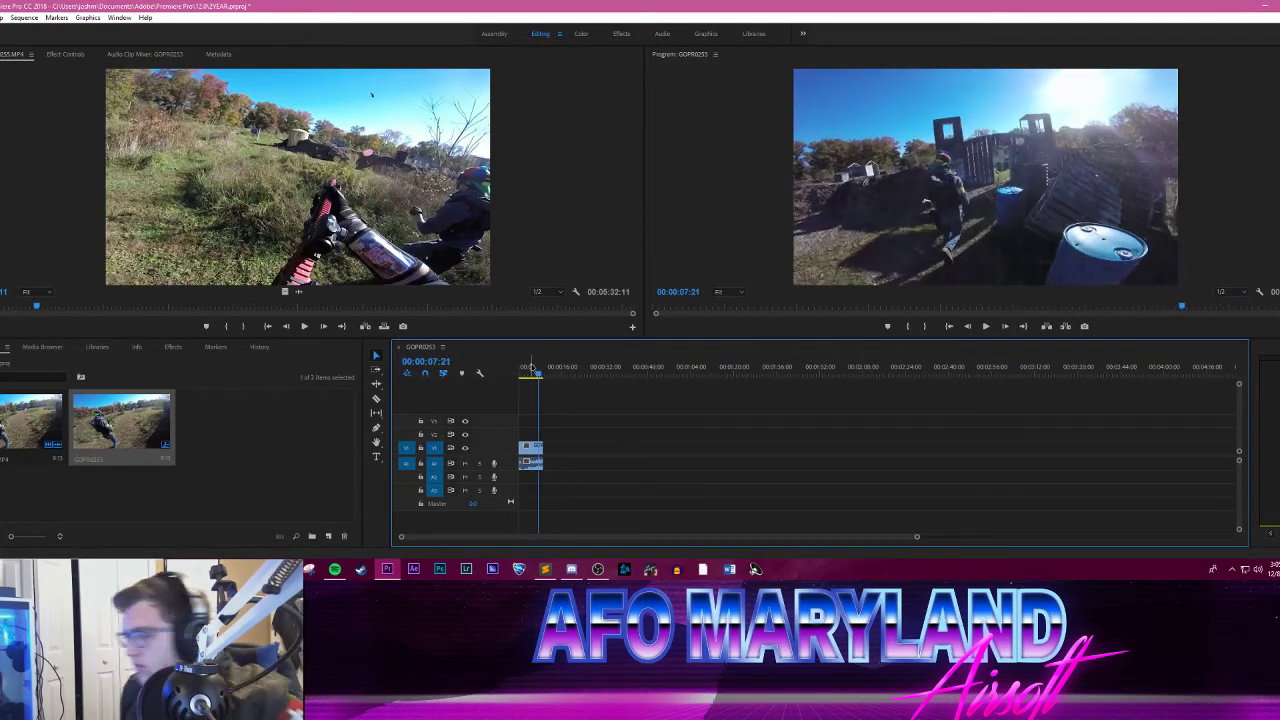
{"action": "key", "text": "Right"}
{"action": "key", "text": "Right"}
{"action": "key", "text": "Right"}
{"action": "key", "text": "Right"}
{"action": "key", "text": "Right"}
{"action": "key", "text": "Right"}
{"action": "key", "text": "Right"}
{"action": "key", "text": "Right"}
{"action": "key", "text": "Right"}
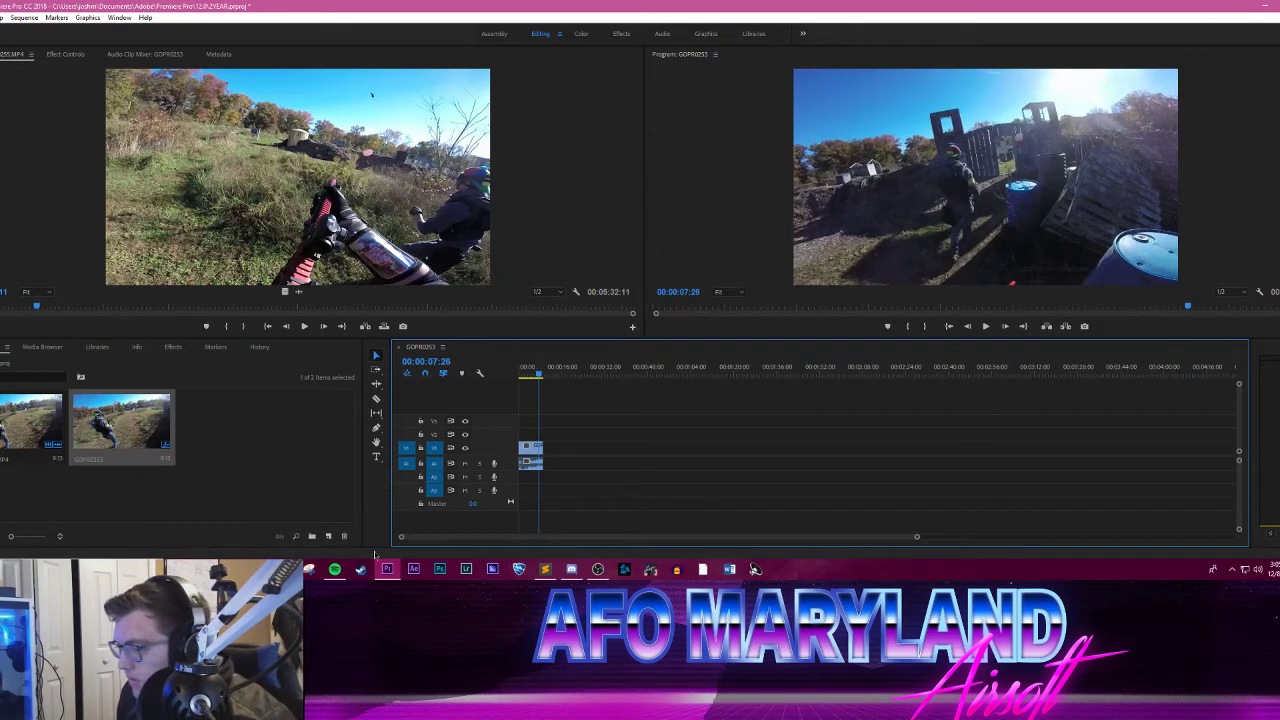
Step: Give the GOPR0253 segment that starts at 00:00:07:26 the Purple label colour
{"action": "left_click_drag", "start_coordinate": [917, 539], "coordinate": [472, 537]}
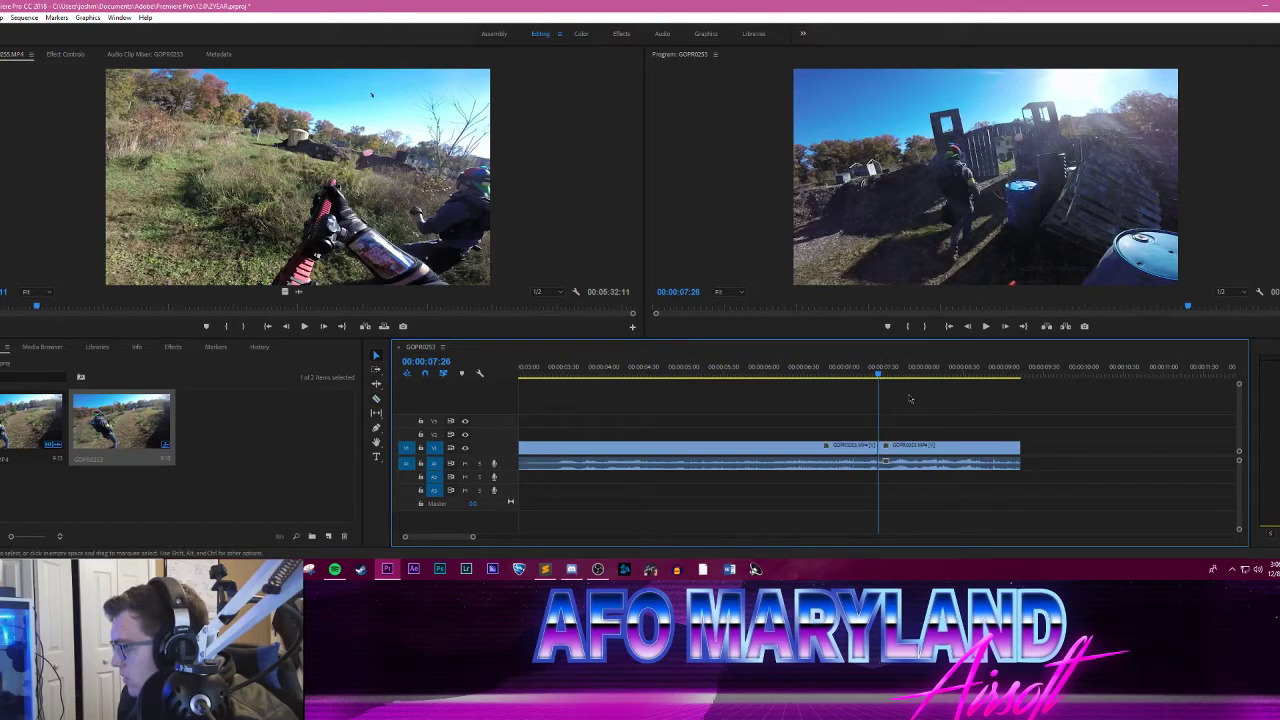
{"action": "right_click", "coordinate": [932, 447]}
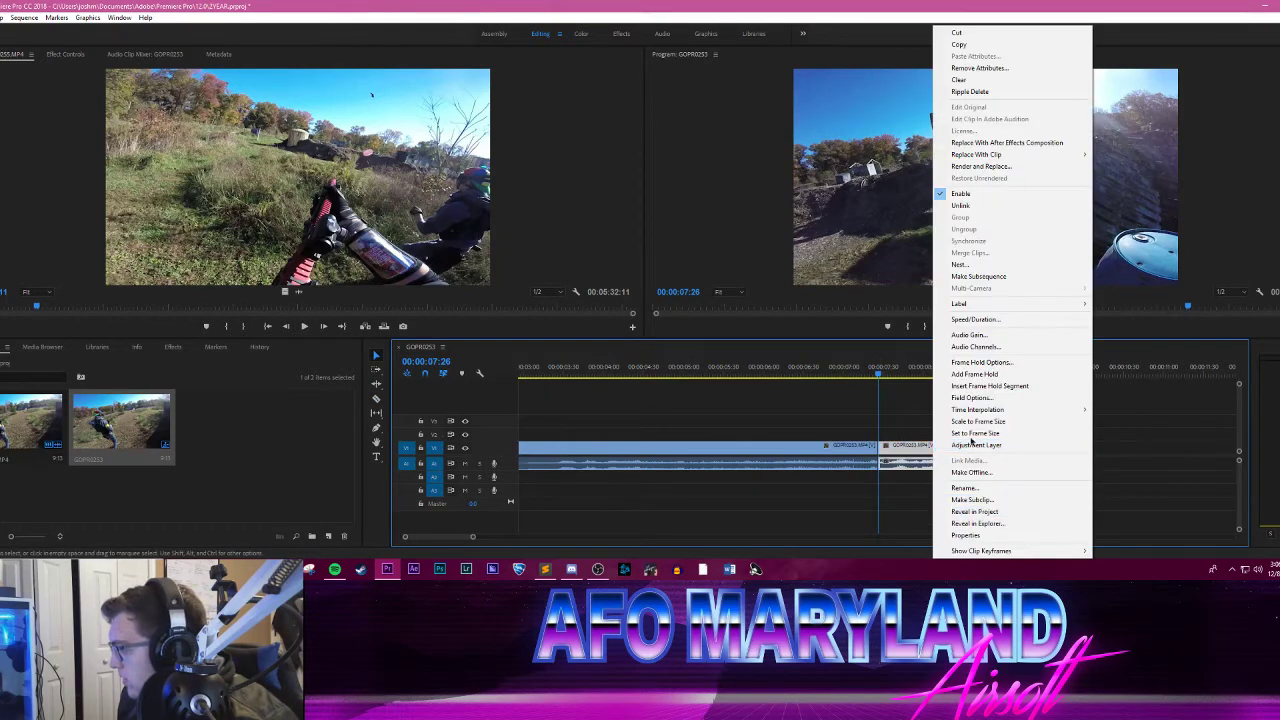
{"action": "mouse_move", "coordinate": [975, 303]}
{"action": "left_click", "coordinate": [1130, 416]}
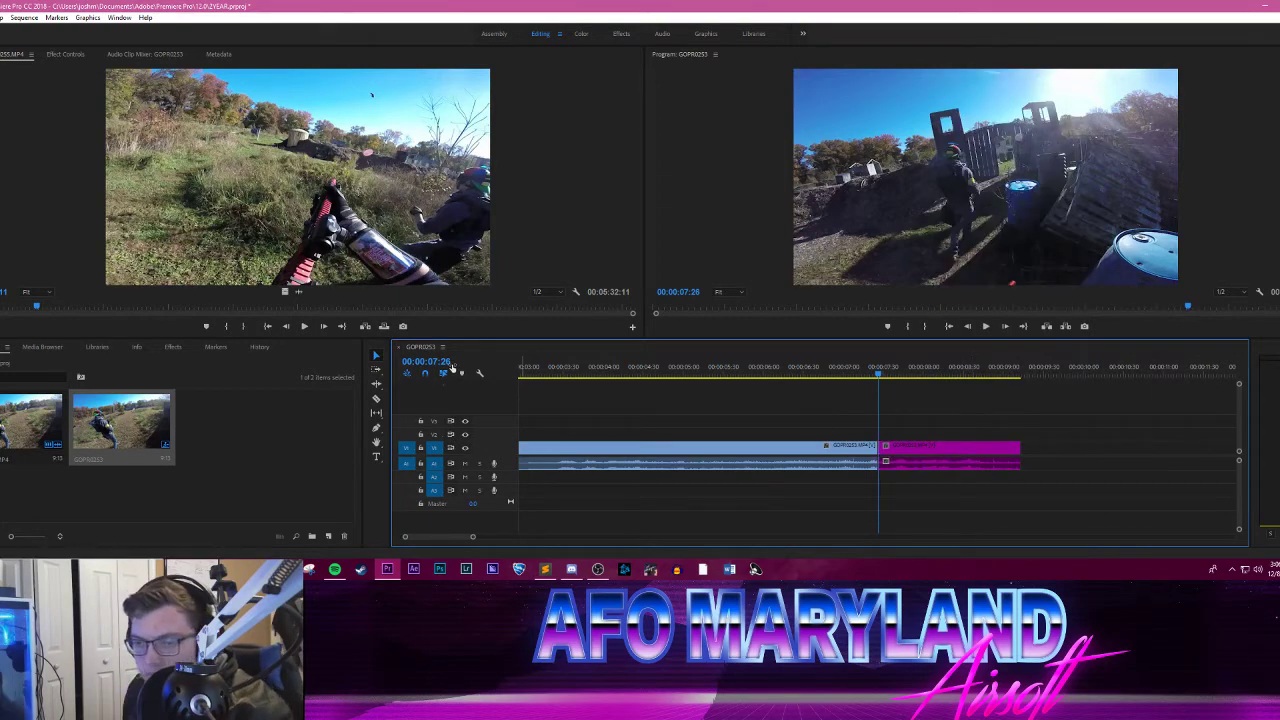
Step: Scrub through the purple segment's approach to the gate and look over the available clip label colours
{"action": "left_click_drag", "start_coordinate": [840, 370], "coordinate": [923, 383]}
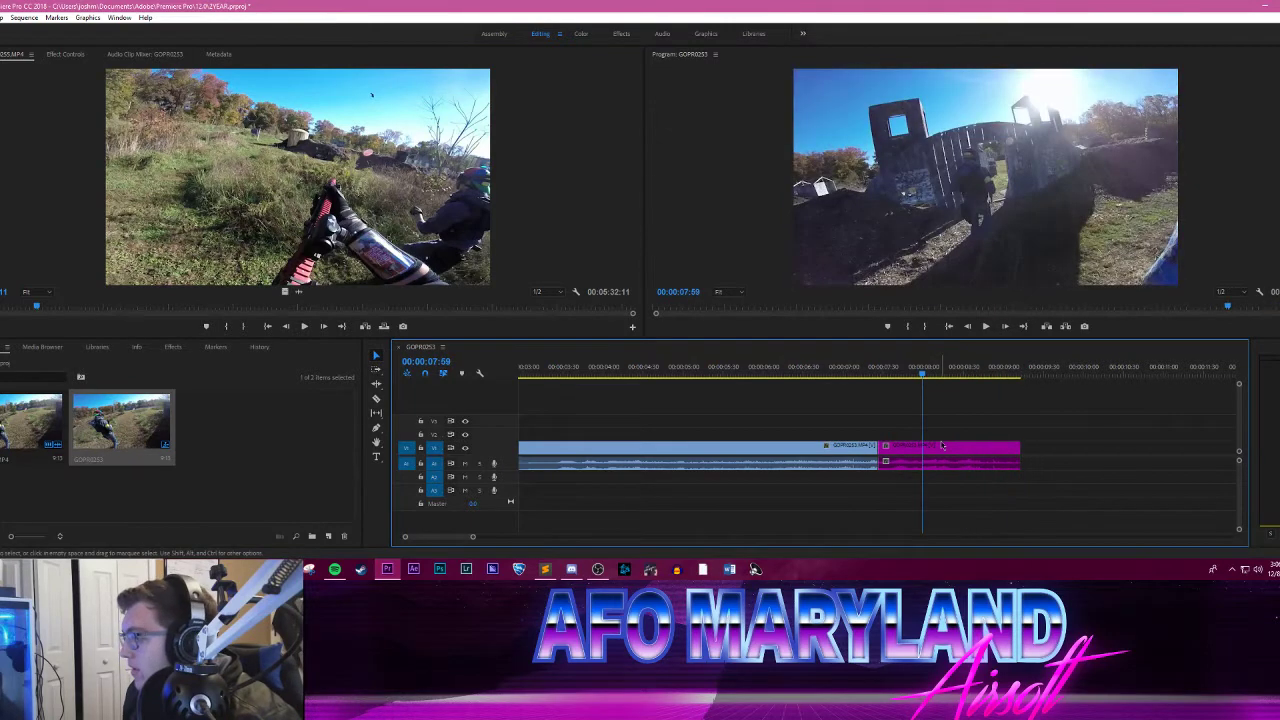
{"action": "right_click", "coordinate": [942, 445]}
{"action": "mouse_move", "coordinate": [1094, 306]}
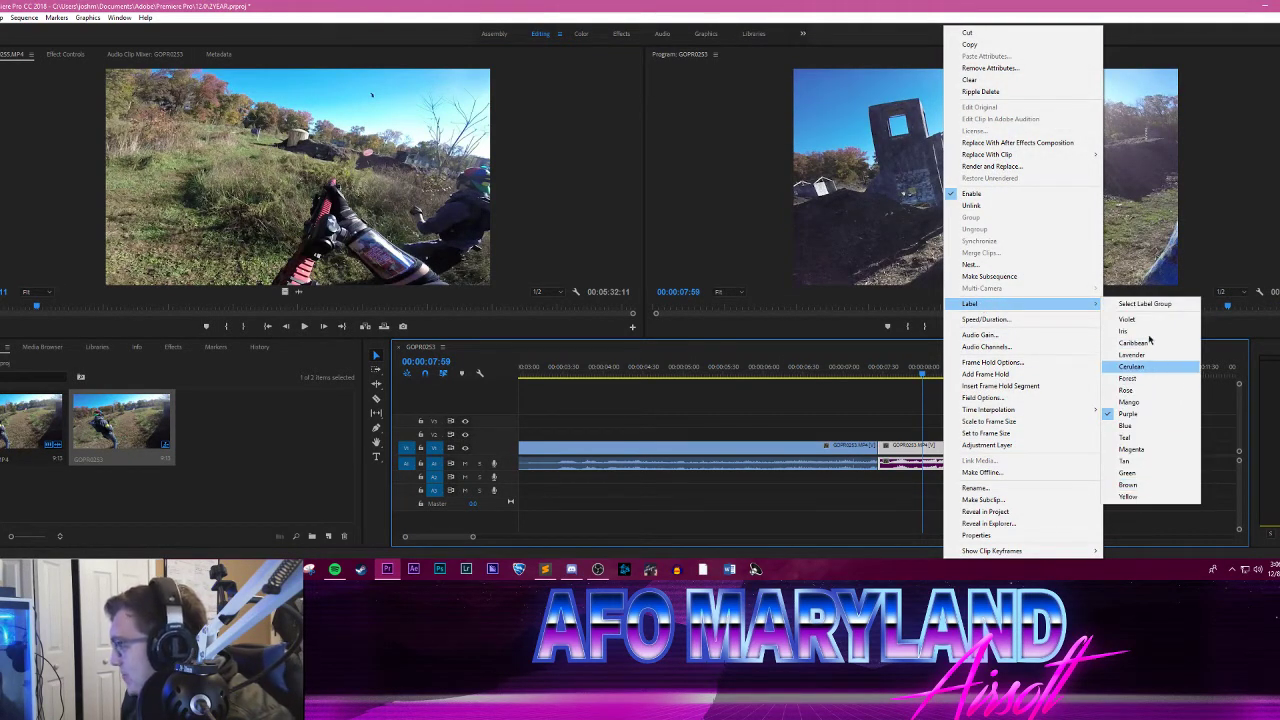
{"action": "left_click", "coordinate": [830, 366]}
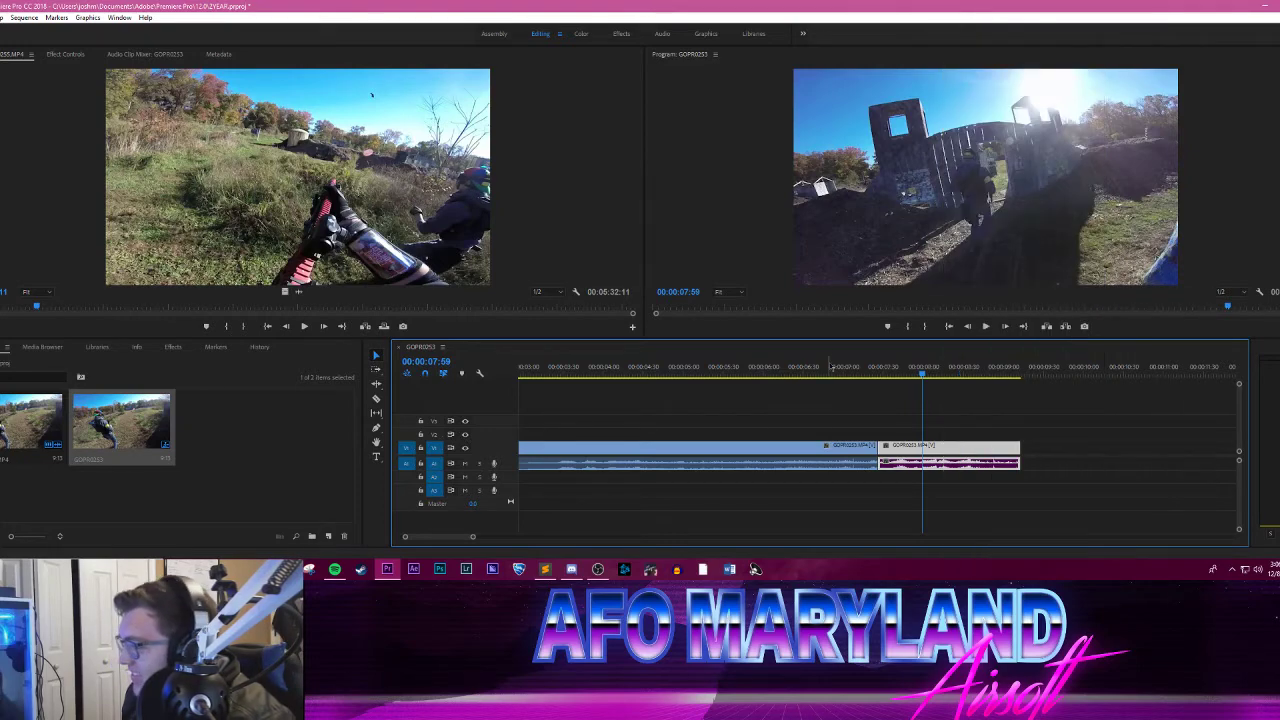
{"action": "left_click", "coordinate": [889, 366]}
{"action": "left_click_drag", "start_coordinate": [895, 362], "coordinate": [970, 362]}
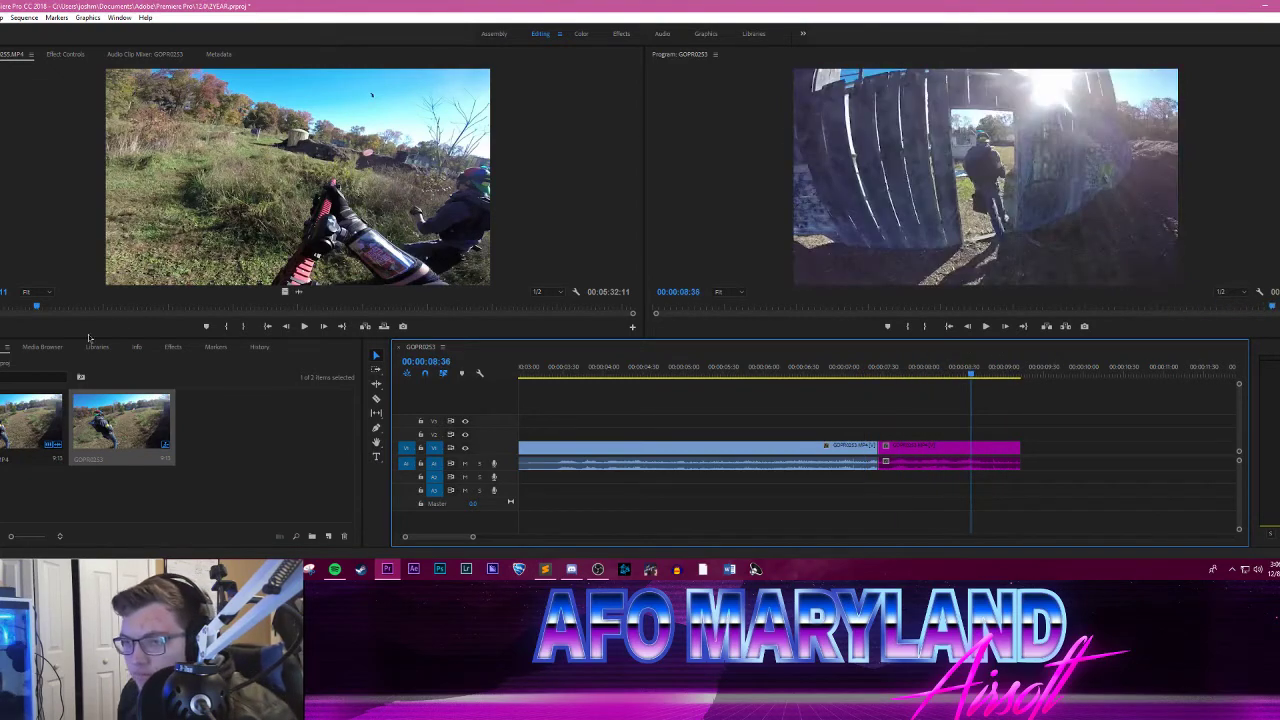
{"action": "left_click_drag", "start_coordinate": [857, 368], "coordinate": [909, 366]}
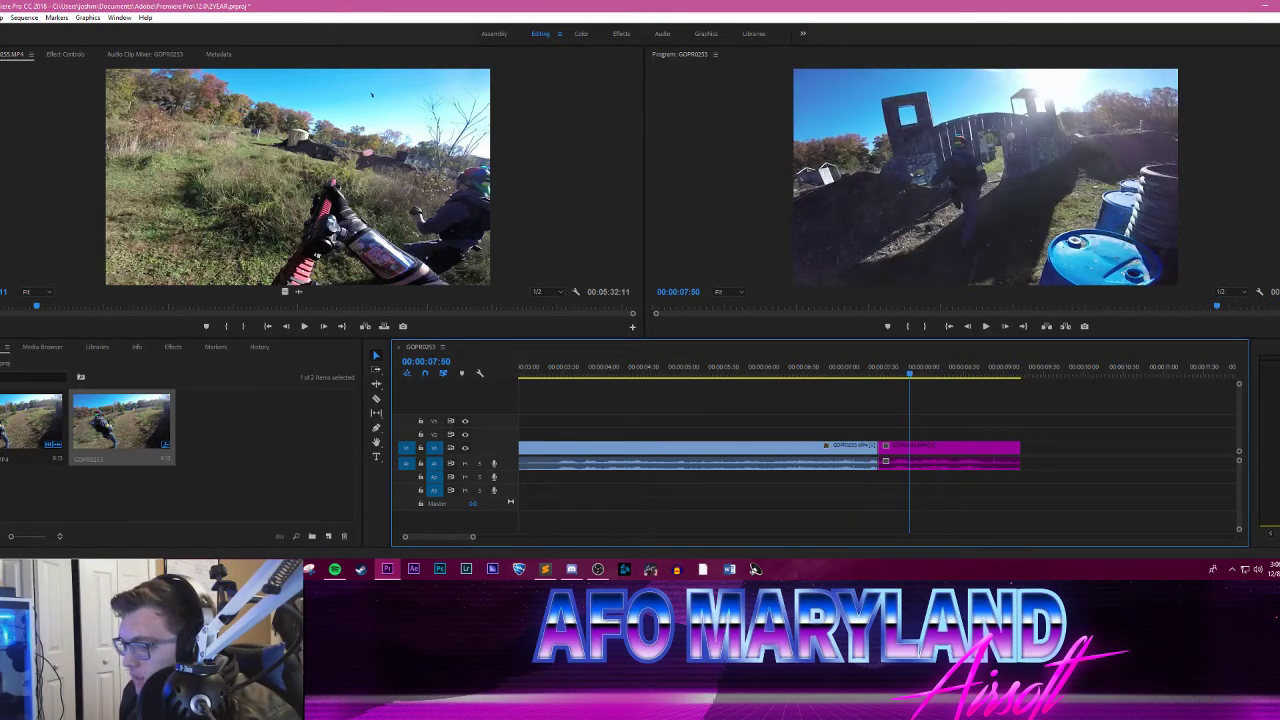
Step: Load GOPR0316.MP4 from the AFO 1-7 folder of RAW Airsoft Footage into the Source monitor and minimize the folder window
{"action": "left_click", "coordinate": [202, 522]}
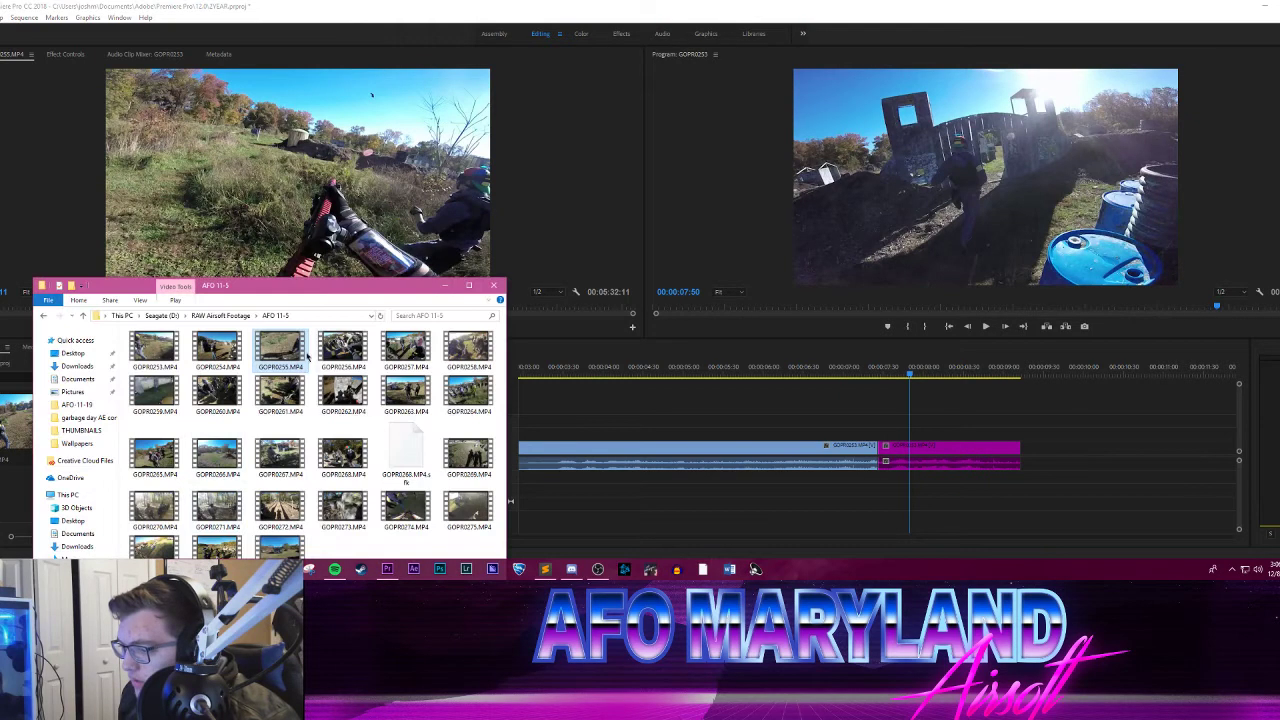
{"action": "left_click_drag", "start_coordinate": [320, 290], "coordinate": [361, 194]}
{"action": "left_click", "coordinate": [262, 219]}
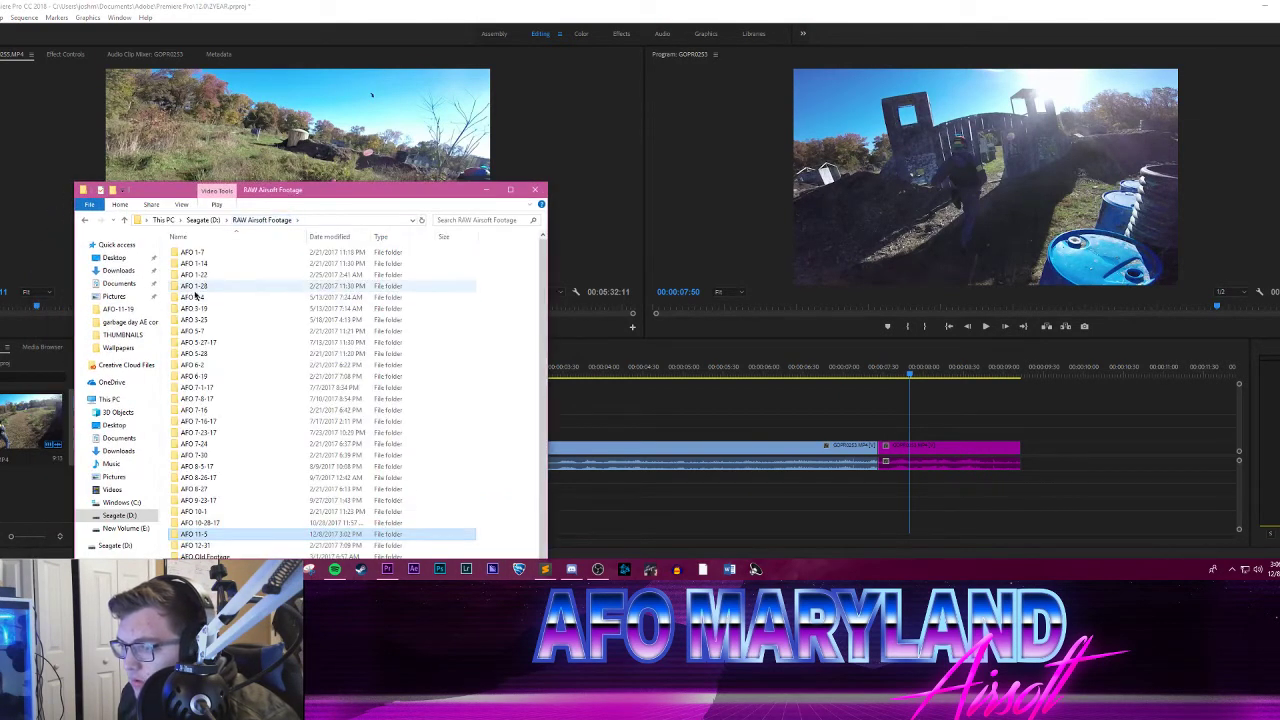
{"action": "double_click", "coordinate": [208, 253]}
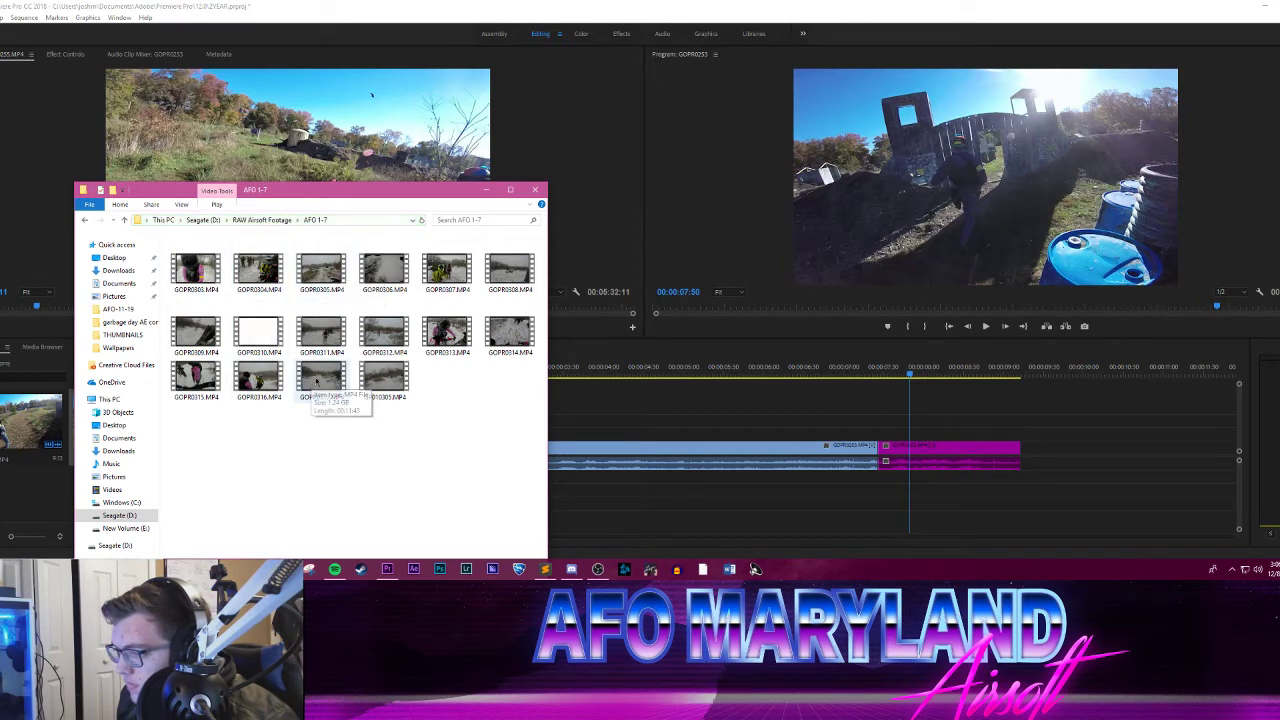
{"action": "left_click", "coordinate": [252, 380]}
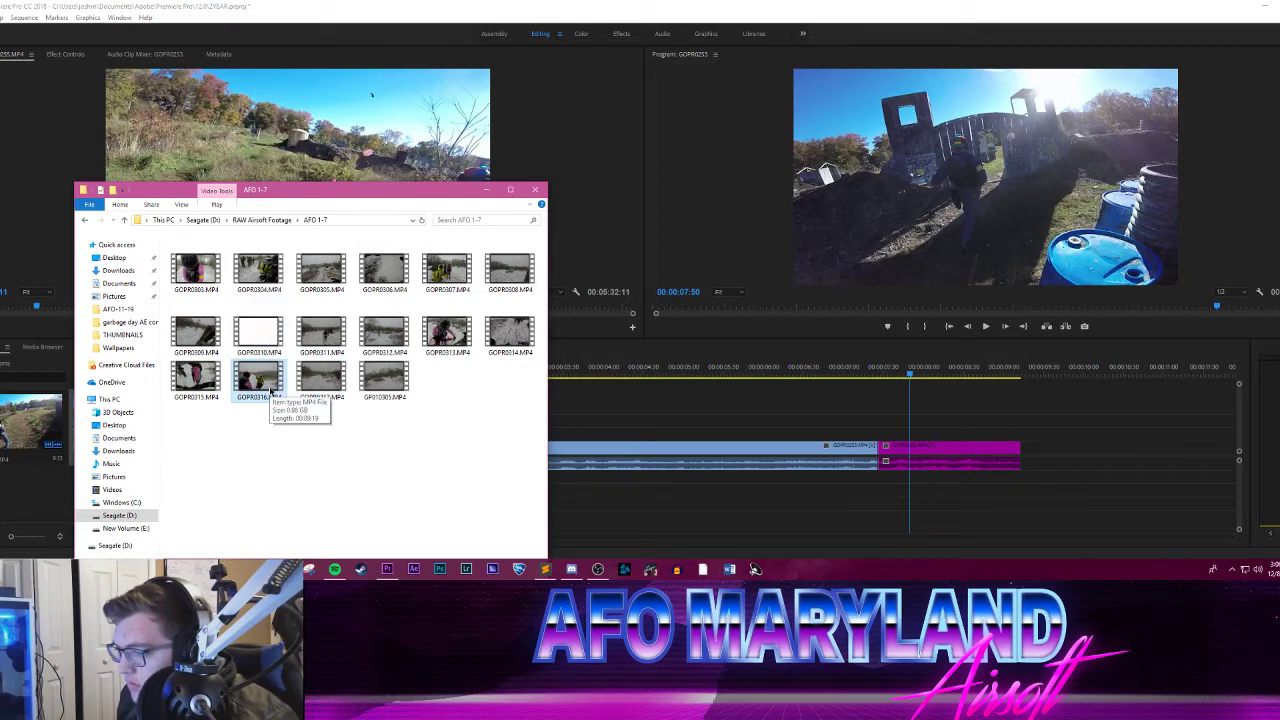
{"action": "left_click_drag", "start_coordinate": [270, 391], "coordinate": [305, 145]}
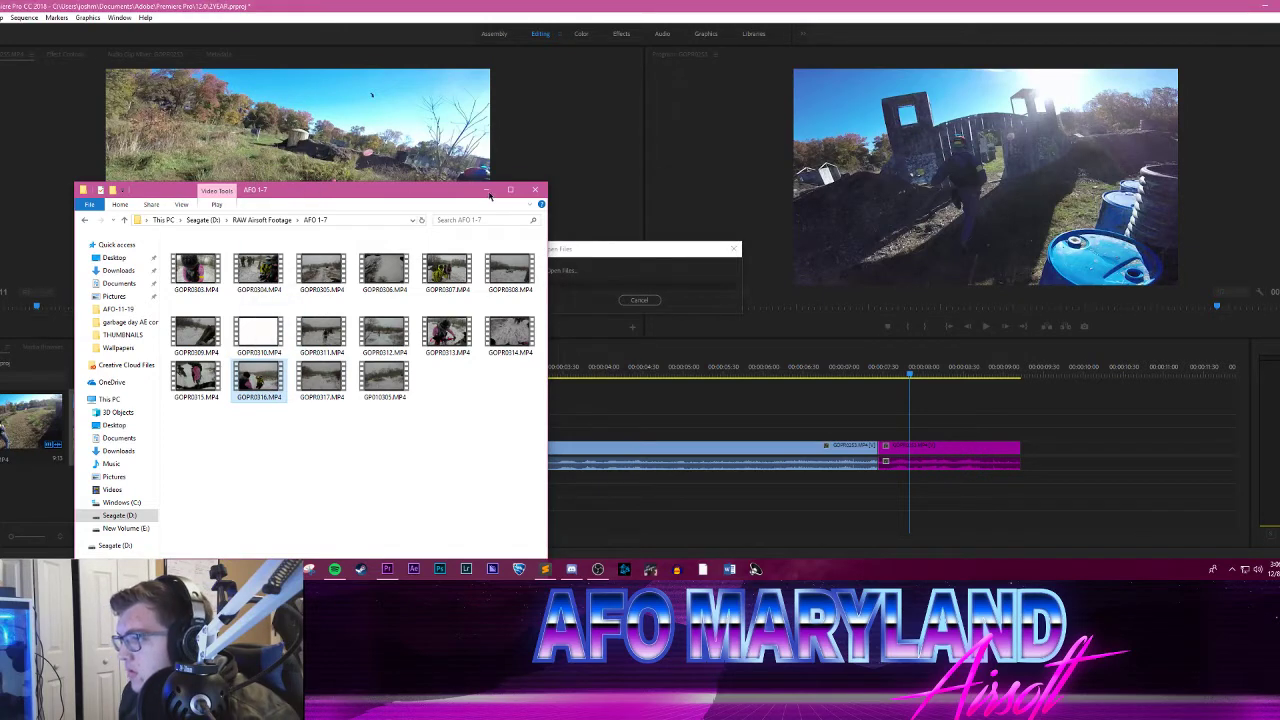
{"action": "left_click", "coordinate": [486, 191]}
Step: Find the snowy run near the start of GOPR0316.MP4 and mark In and Out points around it
{"action": "left_click_drag", "start_coordinate": [4, 308], "coordinate": [52, 308]}
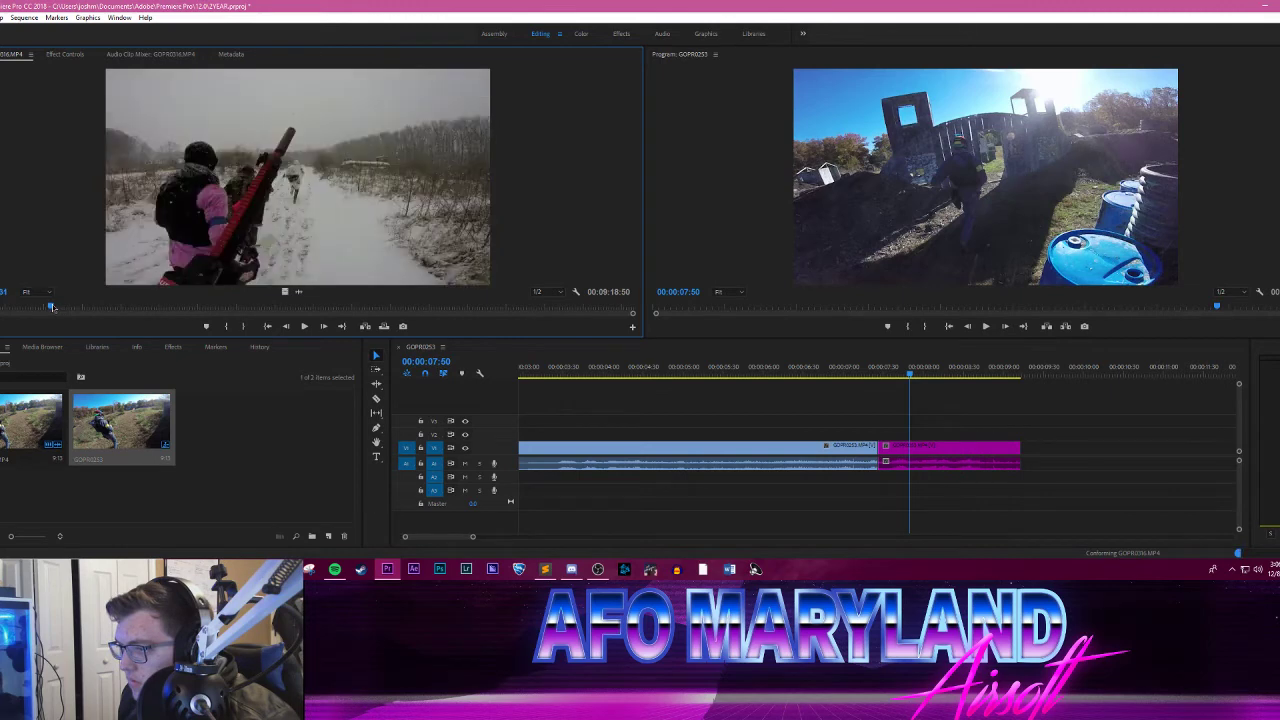
{"action": "left_click", "coordinate": [304, 326]}
{"action": "left_click", "coordinate": [304, 326]}
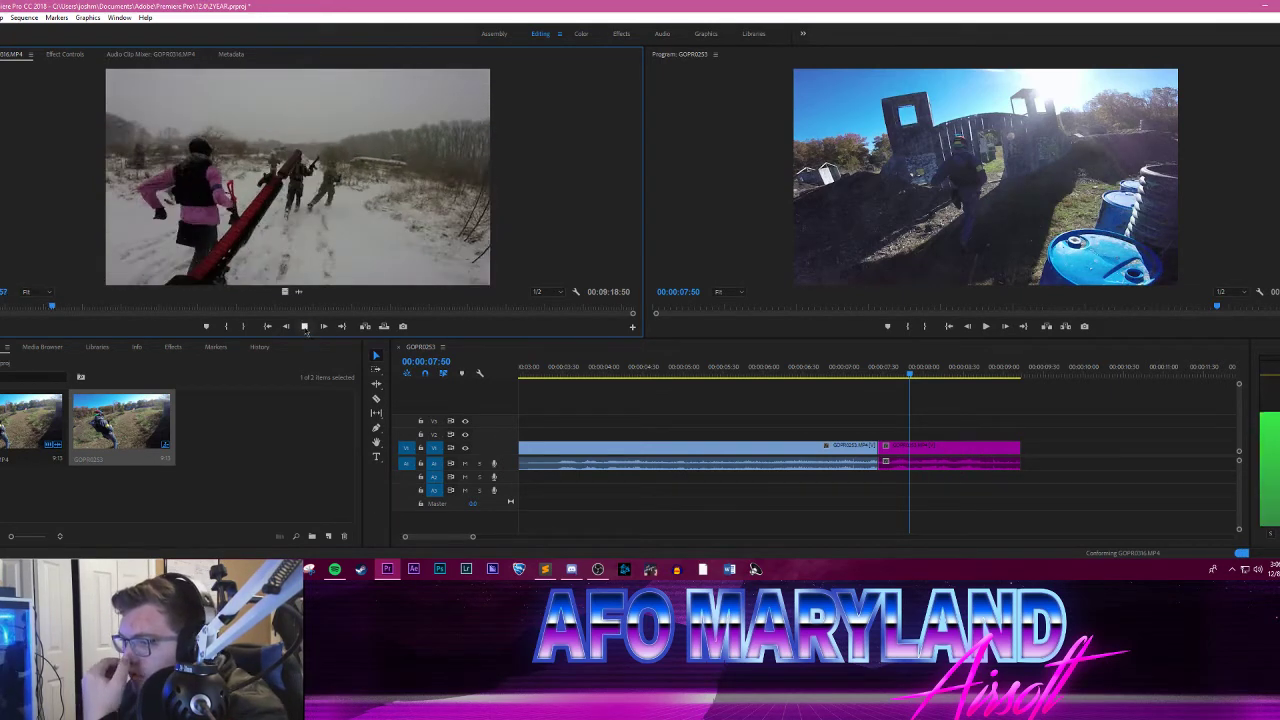
{"action": "key", "text": "Left"}
{"action": "key", "text": "Left"}
{"action": "key", "text": "Left"}
{"action": "key", "text": "Left"}
{"action": "key", "text": "Left"}
{"action": "key", "text": "Left"}
{"action": "key", "text": "Left"}
{"action": "key", "text": "Left"}
{"action": "key", "text": "Left"}
{"action": "key", "text": "Left"}
{"action": "key", "text": "Left"}
{"action": "key", "text": "Left"}
{"action": "key", "text": "Left"}
{"action": "key", "text": "Left"}
{"action": "key", "text": "Left"}
{"action": "key", "text": "Left"}
{"action": "key", "text": "Left"}
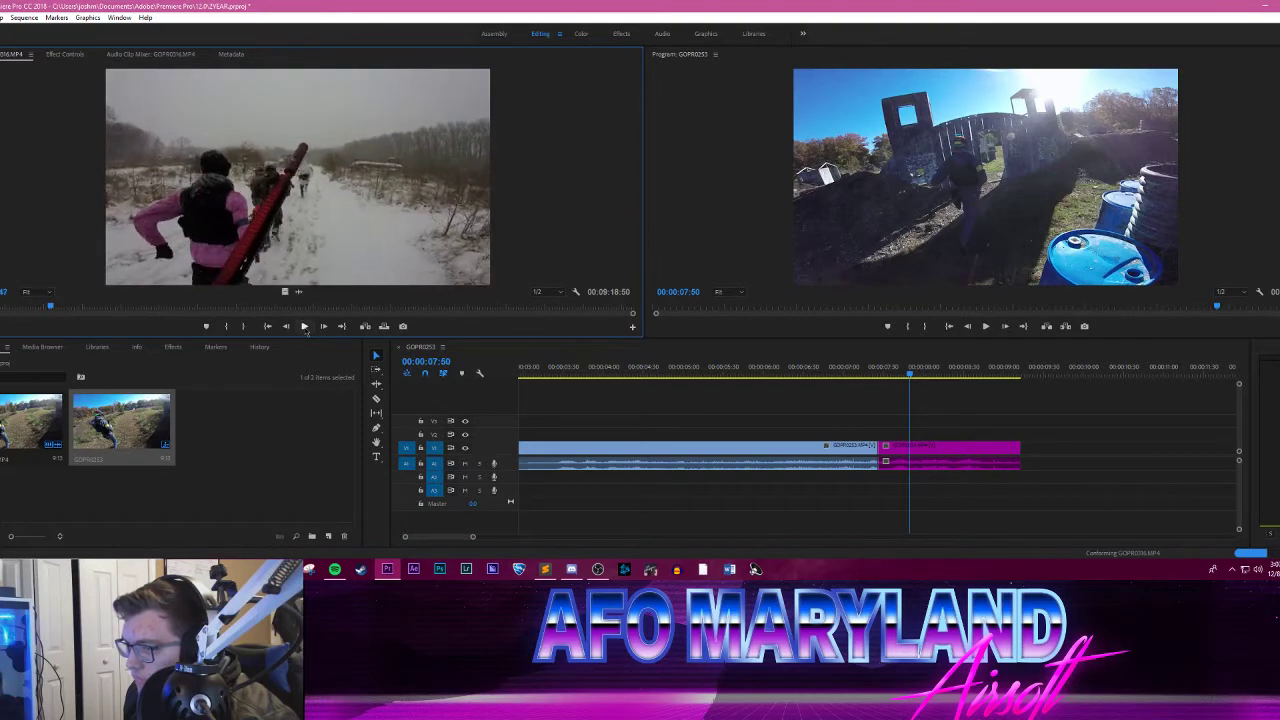
{"action": "key", "text": "Right"}
{"action": "key", "text": "Right"}
{"action": "key", "text": "Right"}
{"action": "key", "text": "Right"}
{"action": "key", "text": "Right"}
{"action": "key", "text": "Right"}
{"action": "key", "text": "Right"}
{"action": "key", "text": "Right"}
{"action": "key", "text": "Right"}
{"action": "key", "text": "Right"}
{"action": "key", "text": "Right"}
{"action": "key", "text": "Right"}
{"action": "key", "text": "Right"}
{"action": "key", "text": "Right"}
{"action": "key", "text": "Right"}
{"action": "key", "text": "Right"}
{"action": "key", "text": "Right"}
{"action": "key", "text": "Right"}
{"action": "key", "text": "Right"}
{"action": "key", "text": "Right"}
{"action": "key", "text": "i"}
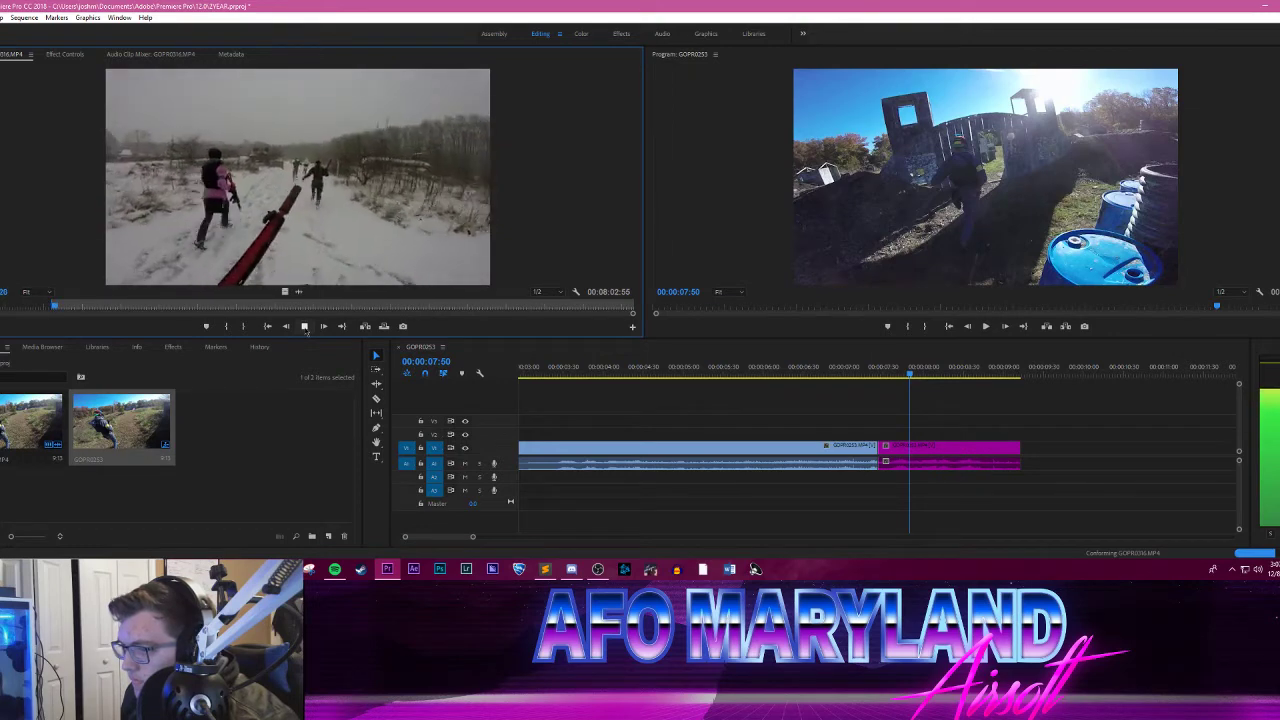
{"action": "key", "text": "o"}
Step: Place the trimmed GOPR0316.MP4 clip on track V2 and shift it past the purple segment, starting at 00:00:09:21
{"action": "left_click_drag", "start_coordinate": [910, 383], "coordinate": [985, 431]}
{"action": "left_click_drag", "start_coordinate": [928, 366], "coordinate": [971, 366]}
{"action": "left_click_drag", "start_coordinate": [1031, 435], "coordinate": [1056, 436]}
{"action": "left_click_drag", "start_coordinate": [972, 366], "coordinate": [936, 354]}
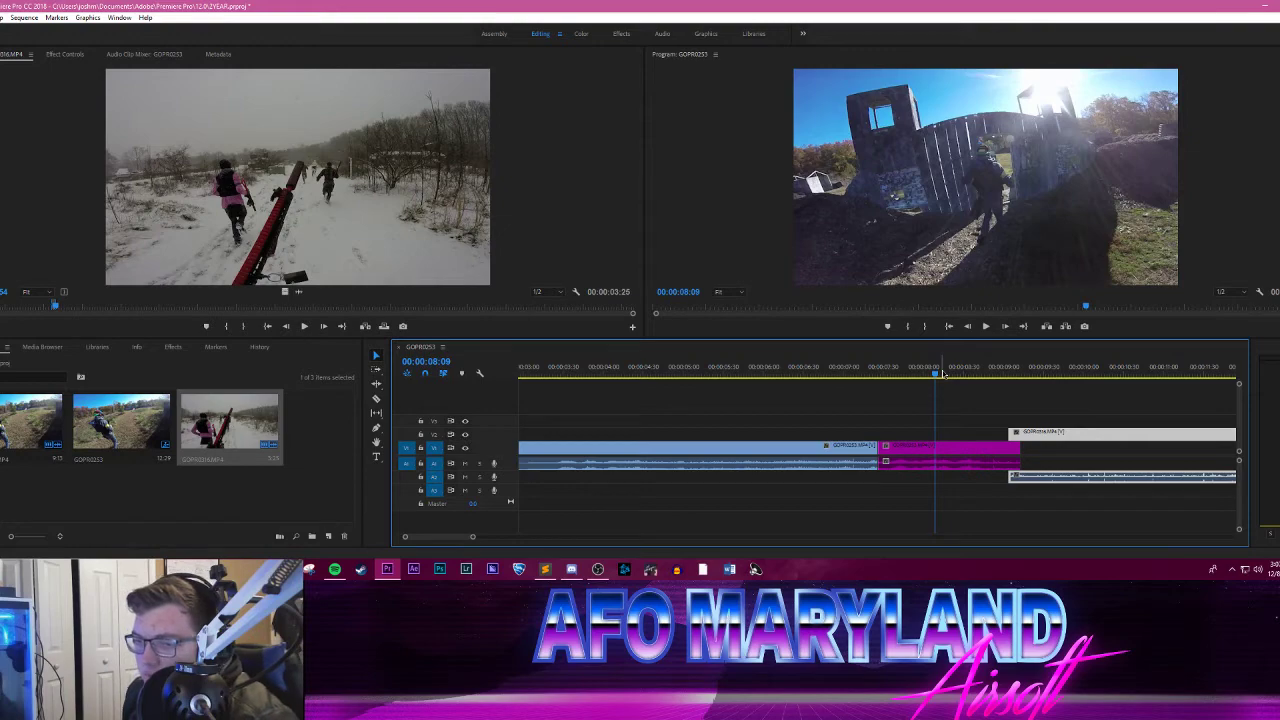
{"action": "left_click_drag", "start_coordinate": [944, 372], "coordinate": [915, 372]}
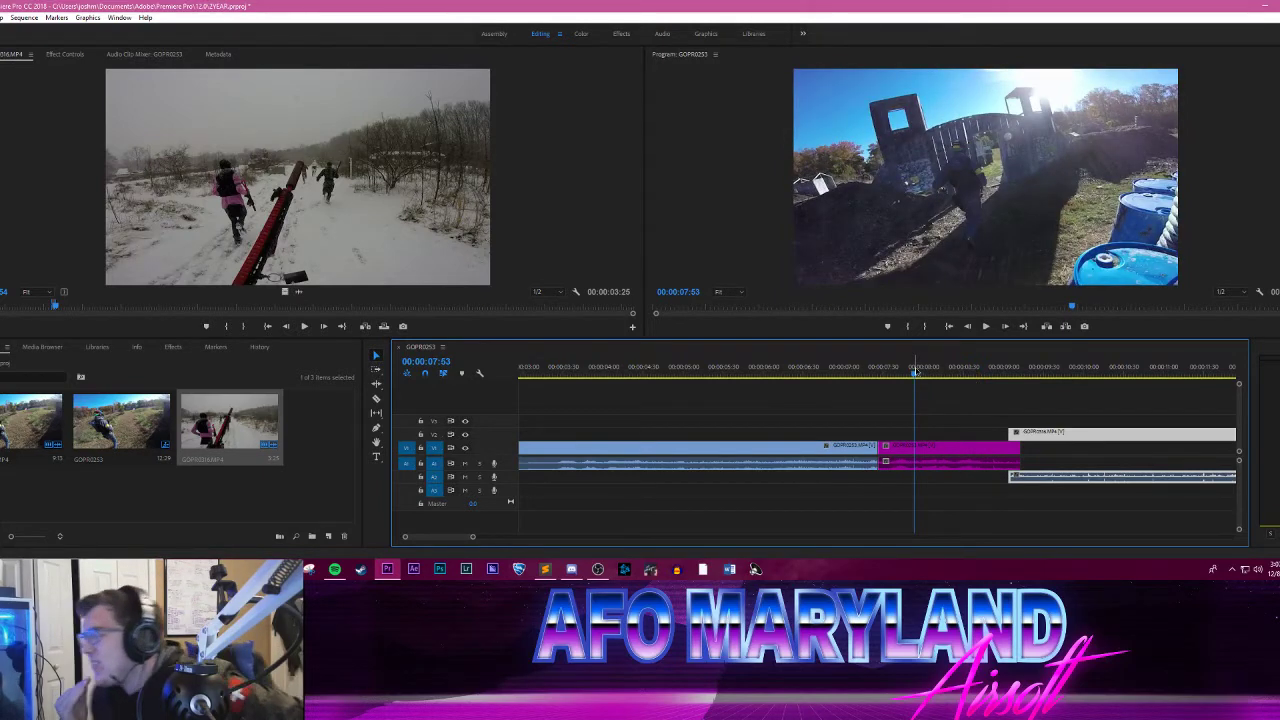
{"action": "right_click", "coordinate": [948, 449]}
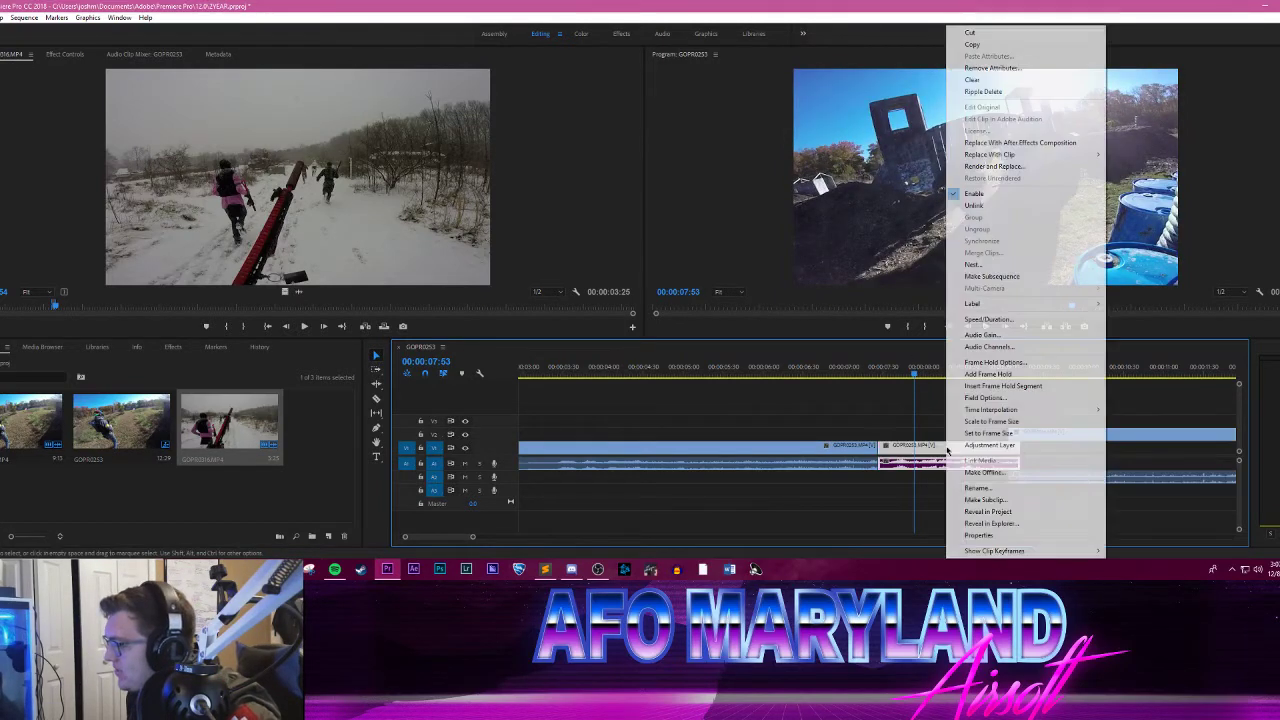
{"action": "left_click_drag", "start_coordinate": [910, 371], "coordinate": [1007, 370]}
{"action": "left_click_drag", "start_coordinate": [1060, 443], "coordinate": [1082, 437]}
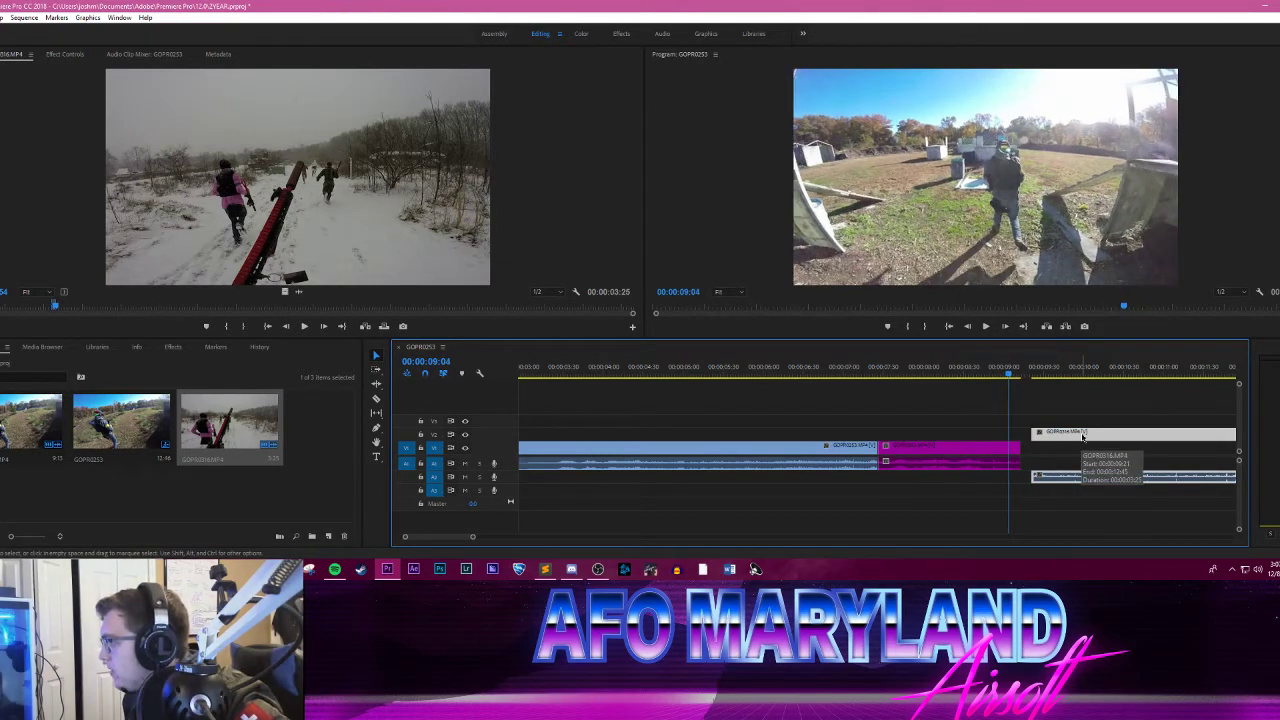
Step: Cut the purple segment at 00:00:09:02, just after the gate, and delete the leftover piece
{"action": "key", "text": "Left"}
{"action": "key", "text": "Left"}
{"action": "key", "text": "Left"}
{"action": "key", "text": "Left"}
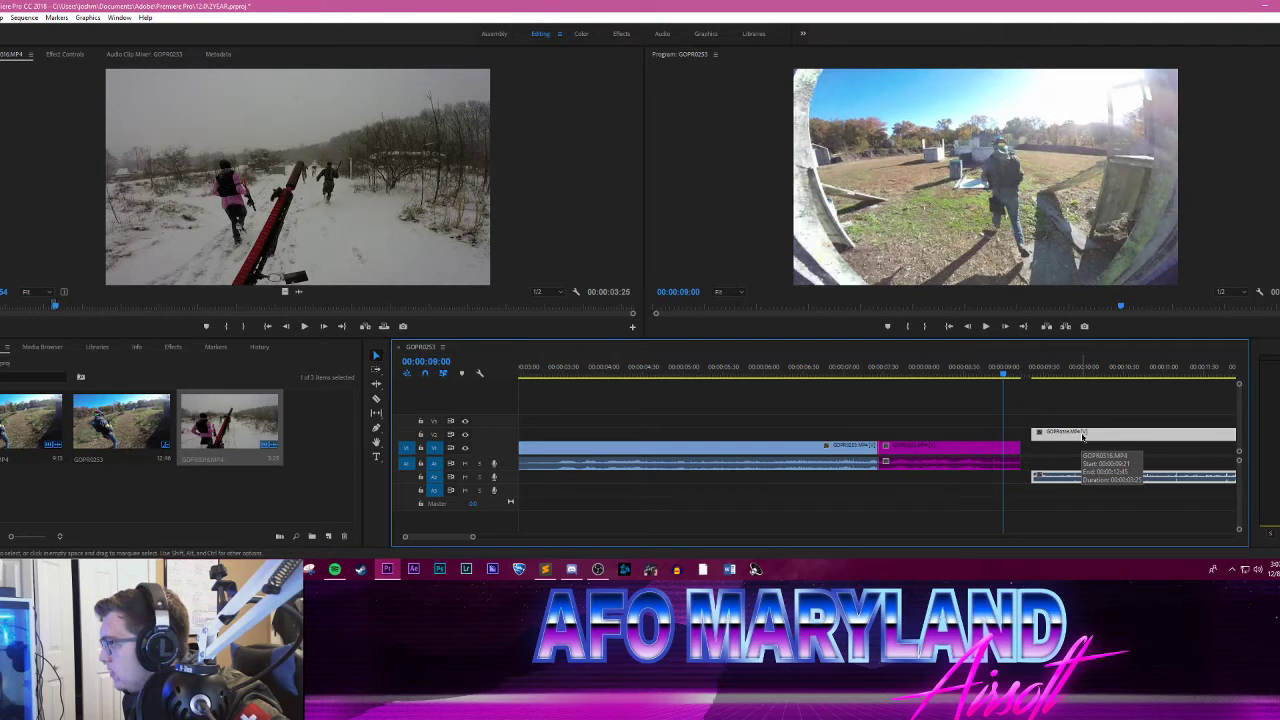
{"action": "key", "text": "Right"}
{"action": "key", "text": "Right"}
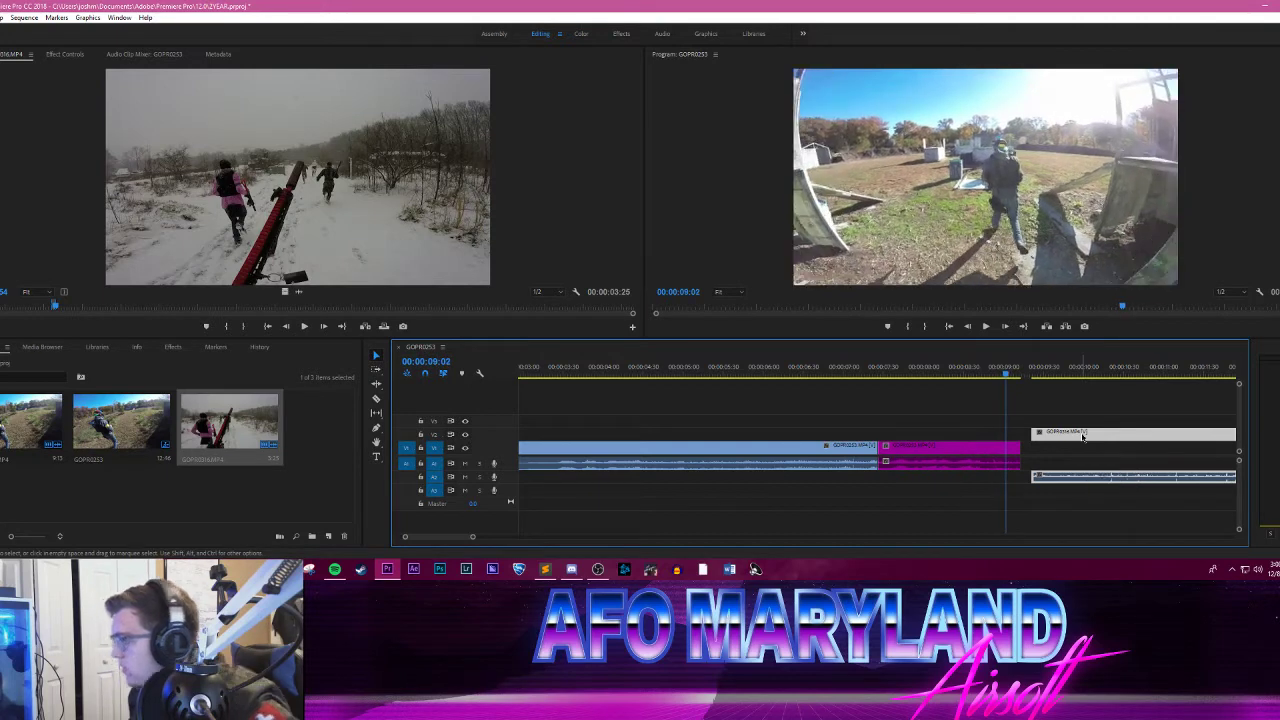
{"action": "key", "text": "c"}
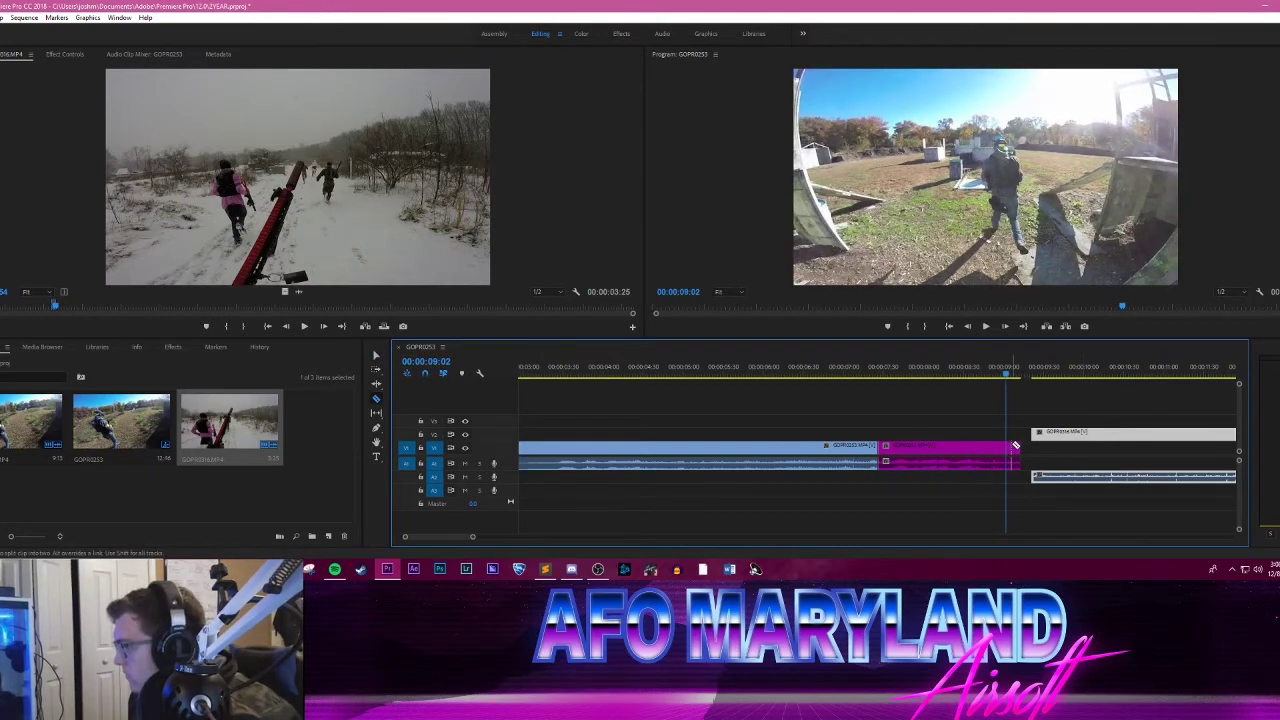
{"action": "left_click", "coordinate": [1016, 444]}
{"action": "key", "text": "v"}
{"action": "left_click", "coordinate": [1014, 448]}
{"action": "key", "text": "Delete"}
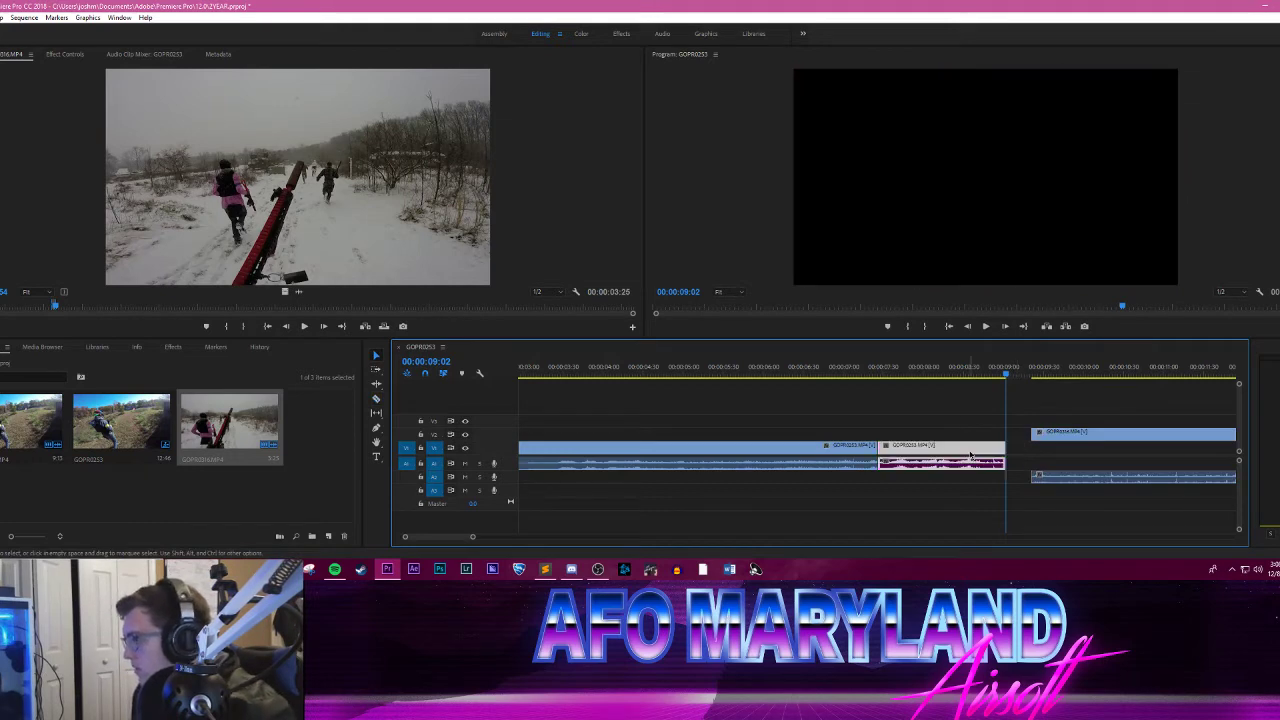
Step: Replace the purple segment with an After Effects composition, saving the project as 2YEAR.aep in AE Project File Dumps, and re-enable preview refresh
{"action": "right_click", "coordinate": [998, 447]}
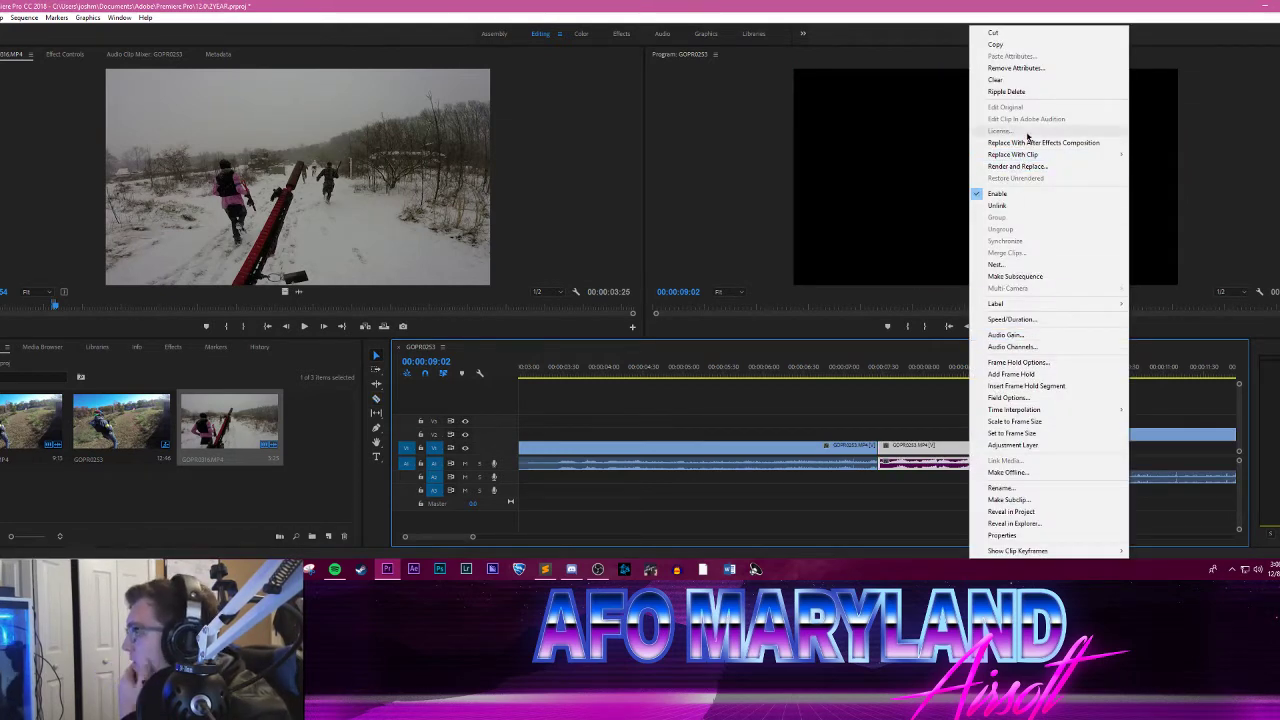
{"action": "left_click", "coordinate": [1030, 142]}
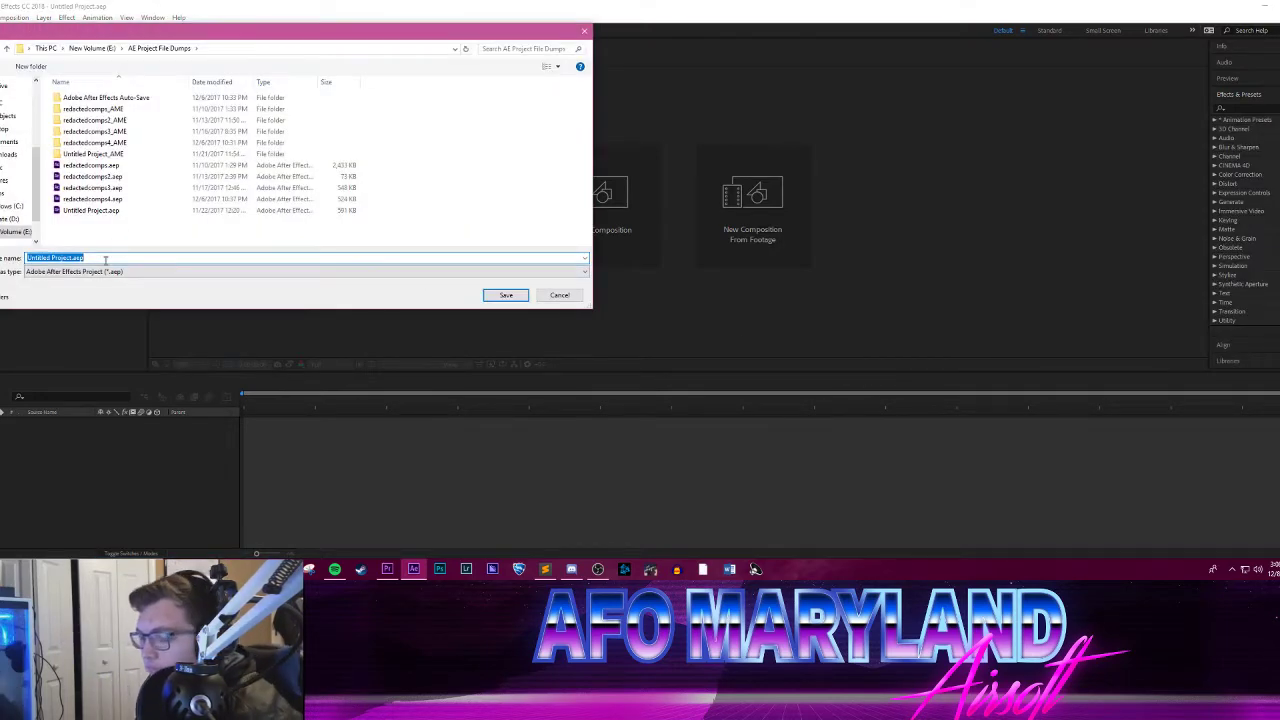
{"action": "type", "text": "tutorial"}
{"action": "key", "text": "Return"}
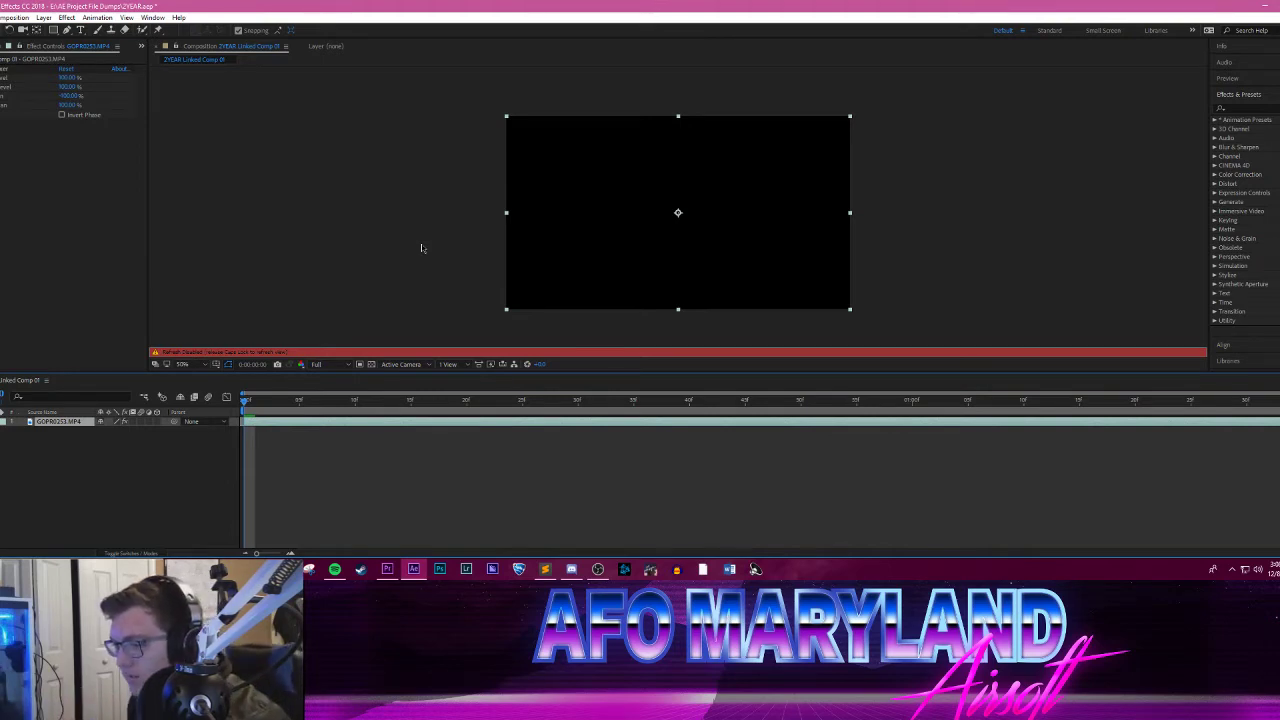
{"action": "key", "text": "Caps_Lock"}
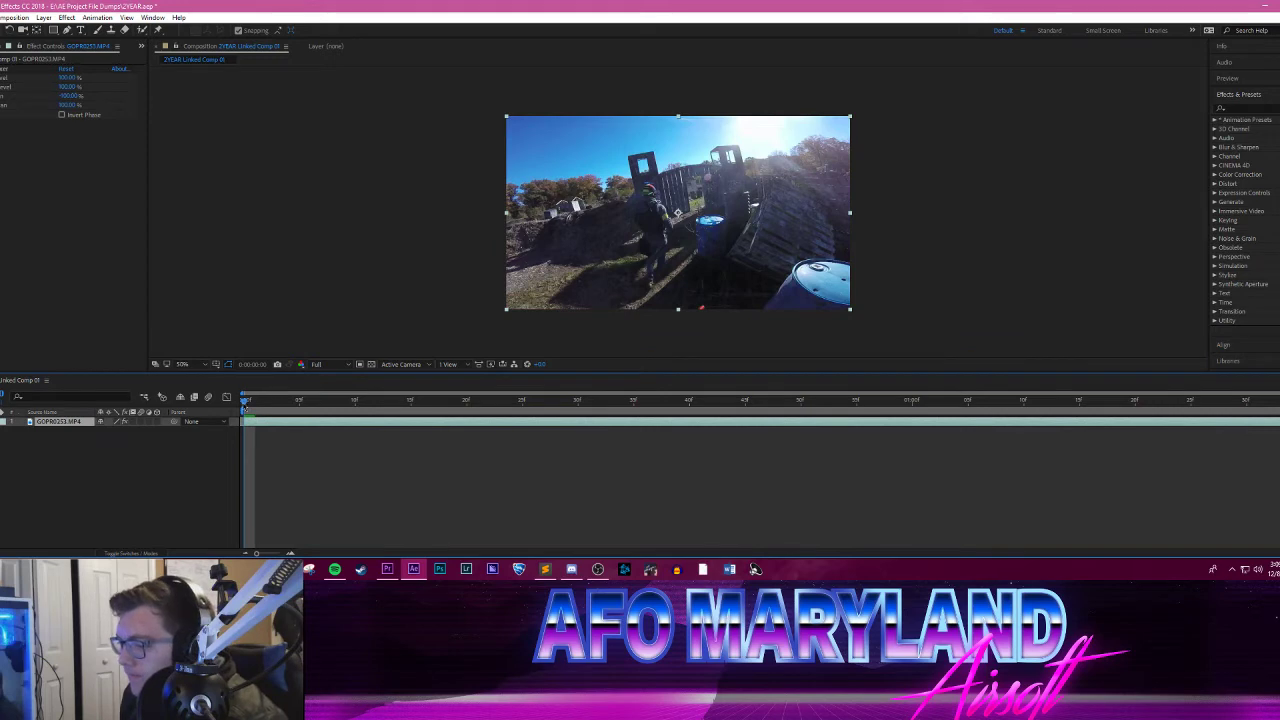
Step: Preview the linked composition, and run camera tracking on the GOPR0253.MP4 layer with Detailed Analysis enabled
{"action": "key", "text": "space"}
{"action": "left_click_drag", "start_coordinate": [445, 404], "coordinate": [207, 400]}
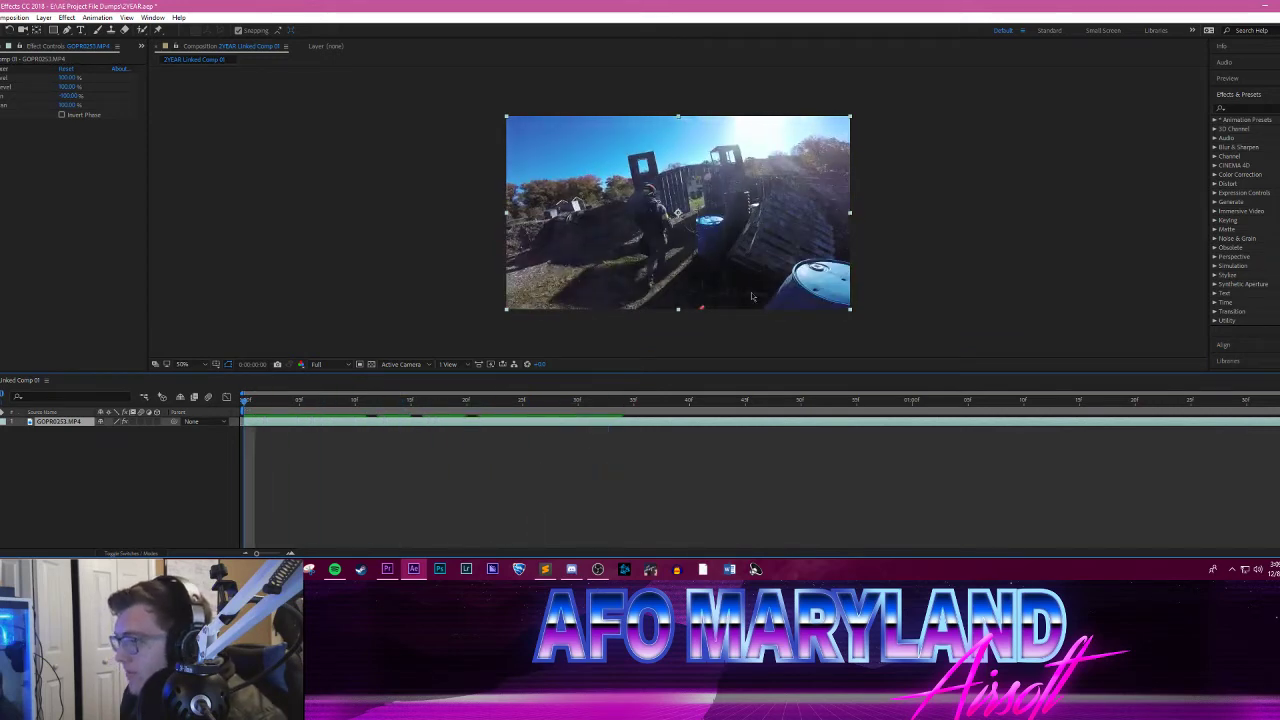
{"action": "right_click", "coordinate": [71, 427]}
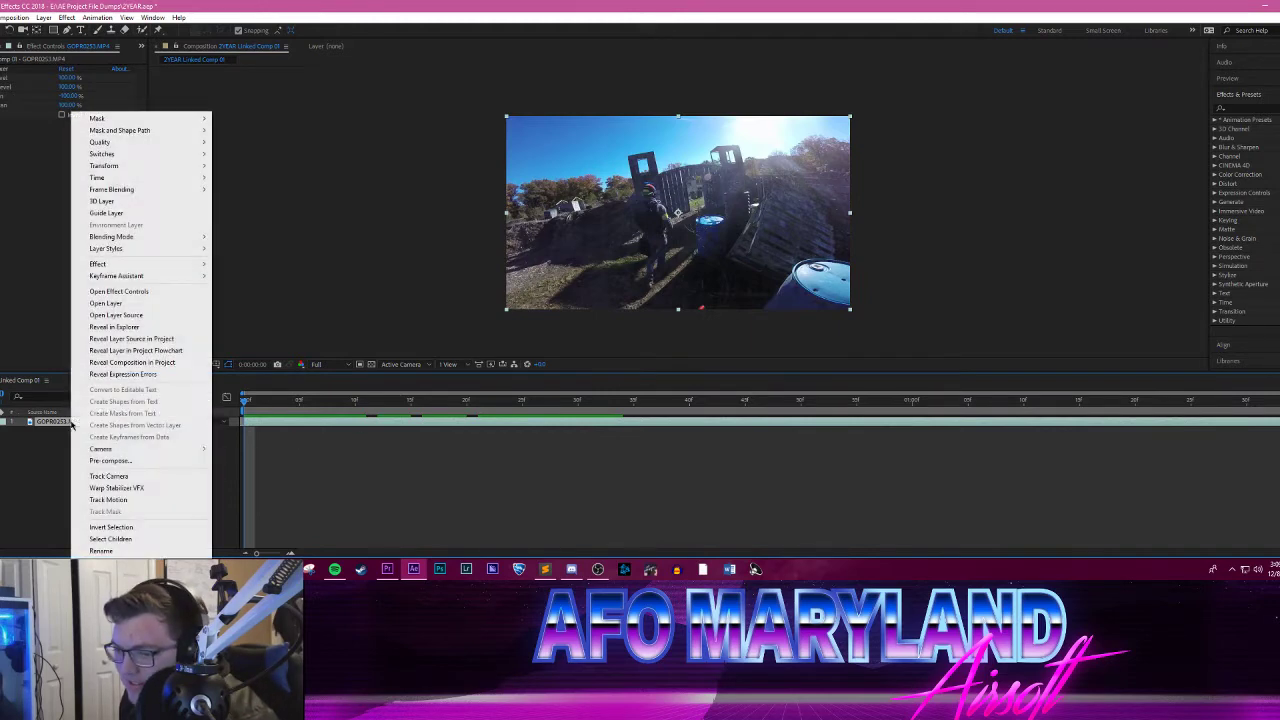
{"action": "left_click", "coordinate": [120, 477]}
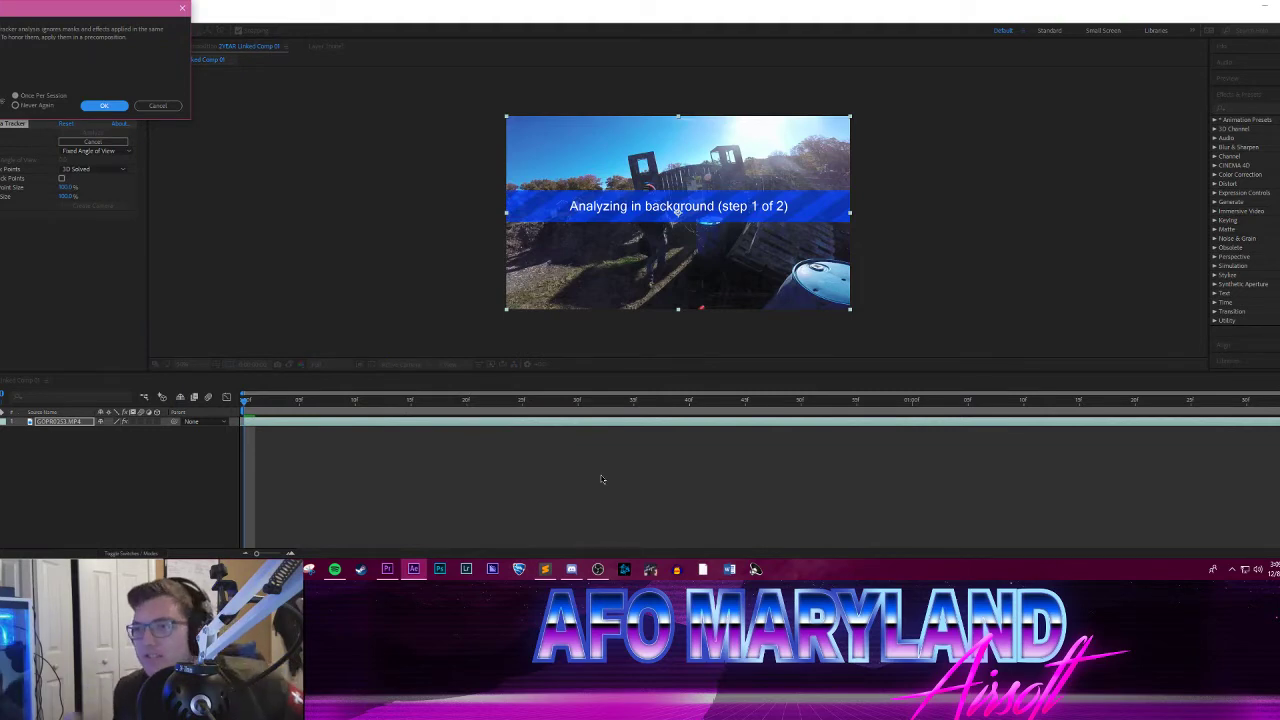
{"action": "key", "text": "Return"}
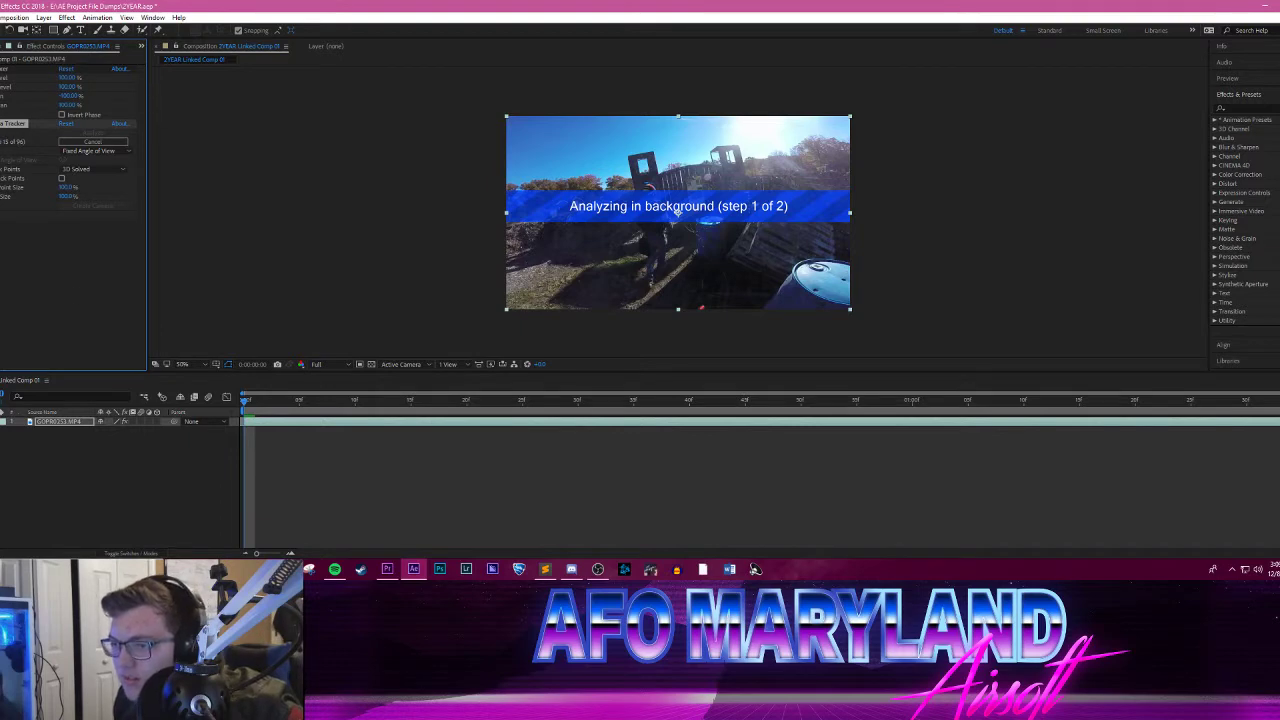
{"action": "left_click", "coordinate": [61, 252]}
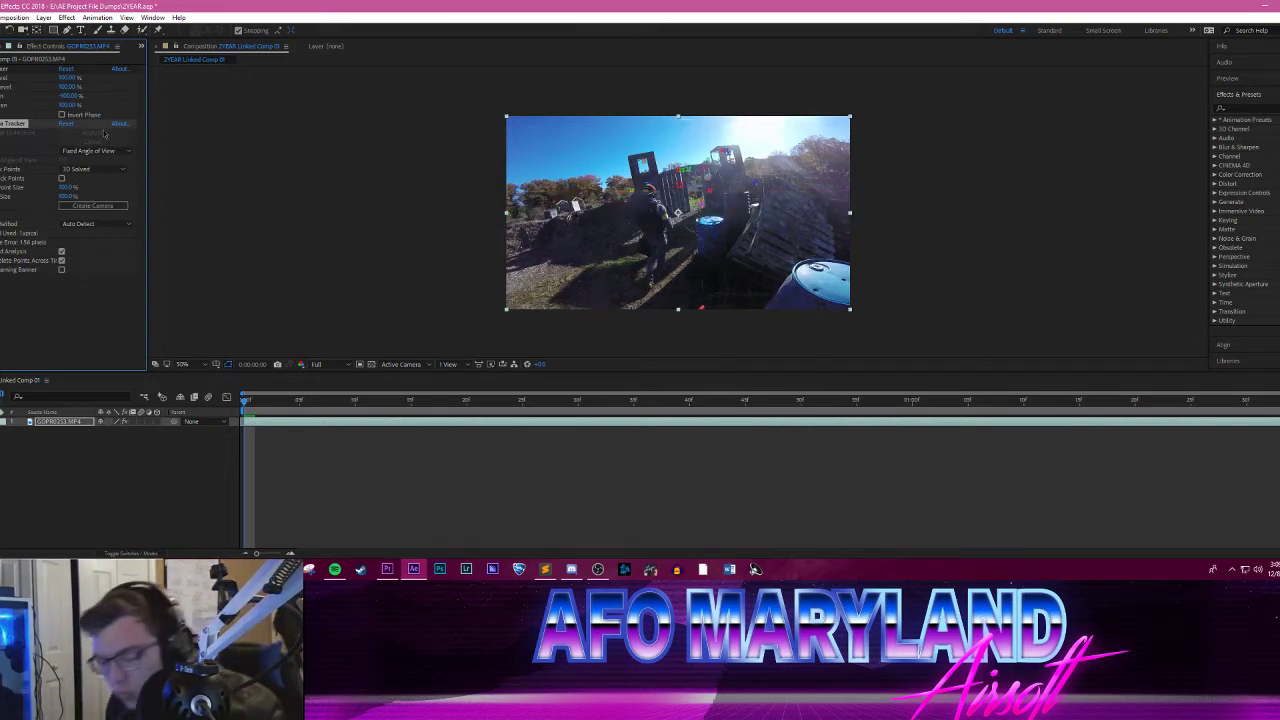
Step: Play and scrub through the tracked gate run to examine how well the track points hold on the wooden wall
{"action": "key", "text": "space"}
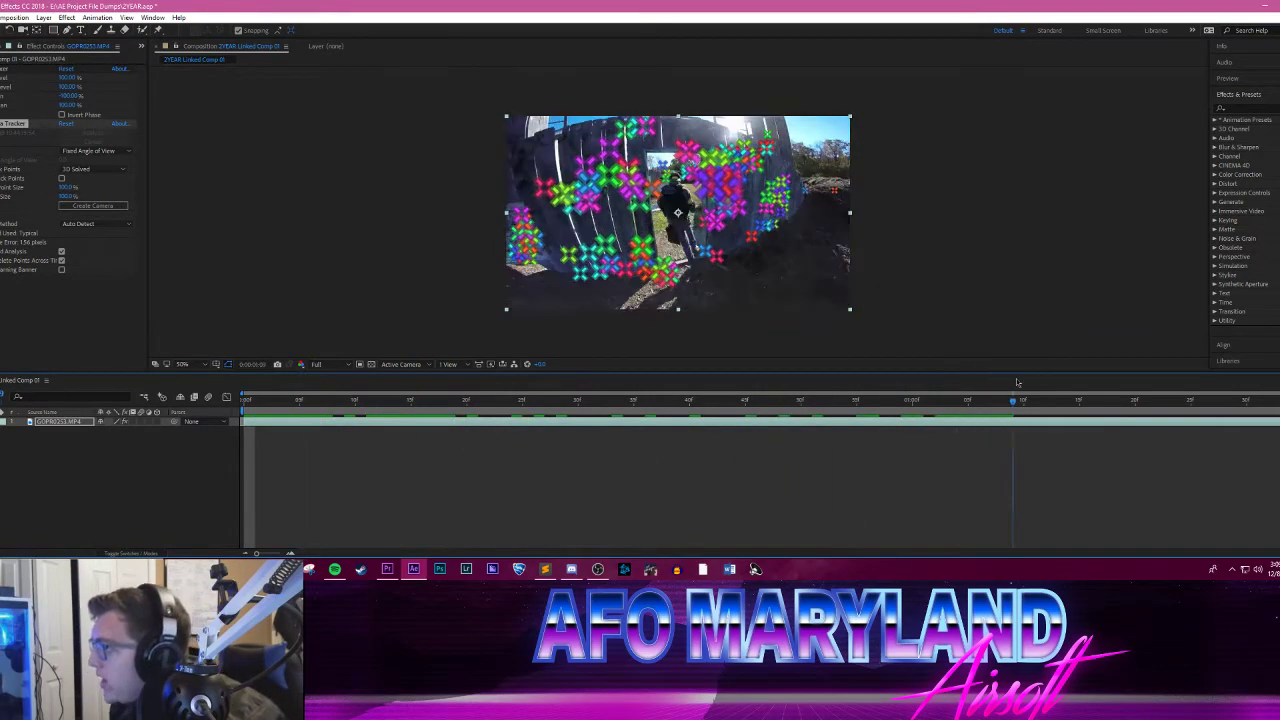
{"action": "left_click", "coordinate": [905, 400]}
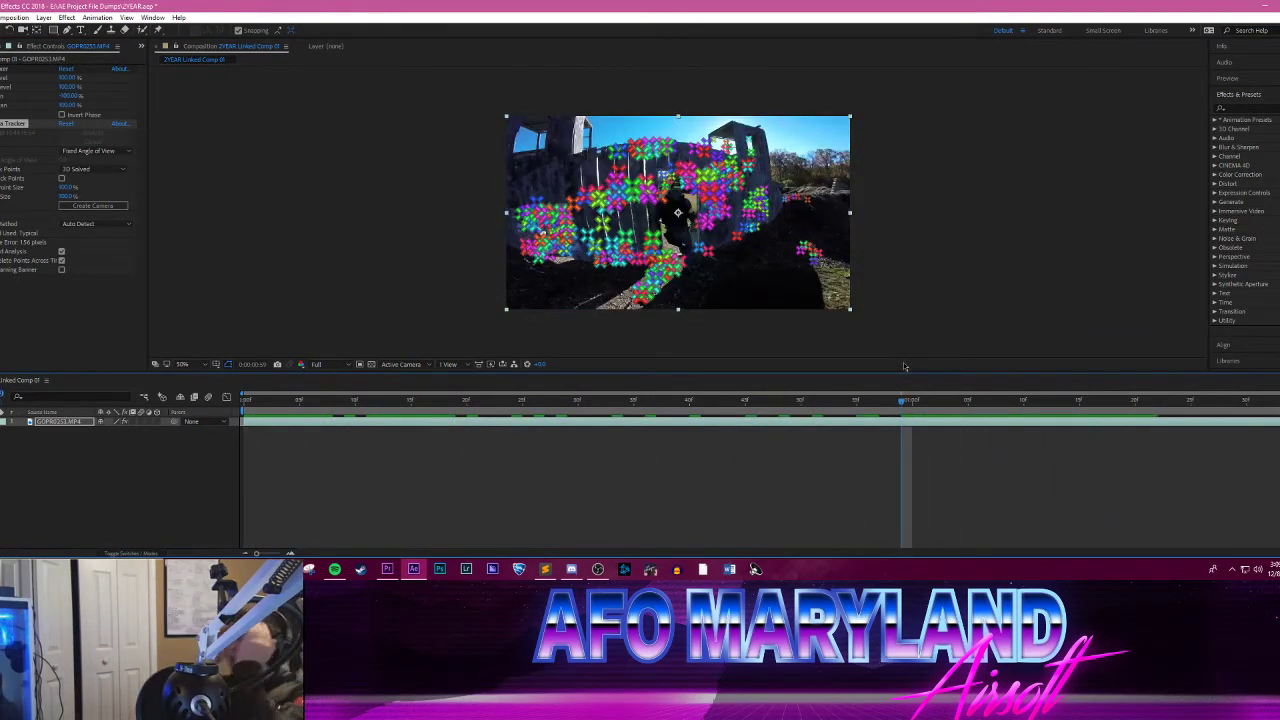
{"action": "scroll", "coordinate": [716, 290], "scroll_direction": "up", "scroll_amount": 2}
{"action": "scroll", "coordinate": [718, 284], "scroll_direction": "down", "scroll_amount": 1}
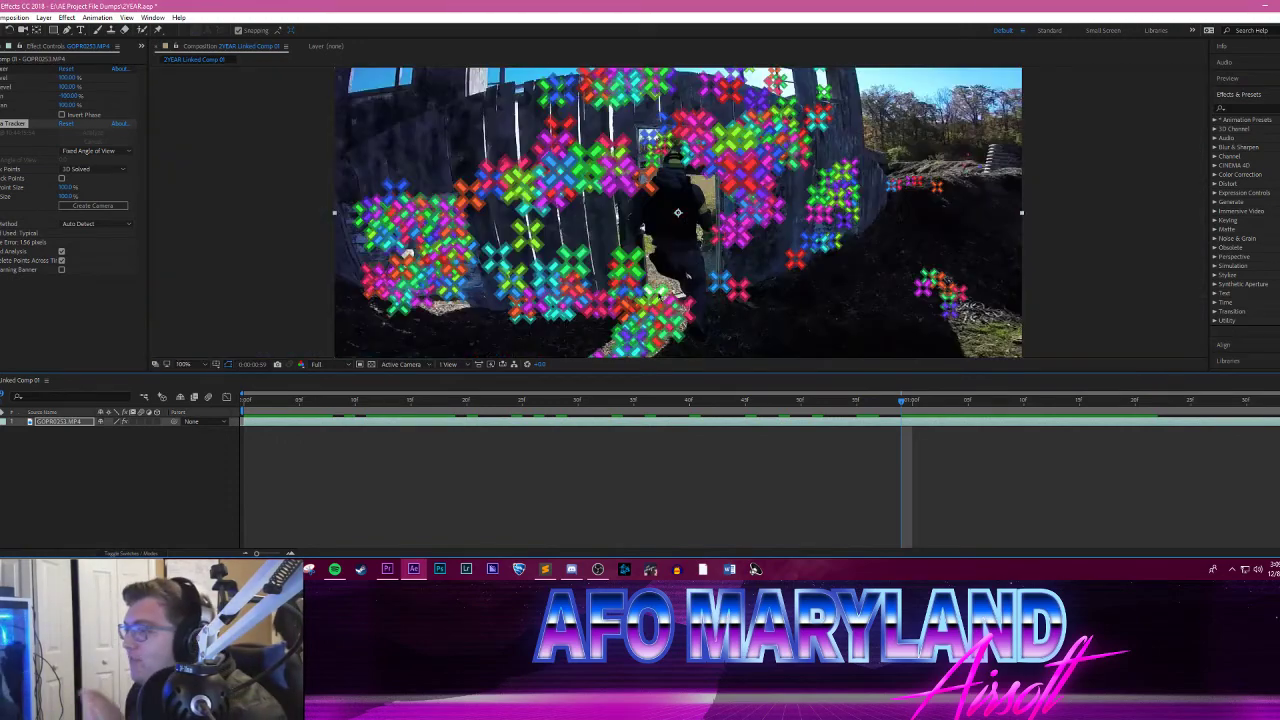
{"action": "left_click_drag", "start_coordinate": [298, 400], "coordinate": [247, 390]}
{"action": "key", "text": "space"}
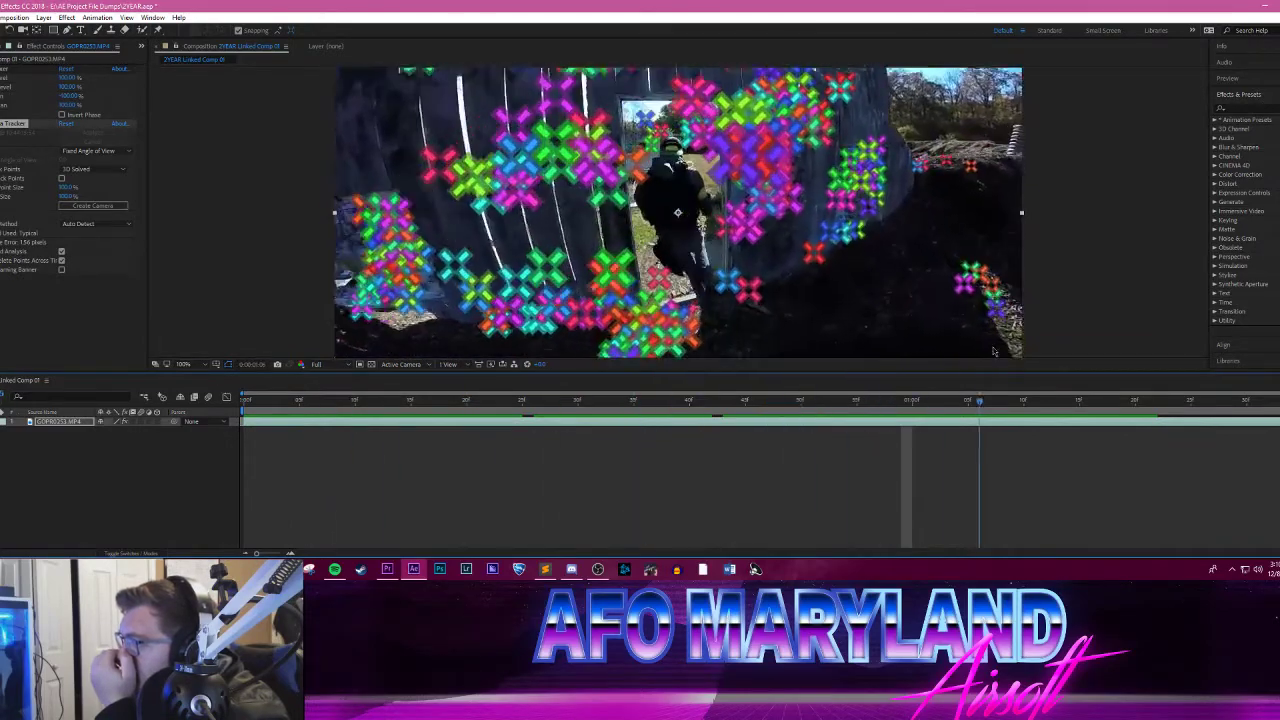
{"action": "left_click_drag", "start_coordinate": [1092, 344], "coordinate": [746, 322]}
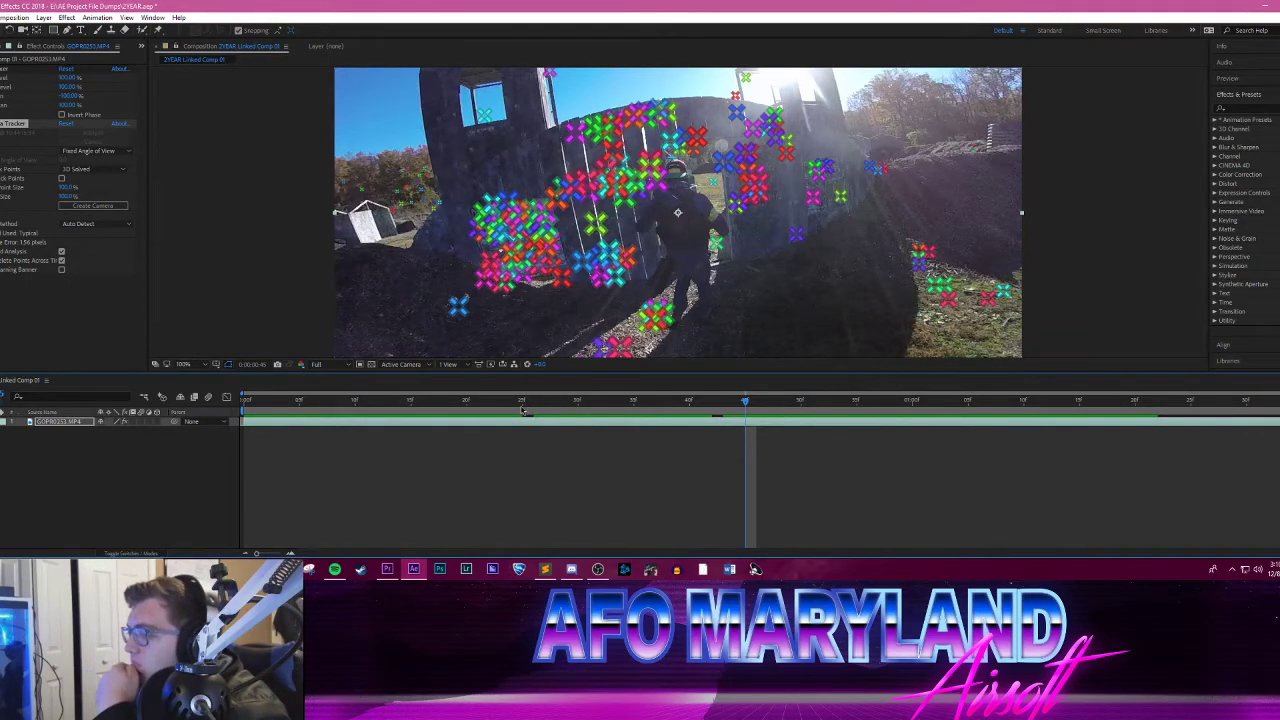
{"action": "left_click_drag", "start_coordinate": [521, 408], "coordinate": [379, 401]}
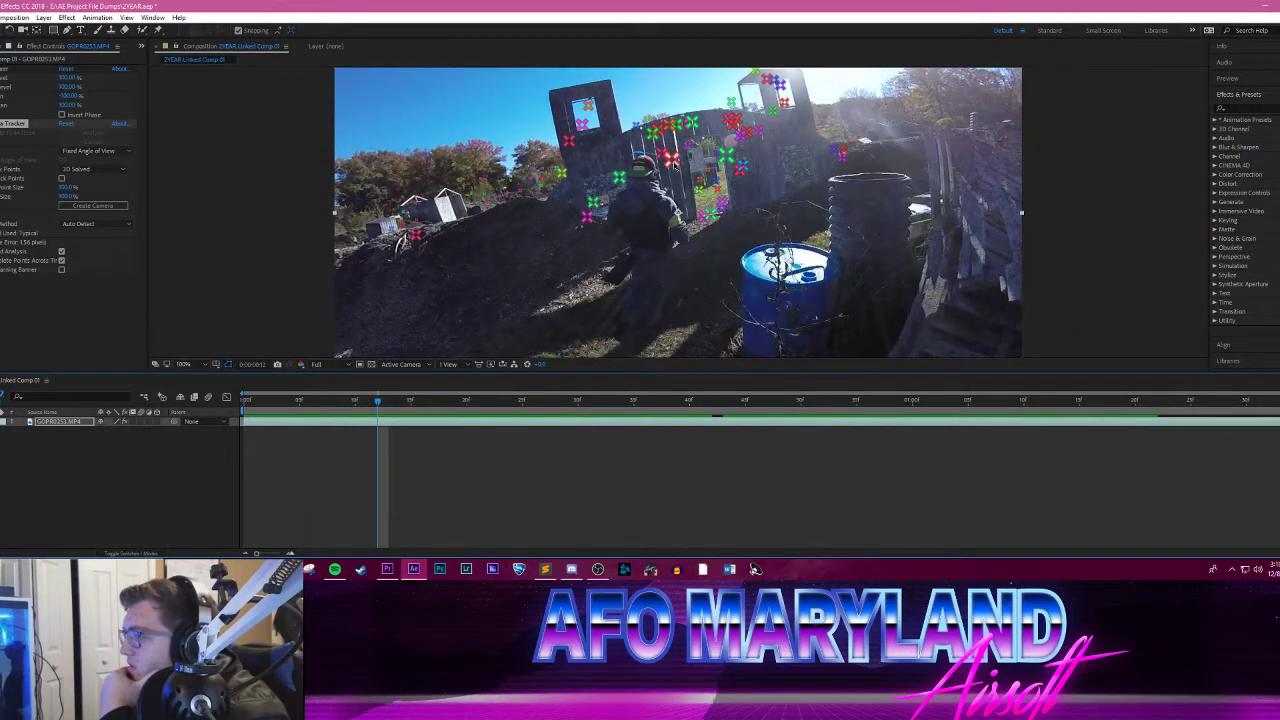
{"action": "left_click", "coordinate": [671, 159]}
{"action": "left_click", "coordinate": [727, 157]}
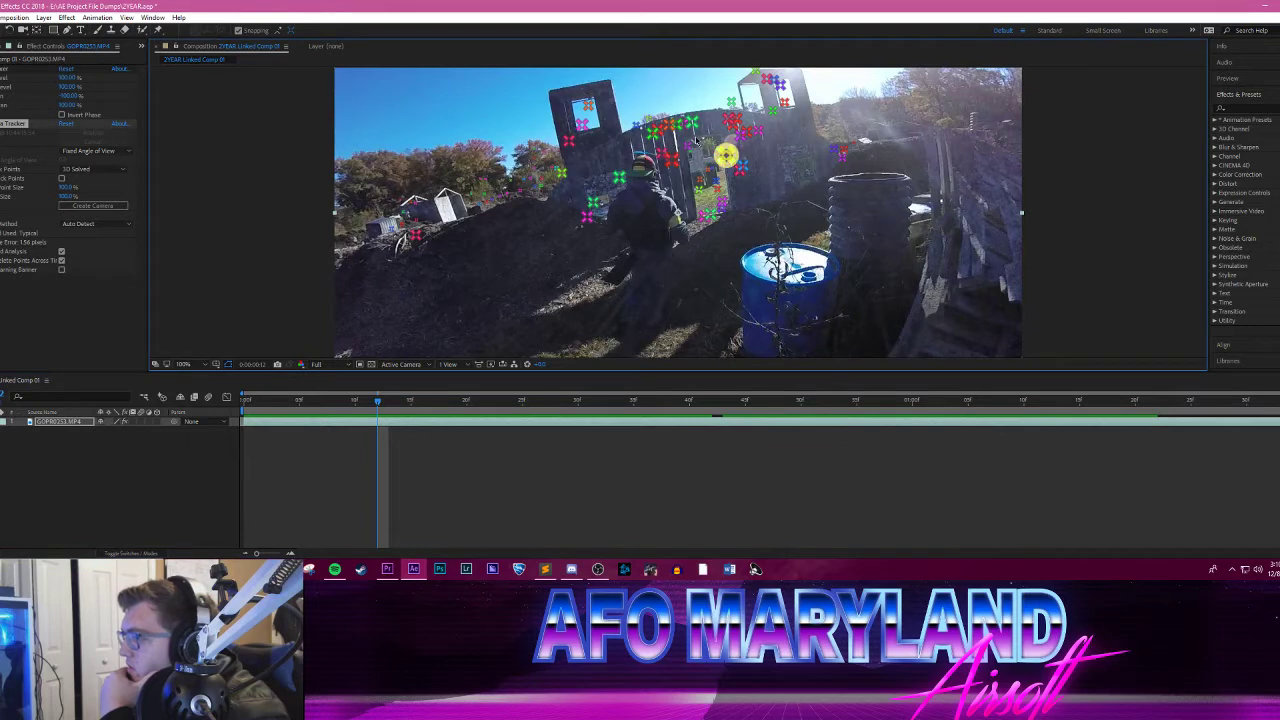
{"action": "left_click", "coordinate": [692, 123], "text": "shift"}
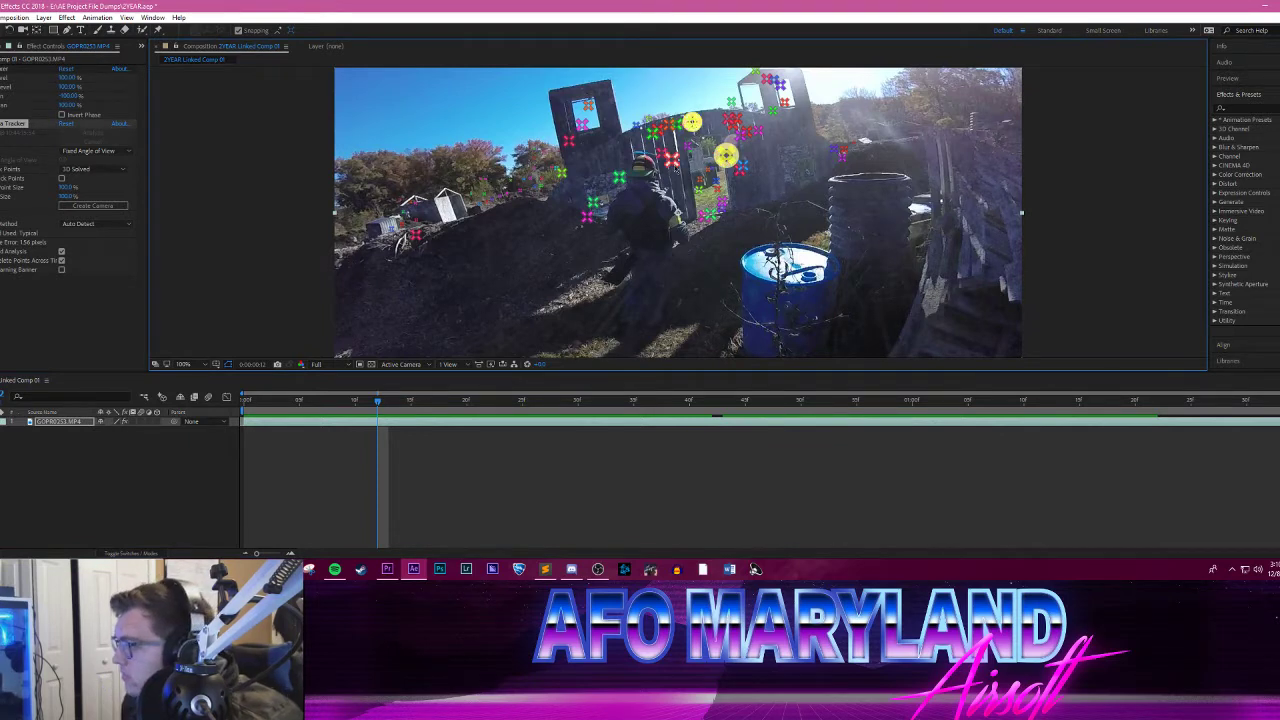
{"action": "left_click", "coordinate": [672, 159], "text": "shift"}
{"action": "left_click", "coordinate": [776, 197]}
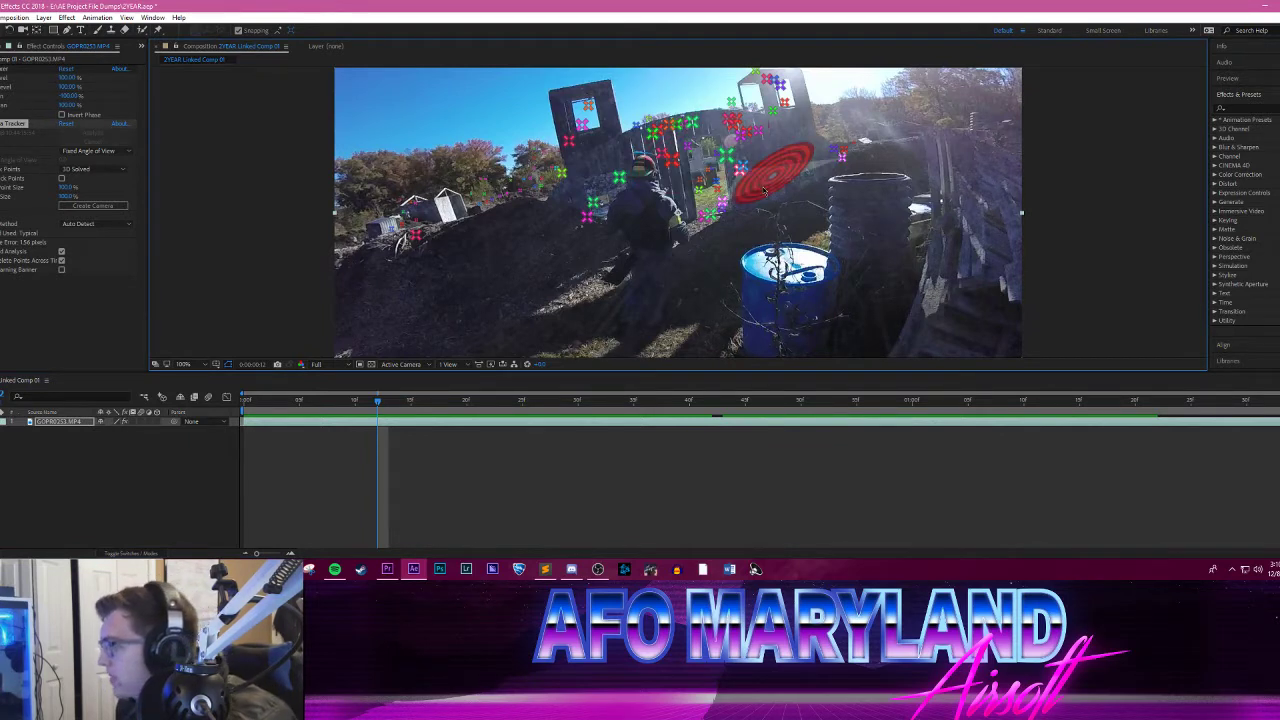
{"action": "left_click", "coordinate": [730, 118]}
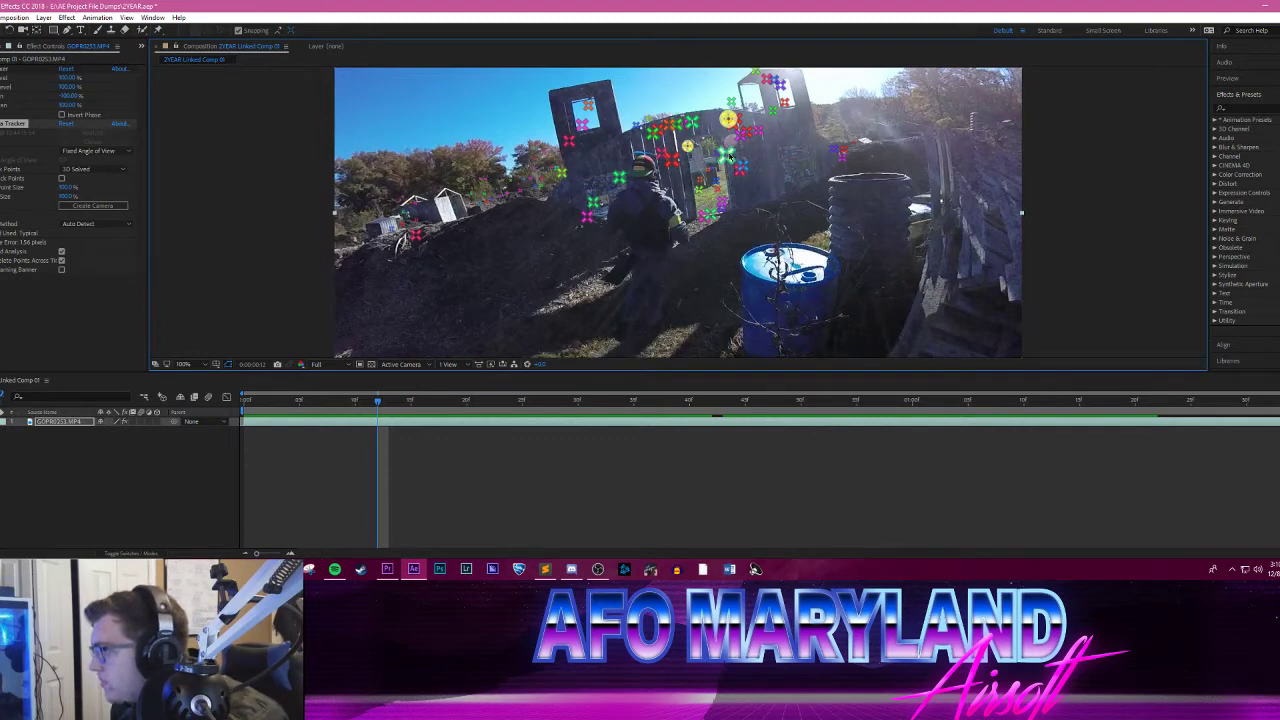
{"action": "left_click", "coordinate": [727, 153], "text": "shift"}
{"action": "left_click", "coordinate": [795, 162]}
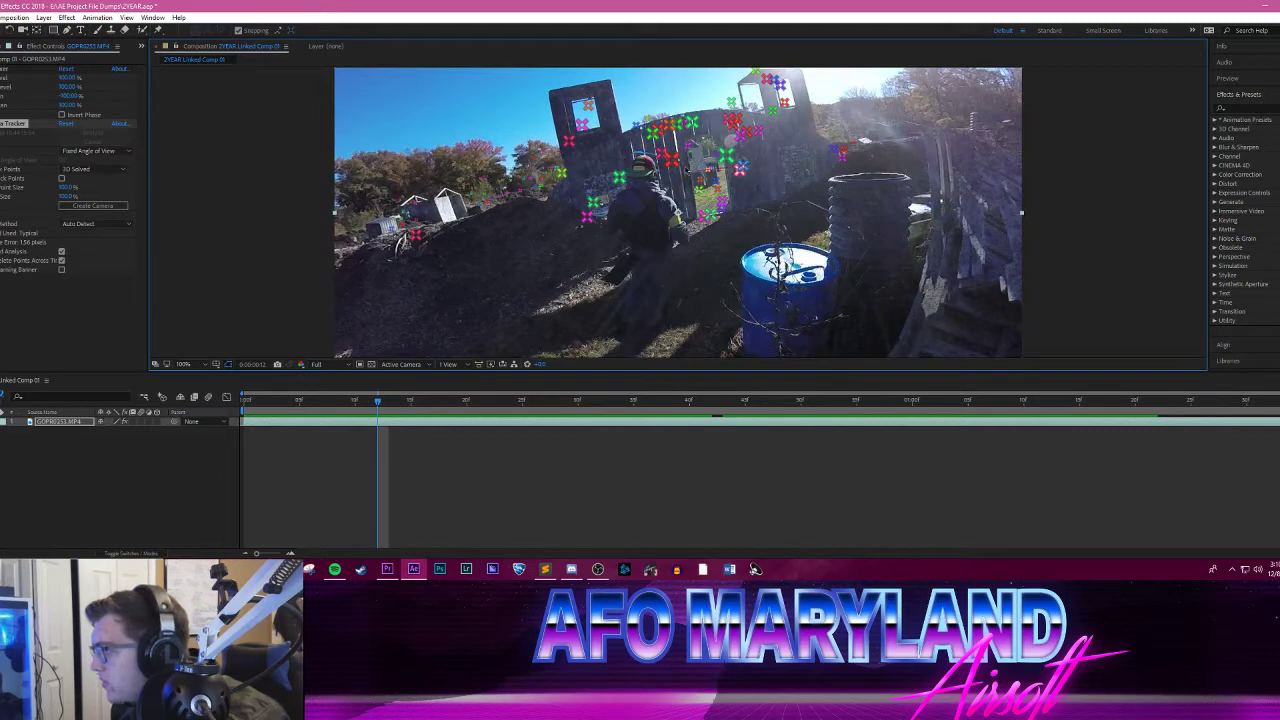
{"action": "left_click", "coordinate": [694, 122], "text": "shift"}
{"action": "left_click", "coordinate": [728, 156], "text": "shift"}
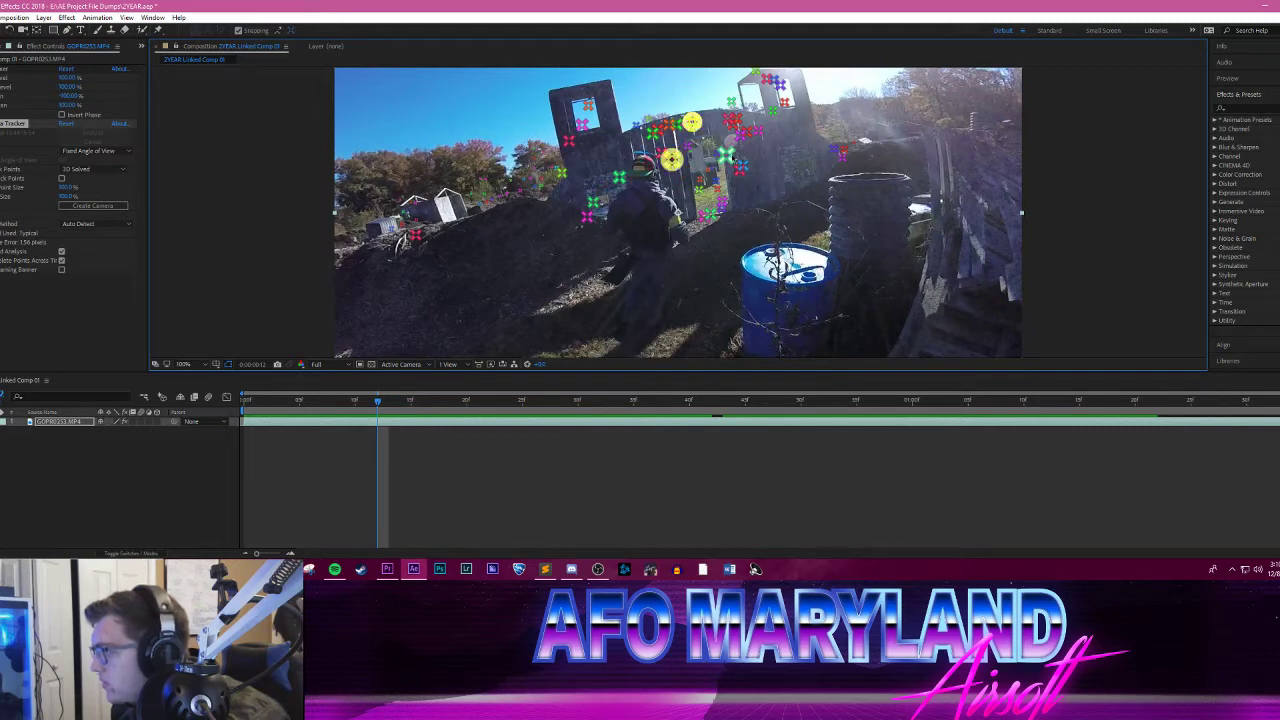
{"action": "left_click", "coordinate": [787, 181]}
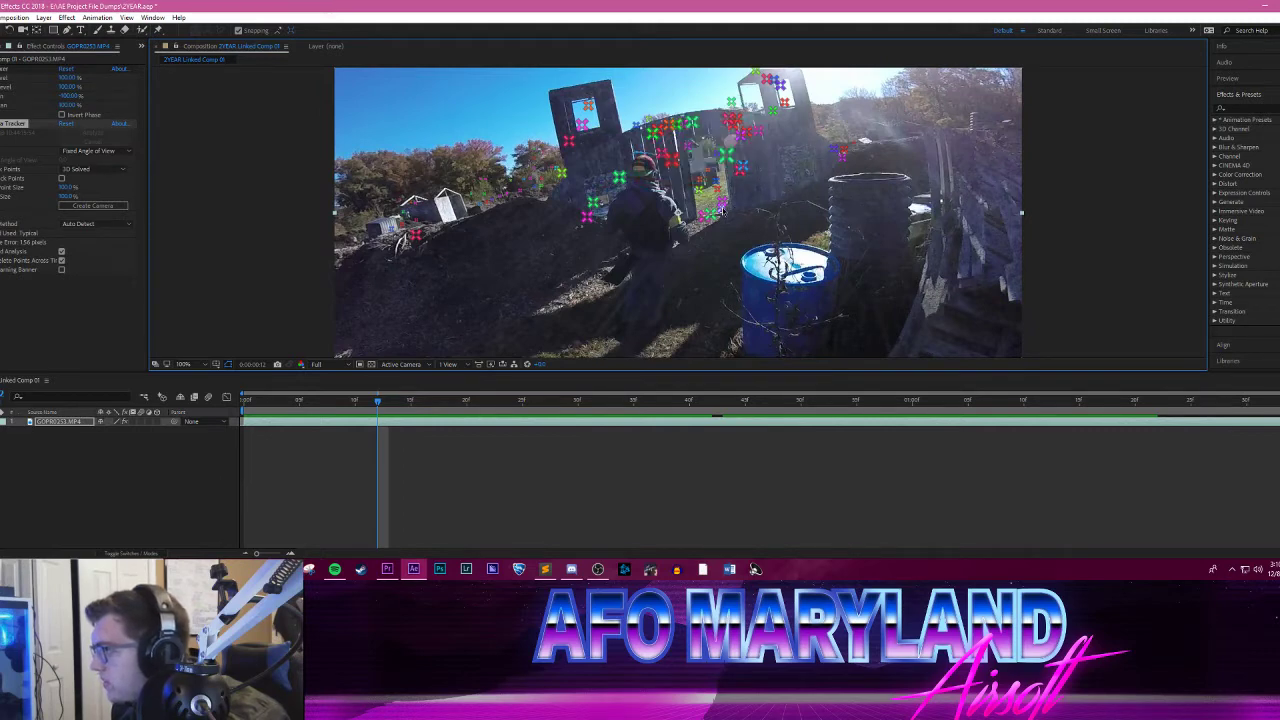
{"action": "left_click_drag", "start_coordinate": [379, 401], "coordinate": [240, 402]}
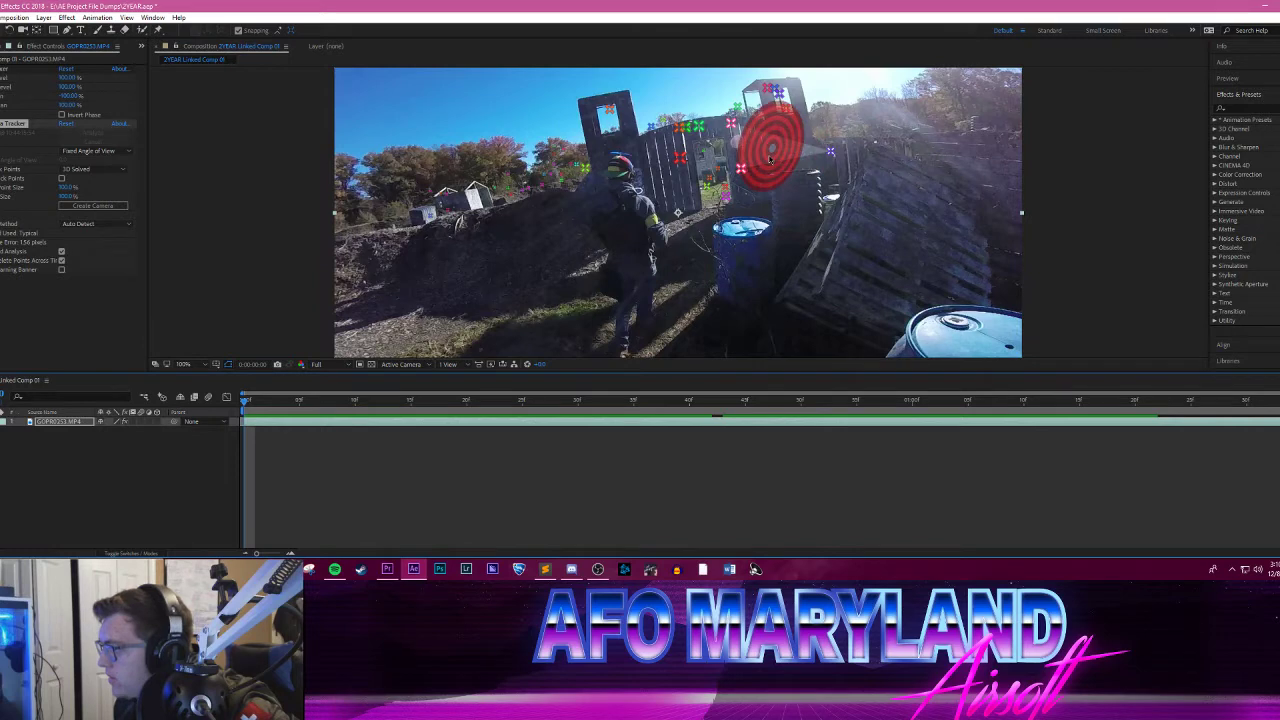
{"action": "left_click", "coordinate": [770, 158]}
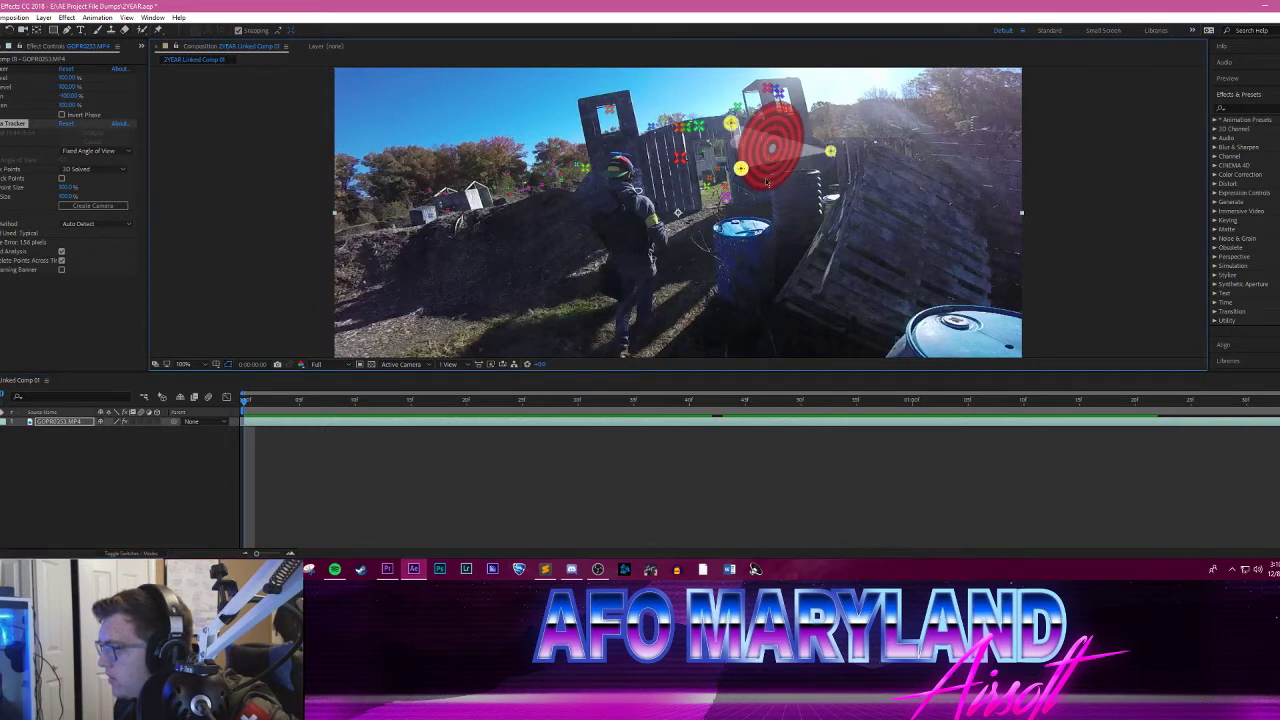
Step: At 0:00:00:44, create a null and camera from three track points on the gate wall, then return to the first frame
{"action": "left_click_drag", "start_coordinate": [252, 408], "coordinate": [970, 402]}
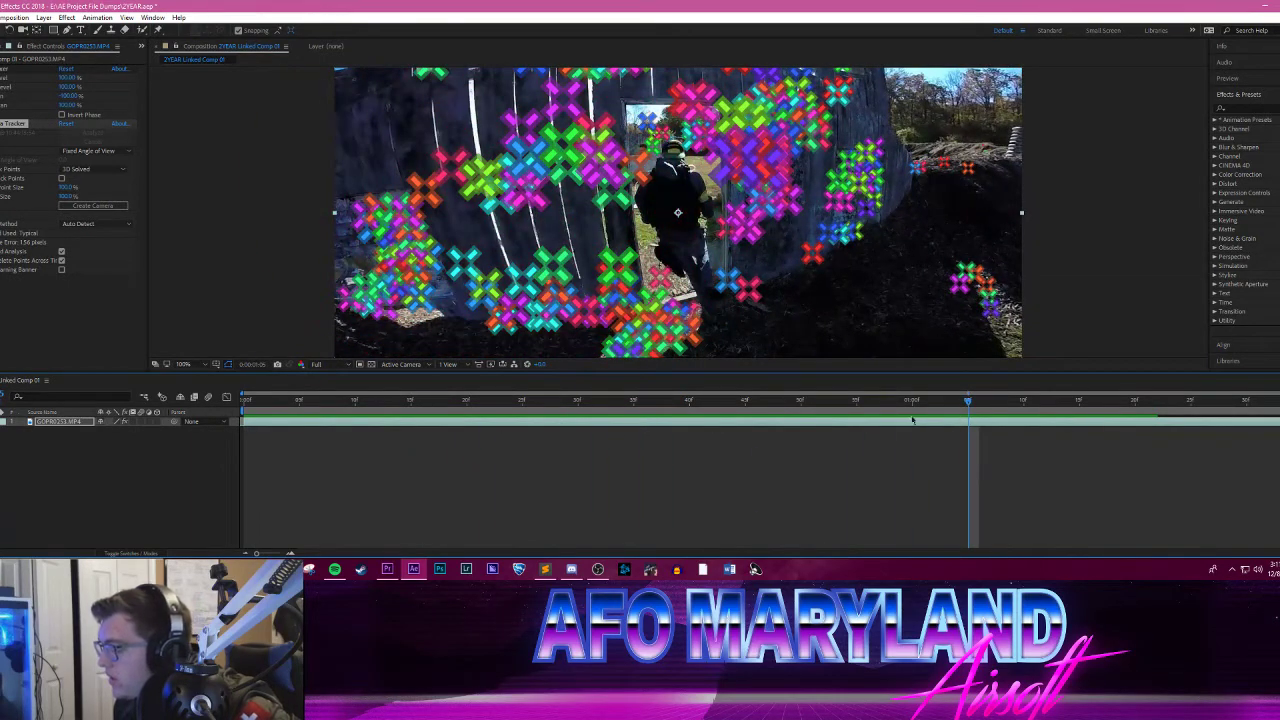
{"action": "left_click_drag", "start_coordinate": [952, 402], "coordinate": [735, 401]}
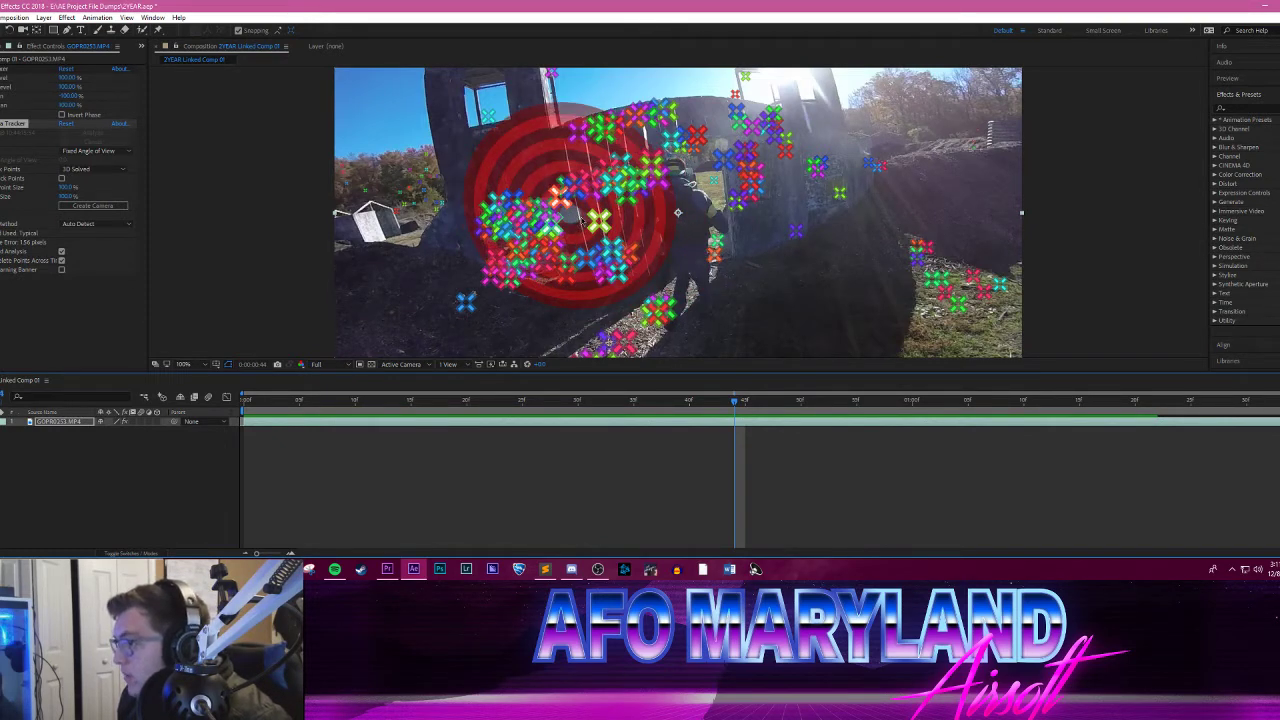
{"action": "left_click", "coordinate": [584, 218]}
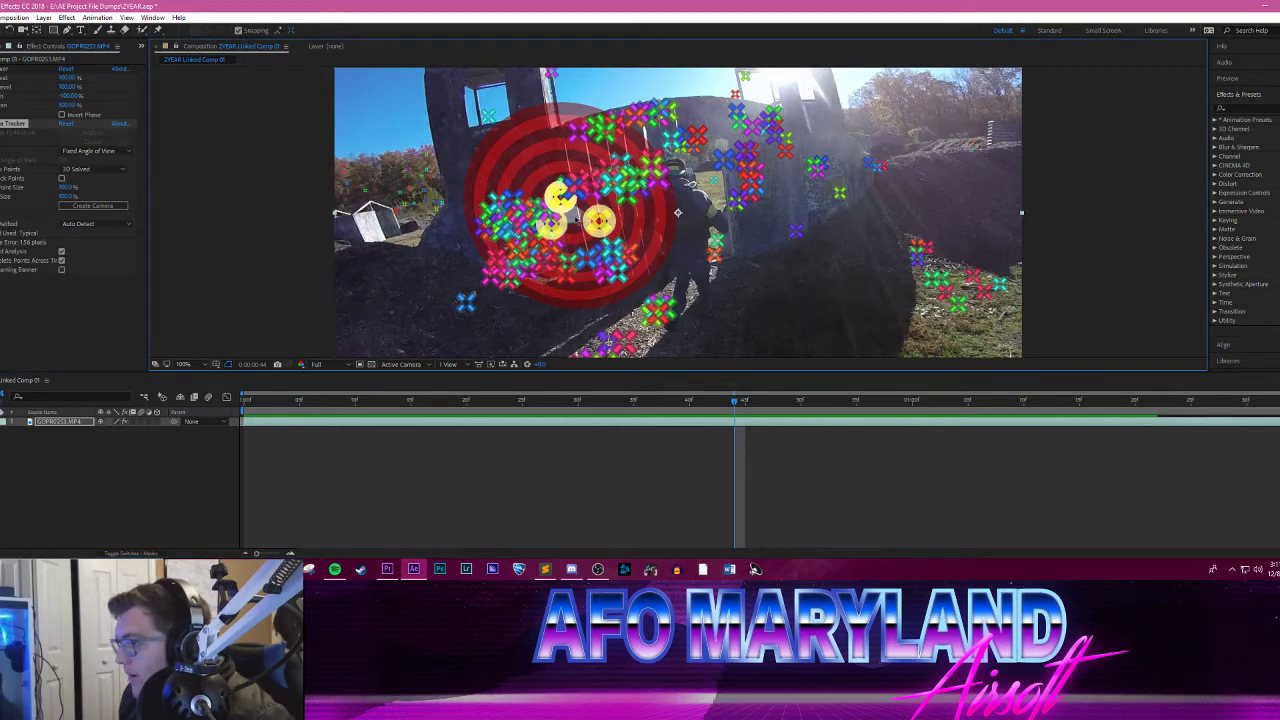
{"action": "right_click", "coordinate": [573, 216]}
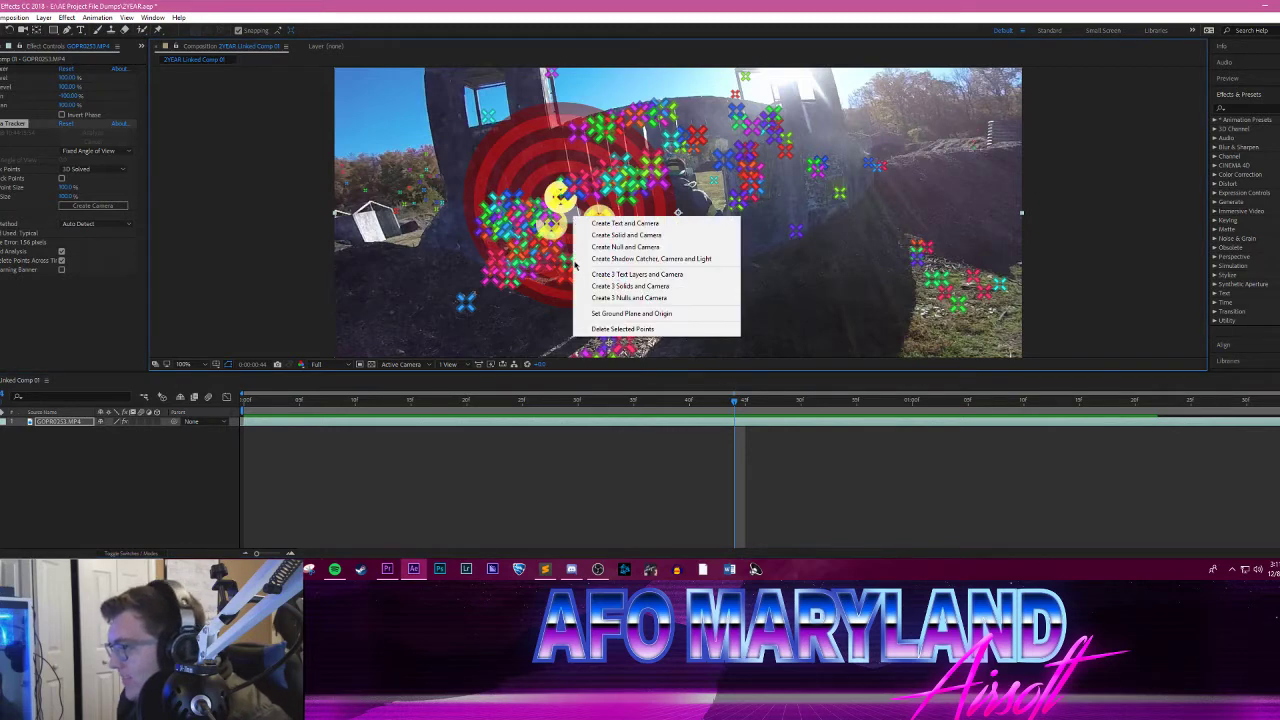
{"action": "left_click", "coordinate": [624, 248]}
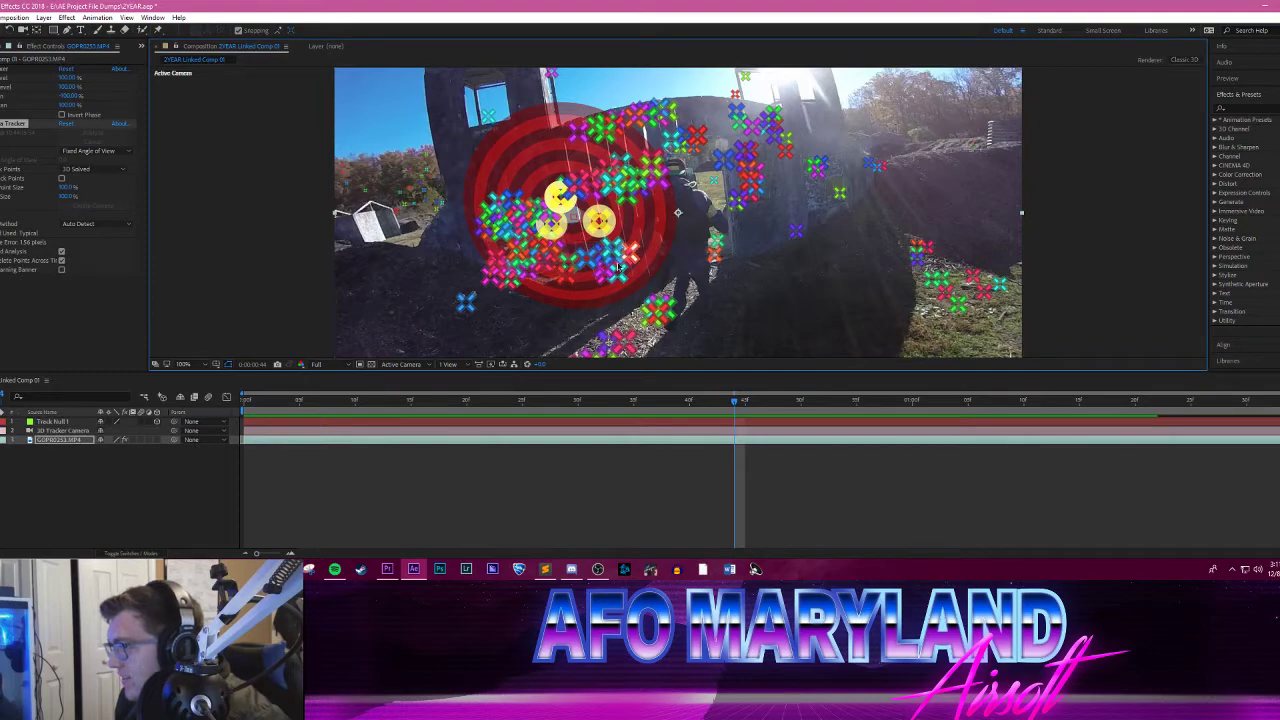
{"action": "left_click_drag", "start_coordinate": [267, 404], "coordinate": [236, 410]}
{"action": "left_click", "coordinate": [89, 500]}
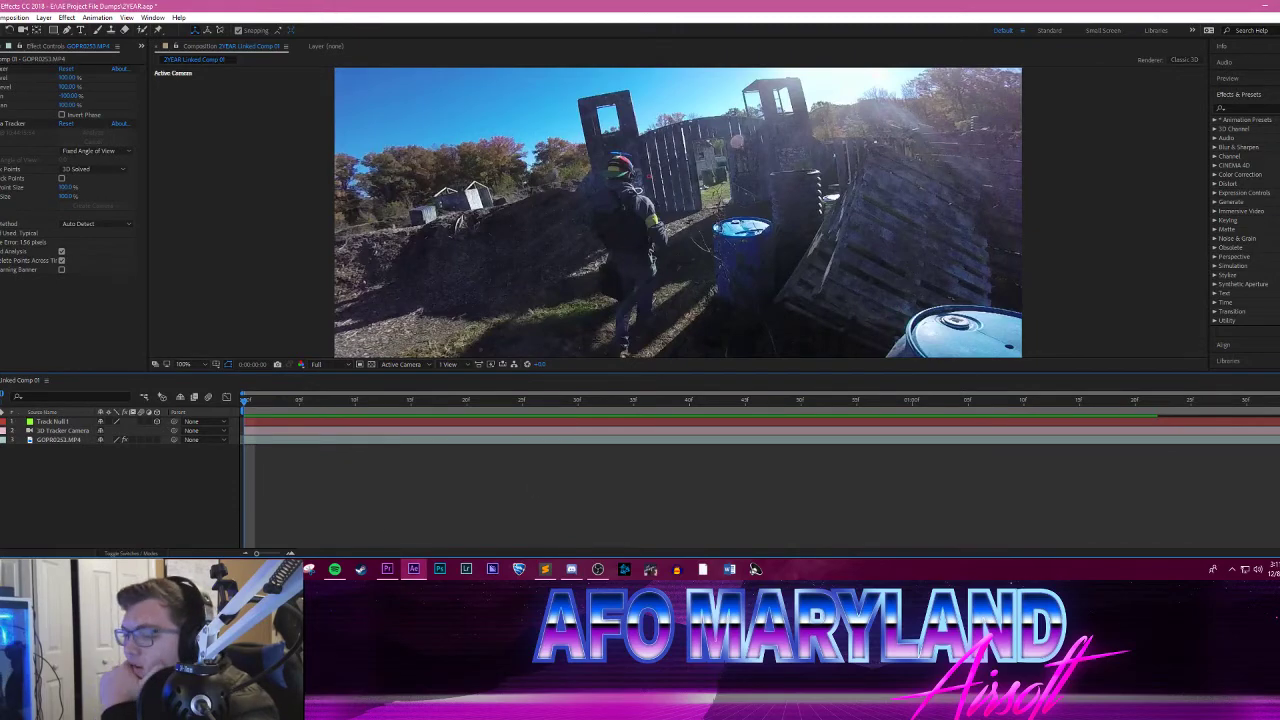
Step: Import GOPR0316.MP4 from the AFO 1-7 footage folder into the After Effects project, and put the folder window away
{"action": "mouse_move", "coordinate": [230, 569]}
{"action": "mouse_move", "coordinate": [203, 530]}
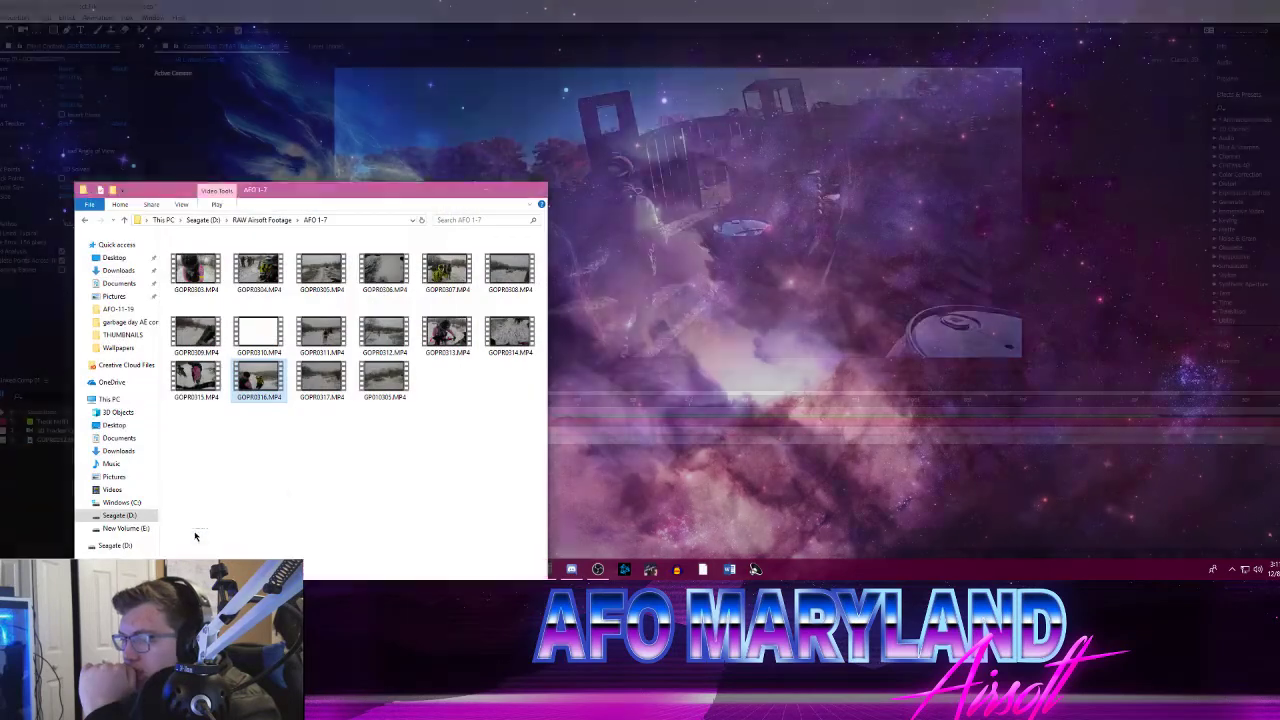
{"action": "left_click", "coordinate": [201, 532]}
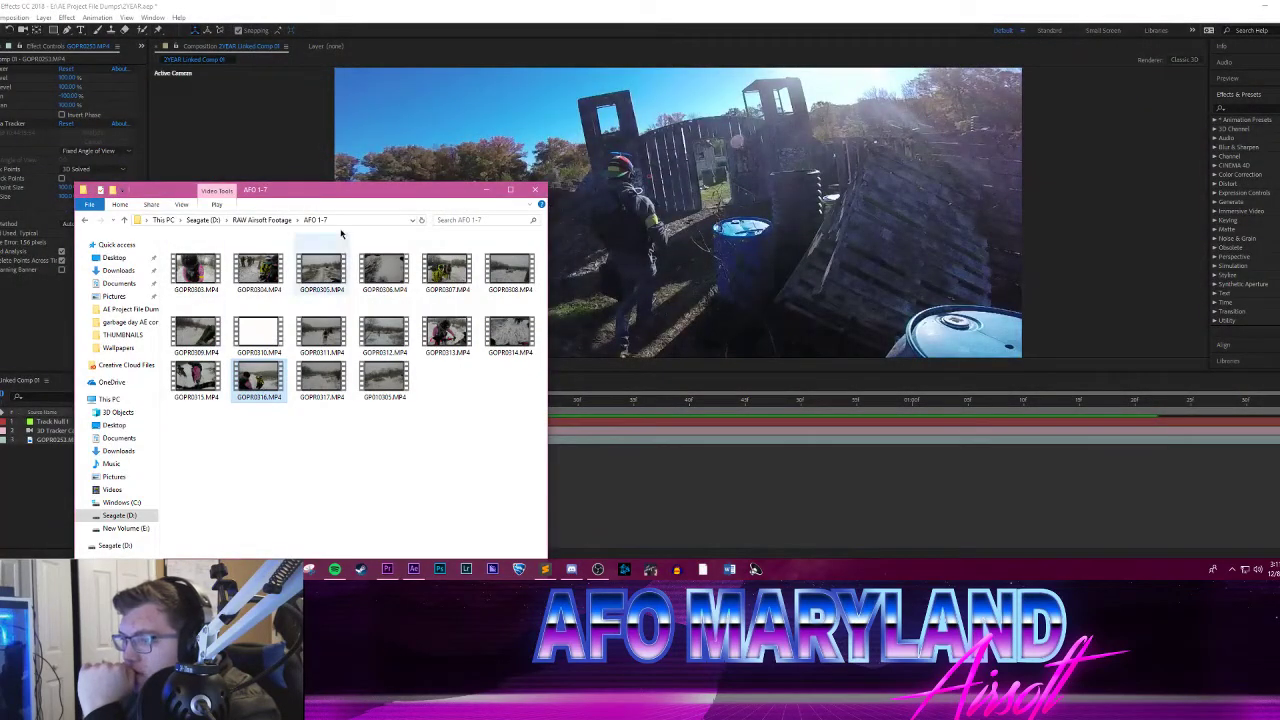
{"action": "left_click", "coordinate": [2, 46]}
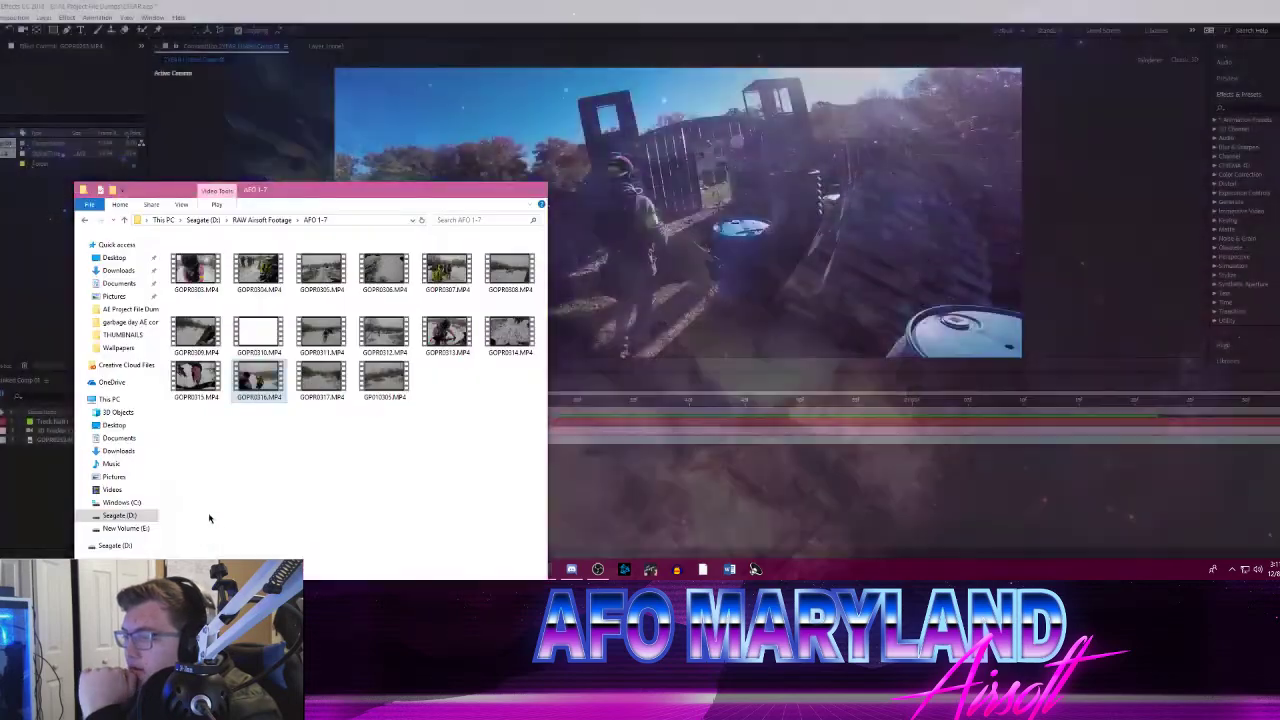
{"action": "left_click", "coordinate": [205, 522]}
{"action": "left_click_drag", "start_coordinate": [254, 393], "coordinate": [15, 246]}
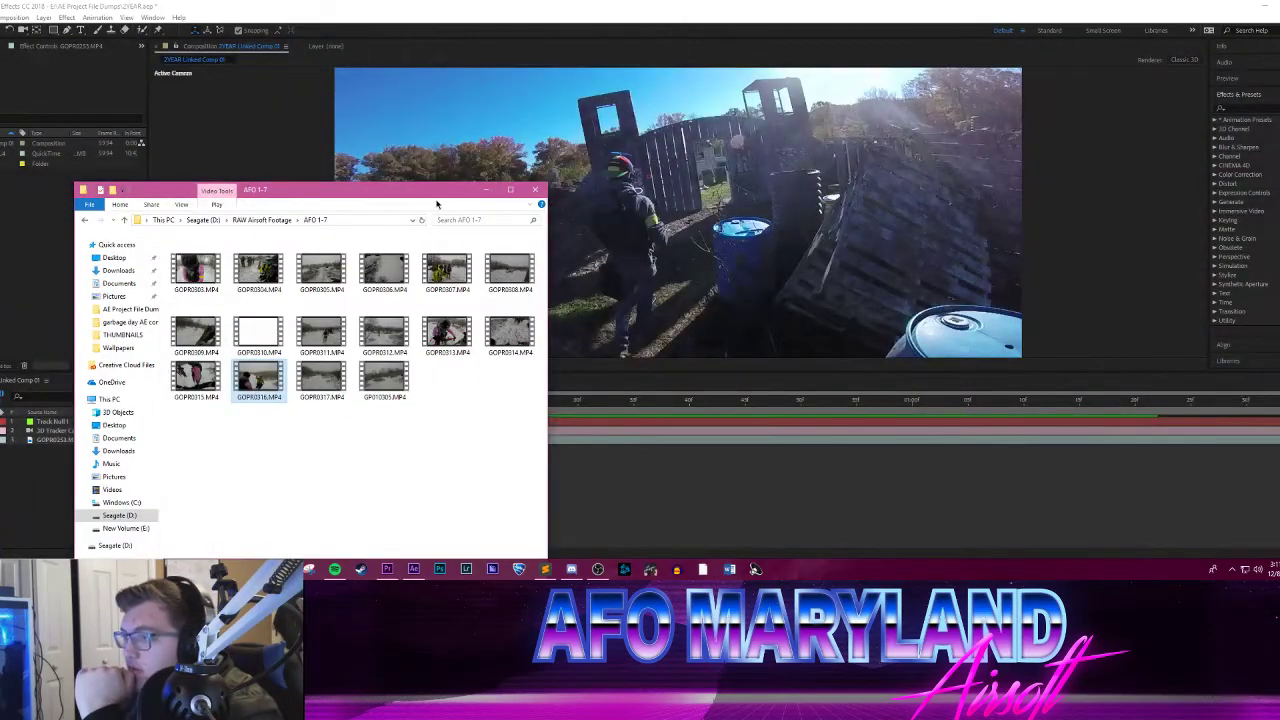
{"action": "left_click", "coordinate": [486, 190]}
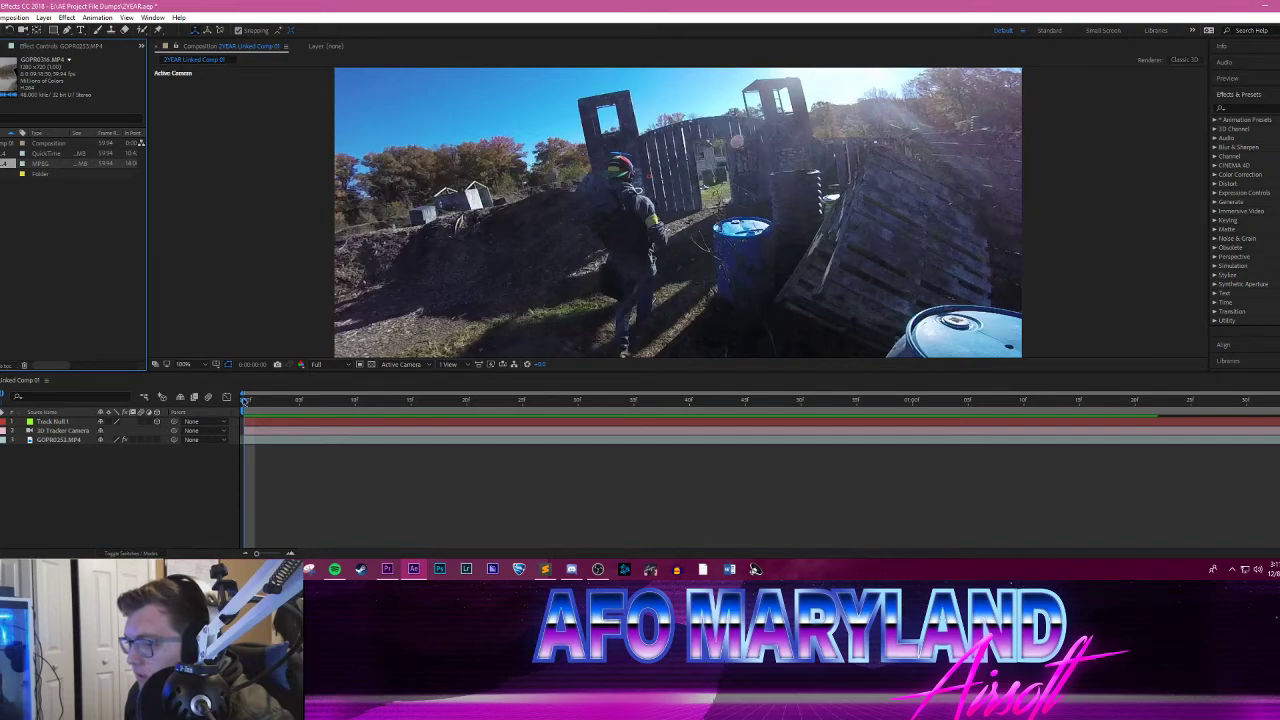
Step: Shift the GOPR0253.MP4 footage slightly left and down in the frame, and preview the composition
{"action": "left_click_drag", "start_coordinate": [244, 399], "coordinate": [240, 338]}
{"action": "left_click_drag", "start_coordinate": [367, 355], "coordinate": [336, 407]}
{"action": "left_click_drag", "start_coordinate": [250, 410], "coordinate": [612, 366]}
{"action": "key", "text": "space"}
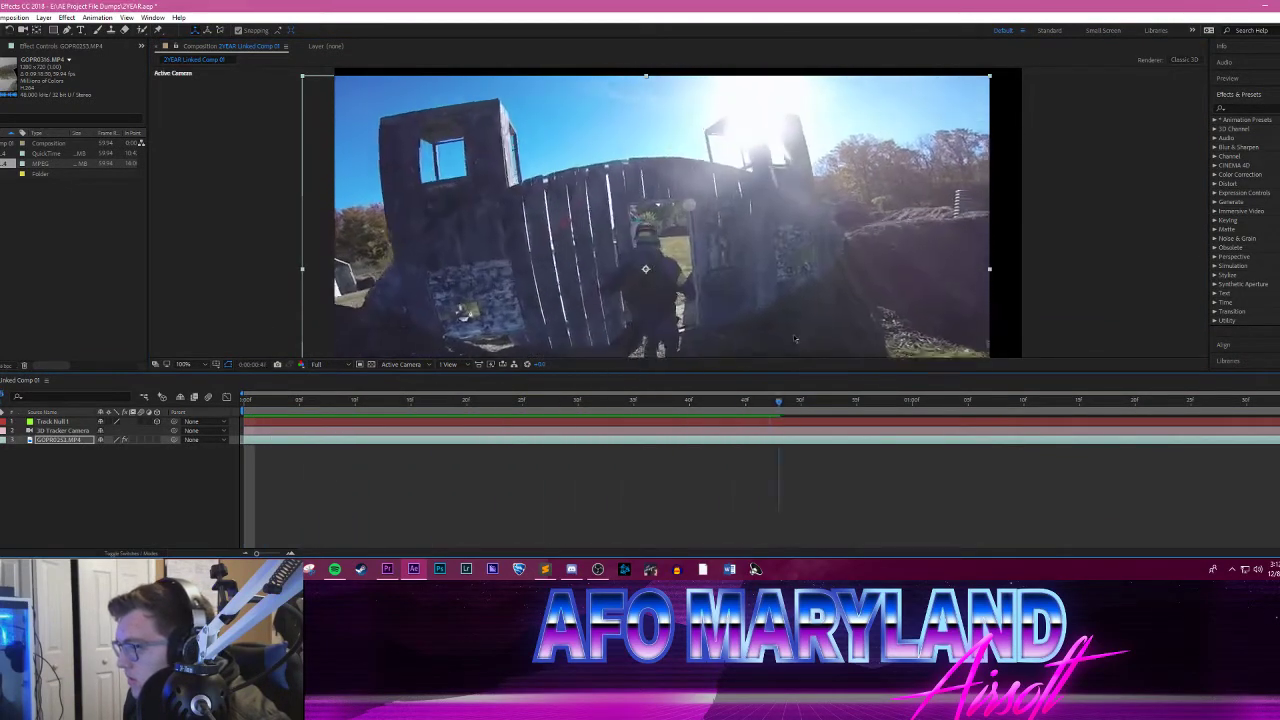
{"action": "left_click", "coordinate": [112, 478]}
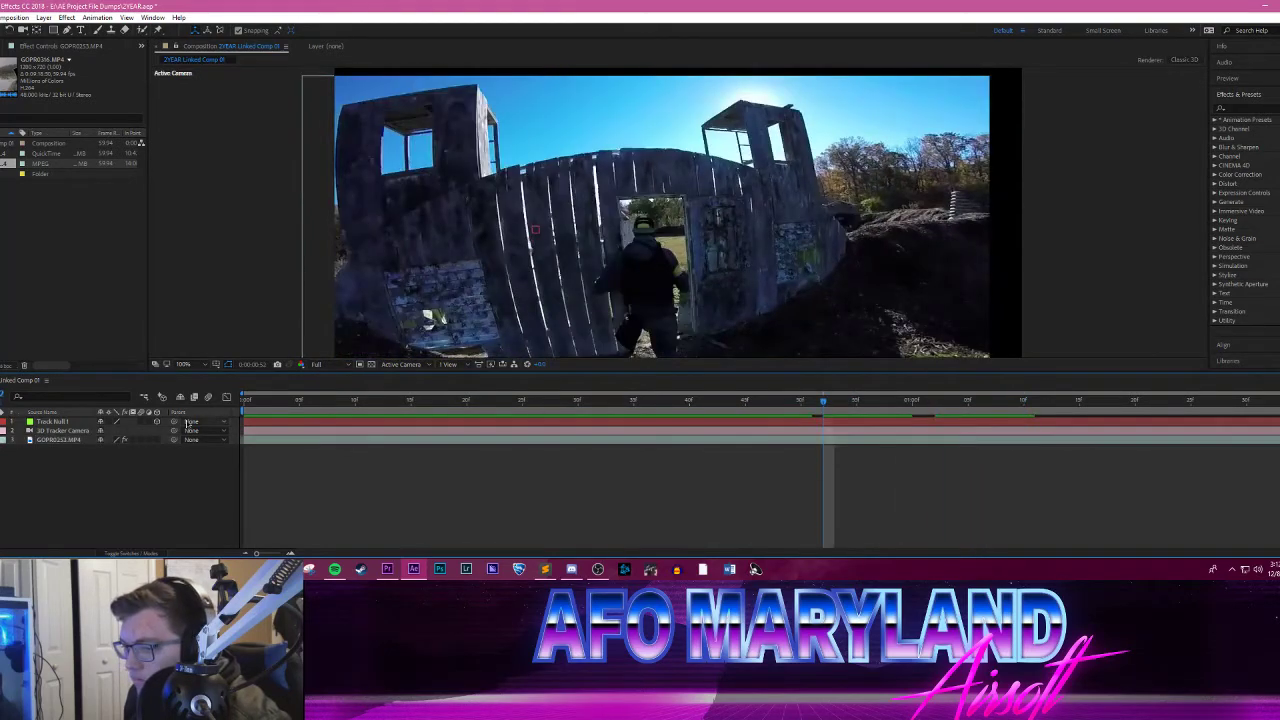
Step: Undo the position shift of the GOPR0253.MP4 footage and preview the gate run
{"action": "left_click", "coordinate": [72, 422]}
{"action": "key", "text": "space"}
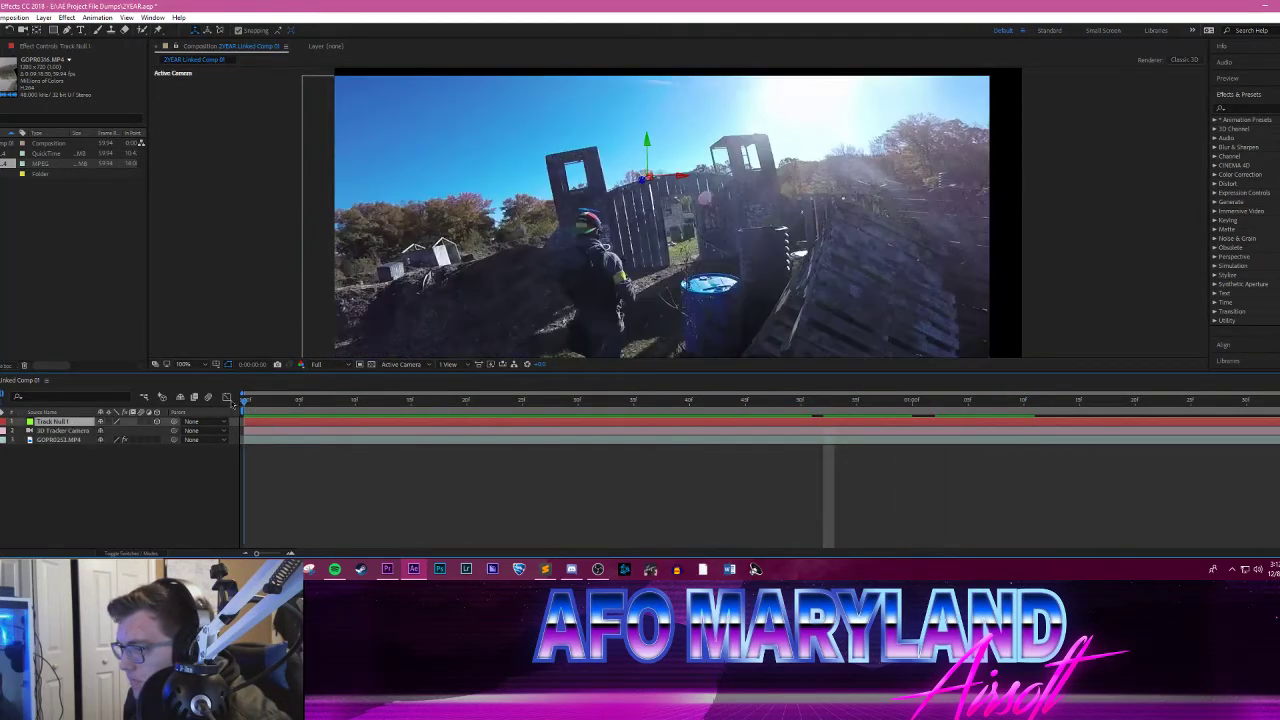
{"action": "left_click", "coordinate": [245, 401]}
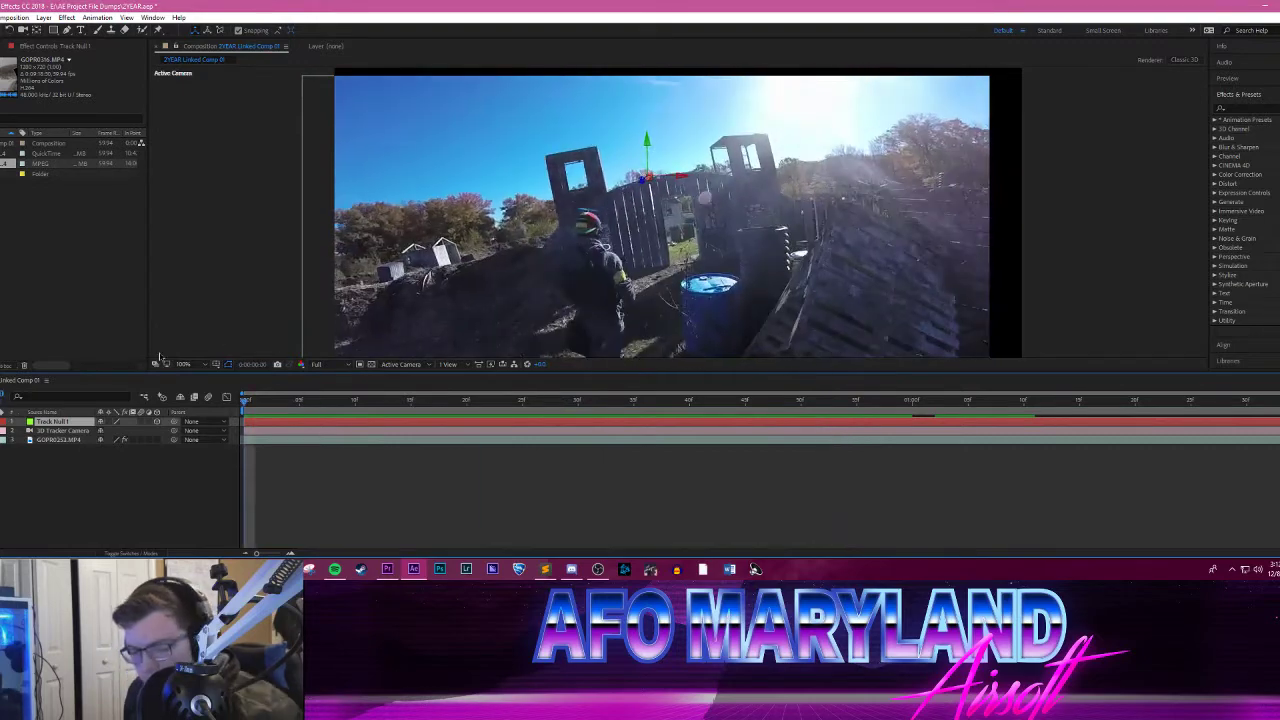
{"action": "key", "text": "ctrl+z"}
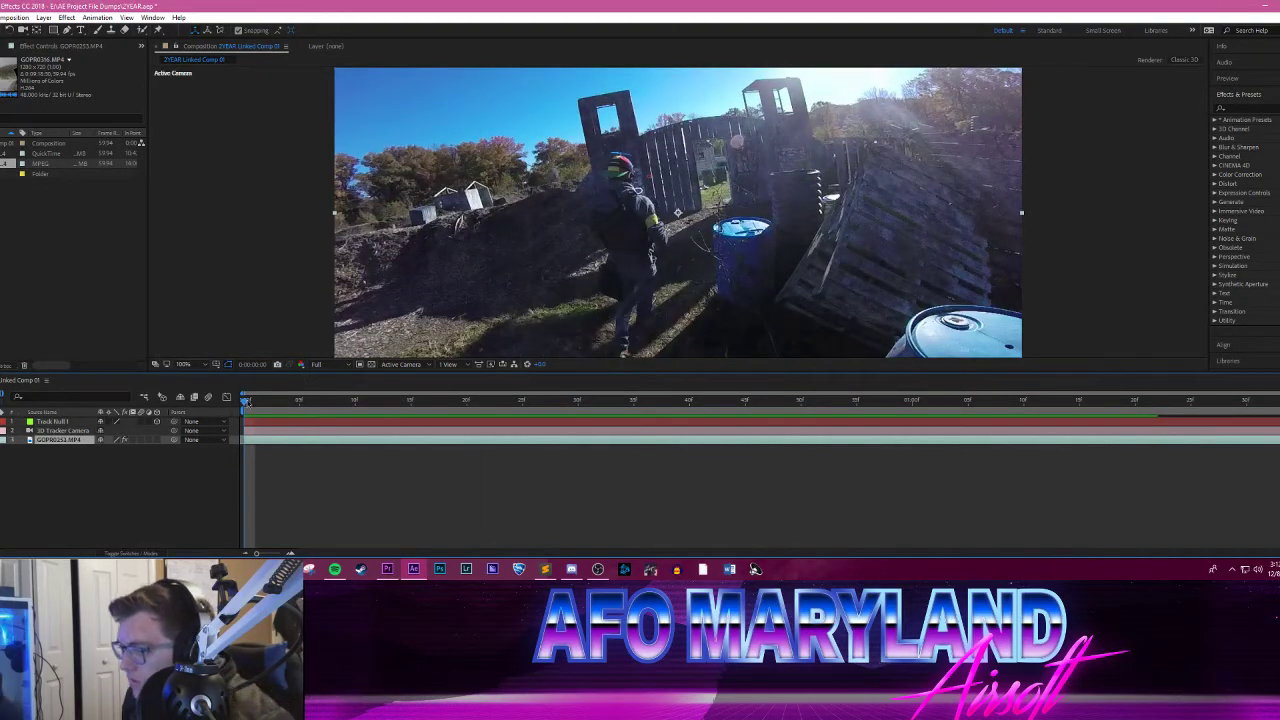
{"action": "key", "text": "space"}
{"action": "key", "text": "space"}
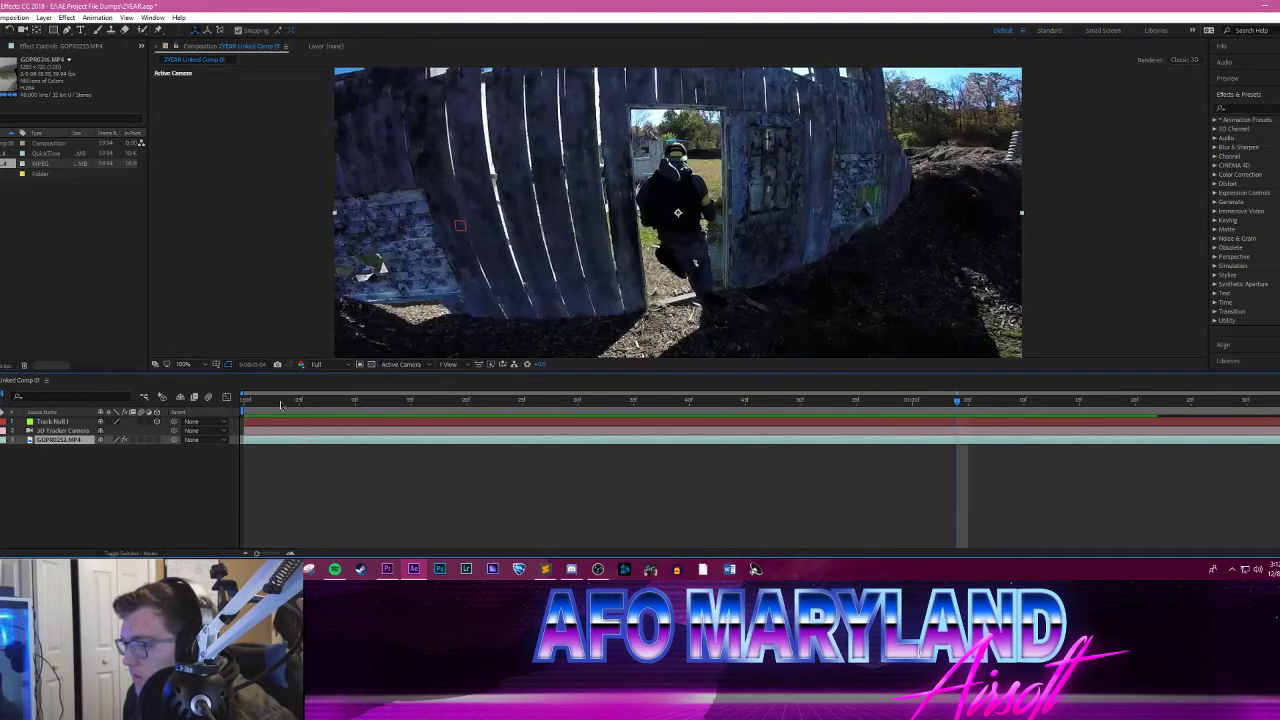
{"action": "key", "text": "space"}
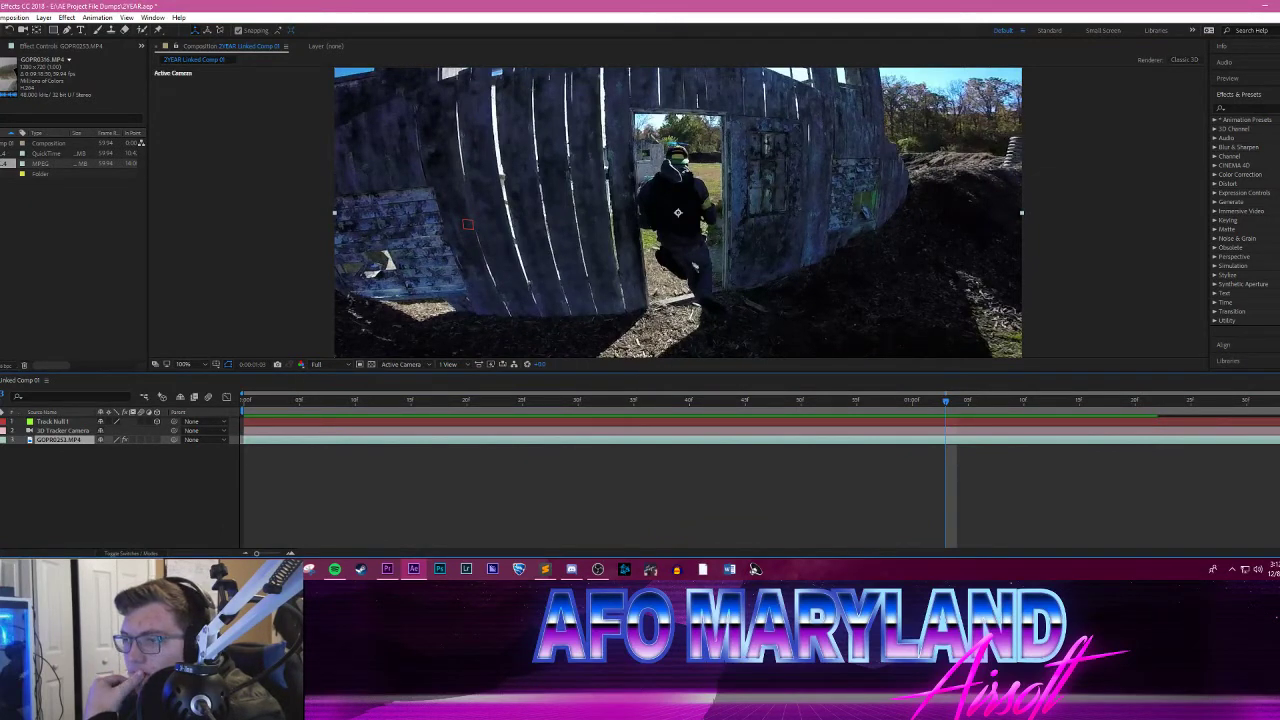
Step: Open the GOPR0316.MP4 footage and set its in and out points around the short run through the snow, ending beside the green crate
{"action": "double_click", "coordinate": [6, 163]}
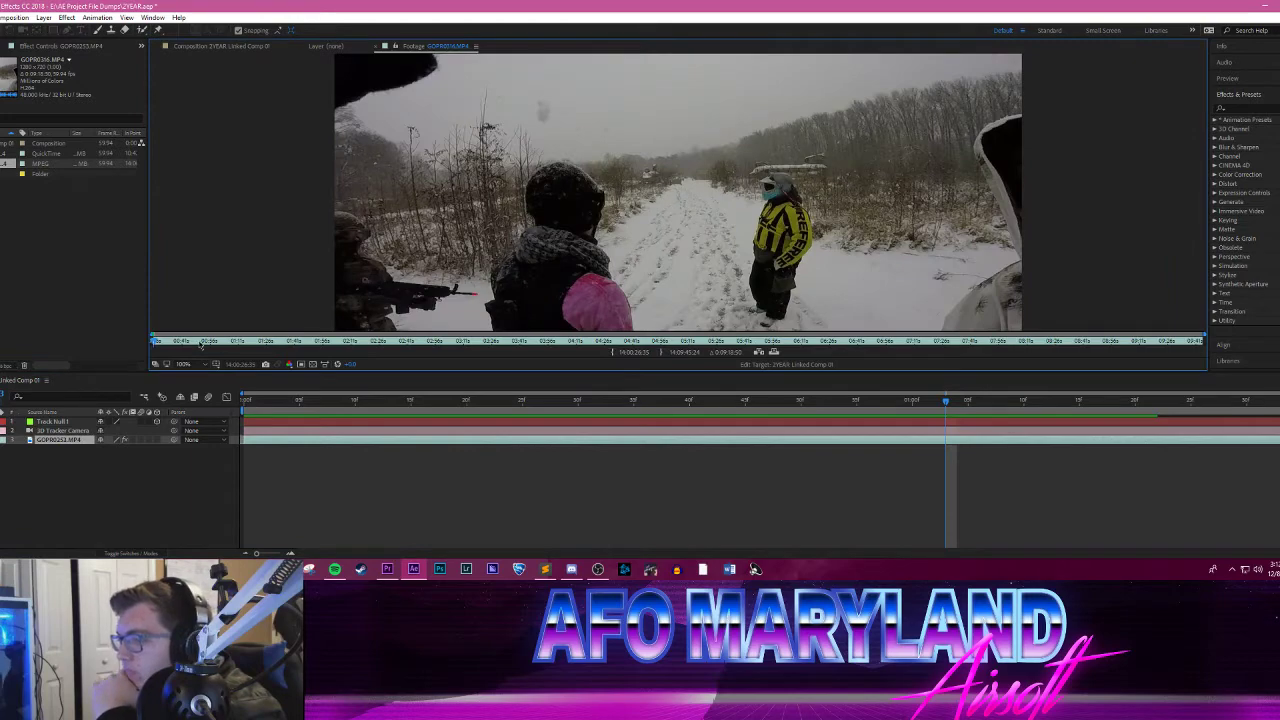
{"action": "left_click_drag", "start_coordinate": [197, 343], "coordinate": [302, 344]}
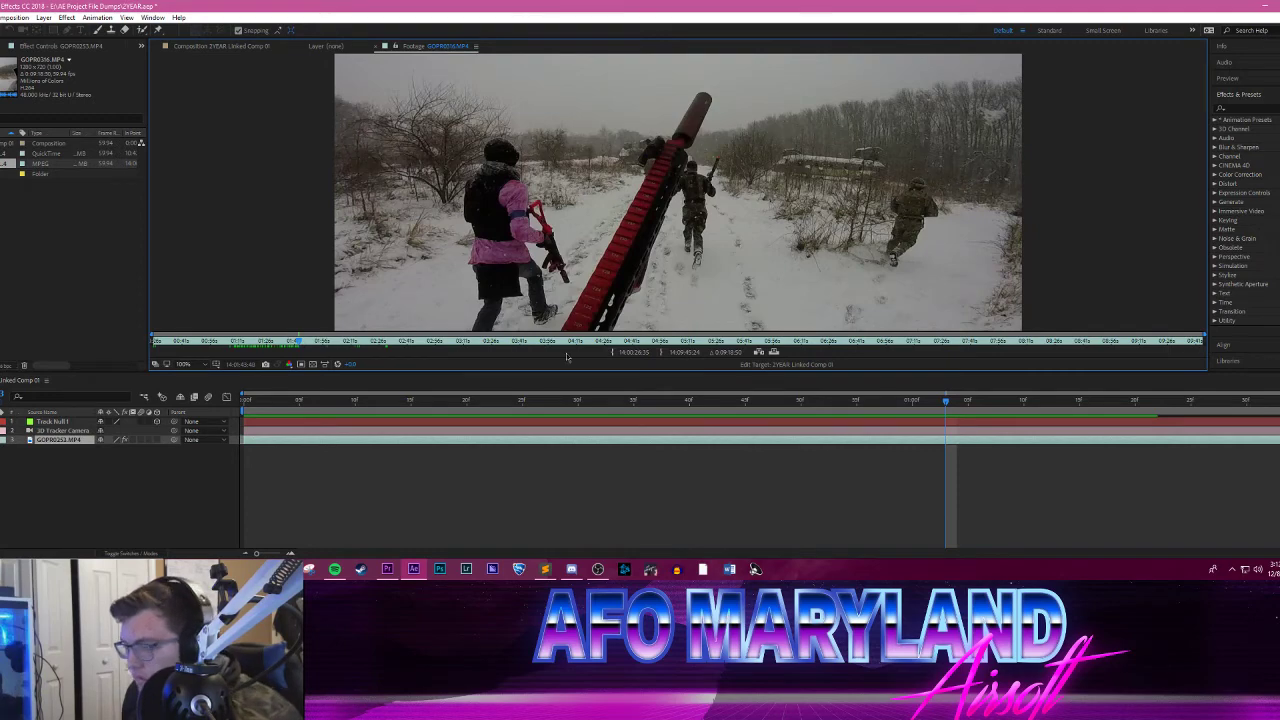
{"action": "left_click", "coordinate": [611, 353]}
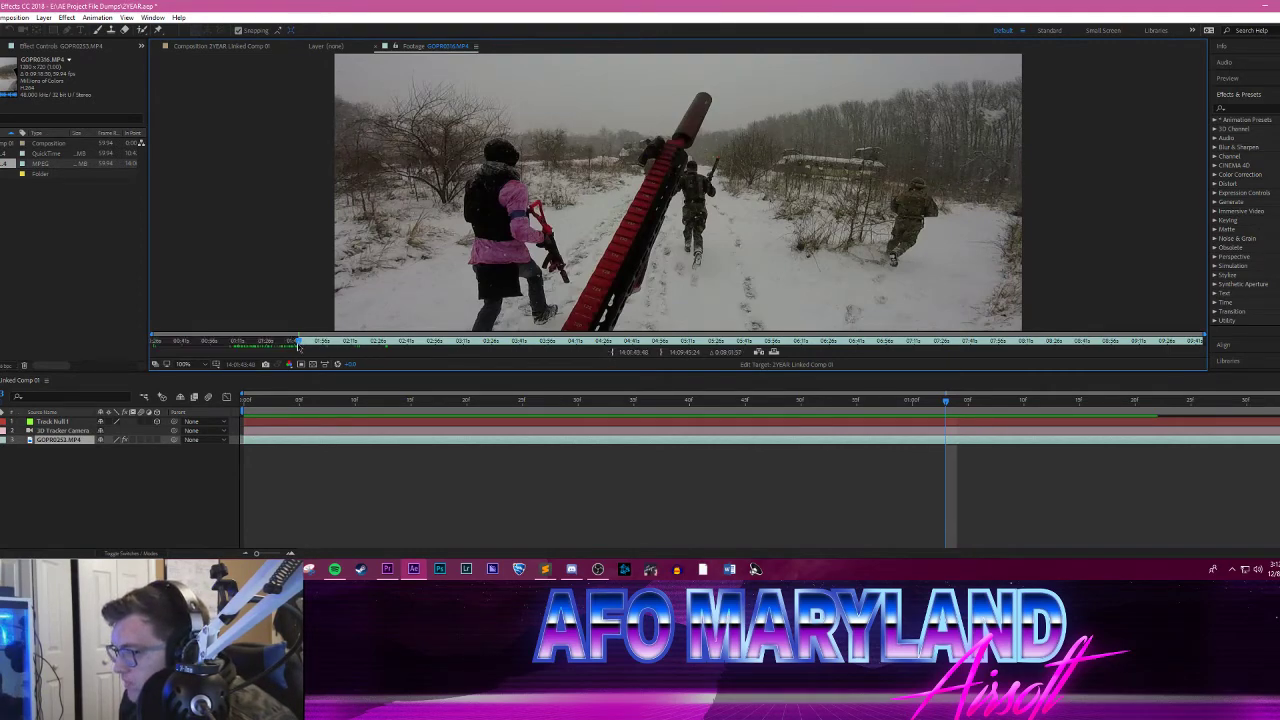
{"action": "left_click_drag", "start_coordinate": [298, 346], "coordinate": [309, 345]}
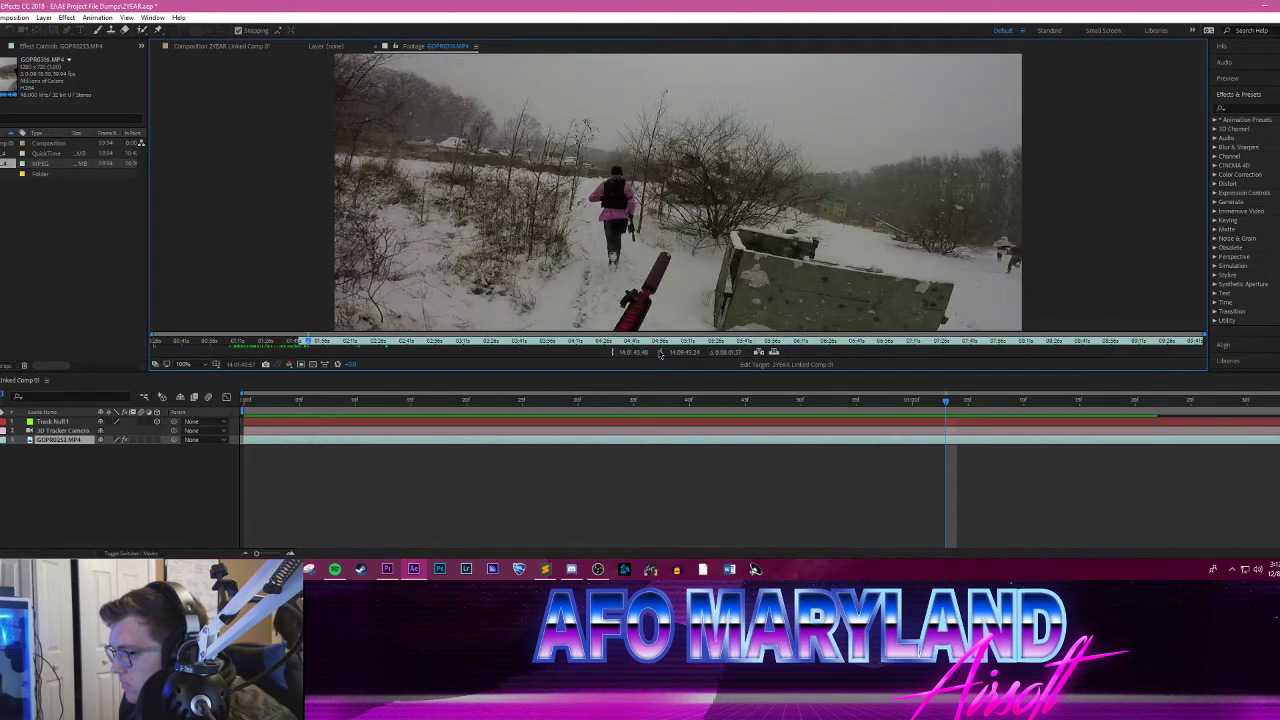
{"action": "left_click", "coordinate": [660, 353]}
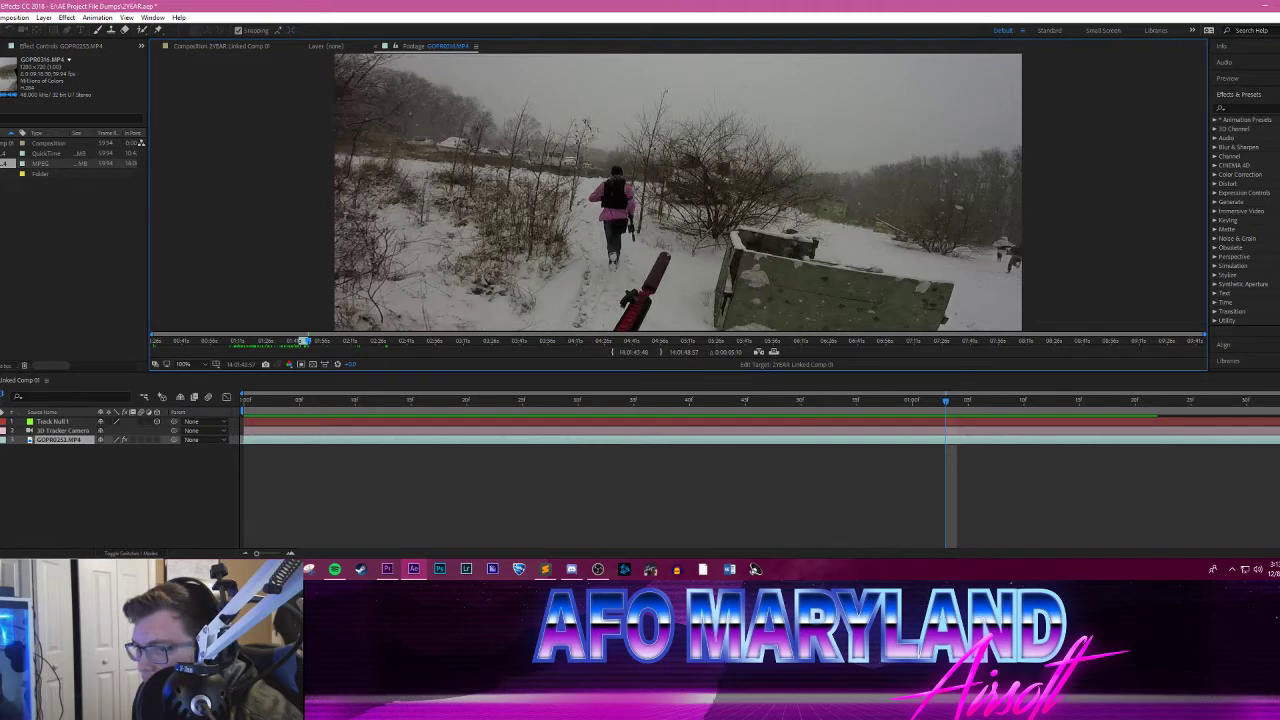
Step: Add the trimmed GOPR0316.MP4 to the composition and place it above all other layers, with the playhead at 0:00:00:56
{"action": "left_click_drag", "start_coordinate": [2, 166], "coordinate": [93, 471]}
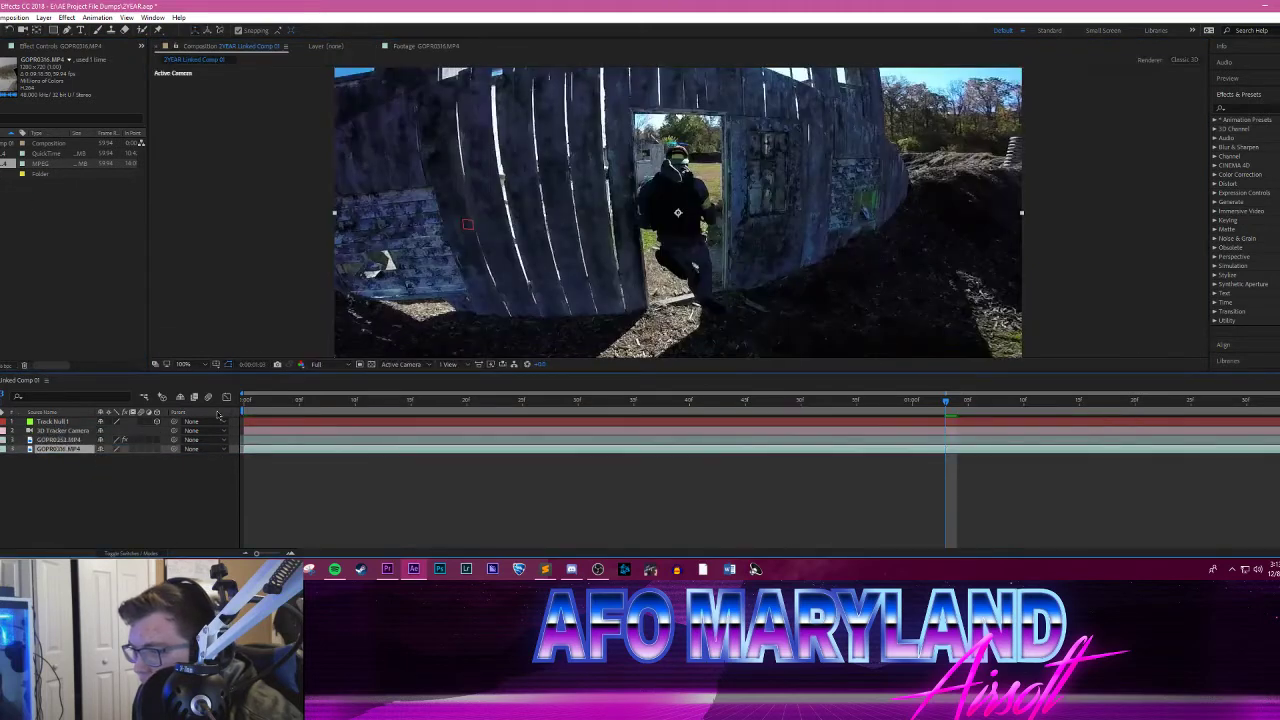
{"action": "left_click_drag", "start_coordinate": [946, 400], "coordinate": [868, 400]}
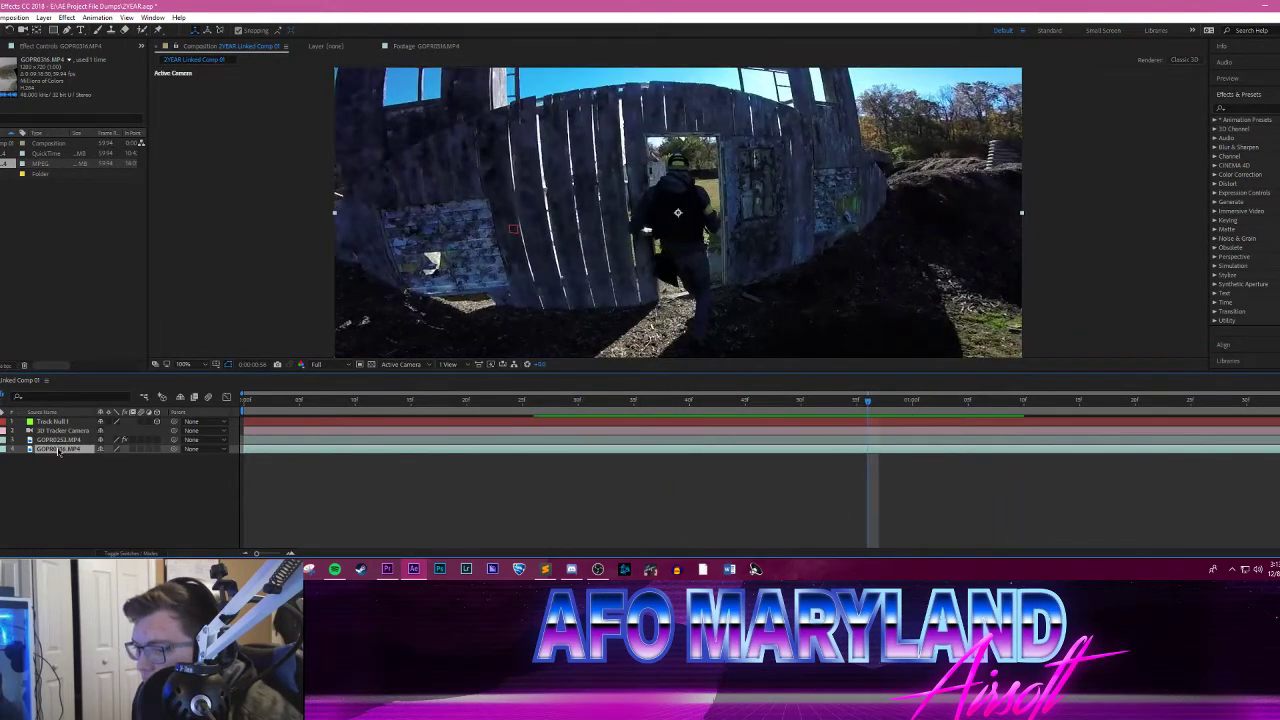
{"action": "left_click_drag", "start_coordinate": [58, 452], "coordinate": [60, 418]}
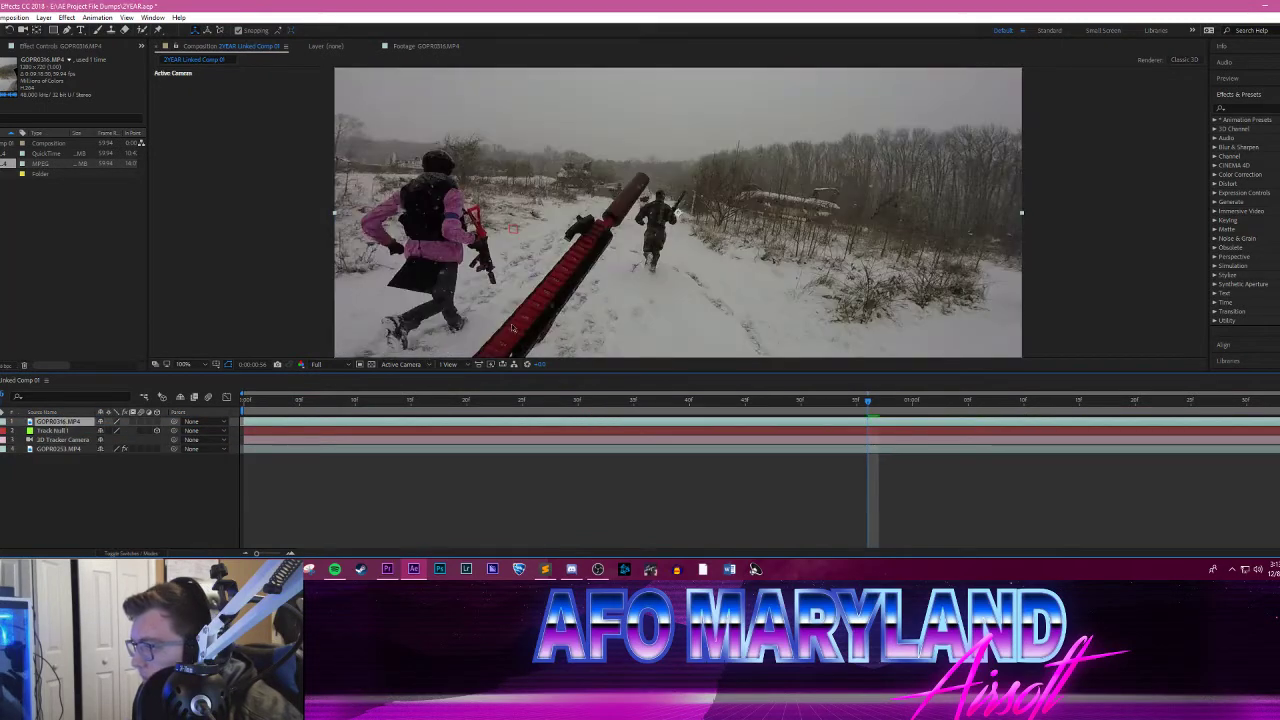
Step: Scale the GOPR0316.MP4 layer down to 47% and make it a 3D layer
{"action": "key", "text": "s"}
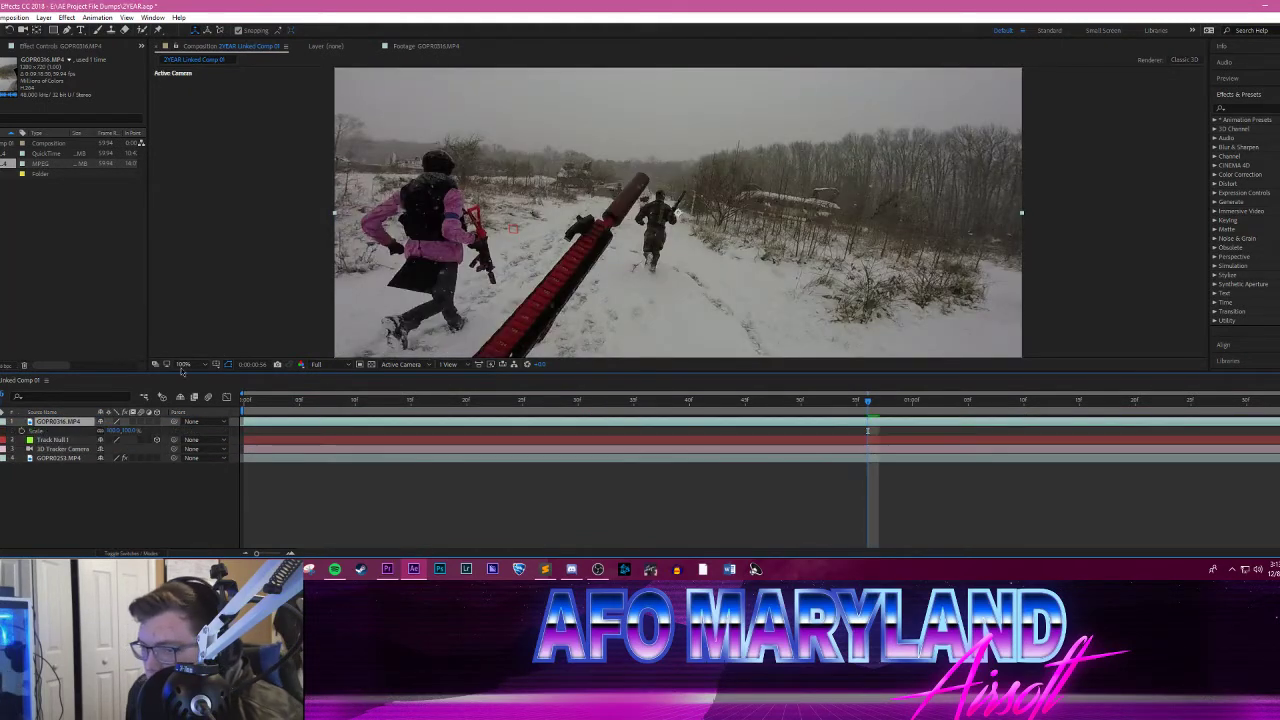
{"action": "left_click_drag", "start_coordinate": [127, 430], "coordinate": [104, 430]}
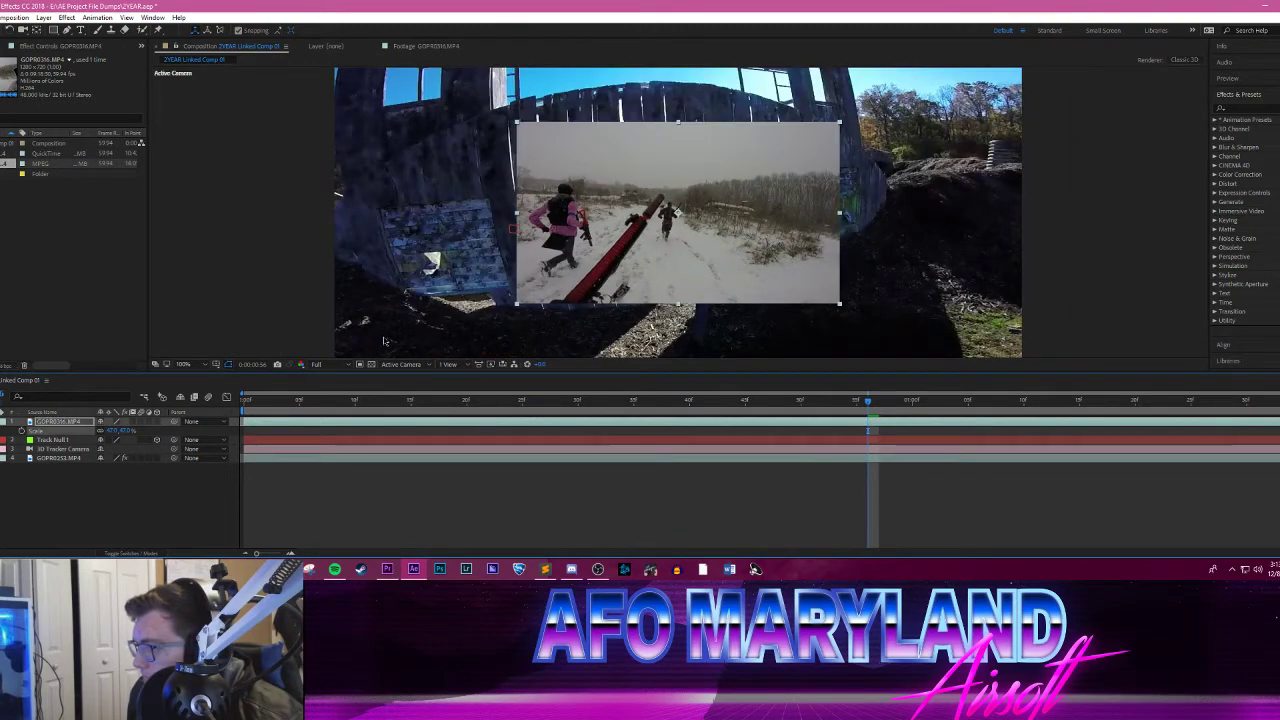
{"action": "left_click", "coordinate": [156, 424]}
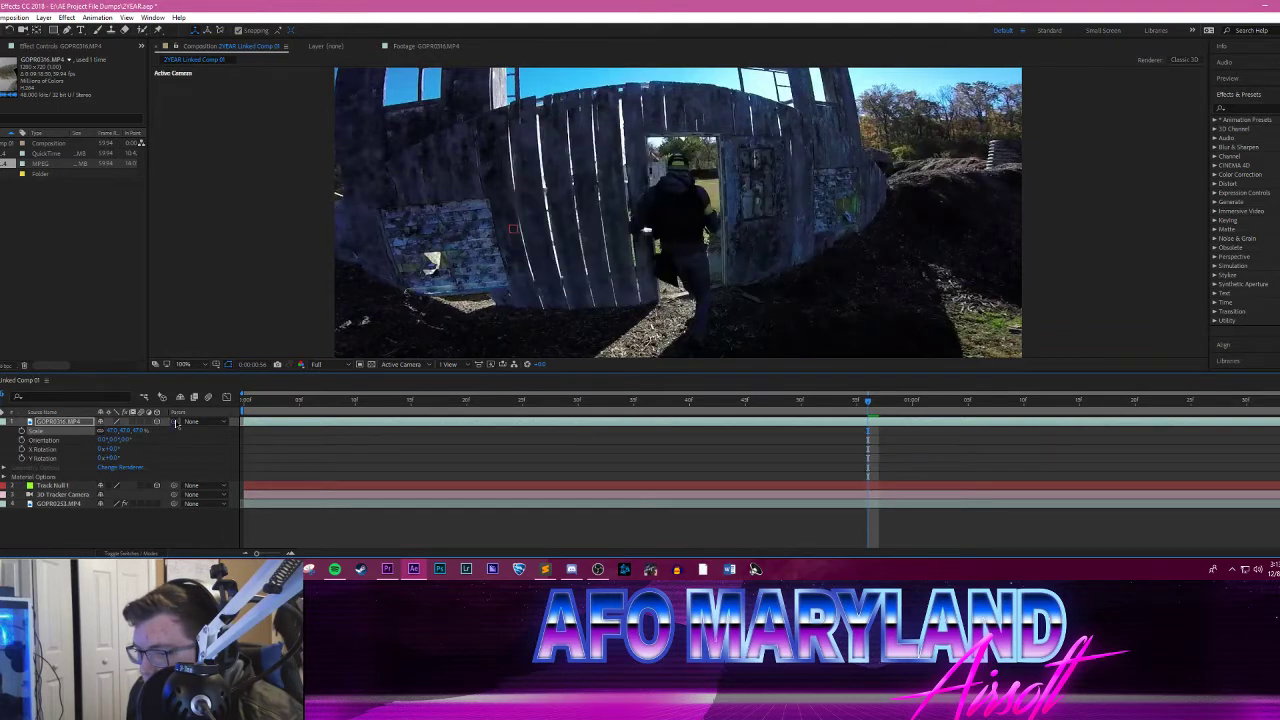
Step: Parent the GOPR0316.MP4 layer to Track Null 1 and preview how it follows the gate
{"action": "left_click_drag", "start_coordinate": [174, 424], "coordinate": [78, 488]}
{"action": "left_click", "coordinate": [254, 406]}
{"action": "key", "text": "space"}
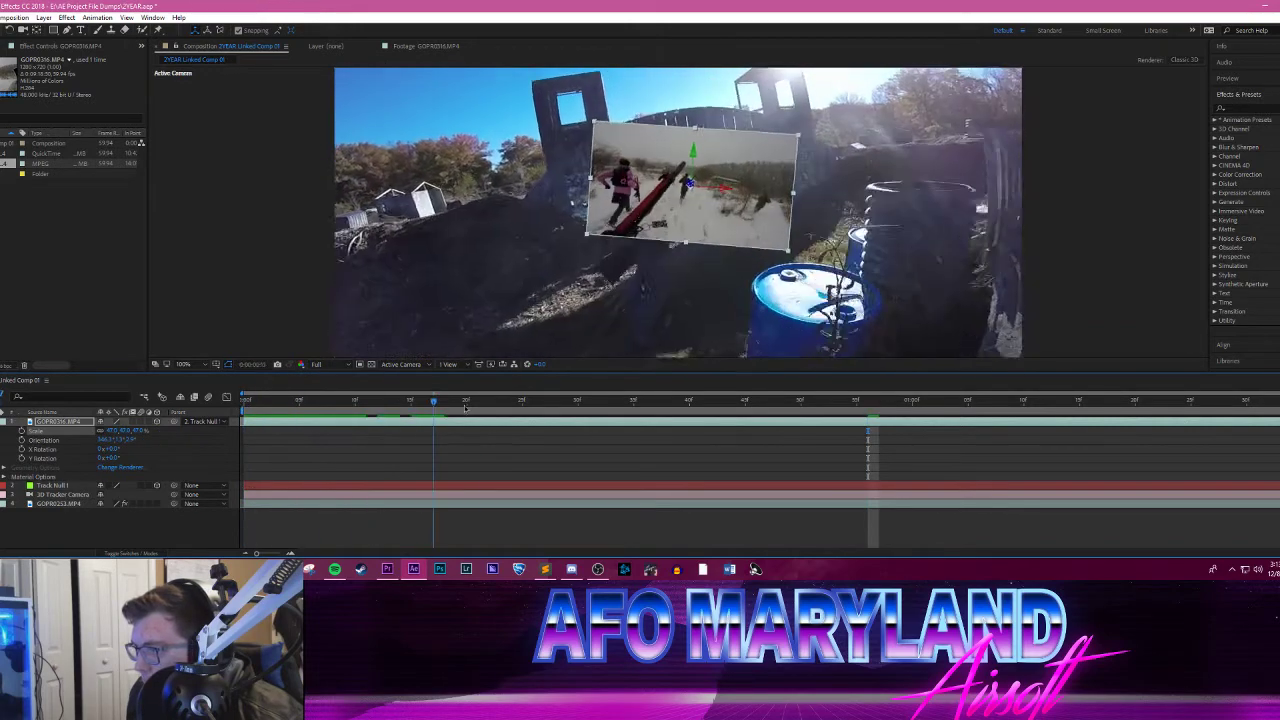
{"action": "left_click_drag", "start_coordinate": [603, 409], "coordinate": [181, 402]}
{"action": "left_click", "coordinate": [127, 532]}
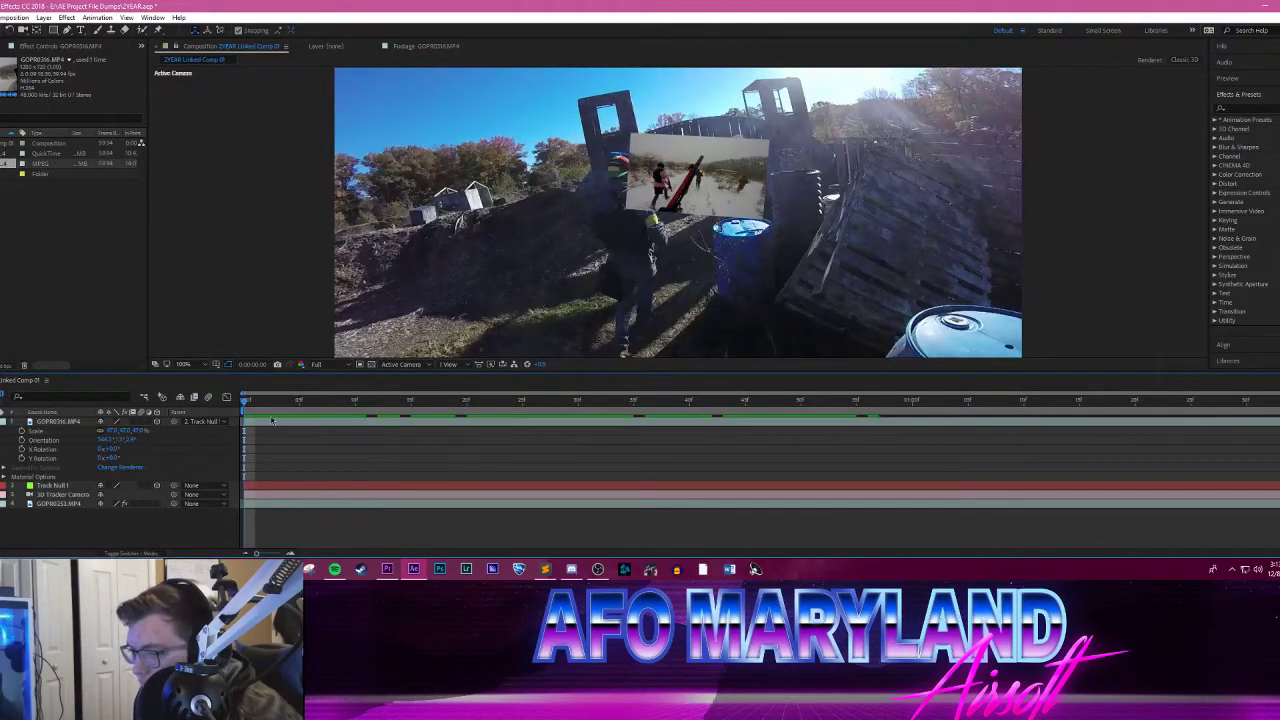
{"action": "key", "text": "space"}
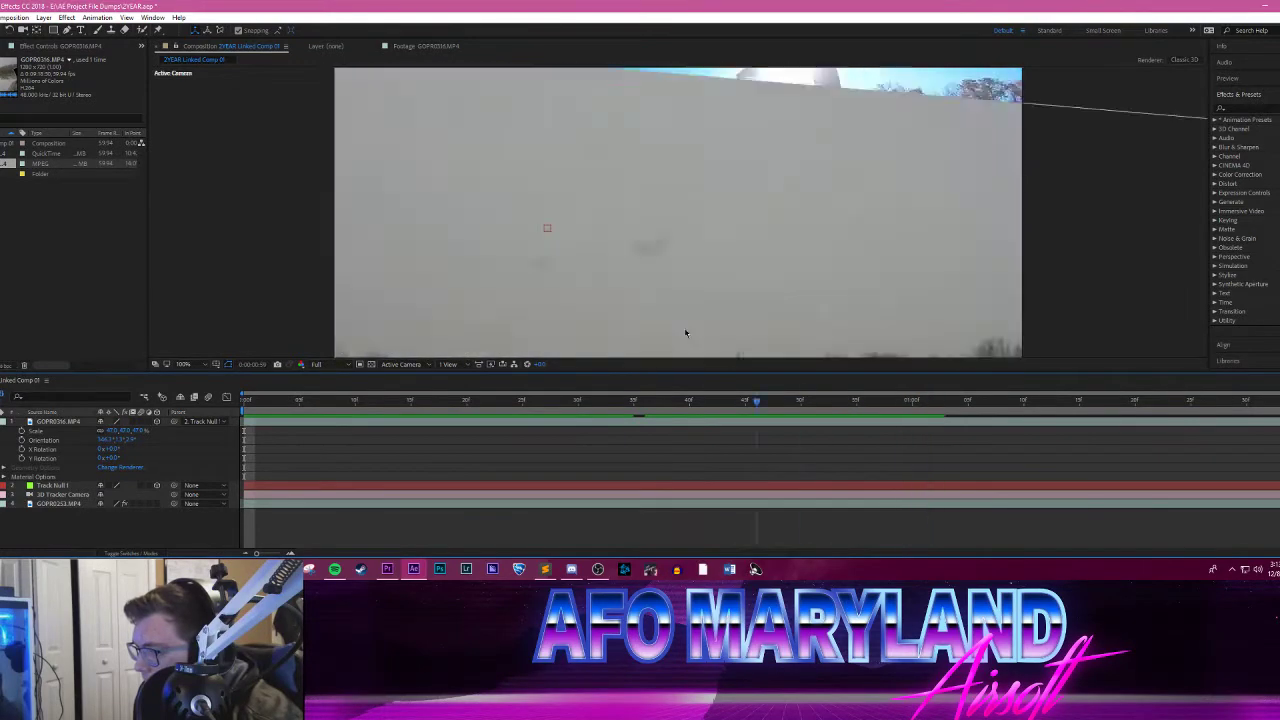
Step: At the first frame, push the snowy clip farther back in depth and raise it slightly within the gate, then preview the movement
{"action": "left_click", "coordinate": [706, 190]}
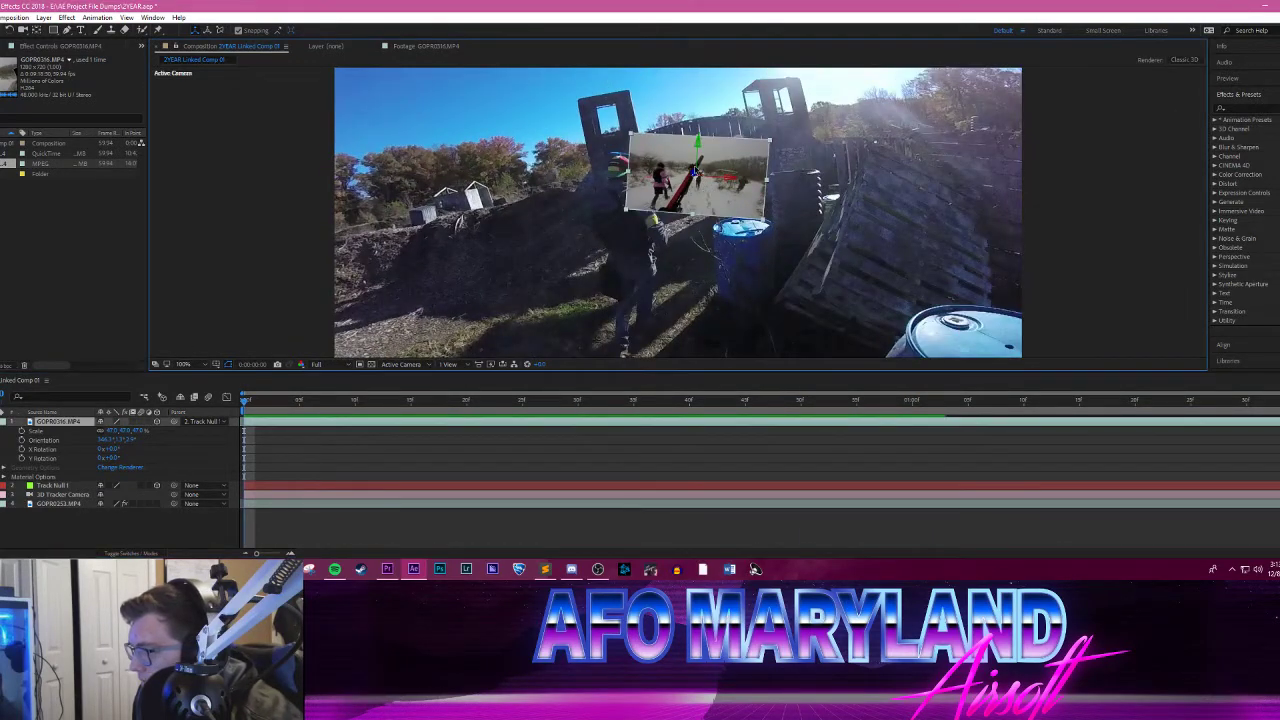
{"action": "left_click_drag", "start_coordinate": [696, 176], "coordinate": [694, 173]}
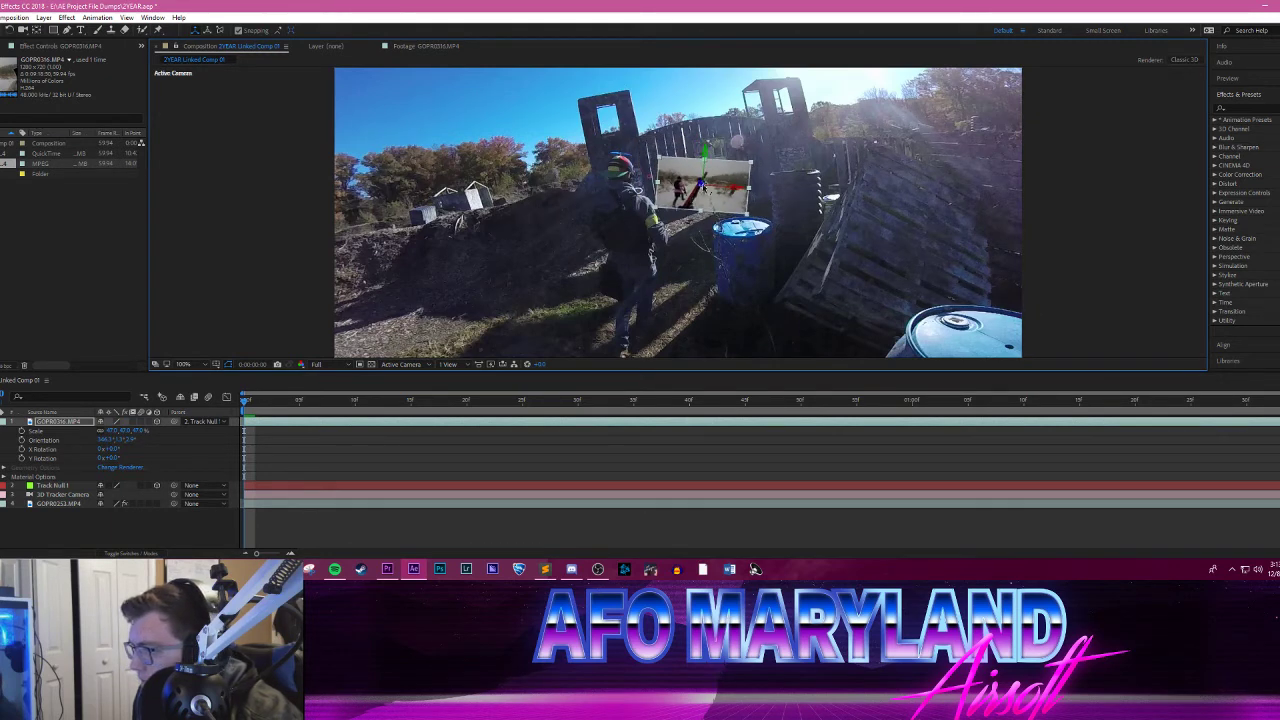
{"action": "mouse_move", "coordinate": [730, 172]}
{"action": "left_mouse_down"}
{"action": "mouse_move", "coordinate": [650, 179]}
{"action": "mouse_move", "coordinate": [734, 157]}
{"action": "left_mouse_up"}
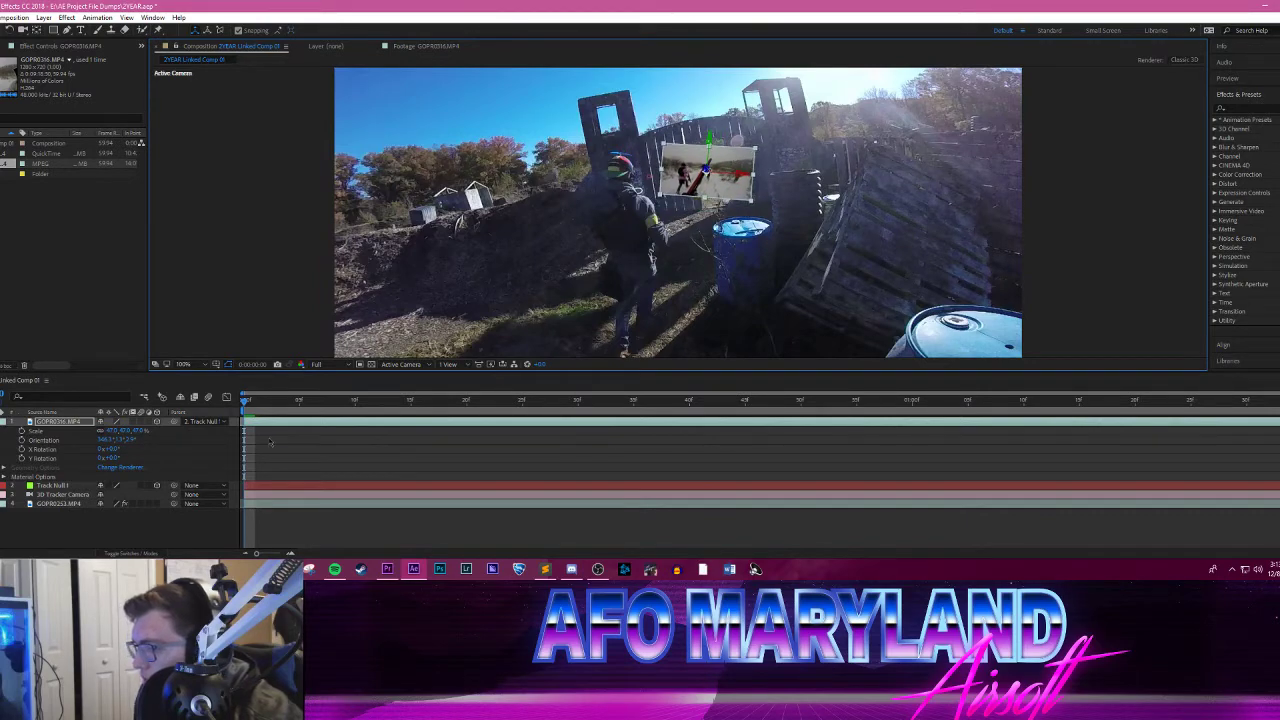
{"action": "key", "text": "space"}
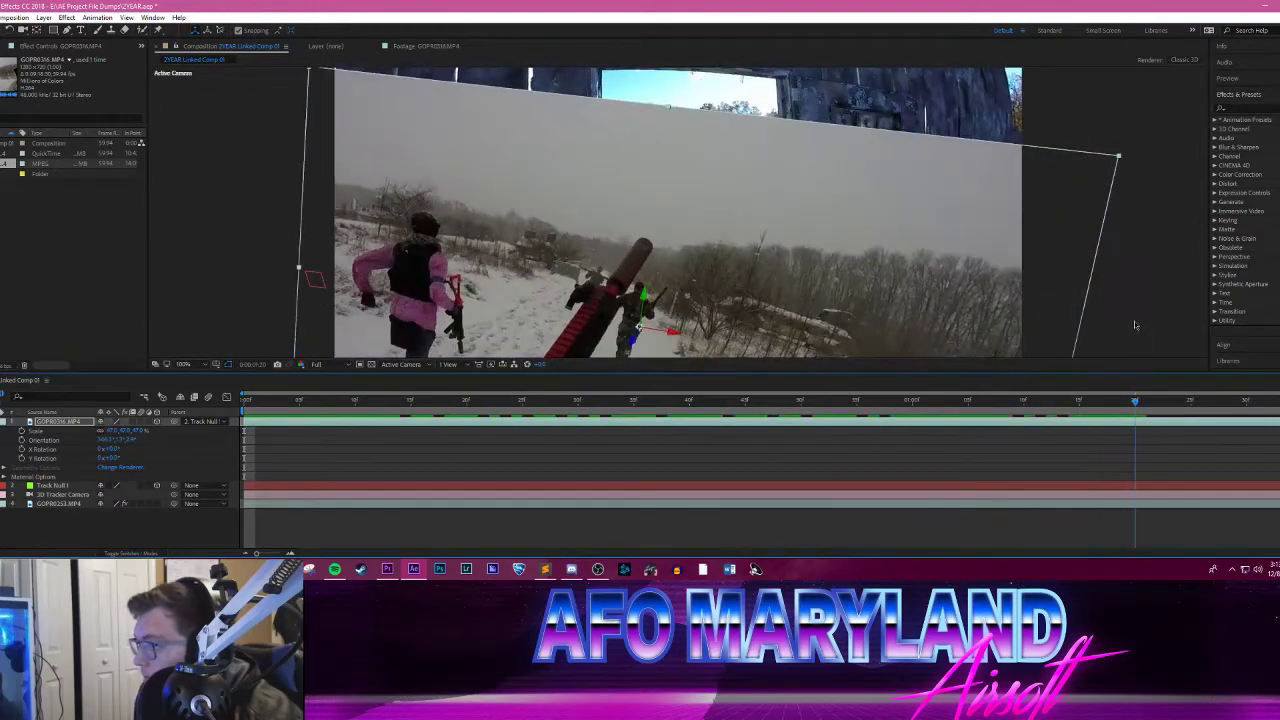
Step: At 0:00:01:12, push the snowy clip farther back, set X Rotation to 2° and Y Rotation to -5°, and level it with the Z orientation
{"action": "left_click_drag", "start_coordinate": [643, 264], "coordinate": [712, 210]}
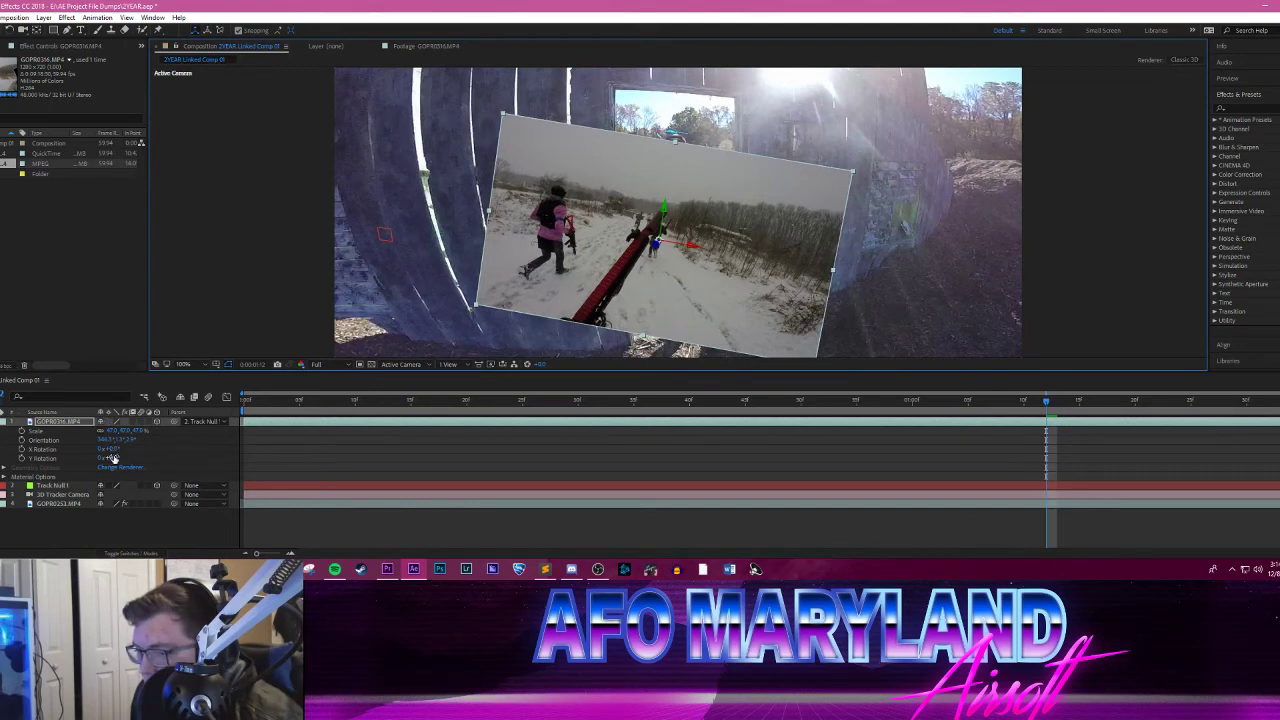
{"action": "mouse_move", "coordinate": [113, 449]}
{"action": "left_mouse_down"}
{"action": "mouse_move", "coordinate": [128, 449]}
{"action": "mouse_move", "coordinate": [115, 449]}
{"action": "left_mouse_up"}
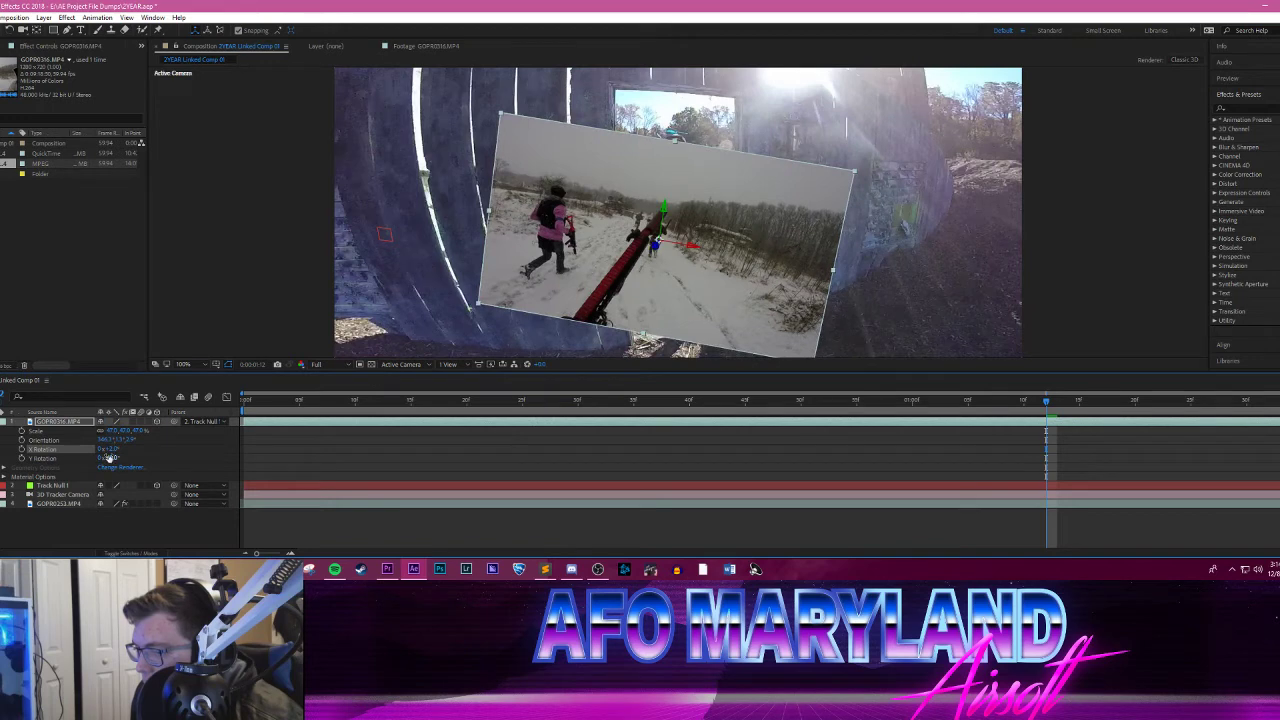
{"action": "left_click_drag", "start_coordinate": [109, 458], "coordinate": [110, 459]}
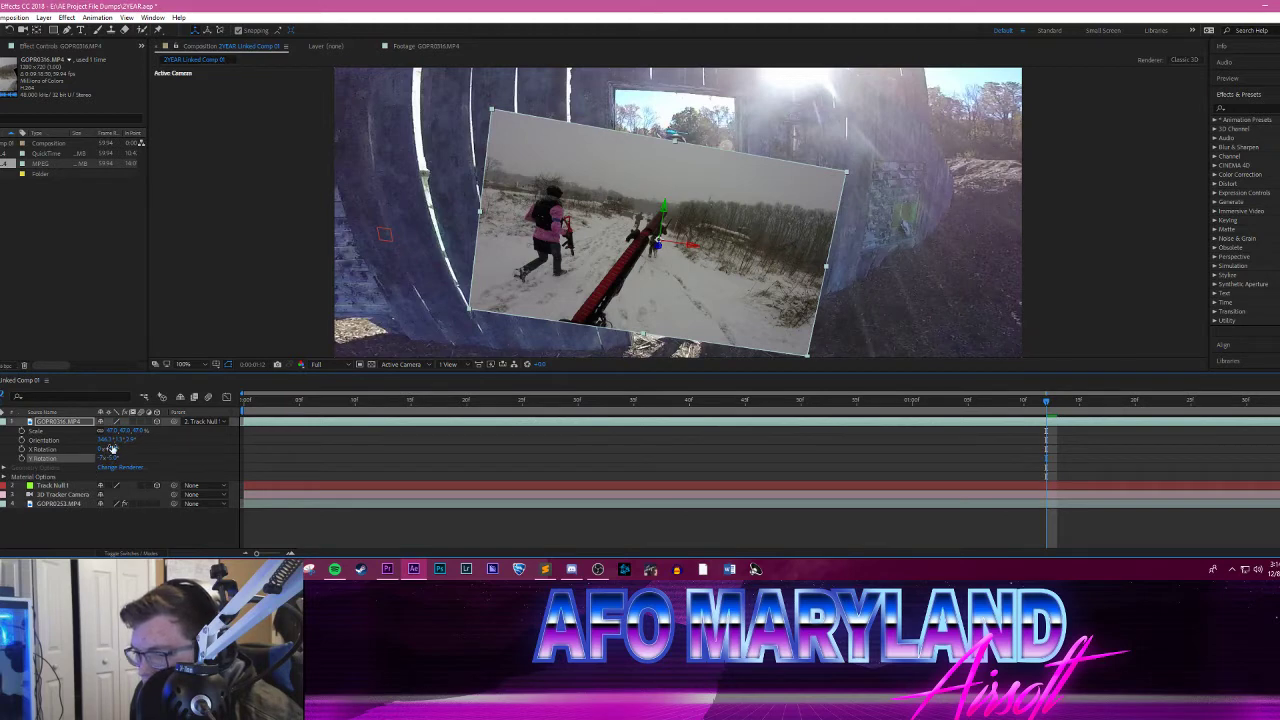
{"action": "left_click_drag", "start_coordinate": [131, 439], "coordinate": [125, 438]}
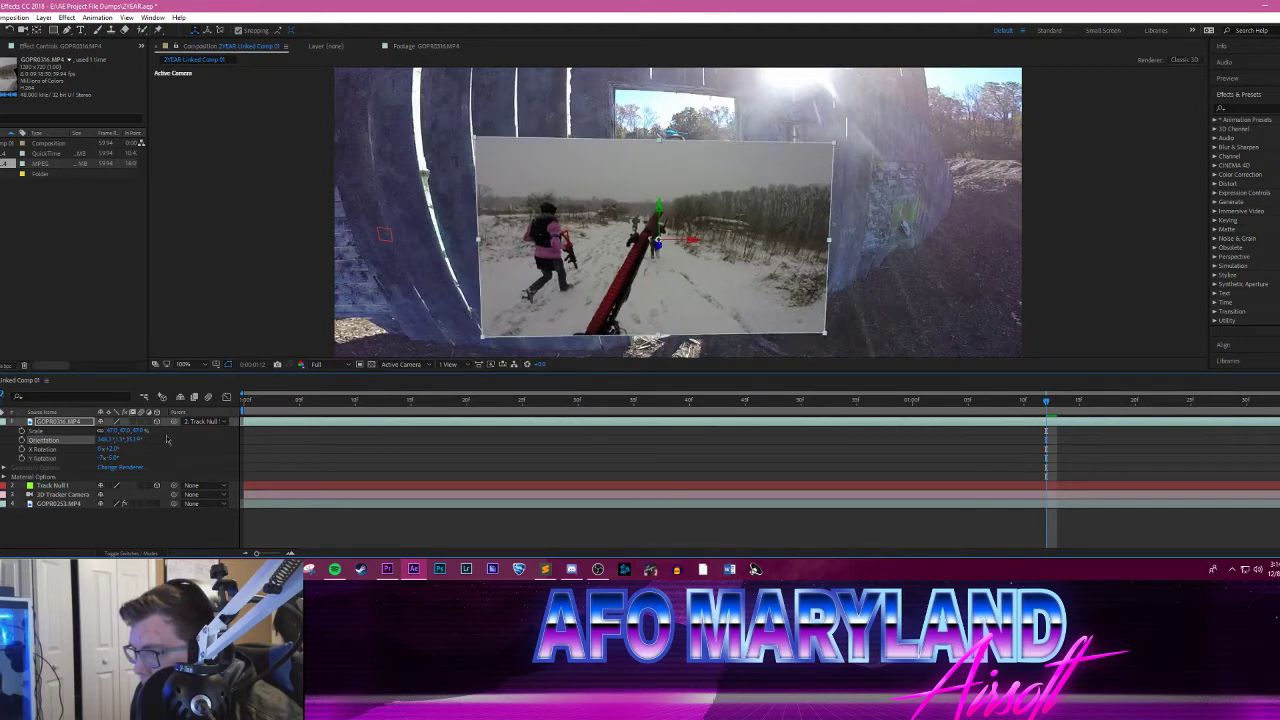
Step: Scale the snowy clip up to 69% and raise it over the doorway, then preview the run from the first frame
{"action": "left_click_drag", "start_coordinate": [135, 430], "coordinate": [140, 429]}
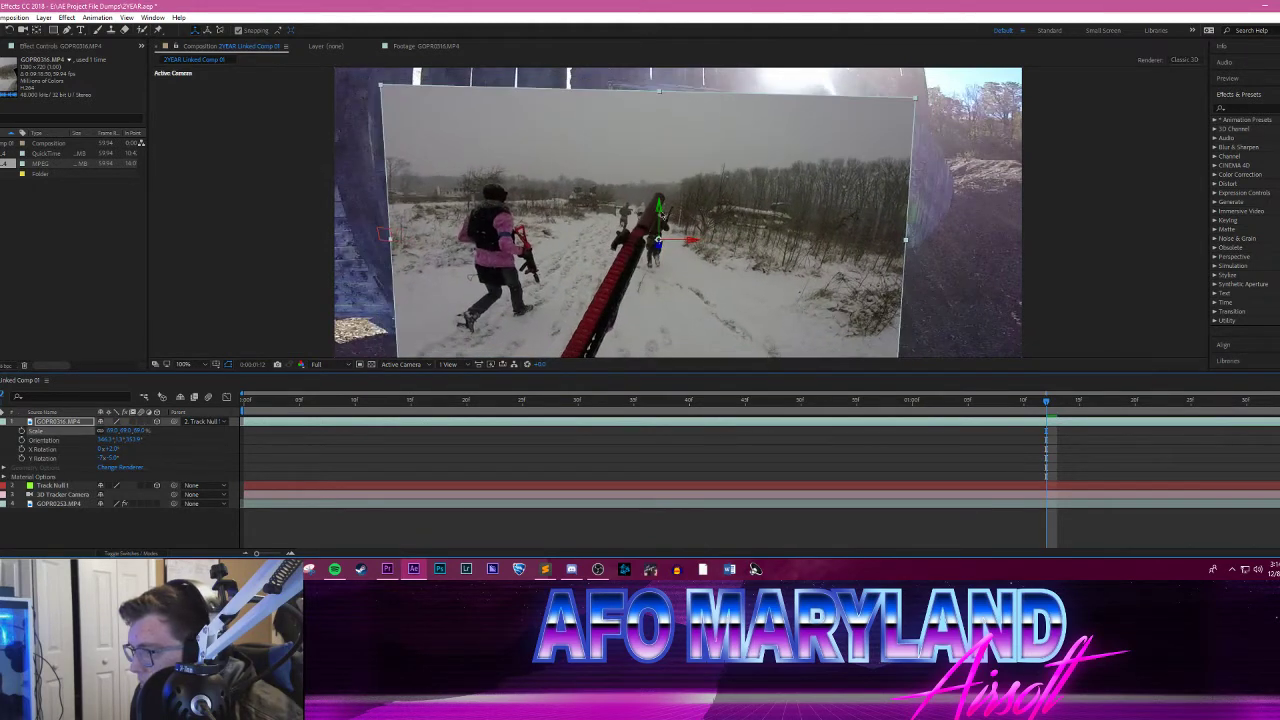
{"action": "left_click", "coordinate": [660, 212]}
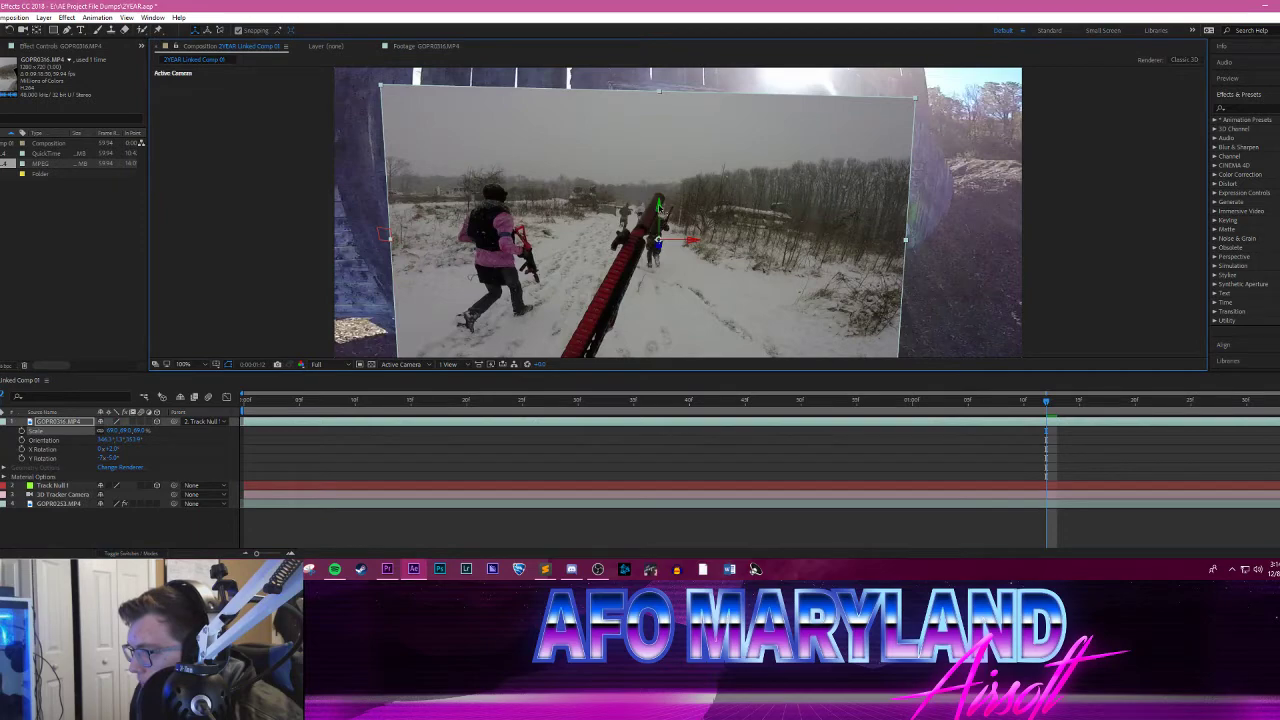
{"action": "left_click_drag", "start_coordinate": [659, 207], "coordinate": [645, 210]}
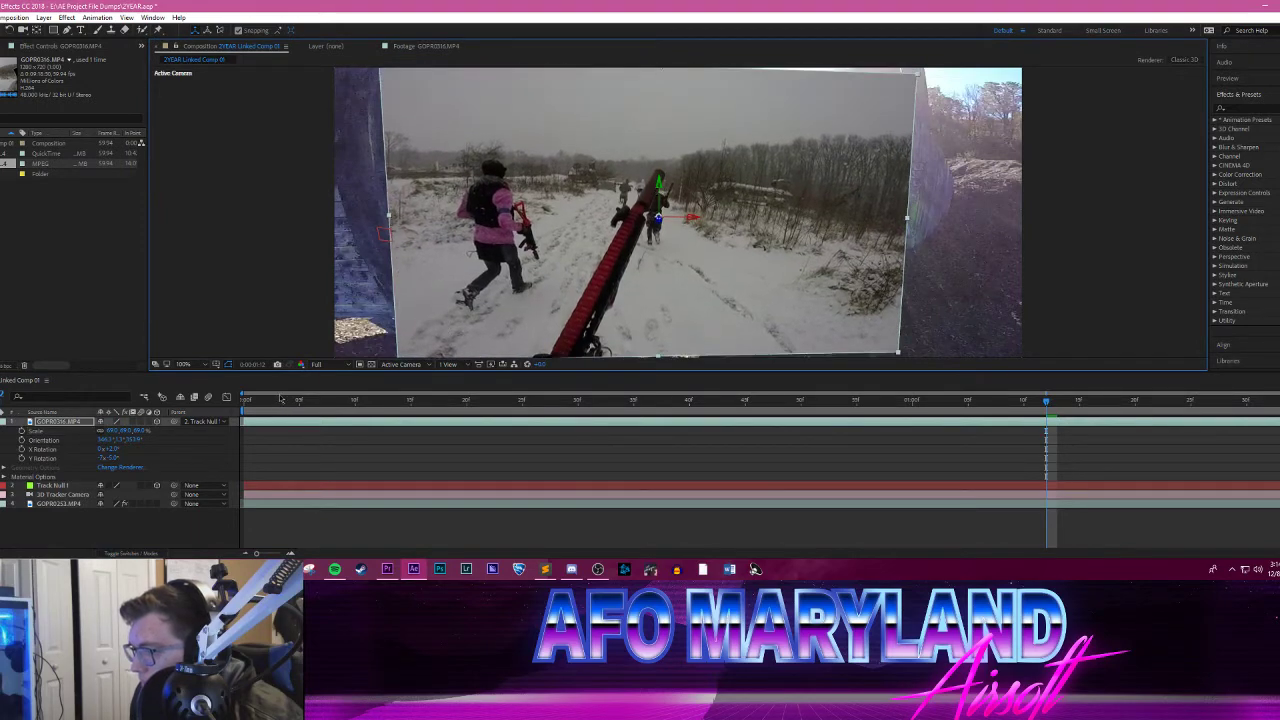
{"action": "left_click_drag", "start_coordinate": [281, 399], "coordinate": [556, 380]}
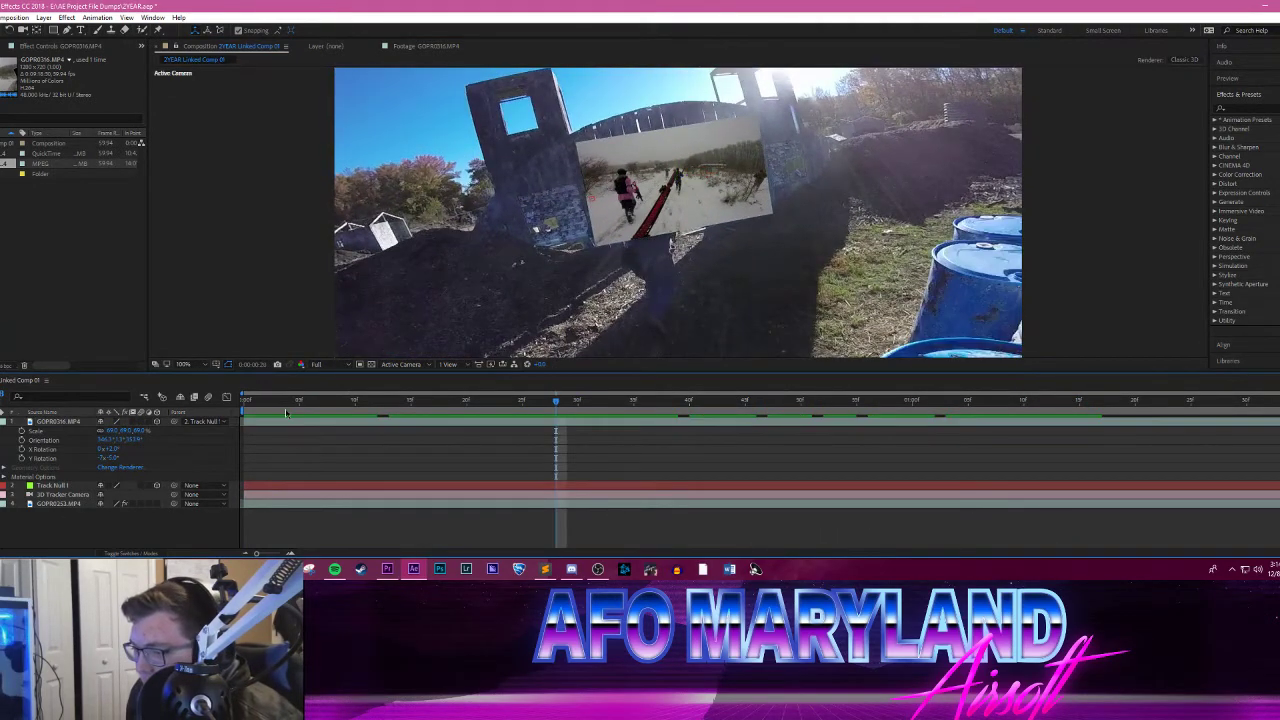
{"action": "left_click", "coordinate": [242, 399]}
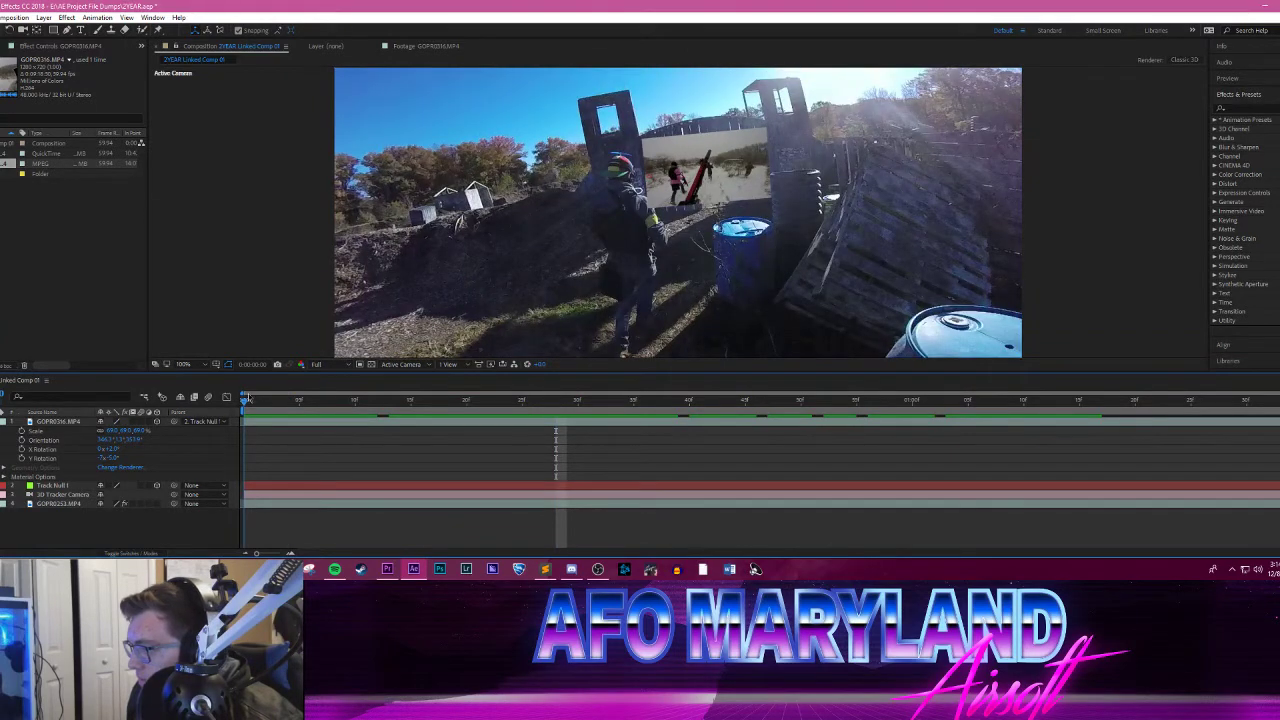
{"action": "key", "text": "space"}
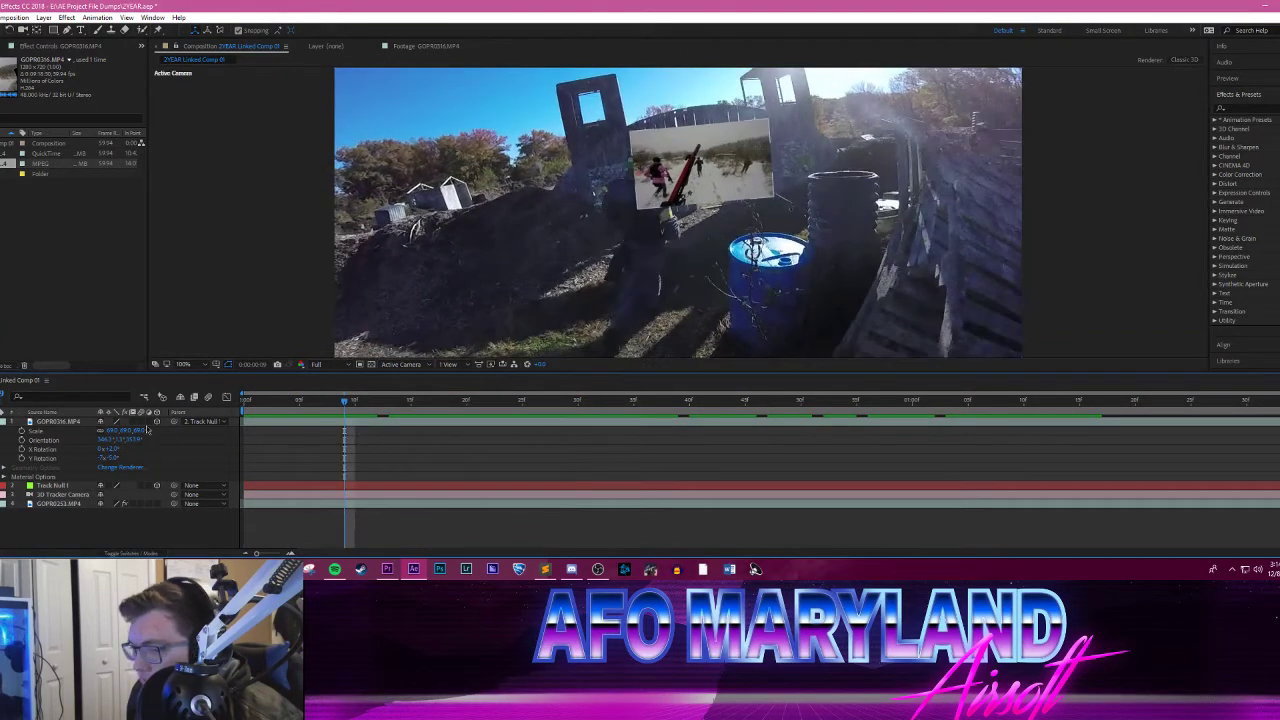
Step: Set the snowy clip's scale to 76% and return to the first frame to check its fit against the gate
{"action": "left_click_drag", "start_coordinate": [129, 432], "coordinate": [137, 432]}
{"action": "left_click", "coordinate": [223, 414]}
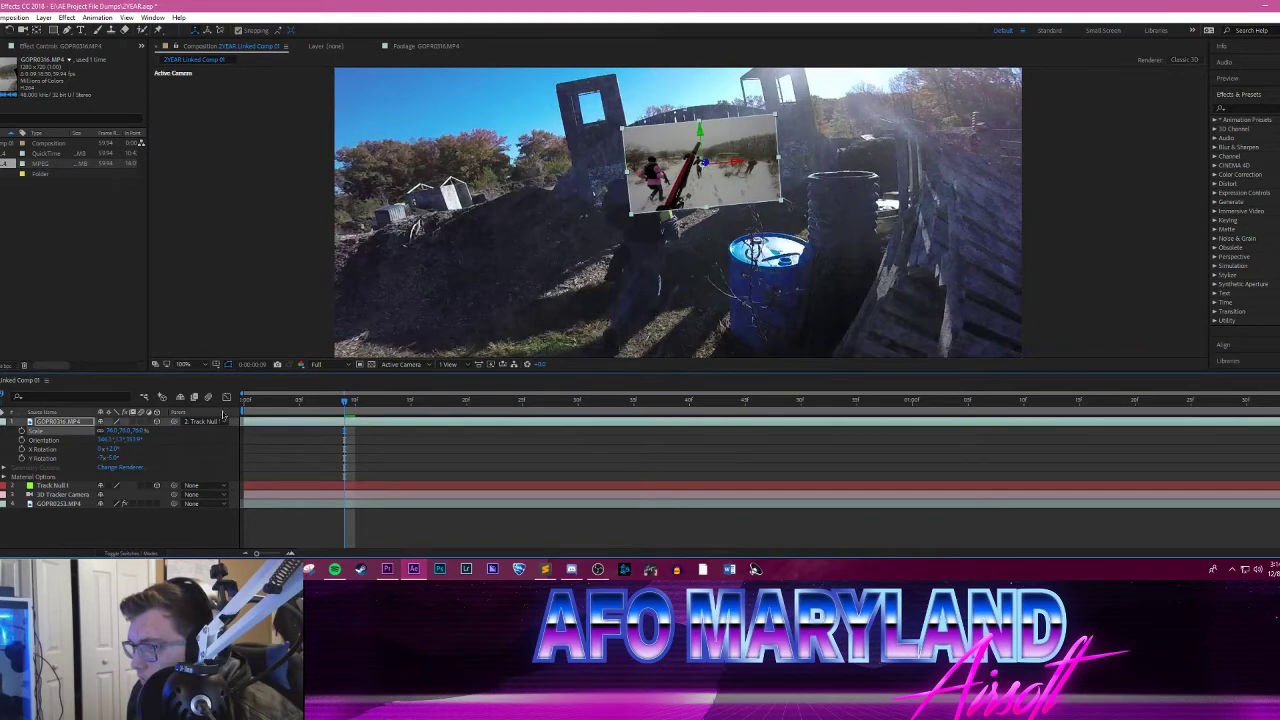
{"action": "left_click_drag", "start_coordinate": [258, 401], "coordinate": [232, 402]}
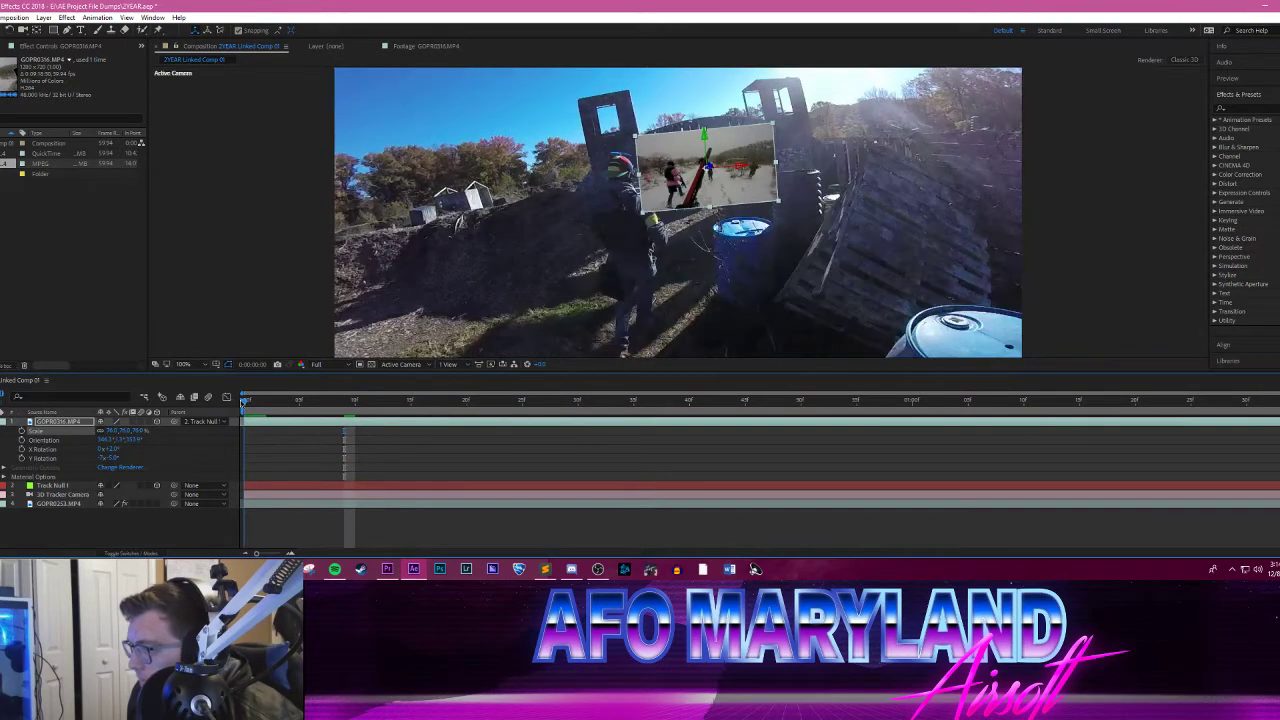
Step: Play the composition repeatedly from the first frame to check how the snowy clip follows the gate
{"action": "key", "text": "space"}
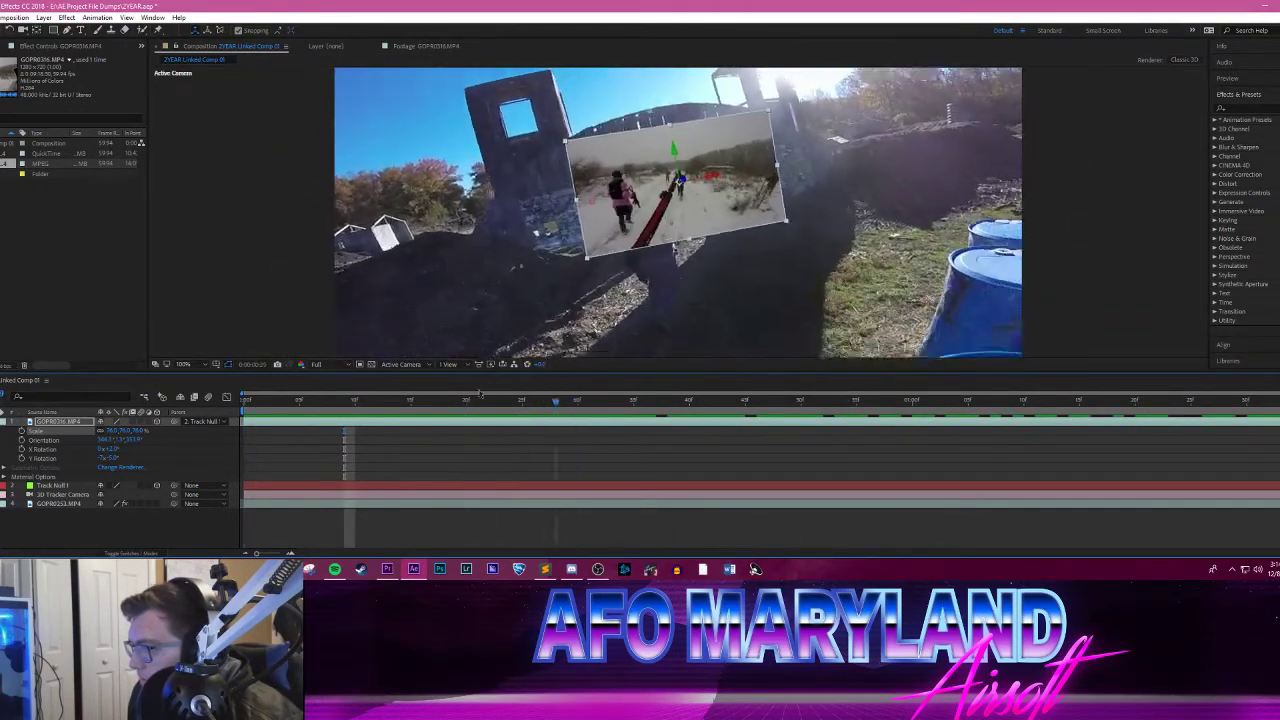
{"action": "key", "text": "space"}
{"action": "left_click_drag", "start_coordinate": [267, 403], "coordinate": [243, 403]}
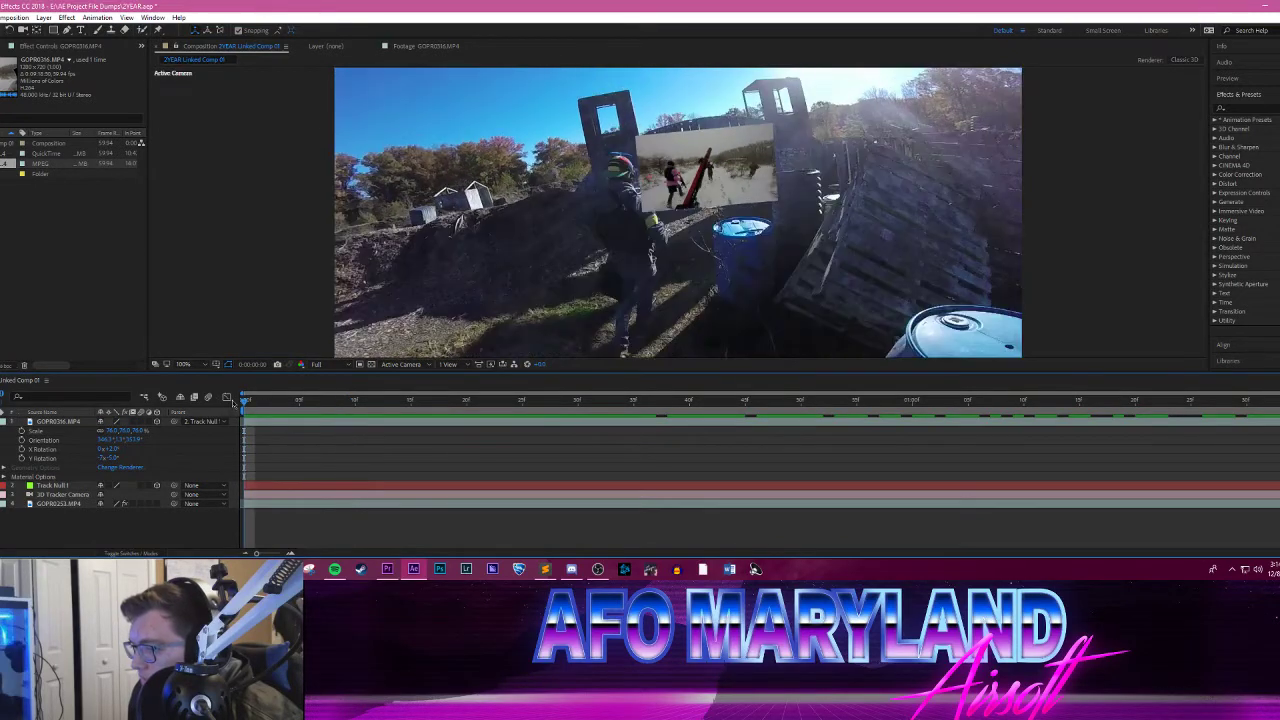
{"action": "key", "text": "space"}
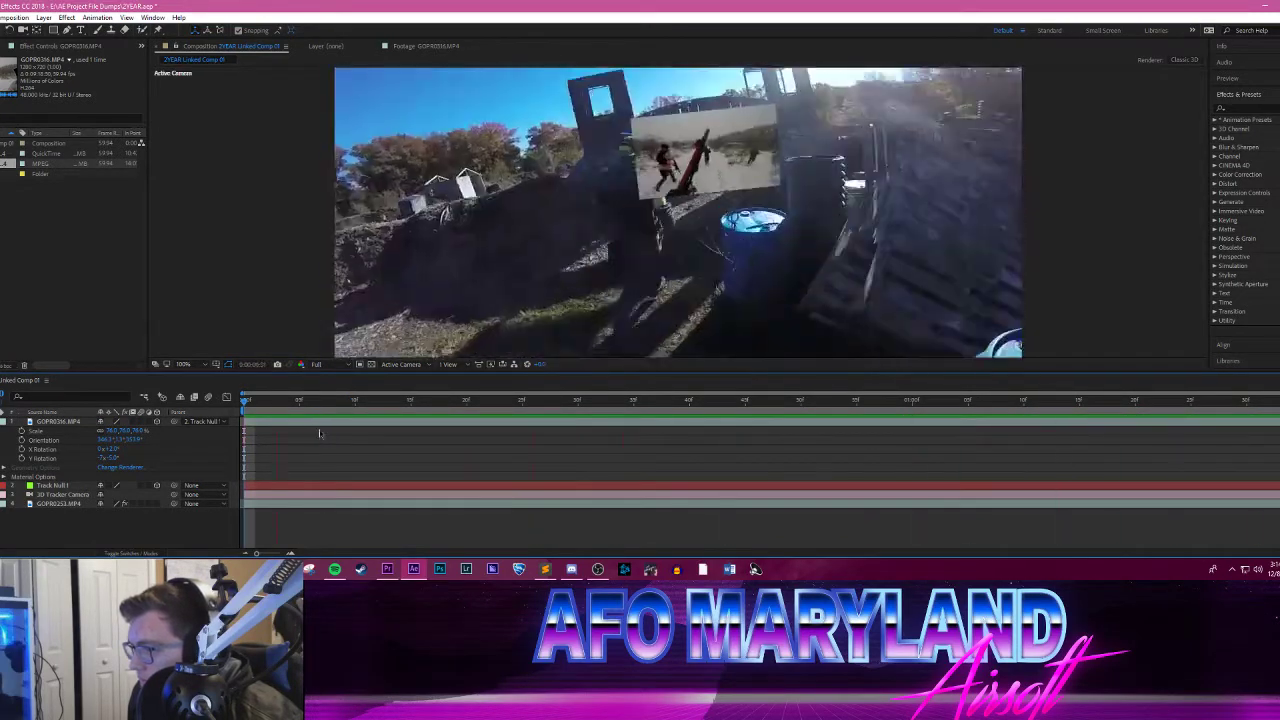
{"action": "left_click_drag", "start_coordinate": [277, 401], "coordinate": [237, 401]}
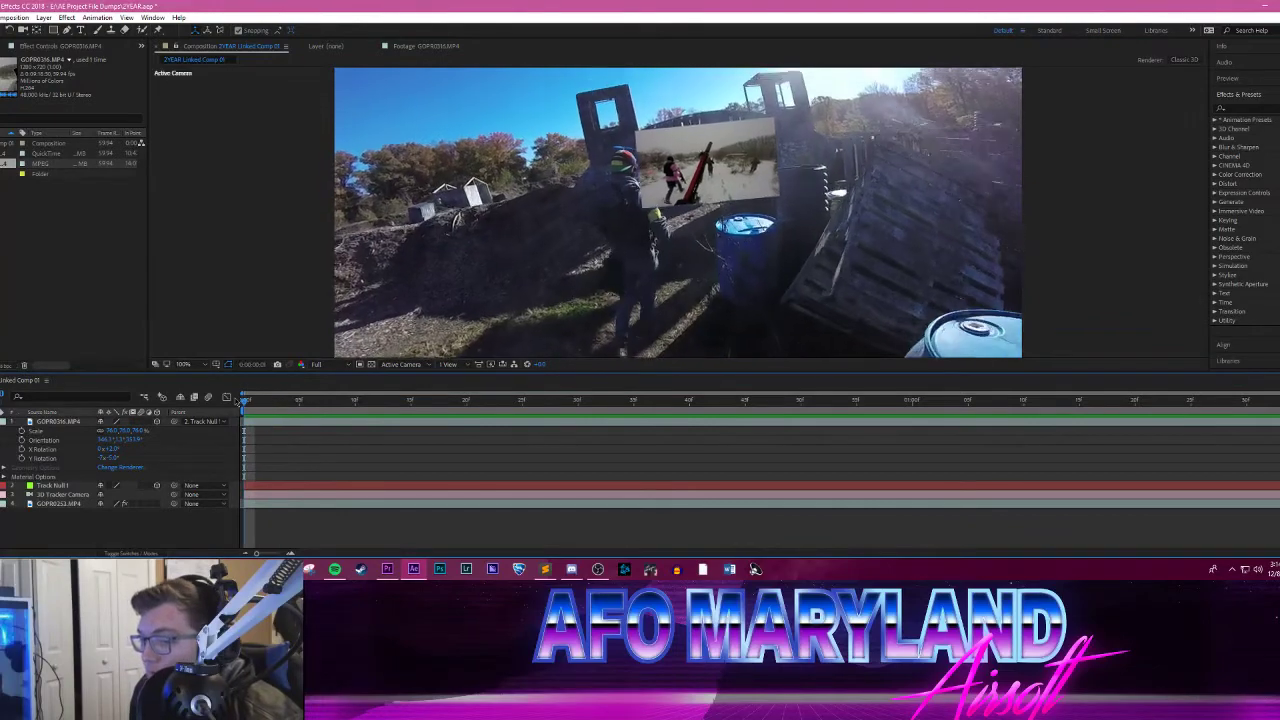
{"action": "key", "text": "space"}
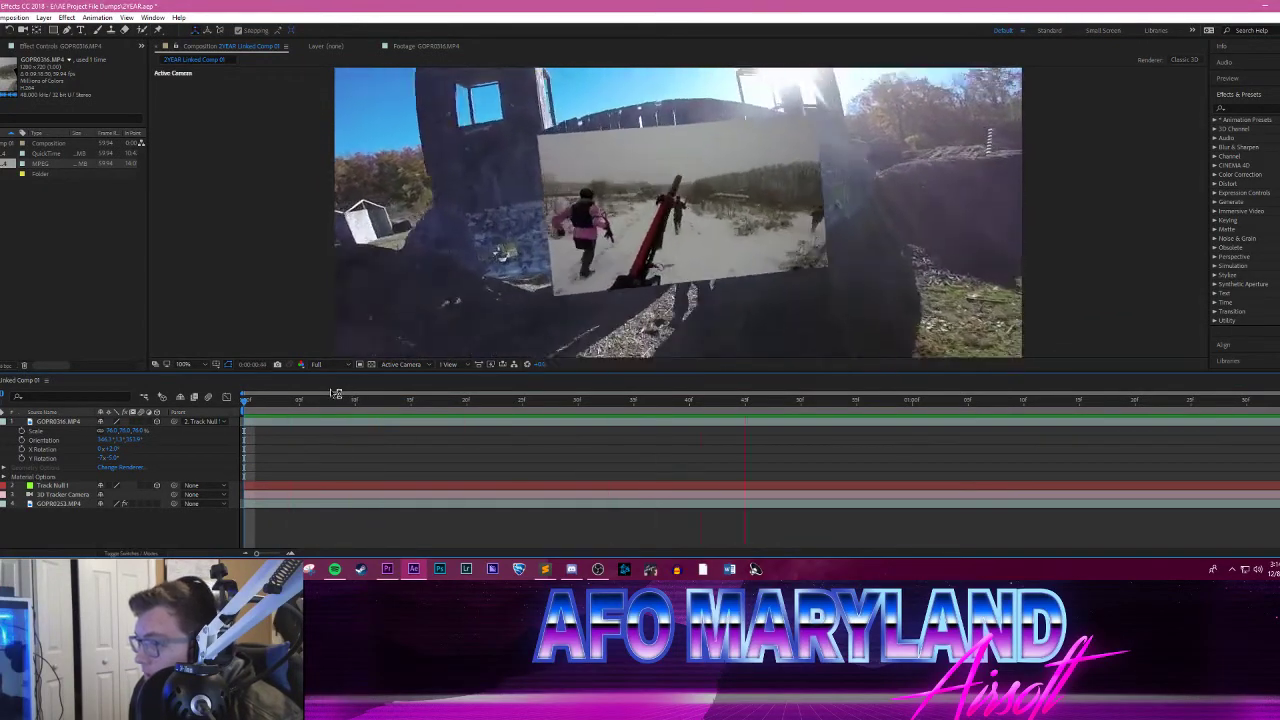
{"action": "mouse_move", "coordinate": [244, 401]}
{"action": "left_mouse_down"}
{"action": "mouse_move", "coordinate": [1166, 341]}
{"action": "mouse_move", "coordinate": [1213, 350]}
{"action": "mouse_move", "coordinate": [239, 408]}
{"action": "left_mouse_up"}
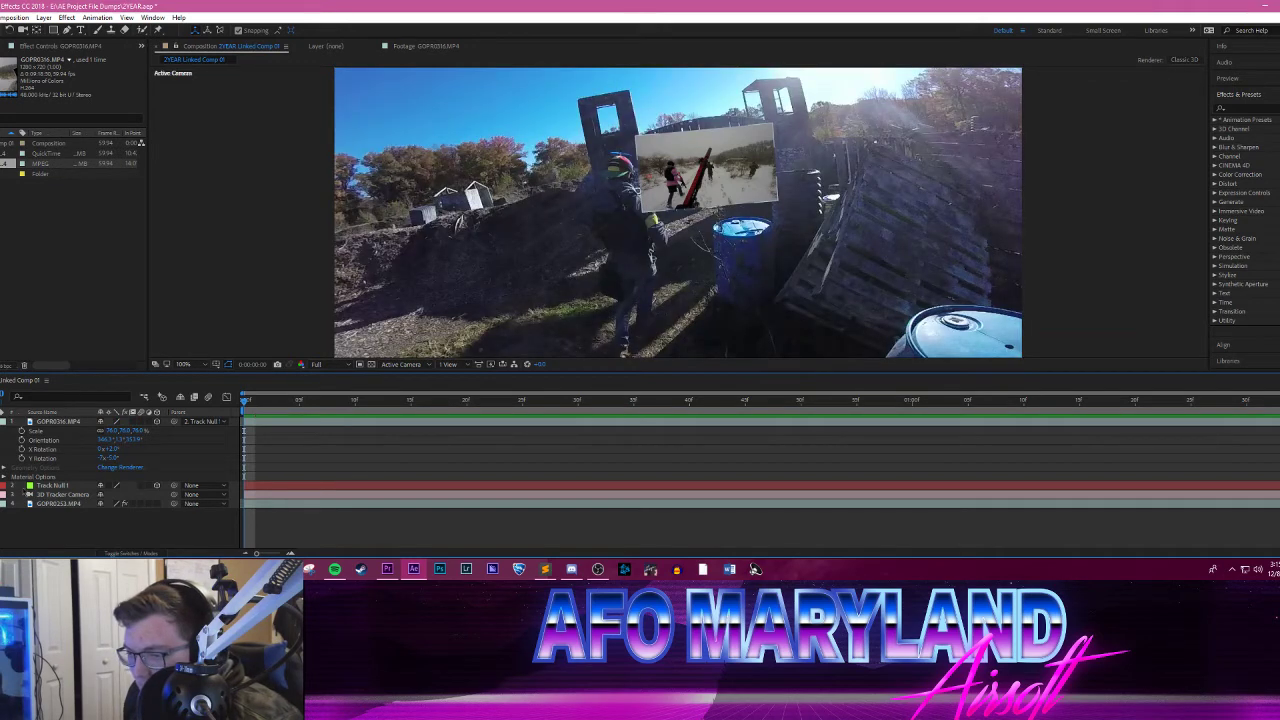
Step: Duplicate the GOPR0253.MP4 background layer
{"action": "left_click", "coordinate": [62, 503]}
{"action": "right_click", "coordinate": [62, 503]}
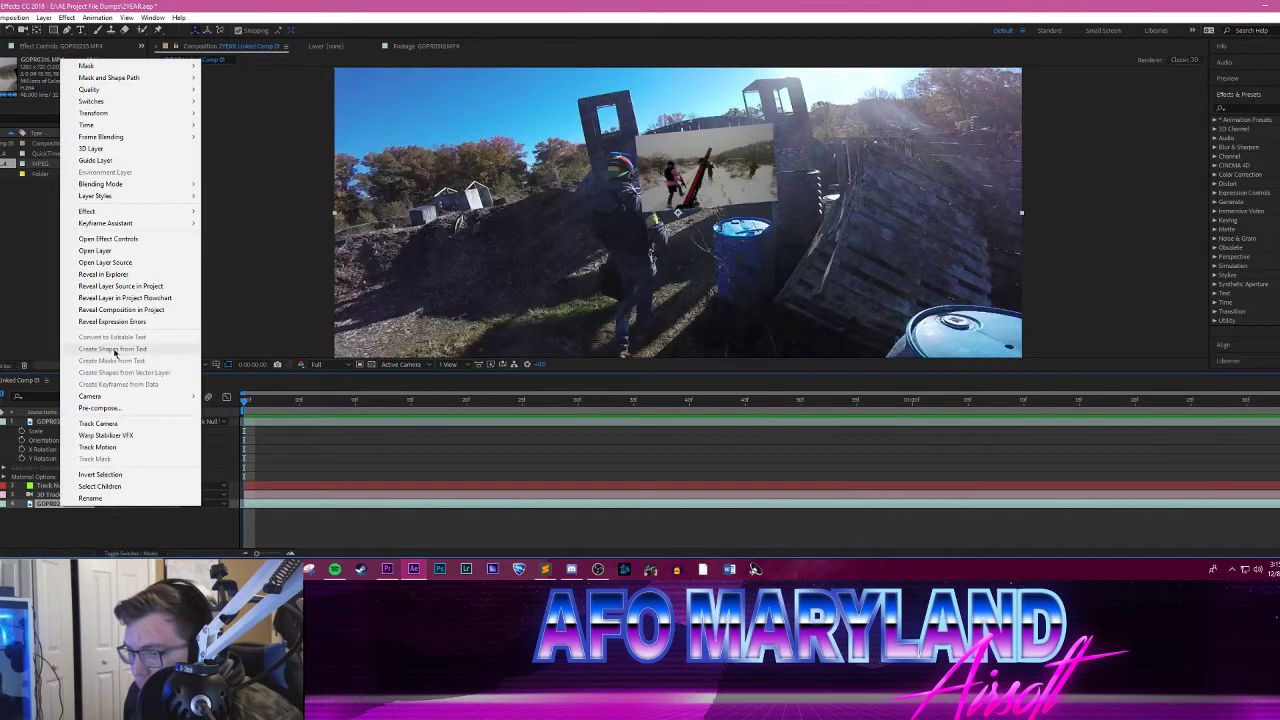
{"action": "left_click", "coordinate": [90, 498]}
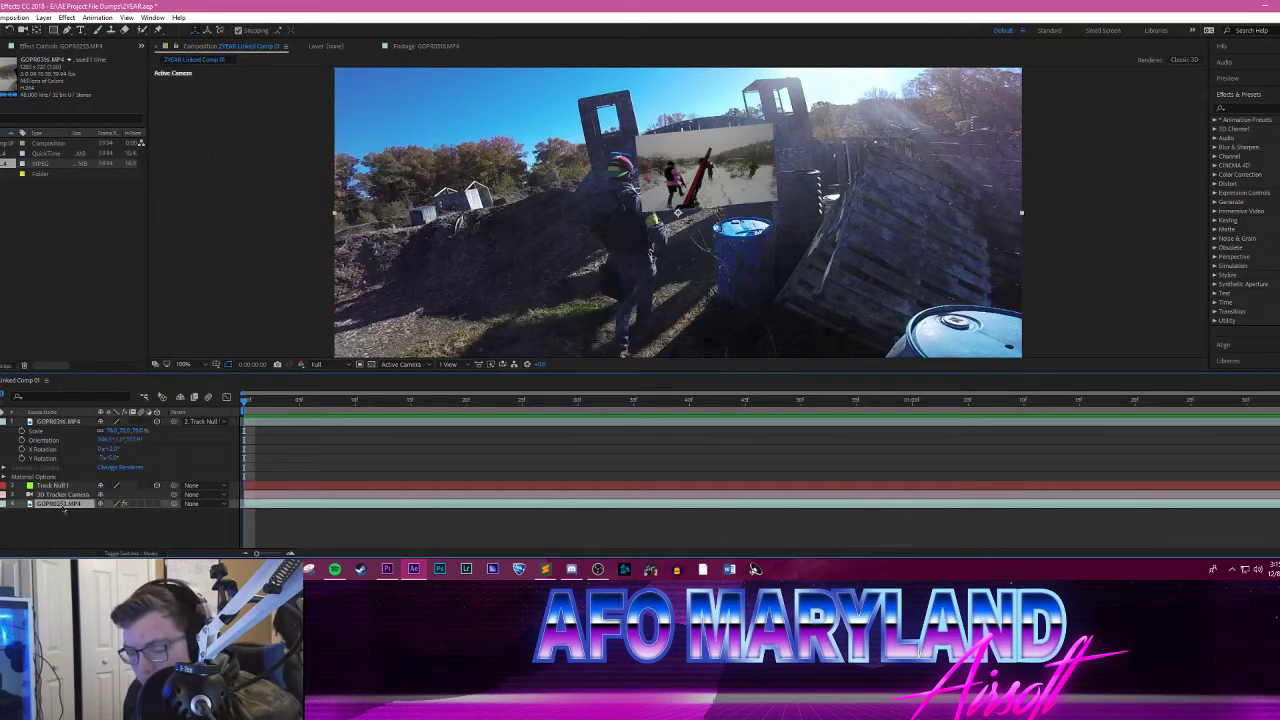
{"action": "key", "text": "ctrl+d"}
{"action": "left_click", "coordinate": [62, 514]}
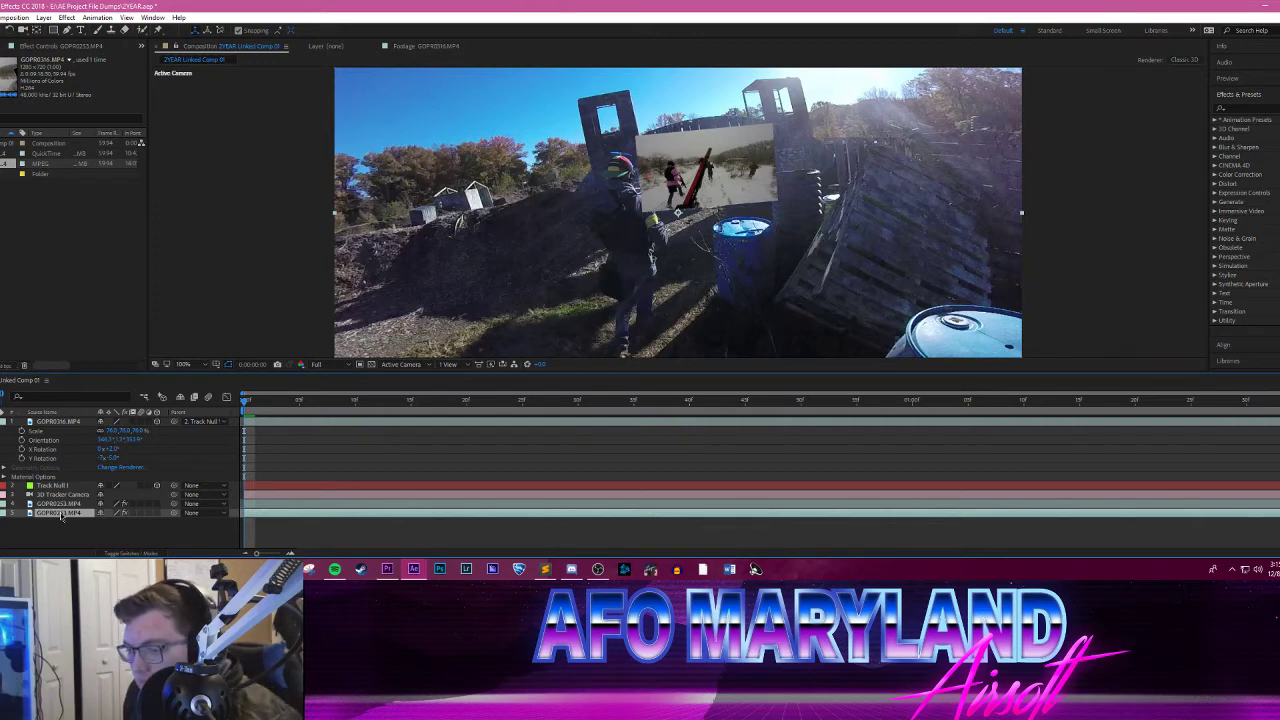
{"action": "right_click", "coordinate": [62, 515]}
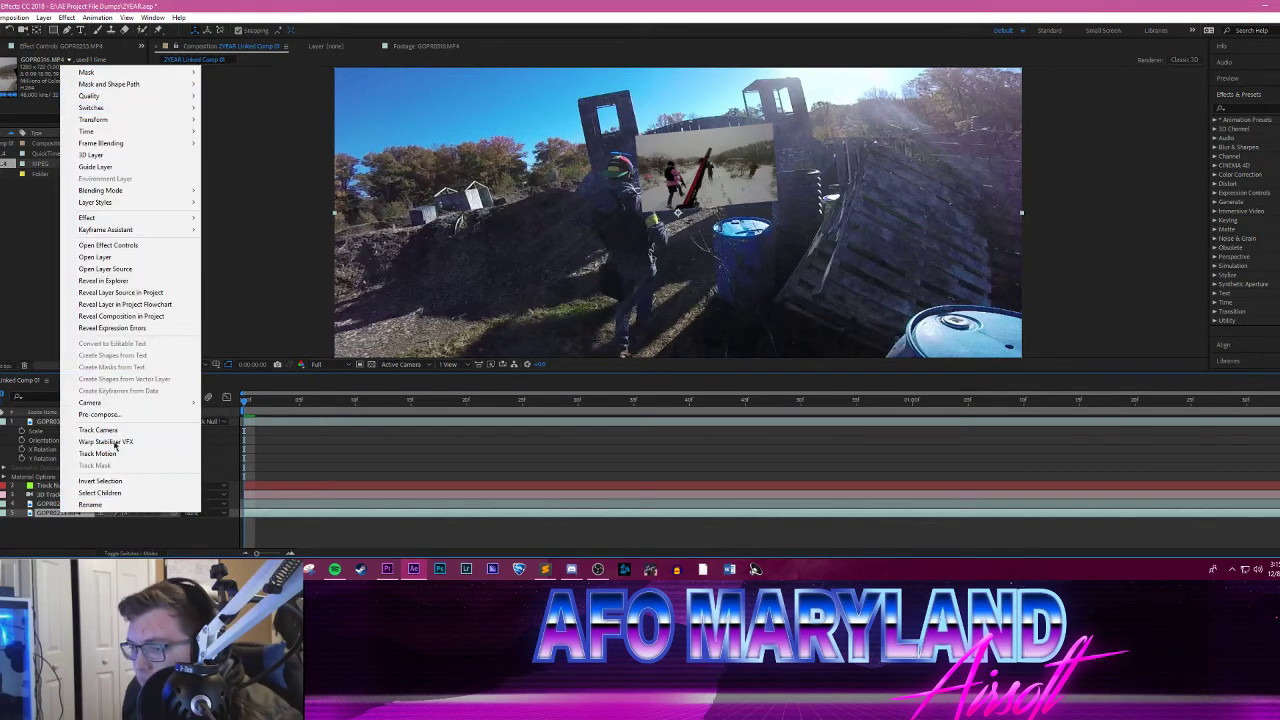
{"action": "left_click", "coordinate": [62, 532]}
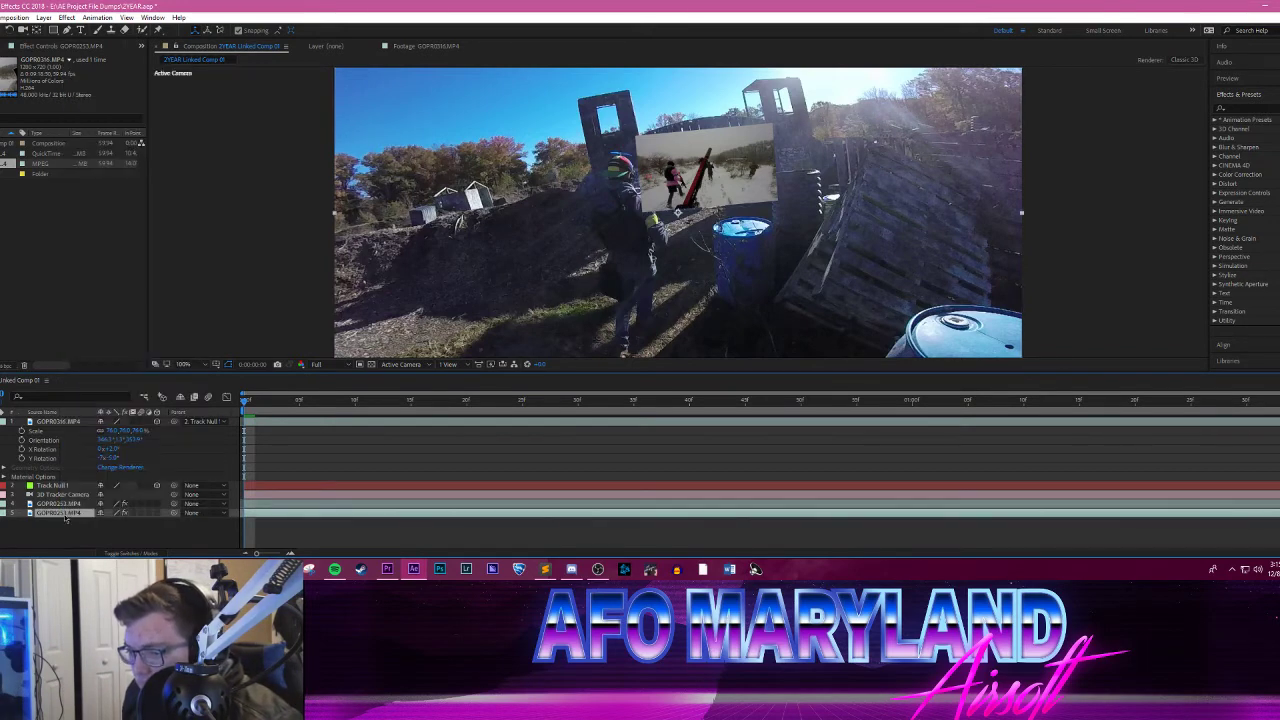
{"action": "right_click", "coordinate": [62, 504]}
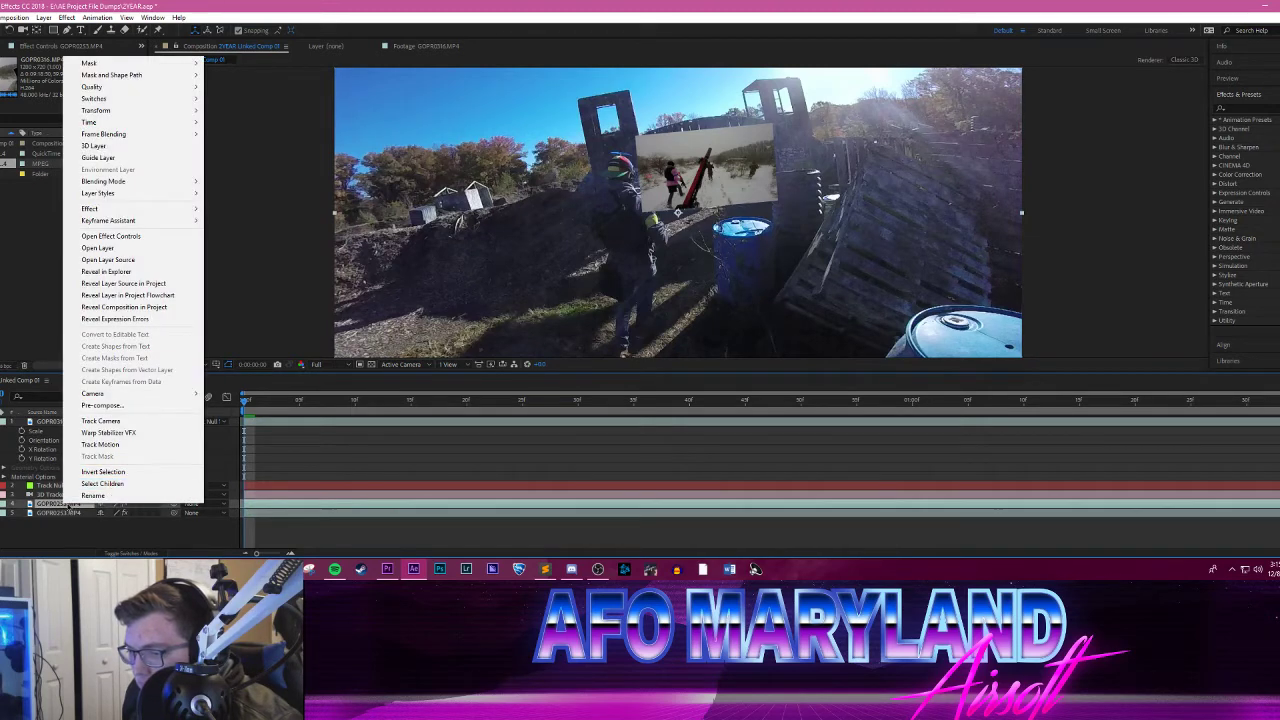
{"action": "left_click", "coordinate": [51, 528]}
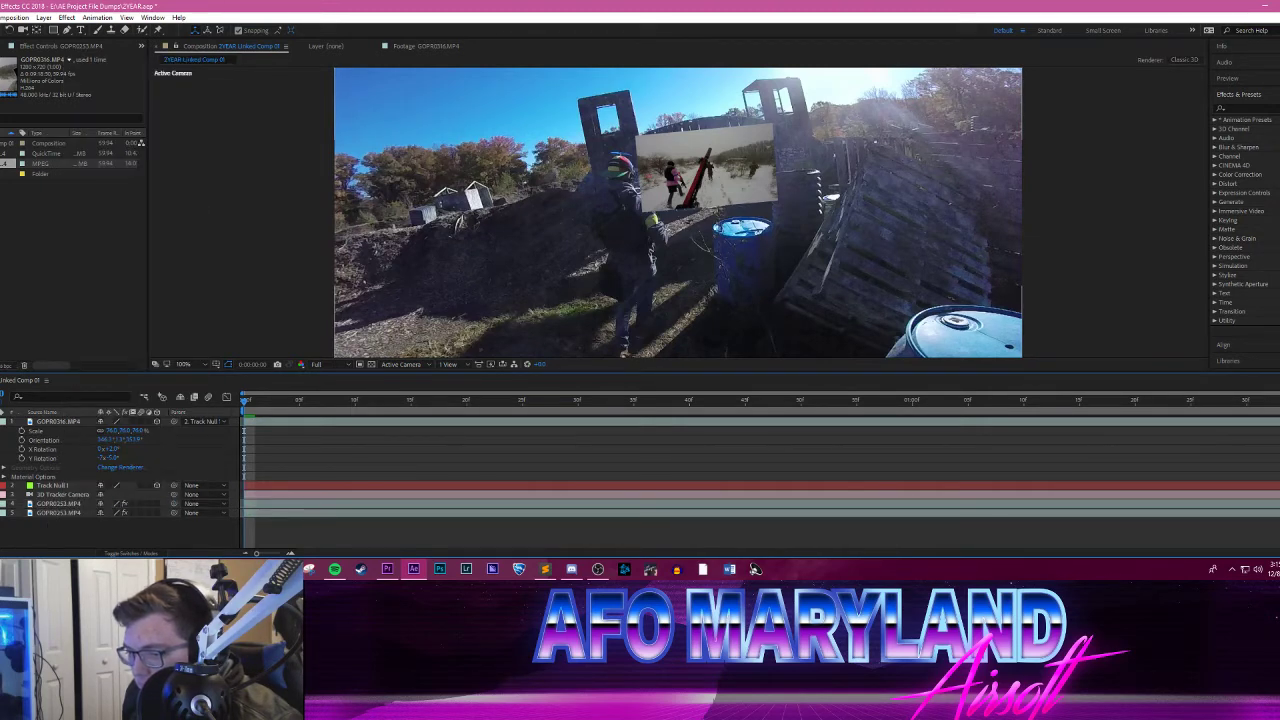
Step: Rename the upper copy of the GOPR0253.MP4 layer "tracking"
{"action": "left_click", "coordinate": [1, 504]}
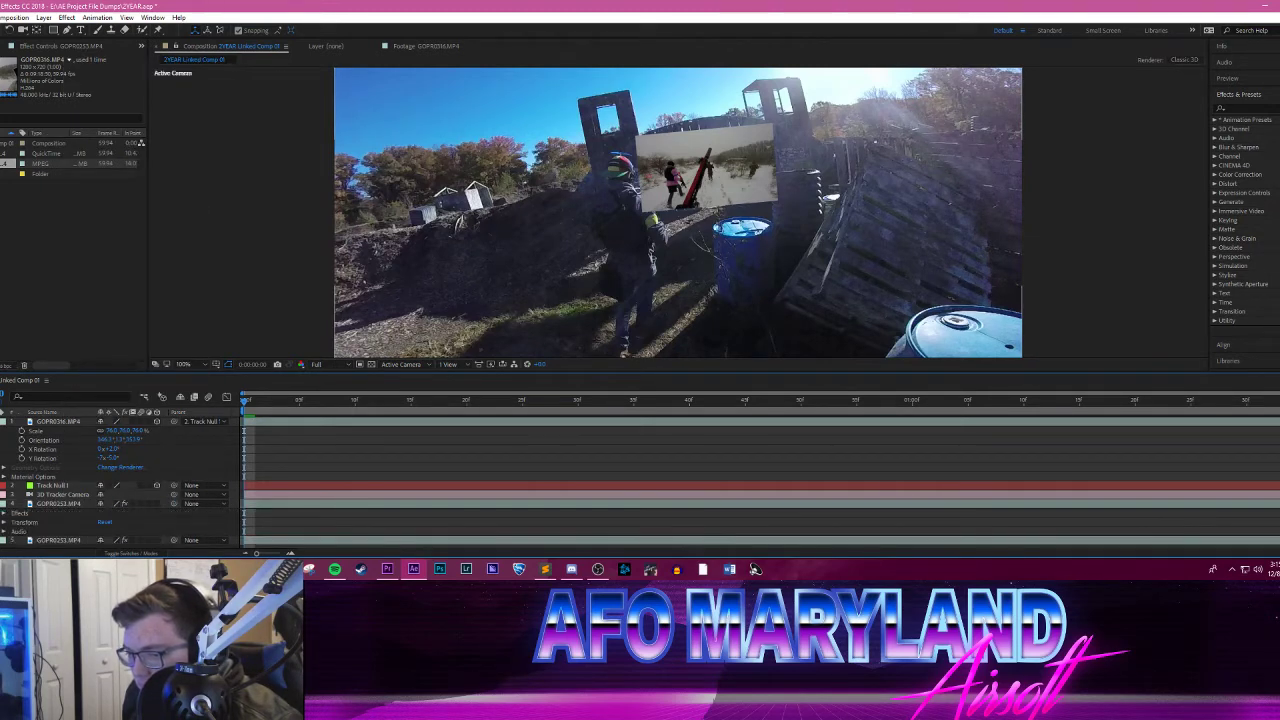
{"action": "left_click", "coordinate": [6, 514]}
{"action": "left_click", "coordinate": [6, 514]}
{"action": "left_click", "coordinate": [1, 504]}
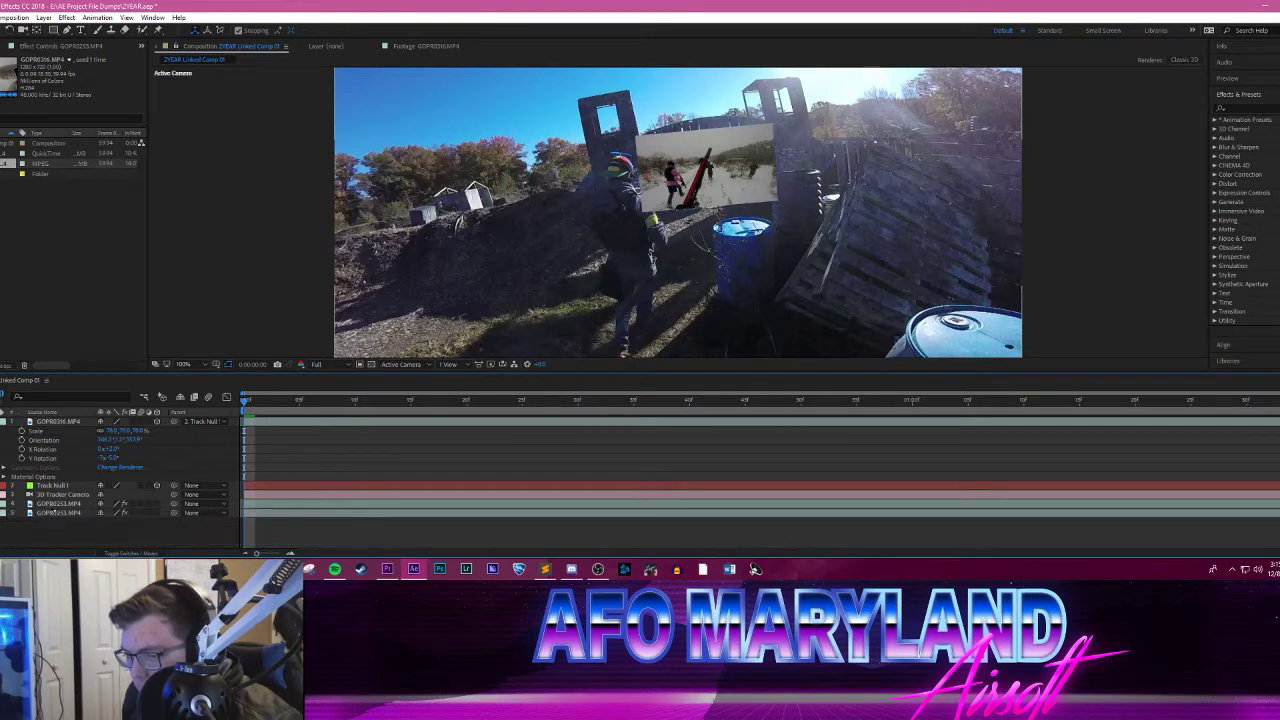
{"action": "right_click", "coordinate": [55, 503]}
{"action": "left_click", "coordinate": [108, 498]}
{"action": "type", "text": "tracking"}
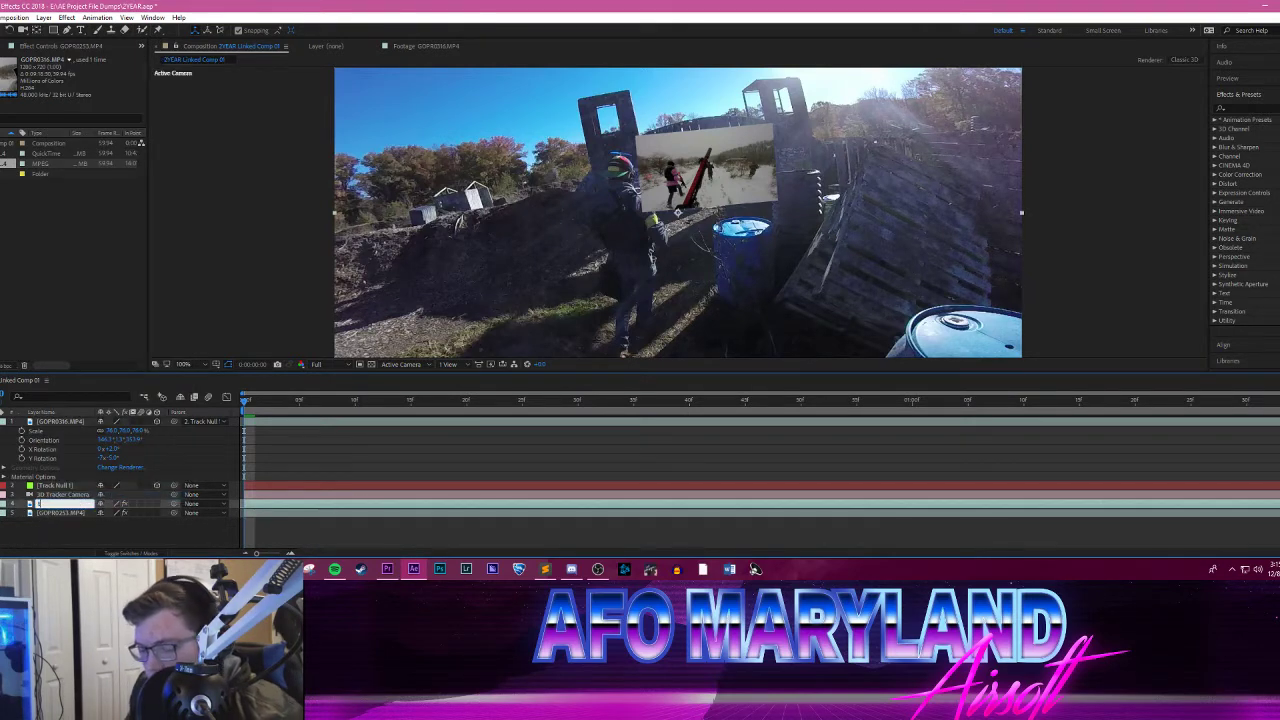
{"action": "key", "text": "Return"}
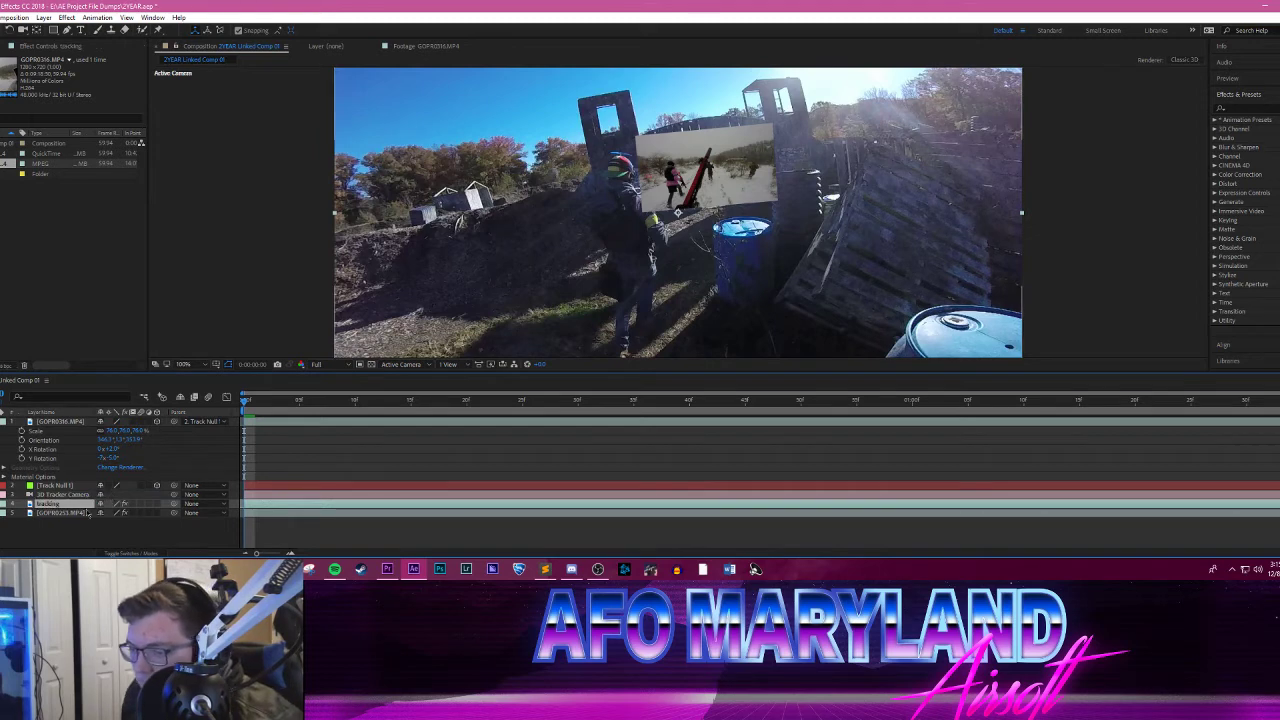
Step: Rename the lower GOPR0253.MP4 layer "roto" and select it
{"action": "left_click", "coordinate": [60, 514]}
{"action": "right_click", "coordinate": [60, 519]}
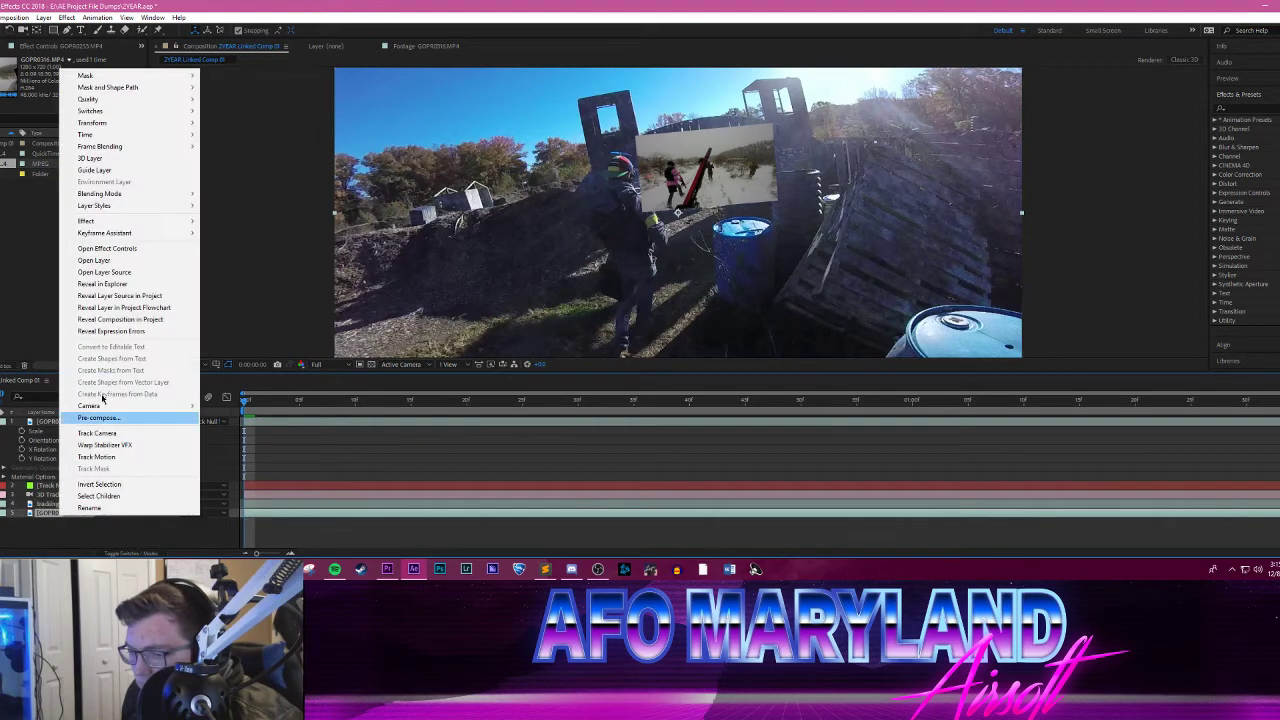
{"action": "left_click", "coordinate": [100, 510]}
{"action": "type", "text": "roto"}
{"action": "key", "text": "Return"}
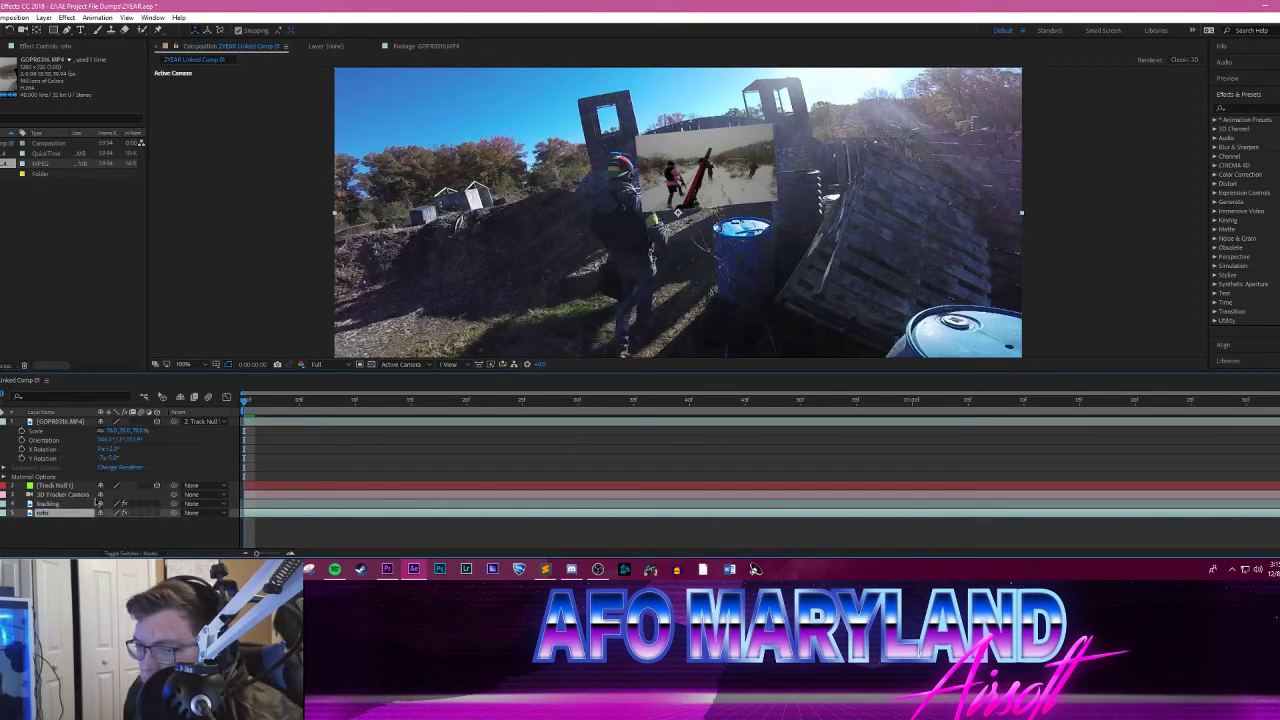
{"action": "left_click", "coordinate": [53, 540]}
{"action": "left_click", "coordinate": [54, 513]}
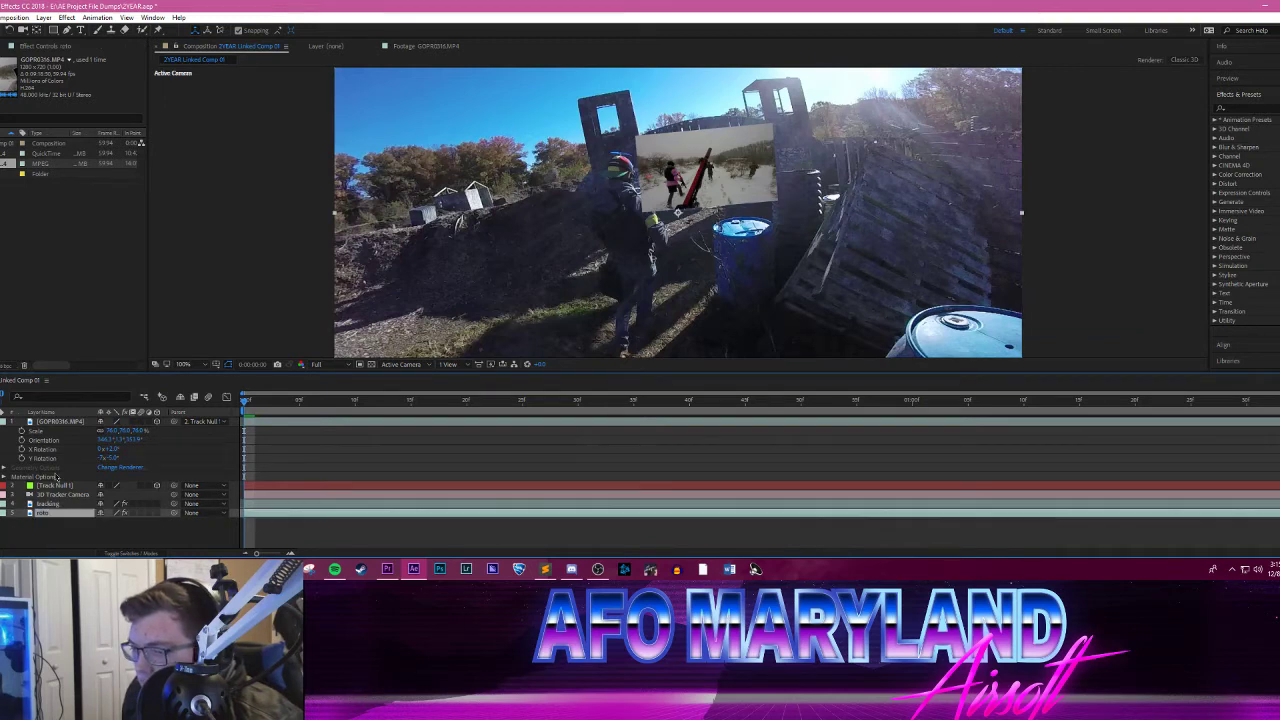
Step: Choose the Roto Brush tool, hide the snowy clip and open the roto layer in its own layer view
{"action": "left_click", "coordinate": [144, 32]}
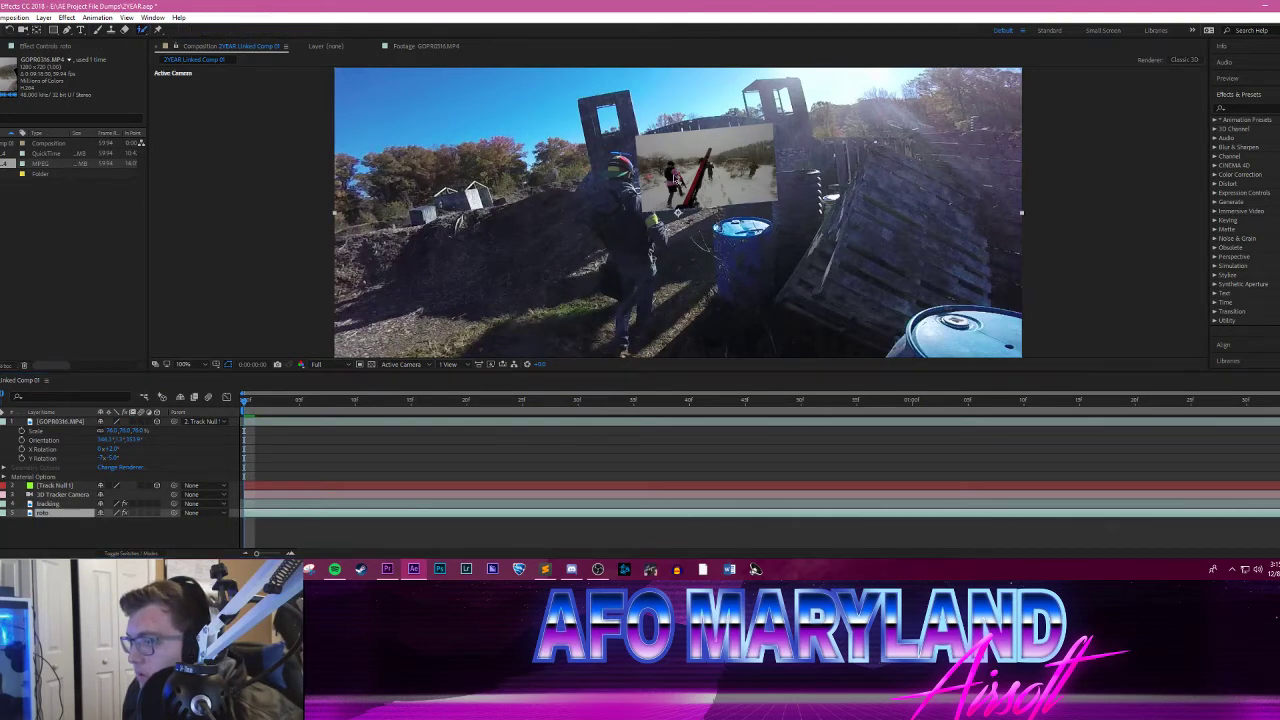
{"action": "left_click", "coordinate": [0, 513]}
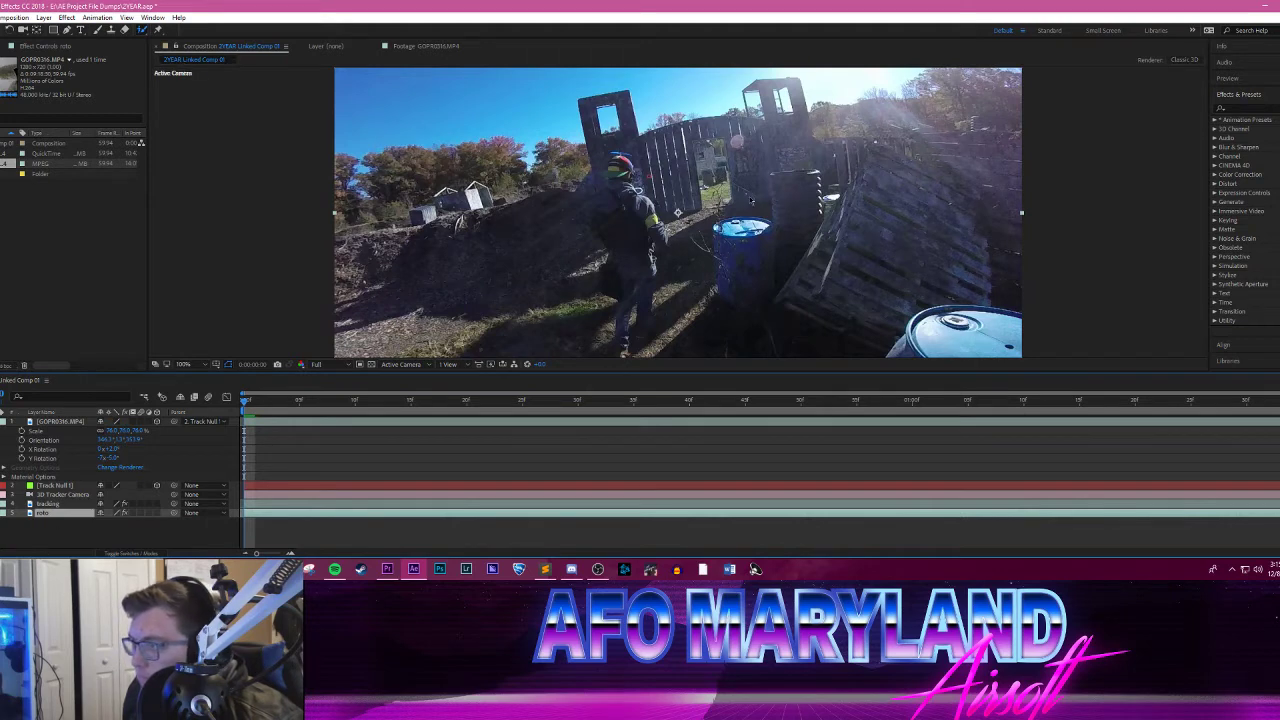
{"action": "double_click", "coordinate": [751, 200]}
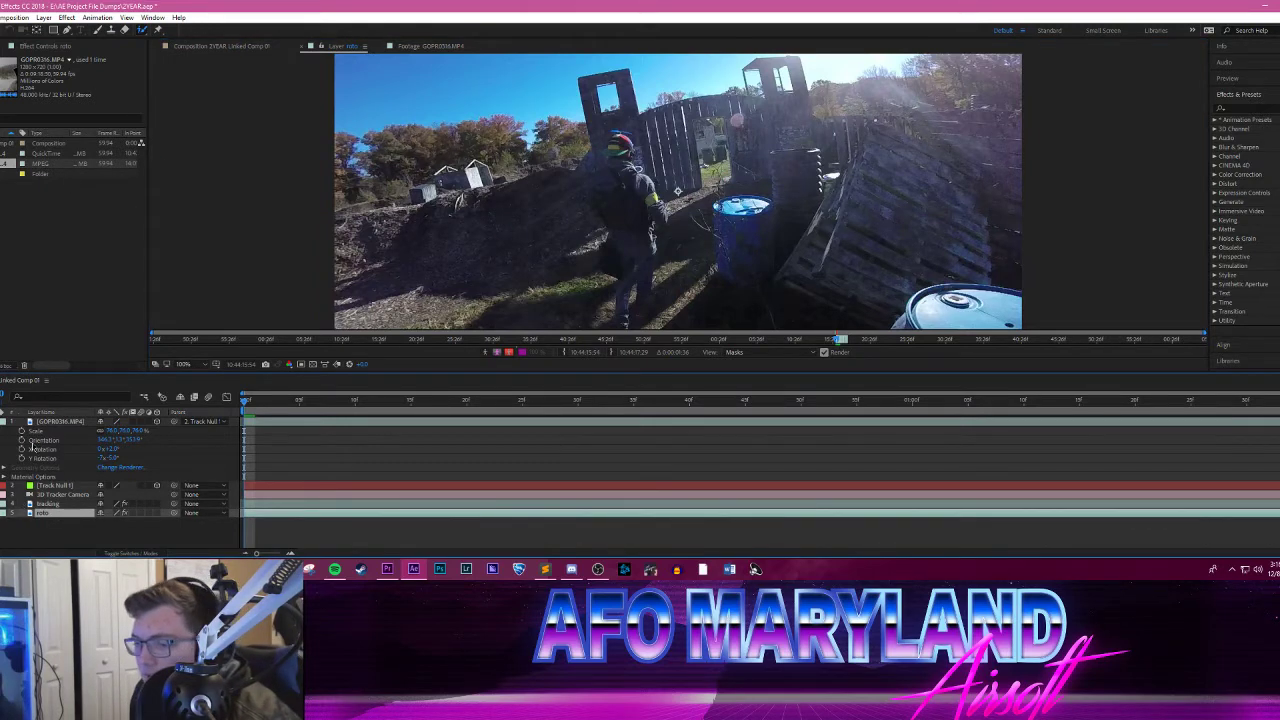
Step: Delete the roto layer from the composition
{"action": "right_click", "coordinate": [56, 516]}
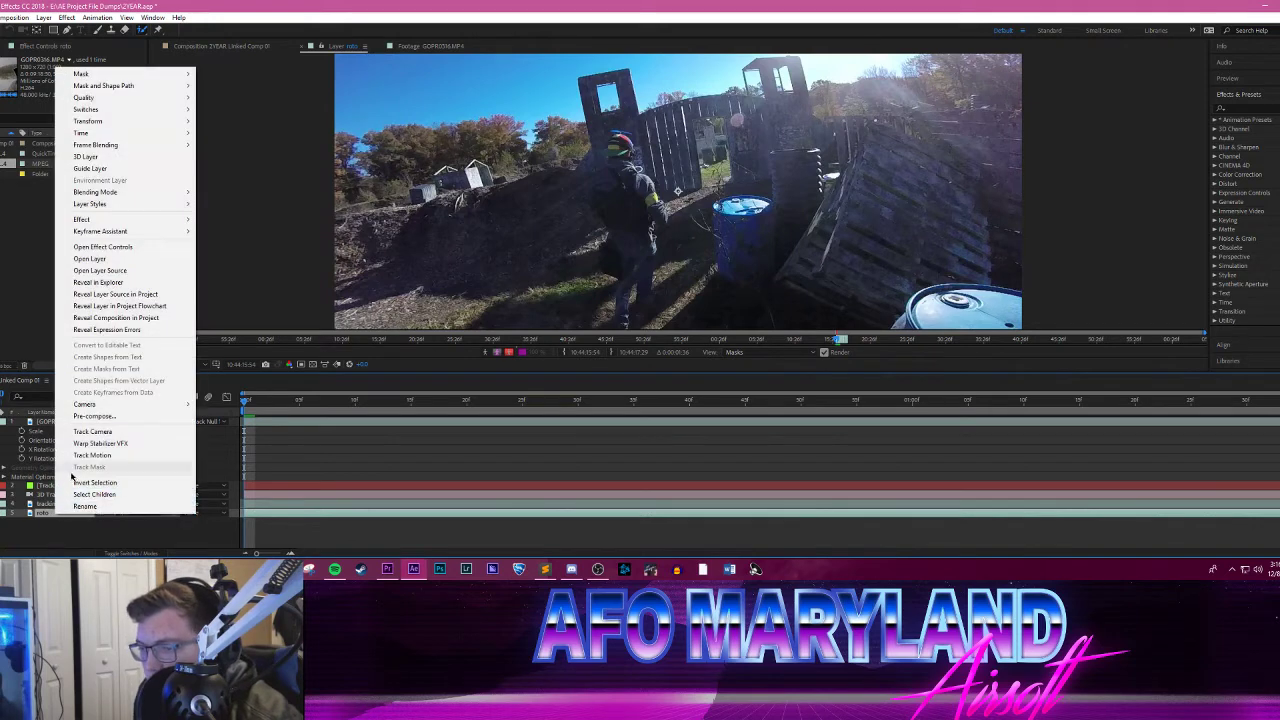
{"action": "left_click", "coordinate": [72, 522]}
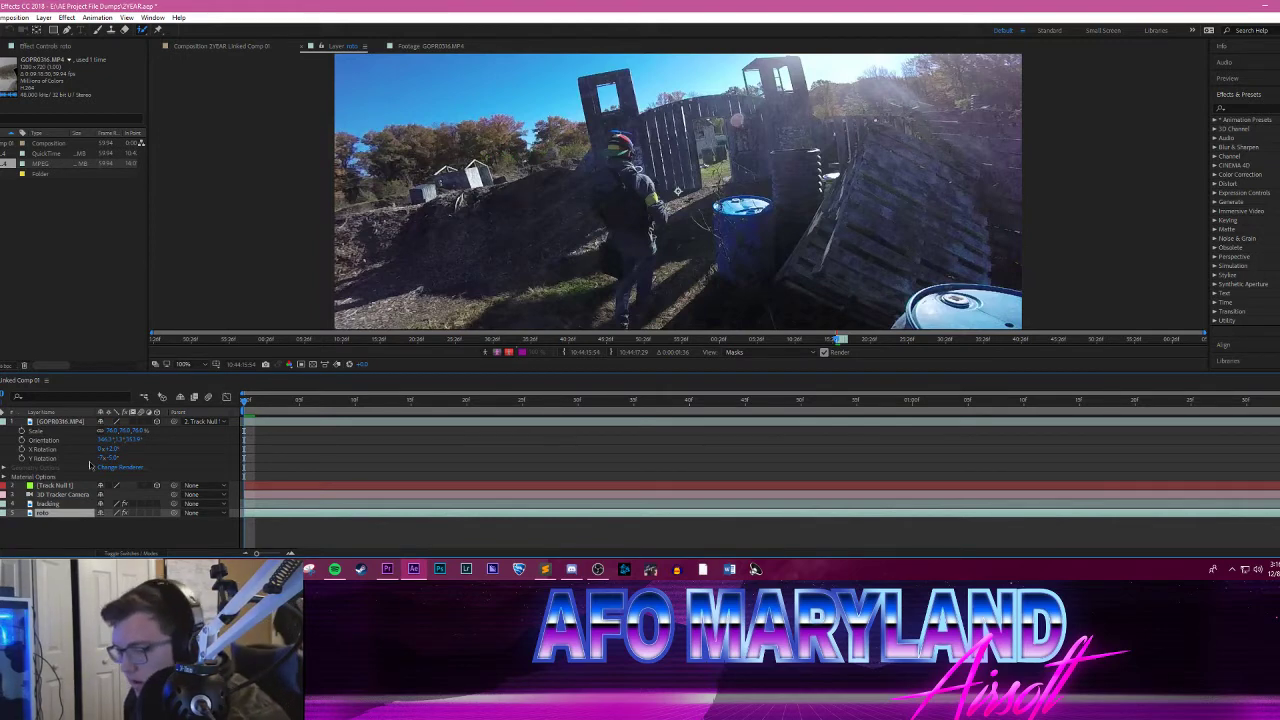
{"action": "left_click", "coordinate": [65, 530]}
{"action": "left_click", "coordinate": [63, 516]}
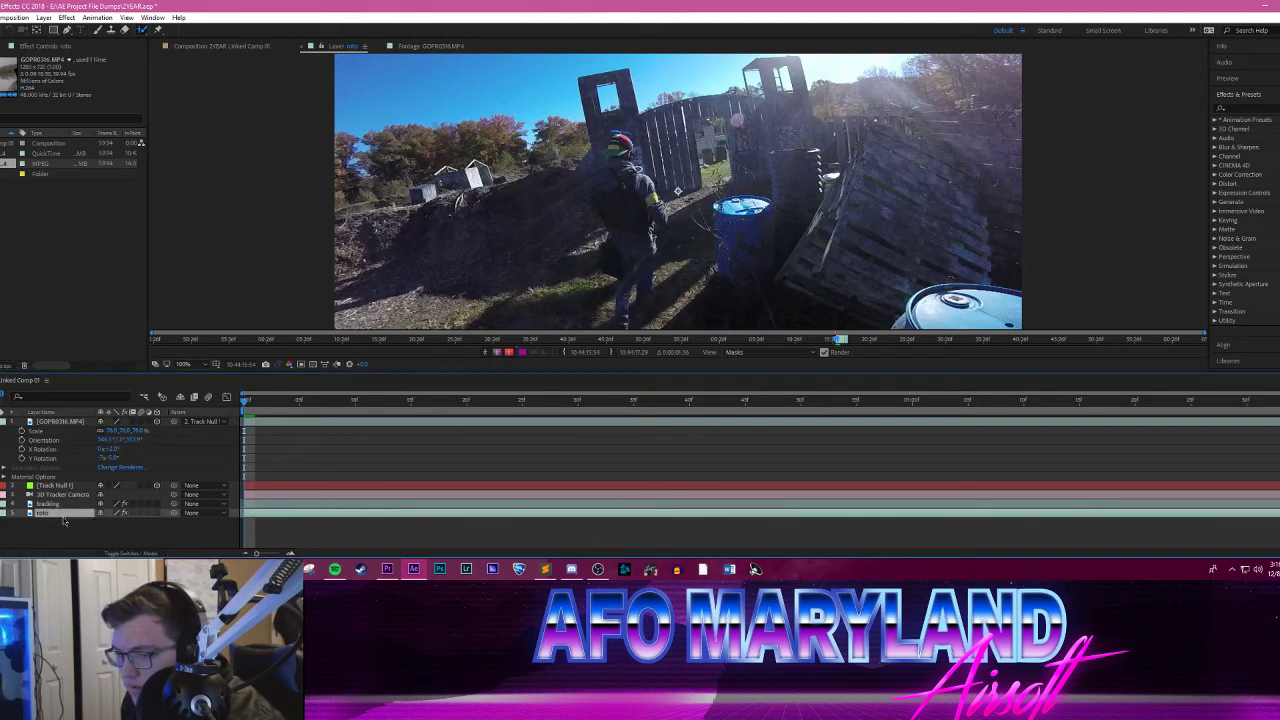
{"action": "key", "text": "Delete"}
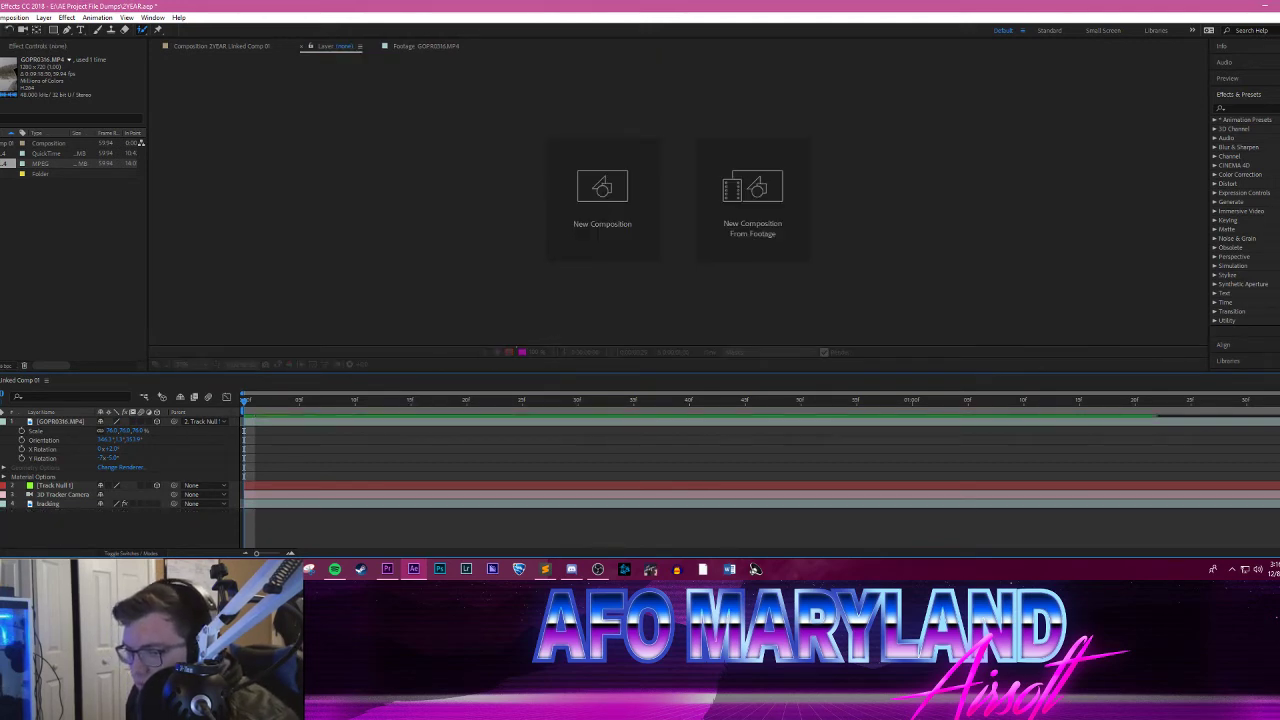
Step: Go back to the 2YEAR Linked Comp 01 view, preview the gate shot and return to the first frame
{"action": "left_click_drag", "start_coordinate": [266, 400], "coordinate": [255, 400]}
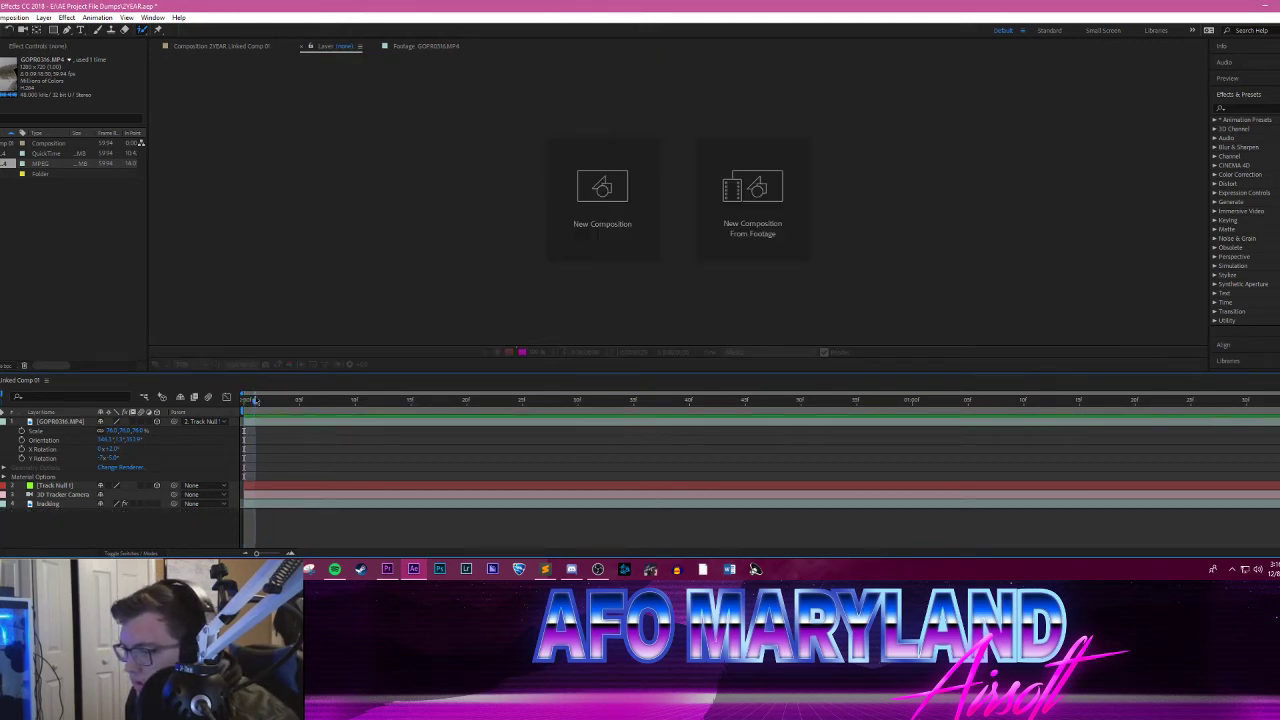
{"action": "left_click", "coordinate": [252, 47]}
{"action": "key", "text": "space"}
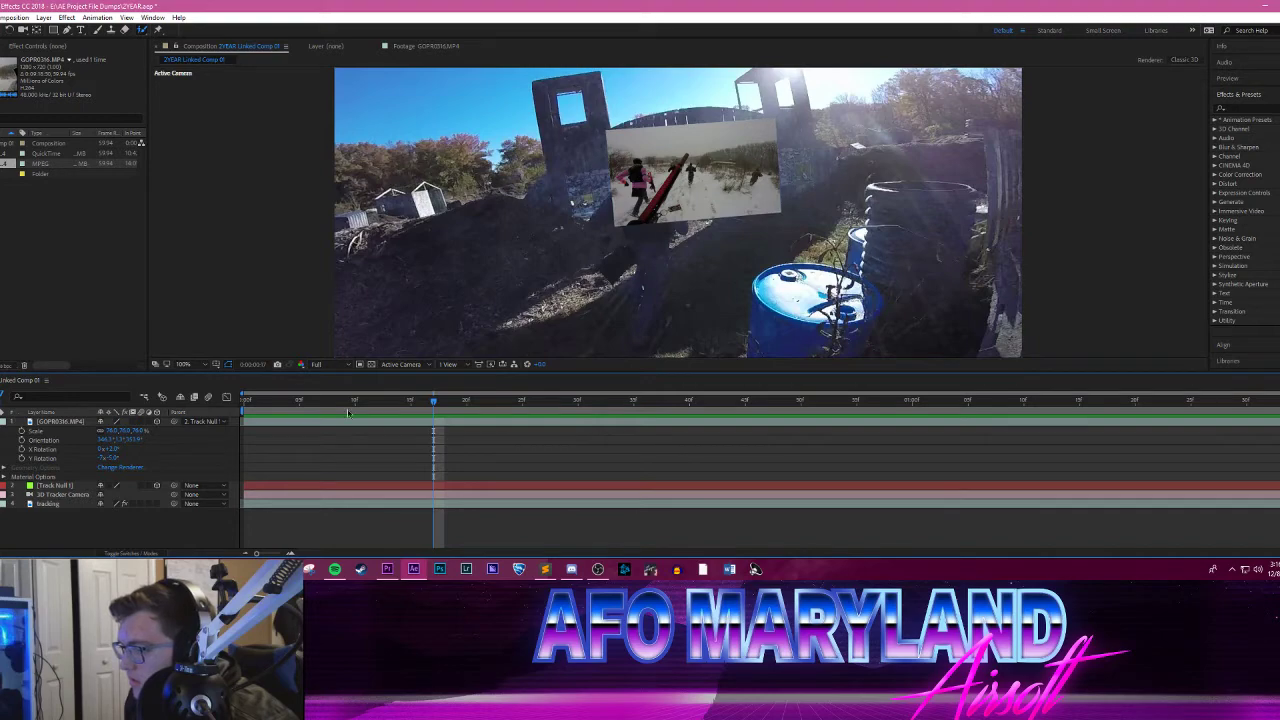
{"action": "left_click_drag", "start_coordinate": [340, 403], "coordinate": [367, 401]}
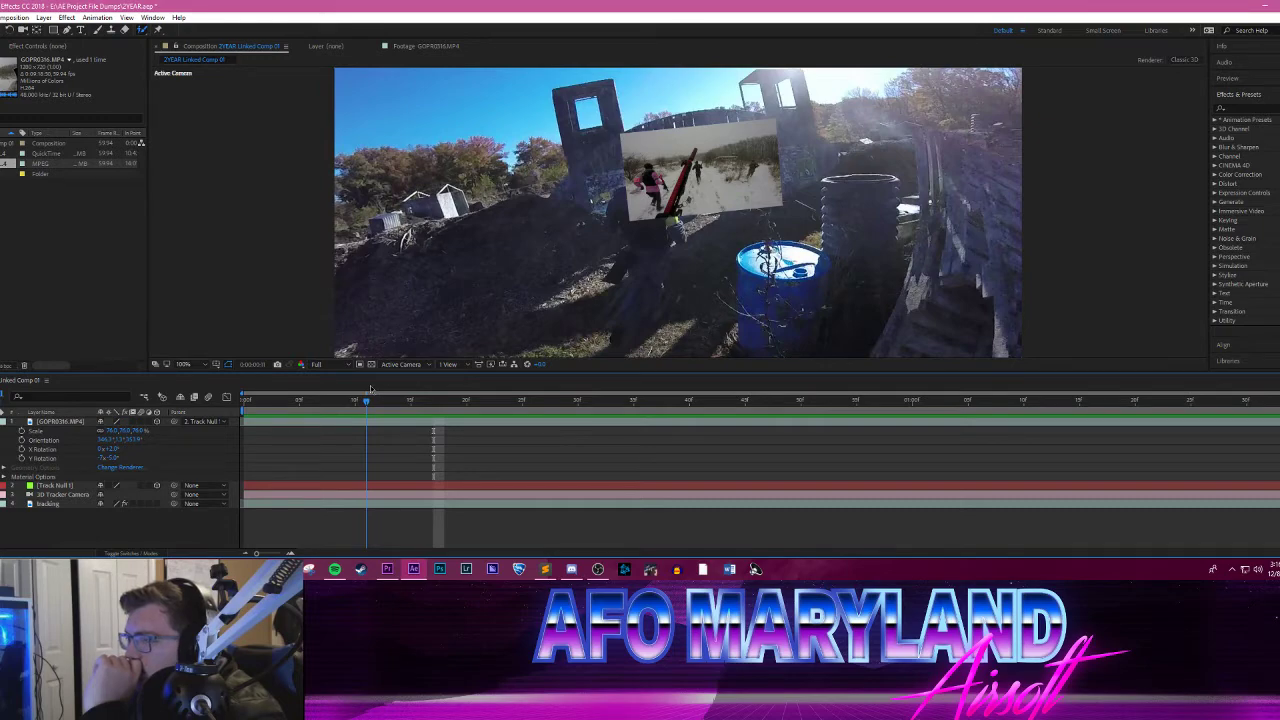
{"action": "left_click_drag", "start_coordinate": [370, 389], "coordinate": [205, 395]}
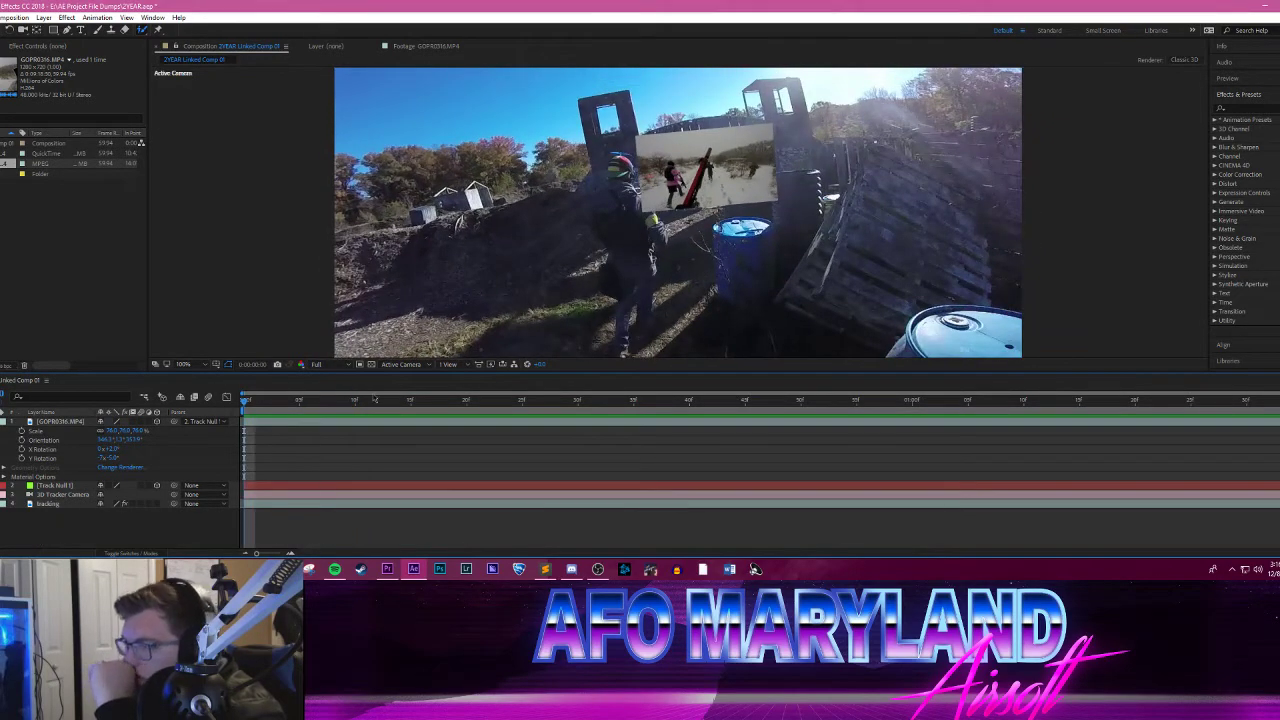
{"action": "mouse_move", "coordinate": [244, 405]}
{"action": "left_mouse_down"}
{"action": "mouse_move", "coordinate": [278, 401]}
{"action": "mouse_move", "coordinate": [236, 404]}
{"action": "left_mouse_up"}
Step: Hide the snowy clip, then duplicate the tracking layer and name the copy "masking"
{"action": "left_click", "coordinate": [0, 421]}
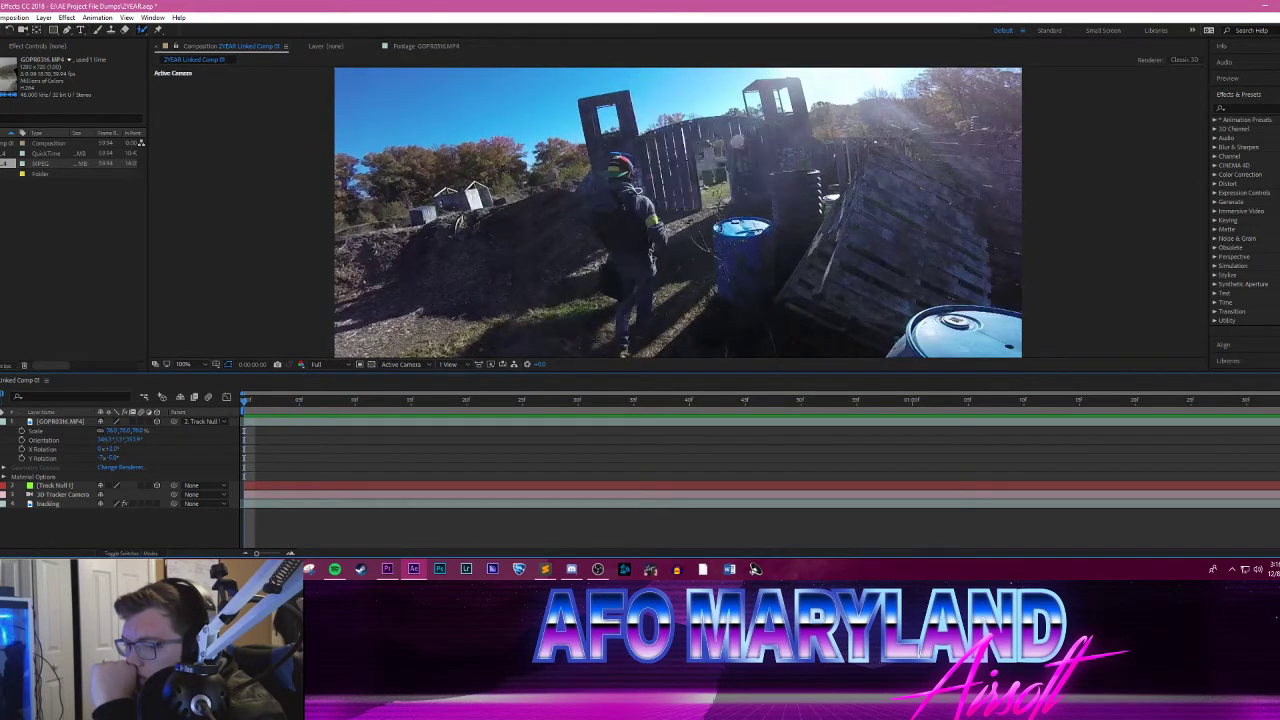
{"action": "left_click", "coordinate": [54, 506]}
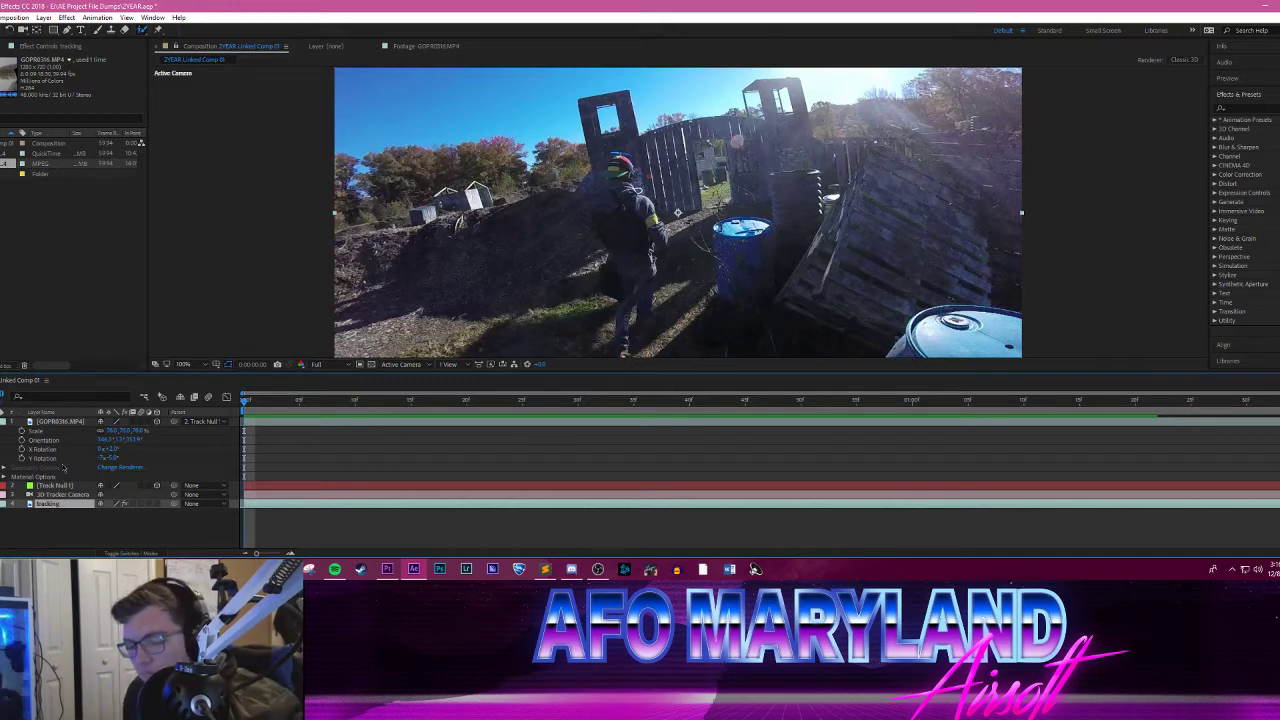
{"action": "key", "text": "ctrl+d"}
{"action": "right_click", "coordinate": [60, 504]}
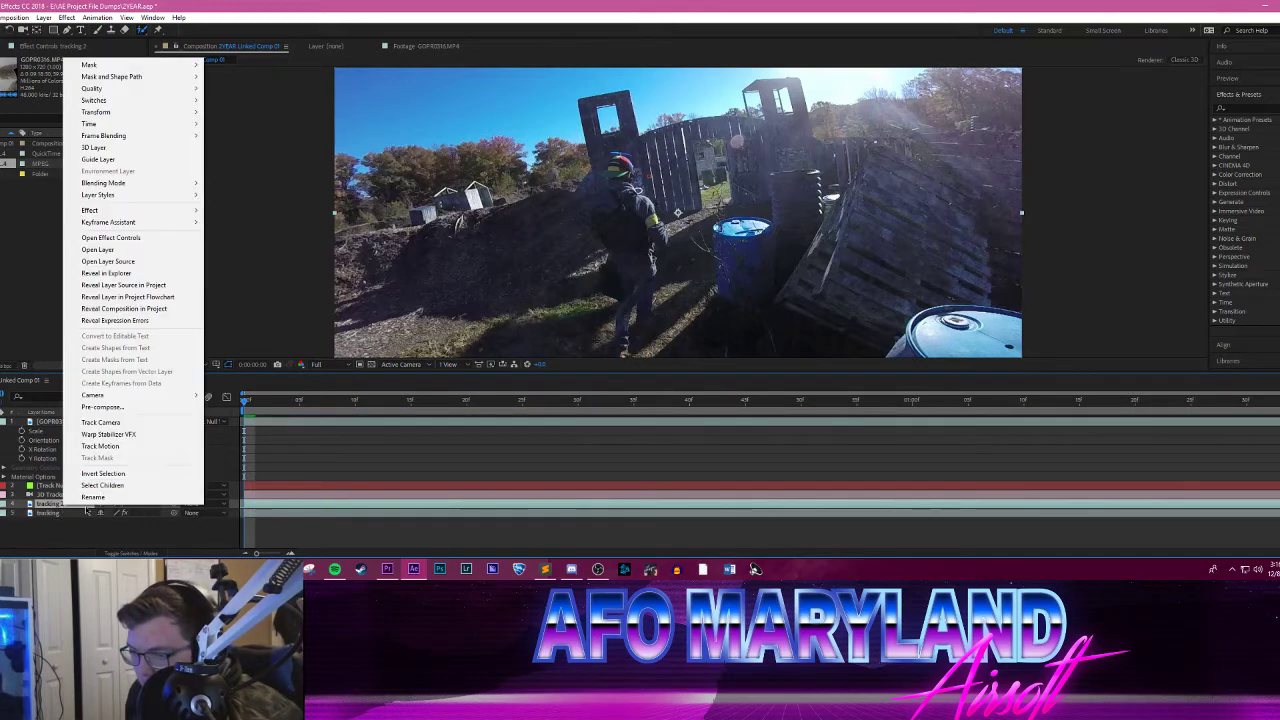
{"action": "left_click", "coordinate": [100, 492]}
{"action": "type", "text": "masking"}
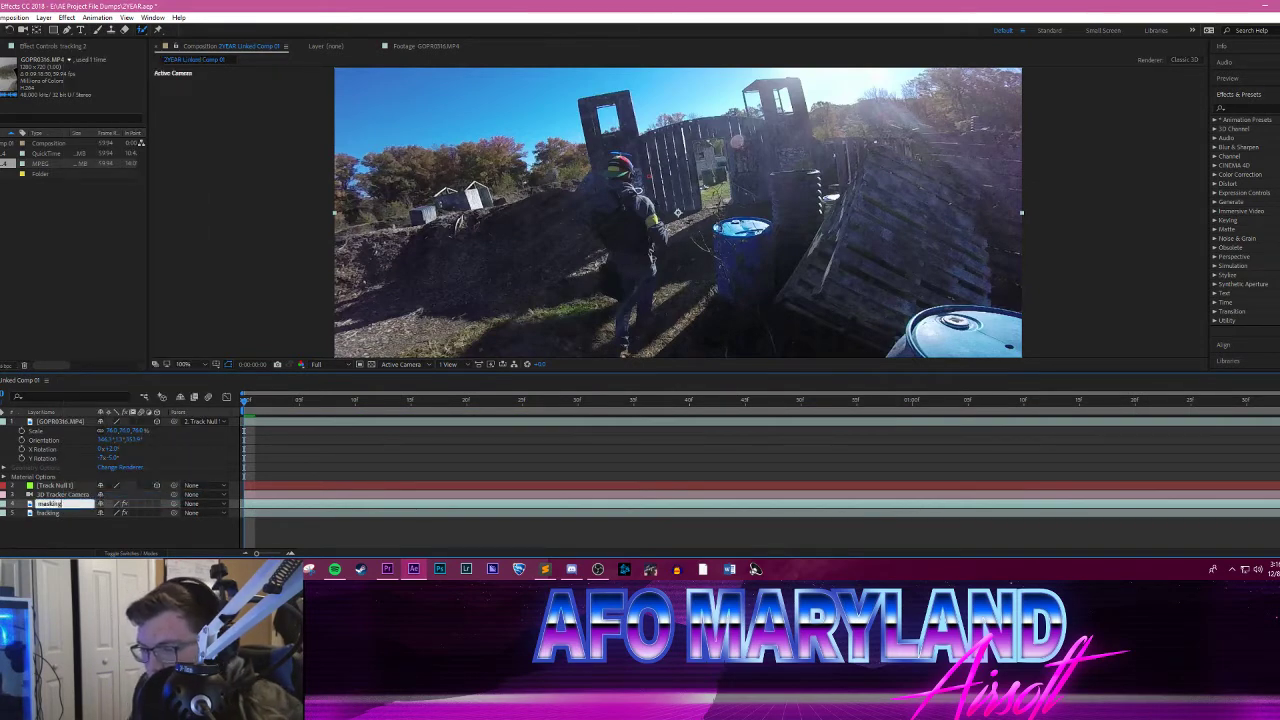
Step: Draw a closed four-point Pen tool mask around the doorway opening in the gate on the masking layer
{"action": "key", "text": "Return"}
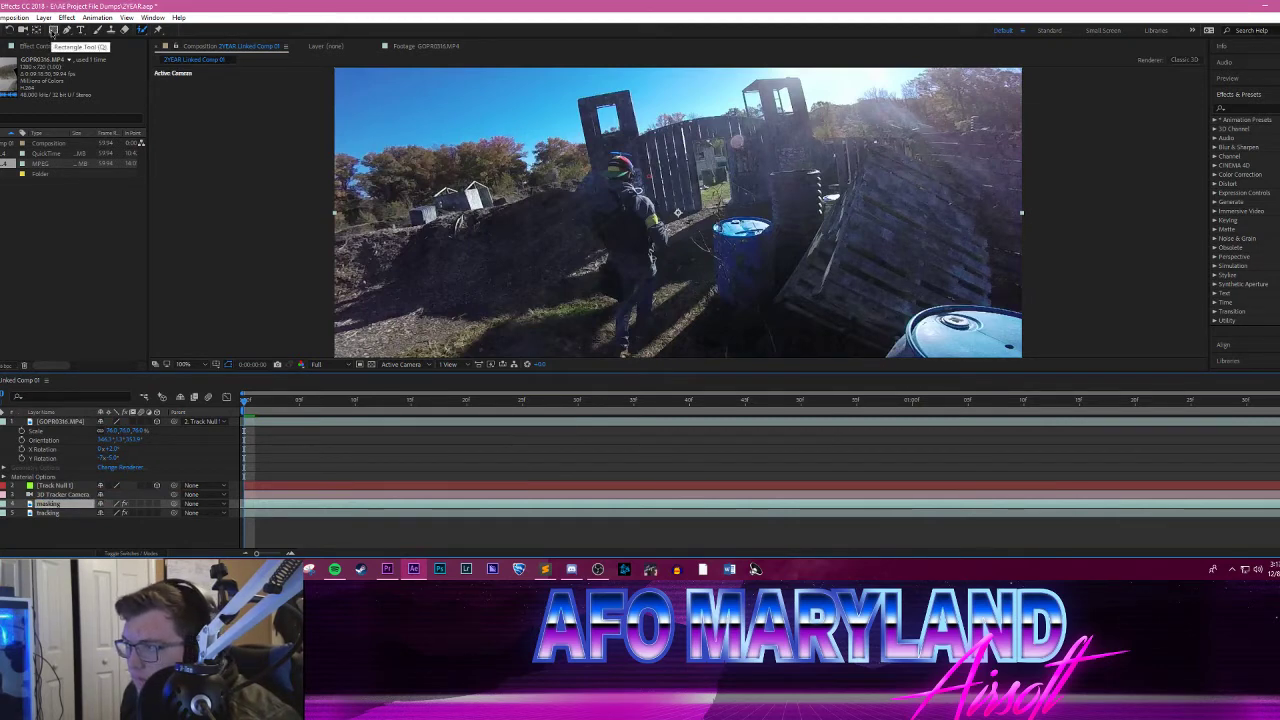
{"action": "left_click", "coordinate": [53, 30]}
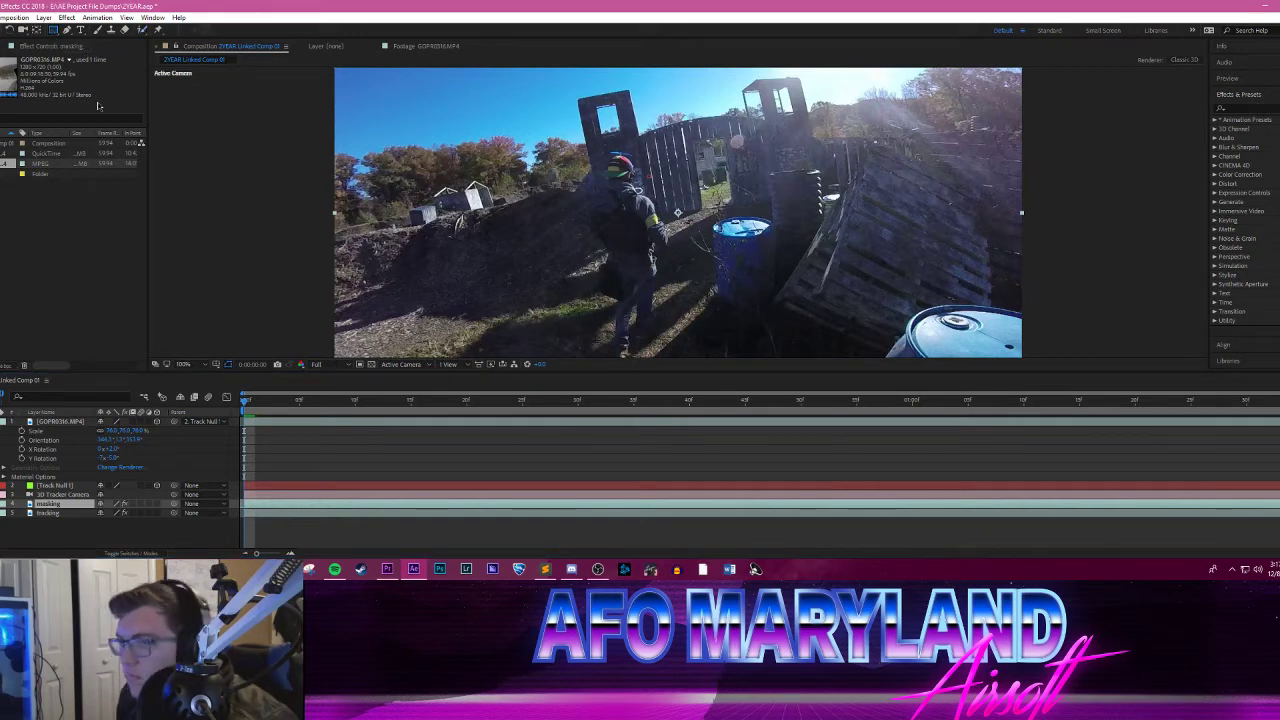
{"action": "left_click", "coordinate": [66, 31]}
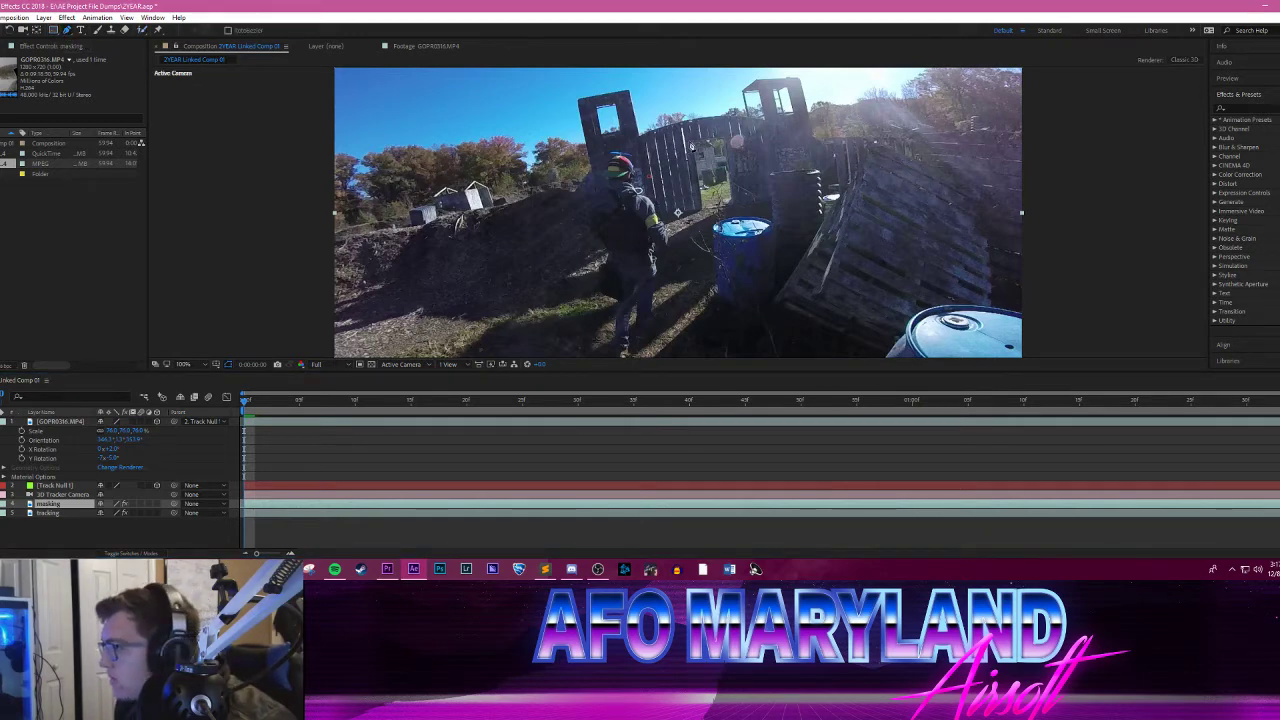
{"action": "scroll", "coordinate": [696, 148], "scroll_direction": "up", "scroll_amount": 2}
{"action": "left_click_drag", "start_coordinate": [758, 147], "coordinate": [605, 322]}
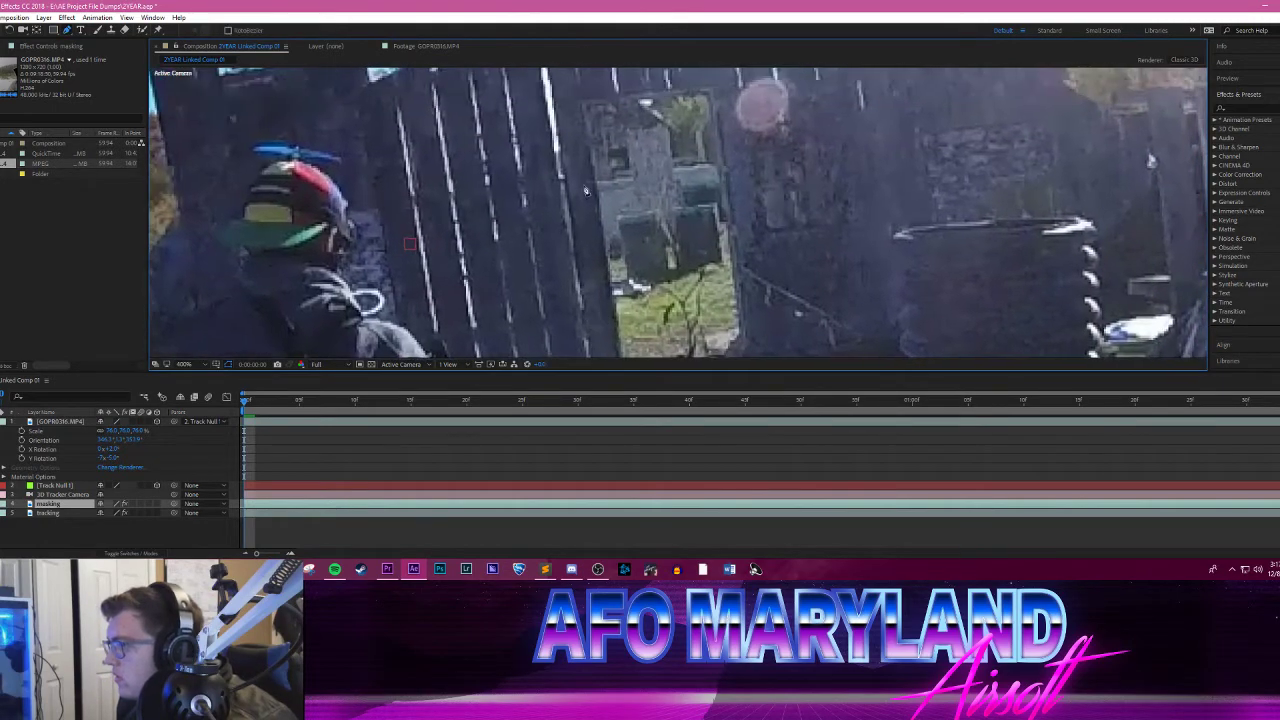
{"action": "left_click", "coordinate": [581, 103]}
{"action": "left_click", "coordinate": [713, 96]}
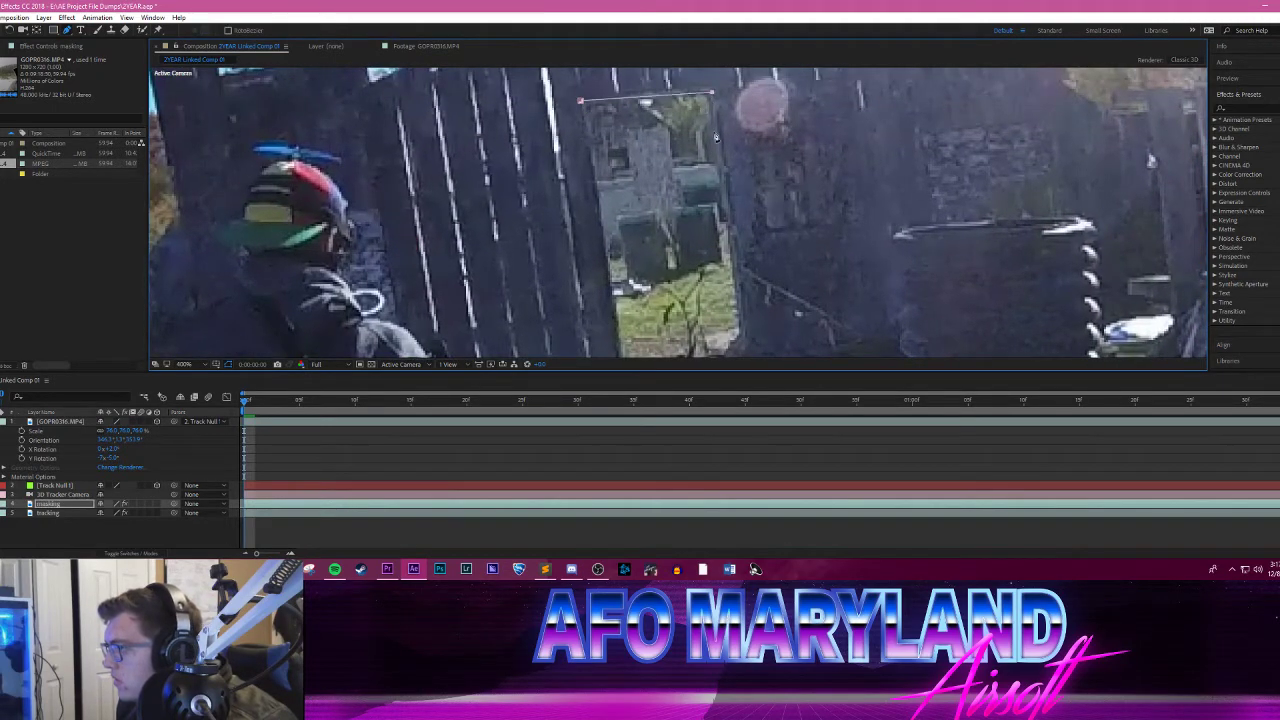
{"action": "left_click", "coordinate": [747, 347]}
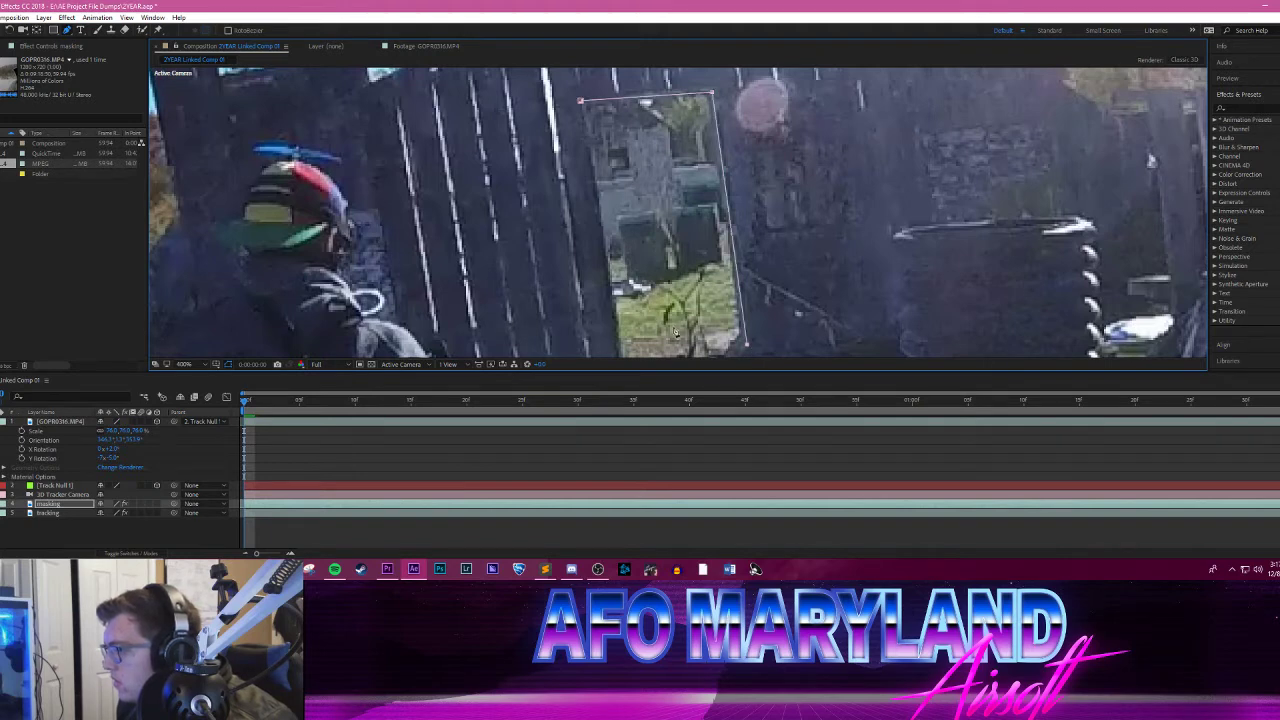
{"action": "scroll", "coordinate": [676, 330], "scroll_direction": "down", "scroll_amount": 1}
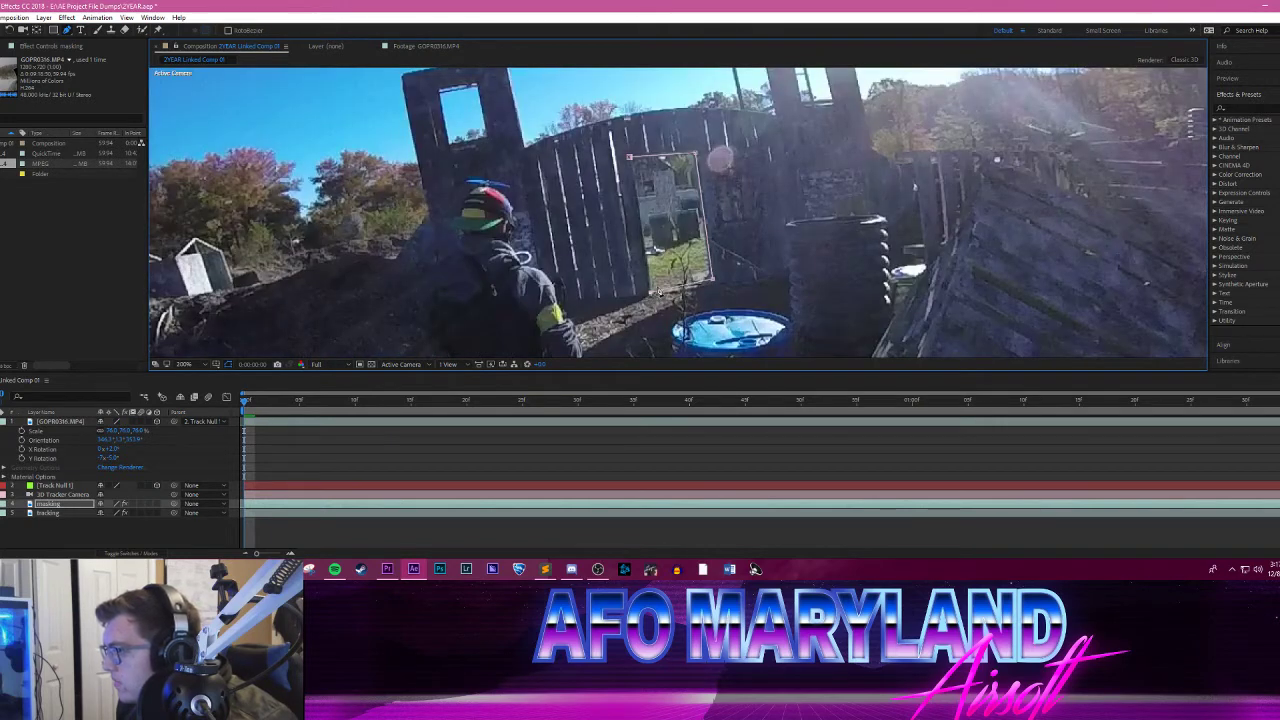
{"action": "left_click", "coordinate": [630, 160]}
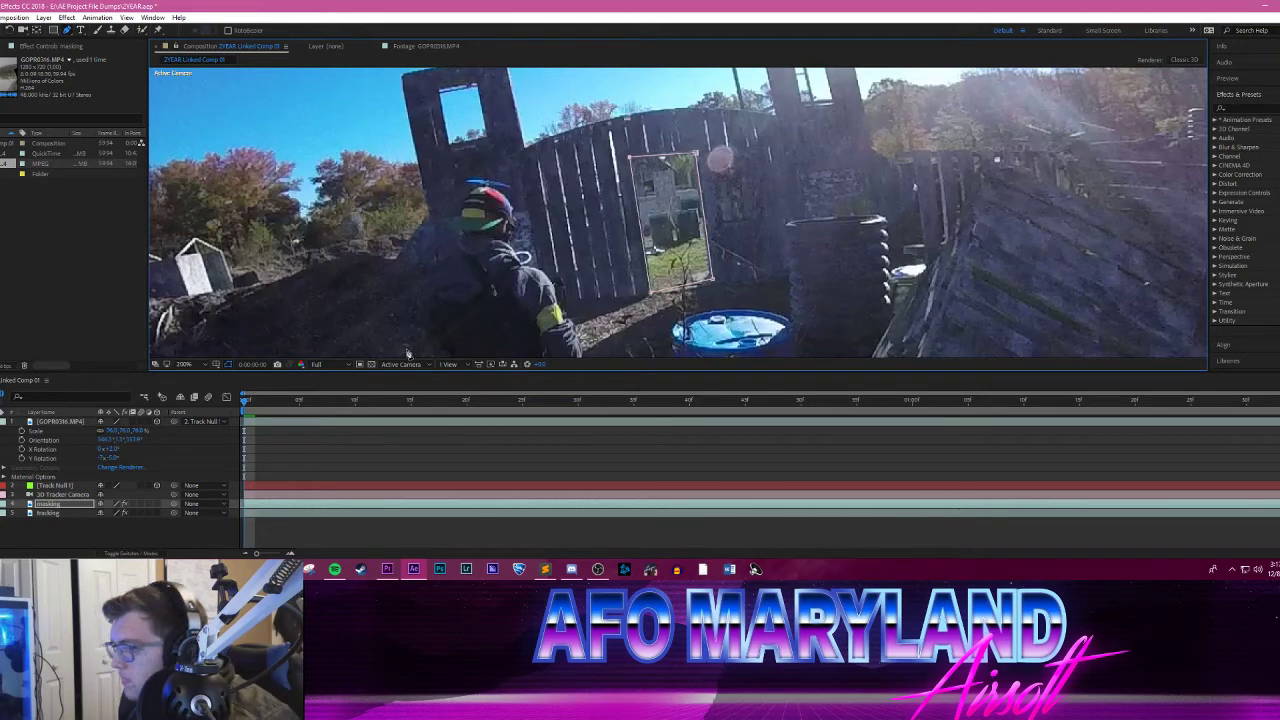
Step: Advance one frame and reposition the mask's corner points to match the doorway opening
{"action": "left_click", "coordinate": [255, 402]}
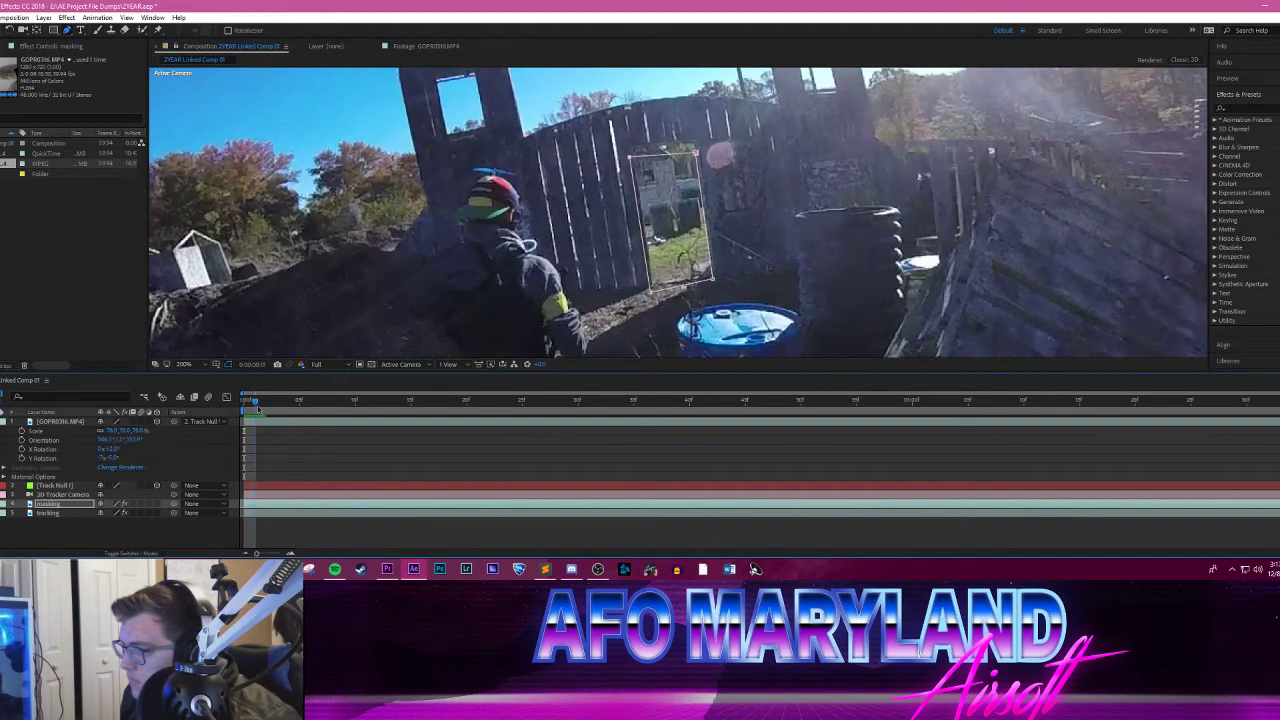
{"action": "key", "text": "period"}
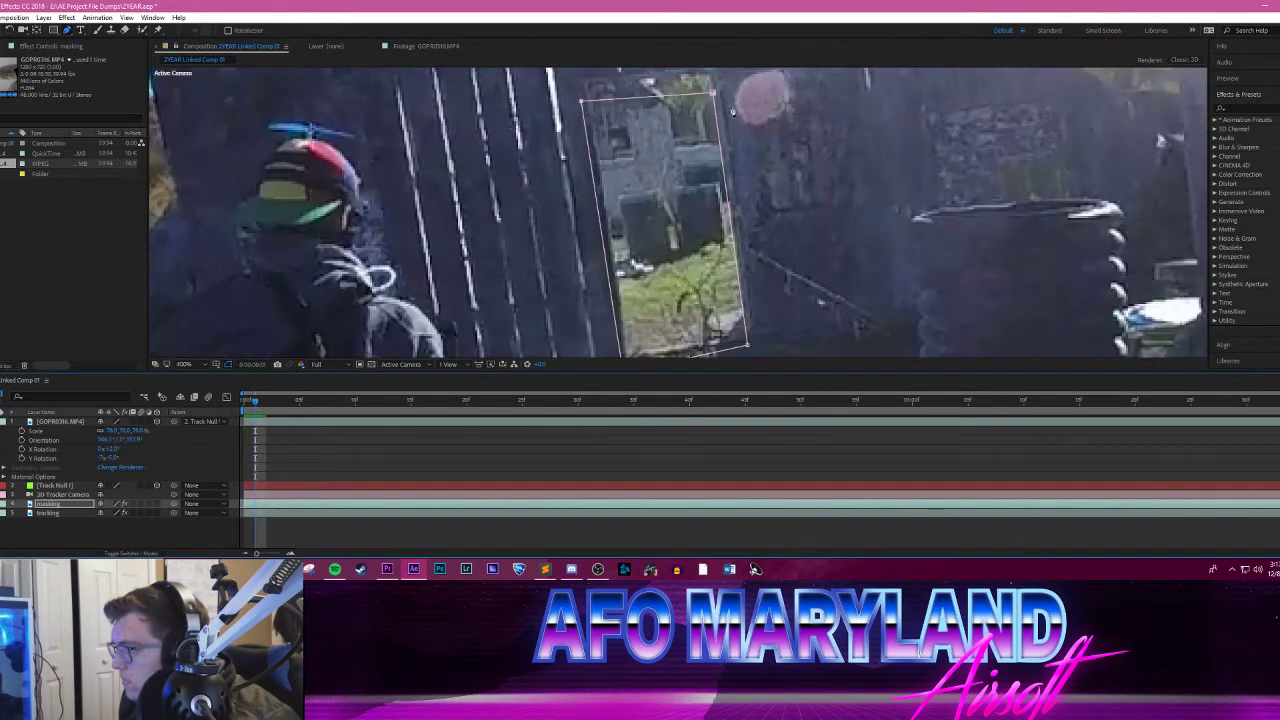
{"action": "mouse_move", "coordinate": [713, 96]}
{"action": "left_mouse_down"}
{"action": "mouse_move", "coordinate": [716, 73]}
{"action": "mouse_move", "coordinate": [716, 86]}
{"action": "left_mouse_up"}
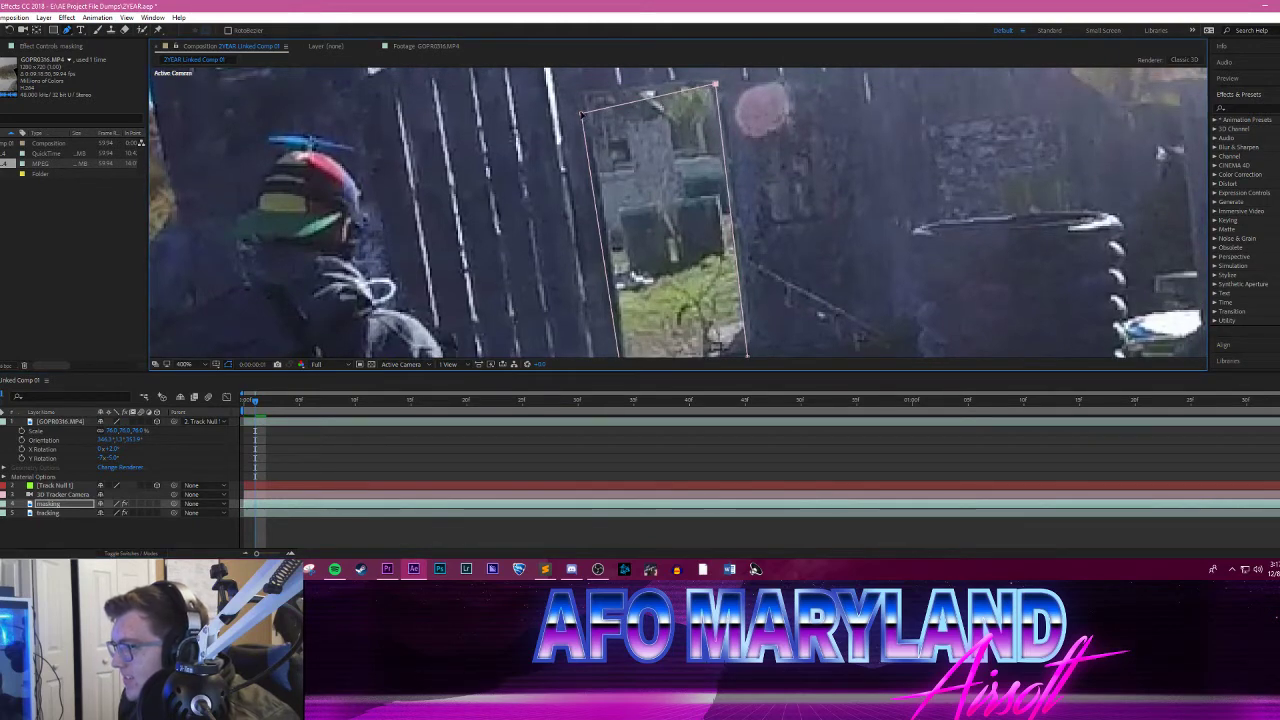
{"action": "left_click_drag", "start_coordinate": [584, 115], "coordinate": [584, 93]}
{"action": "scroll", "coordinate": [779, 309], "scroll_direction": "down", "scroll_amount": 2}
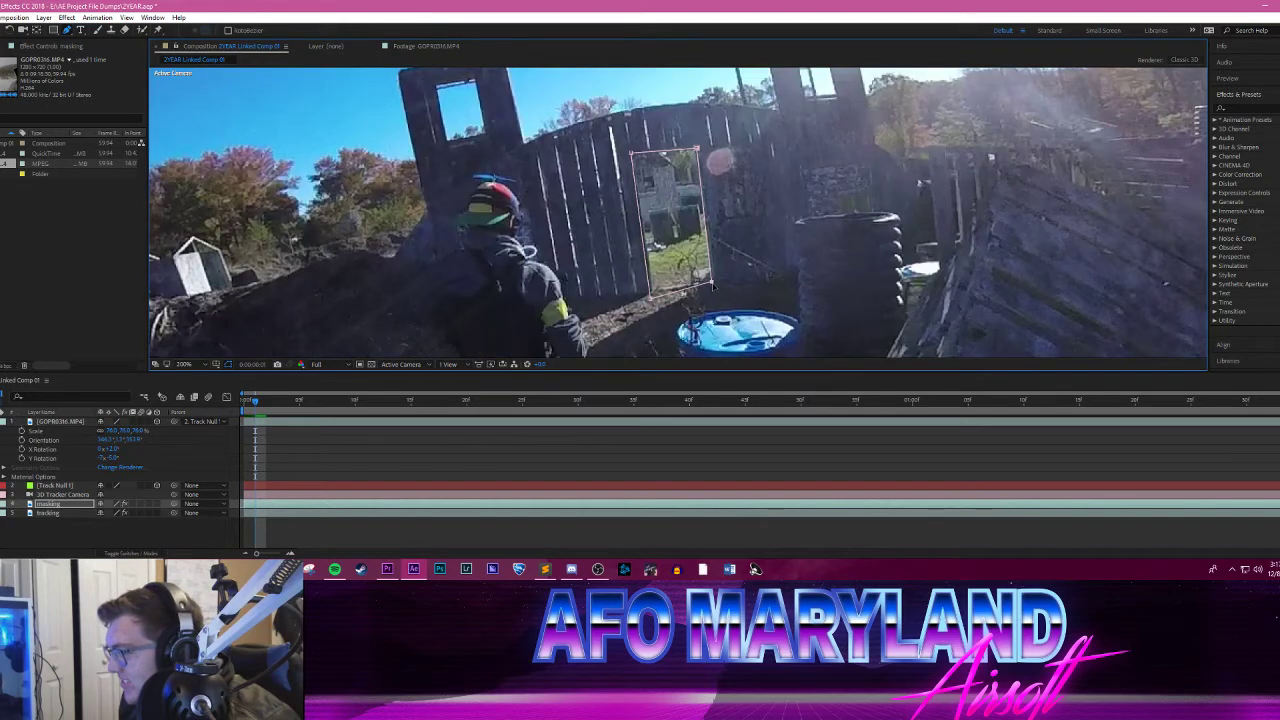
{"action": "left_click_drag", "start_coordinate": [651, 301], "coordinate": [652, 293]}
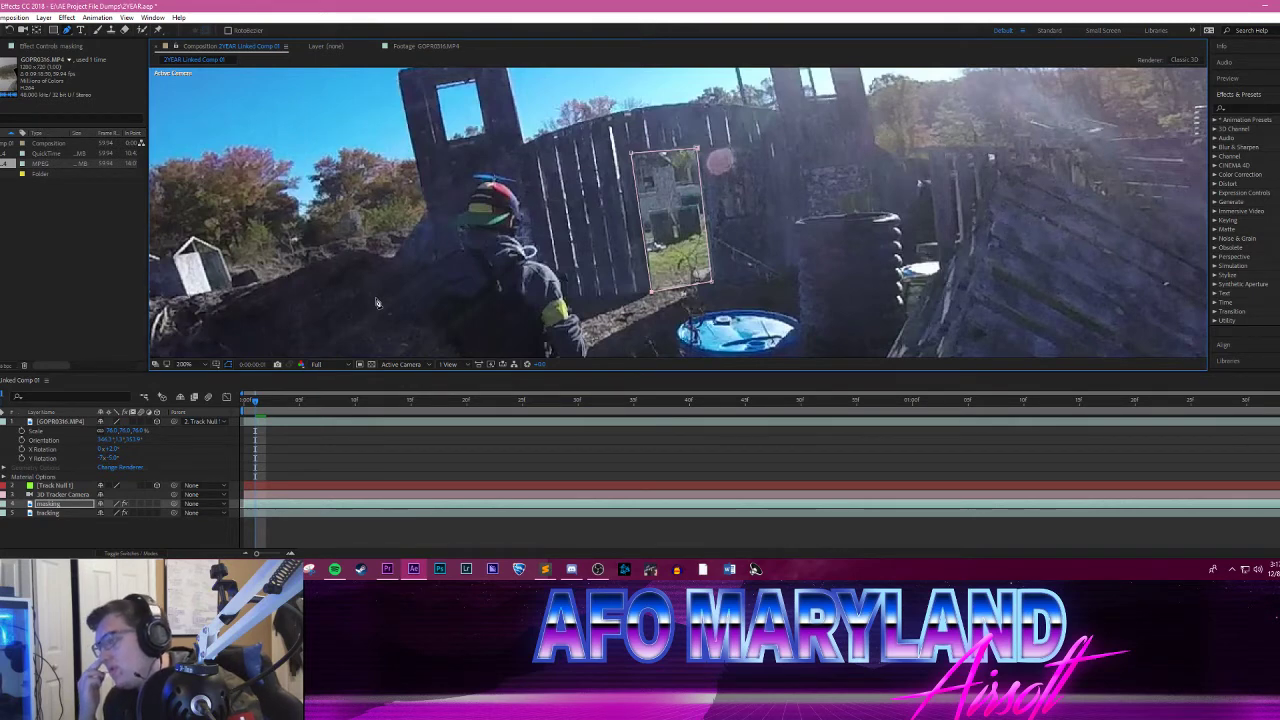
Step: Set the composition's frame rate to 29.97 frames per second
{"action": "left_click", "coordinate": [15, 17]}
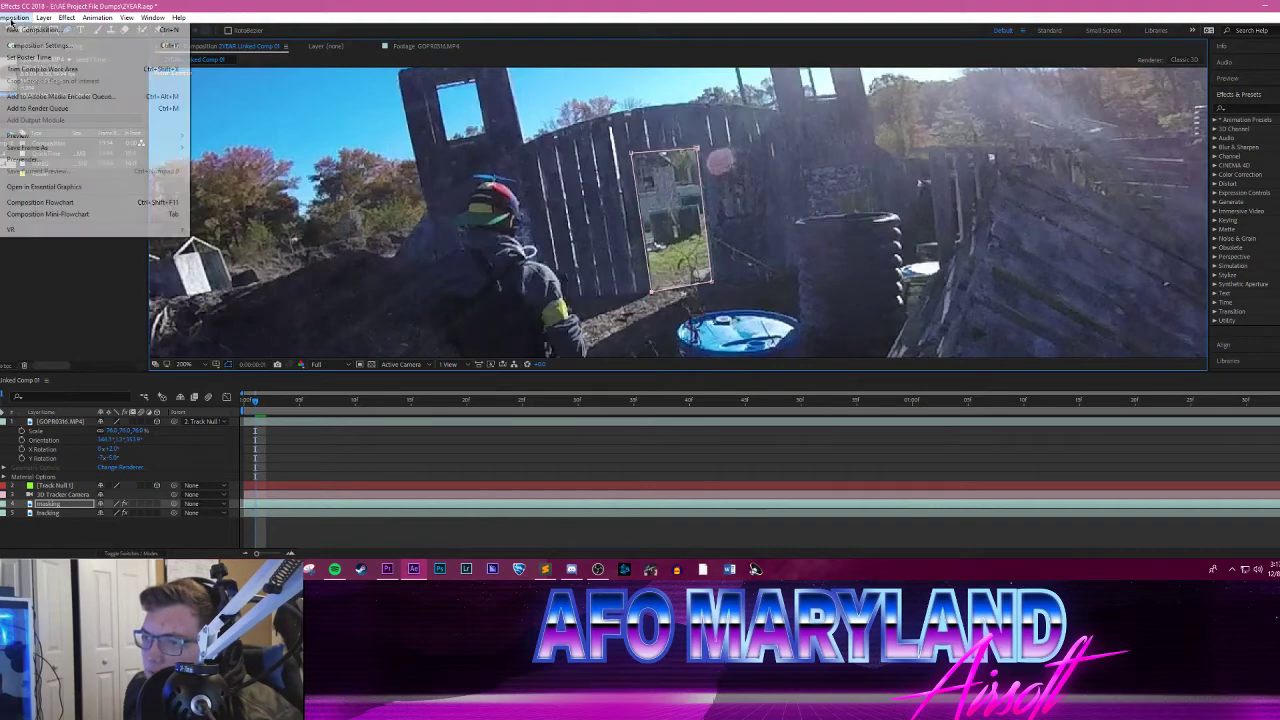
{"action": "left_click", "coordinate": [44, 46]}
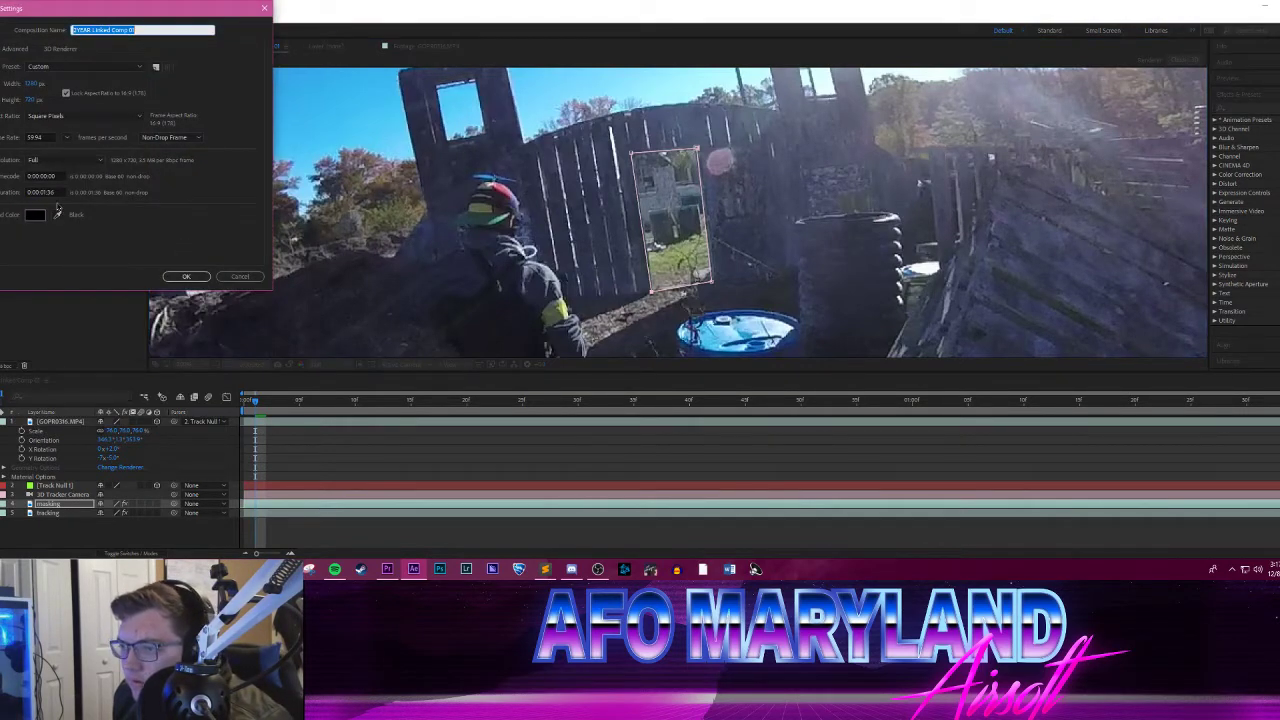
{"action": "left_click", "coordinate": [64, 138]}
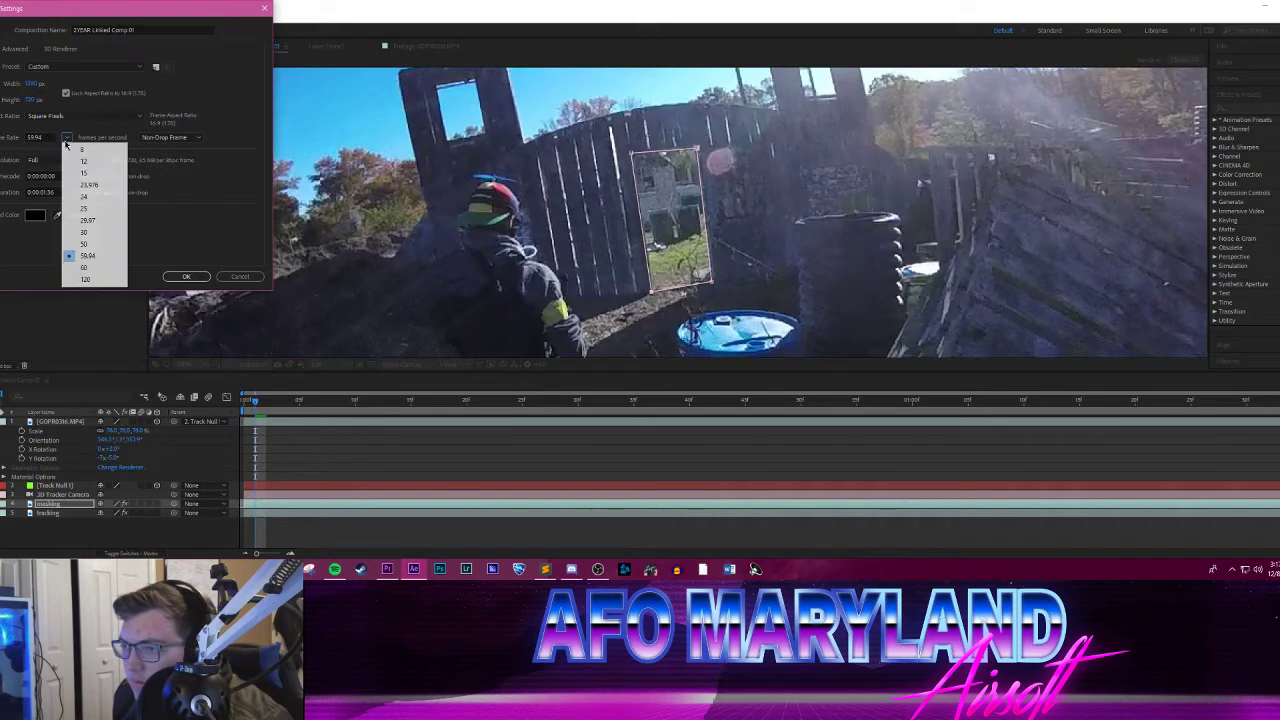
{"action": "left_click", "coordinate": [90, 222]}
{"action": "left_click", "coordinate": [188, 277]}
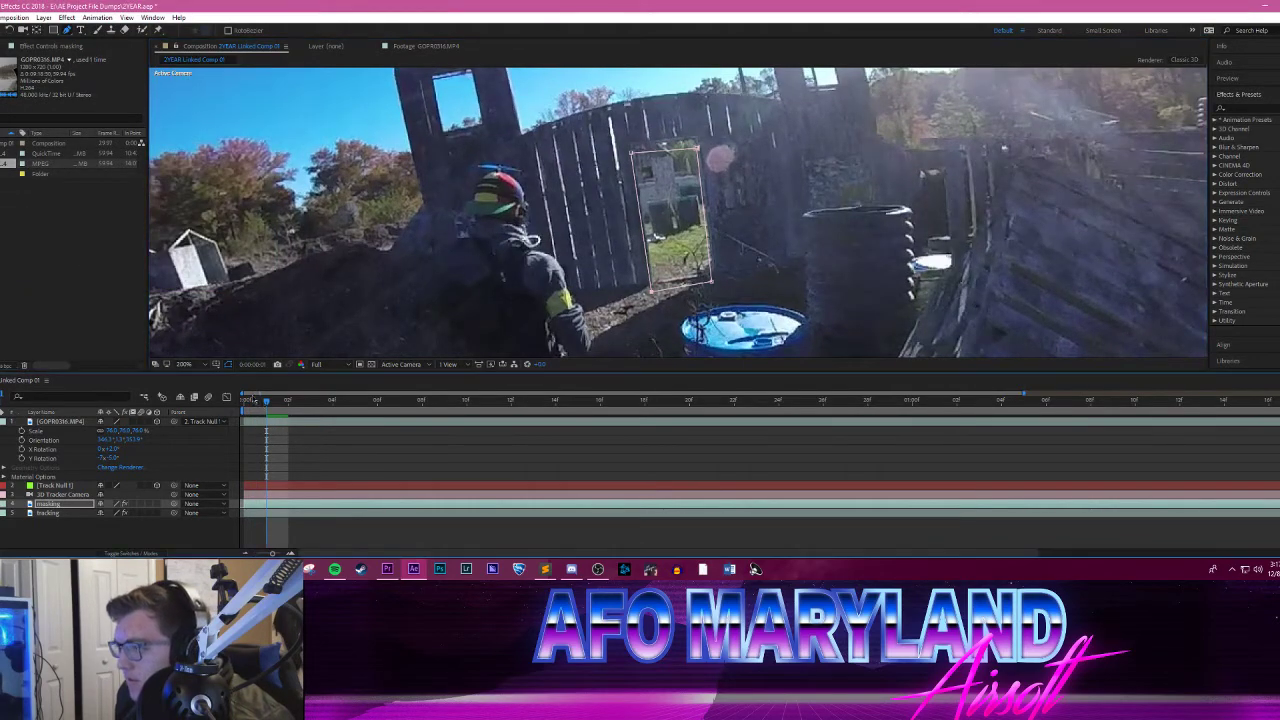
Step: Return to the first frame and refit the mask's corners to the doorway opening
{"action": "left_click", "coordinate": [290, 399]}
{"action": "left_click_drag", "start_coordinate": [292, 397], "coordinate": [243, 400]}
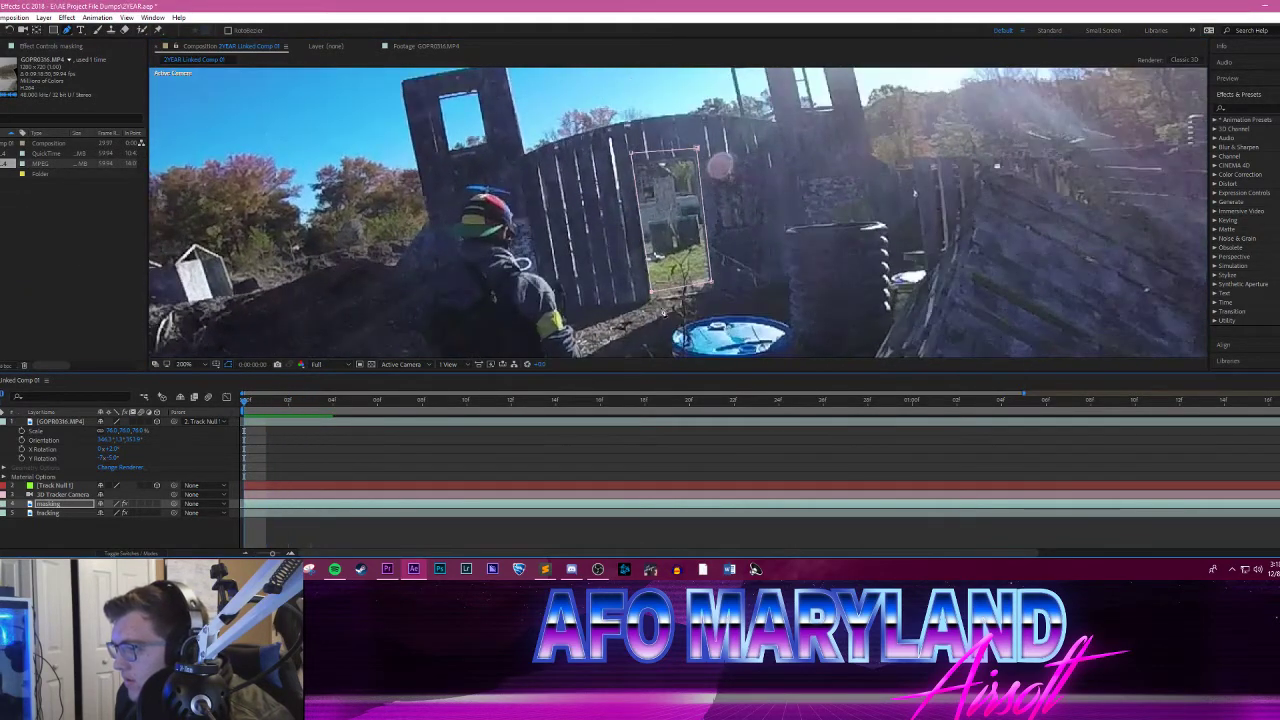
{"action": "scroll", "coordinate": [679, 280], "scroll_direction": "up", "scroll_amount": 1}
{"action": "left_click_drag", "start_coordinate": [585, 95], "coordinate": [586, 117]}
{"action": "left_click_drag", "start_coordinate": [715, 88], "coordinate": [715, 106]}
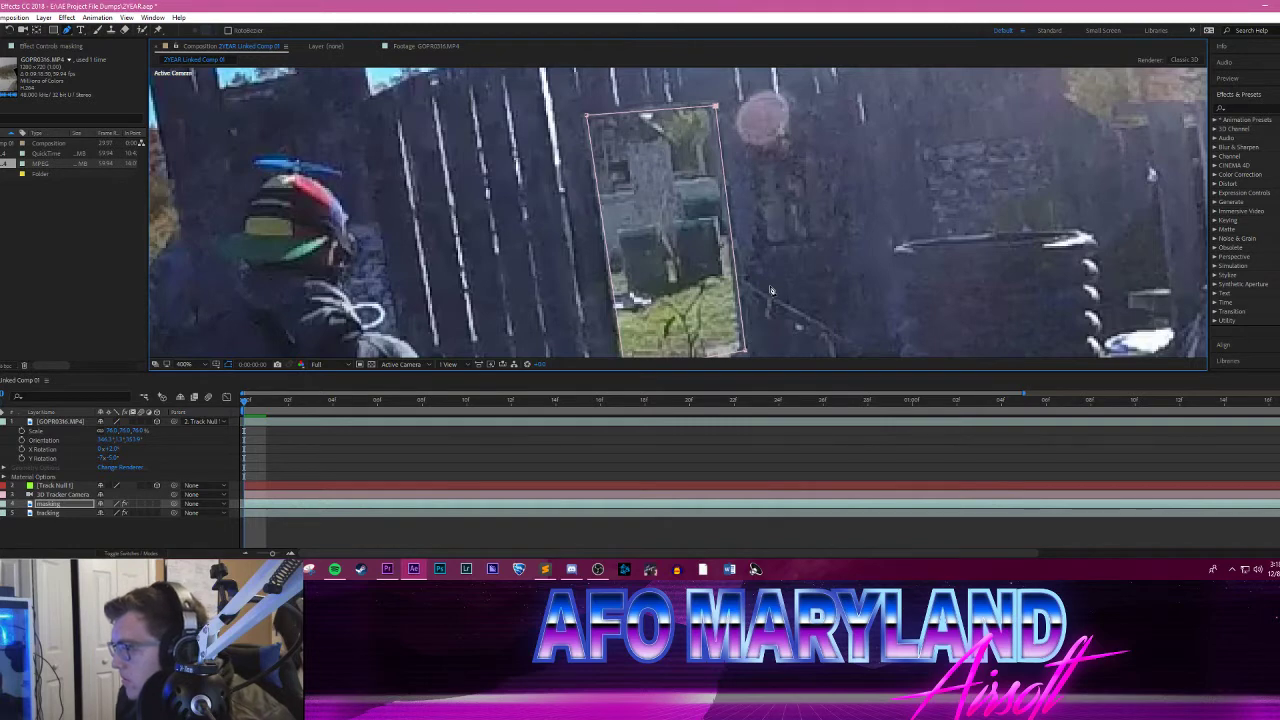
{"action": "scroll", "coordinate": [772, 288], "scroll_direction": "down", "scroll_amount": 1}
{"action": "left_click_drag", "start_coordinate": [769, 278], "coordinate": [738, 253]}
{"action": "scroll", "coordinate": [767, 216], "scroll_direction": "up", "scroll_amount": 1}
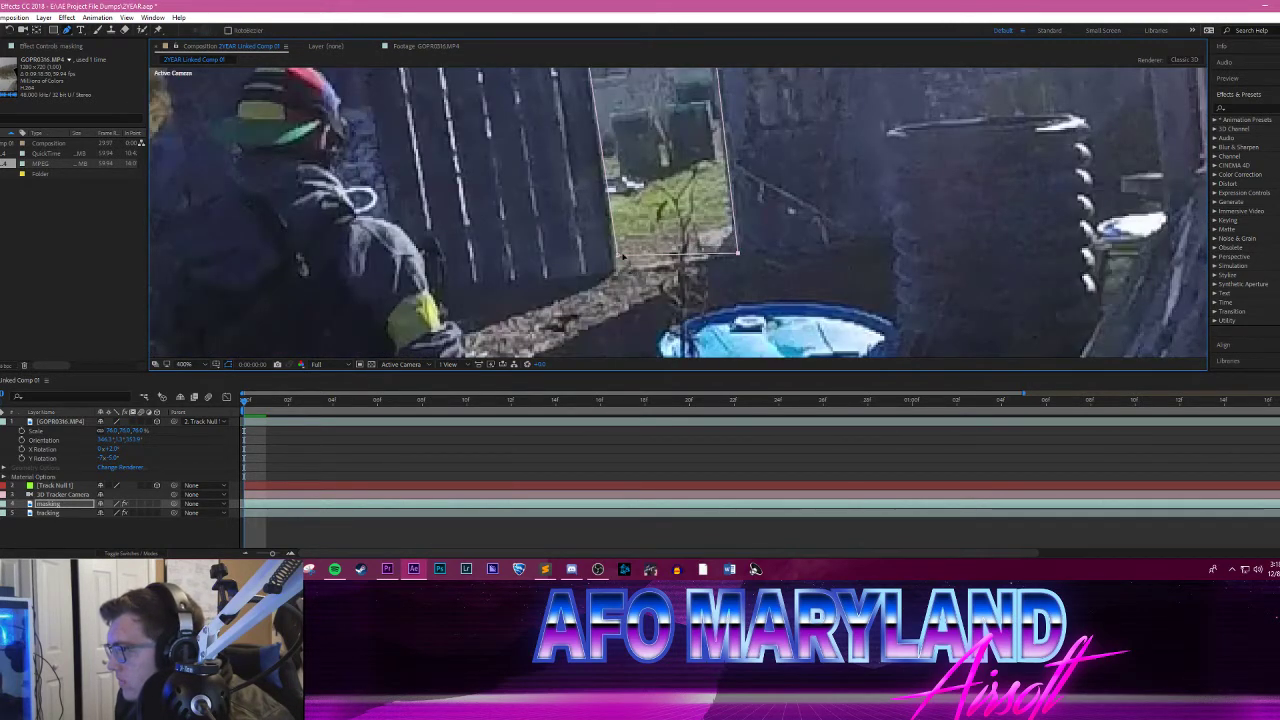
{"action": "left_click_drag", "start_coordinate": [619, 257], "coordinate": [617, 268]}
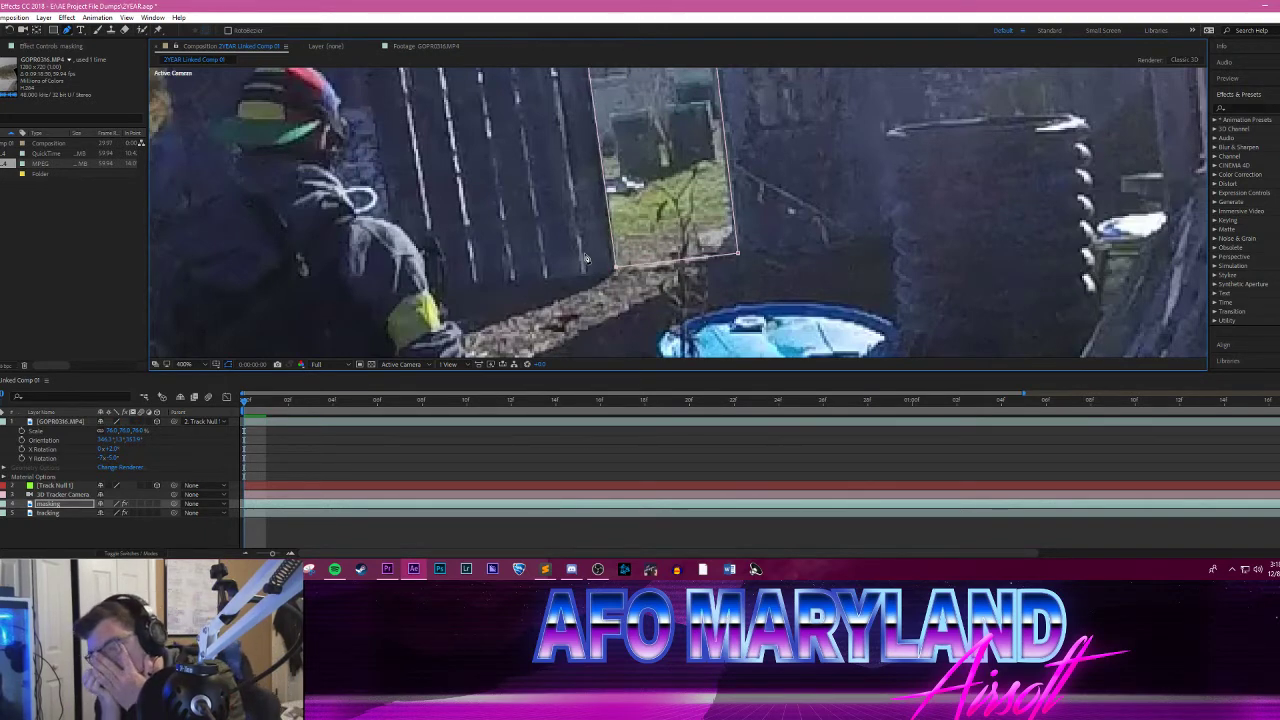
{"action": "left_click", "coordinate": [571, 569]}
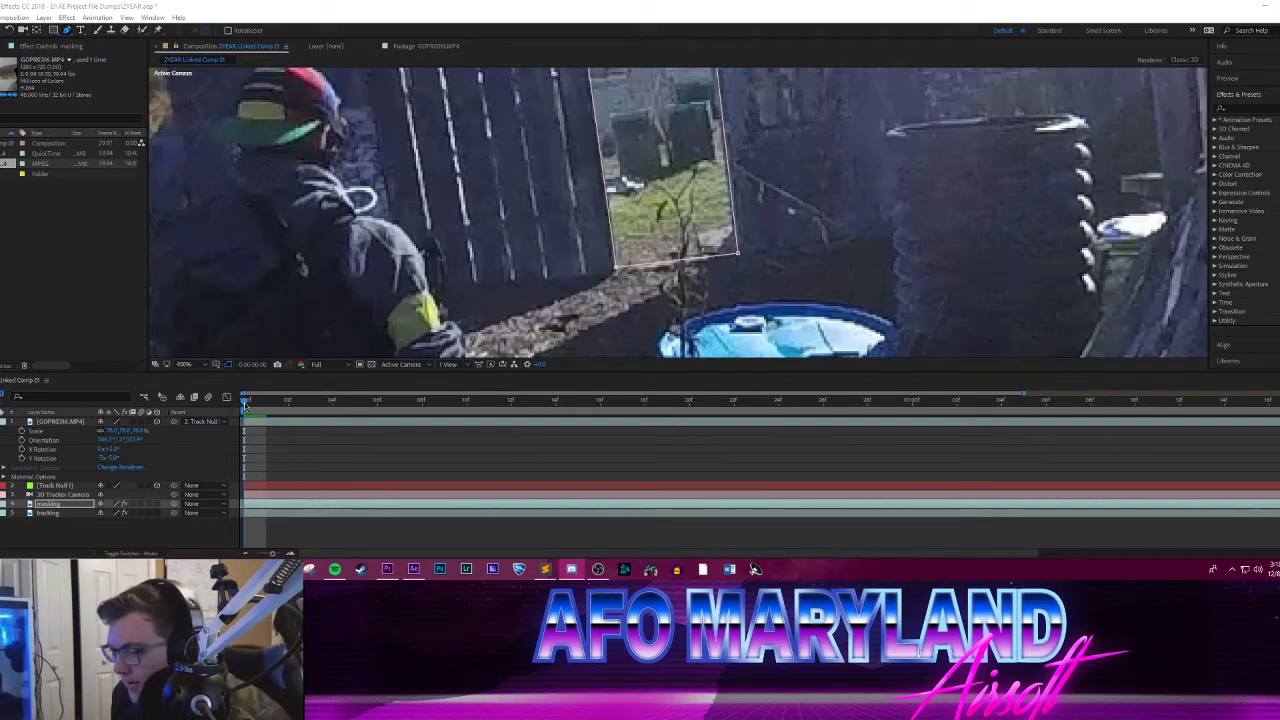
{"action": "key", "text": "alt+Tab"}
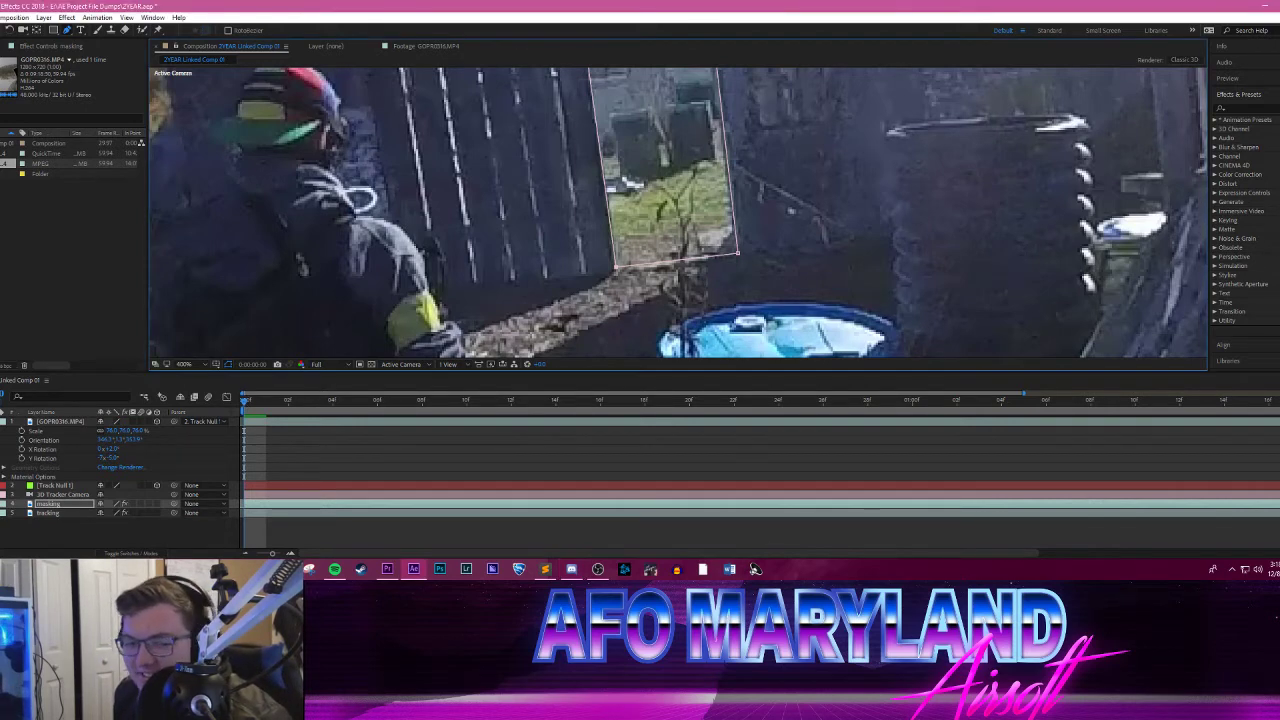
{"action": "key", "text": "alt+Tab"}
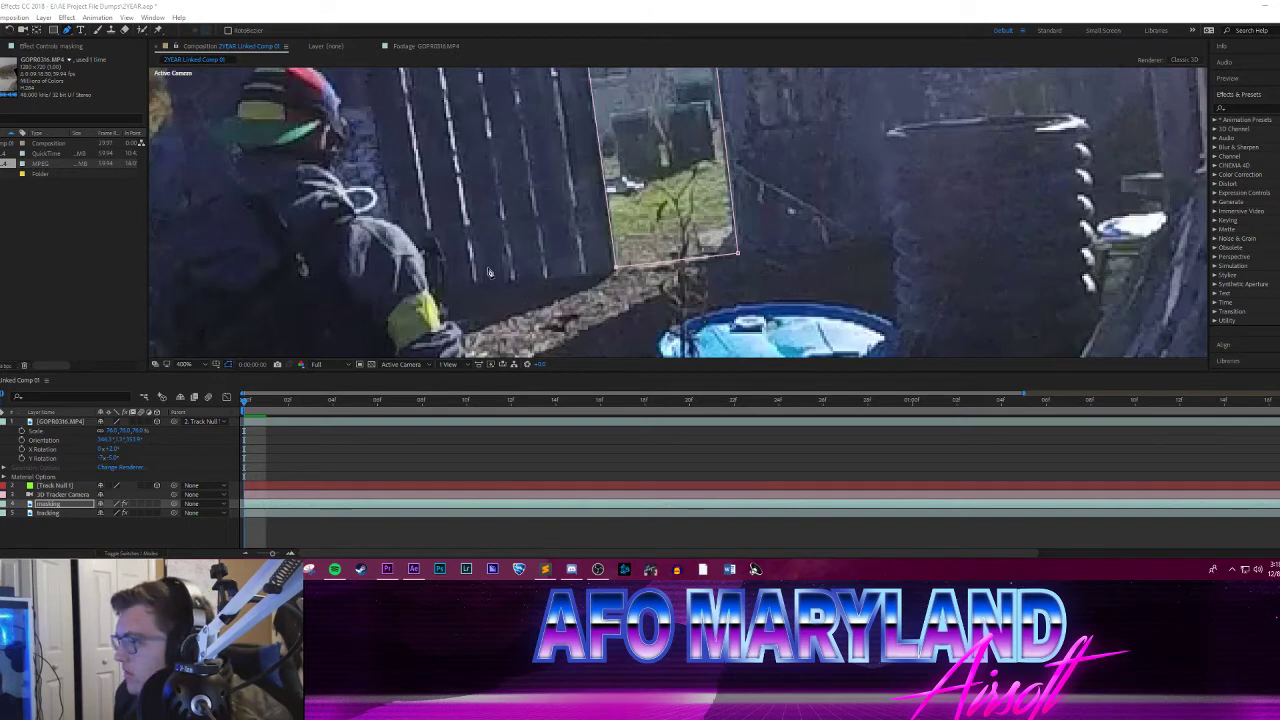
{"action": "left_click_drag", "start_coordinate": [640, 161], "coordinate": [613, 258]}
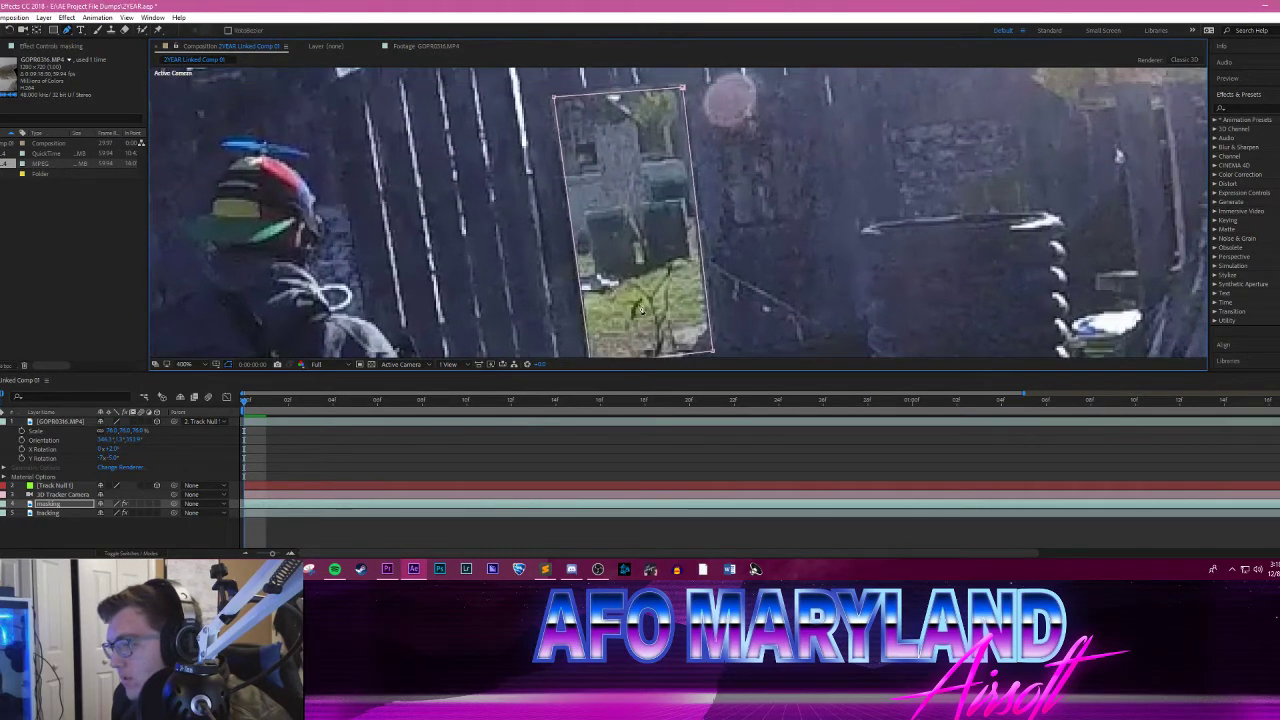
{"action": "left_click_drag", "start_coordinate": [557, 370], "coordinate": [557, 417]}
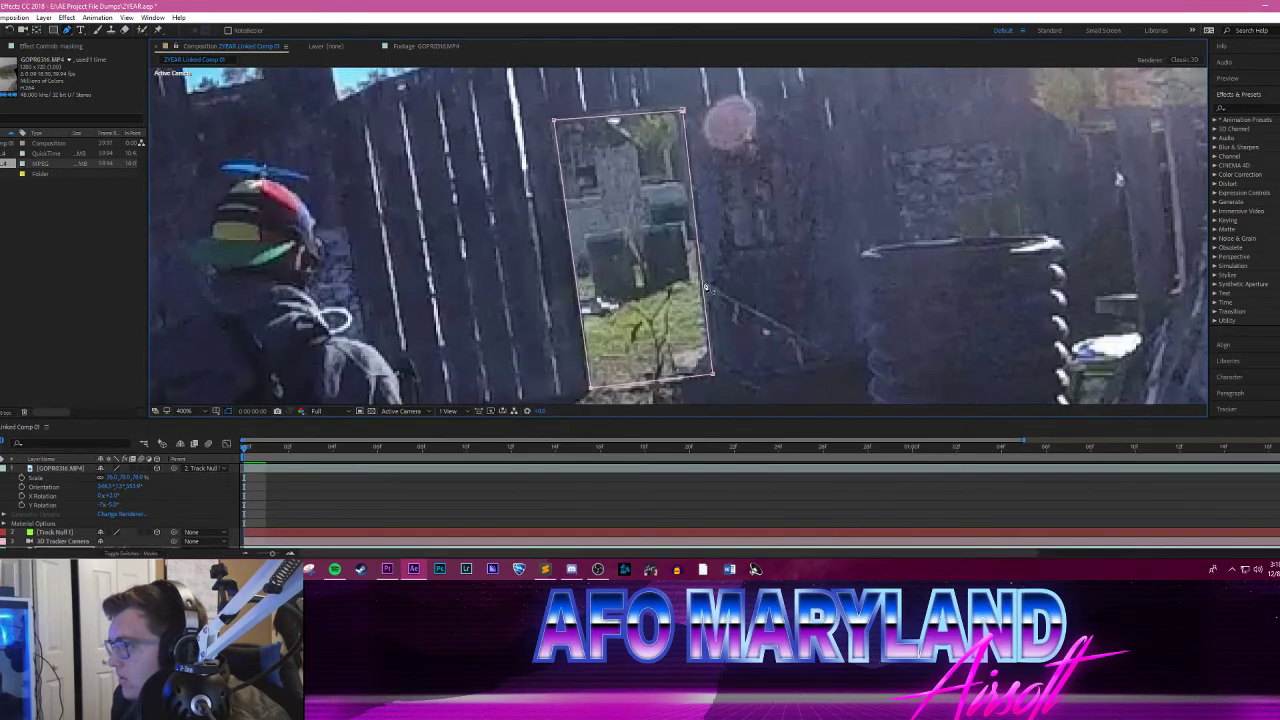
{"action": "mouse_move", "coordinate": [735, 242]}
{"action": "left_mouse_down"}
{"action": "mouse_move", "coordinate": [733, 222]}
{"action": "mouse_move", "coordinate": [718, 227]}
{"action": "left_mouse_up"}
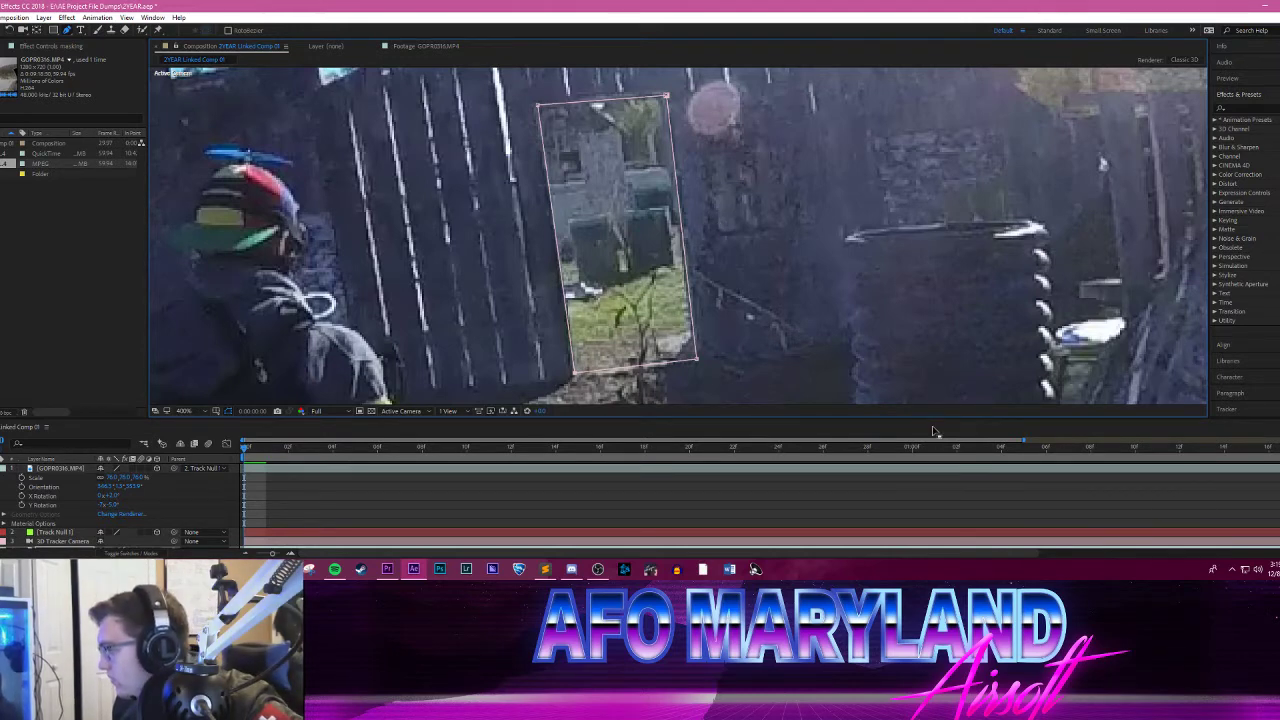
{"action": "left_click_drag", "start_coordinate": [933, 417], "coordinate": [933, 366]}
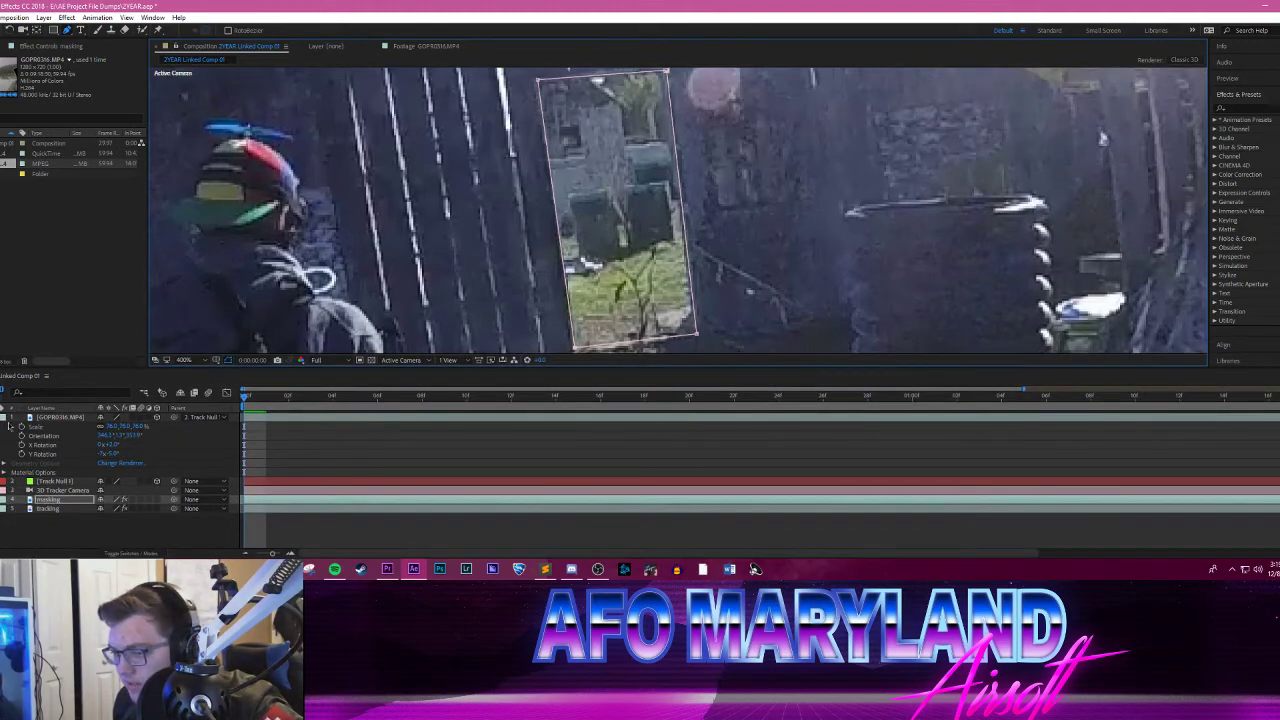
Step: View the whole frame and preview the gate shot with its doorway mask from the first frame
{"action": "scroll", "coordinate": [595, 240], "scroll_direction": "down", "scroll_amount": 7}
{"action": "scroll", "coordinate": [621, 233], "scroll_direction": "up", "scroll_amount": 3}
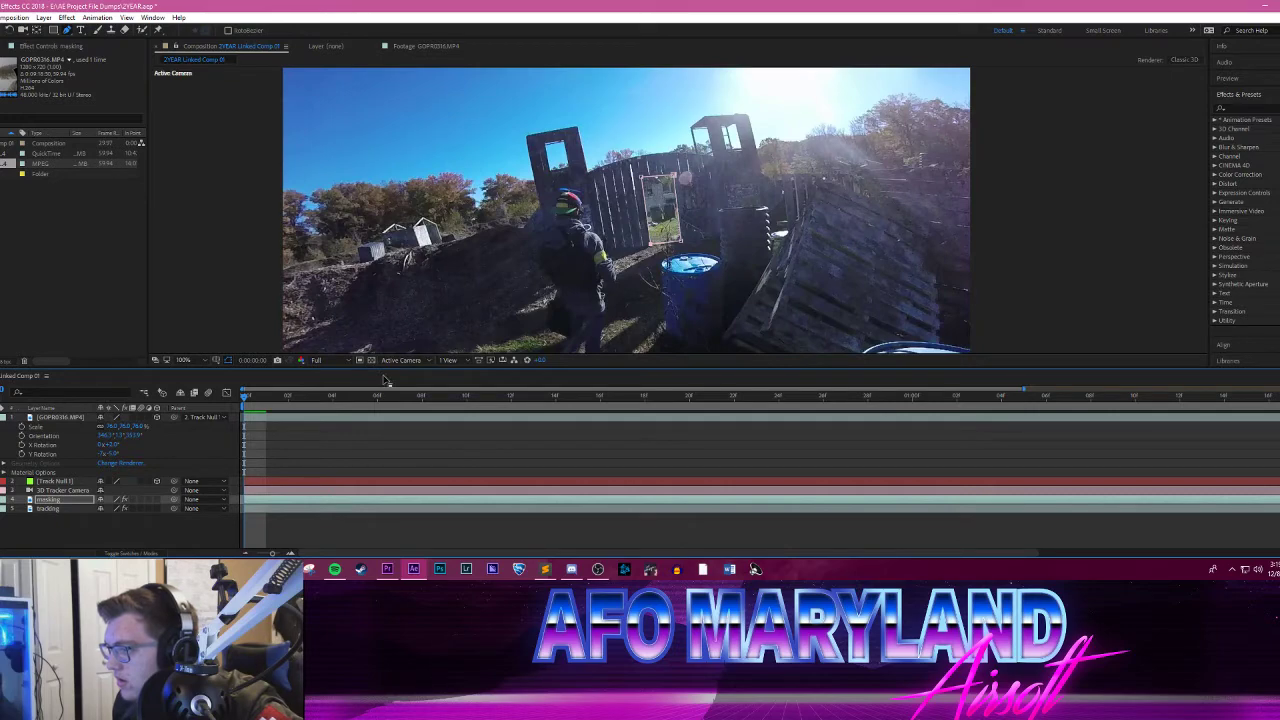
{"action": "key", "text": "space"}
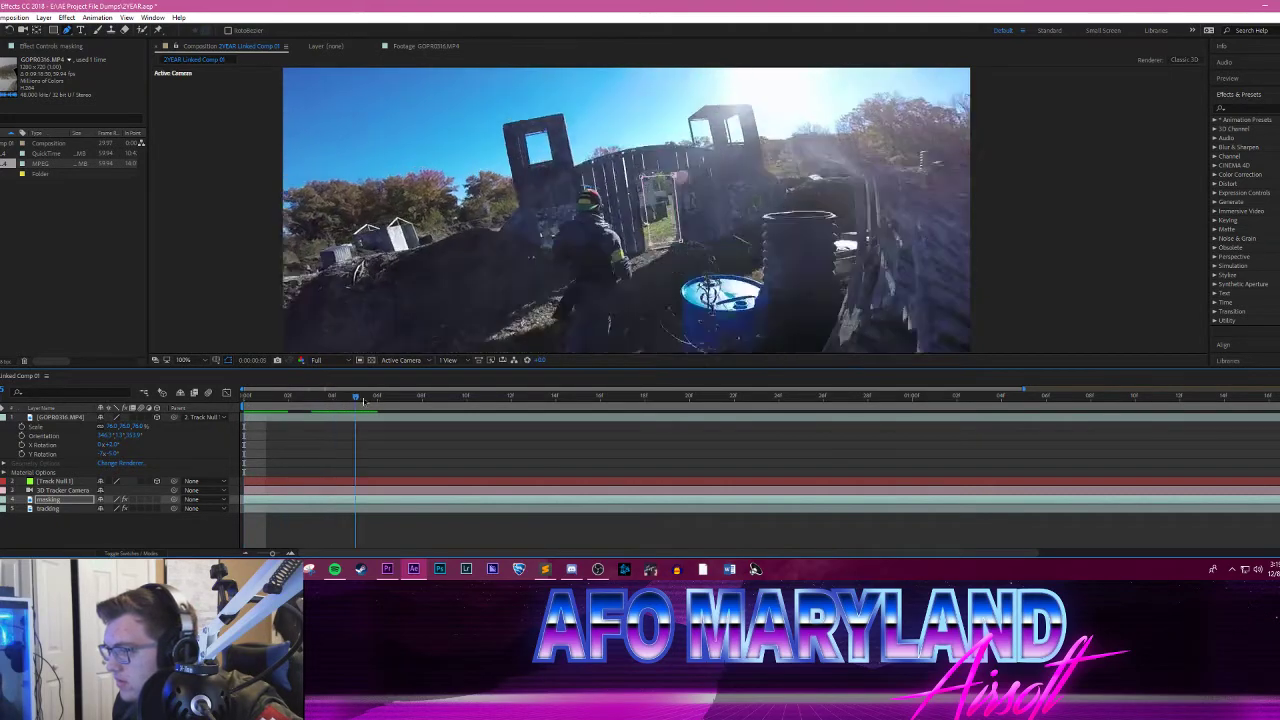
{"action": "key", "text": "space"}
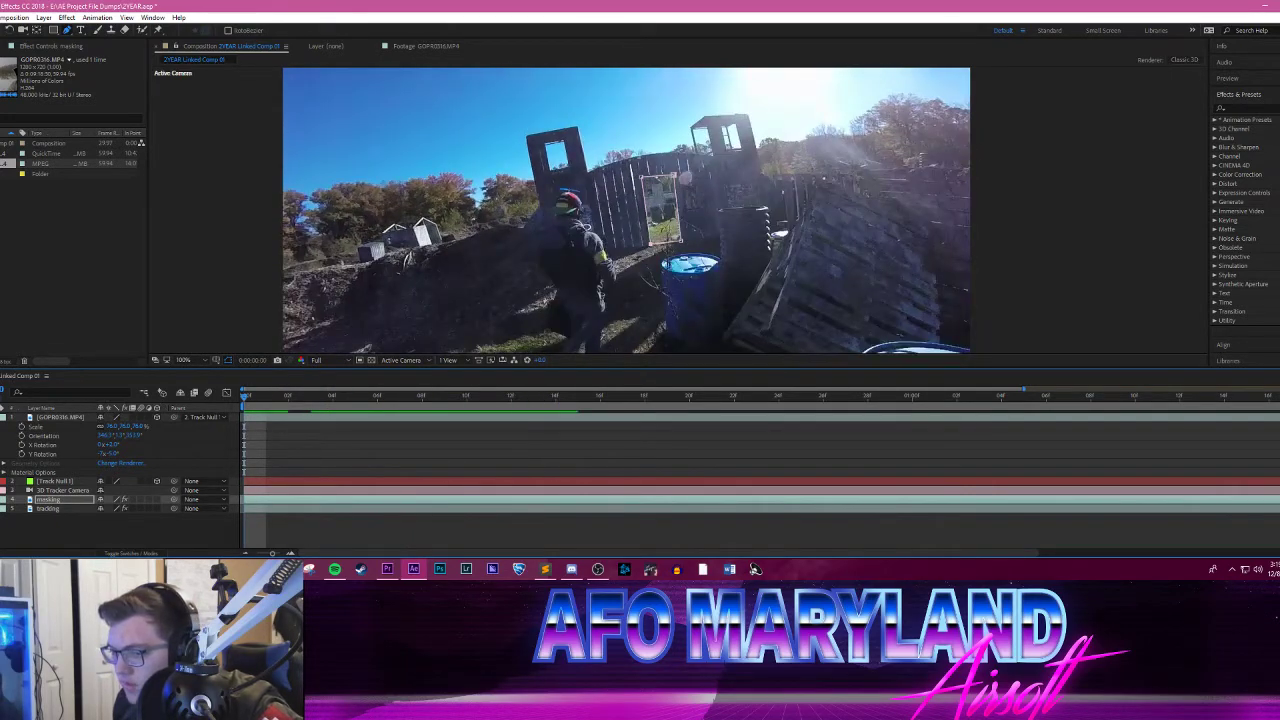
Step: Make the snowy GOPR0316.MP4 clip visible again and delete the masking layer from the composition
{"action": "left_click_drag", "start_coordinate": [267, 404], "coordinate": [233, 405]}
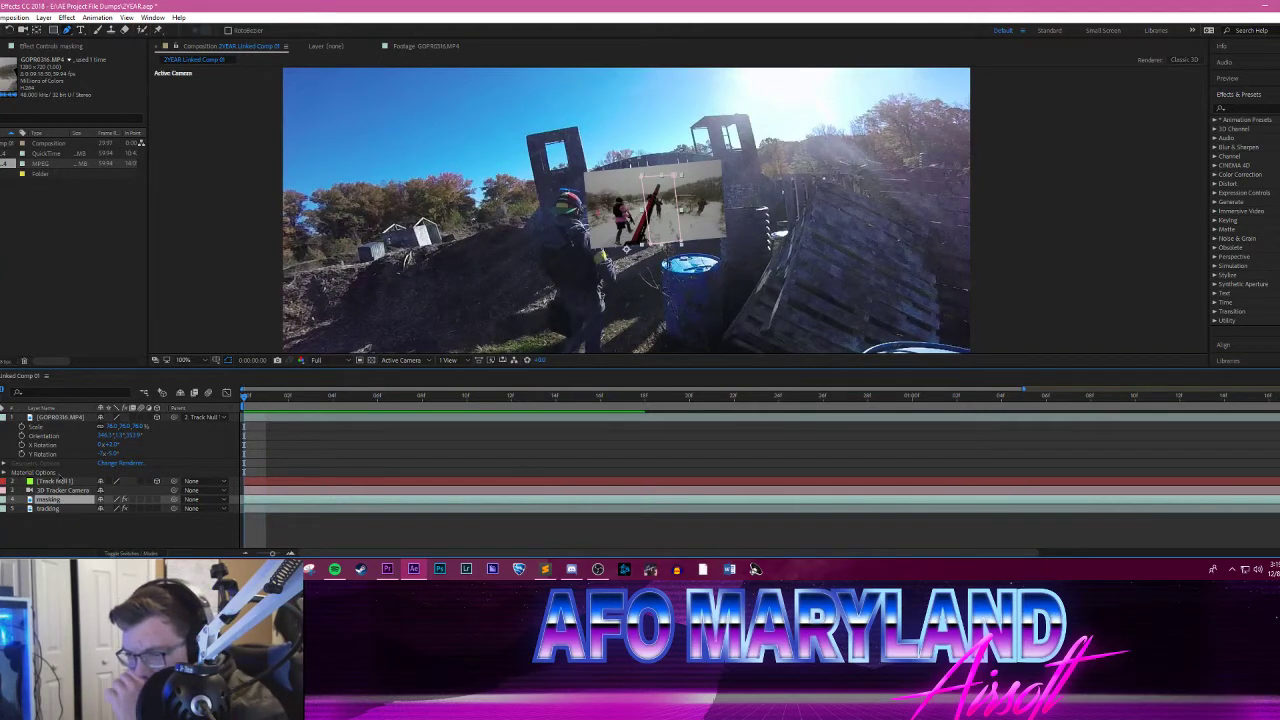
{"action": "left_click", "coordinate": [69, 425]}
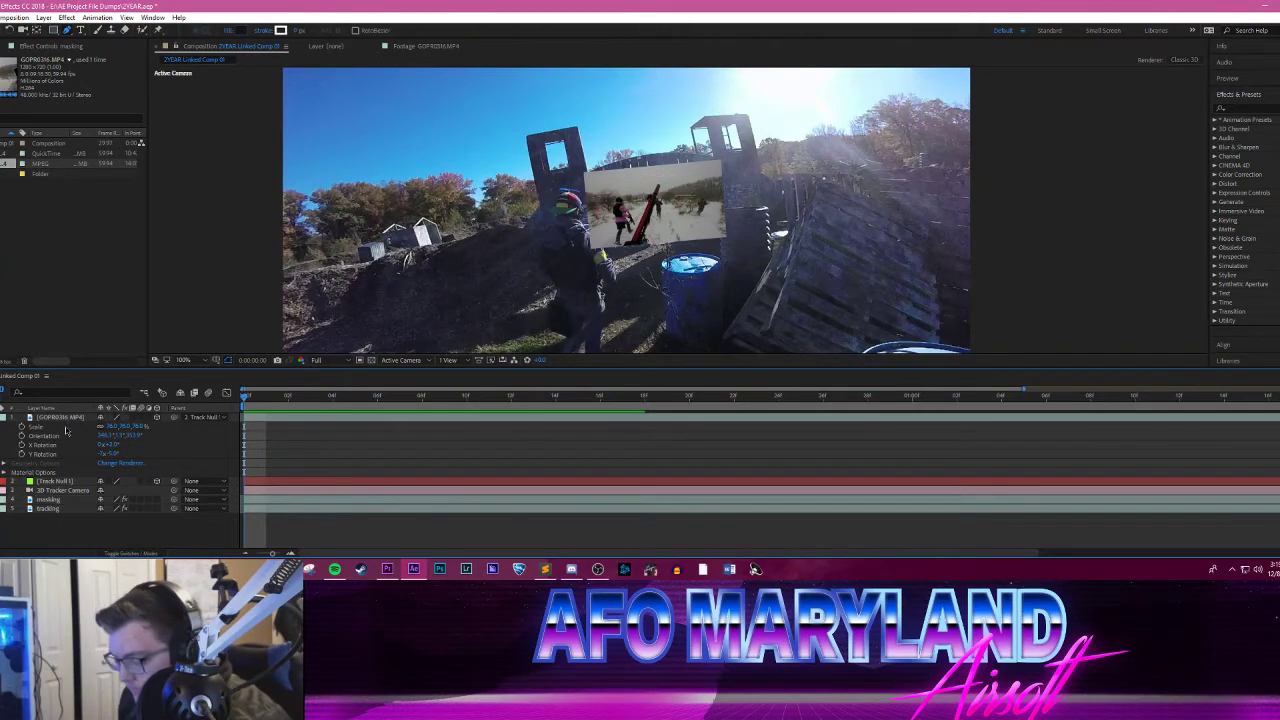
{"action": "left_click", "coordinate": [50, 499]}
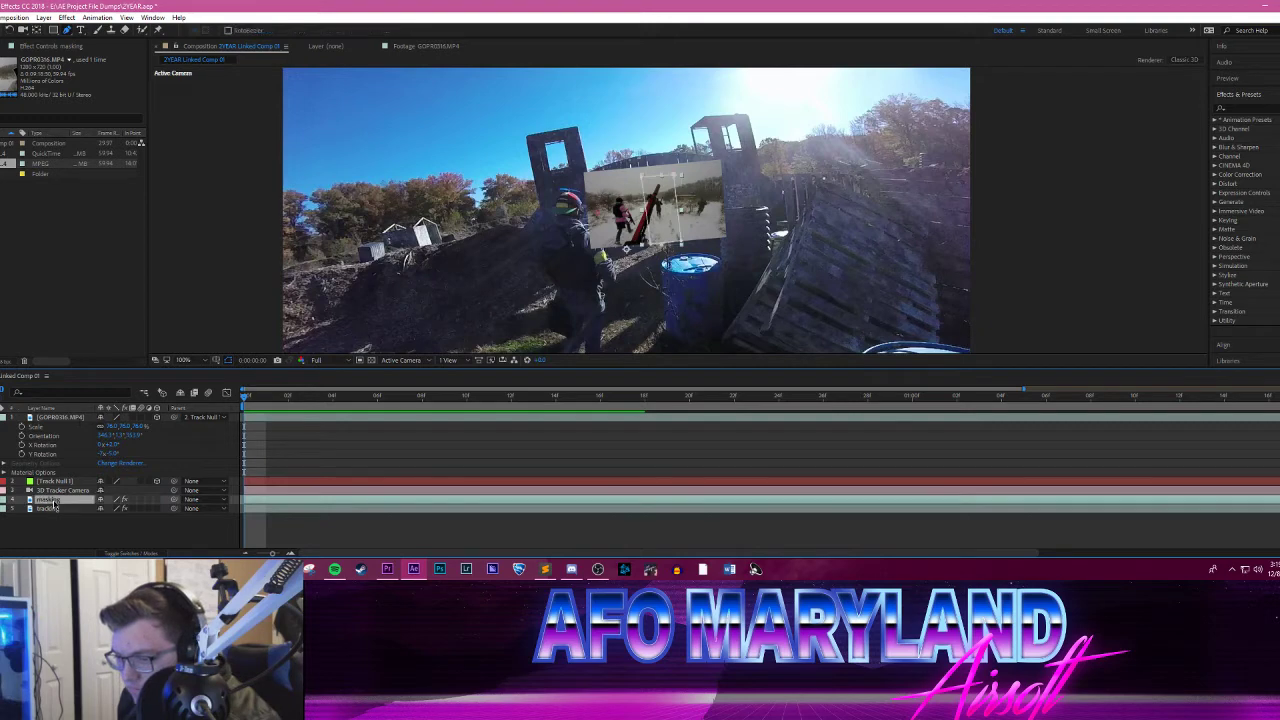
{"action": "key", "text": "Delete"}
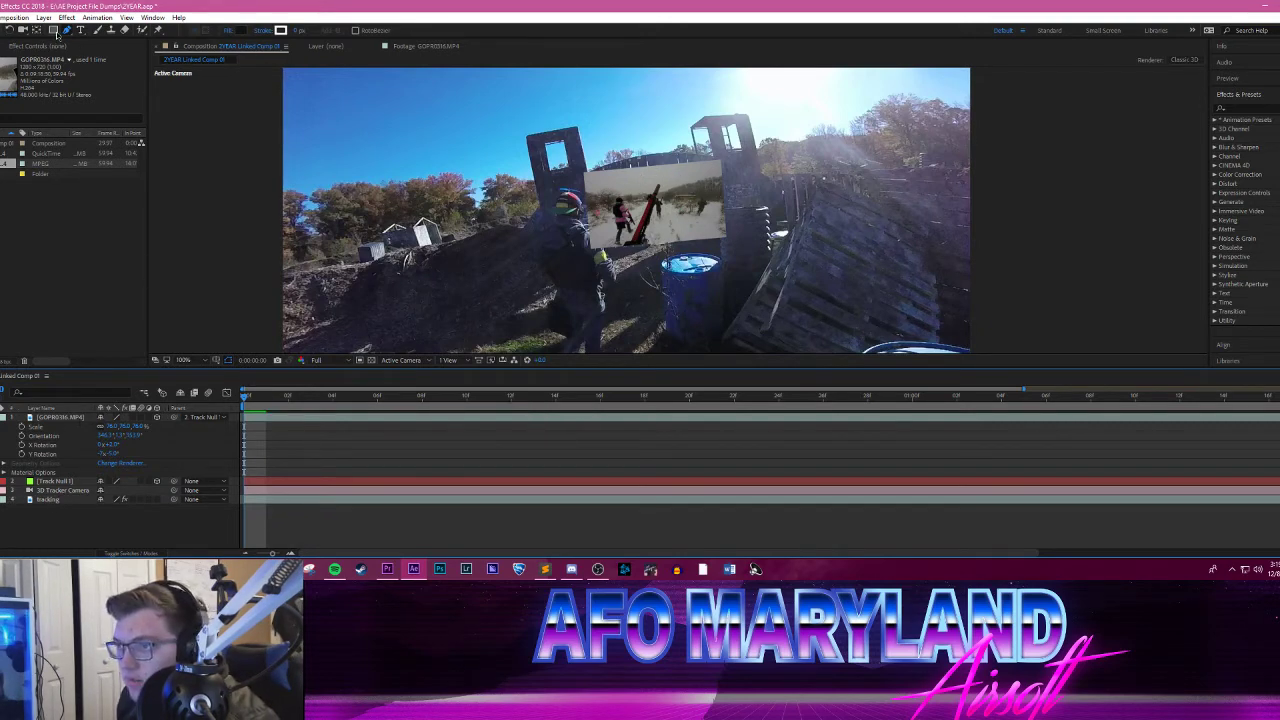
Step: Try to draw a four-cornered Pen tool shape over the middle of the snowy clip, and delete its shape layer
{"action": "scroll", "coordinate": [670, 200], "scroll_direction": "up", "scroll_amount": 4}
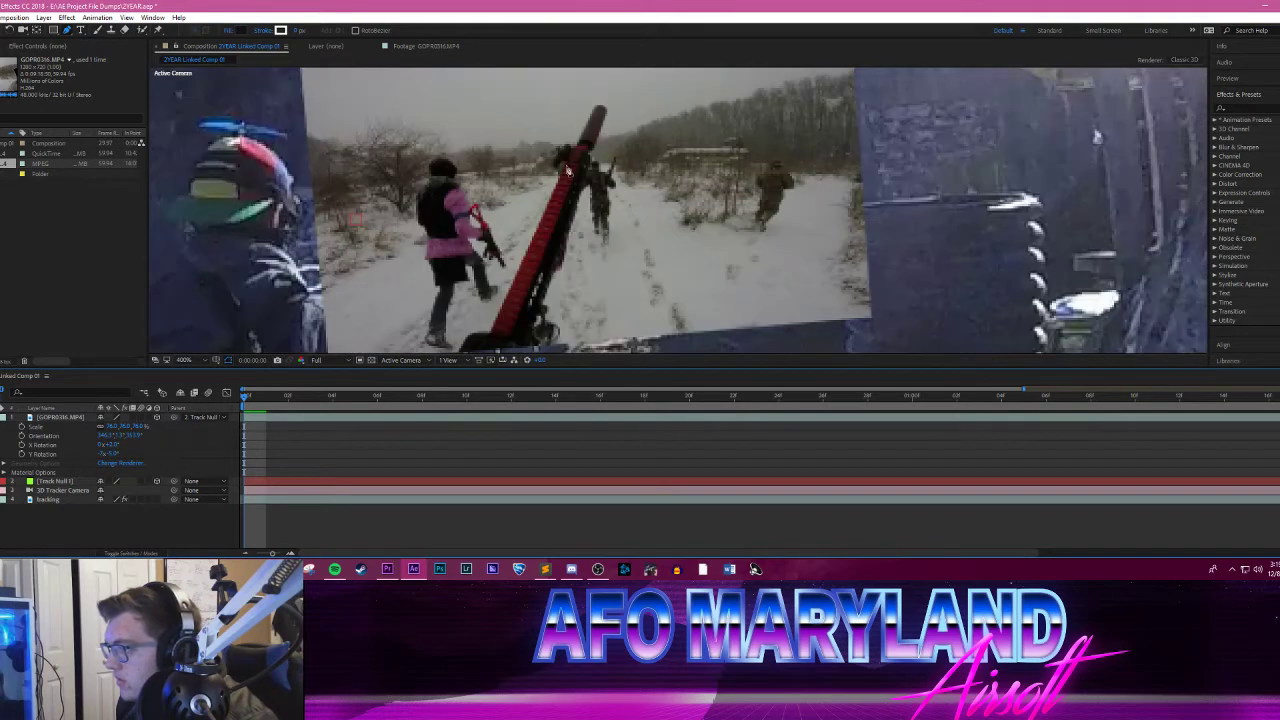
{"action": "left_click", "coordinate": [519, 97]}
{"action": "left_click", "coordinate": [638, 92]}
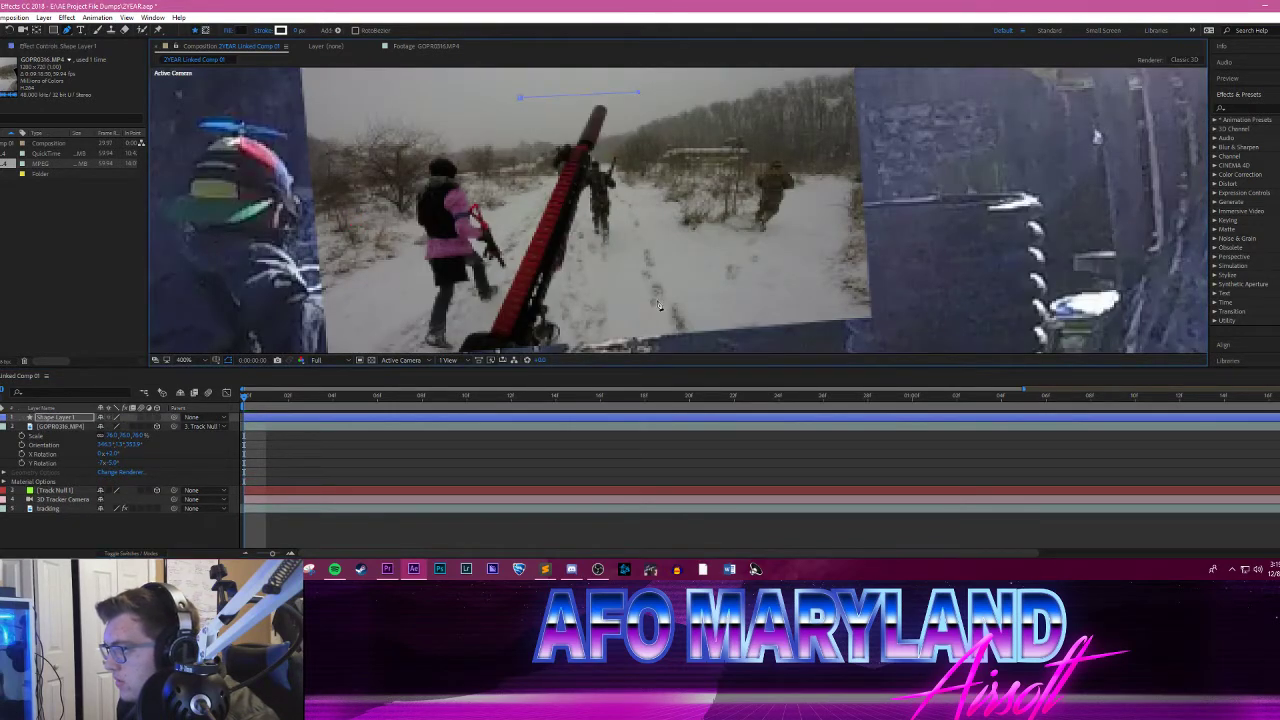
{"action": "left_click", "coordinate": [656, 300]}
{"action": "left_click", "coordinate": [524, 314]}
{"action": "left_click", "coordinate": [520, 97]}
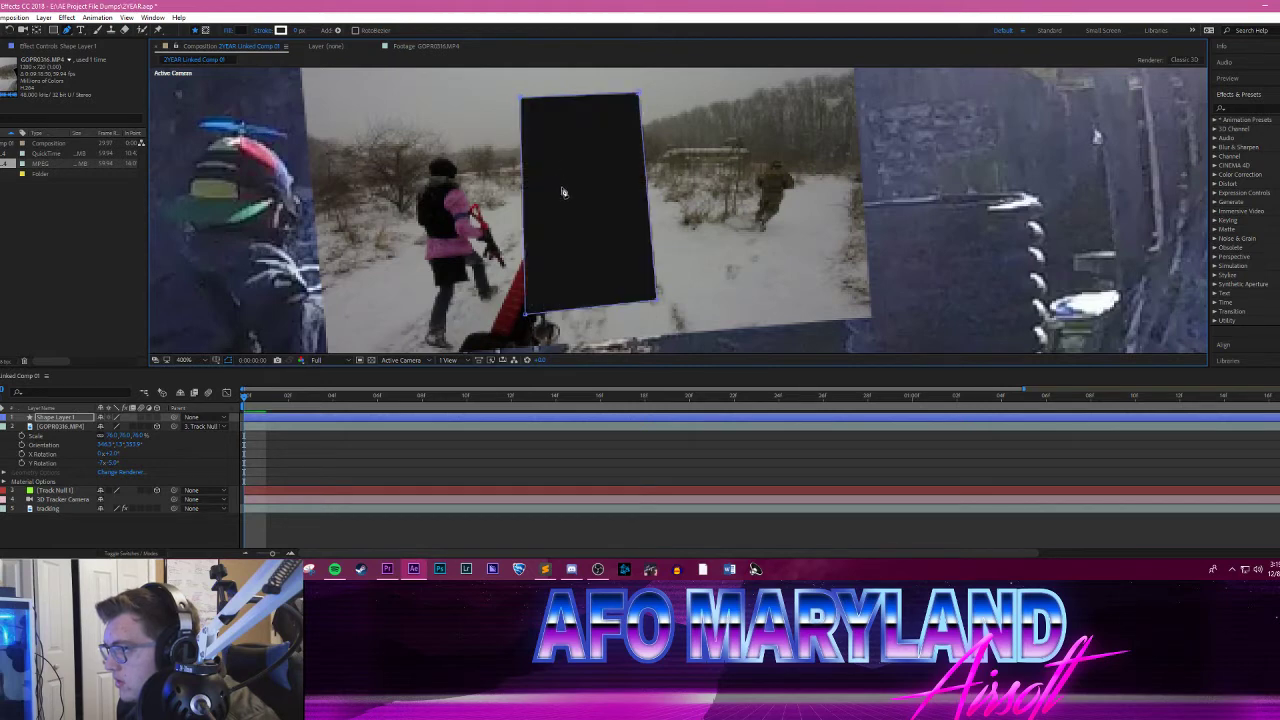
{"action": "left_click_drag", "start_coordinate": [718, 145], "coordinate": [725, 209]}
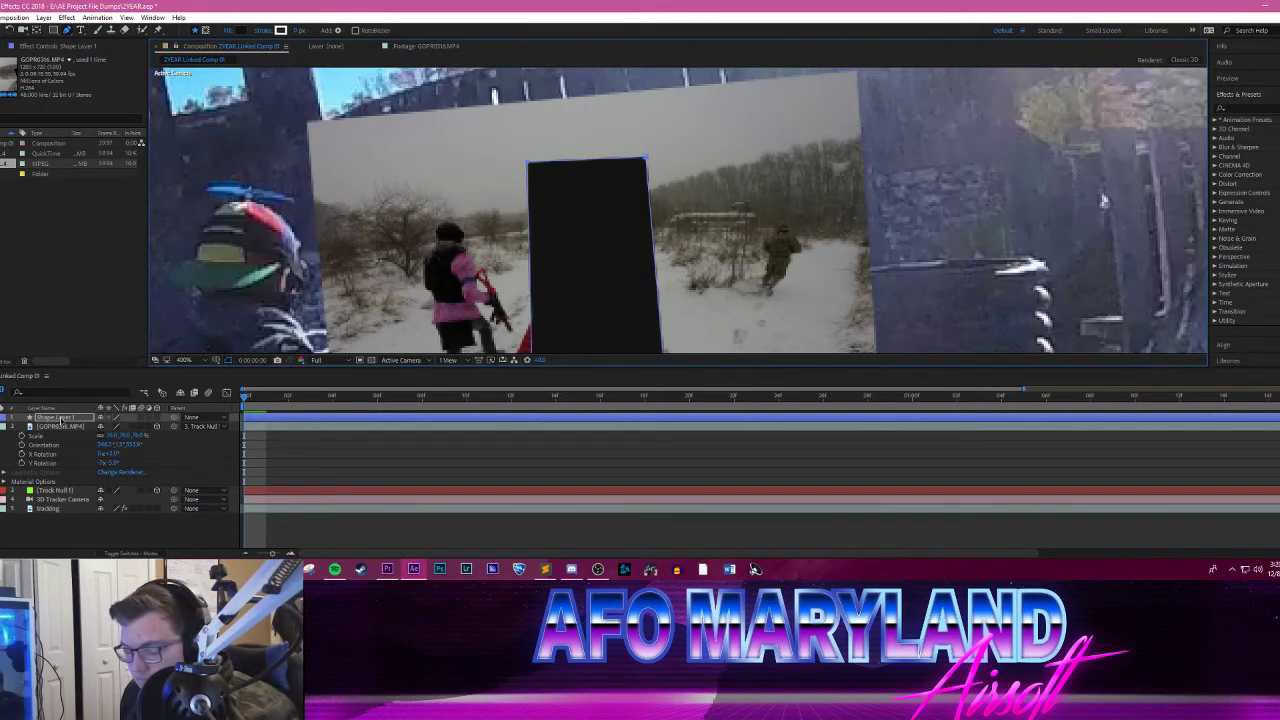
{"action": "key", "text": "Delete"}
{"action": "key", "text": "Delete"}
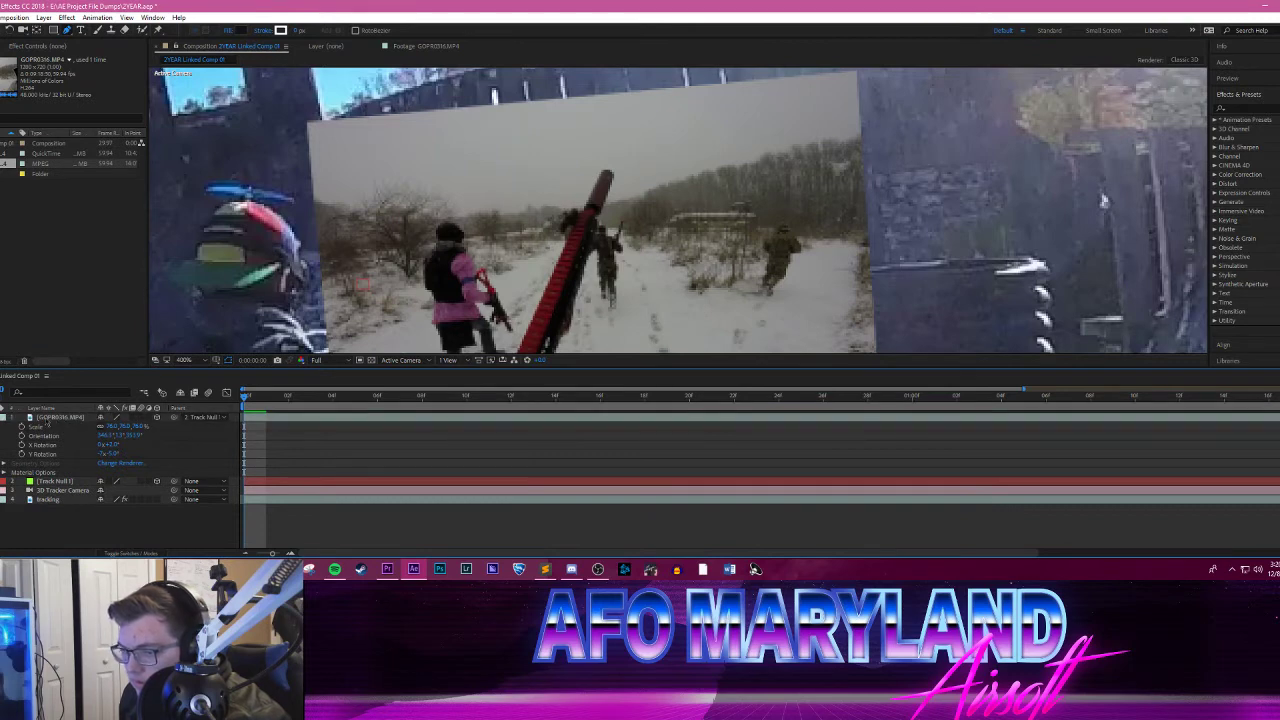
Step: Collapse the expanded properties of the GOPR0316.MP4 layer in the composition's layer list
{"action": "left_click", "coordinate": [1, 417]}
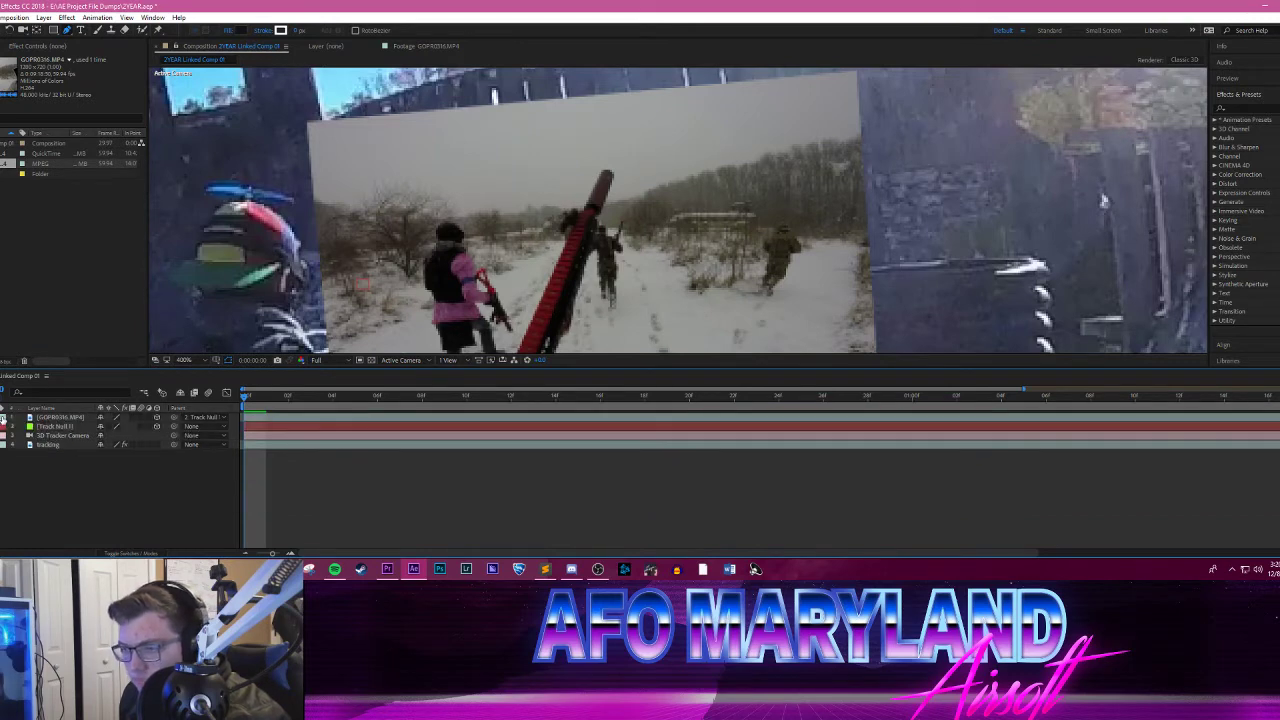
{"action": "left_click", "coordinate": [68, 436]}
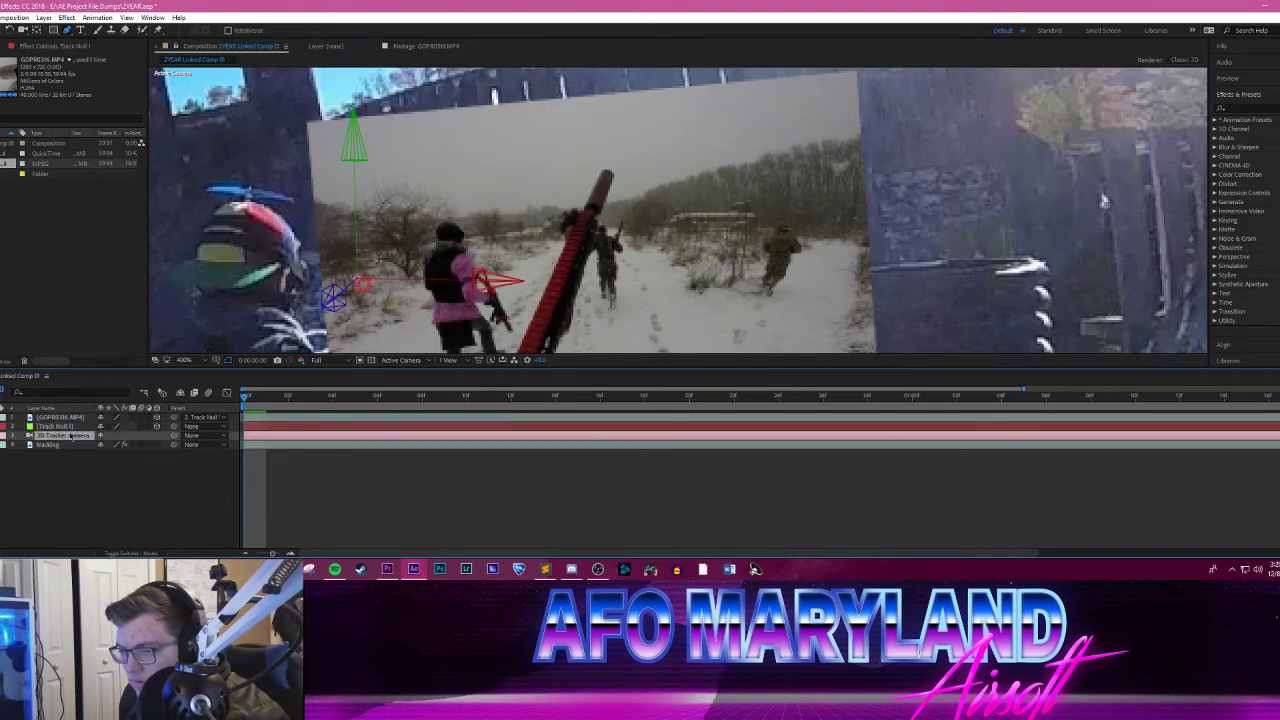
{"action": "left_click", "coordinate": [70, 425]}
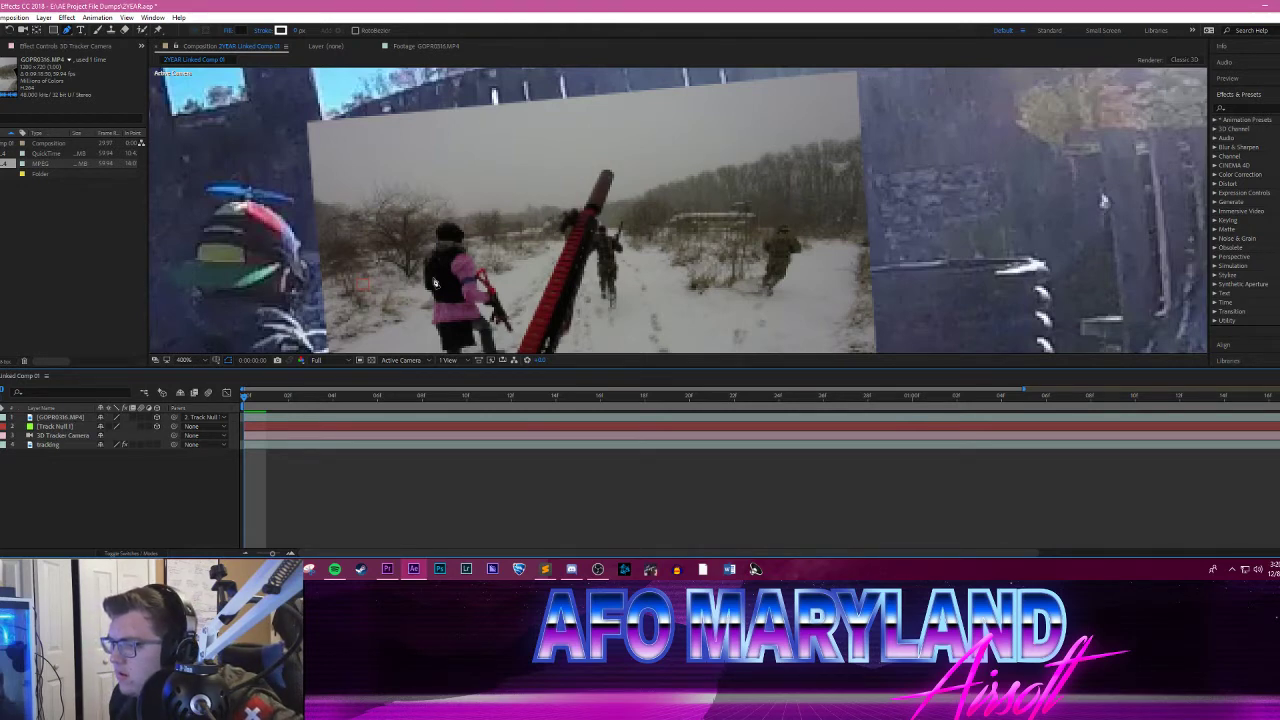
{"action": "scroll", "coordinate": [528, 275], "scroll_direction": "down", "scroll_amount": 2}
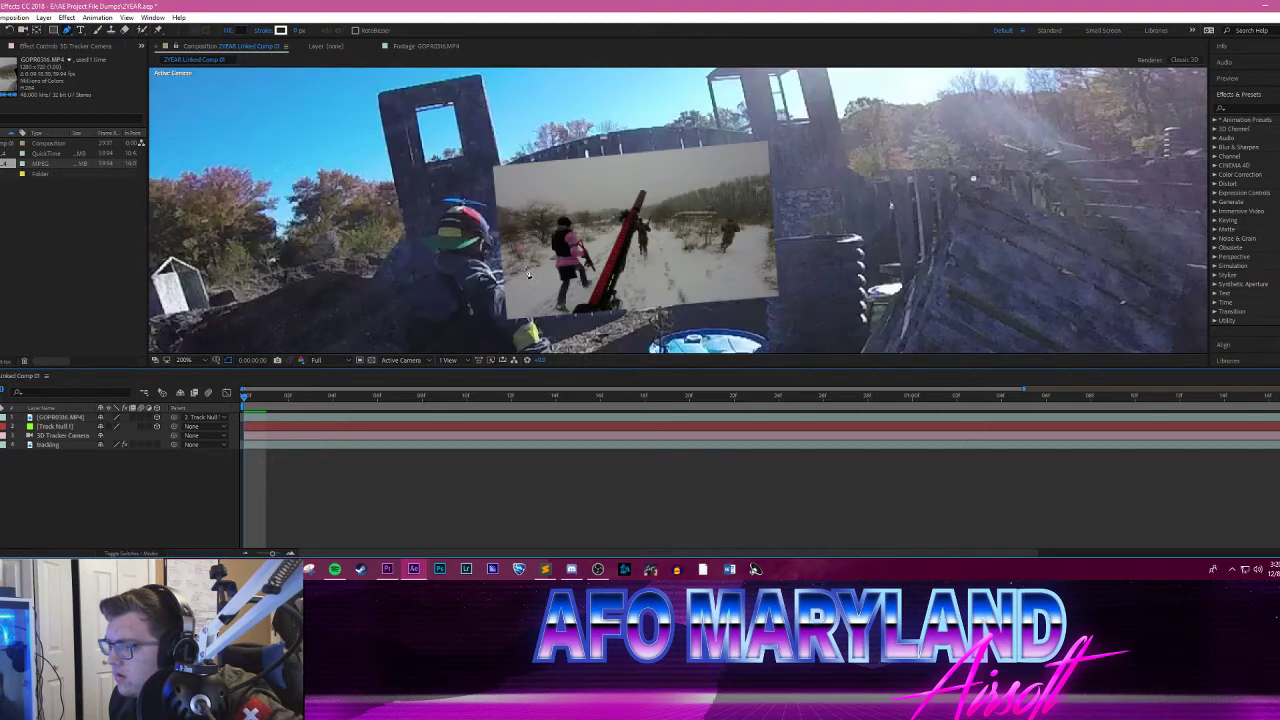
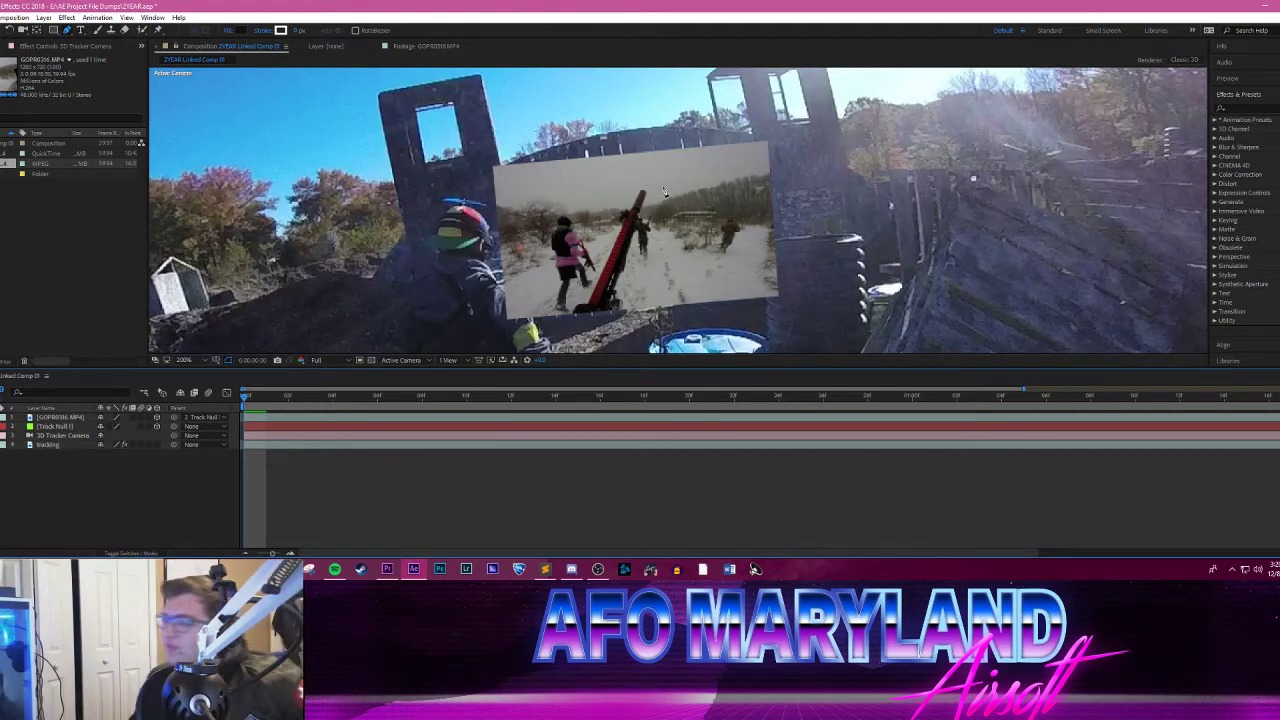
Step: Place a single Pen tool point on the snowy clip as a new shape layer, and preview the composition from the first frame
{"action": "left_click", "coordinate": [637, 245]}
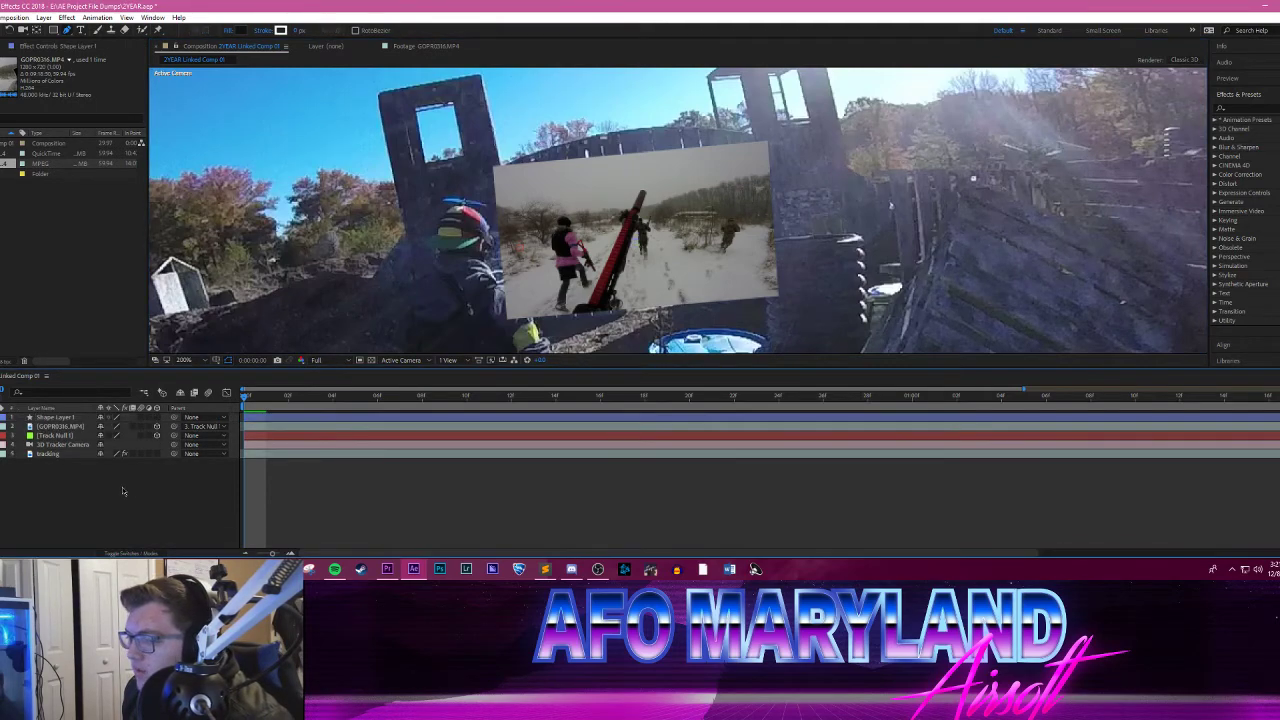
{"action": "left_click", "coordinate": [56, 418]}
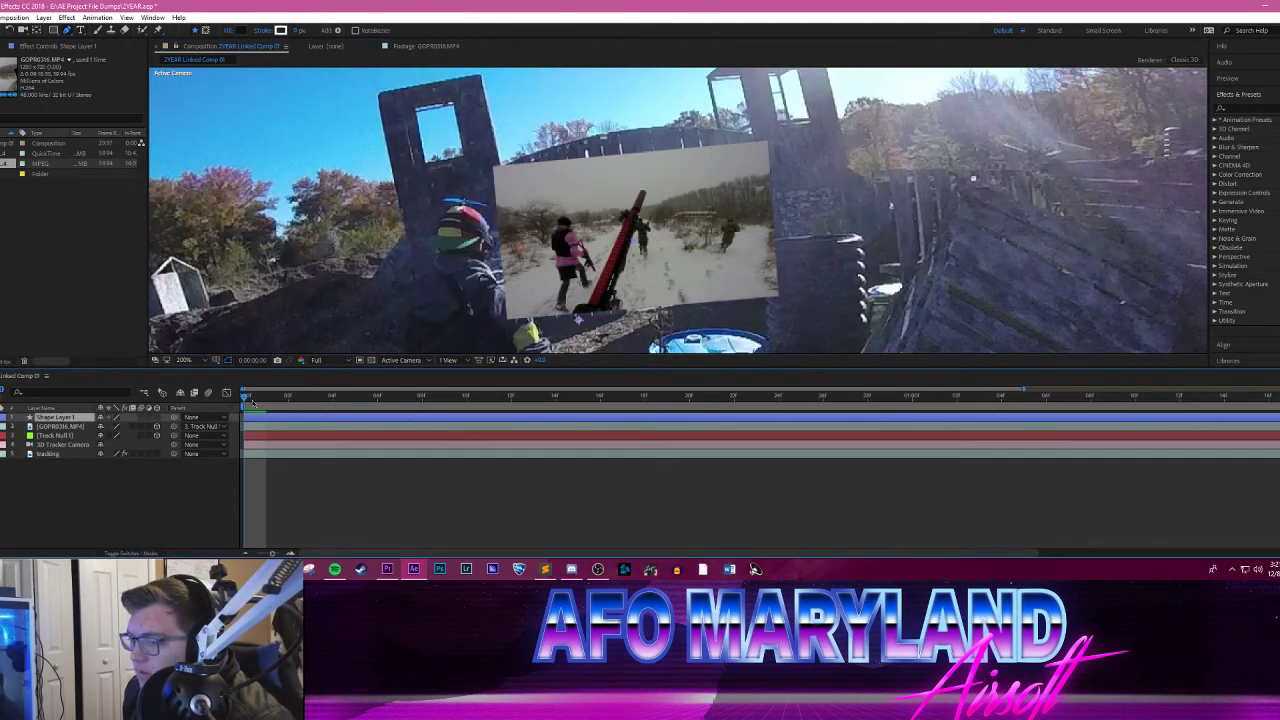
{"action": "mouse_move", "coordinate": [247, 397]}
{"action": "left_mouse_down"}
{"action": "mouse_move", "coordinate": [751, 379]}
{"action": "mouse_move", "coordinate": [242, 396]}
{"action": "left_mouse_up"}
{"action": "scroll", "coordinate": [405, 315], "scroll_direction": "down", "scroll_amount": 2}
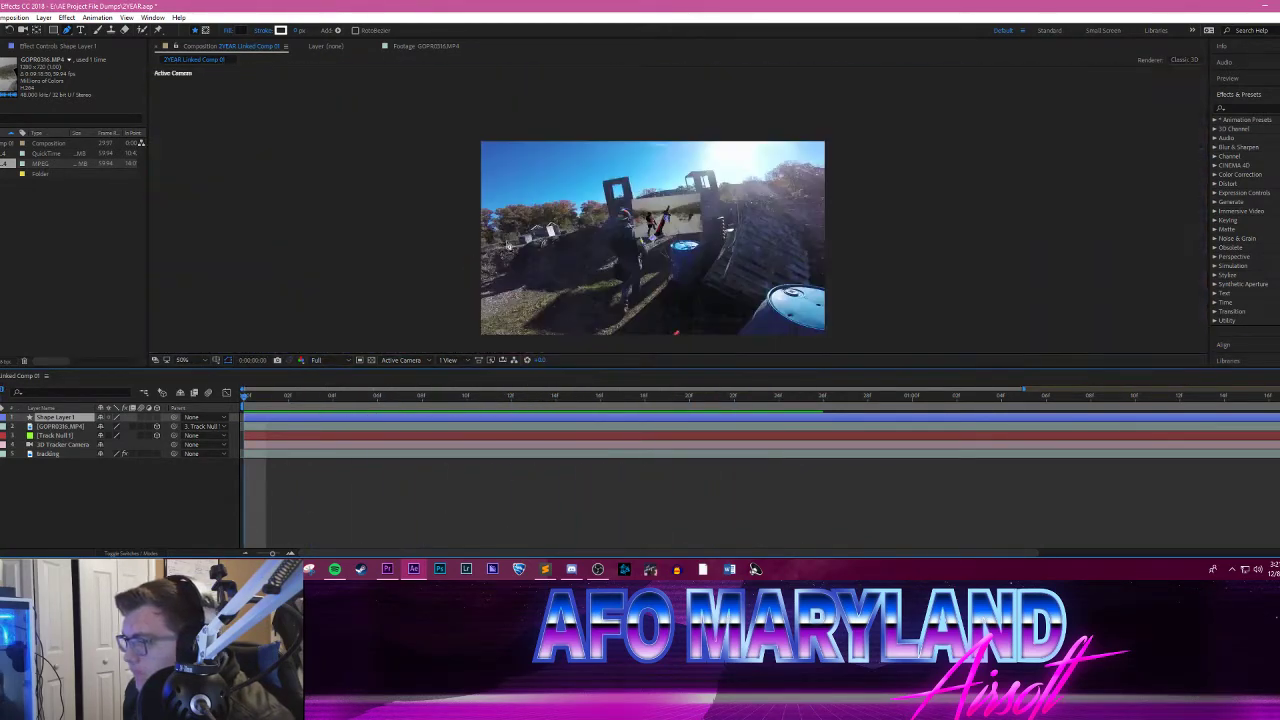
{"action": "scroll", "coordinate": [556, 235], "scroll_direction": "up", "scroll_amount": 1}
{"action": "key", "text": "space"}
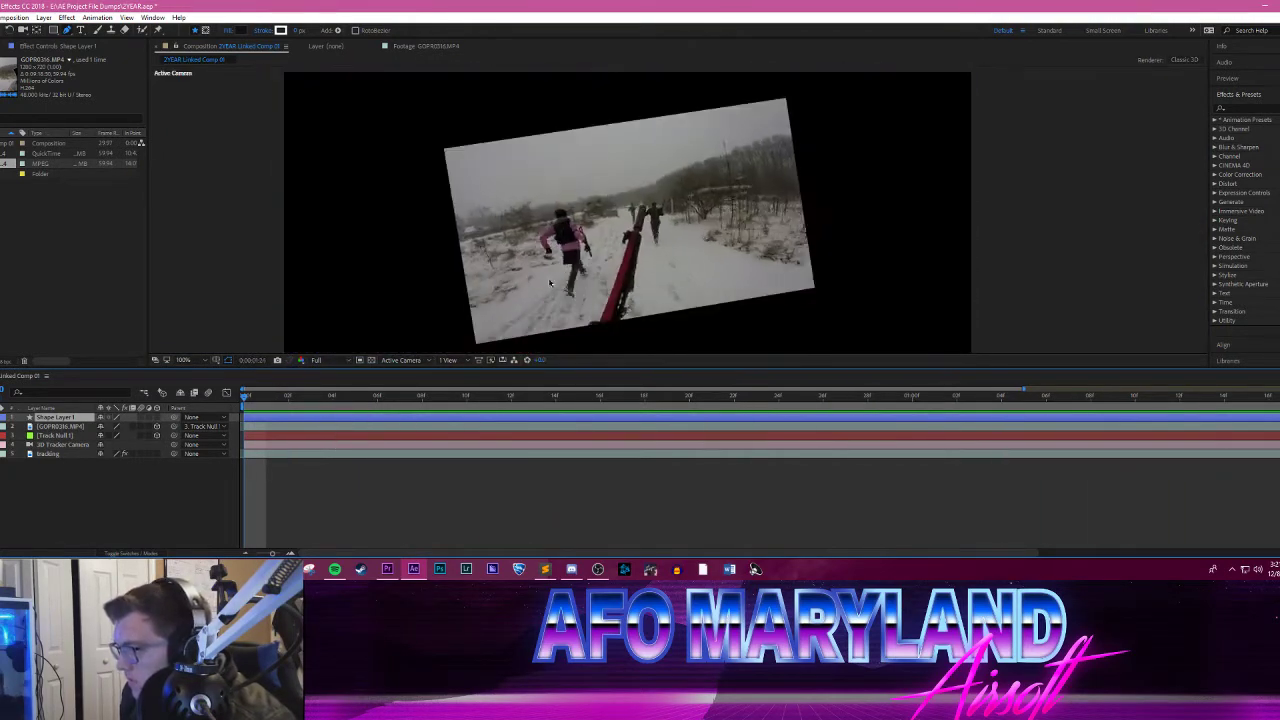
{"action": "key", "text": "space"}
Step: Scrub to the end of the tracked gate shot to check the snowy clip's framing, and return to the first frame
{"action": "left_click_drag", "start_coordinate": [246, 399], "coordinate": [1157, 400]}
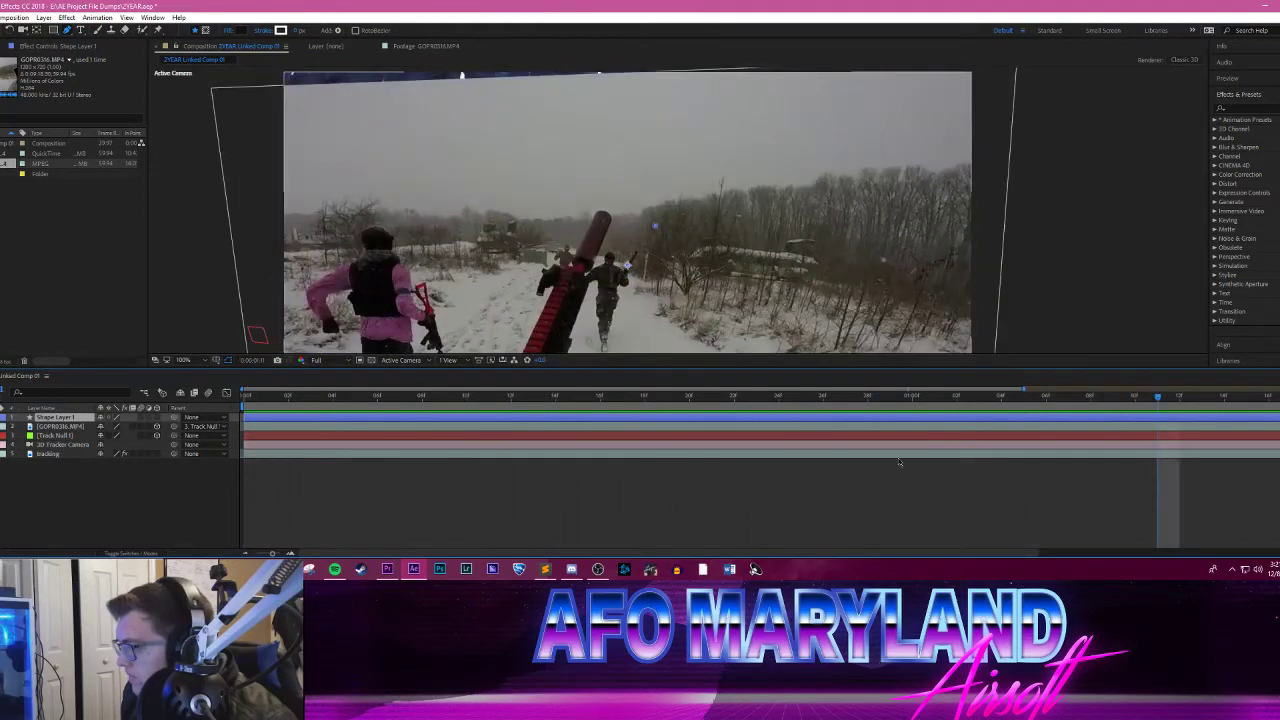
{"action": "left_click_drag", "start_coordinate": [270, 554], "coordinate": [189, 556]}
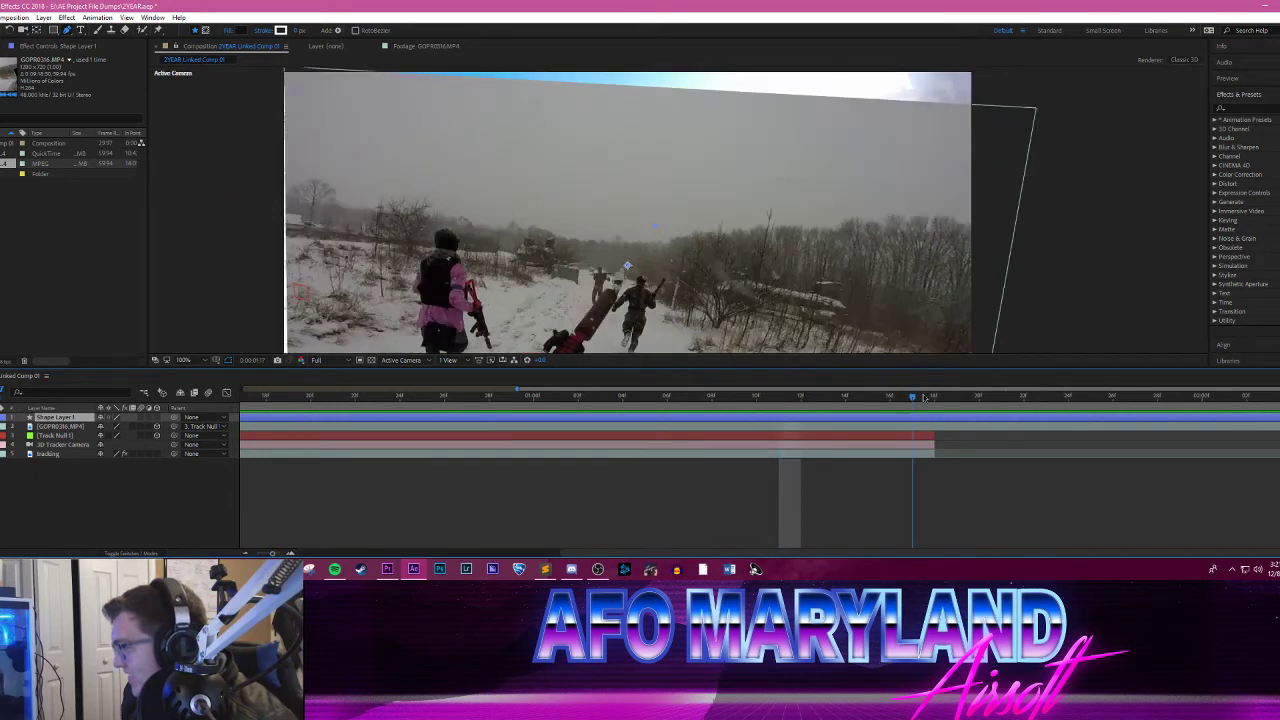
{"action": "left_click", "coordinate": [933, 397]}
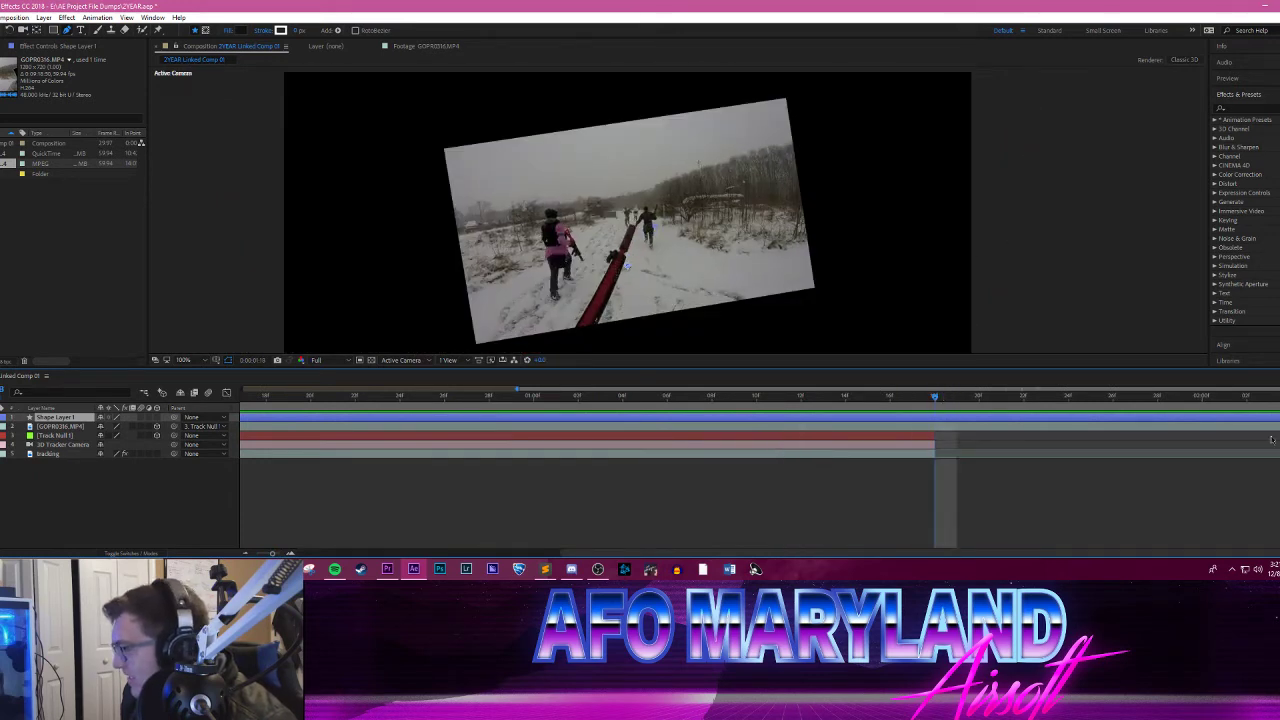
{"action": "key", "text": "ctrl+shift+a"}
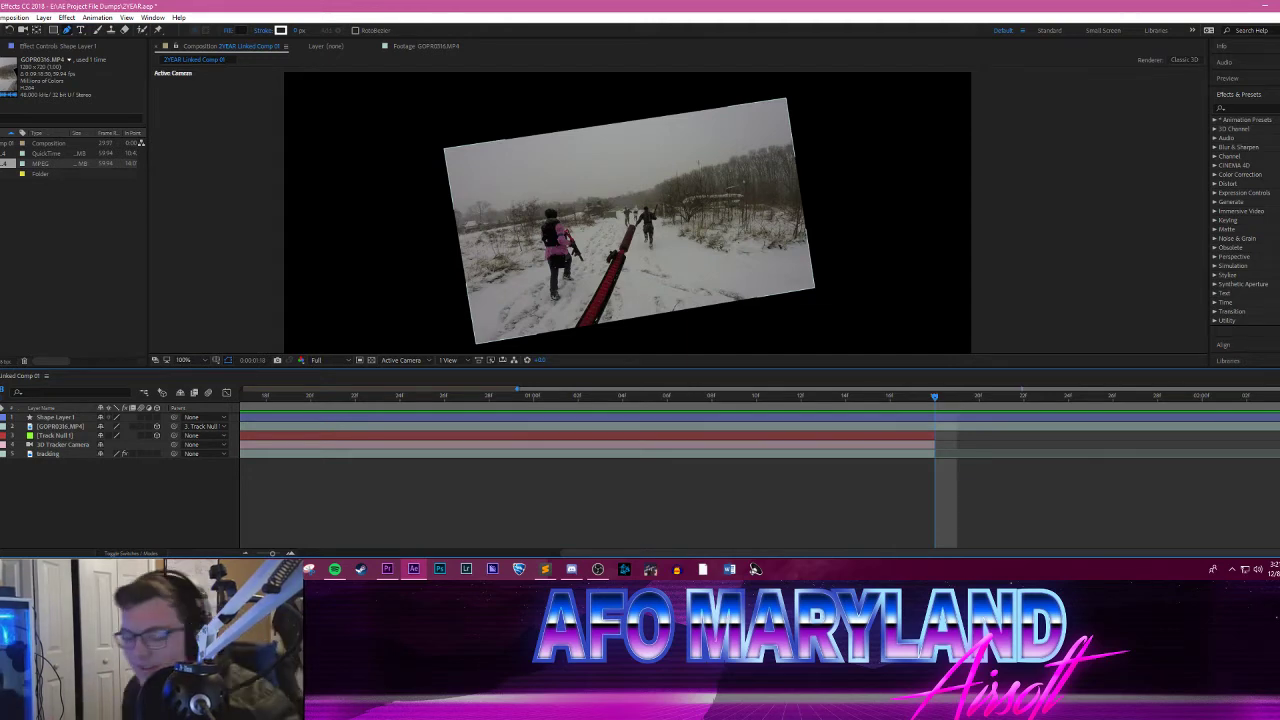
{"action": "left_click_drag", "start_coordinate": [377, 401], "coordinate": [267, 400]}
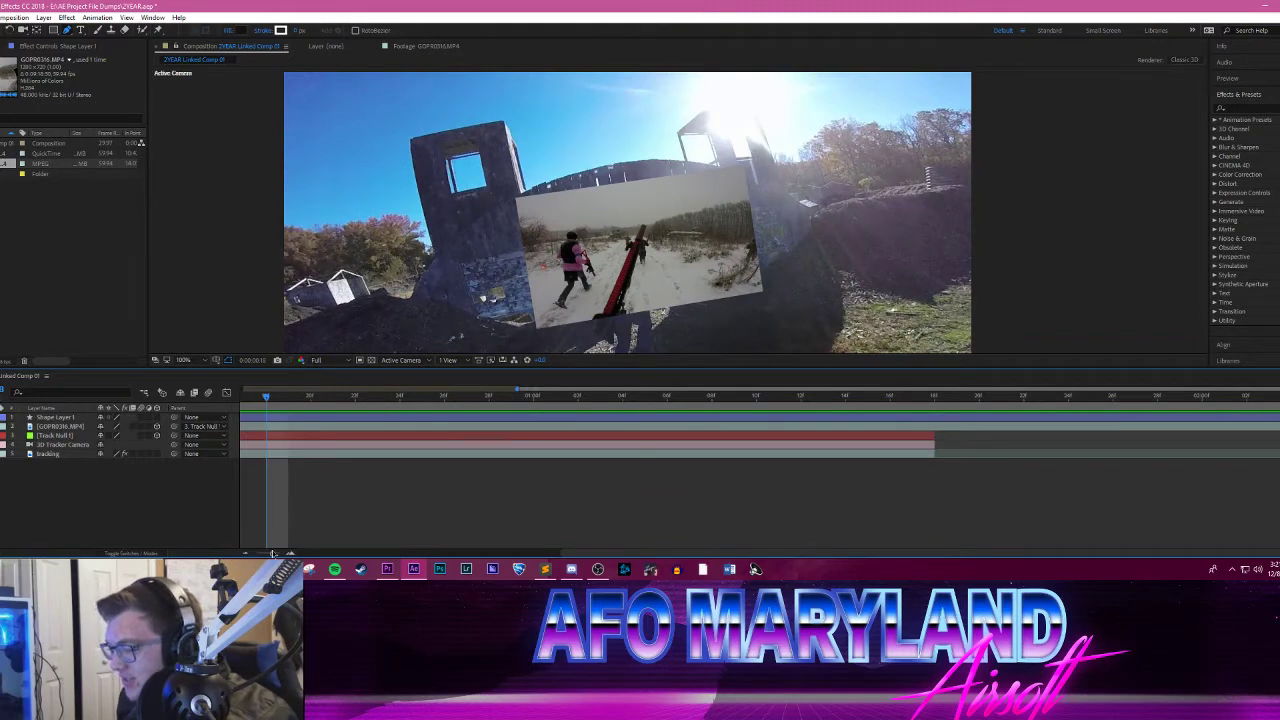
{"action": "left_click_drag", "start_coordinate": [270, 553], "coordinate": [250, 553]}
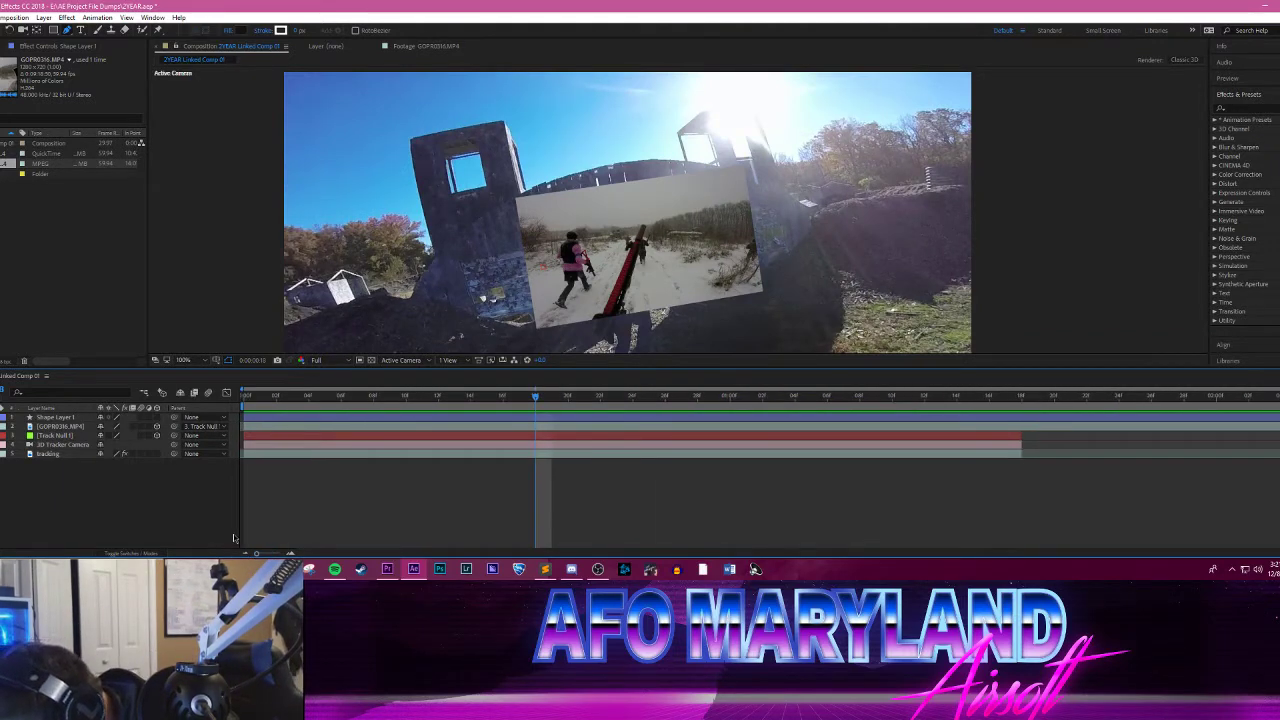
{"action": "left_click", "coordinate": [260, 396]}
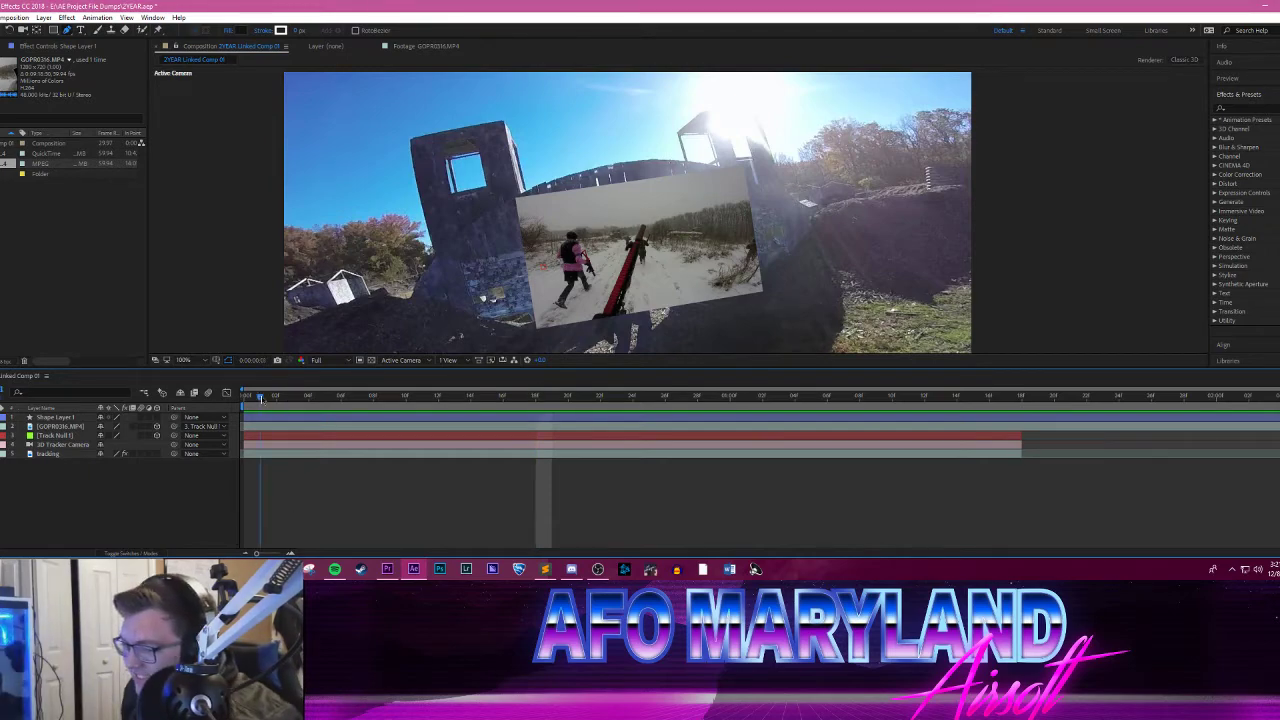
{"action": "left_click_drag", "start_coordinate": [261, 399], "coordinate": [225, 373]}
{"action": "left_click_drag", "start_coordinate": [112, 367], "coordinate": [240, 395]}
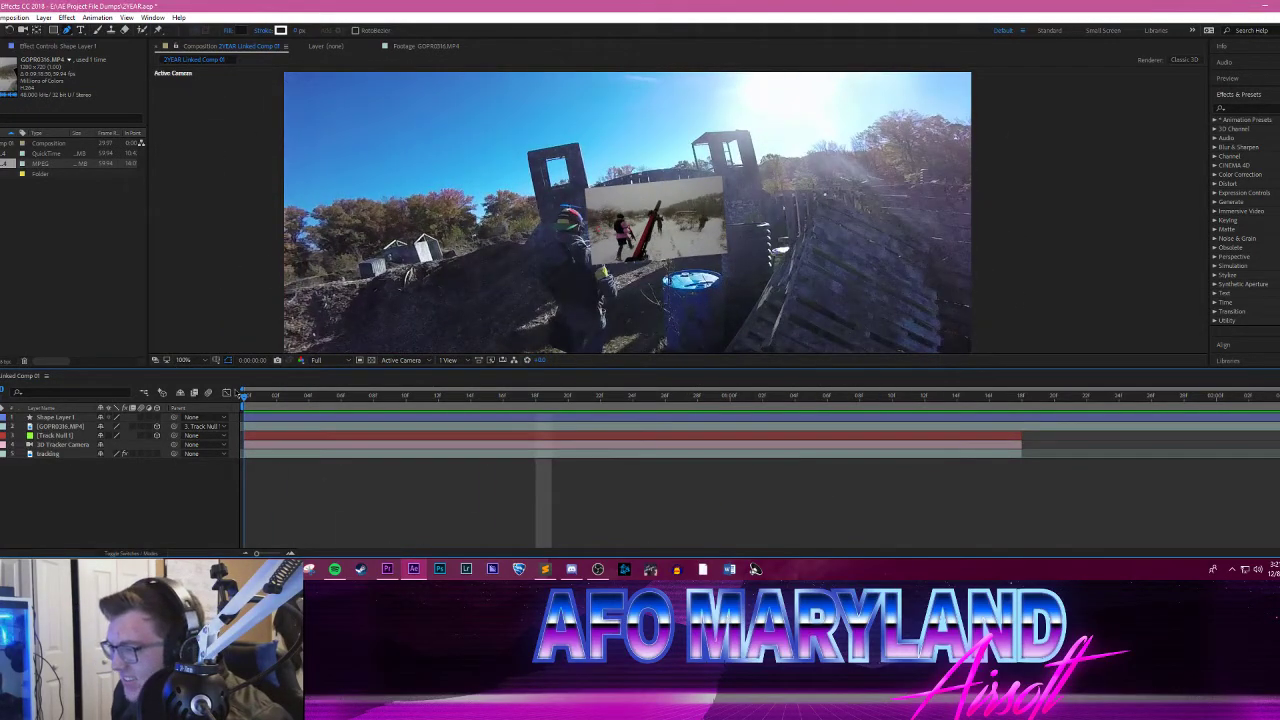
Step: Enlarge the GOPR0316.MP4 layer slightly through its Scale property so that it covers more of the gate between the towers
{"action": "left_click", "coordinate": [60, 427]}
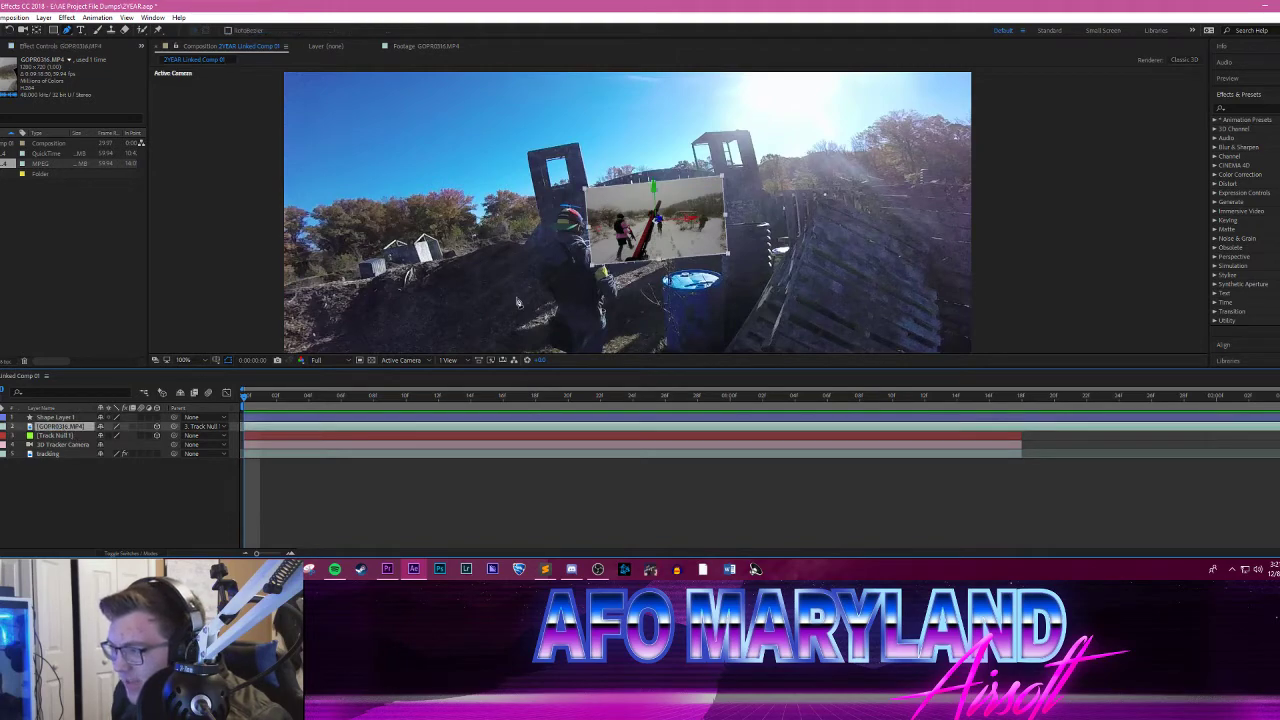
{"action": "scroll", "coordinate": [592, 245], "scroll_direction": "up", "scroll_amount": 5}
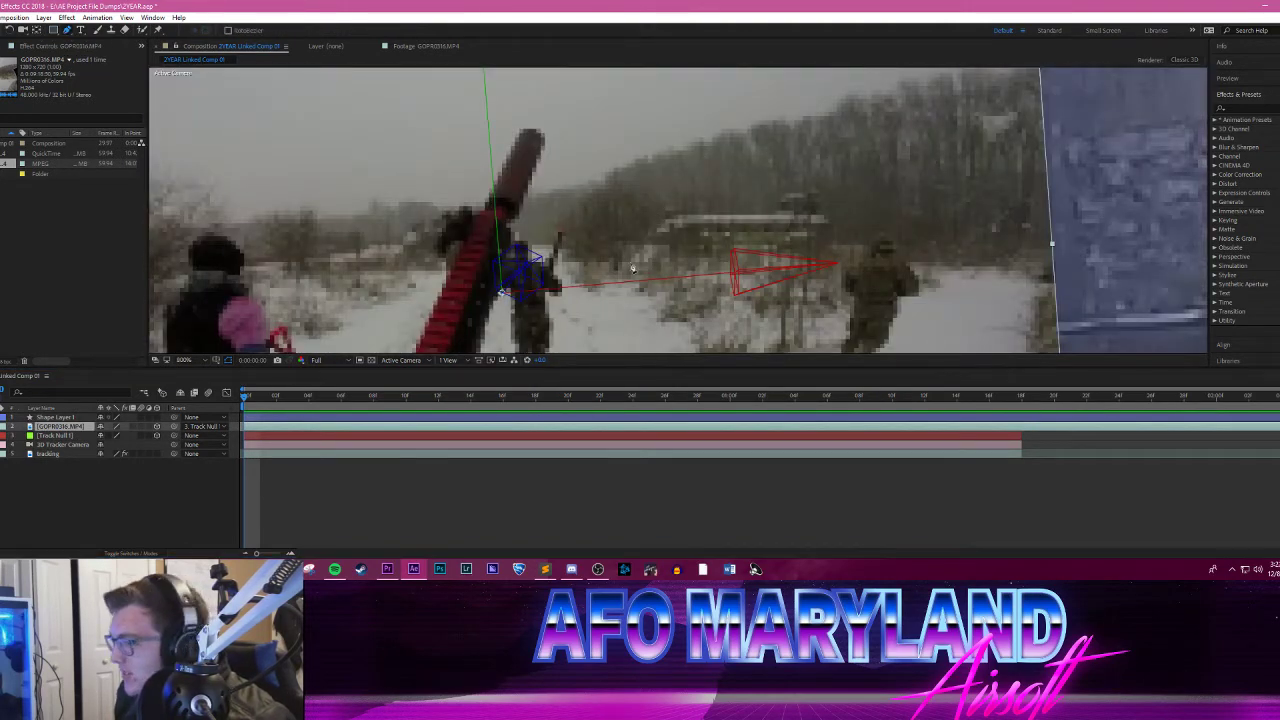
{"action": "scroll", "coordinate": [632, 268], "scroll_direction": "down", "scroll_amount": 4}
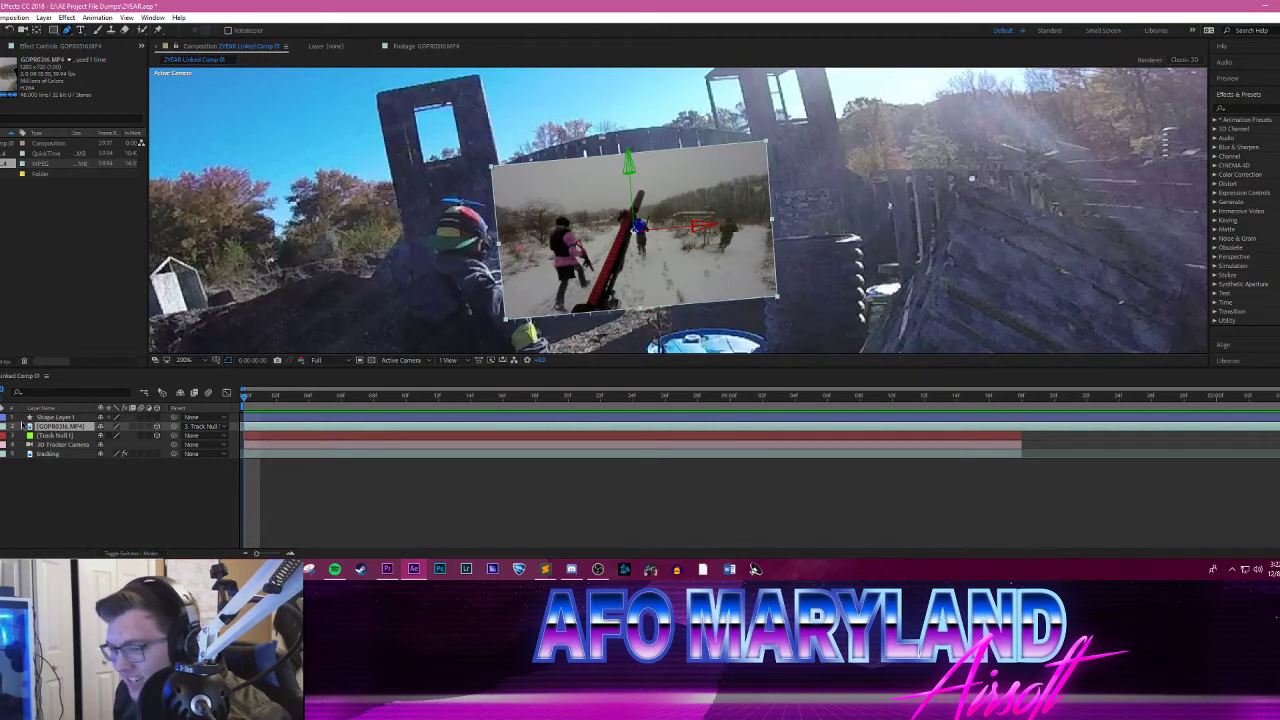
{"action": "key", "text": "s"}
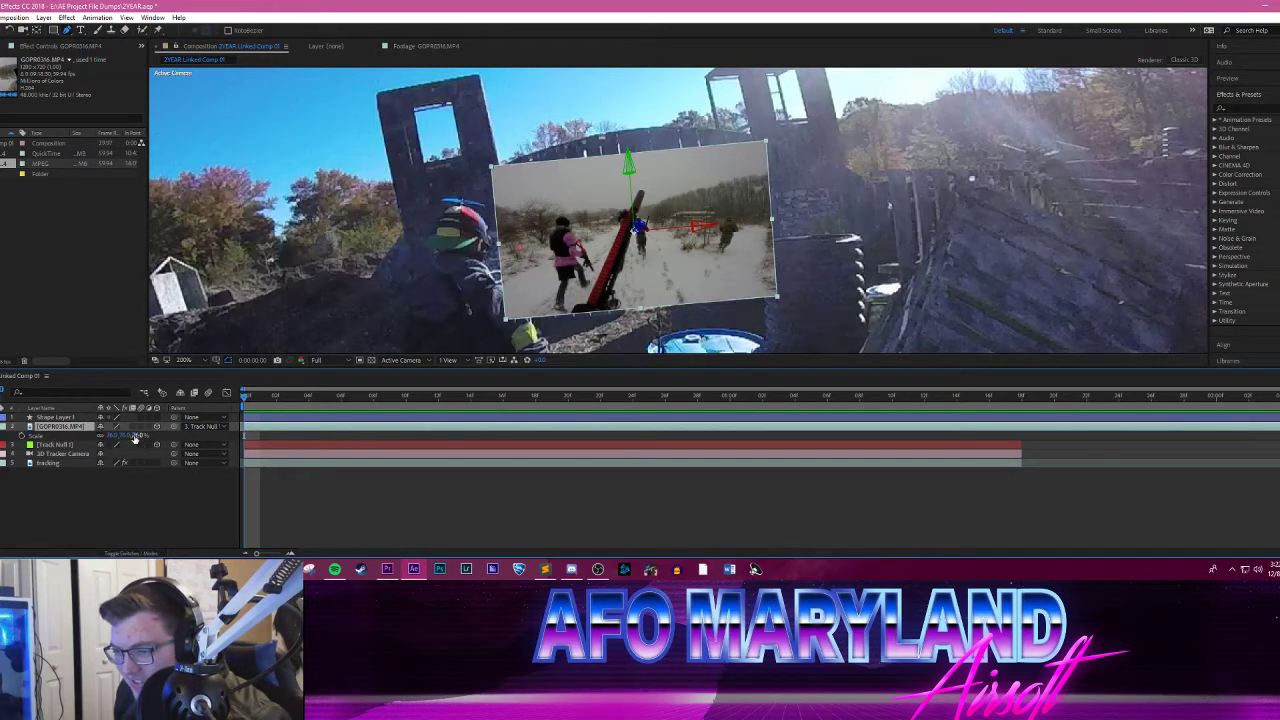
{"action": "left_click_drag", "start_coordinate": [137, 438], "coordinate": [146, 437]}
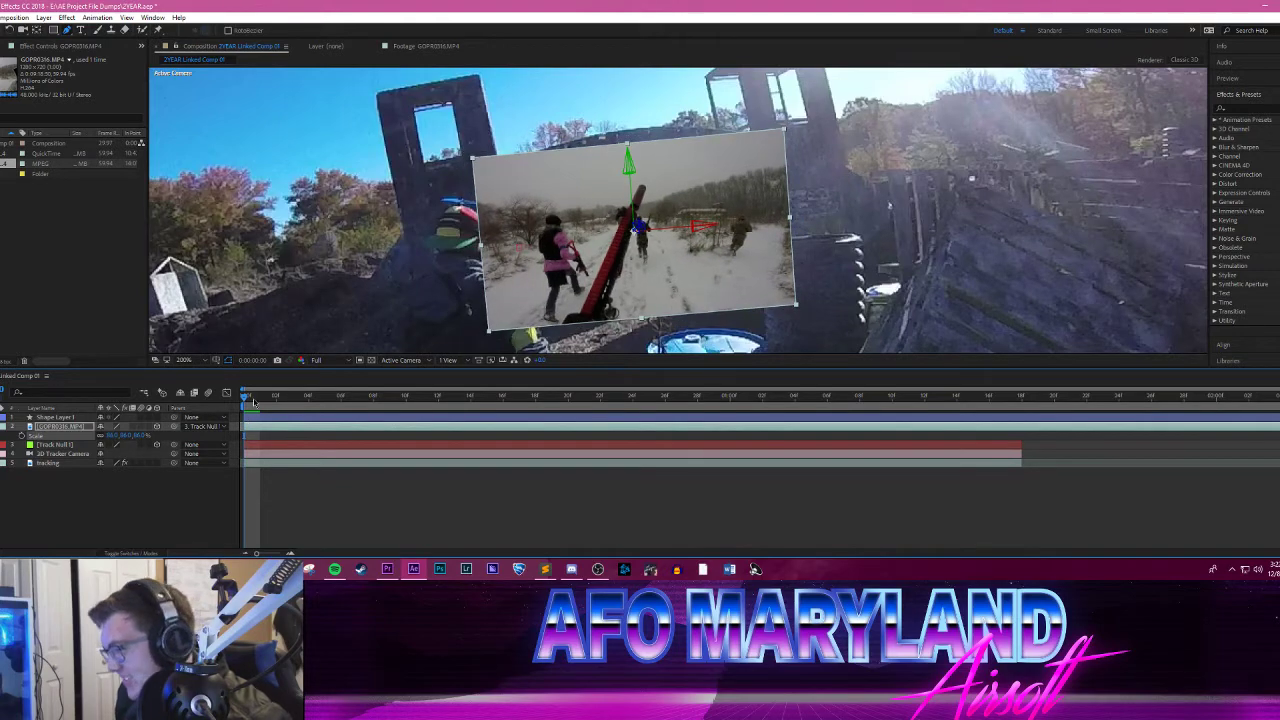
Step: Preview the transition with the enlarged snowy clip, and return to the first frame
{"action": "key", "text": "space"}
{"action": "key", "text": "space"}
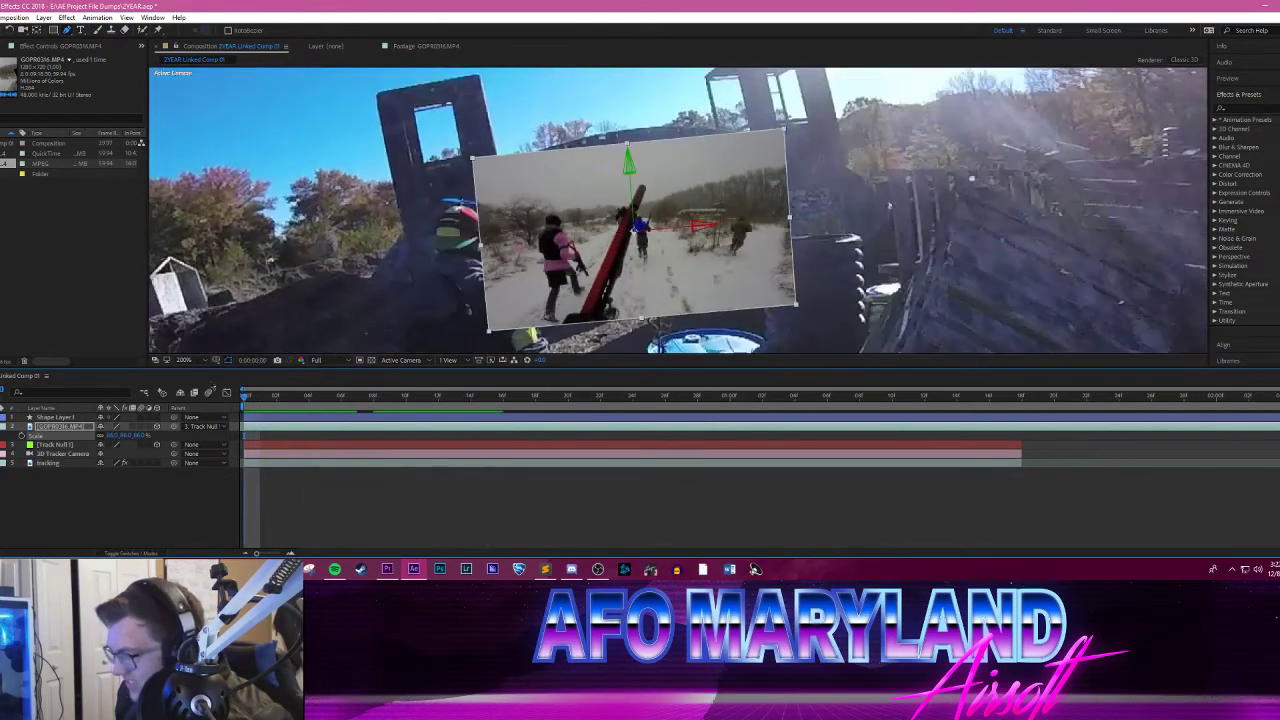
{"action": "left_click", "coordinate": [81, 499]}
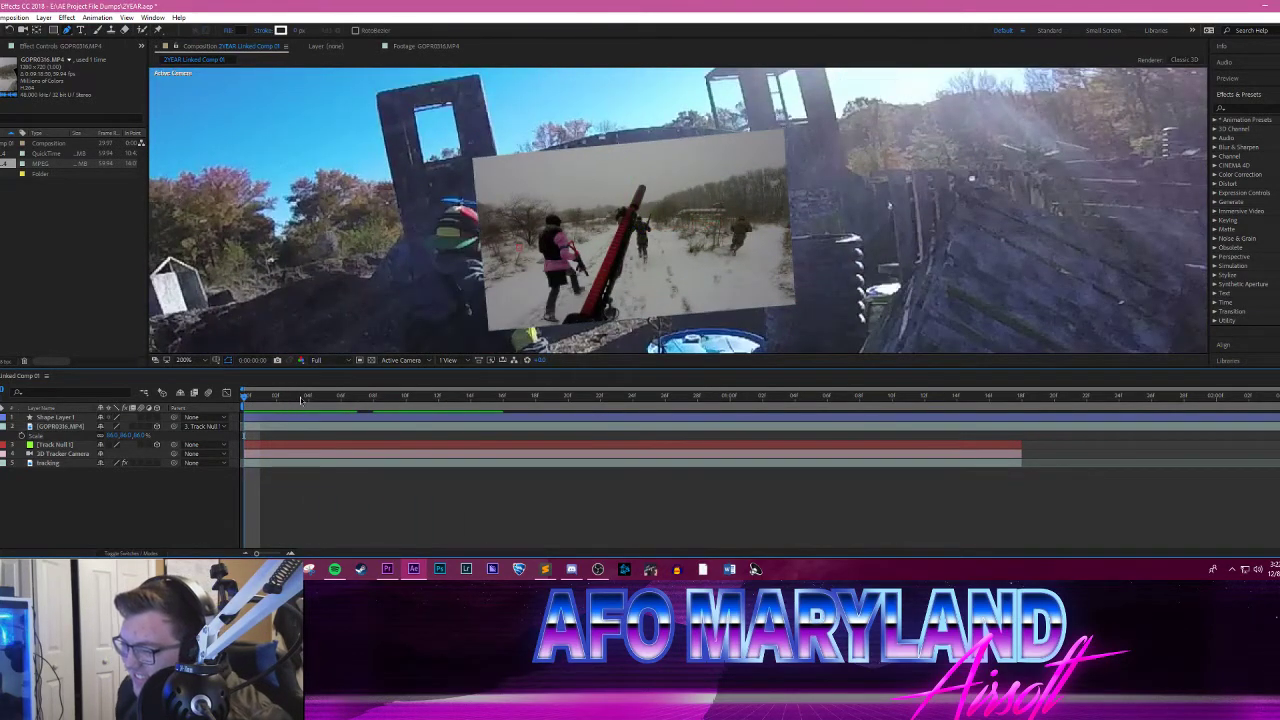
{"action": "key", "text": "space"}
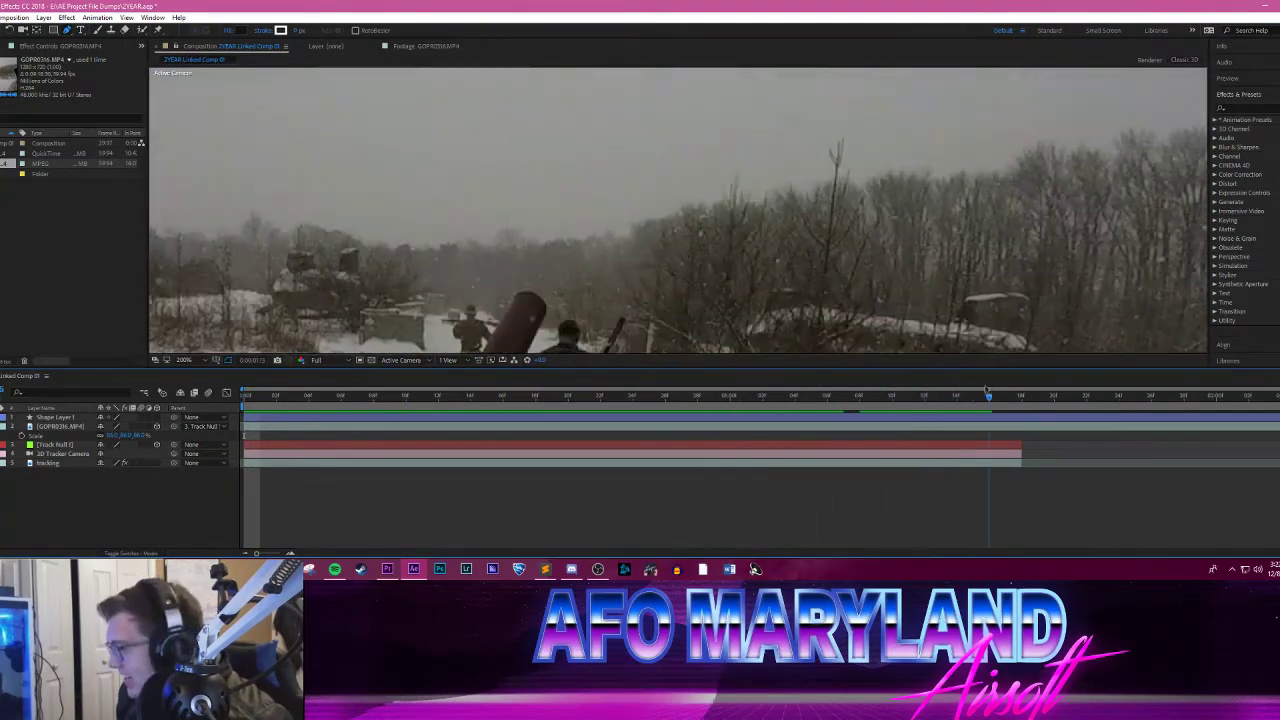
{"action": "left_click", "coordinate": [241, 388]}
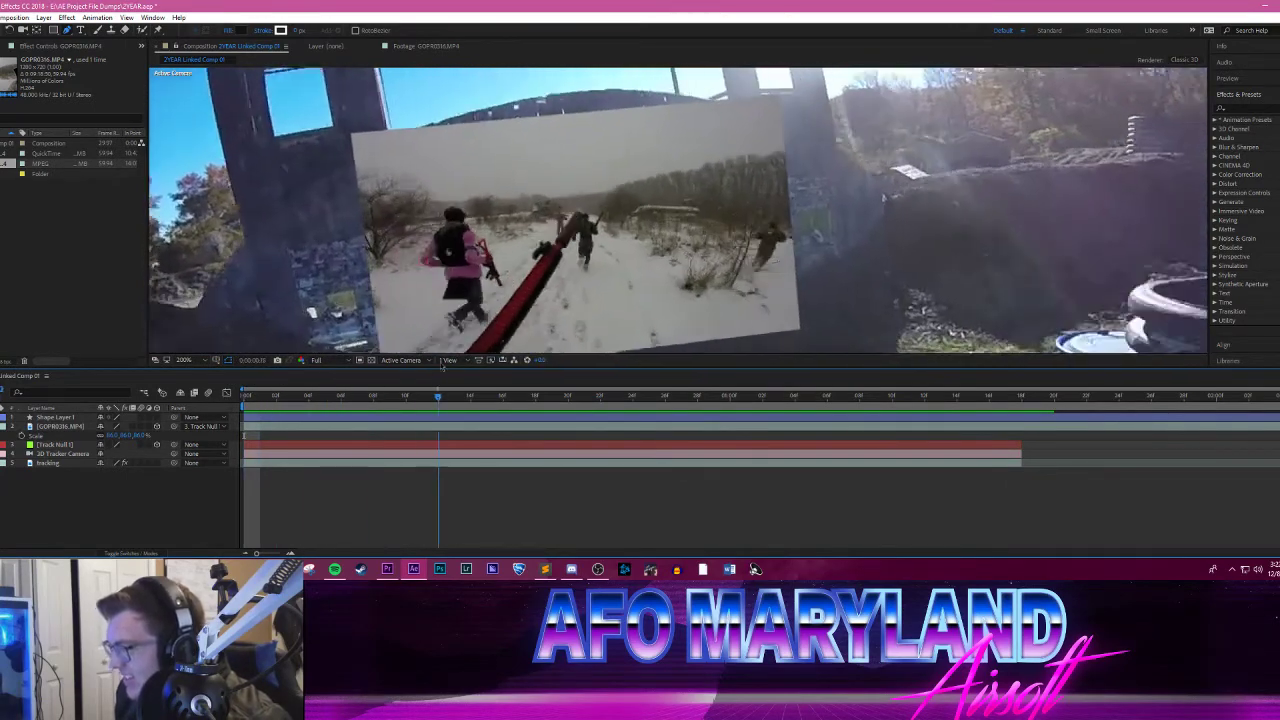
{"action": "key", "text": "space"}
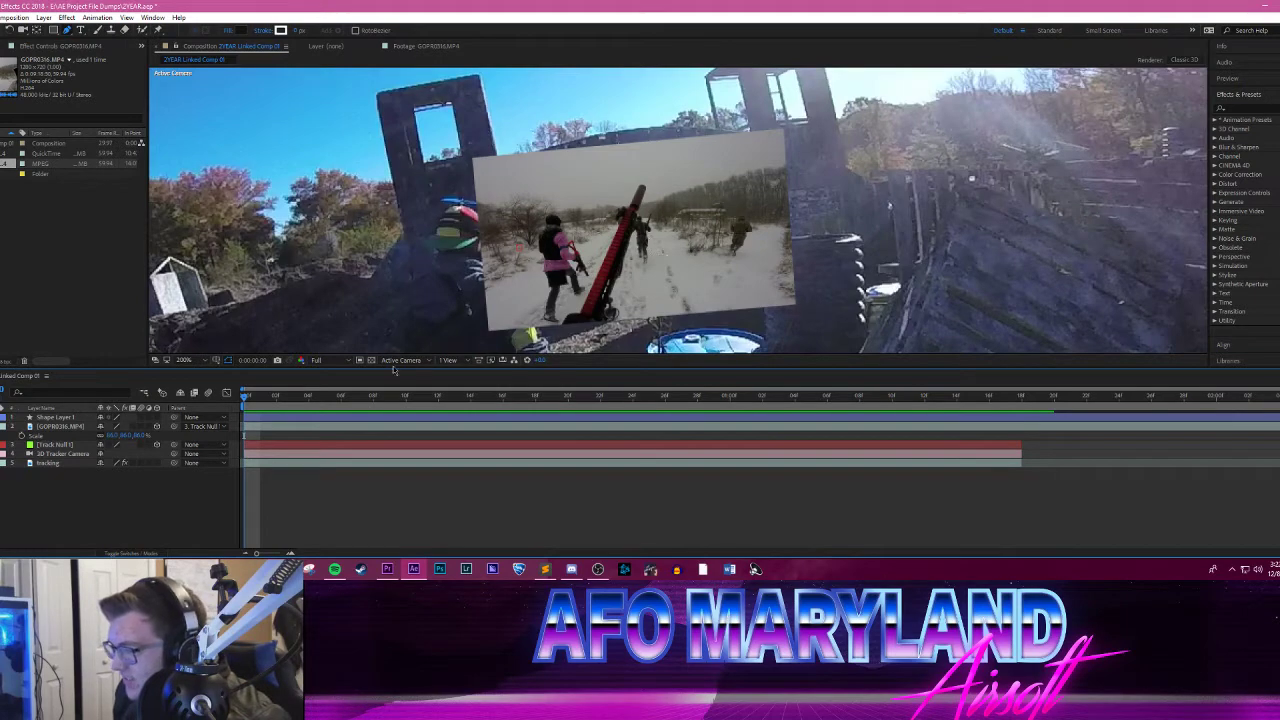
{"action": "left_click_drag", "start_coordinate": [244, 397], "coordinate": [220, 378]}
Step: Switch to the browser, watch part of the Kansas/Arkansas YouTube video in full screen, pause it and return to After Effects
{"action": "left_click", "coordinate": [233, 569]}
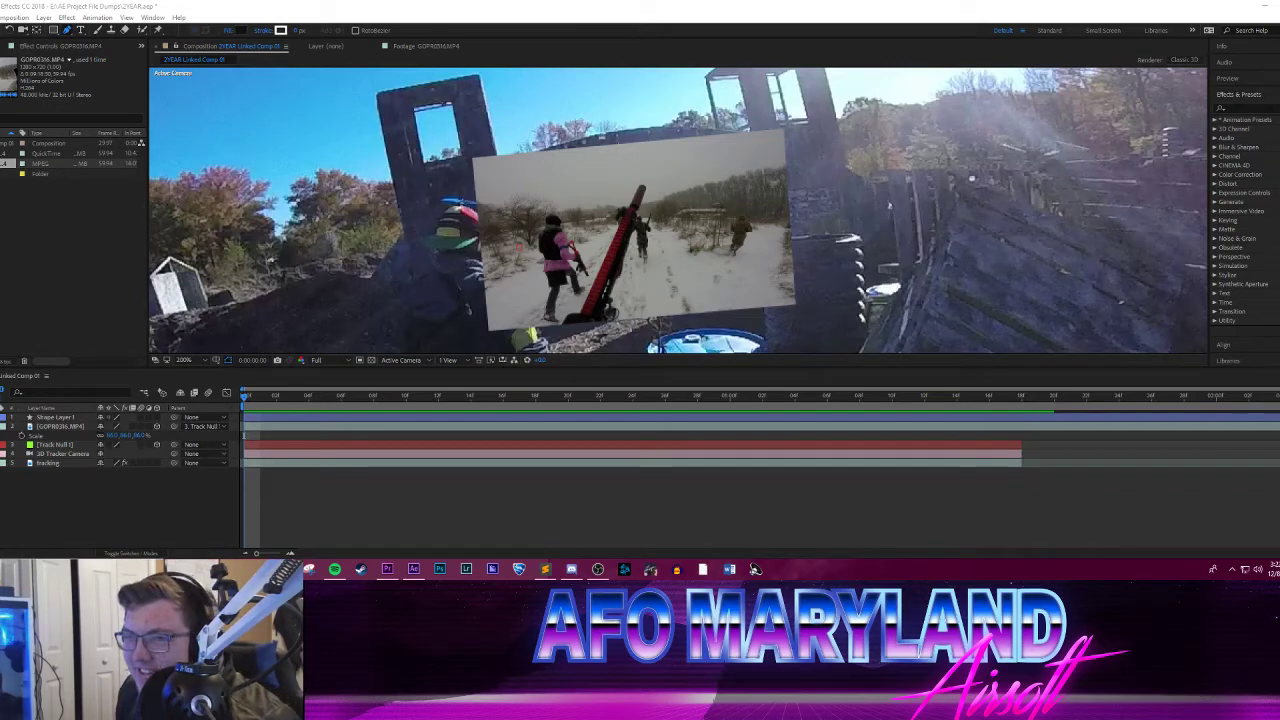
{"action": "left_click_drag", "start_coordinate": [2, 205], "coordinate": [520, 2]}
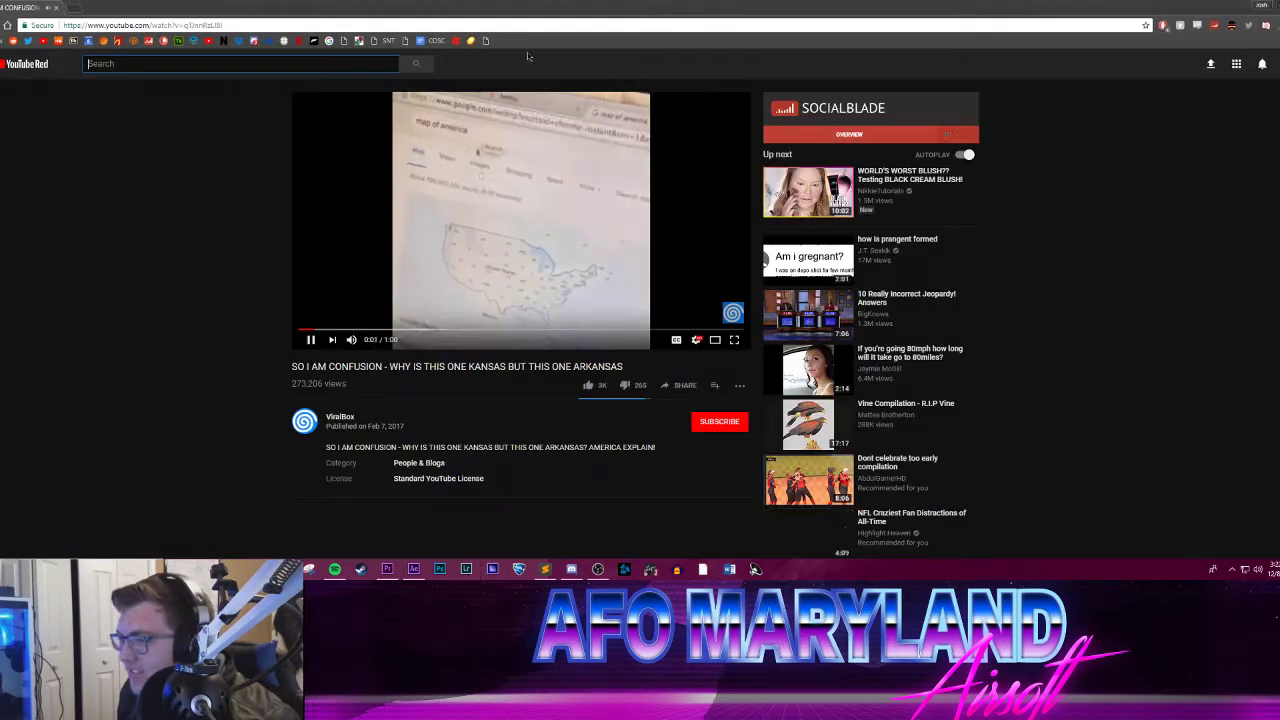
{"action": "left_click", "coordinate": [740, 345]}
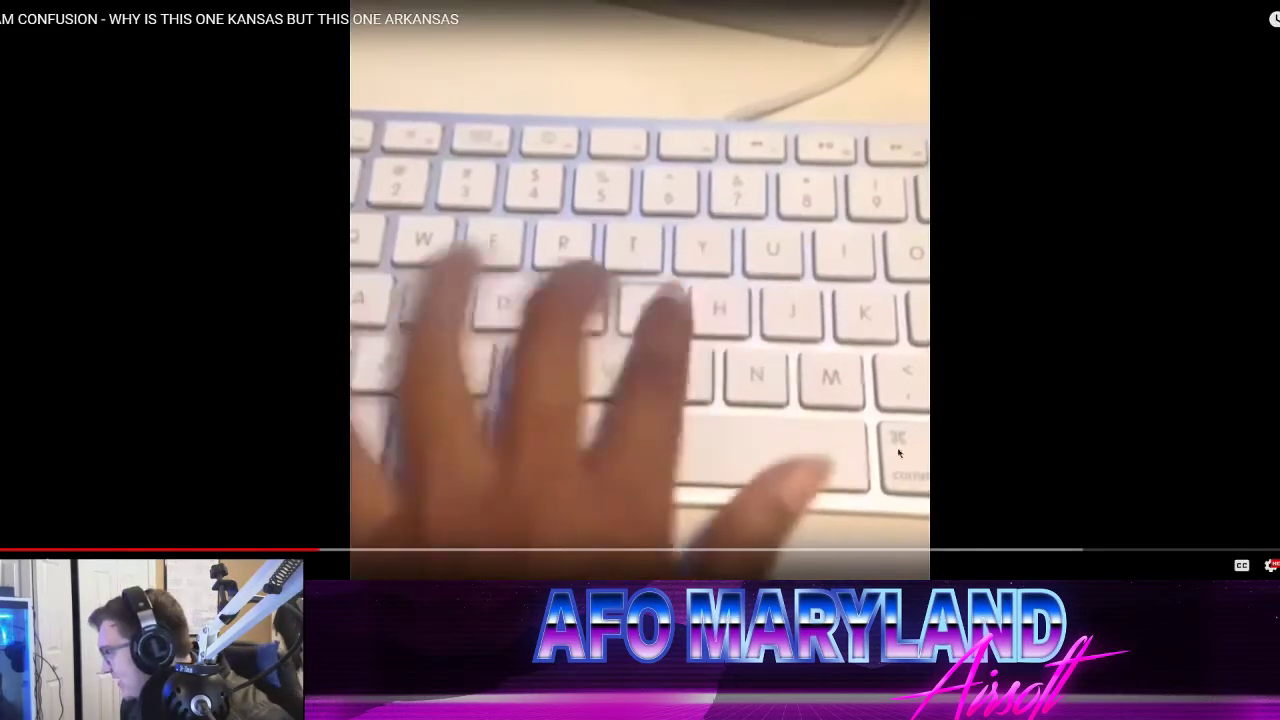
{"action": "left_click", "coordinate": [938, 402]}
{"action": "key", "text": "Escape"}
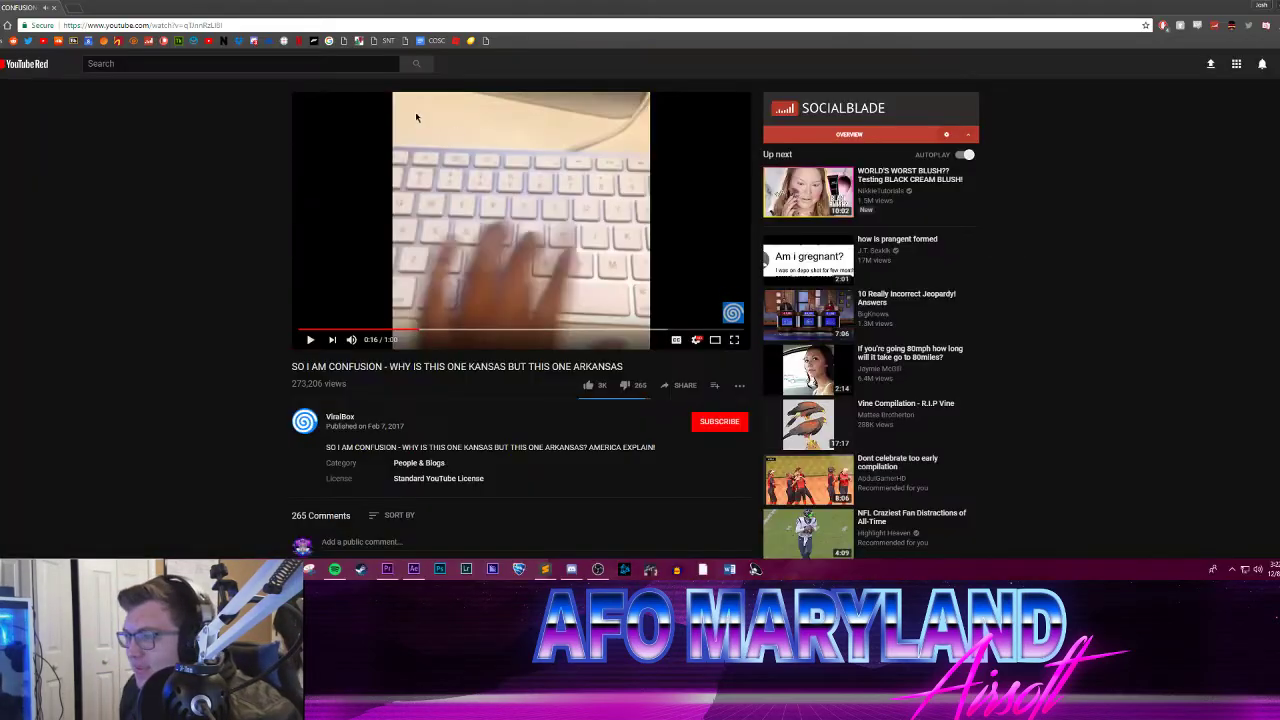
{"action": "left_click", "coordinate": [1278, 5]}
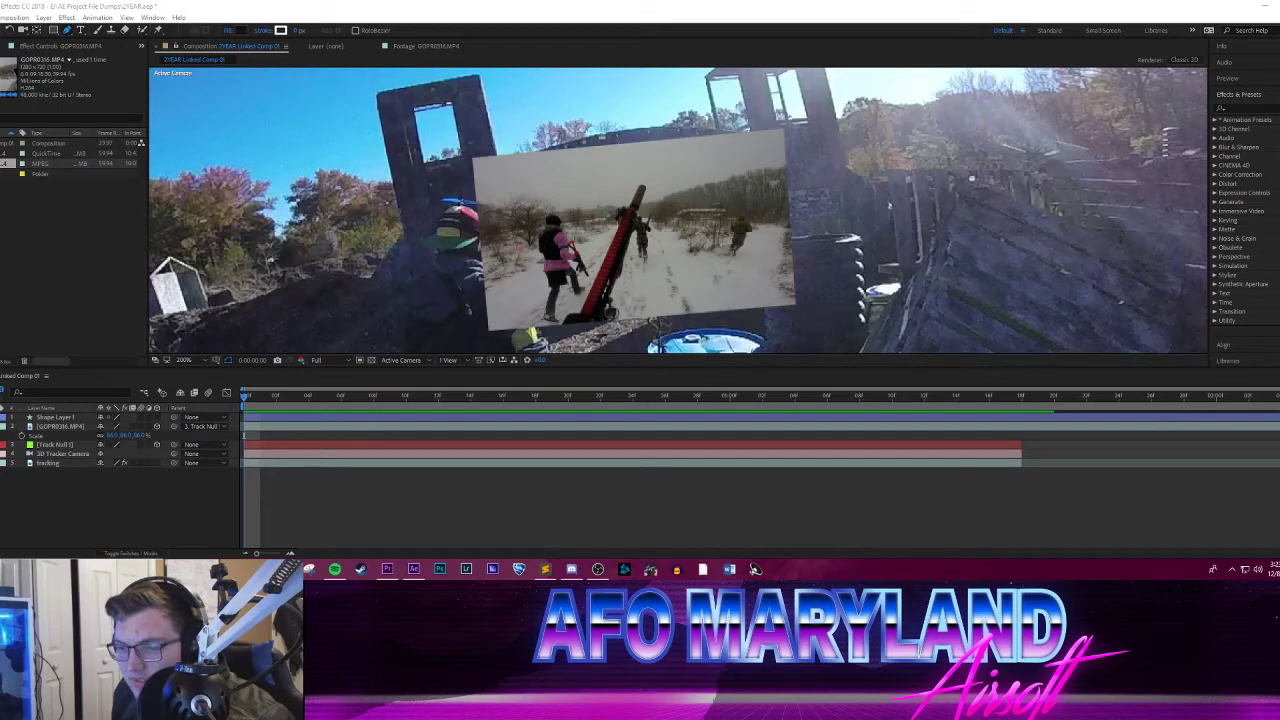
Step: Play the composition from the start again, checking the snowy clip at whole-frame and close-up views
{"action": "left_click", "coordinate": [255, 398]}
{"action": "key", "text": "space"}
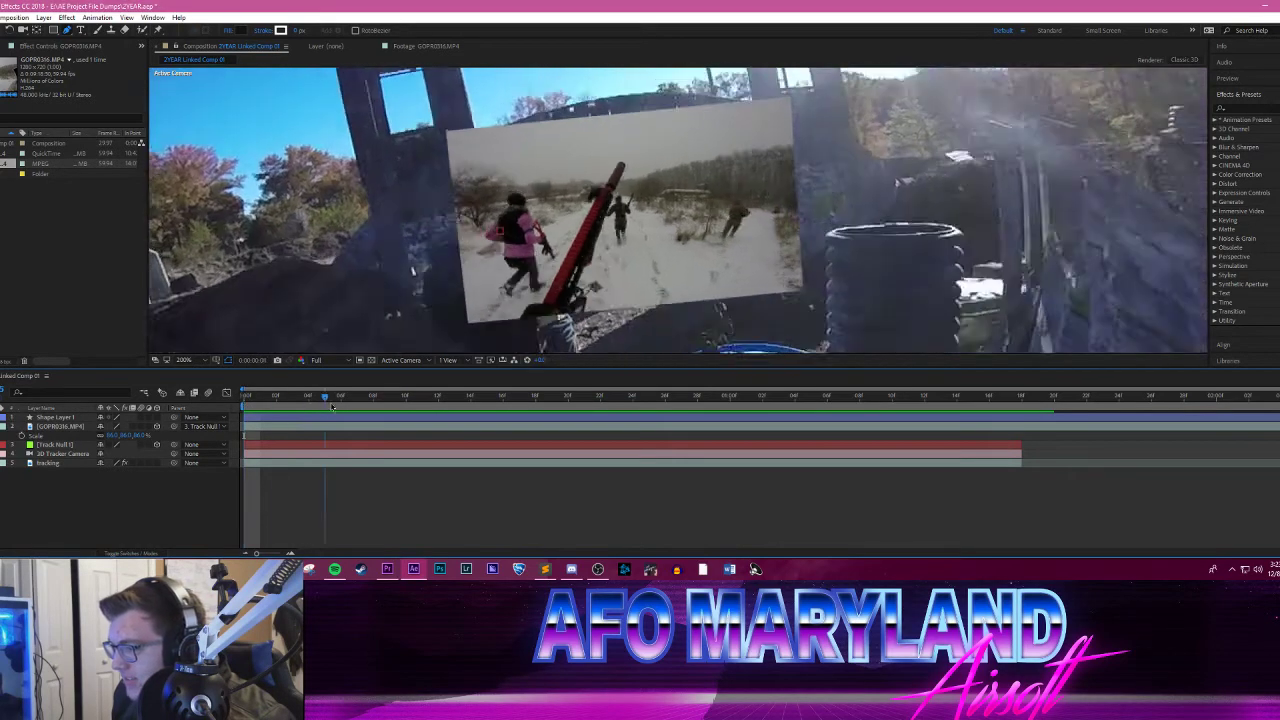
{"action": "scroll", "coordinate": [505, 220], "scroll_direction": "down", "scroll_amount": 1}
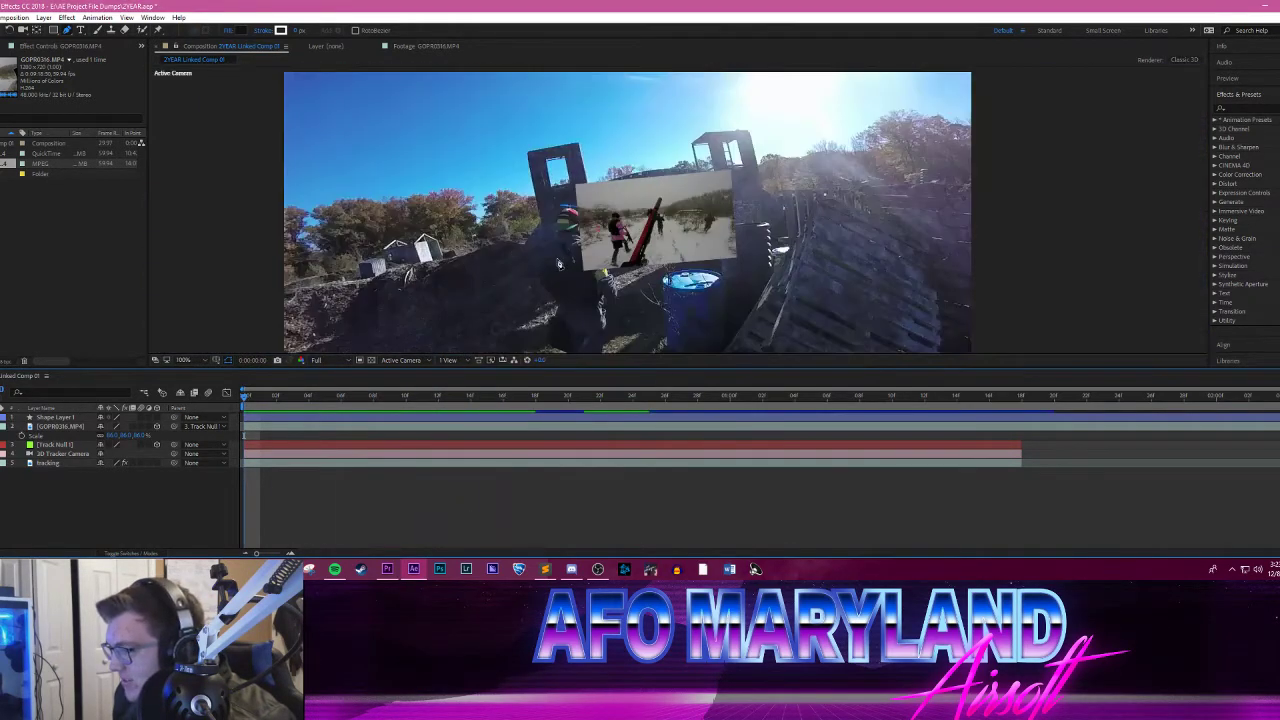
{"action": "scroll", "coordinate": [505, 220], "scroll_direction": "up", "scroll_amount": 1}
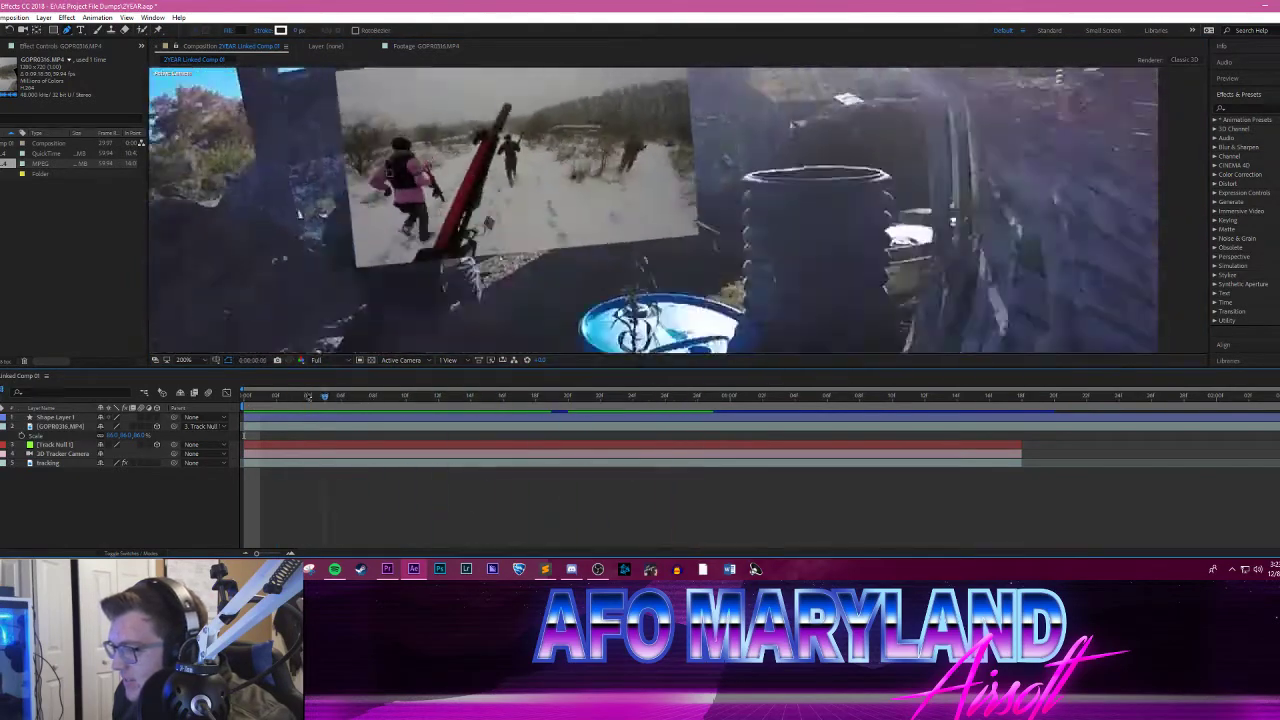
{"action": "key", "text": "space"}
Step: Draw a closed four-cornered Pen tool mask on the GOPR0316.MP4 layer around the gate's doorway at the first frame
{"action": "left_click_drag", "start_coordinate": [383, 223], "coordinate": [423, 279]}
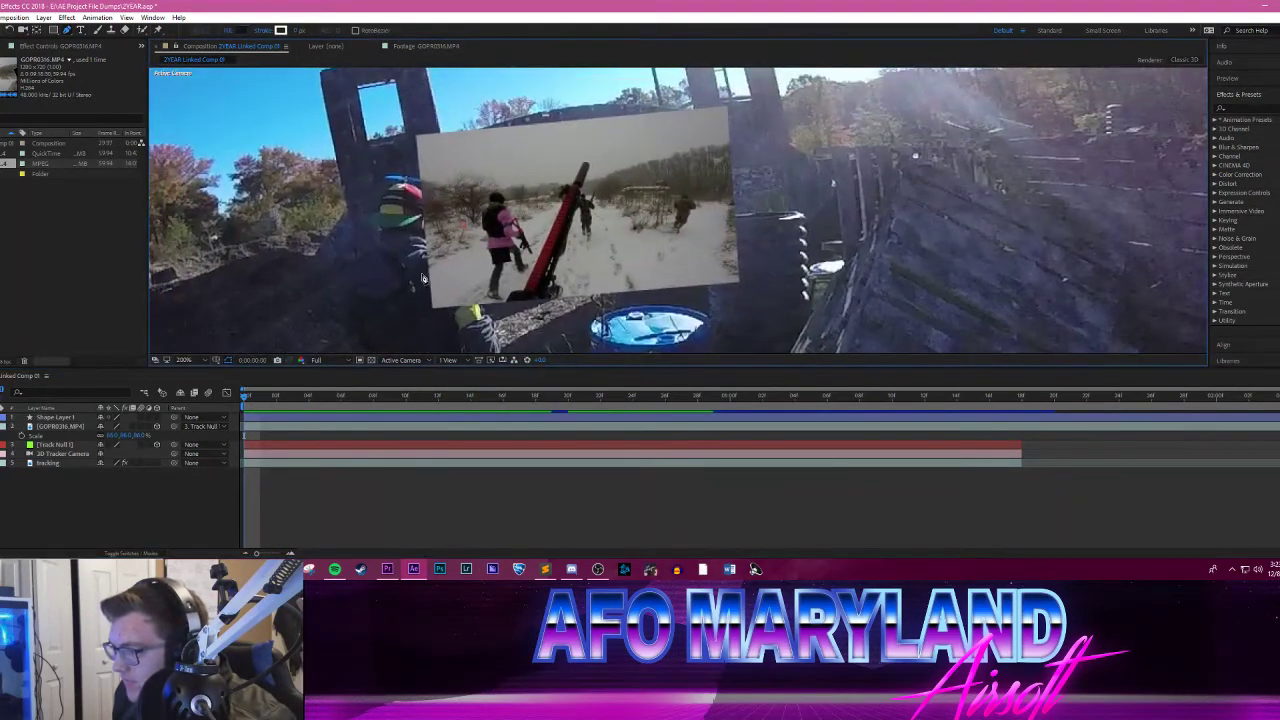
{"action": "left_click", "coordinate": [56, 427]}
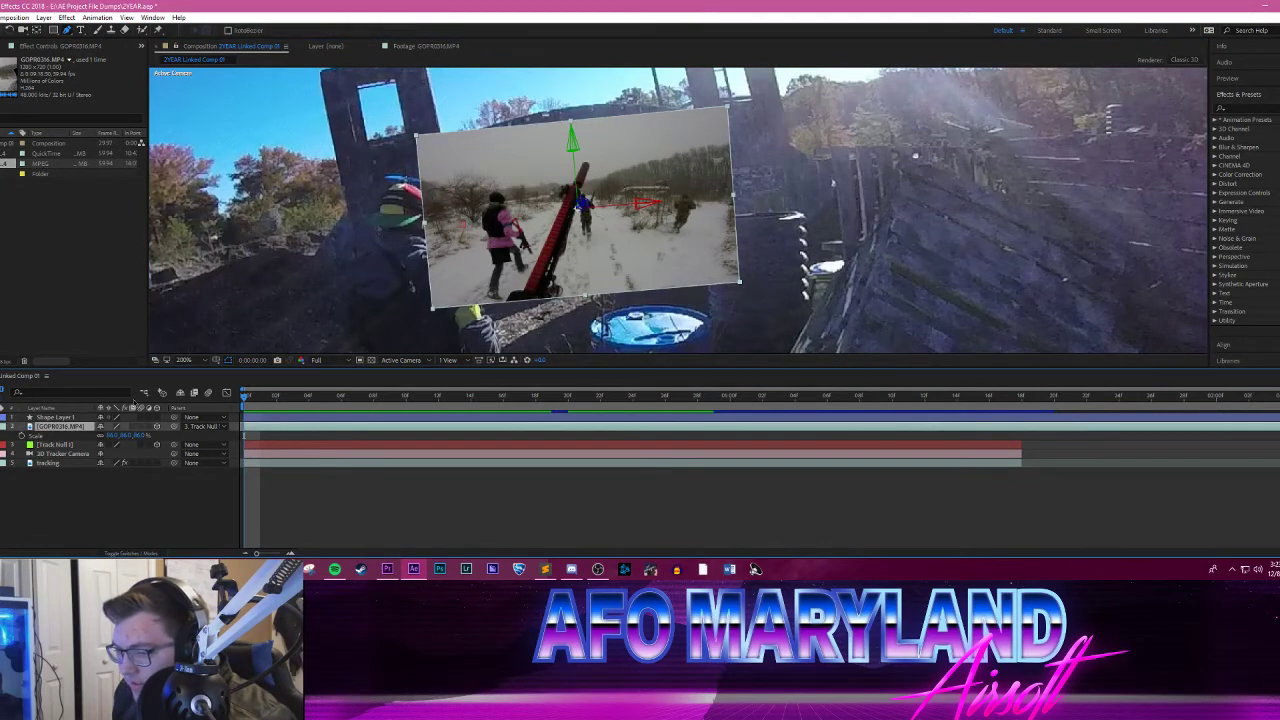
{"action": "left_click", "coordinate": [533, 186]}
{"action": "left_click", "coordinate": [611, 184]}
{"action": "left_click", "coordinate": [612, 276]}
{"action": "left_click", "coordinate": [540, 272]}
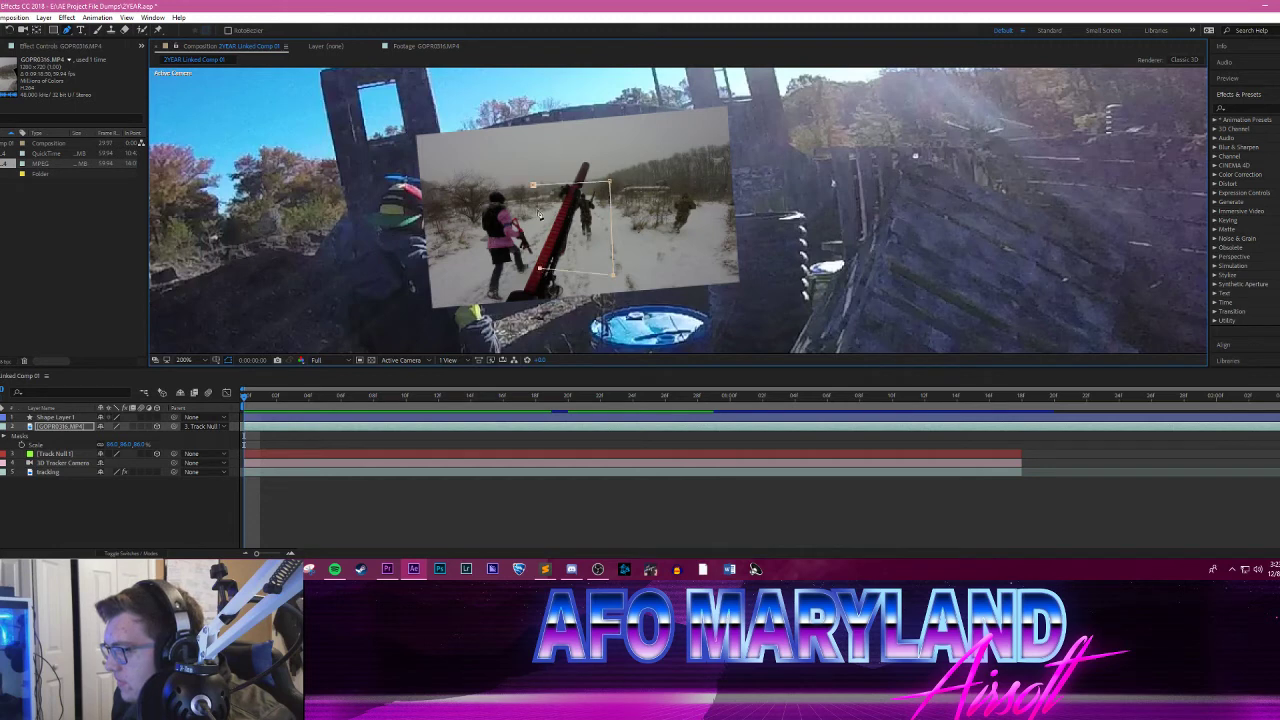
{"action": "left_click", "coordinate": [533, 186]}
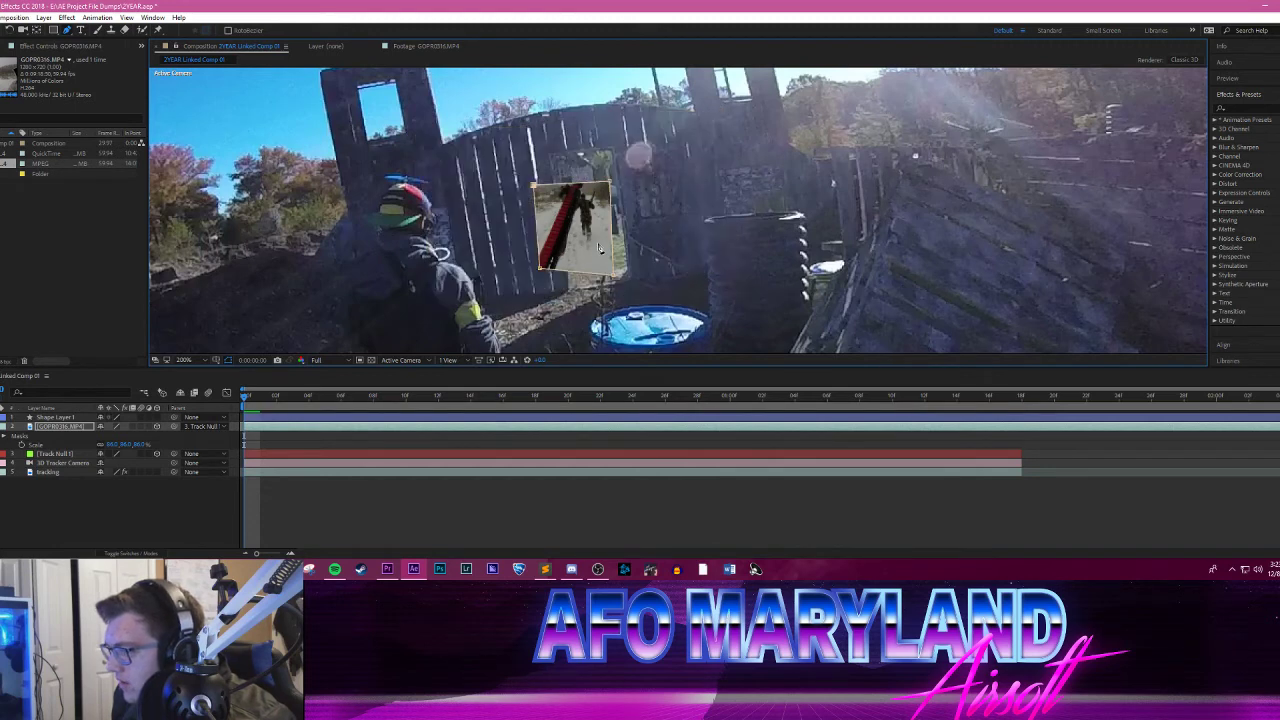
Step: Reshape the GOPR0316.MP4 mask by moving both upper corners to the doorway's top and widening its lower-right corner
{"action": "key", "text": "period"}
{"action": "left_click_drag", "start_coordinate": [545, 153], "coordinate": [548, 89]}
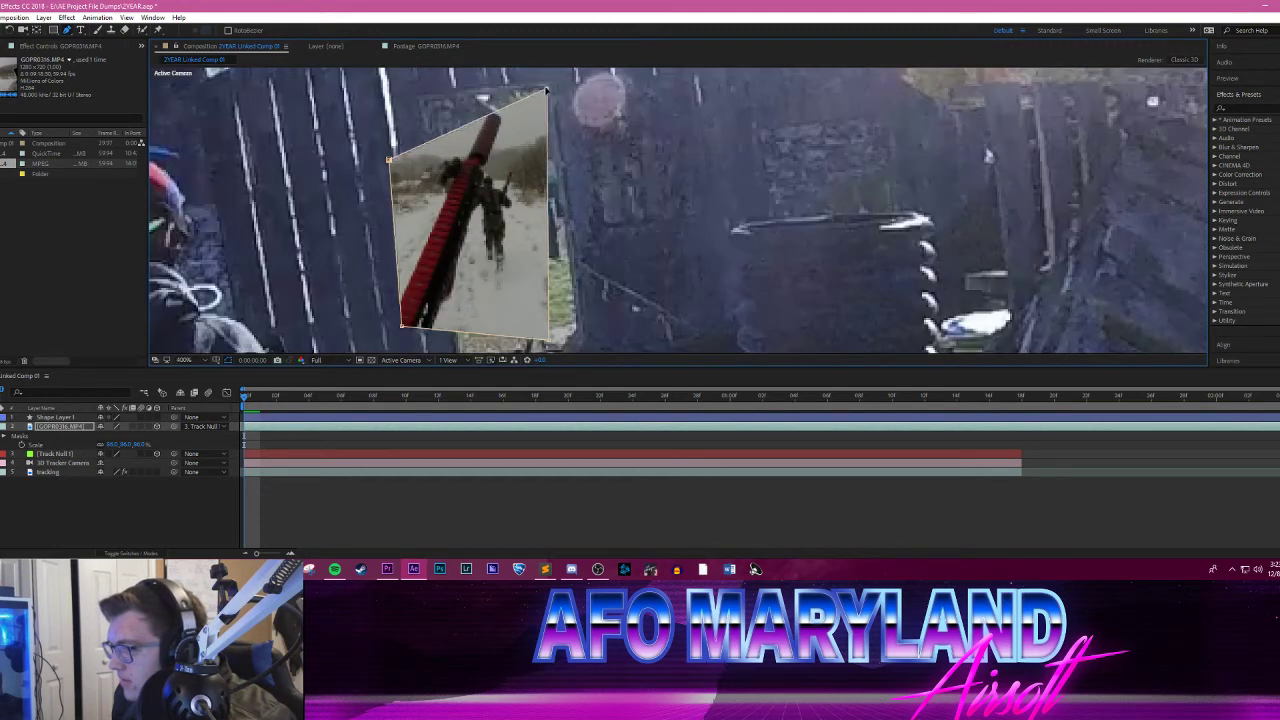
{"action": "left_click_drag", "start_coordinate": [389, 163], "coordinate": [419, 99]}
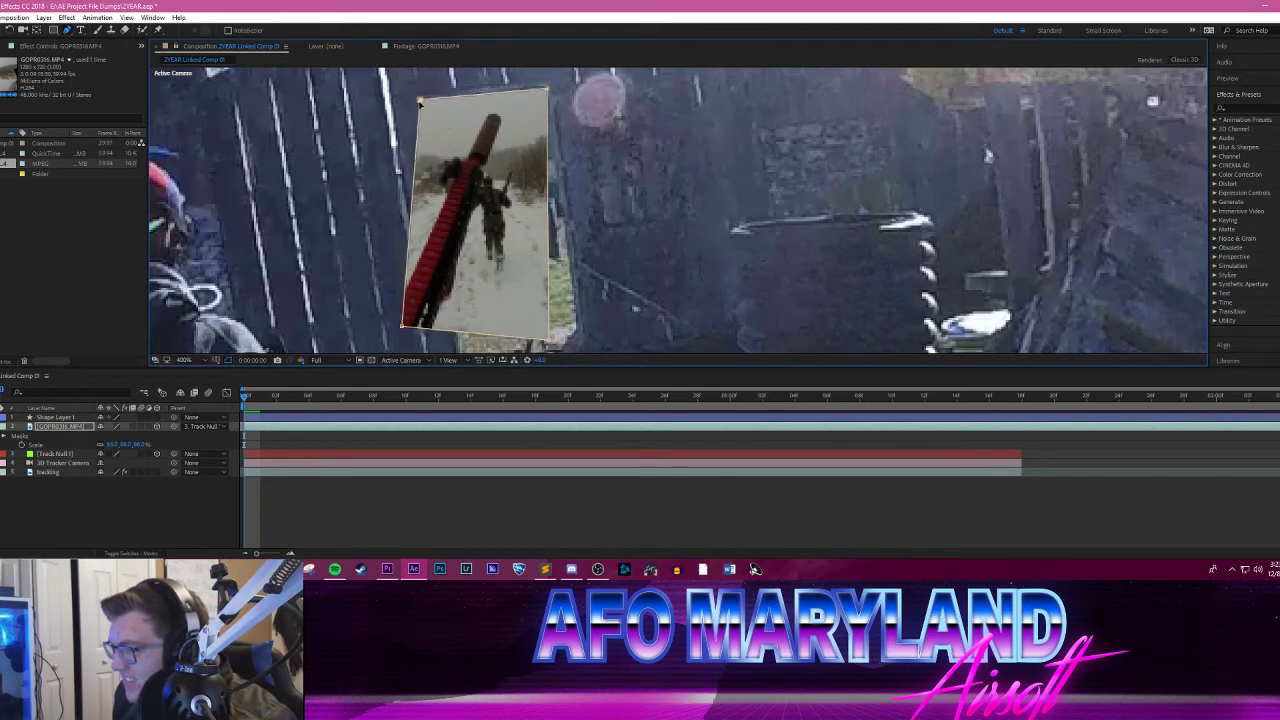
{"action": "left_click_drag", "start_coordinate": [548, 342], "coordinate": [582, 344]}
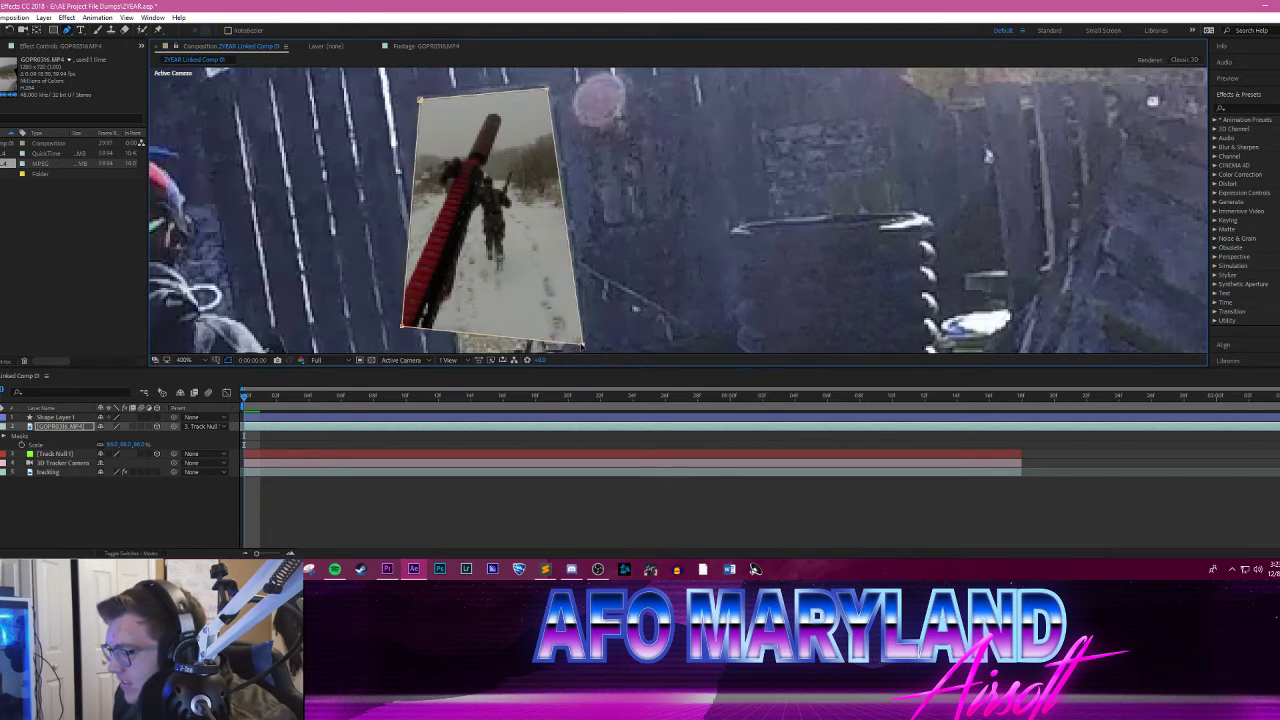
{"action": "left_click", "coordinate": [572, 569]}
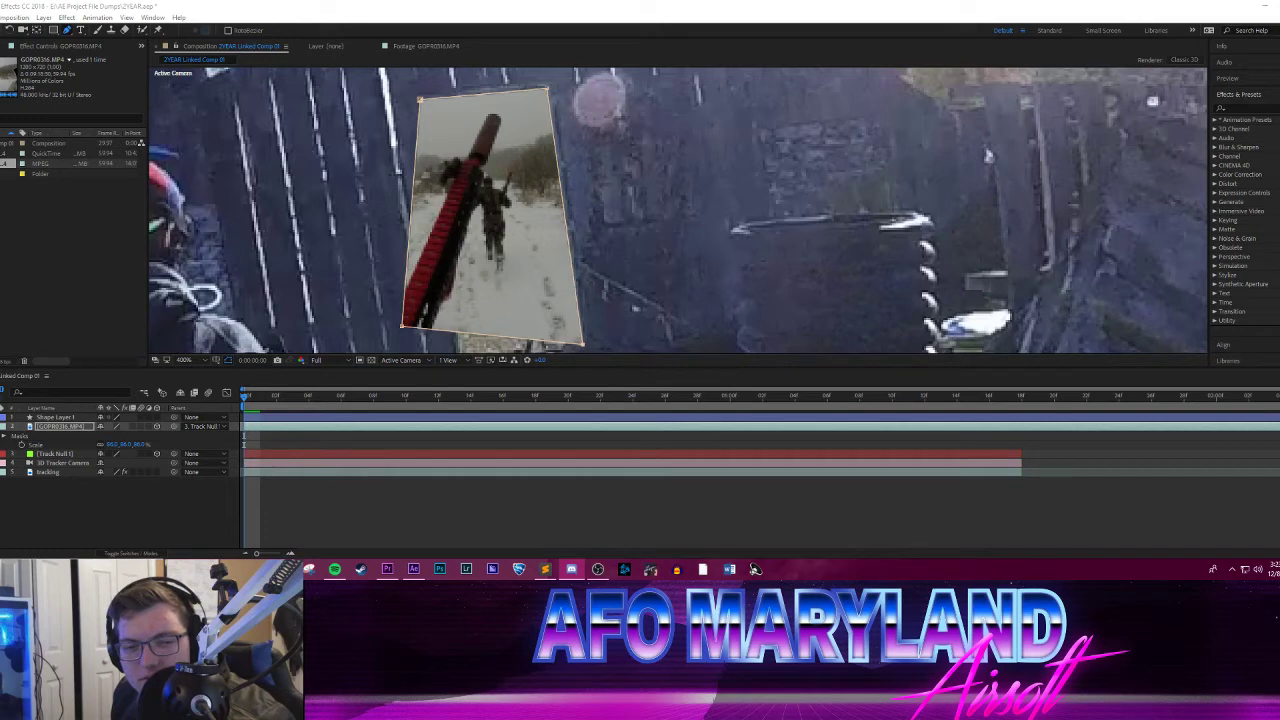
{"action": "left_click", "coordinate": [333, 225]}
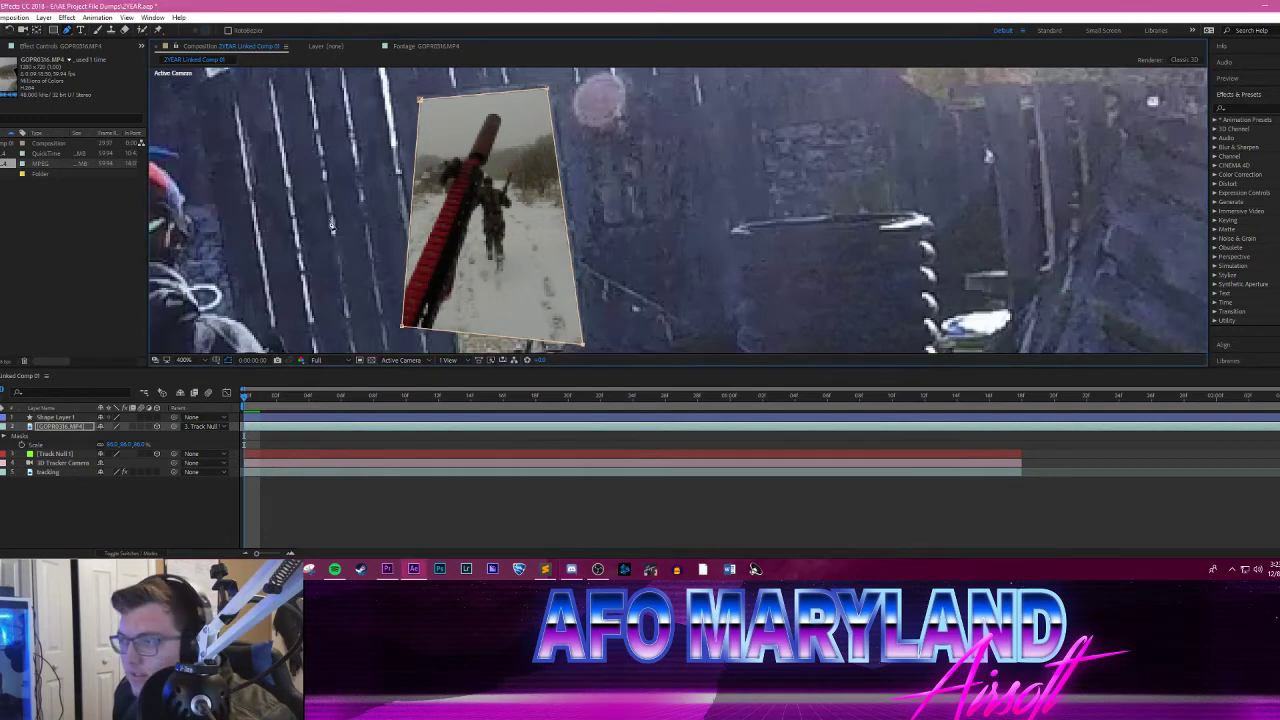
Step: Refine the mask's upper-left corner and move both lower corners down to the doorway's threshold
{"action": "left_click_drag", "start_coordinate": [421, 99], "coordinate": [427, 100]}
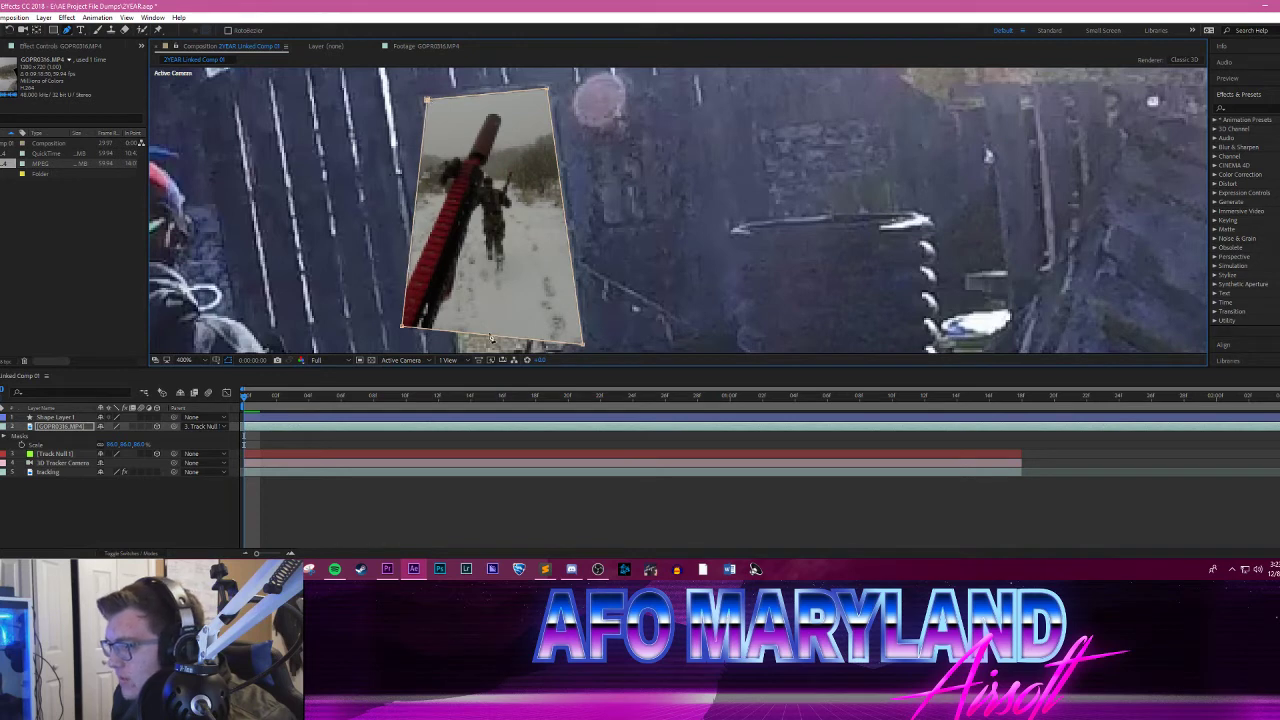
{"action": "left_click_drag", "start_coordinate": [621, 297], "coordinate": [656, 211]}
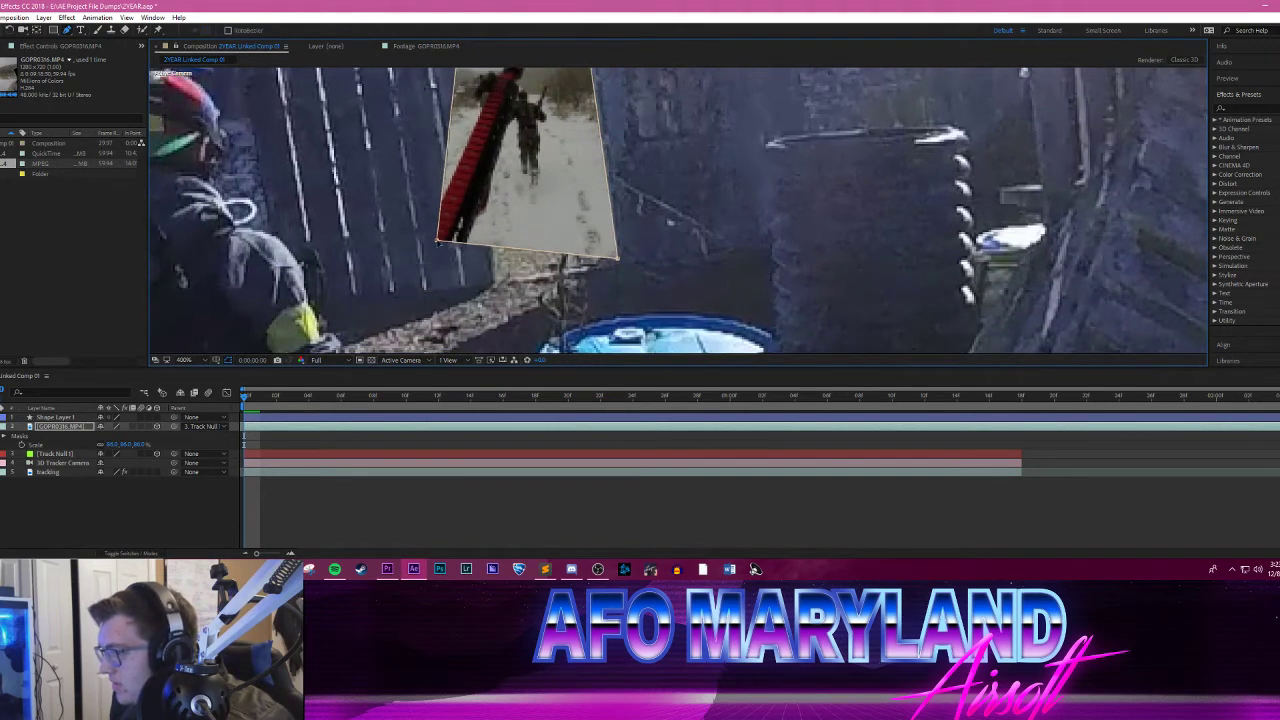
{"action": "left_click_drag", "start_coordinate": [438, 244], "coordinate": [497, 284]}
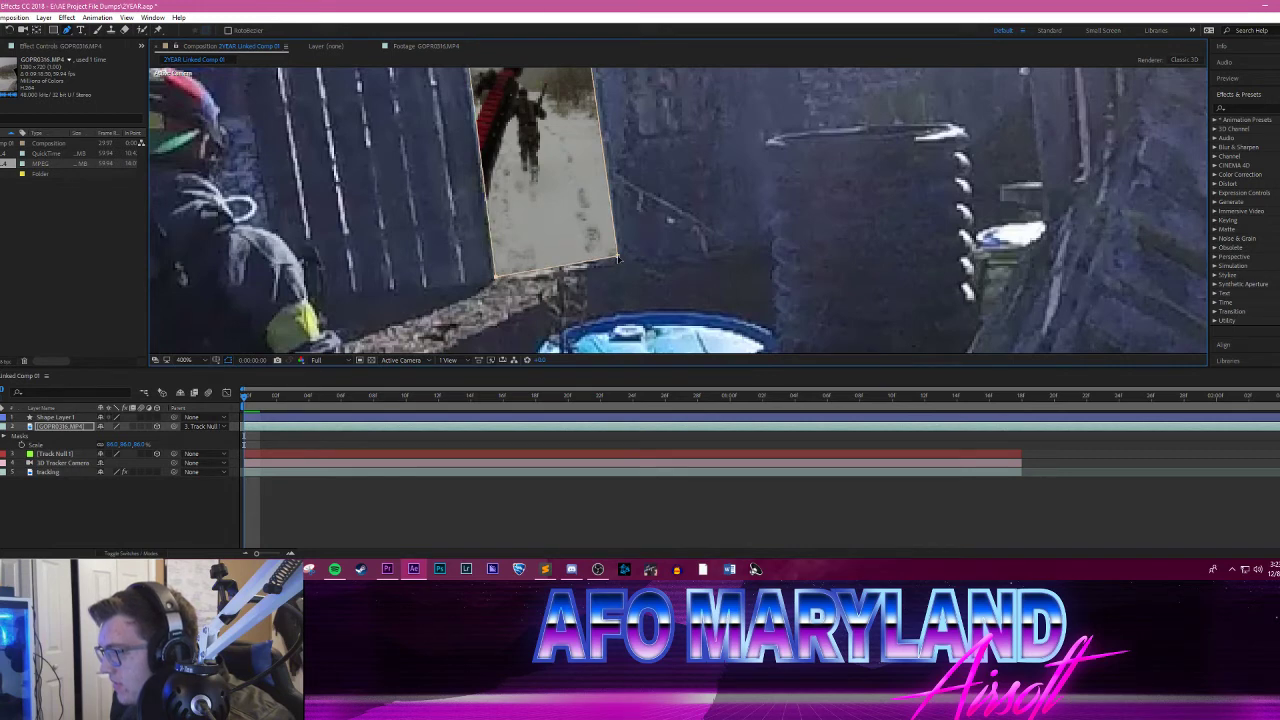
{"action": "left_click_drag", "start_coordinate": [618, 259], "coordinate": [616, 266]}
{"action": "key", "text": "space"}
{"action": "left_click_drag", "start_coordinate": [654, 150], "coordinate": [669, 232]}
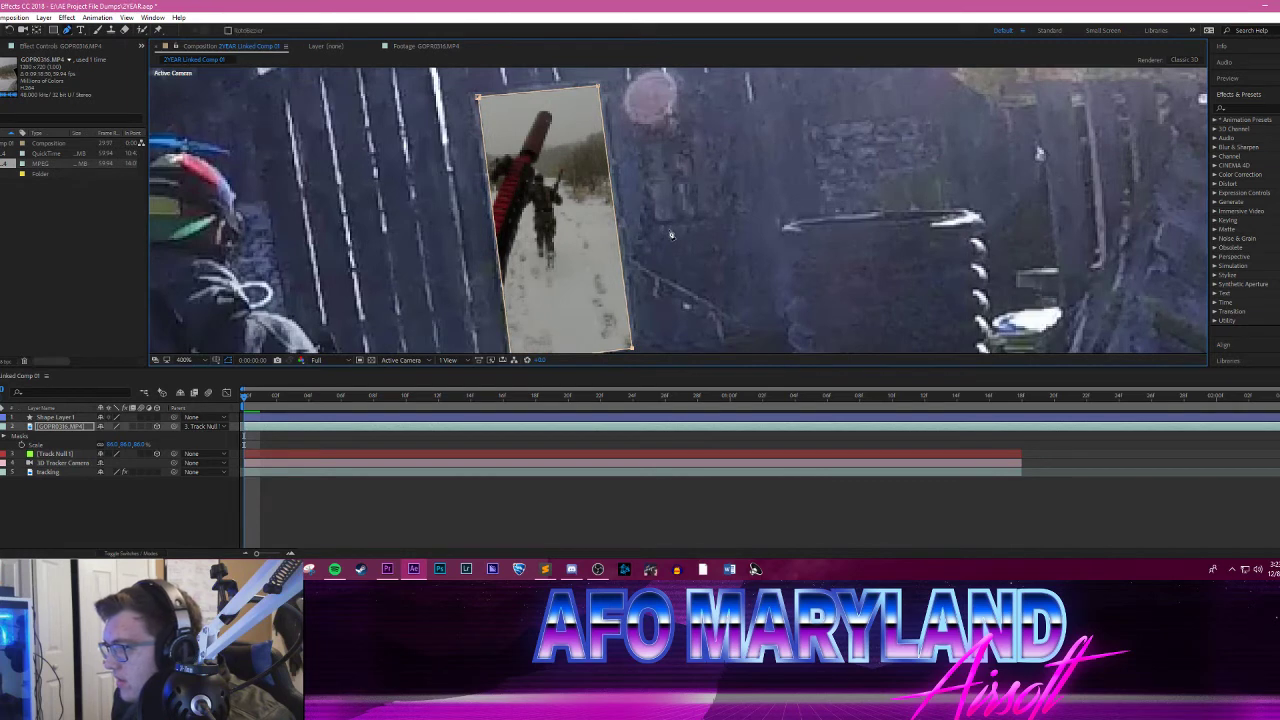
Step: Try softening the edges of the GOPR0316.MP4 layer's doorway mask with Mask Feather
{"action": "key", "text": "f"}
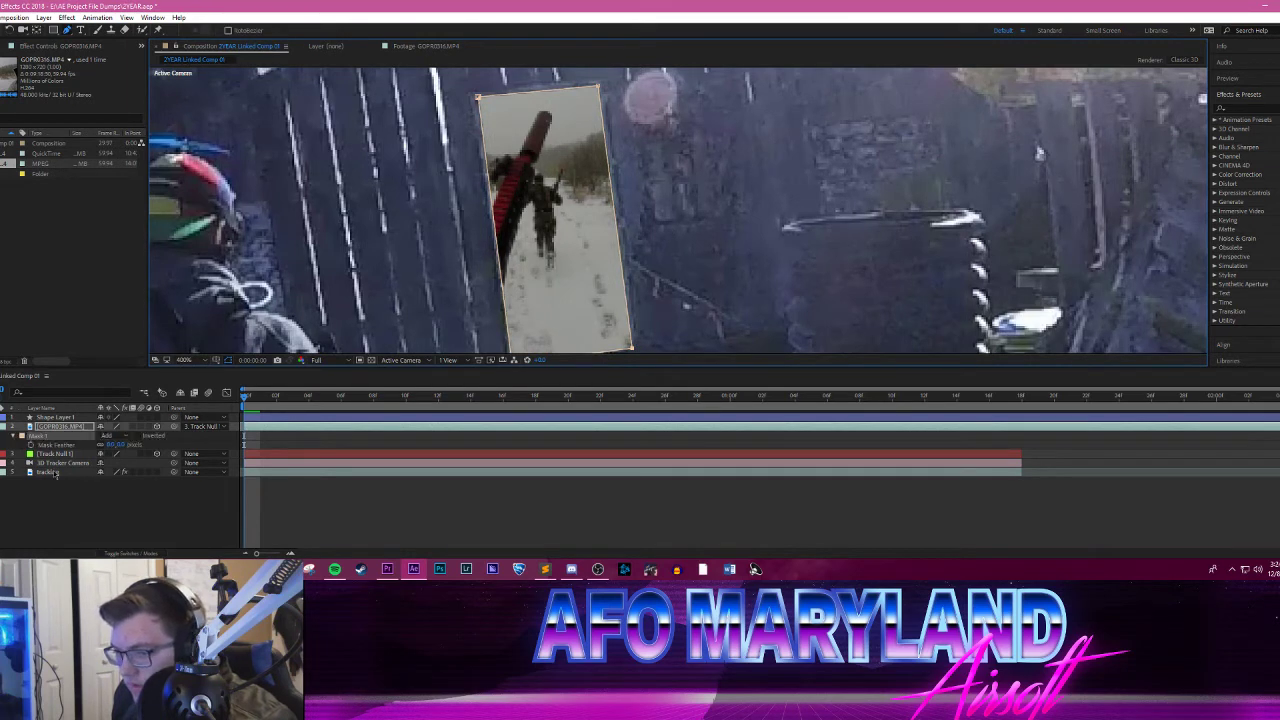
{"action": "left_click_drag", "start_coordinate": [112, 445], "coordinate": [125, 443]}
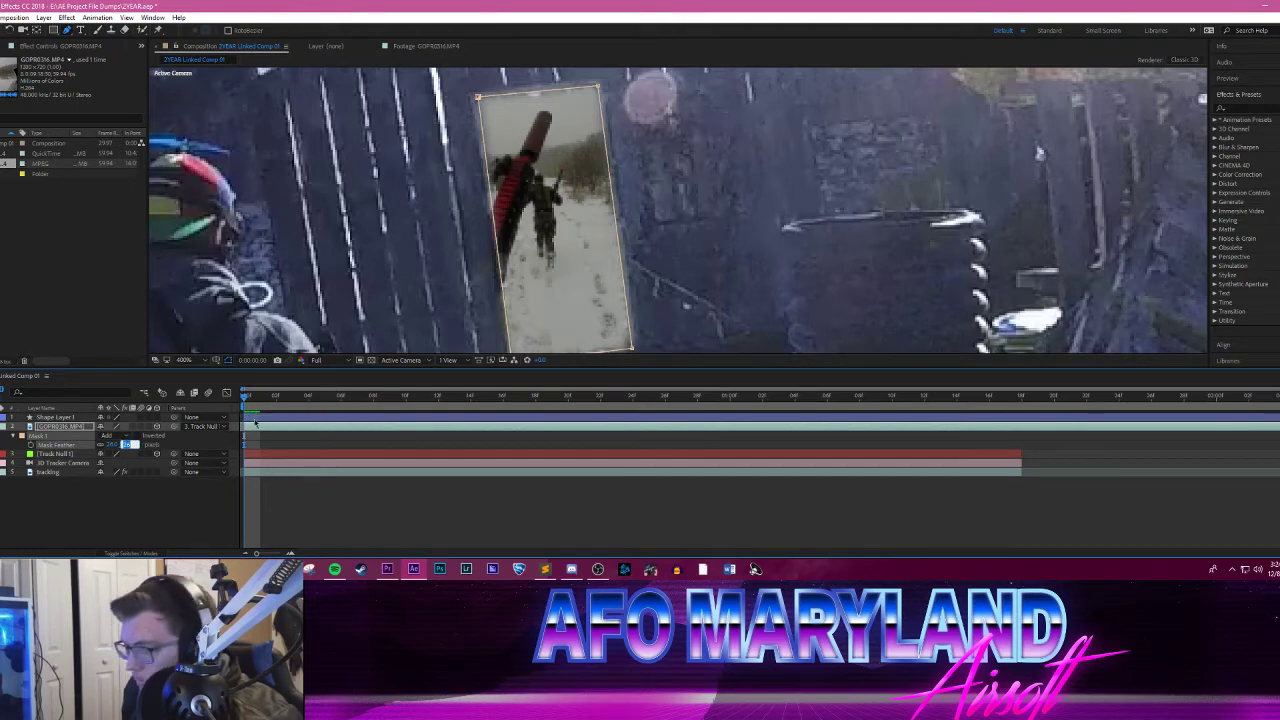
{"action": "key", "text": "Return"}
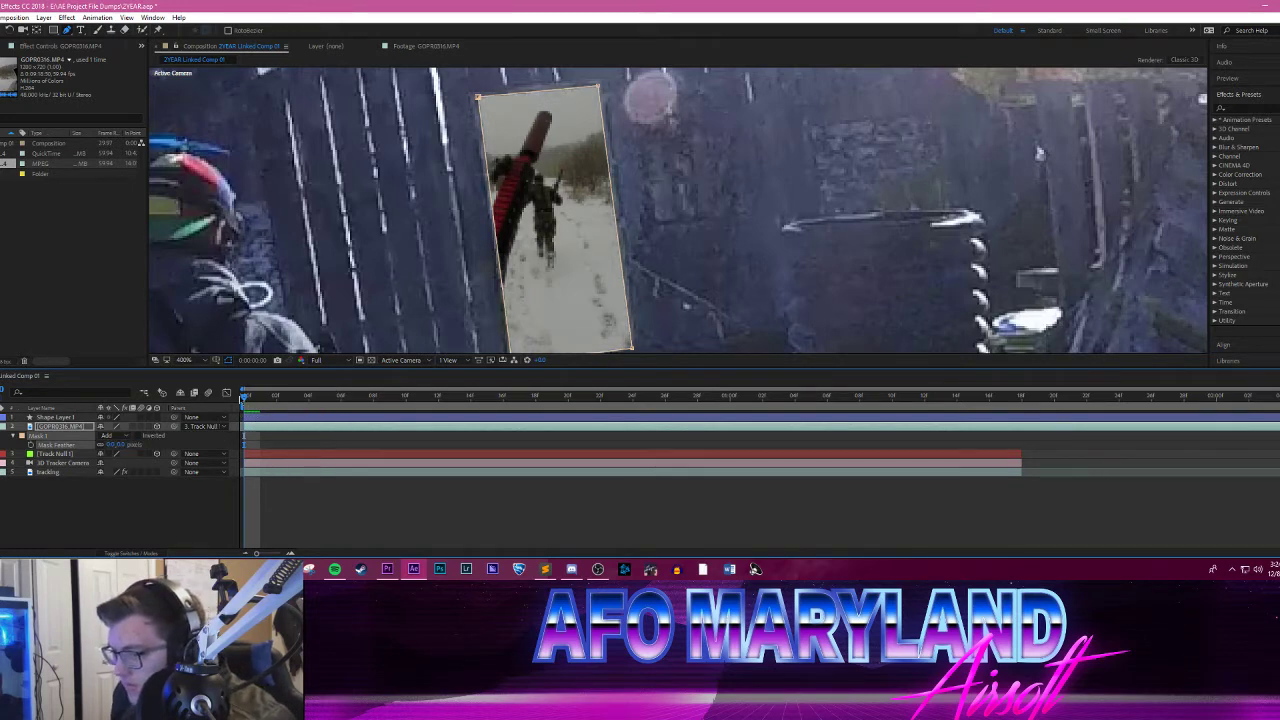
Step: Step through frames 0 to 3, examining the mask's fit to the doorway at close-up and wider views
{"action": "key", "text": "Page_Down"}
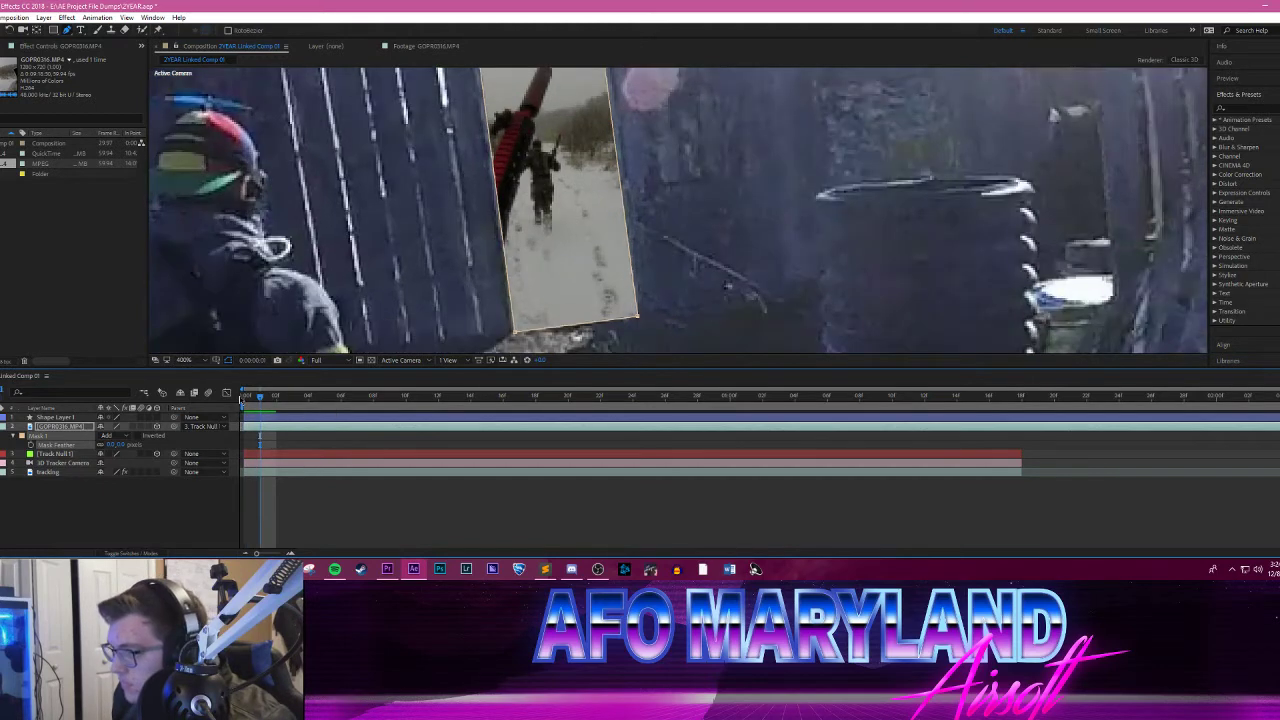
{"action": "left_click_drag", "start_coordinate": [652, 126], "coordinate": [649, 190]}
{"action": "key", "text": "Page_Up"}
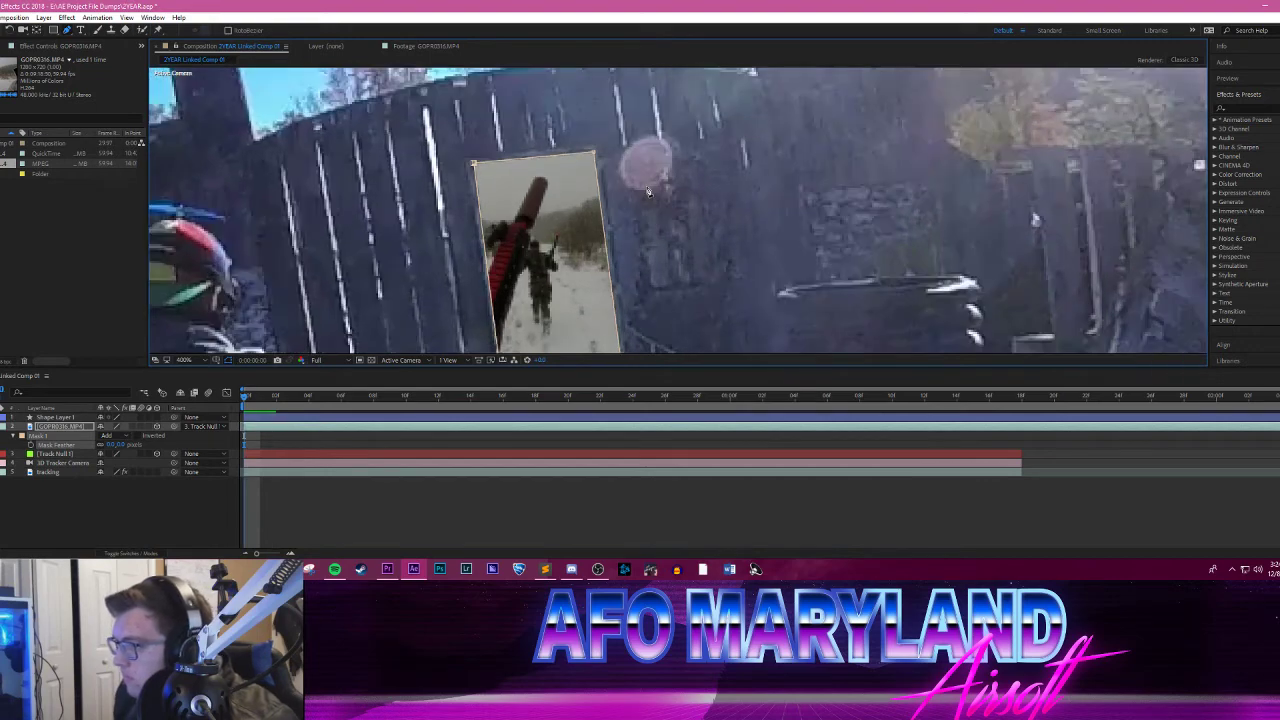
{"action": "key", "text": "Page_Down"}
{"action": "key", "text": "Page_Down"}
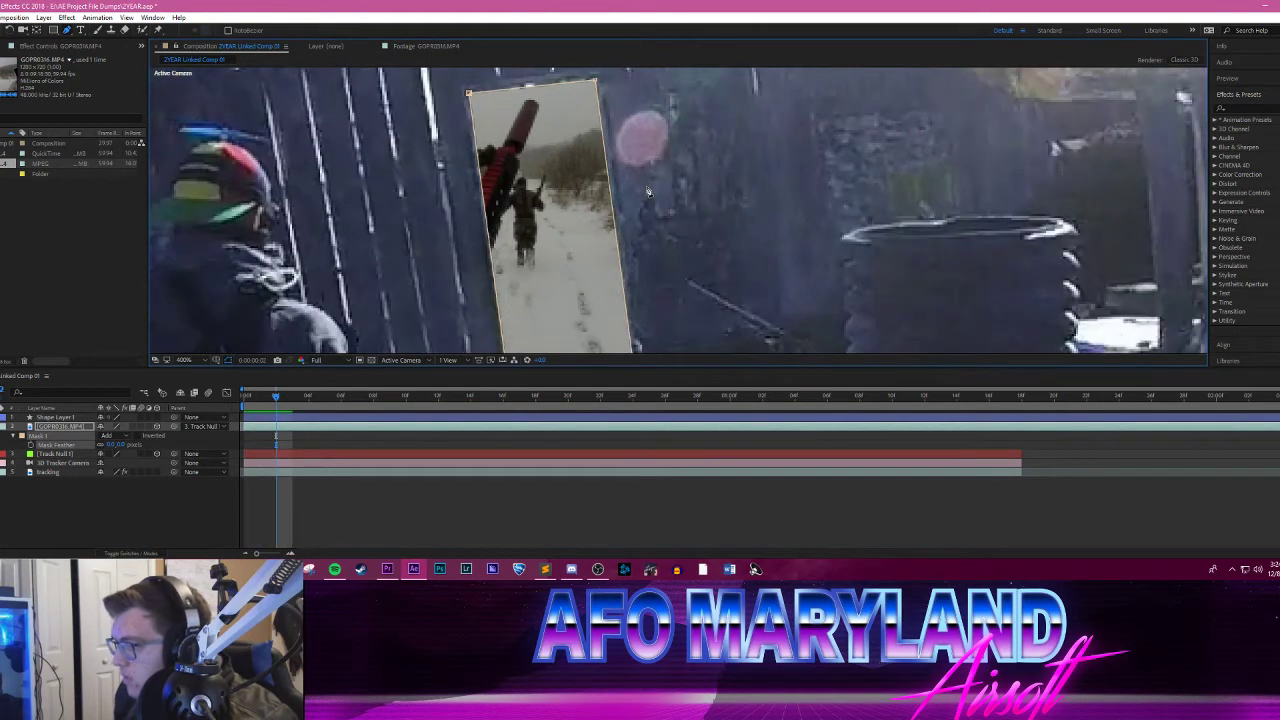
{"action": "key", "text": "Page_Down"}
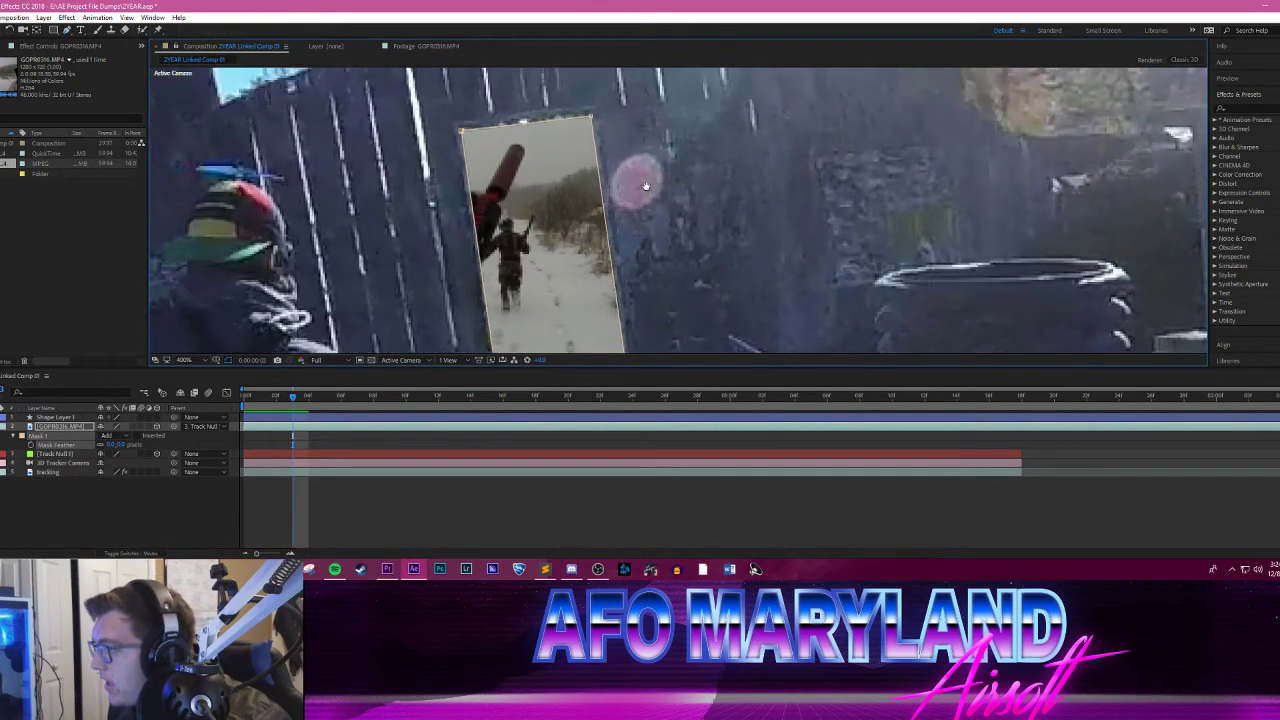
{"action": "scroll", "coordinate": [597, 153], "scroll_direction": "down", "scroll_amount": 1}
{"action": "left_click_drag", "start_coordinate": [680, 194], "coordinate": [603, 185]}
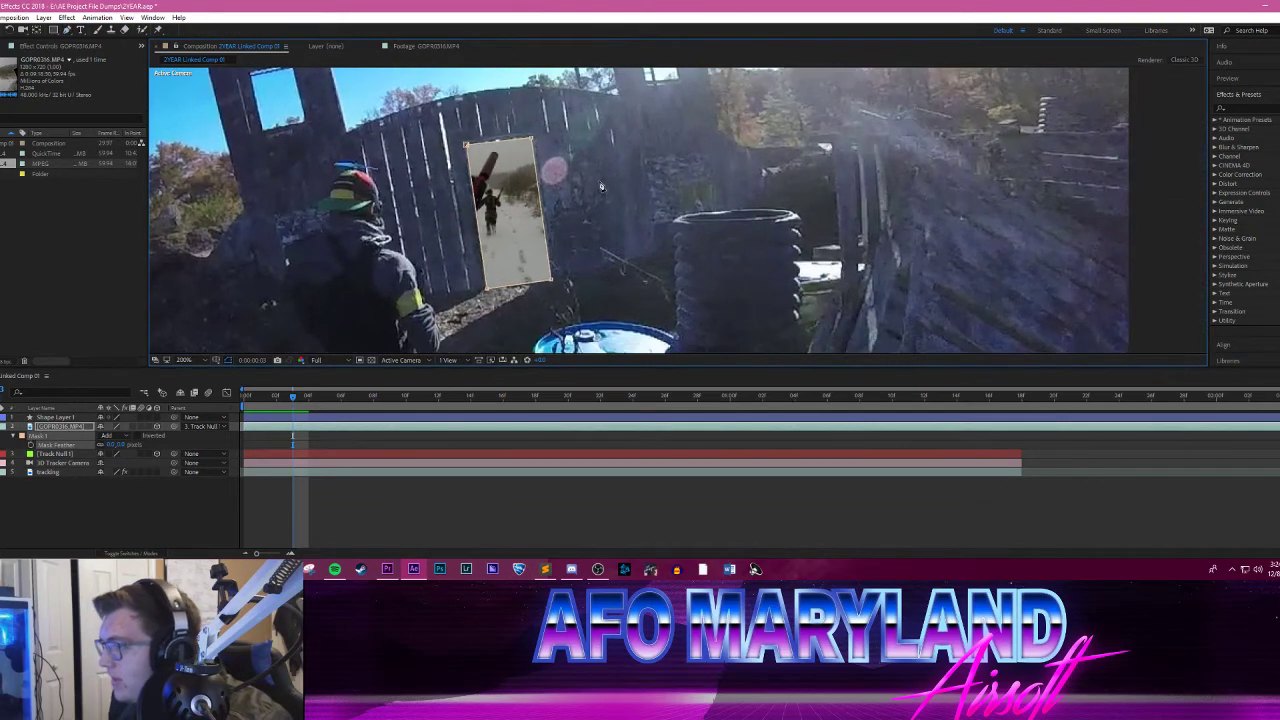
{"action": "scroll", "coordinate": [603, 185], "scroll_direction": "up", "scroll_amount": 1}
{"action": "left_click_drag", "start_coordinate": [508, 173], "coordinate": [696, 188]}
{"action": "scroll", "coordinate": [697, 190], "scroll_direction": "down", "scroll_amount": 1}
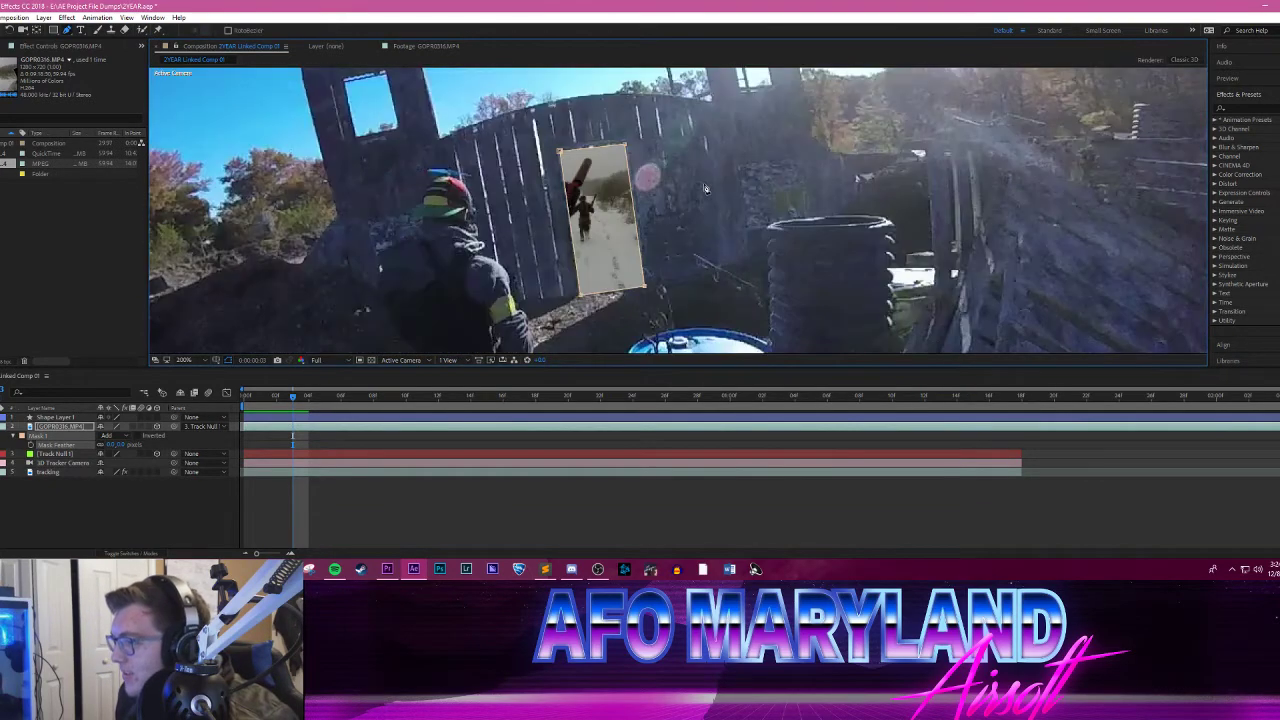
Step: Advance frame by frame to frame 14 and pull the mask's lower-right corner slightly inward to the doorway's edge
{"action": "key", "text": "Page_Down"}
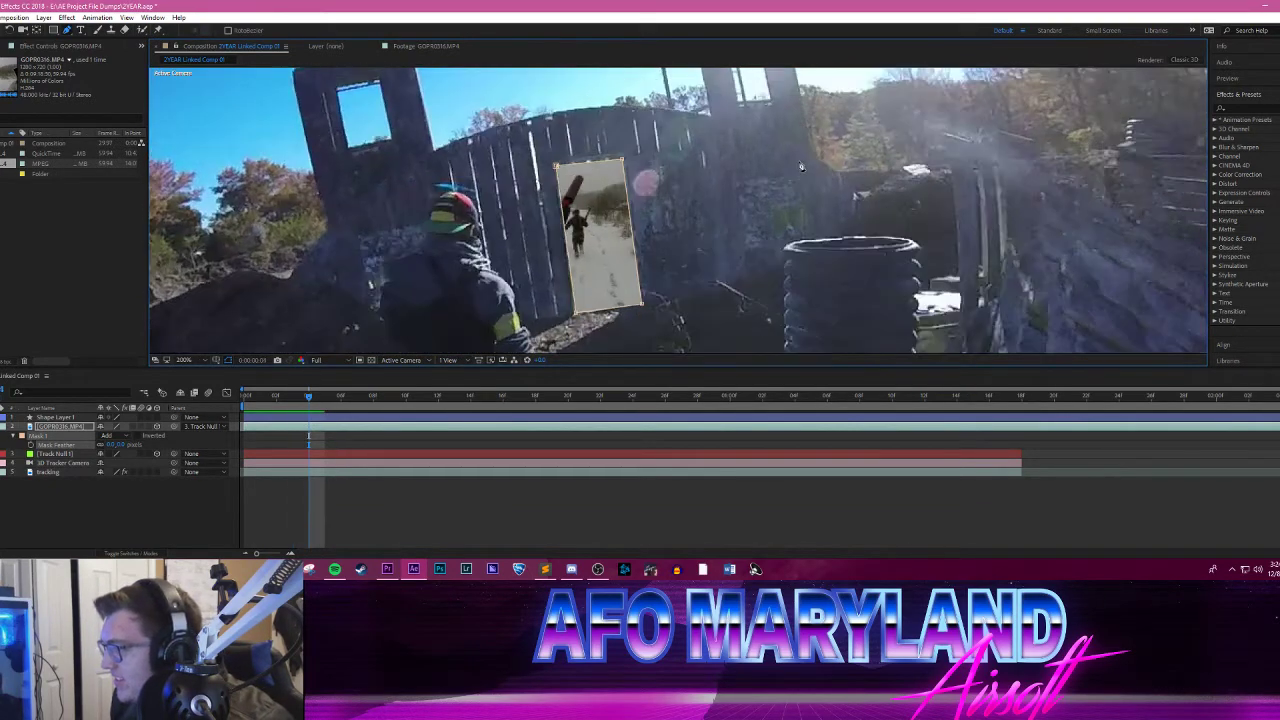
{"action": "key", "text": "Page_Down"}
{"action": "key", "text": "Page_Down"}
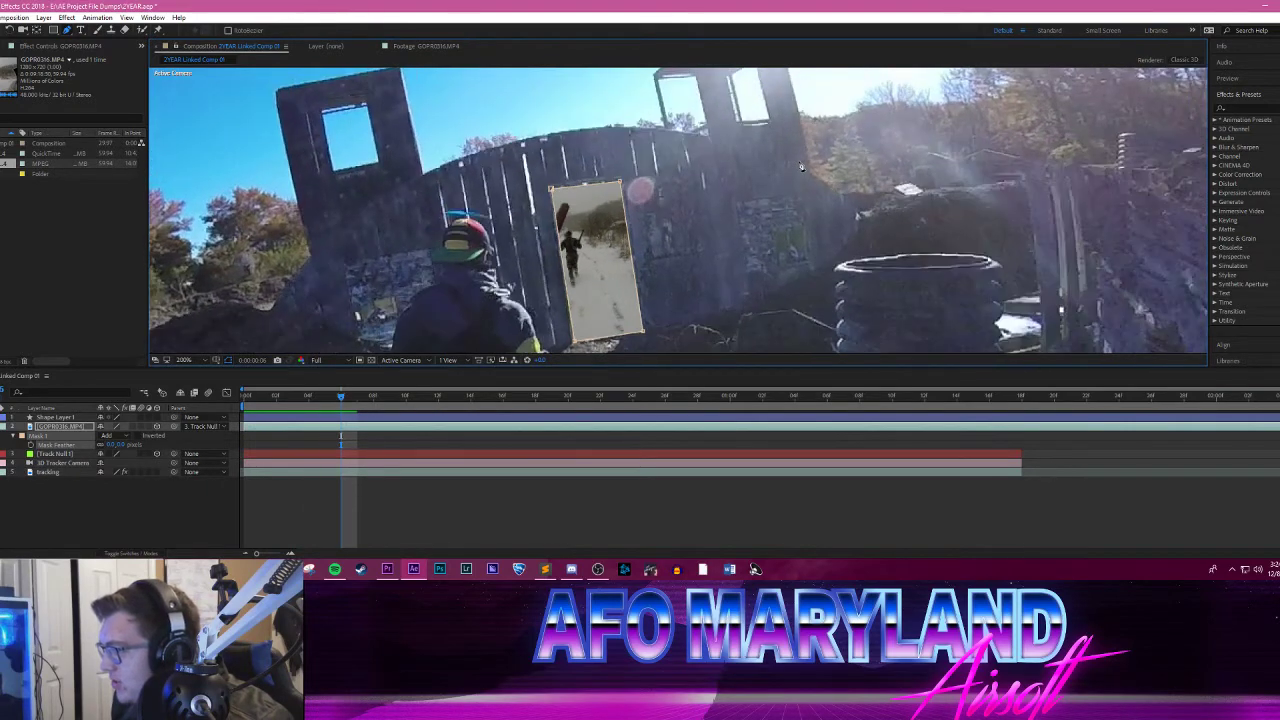
{"action": "key", "text": "Page_Down"}
{"action": "key", "text": "Page_Down"}
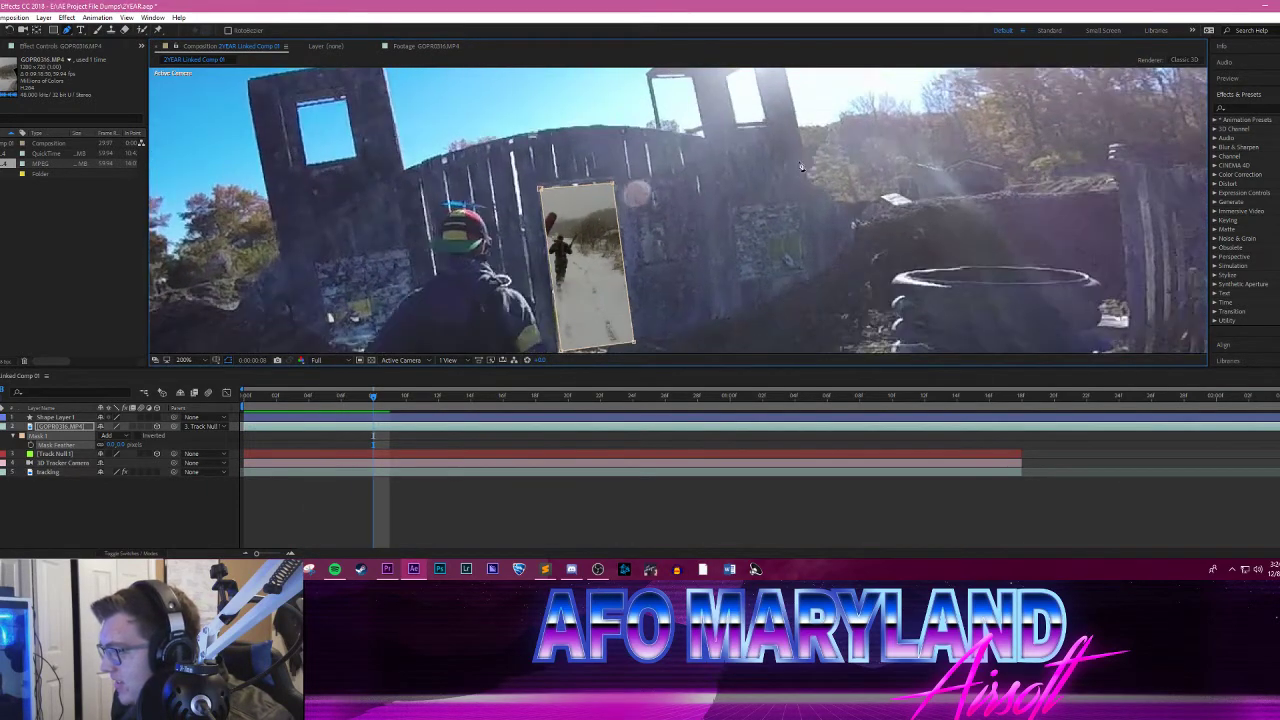
{"action": "key", "text": "Page_Down"}
{"action": "key", "text": "Page_Down"}
{"action": "key", "text": "Page_Down"}
{"action": "key", "text": "Page_Down"}
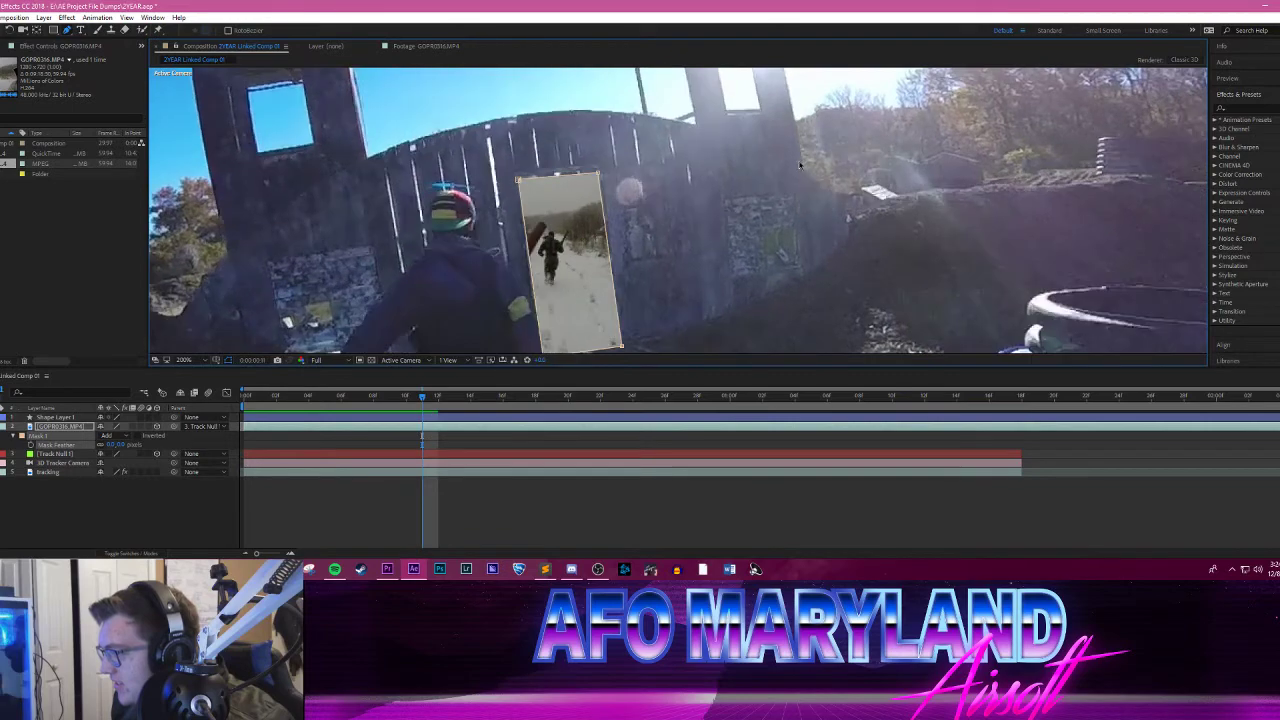
{"action": "key", "text": "Page_Down"}
{"action": "key", "text": "Page_Down"}
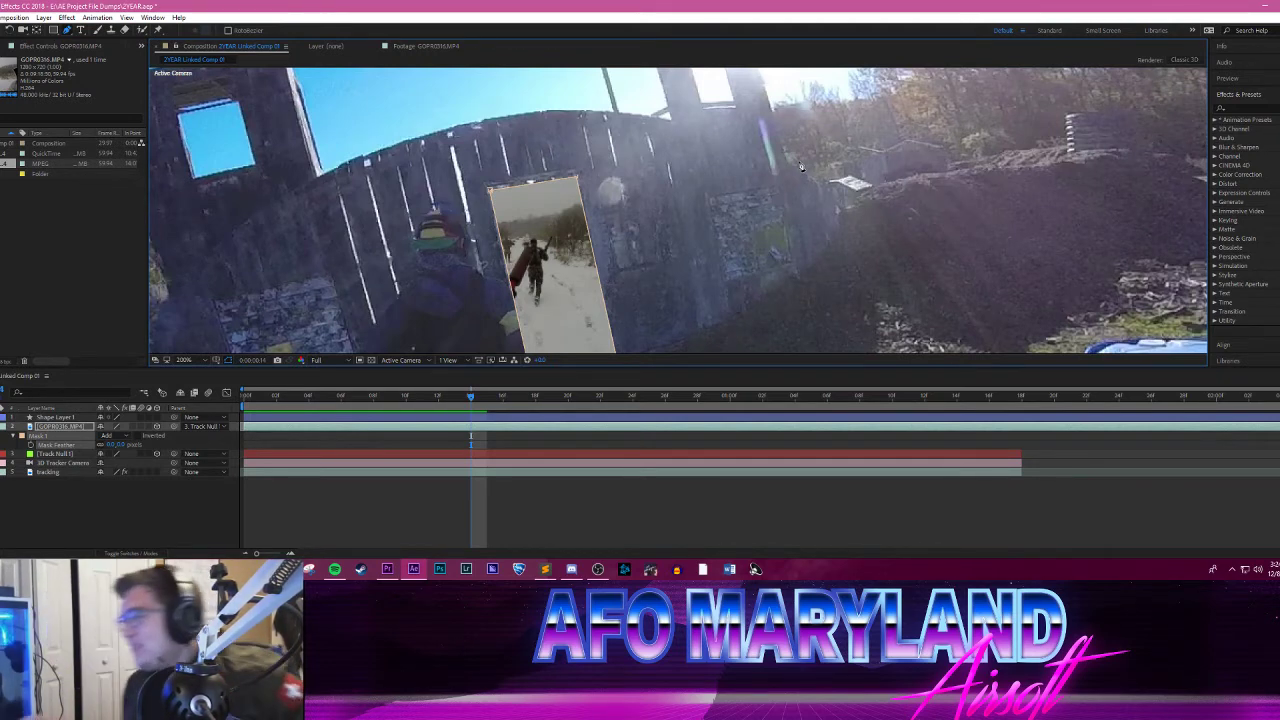
{"action": "left_click_drag", "start_coordinate": [687, 238], "coordinate": [667, 161]}
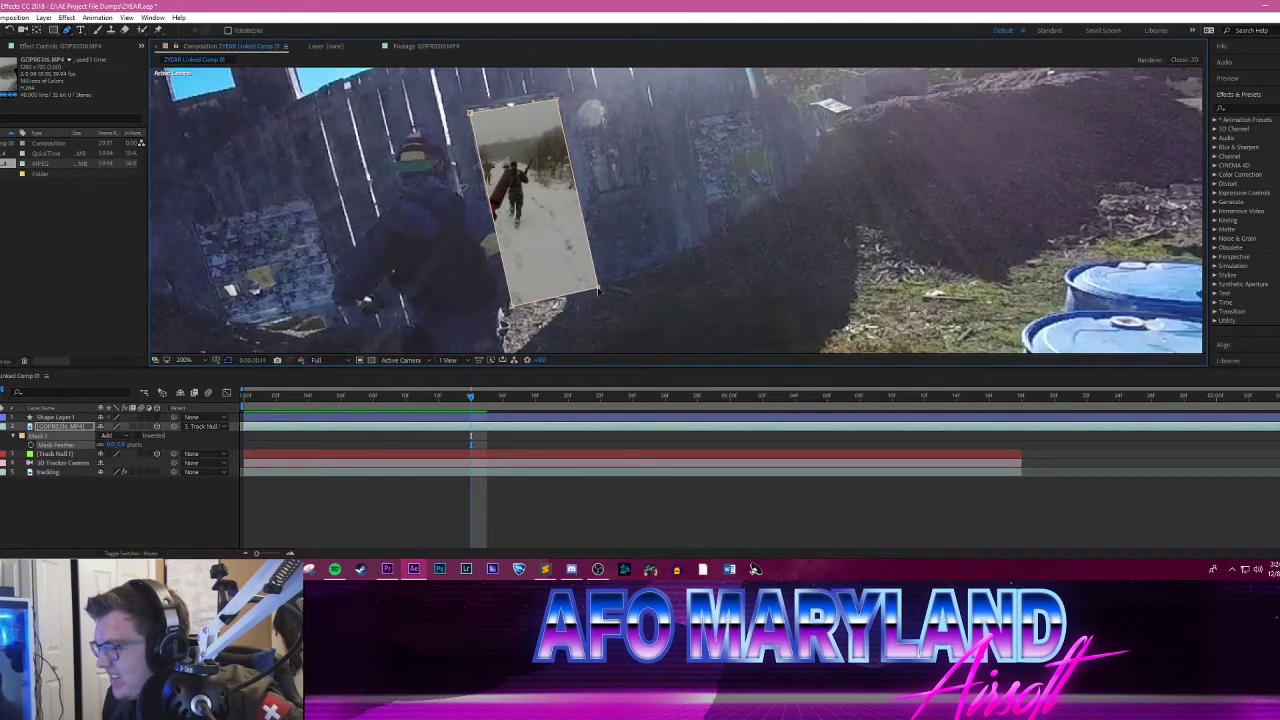
{"action": "left_click_drag", "start_coordinate": [598, 292], "coordinate": [588, 283]}
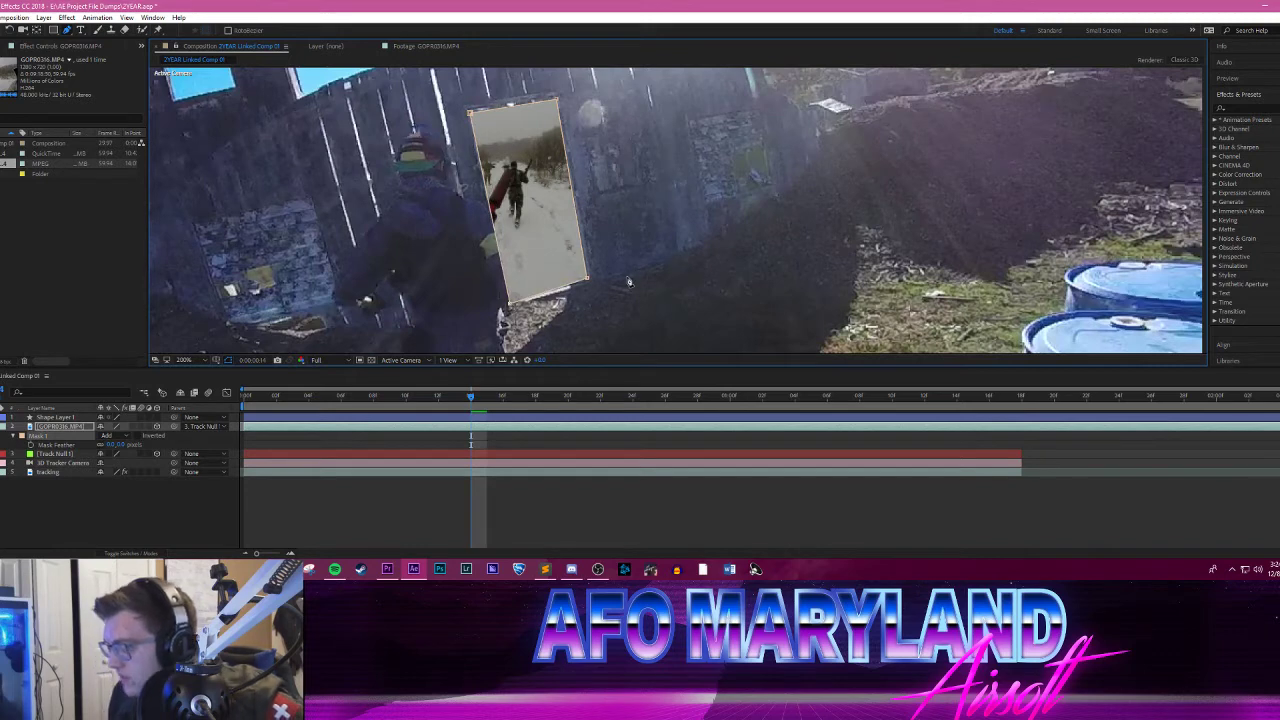
Step: Step forward from frame 14 to frame 26, examining how the mask follows the doorway
{"action": "key", "text": "Page_Down"}
{"action": "key", "text": "Page_Down"}
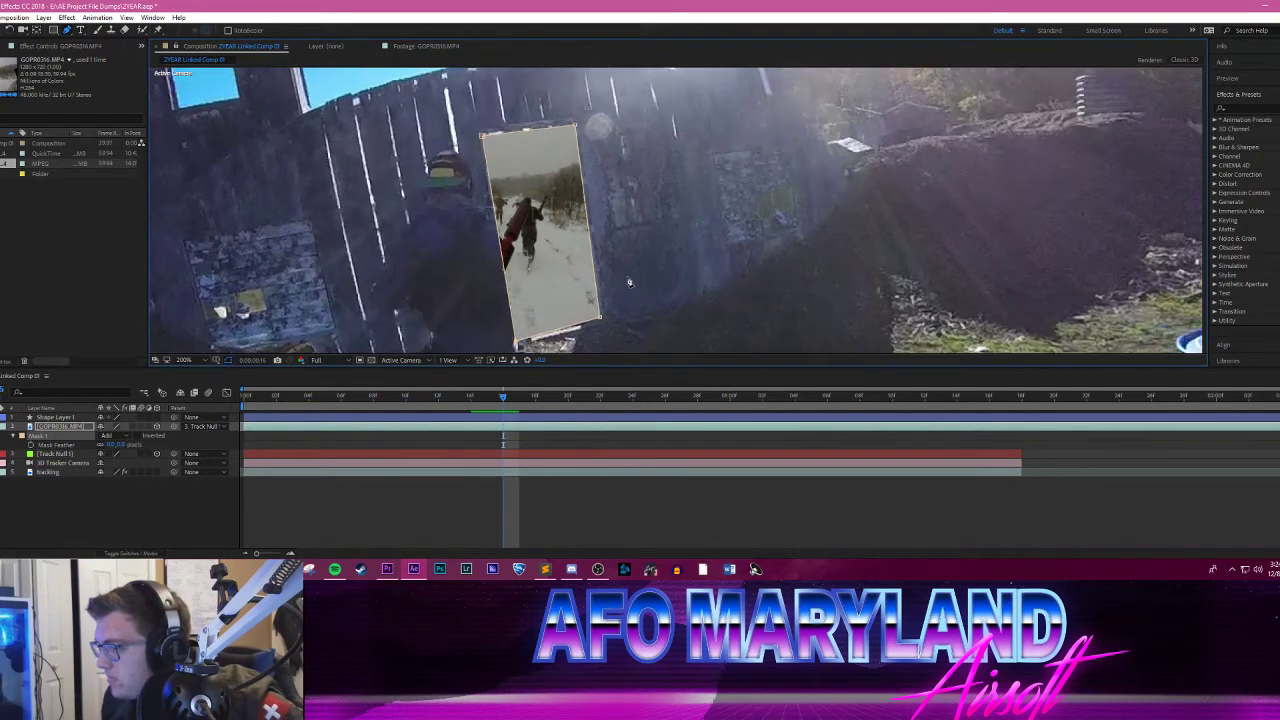
{"action": "key", "text": "Page_Down"}
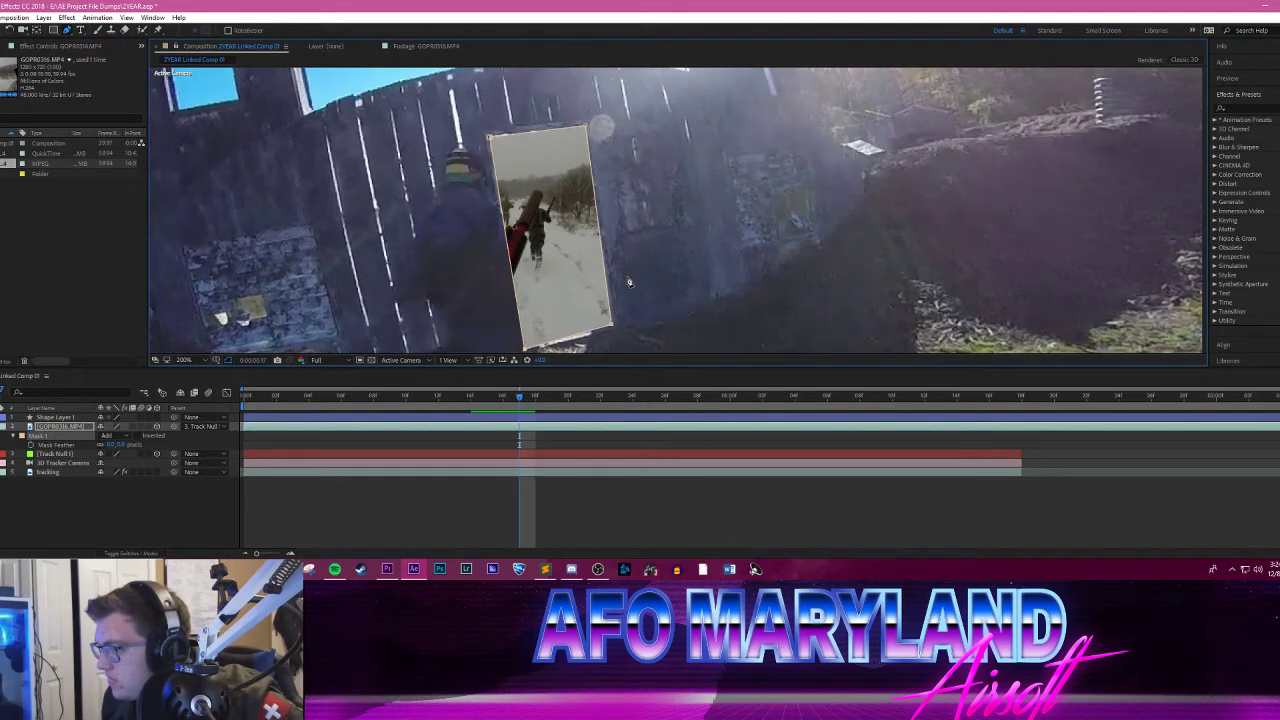
{"action": "key", "text": "Page_Down"}
{"action": "key", "text": "Page_Down"}
{"action": "key", "text": "Page_Down"}
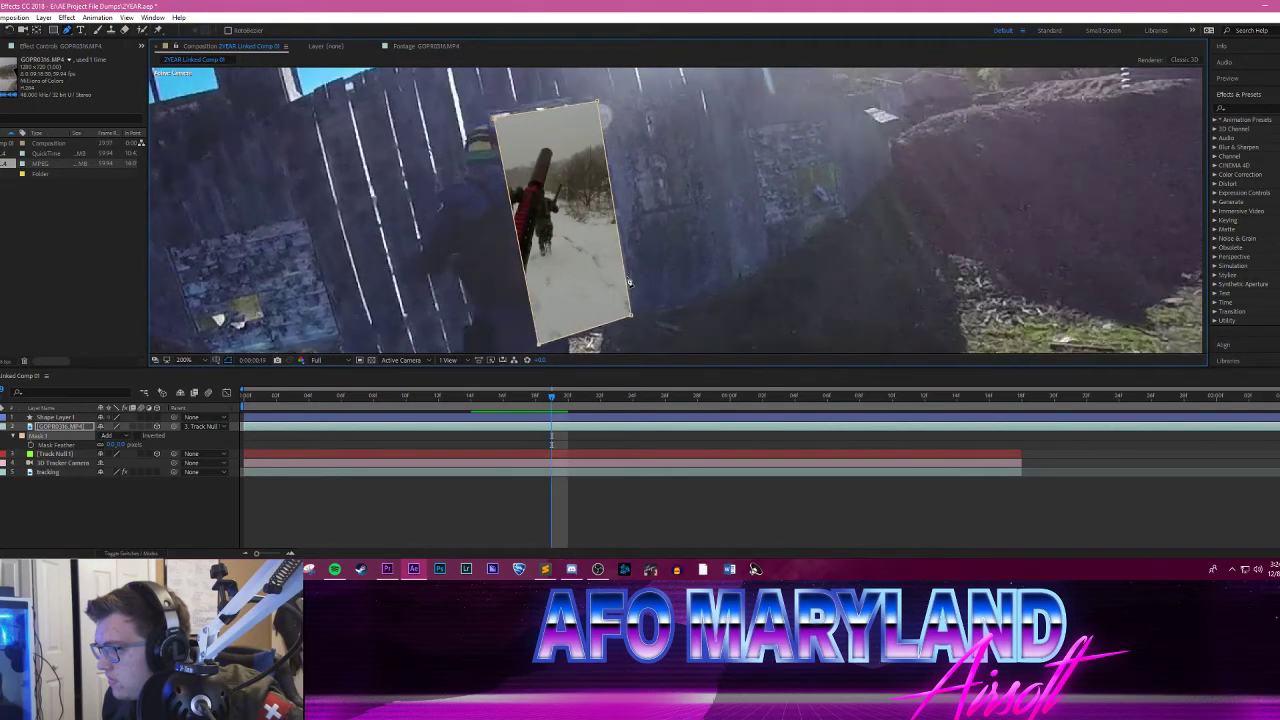
{"action": "key", "text": "Page_Down"}
{"action": "key", "text": "Page_Down"}
{"action": "key", "text": "Page_Down"}
{"action": "key", "text": "Page_Down"}
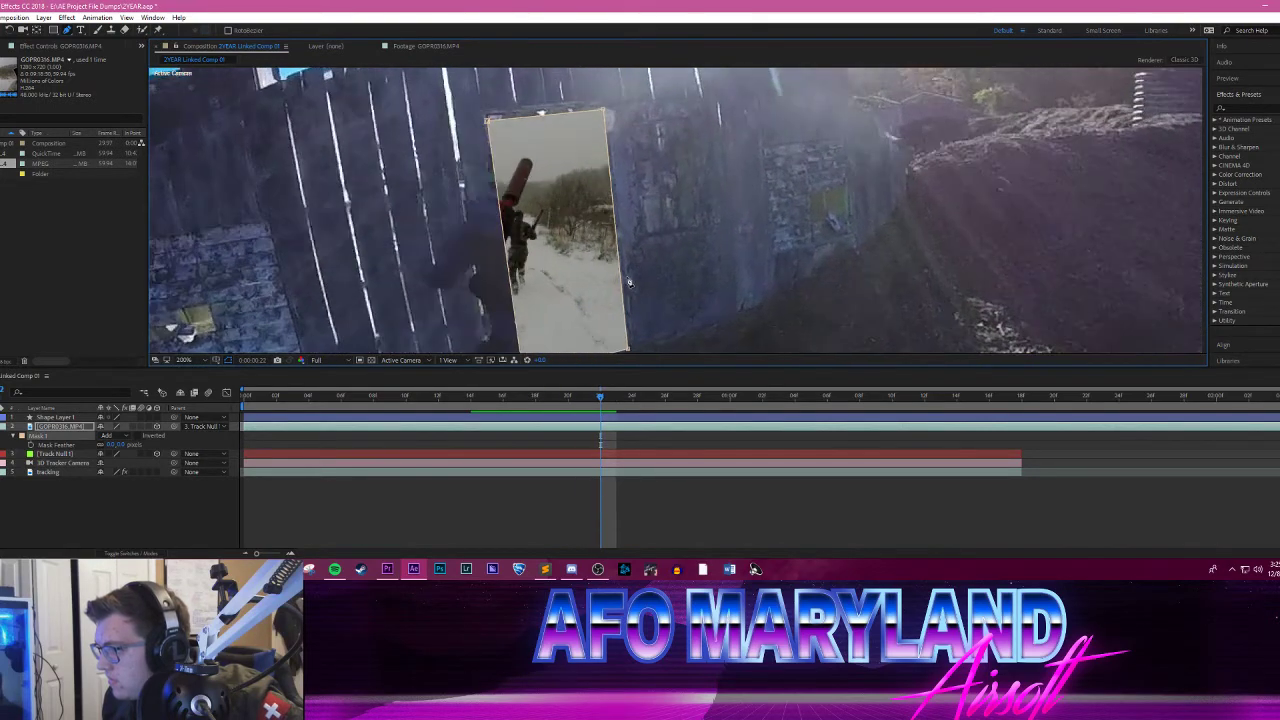
{"action": "key", "text": "Page_Down"}
{"action": "key", "text": "Page_Down"}
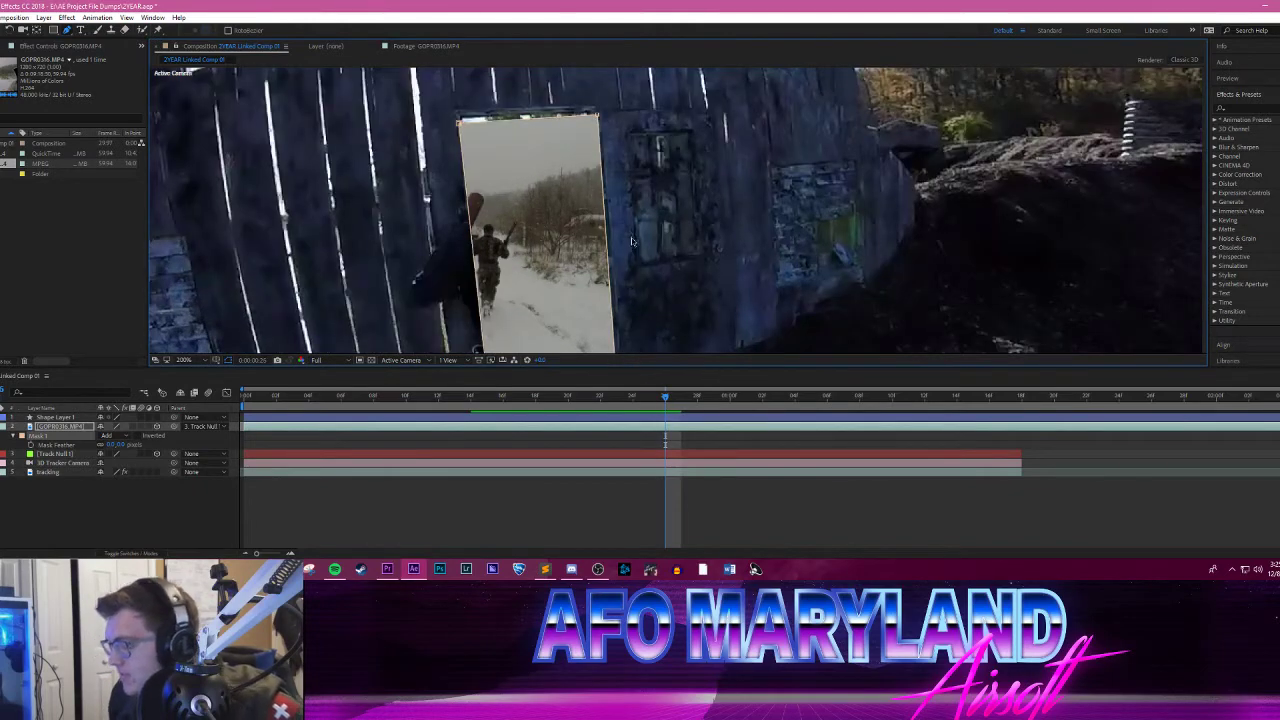
Step: Nudge the mask's upper-left corner outward at frame 18 and its upper-right corner slightly up and inward at frame 19
{"action": "key", "text": "Page_Up"}
{"action": "key", "text": "Page_Up"}
{"action": "key", "text": "Page_Up"}
{"action": "key", "text": "Page_Up"}
{"action": "key", "text": "Page_Up"}
{"action": "key", "text": "Page_Up"}
{"action": "key", "text": "Page_Up"}
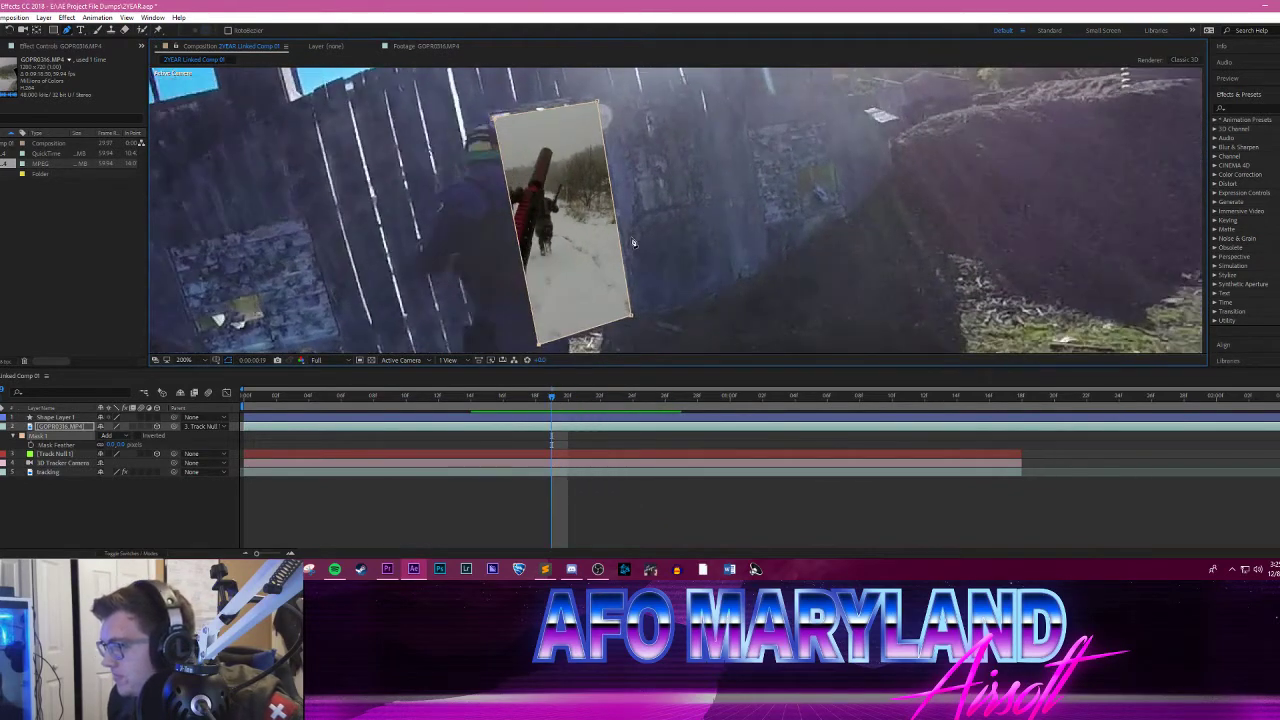
{"action": "key", "text": "Page_Up"}
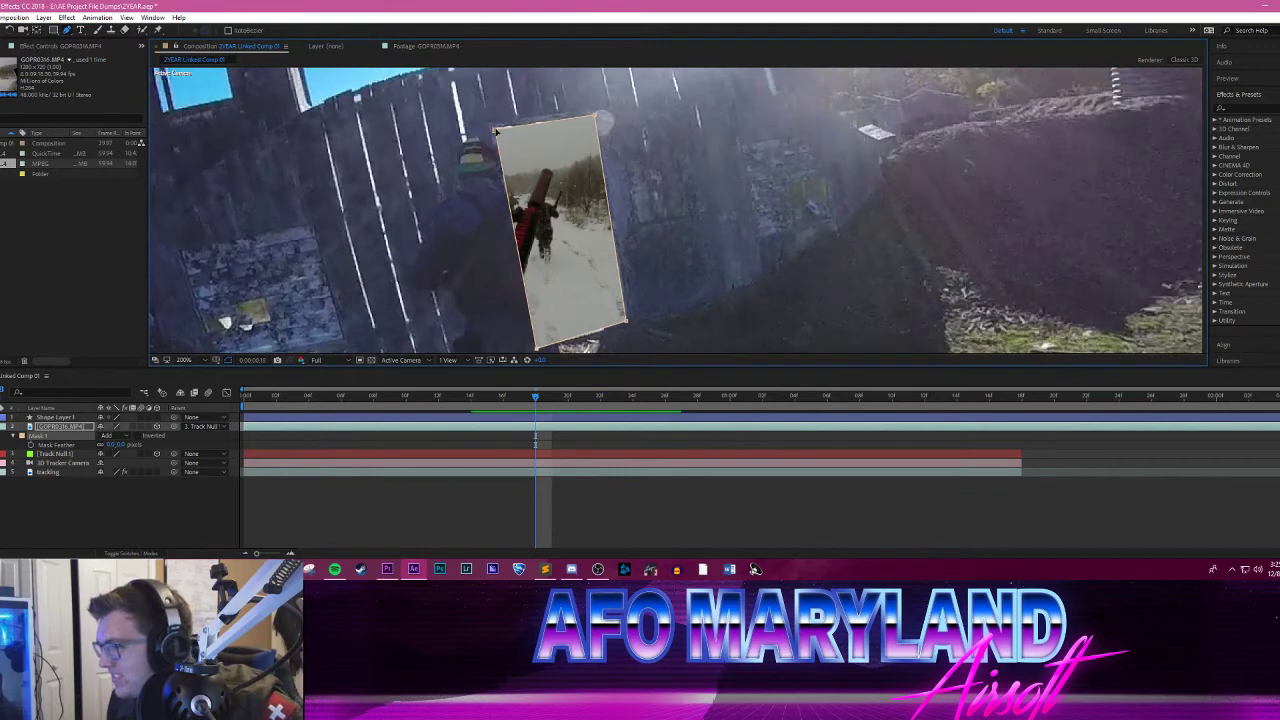
{"action": "left_click_drag", "start_coordinate": [496, 130], "coordinate": [493, 129]}
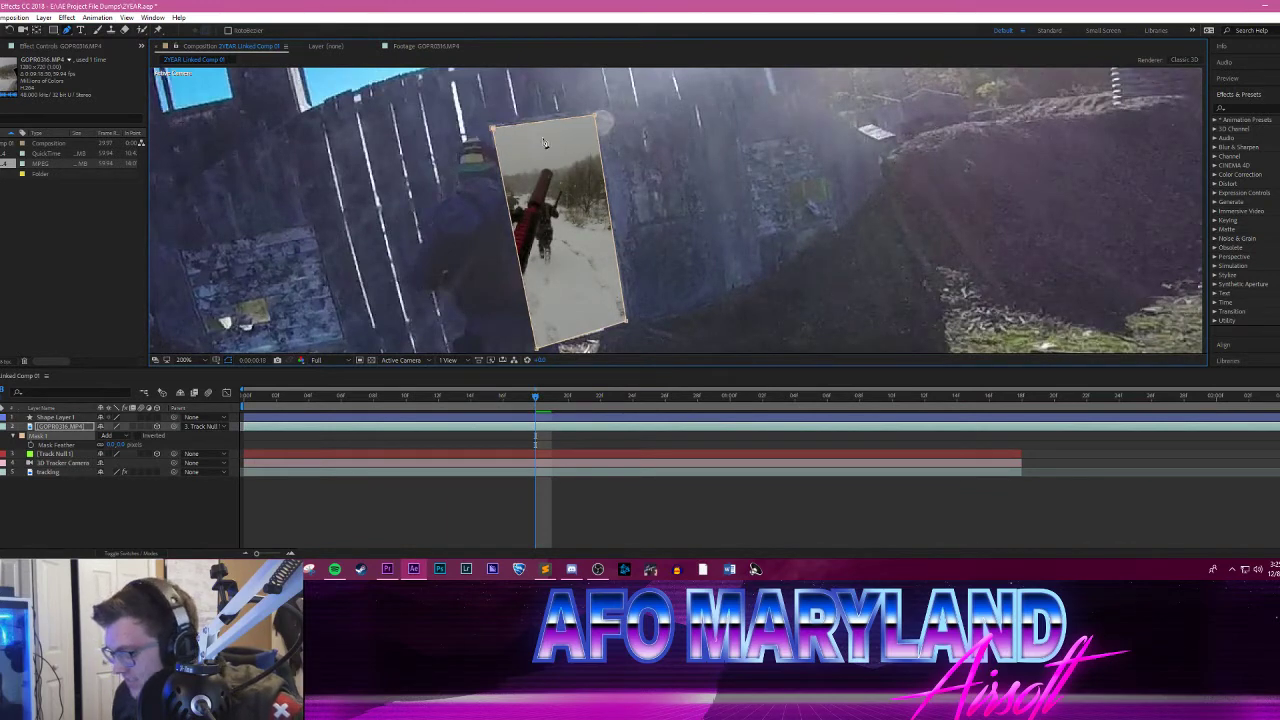
{"action": "key", "text": "Page_Down"}
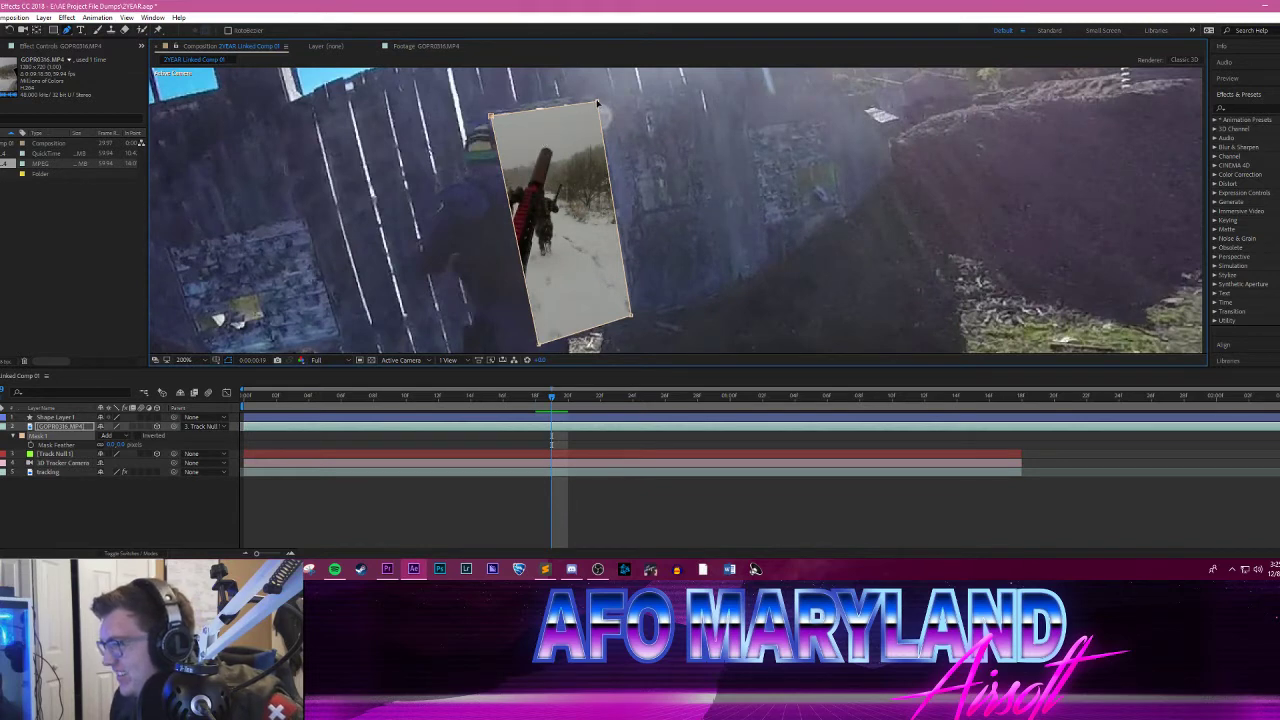
{"action": "left_click_drag", "start_coordinate": [598, 103], "coordinate": [594, 99]}
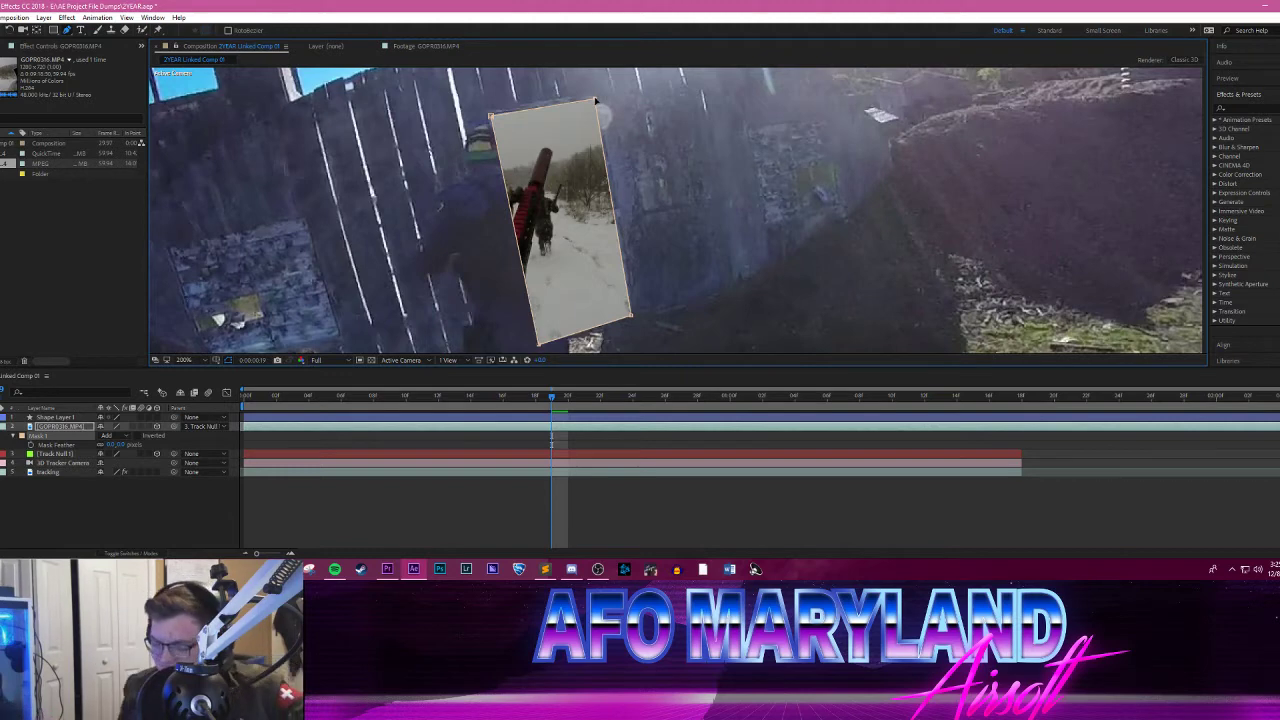
Step: Step forward from frame 19 to frame 28 and back to frame 26, examining how the mask follows the doorway
{"action": "key", "text": "Page_Down"}
{"action": "key", "text": "Page_Down"}
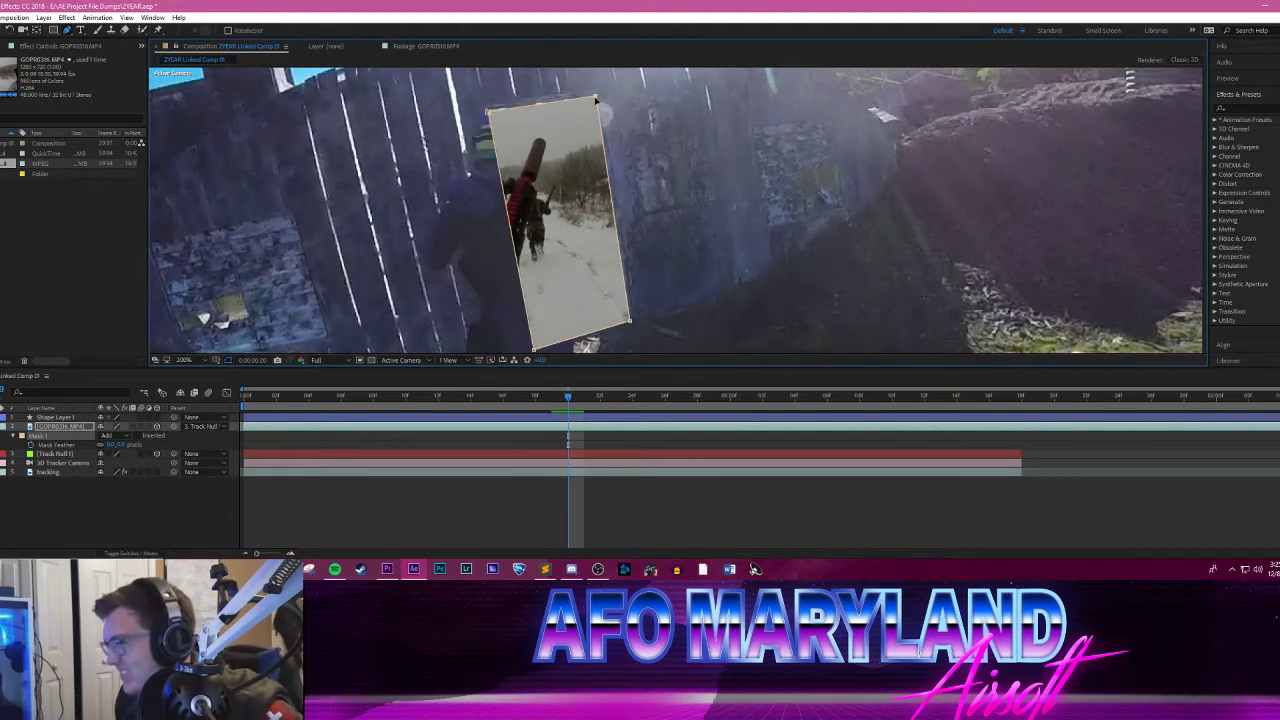
{"action": "key", "text": "Page_Down"}
{"action": "key", "text": "Page_Down"}
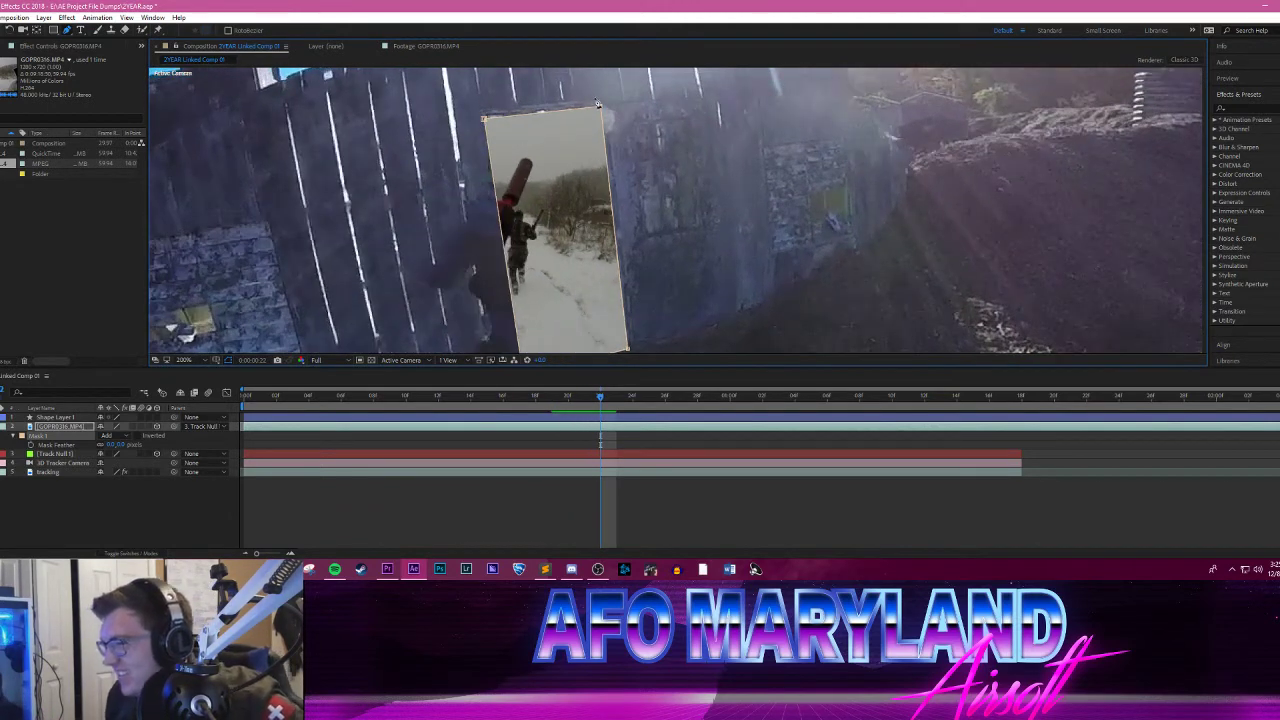
{"action": "key", "text": "Page_Down"}
{"action": "key", "text": "Page_Down"}
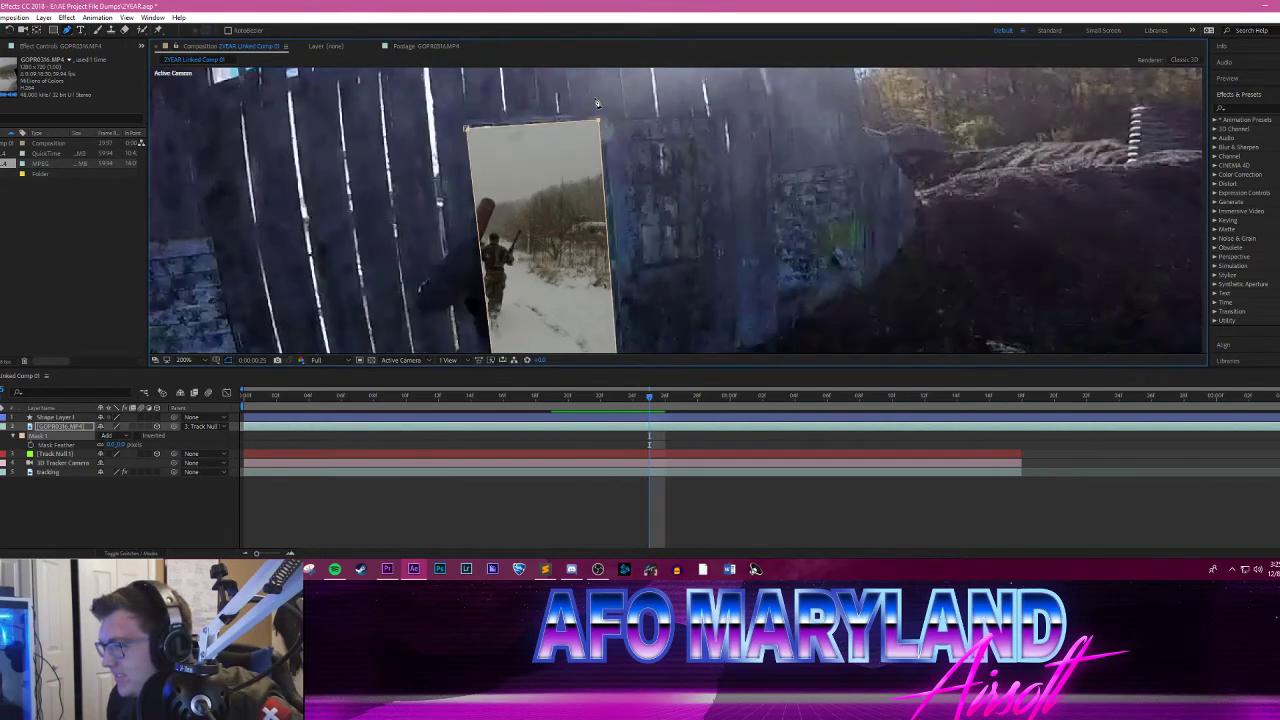
{"action": "key", "text": "Page_Down"}
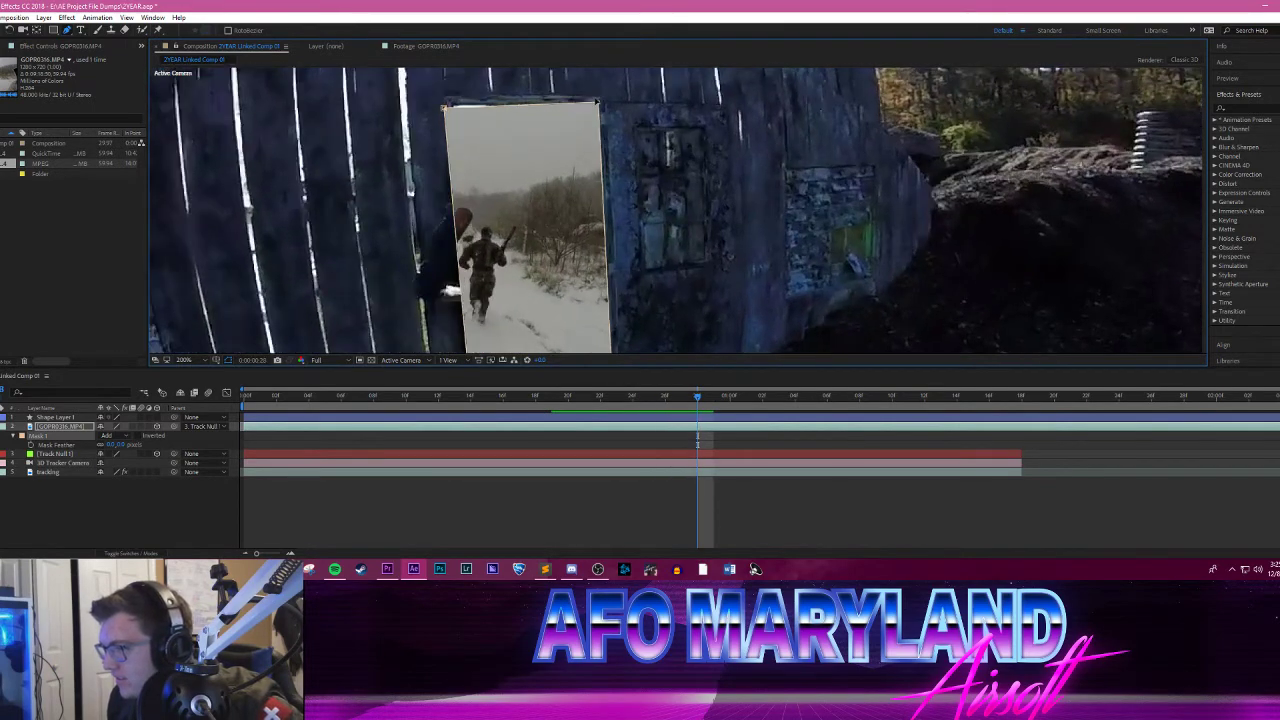
{"action": "key", "text": "Page_Up"}
{"action": "key", "text": "Page_Up"}
{"action": "key", "text": "Page_Up"}
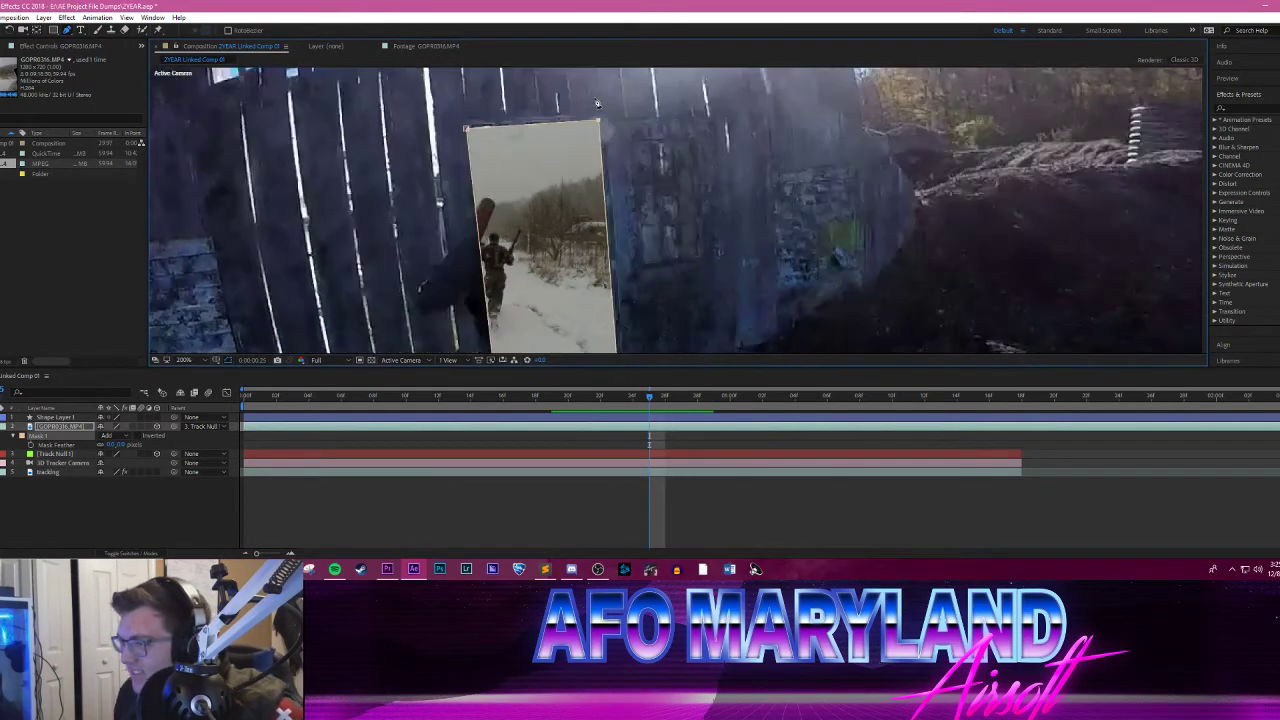
{"action": "key", "text": "Page_Down"}
{"action": "right_click", "coordinate": [445, 98]}
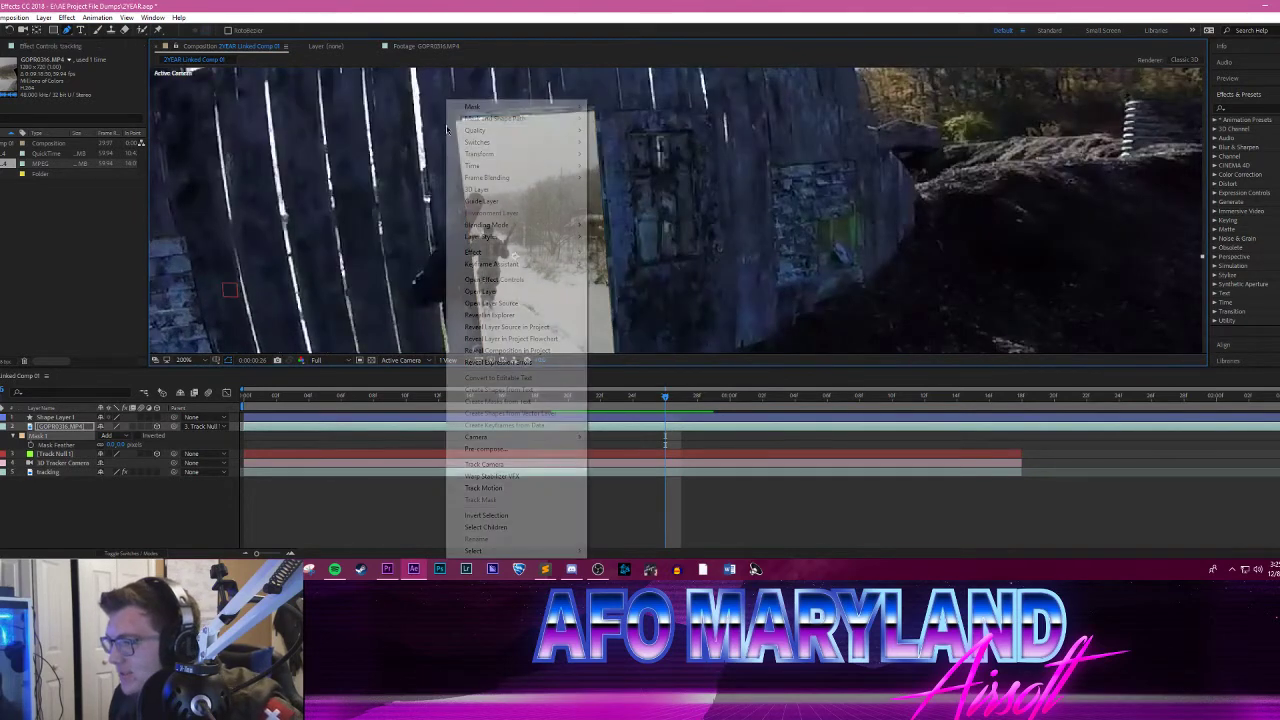
{"action": "left_click", "coordinate": [462, 124]}
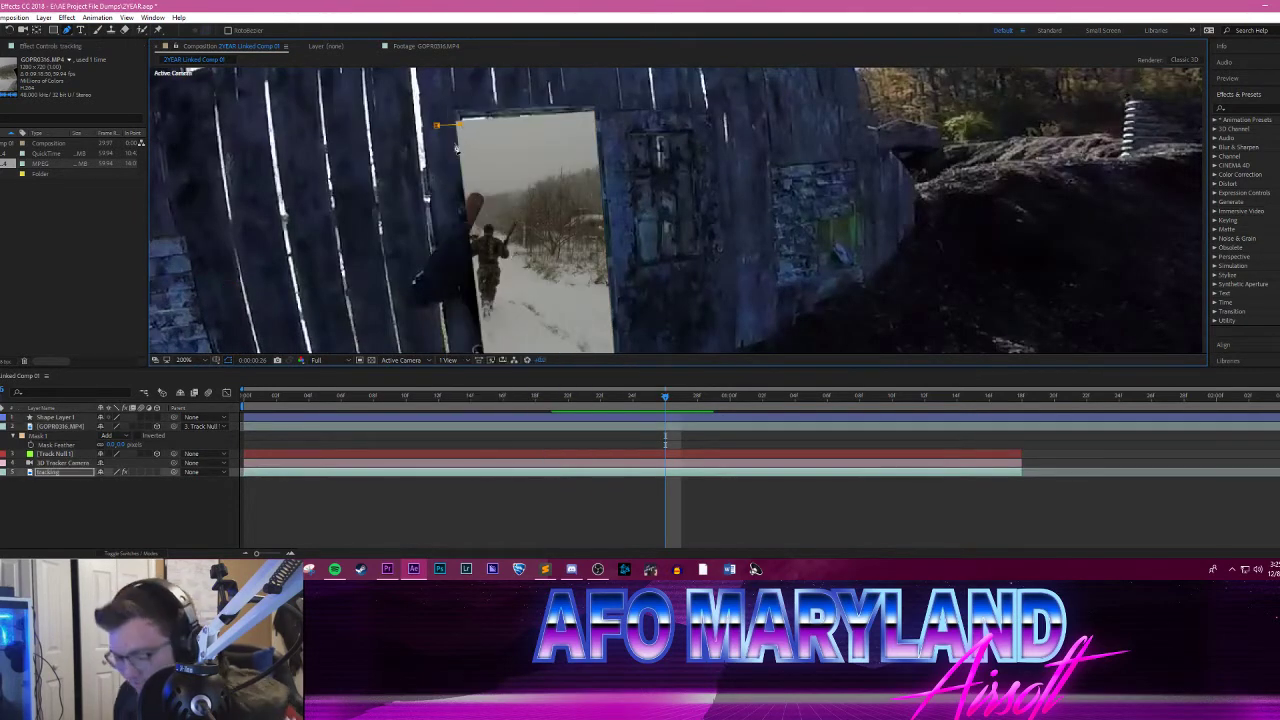
{"action": "key", "text": "ctrl+z"}
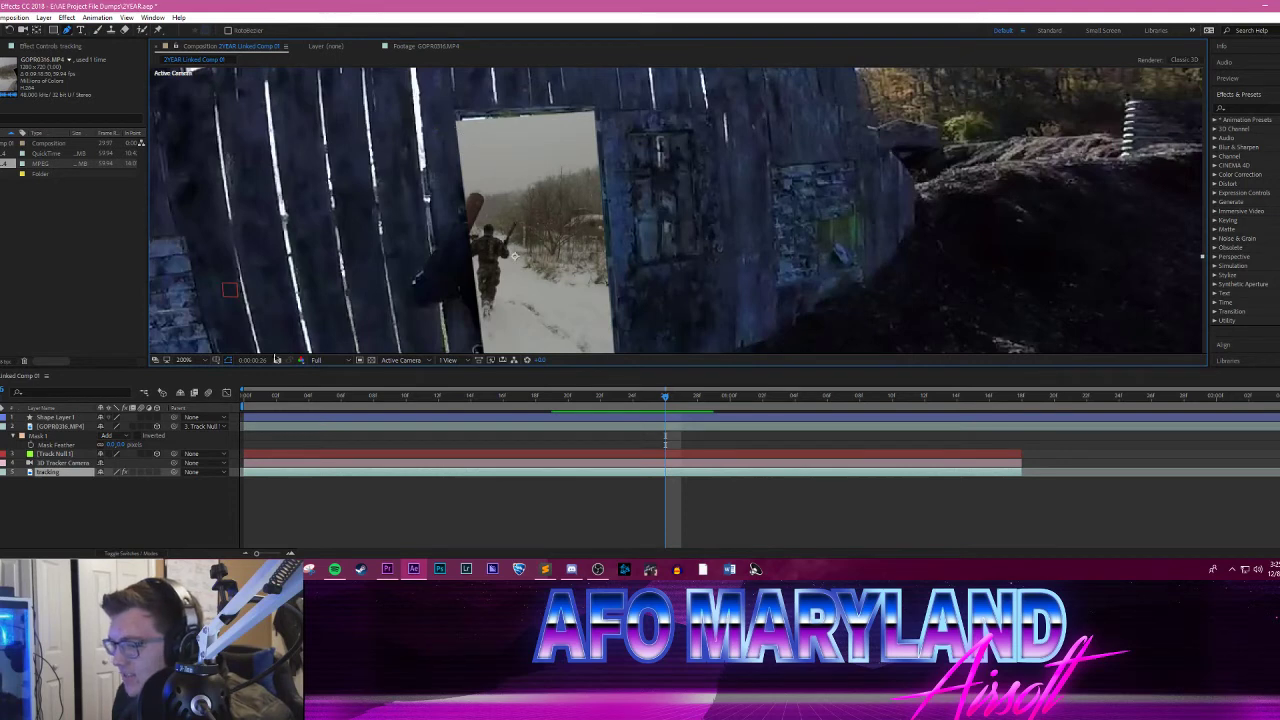
Step: Shift the whole Mask 1 of the GOPR0316.MP4 layer slightly up and right onto the doorway at frame 26
{"action": "left_click", "coordinate": [73, 437]}
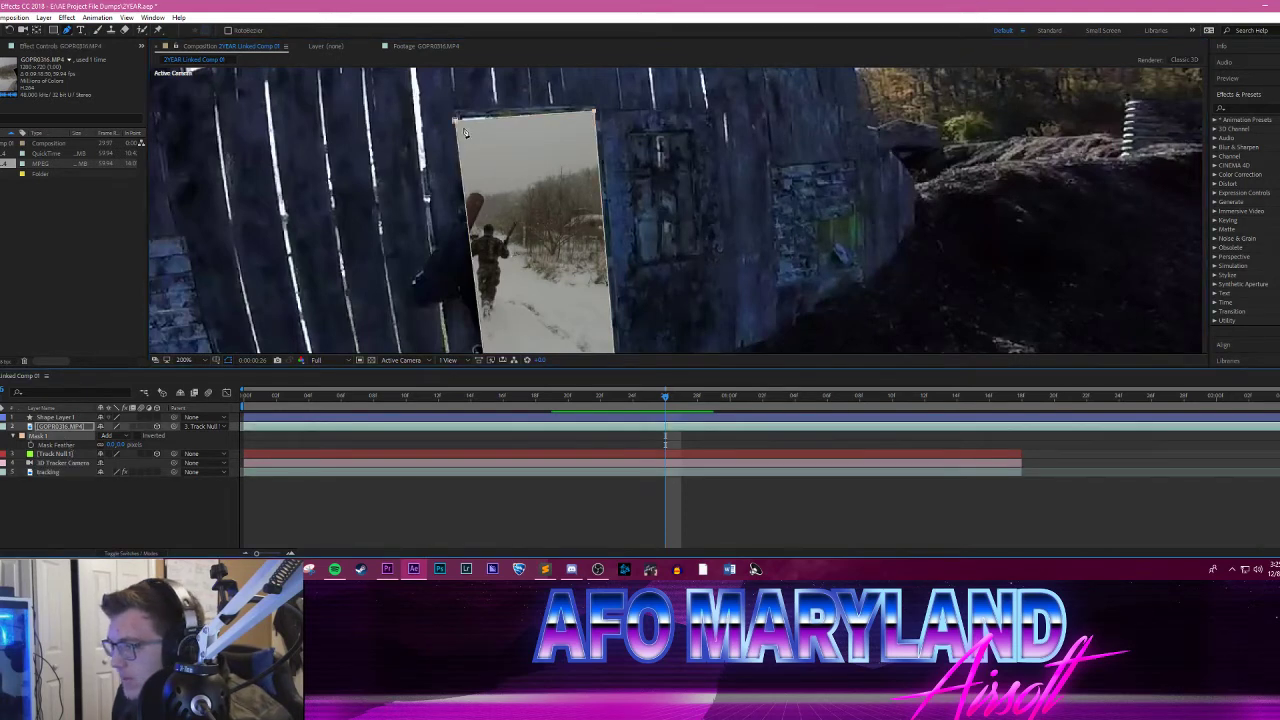
{"action": "left_click_drag", "start_coordinate": [453, 121], "coordinate": [459, 116]}
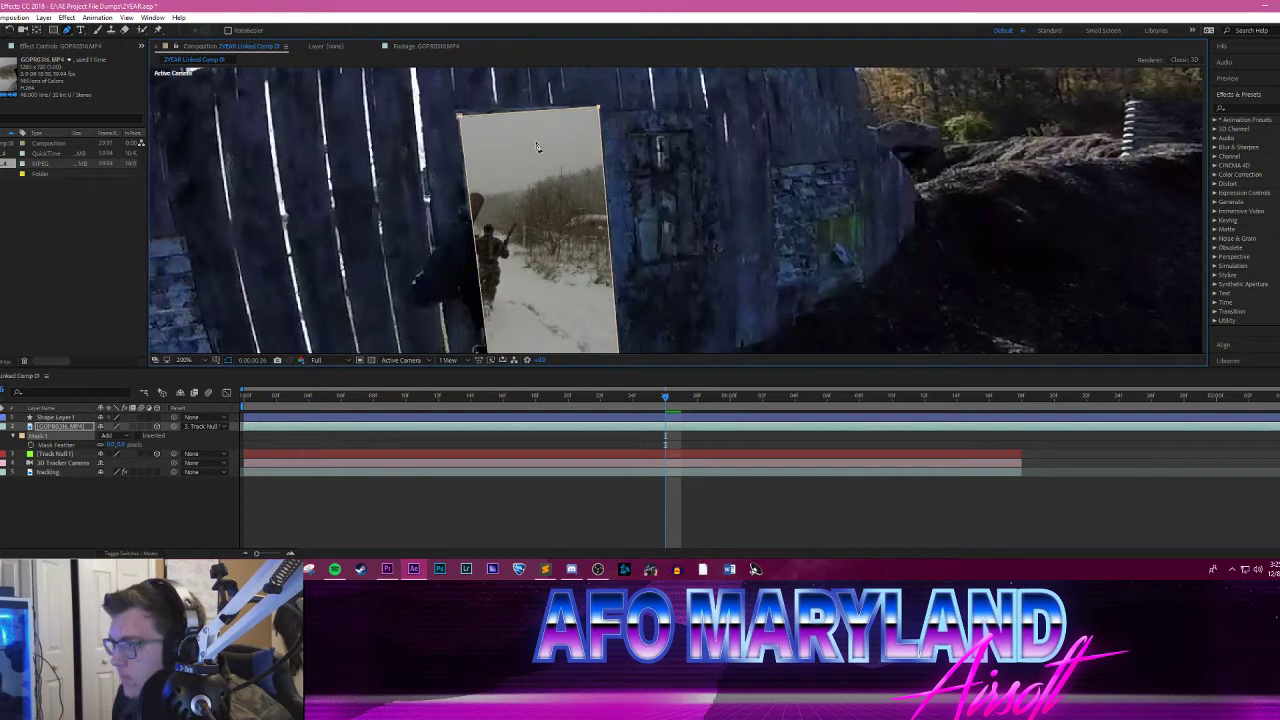
{"action": "left_click", "coordinate": [59, 438]}
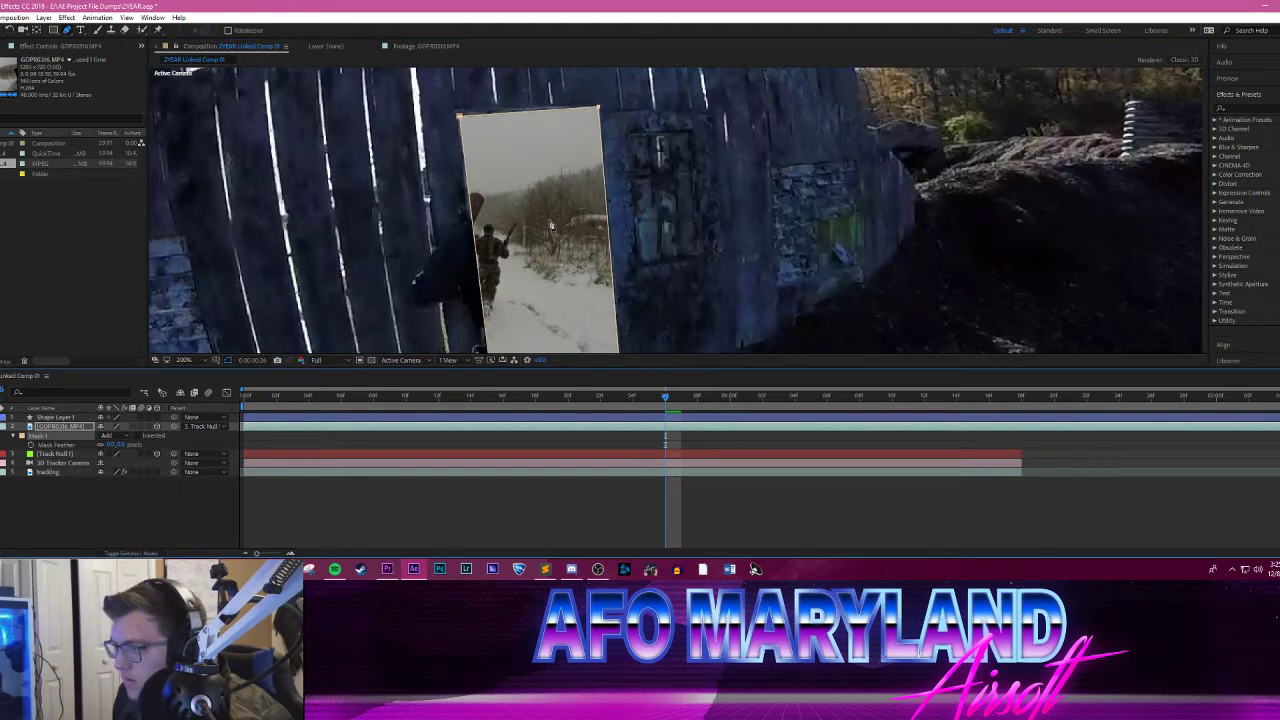
{"action": "scroll", "coordinate": [553, 223], "scroll_direction": "down", "scroll_amount": 1}
{"action": "scroll", "coordinate": [567, 222], "scroll_direction": "up", "scroll_amount": 1}
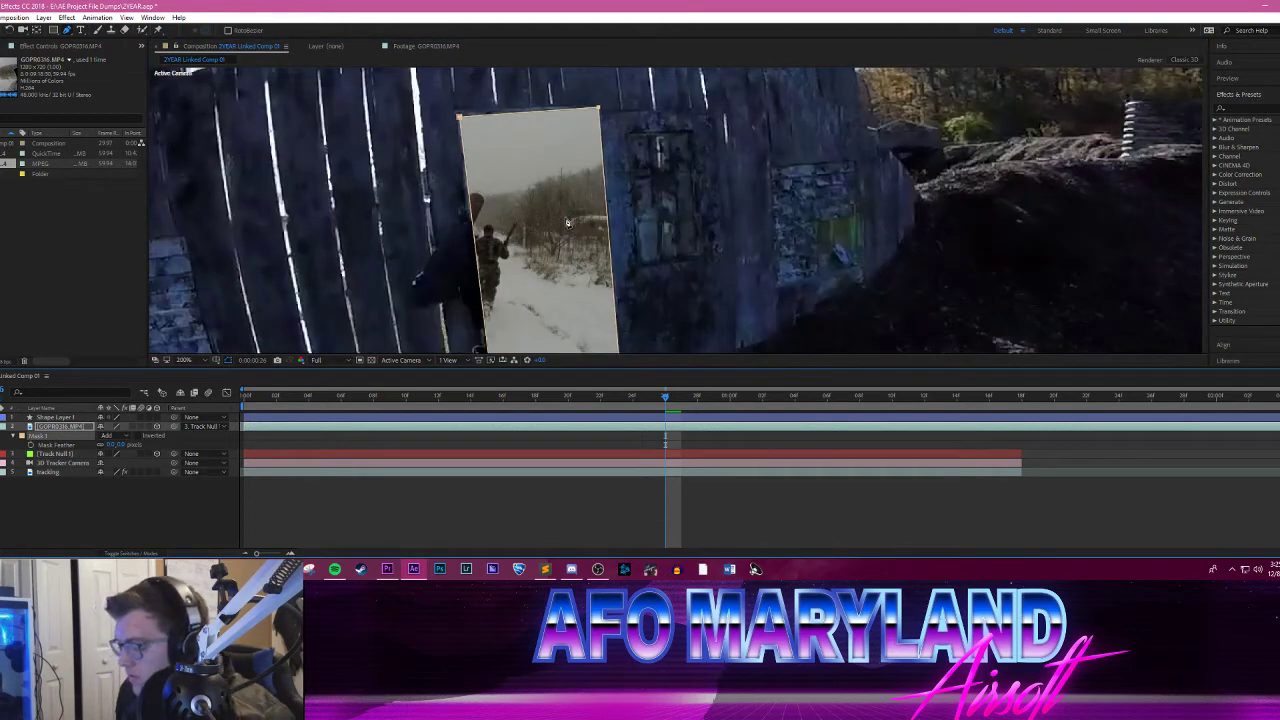
Step: Step forward from frame 26 to 0:00:01:14 and back to 0:00:01:06, examining the mask's fit as the camera approaches the doorway
{"action": "key", "text": "Page_Down"}
{"action": "key", "text": "Page_Down"}
{"action": "key", "text": "Page_Down"}
{"action": "key", "text": "Page_Down"}
{"action": "key", "text": "Page_Down"}
{"action": "key", "text": "Page_Down"}
{"action": "key", "text": "Page_Down"}
{"action": "key", "text": "Page_Down"}
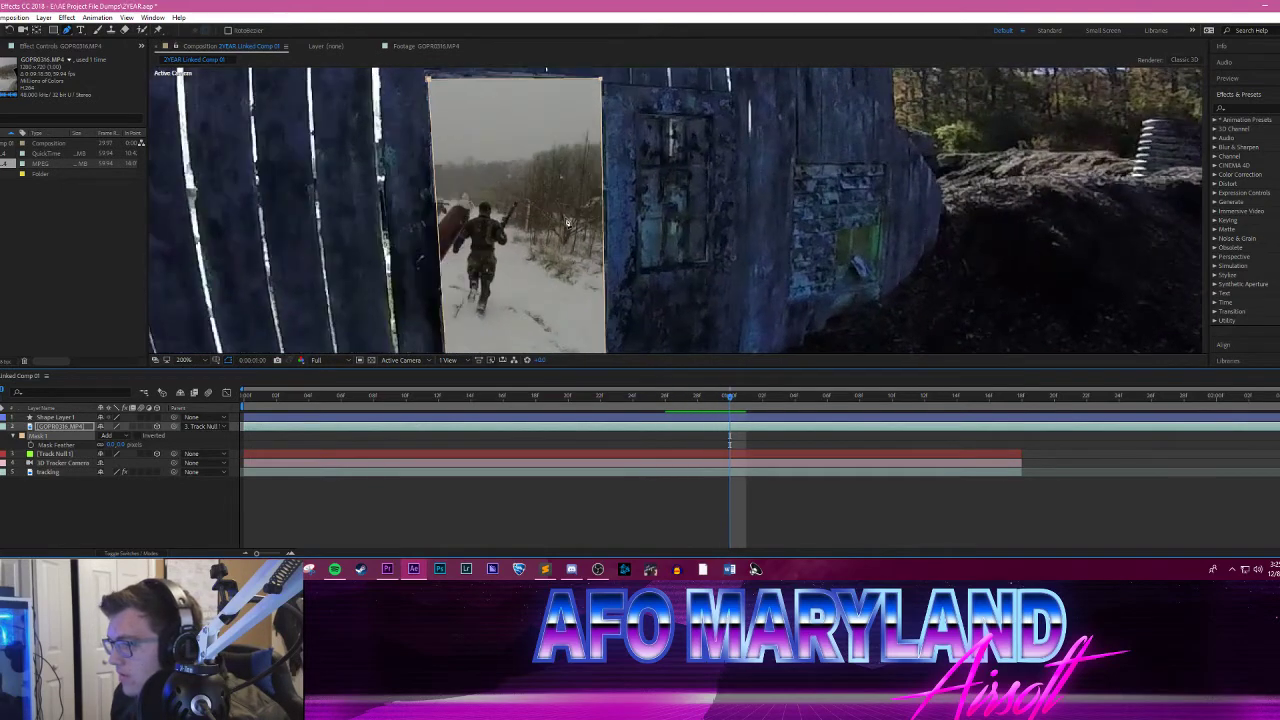
{"action": "key", "text": "Page_Down"}
{"action": "key", "text": "Page_Down"}
{"action": "key", "text": "Page_Down"}
{"action": "key", "text": "Page_Down"}
{"action": "key", "text": "Page_Down"}
{"action": "key", "text": "Page_Down"}
{"action": "key", "text": "Page_Down"}
{"action": "key", "text": "Page_Down"}
{"action": "key", "text": "Page_Down"}
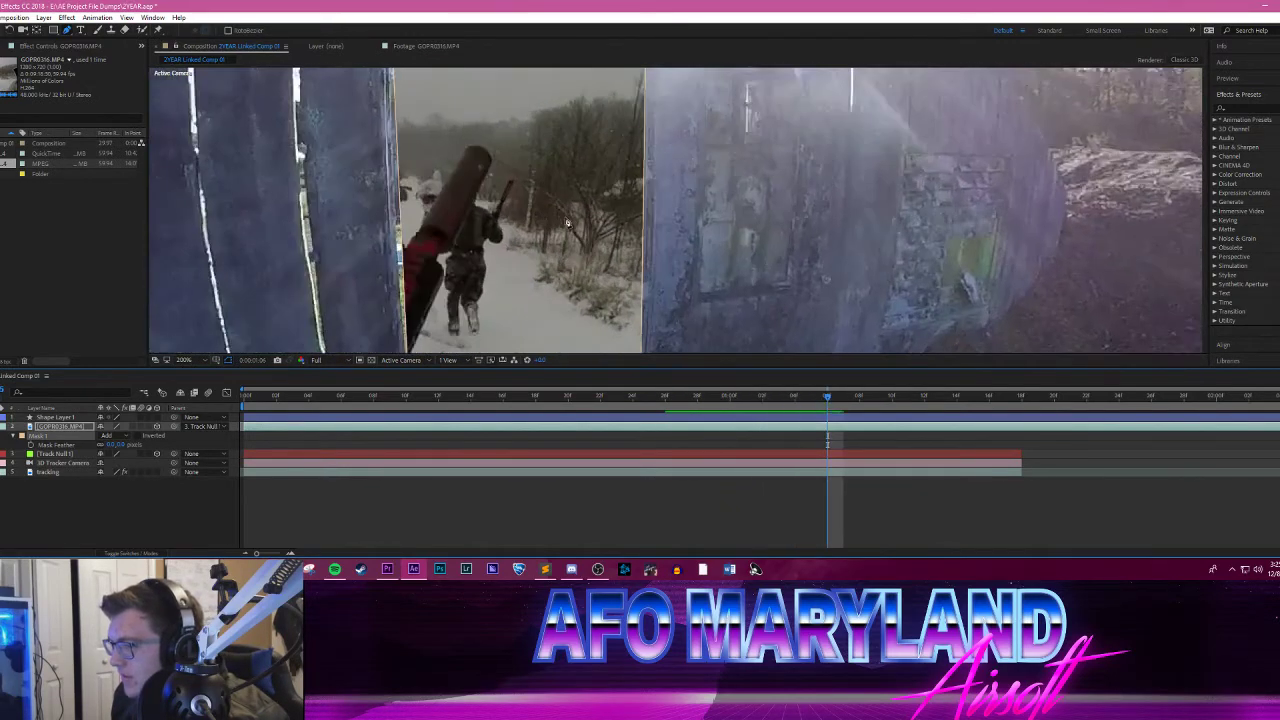
{"action": "key", "text": "Page_Down"}
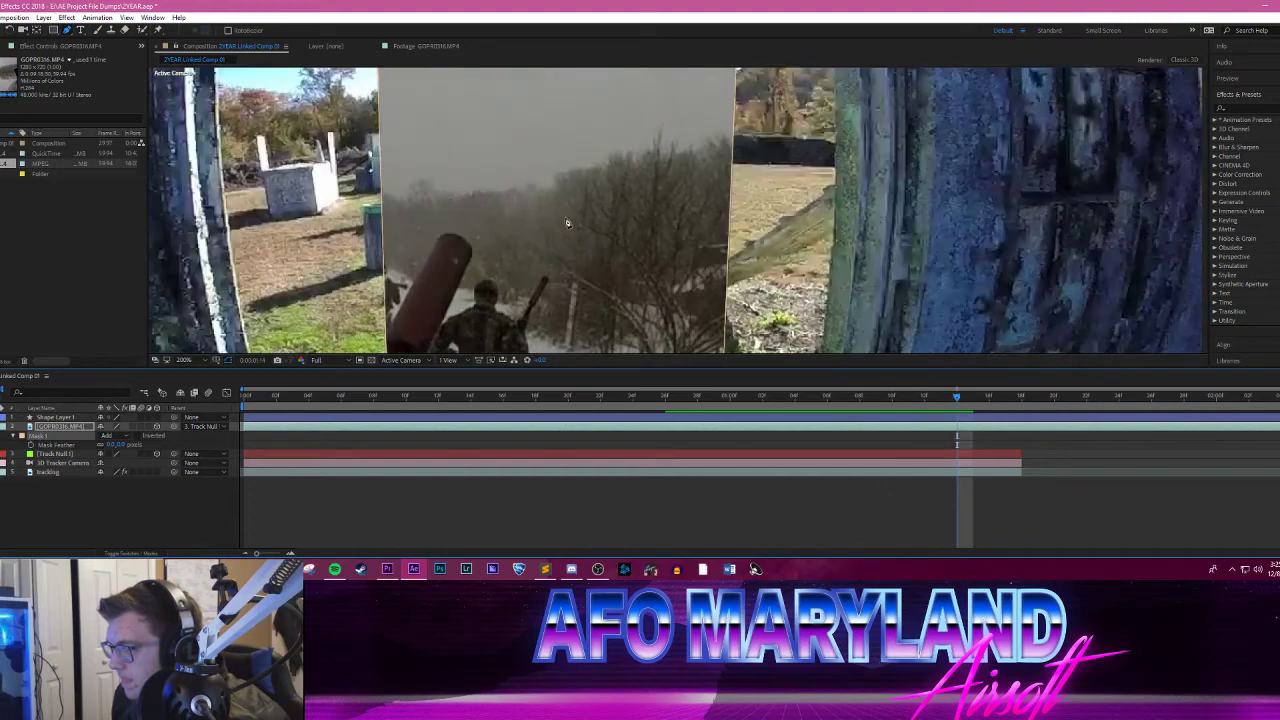
{"action": "key", "text": "Page_Up"}
{"action": "key", "text": "Page_Up"}
{"action": "key", "text": "Page_Up"}
{"action": "key", "text": "Page_Up"}
{"action": "key", "text": "Page_Up"}
{"action": "key", "text": "Page_Up"}
{"action": "key", "text": "Page_Up"}
{"action": "key", "text": "Page_Up"}
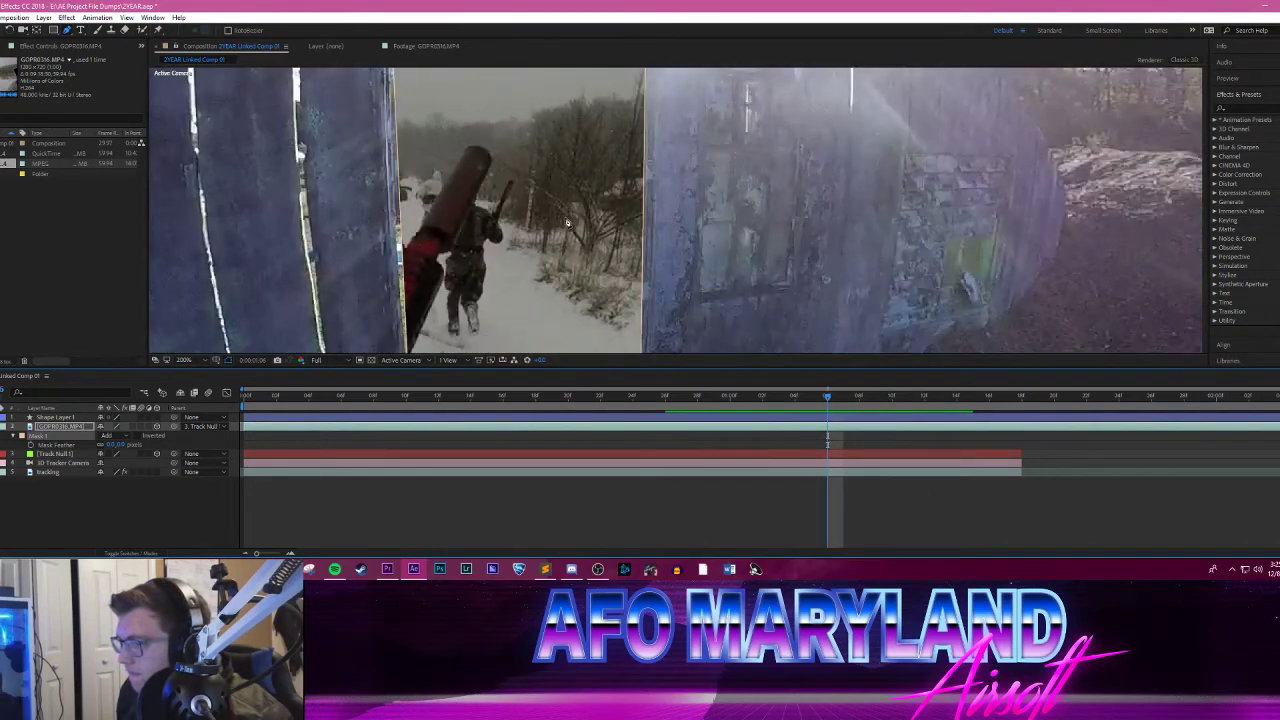
Step: Shift the mask slightly up and left at 0:00:01:05 to meet the doorway's upper-left corner
{"action": "key", "text": "Page_Up"}
{"action": "scroll", "coordinate": [604, 204], "scroll_direction": "down", "scroll_amount": 1}
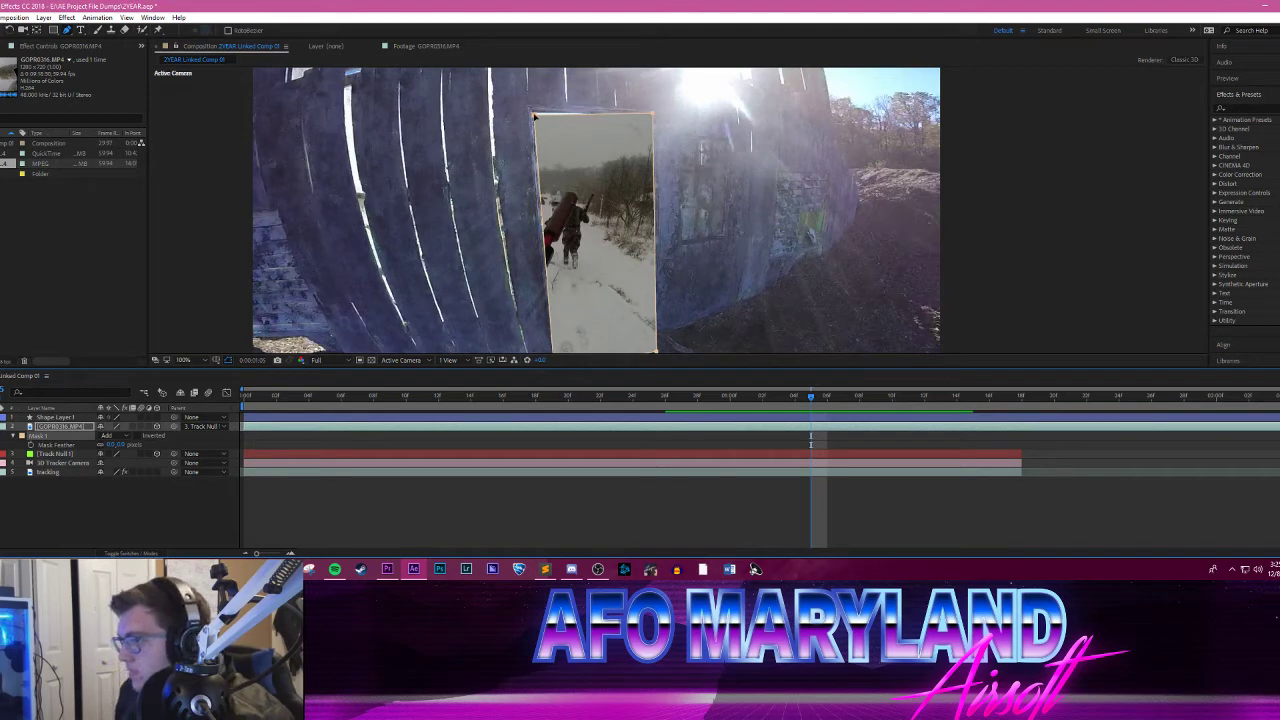
{"action": "left_click_drag", "start_coordinate": [535, 116], "coordinate": [532, 114]}
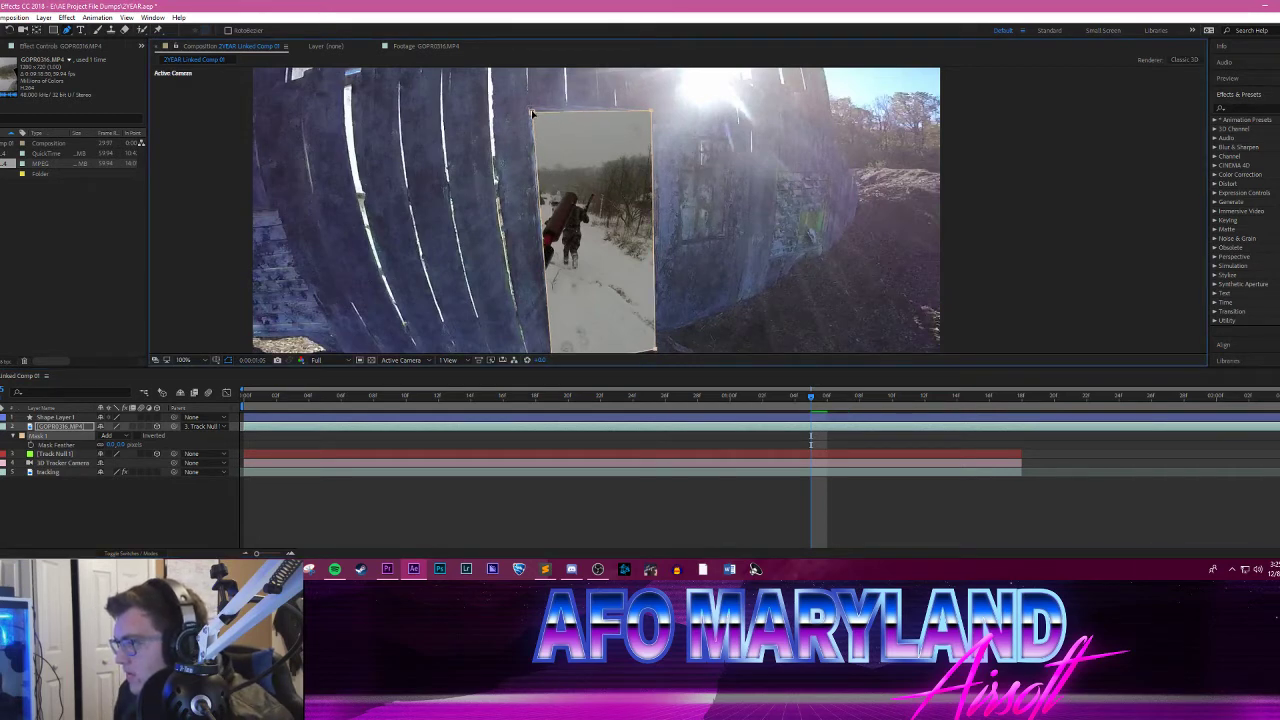
Step: Check the mask's fit up to 0:00:01:09, go back to 0:00:01:08, and reveal all of Mask 1's properties with Mask Path selected
{"action": "key", "text": "Page_Down"}
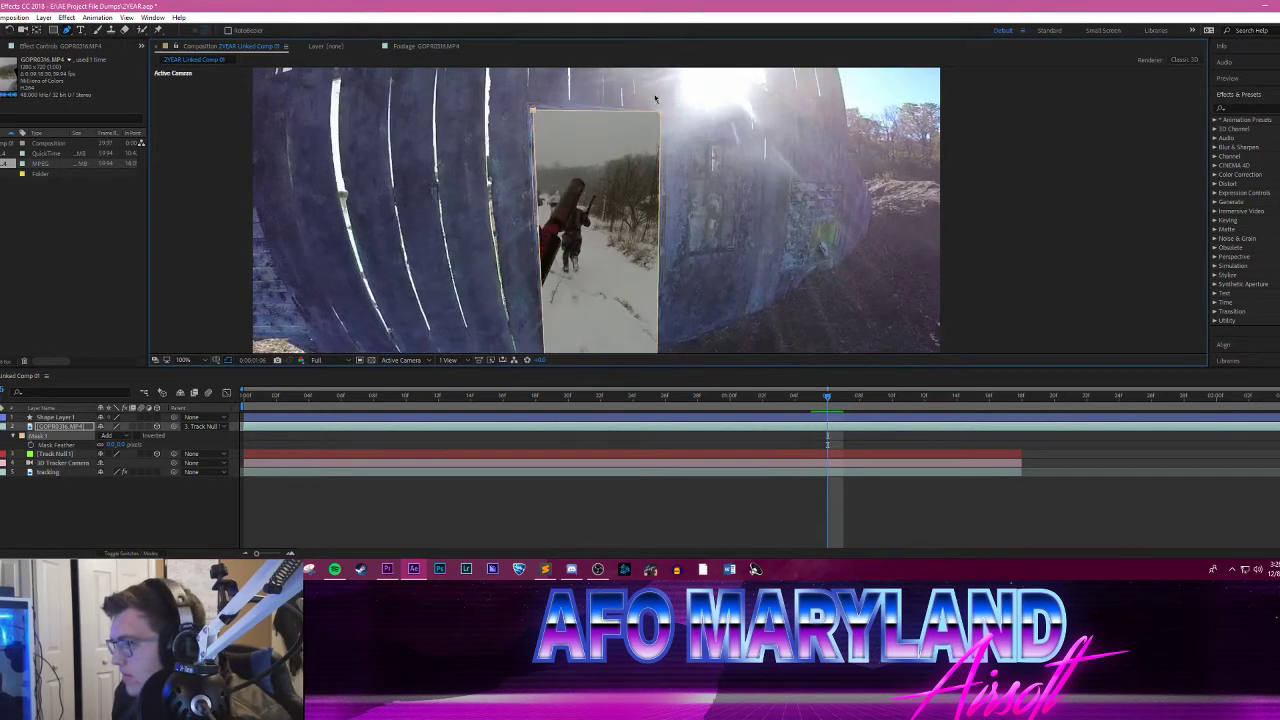
{"action": "key", "text": "Page_Down"}
{"action": "key", "text": "Page_Down"}
{"action": "key", "text": "Page_Down"}
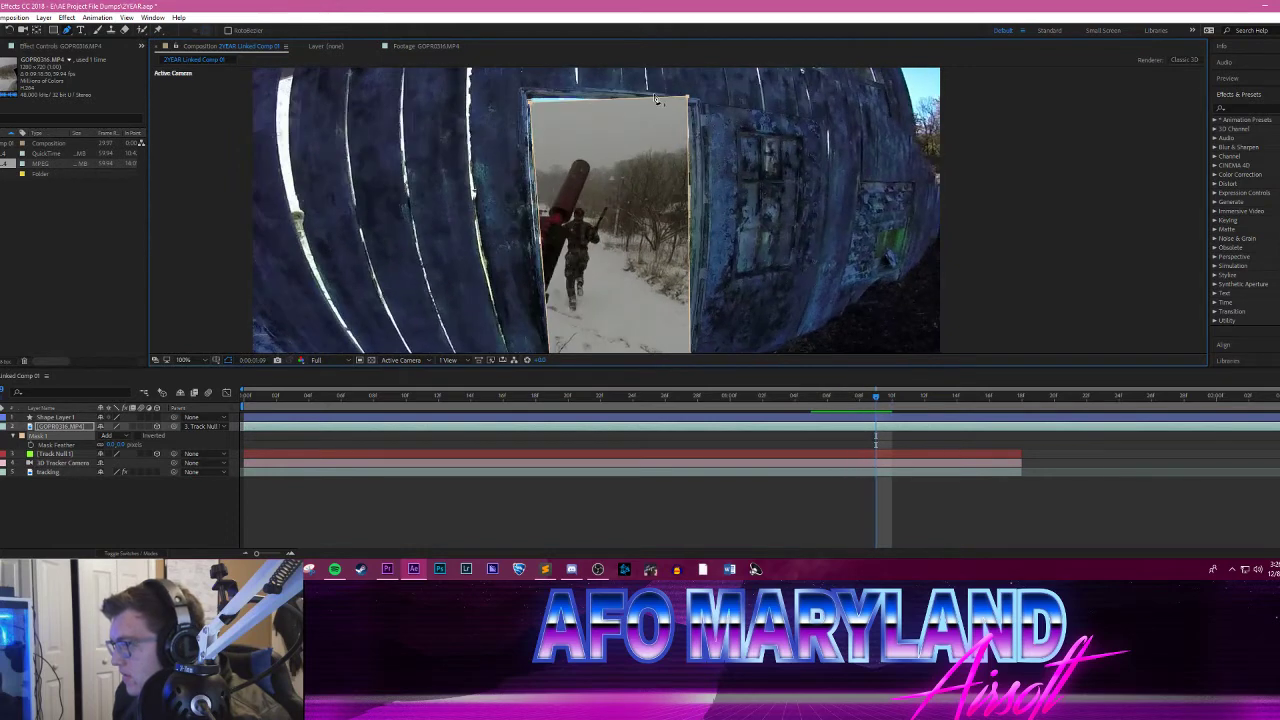
{"action": "key", "text": "Page_Up"}
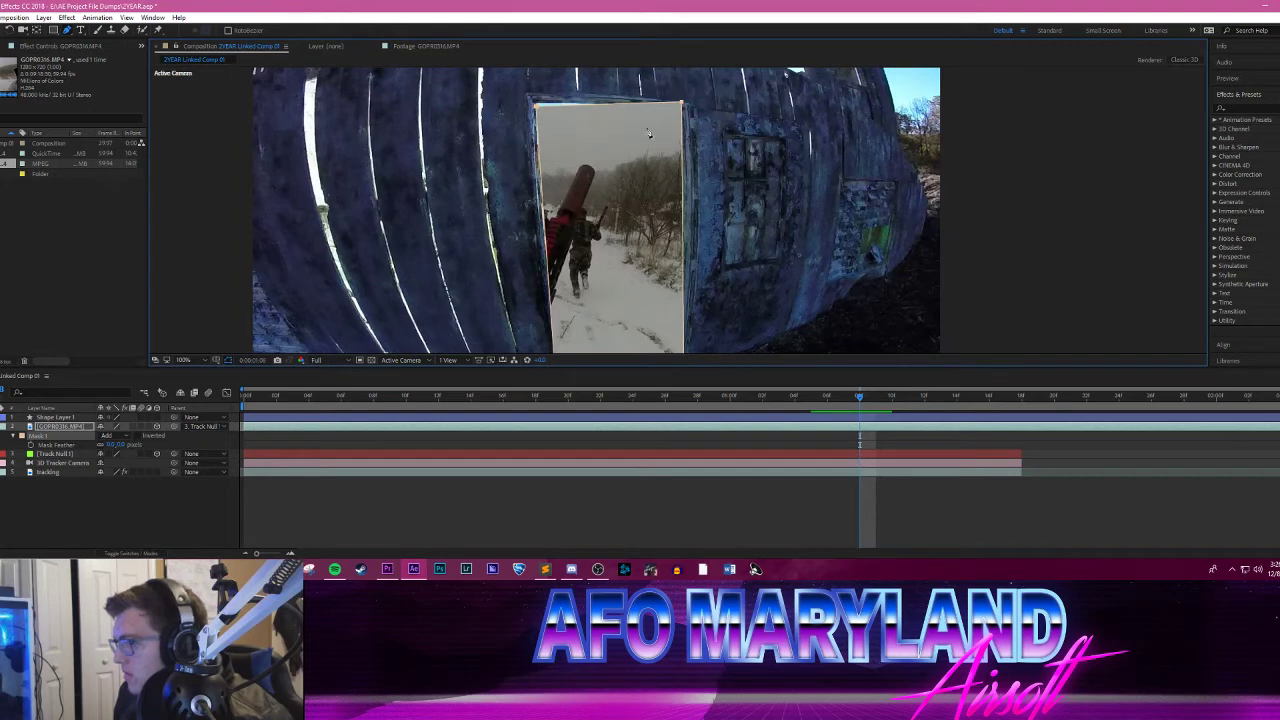
{"action": "left_click", "coordinate": [17, 436]}
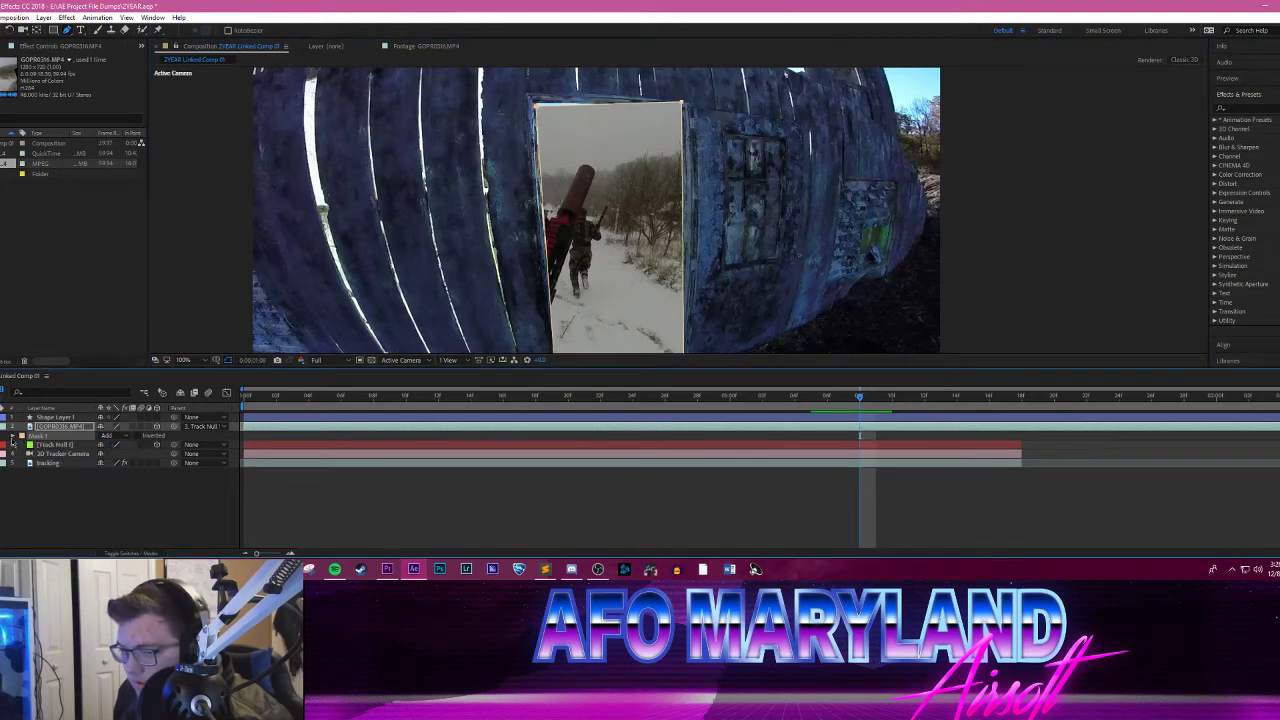
{"action": "left_click", "coordinate": [14, 438]}
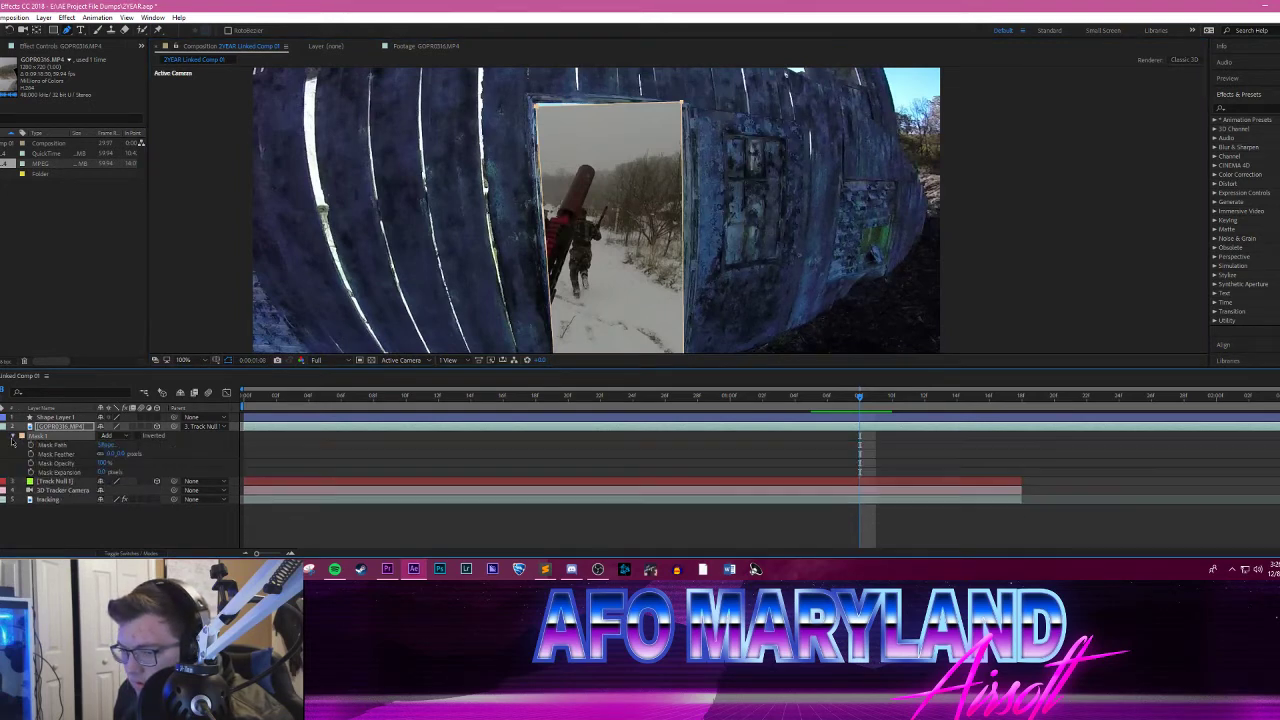
{"action": "left_click", "coordinate": [72, 447]}
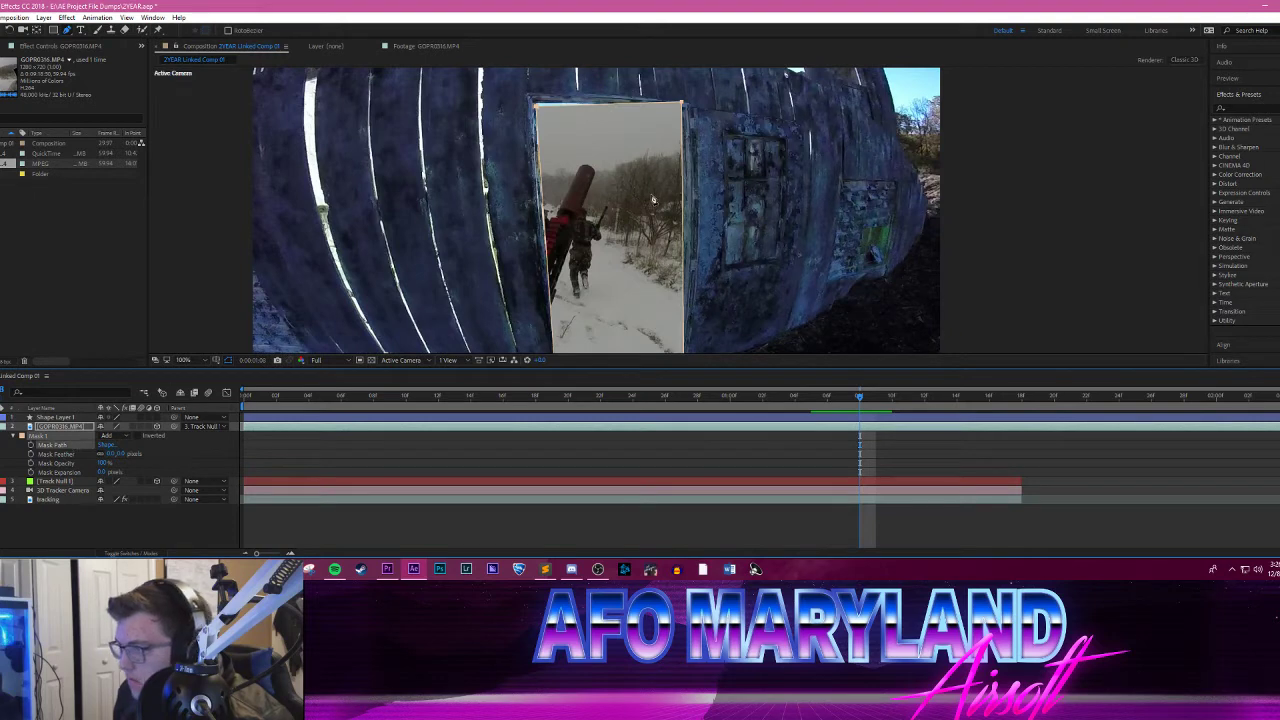
Step: Try repositioning the mask over the doorway at 0:00:01:08, undo the move, and check the fit in a wider view
{"action": "left_click_drag", "start_coordinate": [682, 104], "coordinate": [711, 67]}
{"action": "key", "text": "ctrl+z"}
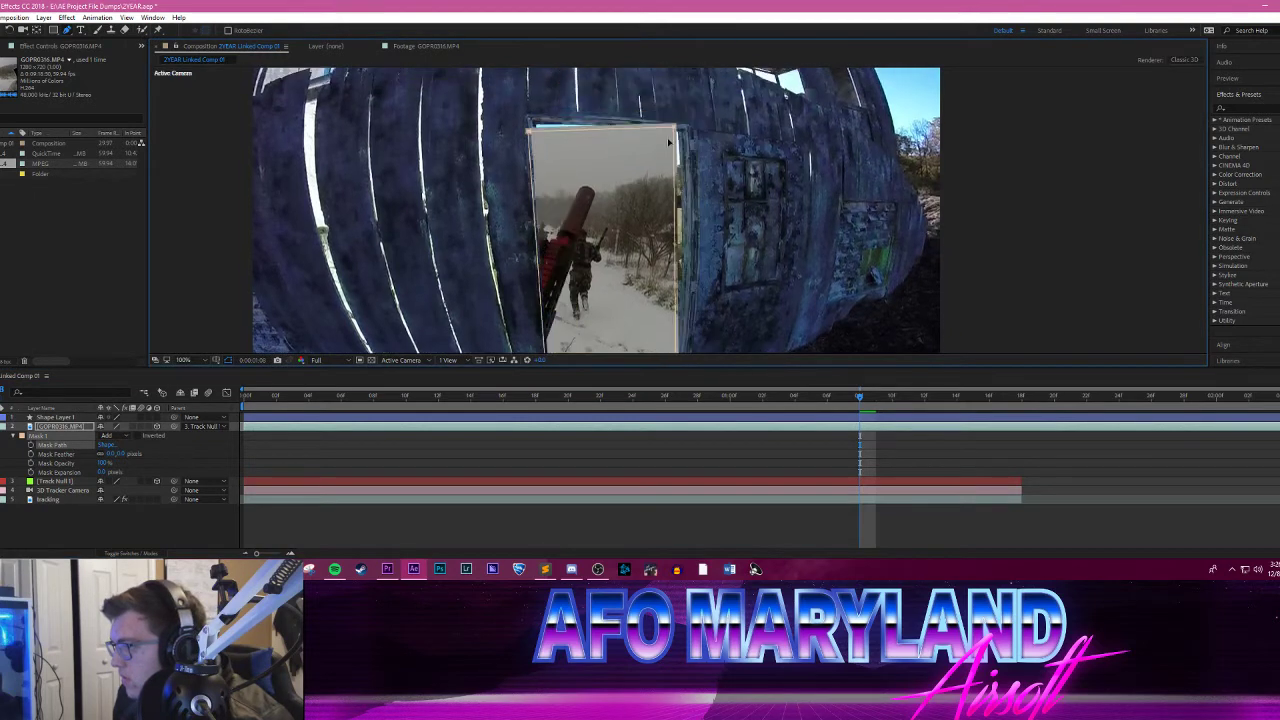
{"action": "key", "text": "ctrl+z"}
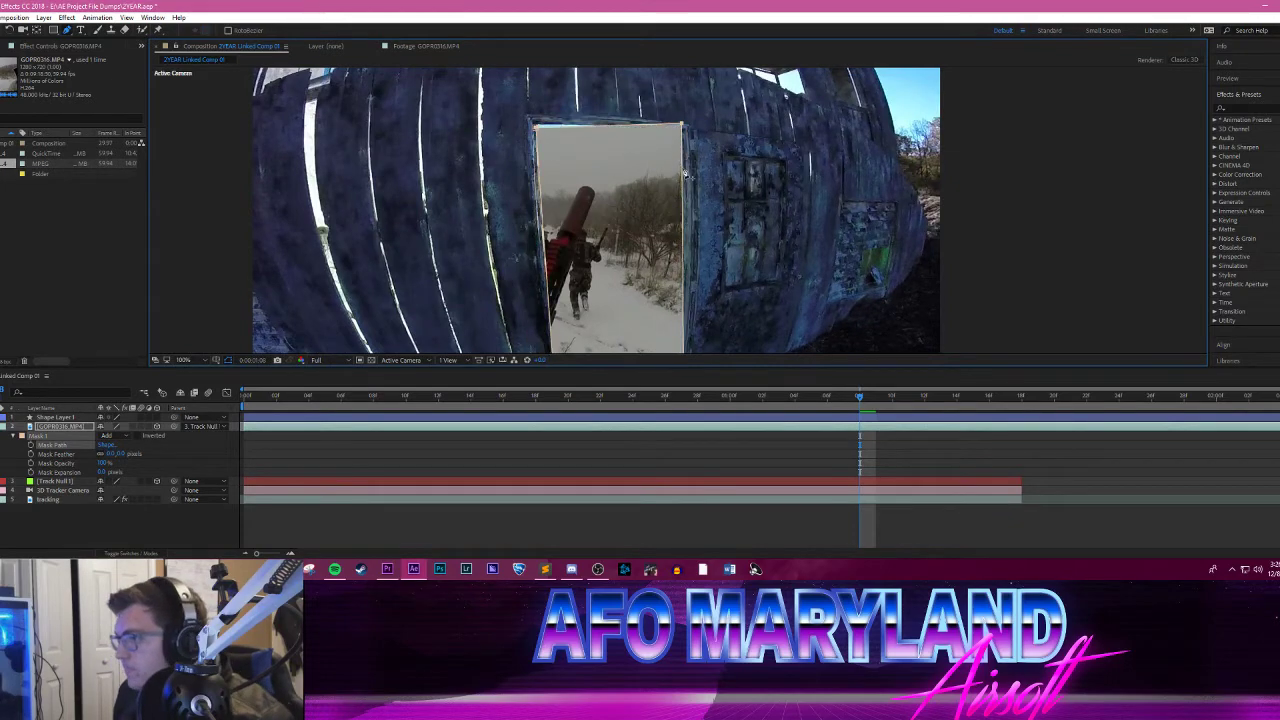
{"action": "scroll", "coordinate": [738, 153], "scroll_direction": "down", "scroll_amount": 2}
{"action": "scroll", "coordinate": [738, 157], "scroll_direction": "up", "scroll_amount": 2}
{"action": "scroll", "coordinate": [721, 193], "scroll_direction": "down", "scroll_amount": 1}
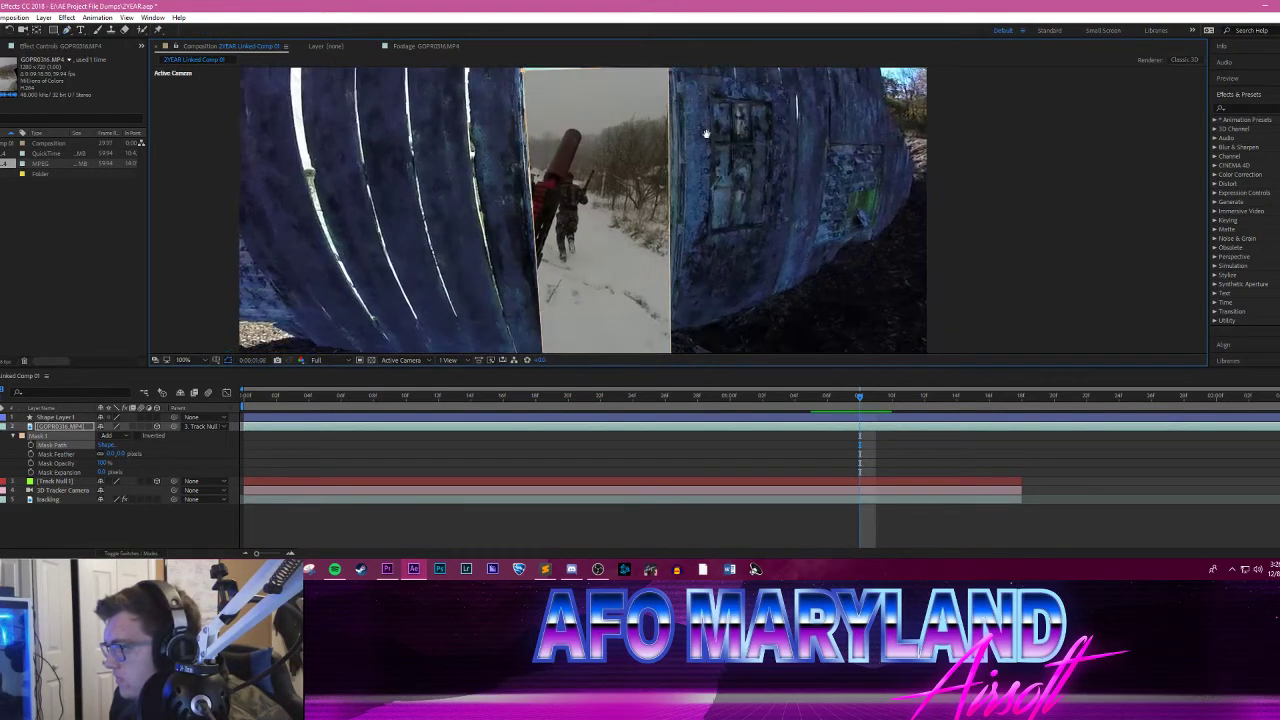
{"action": "left_click_drag", "start_coordinate": [713, 168], "coordinate": [706, 181]}
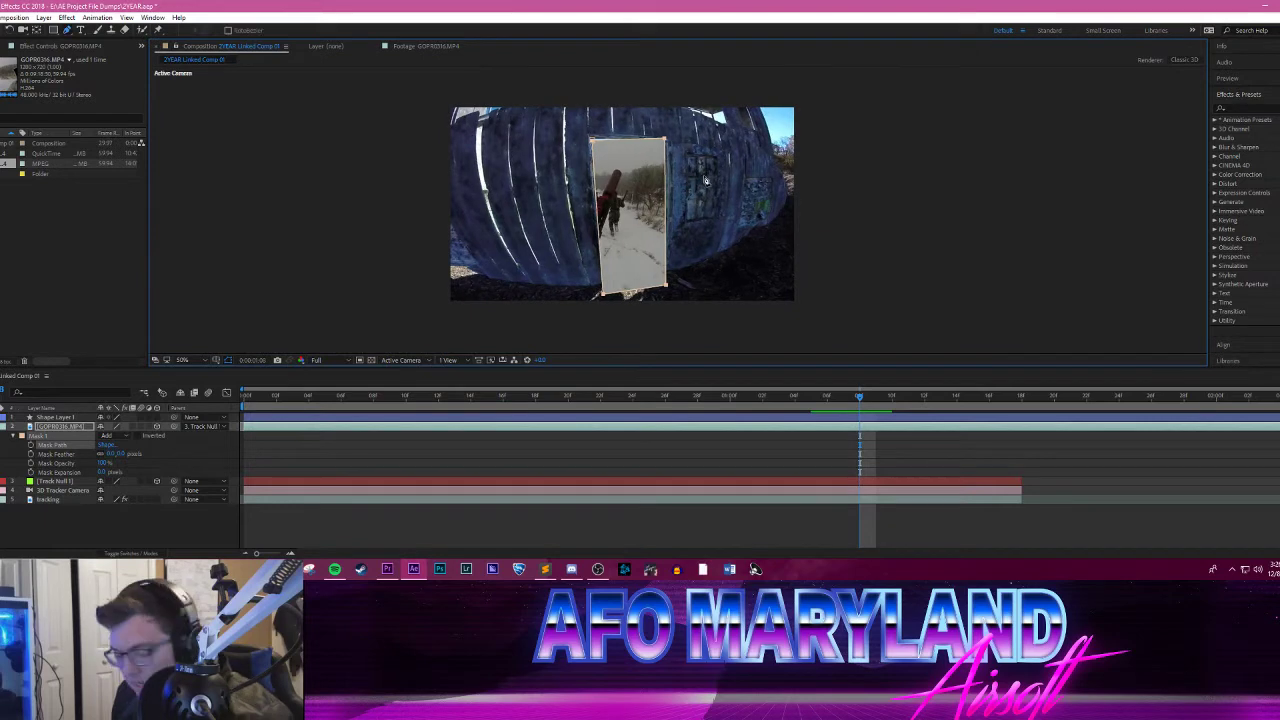
Step: Undo the recent mask shifts, going back through the edit at frame 26 to the mask adjustment at frame 19
{"action": "key", "text": "ctrl+z"}
{"action": "key", "text": "ctrl+z"}
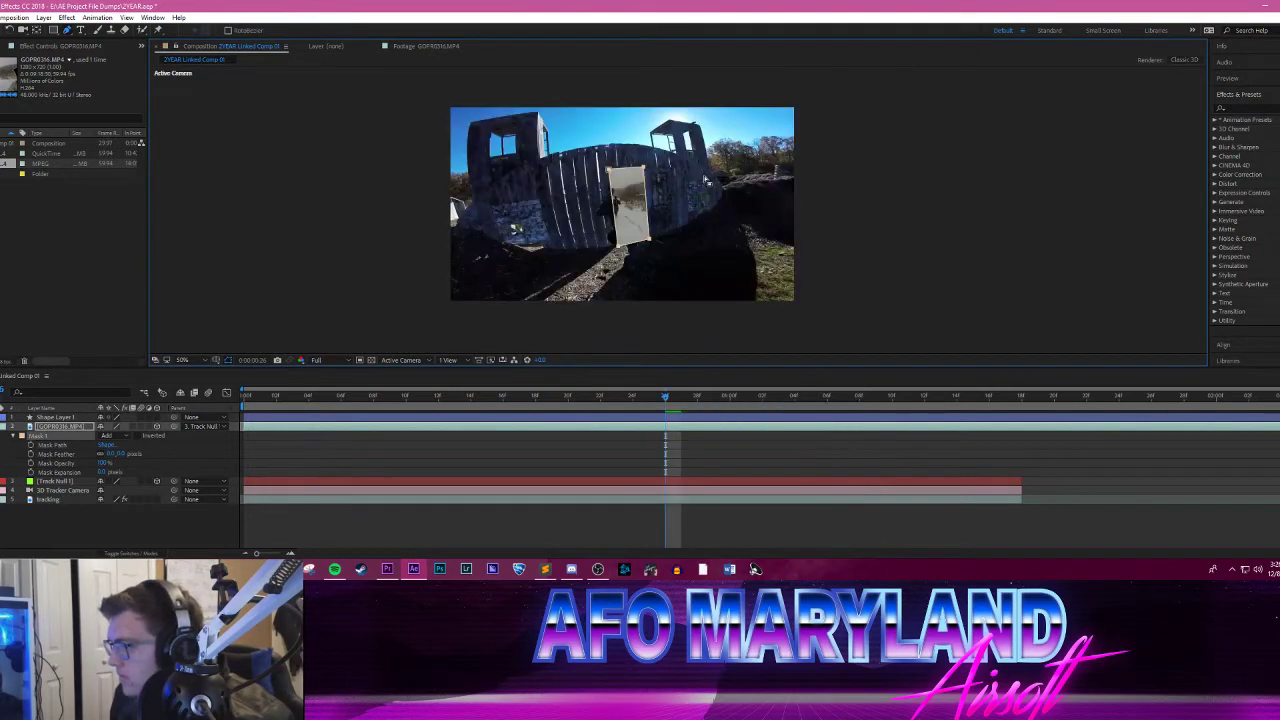
{"action": "key", "text": "ctrl+z"}
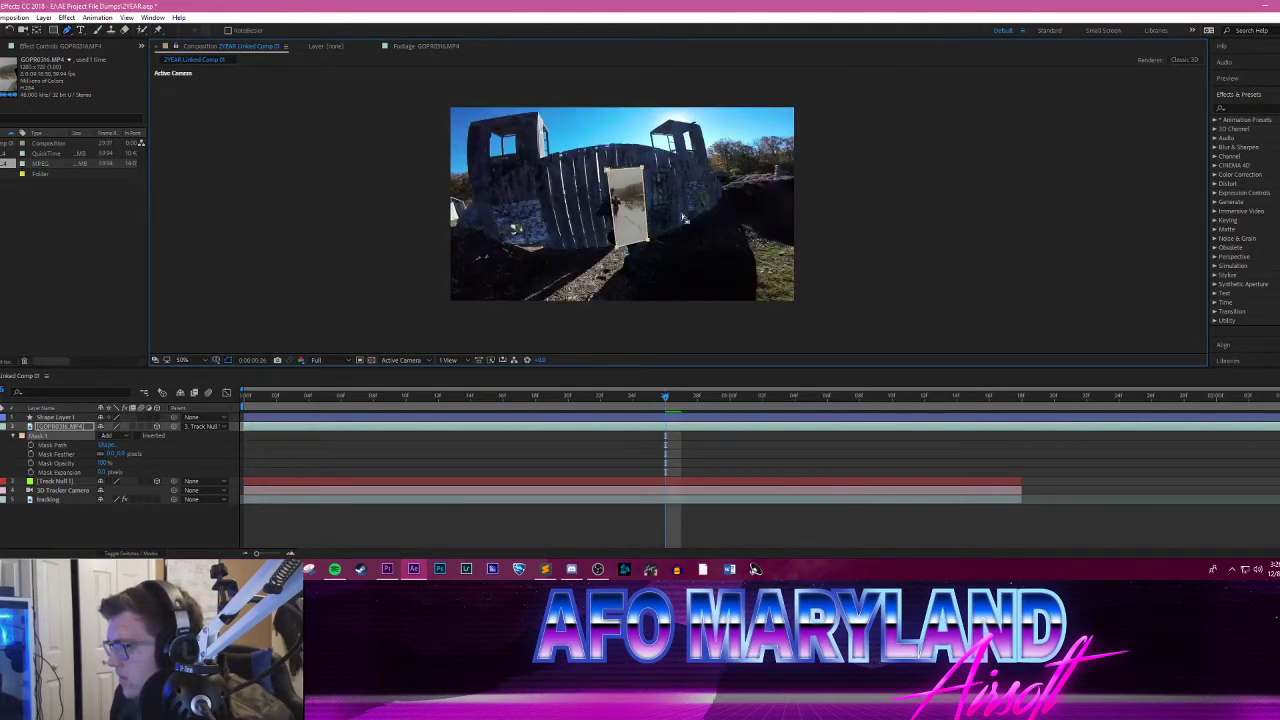
{"action": "scroll", "coordinate": [684, 218], "scroll_direction": "up", "scroll_amount": 5}
{"action": "scroll", "coordinate": [640, 190], "scroll_direction": "down", "scroll_amount": 3}
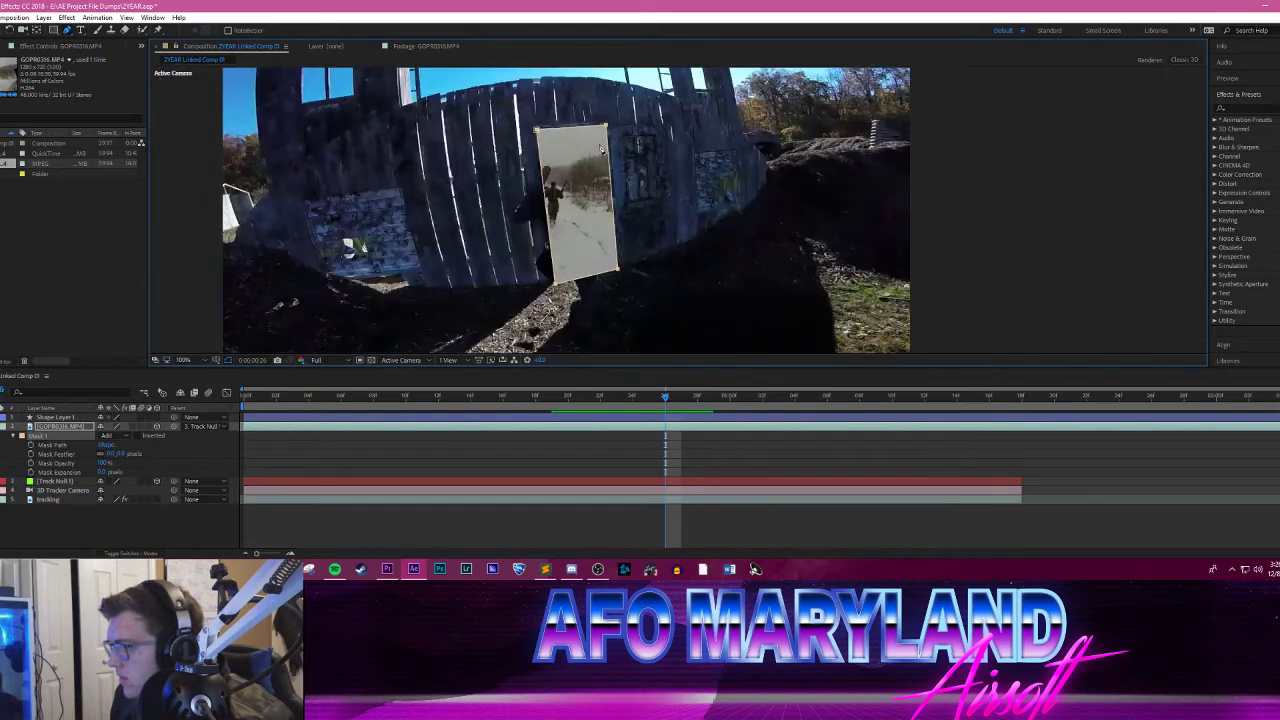
{"action": "key", "text": "ctrl+z"}
{"action": "key", "text": "ctrl+z"}
{"action": "key", "text": "ctrl+z"}
{"action": "key", "text": "ctrl+z"}
{"action": "key", "text": "ctrl+z"}
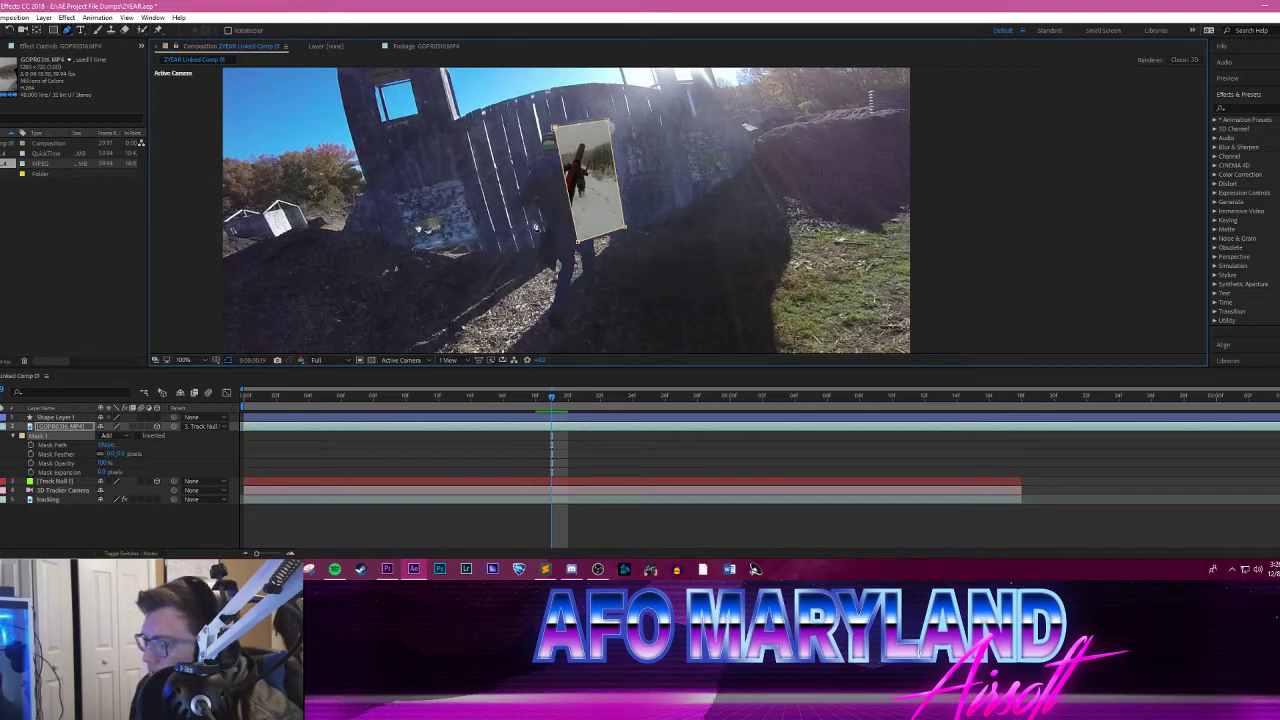
Step: Go to 0:00:01:09 and apply the Optics Compensation effect to the tracking footage layer
{"action": "left_click_drag", "start_coordinate": [546, 401], "coordinate": [877, 370]}
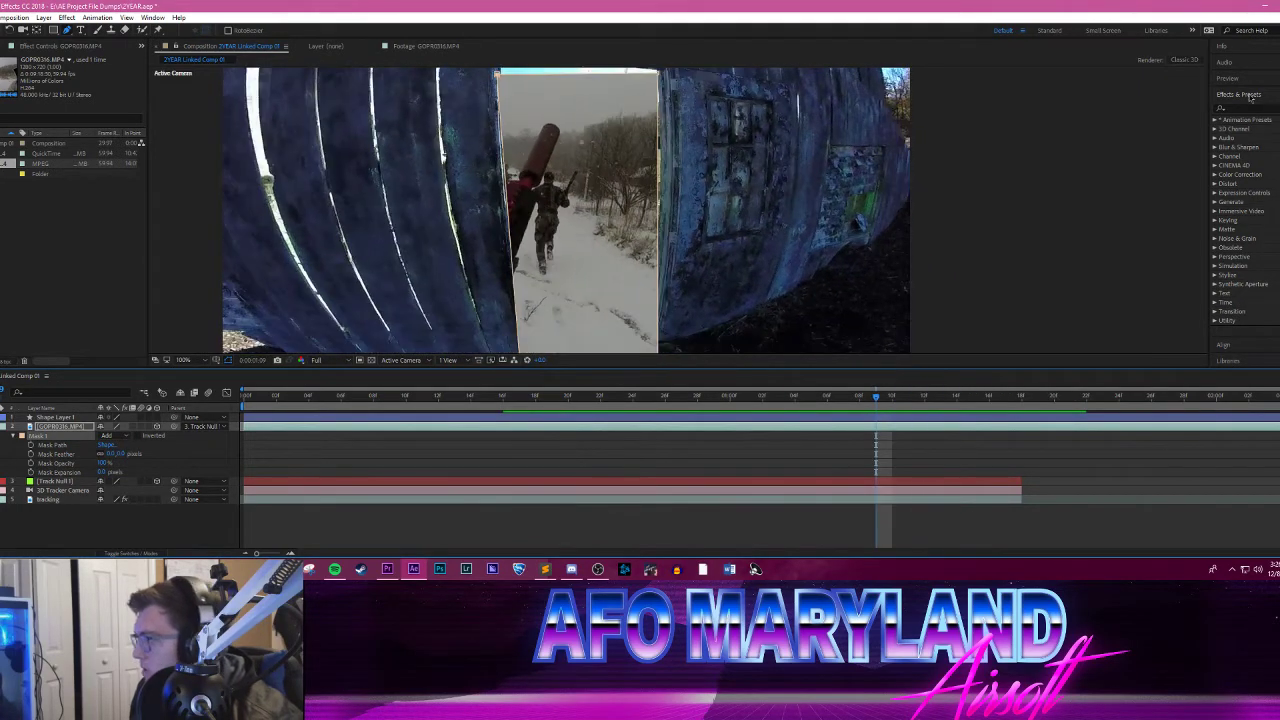
{"action": "left_click", "coordinate": [1243, 109]}
{"action": "type", "text": "optics"}
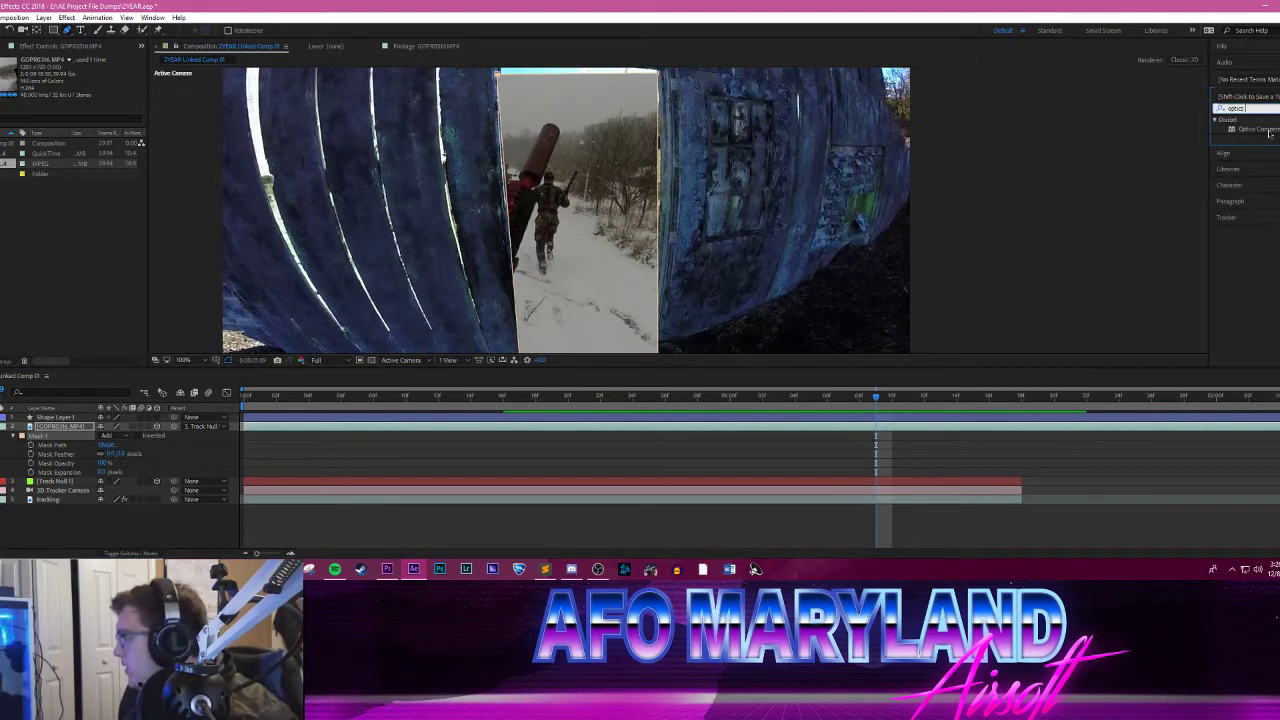
{"action": "left_click_drag", "start_coordinate": [1255, 129], "coordinate": [62, 505]}
{"action": "scroll", "coordinate": [966, 229], "scroll_direction": "down", "scroll_amount": 2}
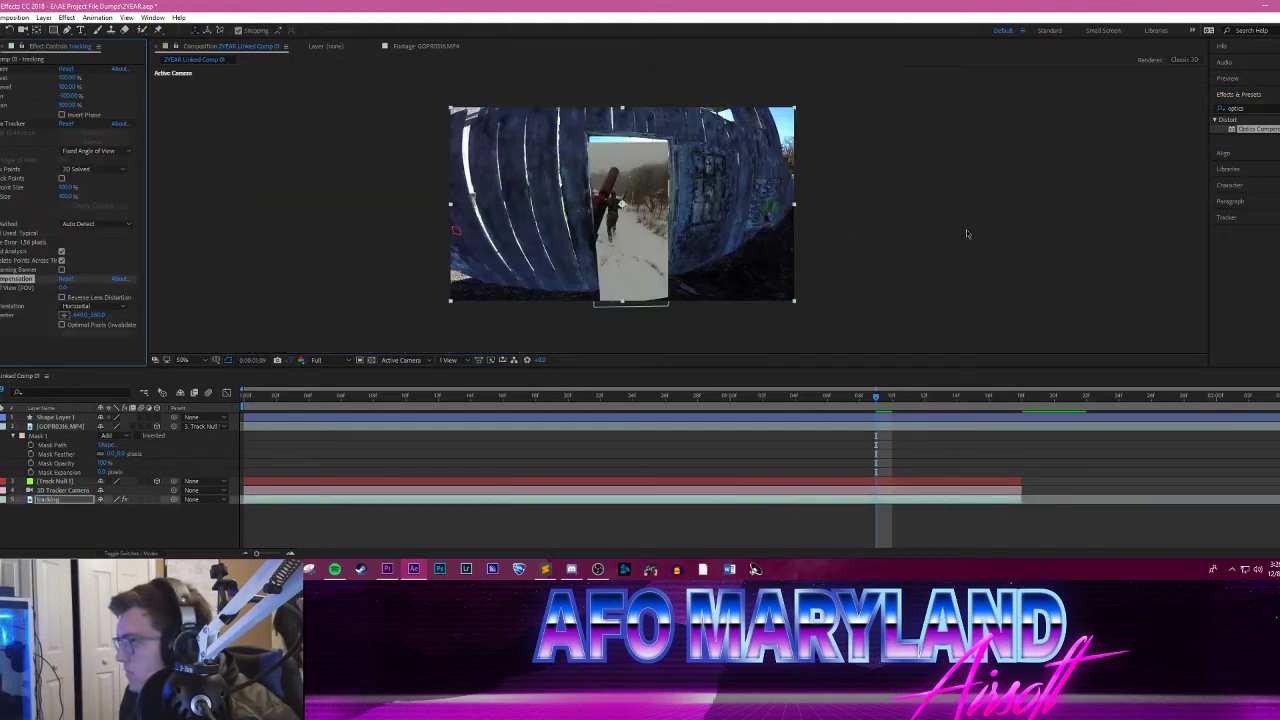
Step: Undo applying Optics Compensation to the tracking footage and inspect the doorway close up and in the full view
{"action": "scroll", "coordinate": [385, 250], "scroll_direction": "up", "scroll_amount": 2}
{"action": "scroll", "coordinate": [332, 240], "scroll_direction": "down", "scroll_amount": 2}
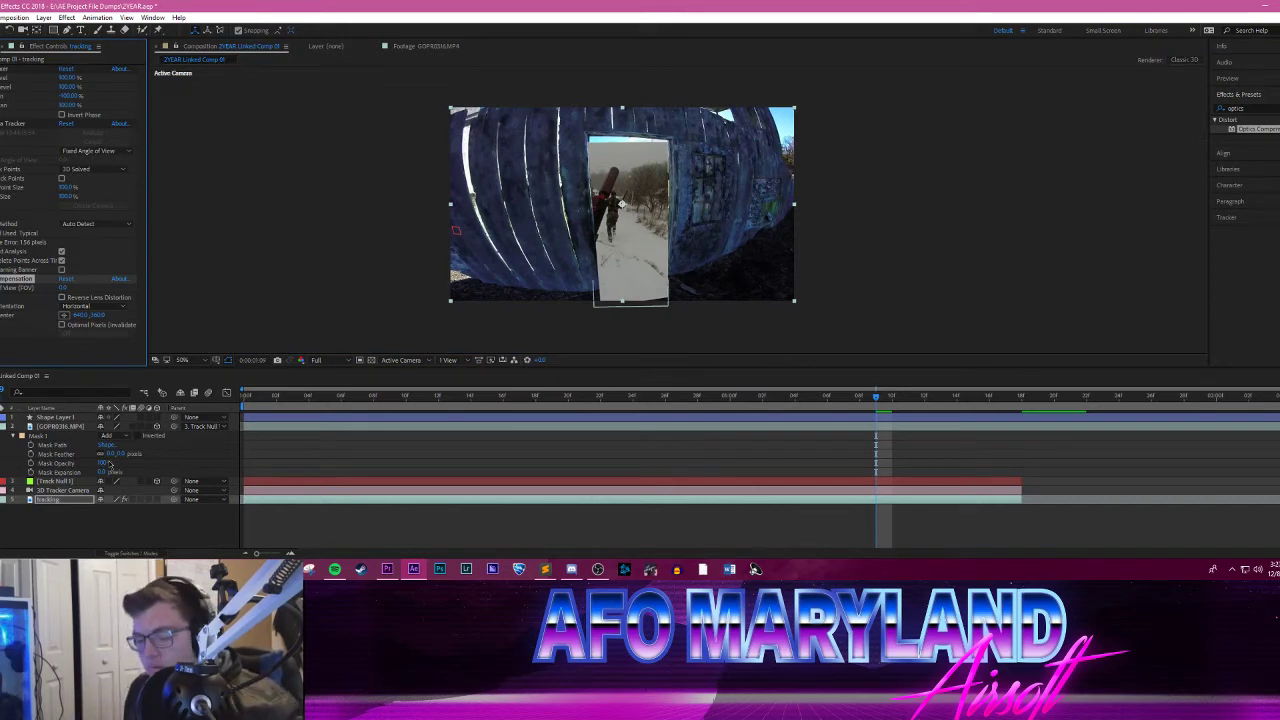
{"action": "key", "text": "ctrl+z"}
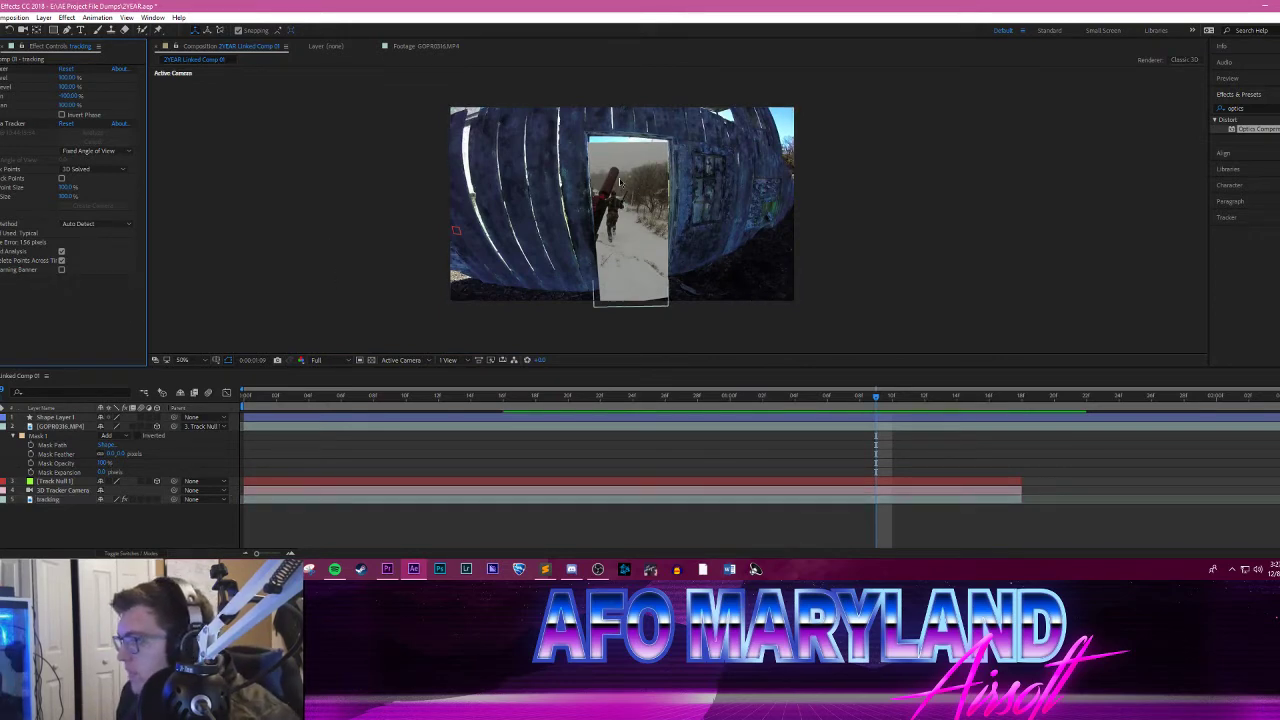
{"action": "key", "text": "period"}
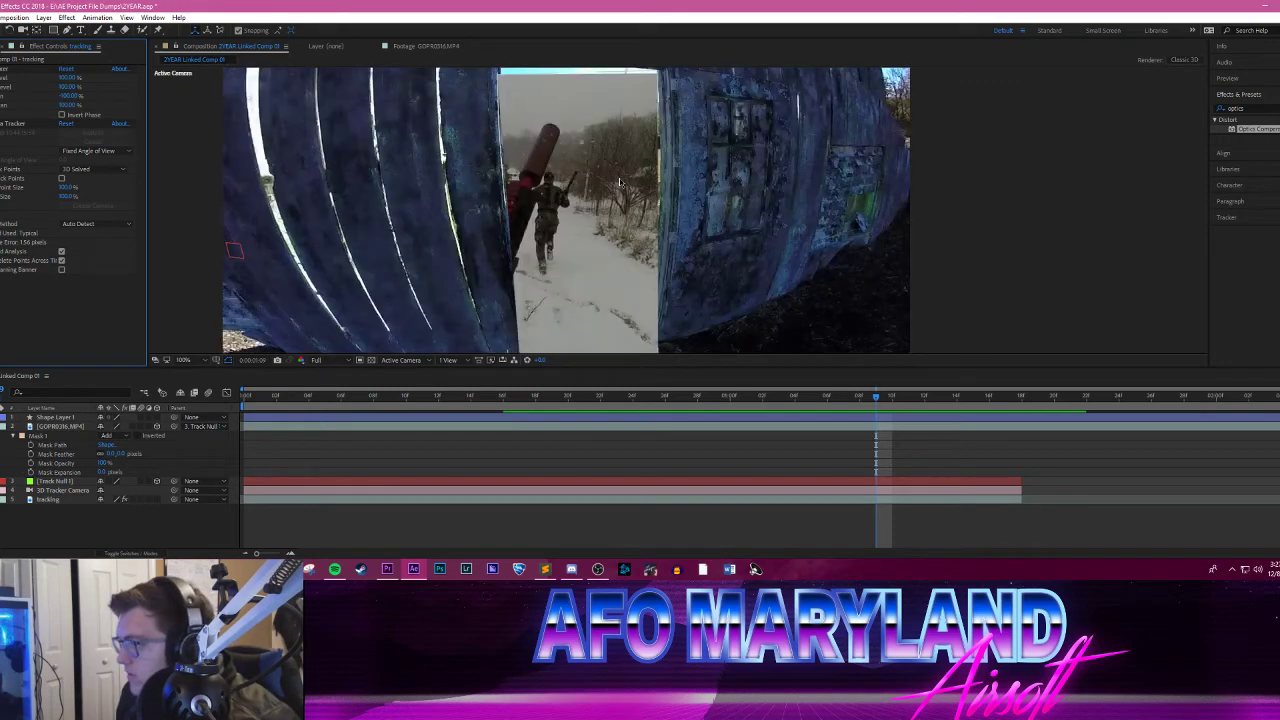
{"action": "key", "text": "comma"}
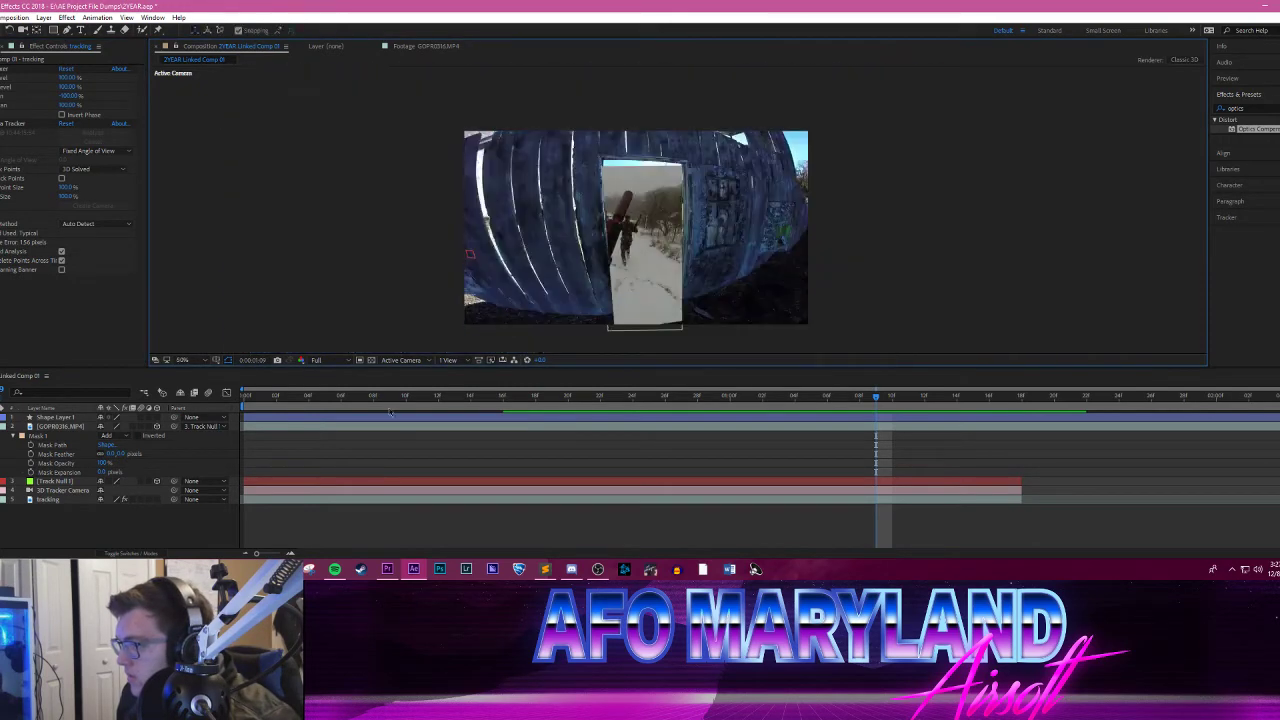
Step: Preview the doorway composite, go back to 0:00:00:21, and select the GOPR0316.MP4 layer for a close view
{"action": "key", "text": "space"}
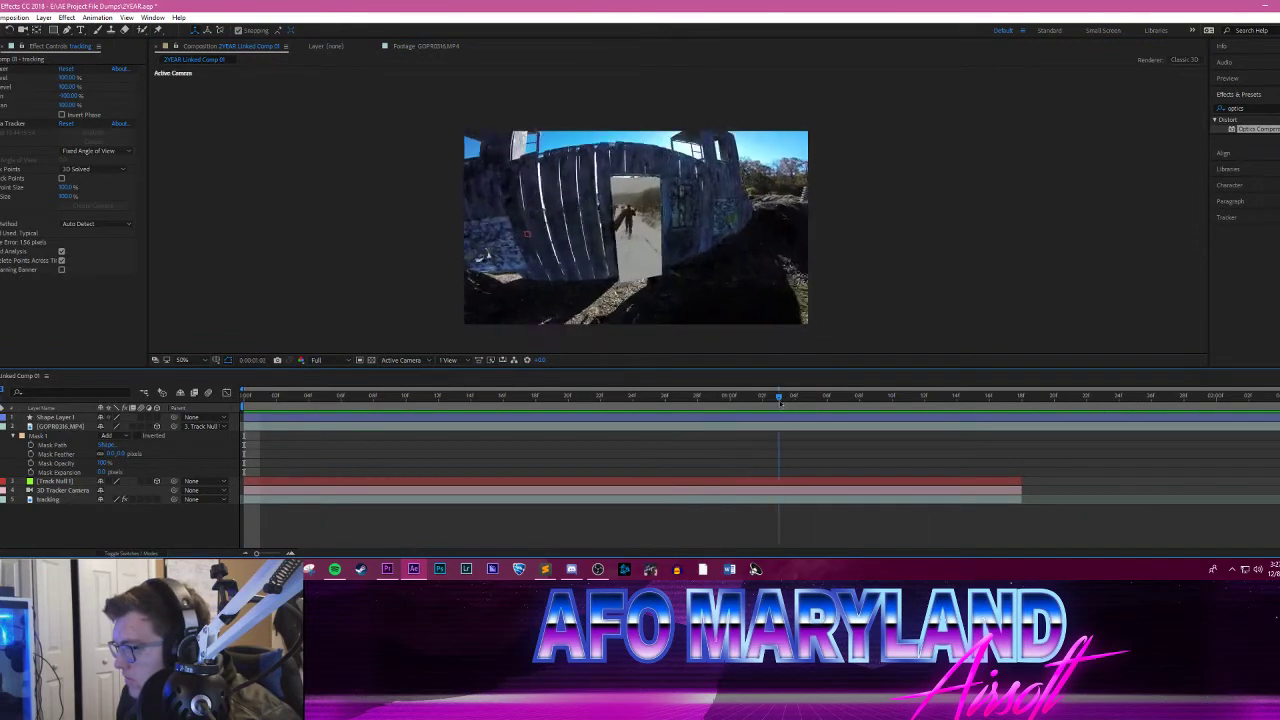
{"action": "left_click_drag", "start_coordinate": [872, 398], "coordinate": [585, 396]}
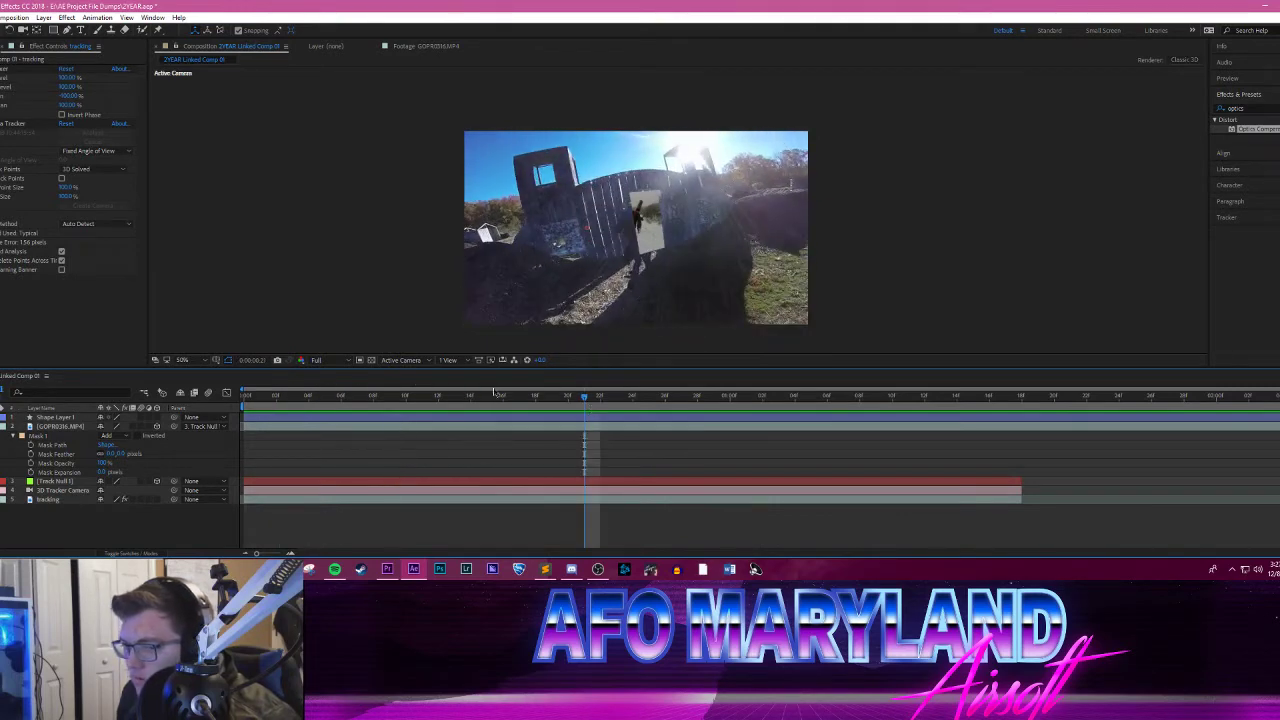
{"action": "left_click", "coordinate": [648, 240]}
{"action": "scroll", "coordinate": [655, 230], "scroll_direction": "up", "scroll_amount": 4}
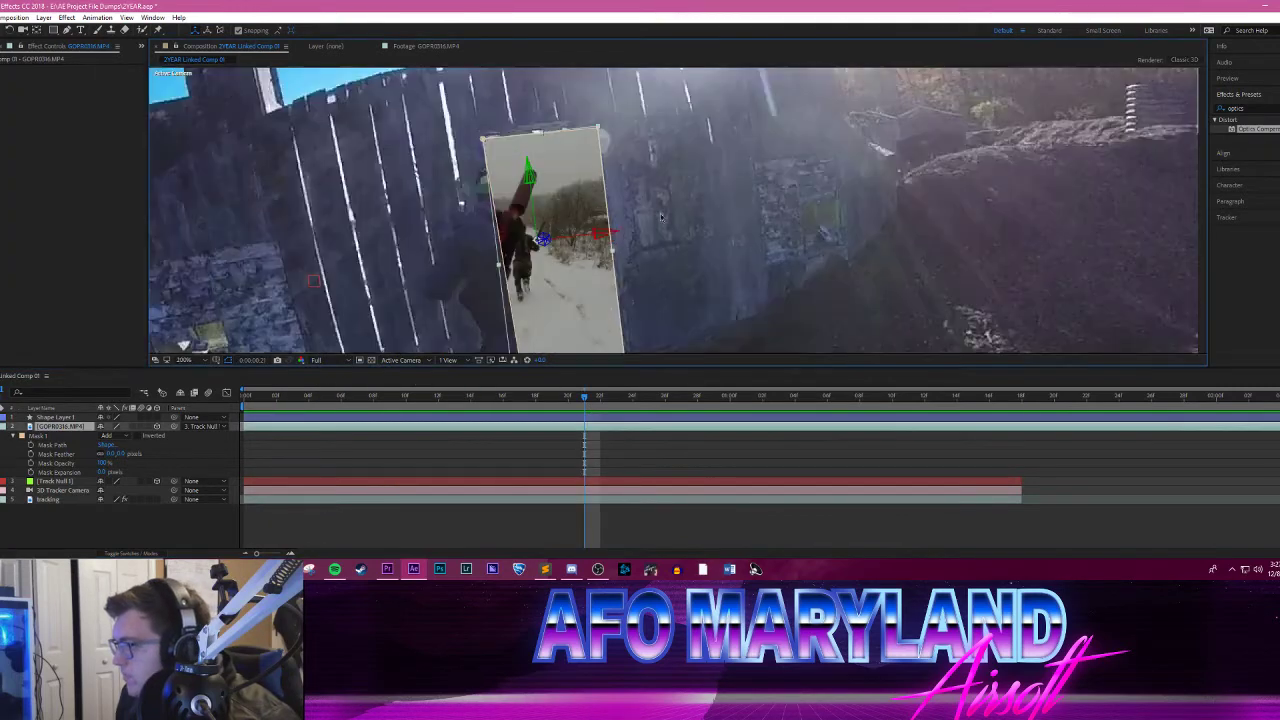
Step: Check how the snowy clip follows the doorway across the timeline, ending at the first frame
{"action": "left_click_drag", "start_coordinate": [696, 226], "coordinate": [820, 230]}
{"action": "left_click_drag", "start_coordinate": [516, 398], "coordinate": [755, 390]}
{"action": "left_click_drag", "start_coordinate": [872, 381], "coordinate": [185, 381]}
{"action": "key", "text": "space"}
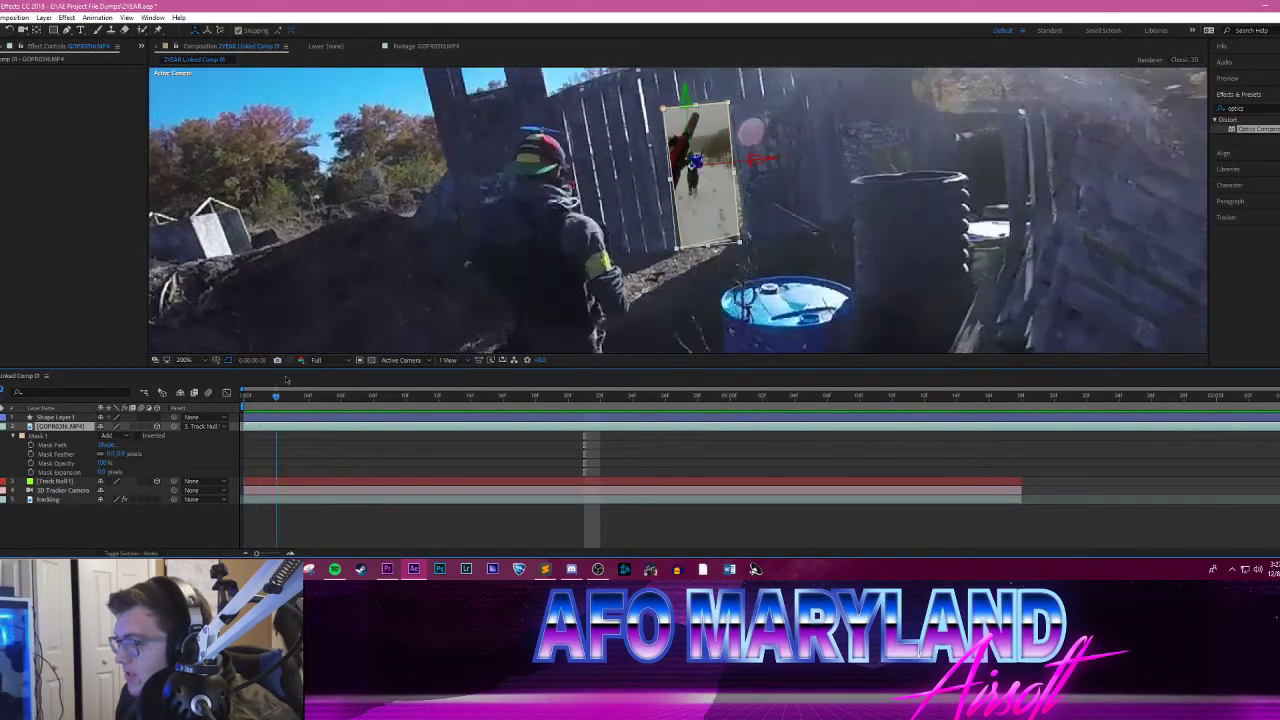
{"action": "left_click_drag", "start_coordinate": [596, 379], "coordinate": [180, 368]}
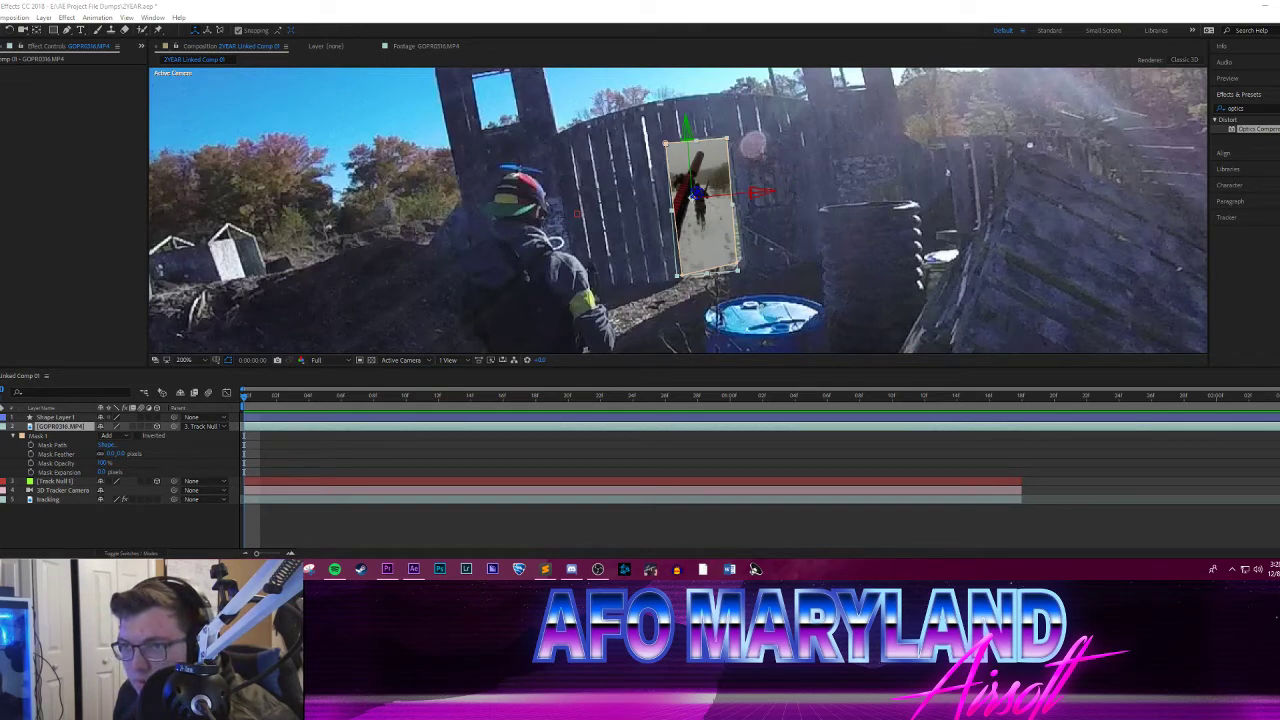
Step: Switch to the YouTube video "AFO Maryland Airsoft | One Year Later", play it full screen, and replay the transition around 0:32
{"action": "left_click_drag", "start_coordinate": [0, 150], "coordinate": [335, 2]}
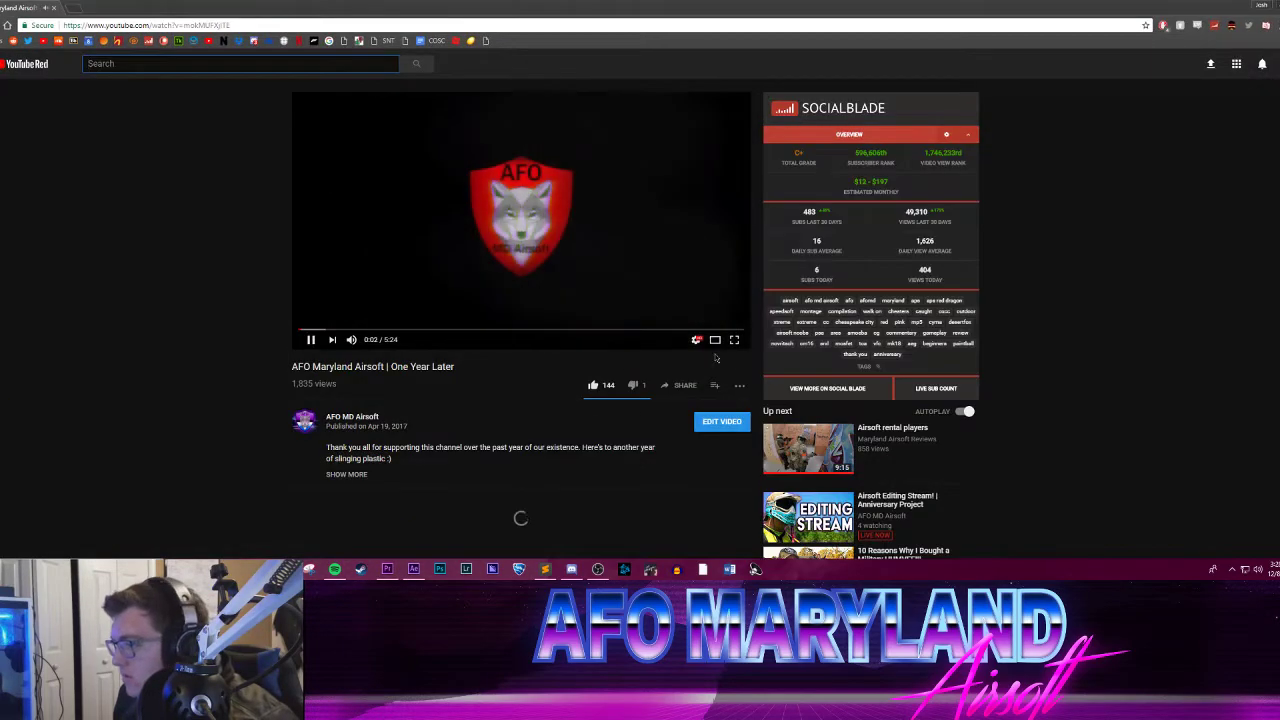
{"action": "left_click", "coordinate": [739, 342]}
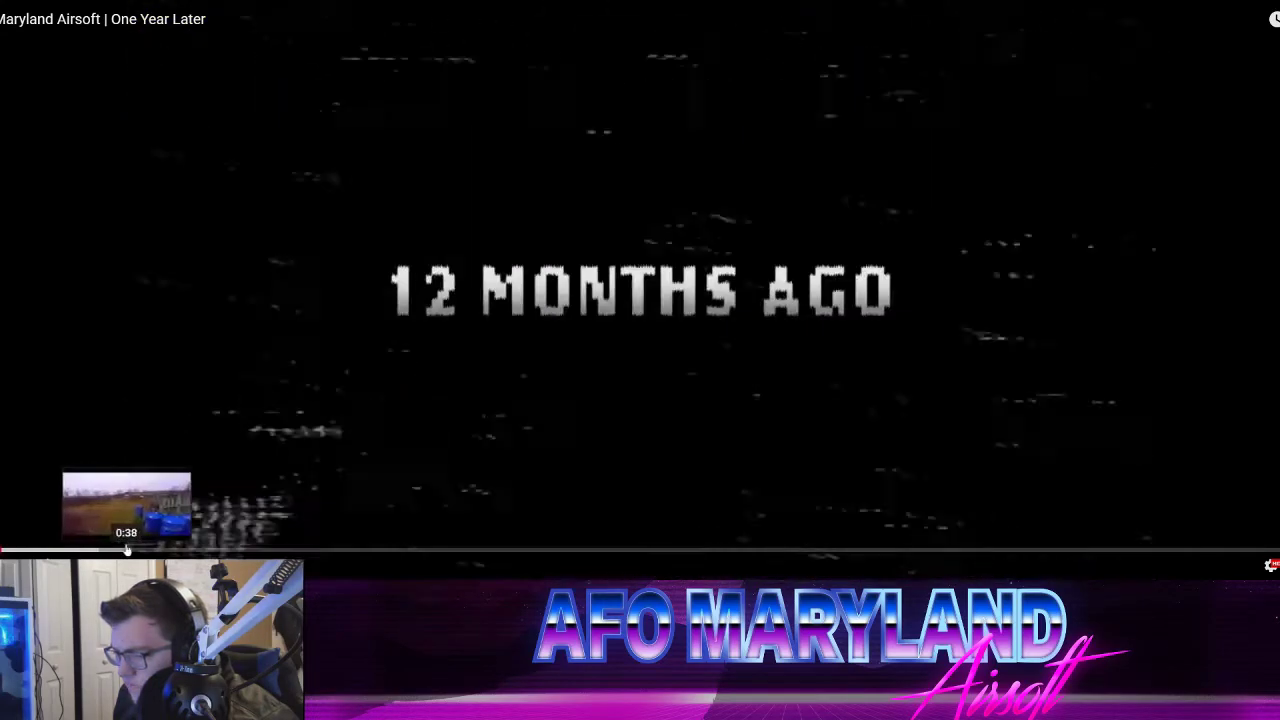
{"action": "left_click", "coordinate": [117, 551]}
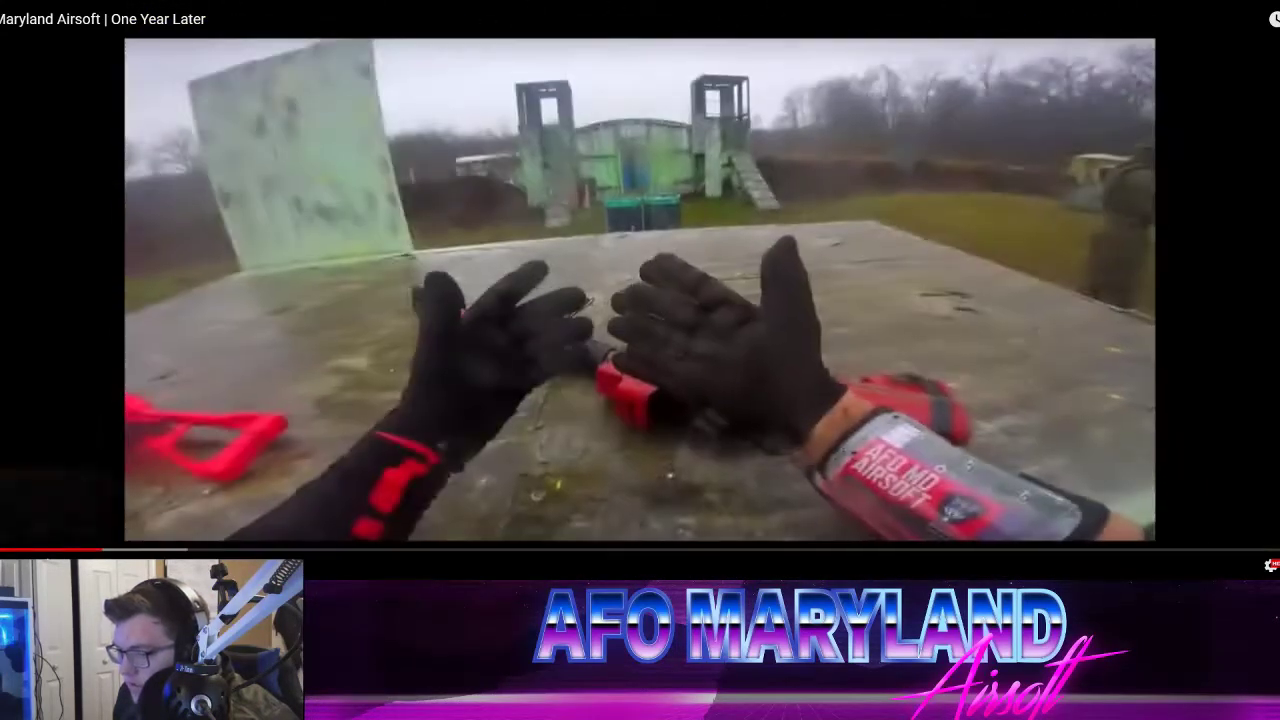
{"action": "left_click", "coordinate": [86, 551]}
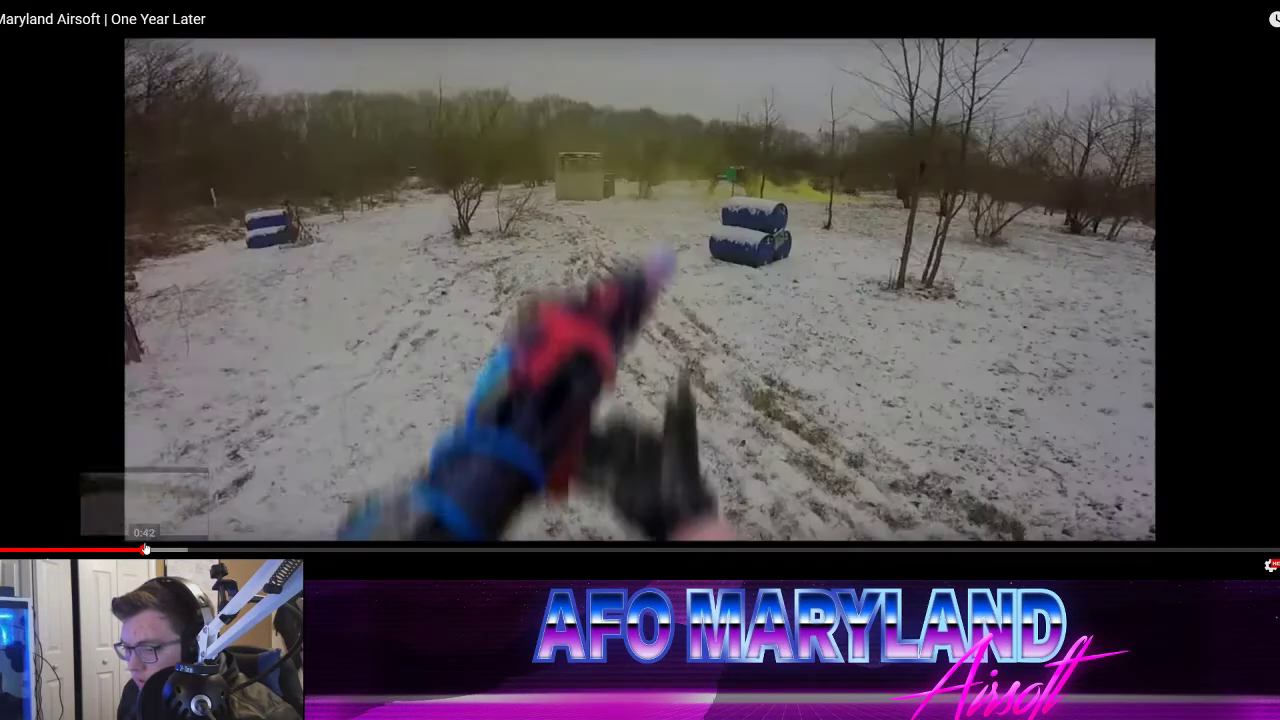
{"action": "left_click", "coordinate": [88, 551]}
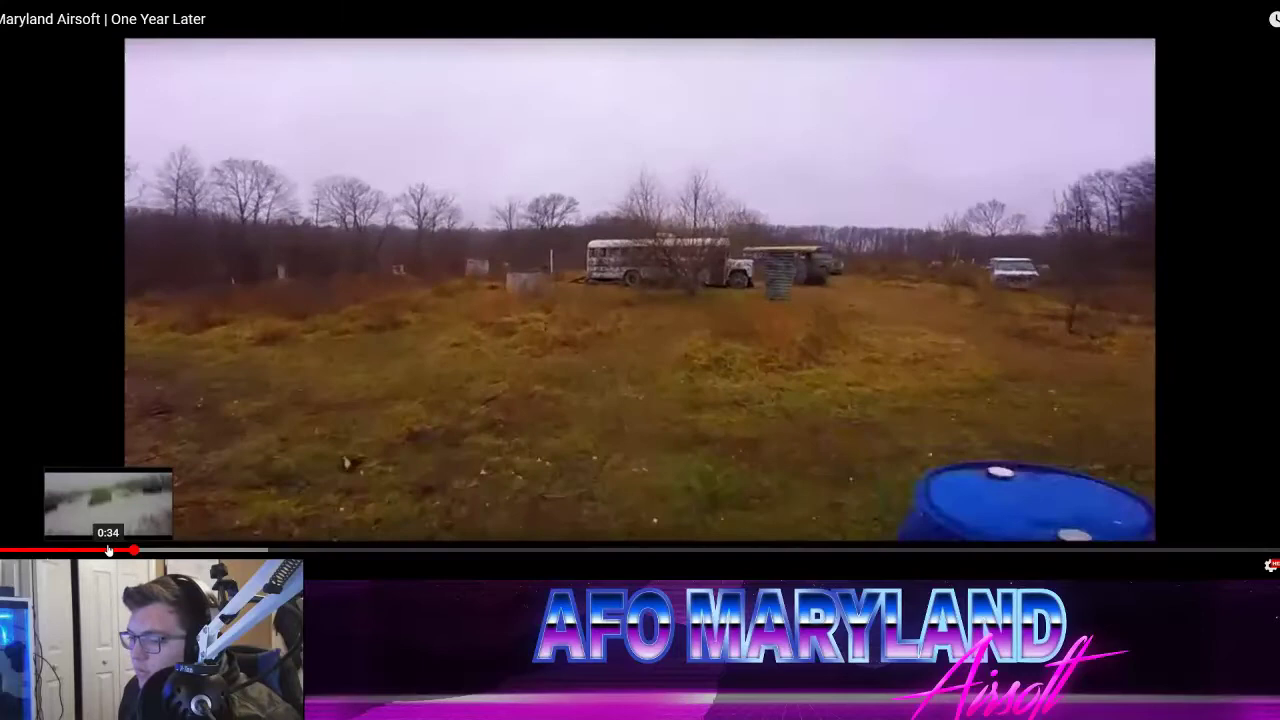
{"action": "left_click", "coordinate": [103, 550]}
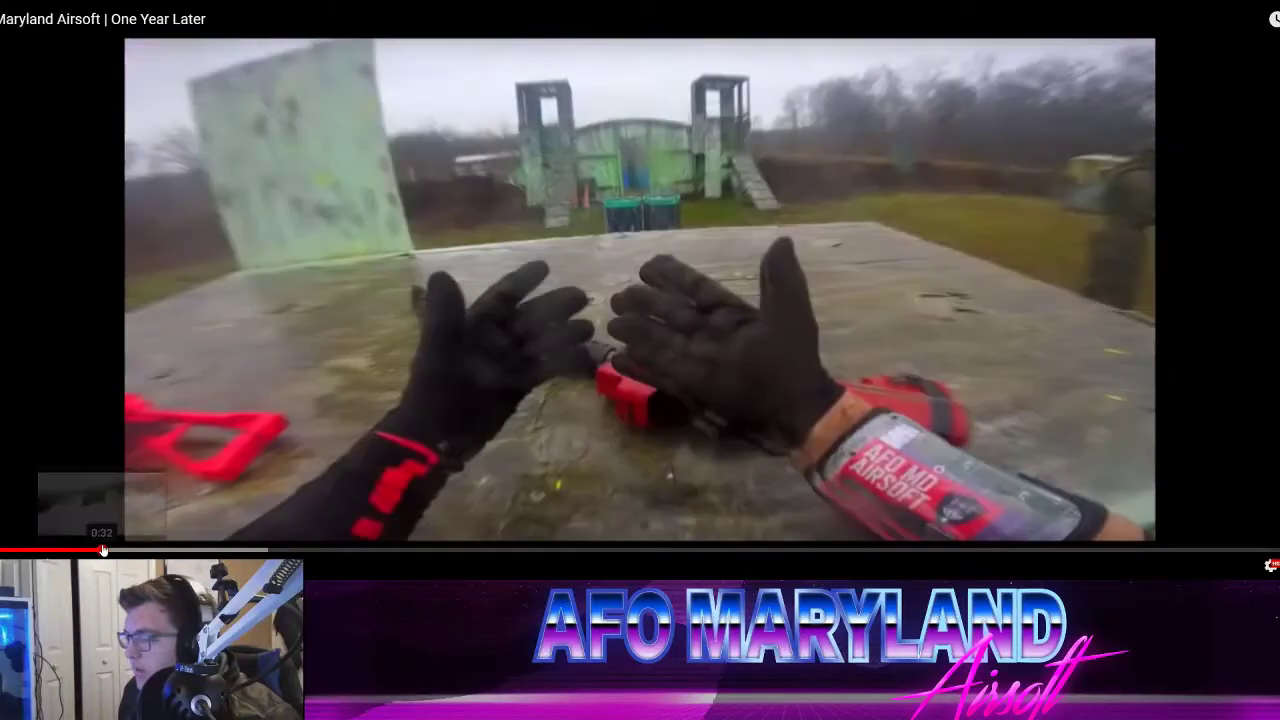
{"action": "mouse_move", "coordinate": [103, 550]}
{"action": "left_mouse_down"}
{"action": "mouse_move", "coordinate": [134, 550]}
{"action": "mouse_move", "coordinate": [105, 551]}
{"action": "left_mouse_up"}
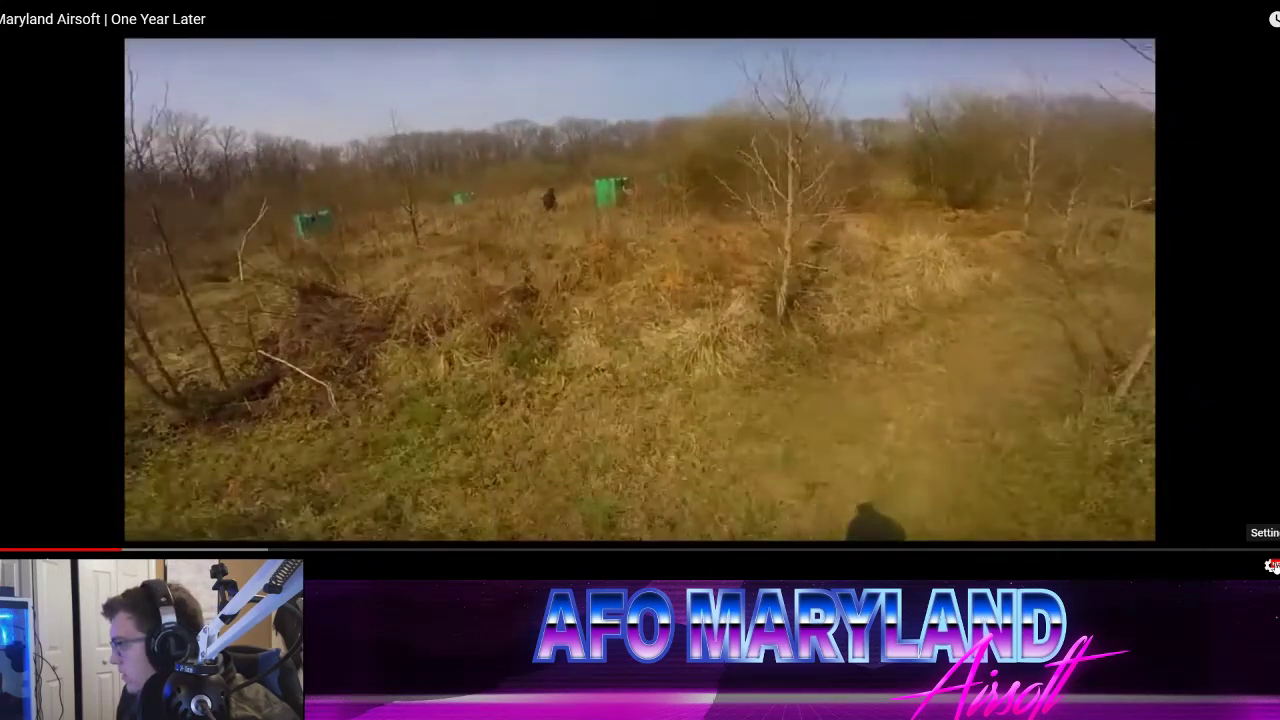
Step: Slow the YouTube video's playback to 0.25, replay the passage around 0:38, and exit full screen
{"action": "left_click", "coordinate": [1270, 564]}
{"action": "left_click", "coordinate": [1275, 497]}
{"action": "left_click", "coordinate": [1262, 366]}
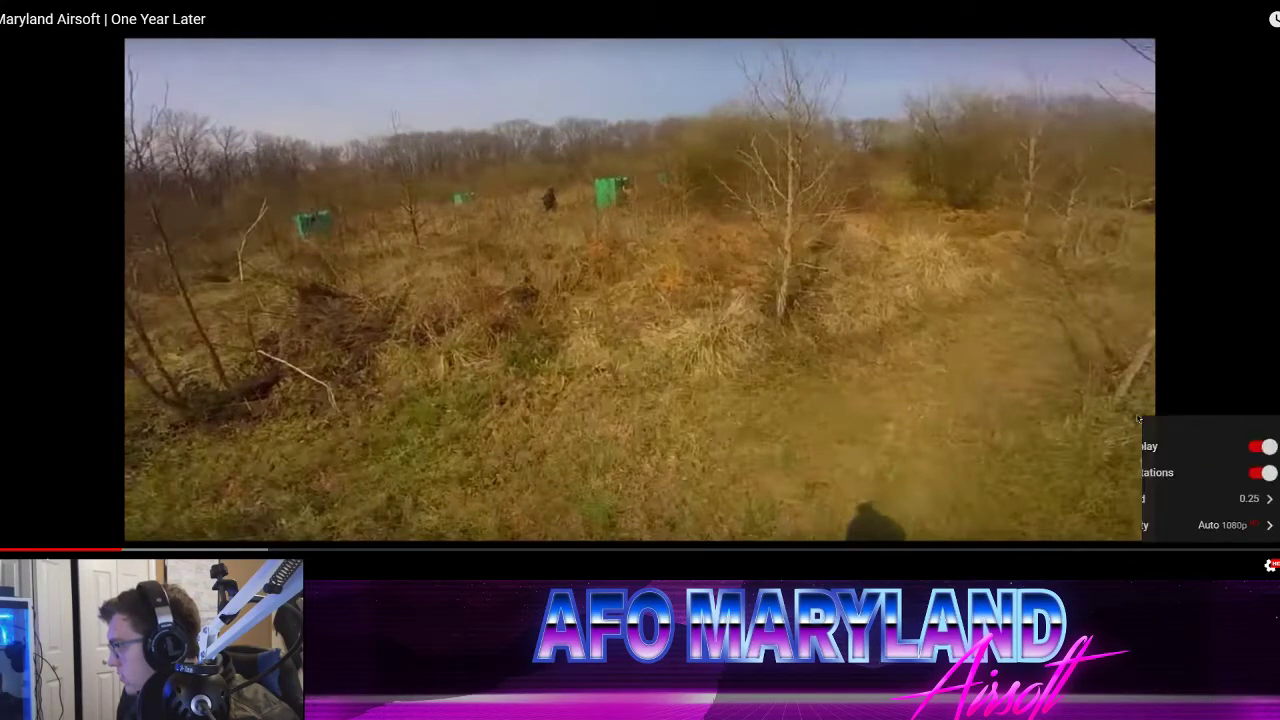
{"action": "left_click", "coordinate": [1270, 565]}
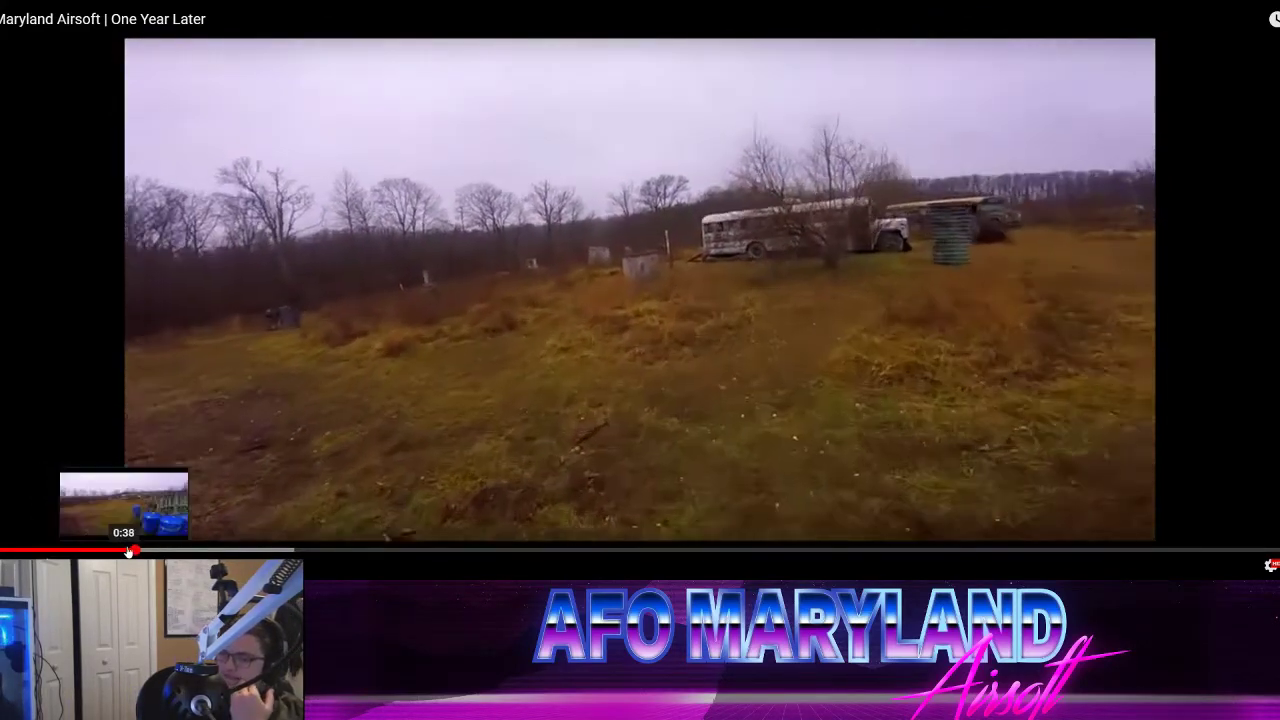
{"action": "left_click", "coordinate": [128, 550]}
{"action": "left_click", "coordinate": [119, 549]}
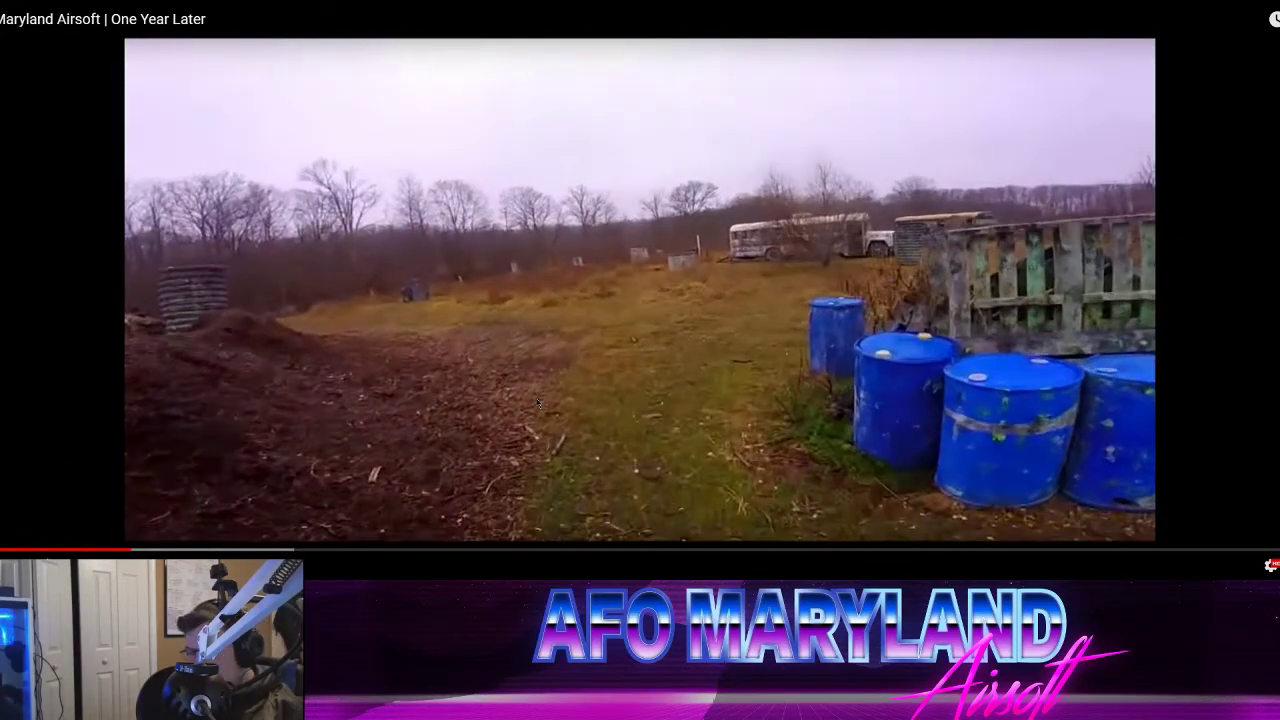
{"action": "key", "text": "F11"}
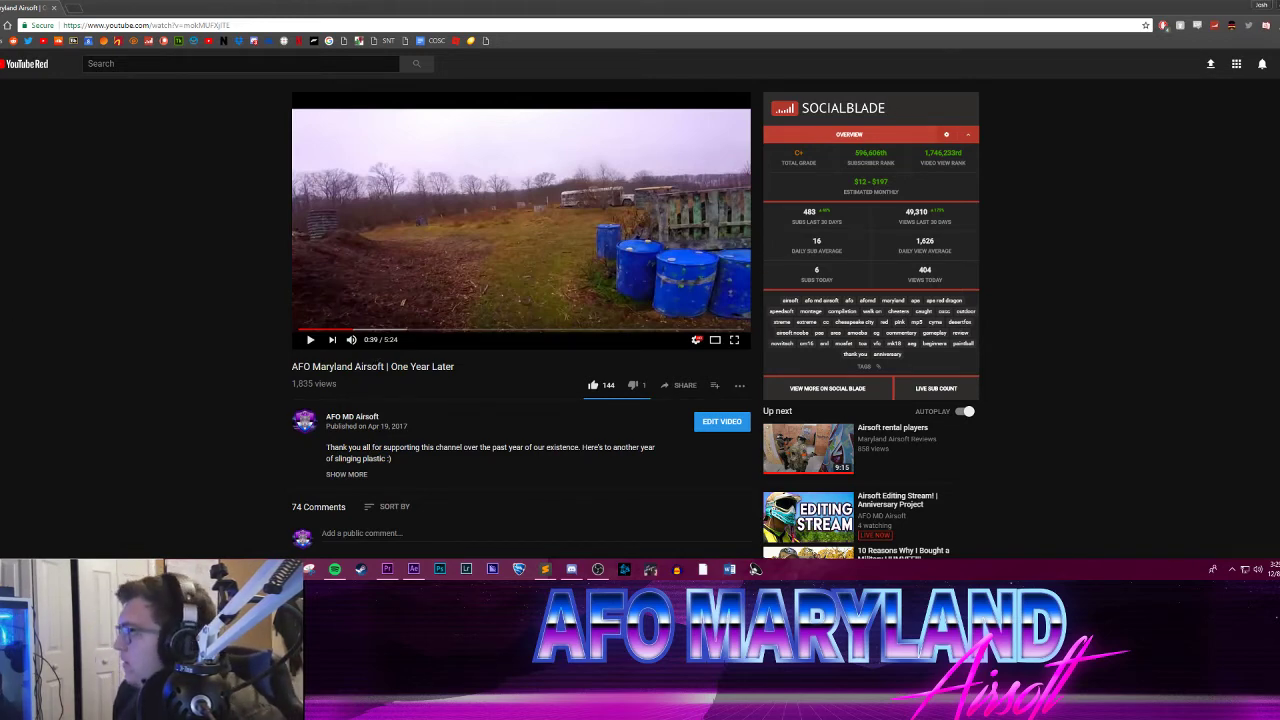
Step: Switch back to After Effects, go to 0:00:00:03, and extend Mask 1's lower-left corner down toward the doorway's base
{"action": "key", "text": "alt+Tab"}
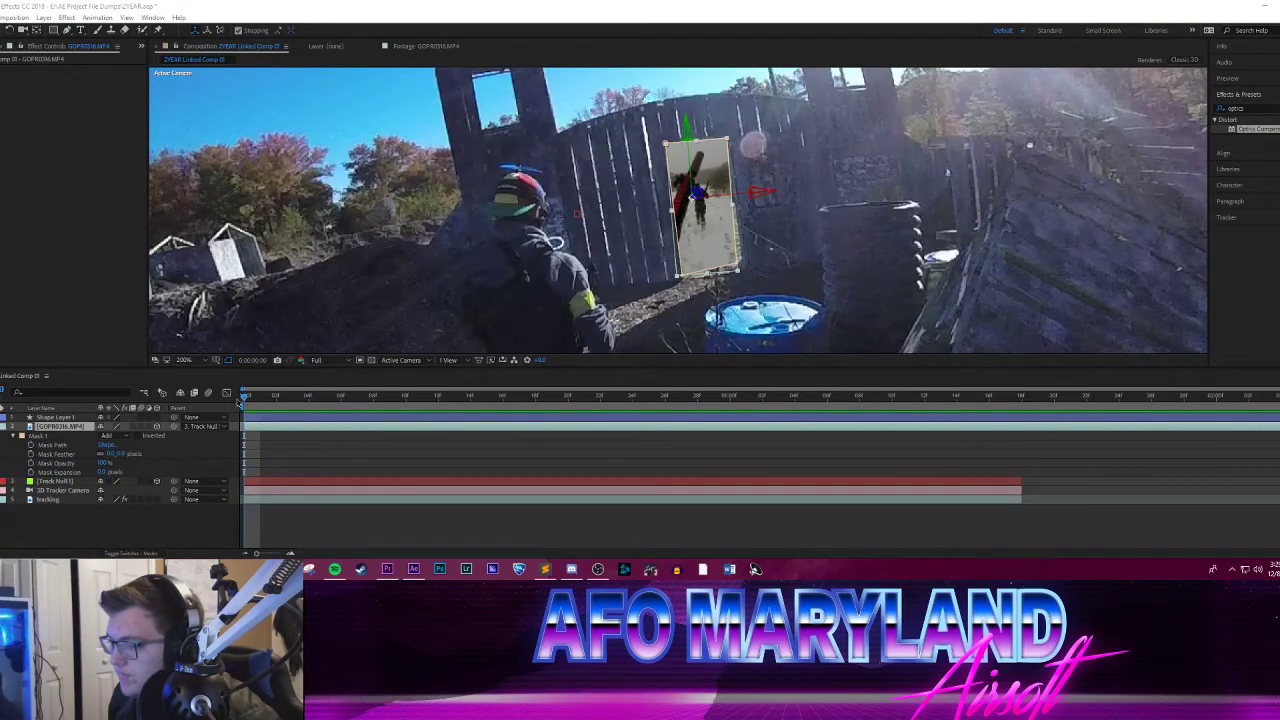
{"action": "left_click_drag", "start_coordinate": [242, 396], "coordinate": [332, 383]}
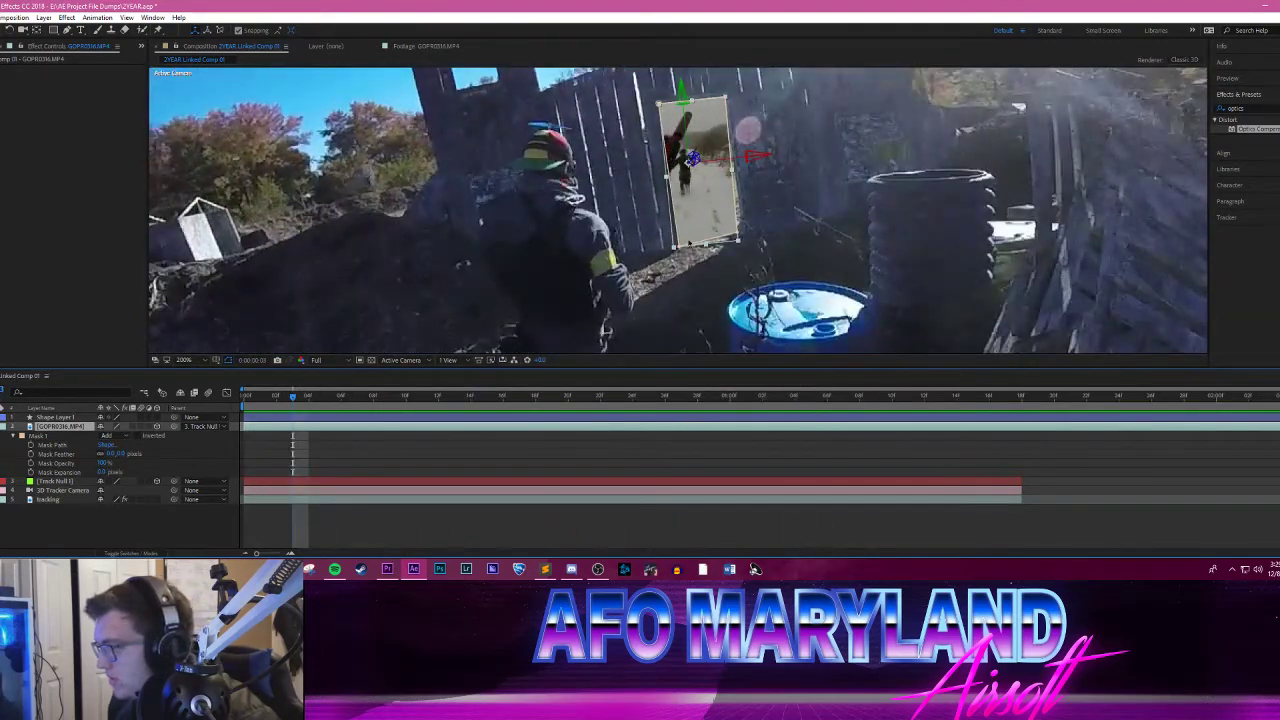
{"action": "left_click_drag", "start_coordinate": [677, 247], "coordinate": [682, 282]}
{"action": "scroll", "coordinate": [678, 262], "scroll_direction": "up", "scroll_amount": 2}
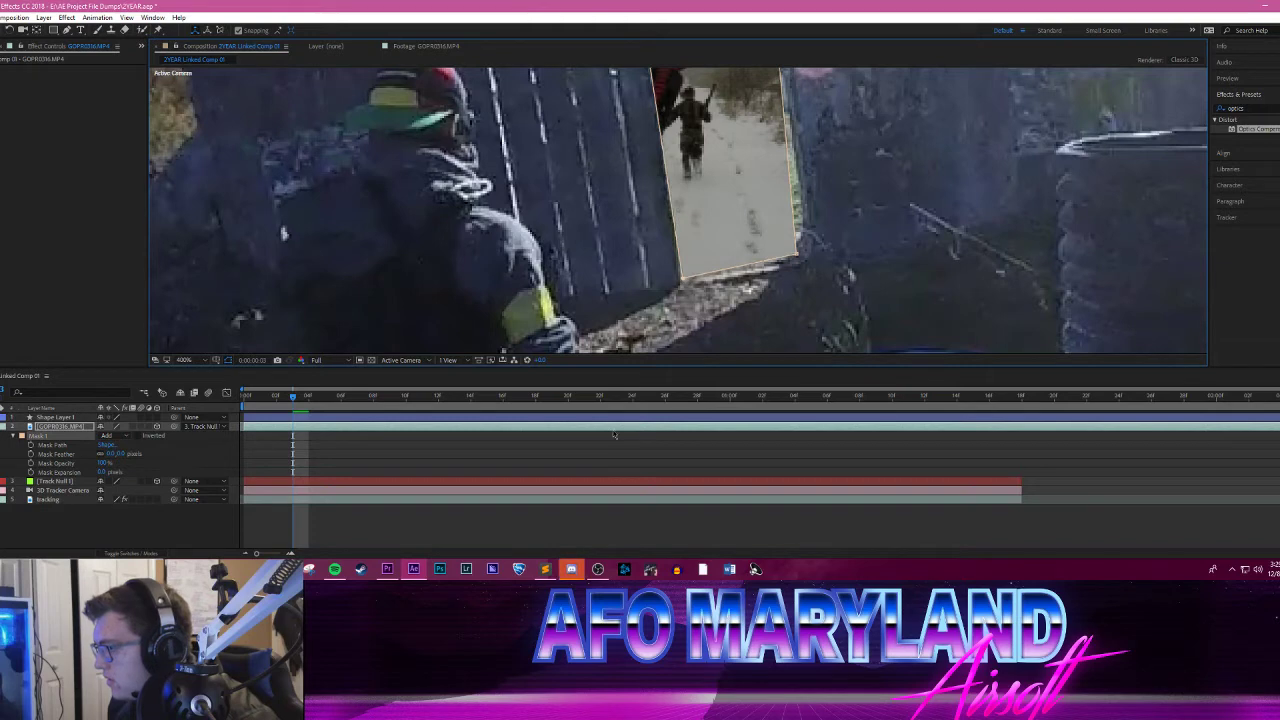
{"action": "left_click", "coordinate": [570, 570]}
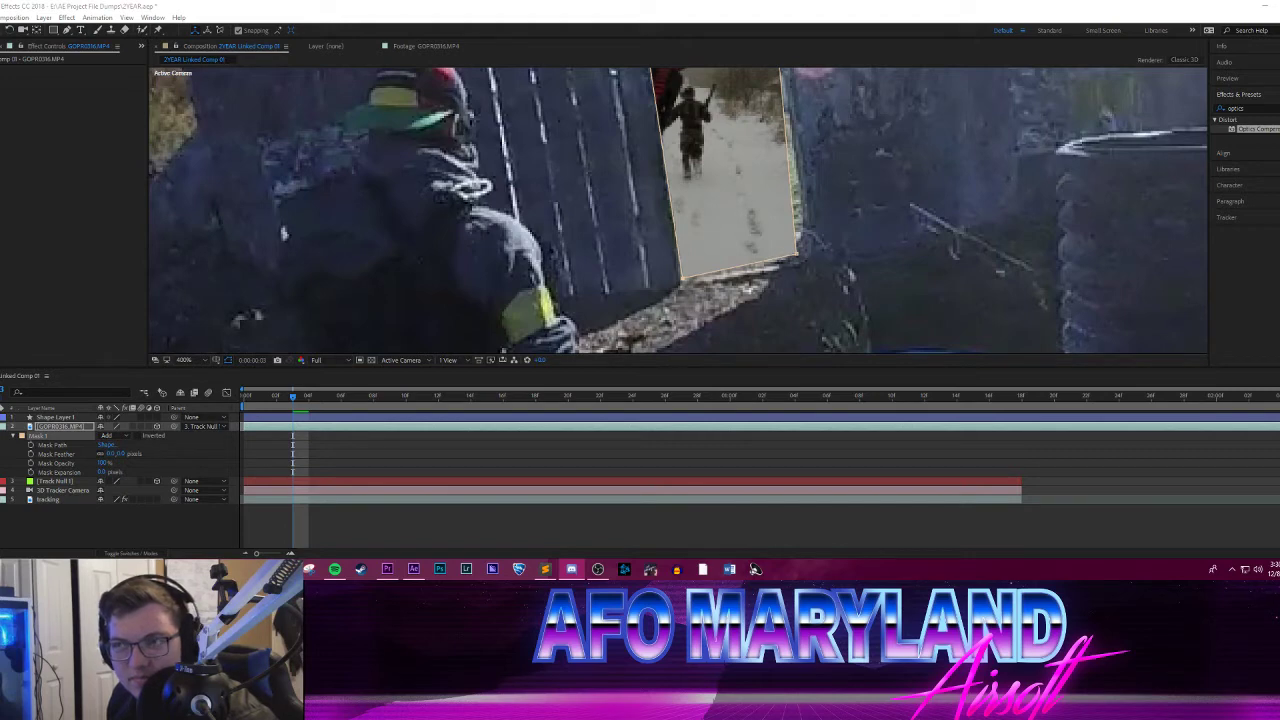
{"action": "key", "text": "alt+Tab"}
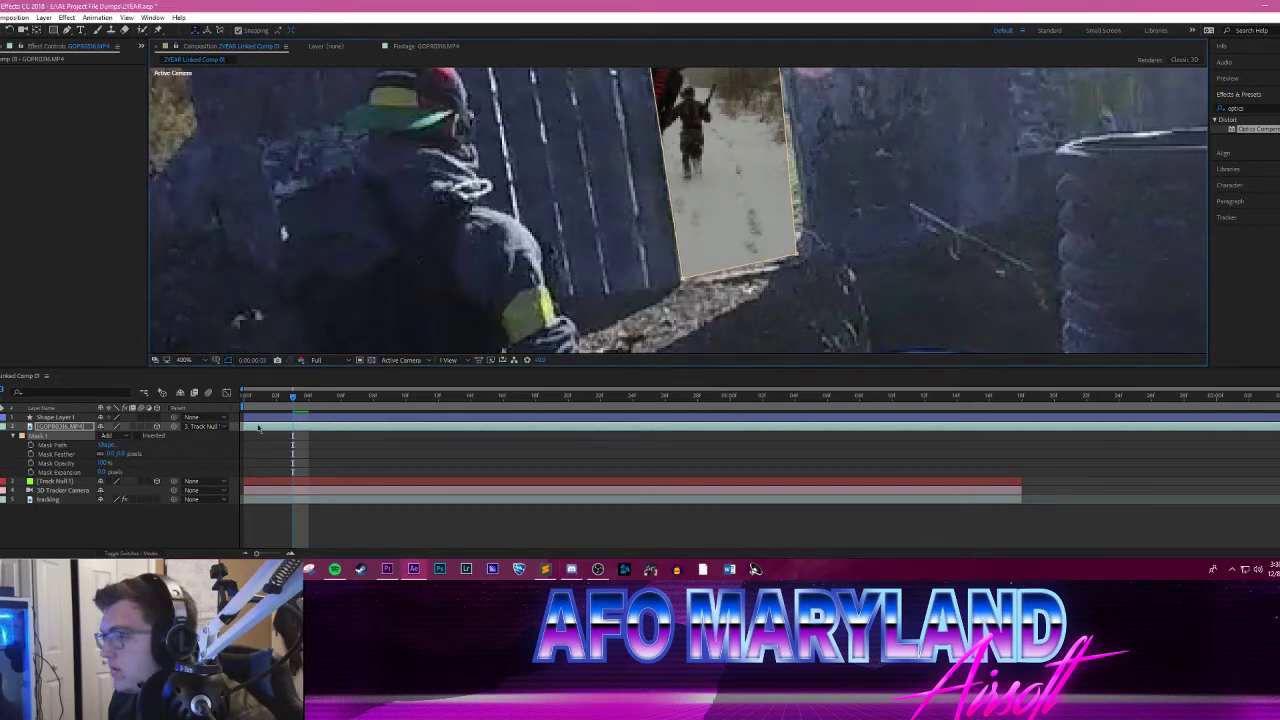
{"action": "mouse_move", "coordinate": [292, 397]}
{"action": "left_mouse_down"}
{"action": "mouse_move", "coordinate": [277, 395]}
{"action": "mouse_move", "coordinate": [291, 396]}
{"action": "left_mouse_up"}
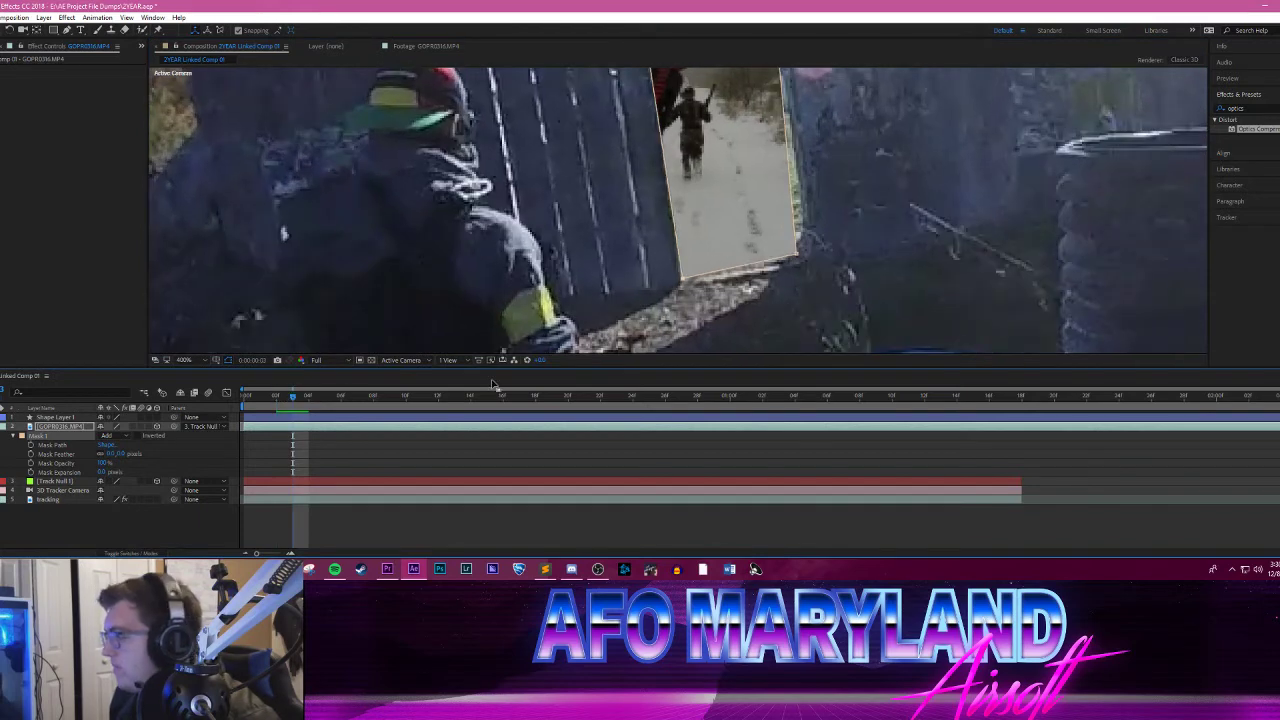
{"action": "left_click", "coordinate": [1275, 569]}
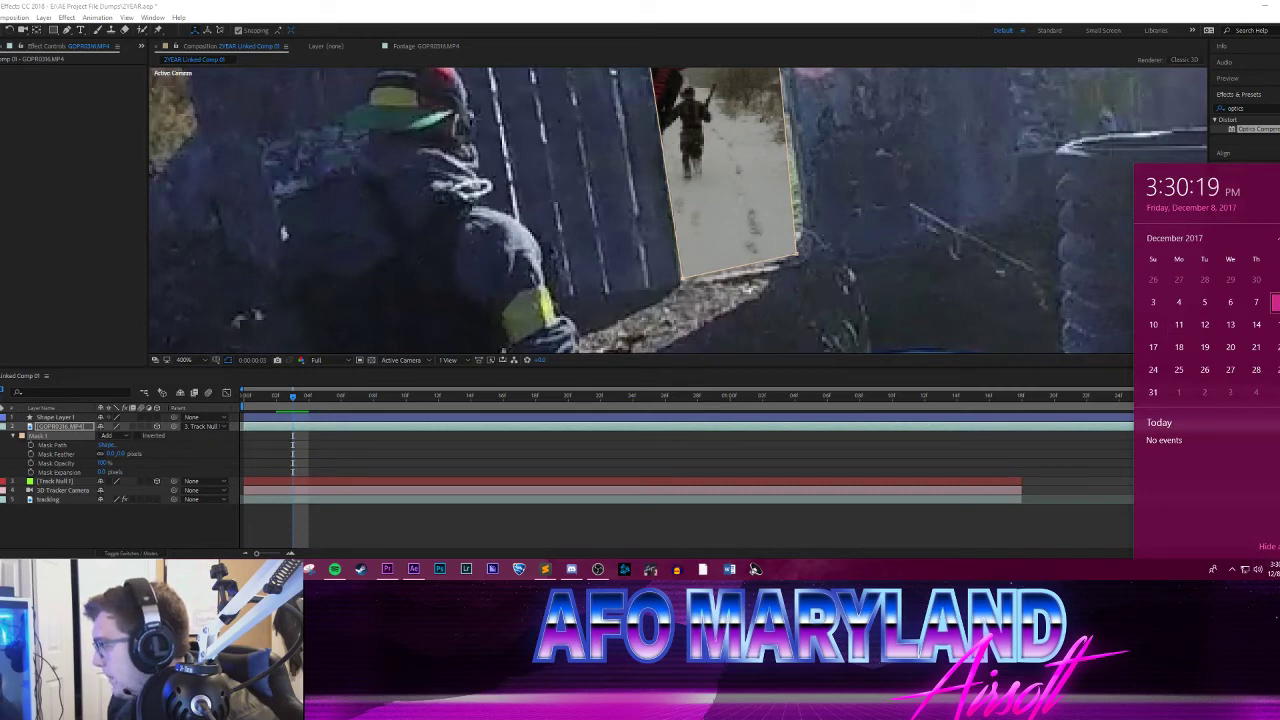
{"action": "left_click", "coordinate": [1279, 569]}
Step: Preview from the first frame, then fit Mask 1's lower-right and lower-left corners to the doorway's base at 0:00:00:00
{"action": "left_click", "coordinate": [292, 397]}
{"action": "left_click_drag", "start_coordinate": [292, 397], "coordinate": [243, 396]}
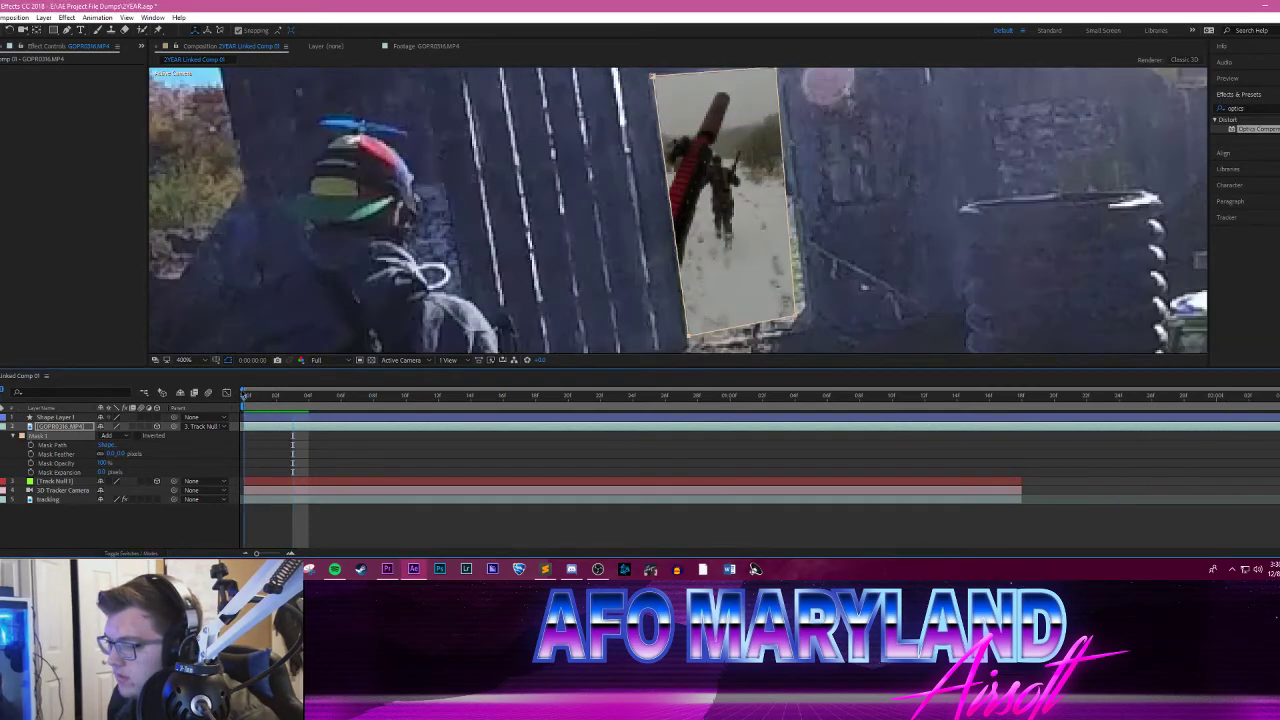
{"action": "key", "text": "space"}
{"action": "key", "text": "space"}
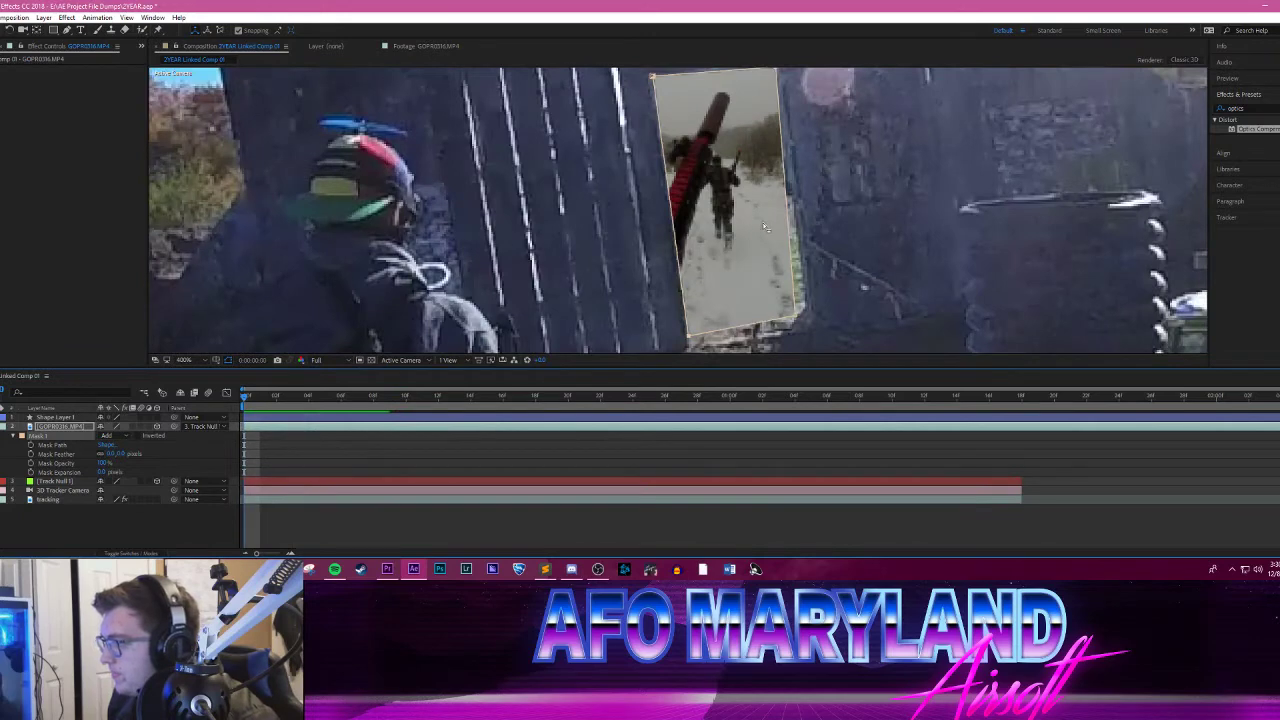
{"action": "left_click_drag", "start_coordinate": [706, 178], "coordinate": [603, 199]}
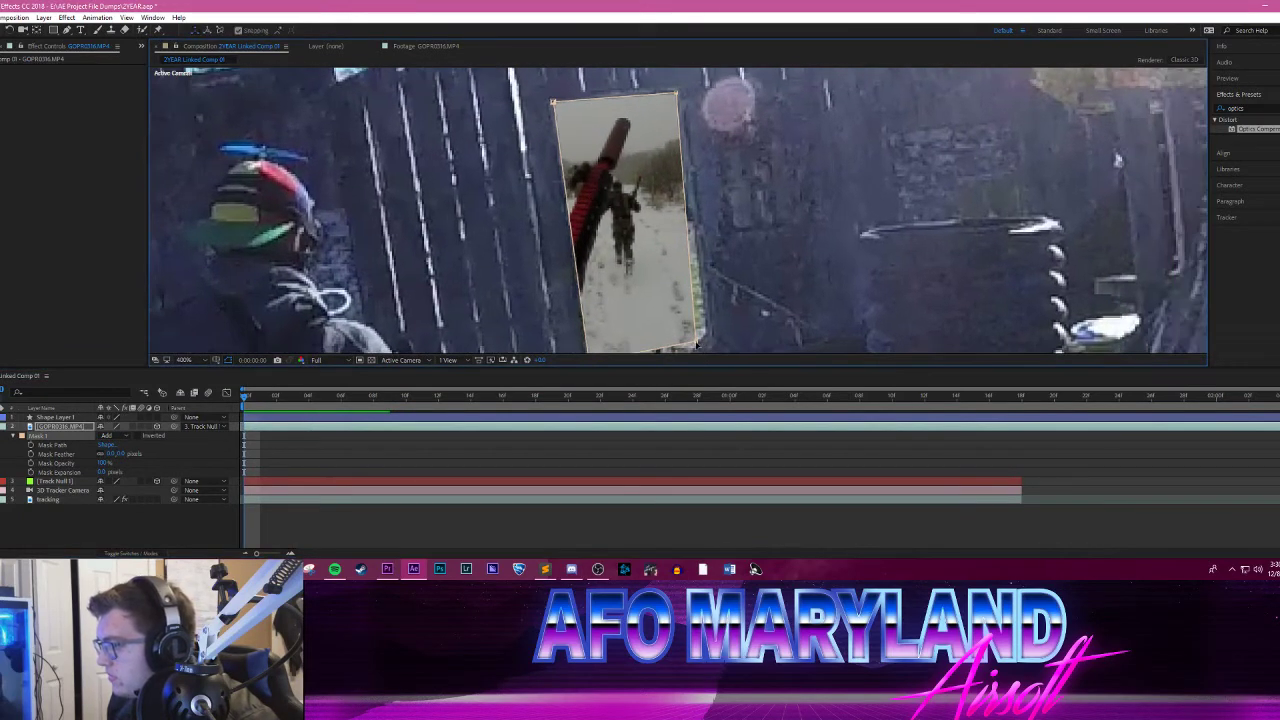
{"action": "left_click_drag", "start_coordinate": [697, 345], "coordinate": [707, 342]}
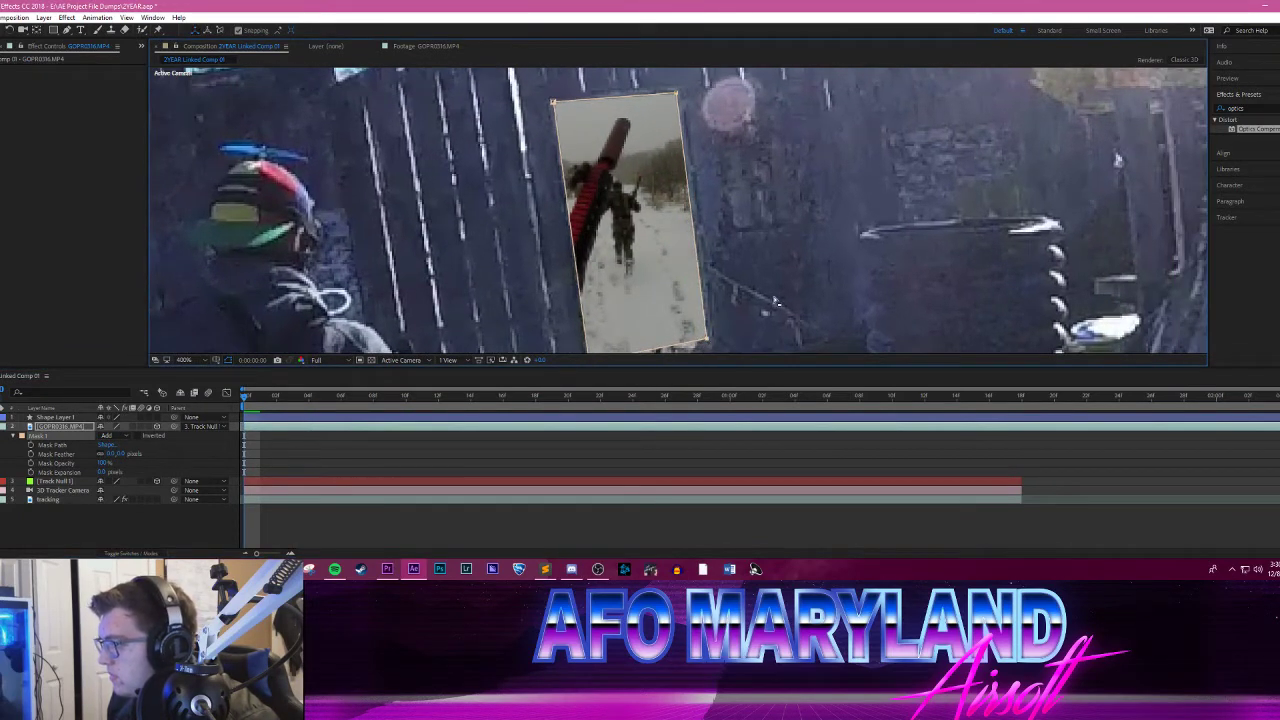
{"action": "scroll", "coordinate": [770, 279], "scroll_direction": "down", "scroll_amount": 2}
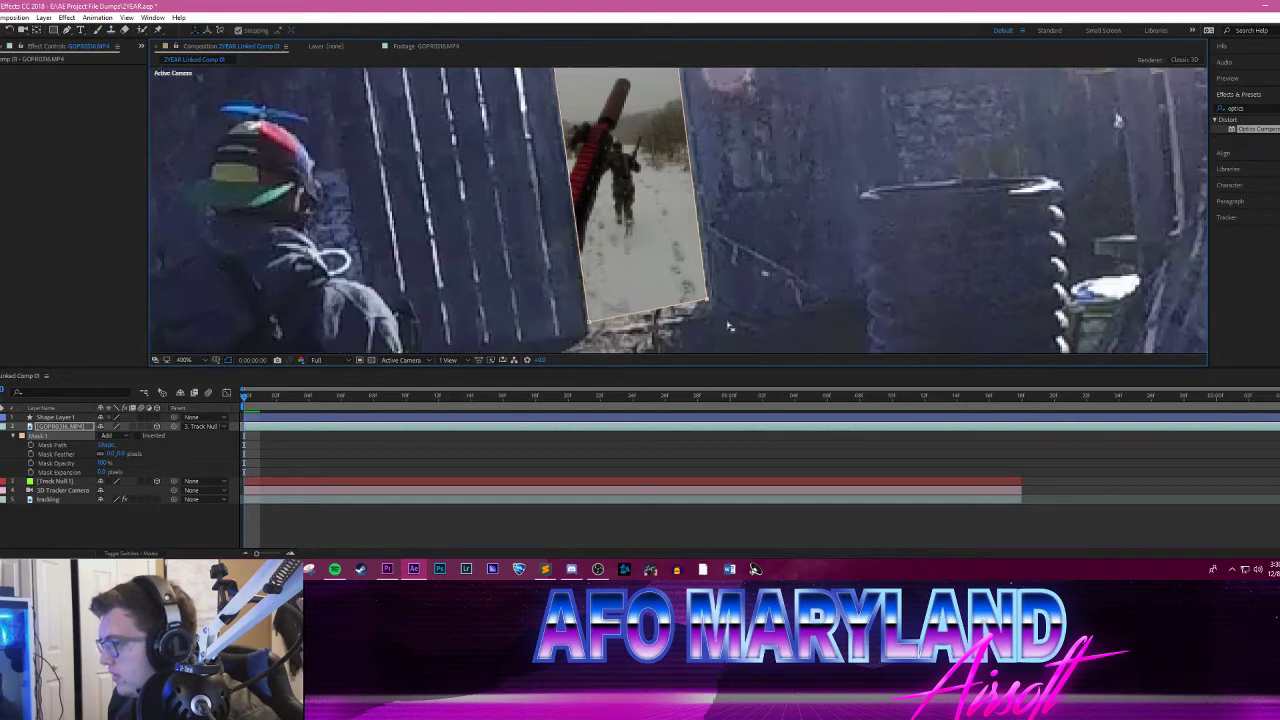
{"action": "left_click_drag", "start_coordinate": [709, 305], "coordinate": [711, 321]}
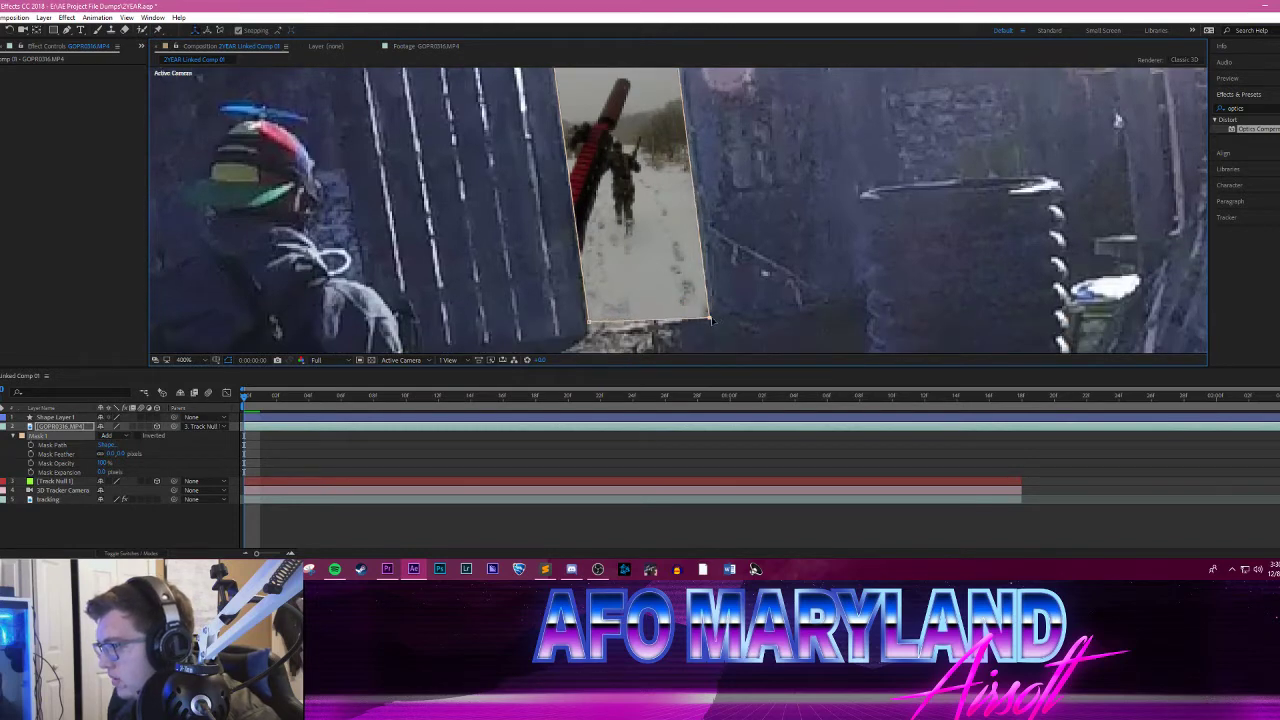
{"action": "left_click_drag", "start_coordinate": [590, 325], "coordinate": [594, 332]}
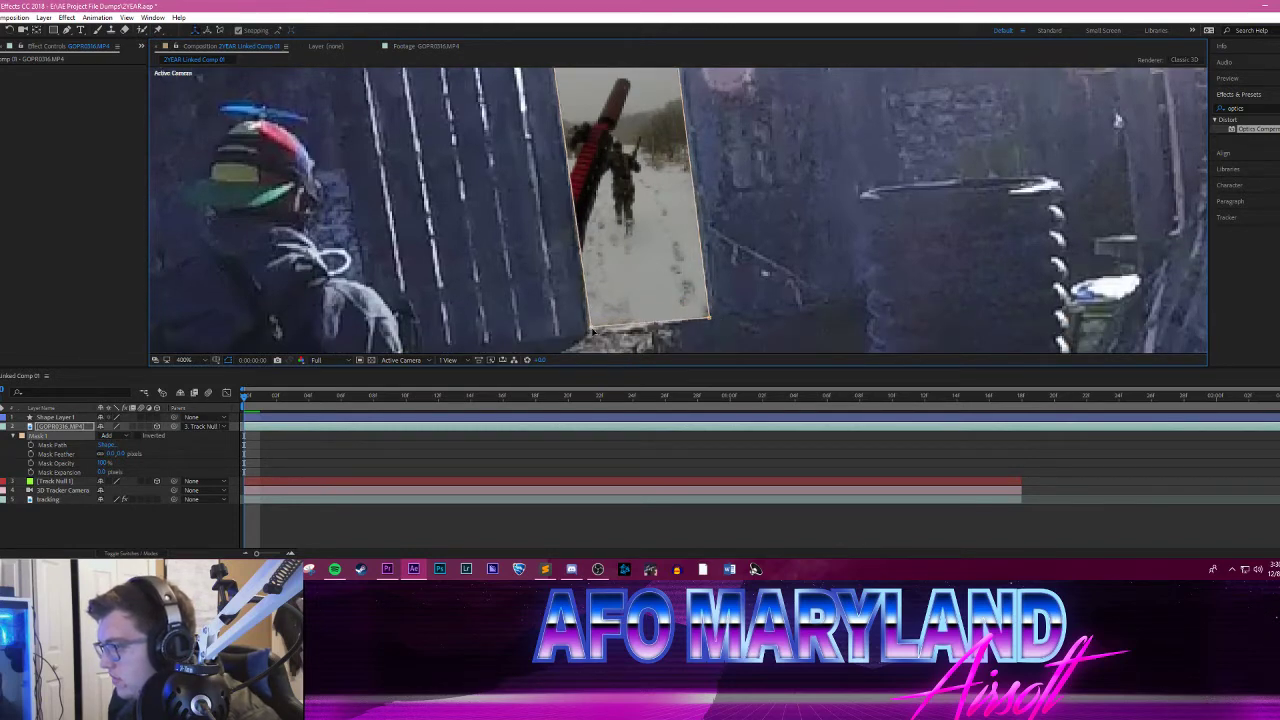
{"action": "scroll", "coordinate": [767, 233], "scroll_direction": "up", "scroll_amount": 3}
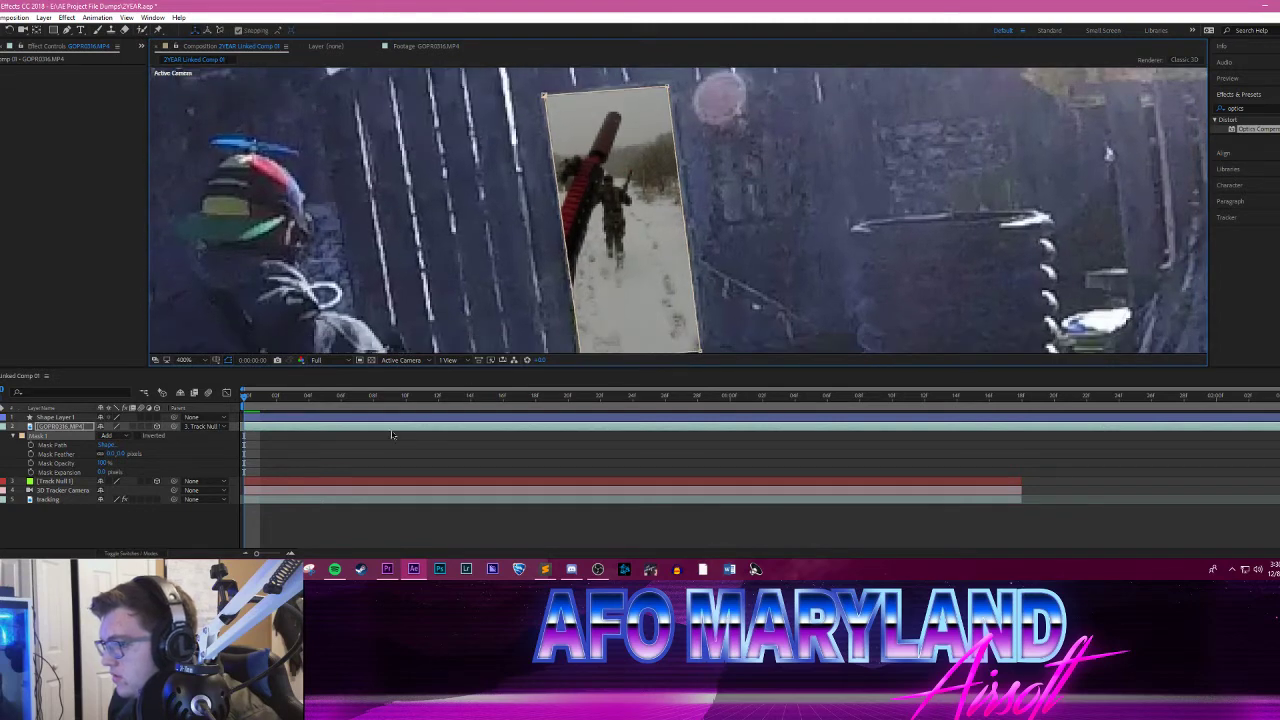
Step: Check the mask frame by frame up to 0:00:00:04, and raise Mask 1's upper-right corner slightly to fit the doorway
{"action": "key", "text": "Page_Down"}
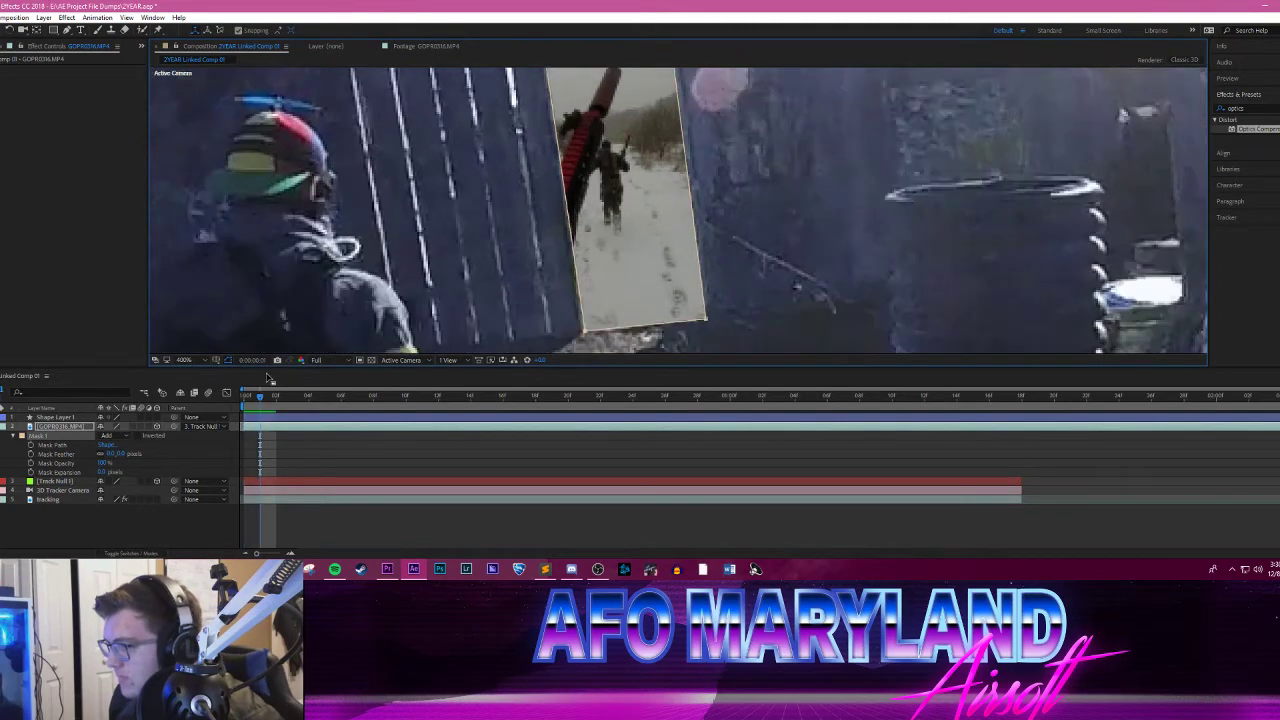
{"action": "left_click_drag", "start_coordinate": [741, 204], "coordinate": [741, 237]}
{"action": "key", "text": "Page_Down"}
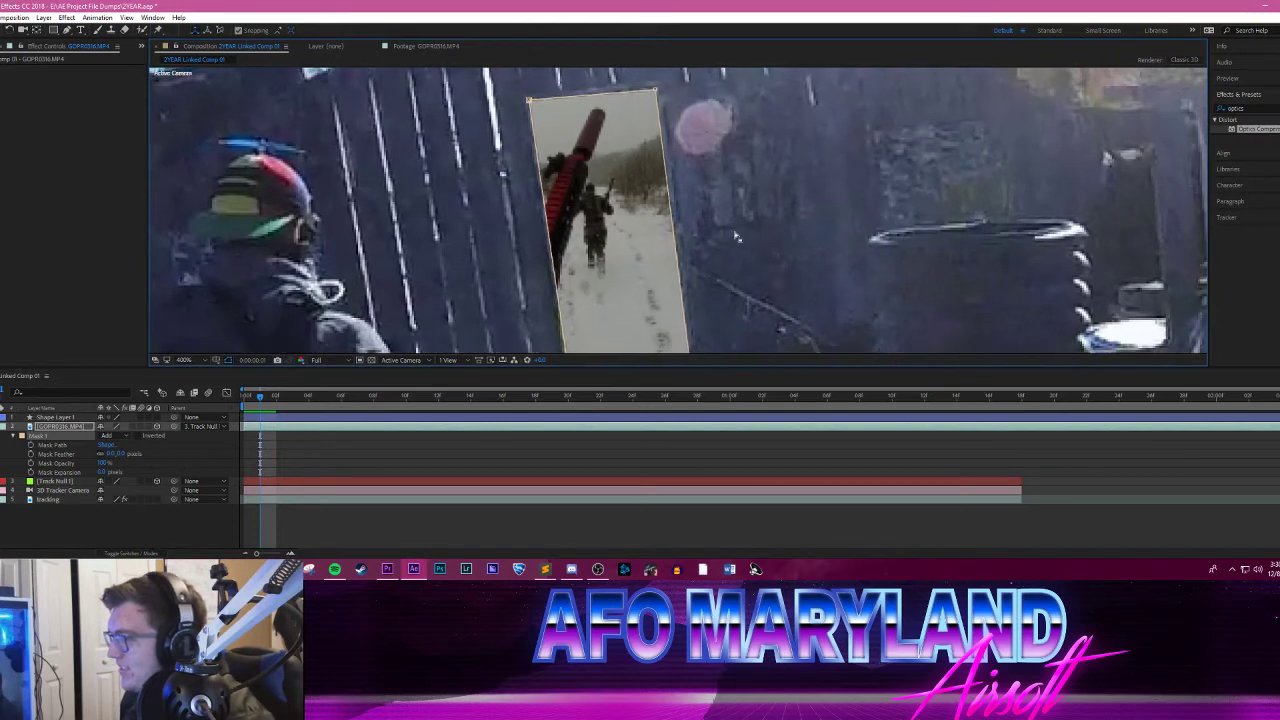
{"action": "key", "text": "Page_Down"}
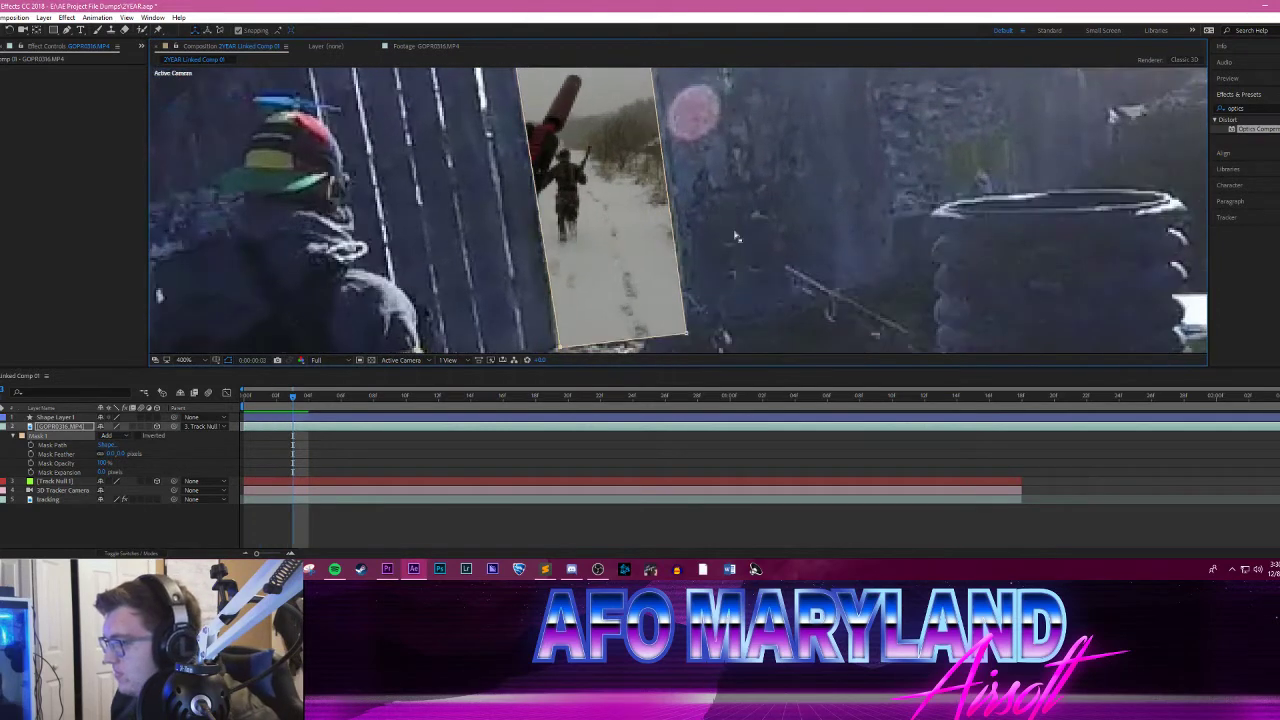
{"action": "key", "text": "Page_Down"}
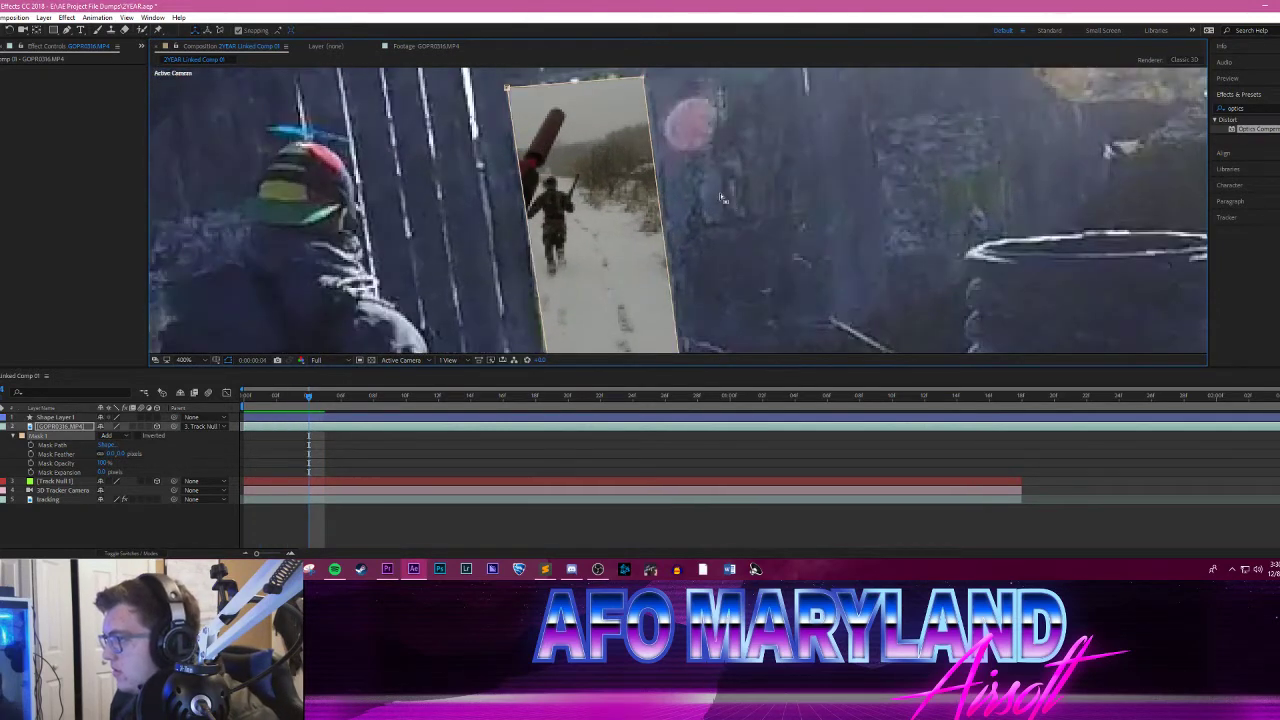
{"action": "key", "text": "comma"}
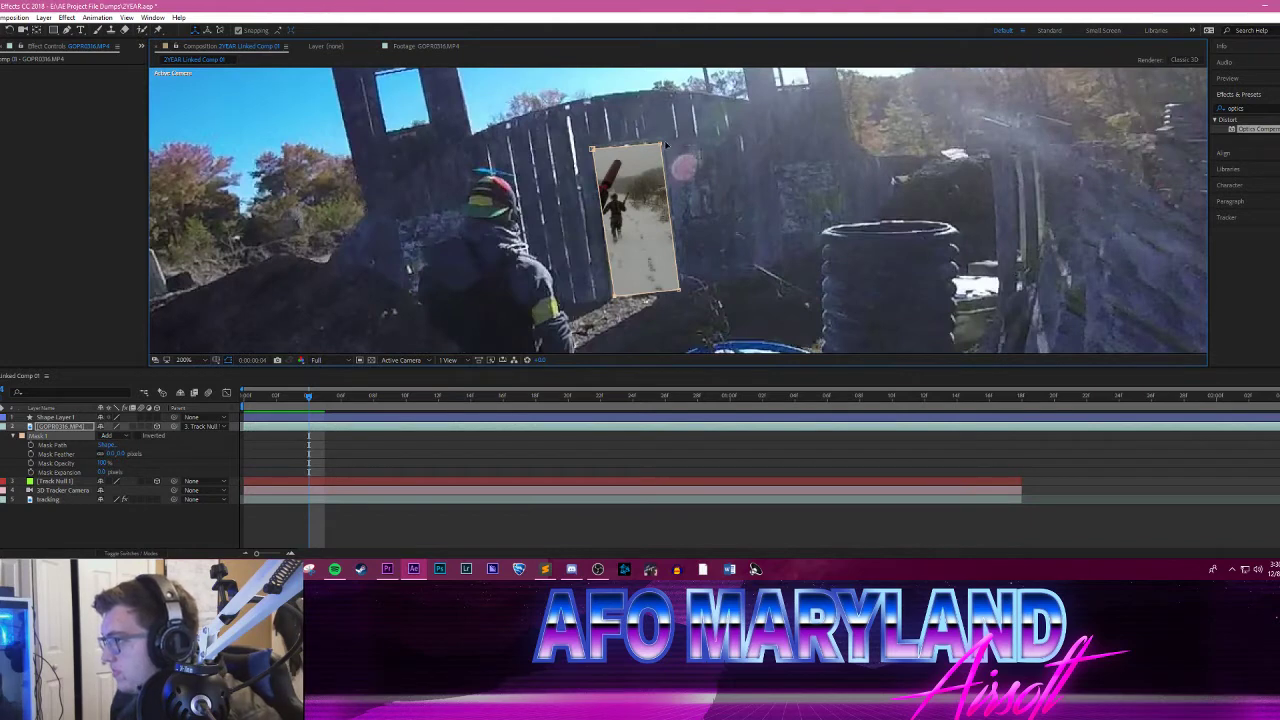
{"action": "left_click_drag", "start_coordinate": [660, 146], "coordinate": [660, 140]}
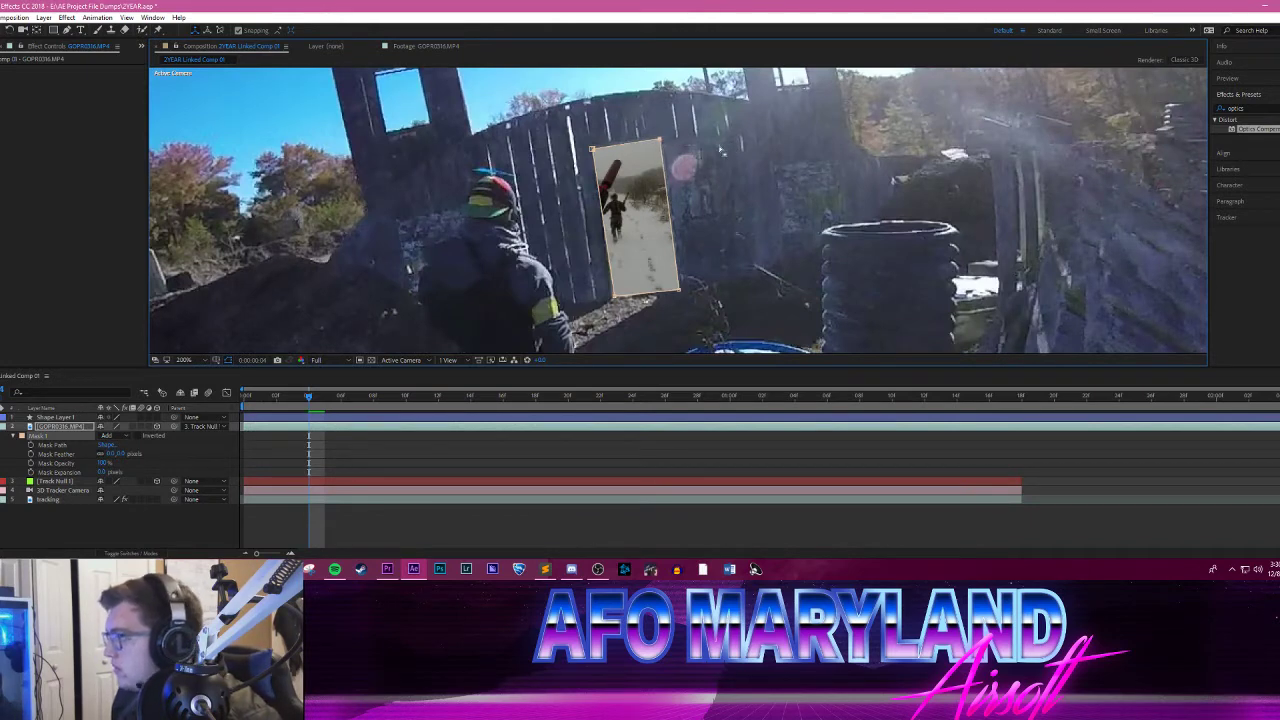
Step: Step forward to 0:00:00:17 and pull Mask 1's lower-right corner inward and upward to the doorway's edge
{"action": "key", "text": "Page_Down"}
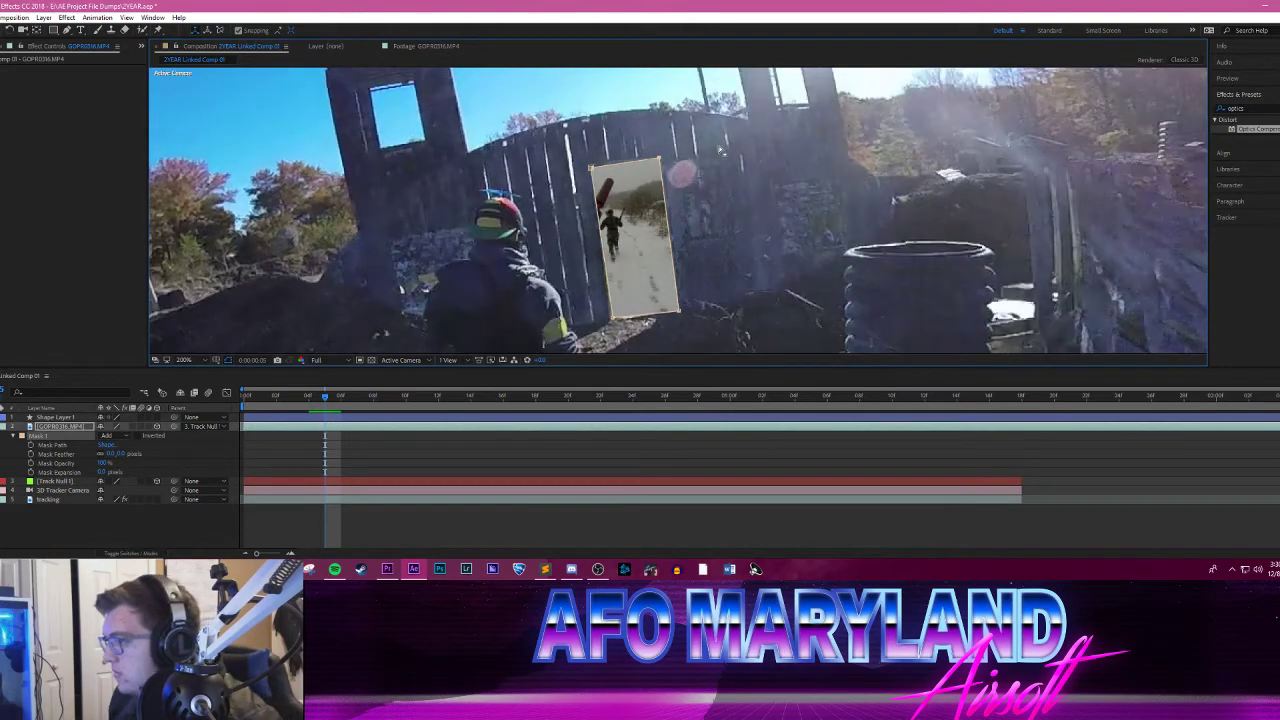
{"action": "key", "text": "Page_Down"}
{"action": "key", "text": "Page_Down"}
{"action": "key", "text": "Page_Down"}
{"action": "key", "text": "Page_Down"}
{"action": "key", "text": "Page_Down"}
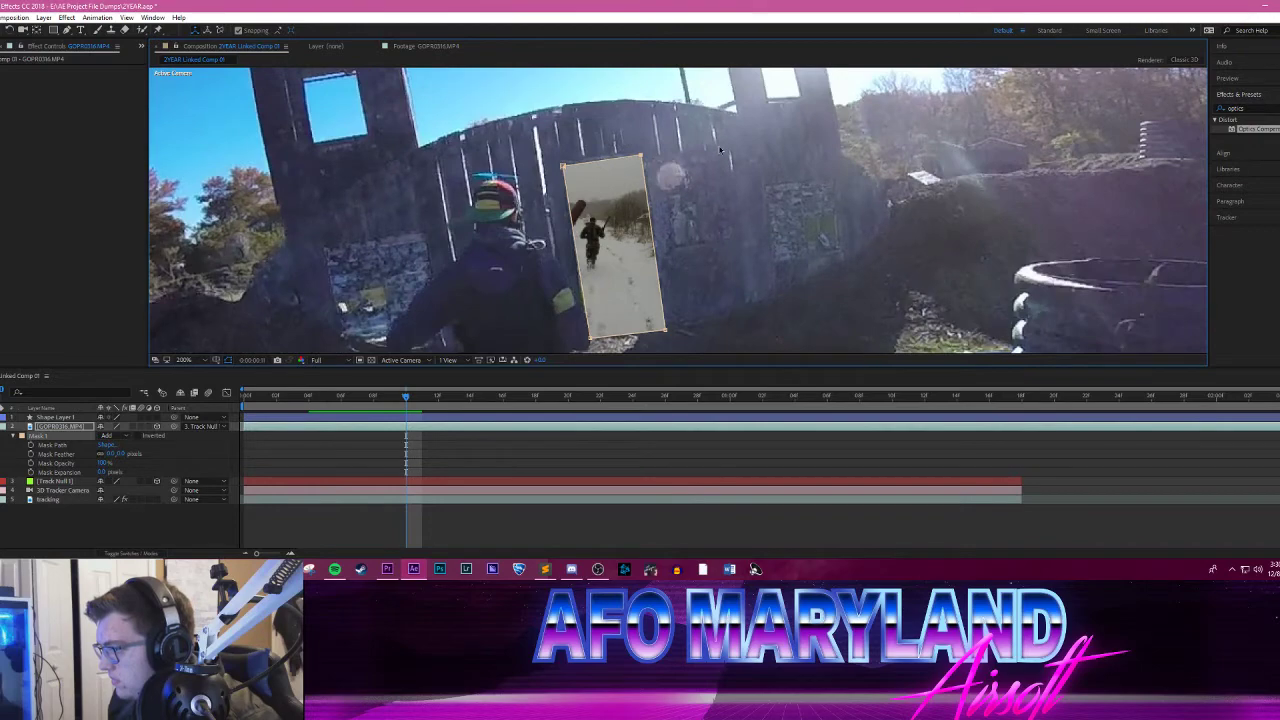
{"action": "key", "text": "Page_Down"}
{"action": "key", "text": "Page_Down"}
{"action": "key", "text": "Page_Down"}
{"action": "key", "text": "Page_Down"}
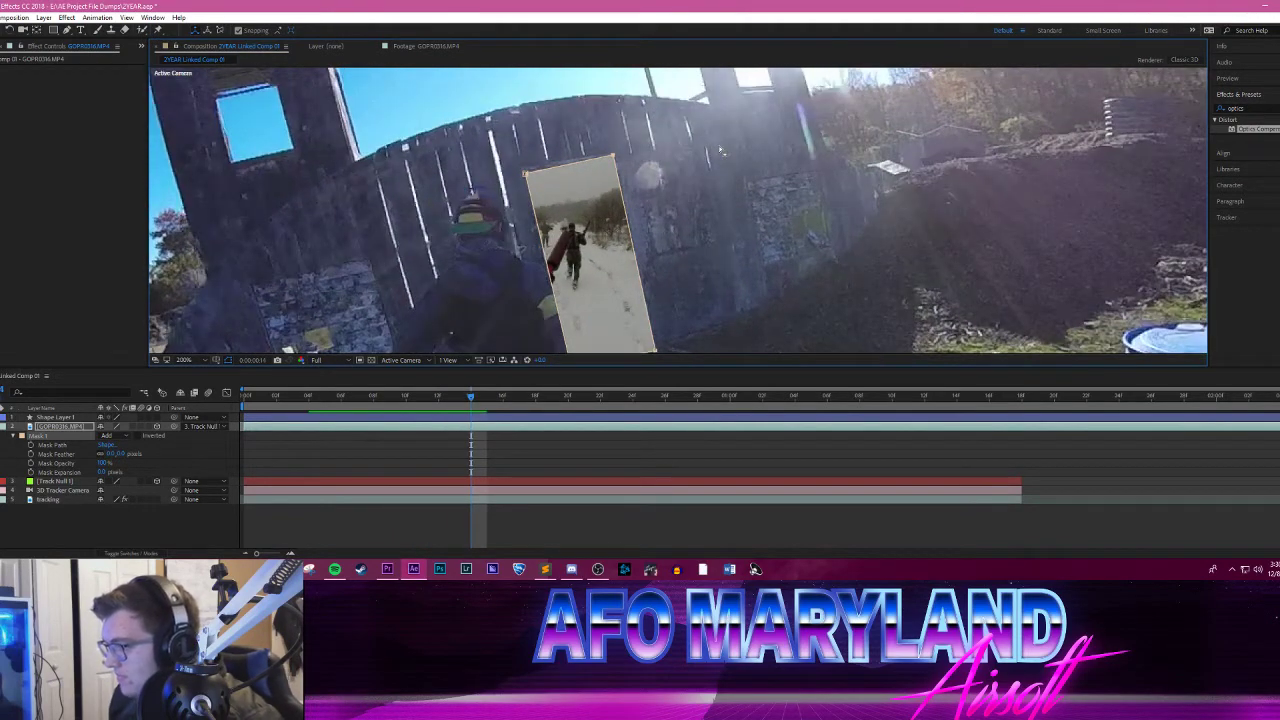
{"action": "key", "text": "Page_Down"}
{"action": "key", "text": "Page_Down"}
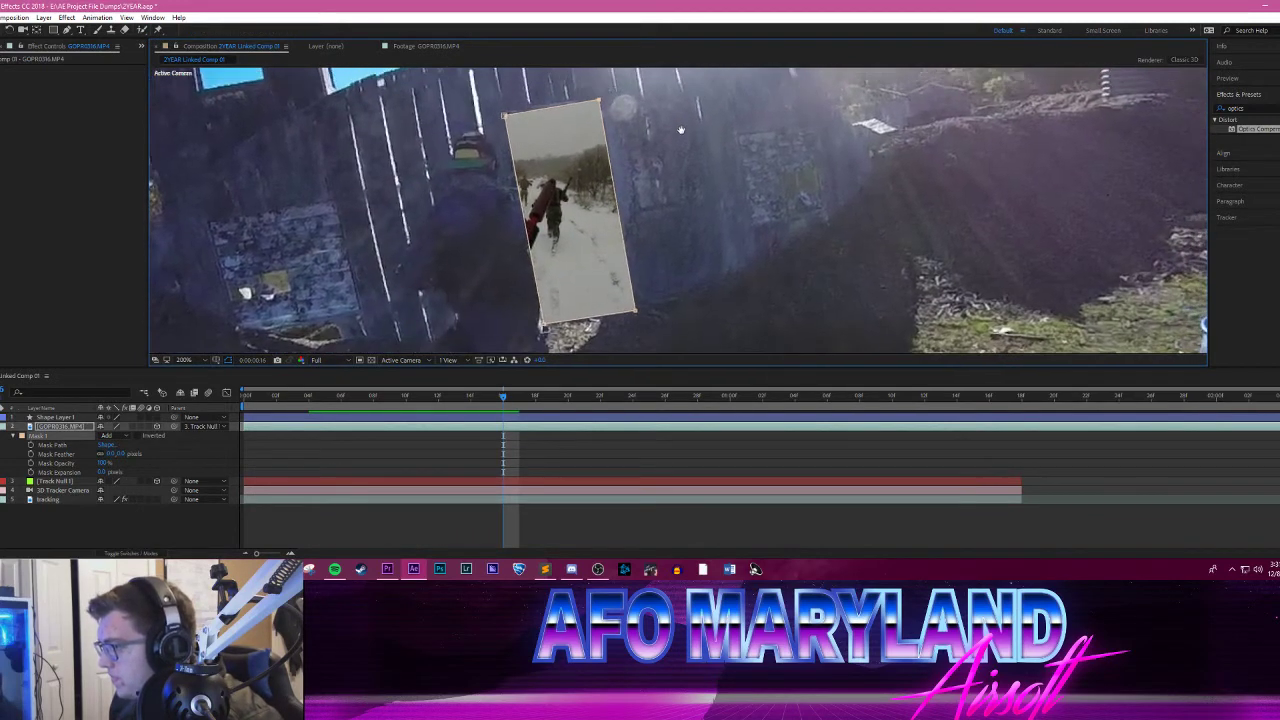
{"action": "key", "text": "Page_Down"}
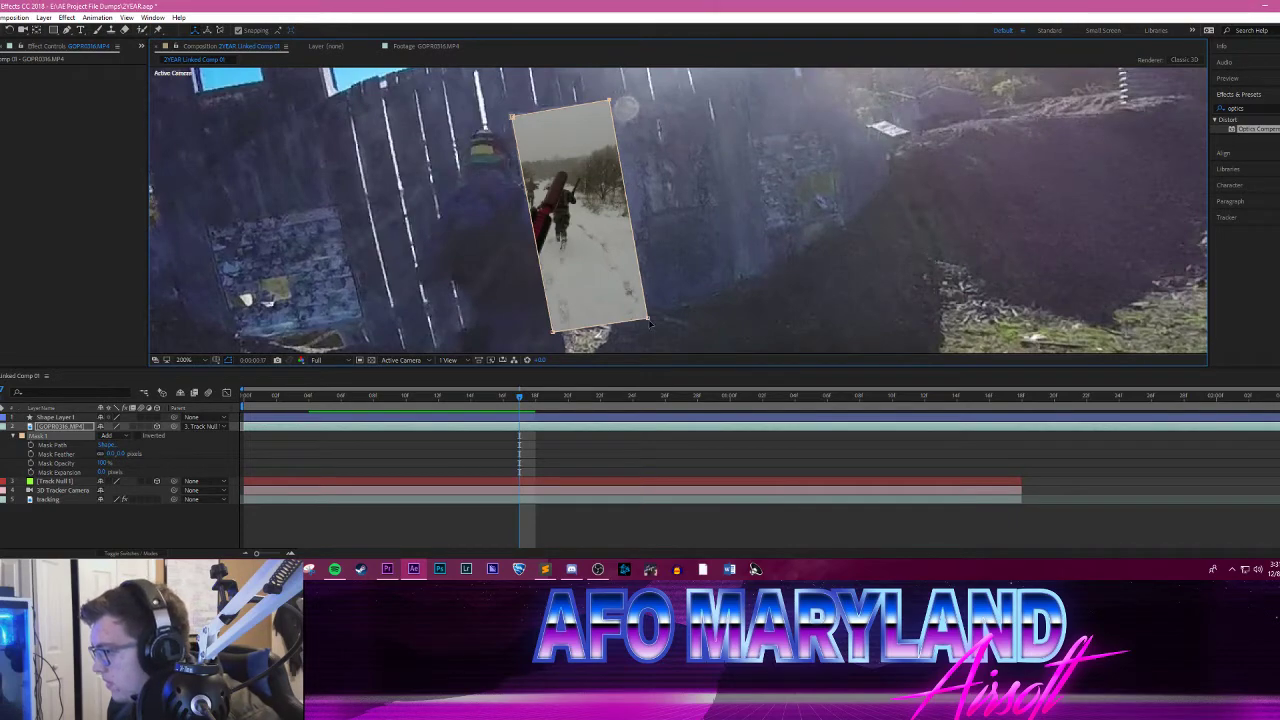
{"action": "mouse_move", "coordinate": [650, 323]}
{"action": "left_mouse_down"}
{"action": "mouse_move", "coordinate": [622, 320]}
{"action": "mouse_move", "coordinate": [637, 315]}
{"action": "left_mouse_up"}
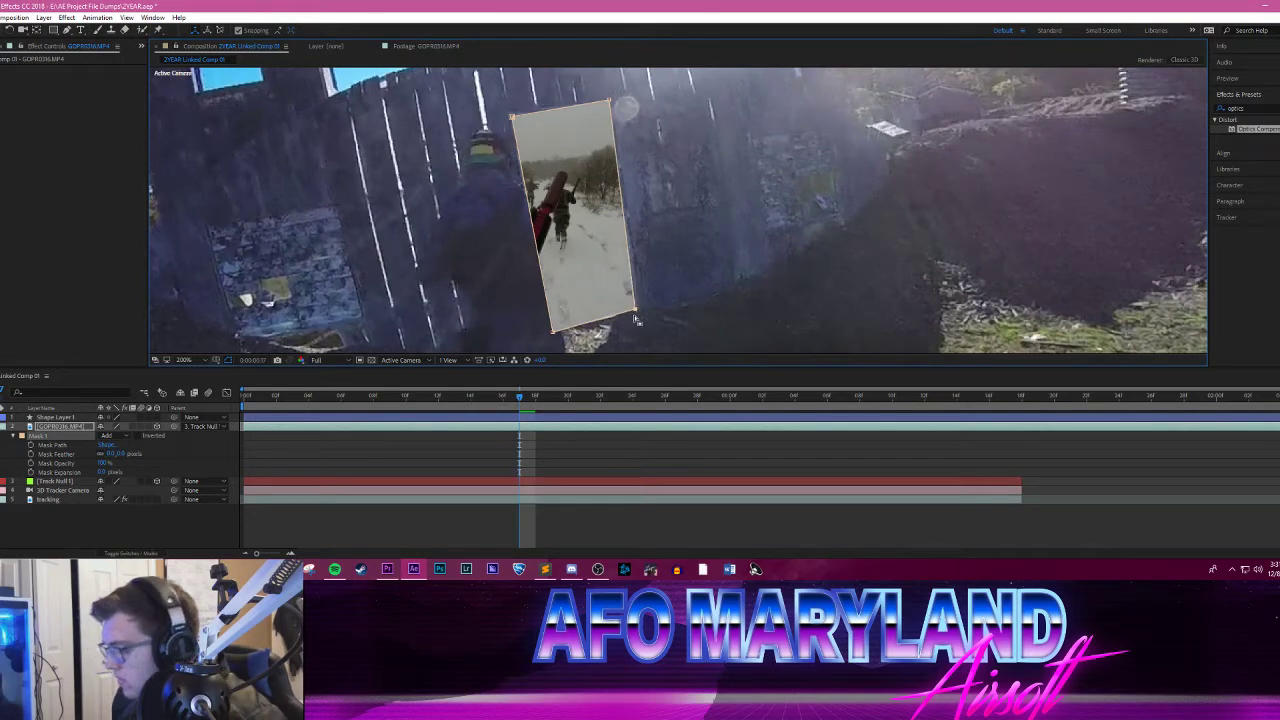
Step: Go back through the preceding frames and start keyframing Mask 1's Mask Path at 0:00:00:13
{"action": "key", "text": "Page_Up"}
{"action": "key", "text": "Page_Up"}
{"action": "key", "text": "Page_Up"}
{"action": "key", "text": "Page_Up"}
{"action": "key", "text": "Page_Up"}
{"action": "key", "text": "Page_Up"}
{"action": "key", "text": "Page_Up"}
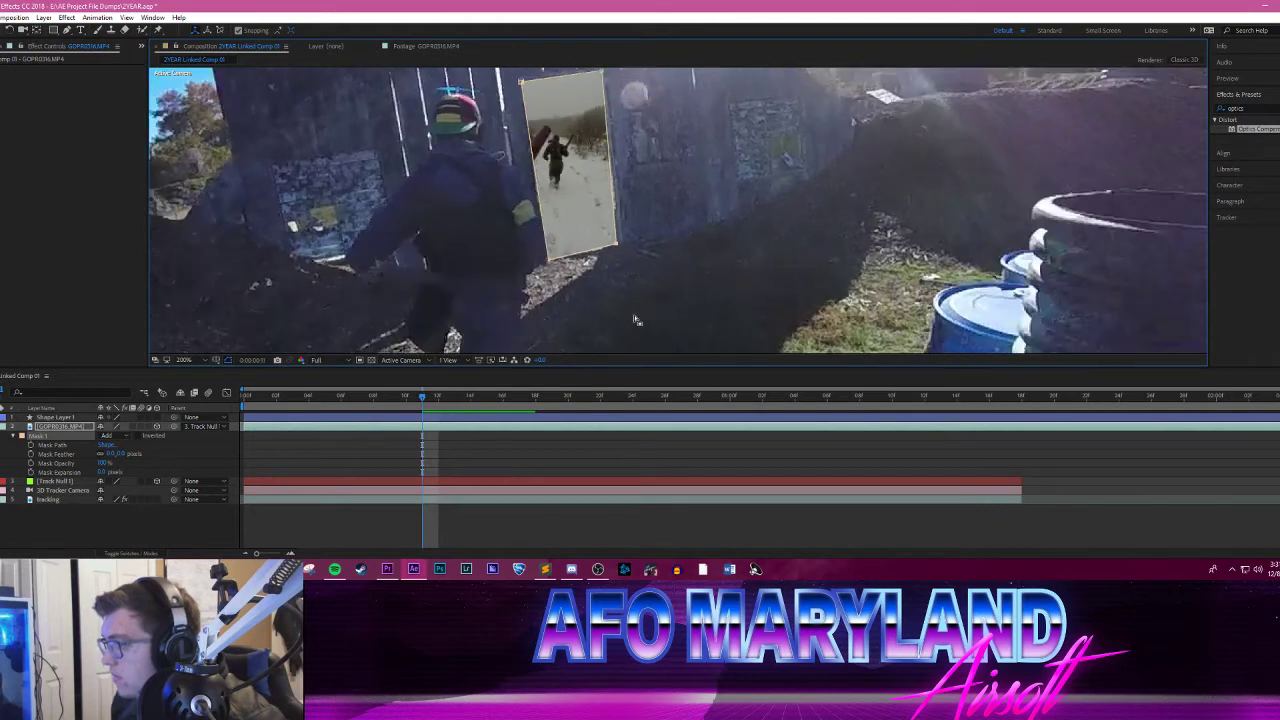
{"action": "key", "text": "Page_Down"}
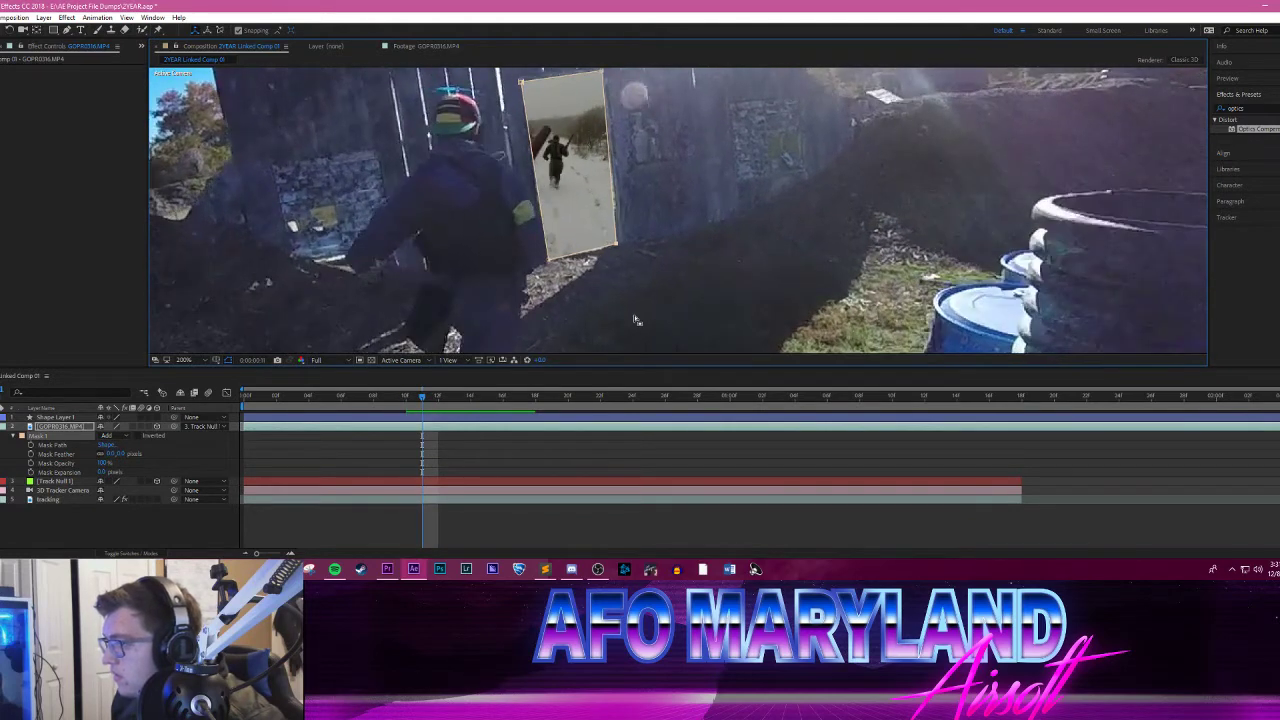
{"action": "key", "text": "Page_Down"}
{"action": "key", "text": "Page_Down"}
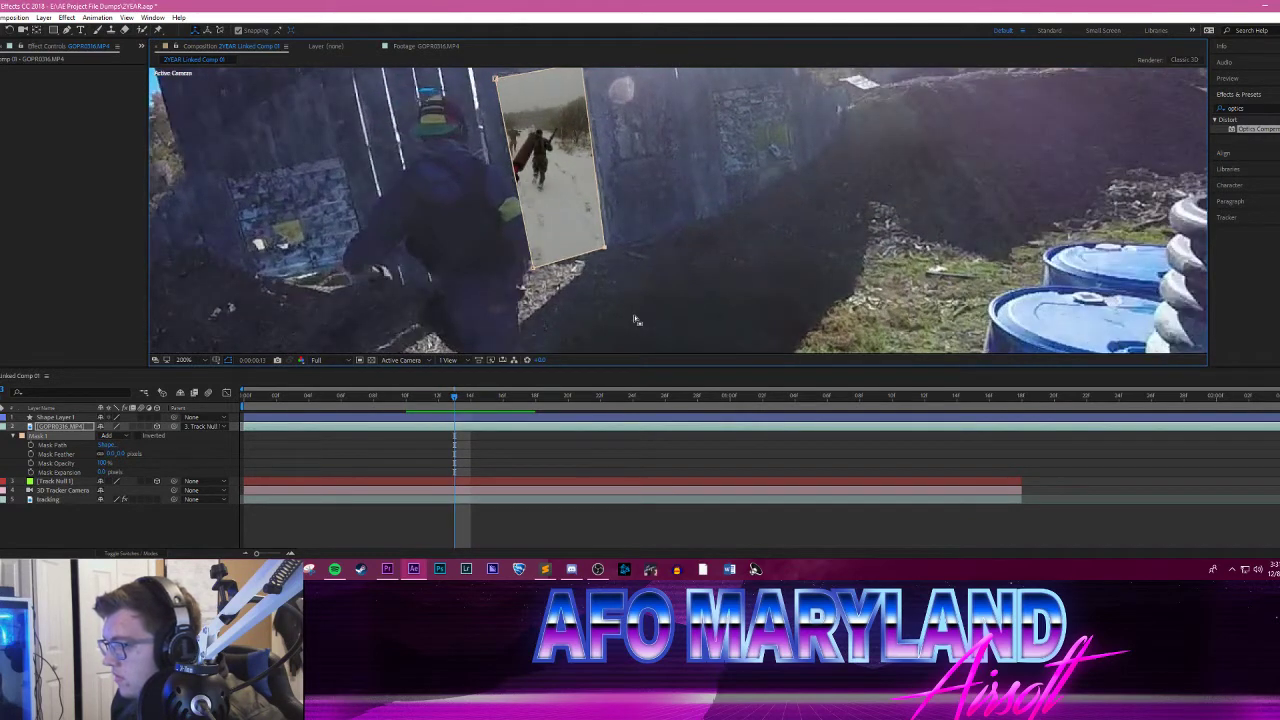
{"action": "left_click", "coordinate": [45, 445]}
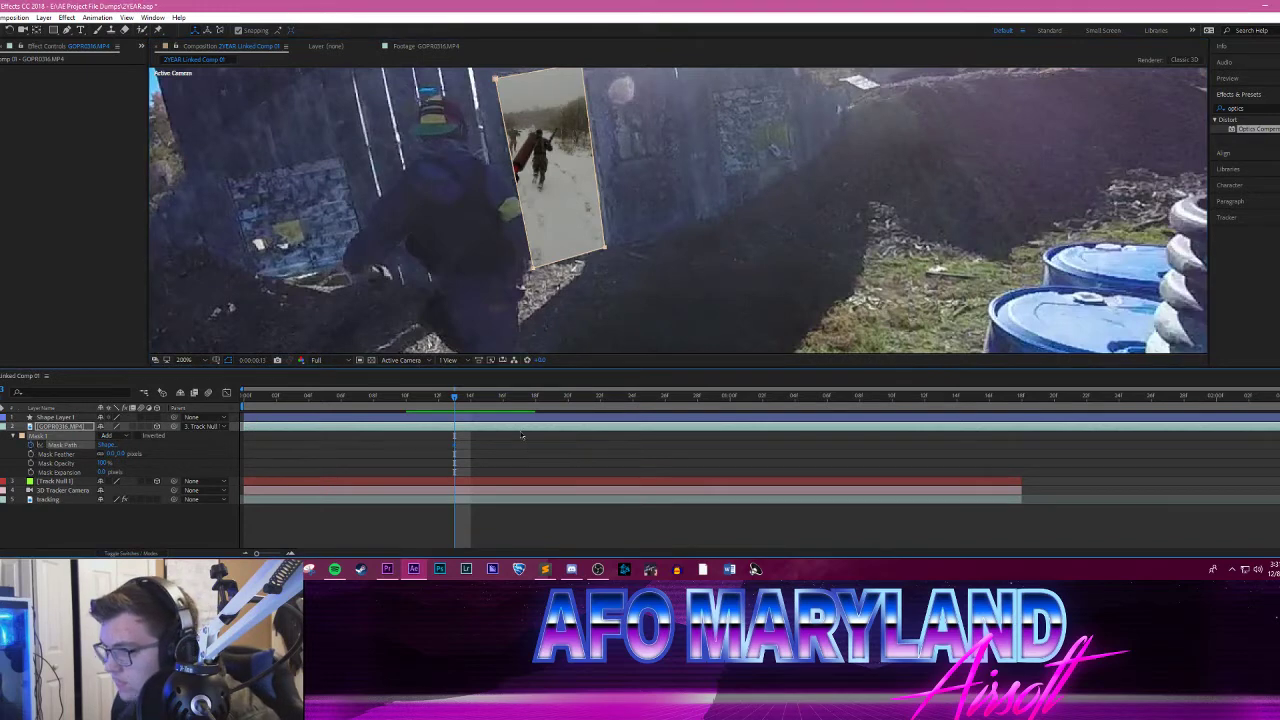
Step: Advance to 0:00:00:21 and shift Mask 1 slightly to the left over the doorway, adding a Mask Path keyframe
{"action": "left_click_drag", "start_coordinate": [671, 222], "coordinate": [657, 263]}
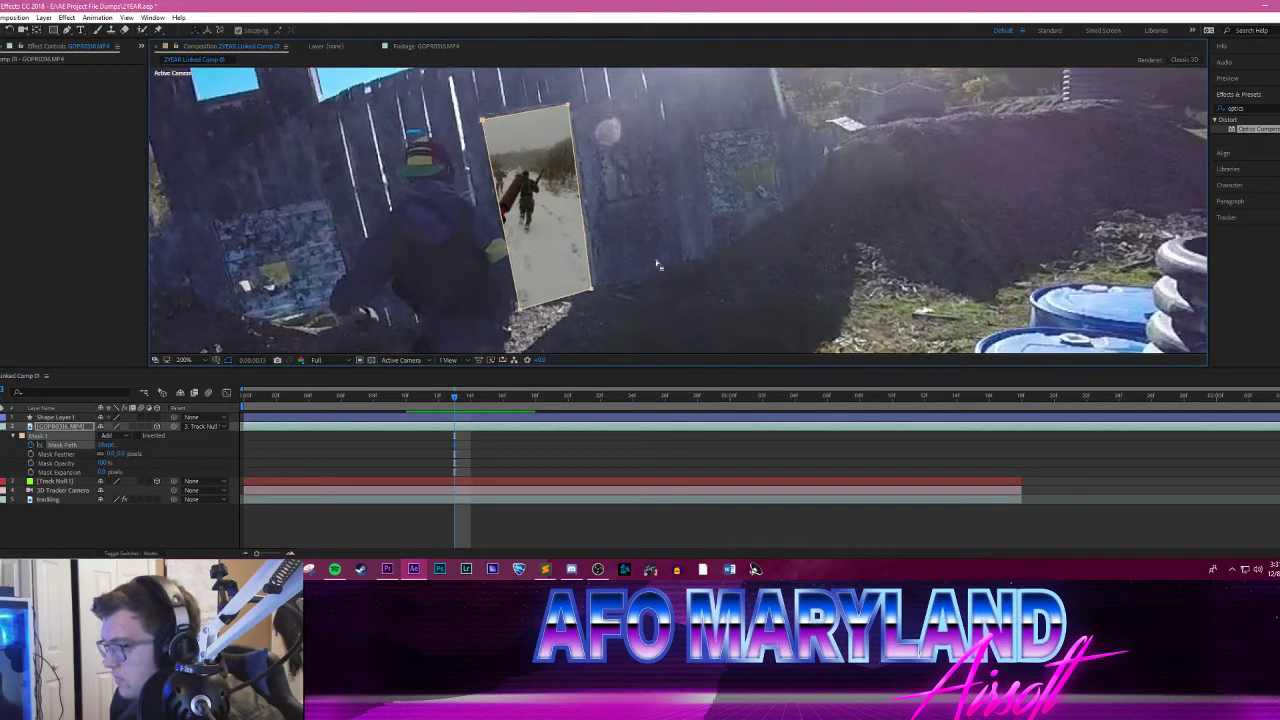
{"action": "key", "text": "Page_Down"}
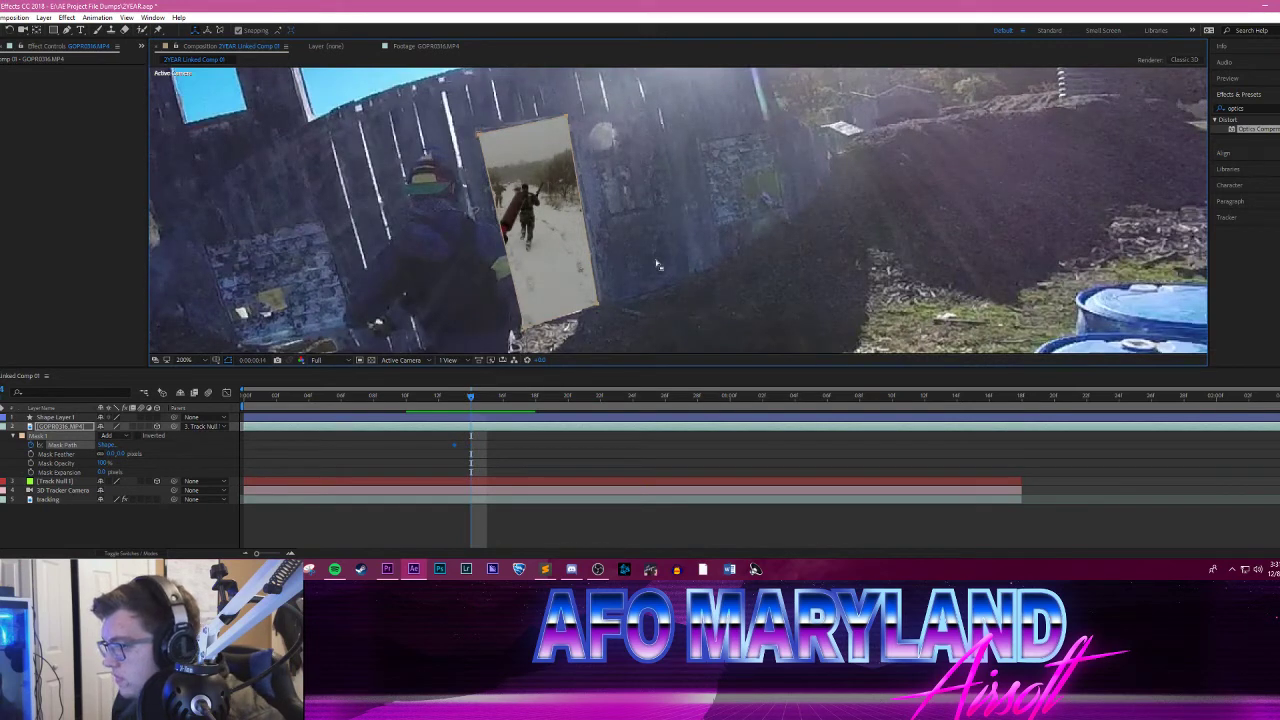
{"action": "key", "text": "Page_Down"}
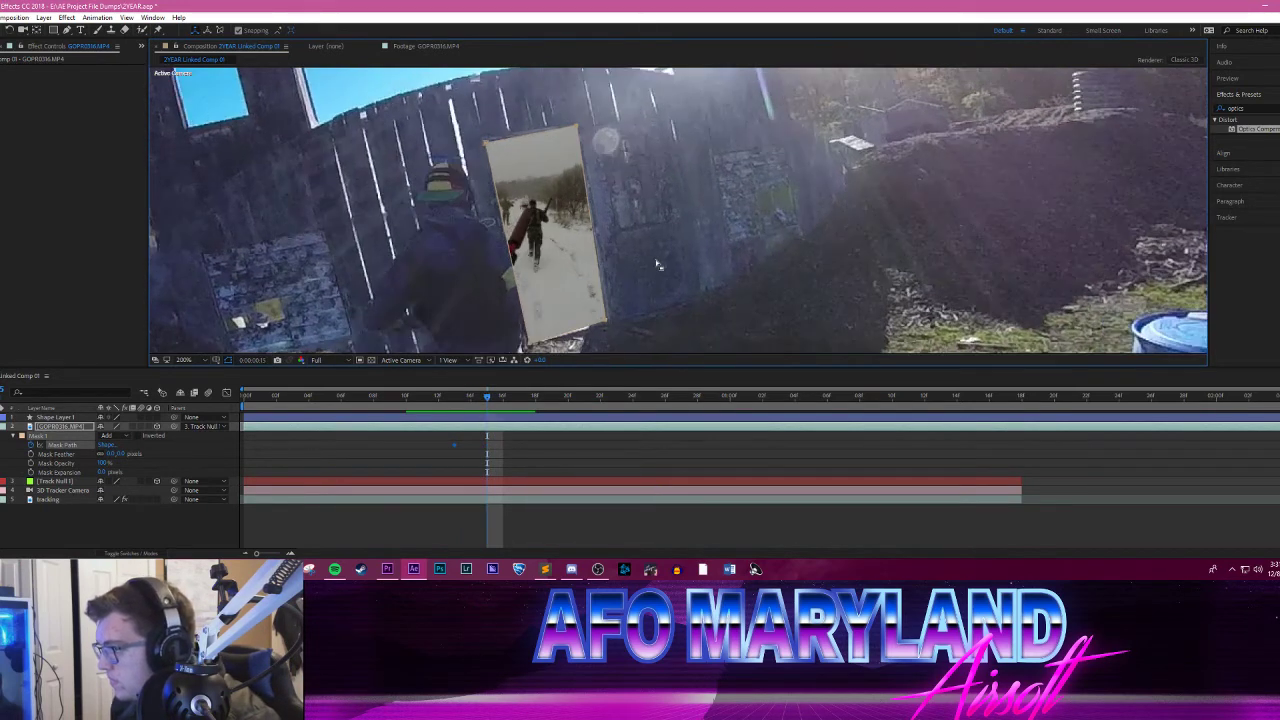
{"action": "key", "text": "Page_Down"}
{"action": "key", "text": "Page_Down"}
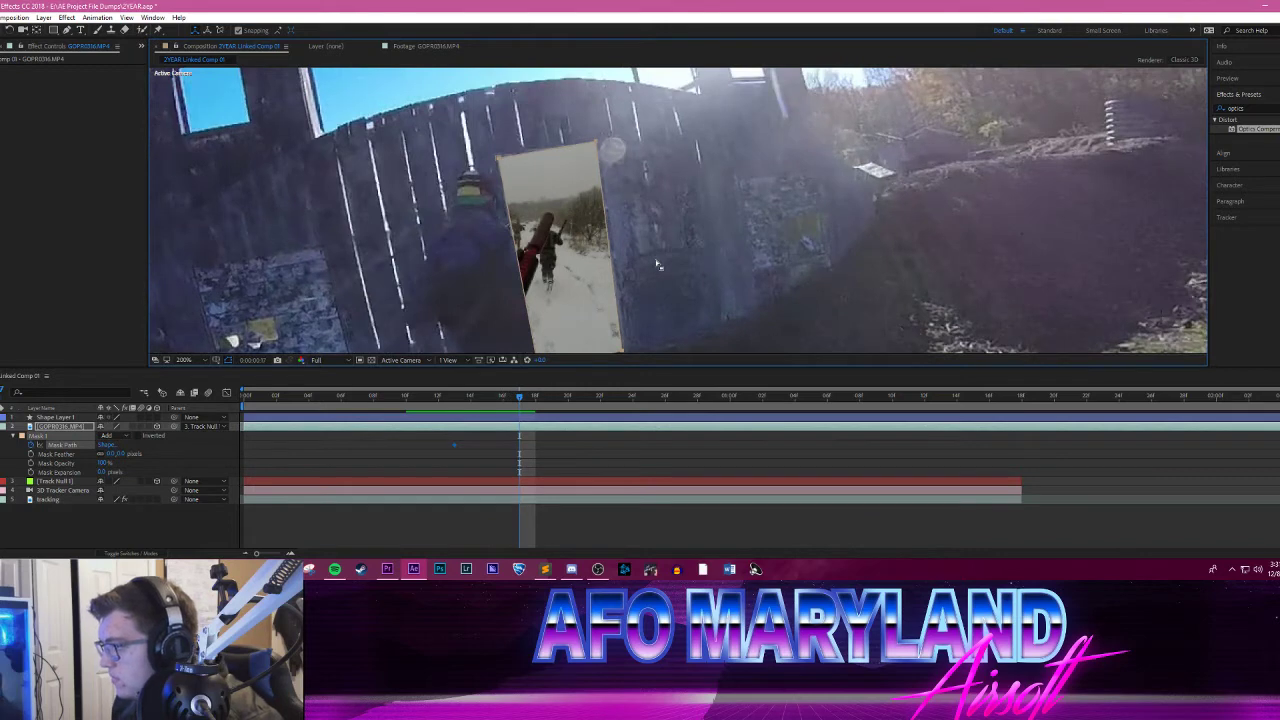
{"action": "left_click_drag", "start_coordinate": [666, 242], "coordinate": [611, 183]}
{"action": "scroll", "coordinate": [676, 178], "scroll_direction": "down", "scroll_amount": 1}
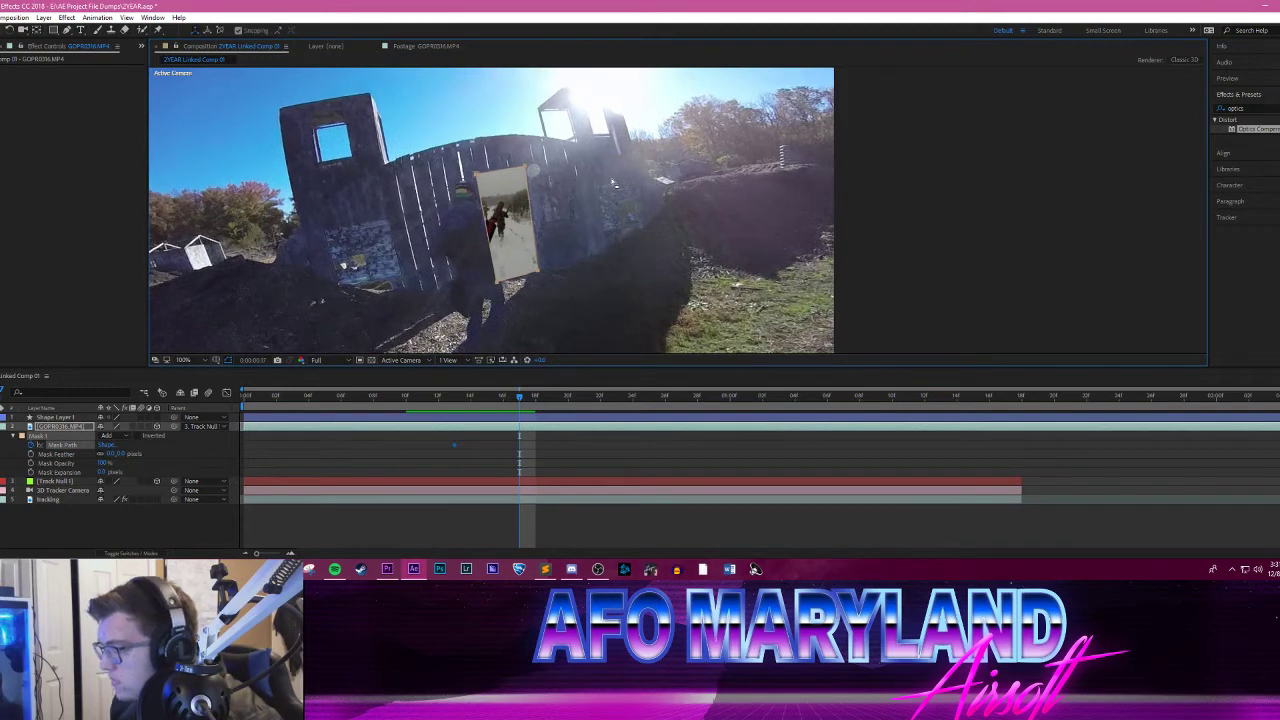
{"action": "key", "text": "Page_Down"}
{"action": "key", "text": "Page_Down"}
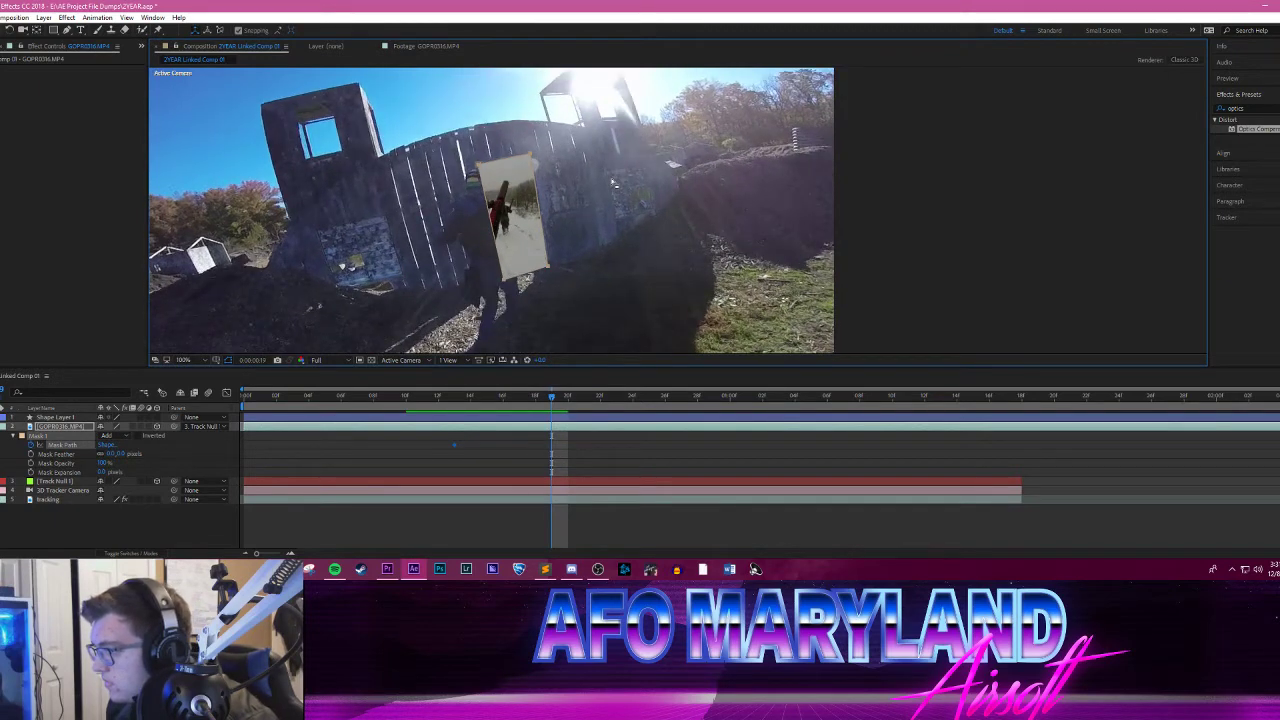
{"action": "key", "text": "Page_Down"}
{"action": "key", "text": "Page_Down"}
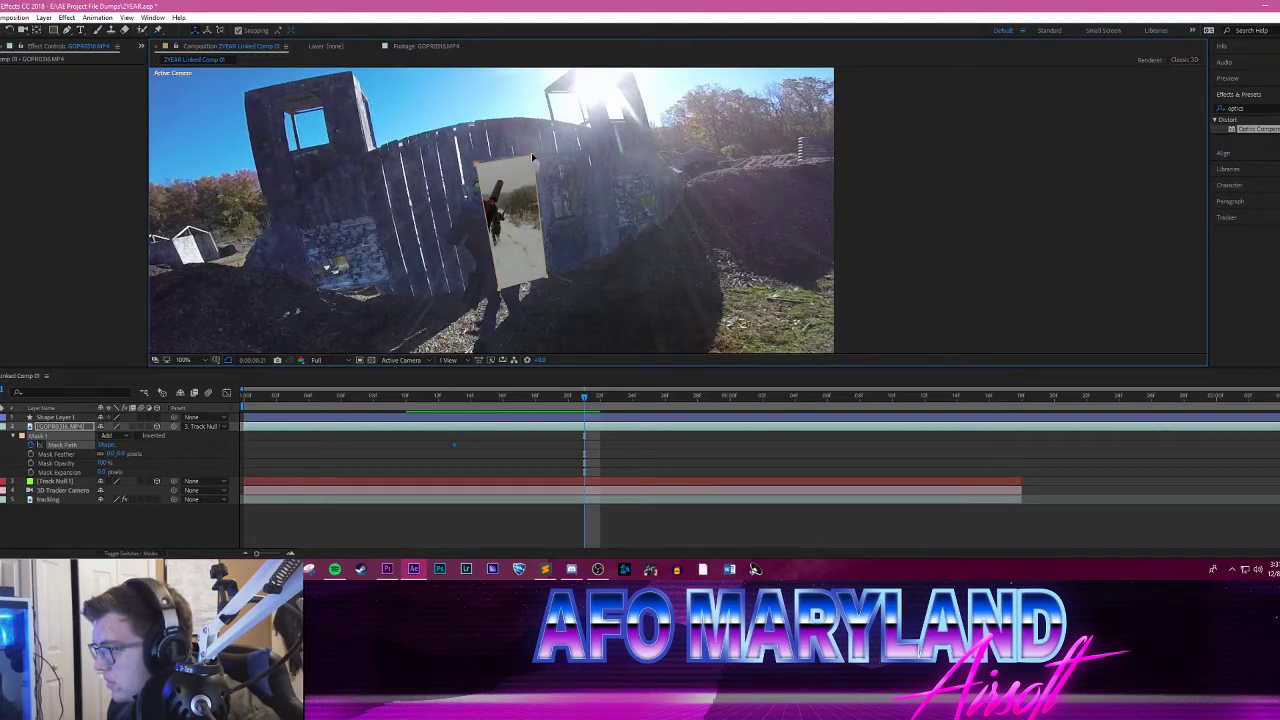
{"action": "left_click_drag", "start_coordinate": [532, 157], "coordinate": [529, 157]}
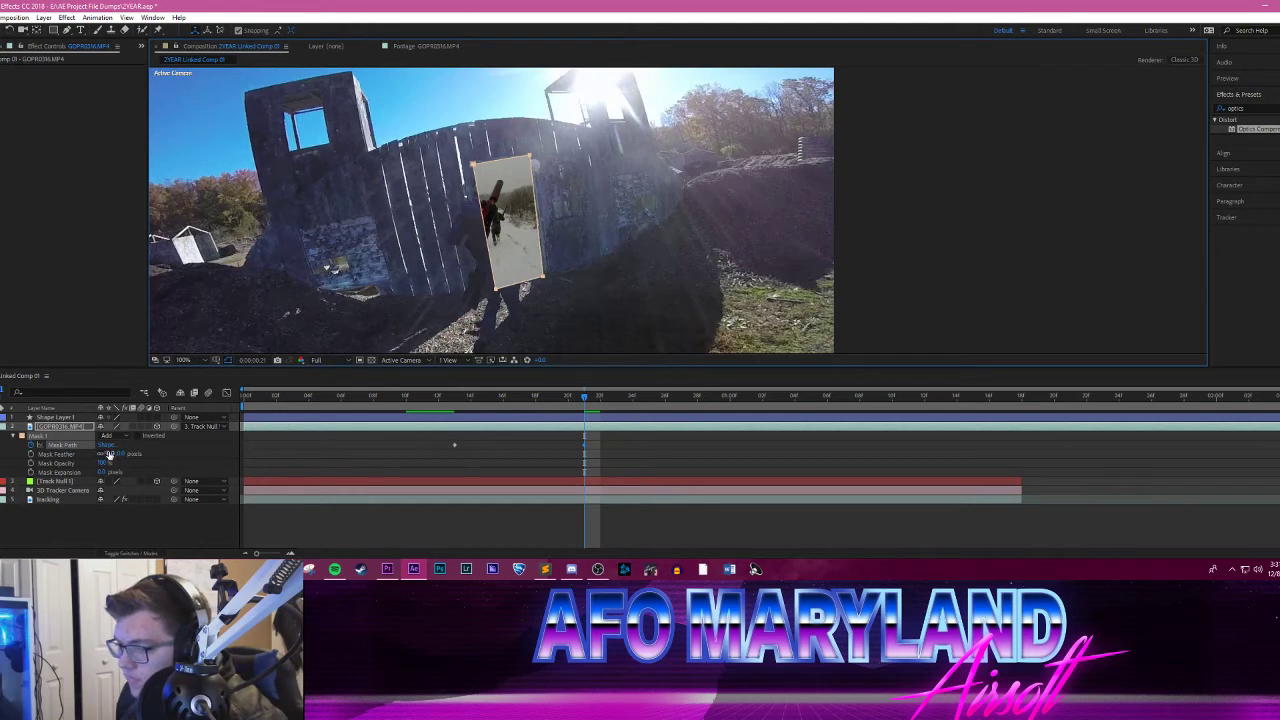
{"action": "left_click", "coordinate": [105, 445]}
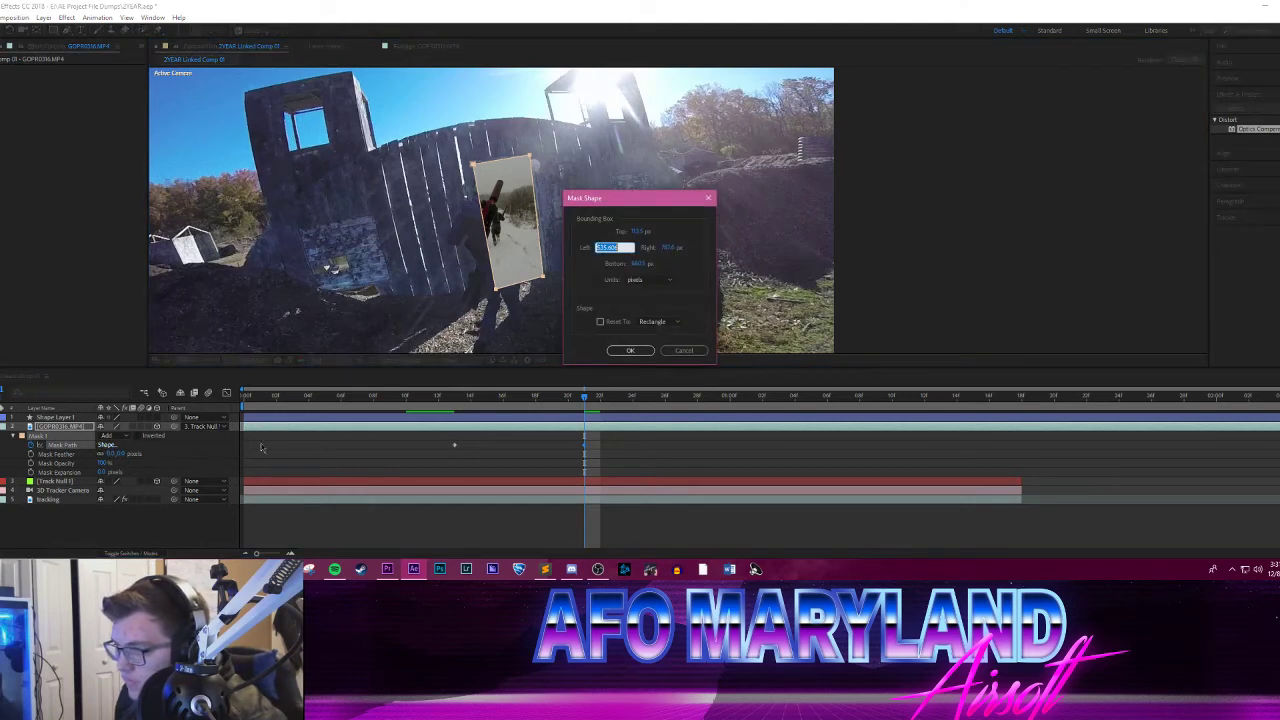
{"action": "left_click", "coordinate": [685, 351]}
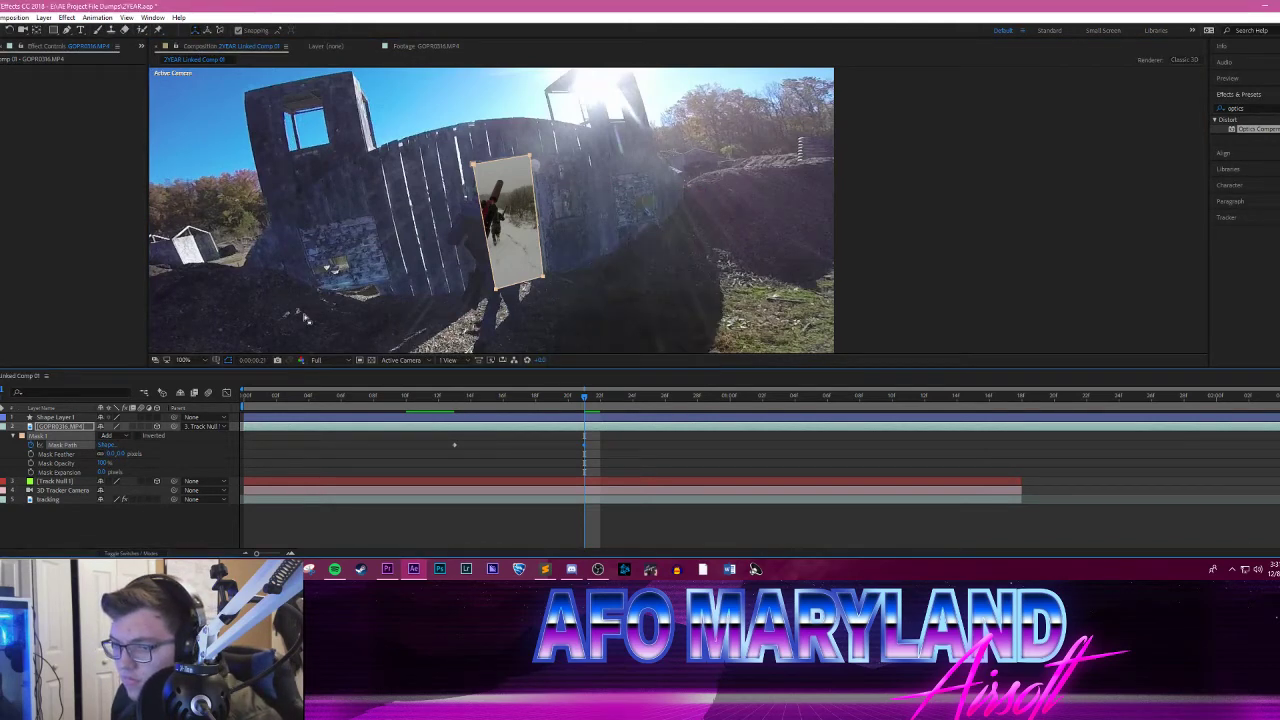
Step: Delete the masked GOPR0316.MP4 layer from the composition and preview the tracking footage from the first frame
{"action": "left_click", "coordinate": [525, 260]}
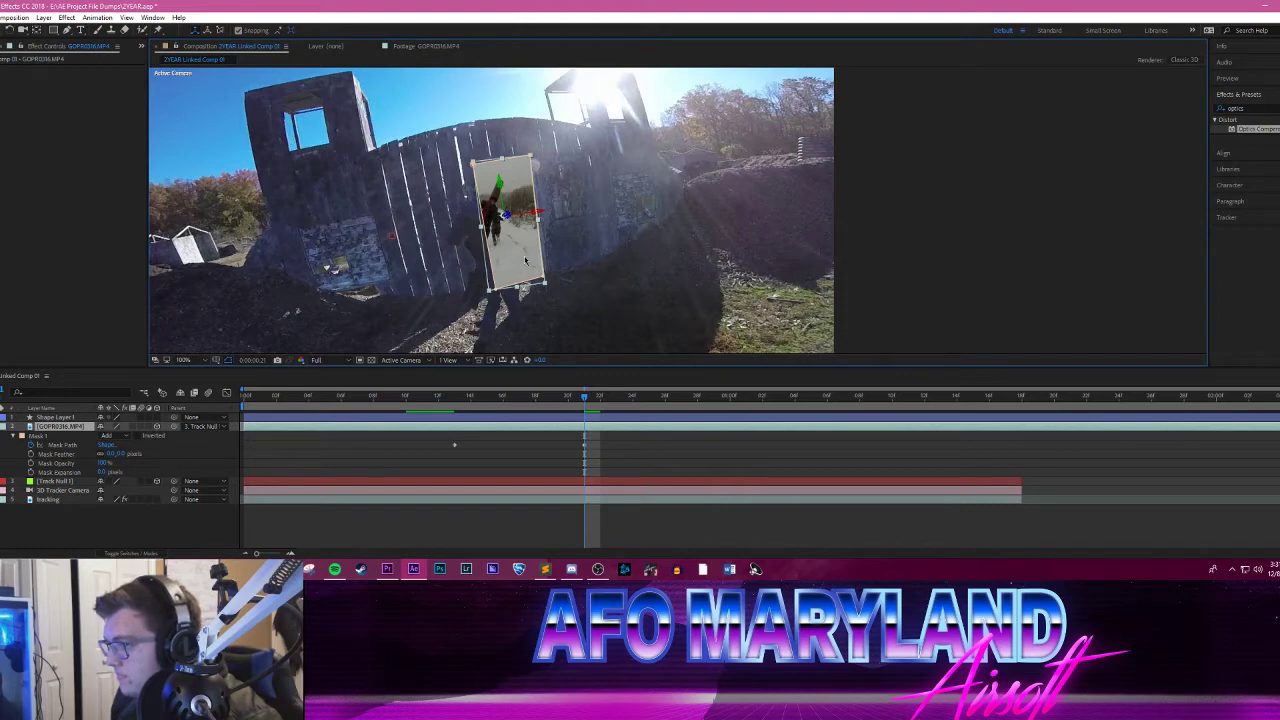
{"action": "key", "text": "Delete"}
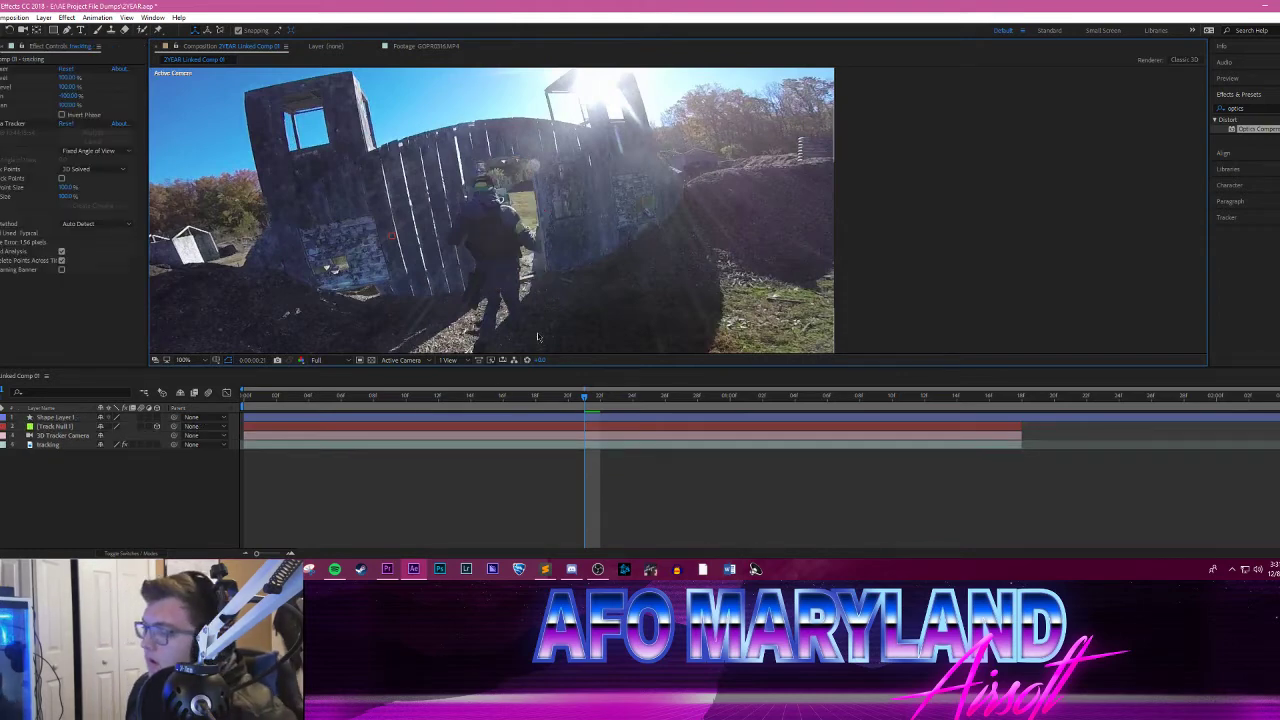
{"action": "key", "text": "Home"}
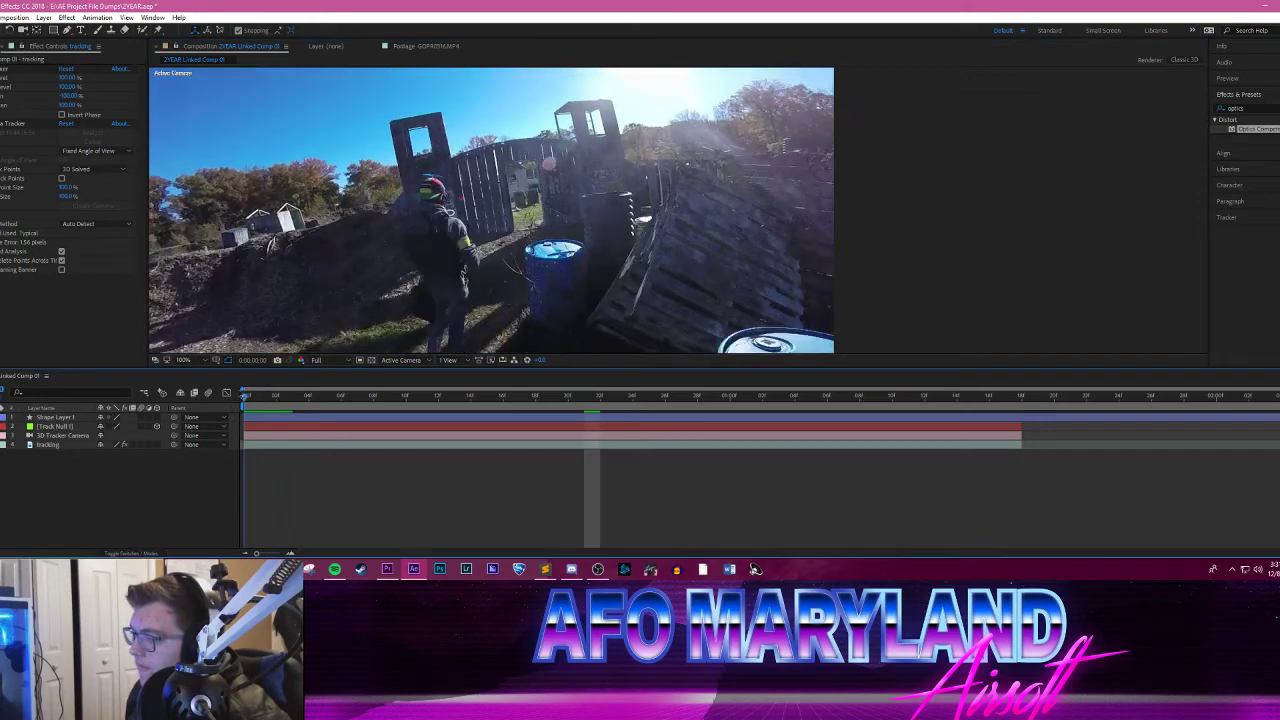
{"action": "left_click_drag", "start_coordinate": [243, 397], "coordinate": [395, 333]}
{"action": "left_click_drag", "start_coordinate": [390, 390], "coordinate": [216, 360]}
{"action": "key", "text": "space"}
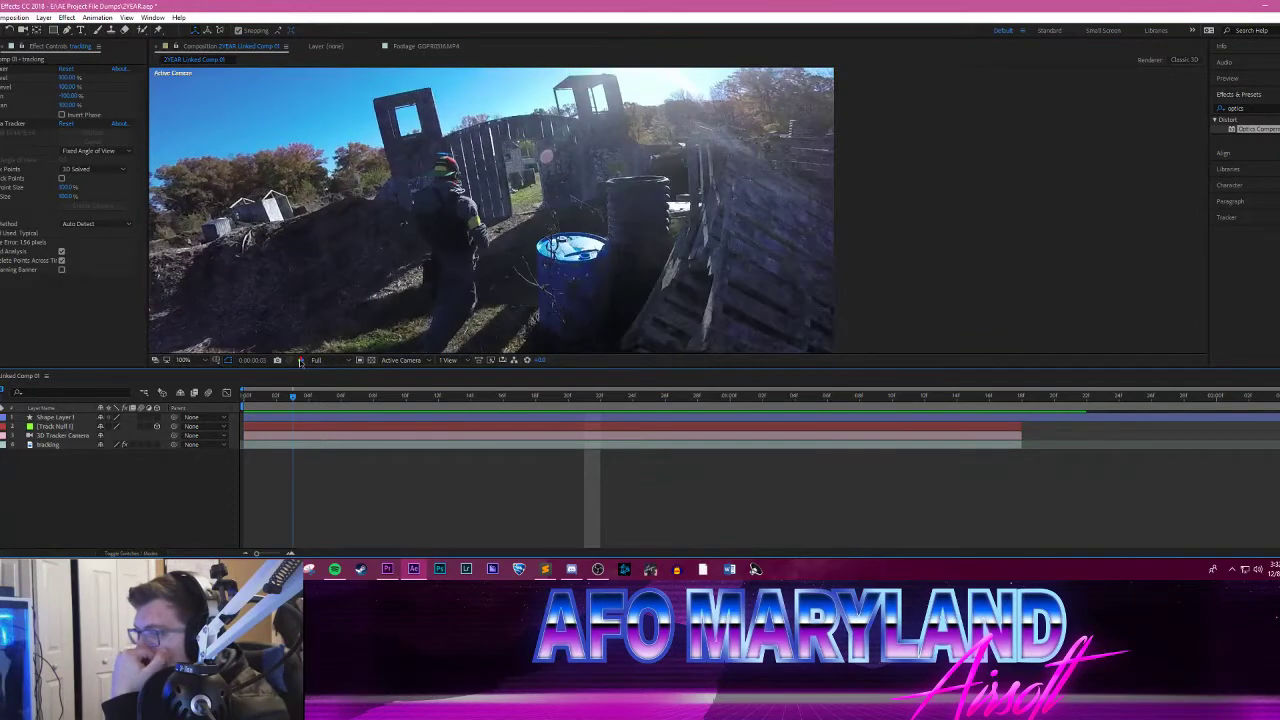
Step: Duplicate the tracking layer and rename the copy "roto"
{"action": "left_click", "coordinate": [108, 446]}
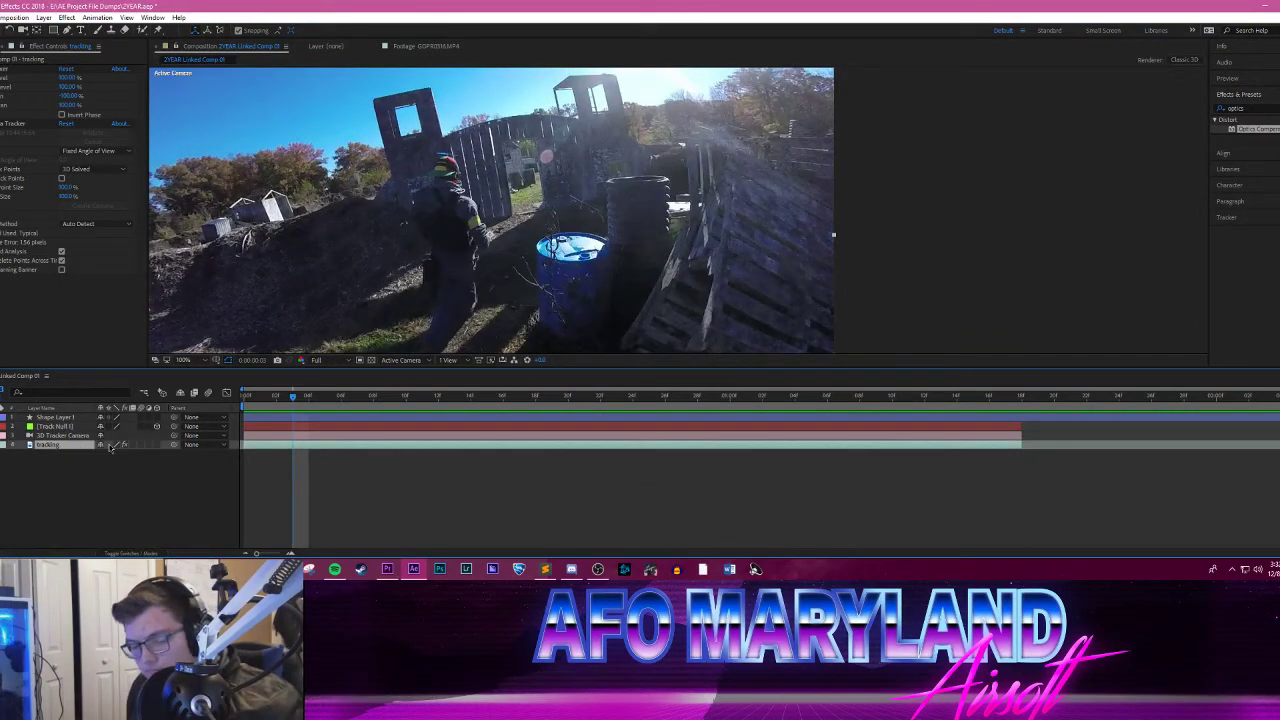
{"action": "key", "text": "ctrl+d"}
{"action": "right_click", "coordinate": [63, 445]}
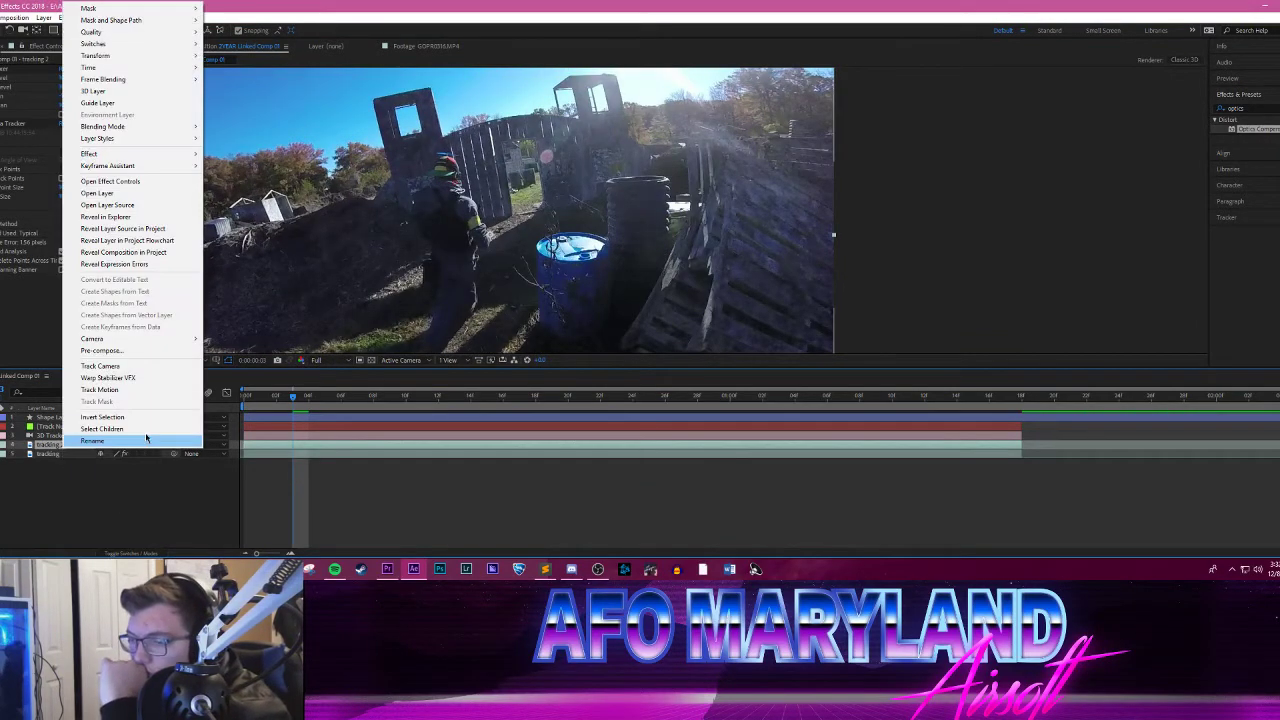
{"action": "left_click", "coordinate": [92, 441]}
{"action": "type", "text": "roto"}
{"action": "key", "text": "Return"}
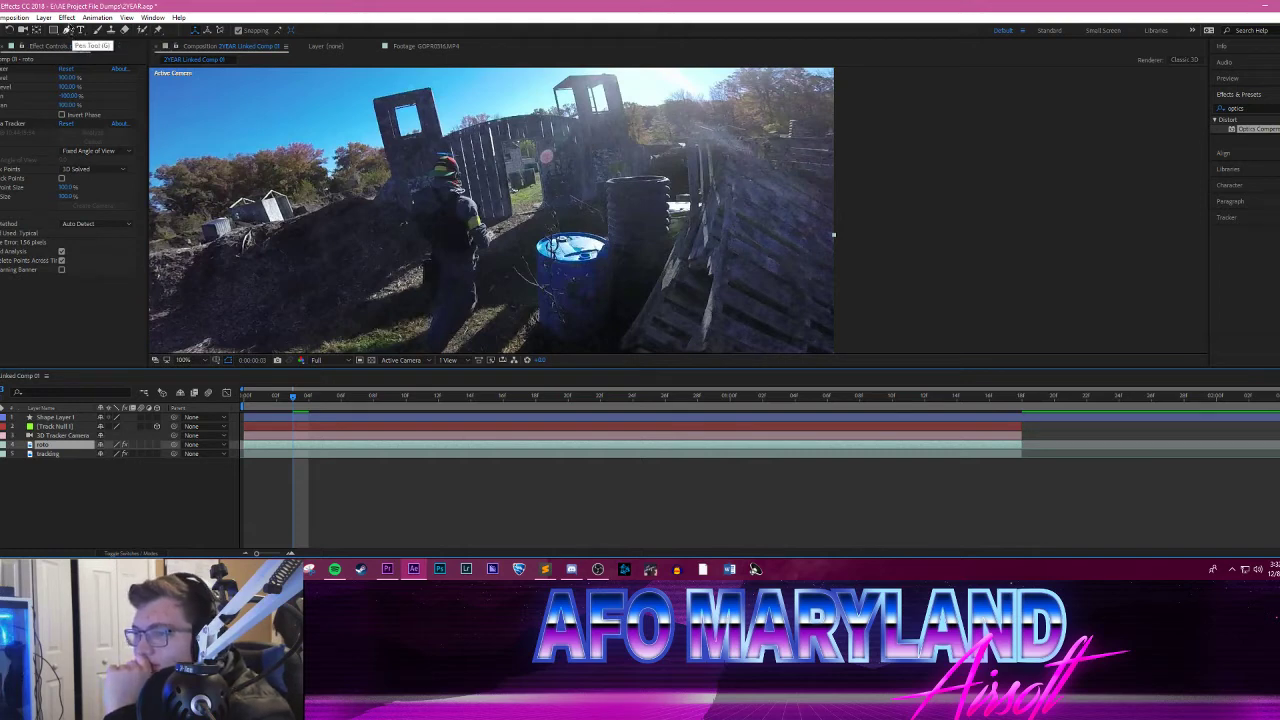
Step: Open the roto layer in its Layer view and paint a Roto Brush selection over the player in the foreground
{"action": "left_click", "coordinate": [142, 30]}
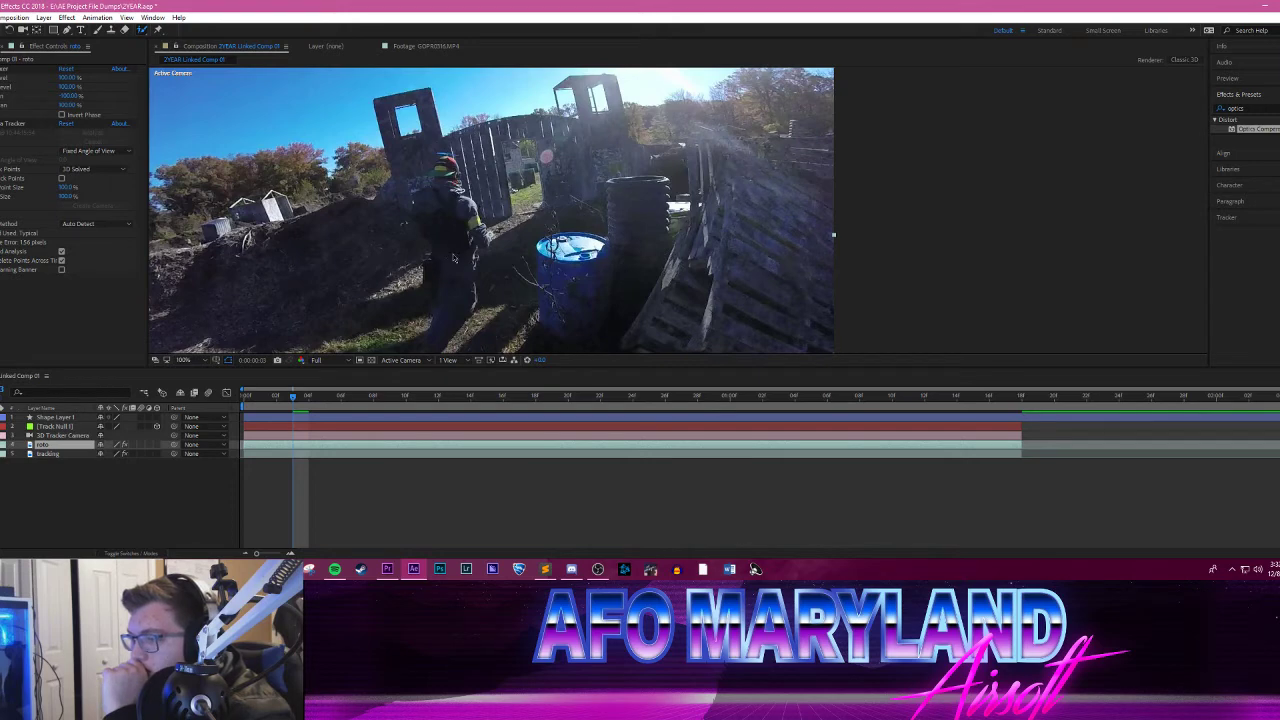
{"action": "double_click", "coordinate": [453, 258]}
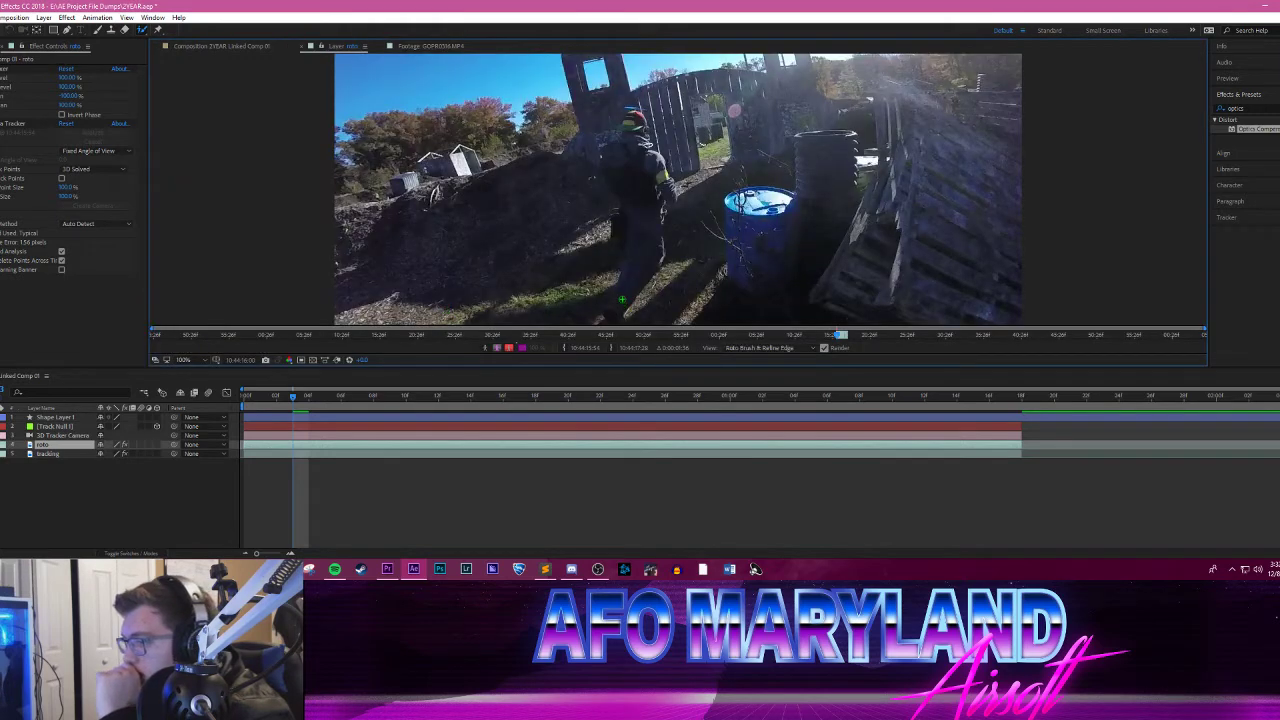
{"action": "mouse_move", "coordinate": [621, 299]}
{"action": "left_mouse_down"}
{"action": "mouse_move", "coordinate": [652, 232]}
{"action": "mouse_move", "coordinate": [658, 172]}
{"action": "mouse_move", "coordinate": [636, 118]}
{"action": "mouse_move", "coordinate": [623, 155]}
{"action": "mouse_move", "coordinate": [634, 200]}
{"action": "left_mouse_up"}
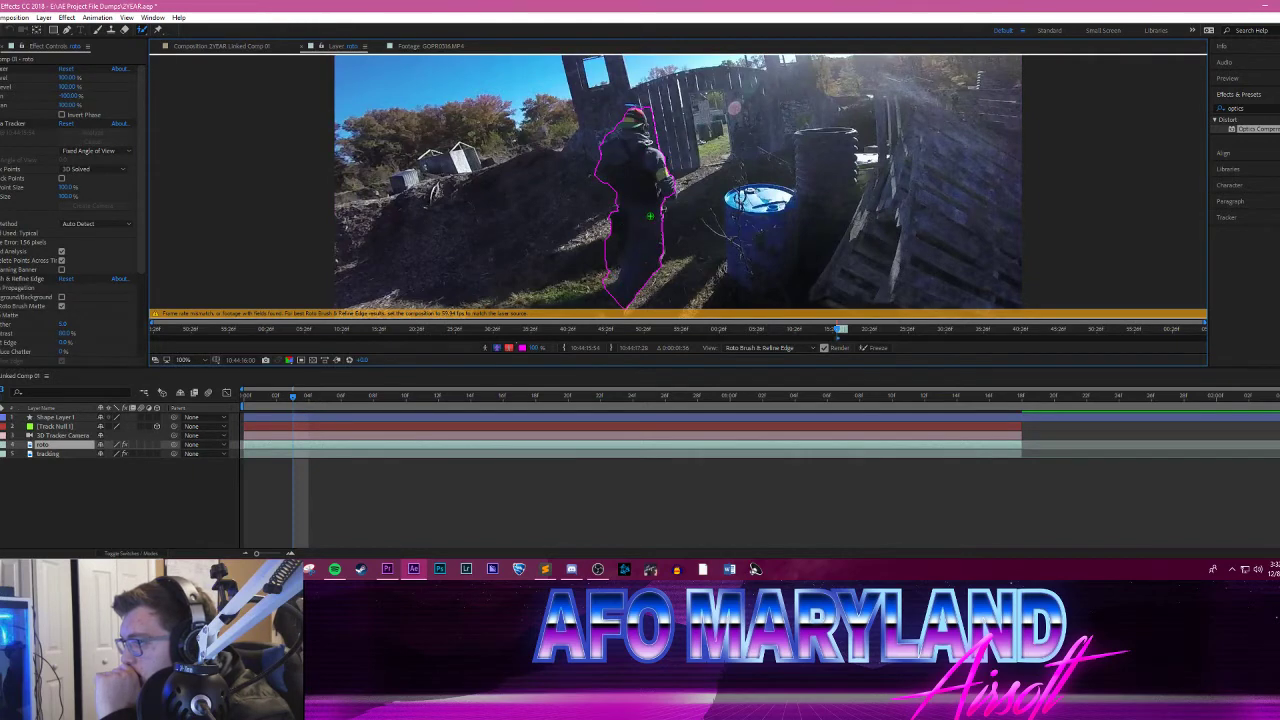
Step: Refine the Roto Brush outline on this frame, trimming the background beside the player's head and arm
{"action": "scroll", "coordinate": [650, 216], "scroll_direction": "up", "scroll_amount": 2}
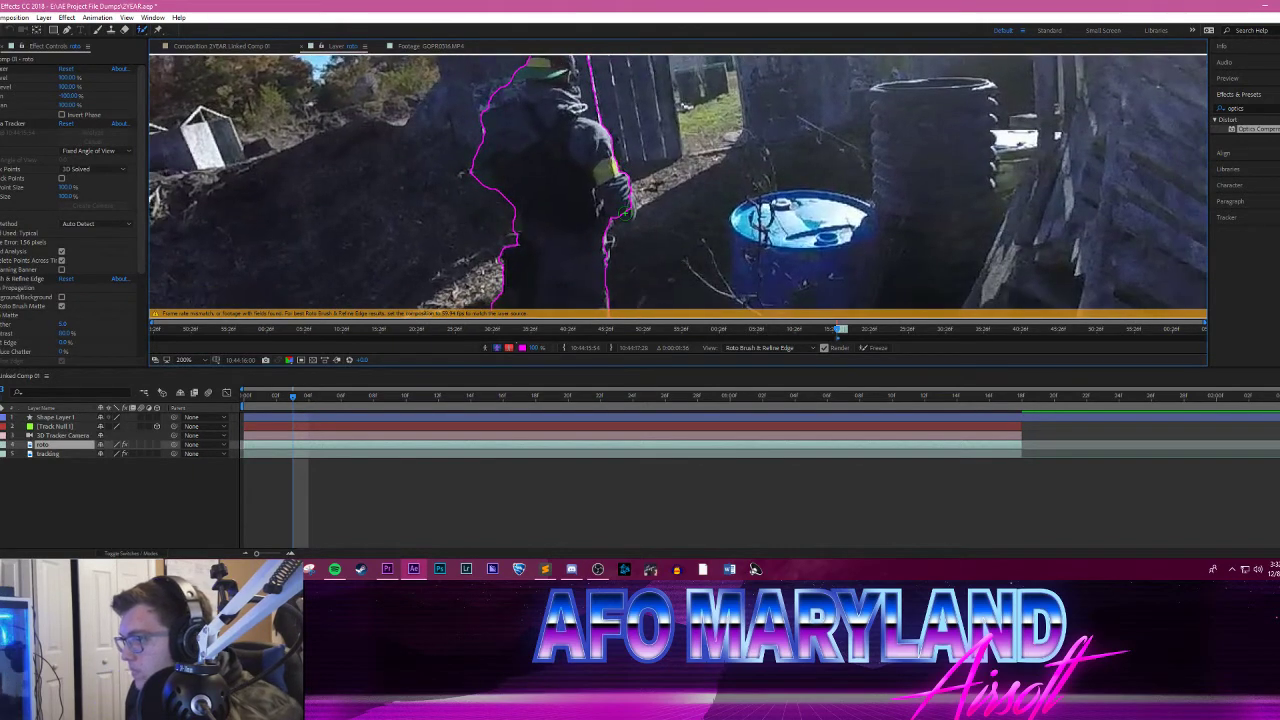
{"action": "left_click_drag", "start_coordinate": [659, 140], "coordinate": [683, 182]}
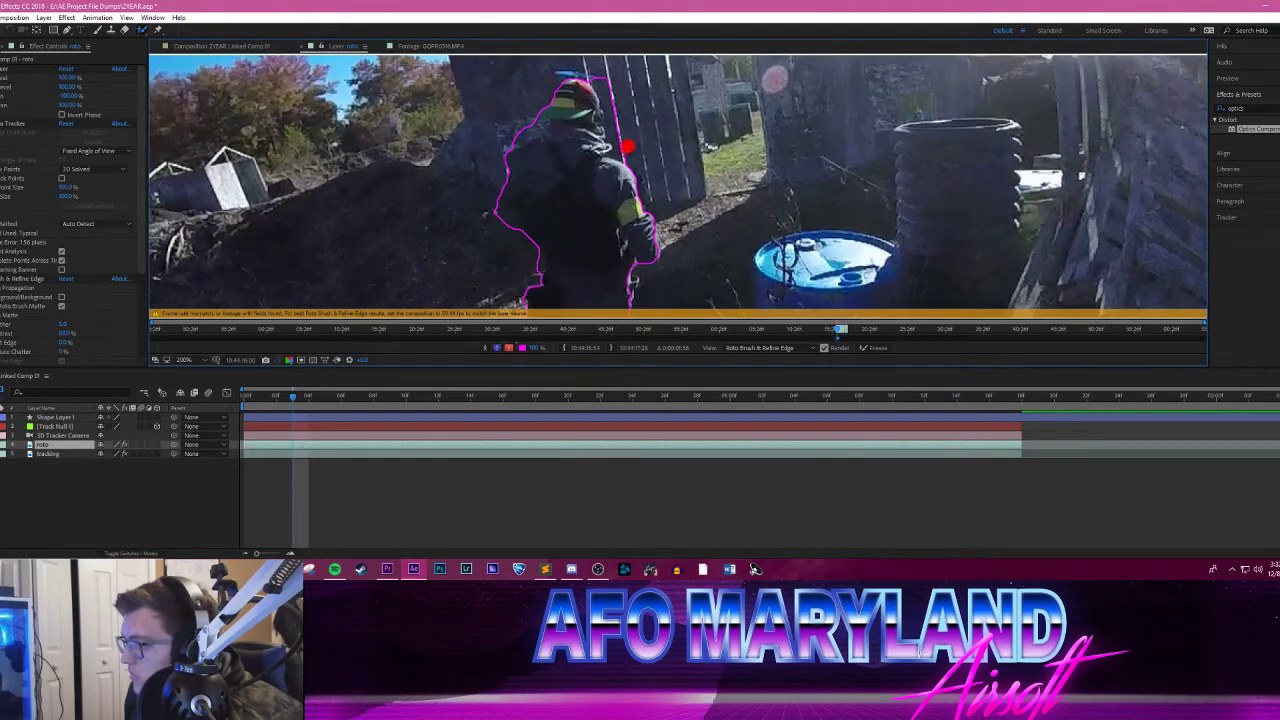
{"action": "mouse_move", "coordinate": [627, 147]}
{"action": "left_mouse_down"}
{"action": "mouse_move", "coordinate": [608, 85]}
{"action": "mouse_move", "coordinate": [586, 92]}
{"action": "mouse_move", "coordinate": [553, 68]}
{"action": "mouse_move", "coordinate": [610, 72]}
{"action": "left_mouse_up"}
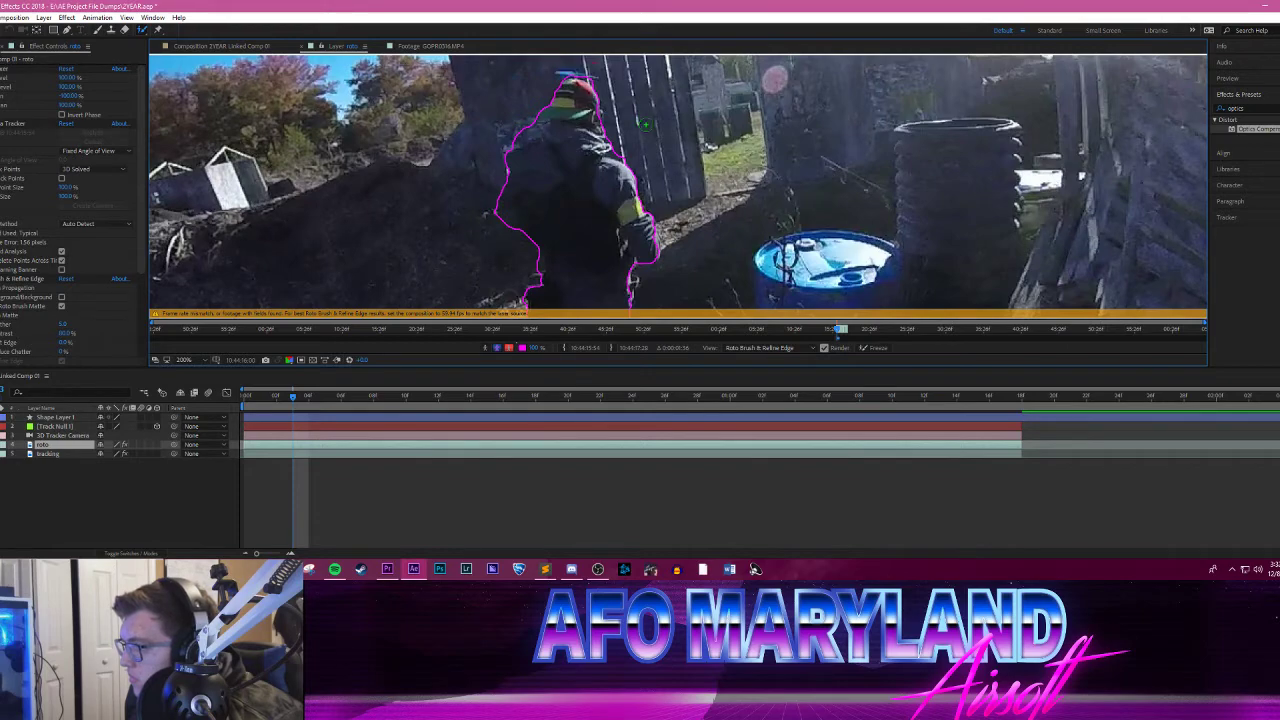
{"action": "mouse_move", "coordinate": [486, 192]}
{"action": "left_mouse_down"}
{"action": "mouse_move", "coordinate": [526, 137]}
{"action": "mouse_move", "coordinate": [546, 211]}
{"action": "mouse_move", "coordinate": [564, 212]}
{"action": "mouse_move", "coordinate": [580, 238]}
{"action": "mouse_move", "coordinate": [565, 305]}
{"action": "left_mouse_up"}
{"action": "key", "text": "Page_Down"}
{"action": "key", "text": "Page_Down"}
{"action": "left_click_drag", "start_coordinate": [574, 235], "coordinate": [590, 264]}
{"action": "left_click_drag", "start_coordinate": [714, 196], "coordinate": [588, 280]}
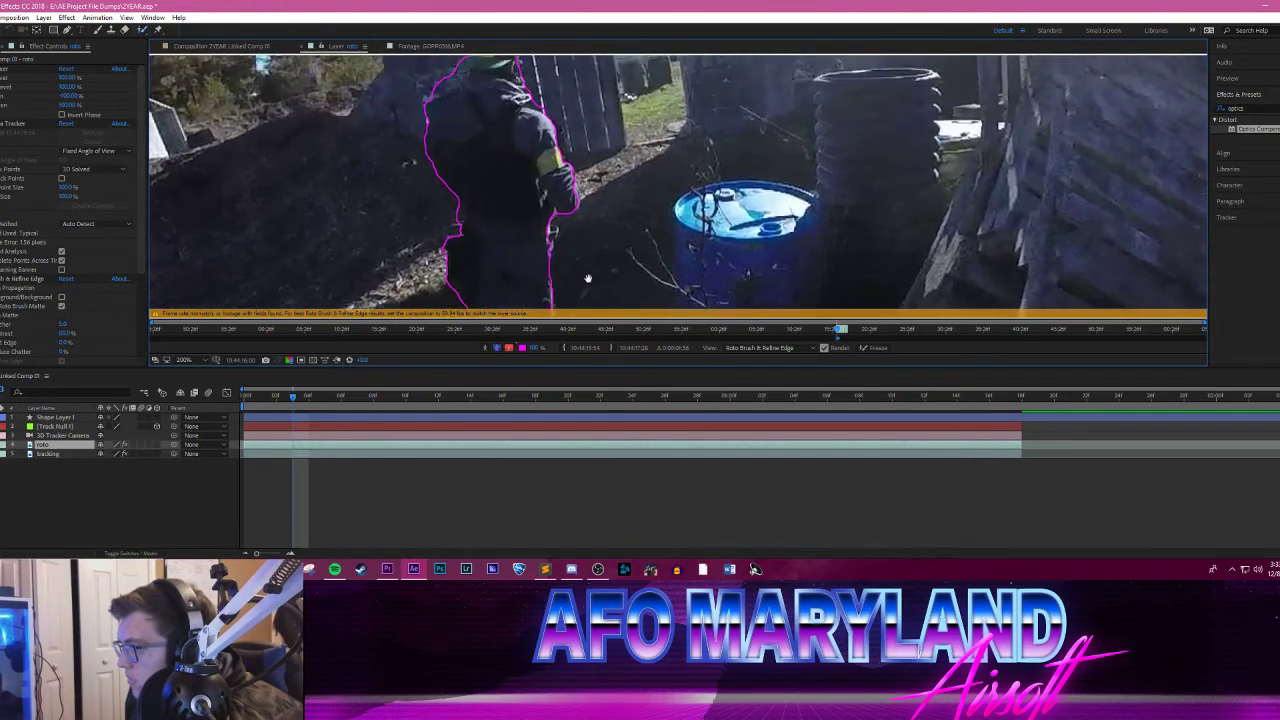
{"action": "left_click_drag", "start_coordinate": [662, 234], "coordinate": [682, 282]}
Step: Advance one frame, trim the background behind the player's shoulder and add the hand to the Roto Brush selection
{"action": "key", "text": "Page_Down"}
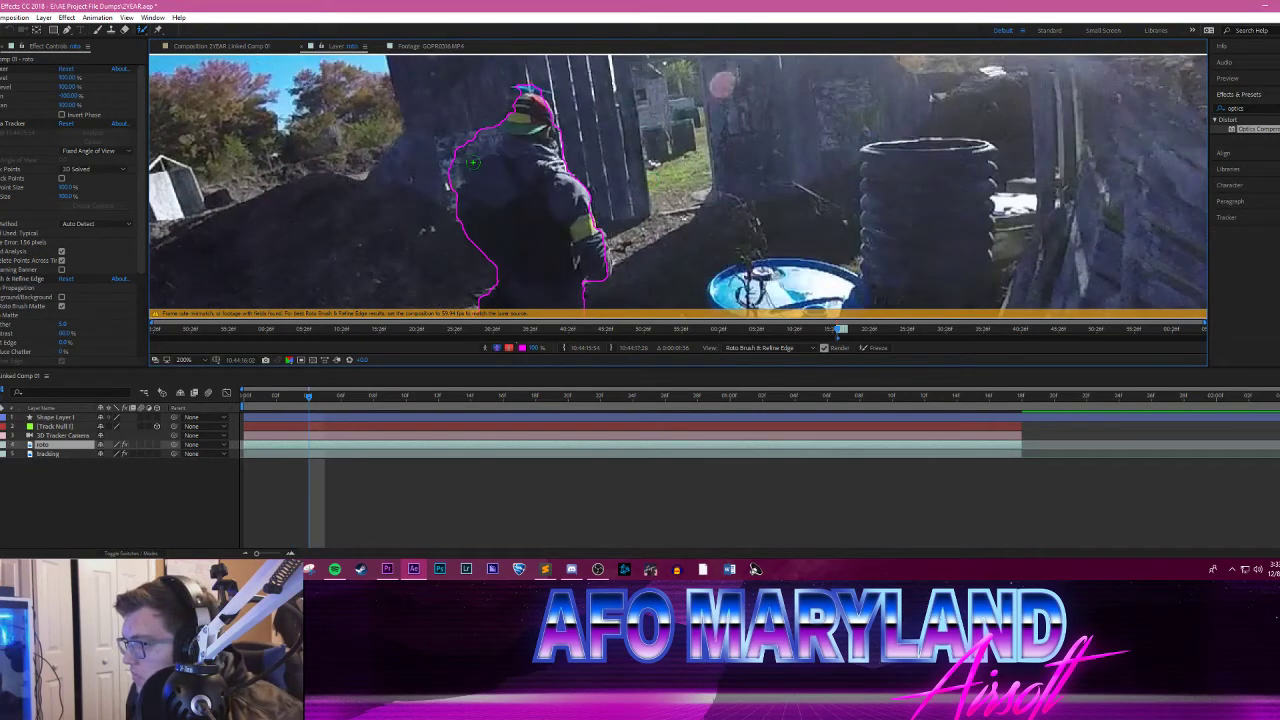
{"action": "mouse_move", "coordinate": [480, 130]}
{"action": "left_mouse_down"}
{"action": "mouse_move", "coordinate": [448, 205]}
{"action": "mouse_move", "coordinate": [449, 175]}
{"action": "mouse_move", "coordinate": [534, 103]}
{"action": "left_mouse_up"}
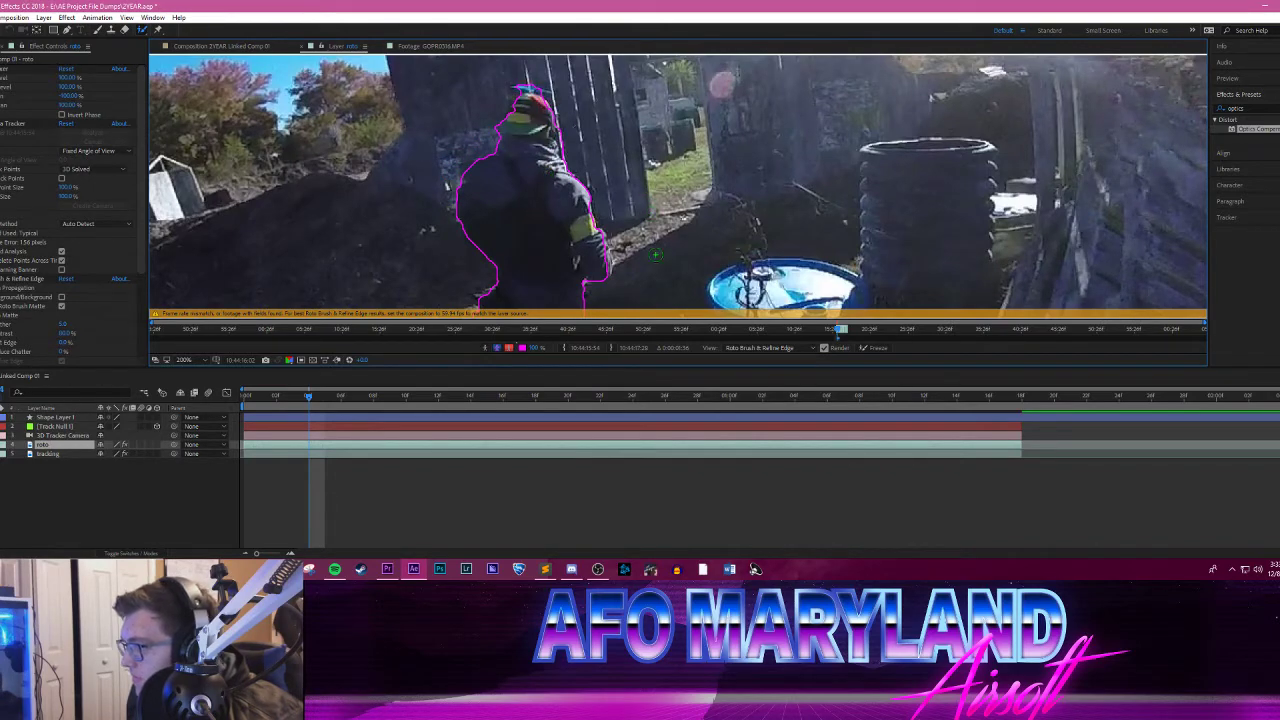
{"action": "left_click_drag", "start_coordinate": [655, 255], "coordinate": [671, 153]}
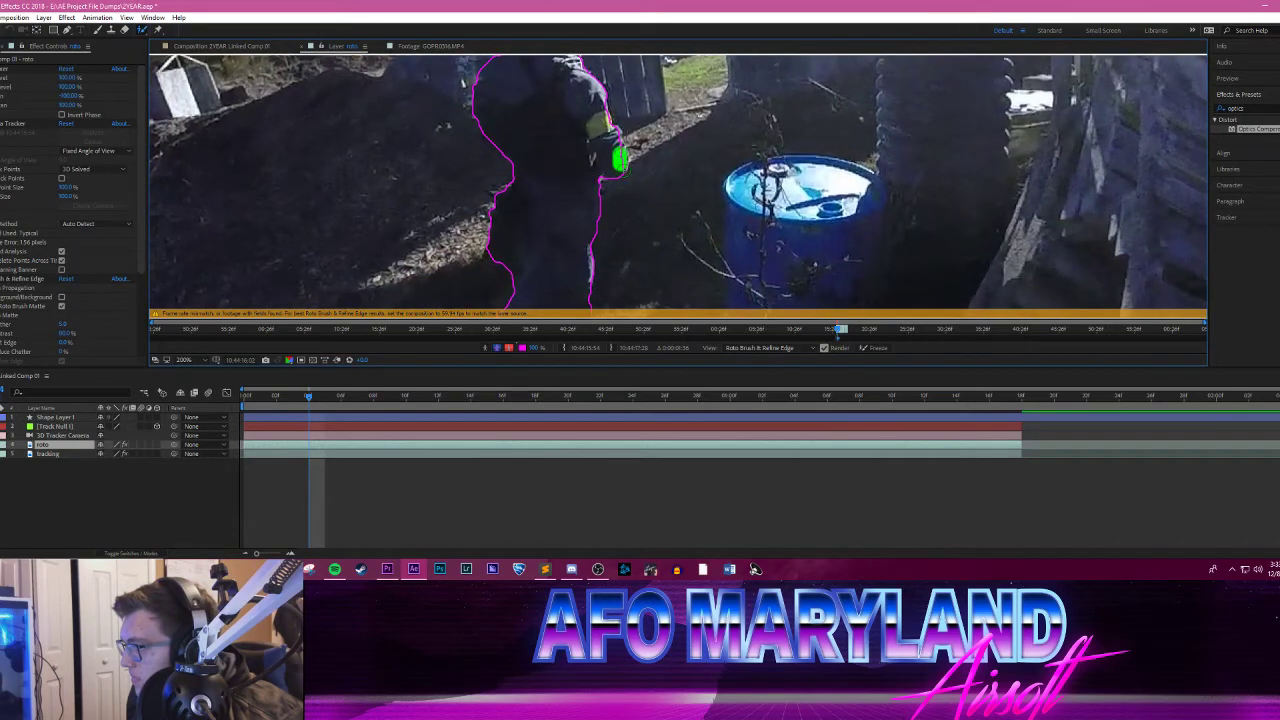
{"action": "left_click_drag", "start_coordinate": [684, 221], "coordinate": [785, 118]}
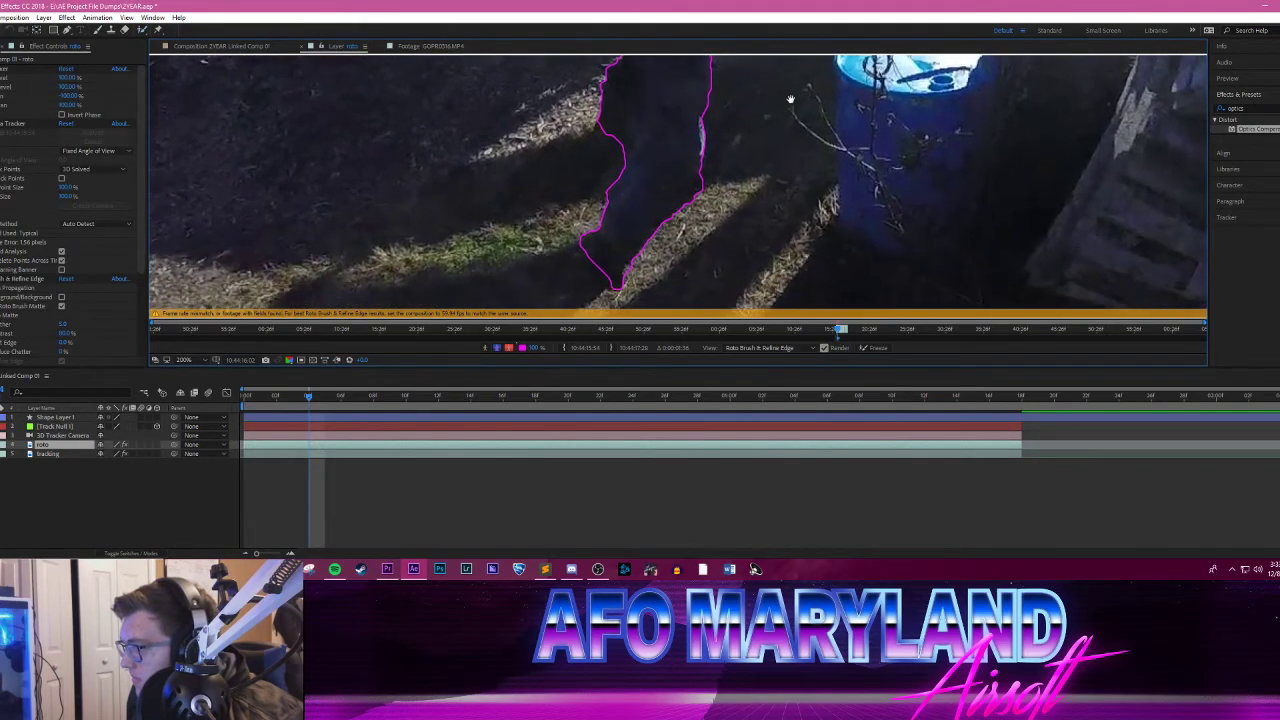
{"action": "scroll", "coordinate": [785, 118], "scroll_direction": "down", "scroll_amount": 2}
{"action": "left_click_drag", "start_coordinate": [619, 198], "coordinate": [600, 148]}
Step: Advance through the next two frames, correcting the Roto Brush outline around the player's leg and forearm
{"action": "key", "text": "Page_Down"}
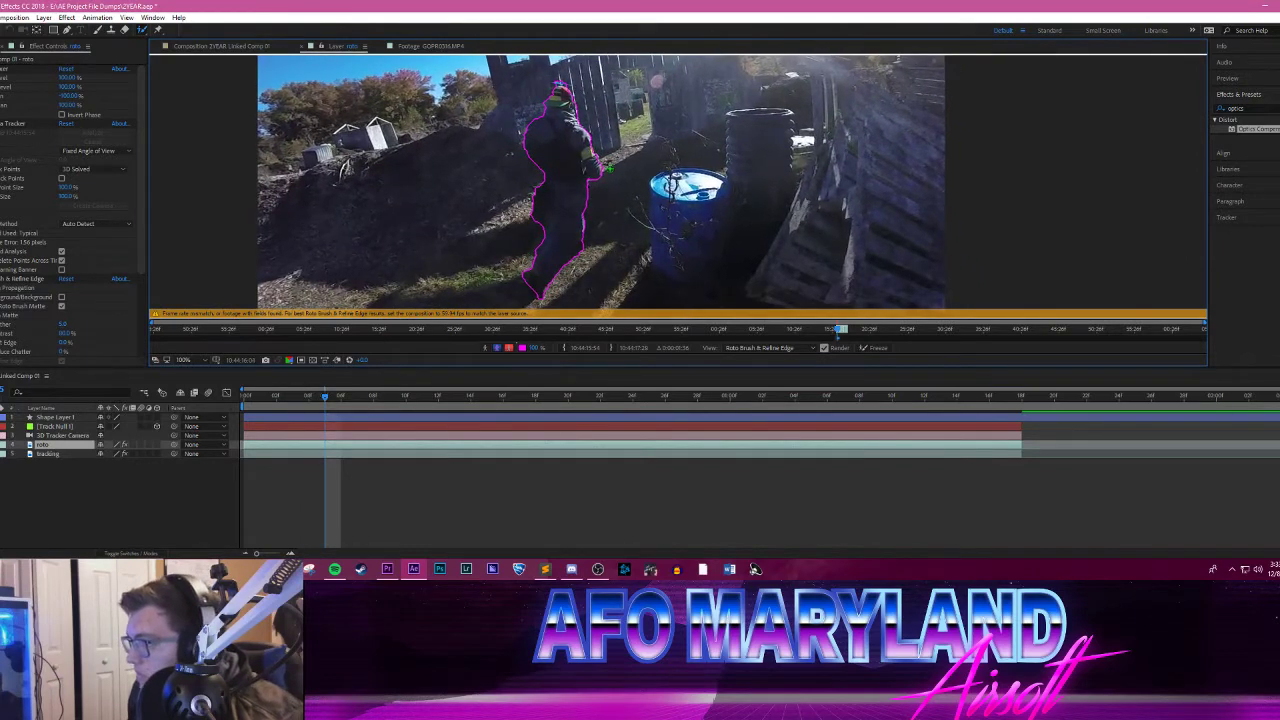
{"action": "key", "text": "Page_Down"}
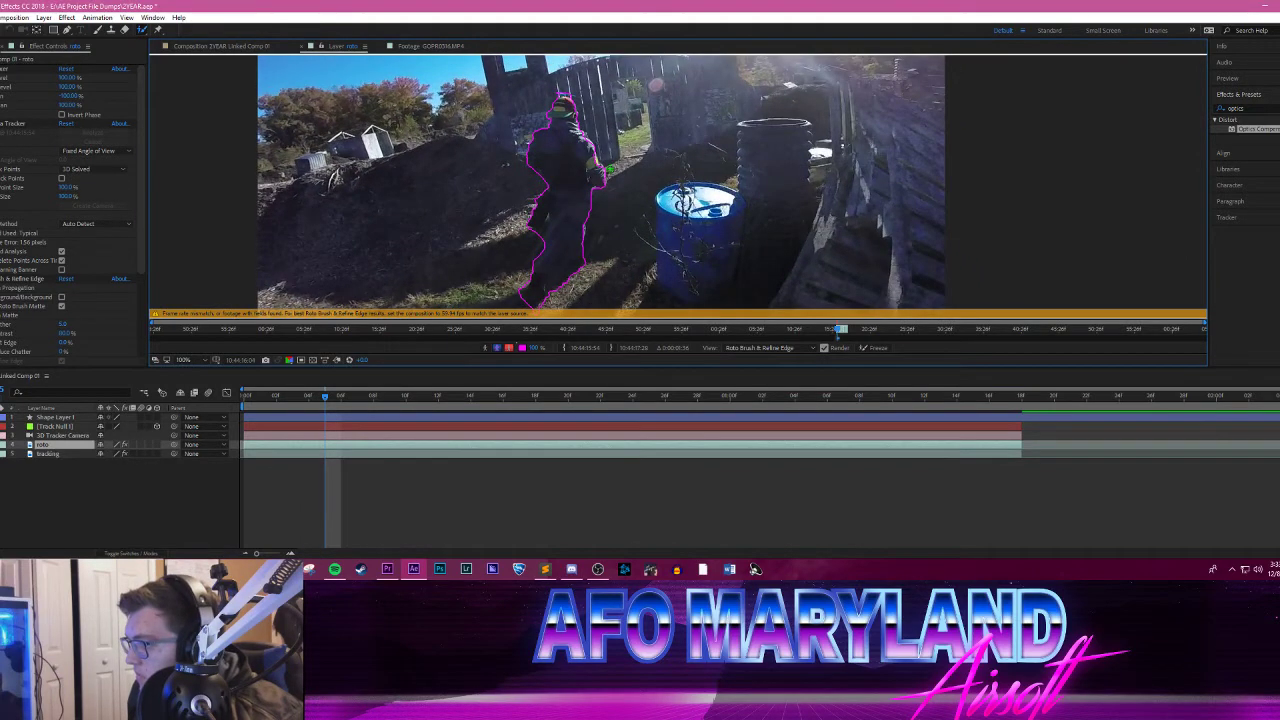
{"action": "scroll", "coordinate": [674, 186], "scroll_direction": "up", "scroll_amount": 4}
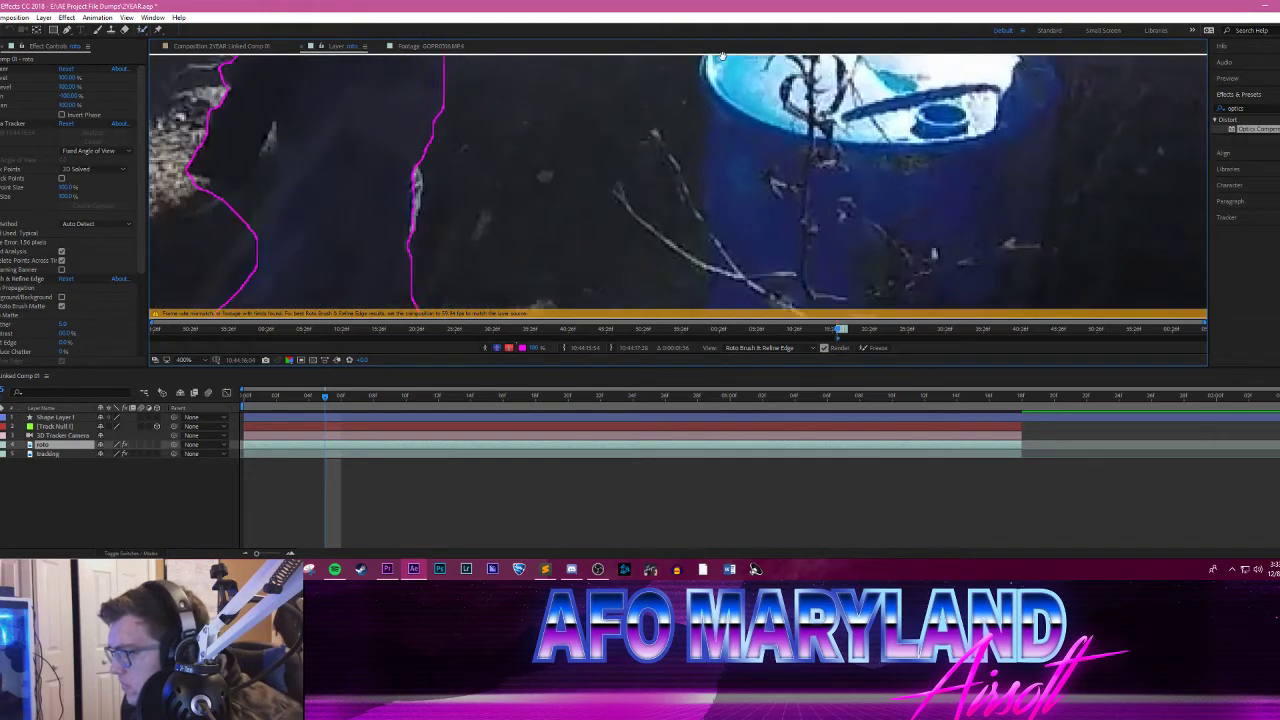
{"action": "mouse_move", "coordinate": [499, 193]}
{"action": "left_mouse_down"}
{"action": "mouse_move", "coordinate": [531, 171]}
{"action": "mouse_move", "coordinate": [723, 137]}
{"action": "mouse_move", "coordinate": [713, 240]}
{"action": "mouse_move", "coordinate": [657, 288]}
{"action": "left_mouse_up"}
{"action": "scroll", "coordinate": [790, 150], "scroll_direction": "down", "scroll_amount": 4}
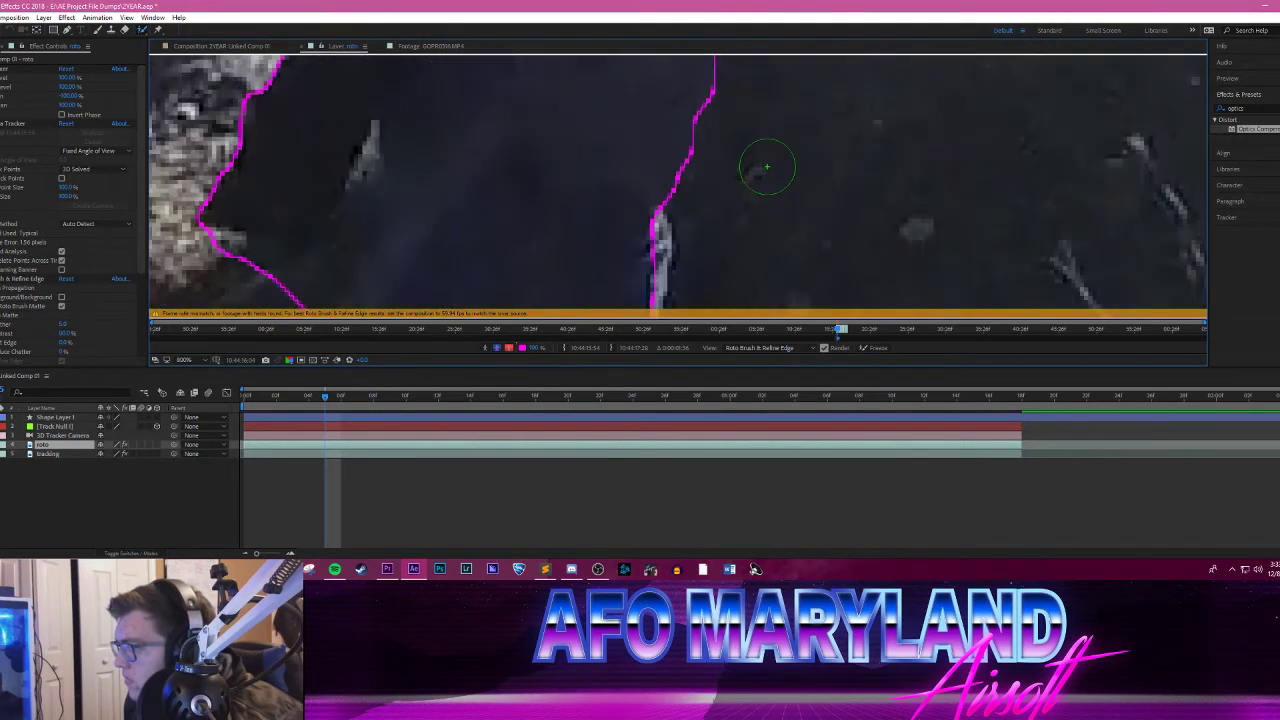
{"action": "scroll", "coordinate": [788, 116], "scroll_direction": "down", "scroll_amount": 1}
{"action": "left_click_drag", "start_coordinate": [757, 134], "coordinate": [729, 191]}
{"action": "scroll", "coordinate": [729, 191], "scroll_direction": "up", "scroll_amount": 2}
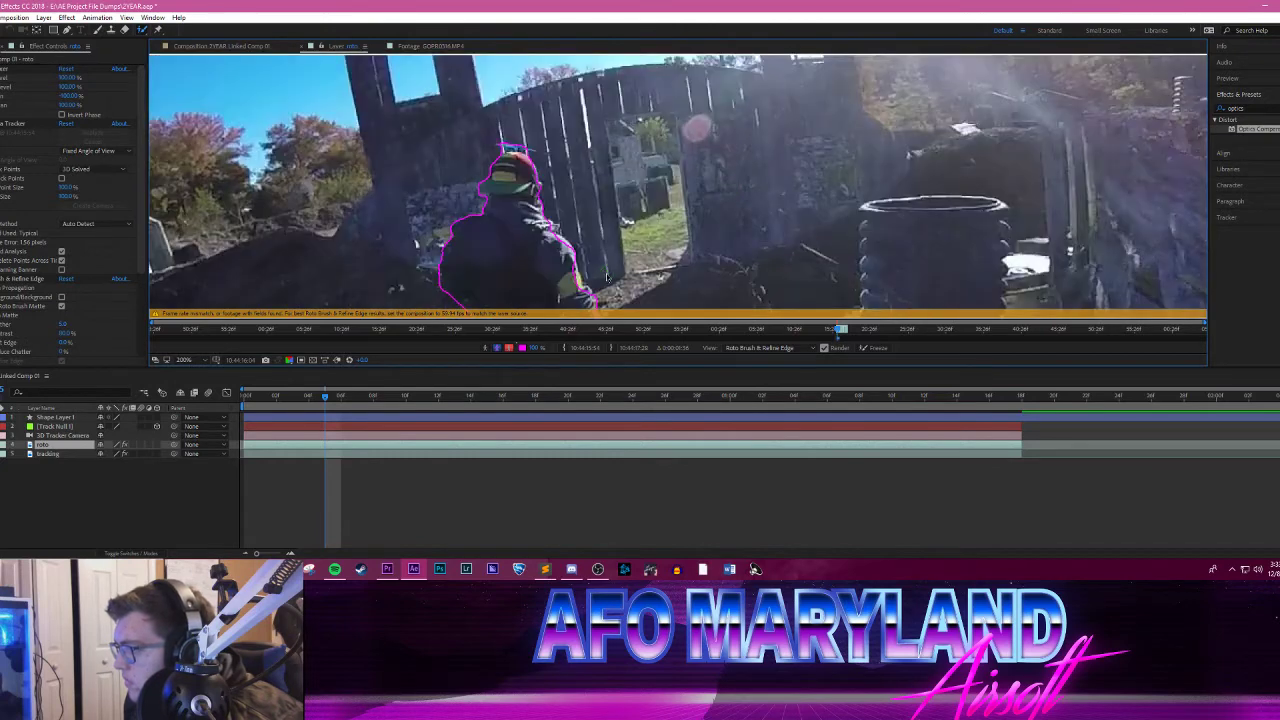
{"action": "left_click_drag", "start_coordinate": [606, 275], "coordinate": [642, 194]}
{"action": "key", "text": "Page_Down"}
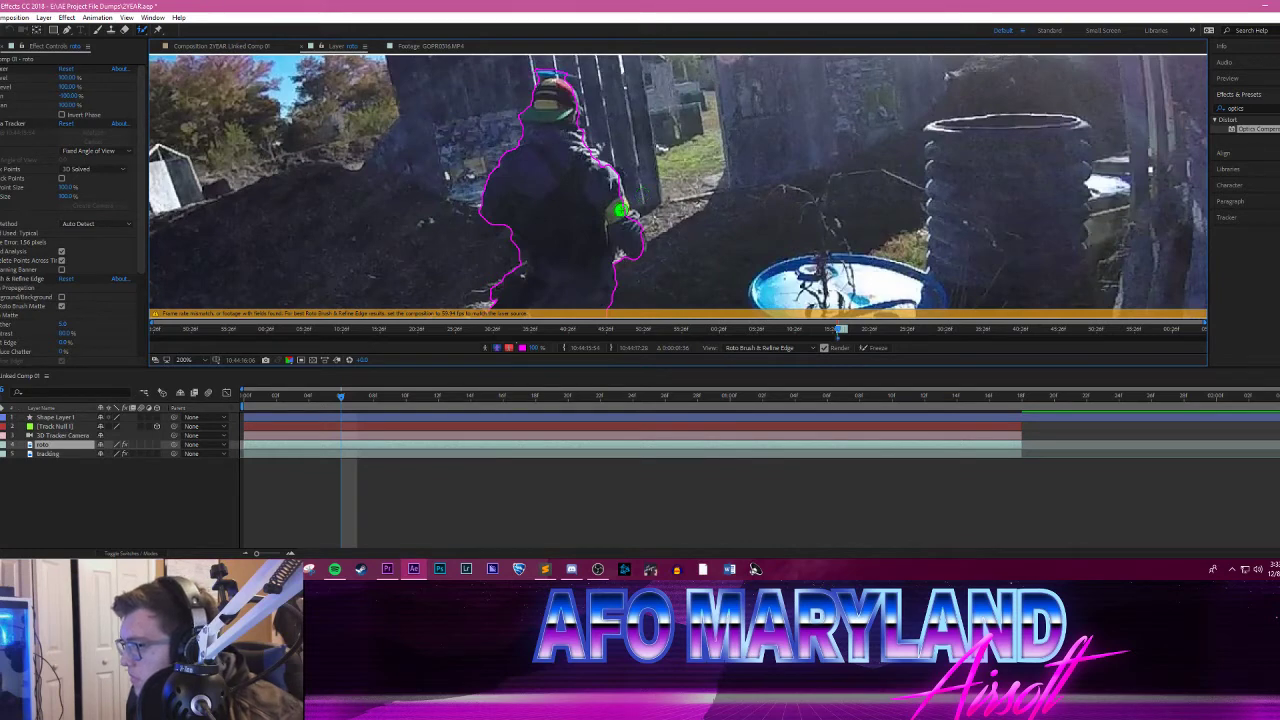
{"action": "left_click_drag", "start_coordinate": [620, 210], "coordinate": [634, 236]}
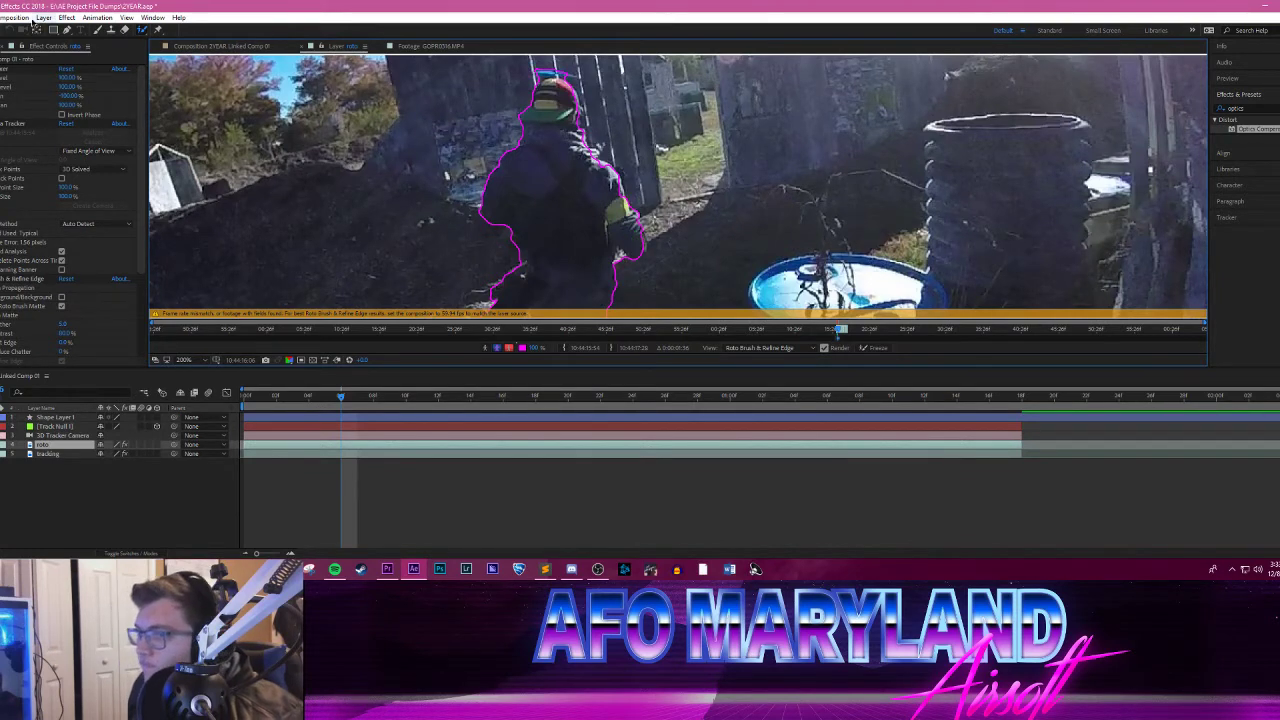
Step: Set the frame rate of 2YEAR Linked Comp 01 to 24 frames per second
{"action": "left_click", "coordinate": [12, 17]}
{"action": "left_click", "coordinate": [37, 47]}
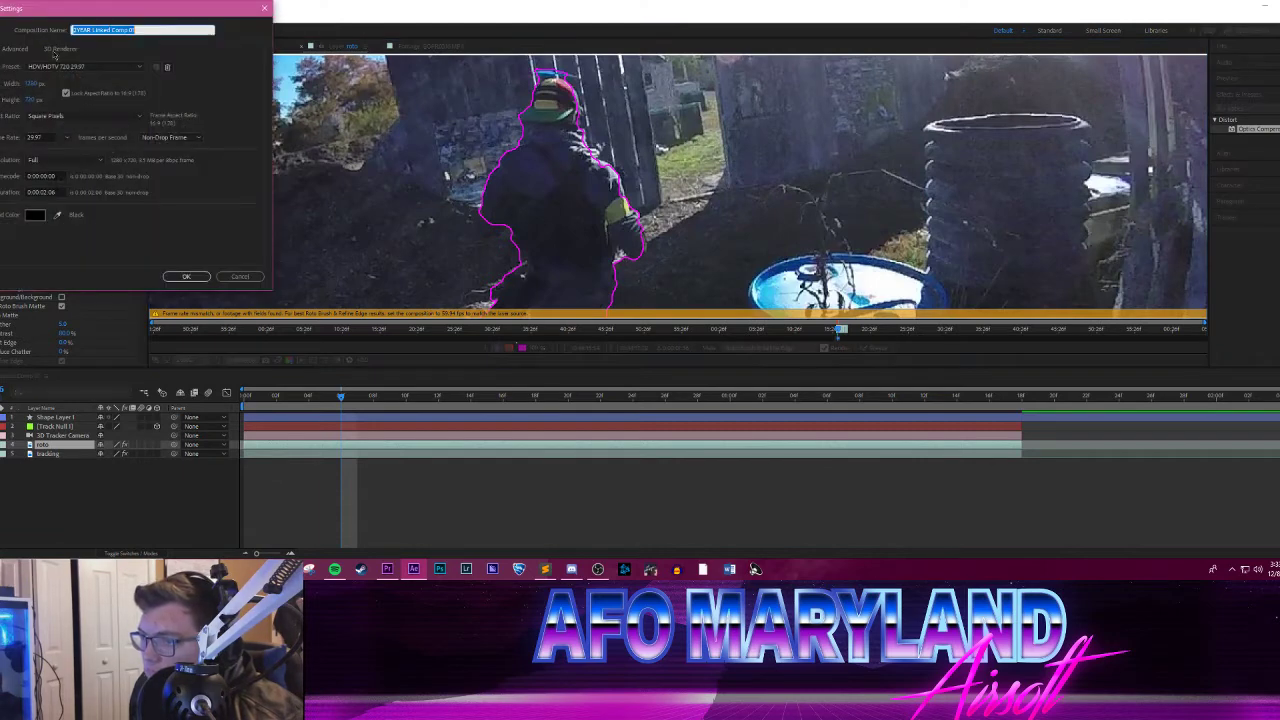
{"action": "left_click", "coordinate": [69, 137]}
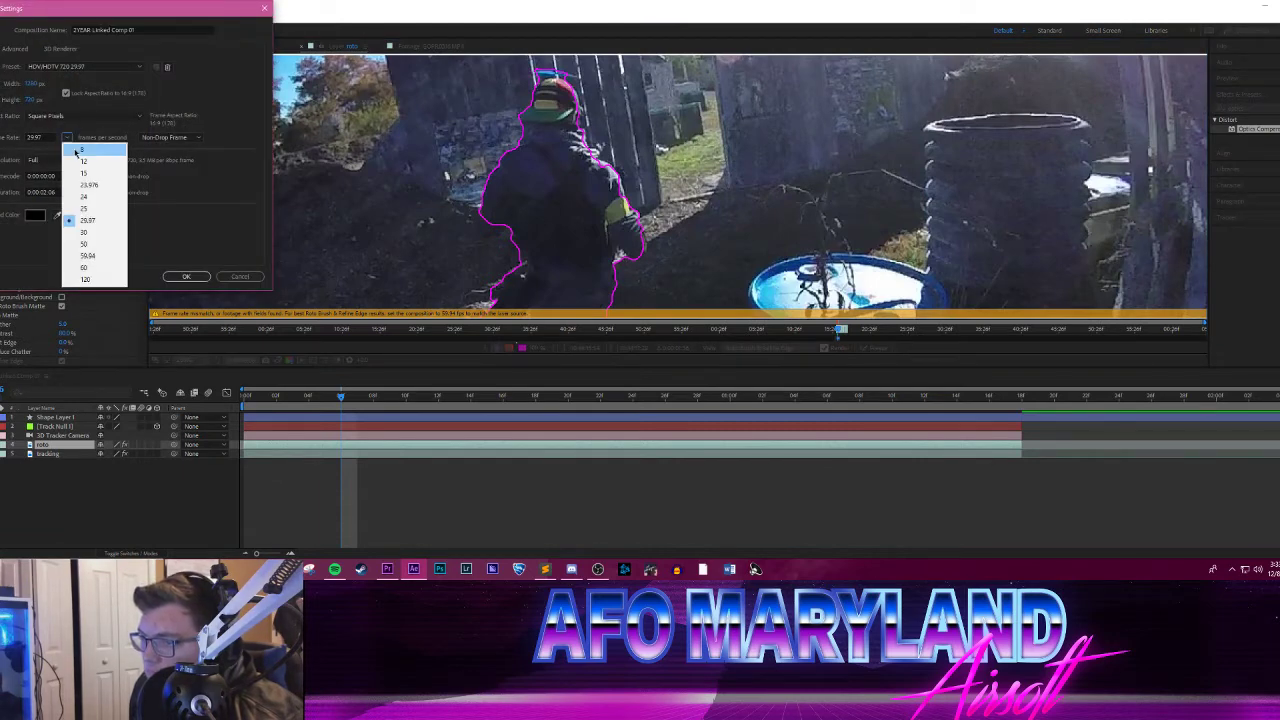
{"action": "left_click", "coordinate": [90, 197]}
{"action": "left_click", "coordinate": [187, 277]}
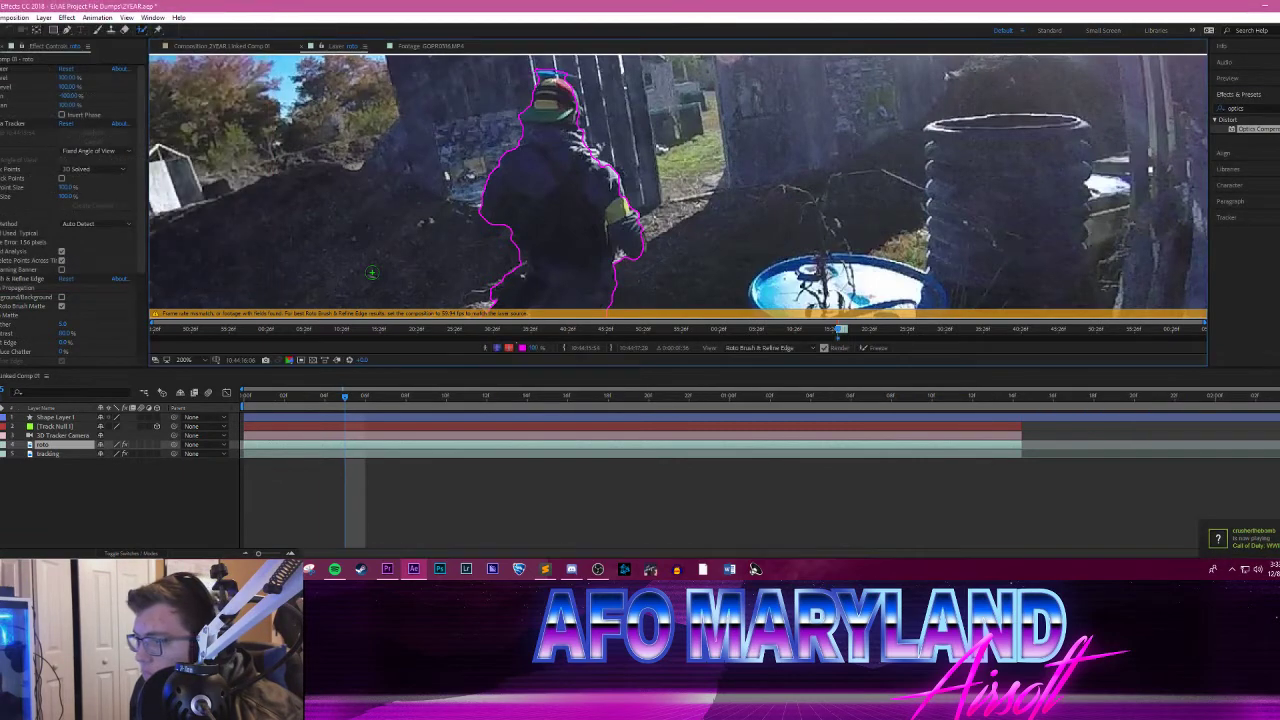
Step: Move to the next frame and subtract the background beside the player's shoulder from the Roto Brush selection
{"action": "left_click_drag", "start_coordinate": [344, 396], "coordinate": [364, 397]}
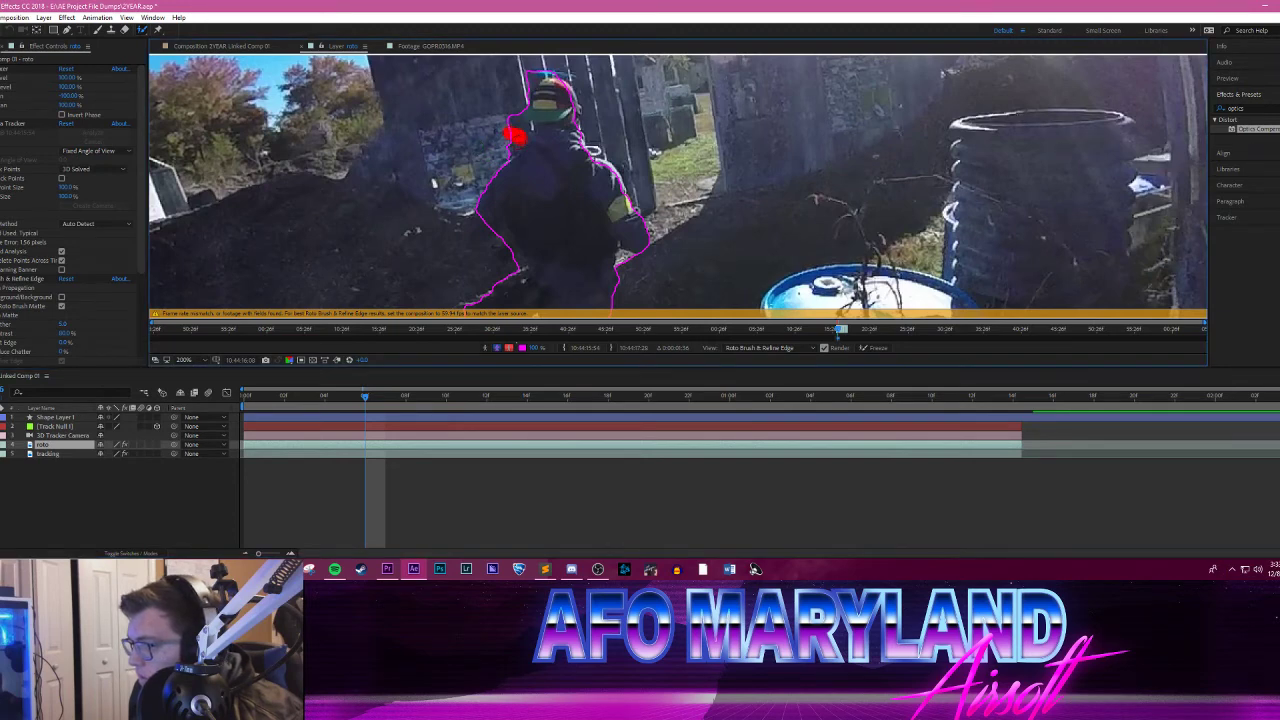
{"action": "left_click", "coordinate": [105, 483]}
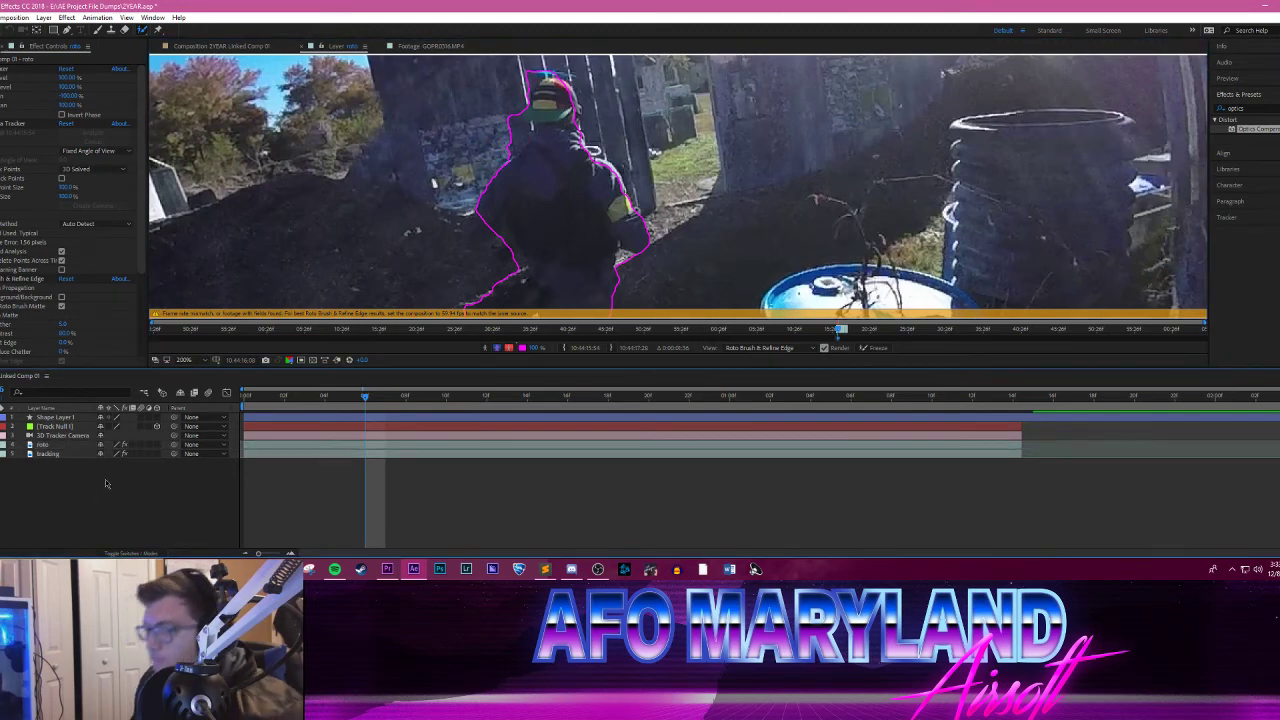
{"action": "right_click", "coordinate": [105, 483]}
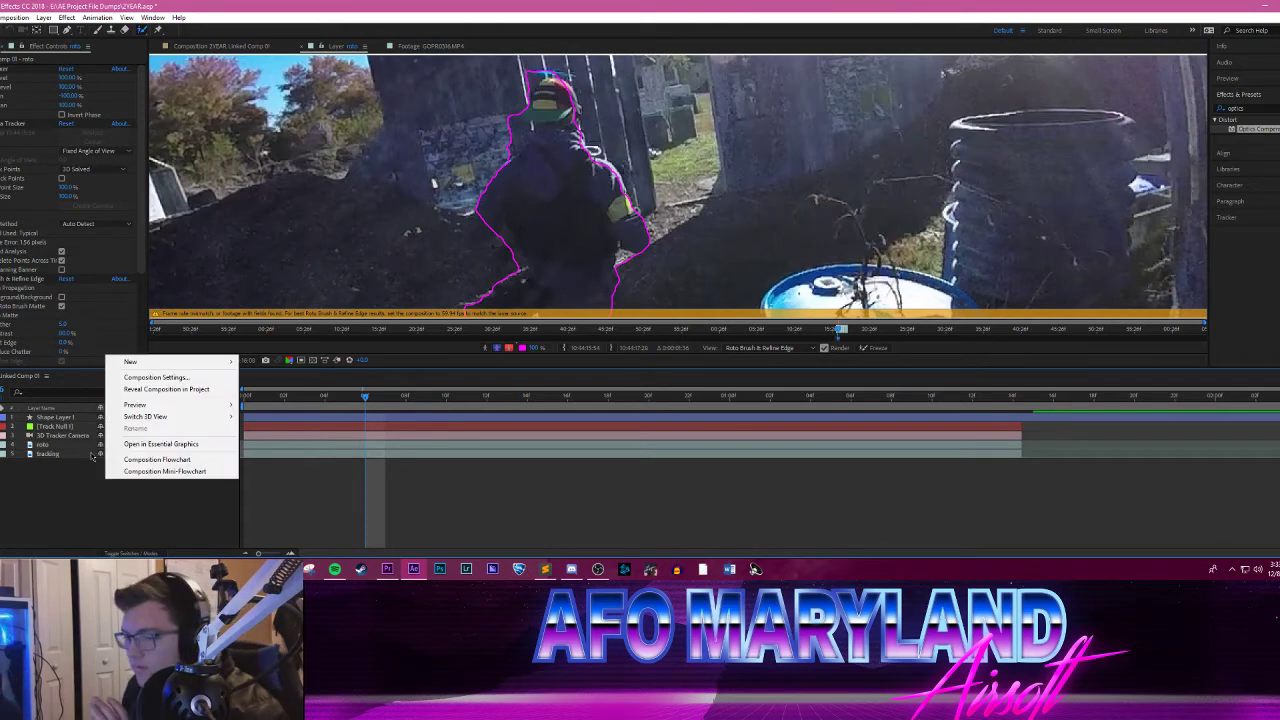
{"action": "key", "text": "Escape"}
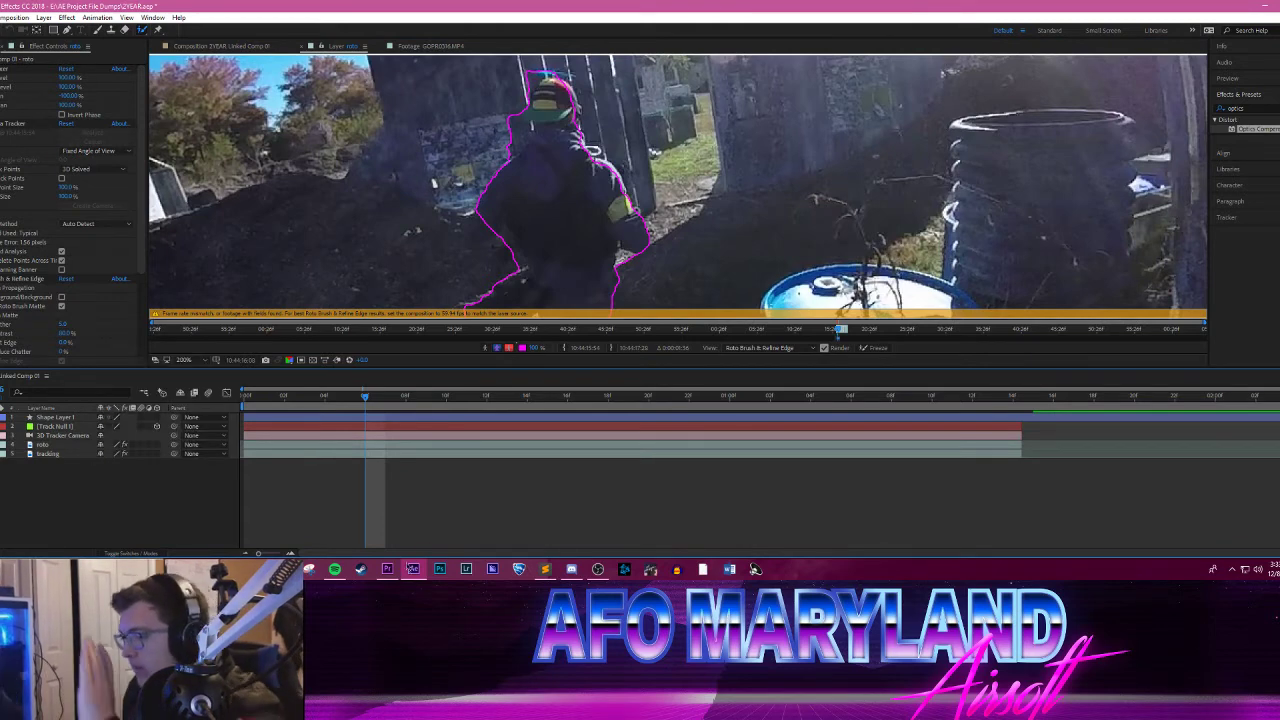
Step: Switch to Premiere Pro and scrub the GOPR0253 sequence back to 00:00:01:59
{"action": "left_click", "coordinate": [387, 569]}
{"action": "left_click_drag", "start_coordinate": [866, 372], "coordinate": [921, 371]}
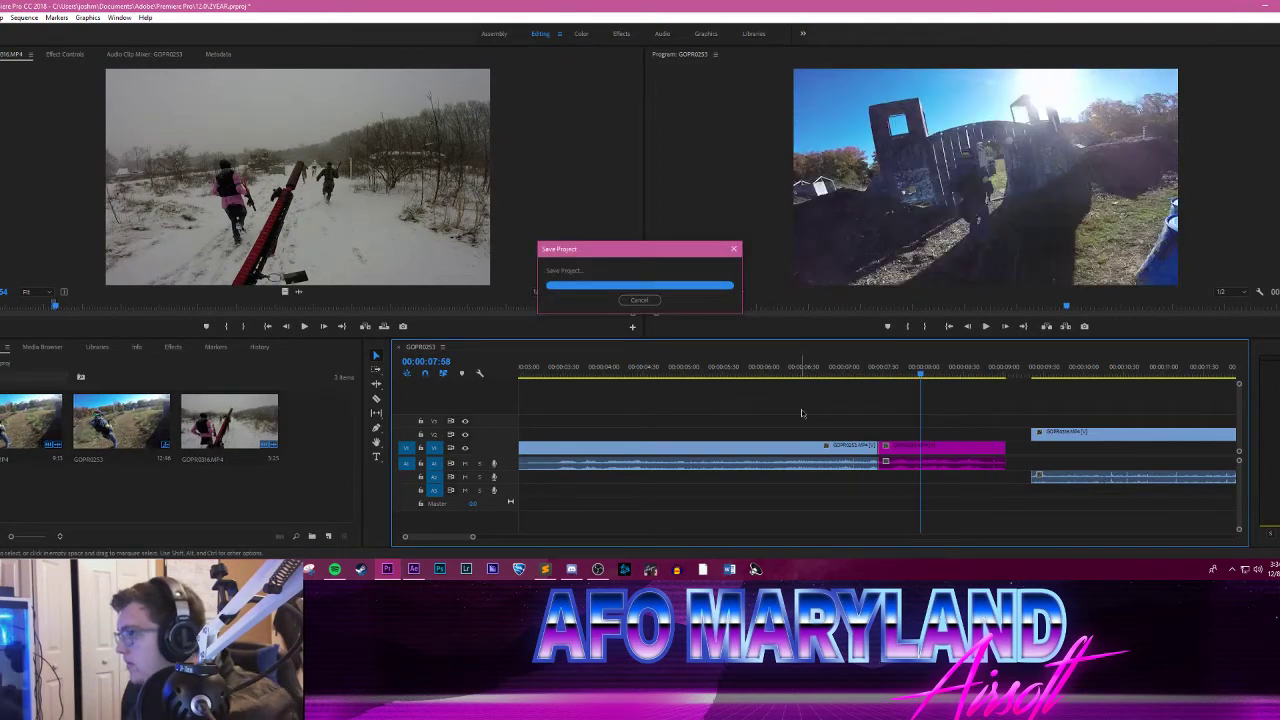
{"action": "left_click_drag", "start_coordinate": [885, 372], "coordinate": [539, 537]}
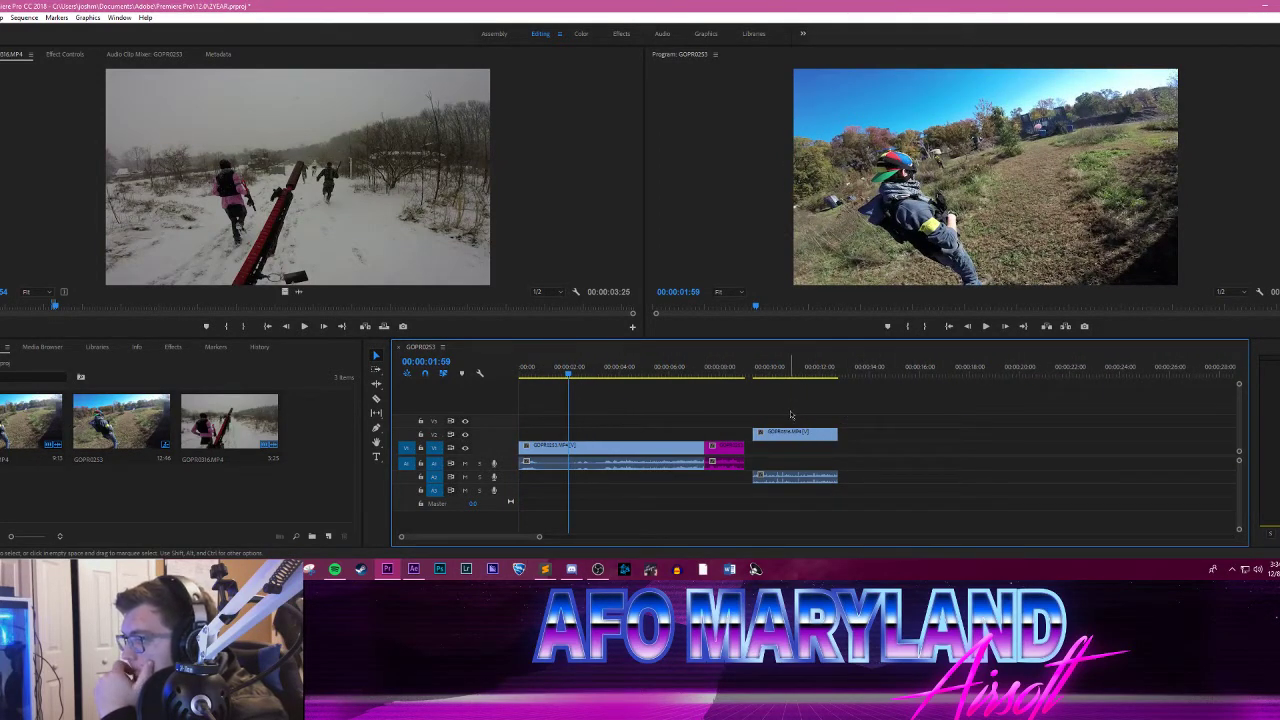
{"action": "right_click", "coordinate": [617, 455]}
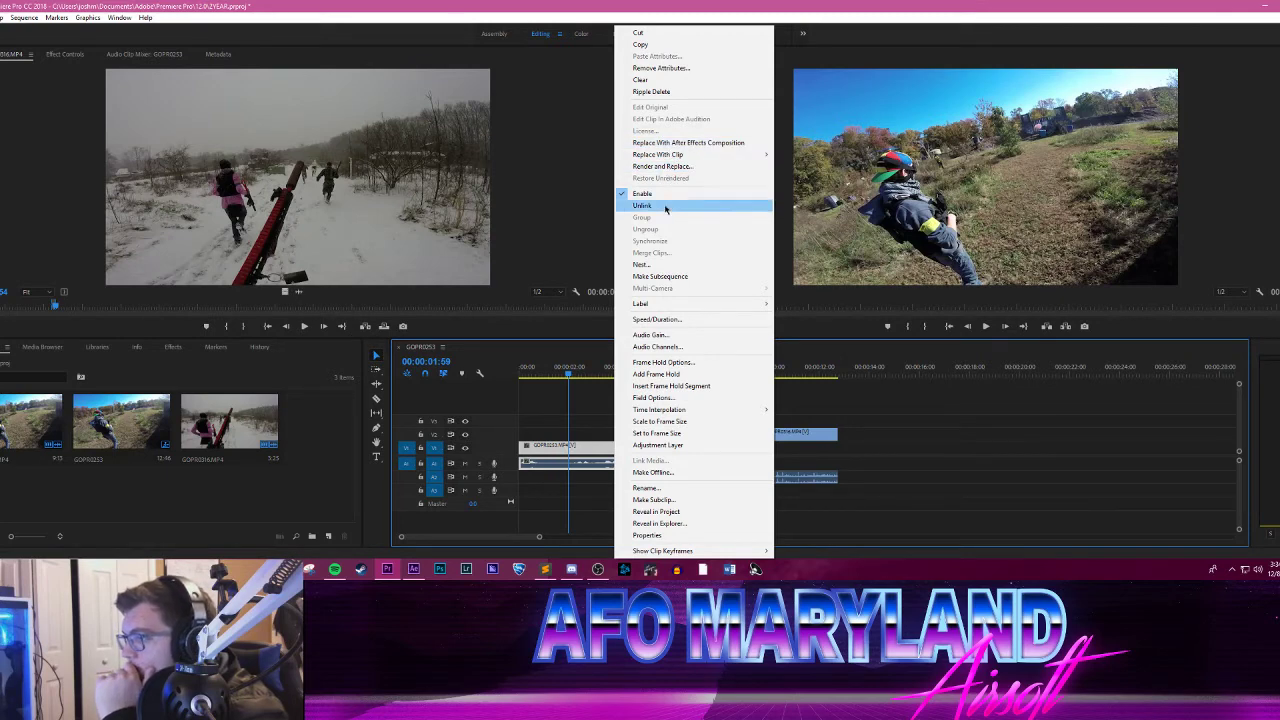
{"action": "left_click", "coordinate": [509, 363]}
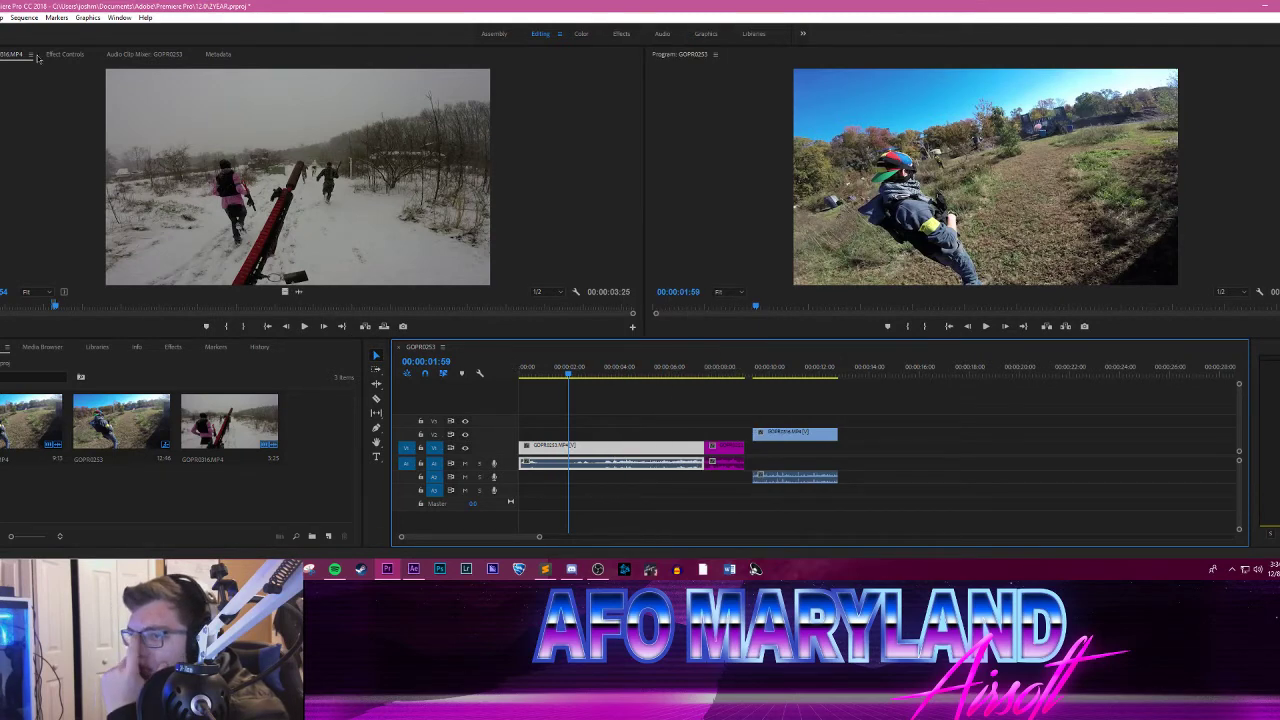
Step: Change the GOPR0253 sequence's timebase to 23.976 frames/second
{"action": "left_click", "coordinate": [24, 17]}
{"action": "left_click", "coordinate": [40, 31]}
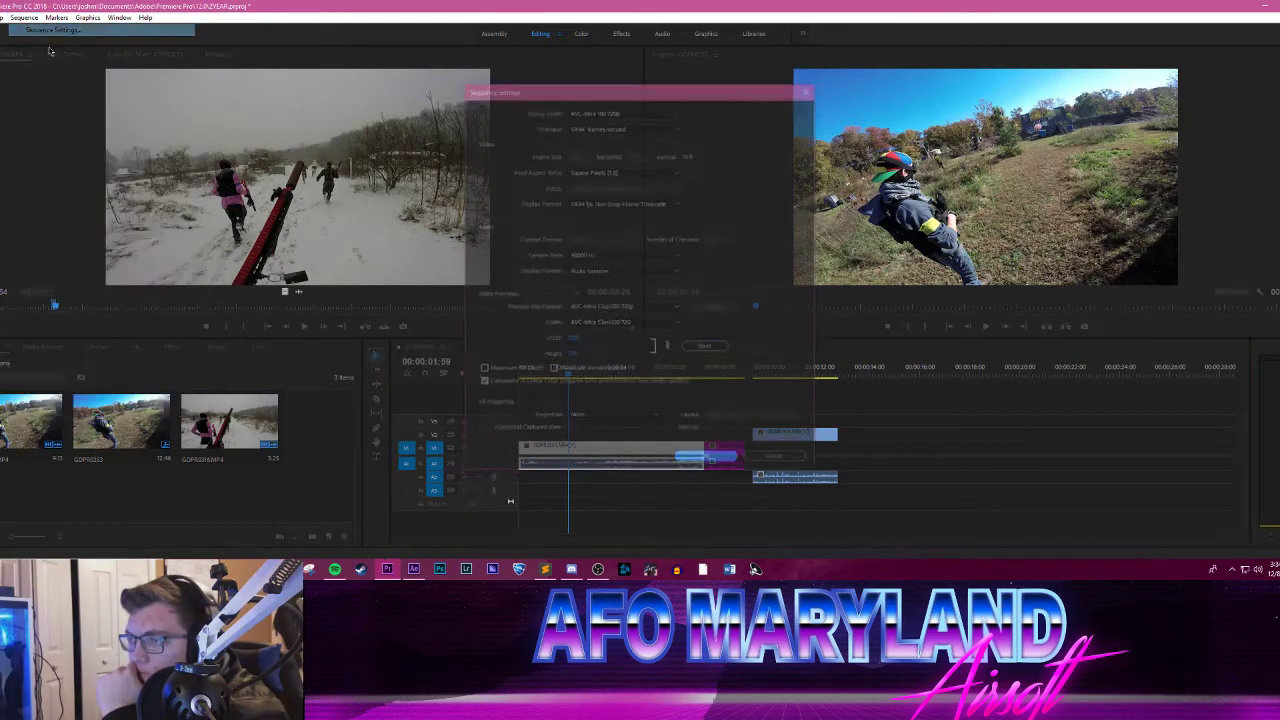
{"action": "left_click_drag", "start_coordinate": [606, 91], "coordinate": [626, 109]}
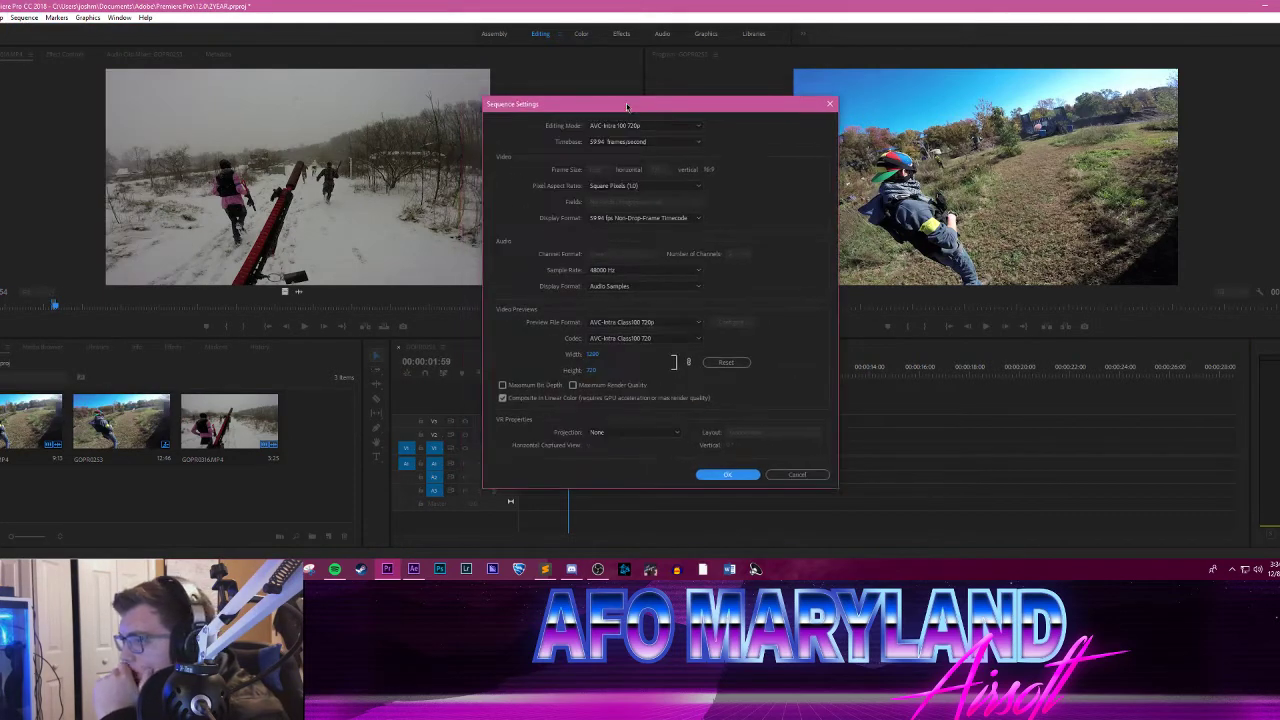
{"action": "left_click", "coordinate": [665, 145]}
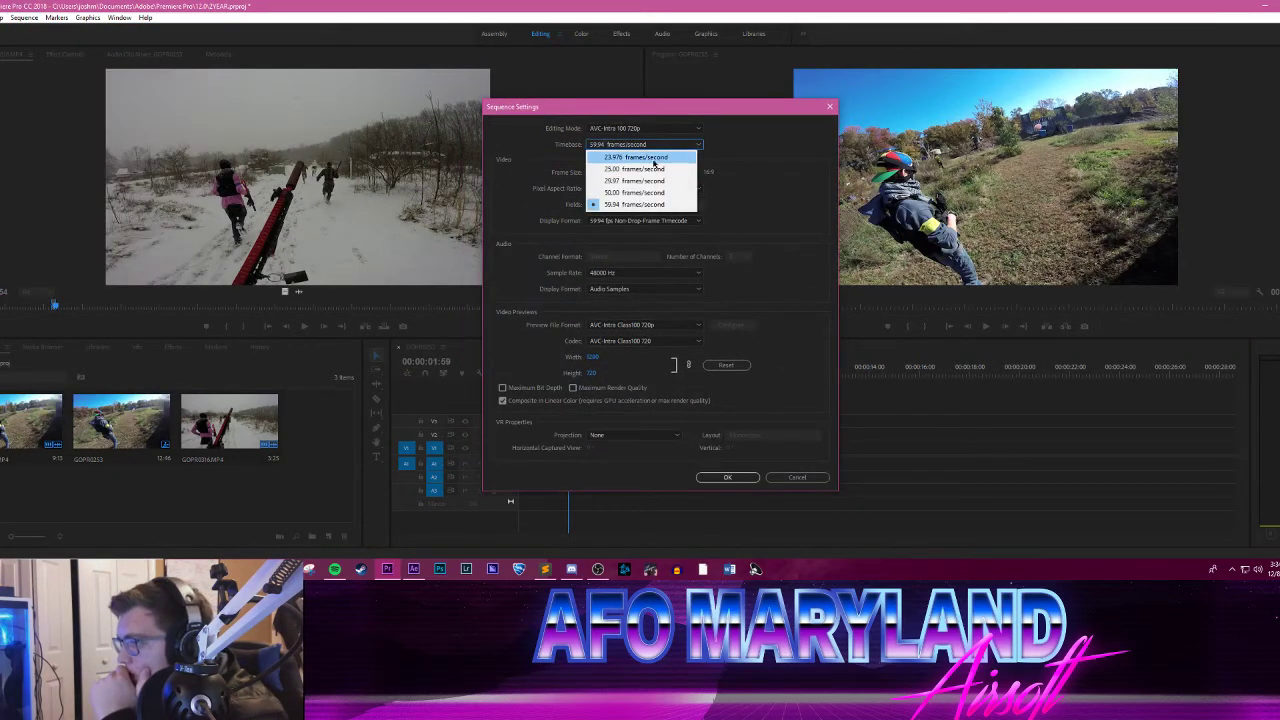
{"action": "left_click", "coordinate": [654, 163]}
{"action": "left_click", "coordinate": [727, 477]}
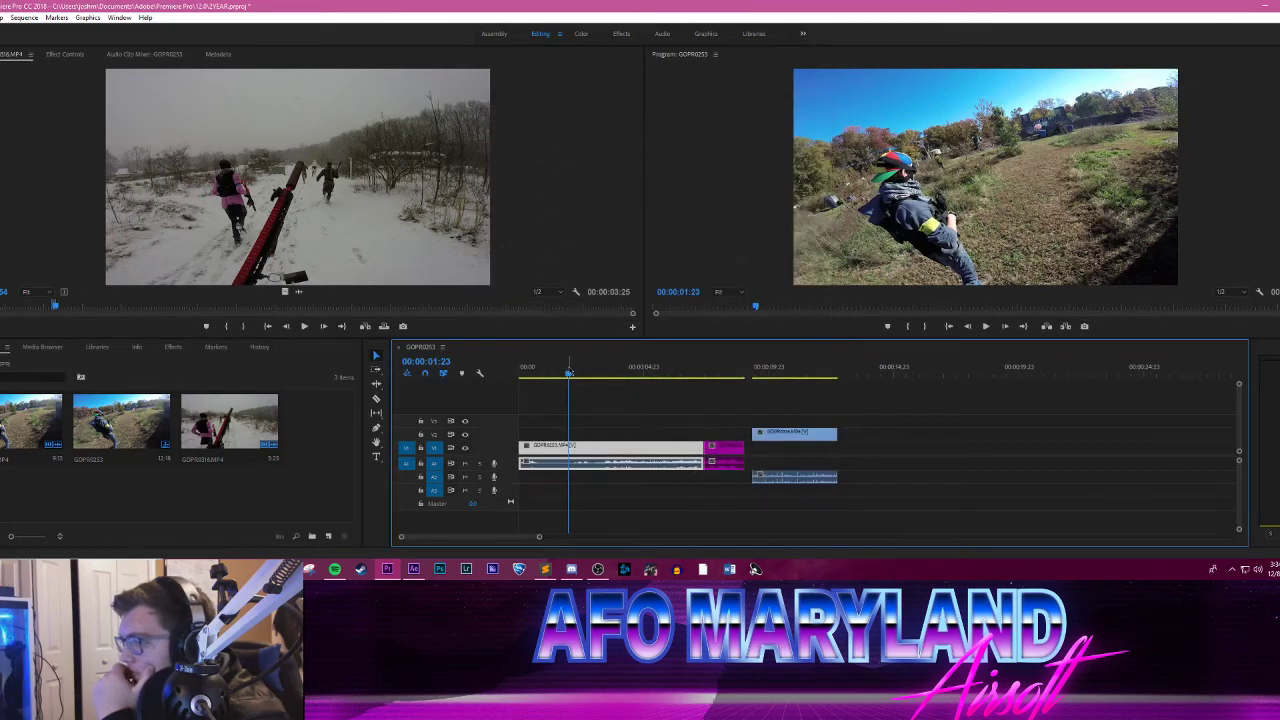
Step: Play the GOPR0253 sequence from the start through the snow clip, and return the playhead to 00:00:00:00
{"action": "left_click", "coordinate": [513, 373]}
{"action": "left_click_drag", "start_coordinate": [513, 373], "coordinate": [503, 341]}
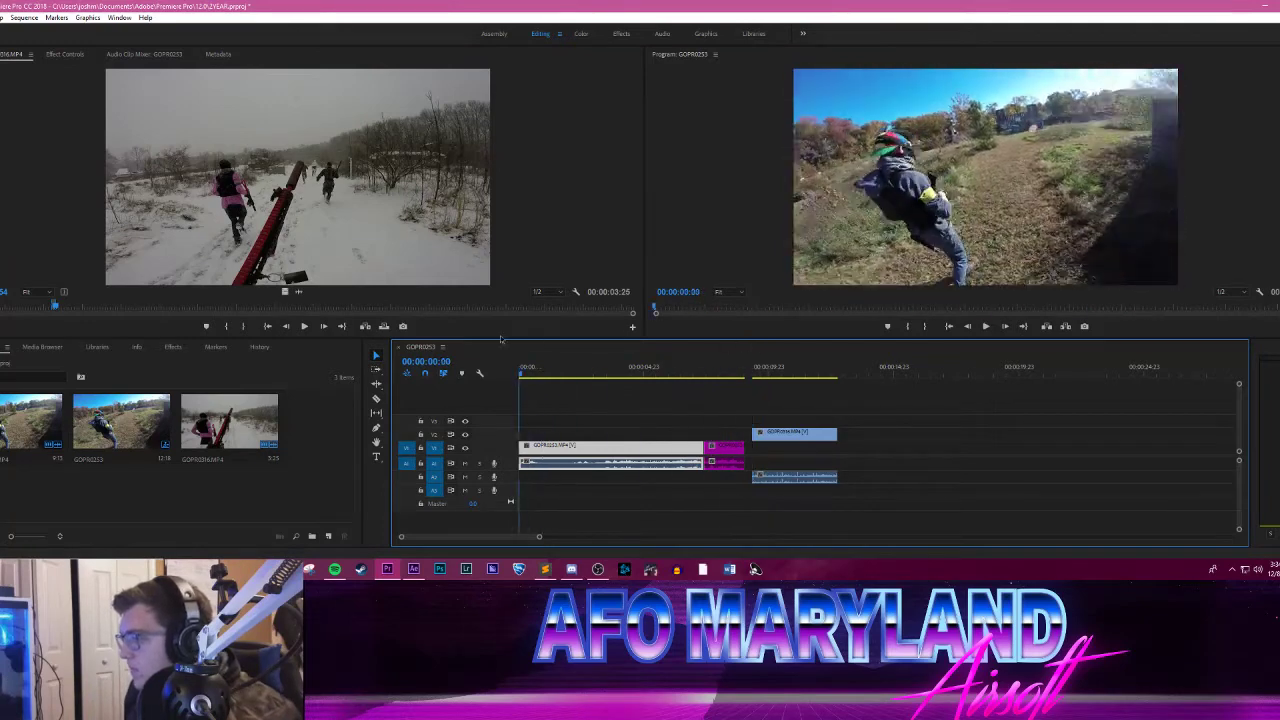
{"action": "key", "text": "space"}
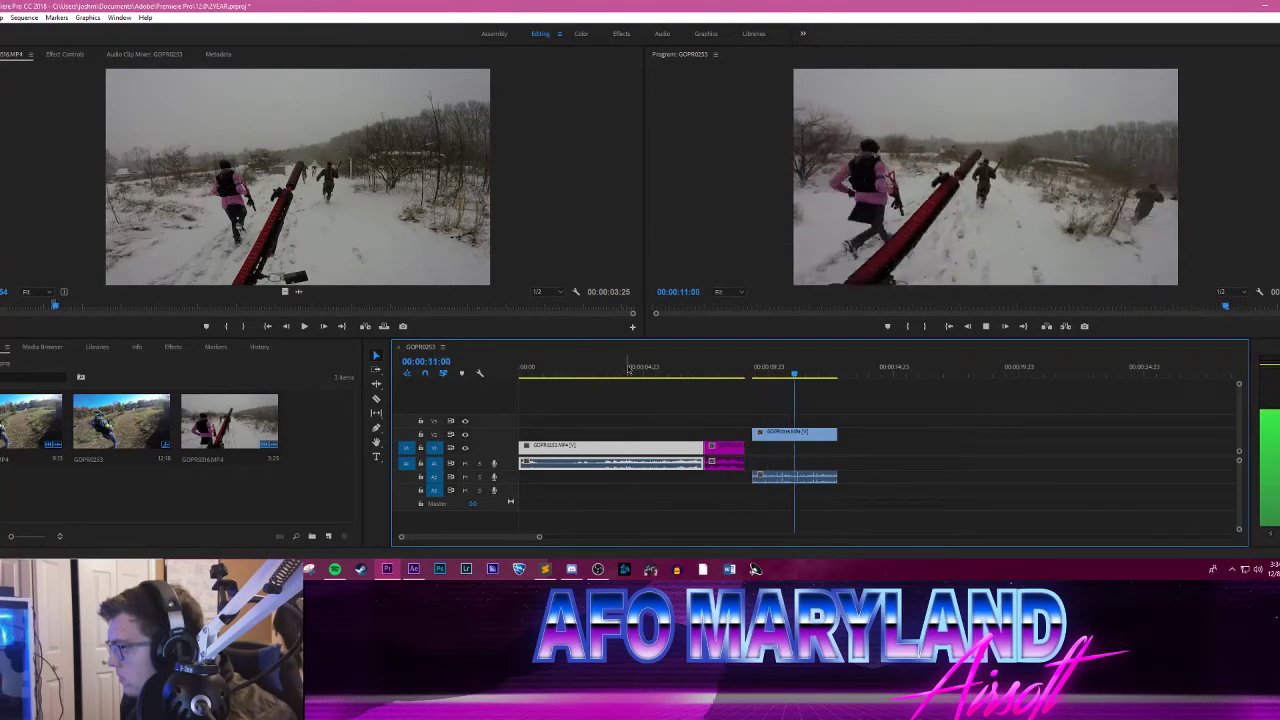
{"action": "left_click_drag", "start_coordinate": [688, 366], "coordinate": [482, 359]}
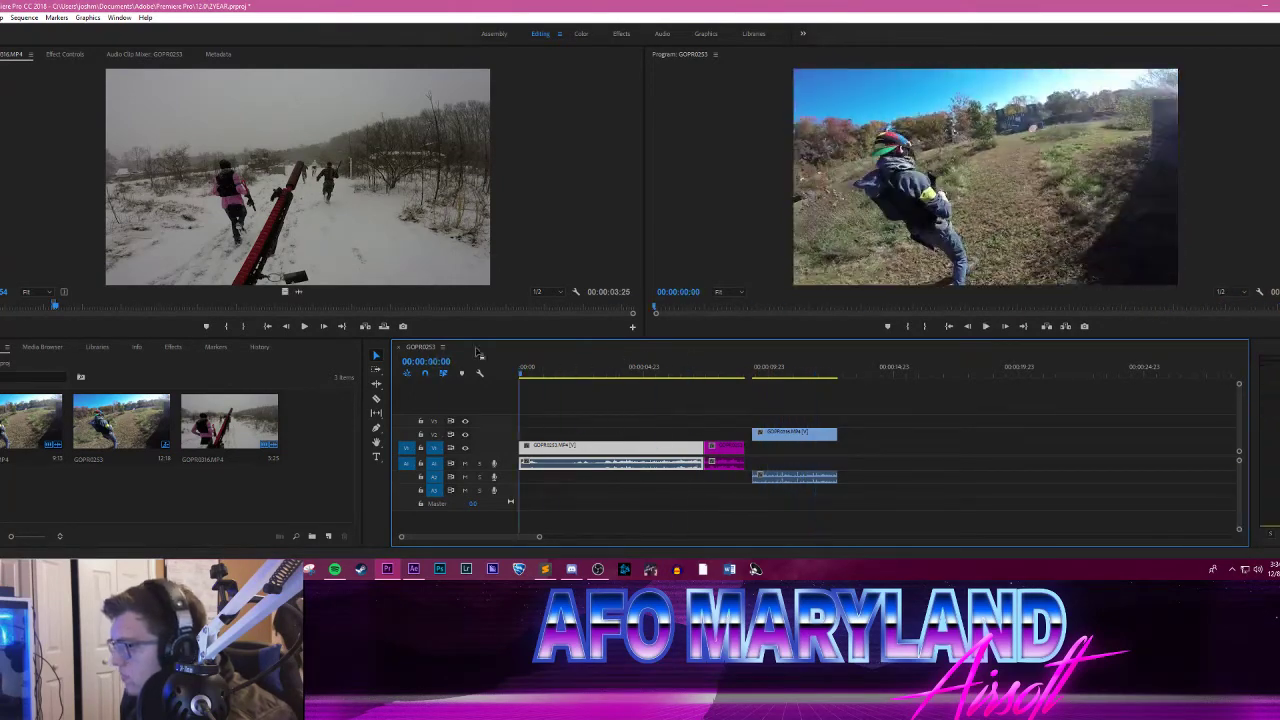
Step: Change the GOPR0253 sequence's timebase to 29.97 frames/second
{"action": "left_click", "coordinate": [24, 18]}
{"action": "left_click", "coordinate": [50, 38]}
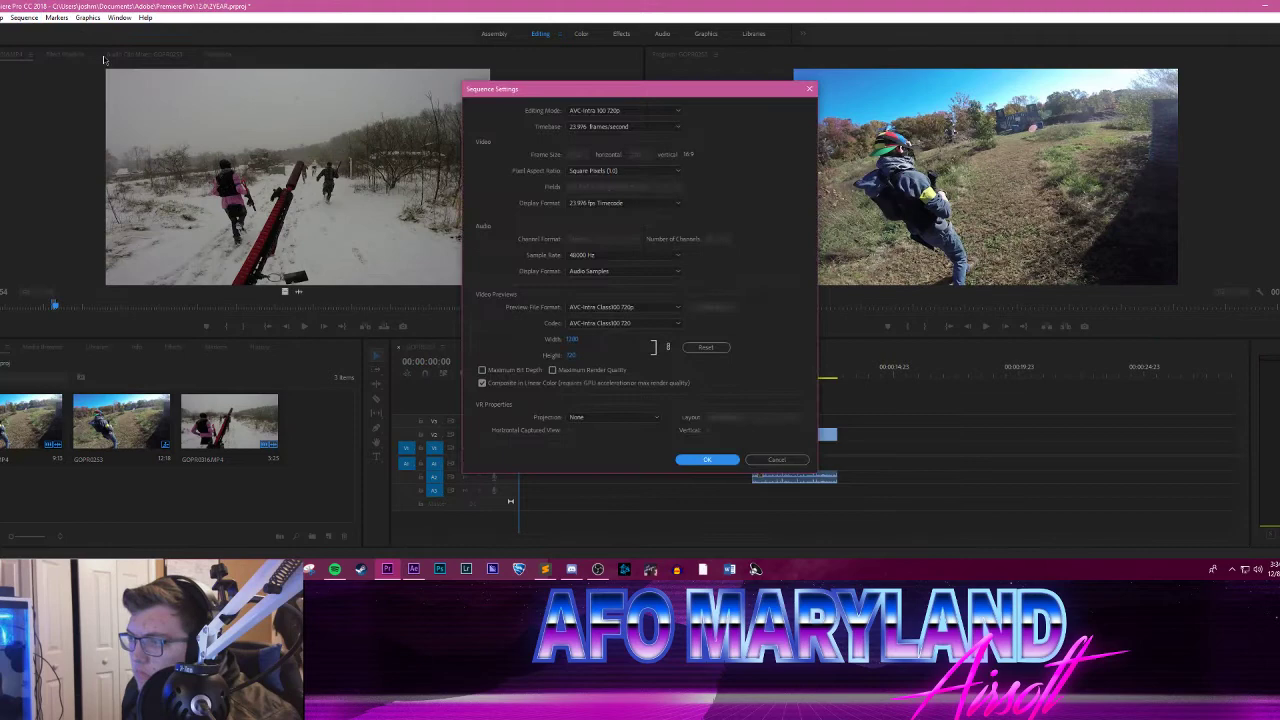
{"action": "left_click", "coordinate": [625, 127]}
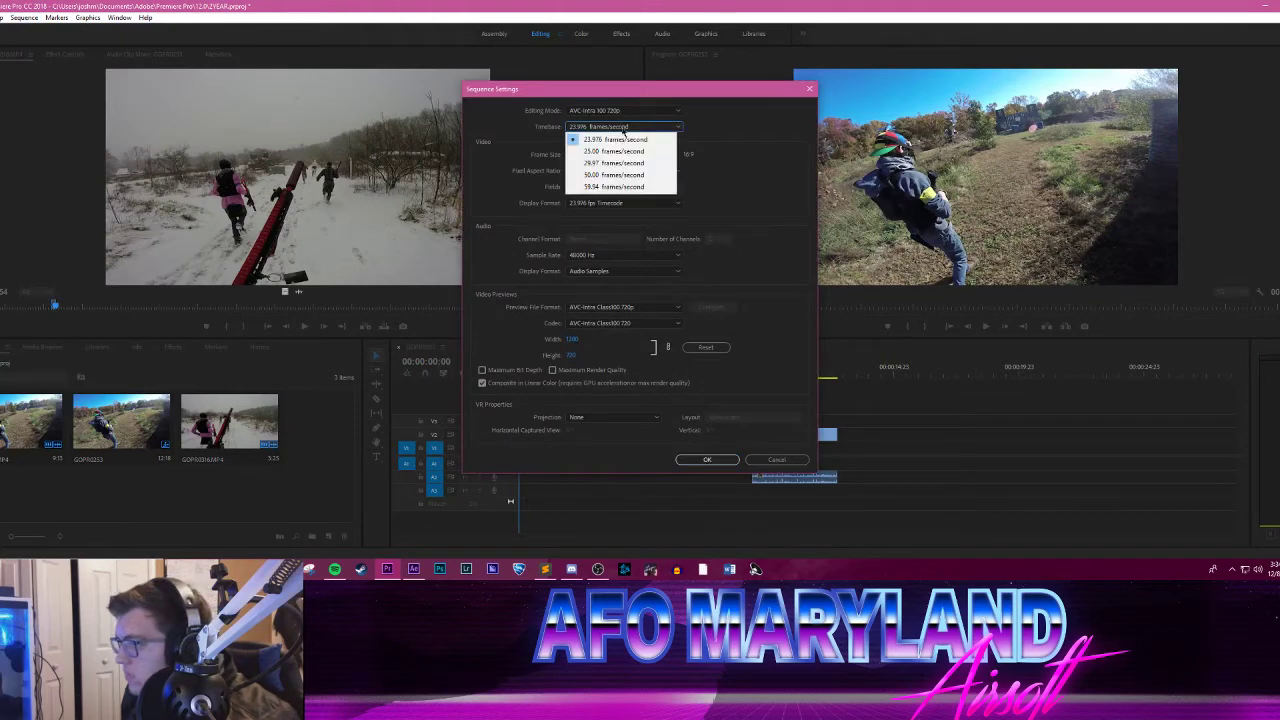
{"action": "left_click", "coordinate": [617, 163]}
{"action": "left_click", "coordinate": [707, 459]}
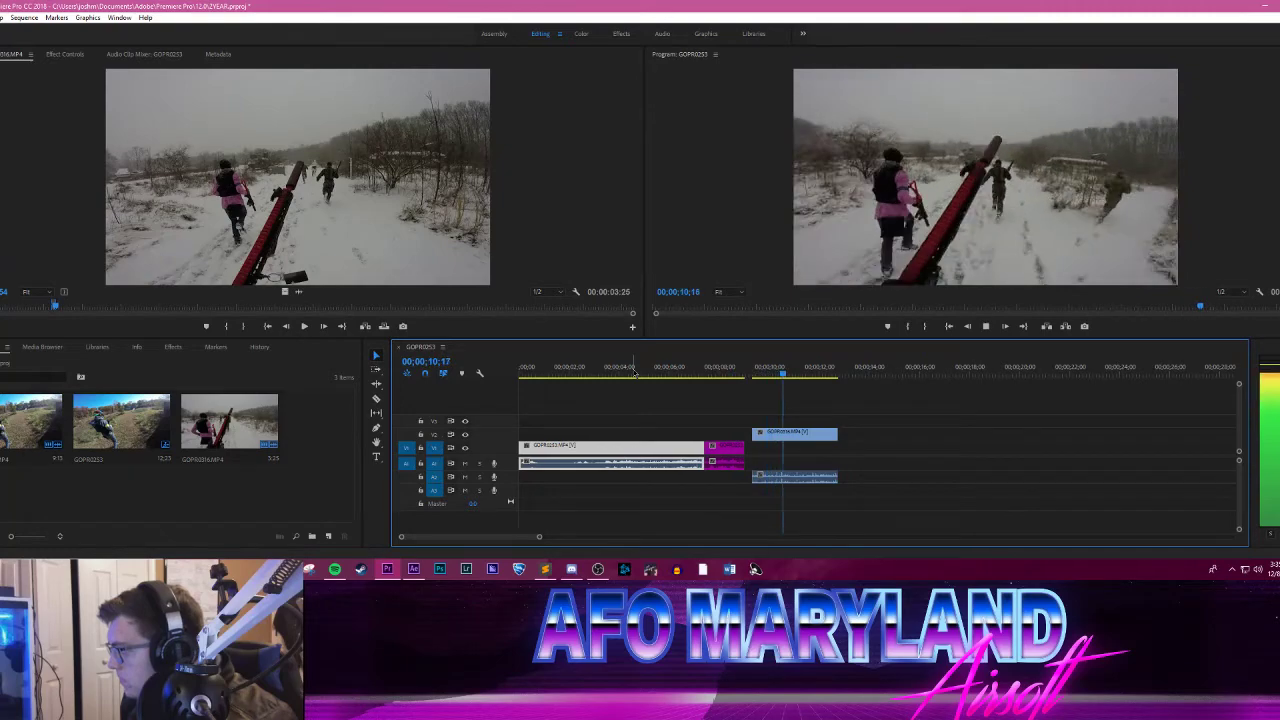
Step: Move the snow clip earlier in the sequence so that it starts right where the magenta linked comp clip ends
{"action": "left_click", "coordinate": [746, 374]}
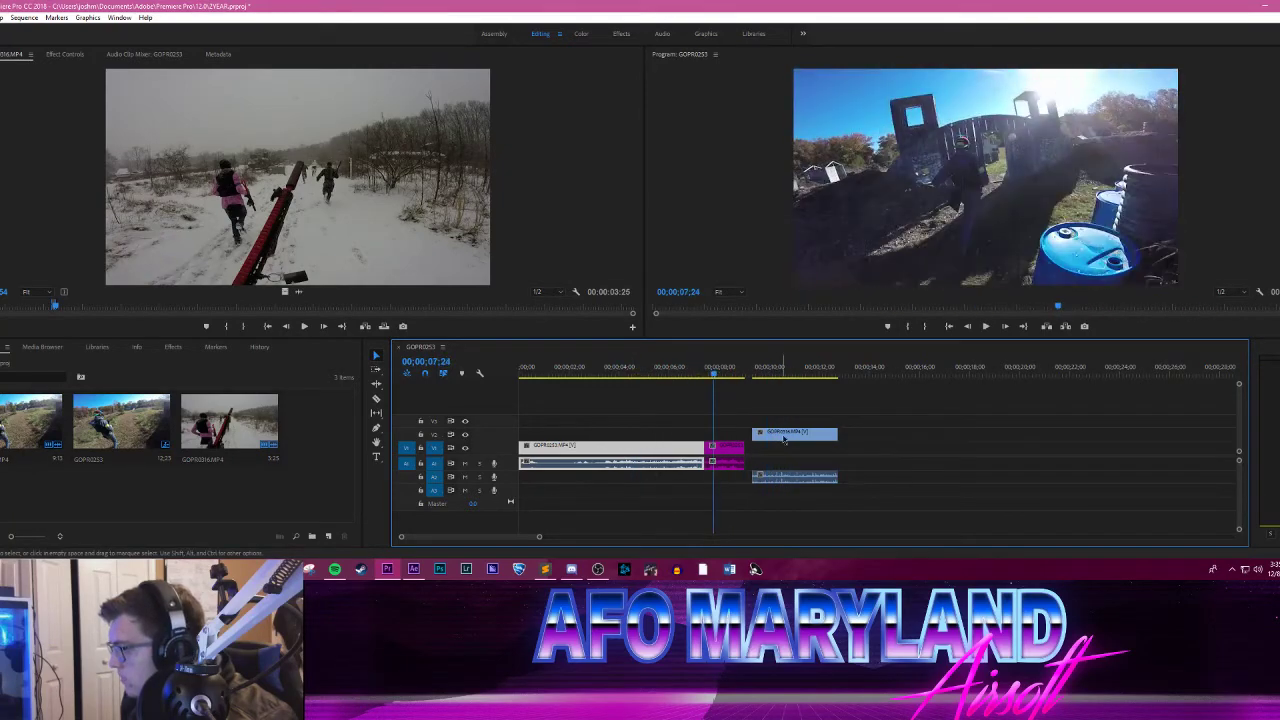
{"action": "left_click_drag", "start_coordinate": [784, 438], "coordinate": [774, 437]}
{"action": "left_click", "coordinate": [572, 569]}
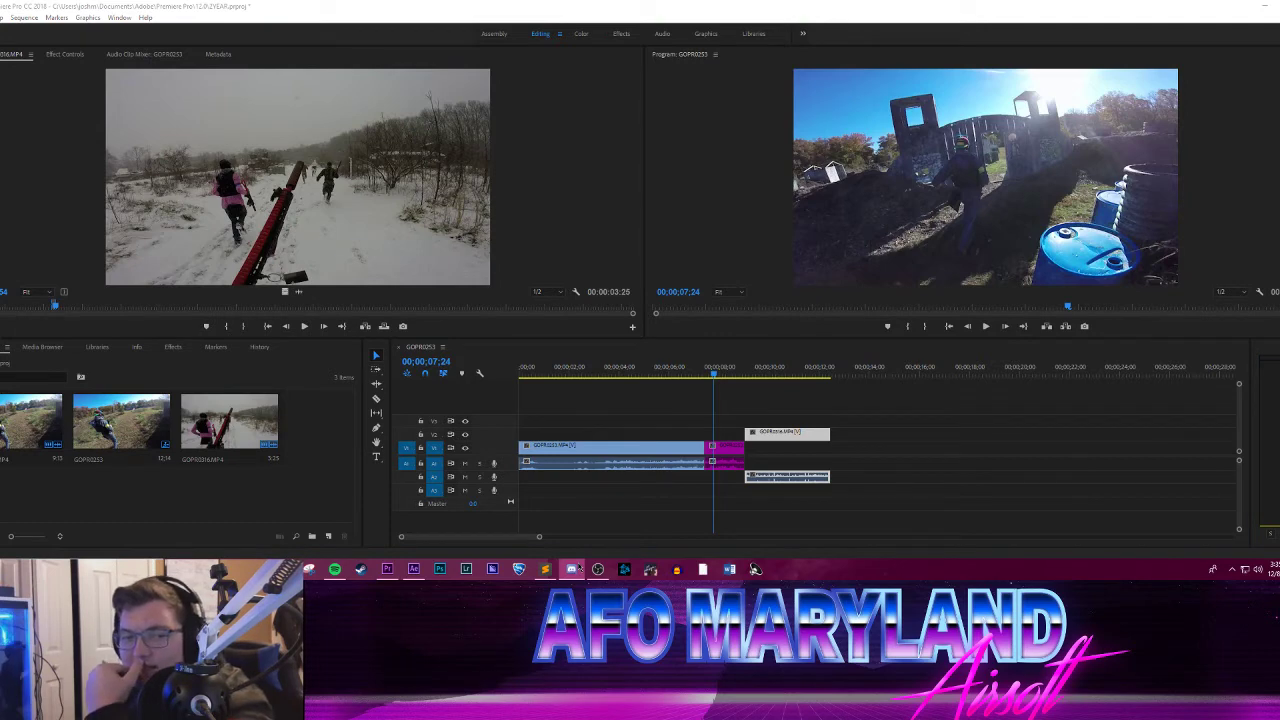
{"action": "left_click", "coordinate": [578, 569]}
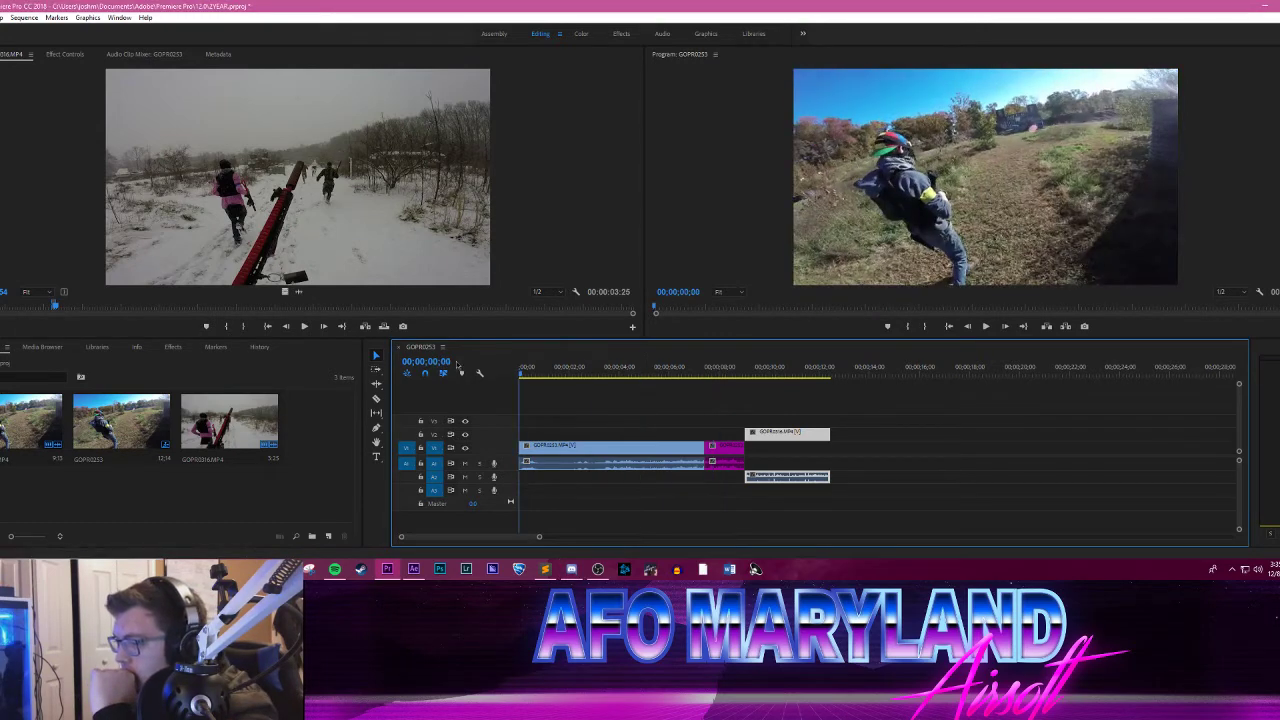
Step: Play the GOPR0253 sequence from the start through the gate transition, and return the playhead to 00;00;00;00
{"action": "left_click", "coordinate": [985, 327]}
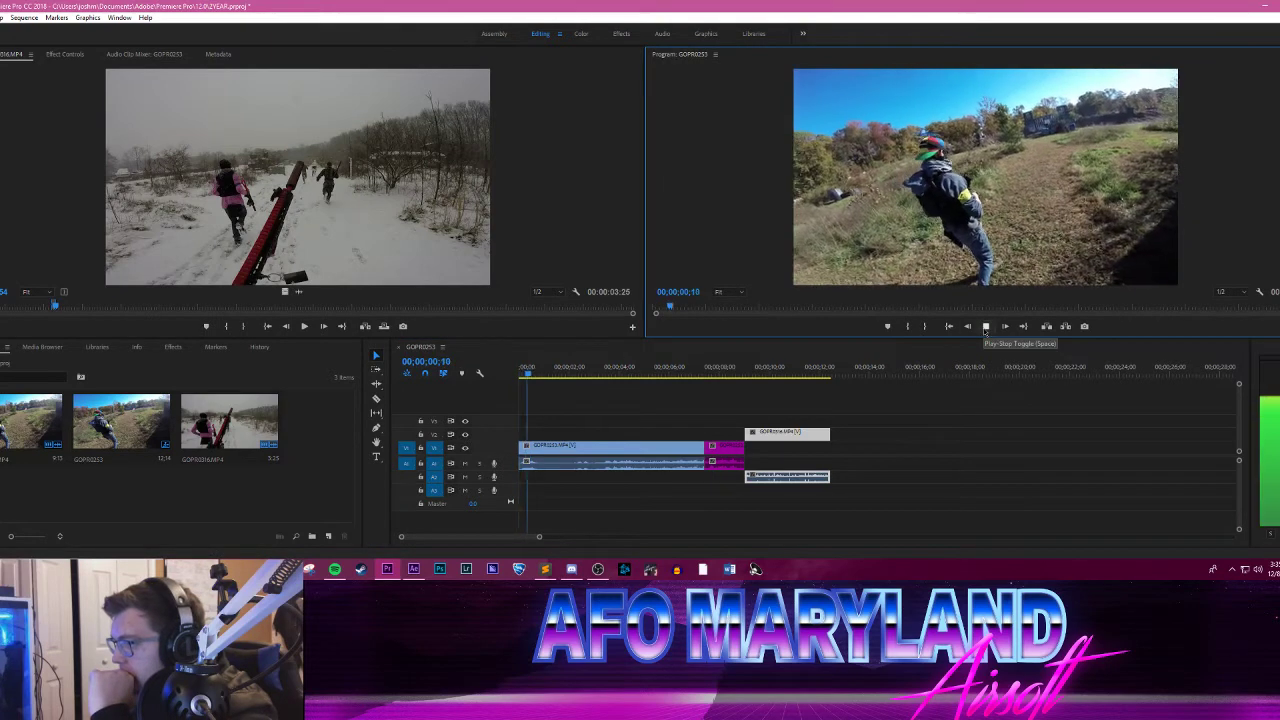
{"action": "left_click", "coordinate": [985, 326]}
{"action": "mouse_move", "coordinate": [256, 569]}
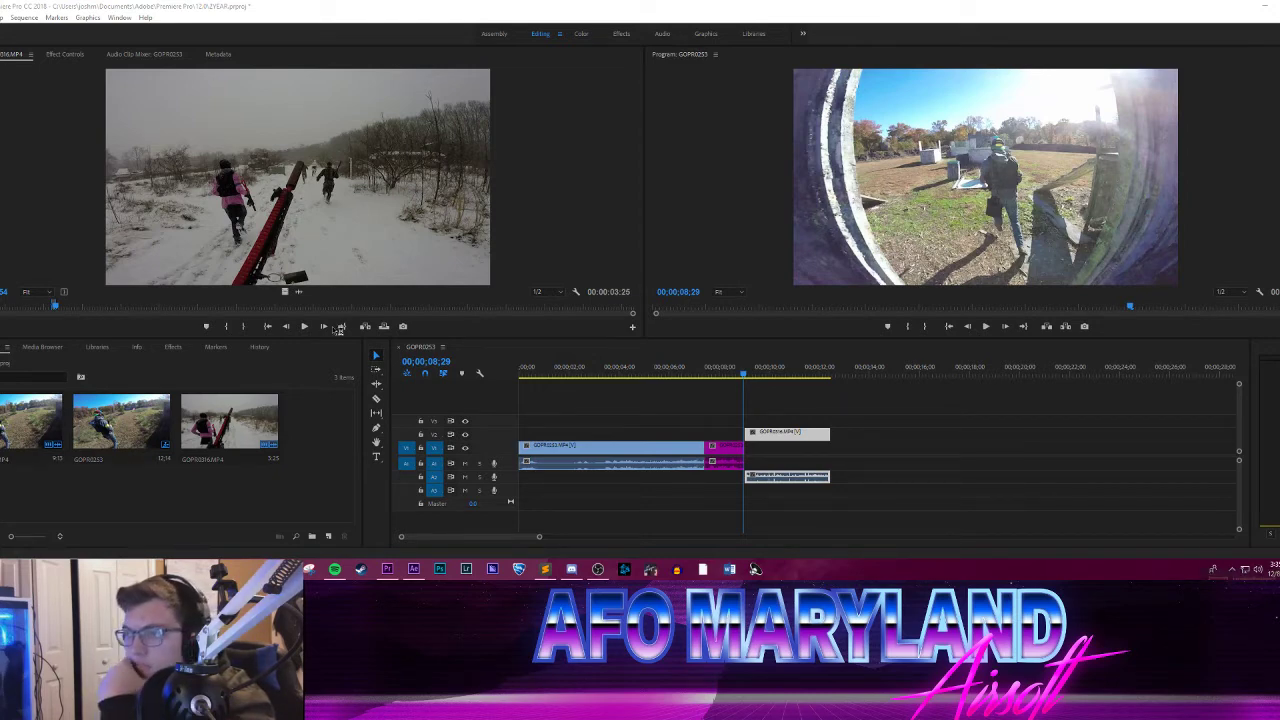
{"action": "left_click_drag", "start_coordinate": [545, 370], "coordinate": [517, 366]}
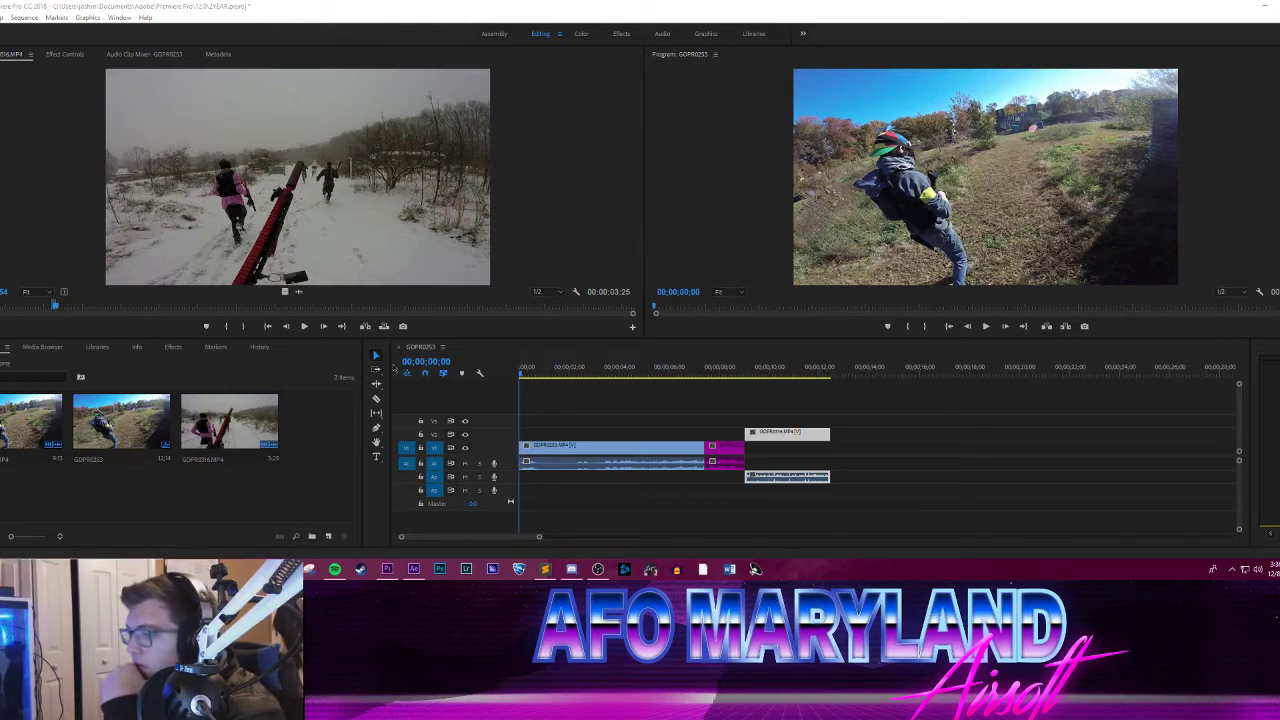
{"action": "left_click_drag", "start_coordinate": [528, 366], "coordinate": [499, 360]}
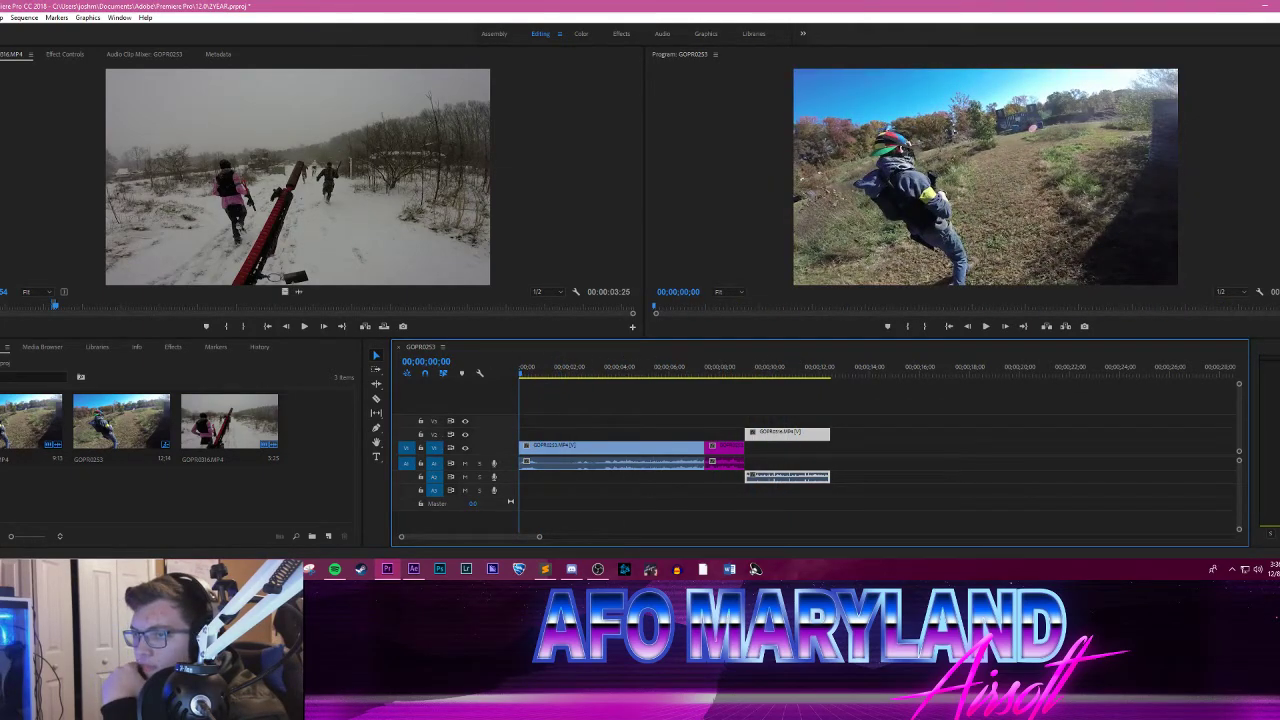
Step: Save the 2YEAR project and open the recent project garbage_day.prproj
{"action": "left_click", "coordinate": [0, 17]}
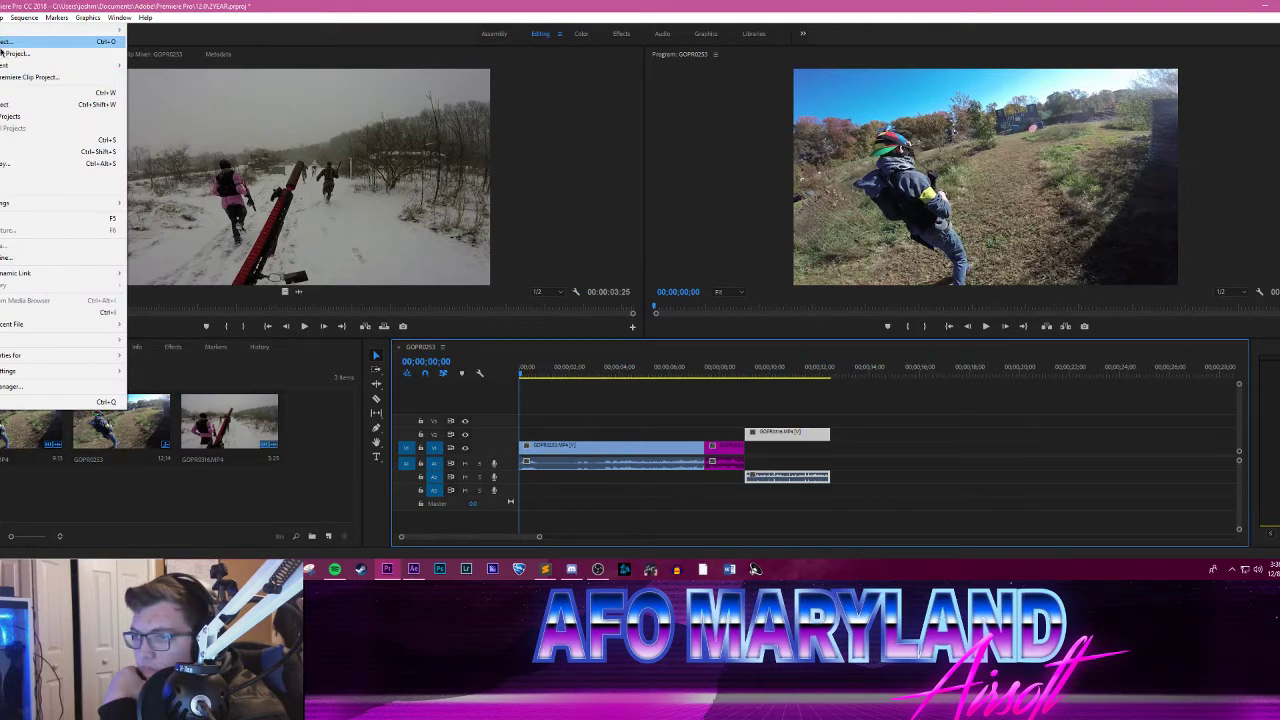
{"action": "left_click", "coordinate": [30, 140]}
{"action": "left_click", "coordinate": [0, 17]}
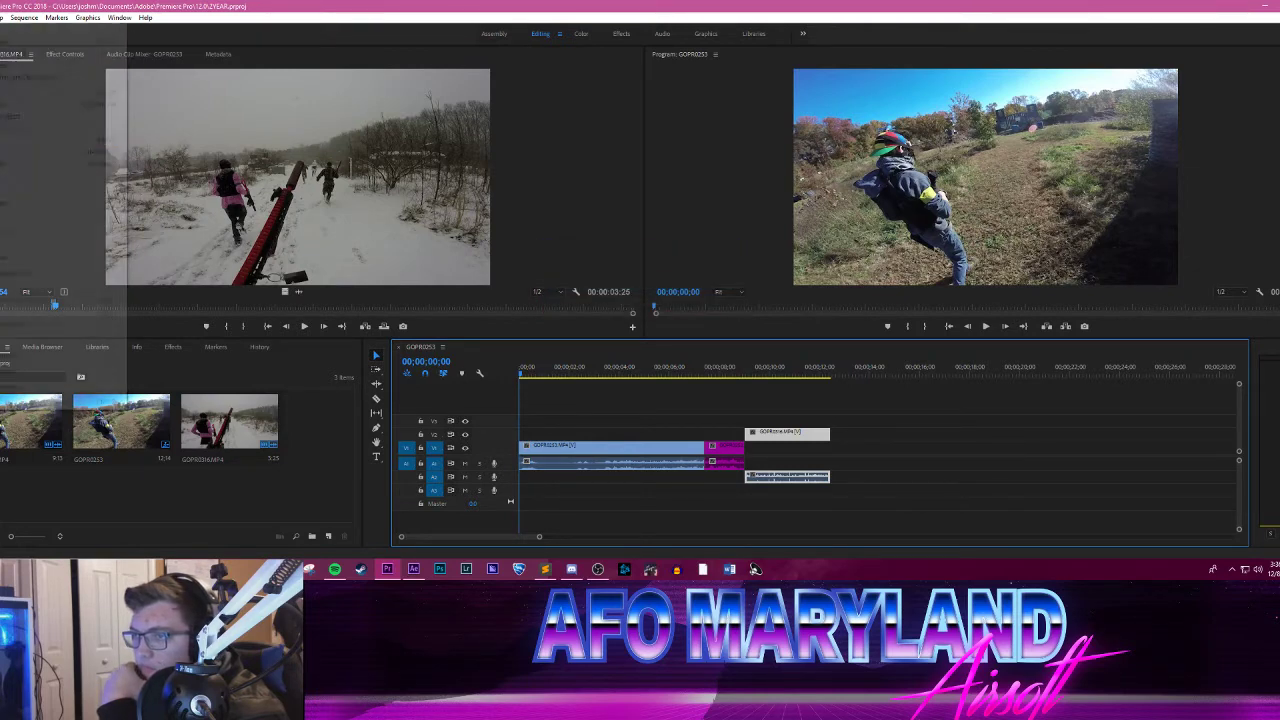
{"action": "mouse_move", "coordinate": [20, 65]}
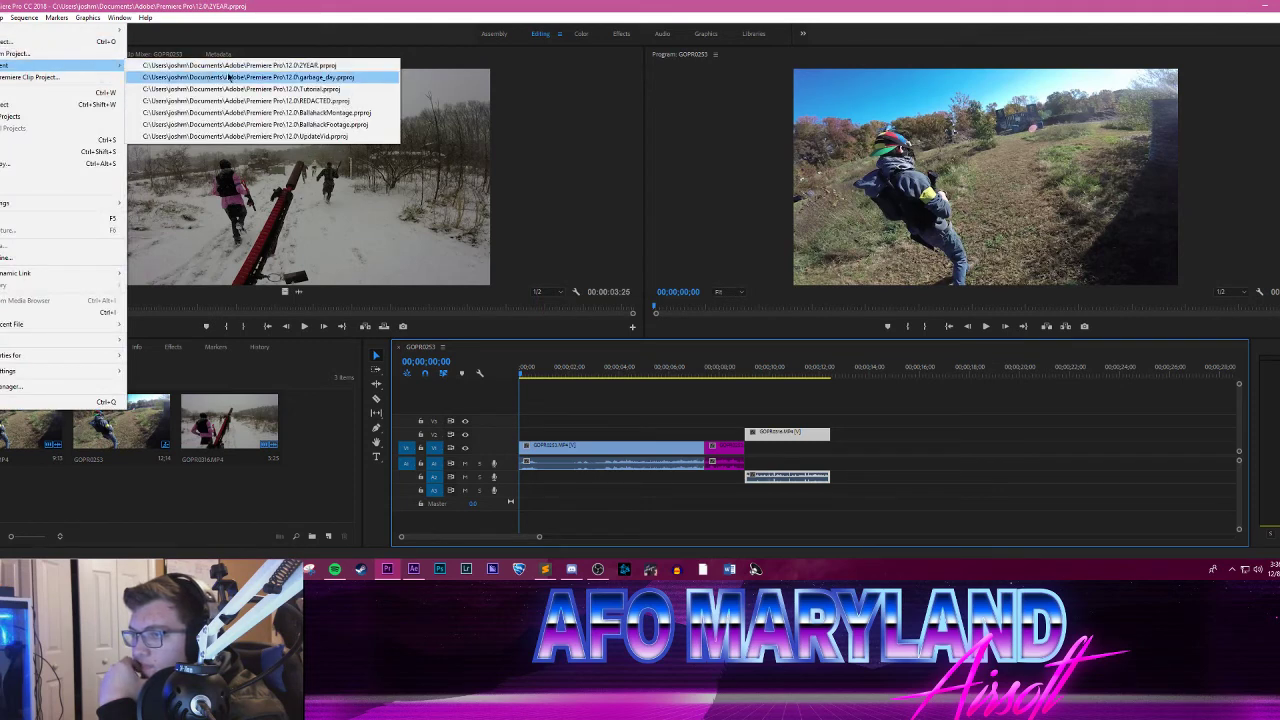
{"action": "left_click", "coordinate": [300, 77]}
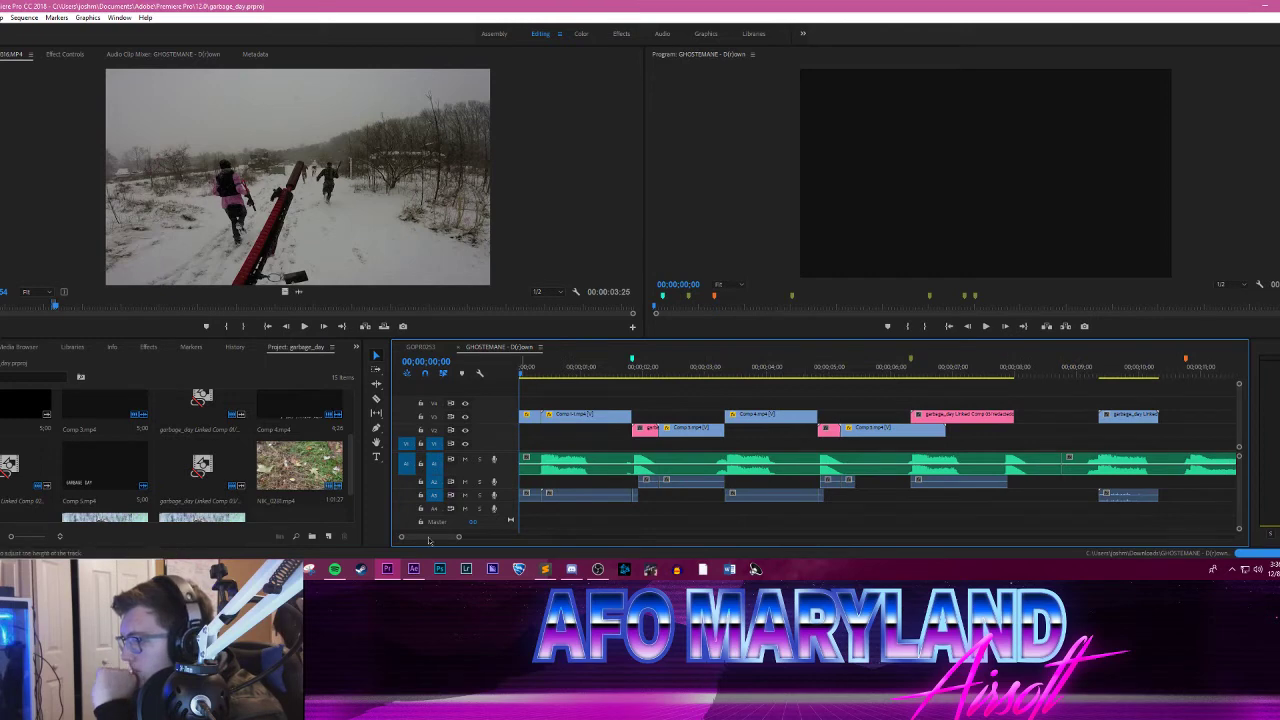
Step: Play the GHOSTEMANE sequence from the beginning through its last video clip
{"action": "left_click", "coordinate": [986, 326]}
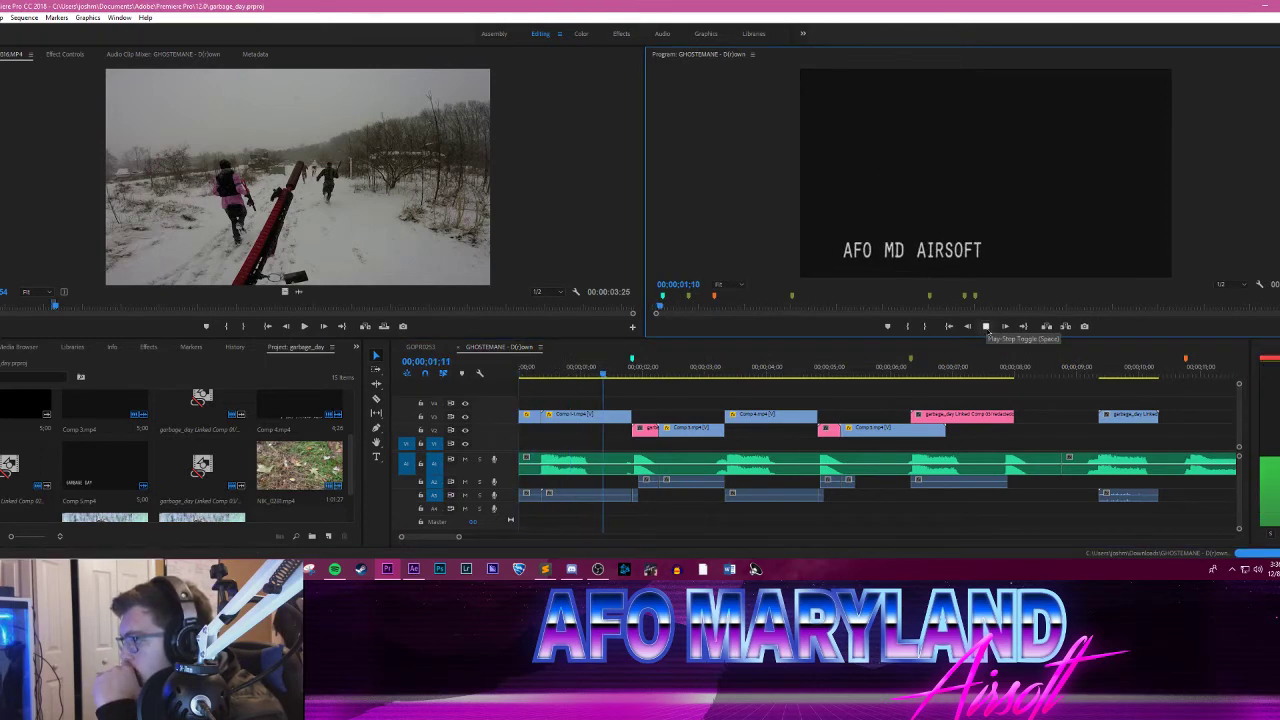
{"action": "left_click", "coordinate": [986, 326]}
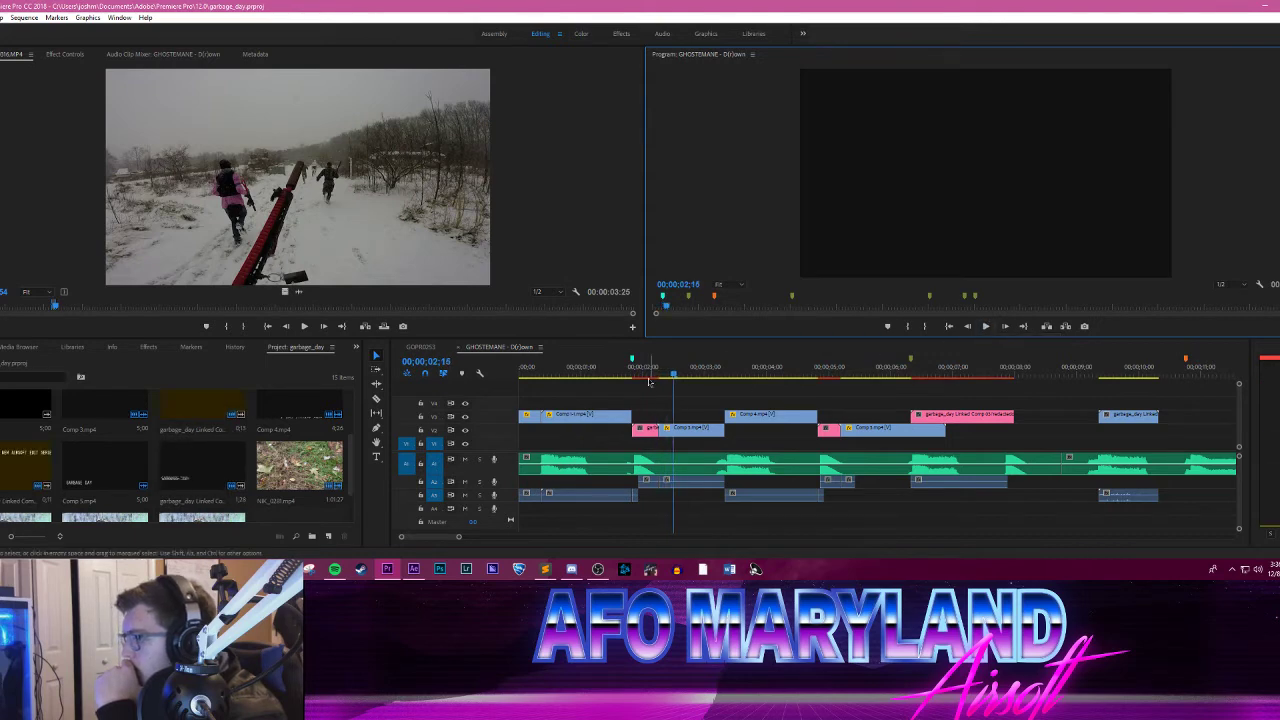
{"action": "left_click_drag", "start_coordinate": [638, 370], "coordinate": [507, 372]}
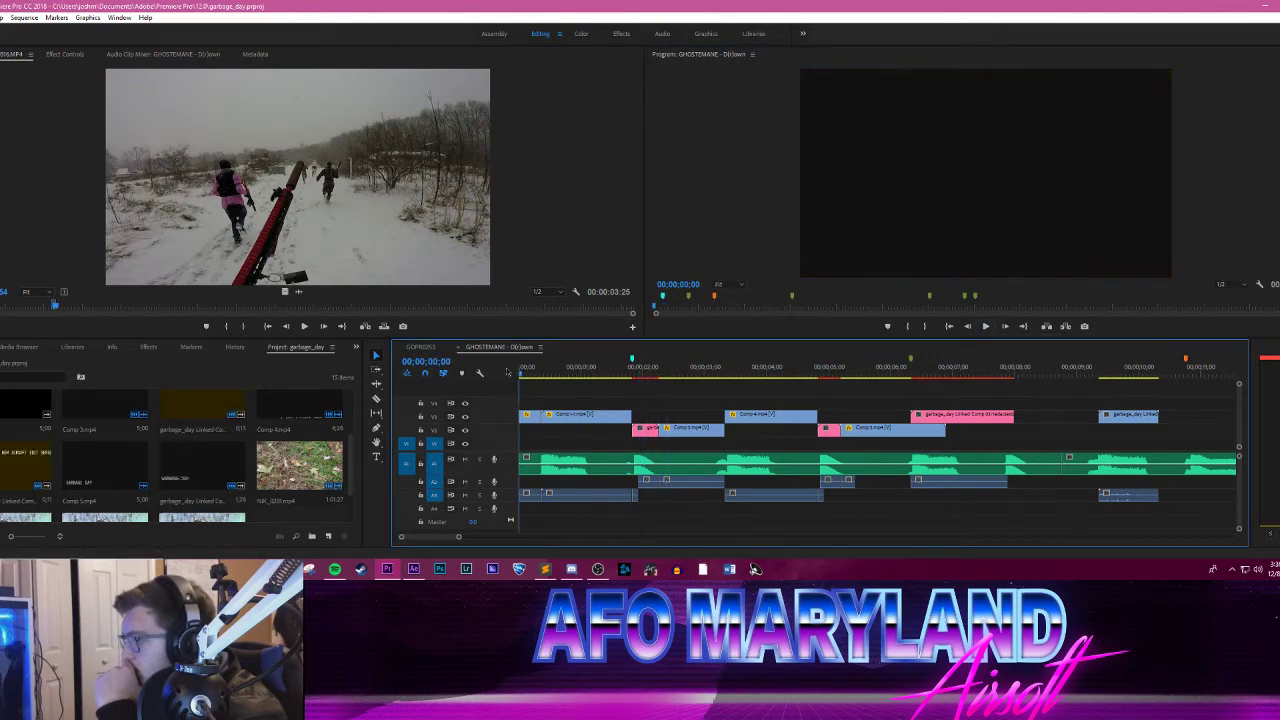
{"action": "left_click", "coordinate": [986, 330]}
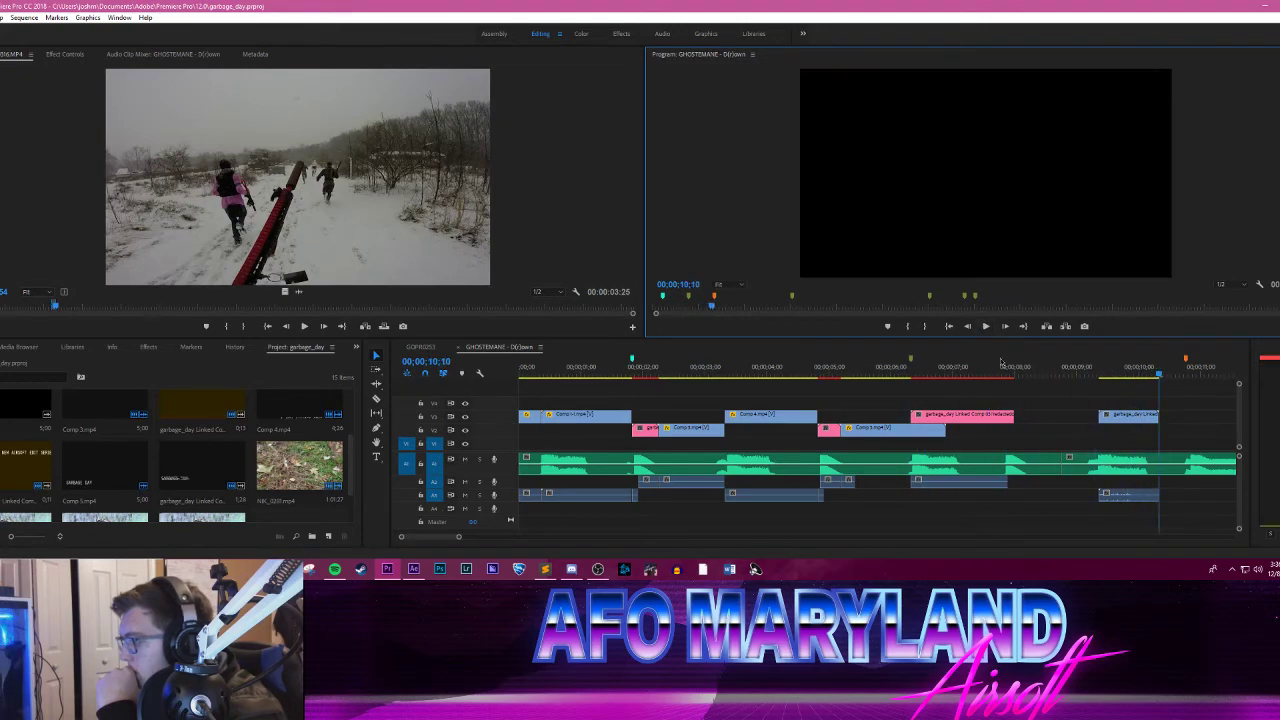
Step: Replay the sequence from 00;00;09;05 and scrub back to the start of the last soldier clip at 00;00;09;11
{"action": "left_click", "coordinate": [1086, 368]}
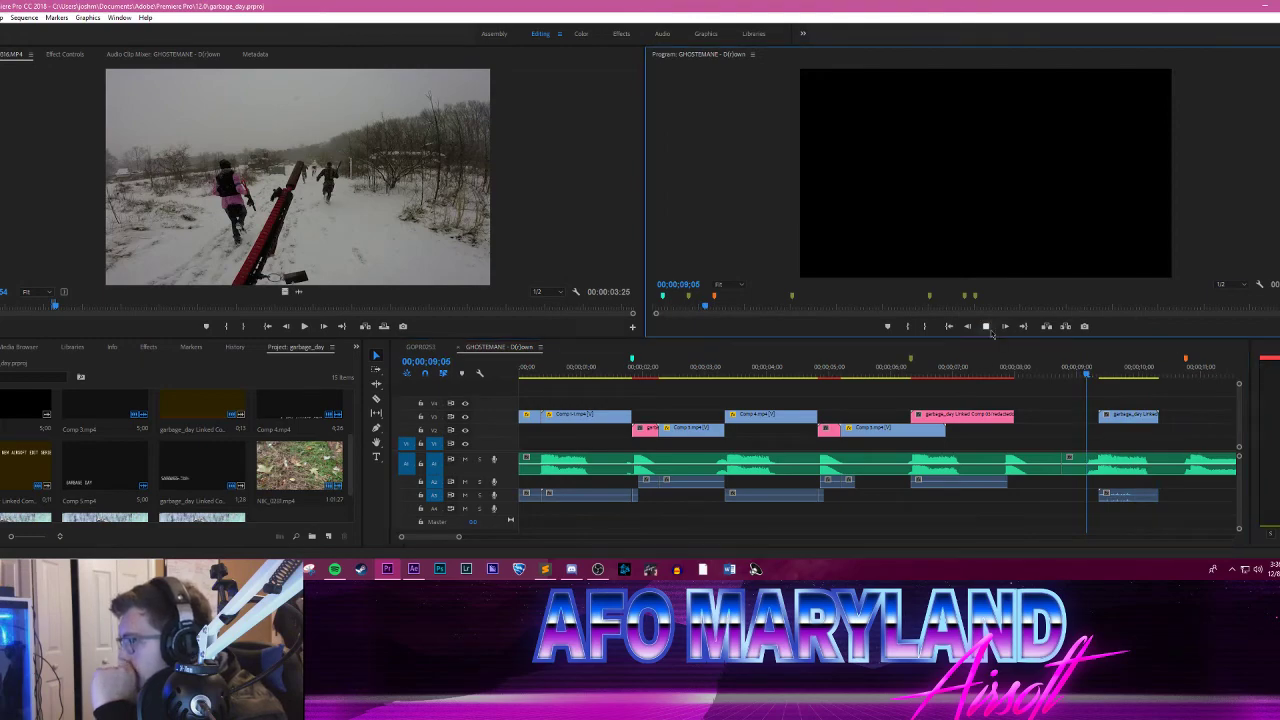
{"action": "left_click", "coordinate": [987, 330]}
{"action": "left_click", "coordinate": [991, 331]}
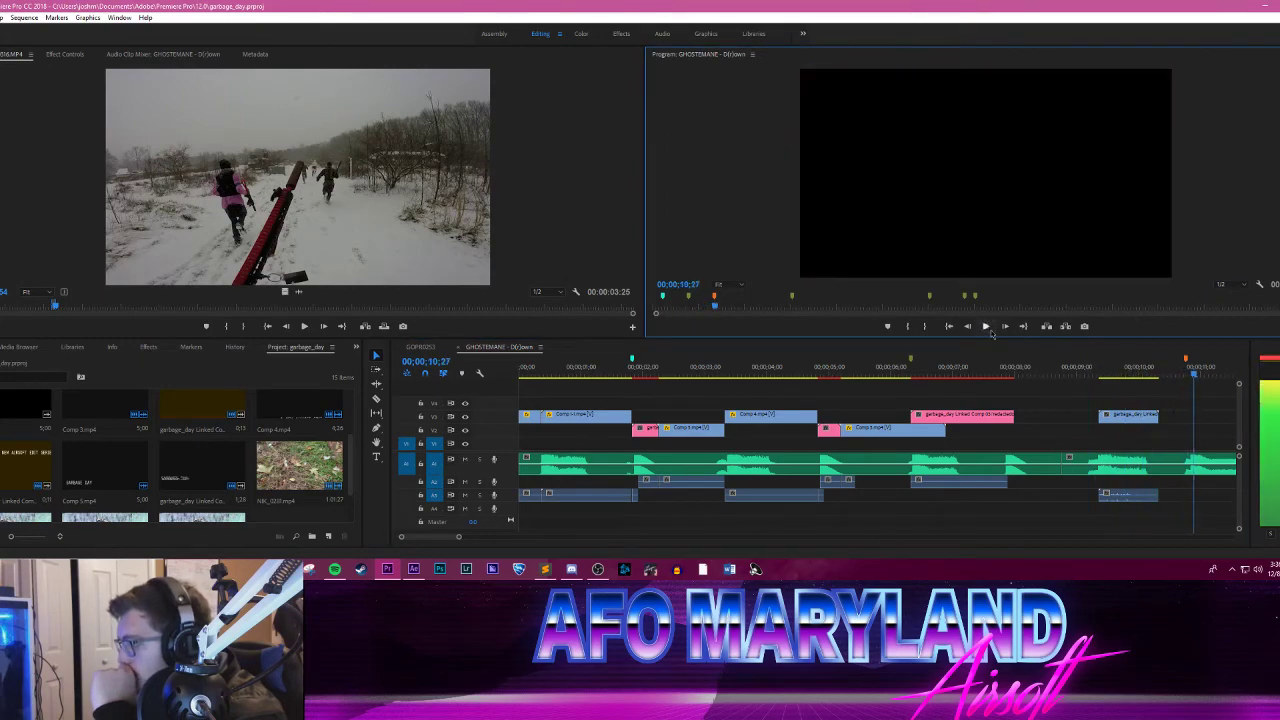
{"action": "left_click", "coordinate": [1182, 370]}
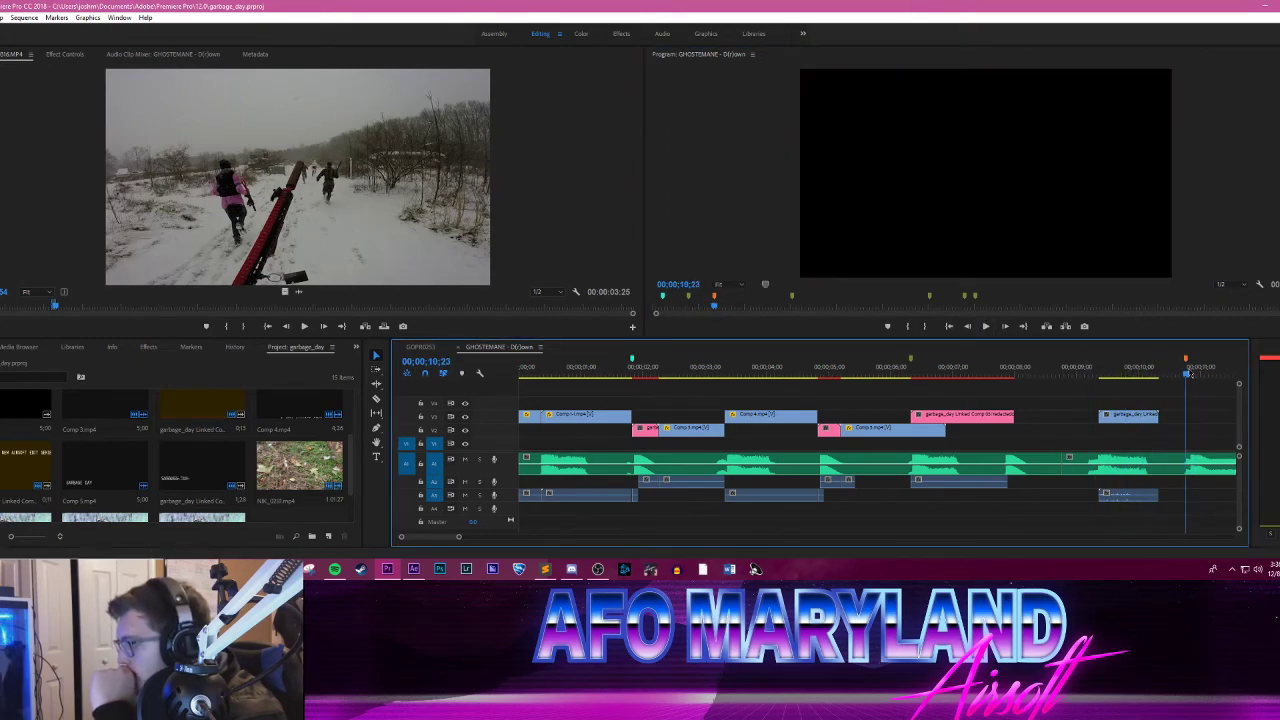
{"action": "left_click_drag", "start_coordinate": [1190, 374], "coordinate": [1154, 375]}
{"action": "left_click_drag", "start_coordinate": [1050, 366], "coordinate": [1103, 372]}
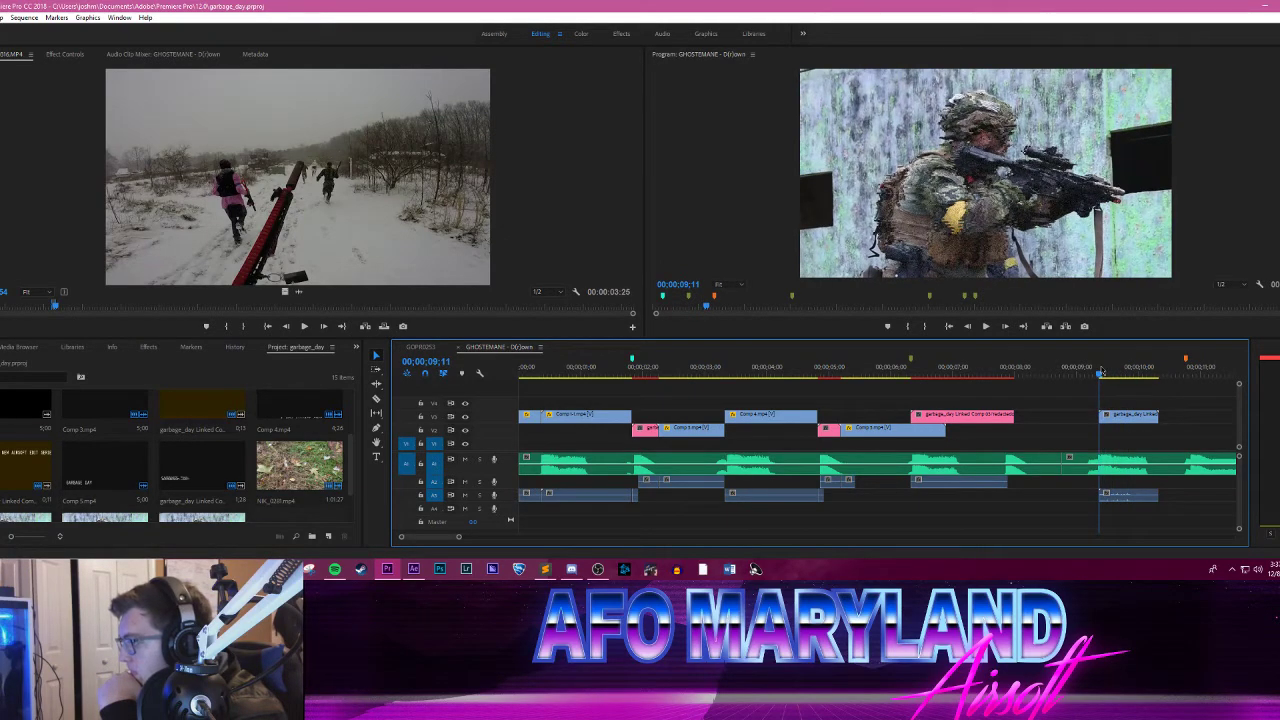
Step: Split the last soldier clip at 00;00;09;16 and replace its first part with an After Effects composition
{"action": "left_click_drag", "start_coordinate": [459, 538], "coordinate": [444, 538]}
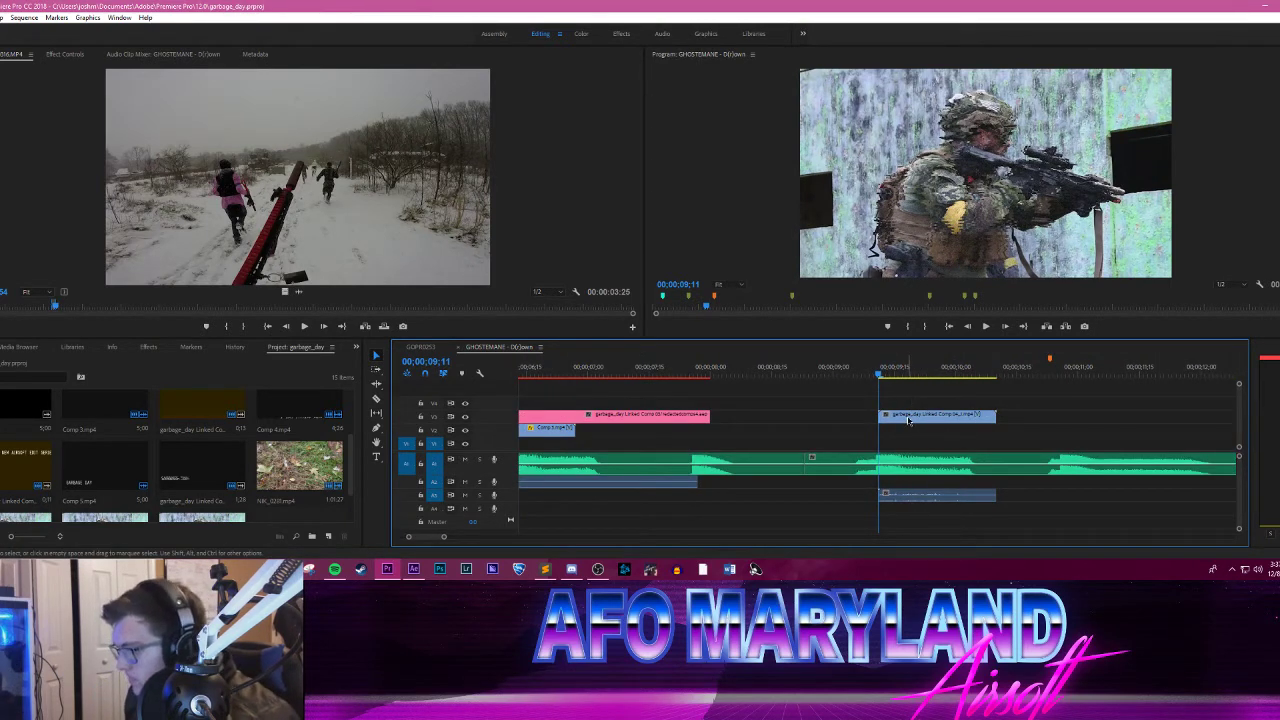
{"action": "key", "text": "space"}
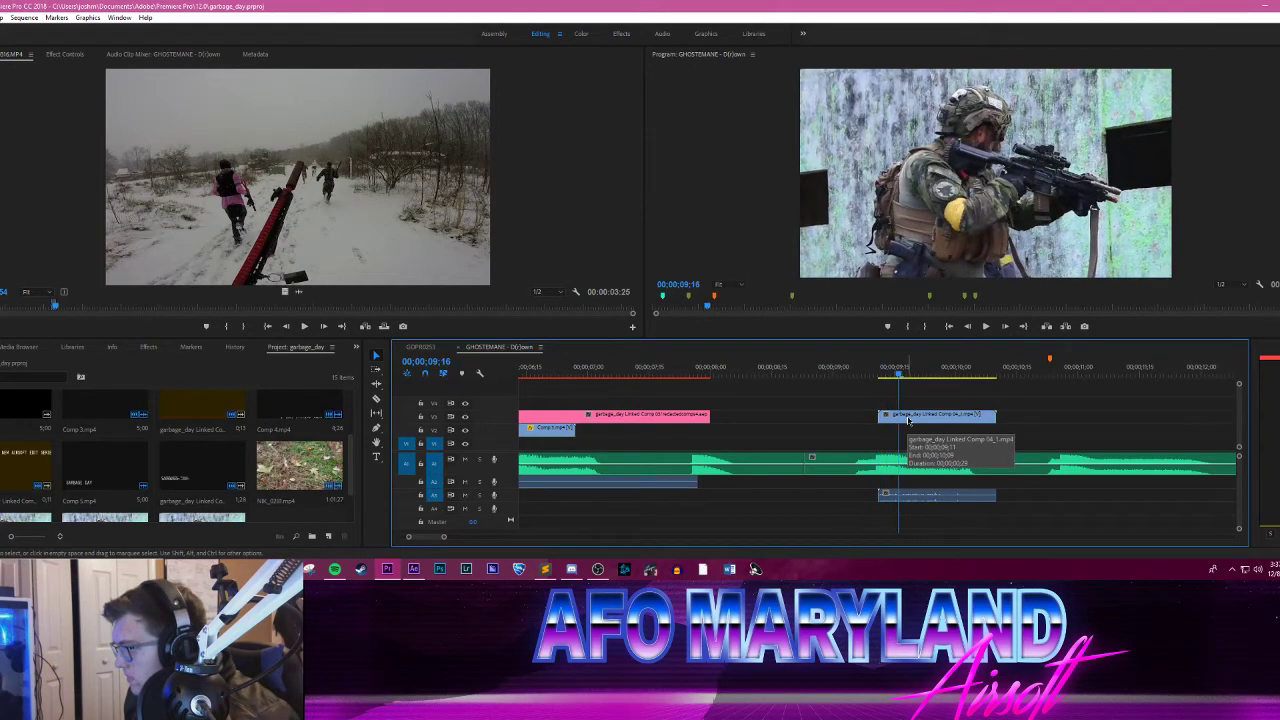
{"action": "key", "text": "c"}
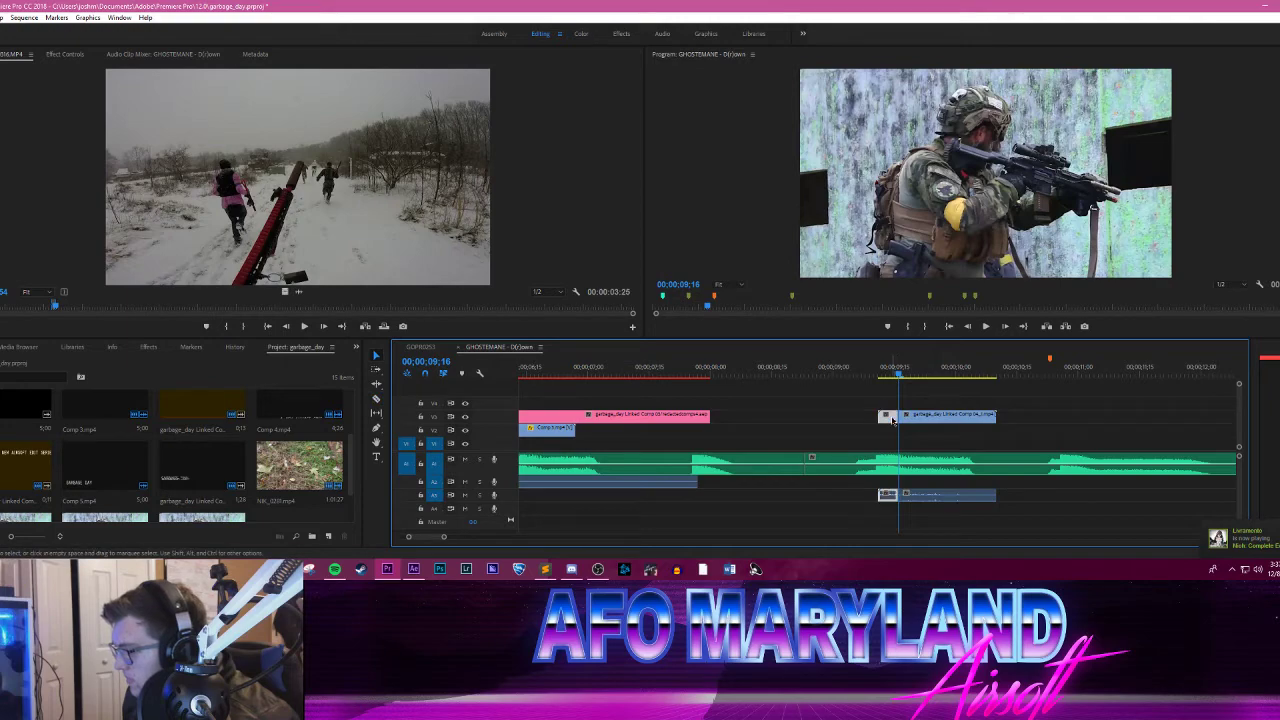
{"action": "right_click", "coordinate": [893, 420]}
{"action": "left_click", "coordinate": [966, 138]}
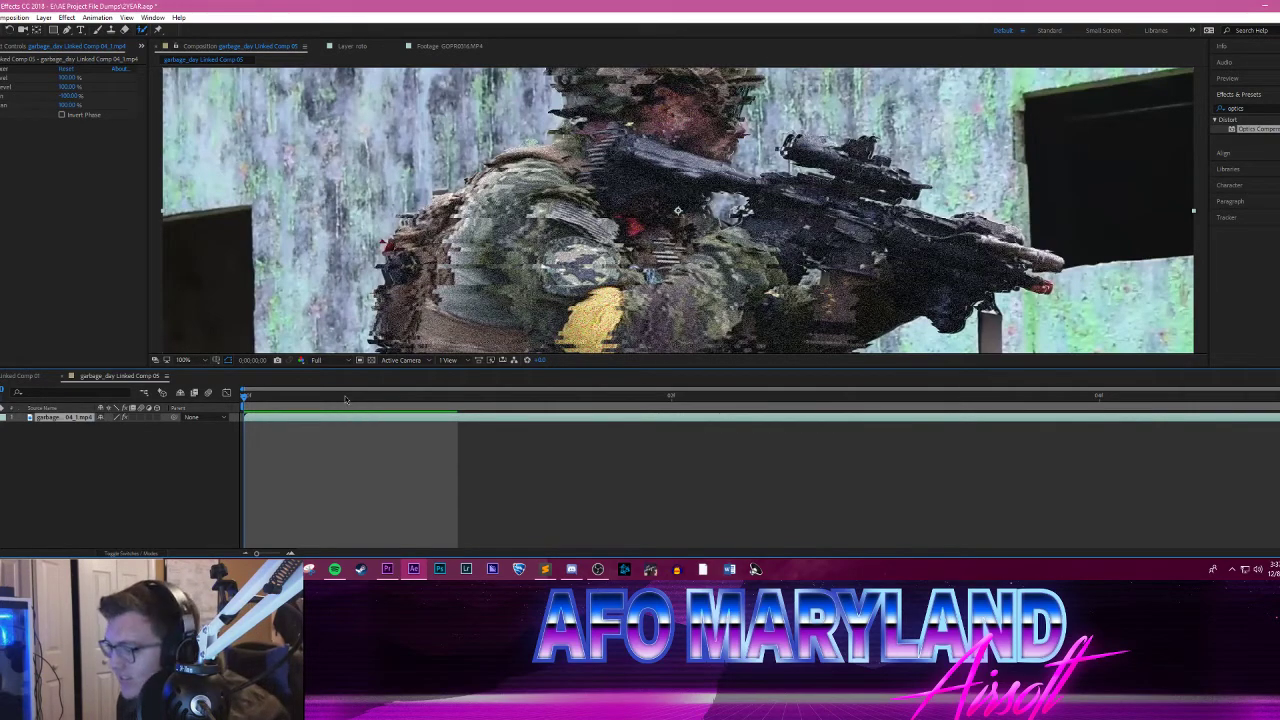
Step: Scrub and preview the soldier clip in garbage_day Linked Comp 05
{"action": "left_click_drag", "start_coordinate": [285, 403], "coordinate": [314, 399]}
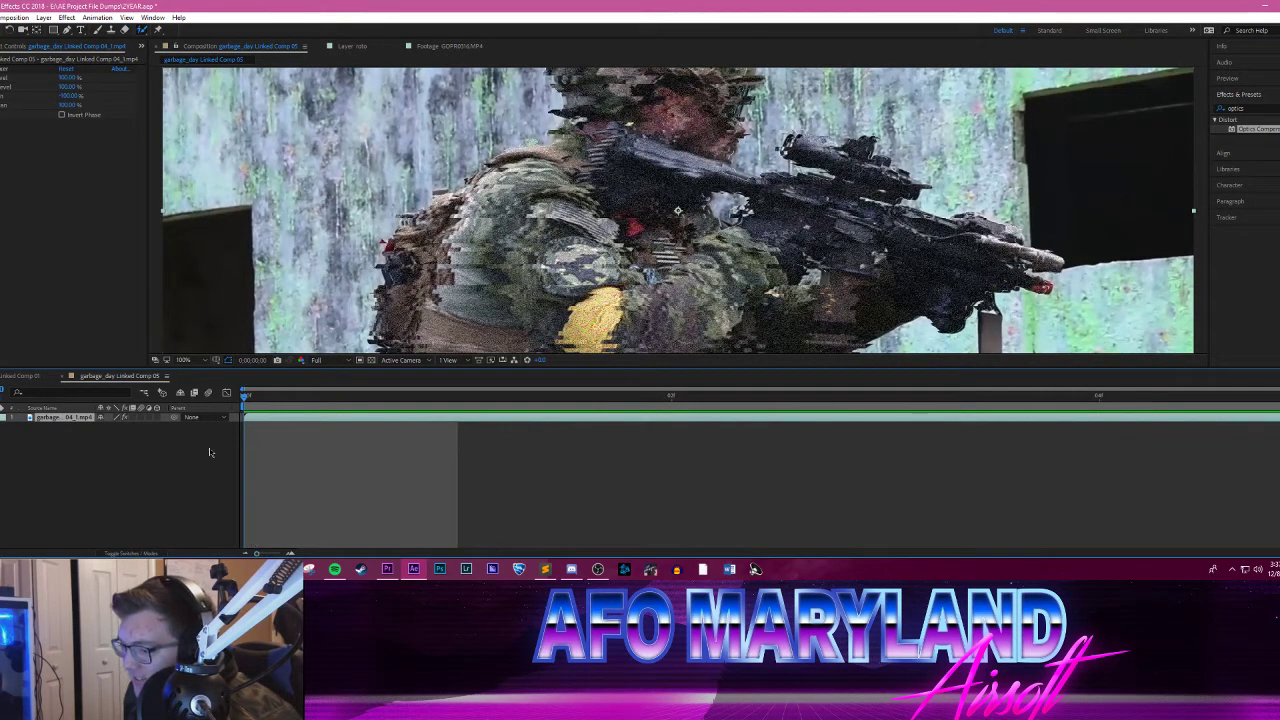
{"action": "left_click_drag", "start_coordinate": [253, 398], "coordinate": [728, 396]}
{"action": "key", "text": "space"}
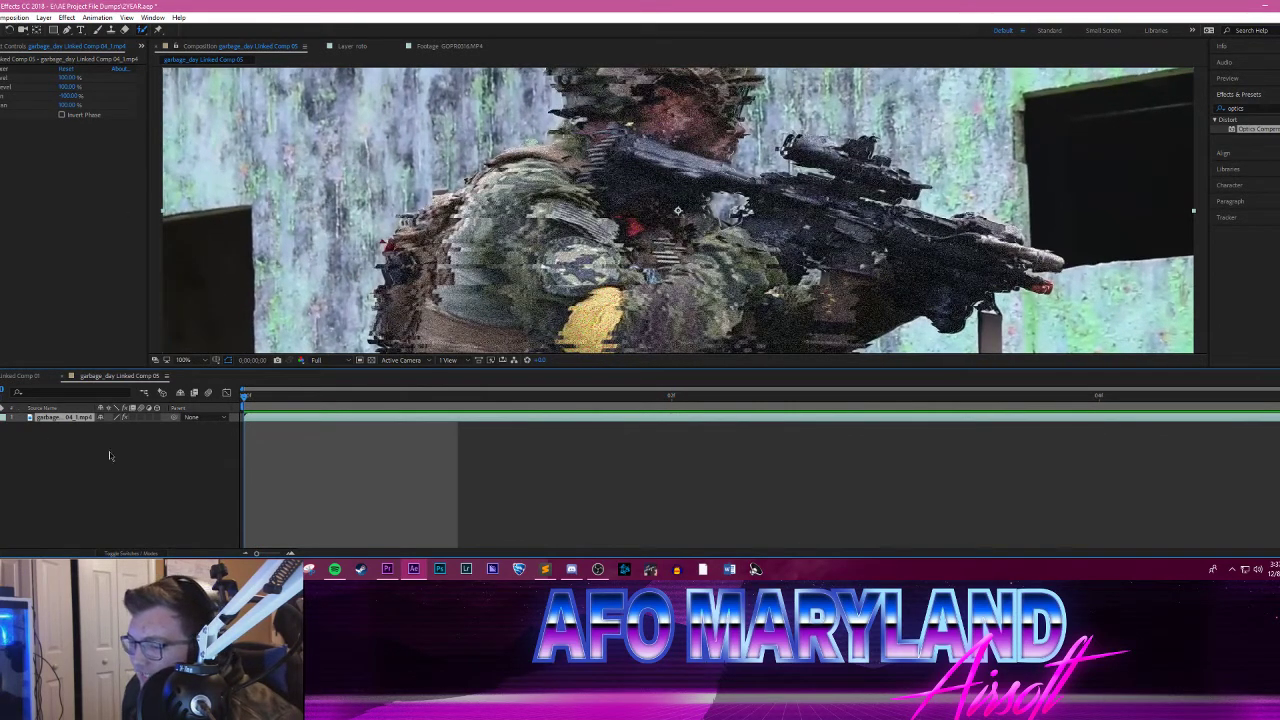
Step: Apply the fourth Distort preset from the second distortion folder of the Animation Presets to the soldier clip
{"action": "left_click", "coordinate": [1279, 108]}
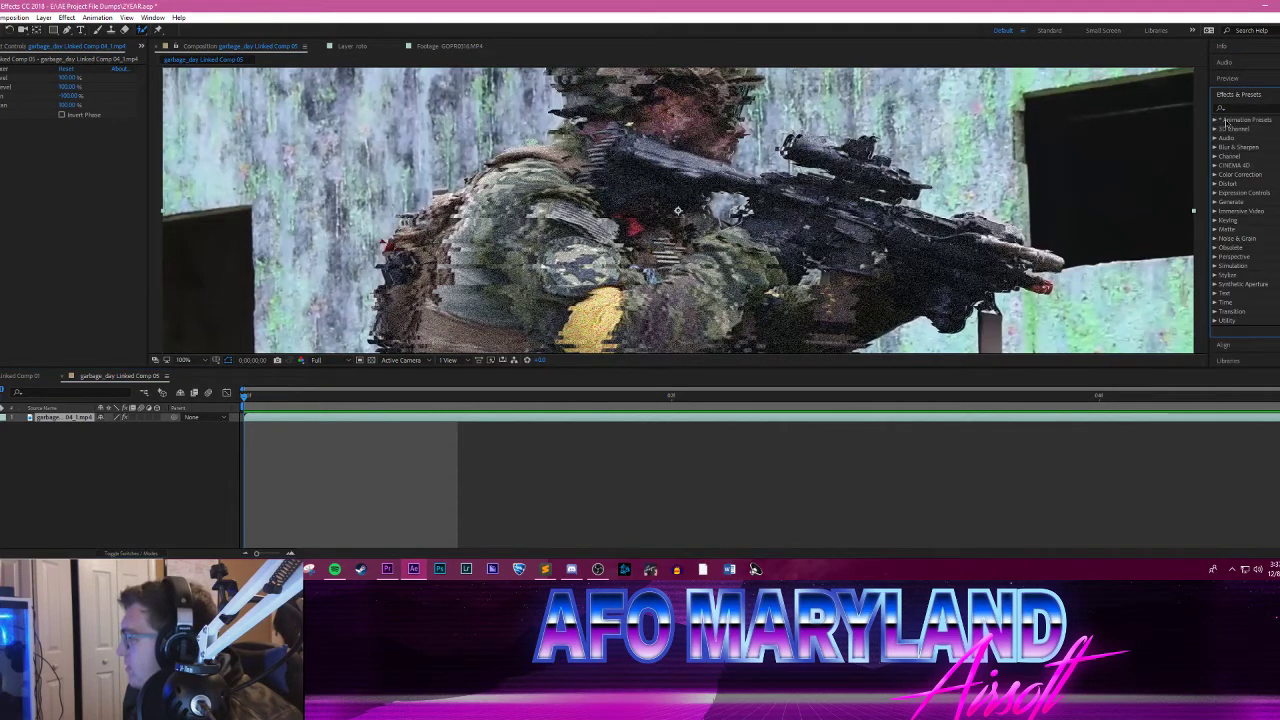
{"action": "left_click", "coordinate": [1214, 119]}
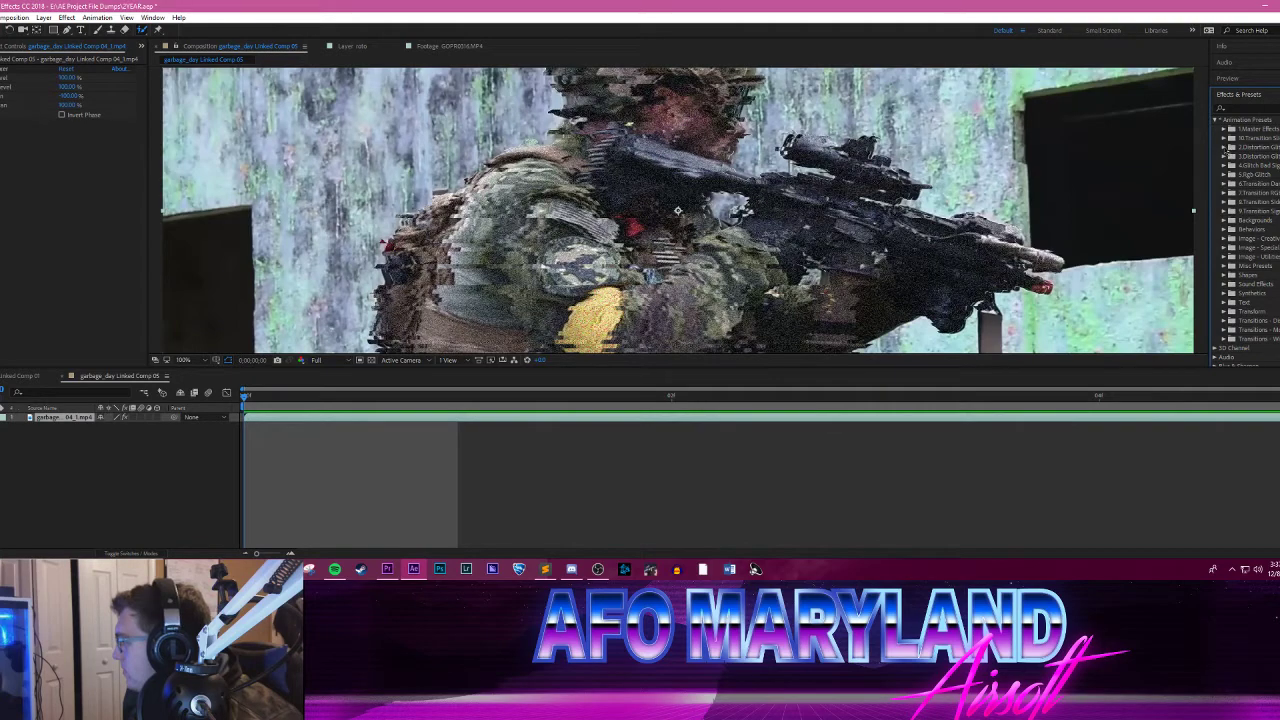
{"action": "left_click", "coordinate": [1225, 148]}
{"action": "left_click_drag", "start_coordinate": [1260, 184], "coordinate": [968, 191]}
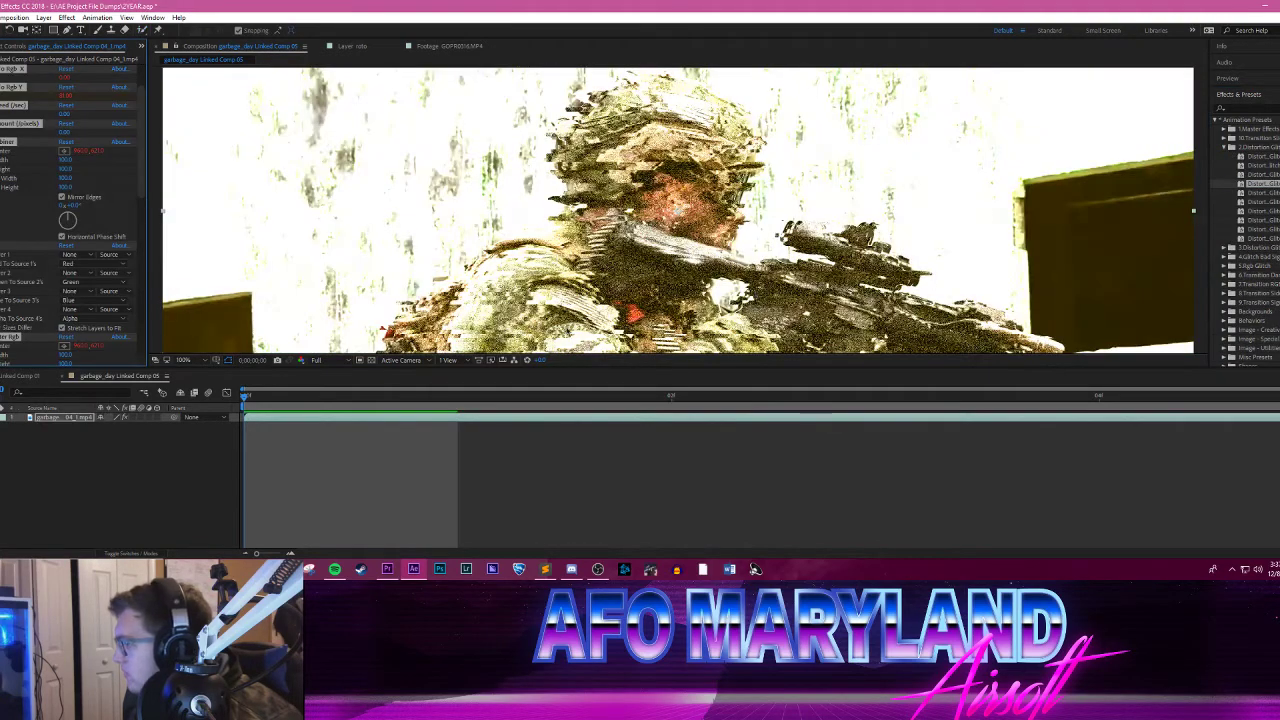
Step: Preview the distortion preset on the soldier clip and switch back to Premiere Pro
{"action": "key", "text": "space"}
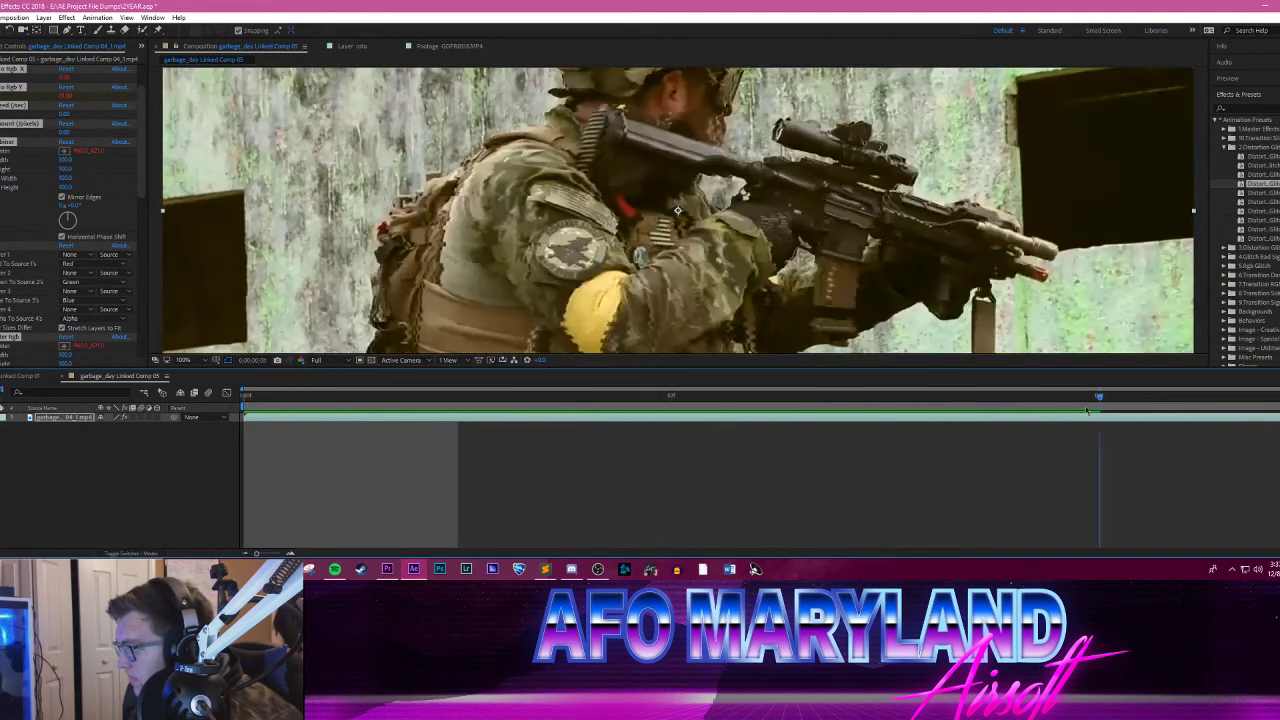
{"action": "key", "text": "space"}
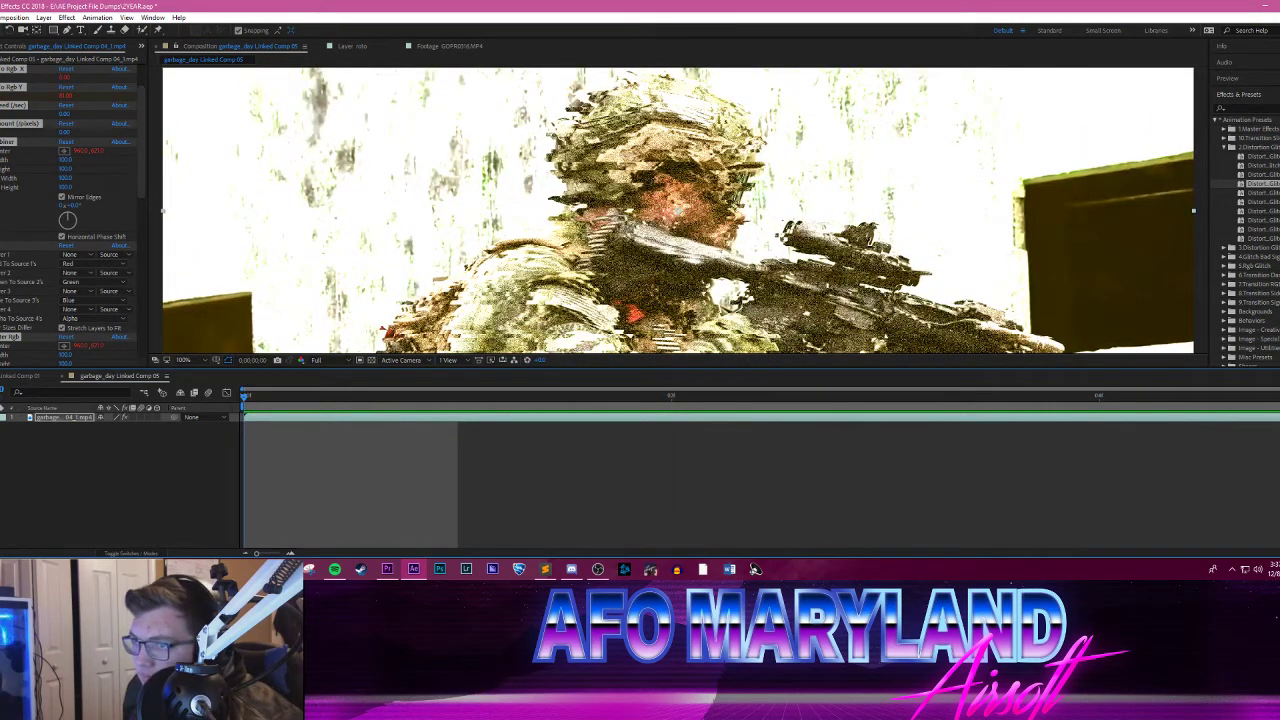
{"action": "left_click", "coordinate": [0, 18]}
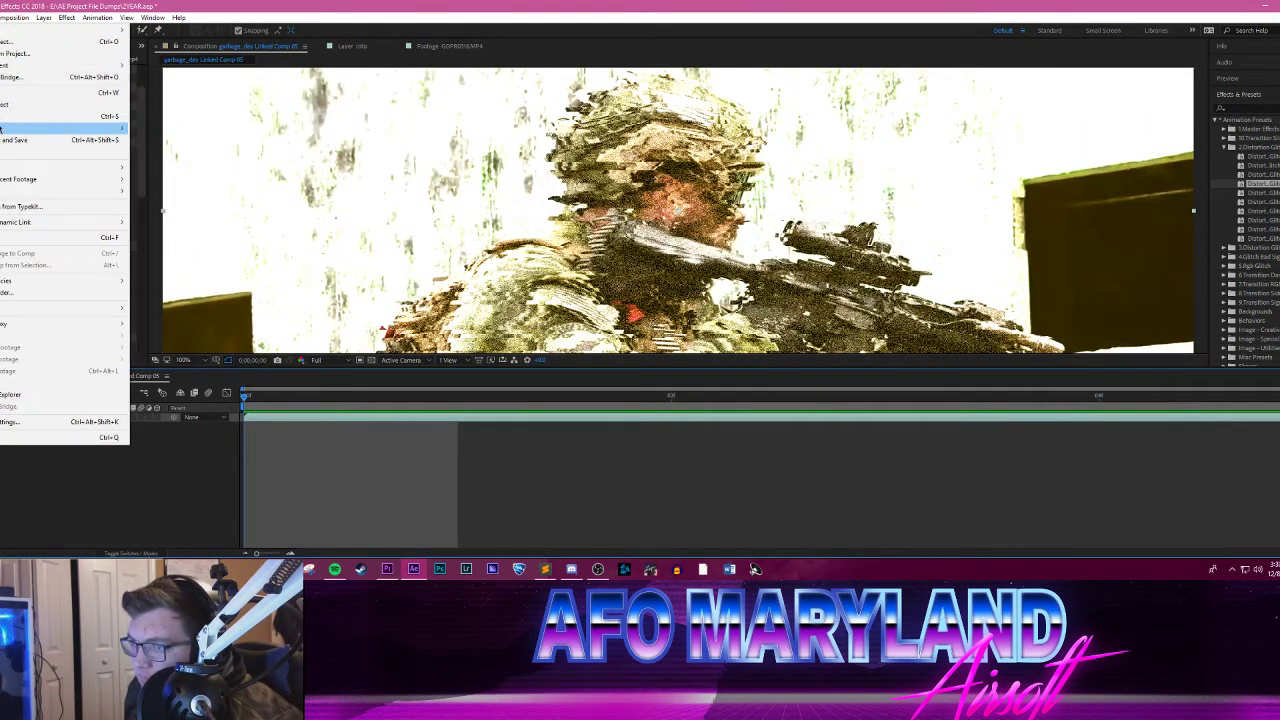
{"action": "left_click", "coordinate": [387, 569]}
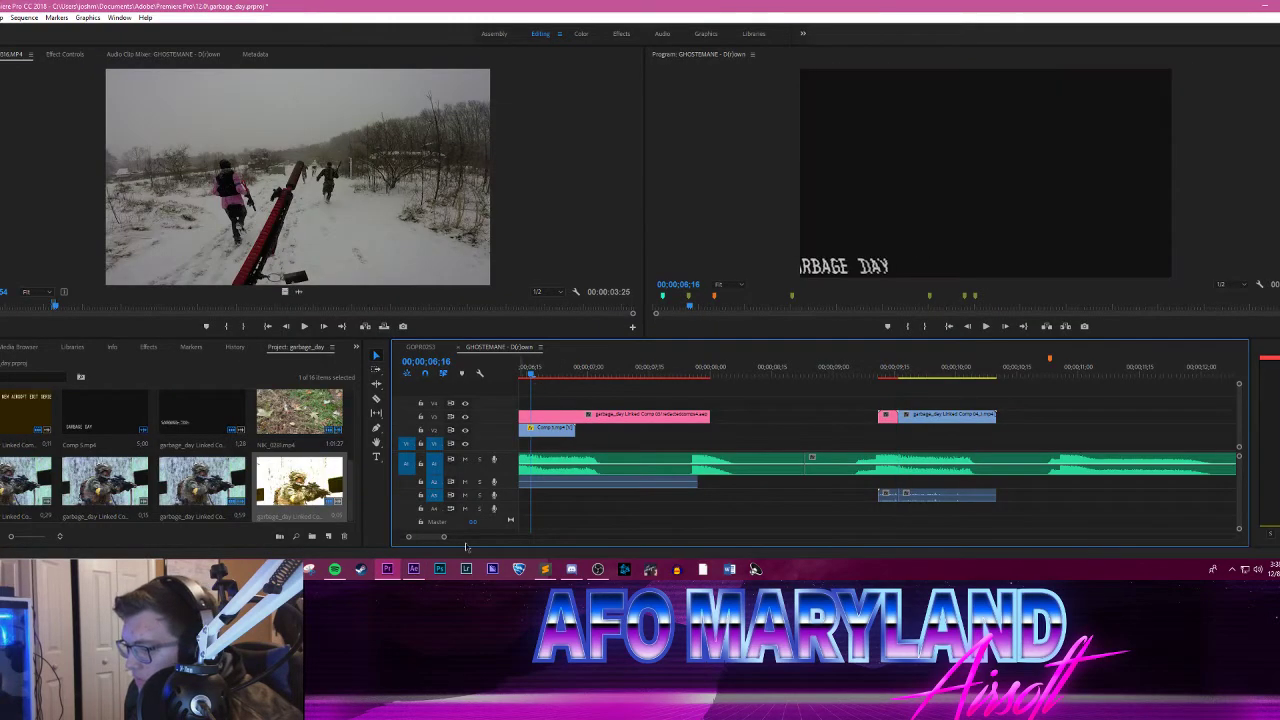
Step: Play through the edited sequence and move the long clip on track V1 about four seconds later
{"action": "left_click_drag", "start_coordinate": [444, 538], "coordinate": [661, 517]}
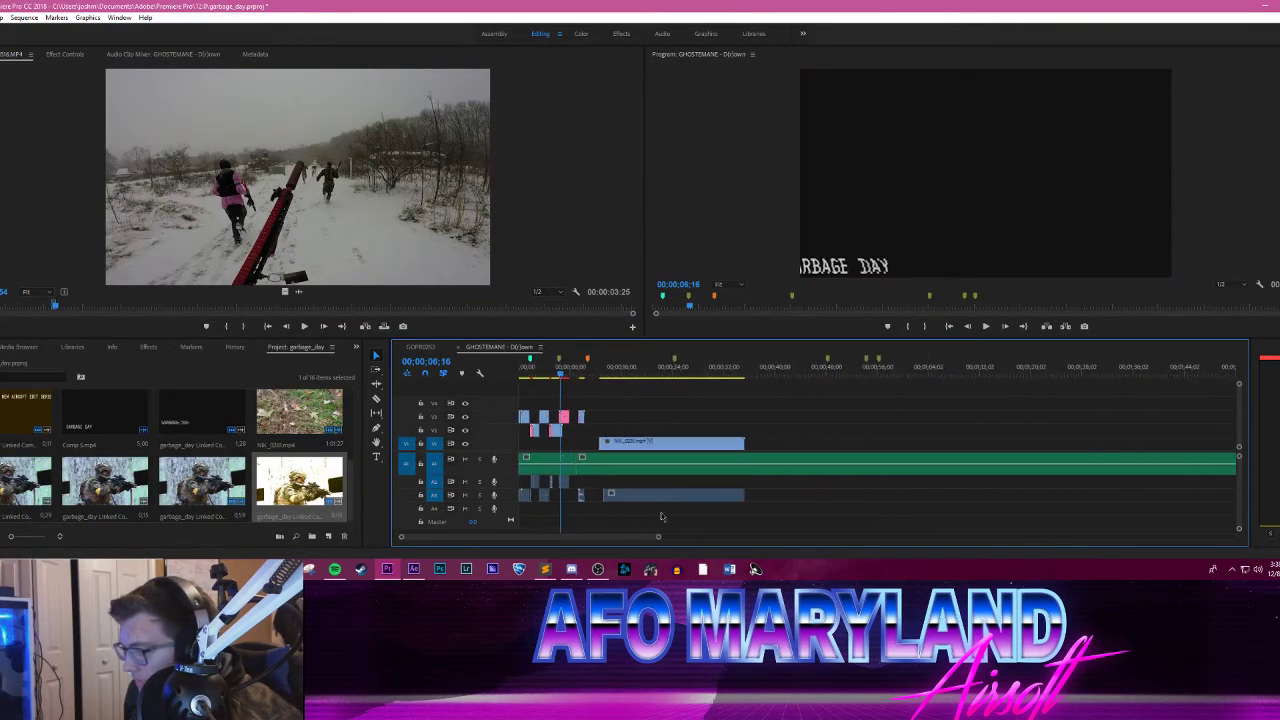
{"action": "left_click_drag", "start_coordinate": [556, 370], "coordinate": [503, 370]}
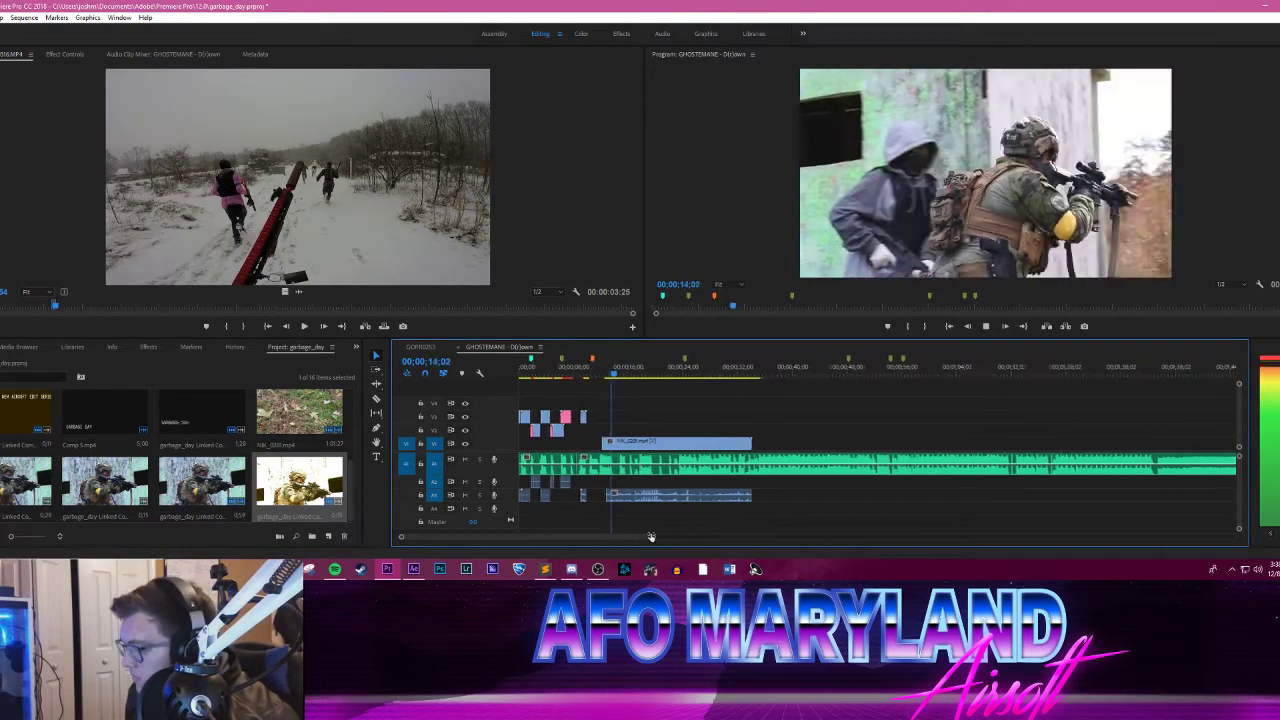
{"action": "left_click_drag", "start_coordinate": [658, 537], "coordinate": [501, 537]}
{"action": "left_click", "coordinate": [759, 372]}
{"action": "left_click_drag", "start_coordinate": [759, 372], "coordinate": [716, 368]}
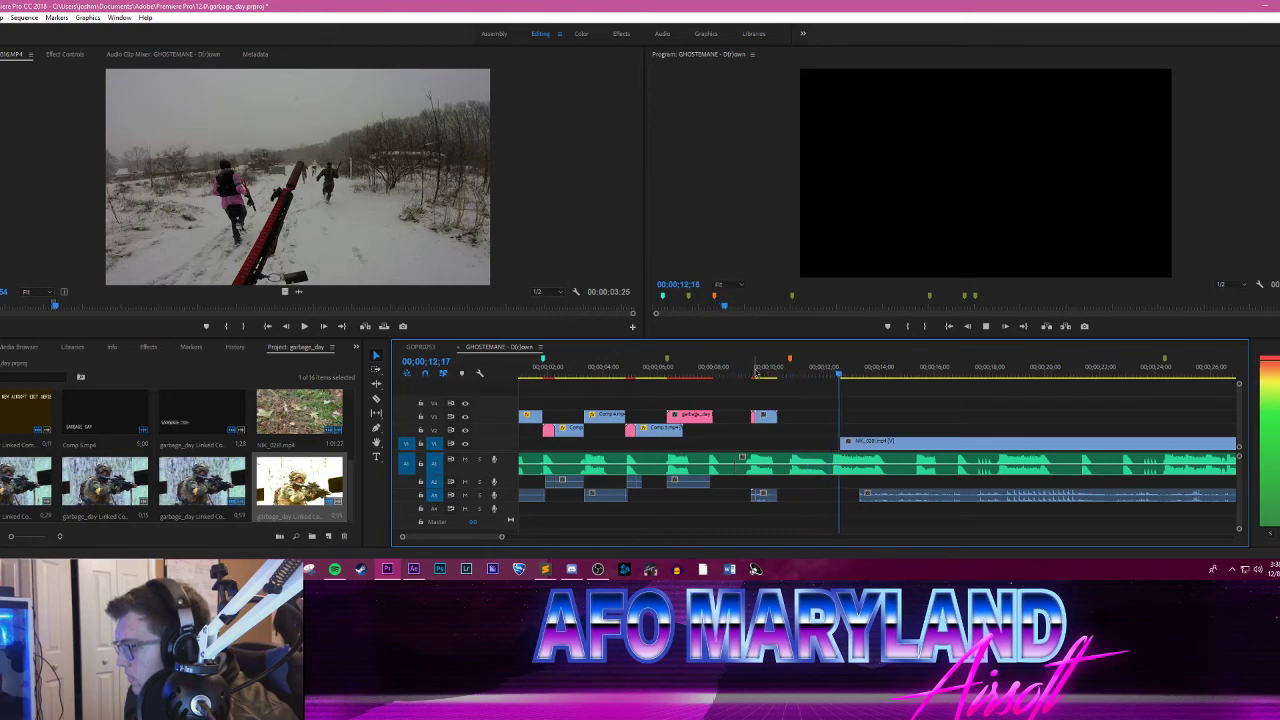
{"action": "left_click_drag", "start_coordinate": [756, 372], "coordinate": [769, 372]}
{"action": "left_click_drag", "start_coordinate": [932, 445], "coordinate": [1045, 445]}
Step: Review the sequence from the GARBAGE DAY title through the short soldier clip against the music
{"action": "left_click_drag", "start_coordinate": [783, 381], "coordinate": [691, 376]}
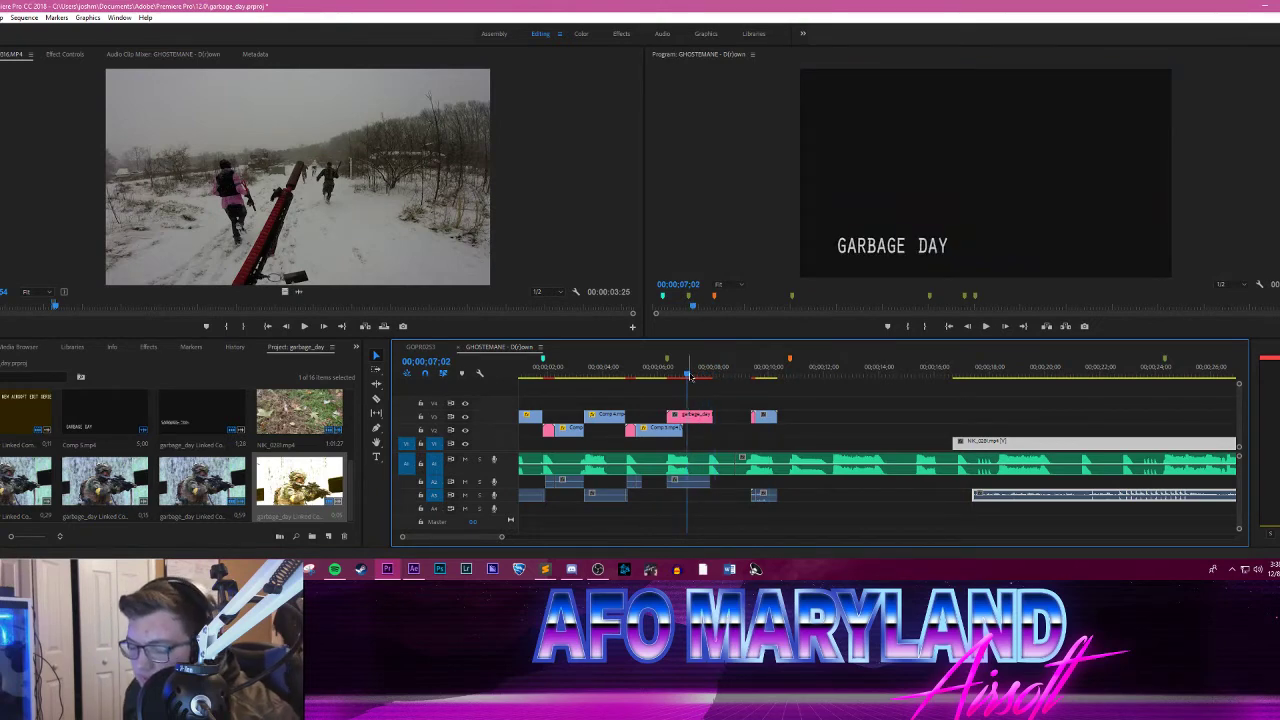
{"action": "left_click_drag", "start_coordinate": [691, 376], "coordinate": [652, 378]}
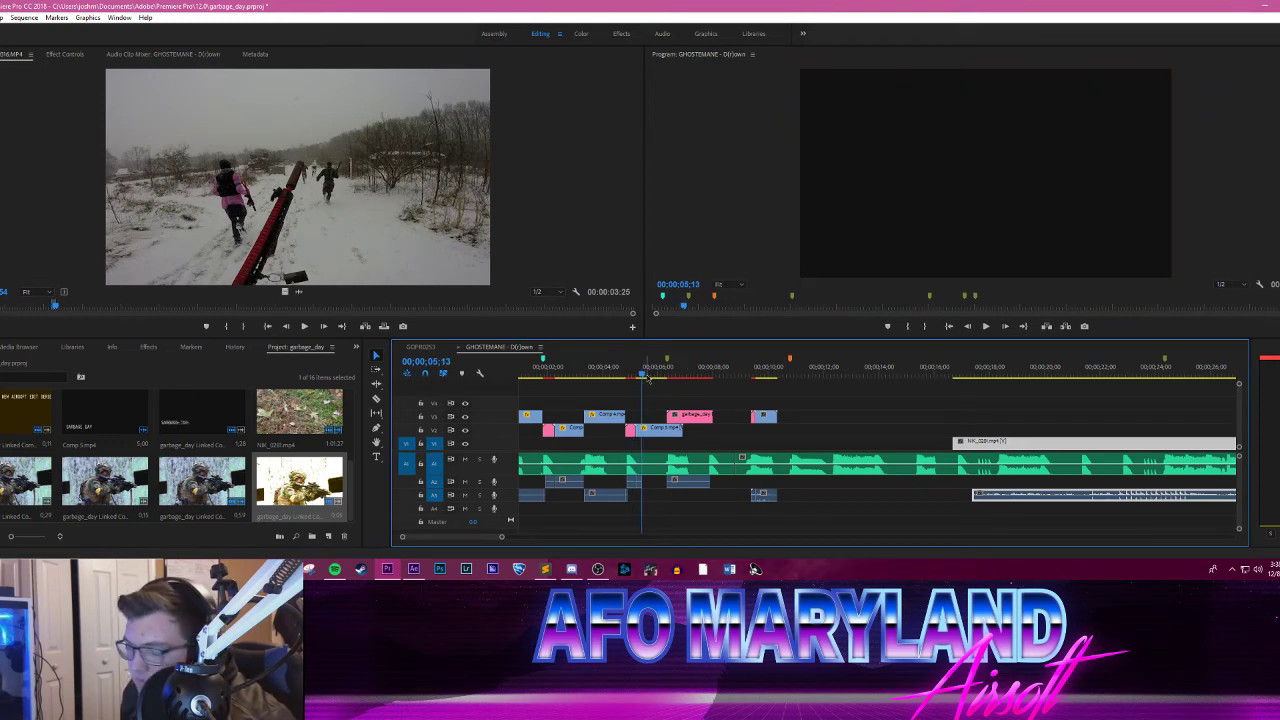
{"action": "mouse_move", "coordinate": [648, 376]}
{"action": "left_mouse_down"}
{"action": "mouse_move", "coordinate": [675, 376]}
{"action": "mouse_move", "coordinate": [656, 377]}
{"action": "left_mouse_up"}
{"action": "key", "text": "space"}
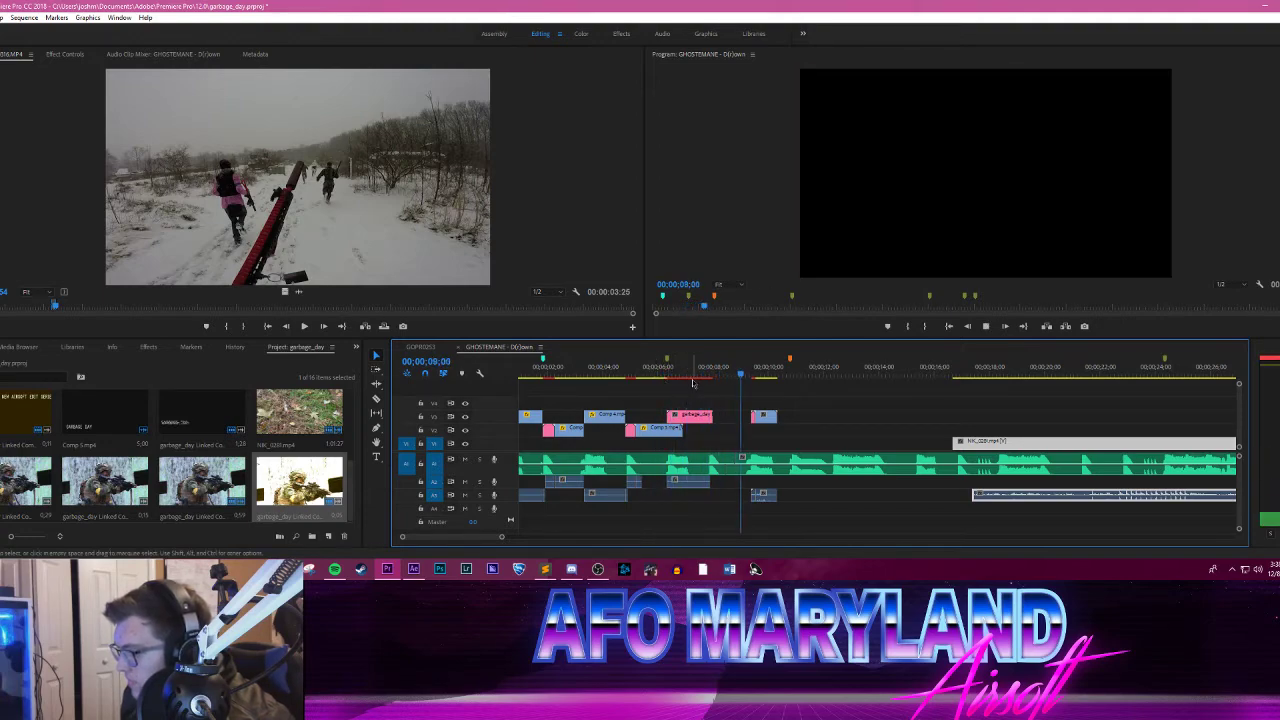
{"action": "left_click_drag", "start_coordinate": [745, 374], "coordinate": [778, 372]}
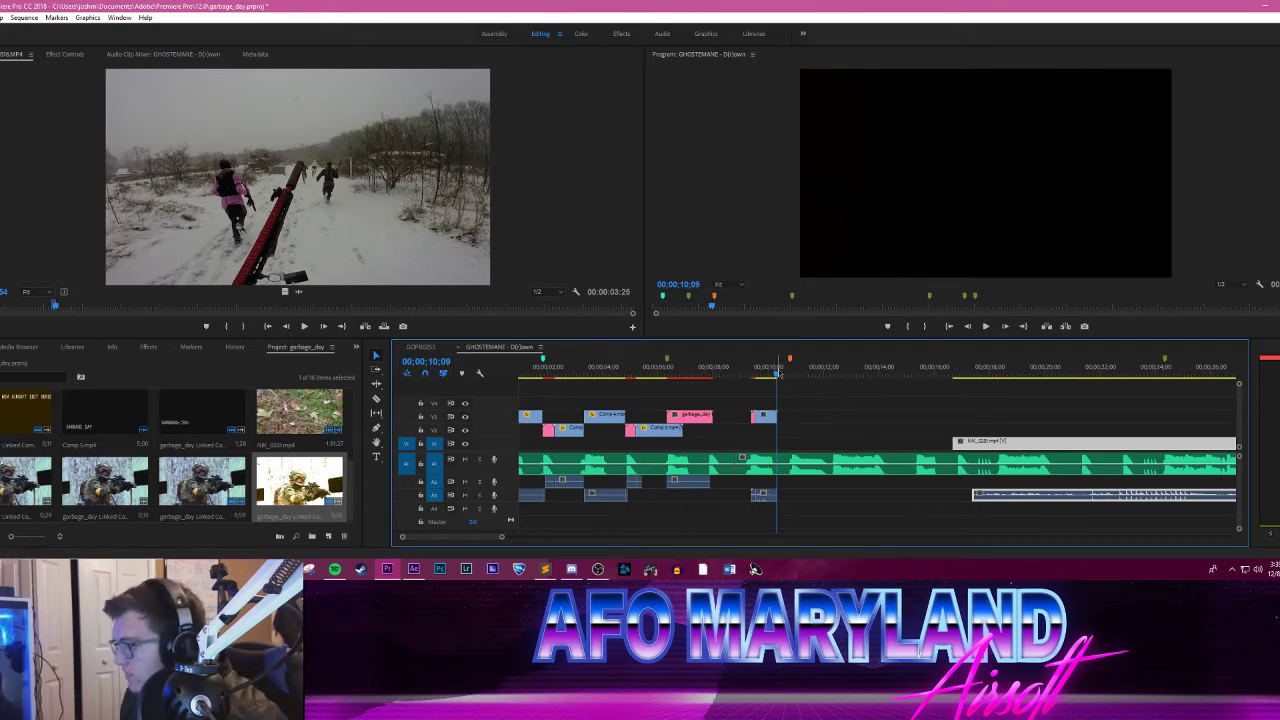
{"action": "left_click_drag", "start_coordinate": [778, 372], "coordinate": [754, 383]}
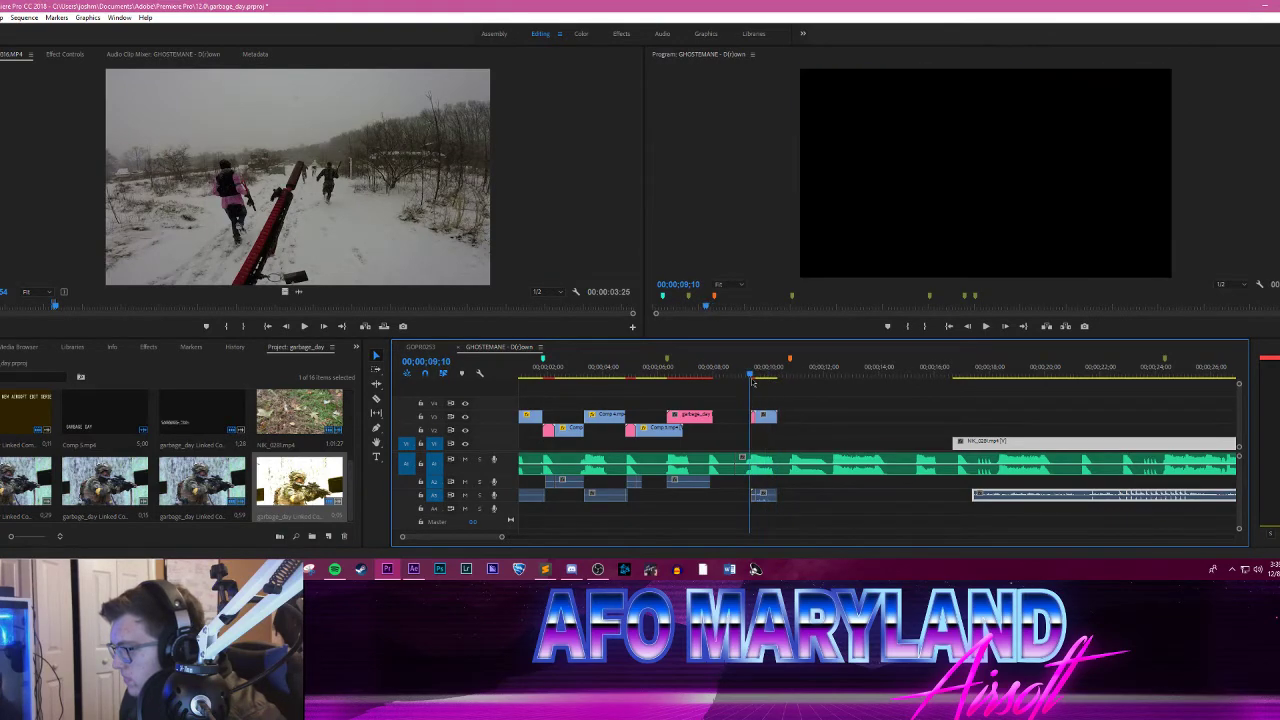
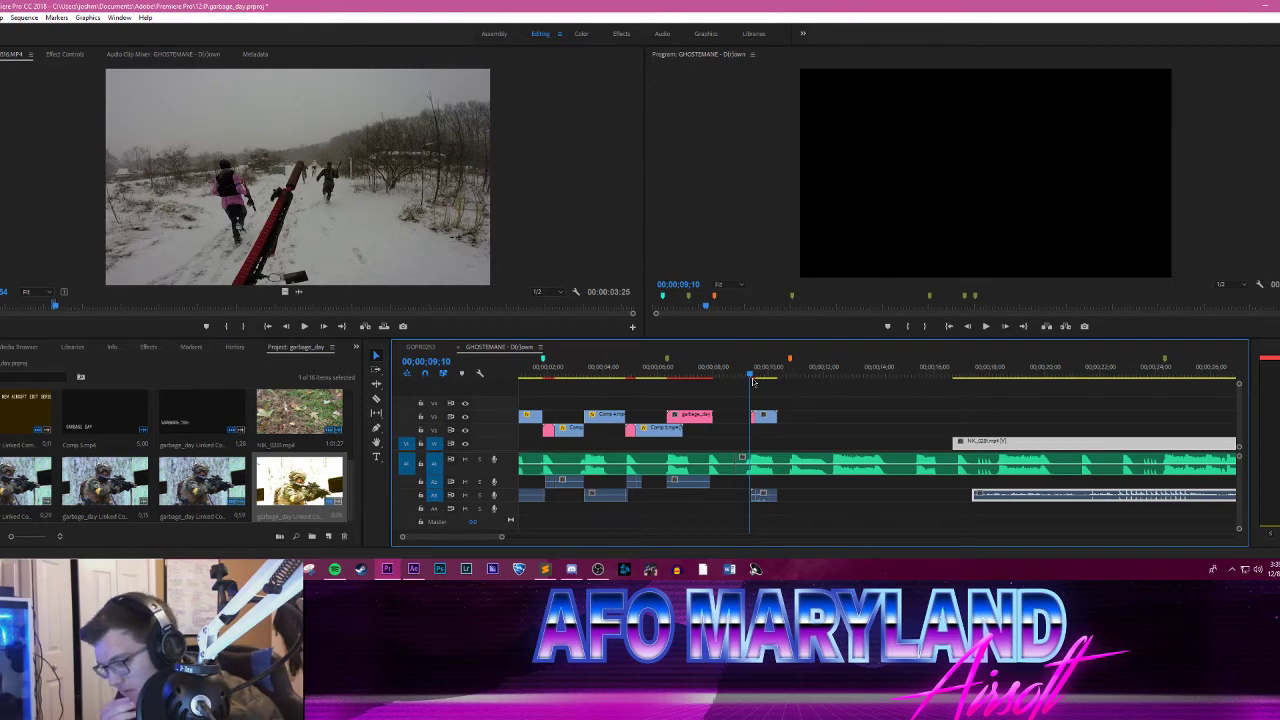
Step: Preview the short soldier clip against the music and place the playhead on the orange marker at 00;00;10;24
{"action": "left_click_drag", "start_coordinate": [749, 376], "coordinate": [754, 335]}
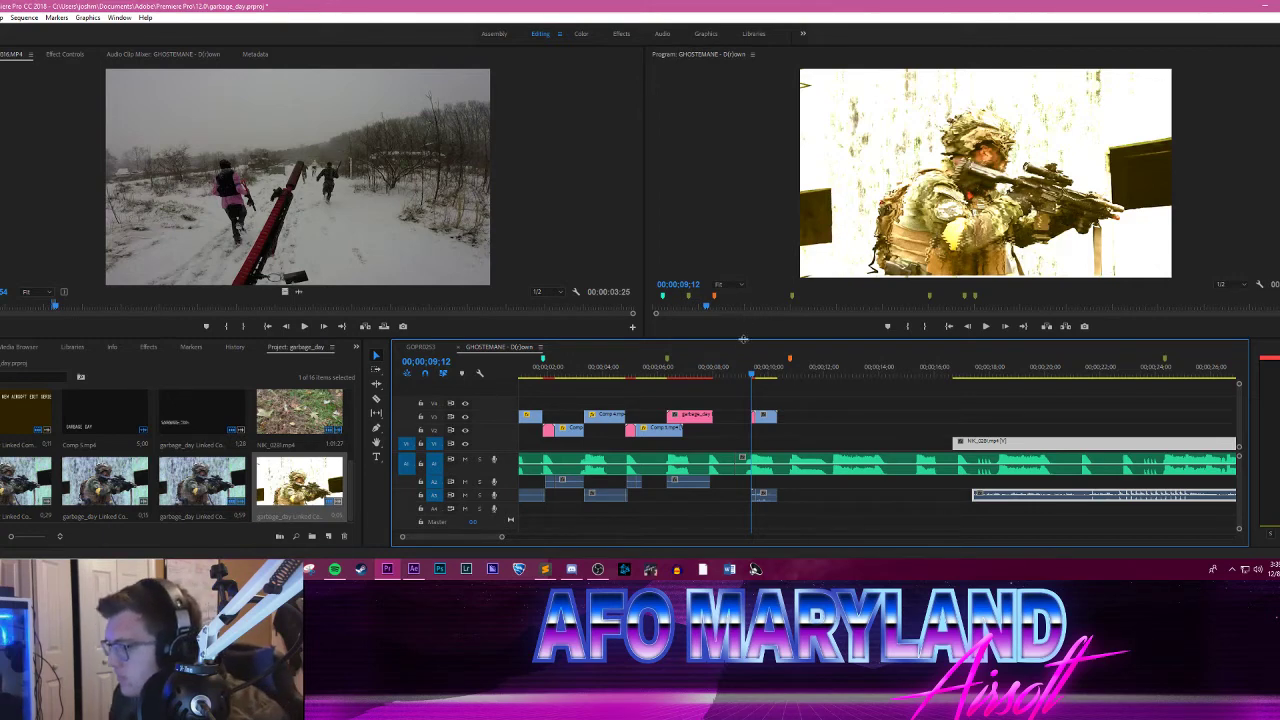
{"action": "left_click_drag", "start_coordinate": [704, 371], "coordinate": [741, 368]}
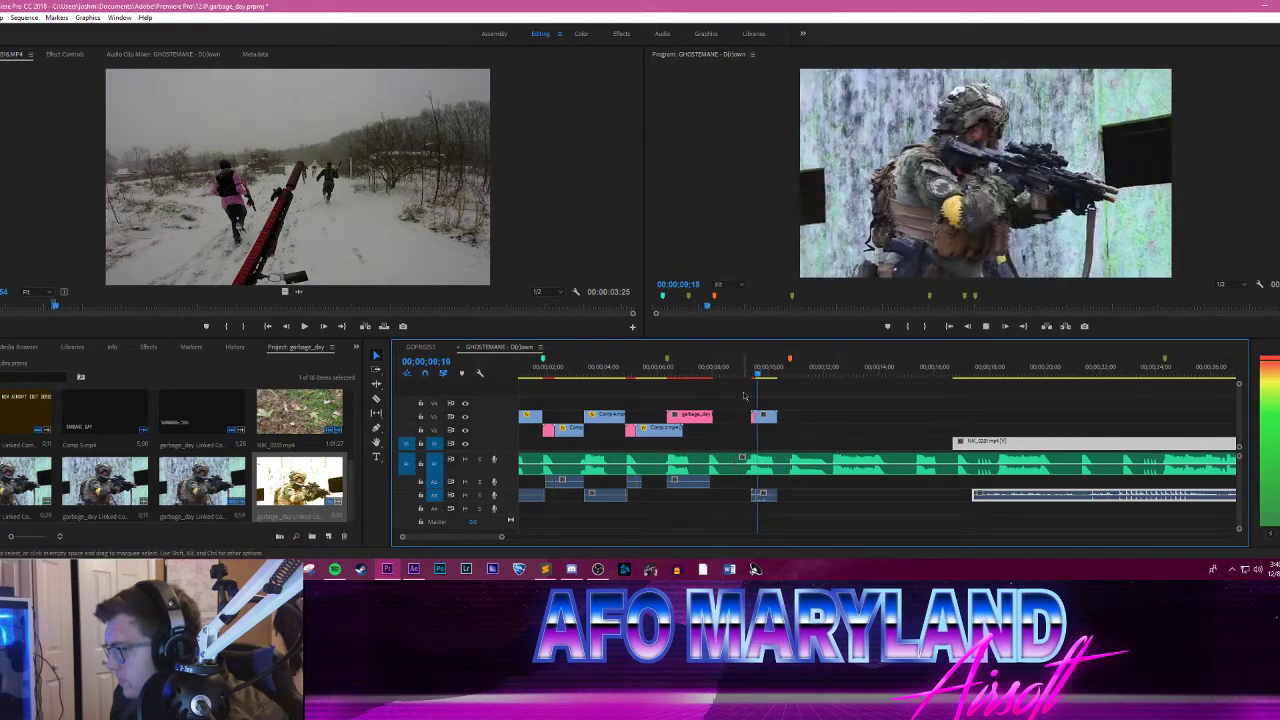
{"action": "left_click", "coordinate": [791, 372]}
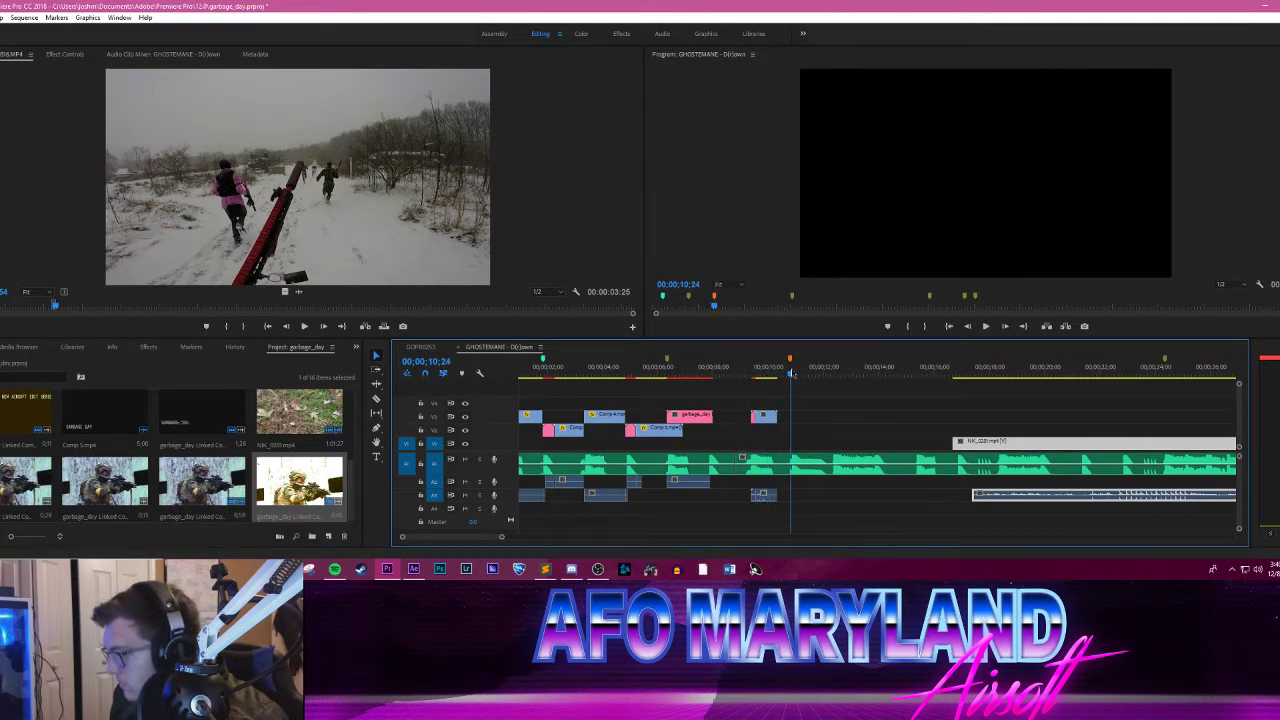
Step: Switch to File Explorer and go up to the RAW Airsoft Footage folder on the Seagate drive
{"action": "left_click", "coordinate": [229, 568]}
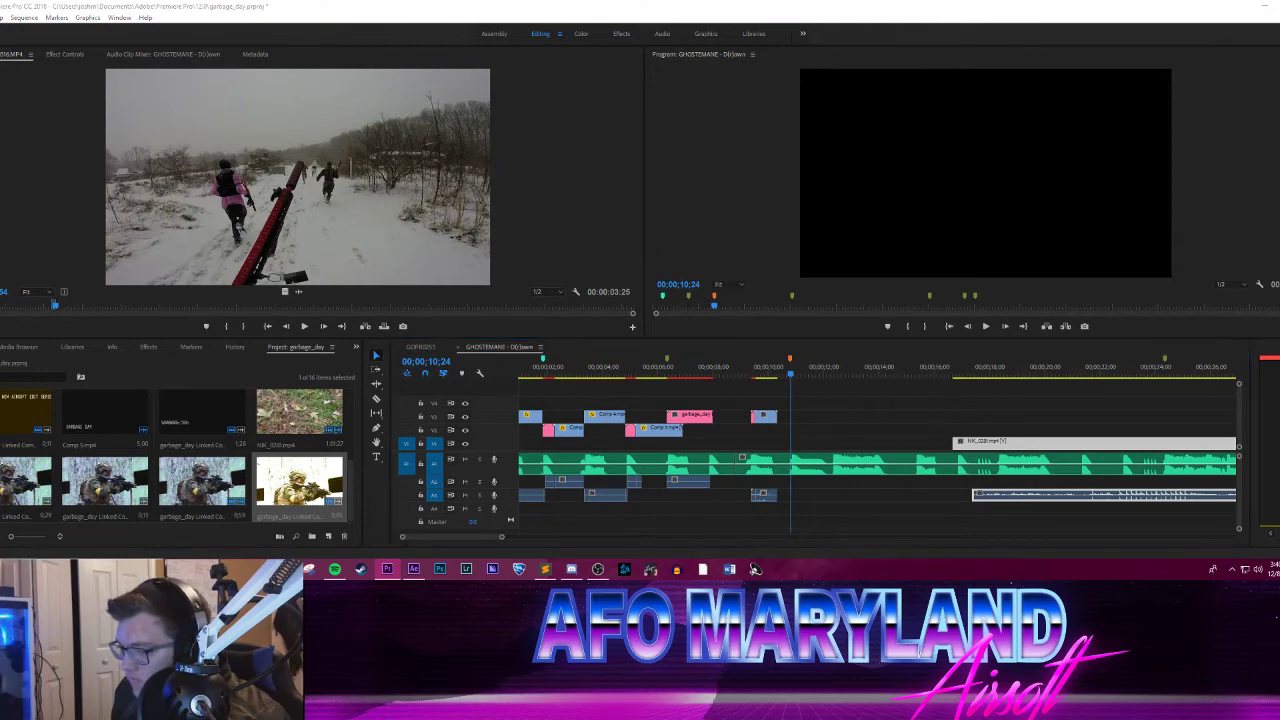
{"action": "mouse_move", "coordinate": [205, 532]}
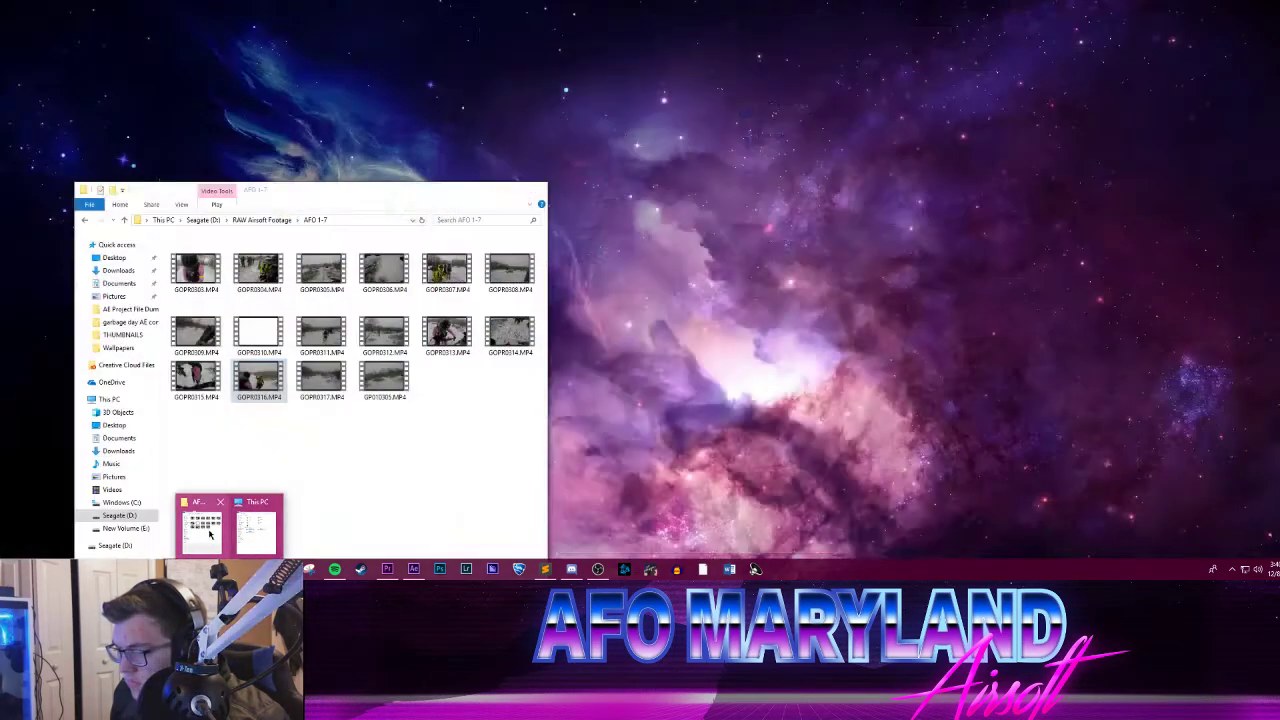
{"action": "left_click", "coordinate": [202, 530]}
{"action": "left_click", "coordinate": [270, 220]}
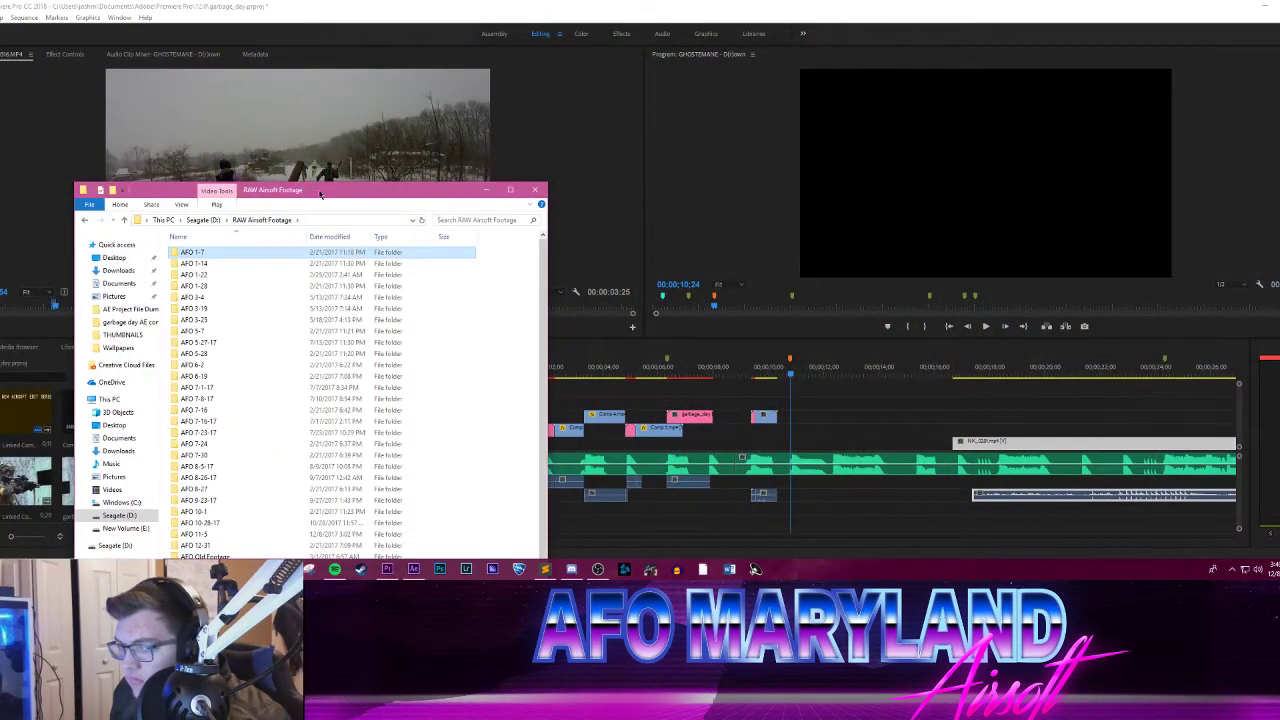
{"action": "left_click_drag", "start_coordinate": [320, 192], "coordinate": [330, 72]}
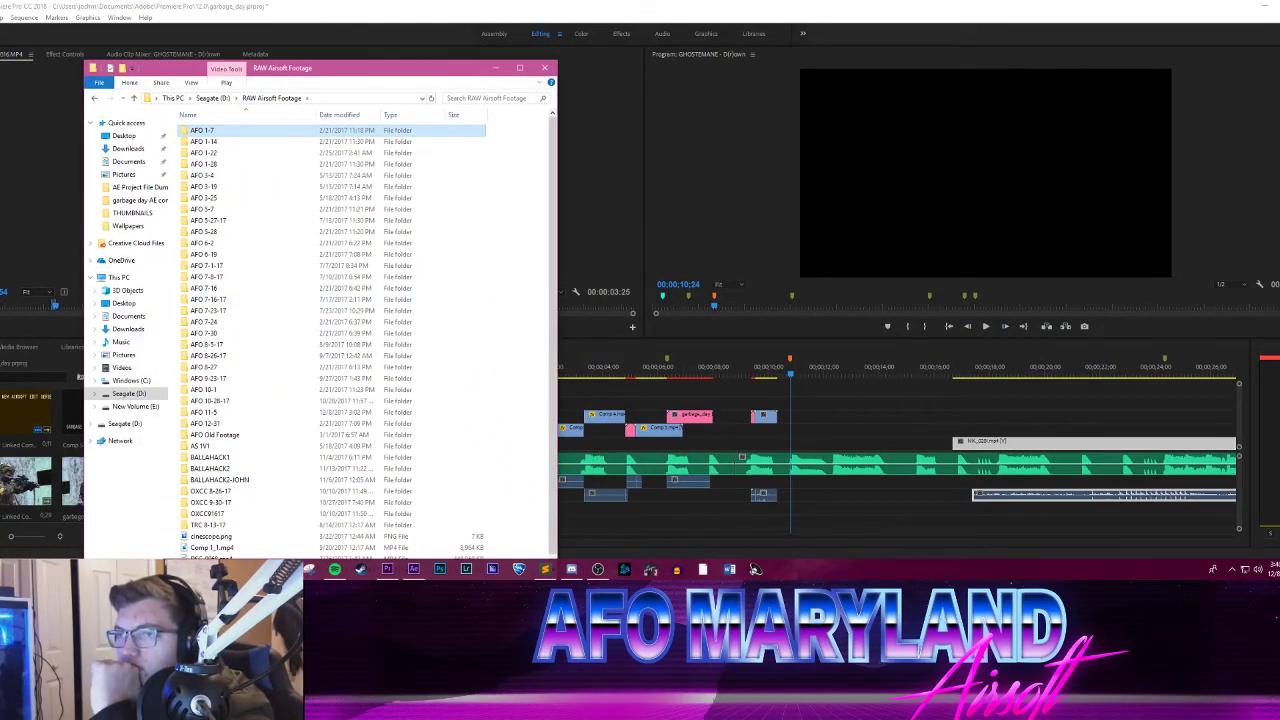
{"action": "left_click_drag", "start_coordinate": [0, 132], "coordinate": [0, 190]}
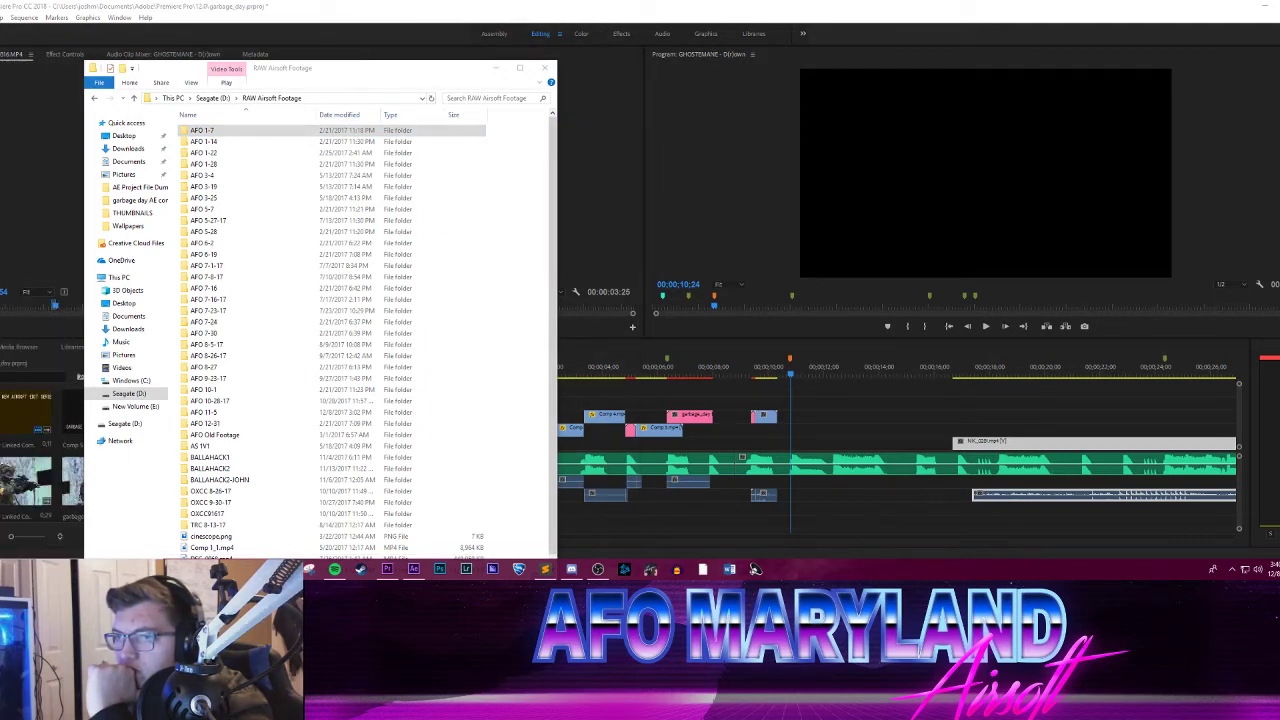
{"action": "left_click_drag", "start_coordinate": [0, 100], "coordinate": [0, 108]}
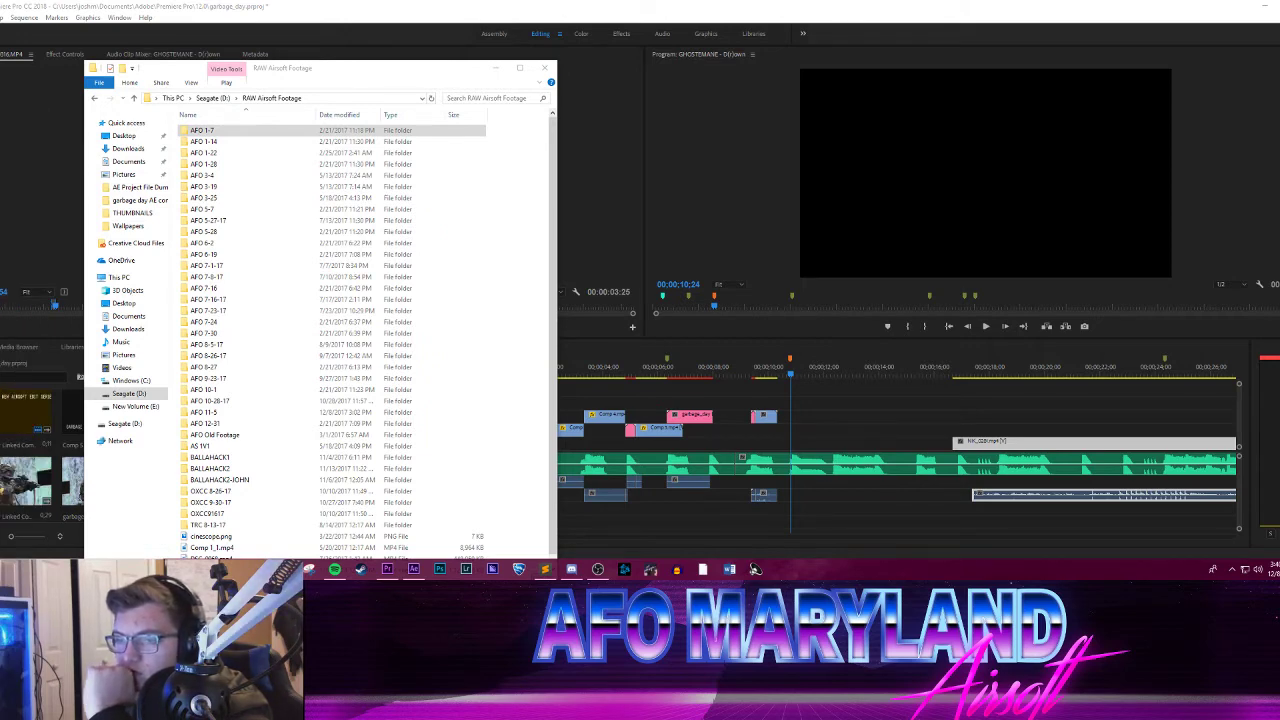
Step: Open the OXCC 8-26-17 folder and look through its contents for usable footage
{"action": "scroll", "coordinate": [285, 268], "scroll_direction": "down", "scroll_amount": 1}
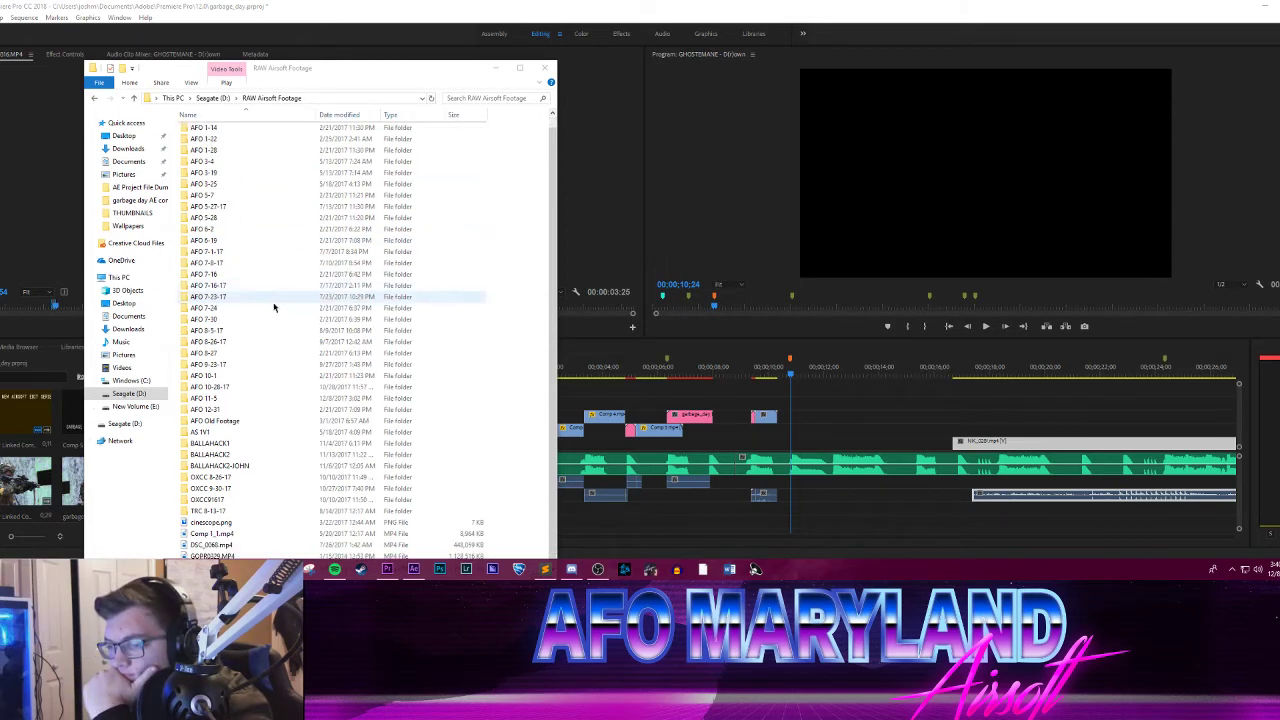
{"action": "double_click", "coordinate": [225, 477]}
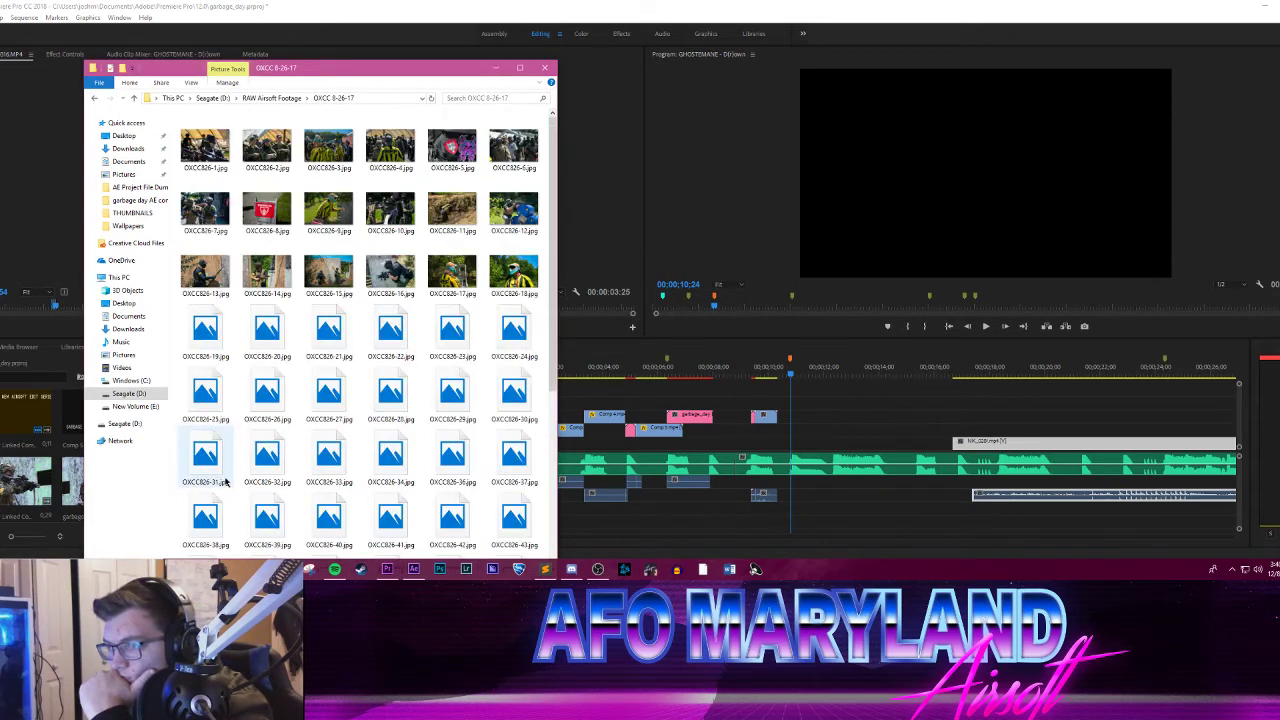
{"action": "scroll", "coordinate": [369, 357], "scroll_direction": "down", "scroll_amount": 3}
{"action": "scroll", "coordinate": [368, 313], "scroll_direction": "up", "scroll_amount": 5}
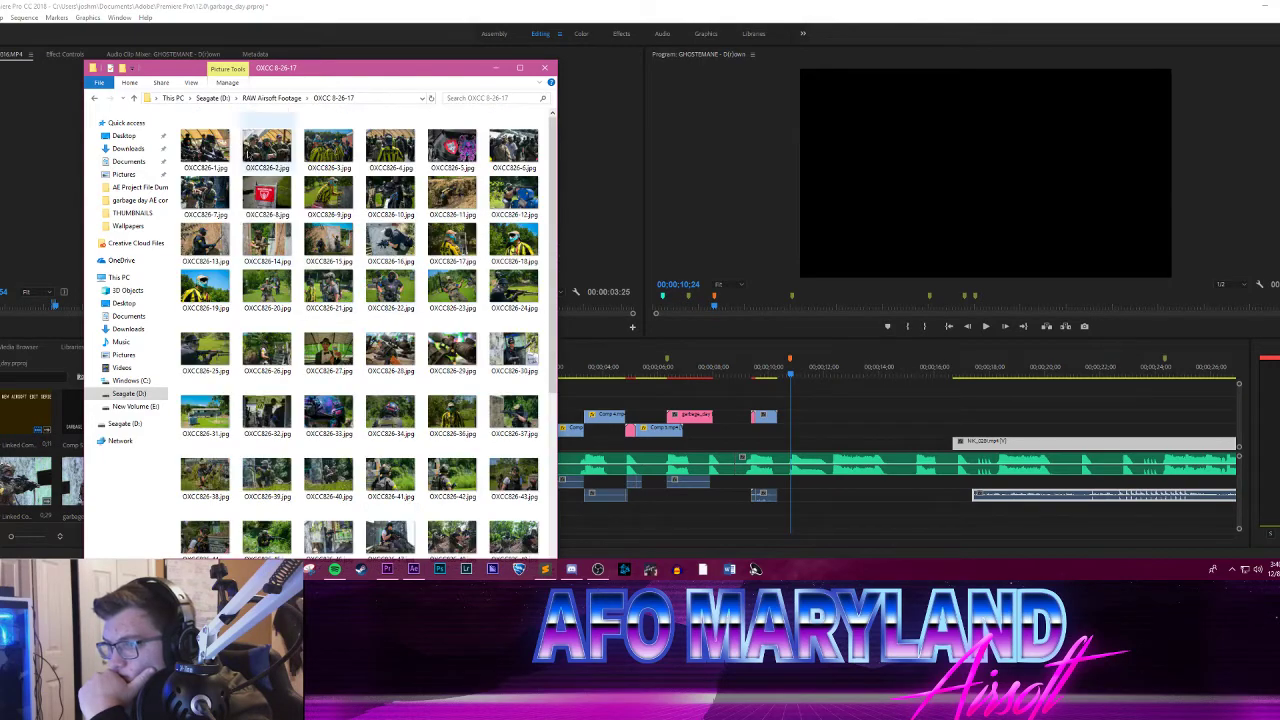
{"action": "scroll", "coordinate": [348, 312], "scroll_direction": "down", "scroll_amount": 5}
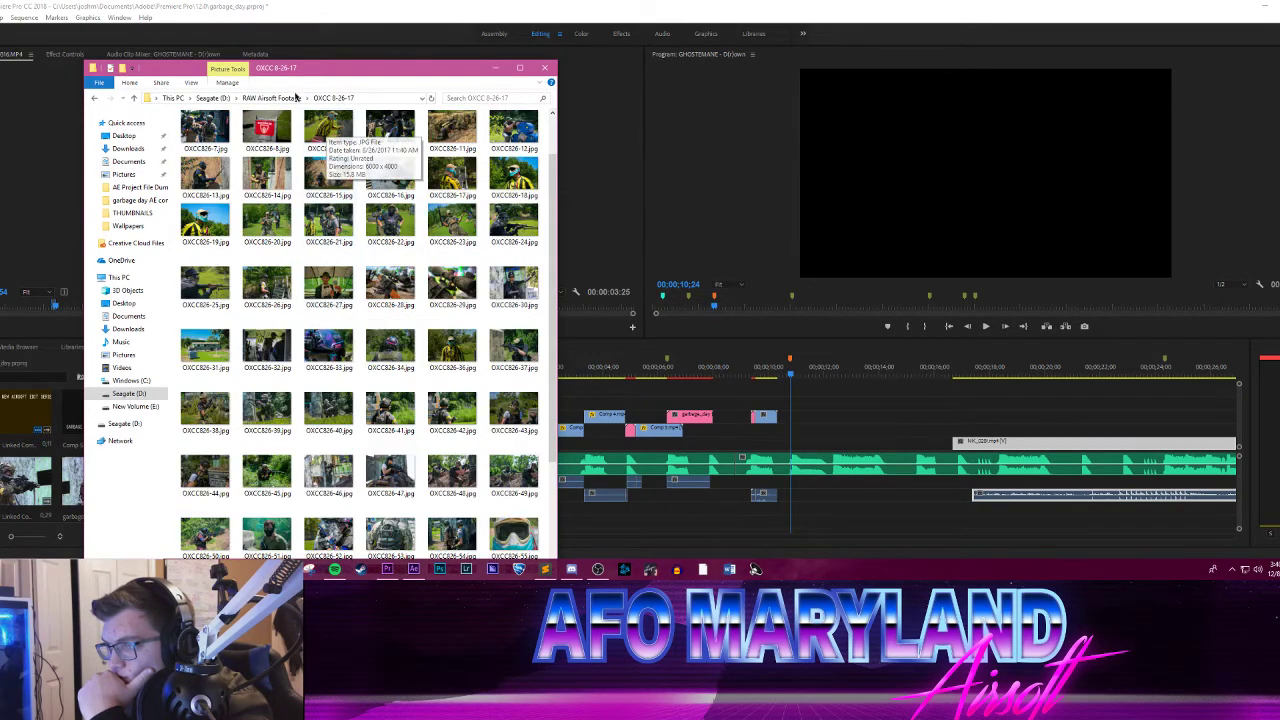
Step: Return to RAW Airsoft Footage, open the AFO 8-26-17 folder and browse its video clips
{"action": "left_click", "coordinate": [272, 98]}
{"action": "scroll", "coordinate": [237, 444], "scroll_direction": "down", "scroll_amount": 1}
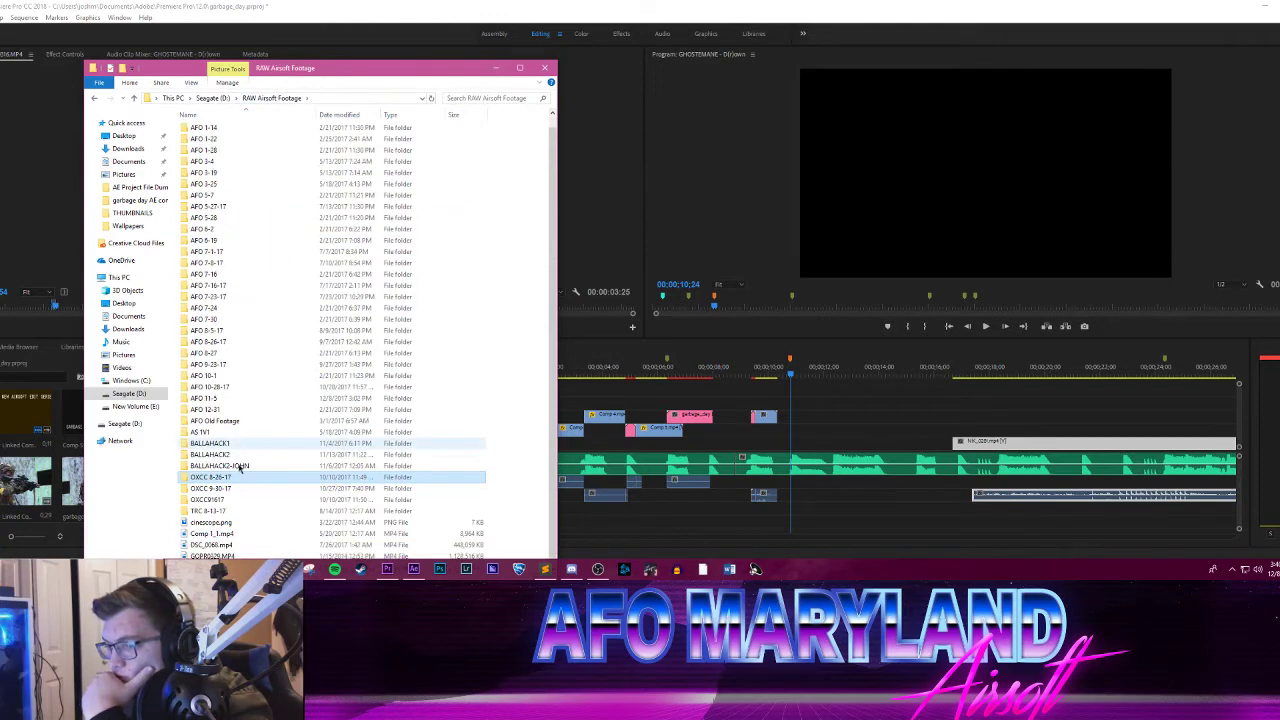
{"action": "double_click", "coordinate": [221, 343]}
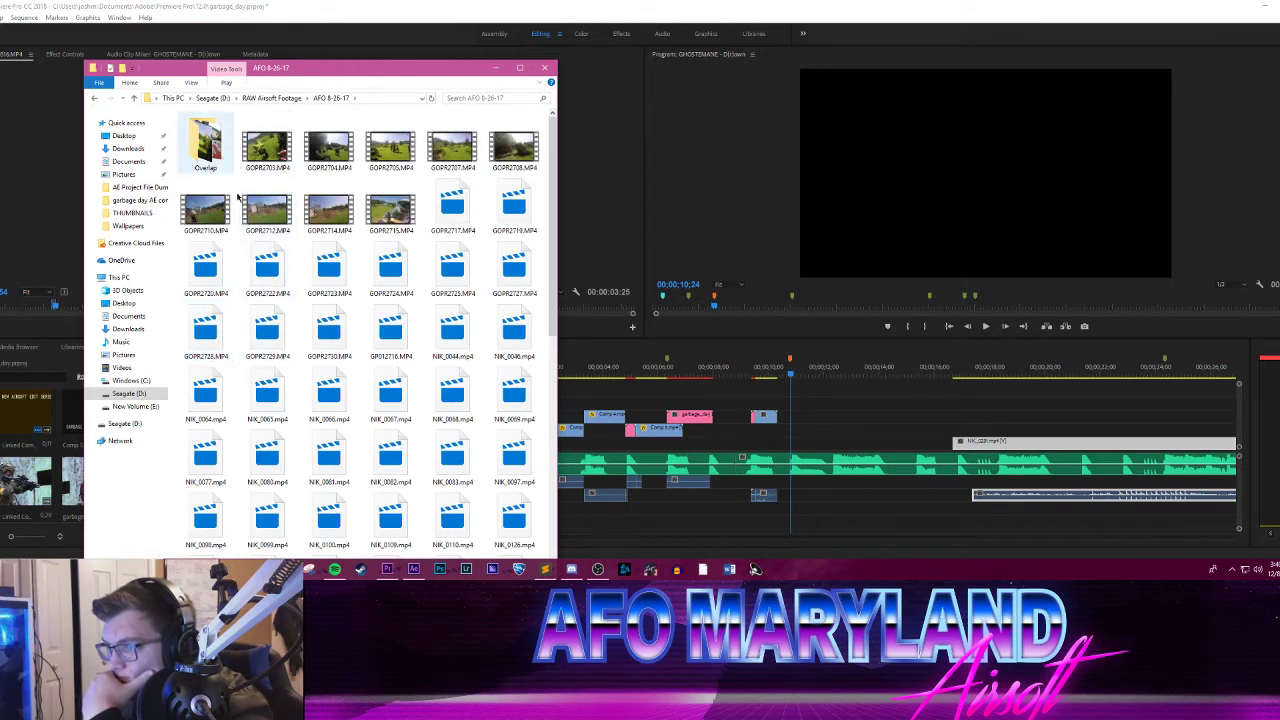
{"action": "scroll", "coordinate": [297, 354], "scroll_direction": "down", "scroll_amount": 5}
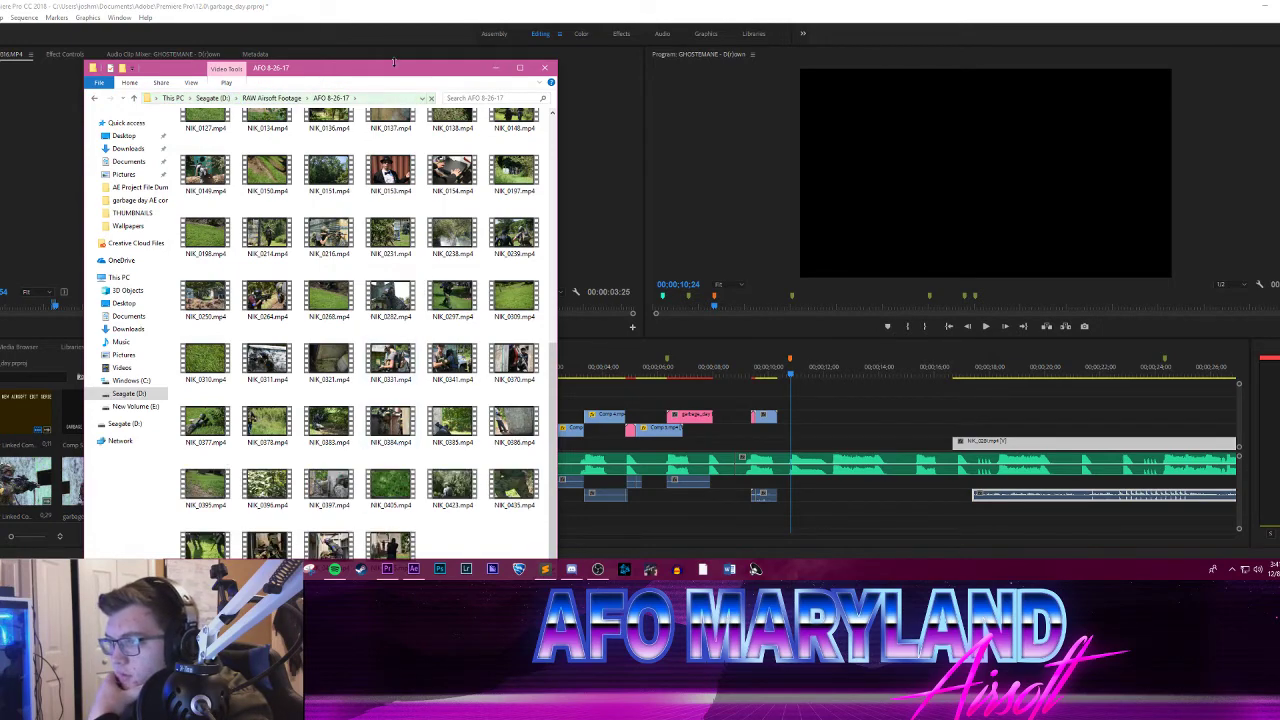
{"action": "left_click_drag", "start_coordinate": [393, 62], "coordinate": [389, 21]}
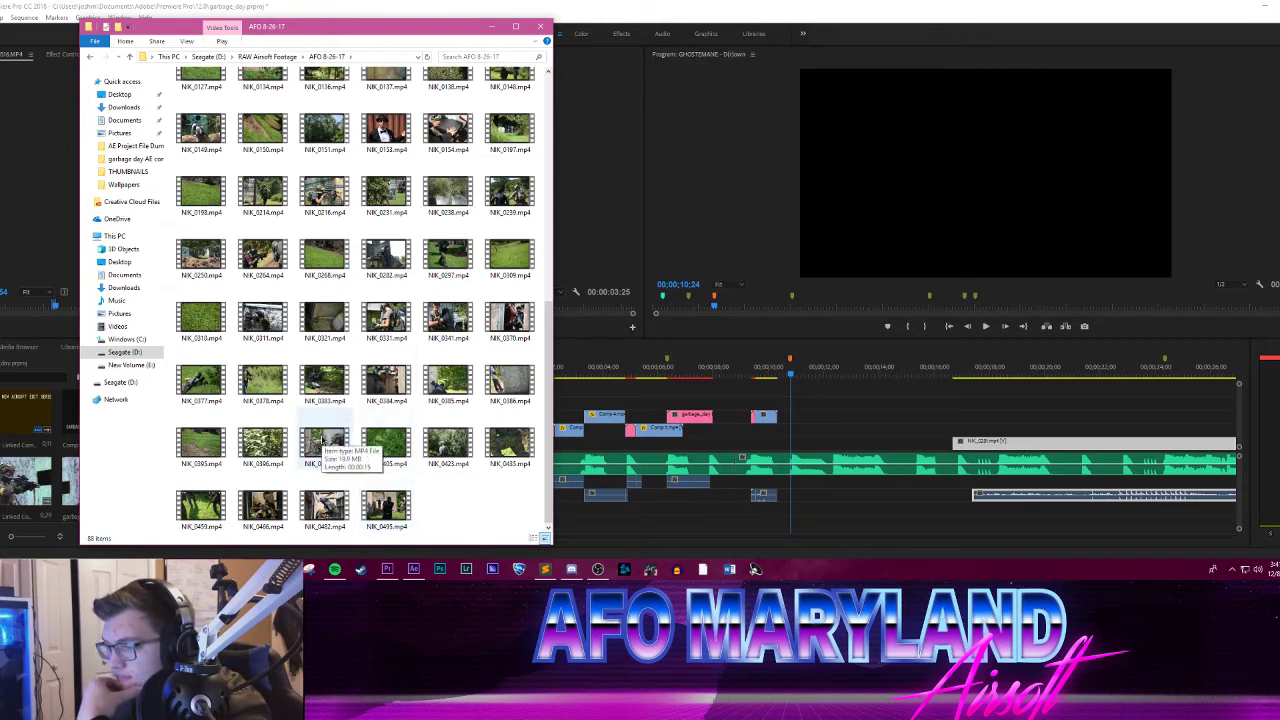
Step: Load NIK_0397.mp4 into Premiere Pro's Source Monitor and play and scrub through its footage
{"action": "left_click_drag", "start_coordinate": [322, 442], "coordinate": [28, 182]}
{"action": "left_click", "coordinate": [491, 27]}
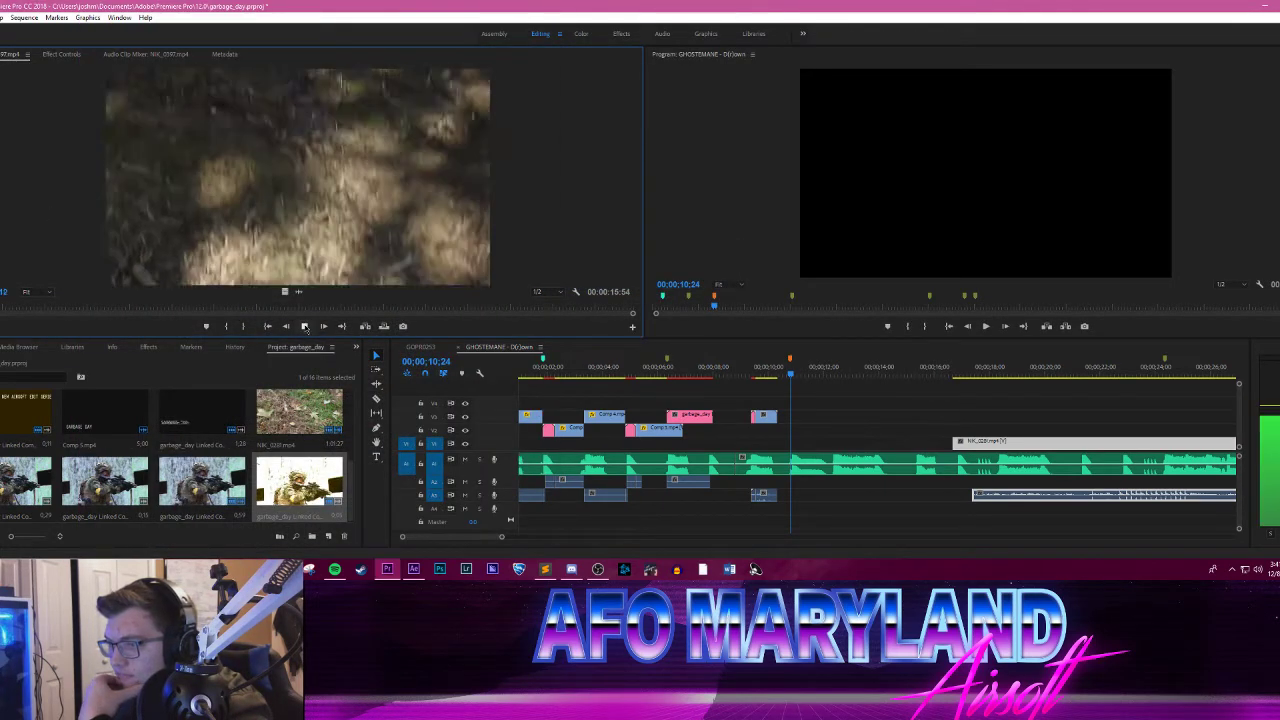
{"action": "left_click", "coordinate": [305, 327]}
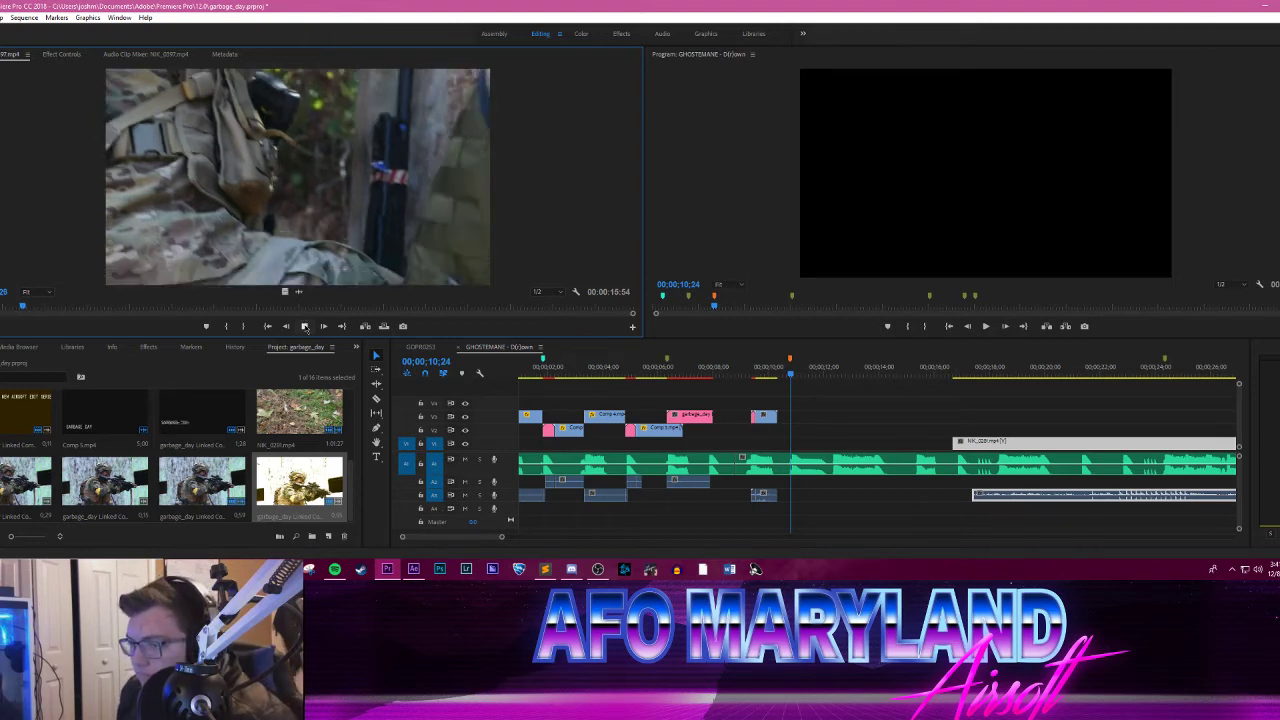
{"action": "left_click_drag", "start_coordinate": [139, 305], "coordinate": [443, 305]}
Step: Load NIK_0405.mp4 from the AFO 8-26-17 folder into the Source Monitor and scrub through it
{"action": "mouse_move", "coordinate": [230, 569]}
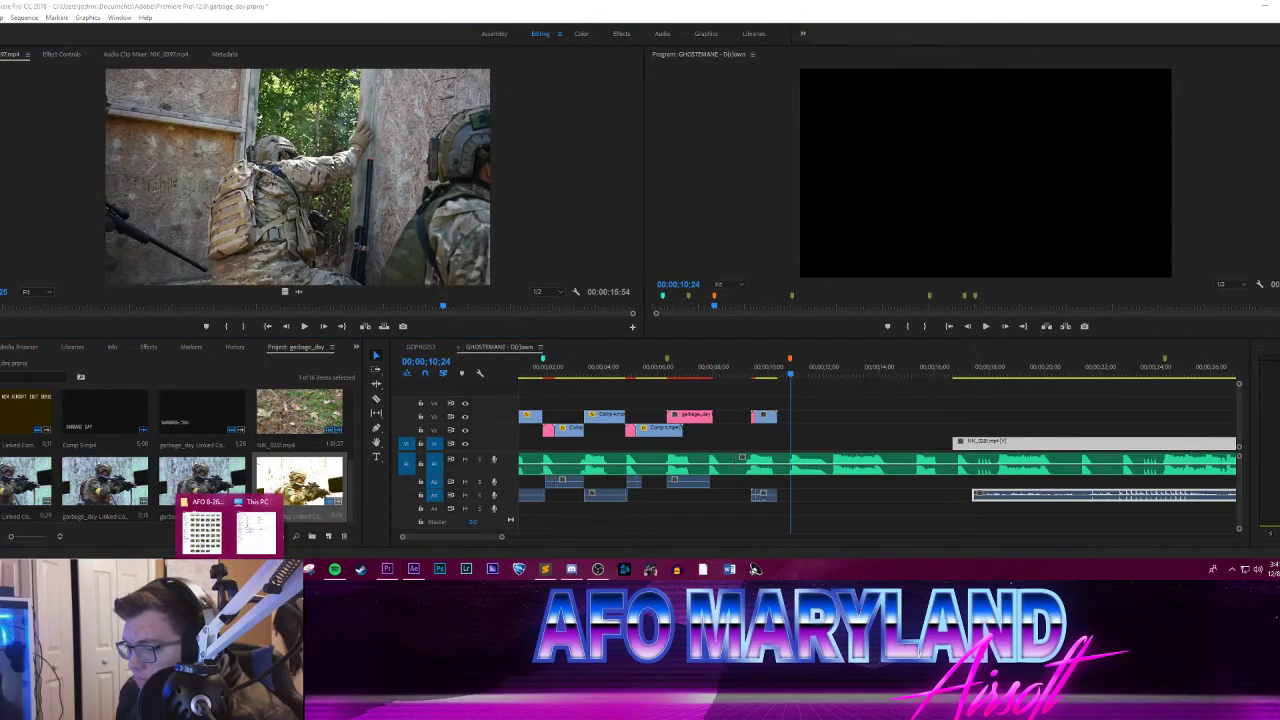
{"action": "left_click", "coordinate": [200, 530]}
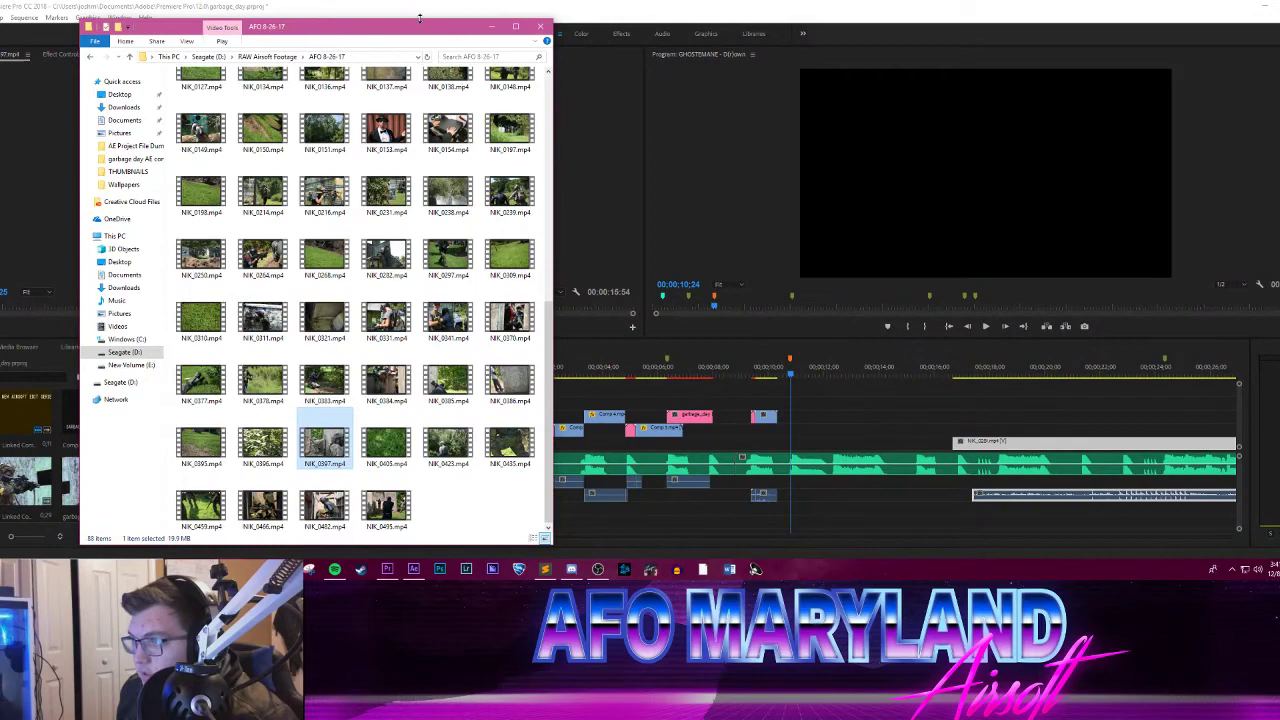
{"action": "left_click_drag", "start_coordinate": [413, 39], "coordinate": [1014, 52]}
{"action": "left_click_drag", "start_coordinate": [985, 457], "coordinate": [363, 230]}
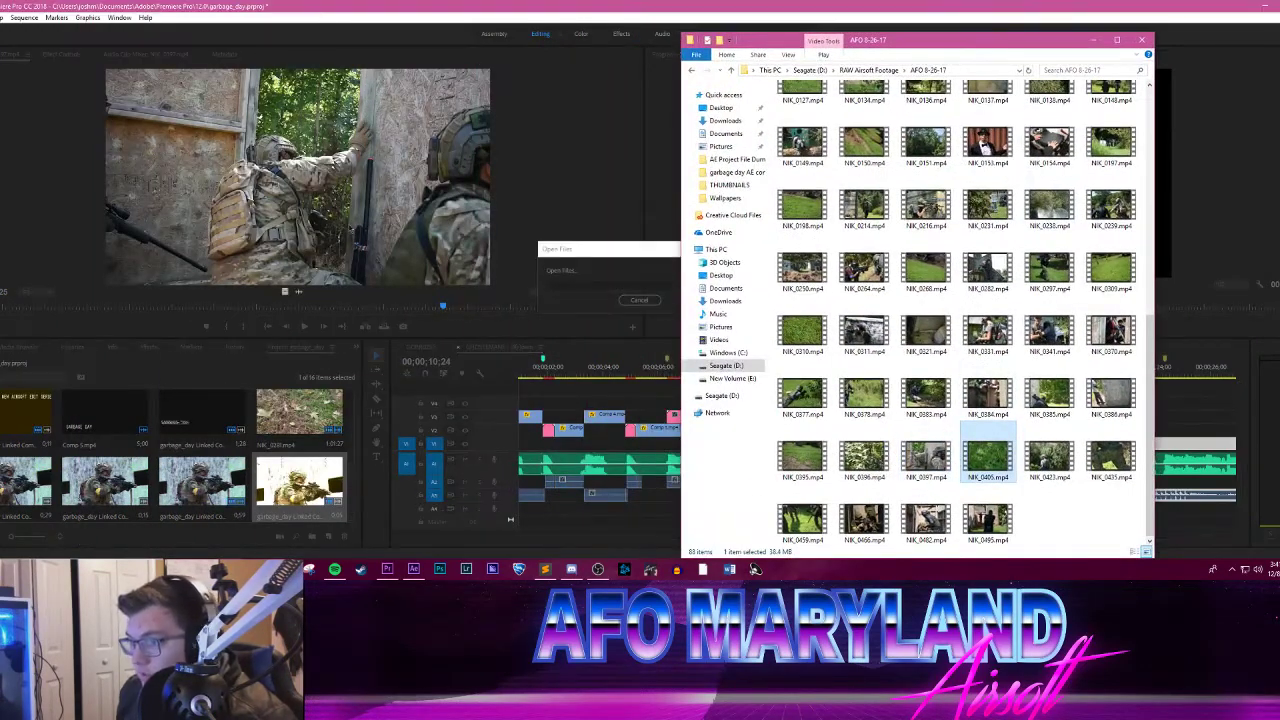
{"action": "left_click", "coordinate": [305, 326]}
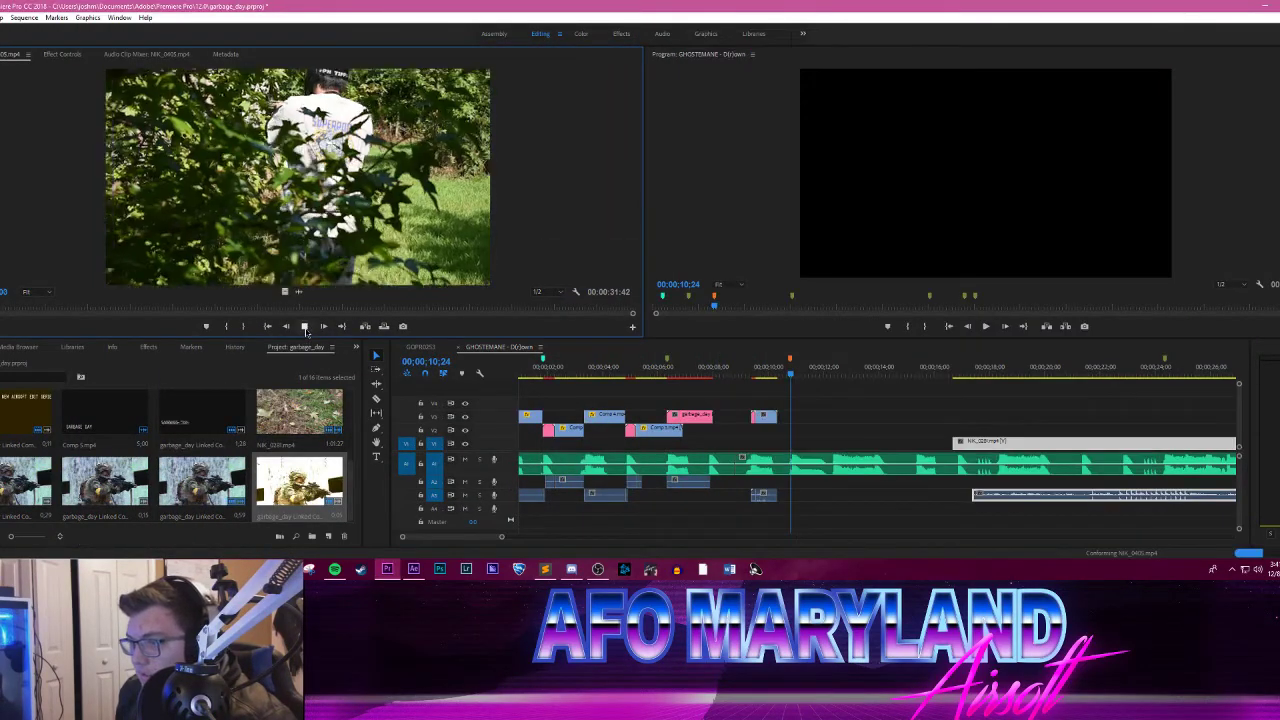
{"action": "left_click_drag", "start_coordinate": [24, 306], "coordinate": [573, 296]}
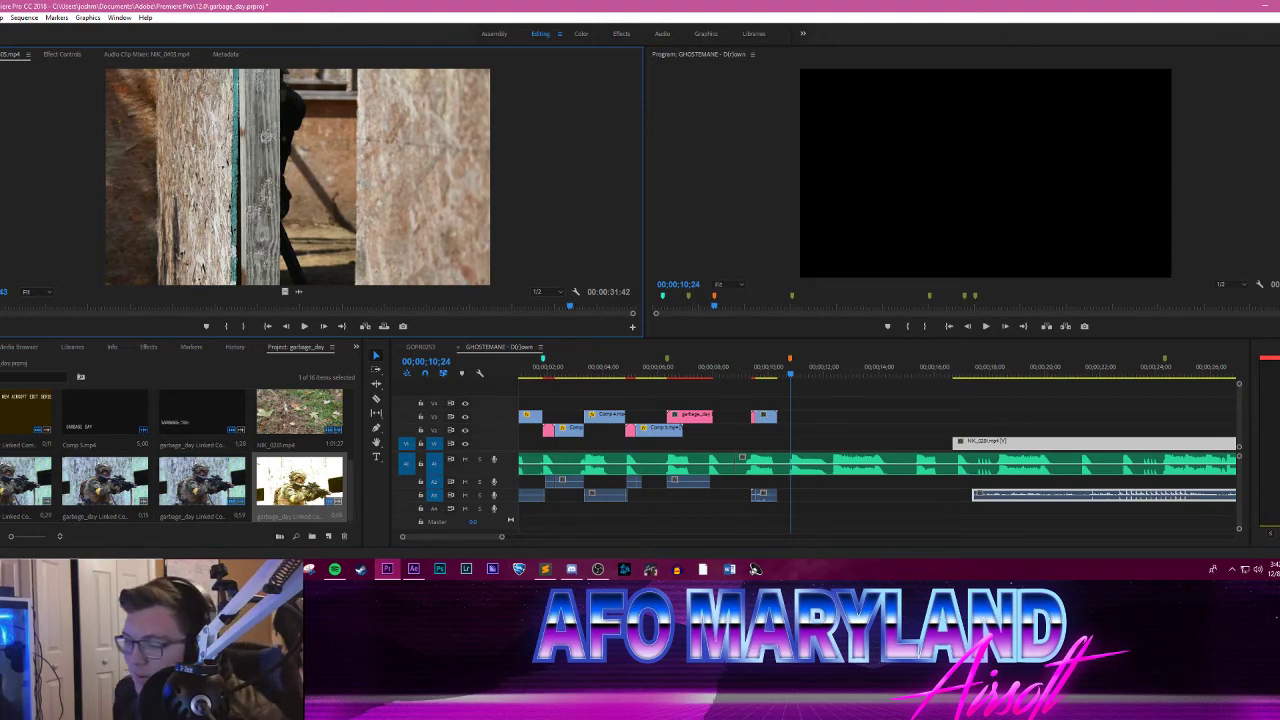
Step: Load NIK_0423.mp4 from the footage folder into the Source Monitor and review it from start to end
{"action": "left_click", "coordinate": [230, 569]}
{"action": "left_click", "coordinate": [207, 527]}
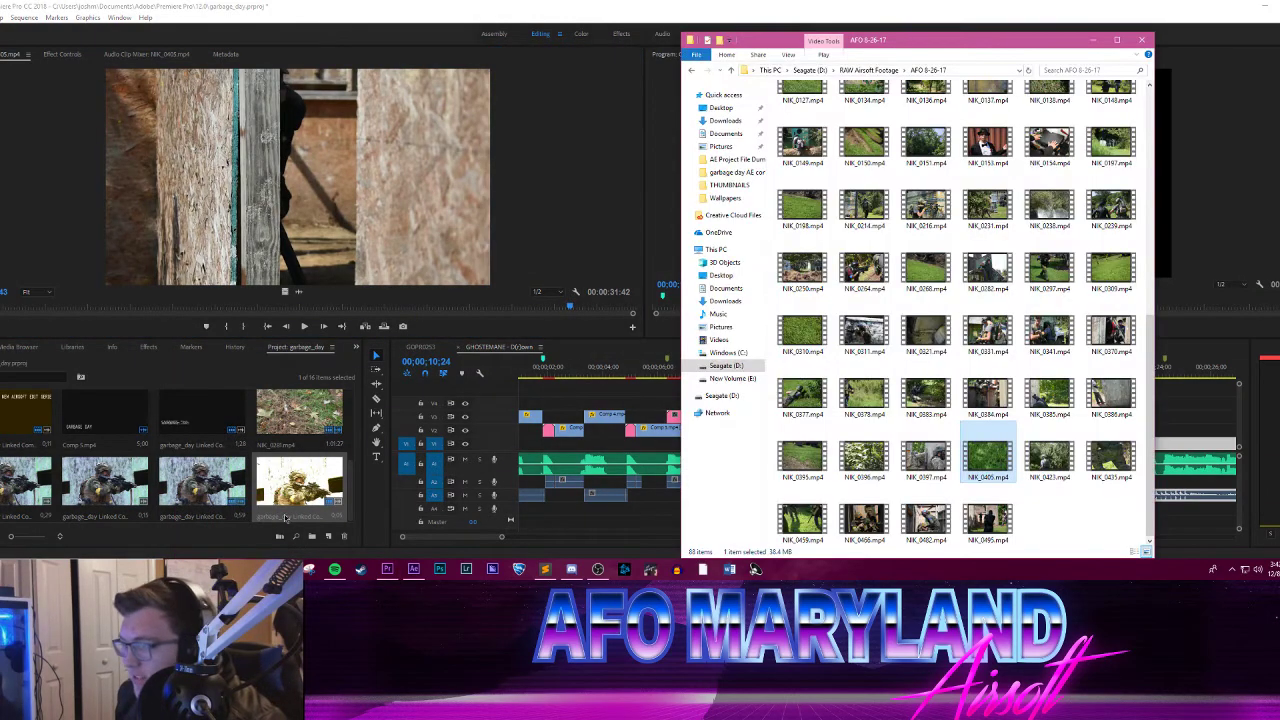
{"action": "left_click_drag", "start_coordinate": [1050, 462], "coordinate": [520, 248]}
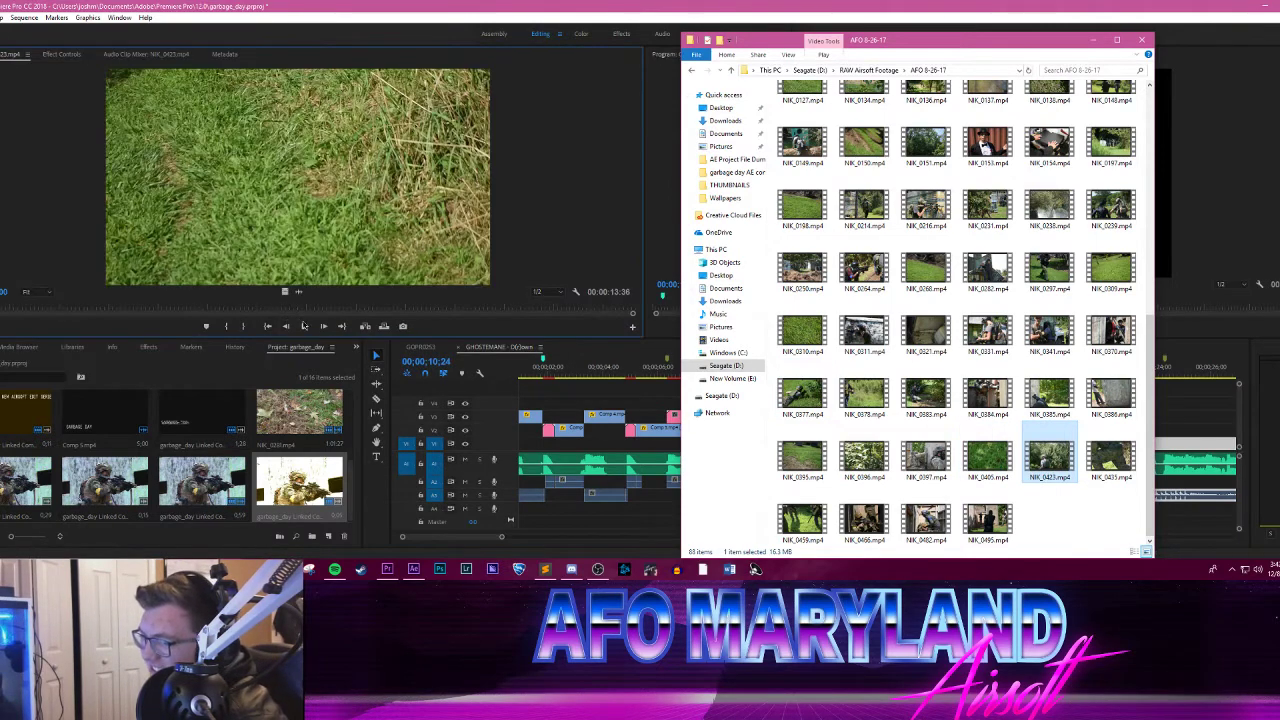
{"action": "left_click", "coordinate": [305, 330]}
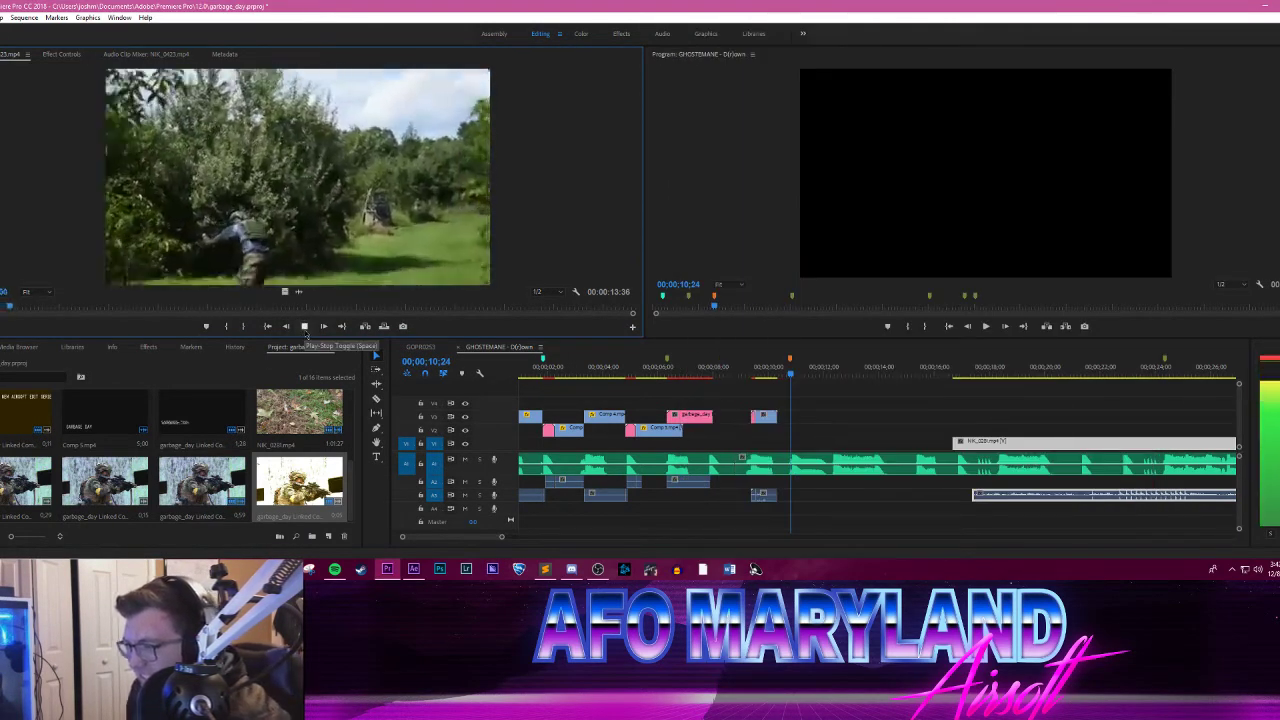
{"action": "left_click", "coordinate": [306, 332]}
{"action": "mouse_move", "coordinate": [67, 308]}
{"action": "left_mouse_down"}
{"action": "mouse_move", "coordinate": [509, 308]}
{"action": "mouse_move", "coordinate": [60, 305]}
{"action": "left_mouse_up"}
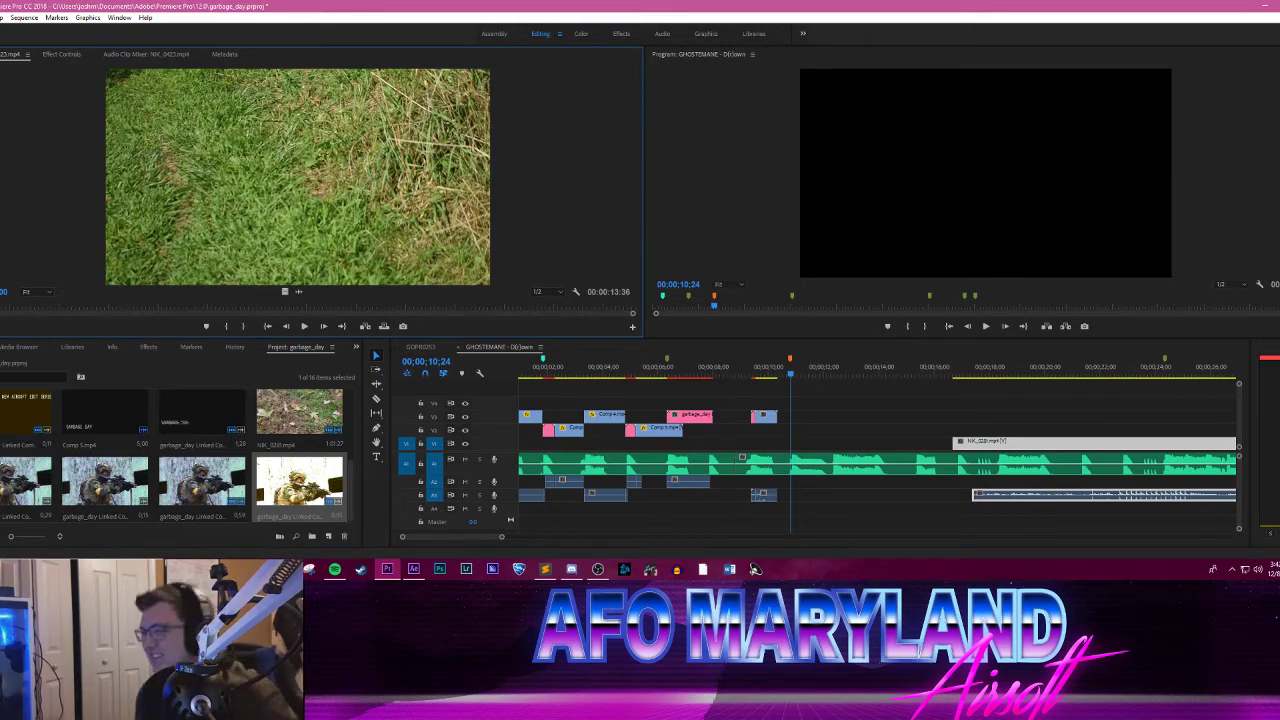
{"action": "left_click_drag", "start_coordinate": [2, 302], "coordinate": [590, 305]}
Step: Load NIK_0435.mp4 from the footage folder into the Source Monitor and play and scrub through it
{"action": "left_click", "coordinate": [230, 569]}
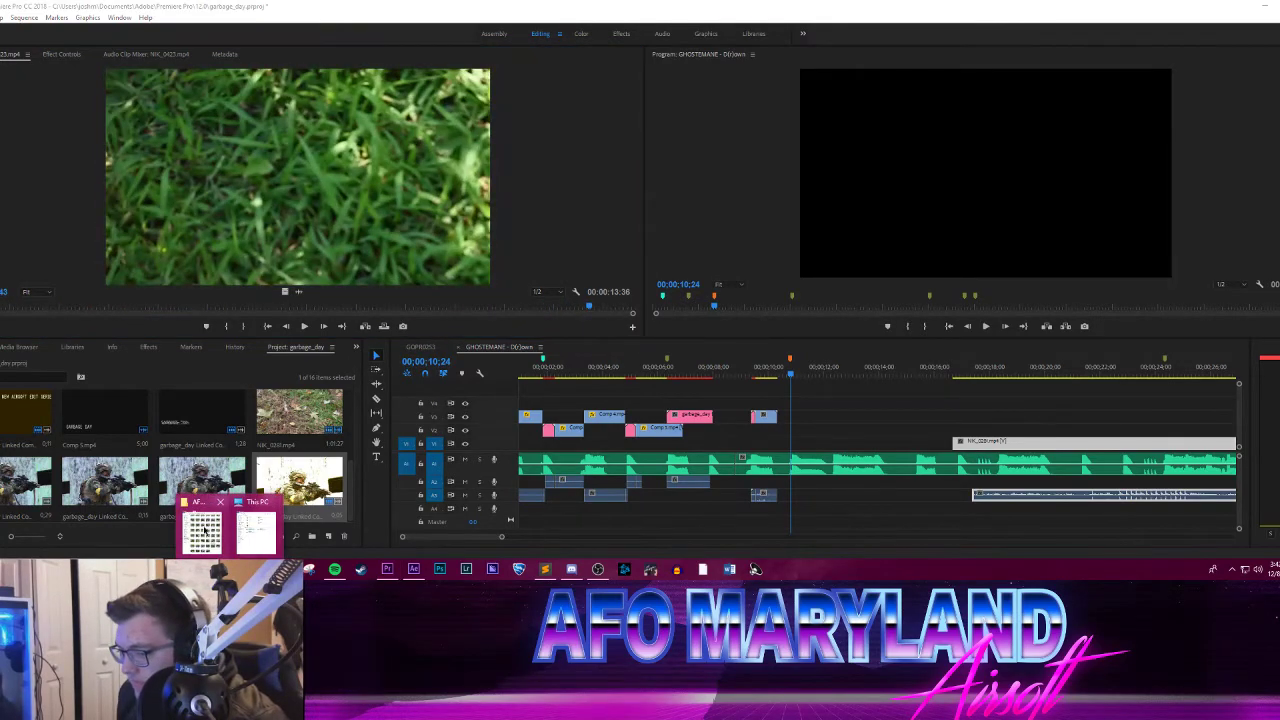
{"action": "left_click", "coordinate": [208, 524]}
{"action": "left_click_drag", "start_coordinate": [1111, 458], "coordinate": [306, 295]}
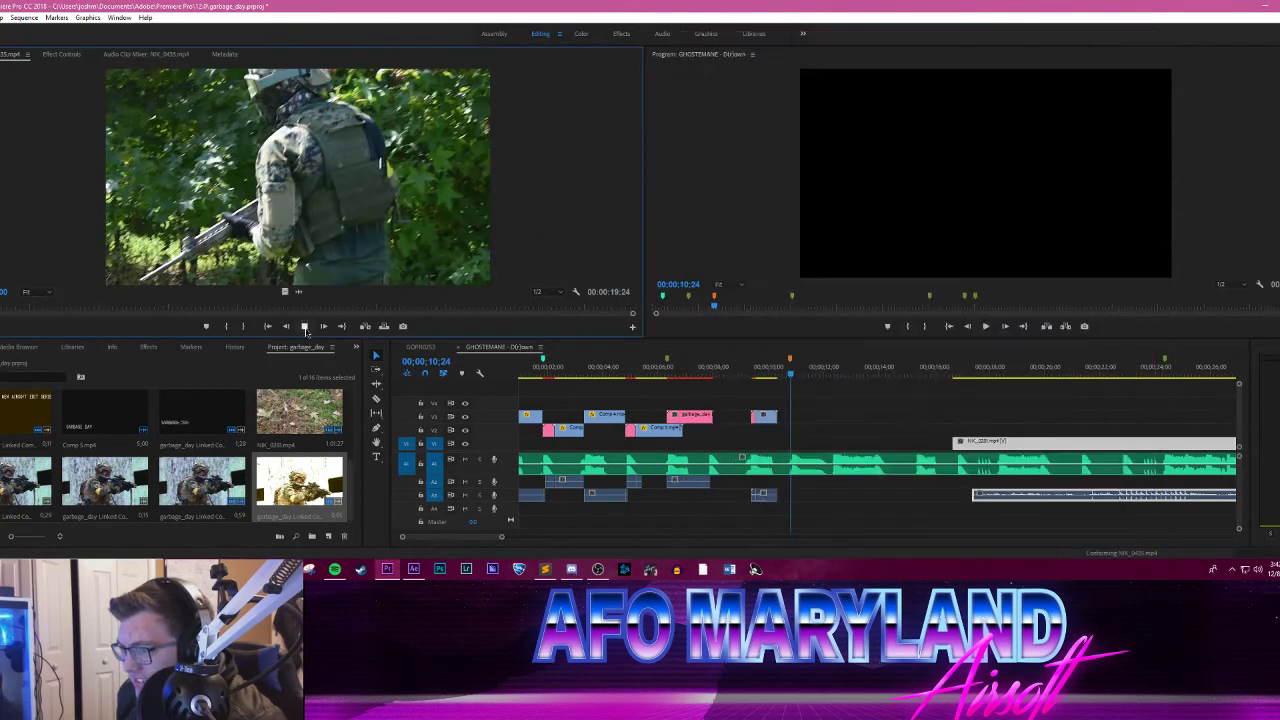
{"action": "left_click", "coordinate": [304, 326]}
{"action": "left_click", "coordinate": [302, 329]}
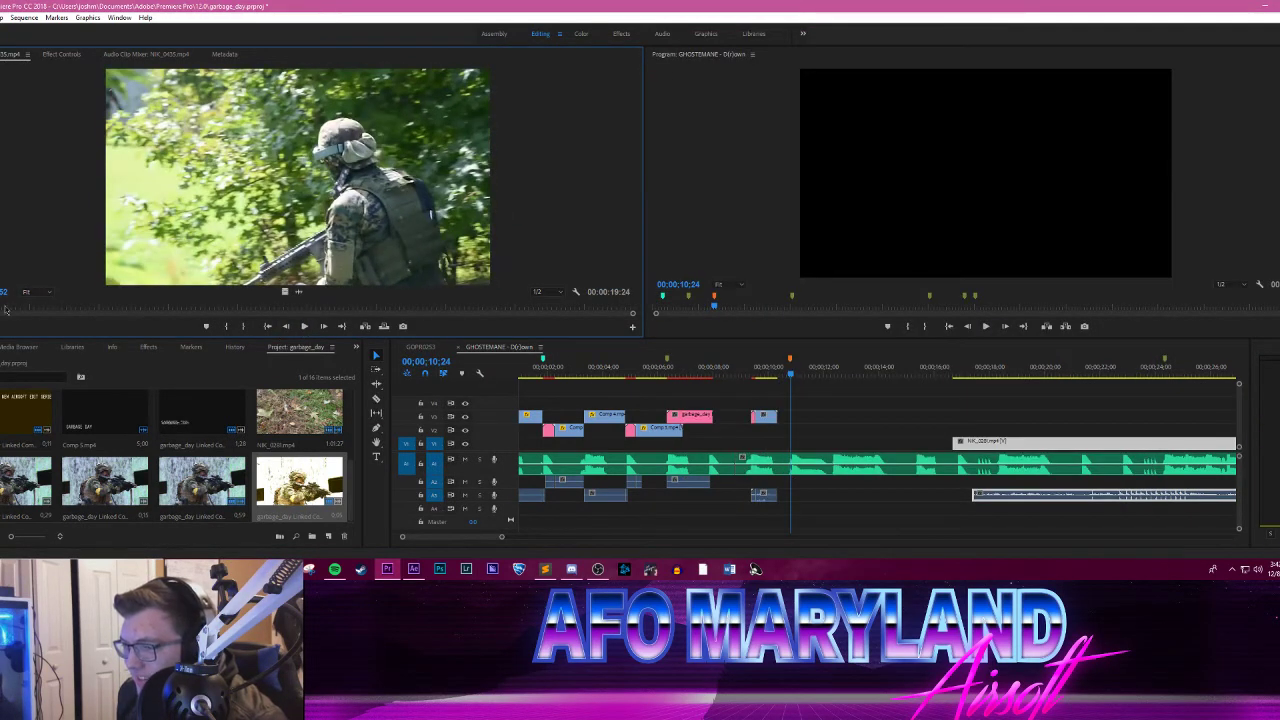
{"action": "left_click_drag", "start_coordinate": [5, 310], "coordinate": [579, 300]}
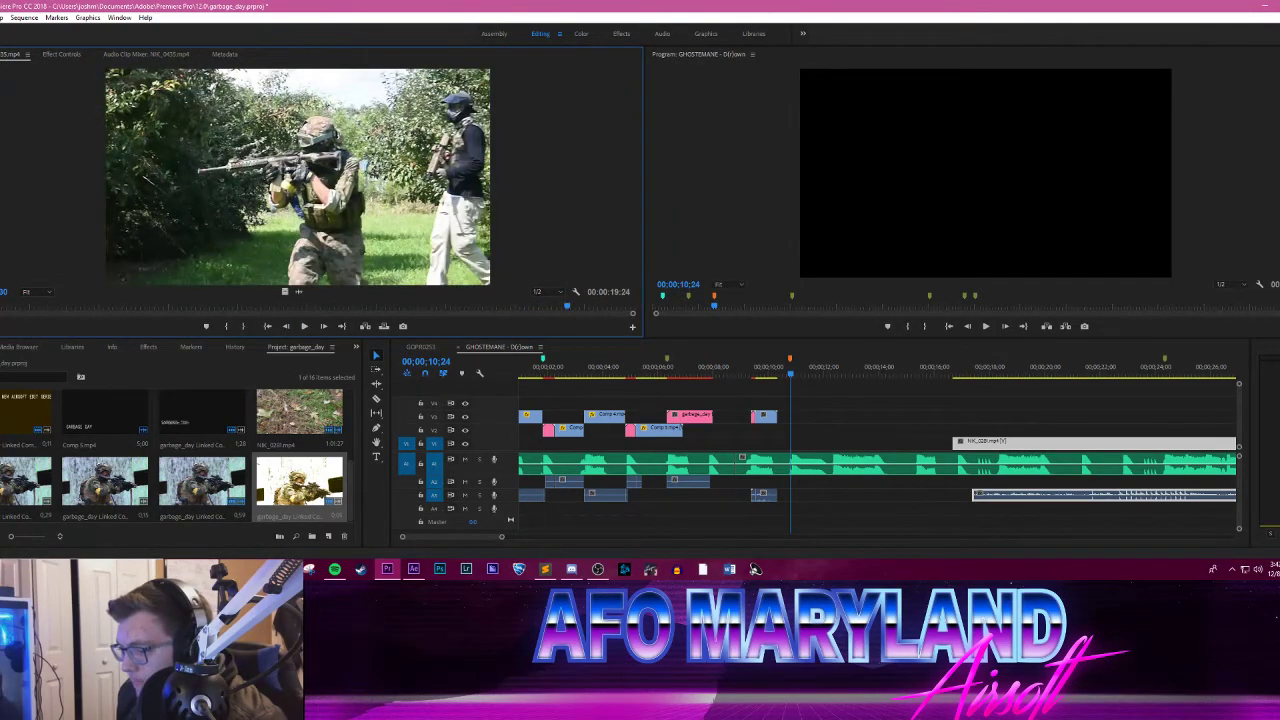
Step: Switch to File Explorer, return to RAW Airsoft Footage and open the AFO 8-5-17 folder
{"action": "left_click", "coordinate": [212, 534]}
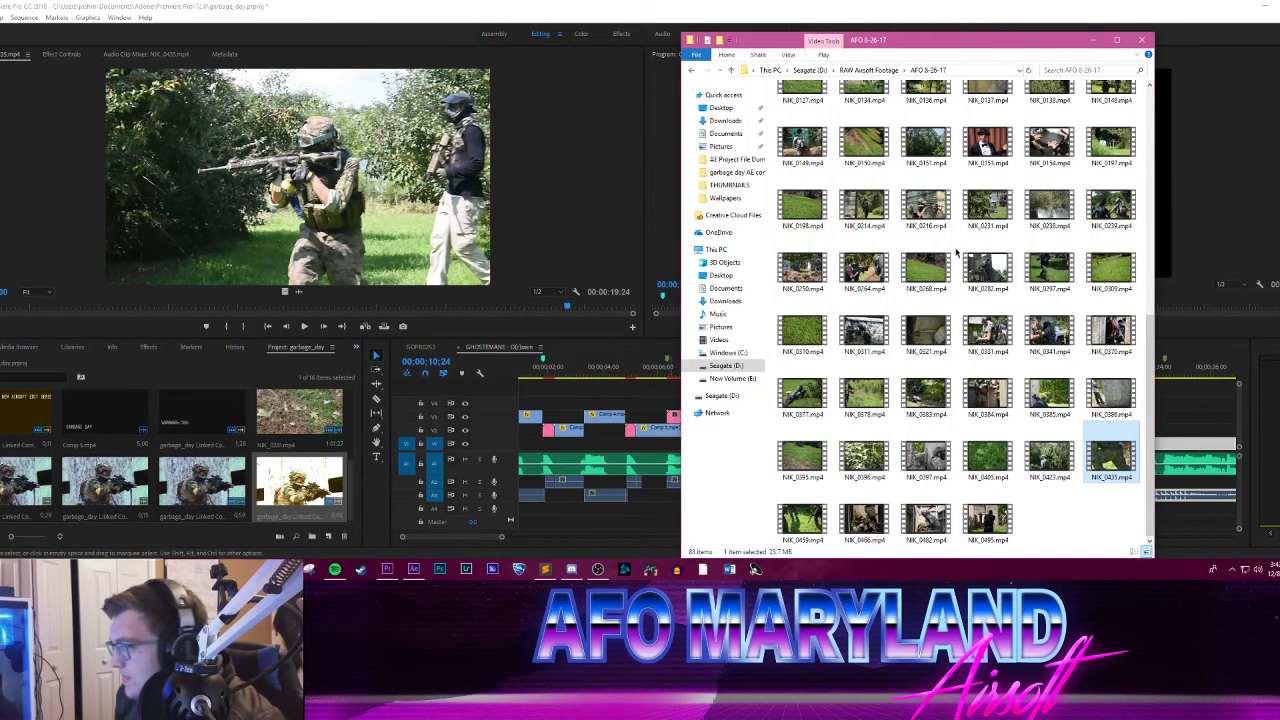
{"action": "scroll", "coordinate": [894, 251], "scroll_direction": "up", "scroll_amount": 5}
{"action": "left_click", "coordinate": [870, 70]}
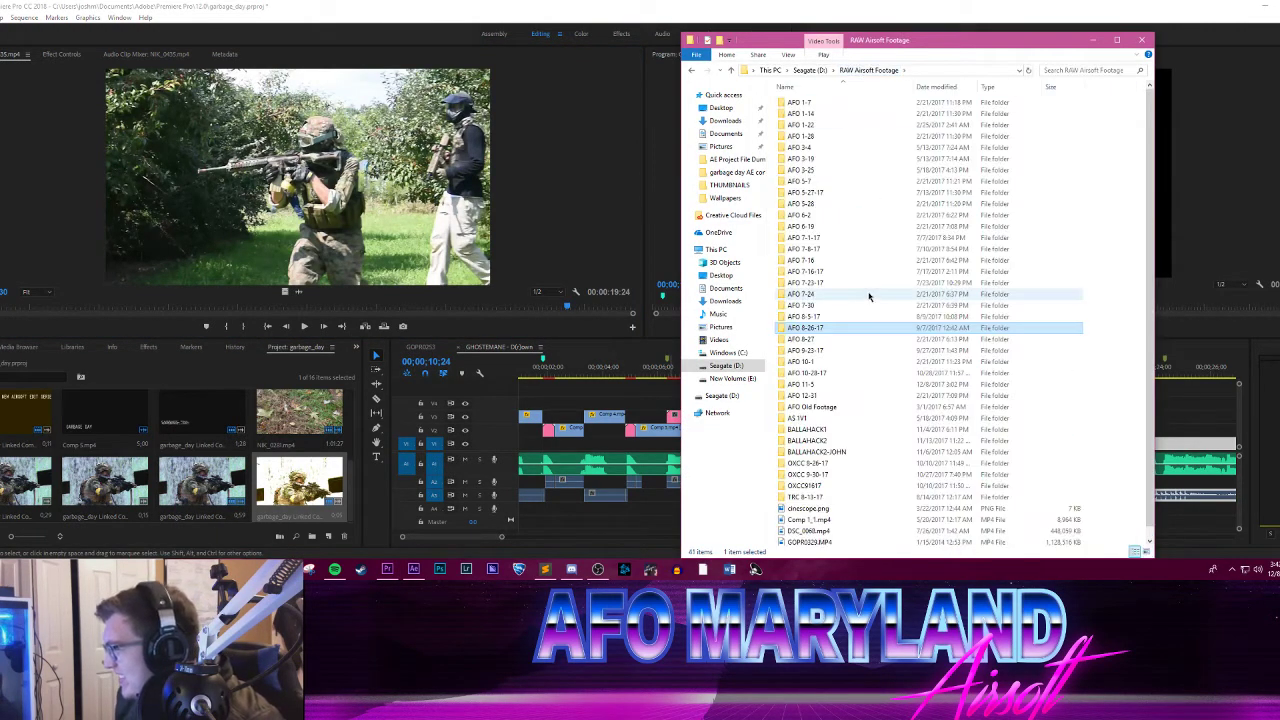
{"action": "double_click", "coordinate": [816, 317]}
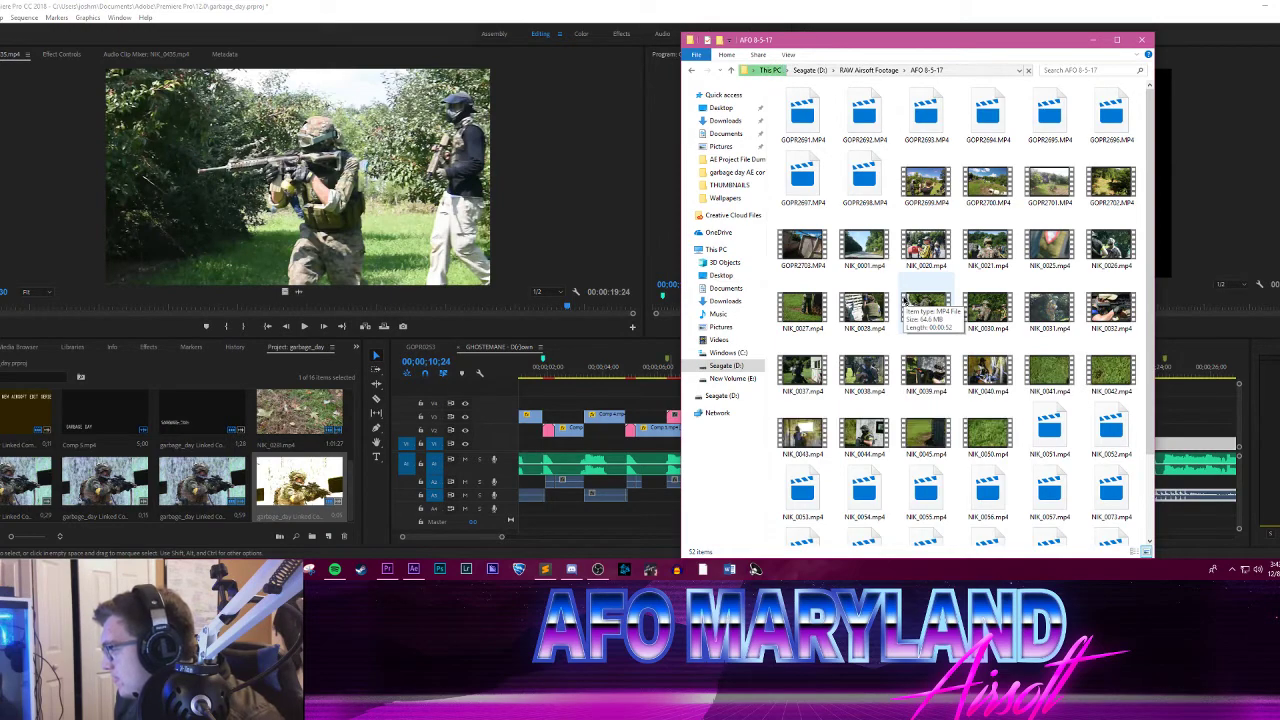
Step: Look through the AFO 8-5-17 folder, go back to RAW Airsoft Footage and open the AFO 8-26-17 folder
{"action": "scroll", "coordinate": [905, 300], "scroll_direction": "down", "scroll_amount": 2}
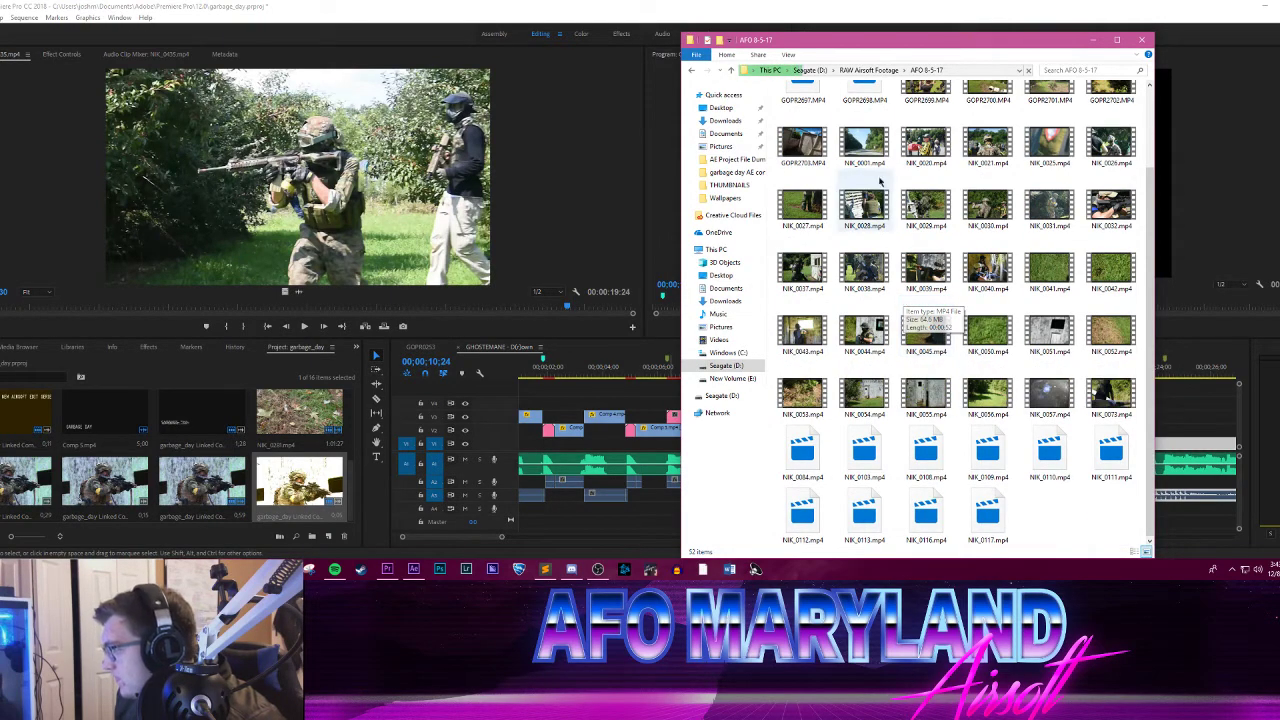
{"action": "key", "text": "alt+Up"}
{"action": "double_click", "coordinate": [826, 330]}
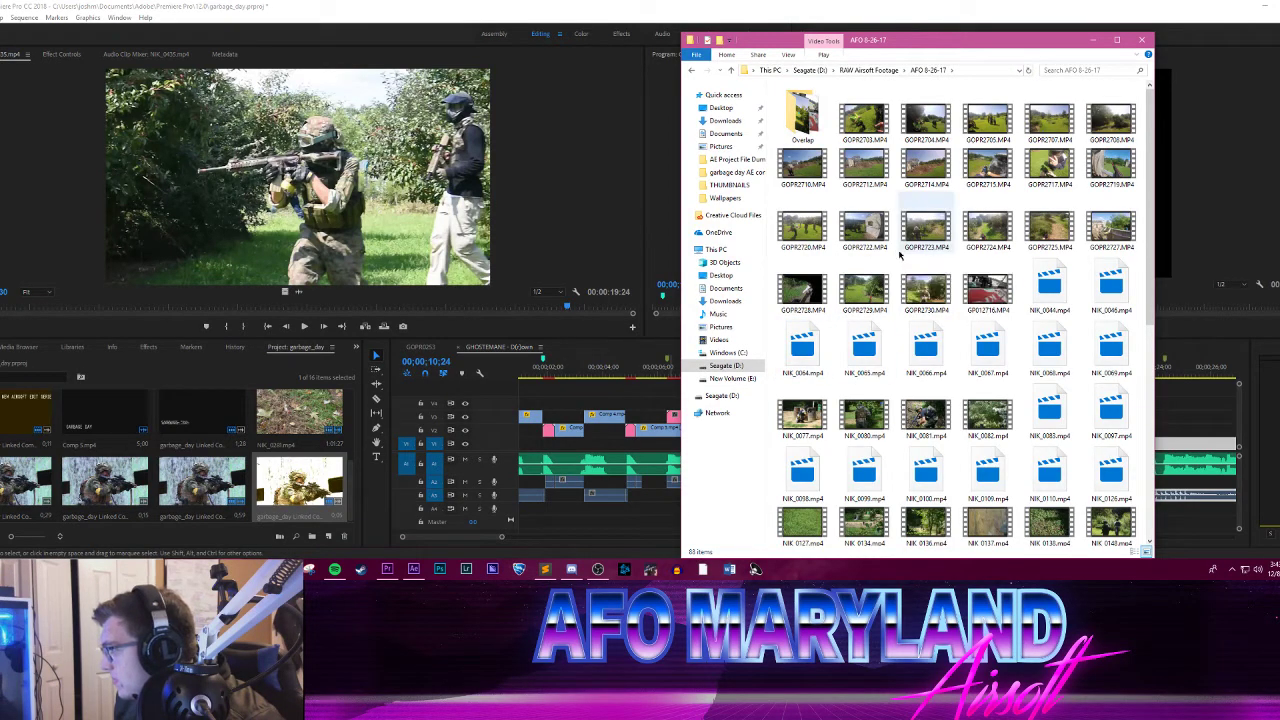
{"action": "scroll", "coordinate": [896, 265], "scroll_direction": "down", "scroll_amount": 3}
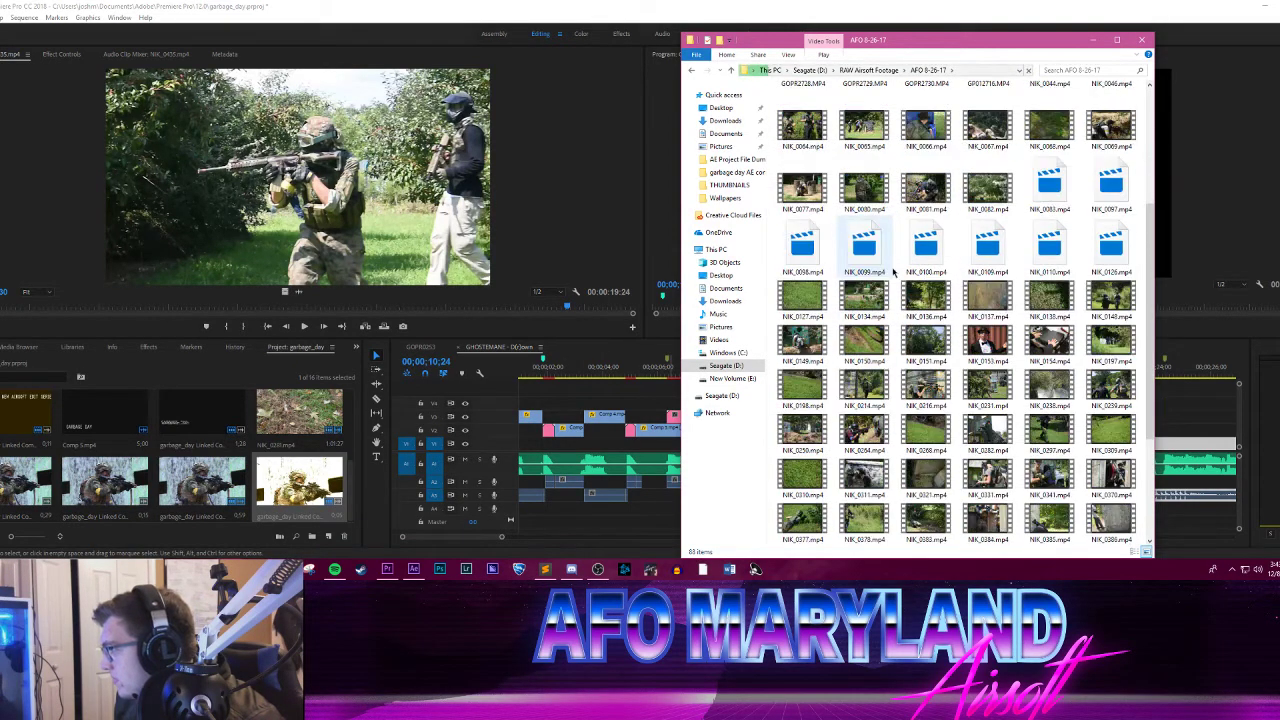
{"action": "scroll", "coordinate": [898, 280], "scroll_direction": "up", "scroll_amount": 3}
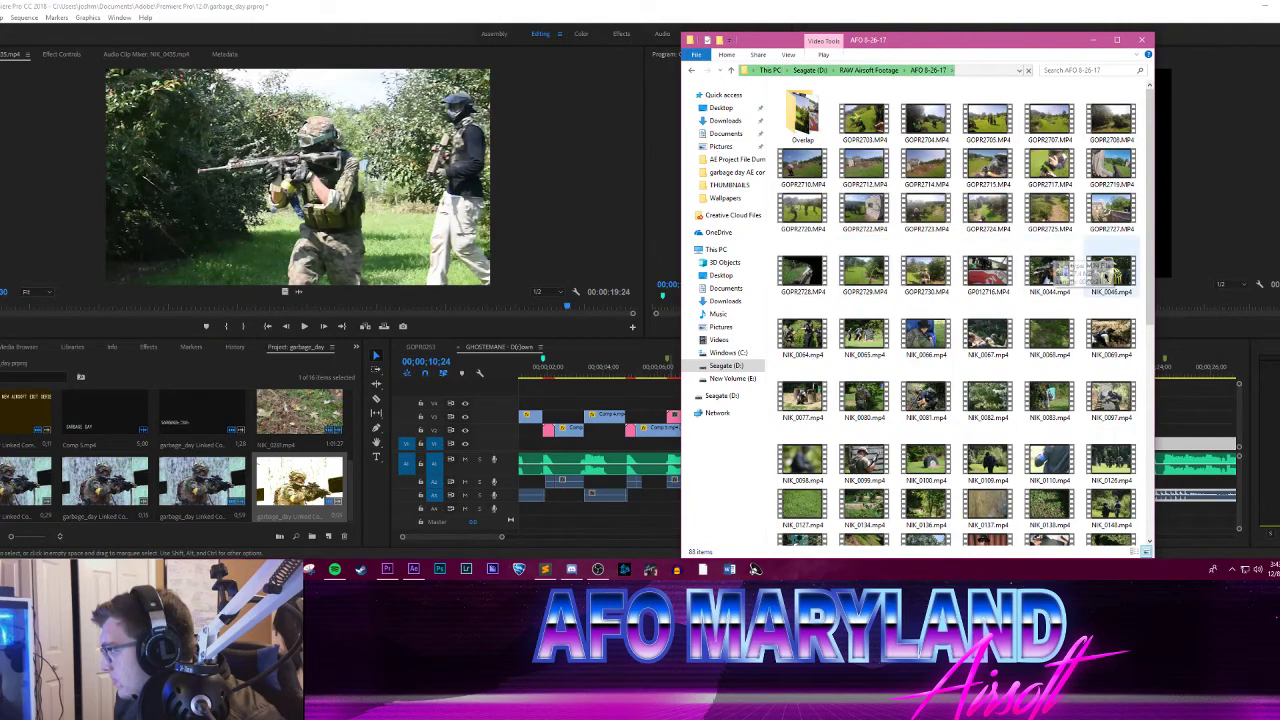
Step: Load NIK_0046.mp4 into the Source Monitor, play it and mark a range of 00:00:02:57 starting on the referee with in and out points
{"action": "left_click_drag", "start_coordinate": [1100, 275], "coordinate": [339, 262]}
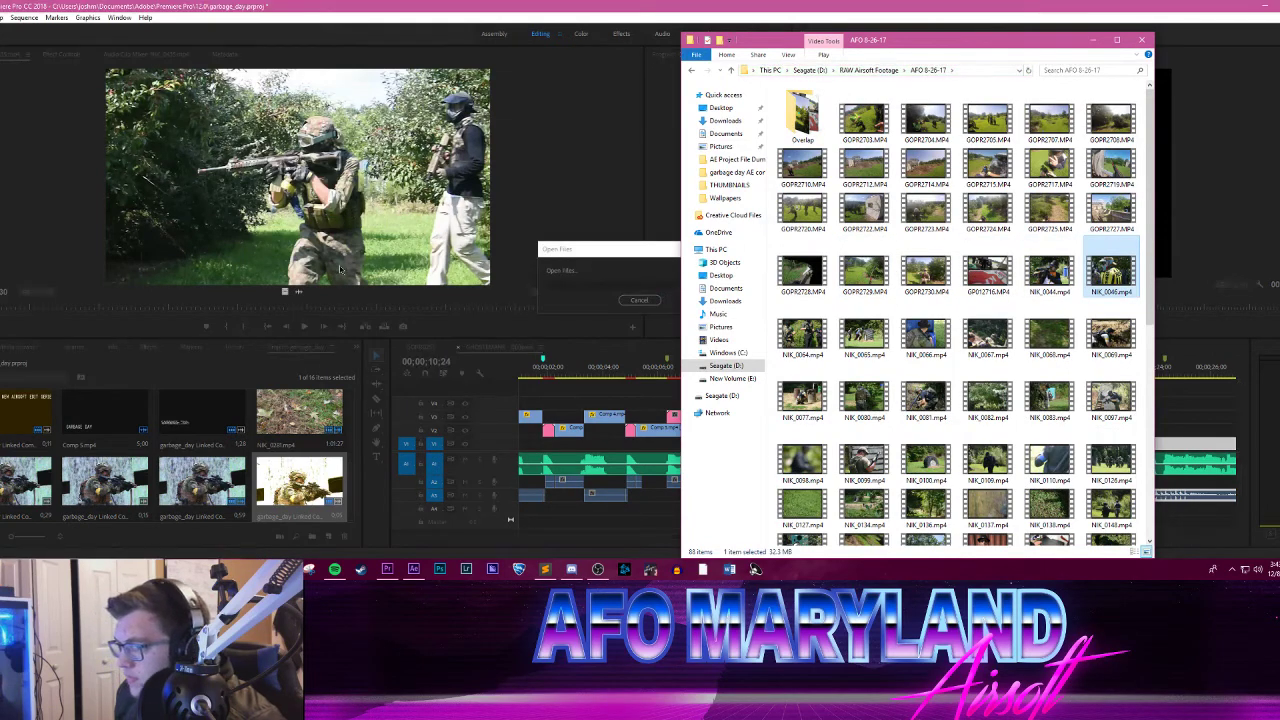
{"action": "left_click", "coordinate": [305, 326]}
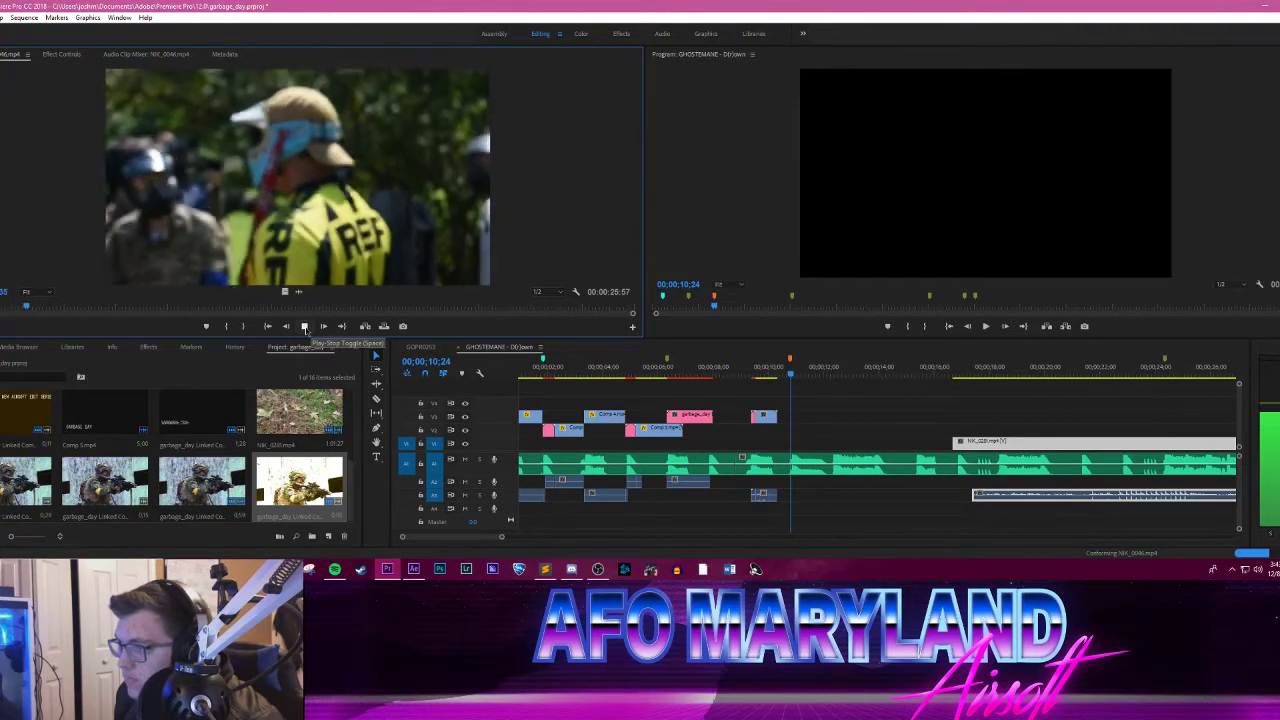
{"action": "left_click", "coordinate": [305, 326]}
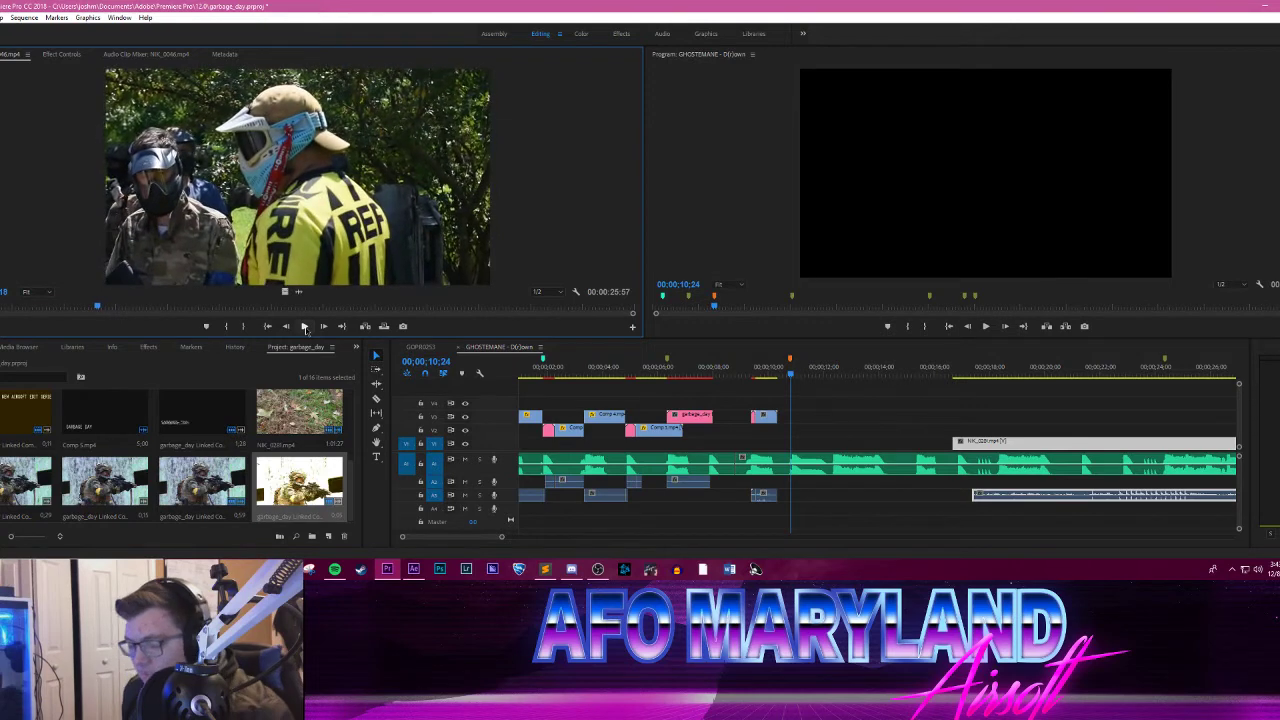
{"action": "key", "text": "i"}
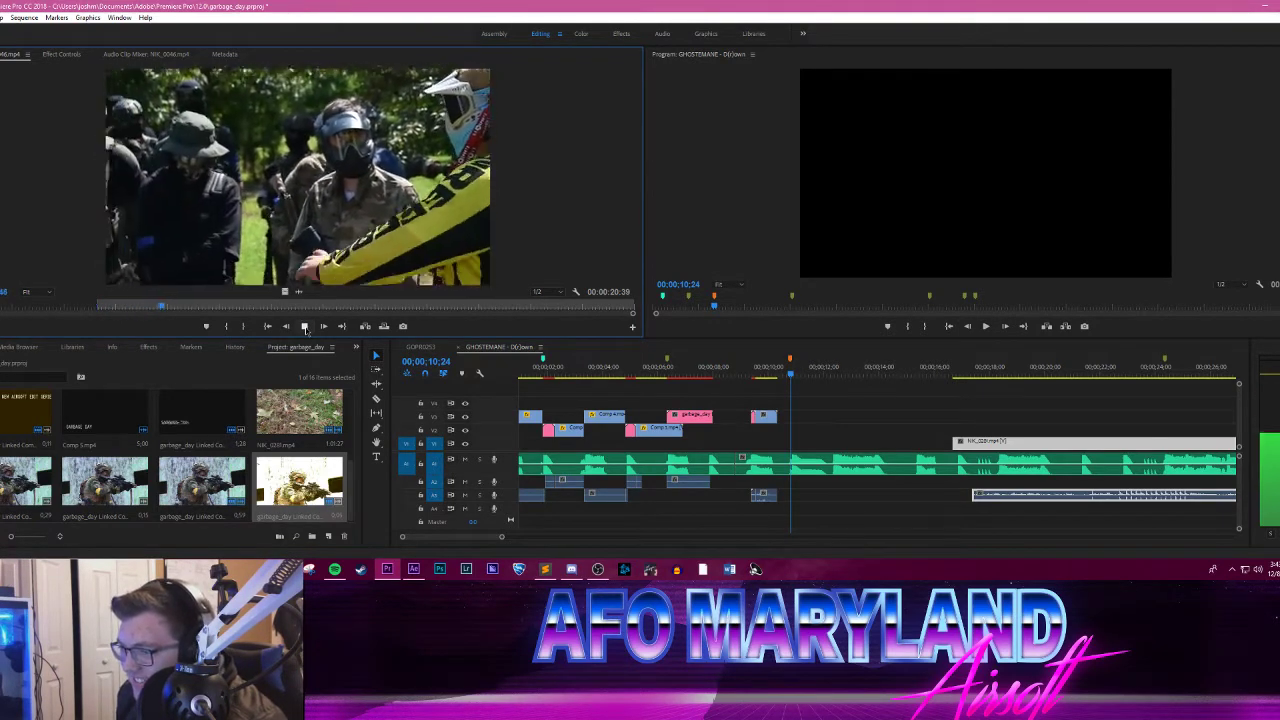
{"action": "left_click", "coordinate": [305, 328]}
{"action": "key", "text": "o"}
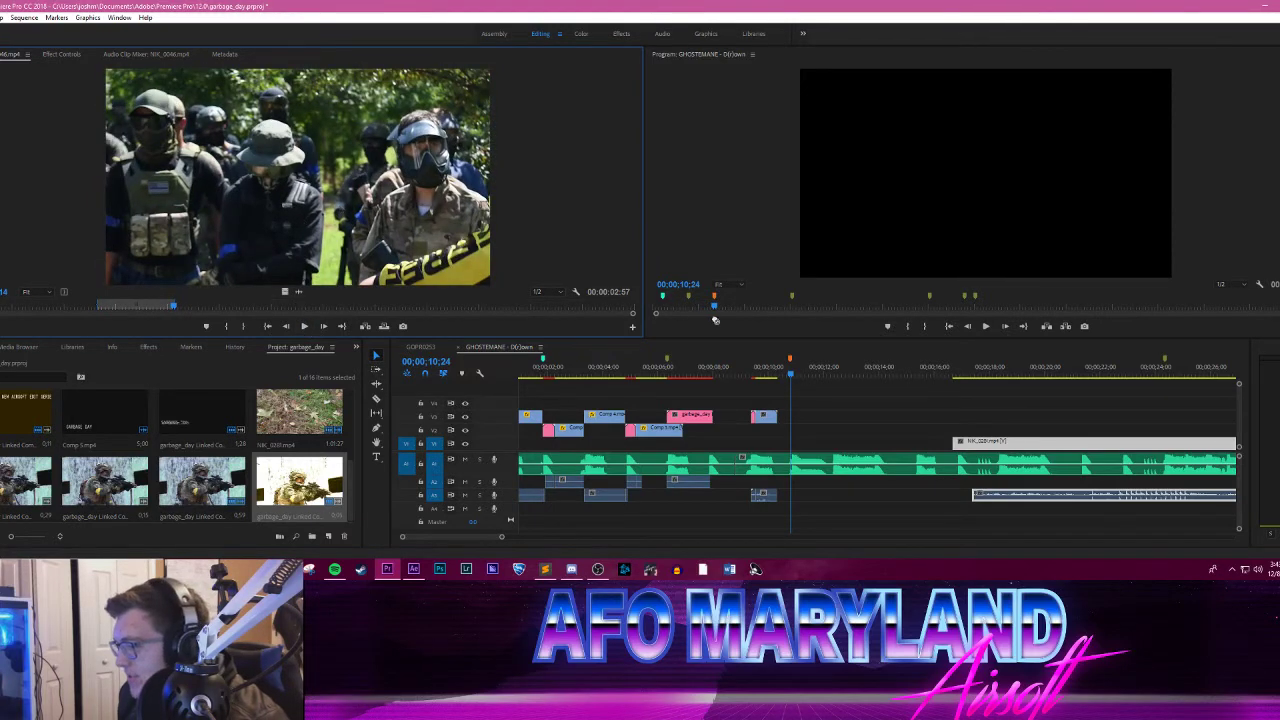
Step: Place the marked NIK_0046.mp4 range on V2 just after the orange marker and extend its end to about 15 seconds
{"action": "left_click_drag", "start_coordinate": [715, 320], "coordinate": [804, 429]}
{"action": "left_click", "coordinate": [804, 373]}
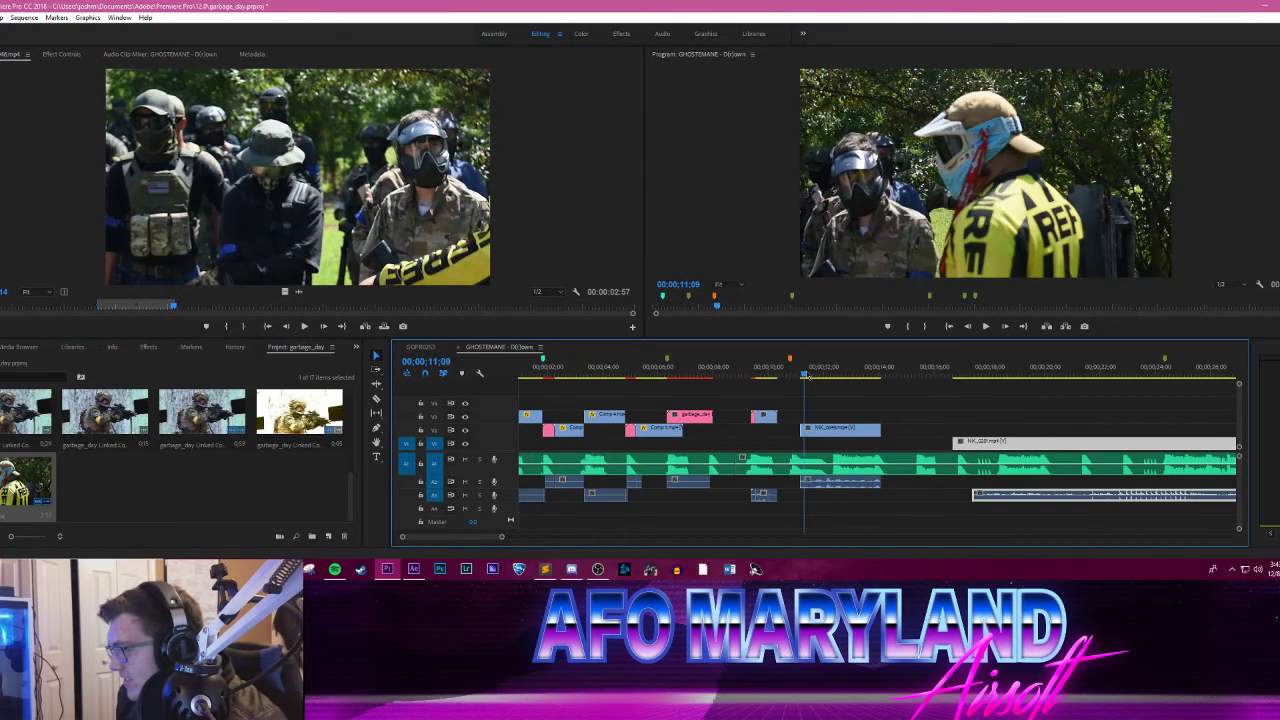
{"action": "mouse_move", "coordinate": [804, 373]}
{"action": "left_mouse_down"}
{"action": "mouse_move", "coordinate": [891, 366]}
{"action": "mouse_move", "coordinate": [815, 368]}
{"action": "left_mouse_up"}
{"action": "left_click_drag", "start_coordinate": [879, 429], "coordinate": [911, 430]}
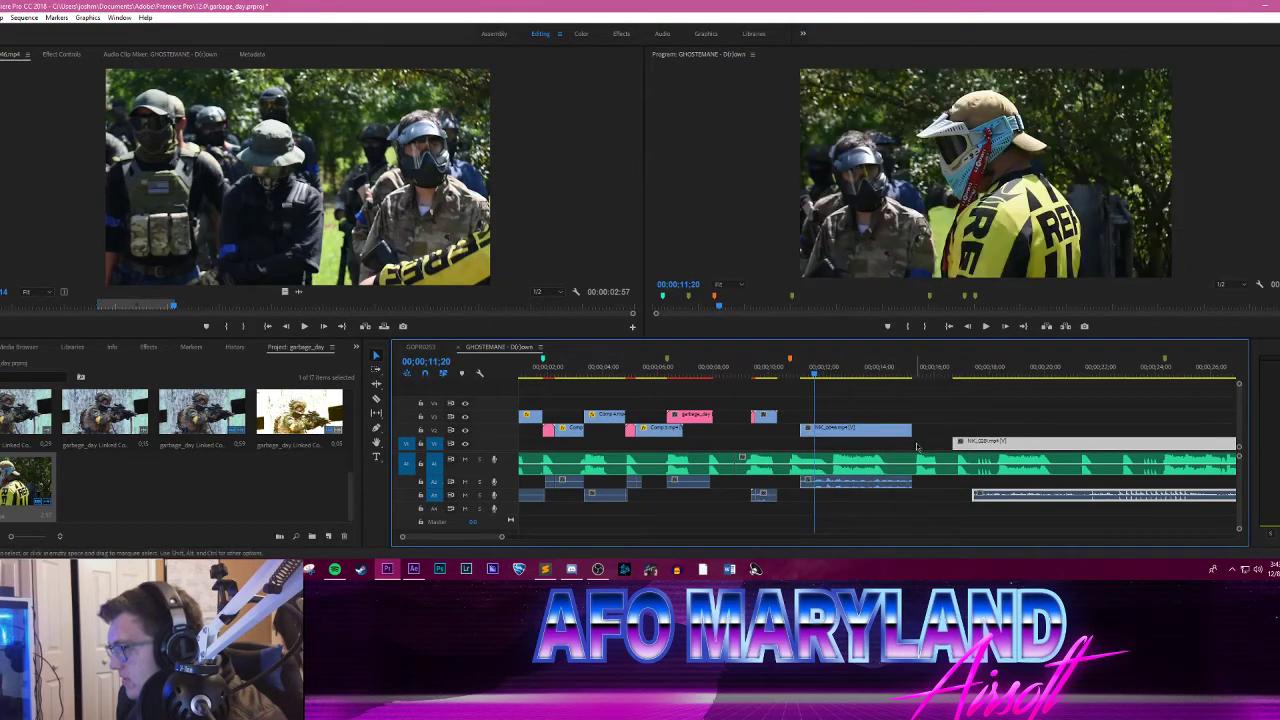
Step: Scrub through the NIK_0046.mp4 clip on V2 and set its speed to 40%
{"action": "left_click_drag", "start_coordinate": [820, 373], "coordinate": [852, 375]}
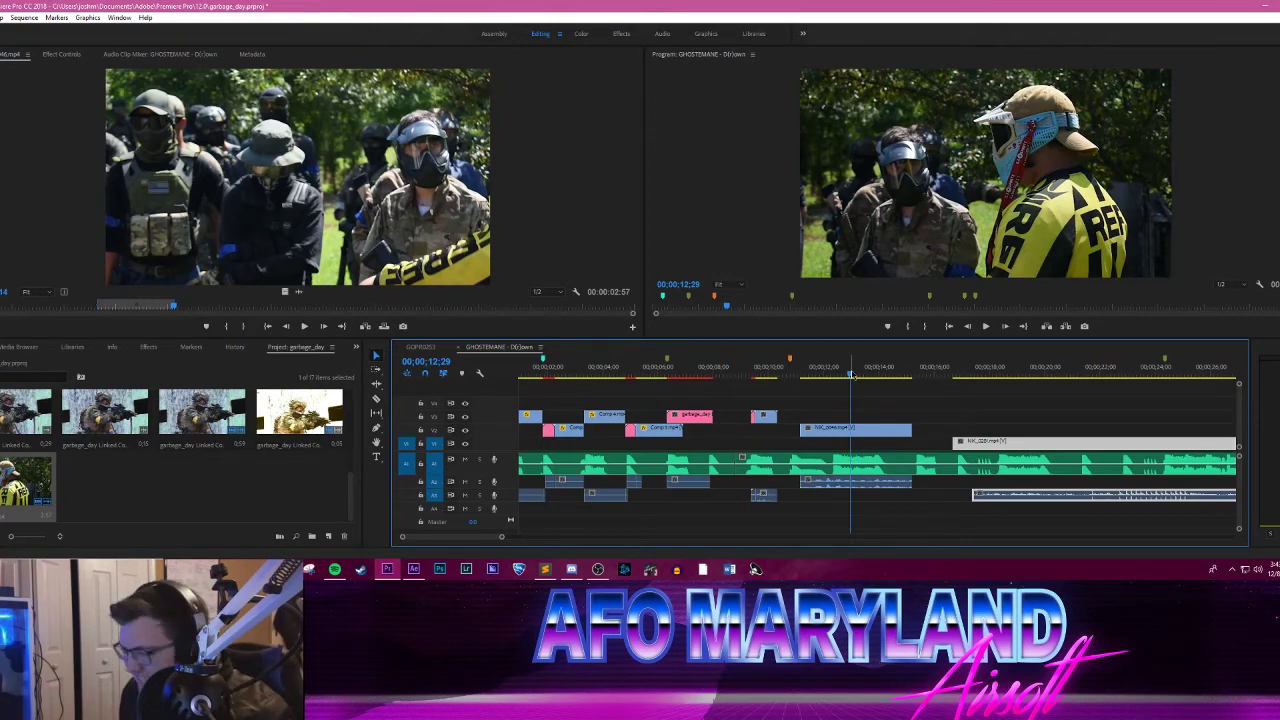
{"action": "left_click_drag", "start_coordinate": [852, 374], "coordinate": [826, 366]}
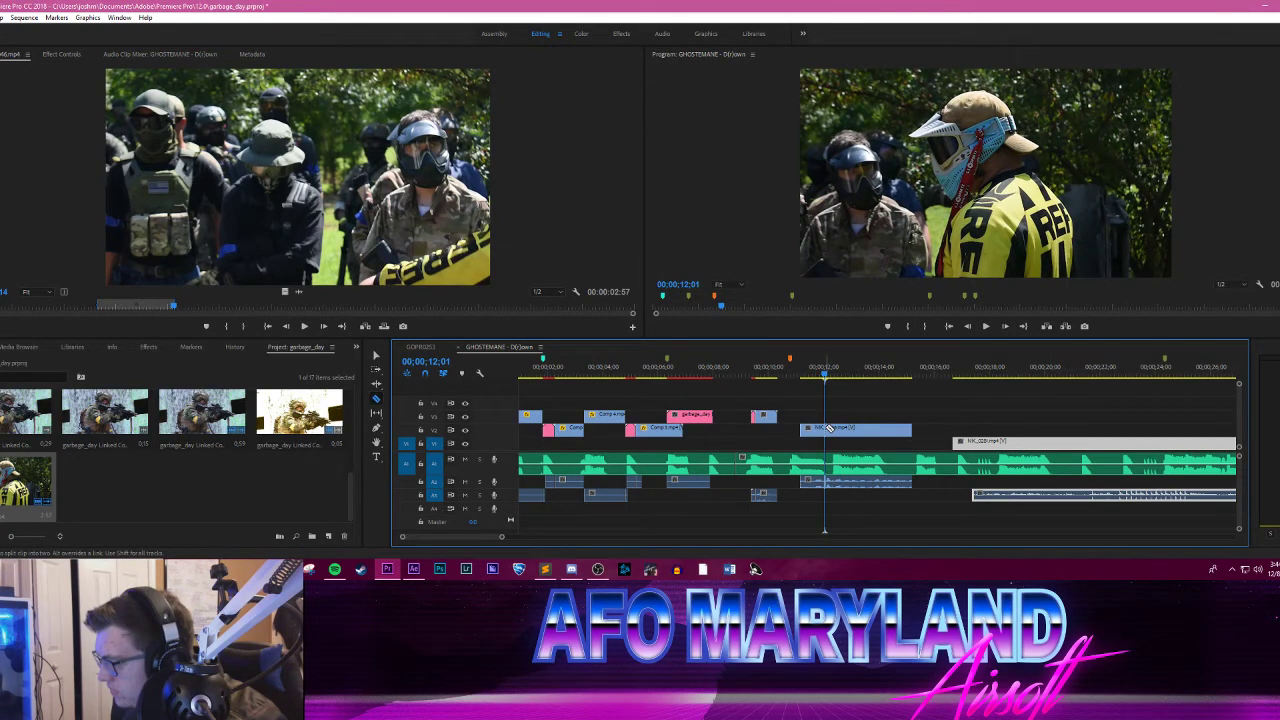
{"action": "mouse_move", "coordinate": [825, 374]}
{"action": "left_mouse_down"}
{"action": "mouse_move", "coordinate": [795, 371]}
{"action": "mouse_move", "coordinate": [808, 372]}
{"action": "left_mouse_up"}
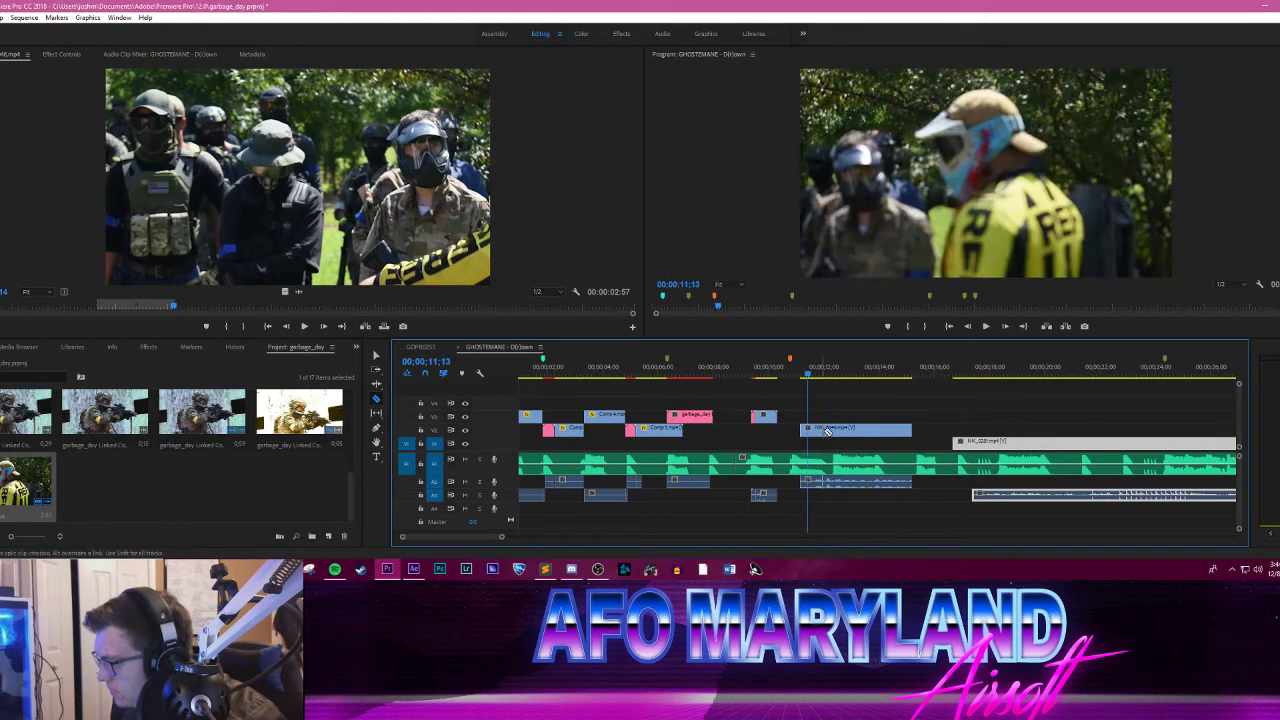
{"action": "right_click", "coordinate": [846, 430]}
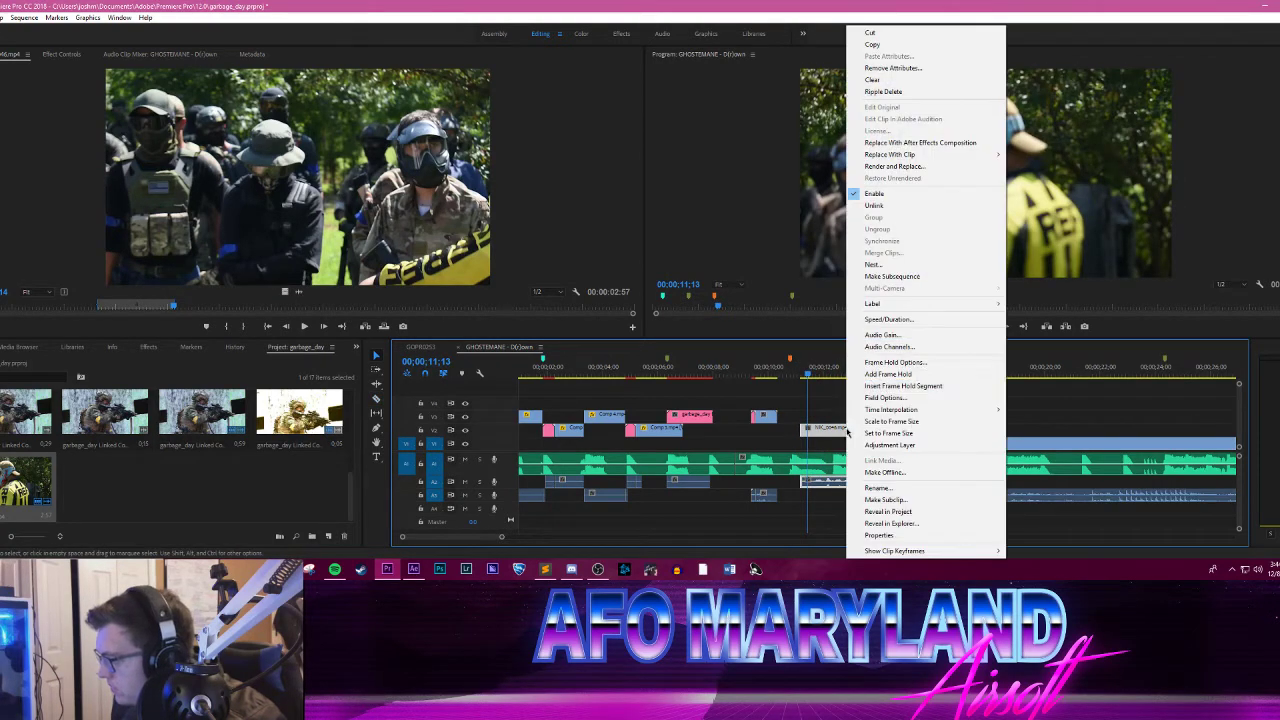
{"action": "left_click", "coordinate": [880, 319]}
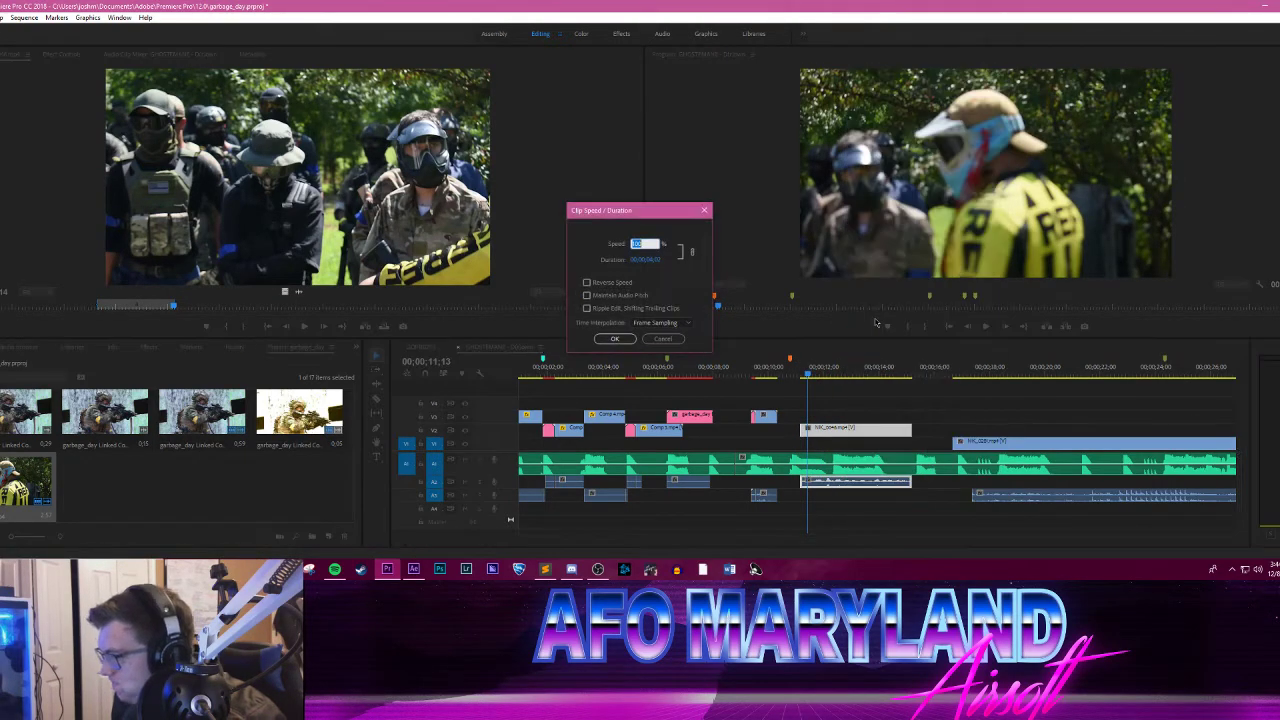
{"action": "type", "text": "40"}
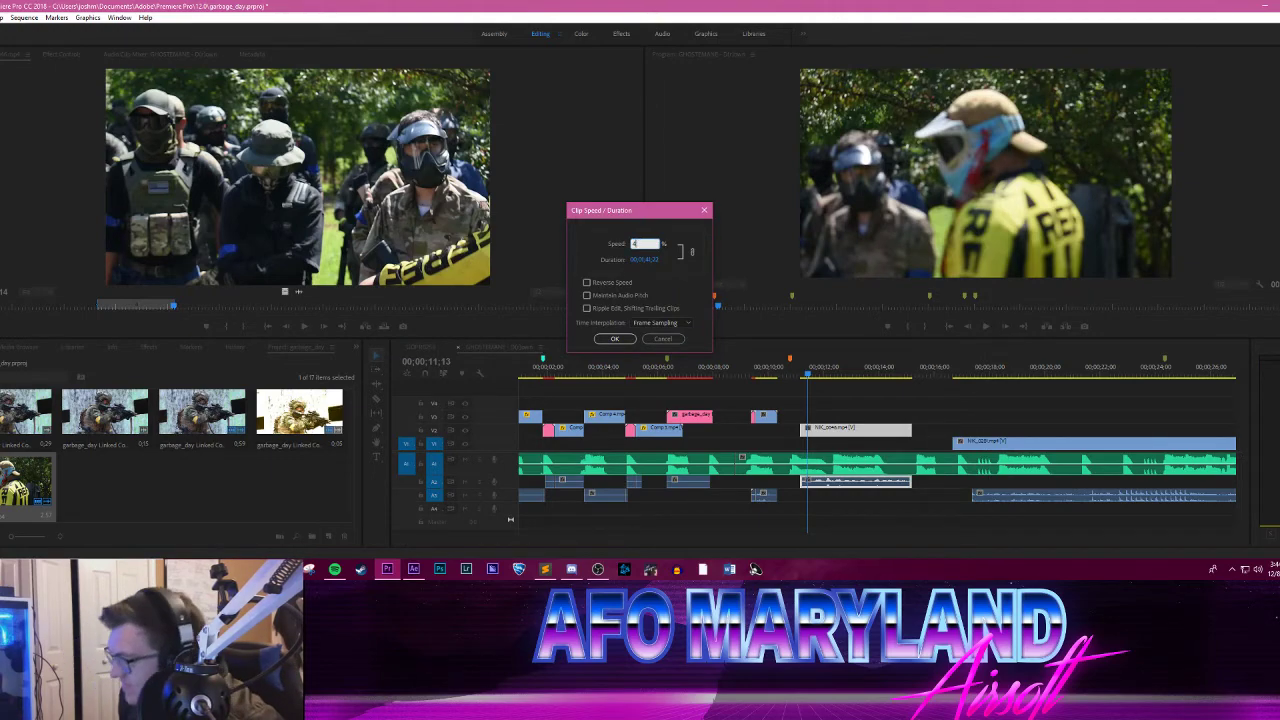
{"action": "key", "text": "Return"}
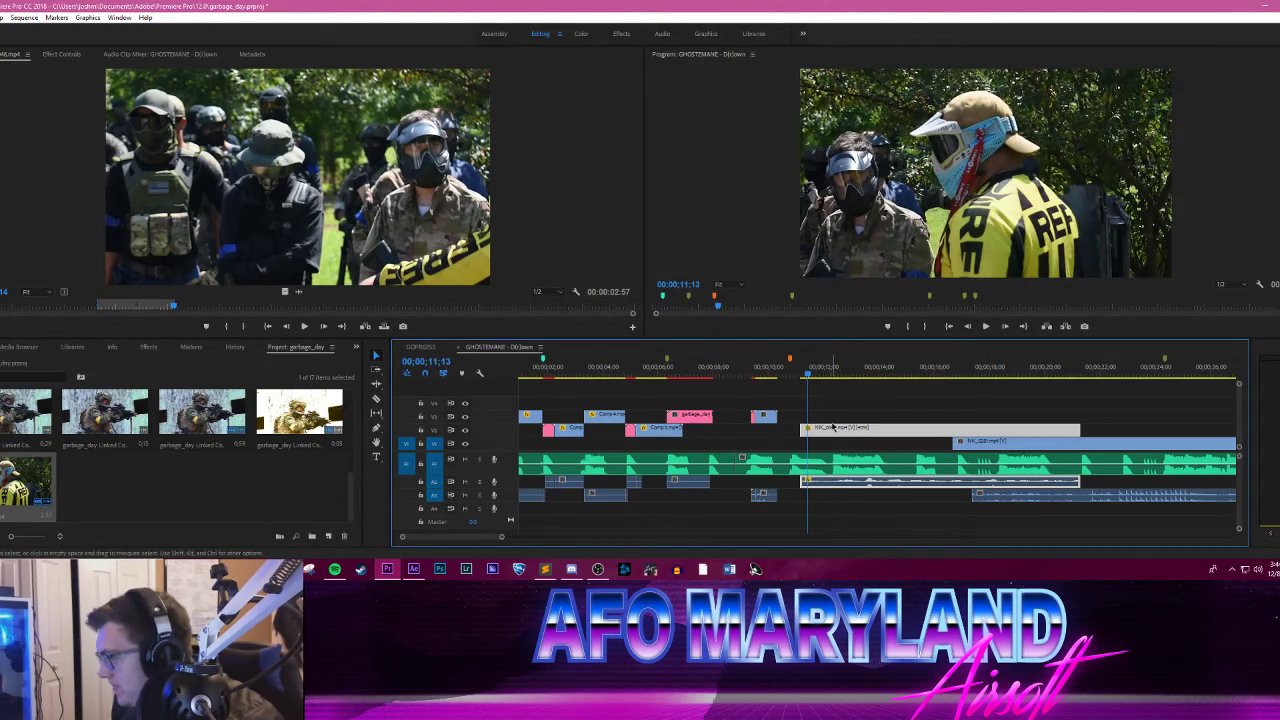
Step: Move the slowed NIK_0046.mp4 clip to start at the orange marker and play the sequence from just before it
{"action": "left_click_drag", "start_coordinate": [836, 427], "coordinate": [825, 430]}
{"action": "left_click", "coordinate": [783, 376]}
{"action": "key", "text": "space"}
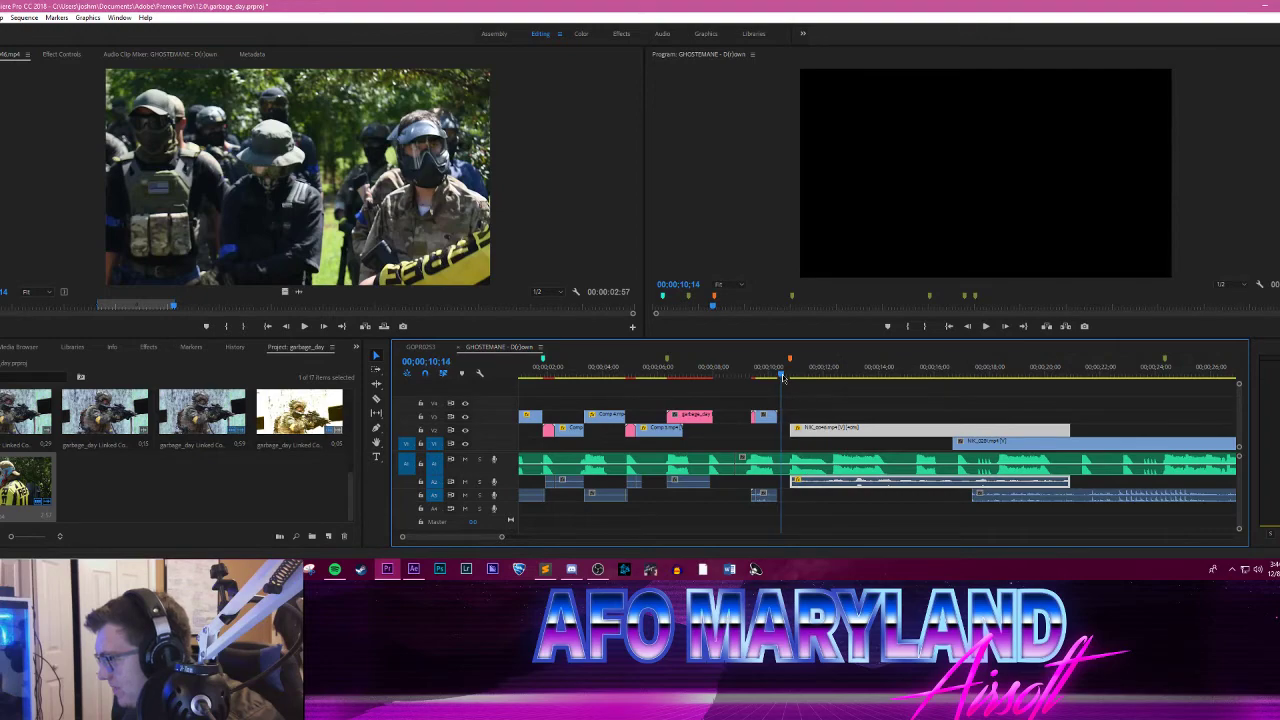
Step: Cut the NIK_0046.mp4 clip at 00;00;11;20, delete the part before the cut and move the remainder back to the orange marker
{"action": "mouse_move", "coordinate": [845, 370]}
{"action": "left_mouse_down"}
{"action": "mouse_move", "coordinate": [780, 370]}
{"action": "mouse_move", "coordinate": [816, 372]}
{"action": "left_mouse_up"}
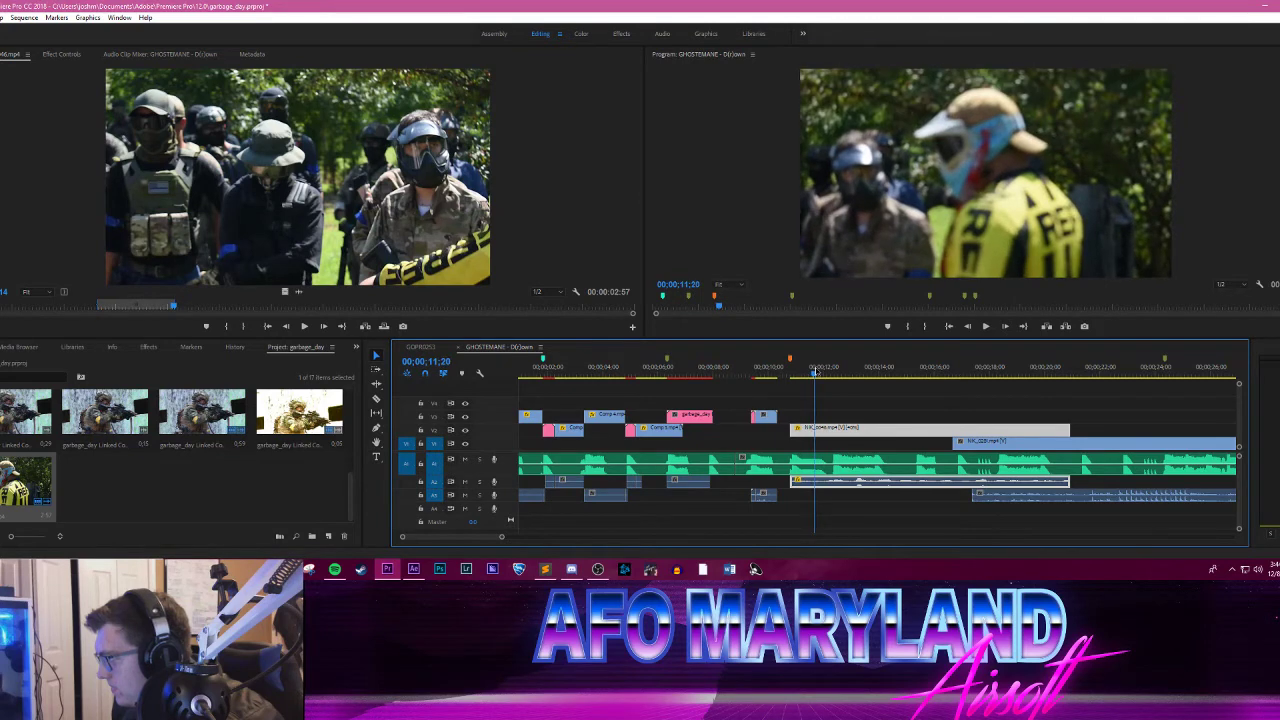
{"action": "key", "text": "c"}
{"action": "left_click", "coordinate": [815, 431]}
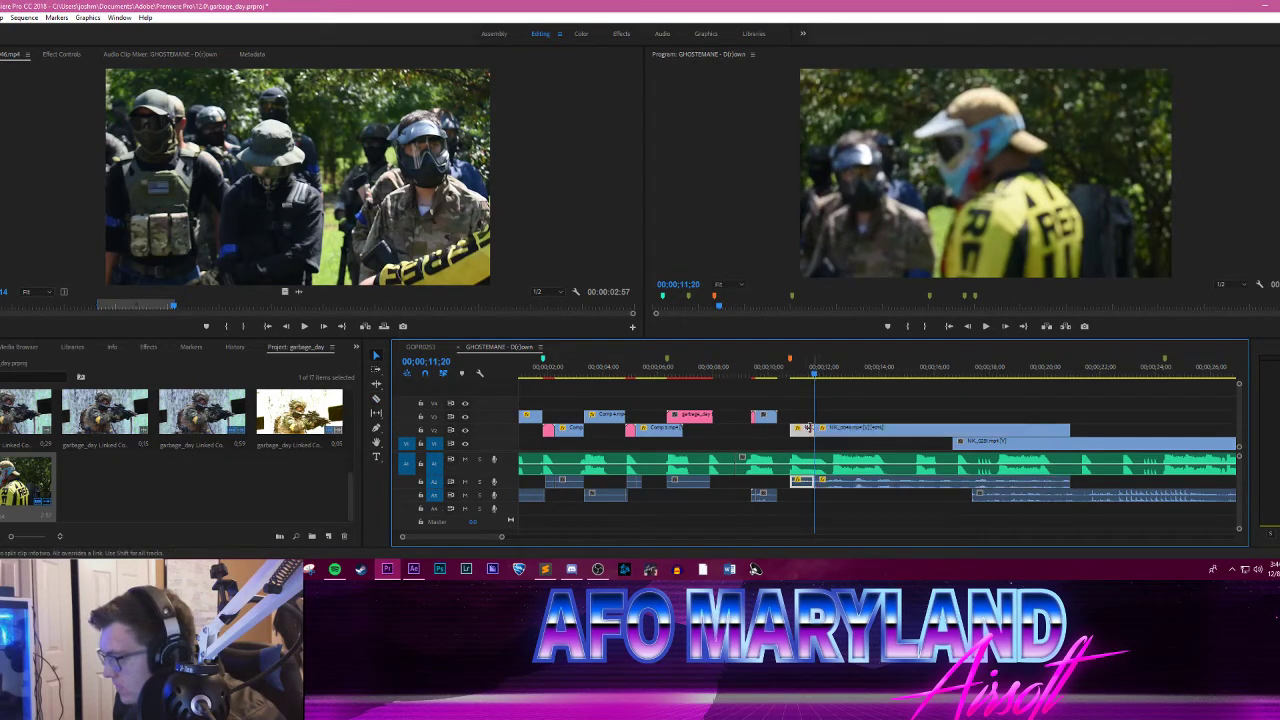
{"action": "key", "text": "v"}
{"action": "key", "text": "Delete"}
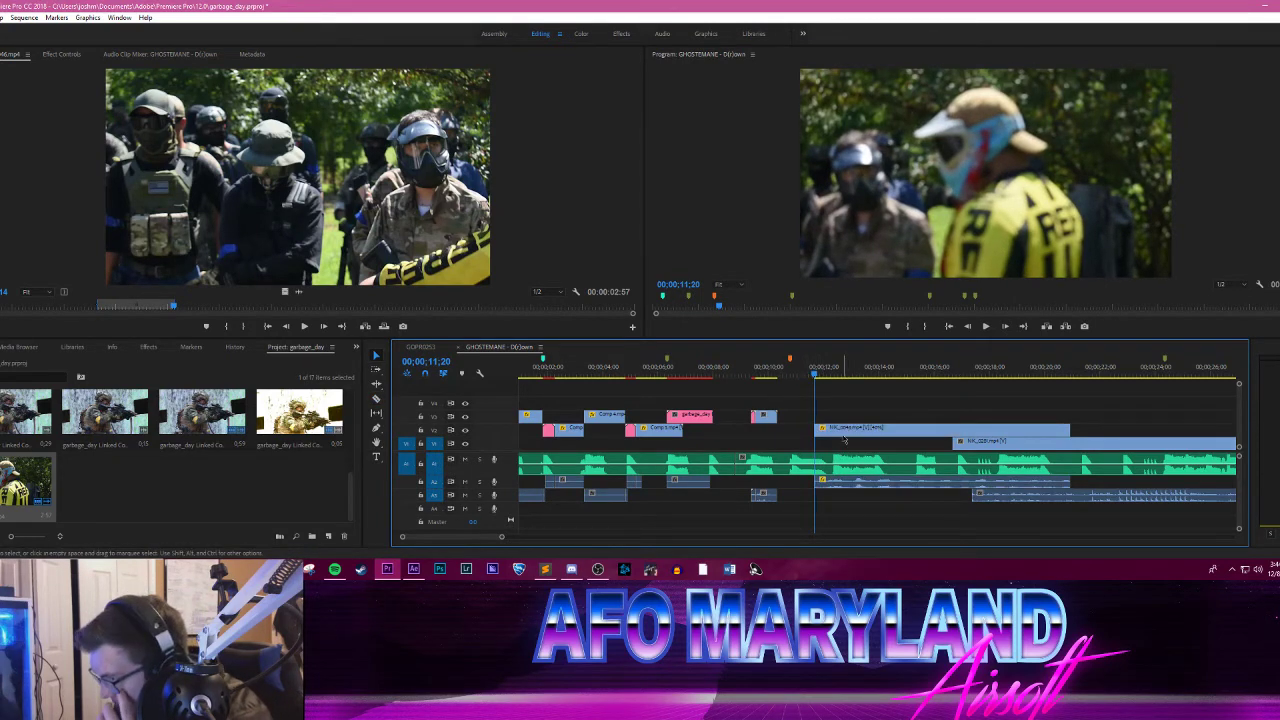
{"action": "left_click_drag", "start_coordinate": [850, 427], "coordinate": [818, 436]}
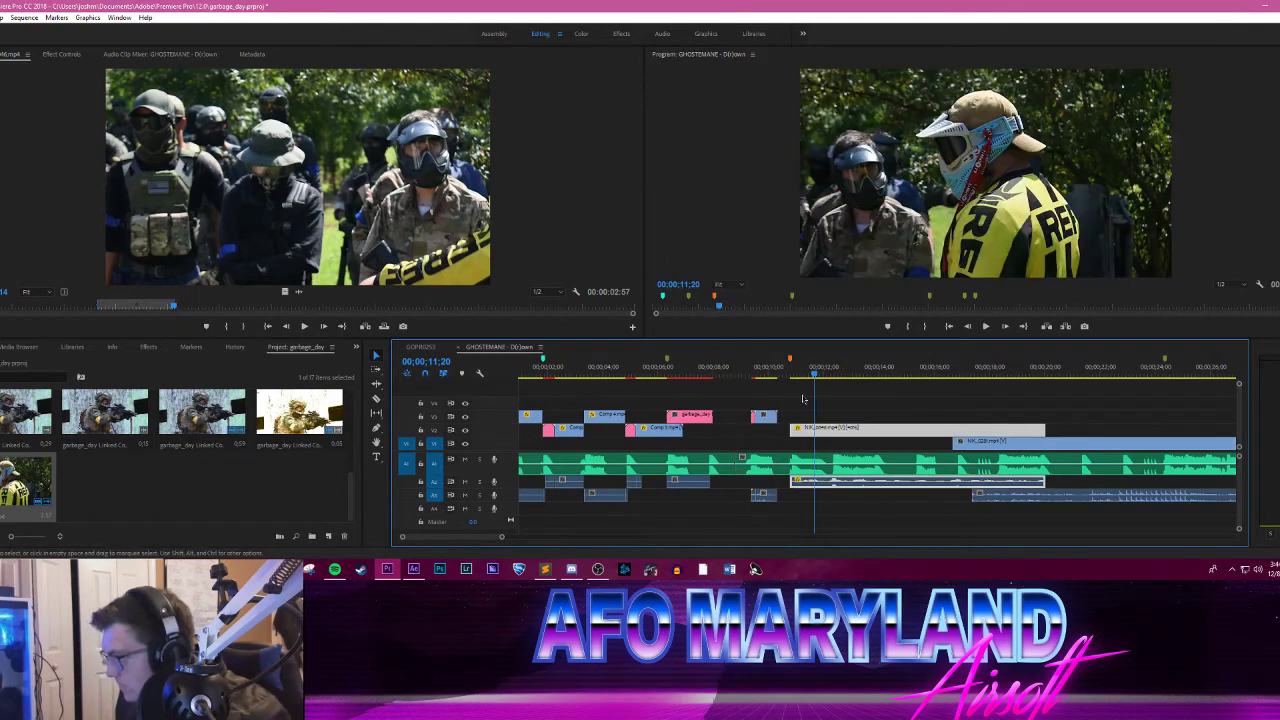
Step: Play from the GARBAGE DAY title, split the NIK_0046.mp4 clip at 00;00;12;10 and move its second part about 3 seconds further along V2
{"action": "left_click_drag", "start_coordinate": [790, 370], "coordinate": [682, 372]}
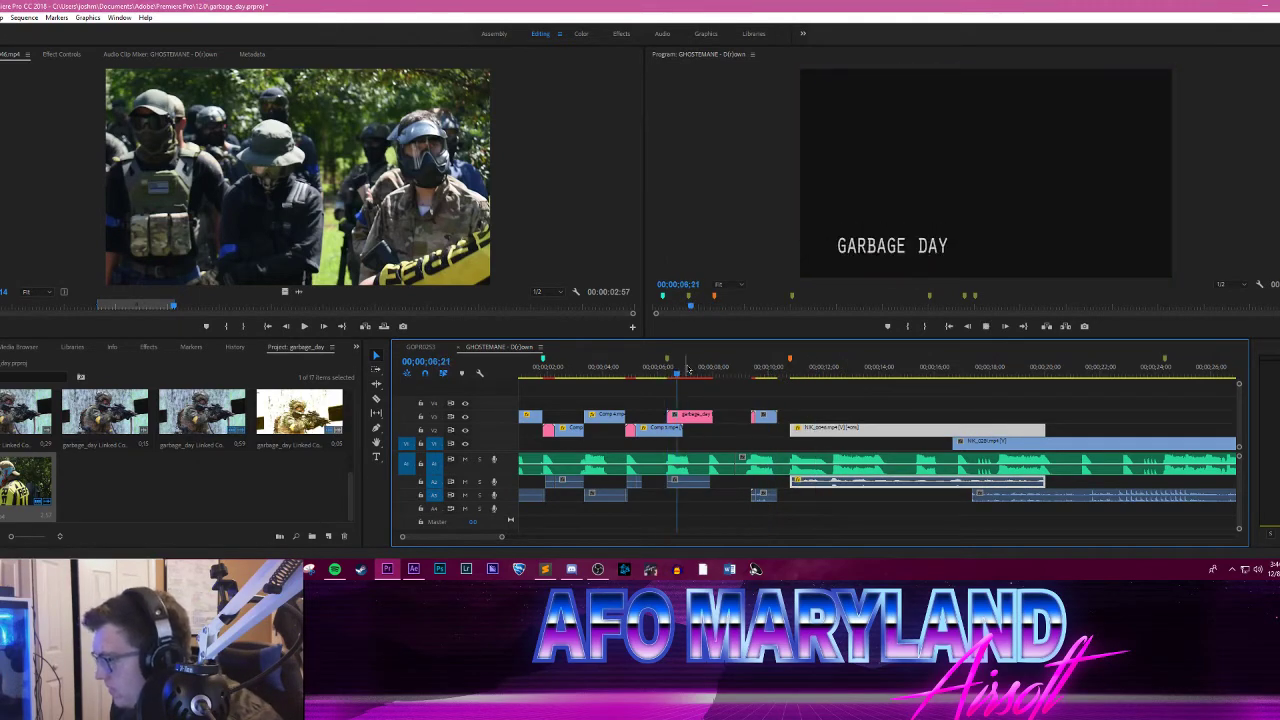
{"action": "key", "text": "space"}
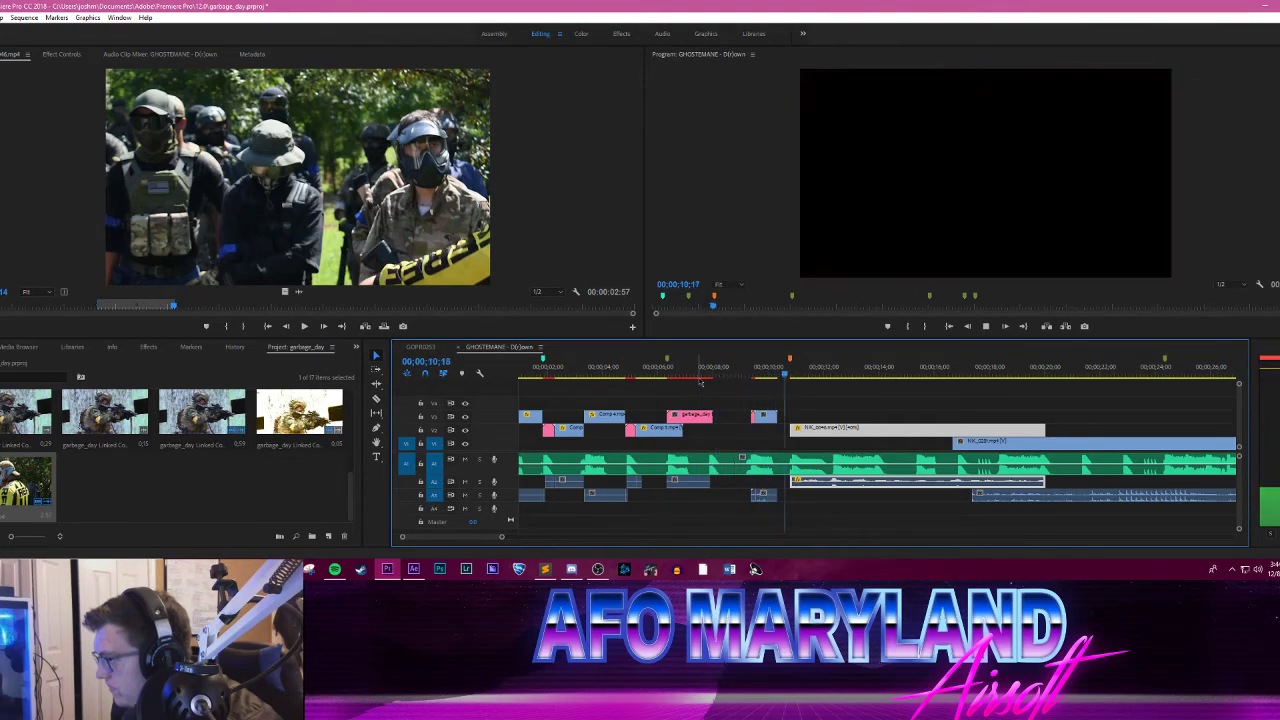
{"action": "left_click", "coordinate": [818, 378]}
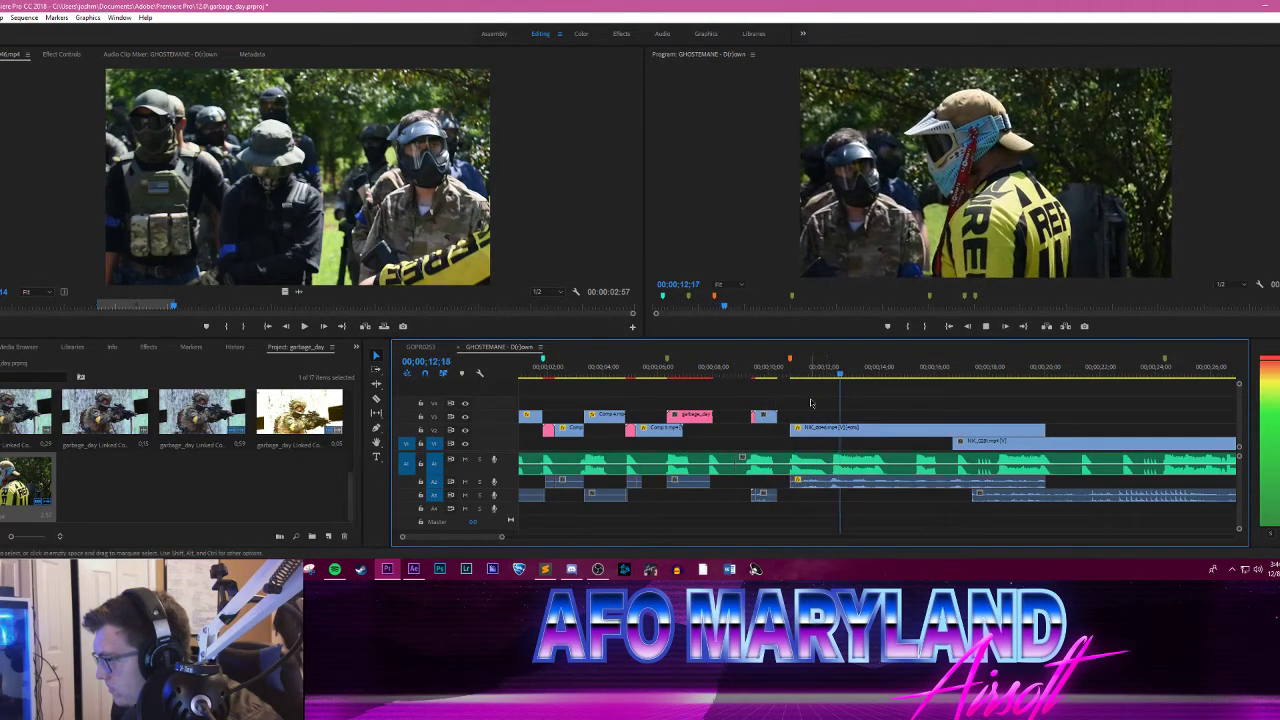
{"action": "left_click_drag", "start_coordinate": [822, 373], "coordinate": [835, 374]}
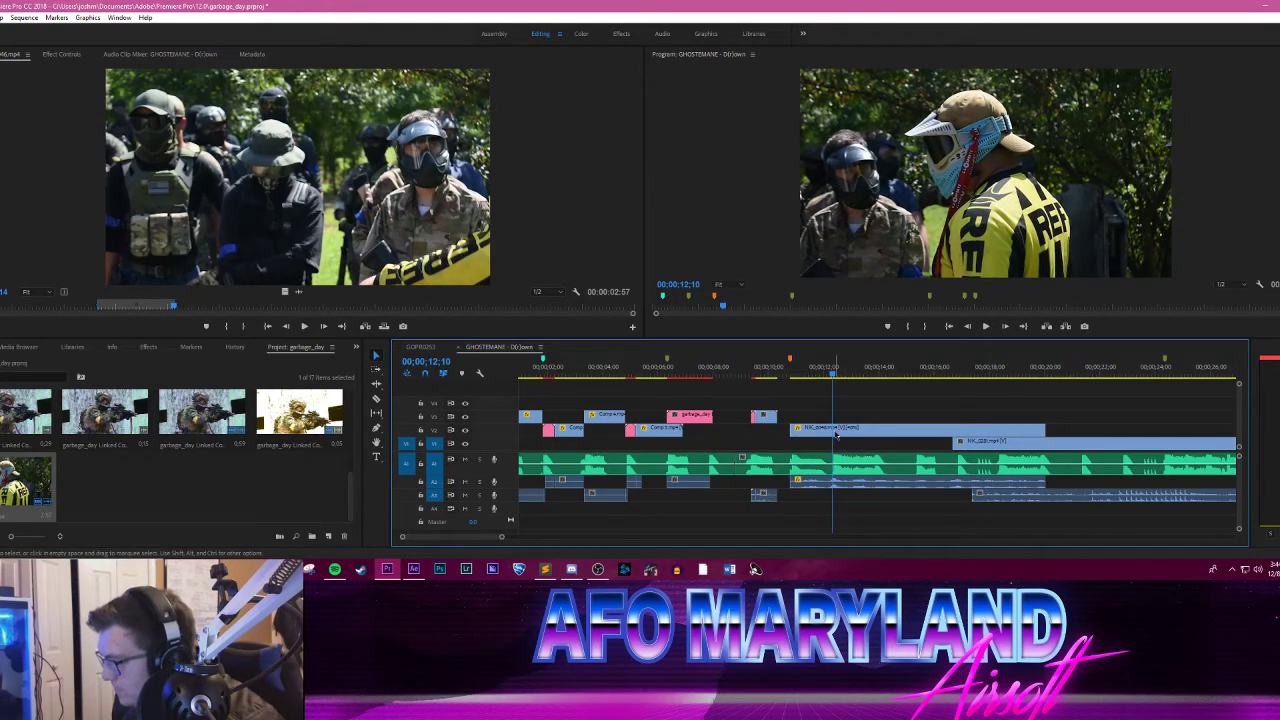
{"action": "key", "text": "c"}
{"action": "left_click", "coordinate": [834, 432]}
{"action": "key", "text": "v"}
{"action": "left_click_drag", "start_coordinate": [864, 431], "coordinate": [982, 432]}
Step: Scrub over the short NIK_0046.mp4 segment at the orange marker and replace it with an After Effects composition
{"action": "left_click", "coordinate": [790, 373]}
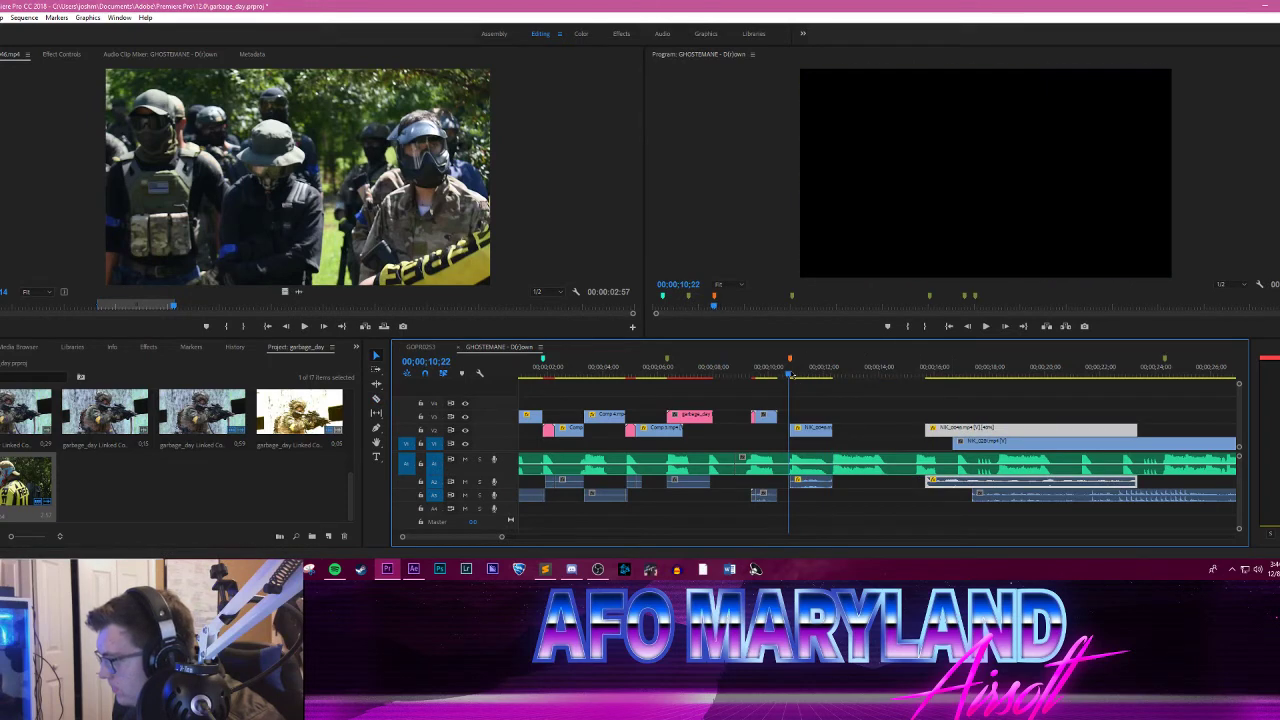
{"action": "left_click_drag", "start_coordinate": [790, 373], "coordinate": [840, 370]}
{"action": "right_click", "coordinate": [812, 436]}
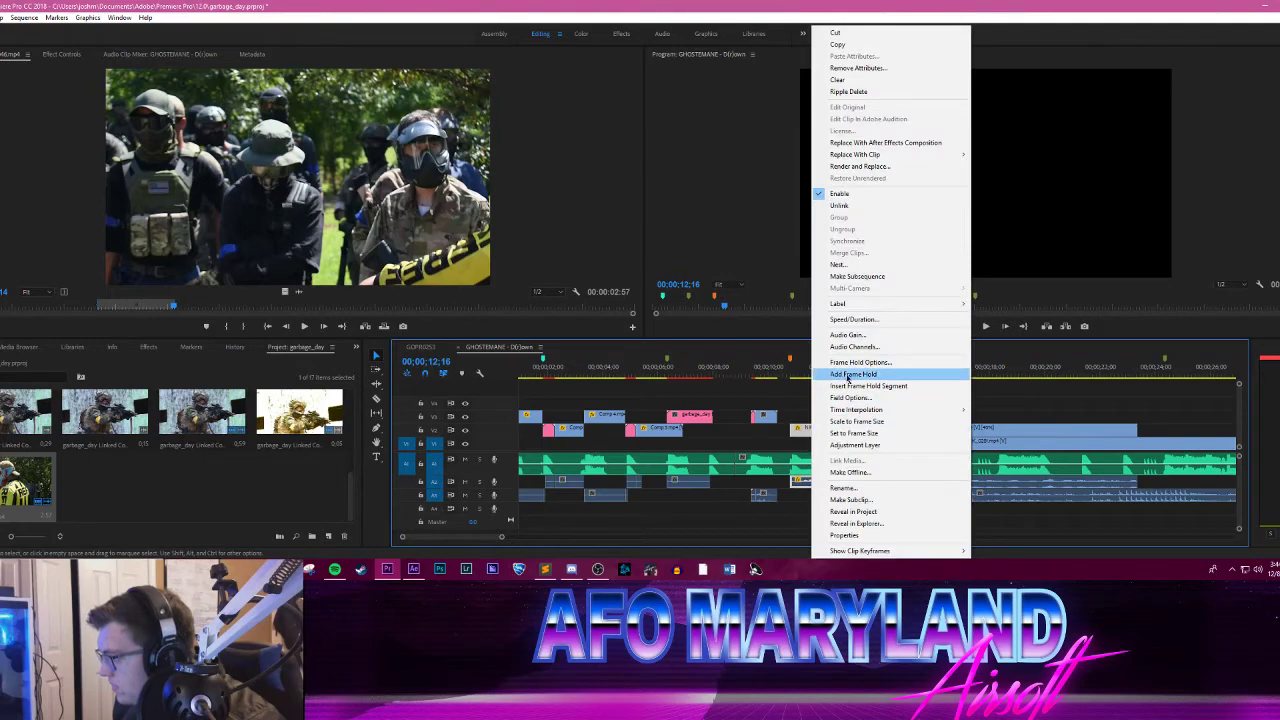
{"action": "left_click", "coordinate": [850, 142]}
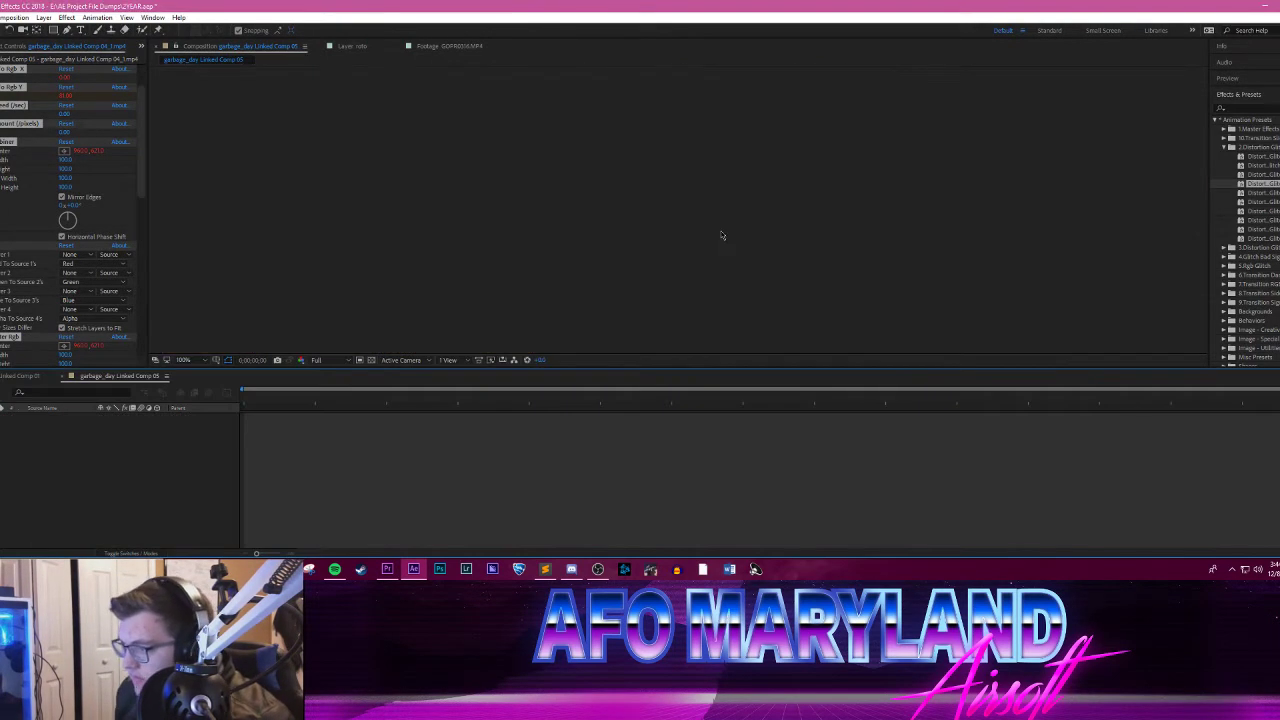
Step: Preview the new linked composition in After Effects, split the NIK_0046.mp4 layer at about frame 8 and play the result
{"action": "left_click_drag", "start_coordinate": [247, 398], "coordinate": [722, 398]}
{"action": "key", "text": "space"}
{"action": "scroll", "coordinate": [623, 247], "scroll_direction": "down", "scroll_amount": 1}
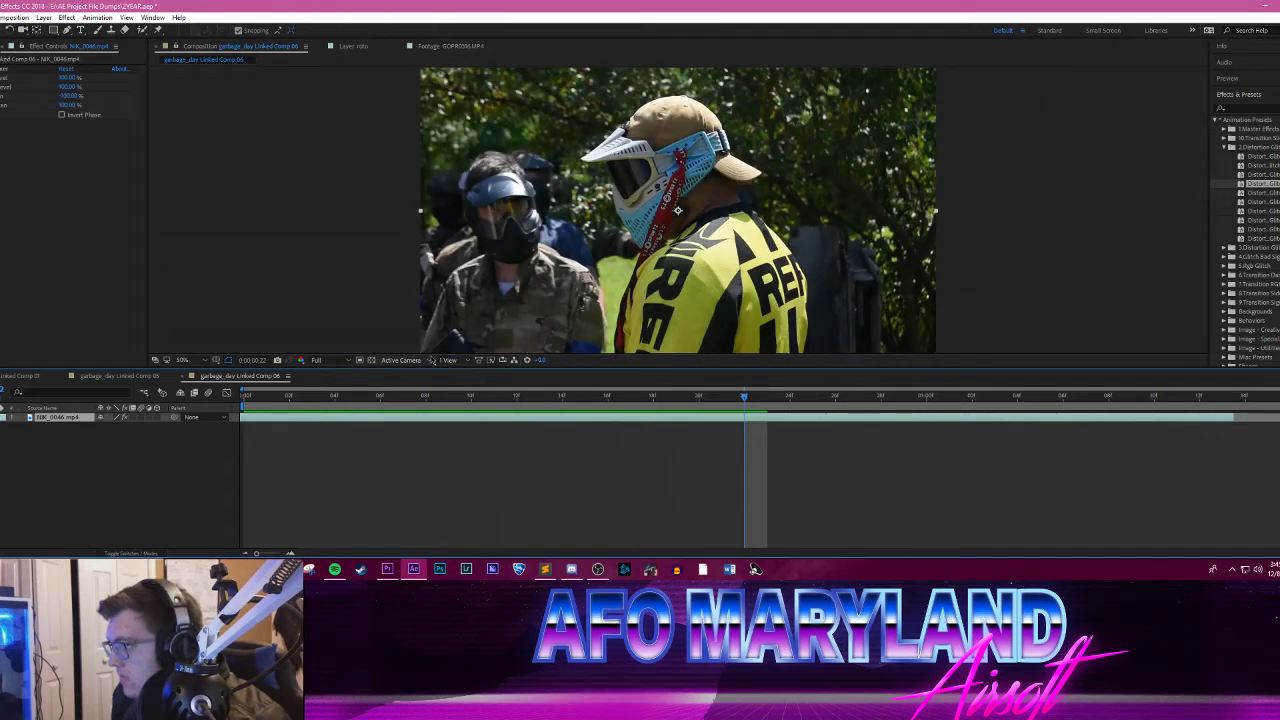
{"action": "left_click_drag", "start_coordinate": [256, 398], "coordinate": [423, 380]}
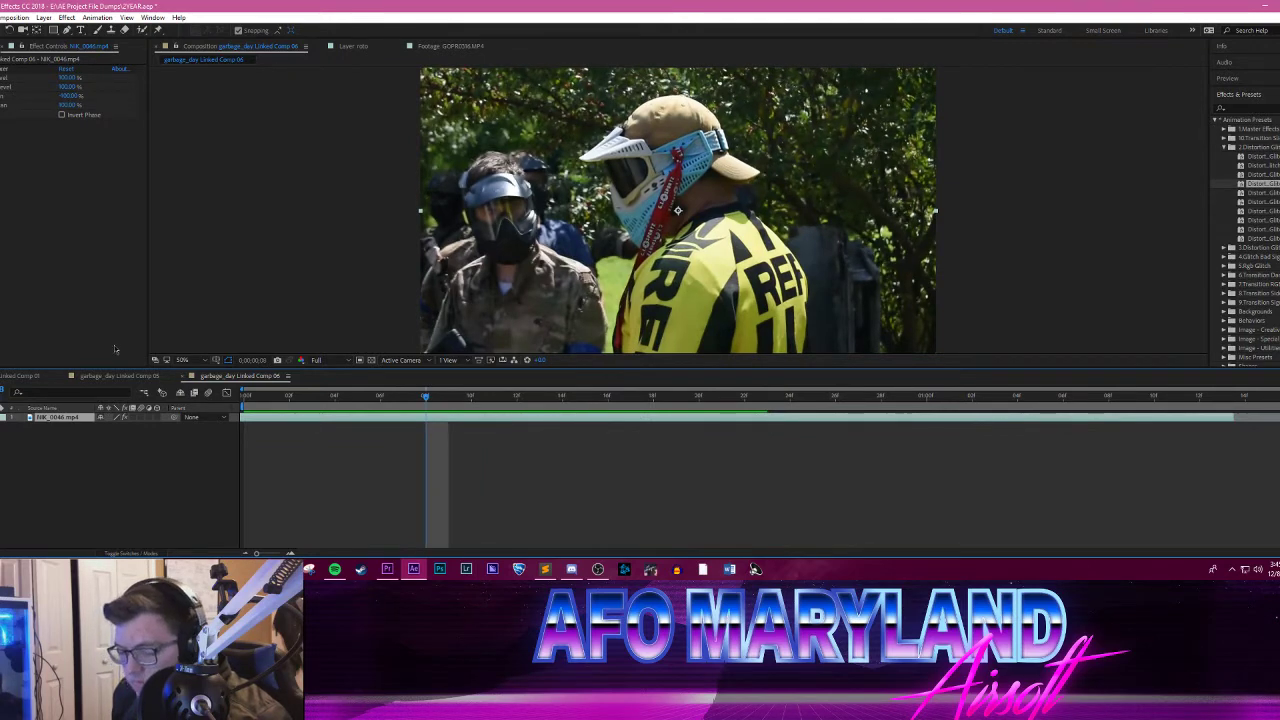
{"action": "left_click", "coordinate": [1, 18]}
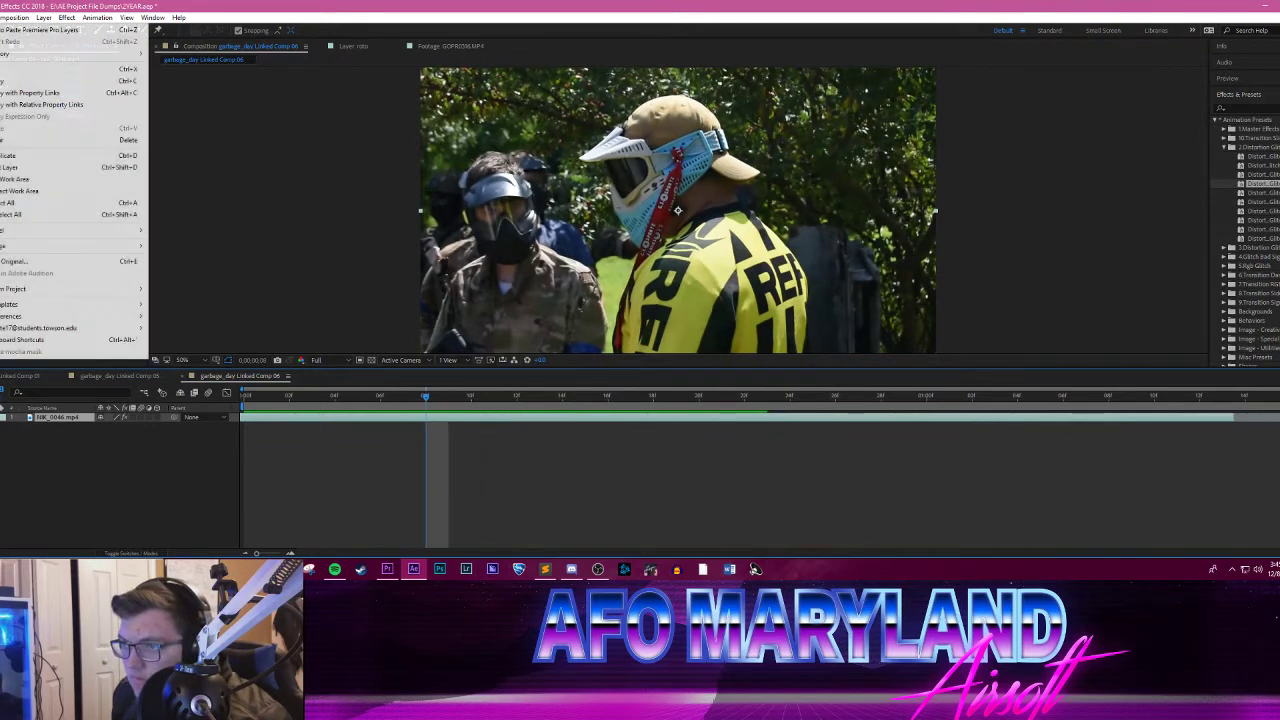
{"action": "left_click", "coordinate": [24, 168]}
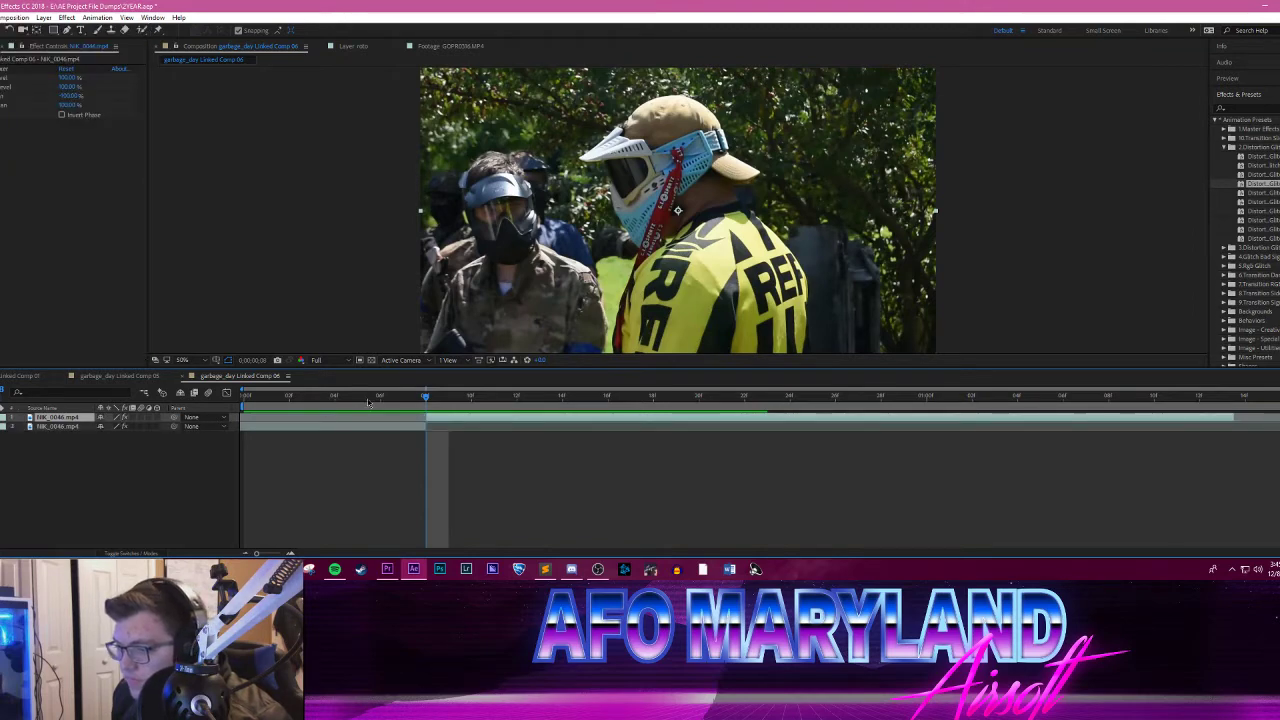
{"action": "key", "text": "space"}
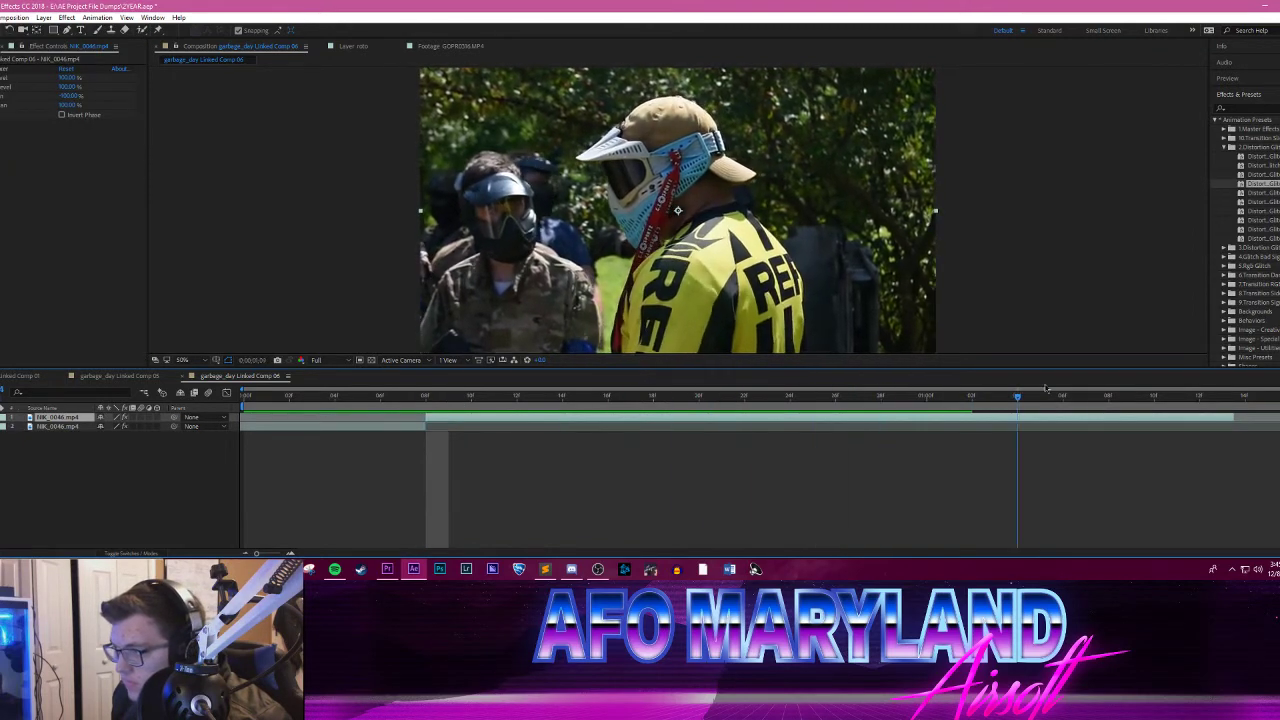
Step: Duplicate the NIK_0046.mp4 layer that starts at the split and rename the lower copy roto
{"action": "left_click_drag", "start_coordinate": [1046, 393], "coordinate": [414, 391]}
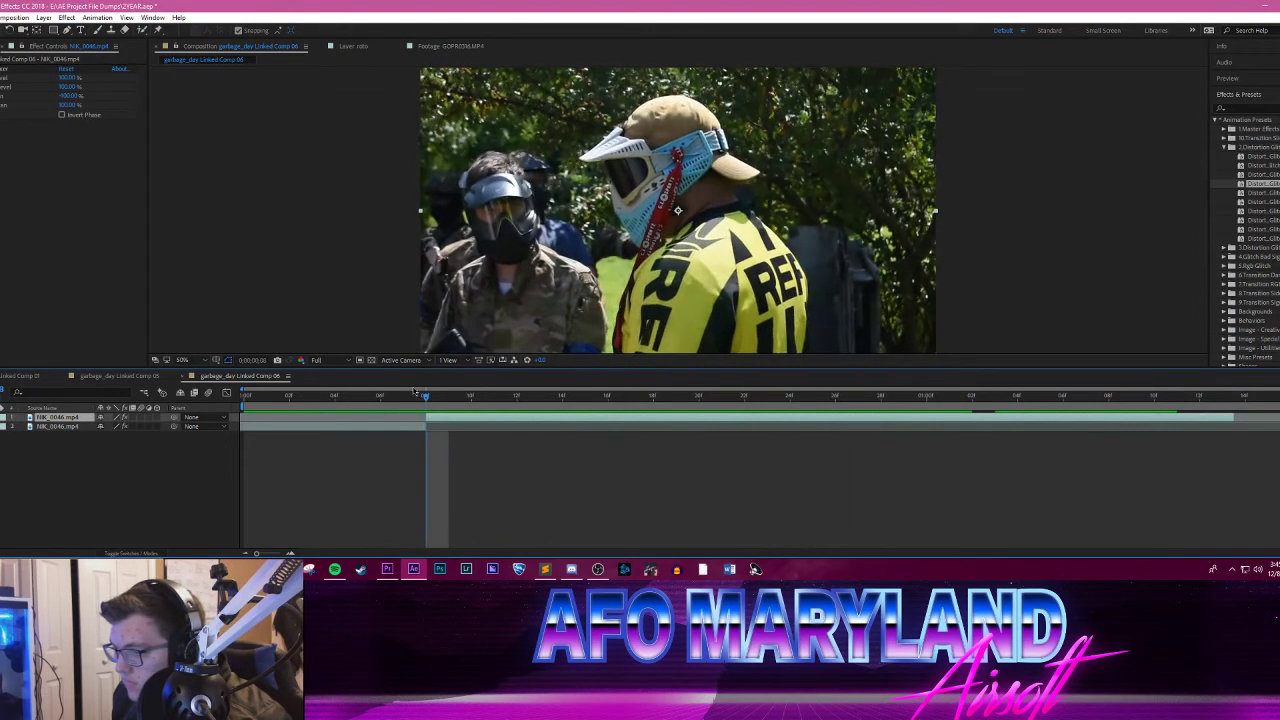
{"action": "left_click", "coordinate": [57, 458]}
{"action": "left_click", "coordinate": [64, 418]}
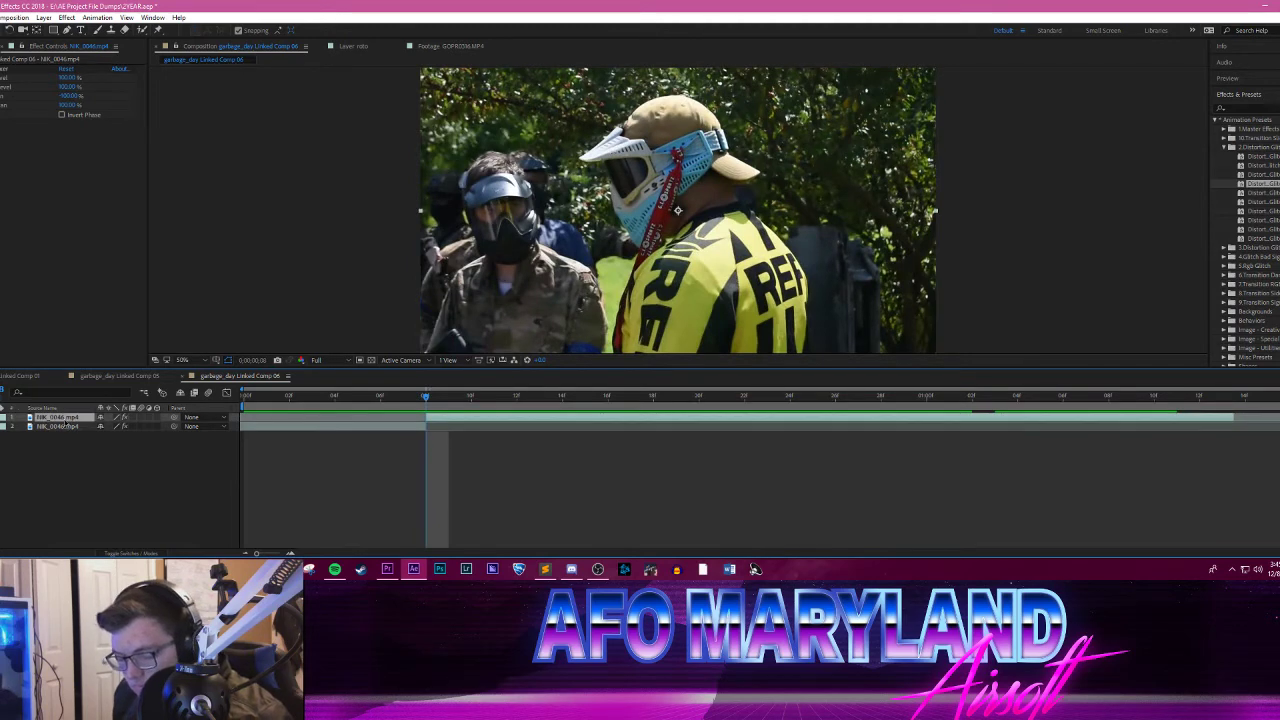
{"action": "key", "text": "ctrl+d"}
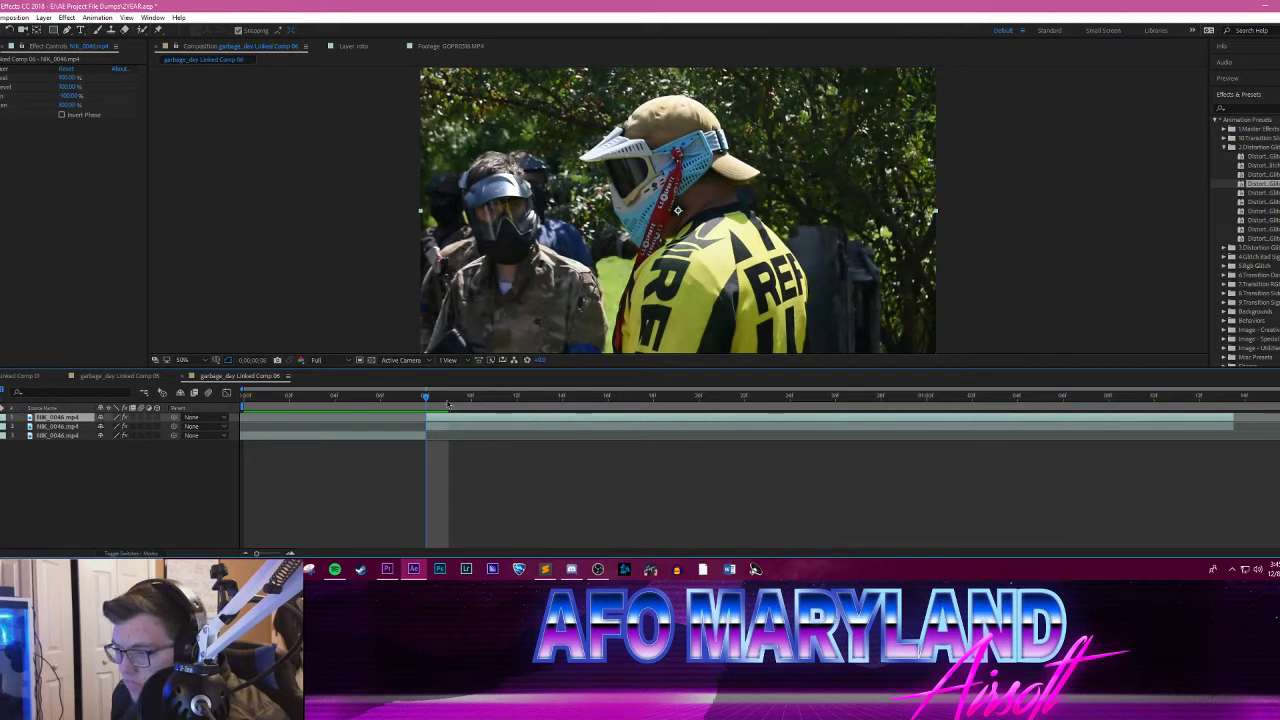
{"action": "left_click", "coordinate": [57, 426]}
{"action": "right_click", "coordinate": [57, 426]}
{"action": "left_click", "coordinate": [80, 551]}
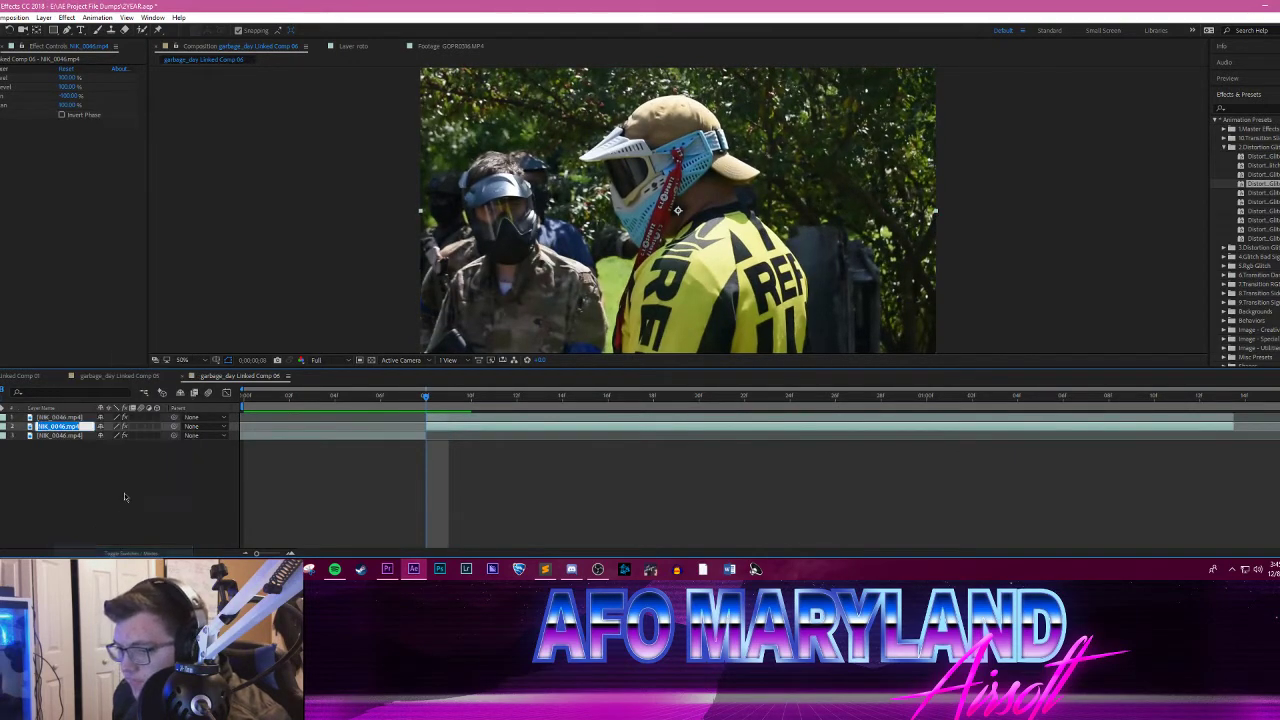
{"action": "type", "text": "roto"}
{"action": "key", "text": "Return"}
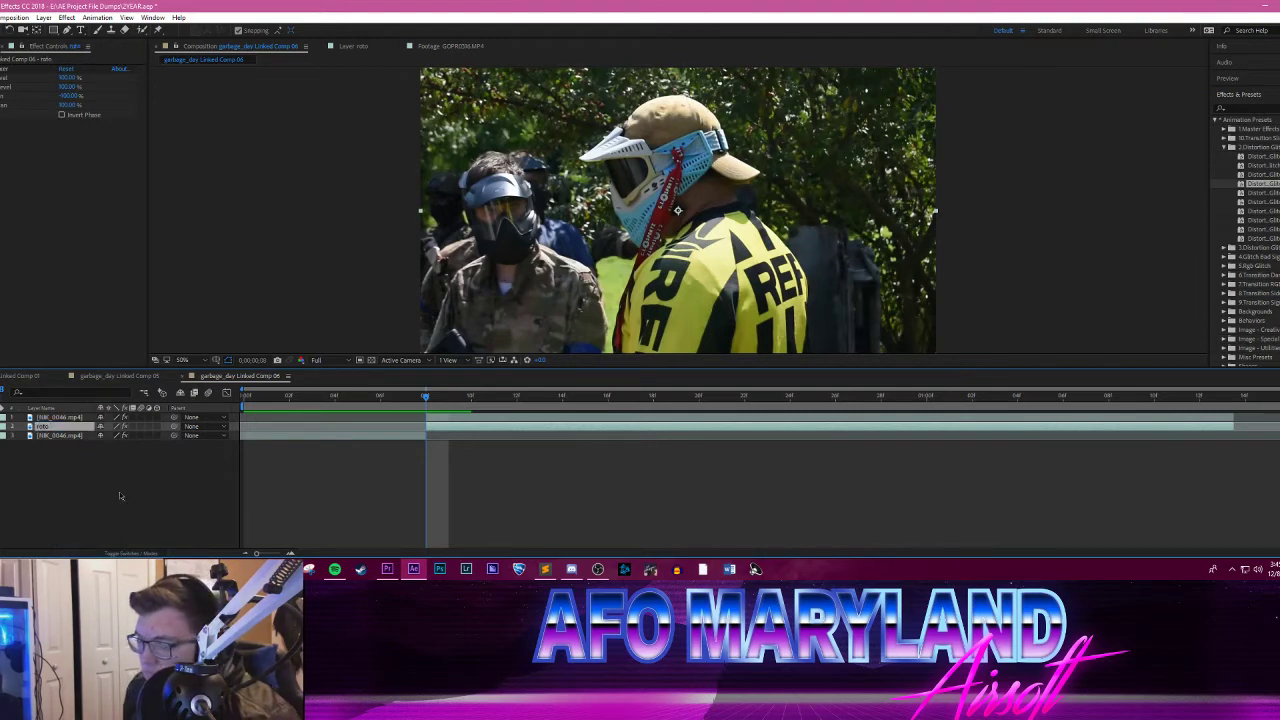
Step: Preview the composition and scrub across the split to review the footage before and after it
{"action": "key", "text": "space"}
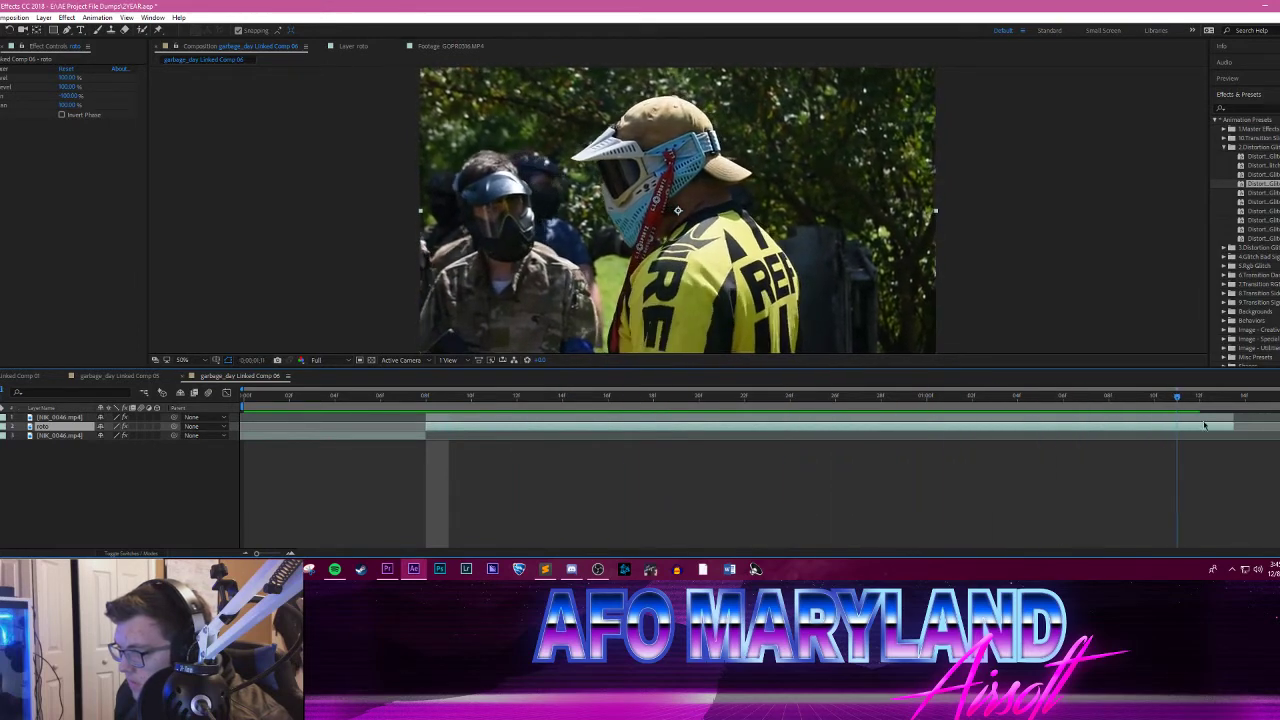
{"action": "left_click_drag", "start_coordinate": [522, 403], "coordinate": [426, 402]}
{"action": "left_click", "coordinate": [200, 475]}
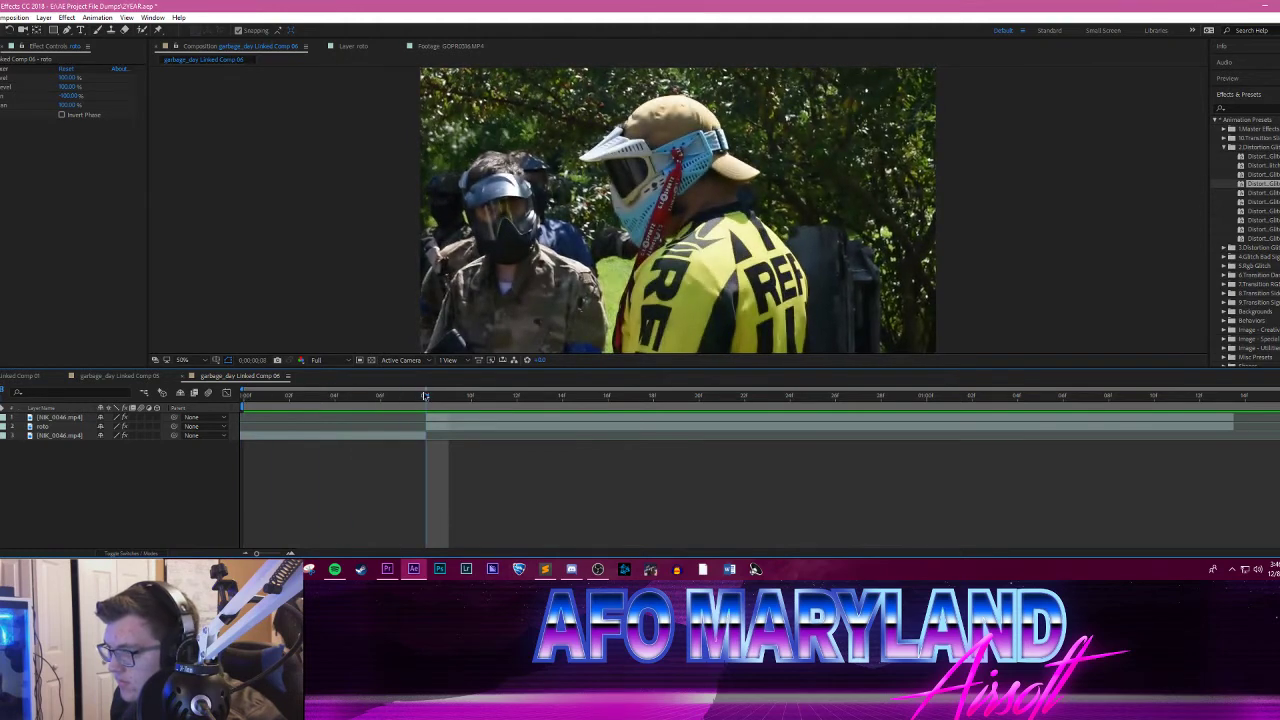
{"action": "left_click", "coordinate": [492, 392]}
{"action": "left_click_drag", "start_coordinate": [492, 392], "coordinate": [246, 397]}
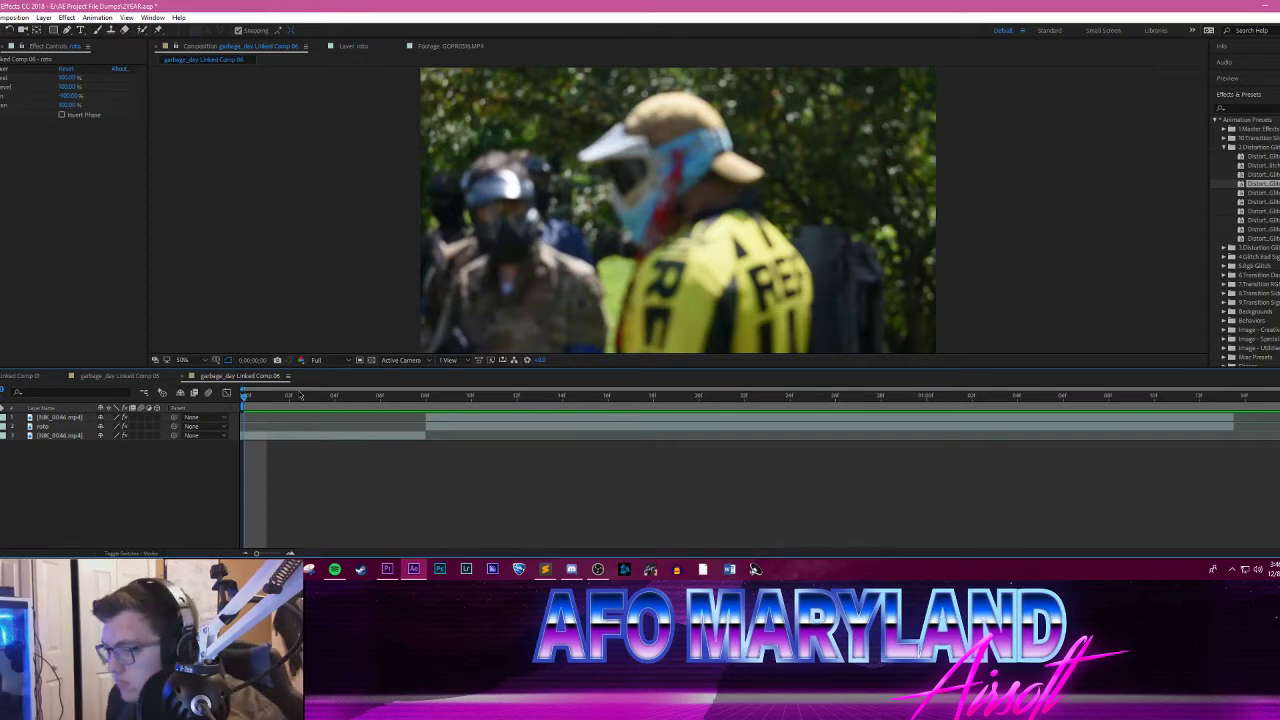
Step: Extend the ends of the top NIK_0046.mp4 layer and the roto layer to the composition's end
{"action": "left_click_drag", "start_coordinate": [245, 397], "coordinate": [1229, 424]}
{"action": "left_click", "coordinate": [1232, 418]}
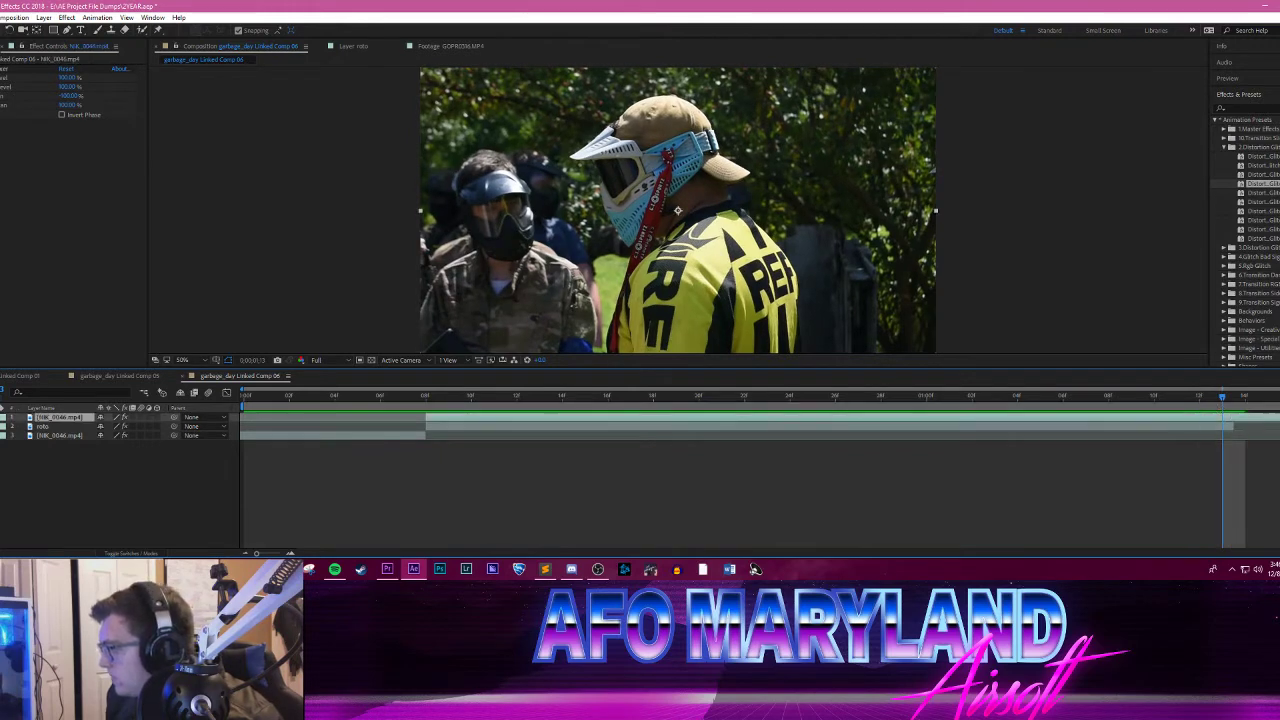
{"action": "left_click", "coordinate": [1234, 427]}
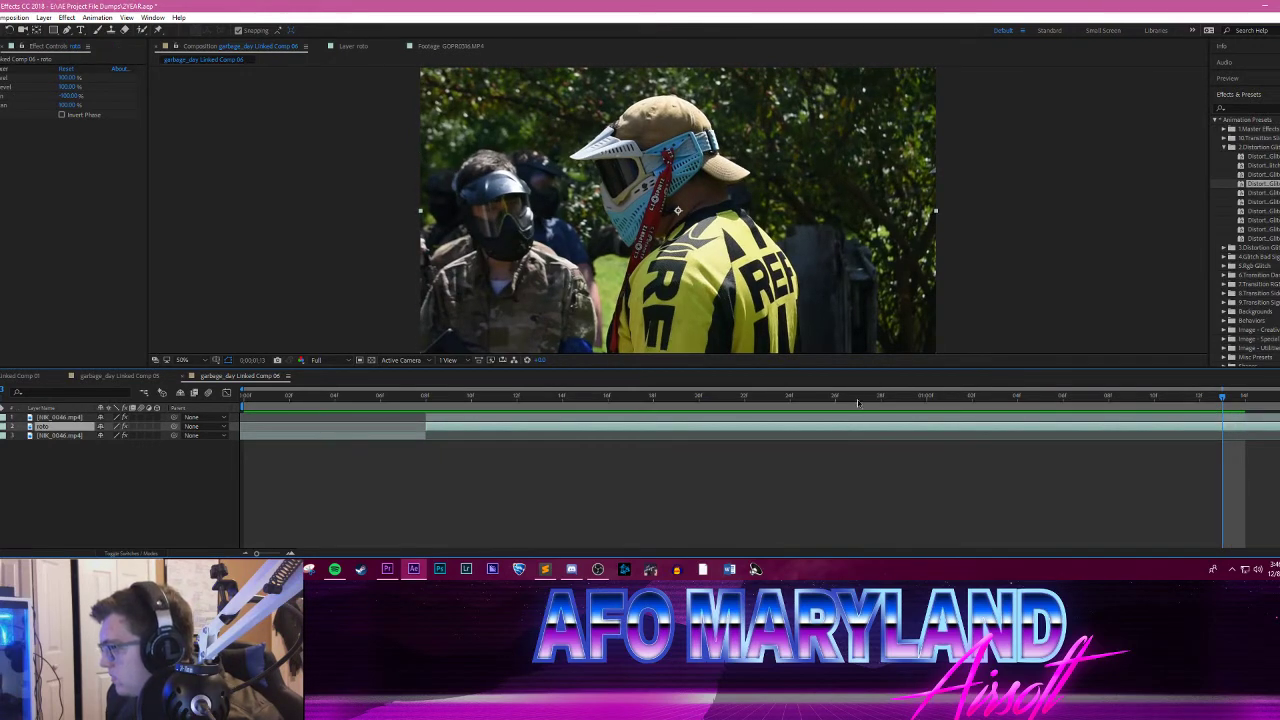
{"action": "left_click_drag", "start_coordinate": [866, 396], "coordinate": [196, 398]}
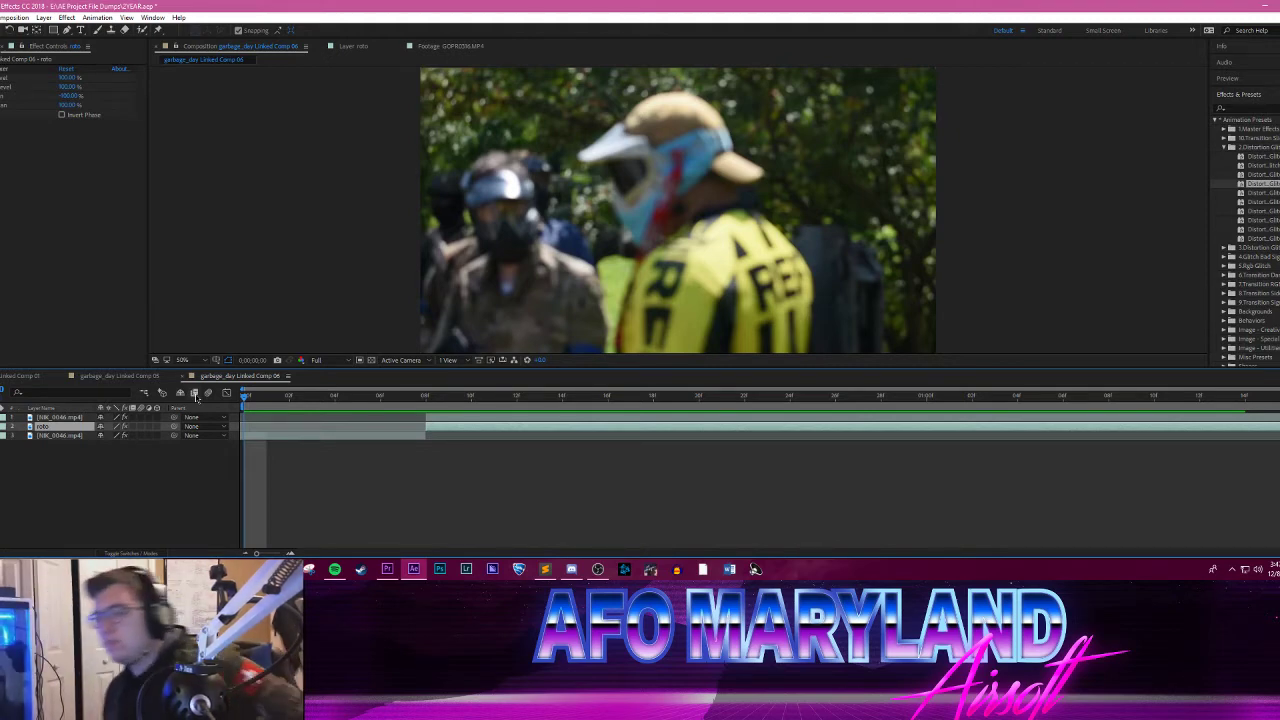
Step: Move the roto layer to the top of the stack and paint a Roto Brush stroke over the yellow-jersey player at the split
{"action": "left_click_drag", "start_coordinate": [352, 396], "coordinate": [428, 420]}
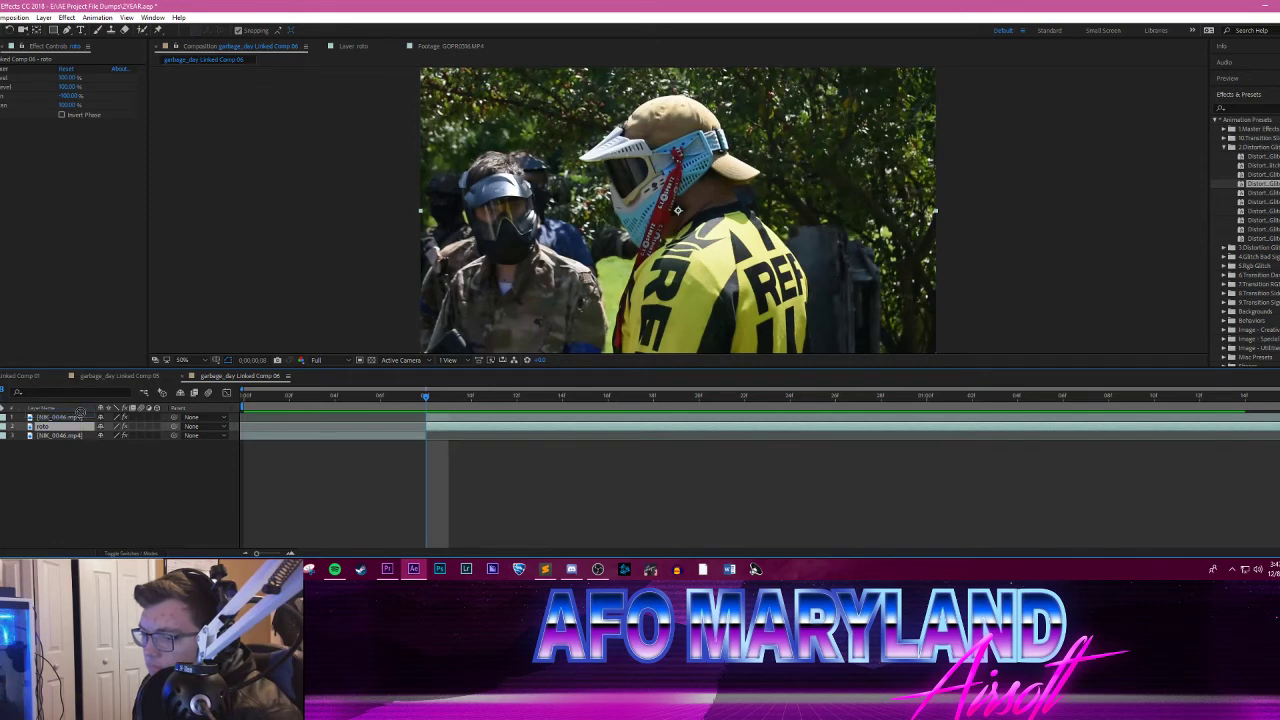
{"action": "left_click_drag", "start_coordinate": [80, 413], "coordinate": [91, 418]}
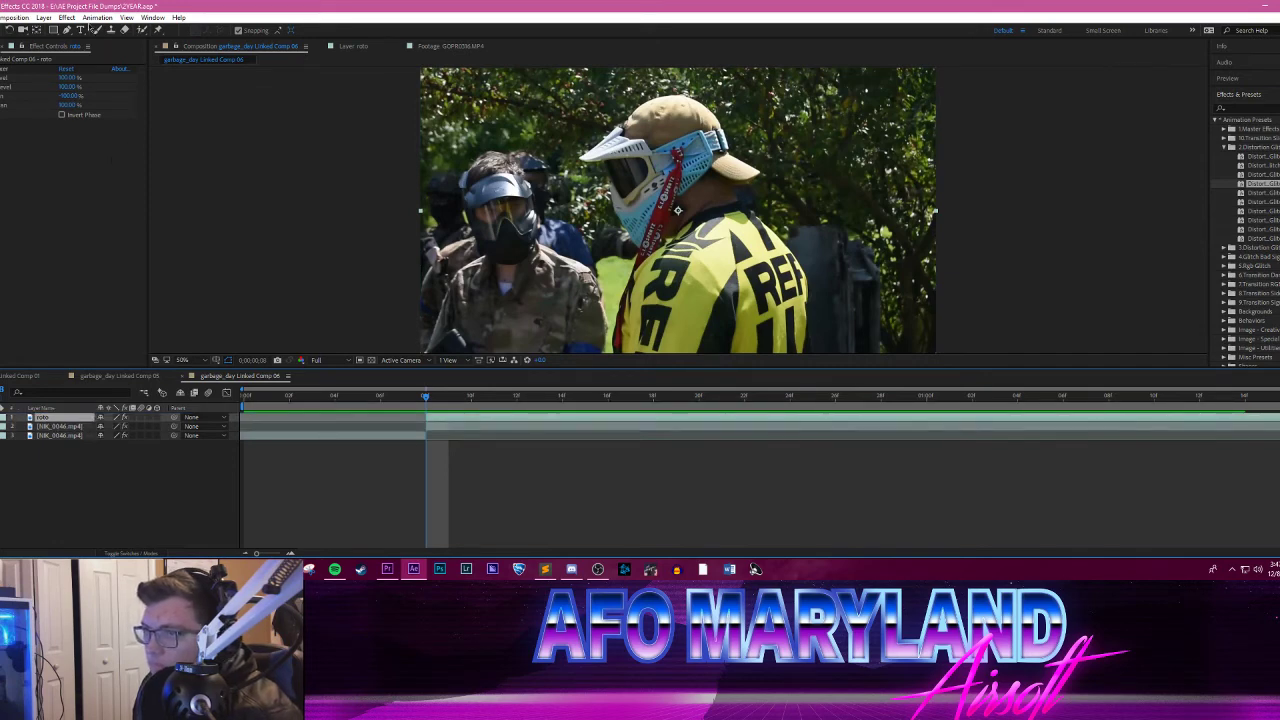
{"action": "left_click", "coordinate": [143, 29]}
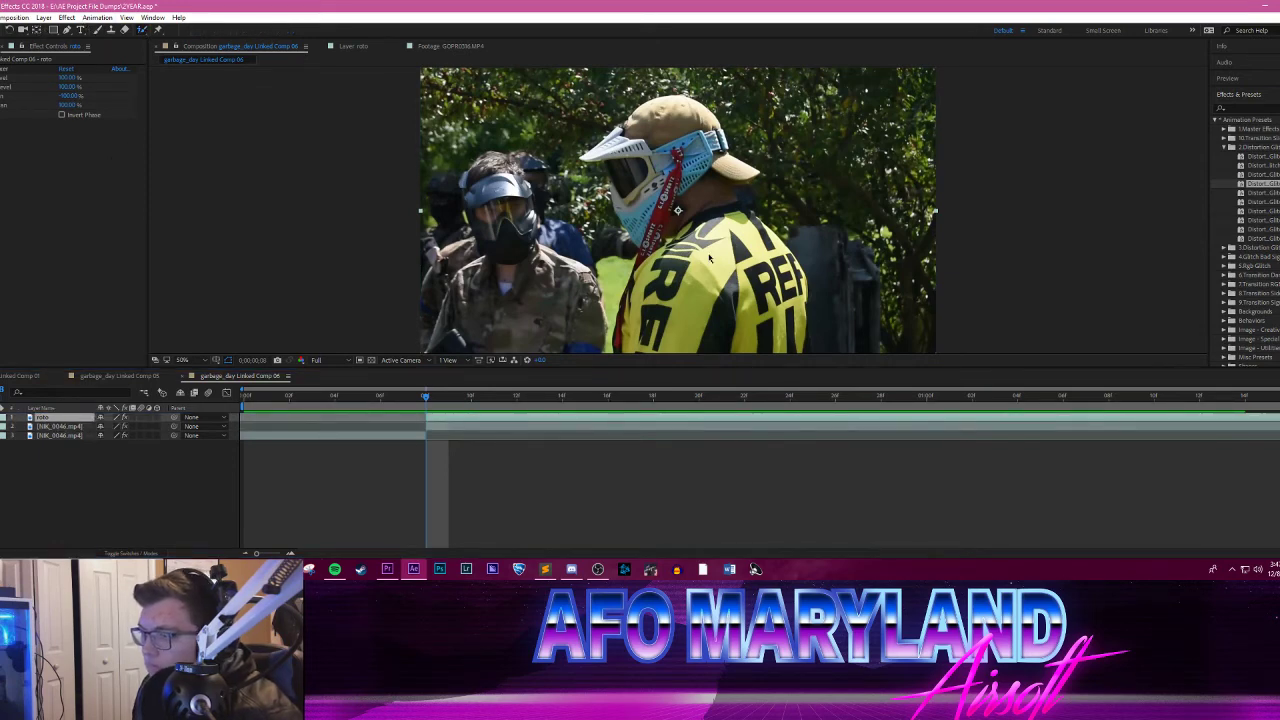
{"action": "double_click", "coordinate": [710, 258]}
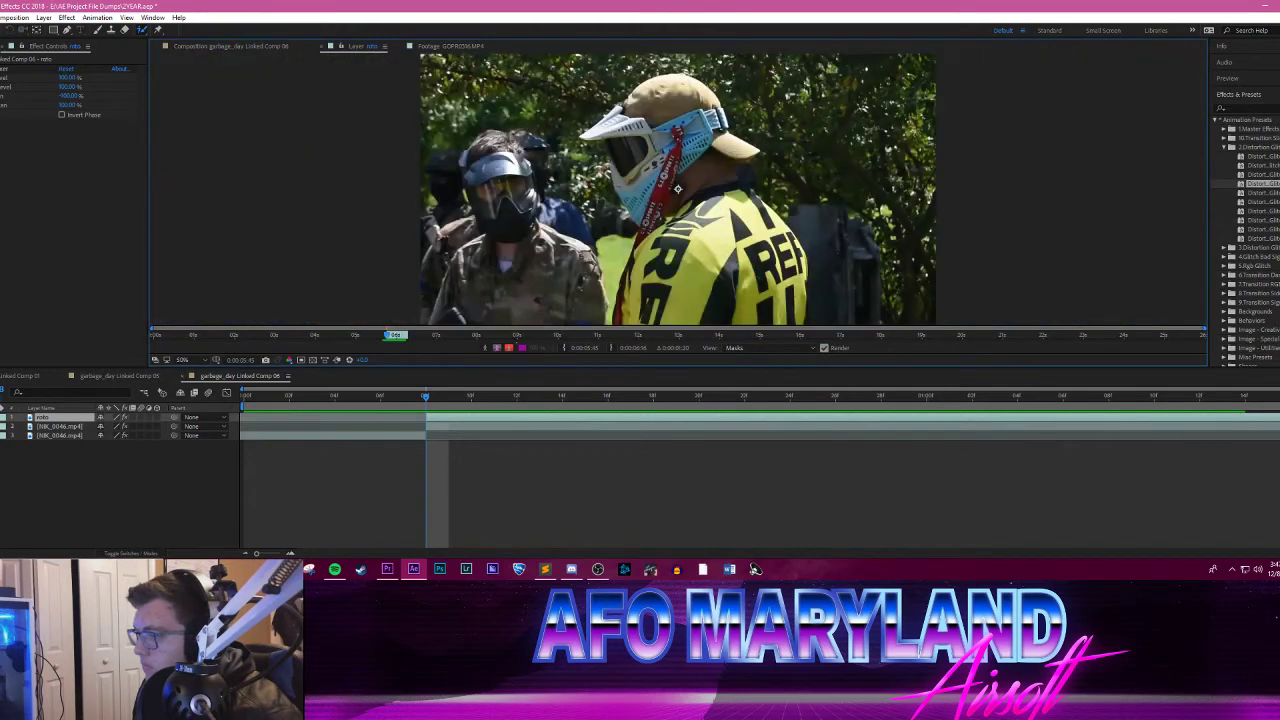
{"action": "mouse_move", "coordinate": [787, 305]}
{"action": "left_mouse_down"}
{"action": "mouse_move", "coordinate": [716, 228]}
{"action": "mouse_move", "coordinate": [690, 118]}
{"action": "mouse_move", "coordinate": [666, 186]}
{"action": "left_mouse_up"}
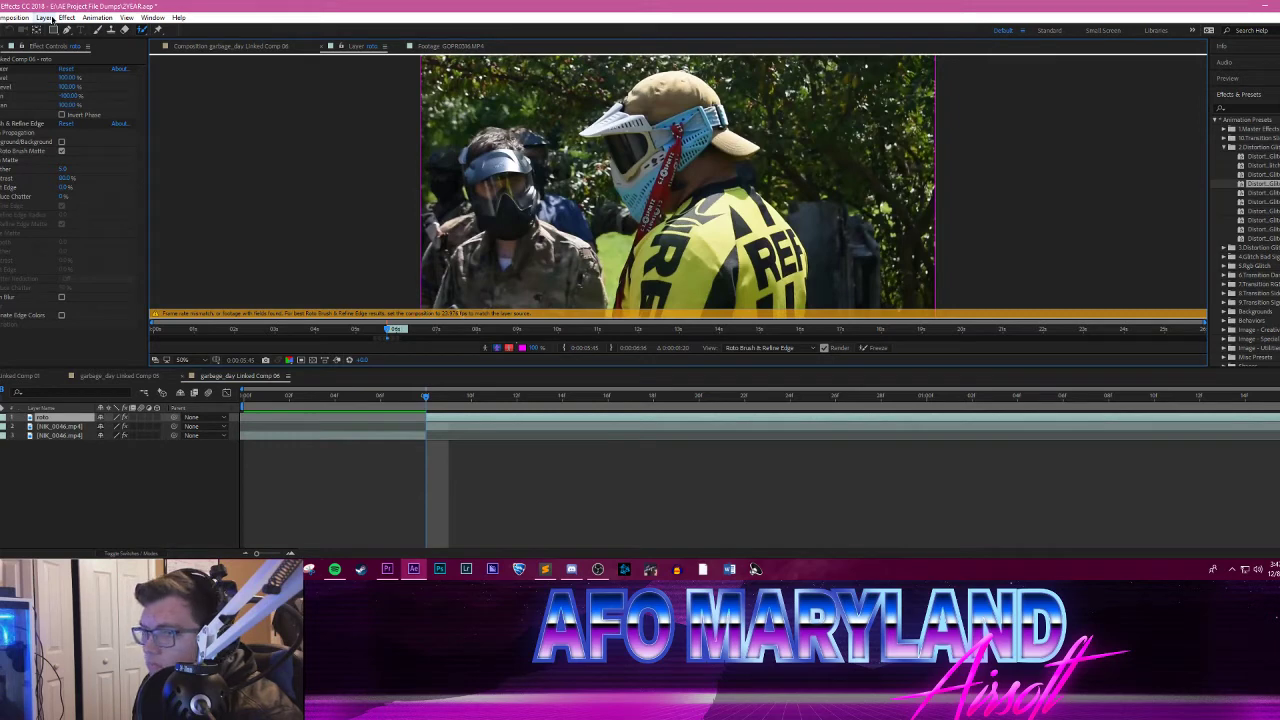
Step: Set the composition's frame rate to 23.976 frames per second
{"action": "left_click", "coordinate": [44, 18]}
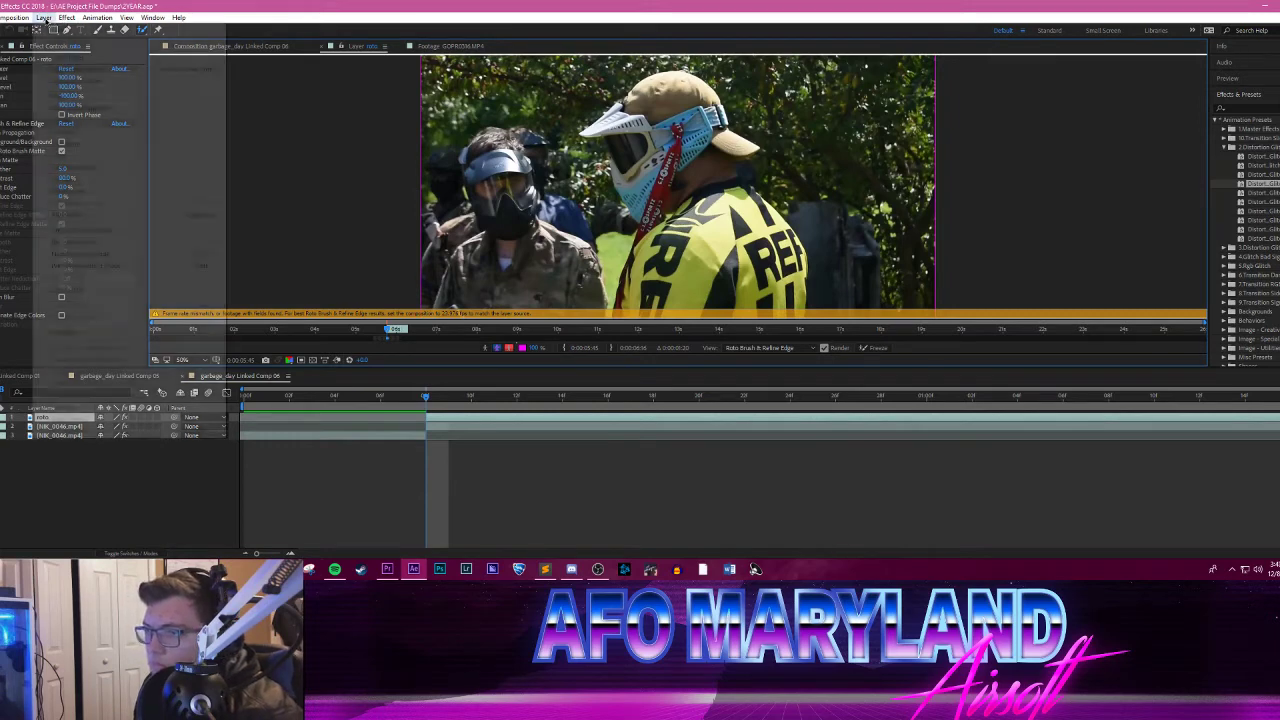
{"action": "mouse_move", "coordinate": [12, 18]}
{"action": "left_click", "coordinate": [24, 46]}
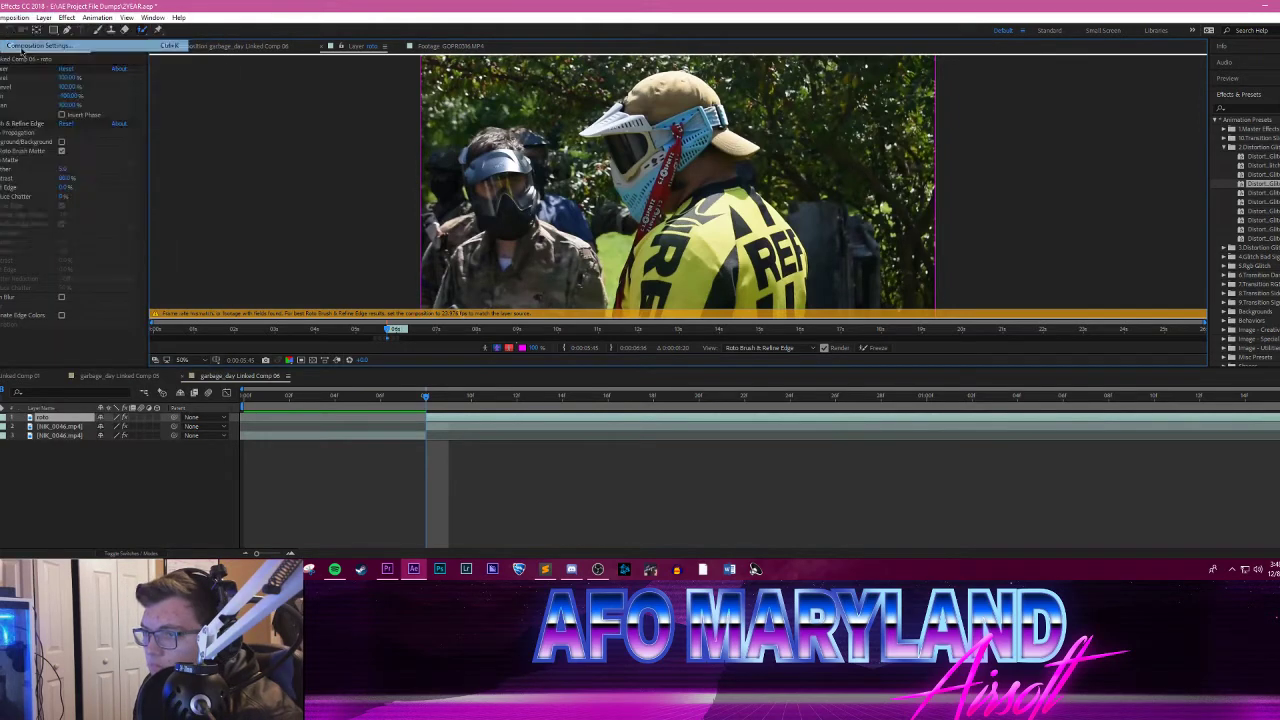
{"action": "left_click", "coordinate": [66, 138]}
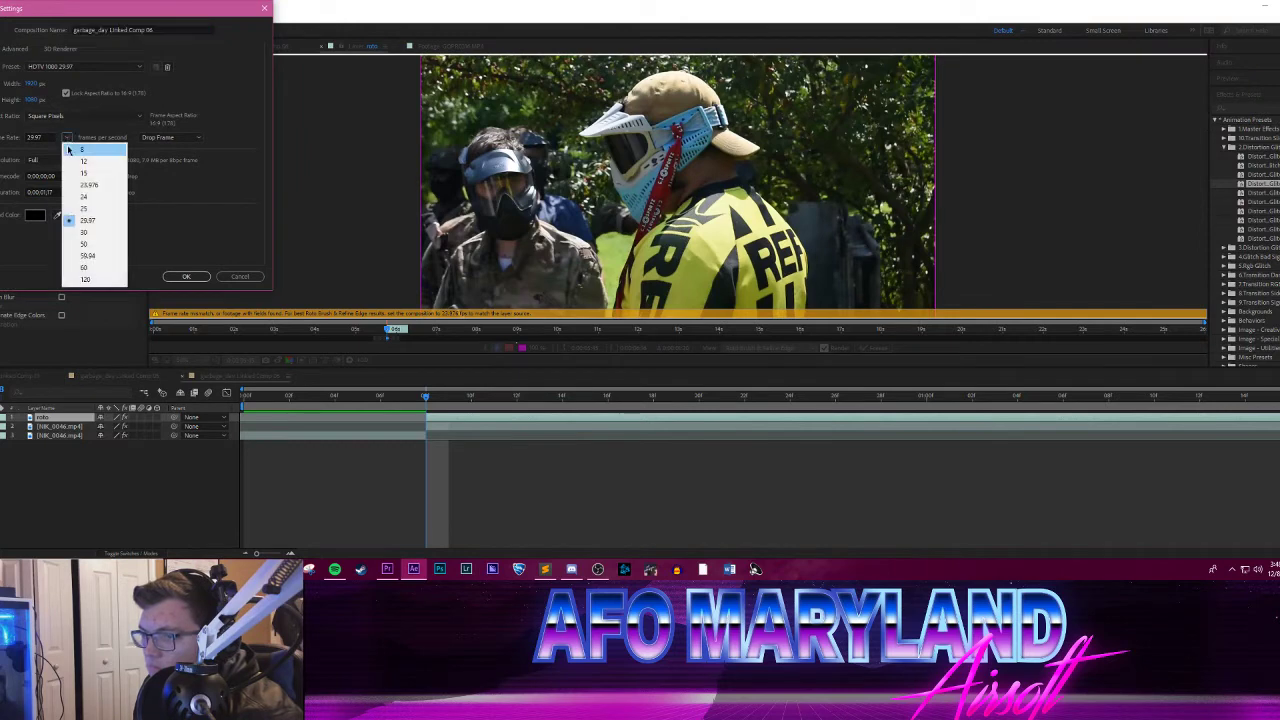
{"action": "left_click", "coordinate": [90, 185]}
{"action": "left_click", "coordinate": [186, 276]}
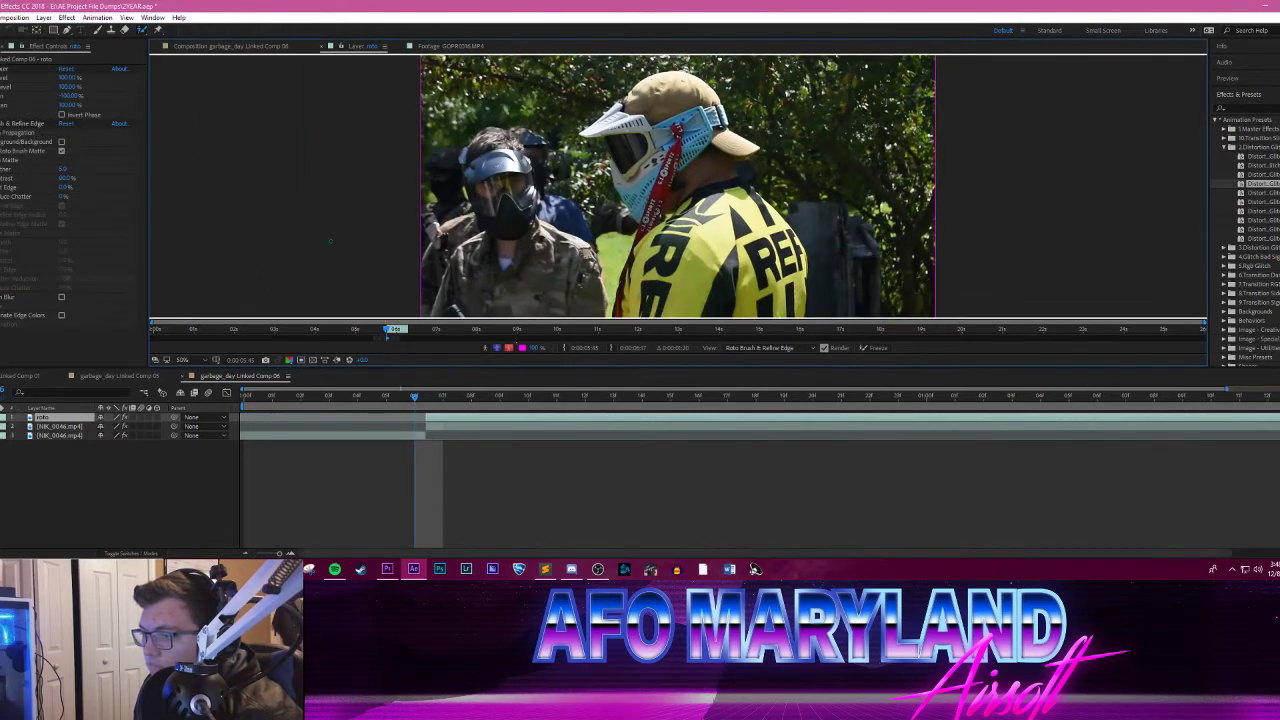
Step: Scrub through the composition and extend the ends of the roto layer and the NIK_0046.mp4 layer below it to the composition's end
{"action": "left_click_drag", "start_coordinate": [420, 400], "coordinate": [443, 397]}
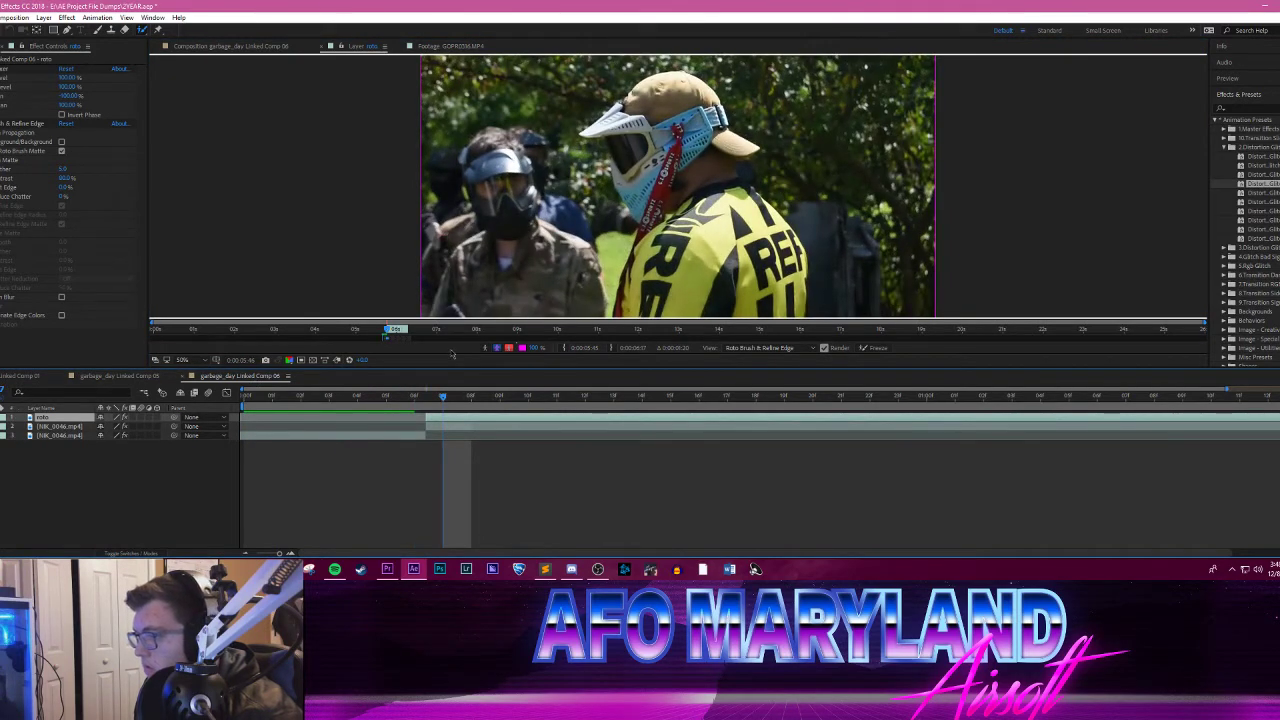
{"action": "left_click_drag", "start_coordinate": [442, 400], "coordinate": [243, 400]}
{"action": "left_click_drag", "start_coordinate": [285, 554], "coordinate": [280, 554]}
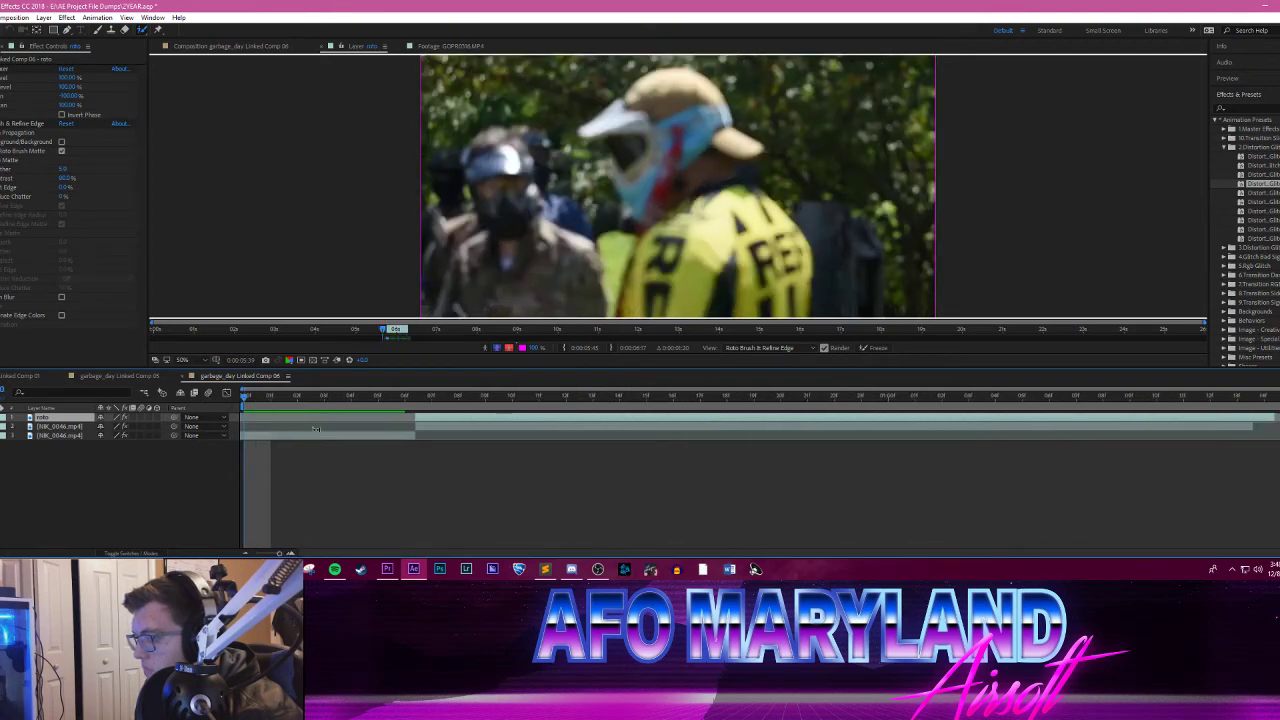
{"action": "left_click_drag", "start_coordinate": [431, 400], "coordinate": [1211, 405]}
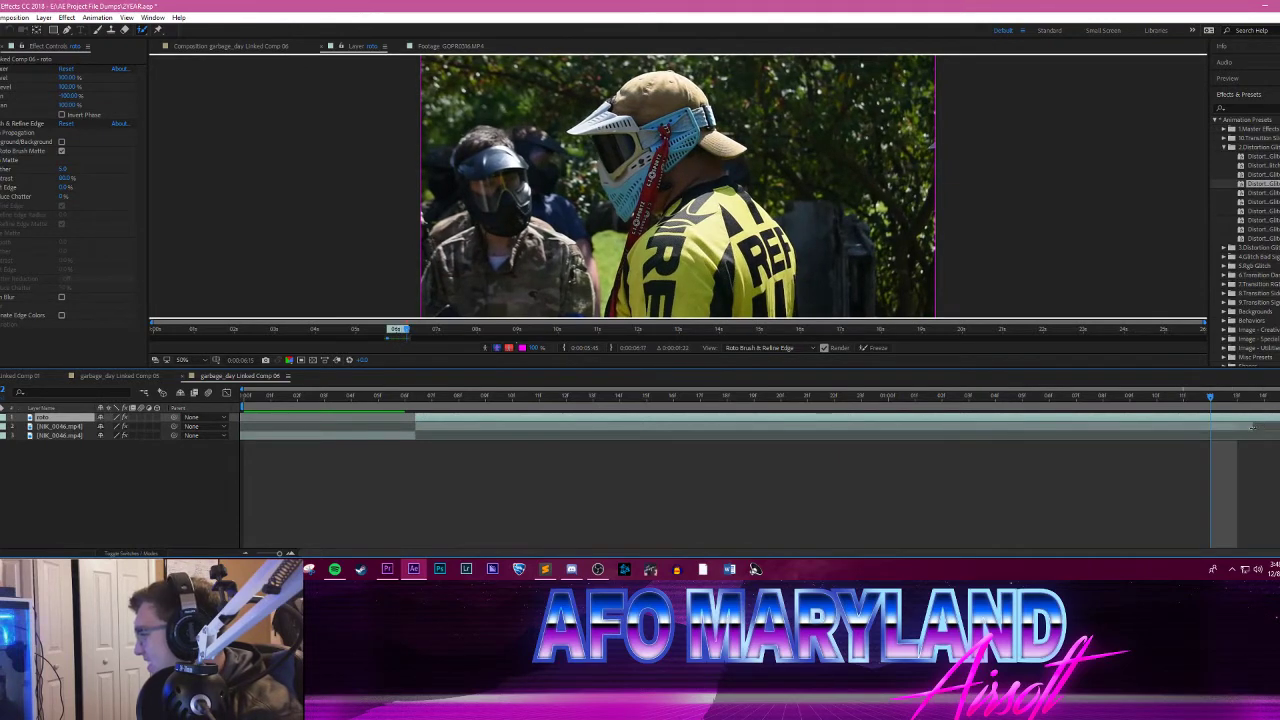
{"action": "left_click", "coordinate": [1252, 427]}
{"action": "left_click", "coordinate": [1246, 418]}
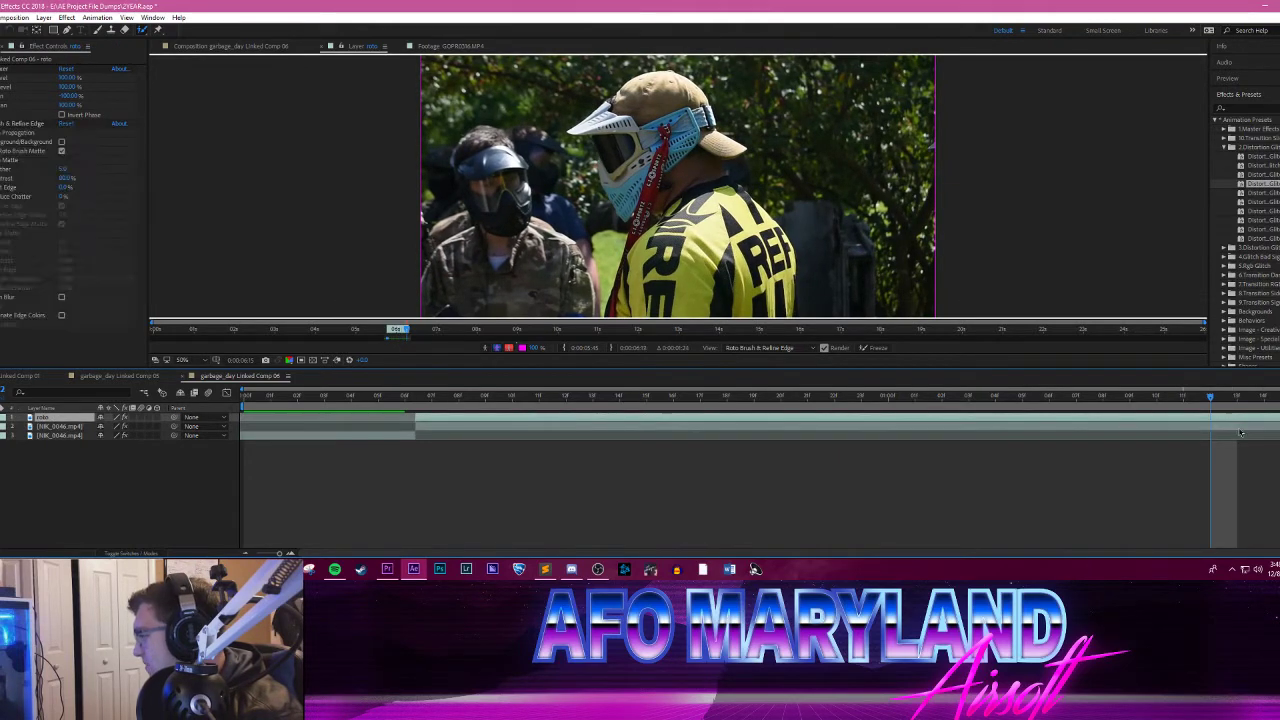
Step: Paint Roto Brush strokes over the yellow-jersey player at about frame 6 and pull the starts of the roto and middle layers back to that frame
{"action": "left_click", "coordinate": [424, 400]}
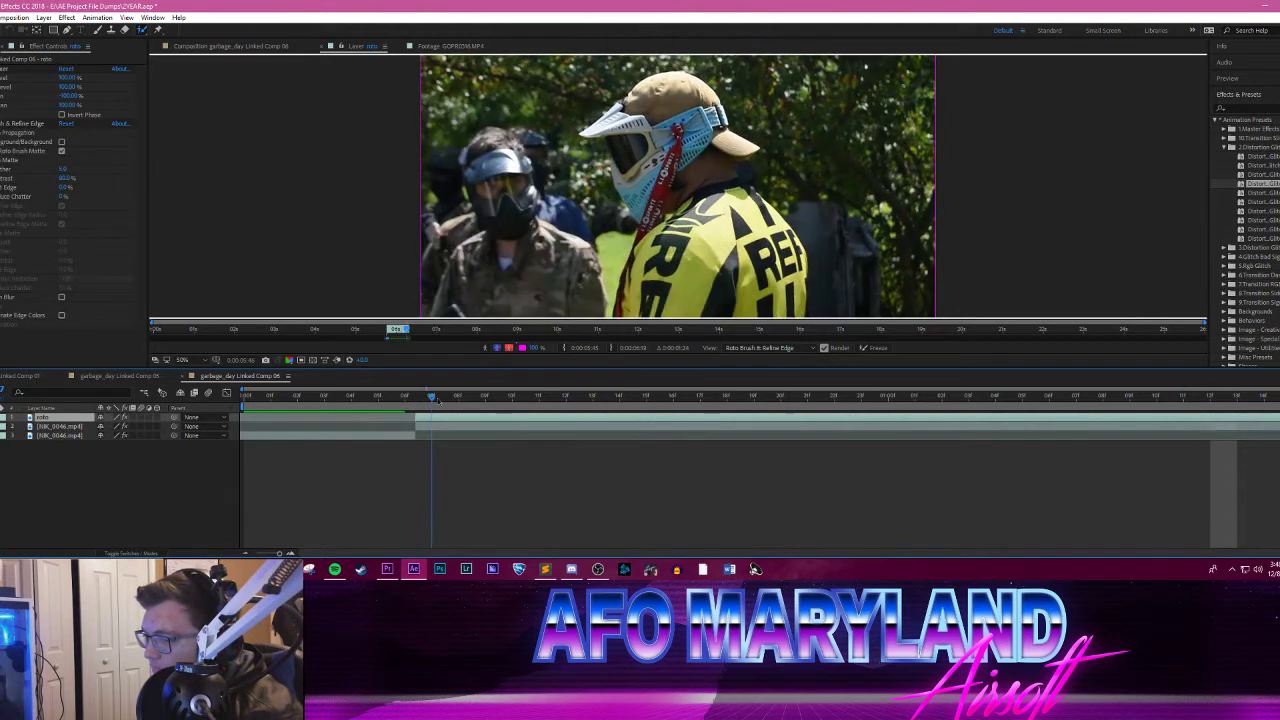
{"action": "left_click", "coordinate": [414, 398]}
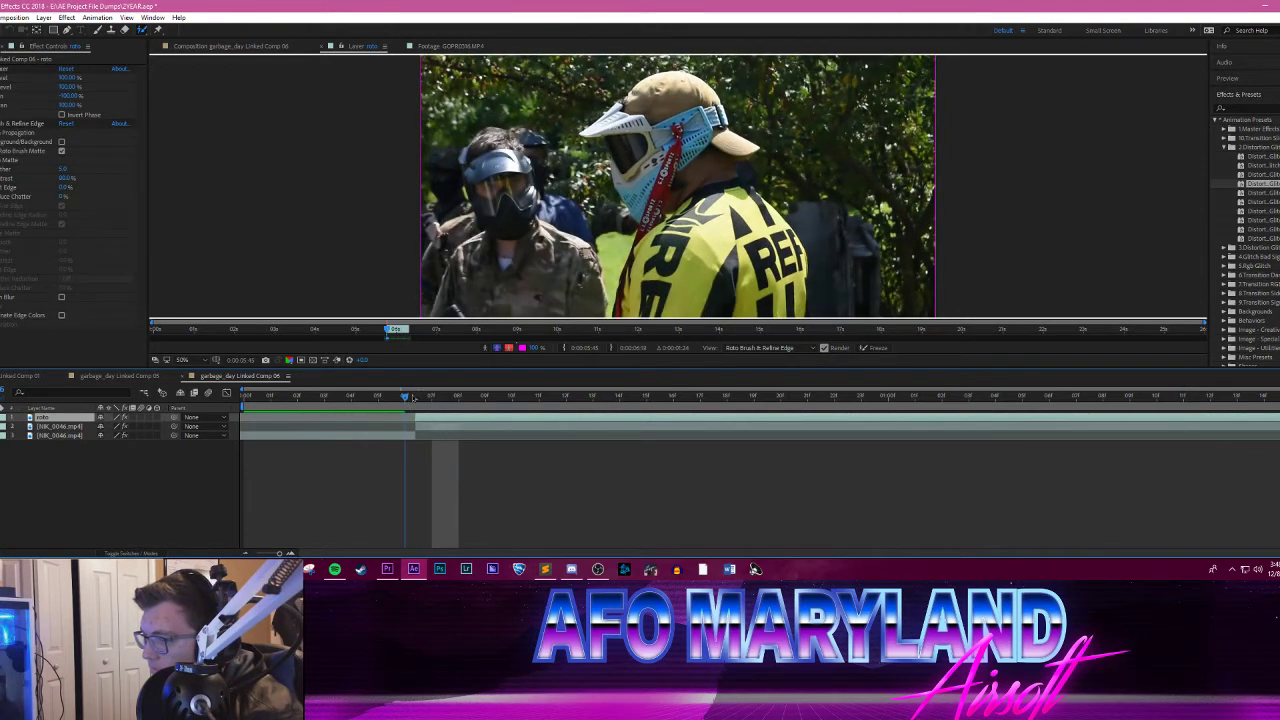
{"action": "mouse_move", "coordinate": [410, 399]}
{"action": "left_mouse_down"}
{"action": "mouse_move", "coordinate": [624, 399]}
{"action": "mouse_move", "coordinate": [401, 400]}
{"action": "left_mouse_up"}
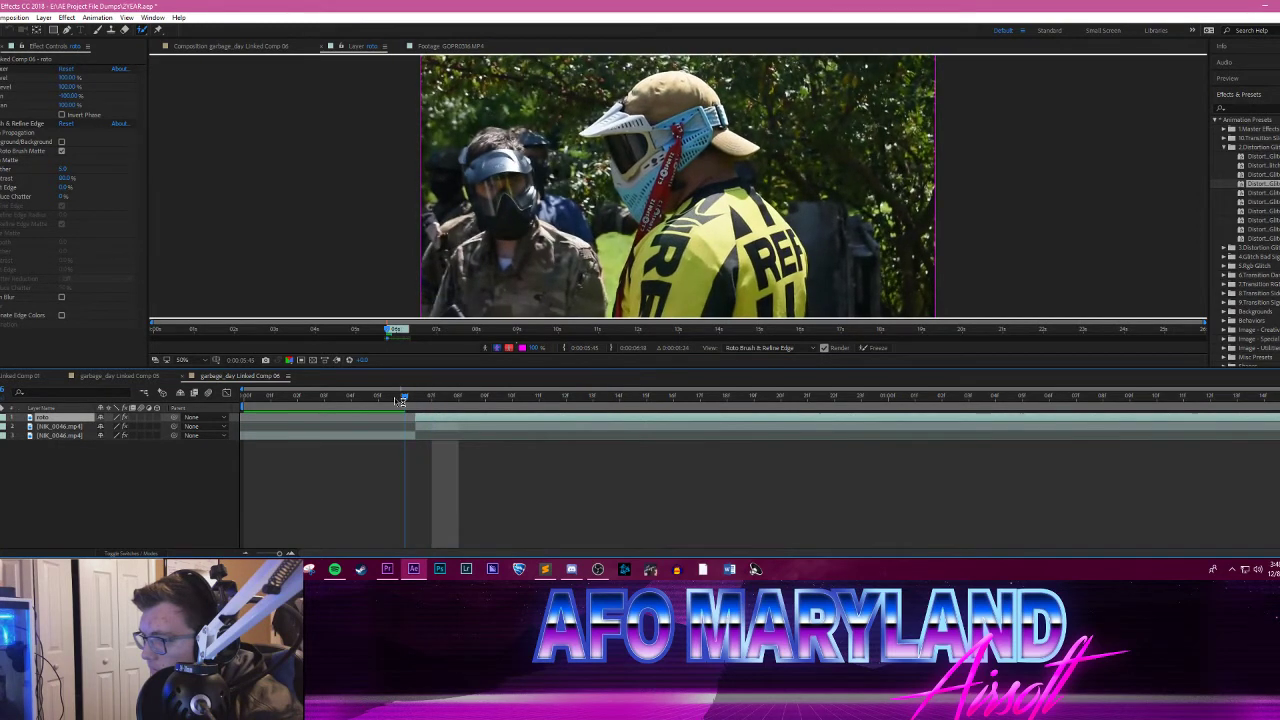
{"action": "left_click", "coordinate": [430, 397]}
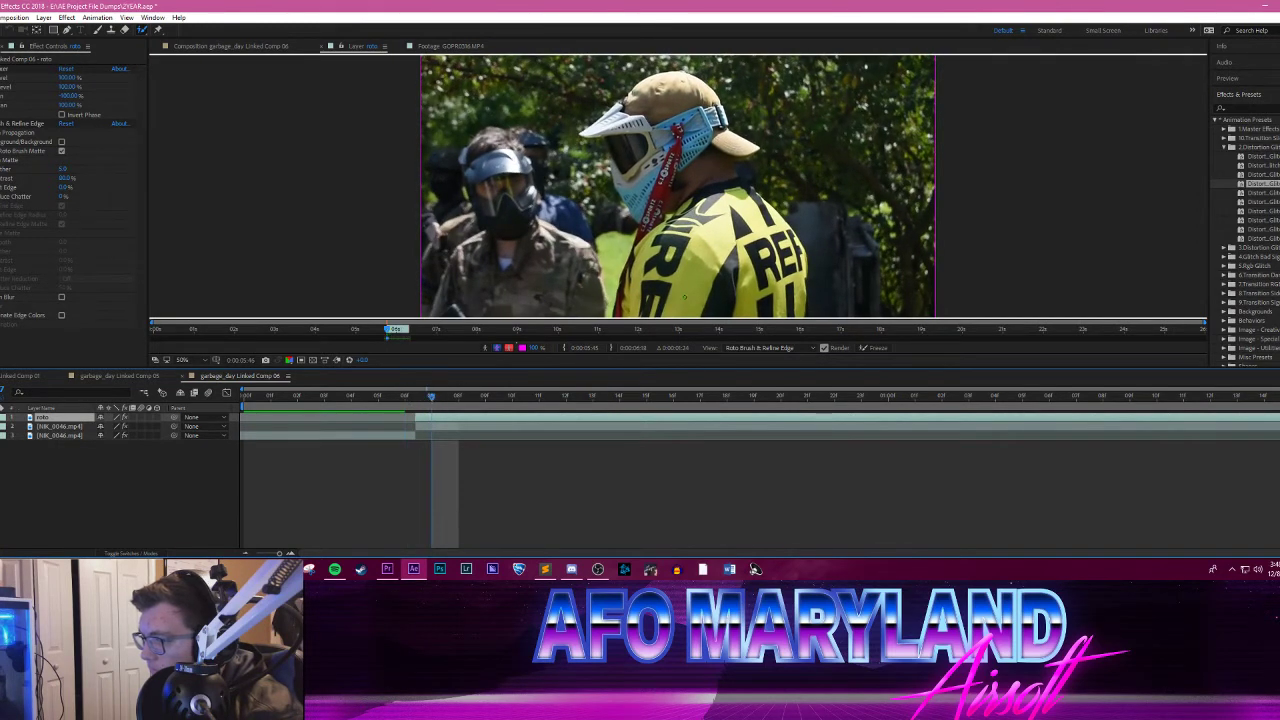
{"action": "left_click", "coordinate": [406, 397]}
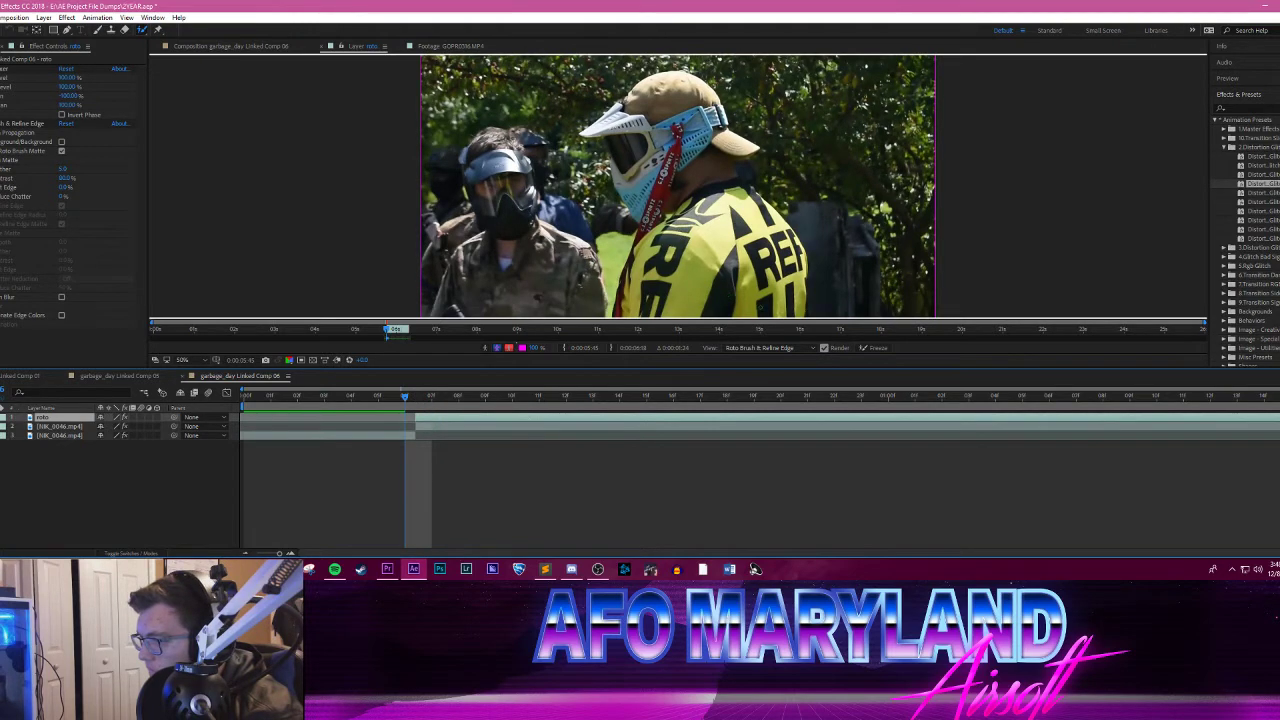
{"action": "mouse_move", "coordinate": [785, 298]}
{"action": "left_mouse_down"}
{"action": "mouse_move", "coordinate": [698, 240]}
{"action": "mouse_move", "coordinate": [658, 252]}
{"action": "mouse_move", "coordinate": [676, 150]}
{"action": "mouse_move", "coordinate": [712, 115]}
{"action": "mouse_move", "coordinate": [660, 190]}
{"action": "left_mouse_up"}
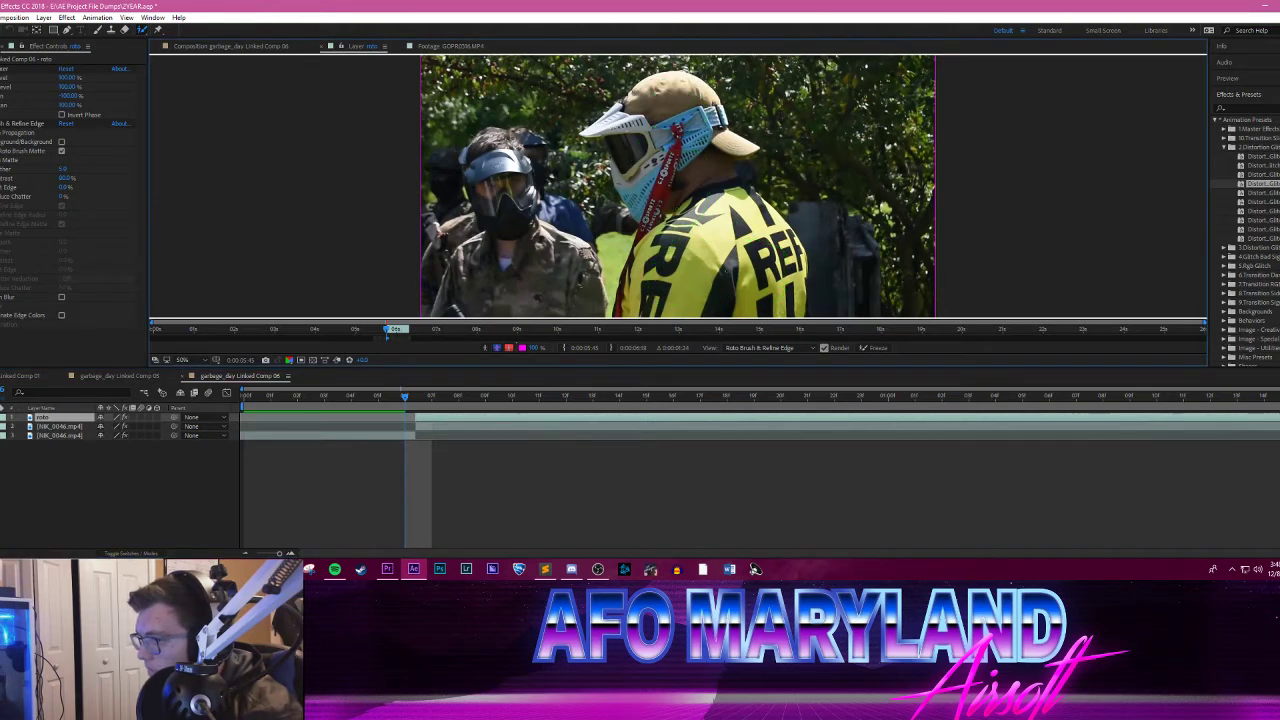
{"action": "mouse_move", "coordinate": [742, 291]}
{"action": "left_mouse_down"}
{"action": "mouse_move", "coordinate": [769, 233]}
{"action": "mouse_move", "coordinate": [692, 200]}
{"action": "mouse_move", "coordinate": [685, 137]}
{"action": "left_mouse_up"}
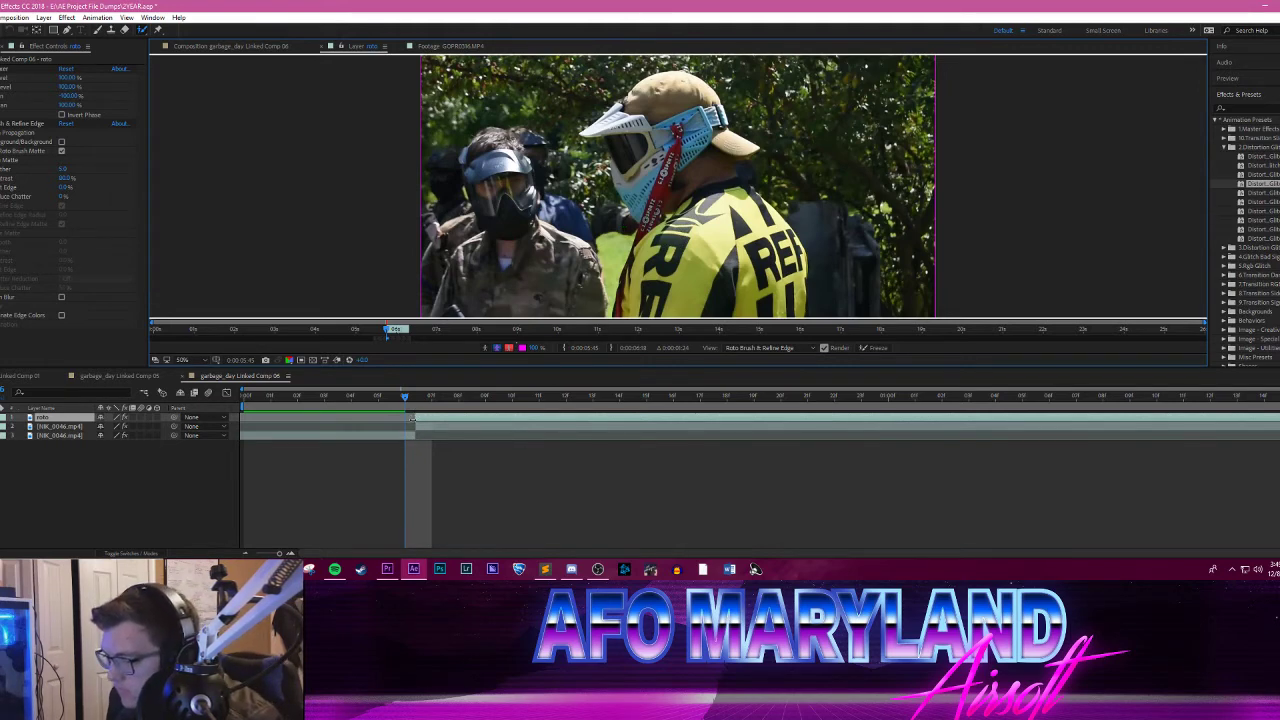
{"action": "left_click", "coordinate": [410, 426]}
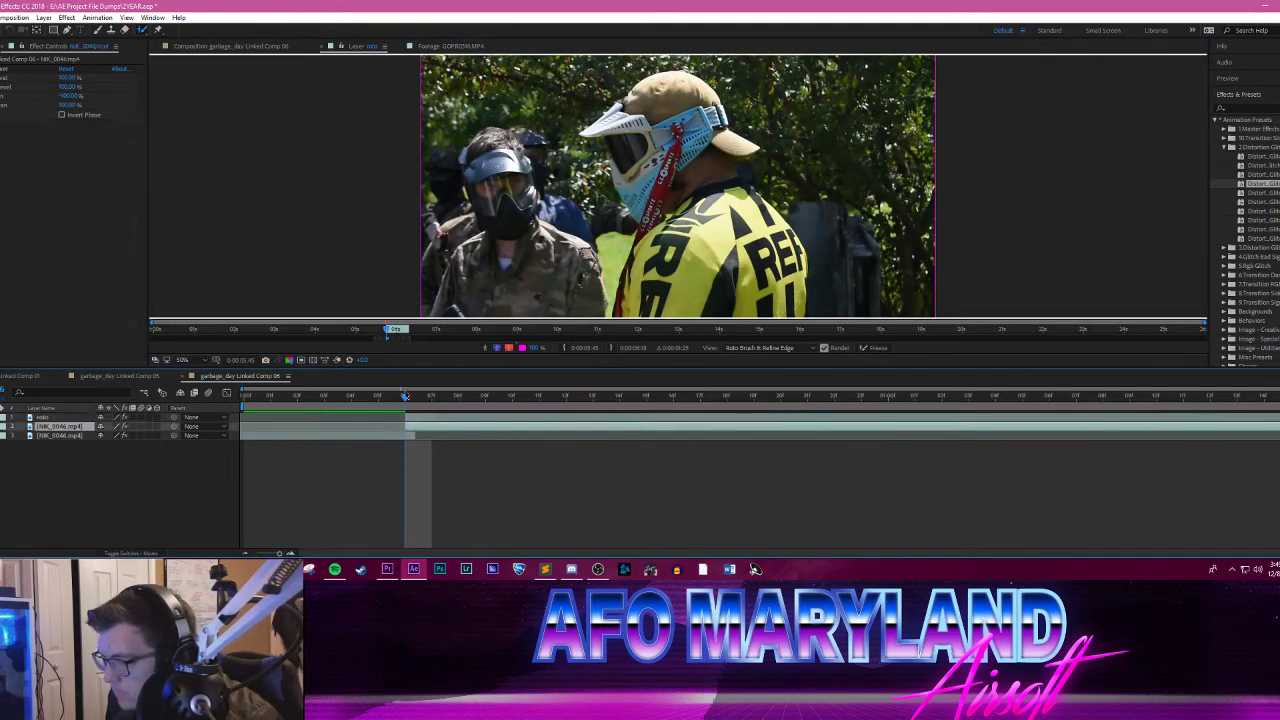
Step: Try painting further Roto Brush strokes over the yellow-jersey player's back and head at frame 7 of the roto layer
{"action": "left_click_drag", "start_coordinate": [156, 328], "coordinate": [381, 306]}
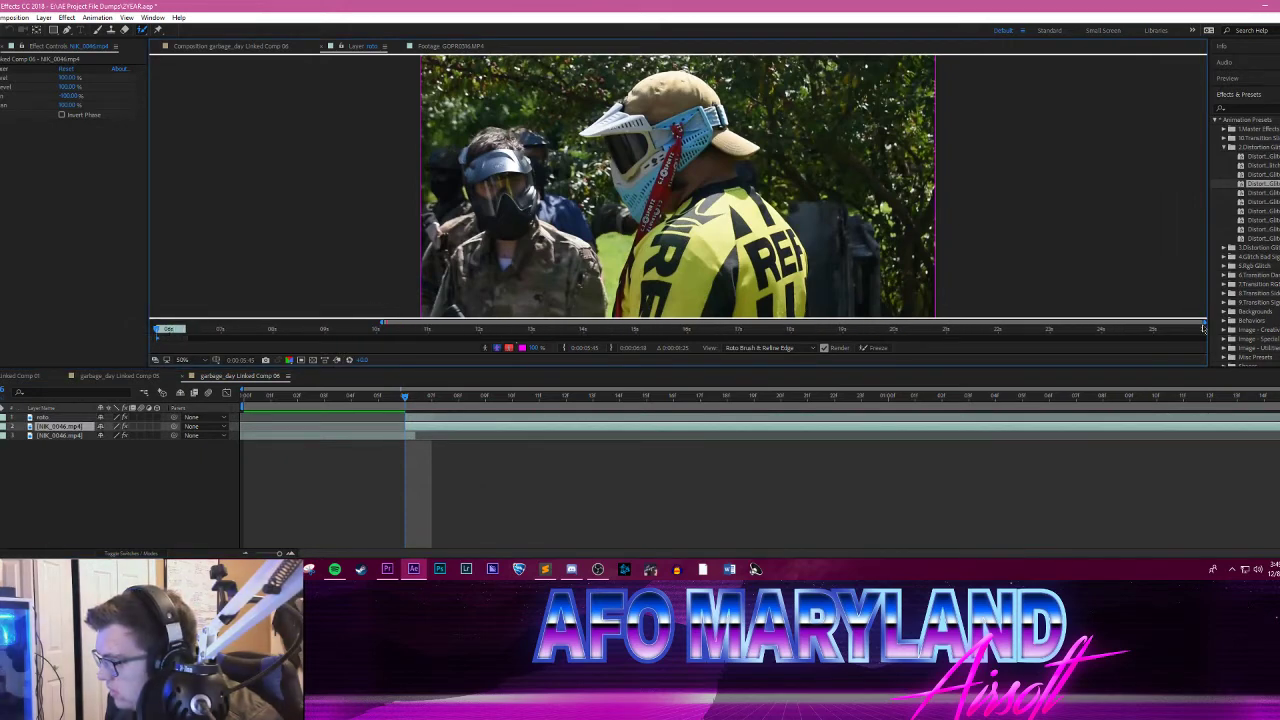
{"action": "left_click_drag", "start_coordinate": [1203, 329], "coordinate": [399, 327]}
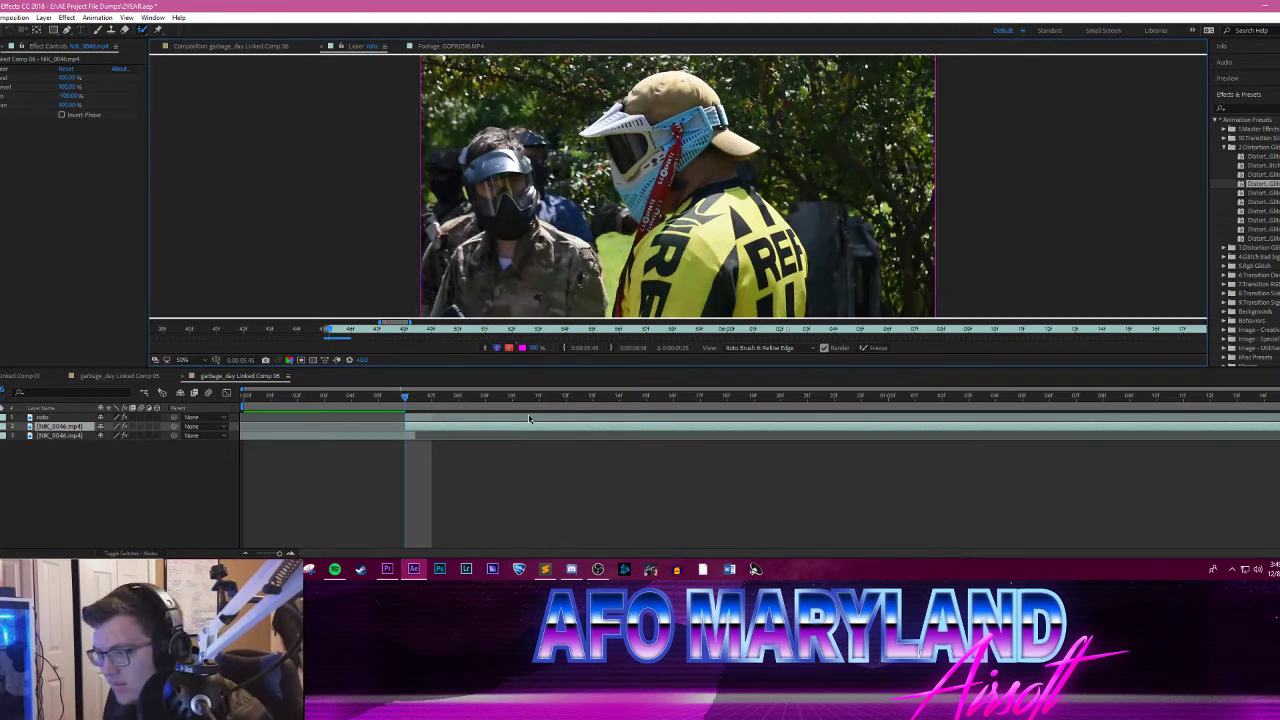
{"action": "mouse_move", "coordinate": [406, 402]}
{"action": "left_mouse_down"}
{"action": "mouse_move", "coordinate": [455, 398]}
{"action": "mouse_move", "coordinate": [416, 400]}
{"action": "mouse_move", "coordinate": [431, 400]}
{"action": "left_mouse_up"}
{"action": "left_click_drag", "start_coordinate": [770, 236], "coordinate": [767, 278]}
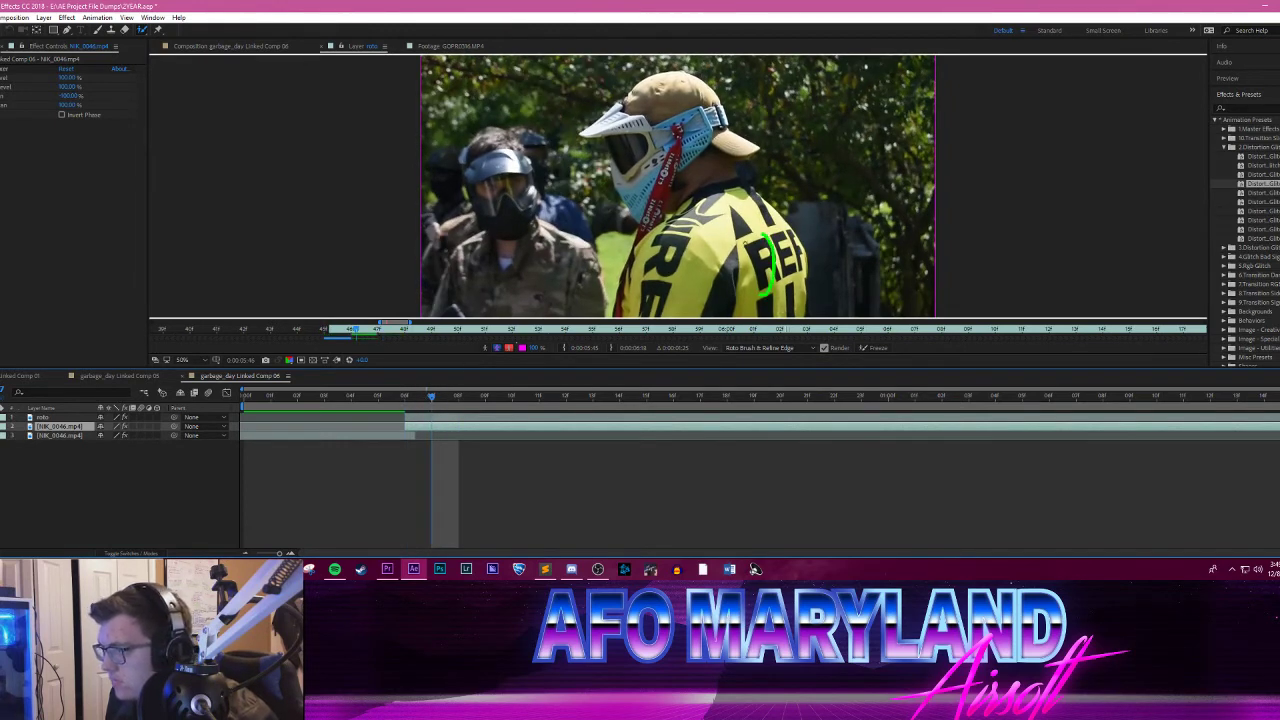
{"action": "mouse_move", "coordinate": [694, 232]}
{"action": "left_mouse_down"}
{"action": "mouse_move", "coordinate": [663, 192]}
{"action": "mouse_move", "coordinate": [668, 148]}
{"action": "left_mouse_up"}
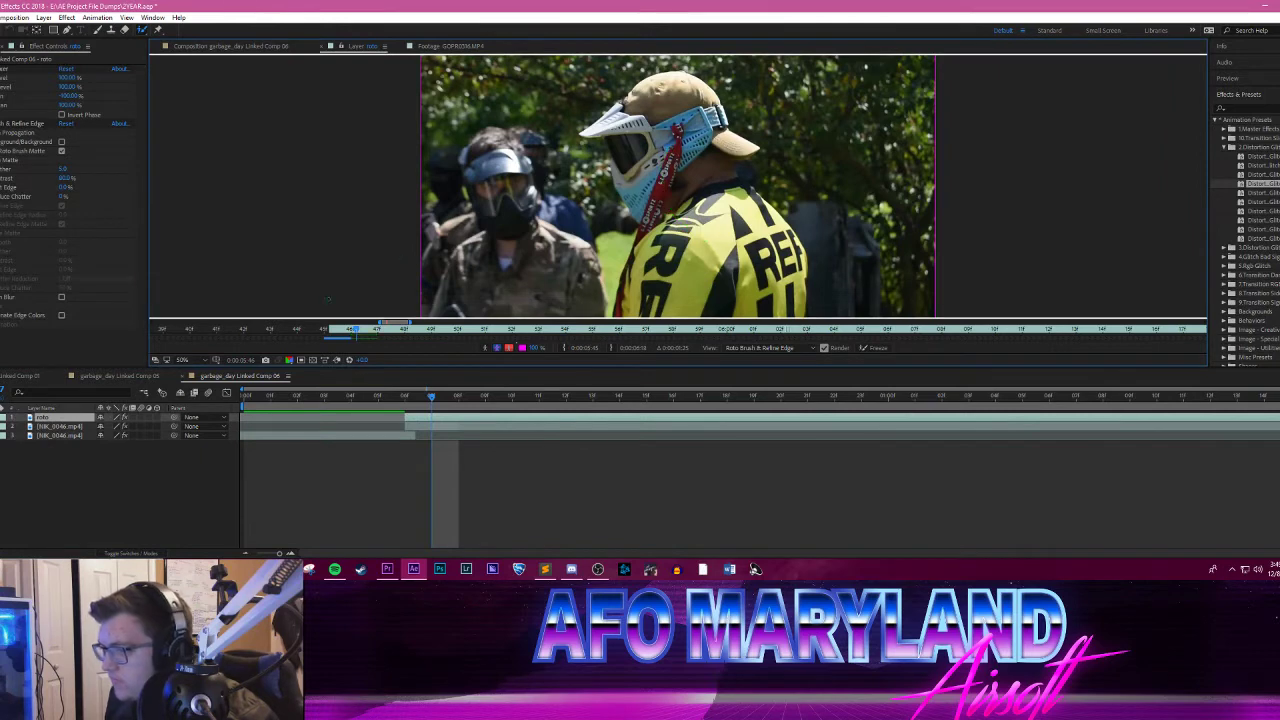
Step: Delete the roto layer from garbage_day Linked Comp 06 and close its leftover layer view
{"action": "key", "text": "Delete"}
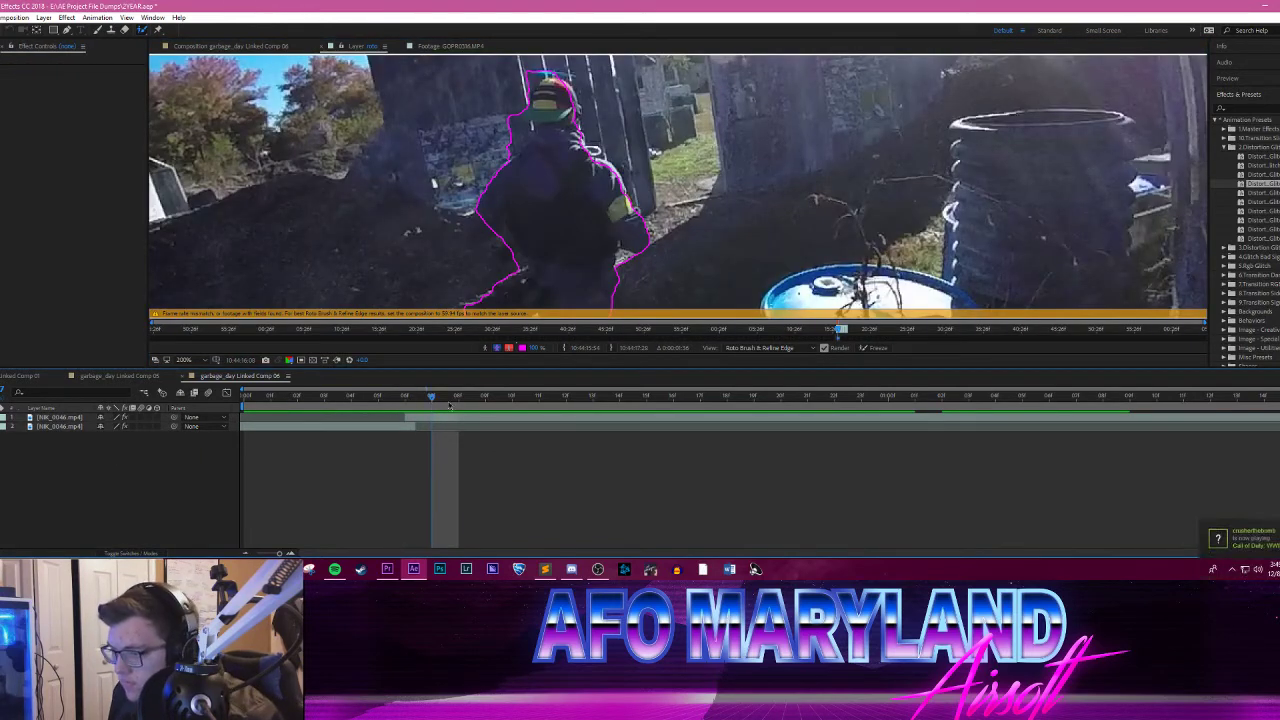
{"action": "left_click", "coordinate": [230, 48]}
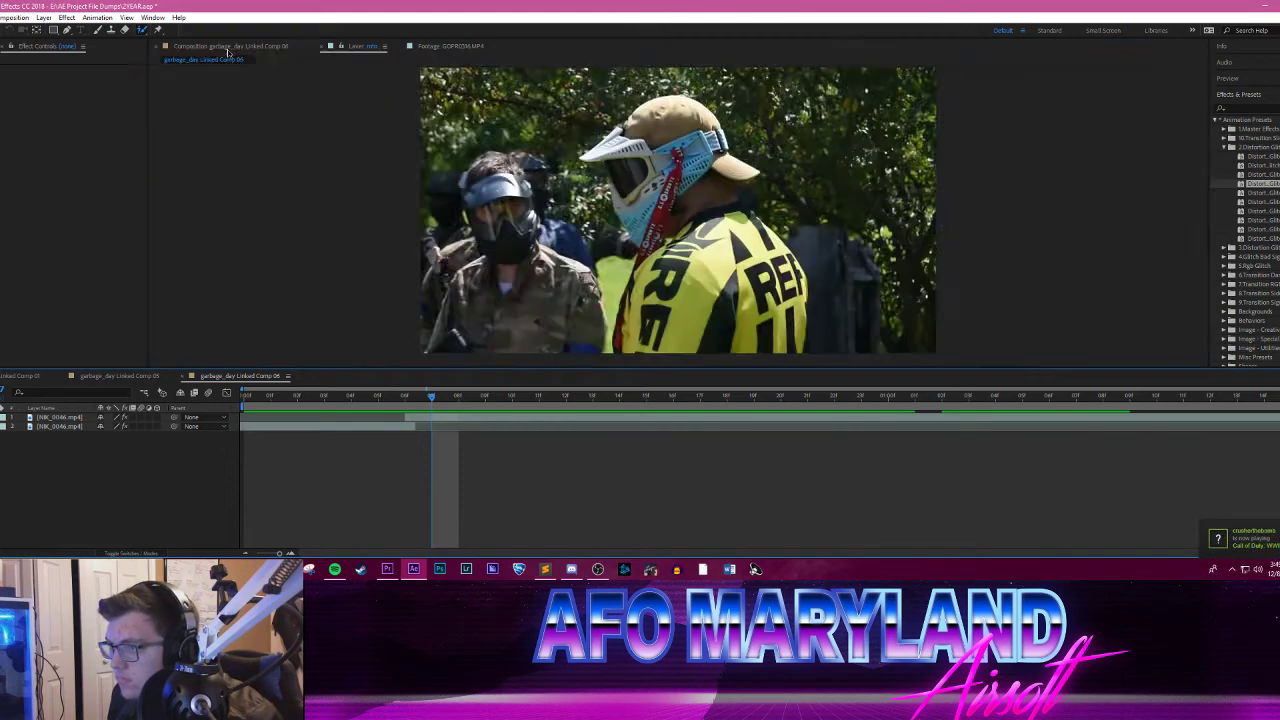
{"action": "left_click", "coordinate": [347, 49]}
{"action": "left_click", "coordinate": [301, 47]}
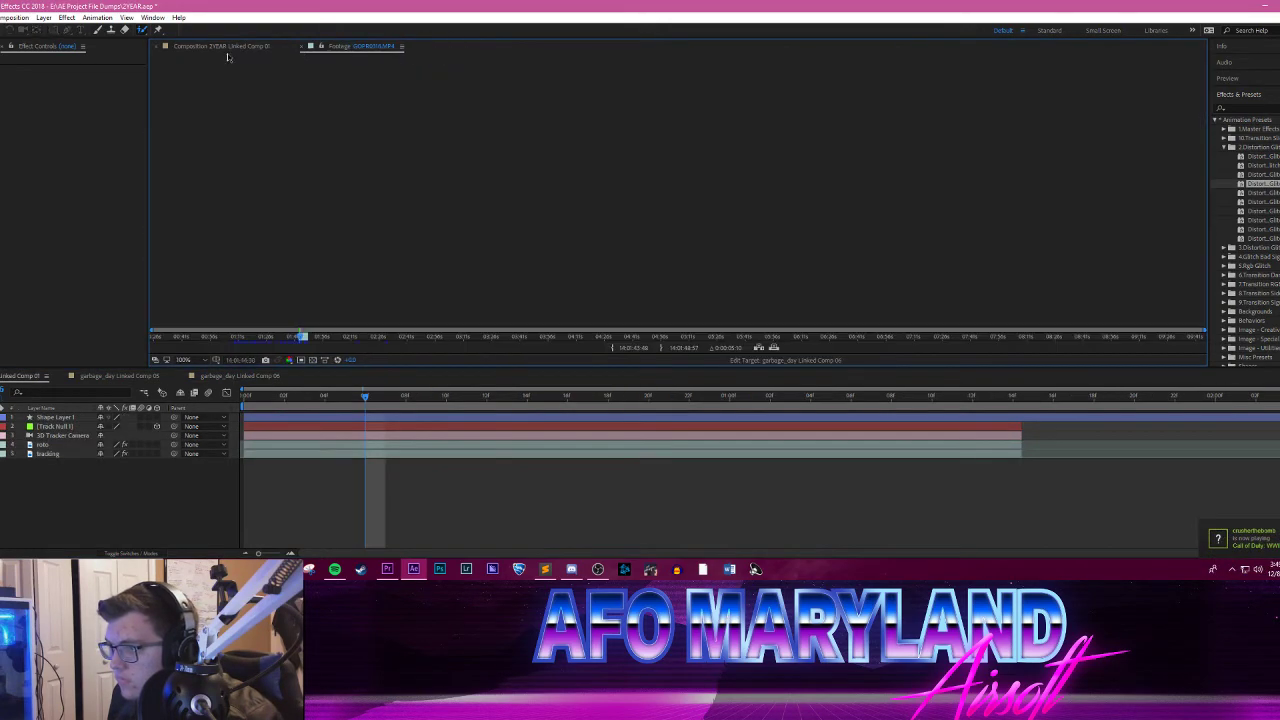
Step: Check an earlier frame of 2YEAR Linked Comp 01 and return to garbage_day Linked Comp 06
{"action": "left_click", "coordinate": [227, 49]}
{"action": "left_click_drag", "start_coordinate": [363, 399], "coordinate": [322, 405]}
{"action": "left_click", "coordinate": [322, 400]}
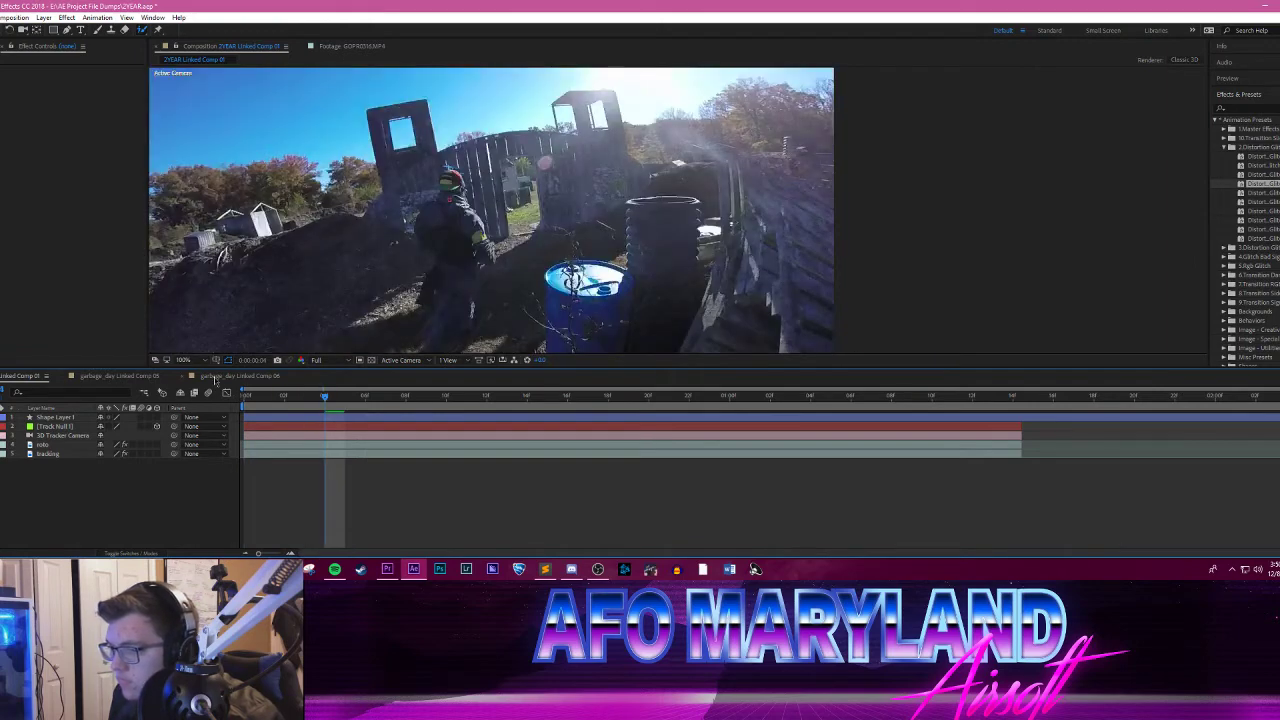
{"action": "left_click", "coordinate": [212, 378]}
{"action": "left_click", "coordinate": [147, 378]}
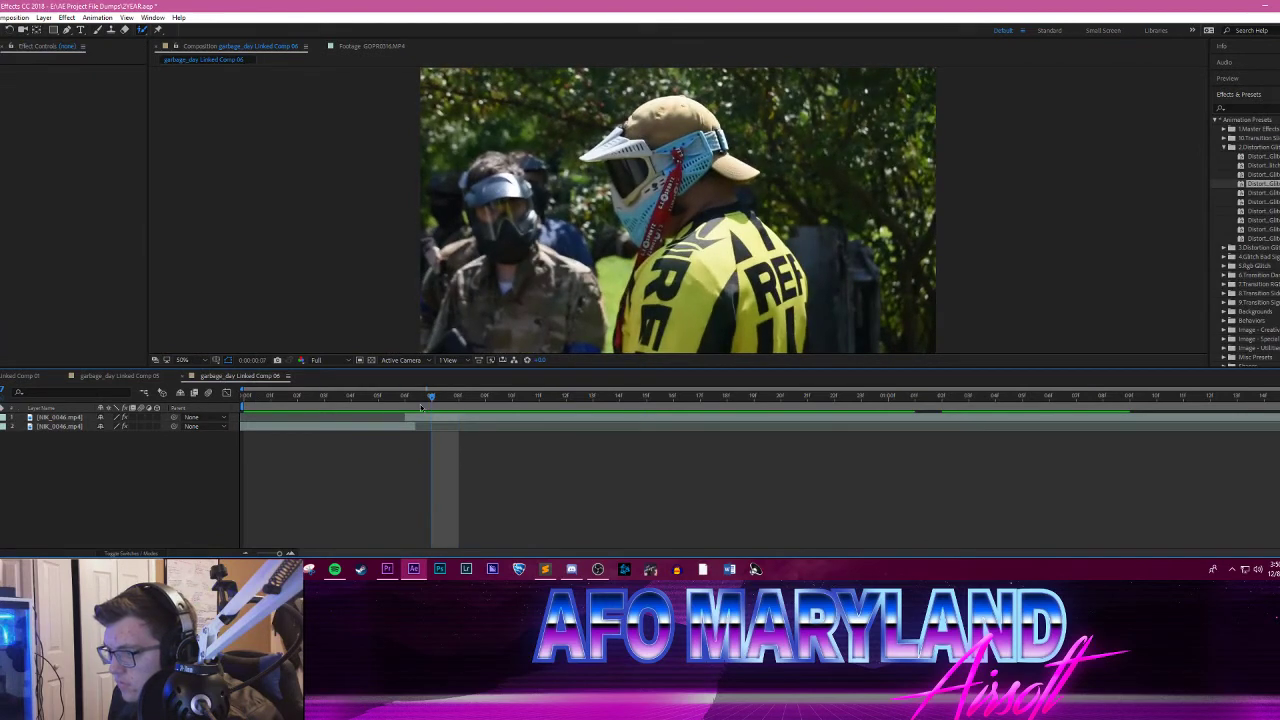
Step: Duplicate the top NIK_0046.mp4 layer at frame 6 and paint a Roto Brush stroke over the yellow-jersey player on the copy
{"action": "key", "text": "Page_Up"}
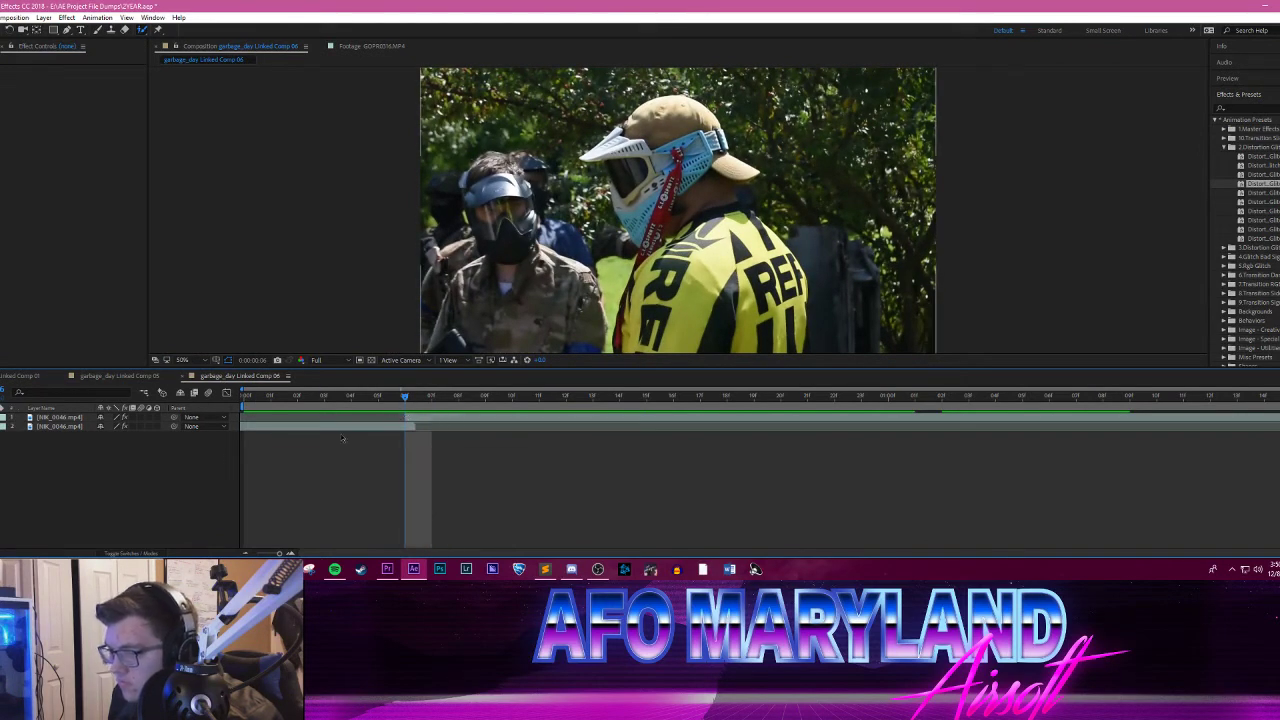
{"action": "left_click", "coordinate": [46, 419]}
{"action": "key", "text": "ctrl+d"}
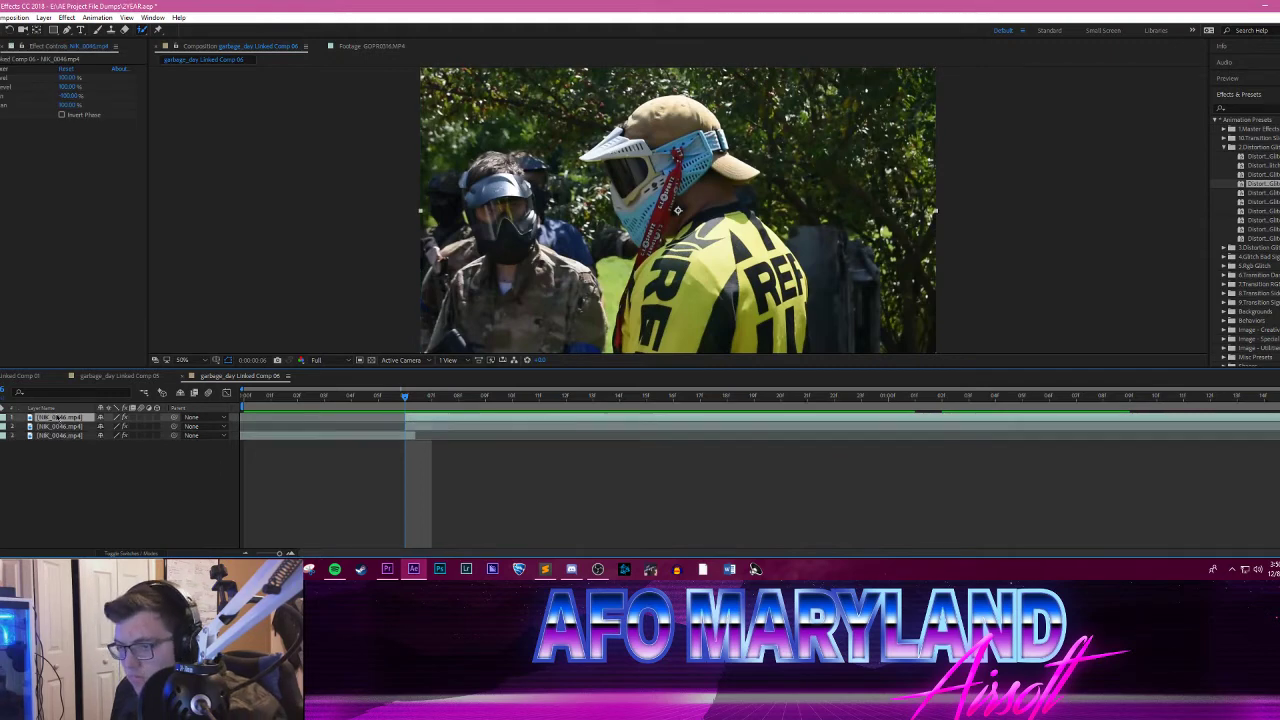
{"action": "double_click", "coordinate": [704, 256]}
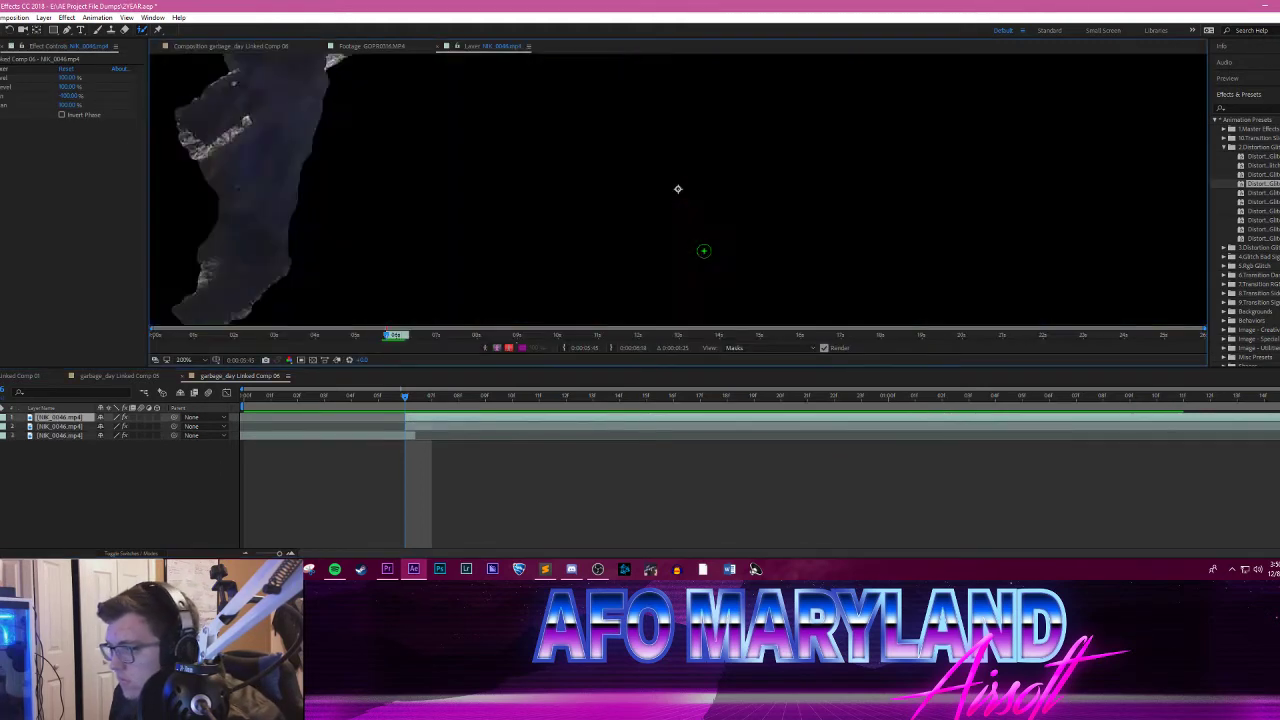
{"action": "mouse_move", "coordinate": [782, 292]}
{"action": "left_mouse_down"}
{"action": "mouse_move", "coordinate": [725, 220]}
{"action": "mouse_move", "coordinate": [665, 270]}
{"action": "mouse_move", "coordinate": [681, 154]}
{"action": "left_mouse_up"}
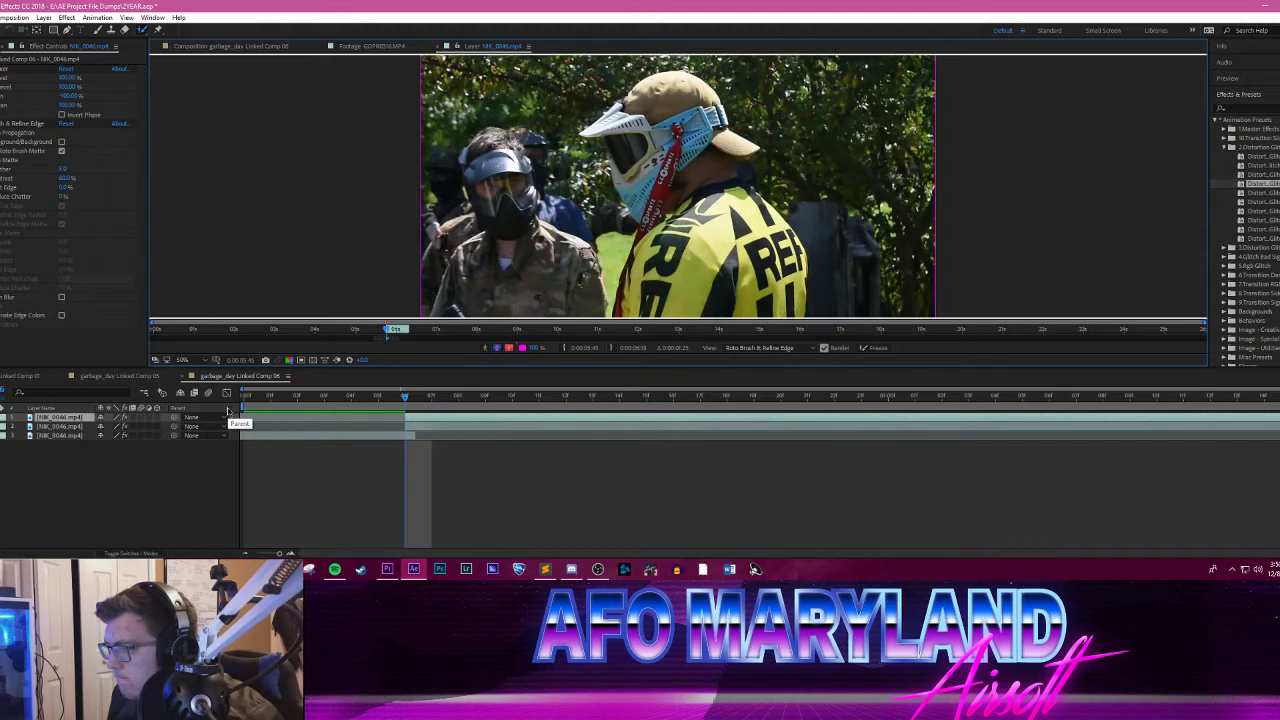
{"action": "left_click", "coordinate": [60, 428]}
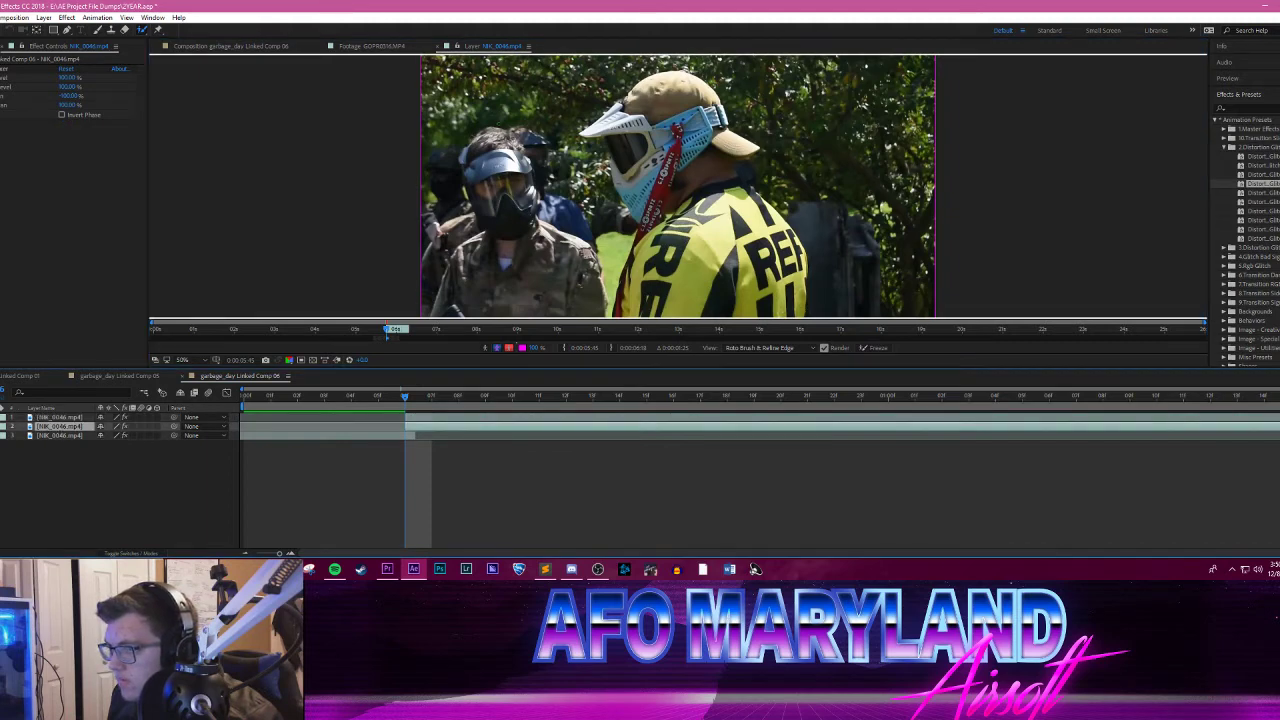
{"action": "left_click", "coordinate": [694, 286]}
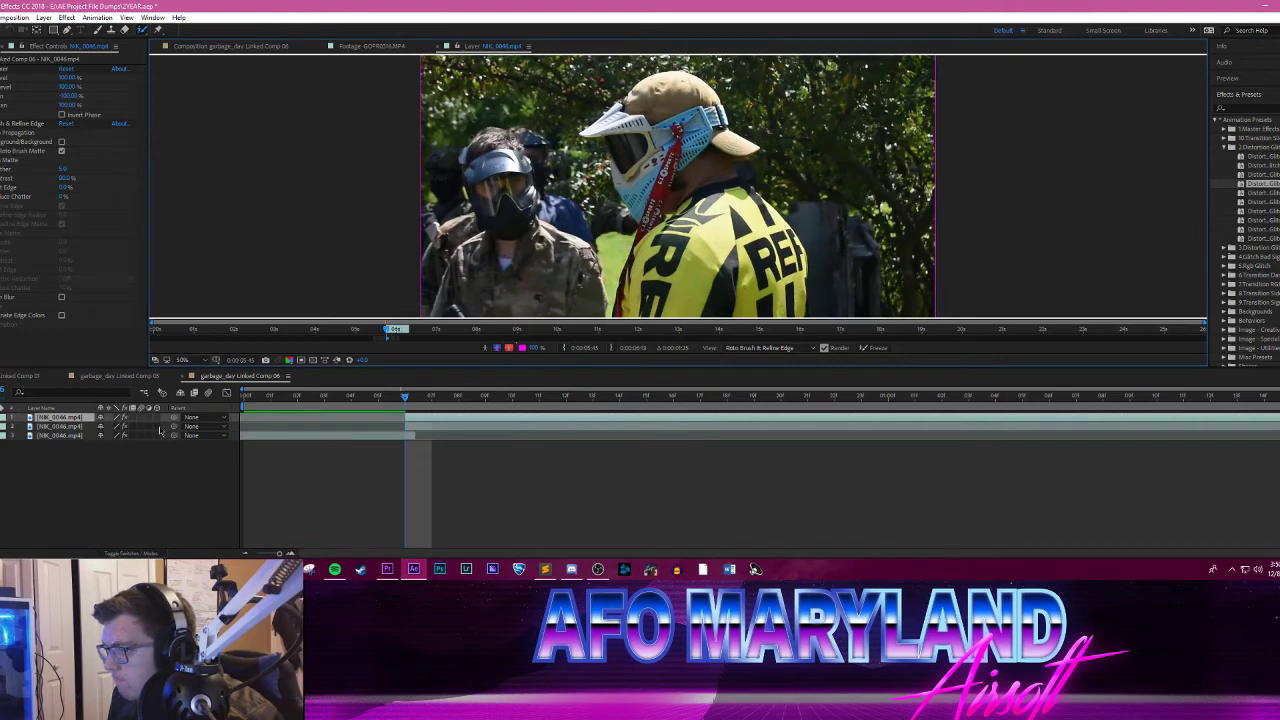
Step: Close the garbage_day Linked Comp 06 timeline and switch to Premiere Pro
{"action": "left_click", "coordinate": [184, 377]}
{"action": "mouse_move", "coordinate": [389, 572]}
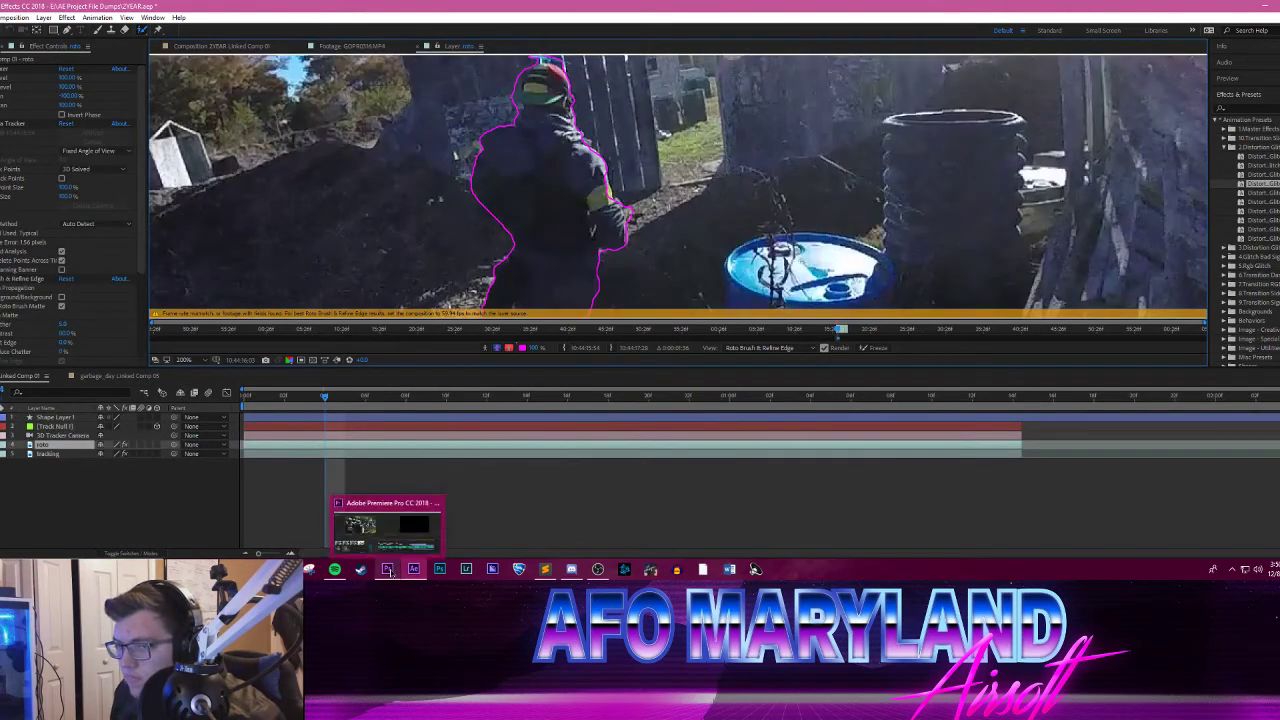
{"action": "left_click", "coordinate": [389, 572]}
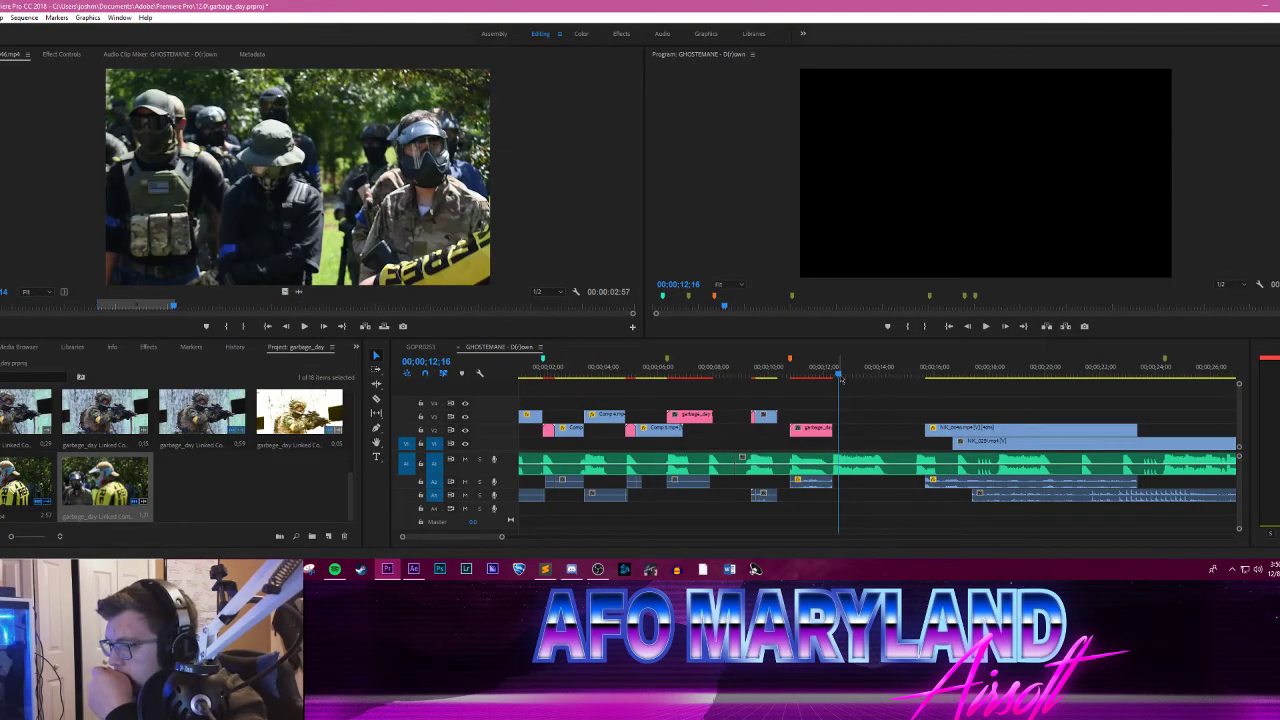
Step: Play and scrub the GHOSTEMANE sequence from about 10 seconds to the end of the last clip to review the edit and unused footage
{"action": "left_click_drag", "start_coordinate": [841, 378], "coordinate": [783, 376]}
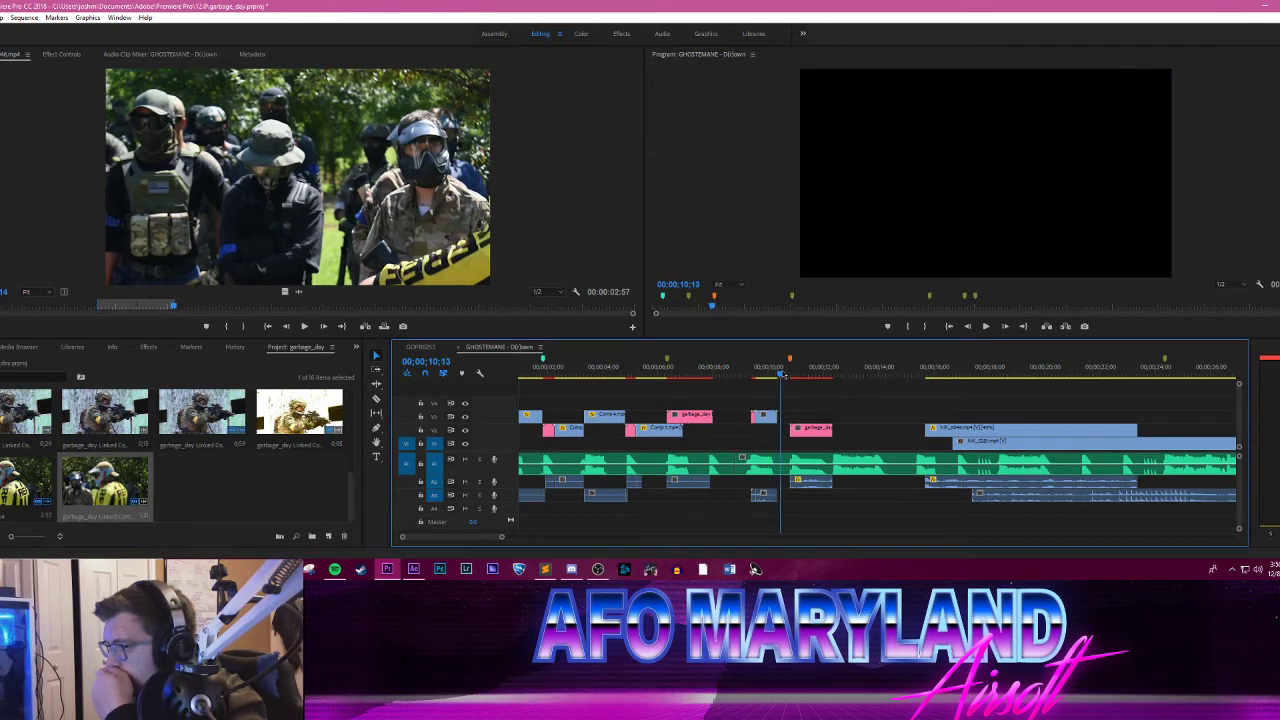
{"action": "left_click", "coordinate": [986, 327]}
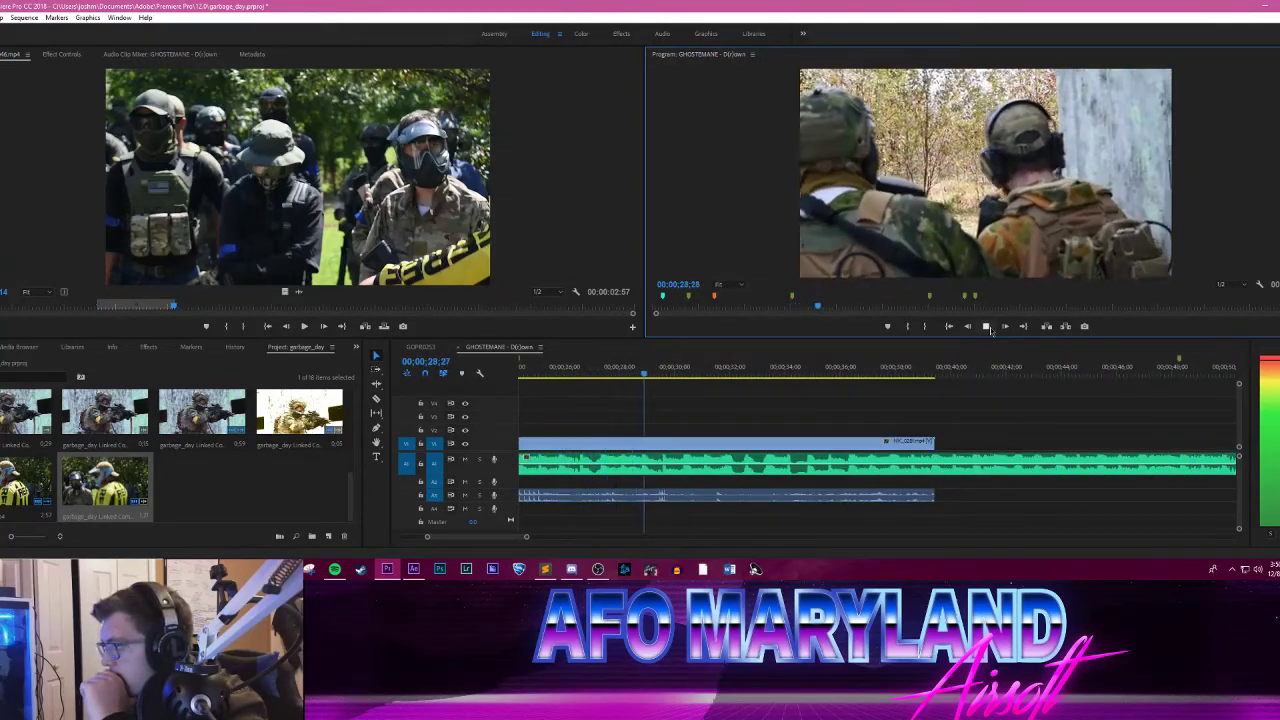
{"action": "left_click", "coordinate": [986, 326]}
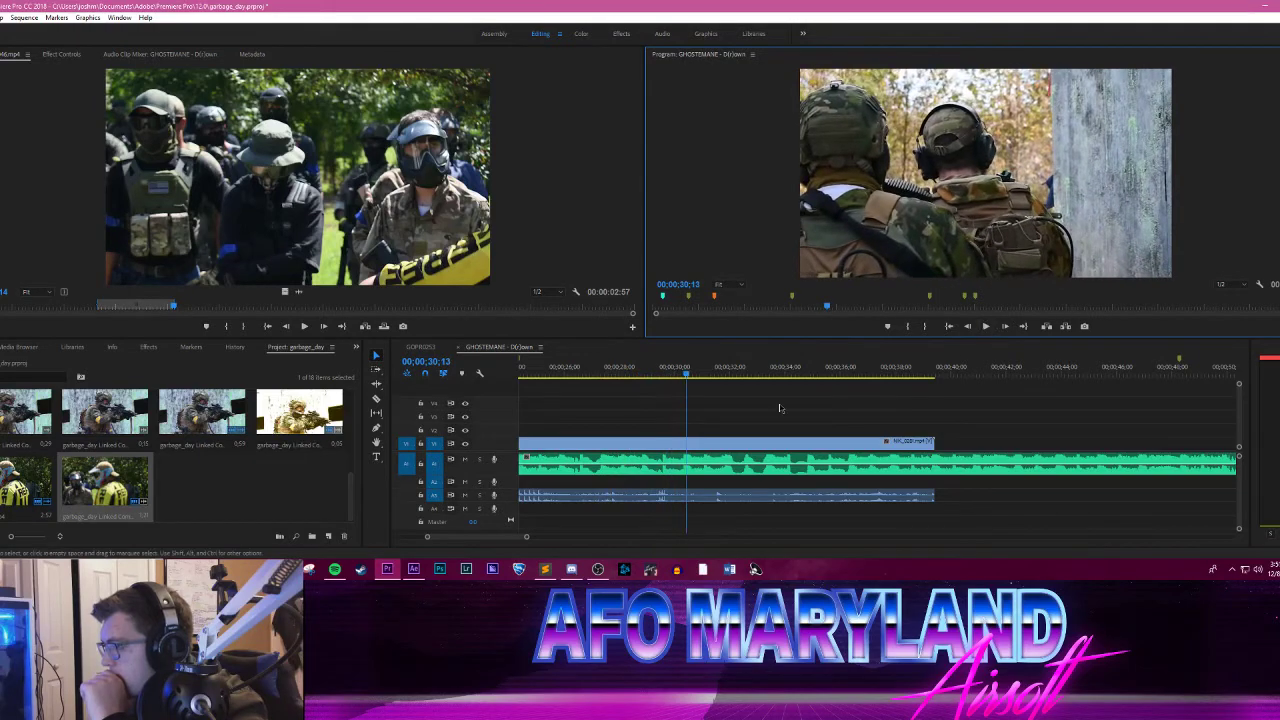
{"action": "left_click", "coordinate": [797, 370]}
{"action": "left_click_drag", "start_coordinate": [797, 370], "coordinate": [826, 376]}
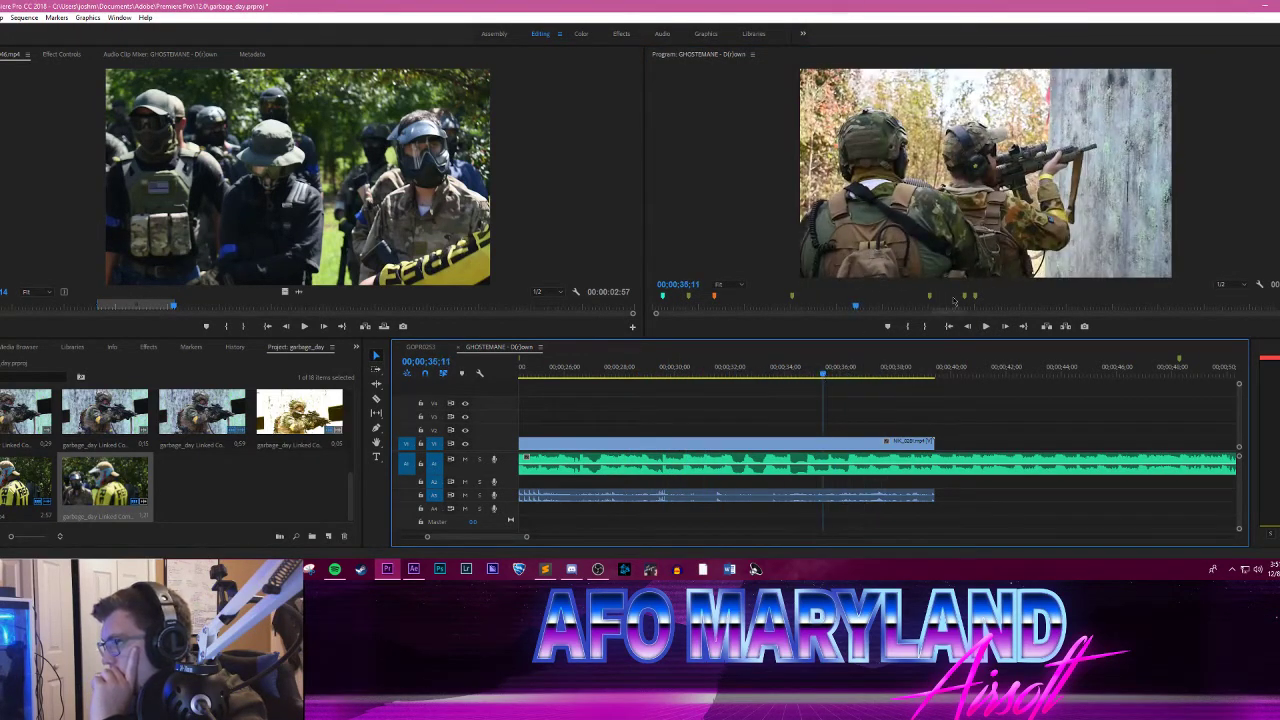
{"action": "left_click", "coordinate": [985, 326]}
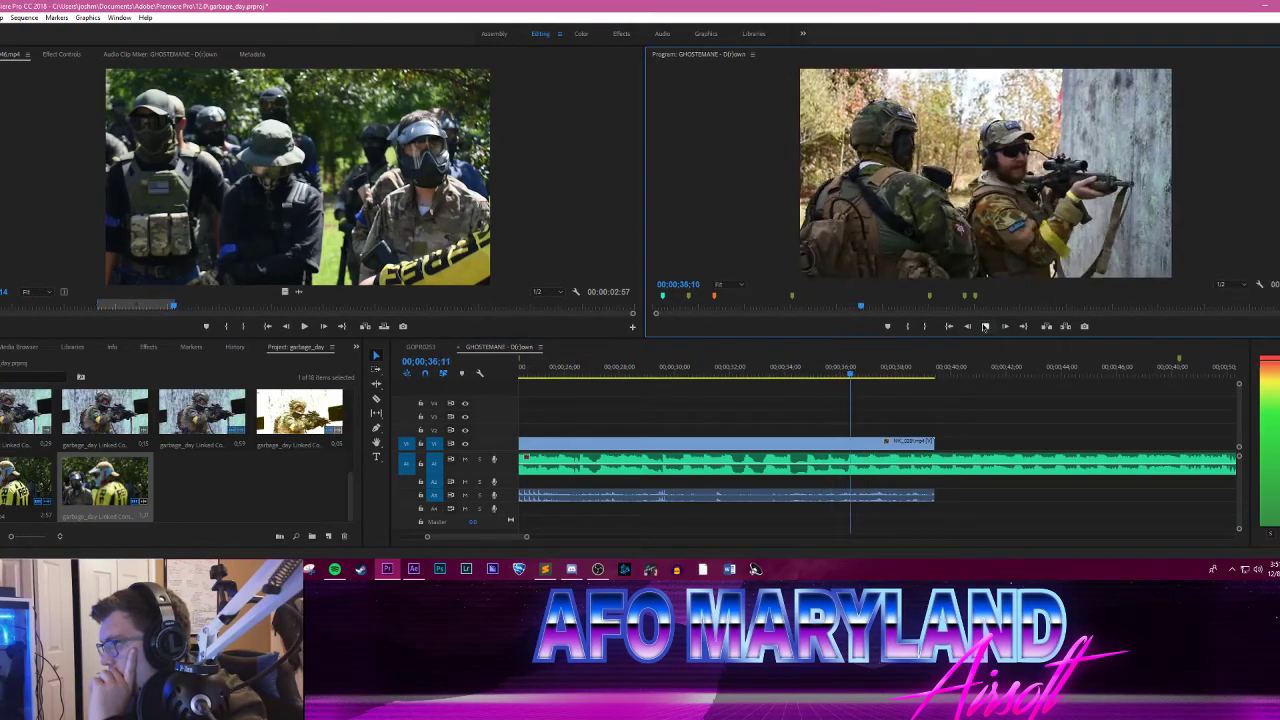
{"action": "left_click", "coordinate": [985, 326]}
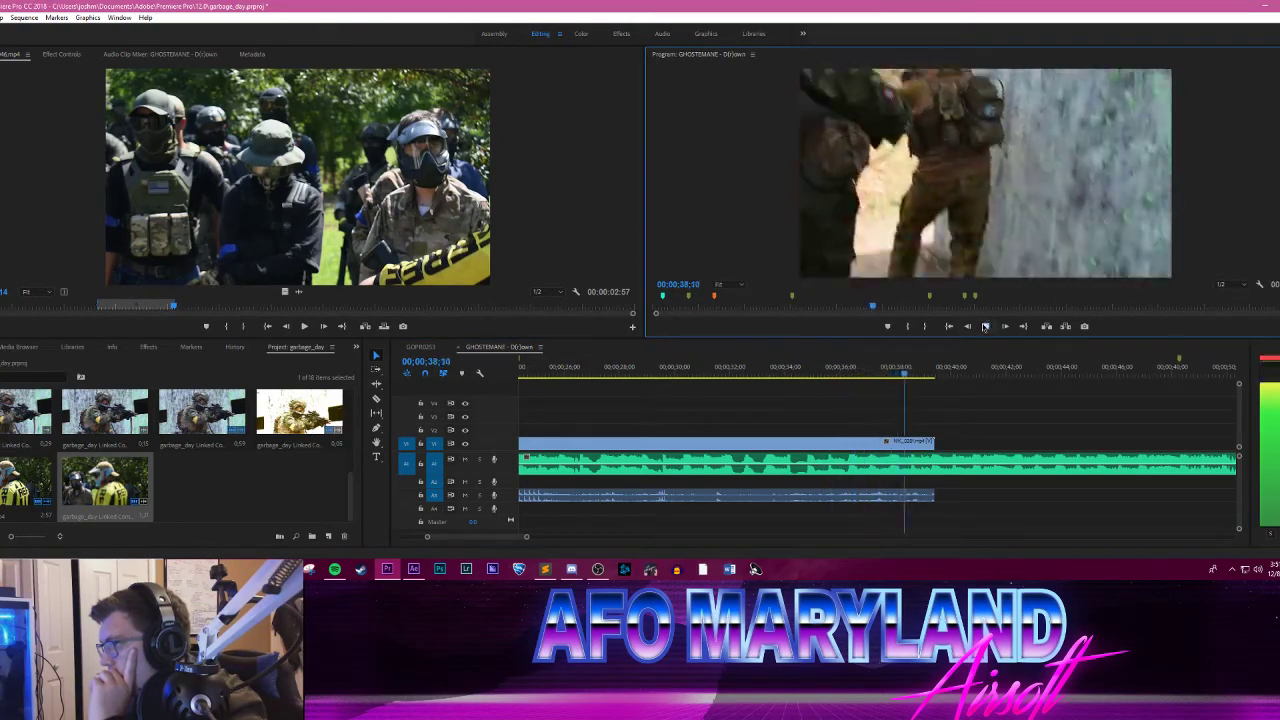
{"action": "left_click", "coordinate": [877, 383]}
{"action": "left_click_drag", "start_coordinate": [877, 383], "coordinate": [913, 375]}
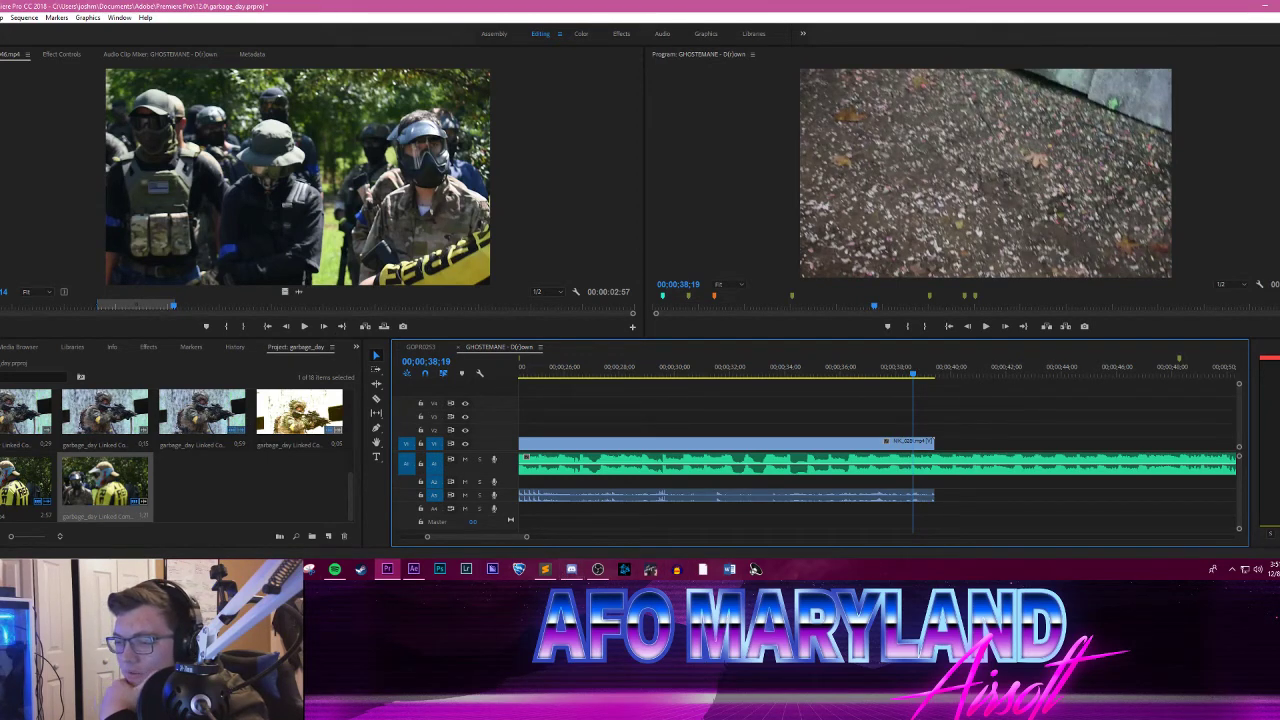
{"action": "left_click", "coordinate": [257, 570]}
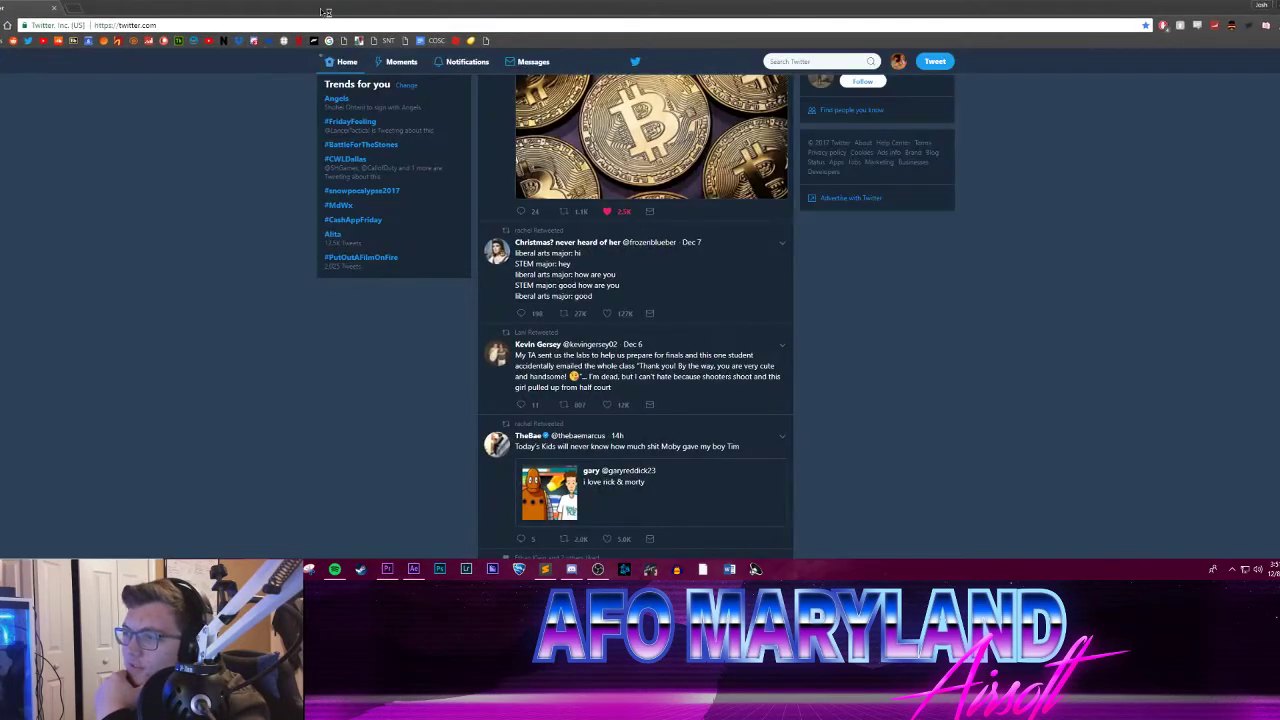
{"action": "left_click_drag", "start_coordinate": [326, 12], "coordinate": [0, 175]}
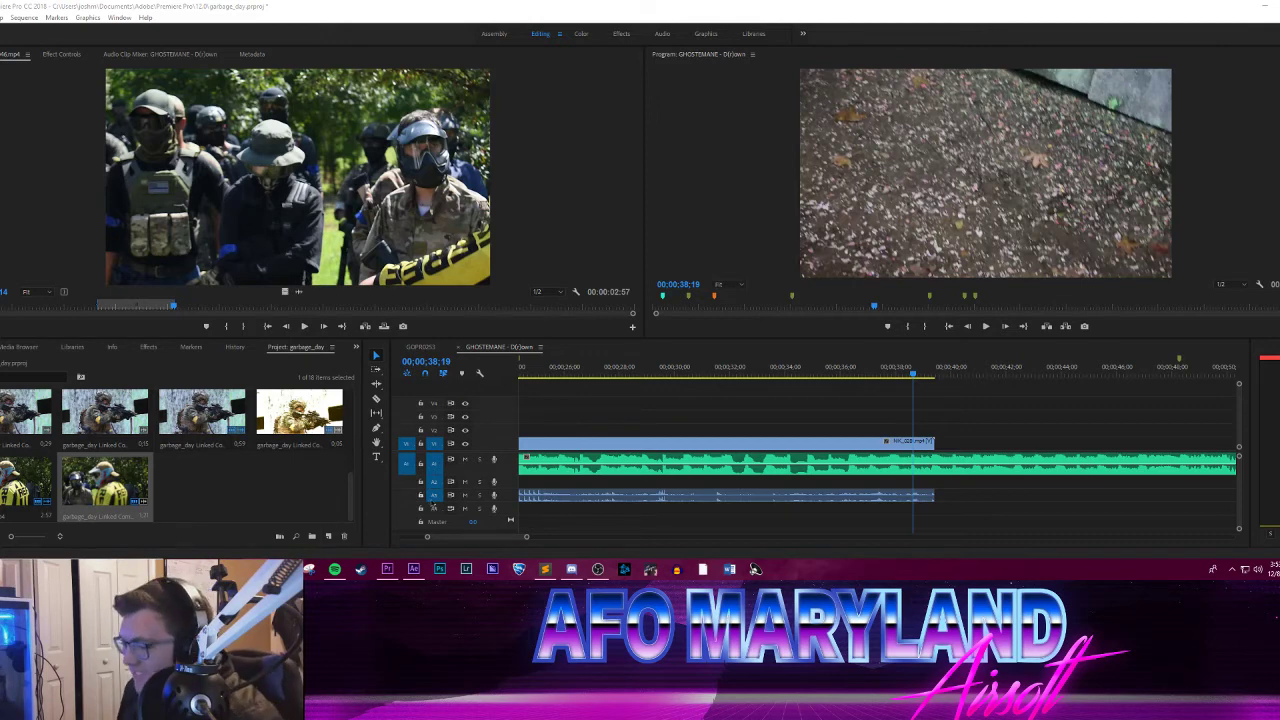
Step: Play the GHOSTEMANE sequence from its start through the yellow-jersey clip to review the edit so far
{"action": "left_click_drag", "start_coordinate": [460, 536], "coordinate": [376, 535]}
{"action": "left_click_drag", "start_coordinate": [502, 538], "coordinate": [556, 537]}
{"action": "left_click_drag", "start_coordinate": [550, 372], "coordinate": [524, 370]}
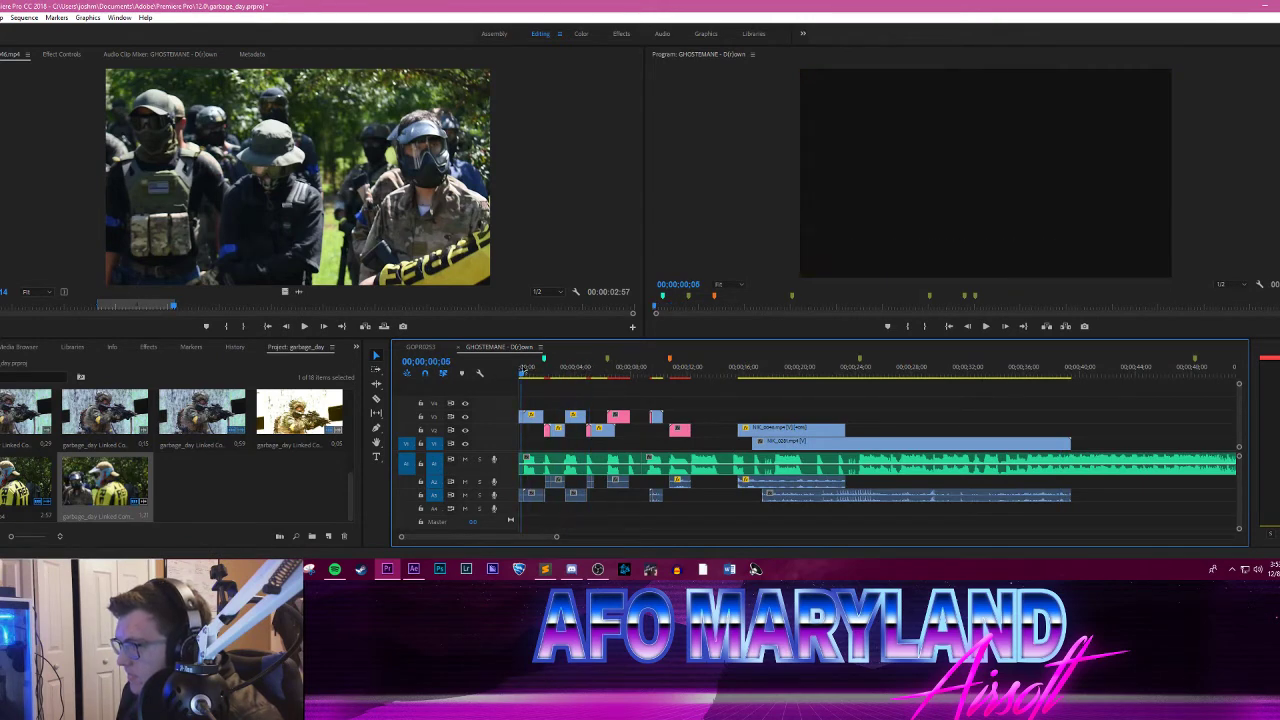
{"action": "left_click", "coordinate": [986, 327]}
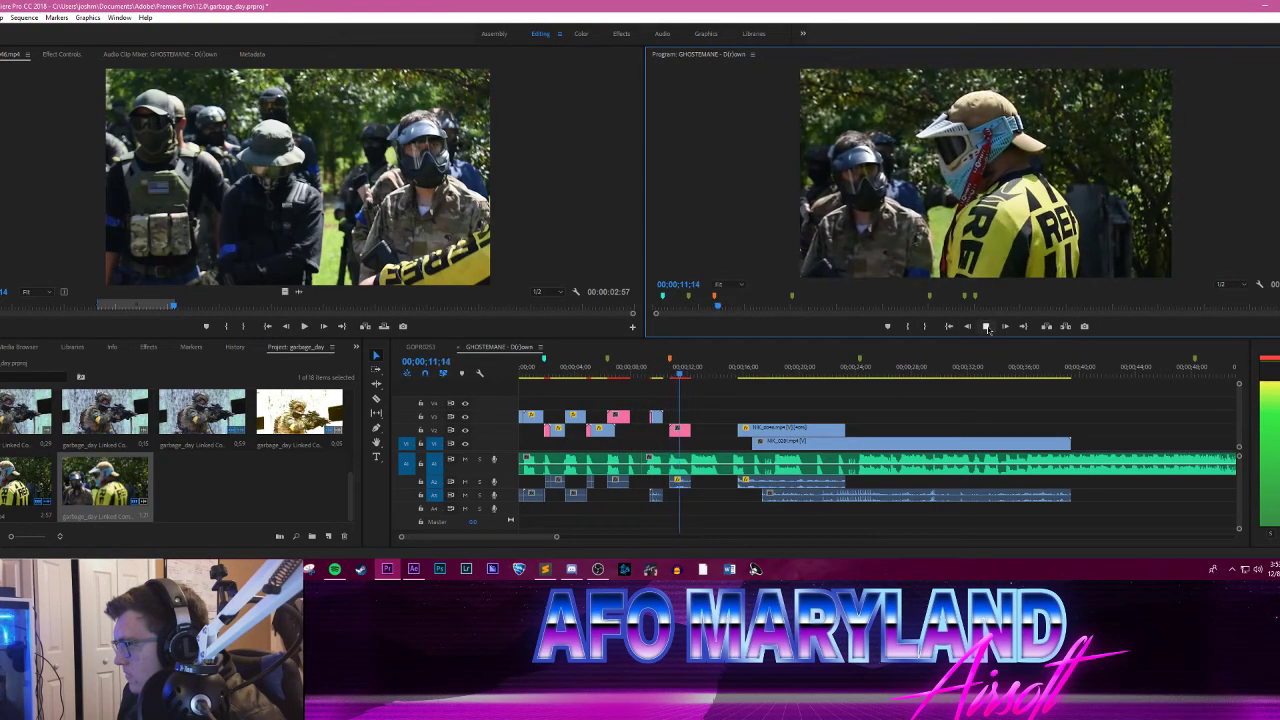
{"action": "key", "text": "space"}
Step: Undo the yellow-jersey clip's conversion to a linked composition and replace the restored clip with a new After Effects composition
{"action": "left_click", "coordinate": [680, 431]}
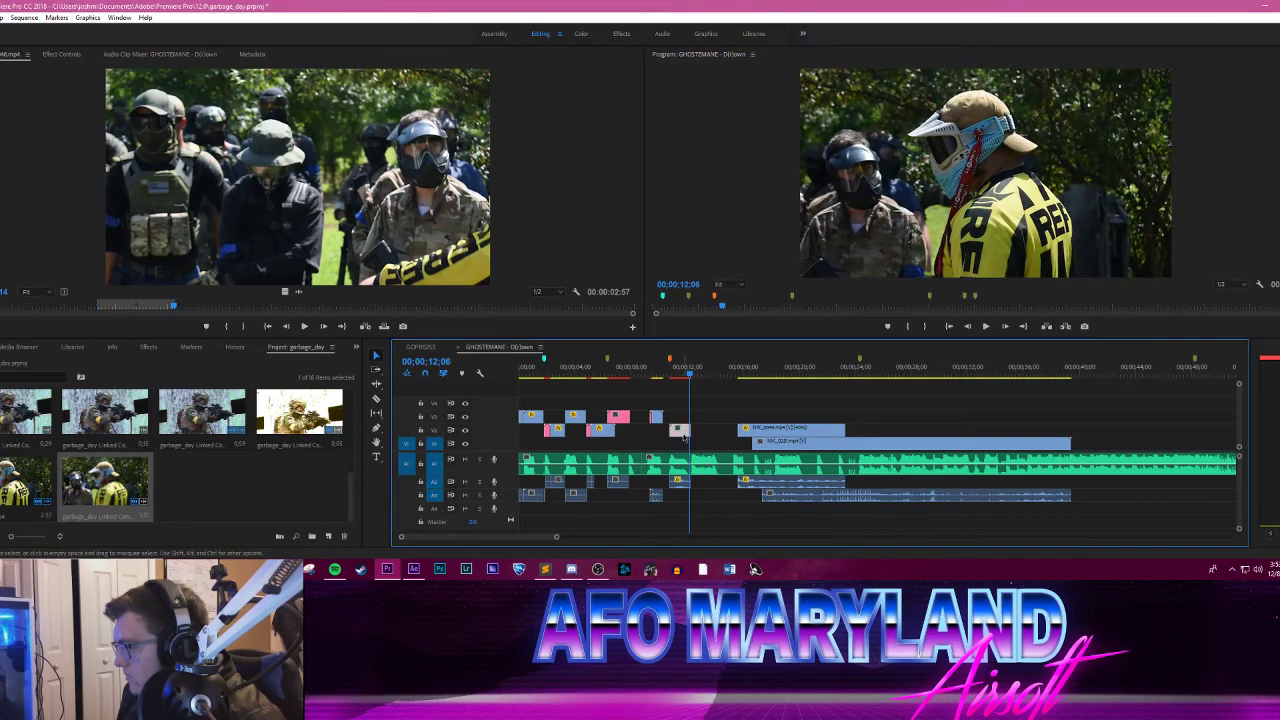
{"action": "key", "text": "ctrl+z"}
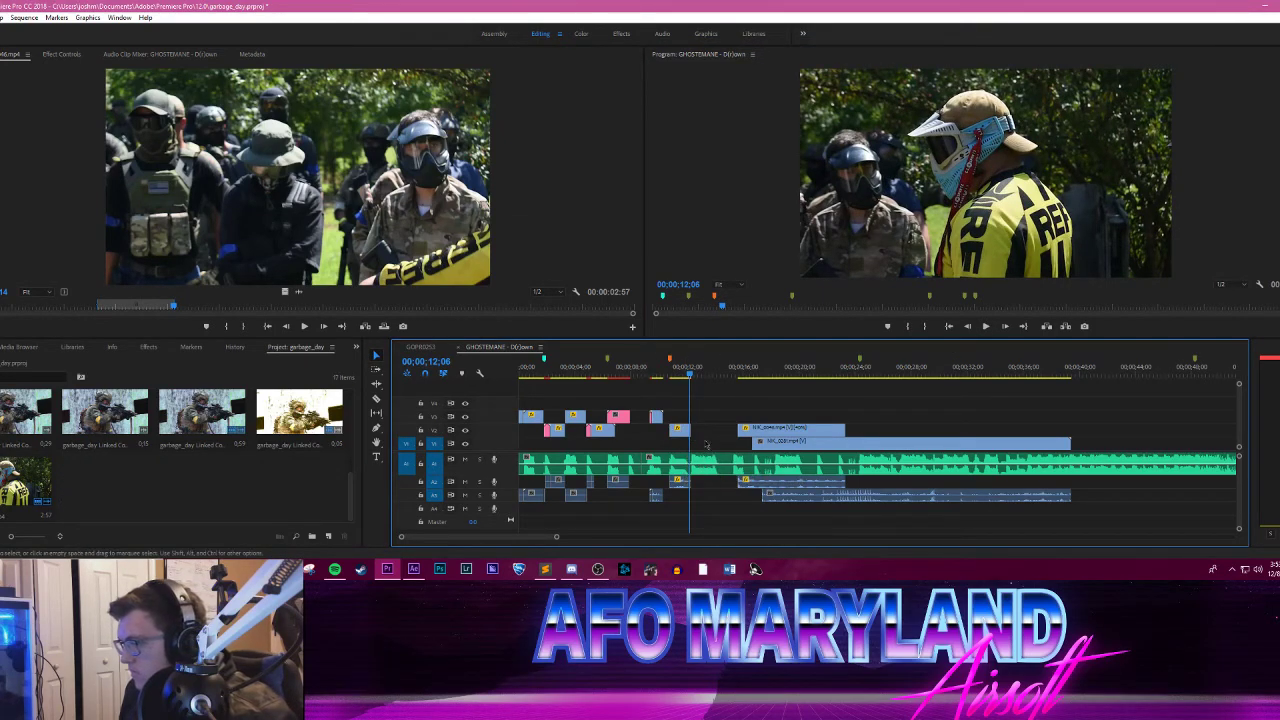
{"action": "right_click", "coordinate": [682, 438]}
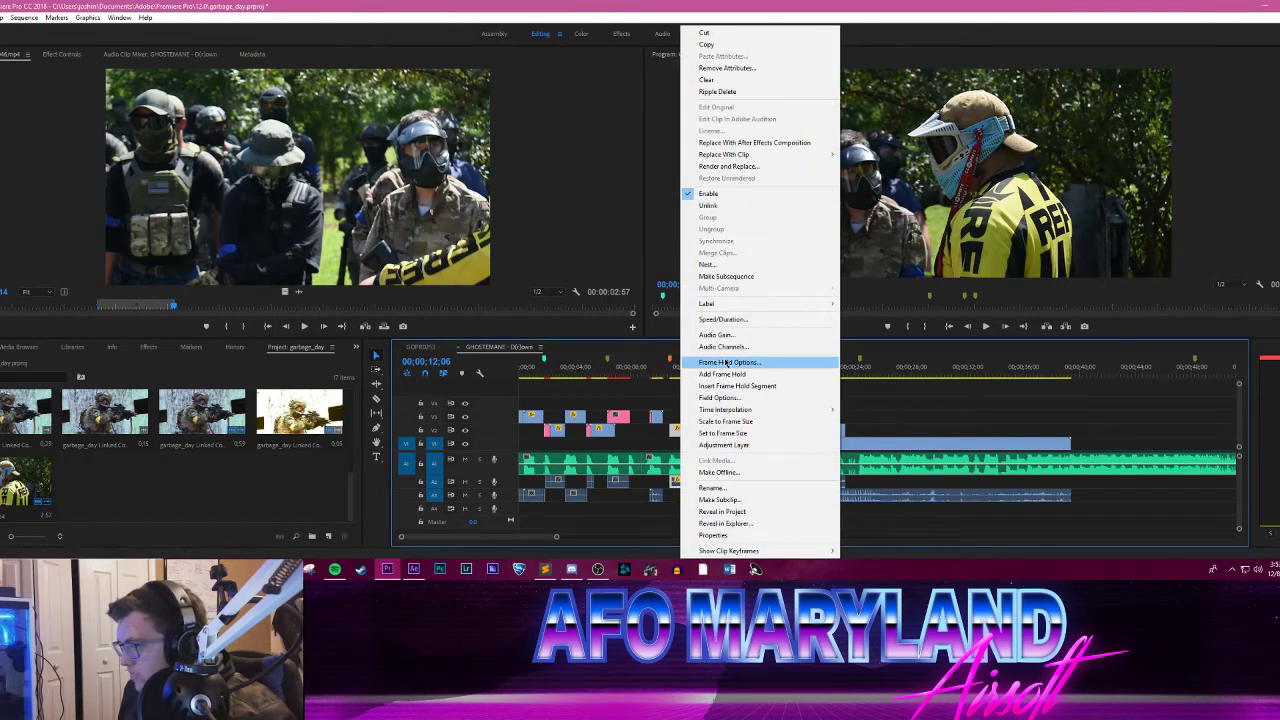
{"action": "left_click", "coordinate": [717, 143]}
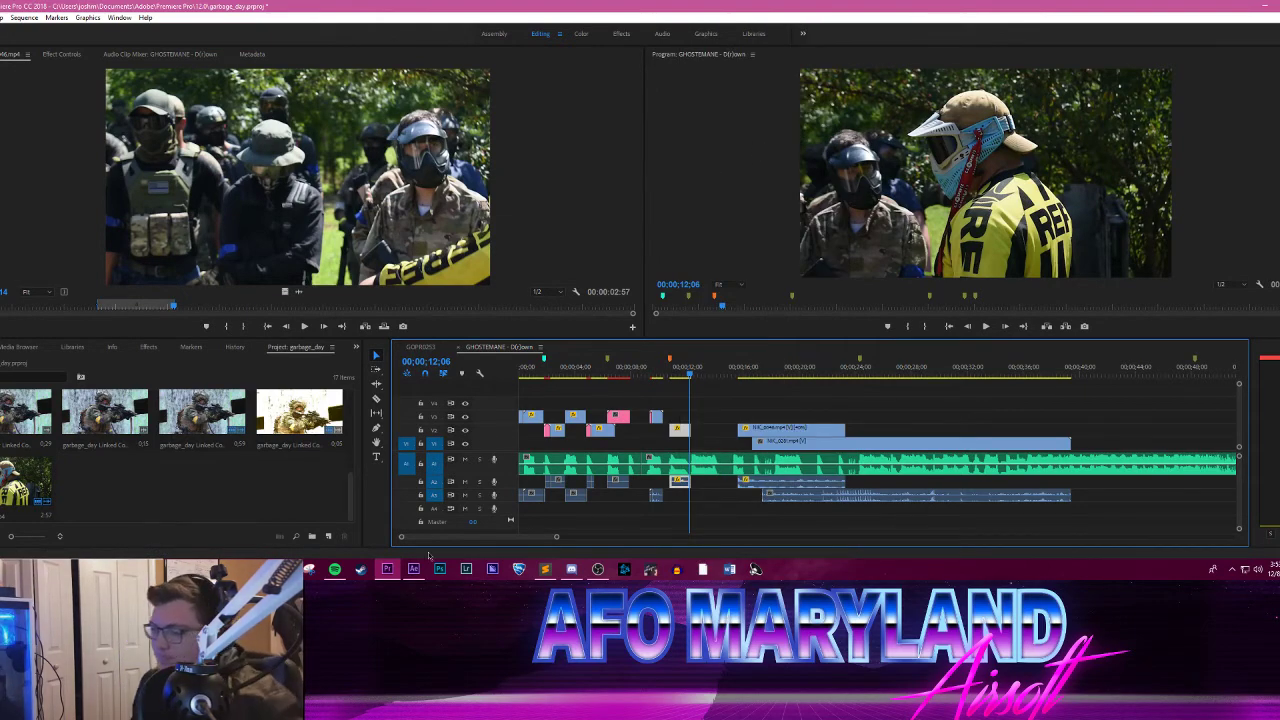
Step: Switch to After Effects and bring the full frame of the yellow-jersey clip into view in garbage_day Linked Comp 07
{"action": "left_click", "coordinate": [413, 569]}
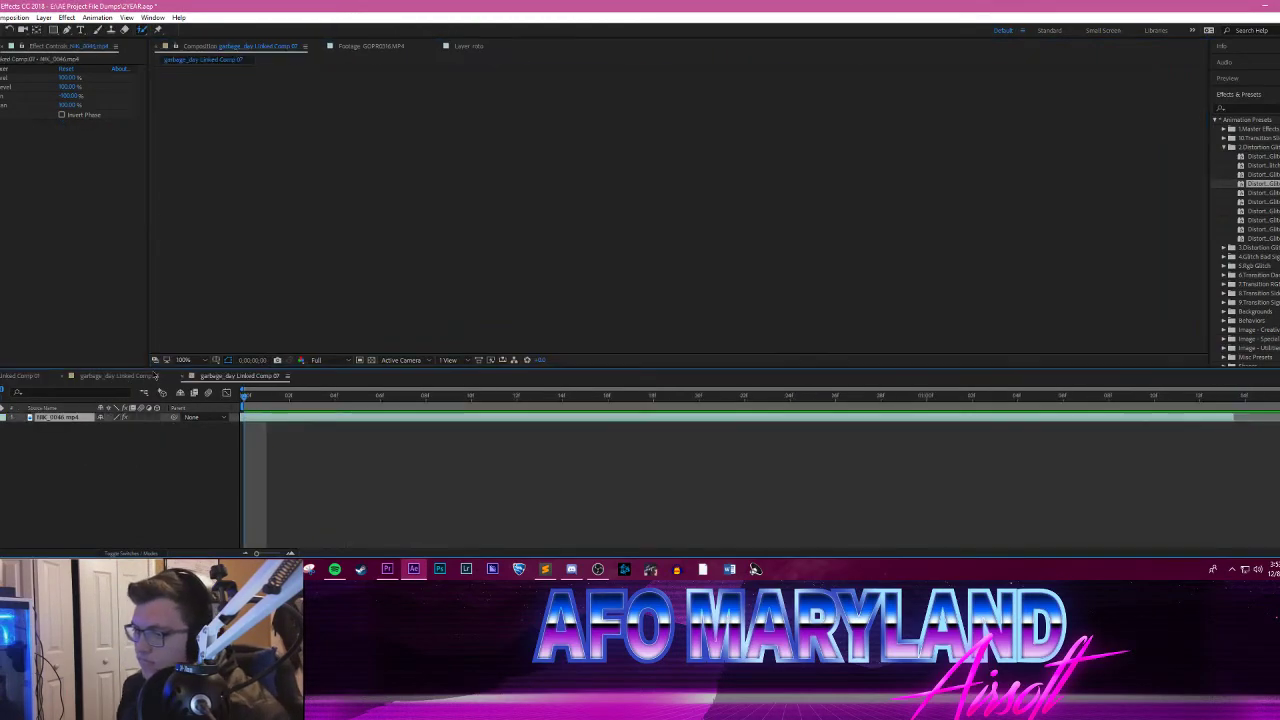
{"action": "left_click_drag", "start_coordinate": [252, 402], "coordinate": [192, 423]}
{"action": "scroll", "coordinate": [604, 291], "scroll_direction": "down", "scroll_amount": 1}
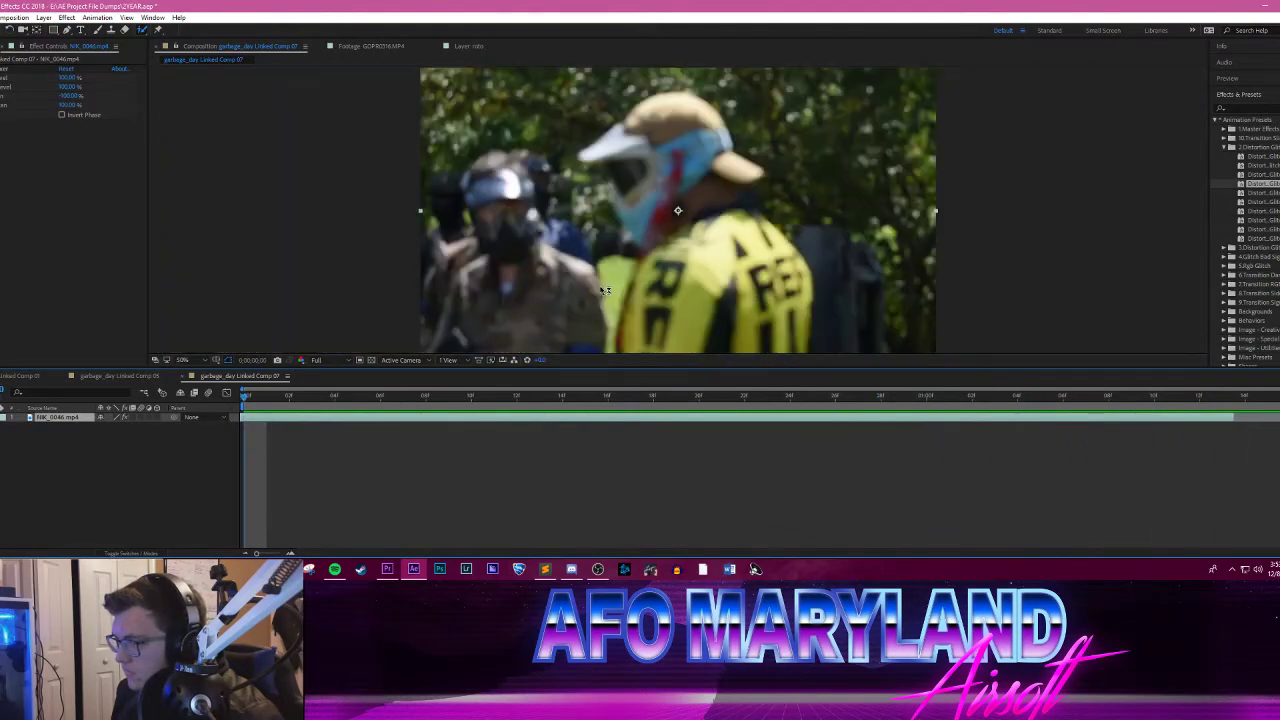
Step: Try another distortion glitch preset on the NIK_0046.mp4 layer, preview and scrub through it, and undo the preset
{"action": "double_click", "coordinate": [1266, 201]}
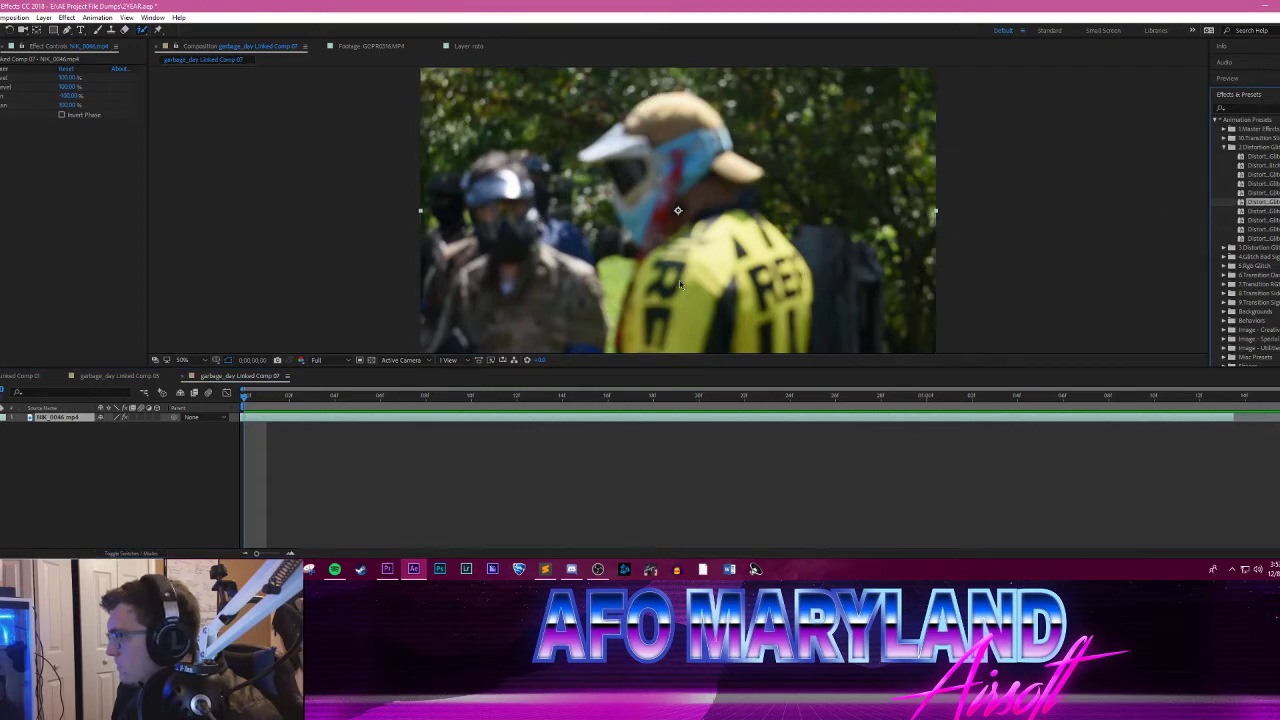
{"action": "key", "text": "space"}
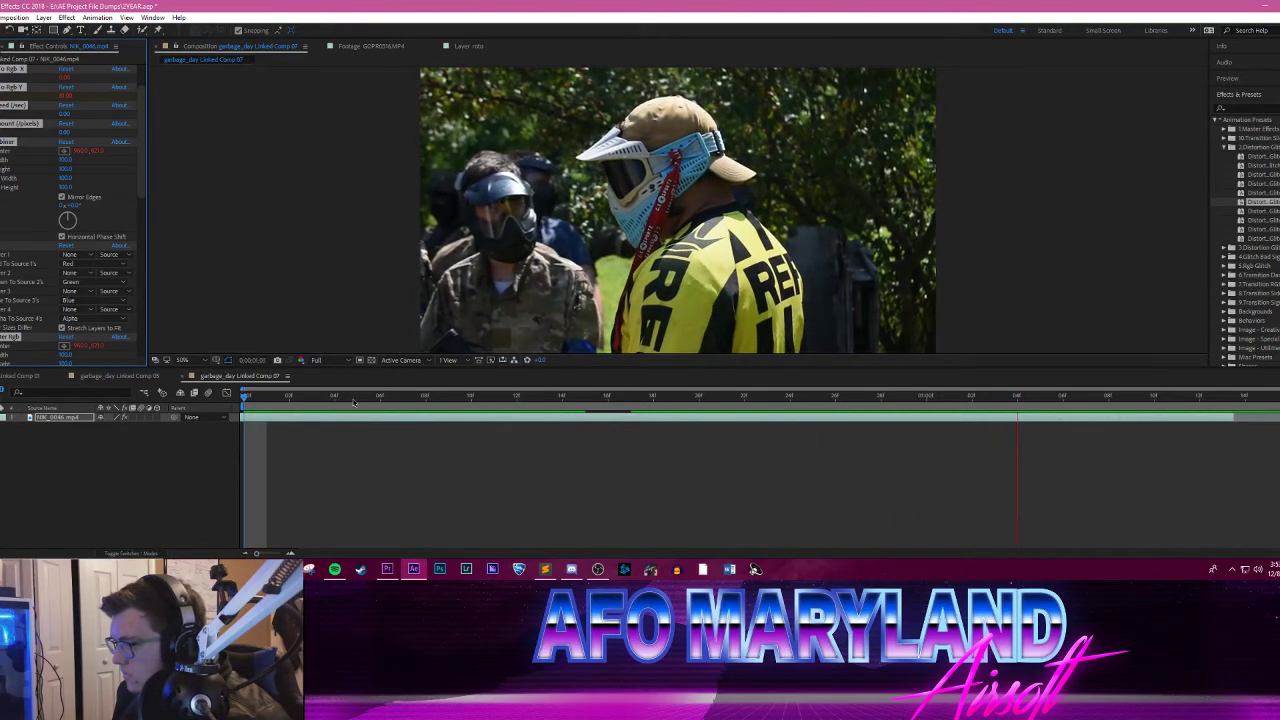
{"action": "left_click", "coordinate": [336, 396]}
{"action": "left_click_drag", "start_coordinate": [351, 396], "coordinate": [510, 381]}
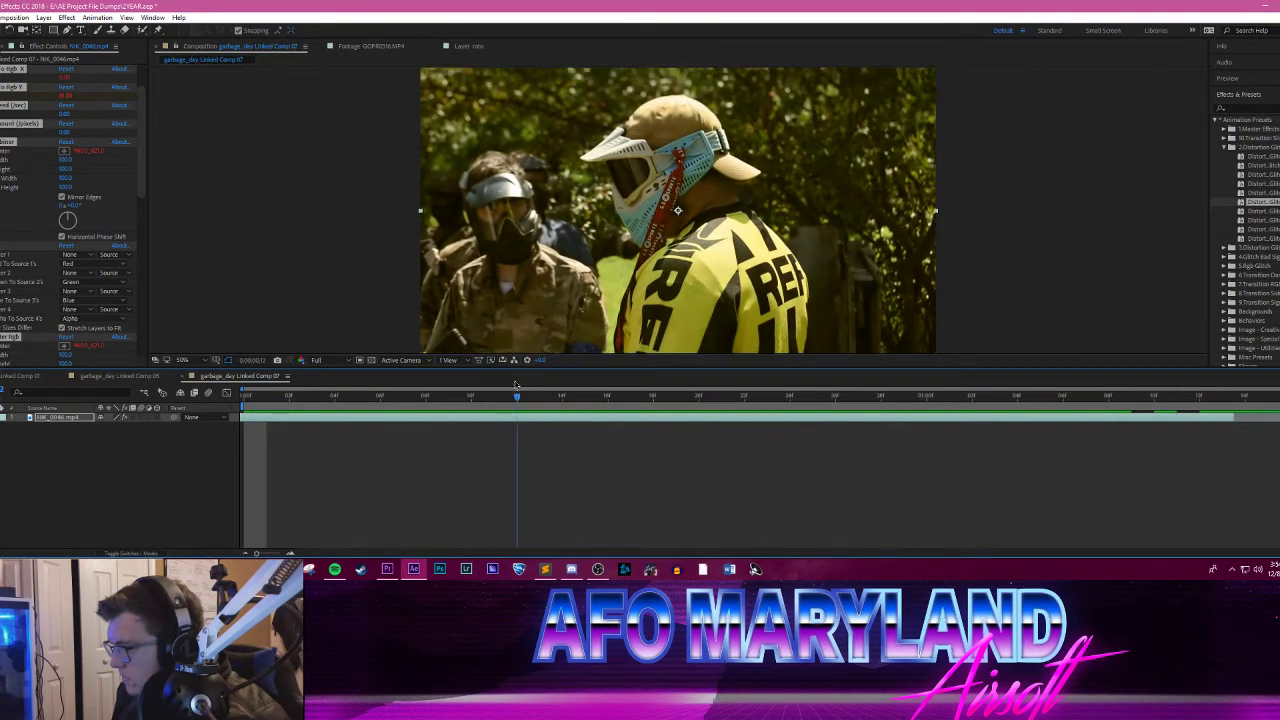
{"action": "left_click_drag", "start_coordinate": [446, 384], "coordinate": [882, 381]}
{"action": "key", "text": "space"}
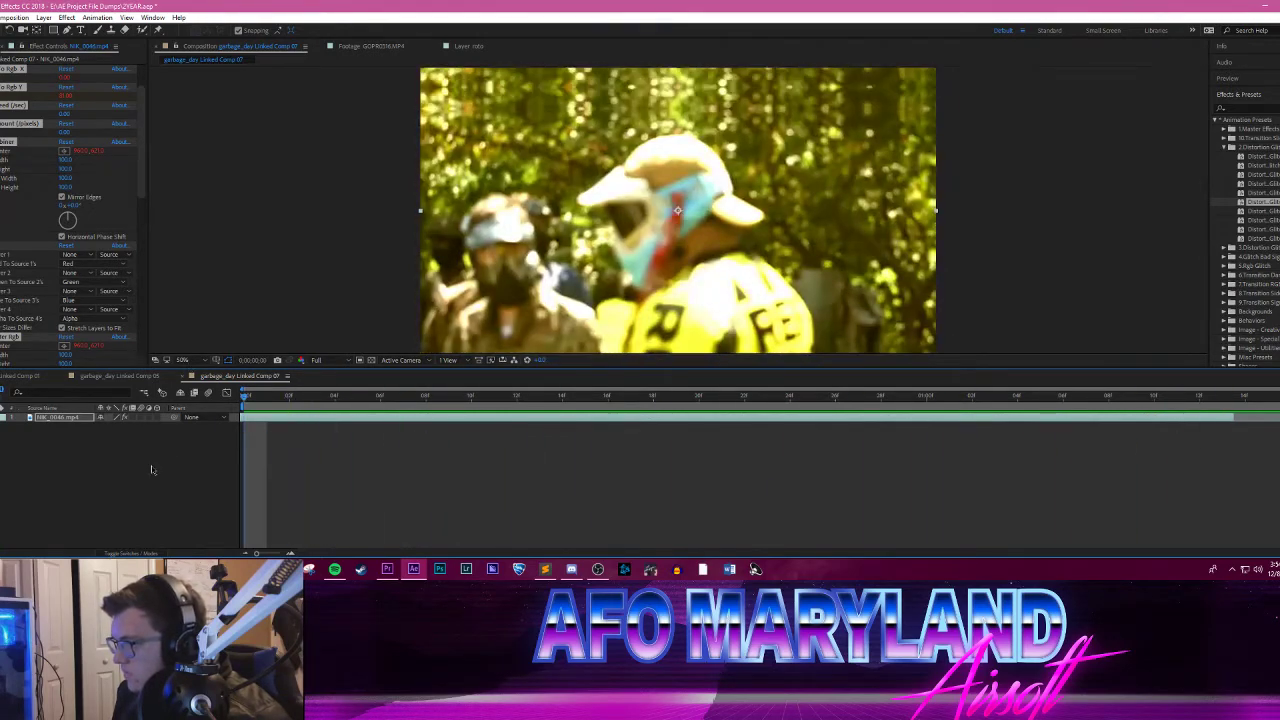
{"action": "left_click", "coordinate": [153, 467]}
{"action": "key", "text": "ctrl+z"}
{"action": "key", "text": "ctrl+z"}
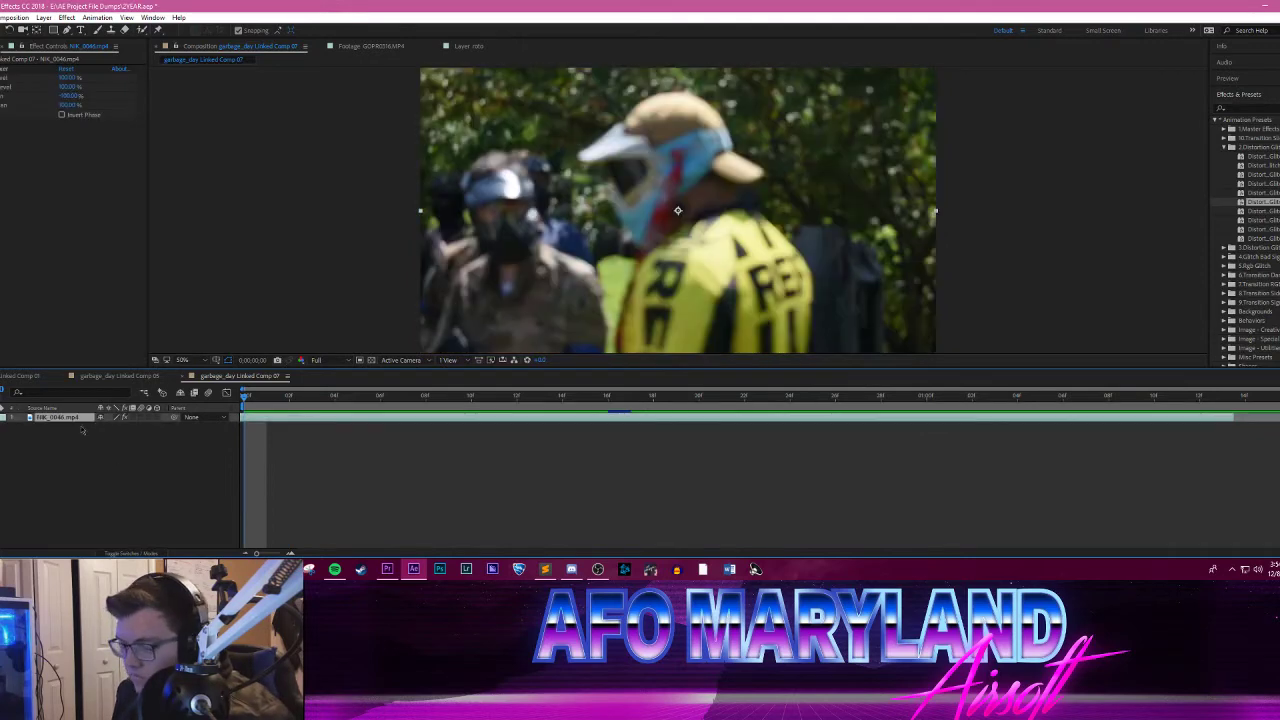
Step: Duplicate the NIK_0046.mp4 layer in garbage_day Linked Comp 07
{"action": "key", "text": "ctrl+d"}
{"action": "left_click", "coordinate": [80, 426], "text": "shift"}
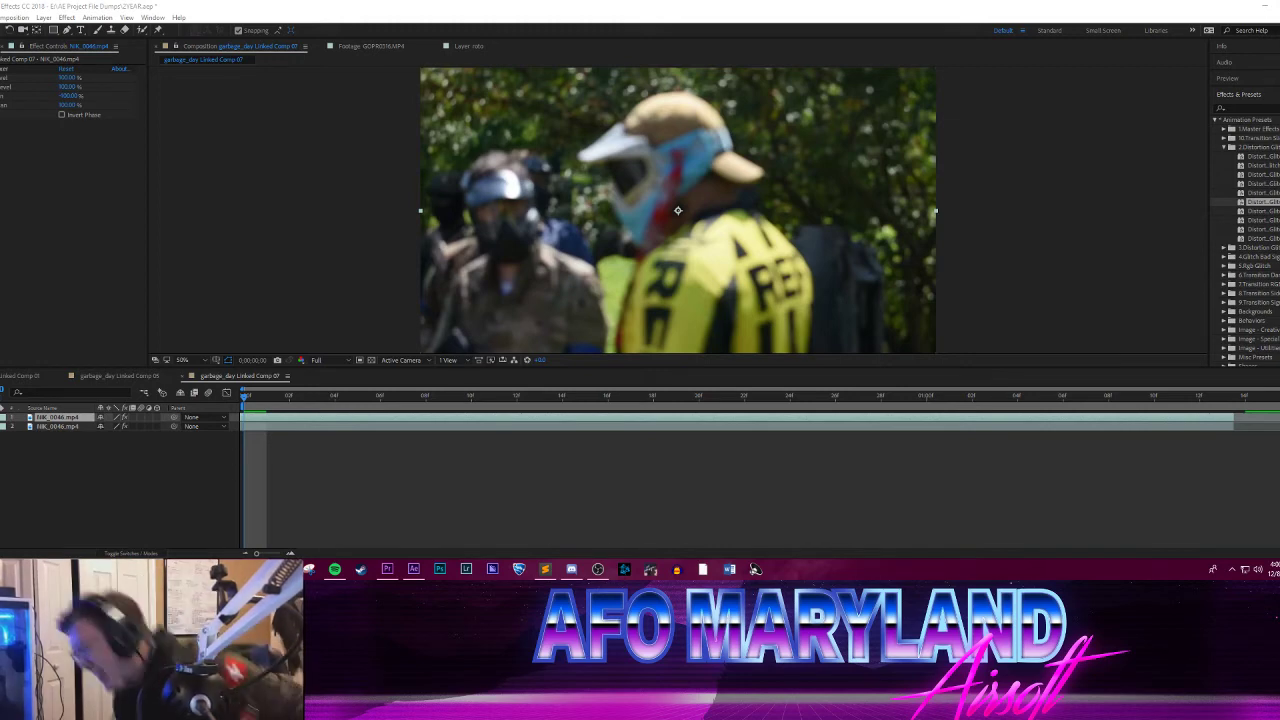
Step: Switch to the web browser and copy the address of the Spiderman Homecoming ferry fight video on YouTube
{"action": "left_click_drag", "start_coordinate": [0, 8], "coordinate": [312, 0]}
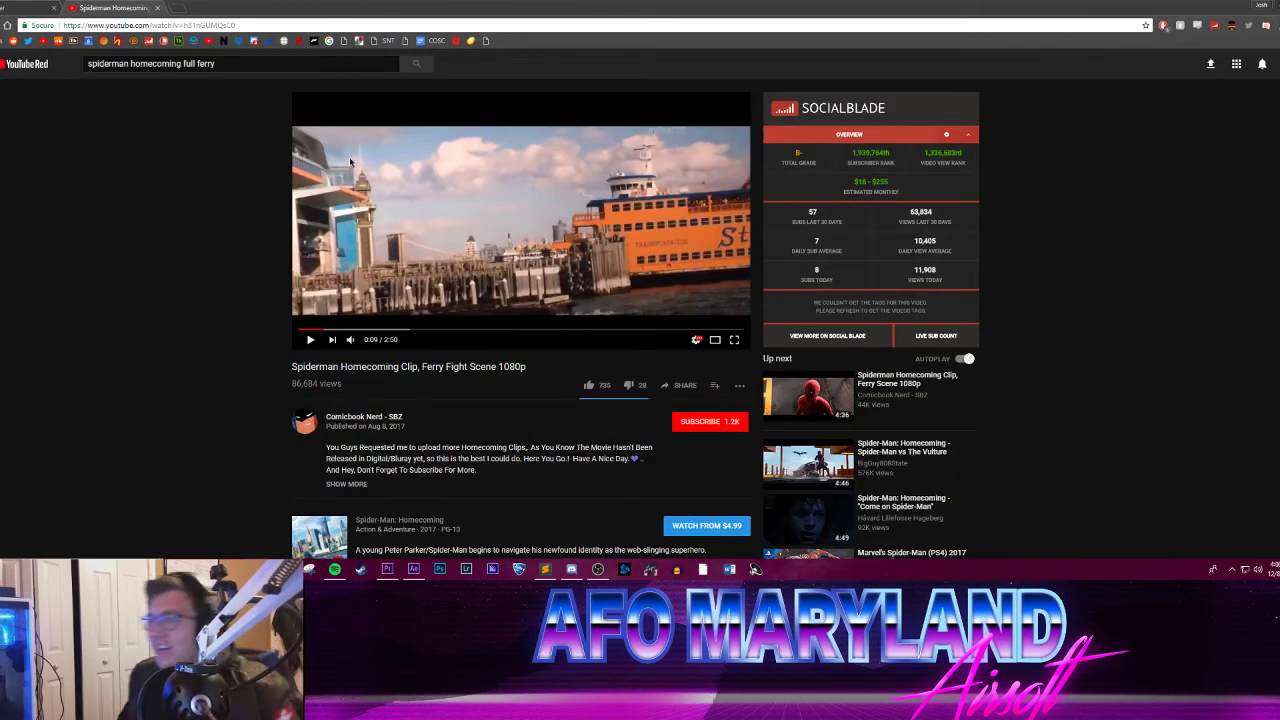
{"action": "left_click", "coordinate": [212, 20]}
{"action": "right_click", "coordinate": [206, 23]}
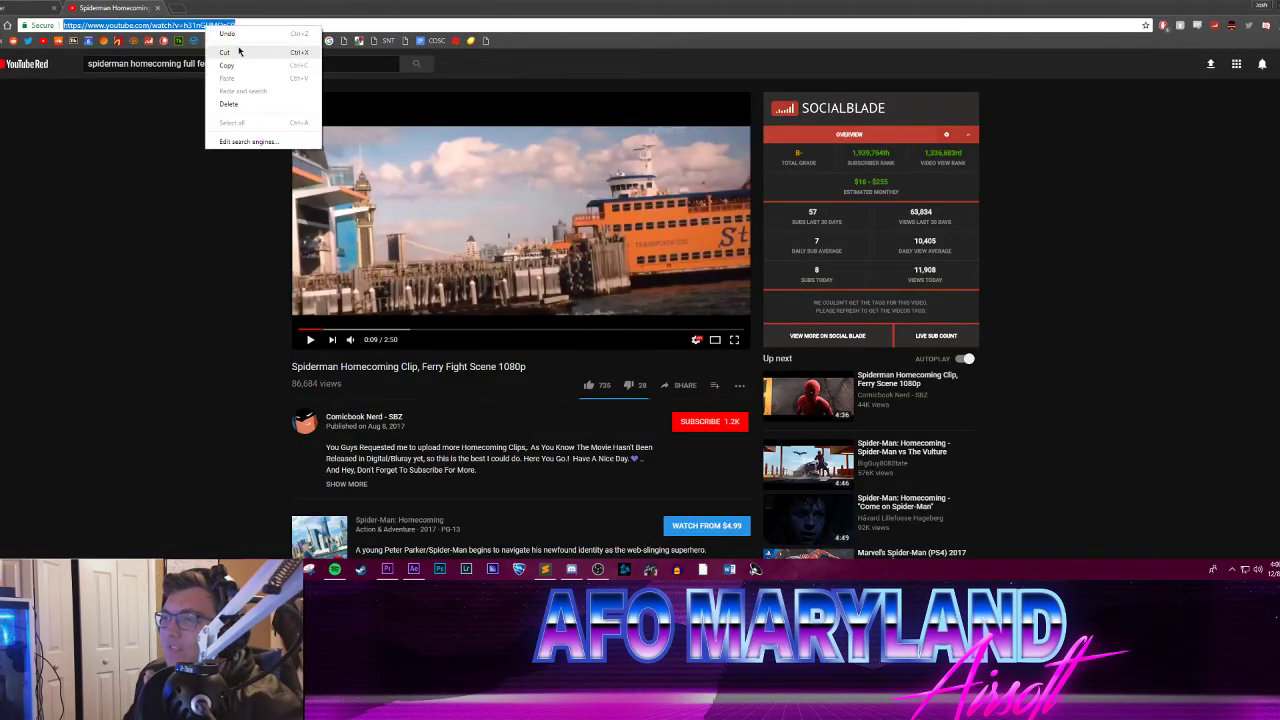
{"action": "left_click", "coordinate": [253, 64]}
{"action": "key", "text": "alt+Tab"}
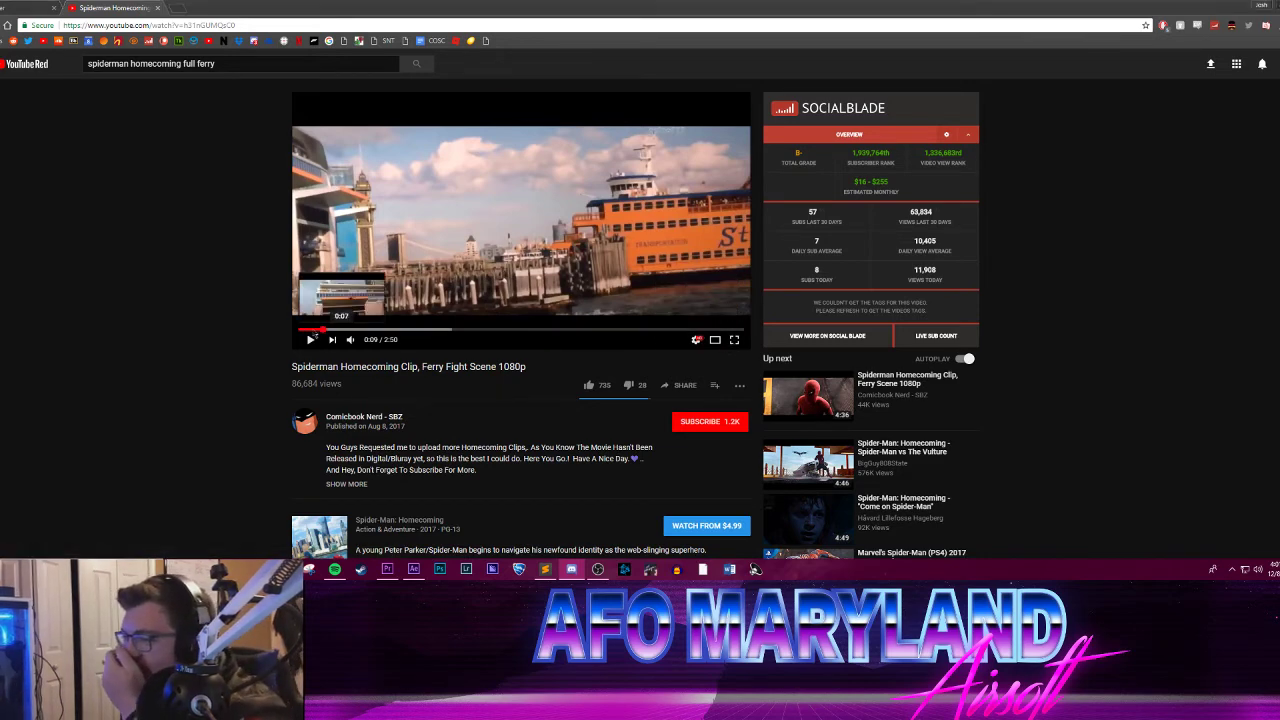
Step: Play the ferry fight clip from its start in full screen, pausing around Spider-Man's landing on the ferry, and exit full screen
{"action": "left_click", "coordinate": [299, 330]}
{"action": "left_click", "coordinate": [311, 338]}
{"action": "left_click", "coordinate": [735, 340]}
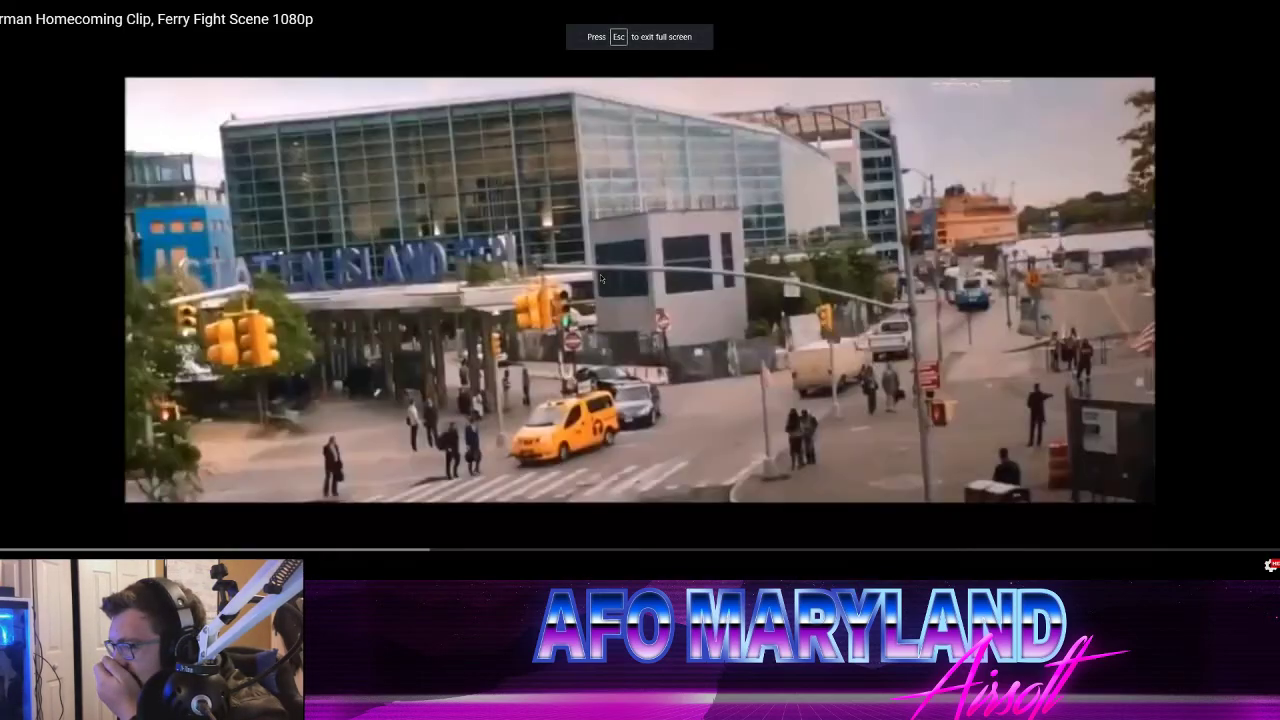
{"action": "left_click", "coordinate": [1269, 566]}
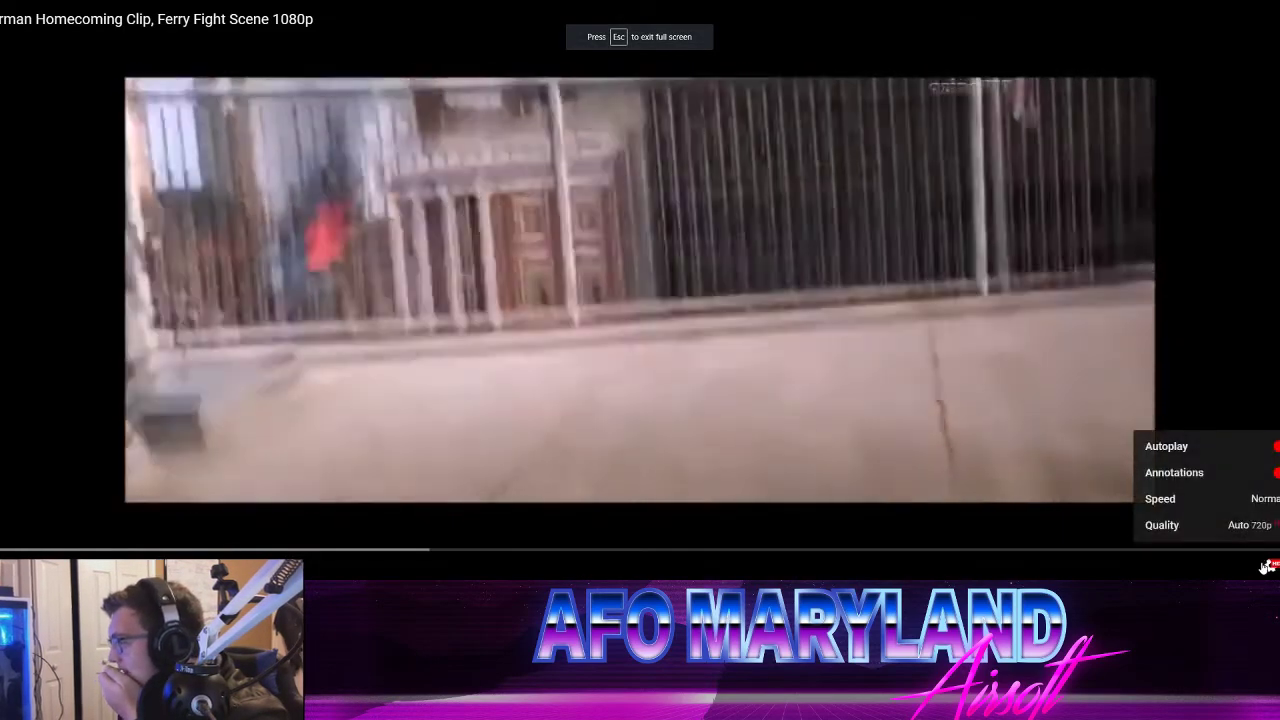
{"action": "left_click", "coordinate": [1269, 566]}
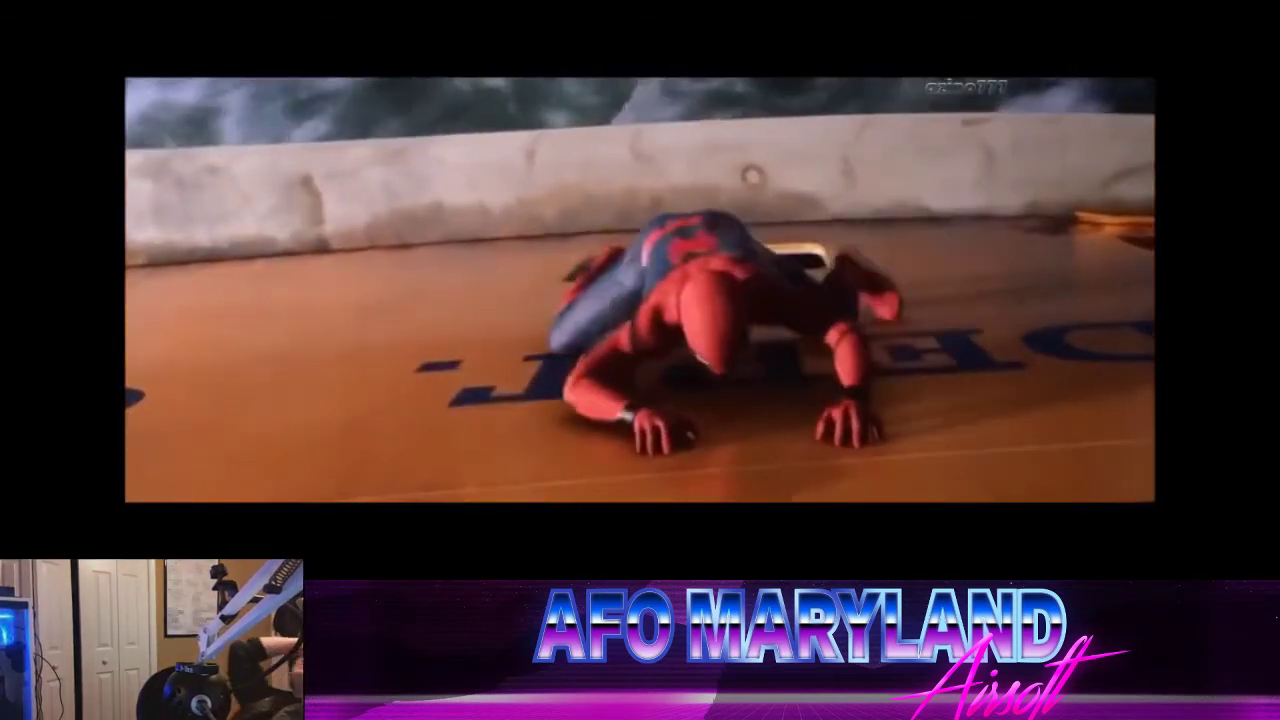
{"action": "left_click", "coordinate": [1271, 566]}
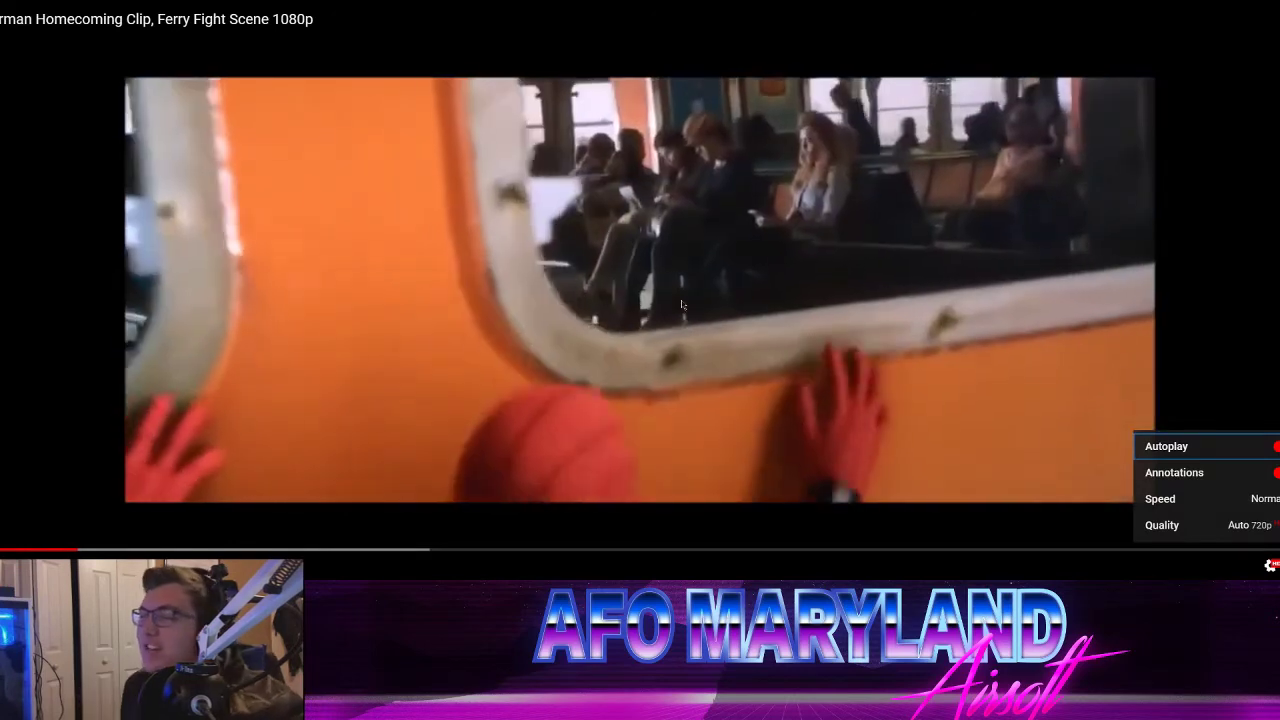
{"action": "left_click", "coordinate": [682, 305]}
{"action": "left_click", "coordinate": [682, 305]}
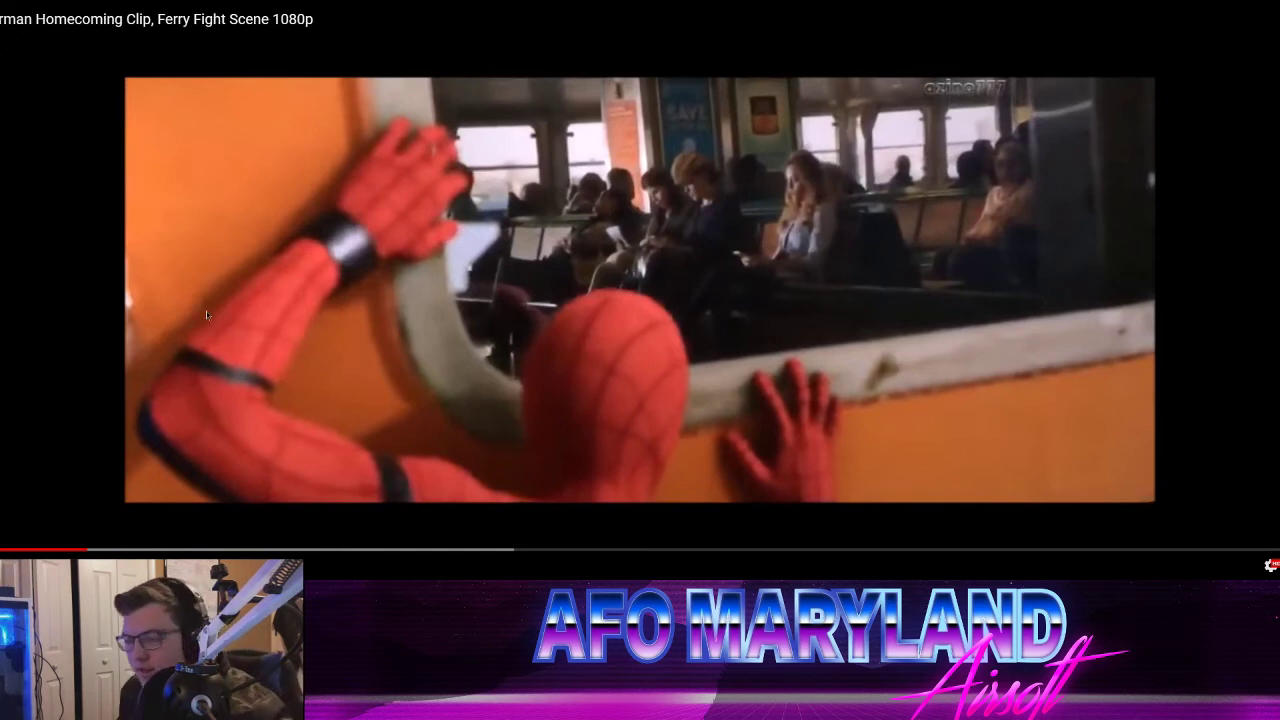
{"action": "key", "text": "F11"}
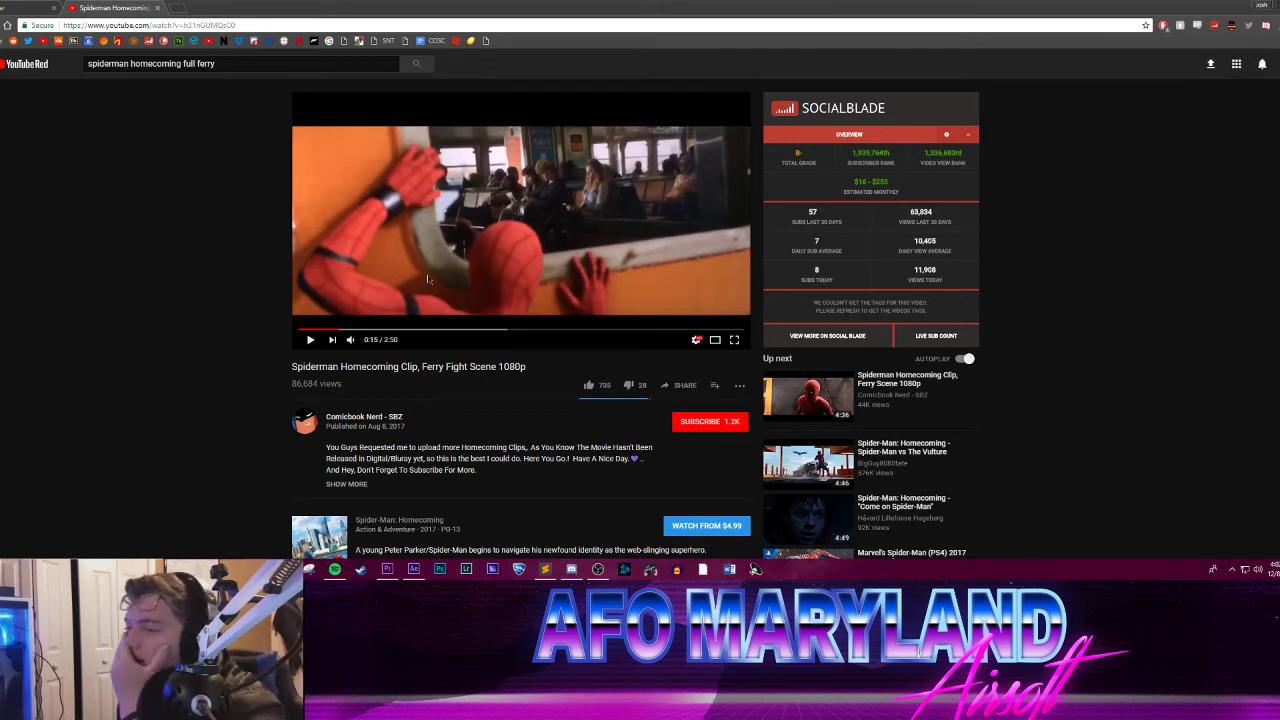
Step: Replay the clip's jump onto the ferry from about 0:06, repeating it in full screen to study the motion
{"action": "left_click", "coordinate": [314, 330]}
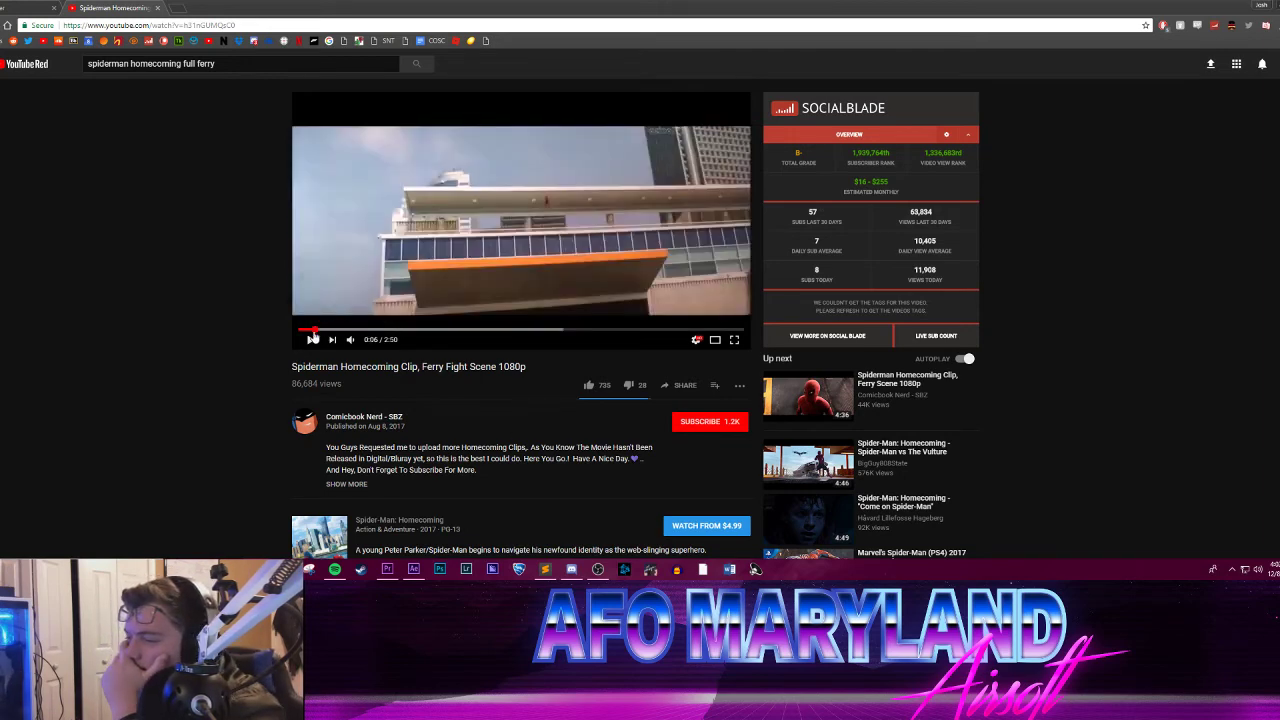
{"action": "left_click", "coordinate": [310, 340]}
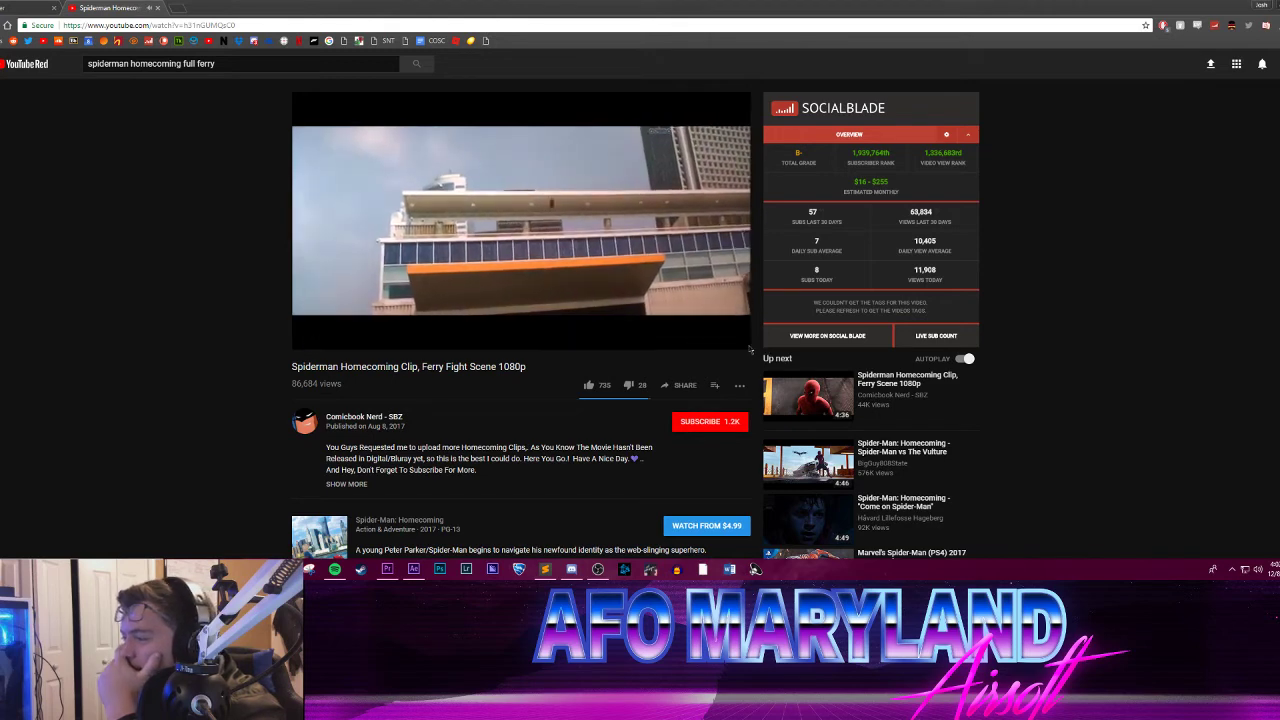
{"action": "left_click", "coordinate": [641, 257]}
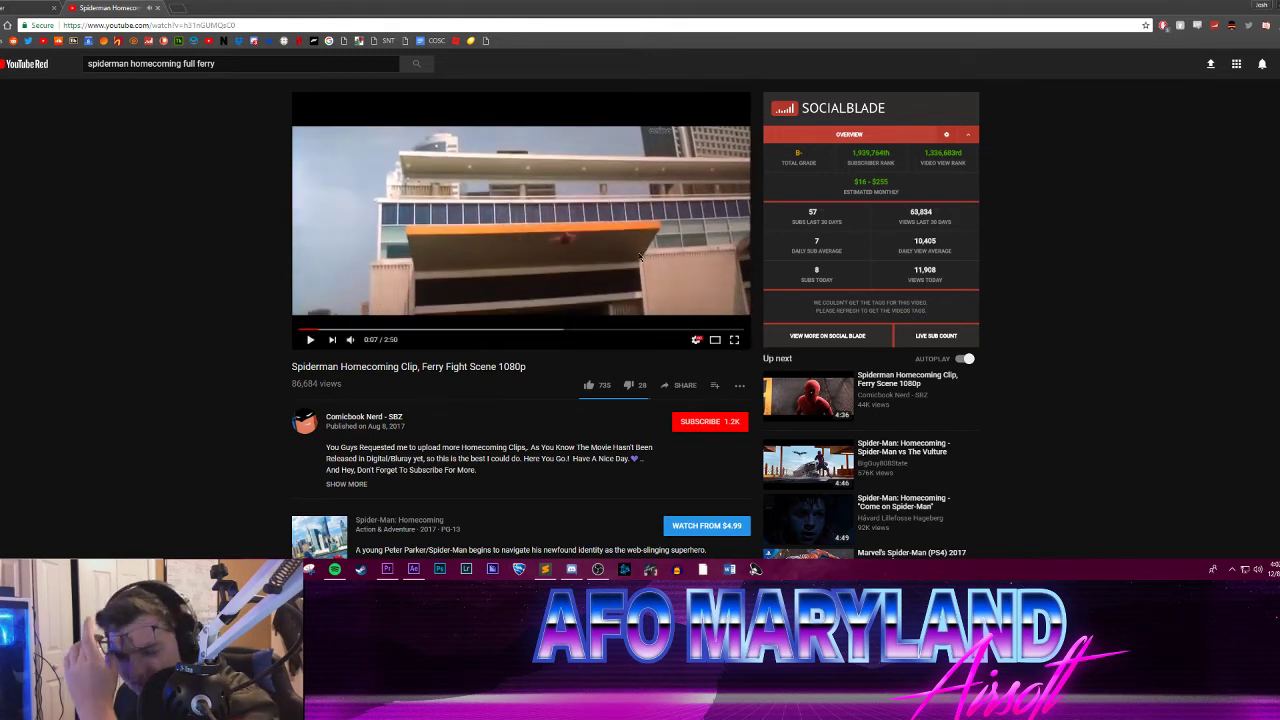
{"action": "left_click", "coordinate": [734, 341]}
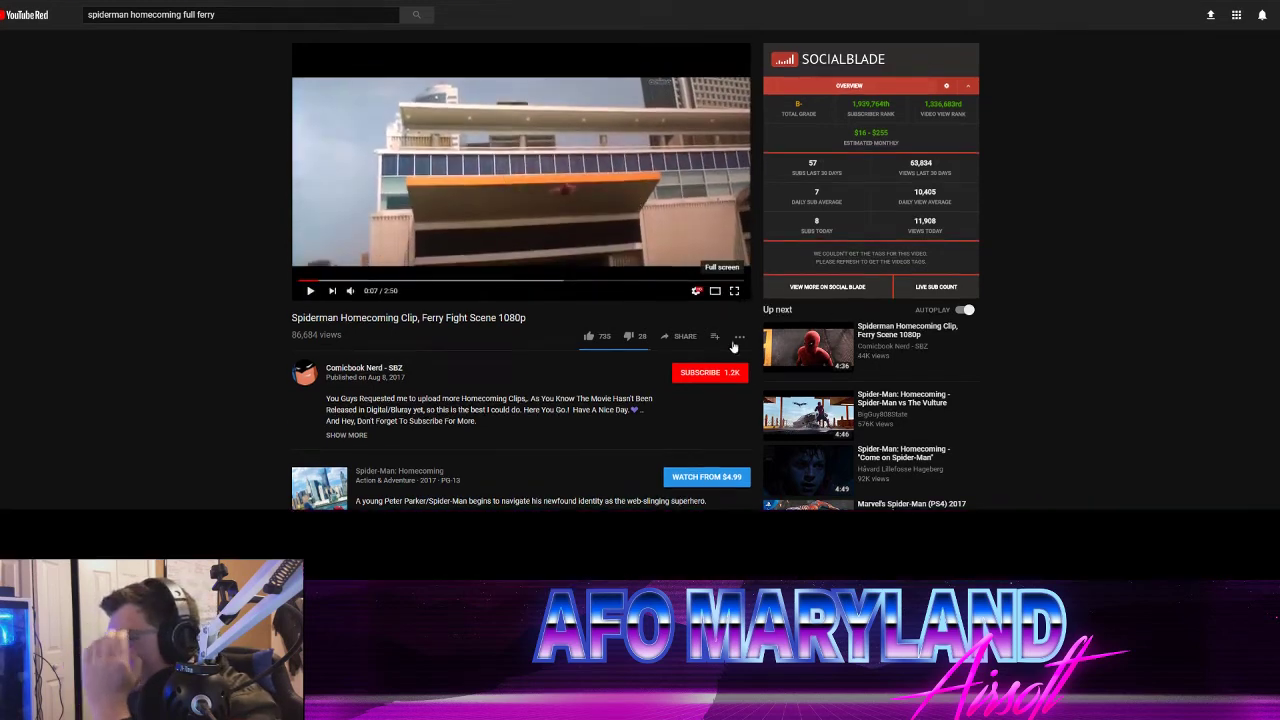
{"action": "left_click", "coordinate": [654, 270]}
{"action": "left_click", "coordinate": [654, 270]}
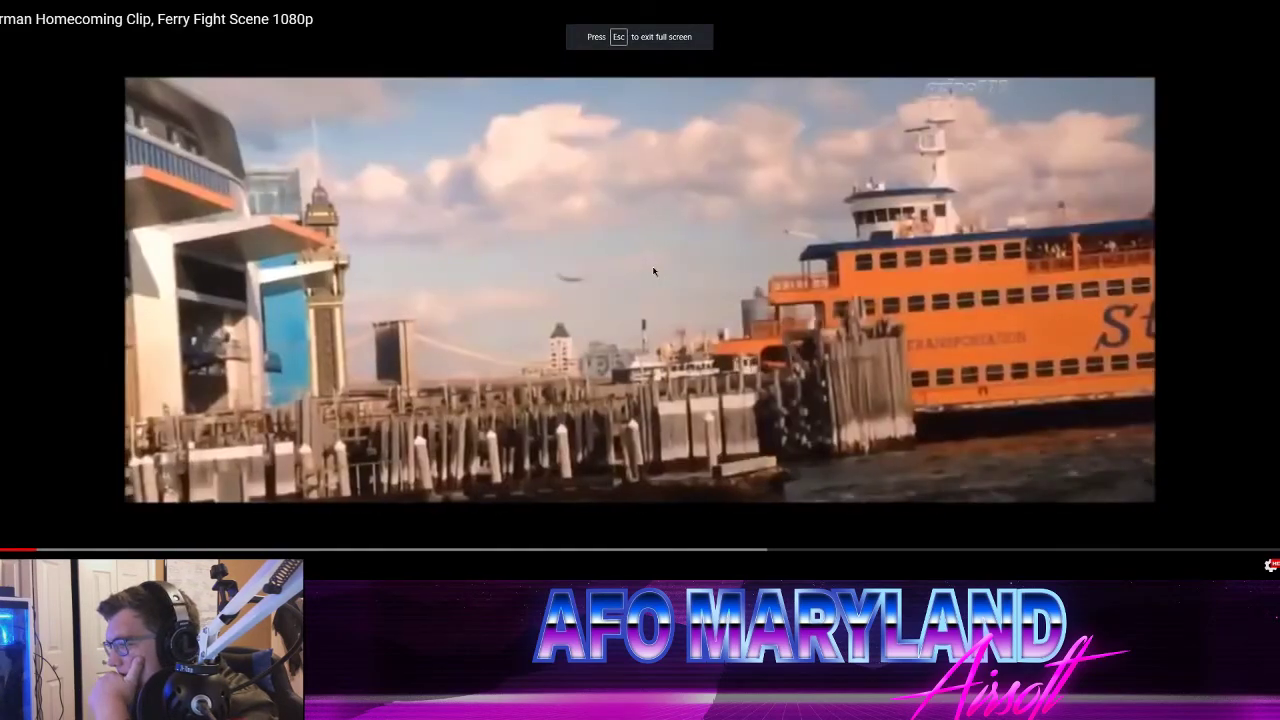
{"action": "left_click", "coordinate": [654, 270]}
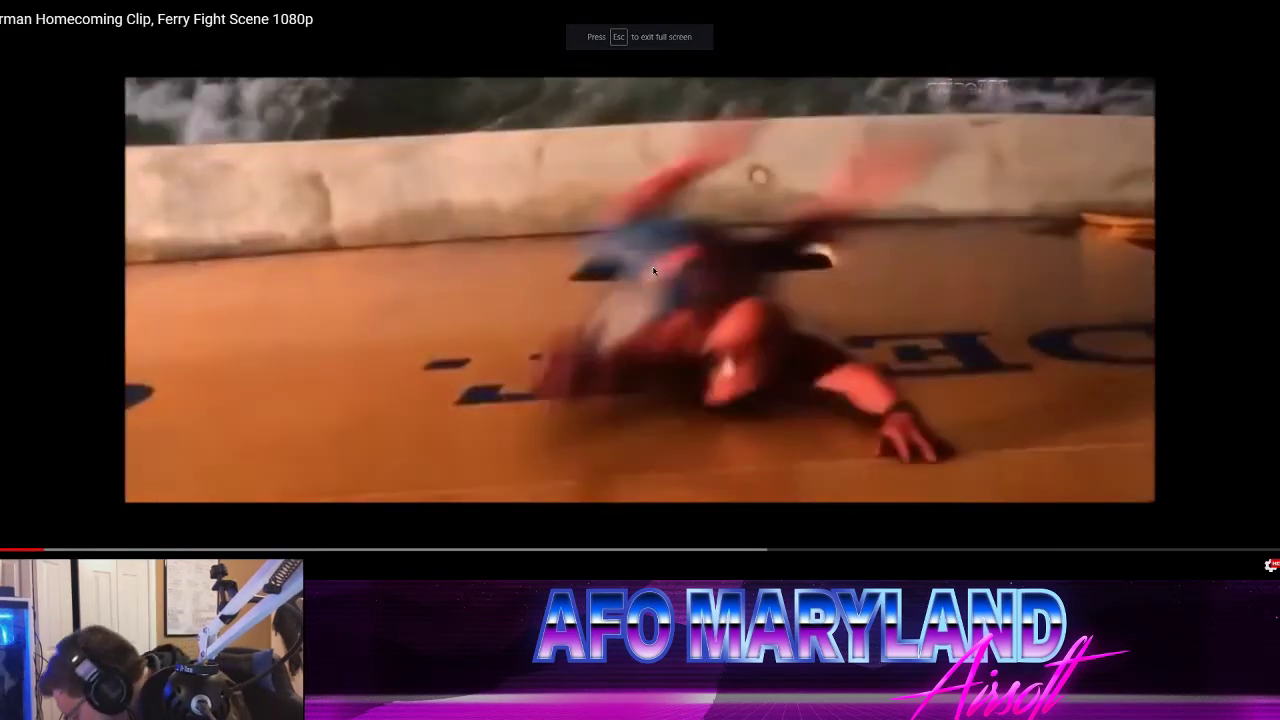
{"action": "key", "text": "Left"}
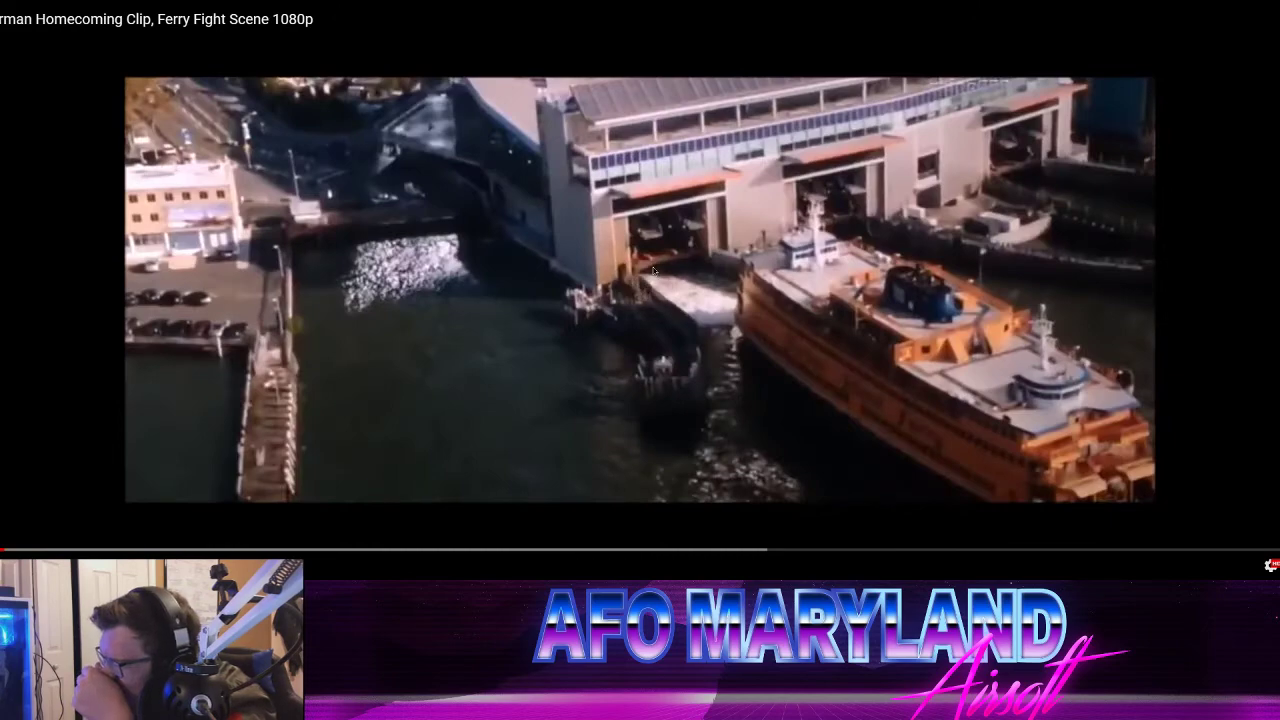
{"action": "left_click", "coordinate": [655, 268]}
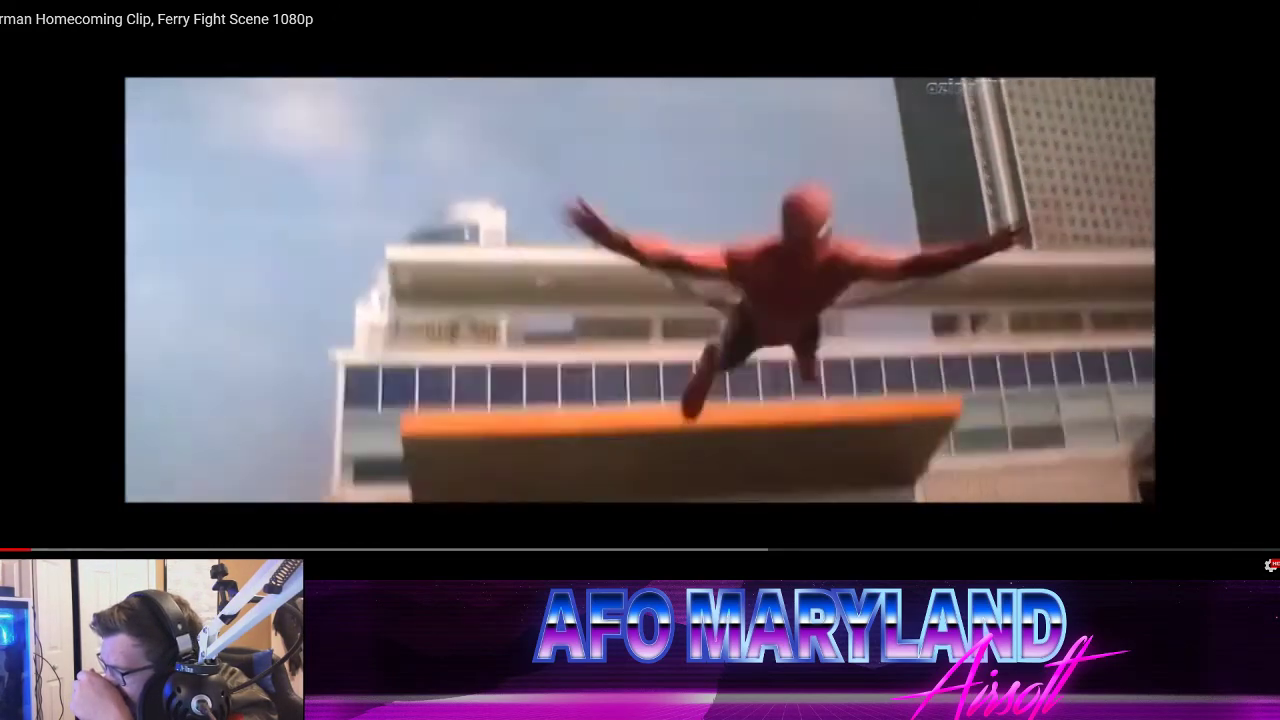
{"action": "key", "text": "space"}
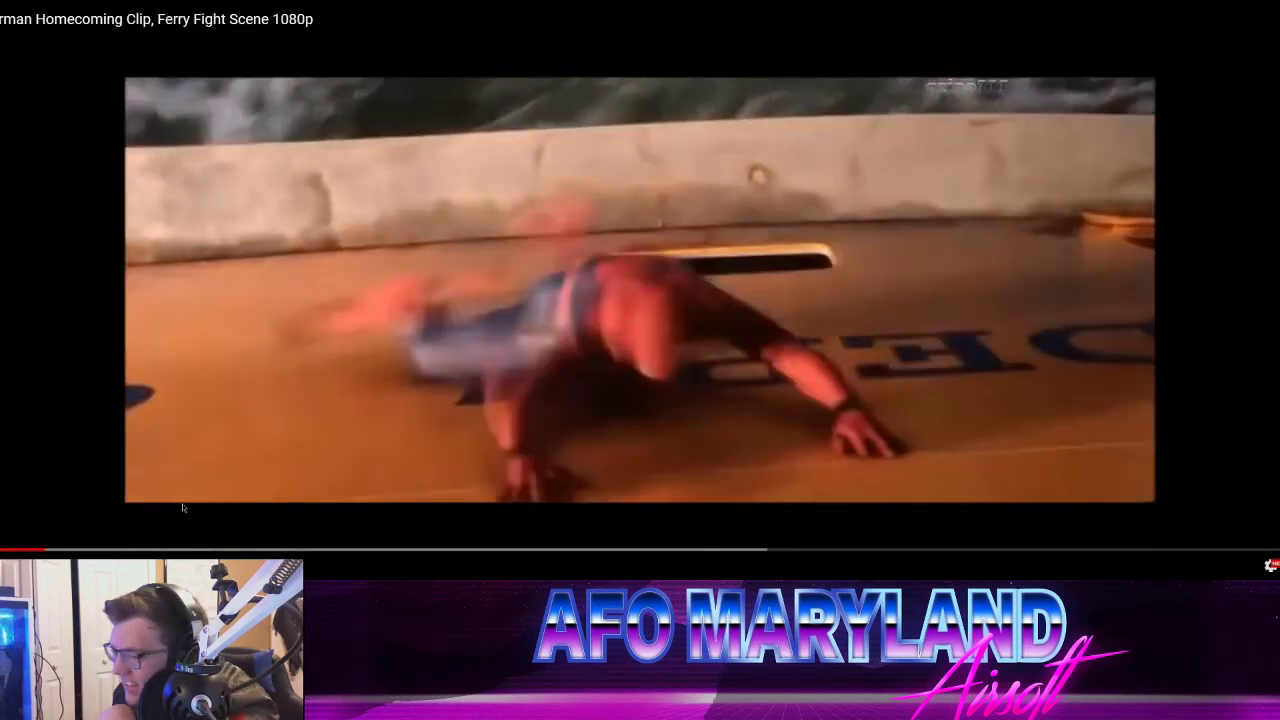
{"action": "left_click", "coordinate": [24, 552]}
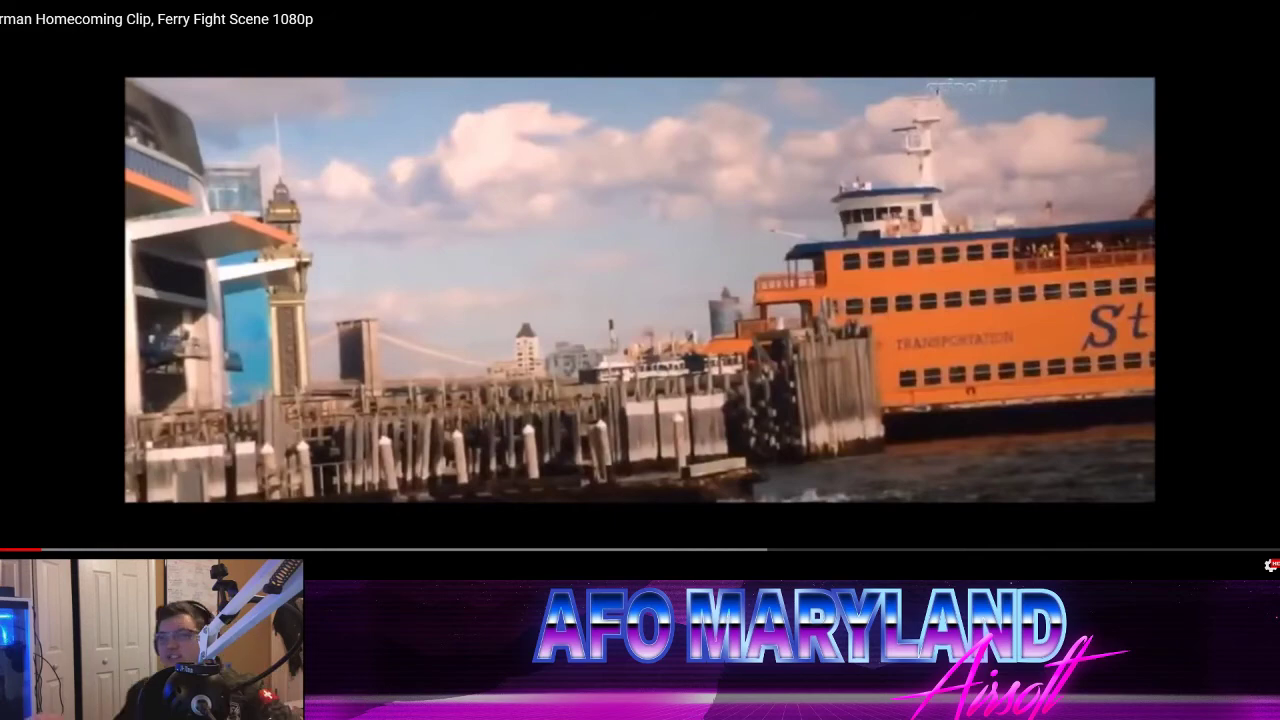
{"action": "key", "text": "Escape"}
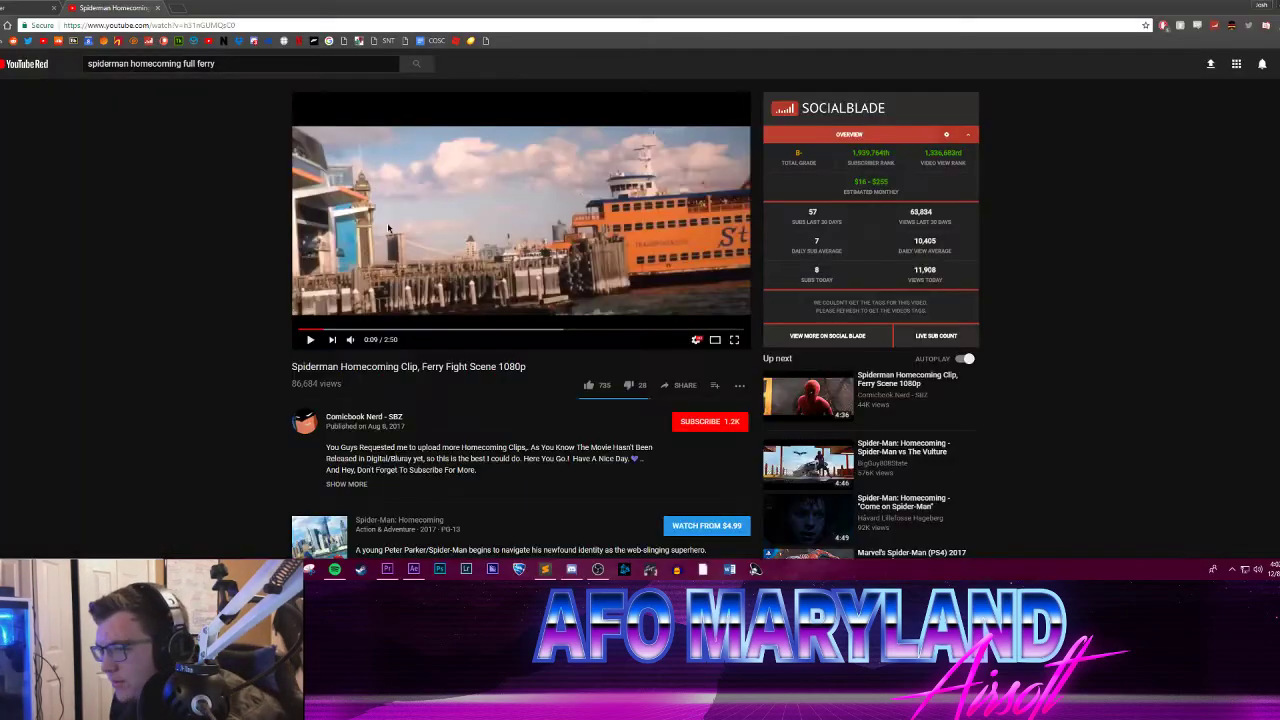
Step: Read through the viewer comments below the ferry fight video
{"action": "scroll", "coordinate": [251, 274], "scroll_direction": "down", "scroll_amount": 2}
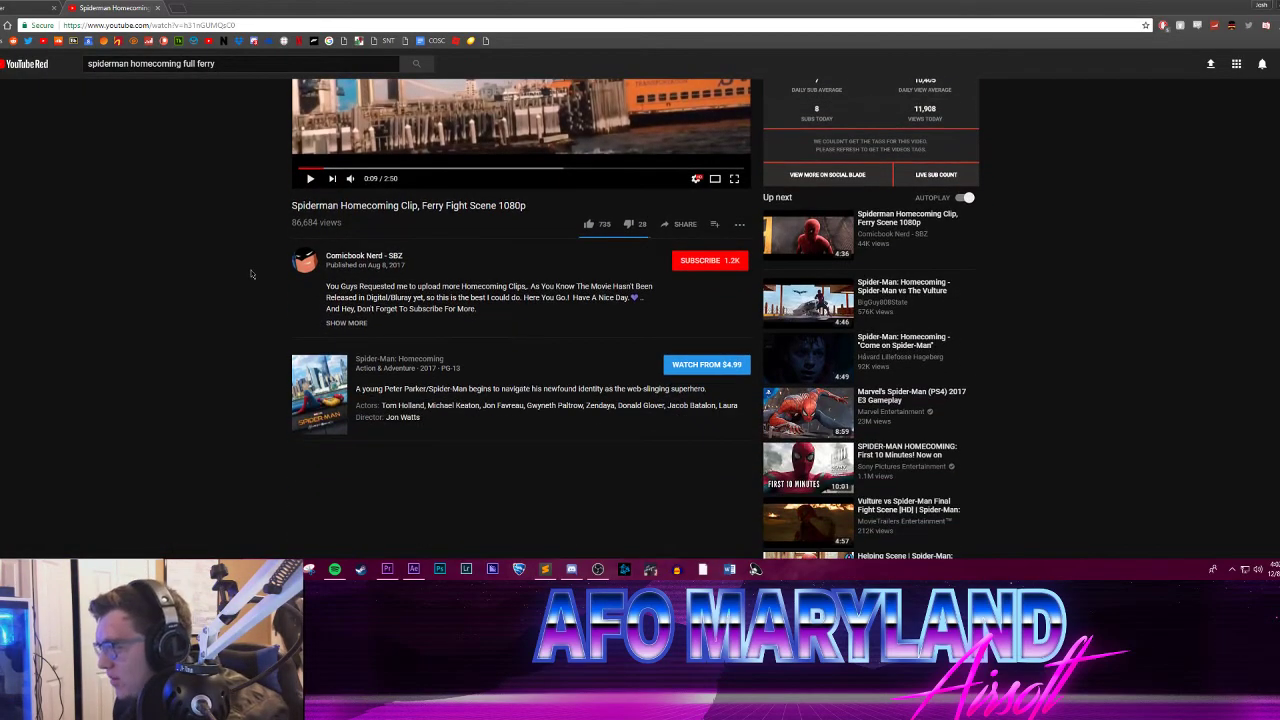
{"action": "scroll", "coordinate": [251, 274], "scroll_direction": "down", "scroll_amount": 2}
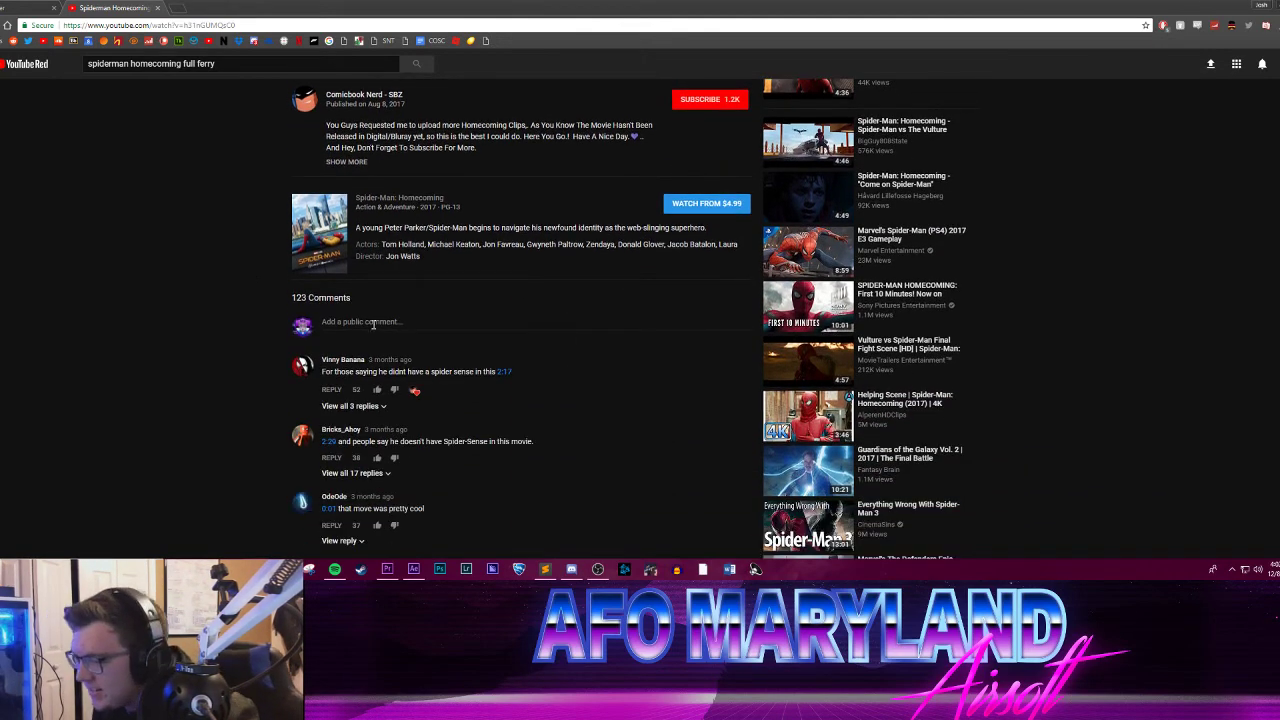
{"action": "scroll", "coordinate": [444, 351], "scroll_direction": "down", "scroll_amount": 5}
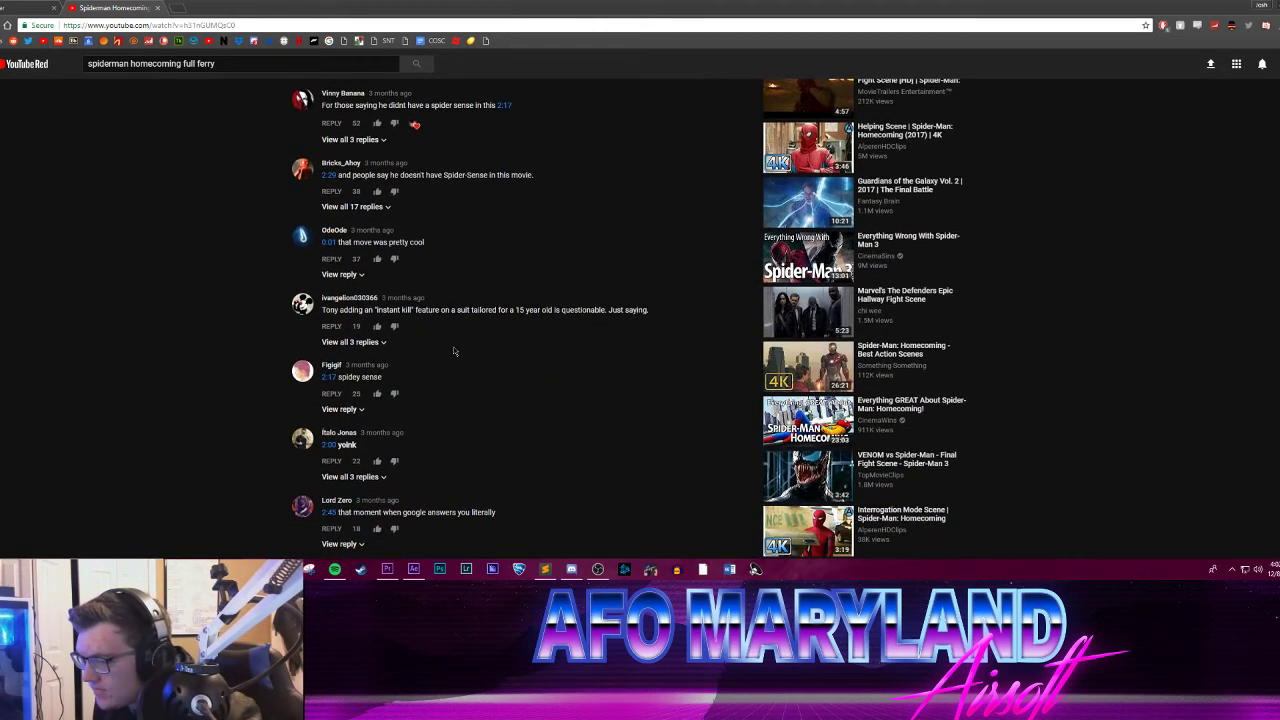
{"action": "scroll", "coordinate": [453, 347], "scroll_direction": "down", "scroll_amount": 5}
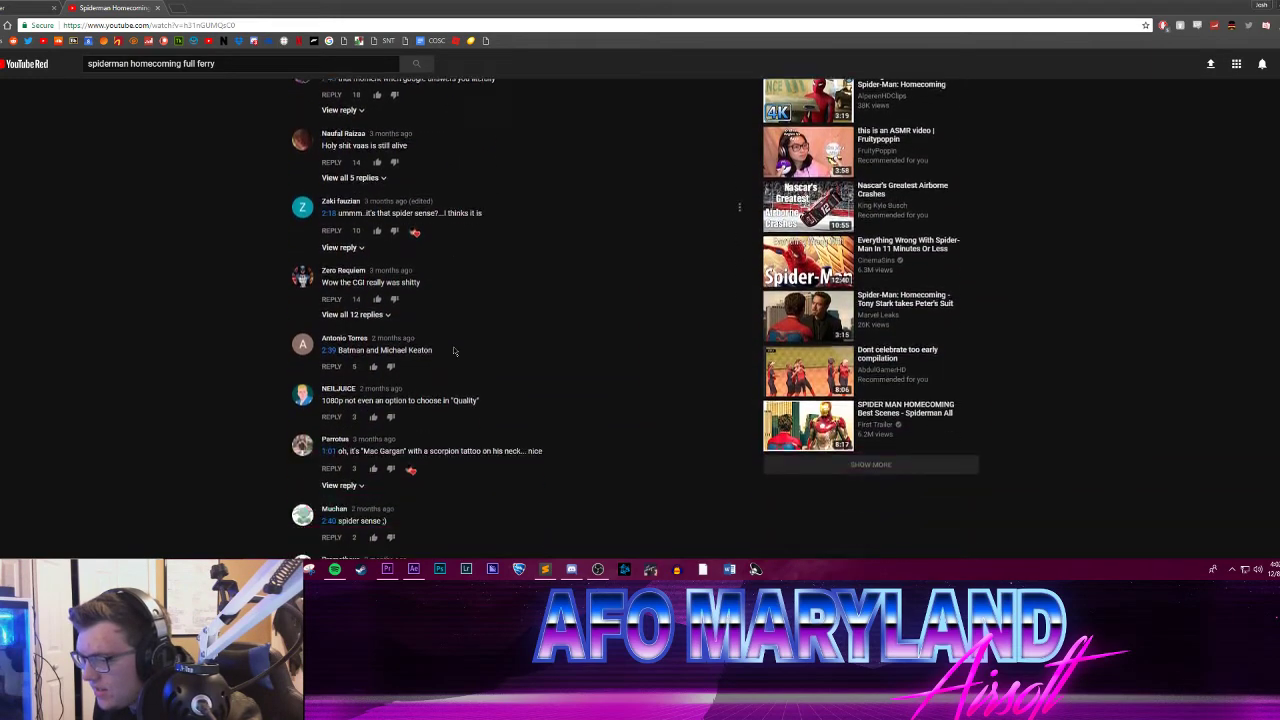
{"action": "scroll", "coordinate": [453, 347], "scroll_direction": "down", "scroll_amount": 3}
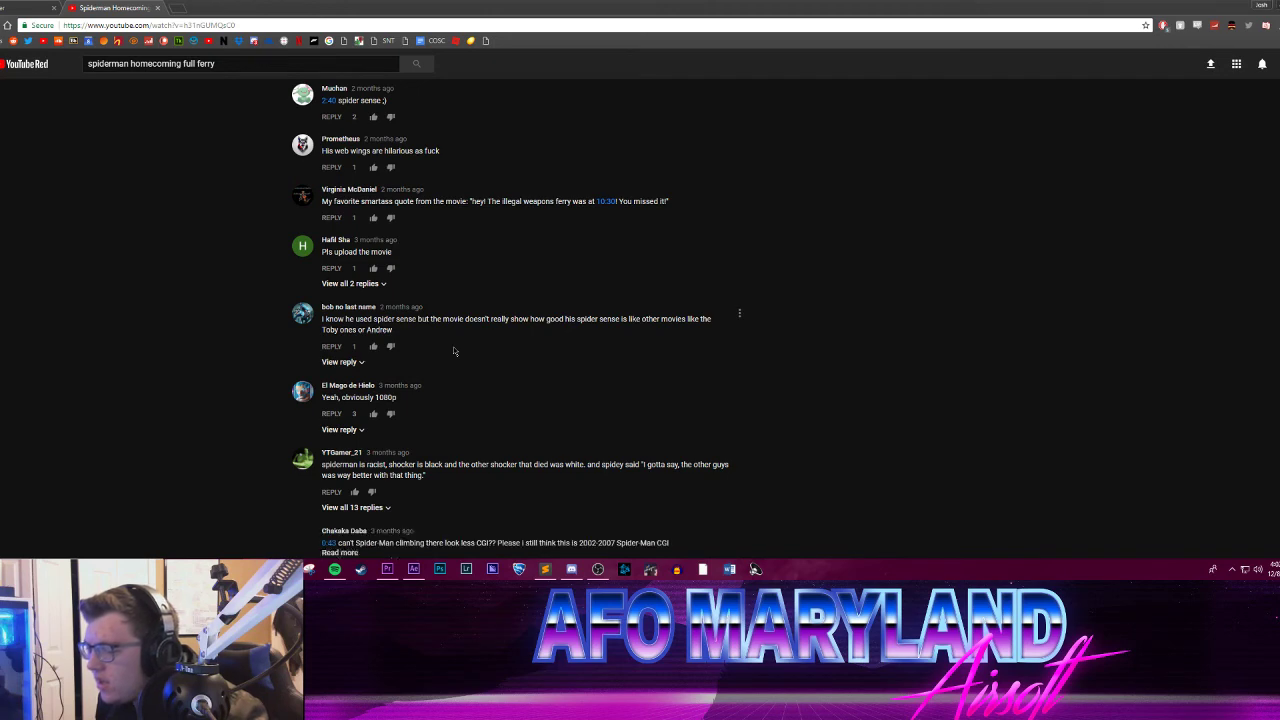
{"action": "scroll", "coordinate": [447, 351], "scroll_direction": "down", "scroll_amount": 2}
{"action": "scroll", "coordinate": [281, 355], "scroll_direction": "down", "scroll_amount": 6}
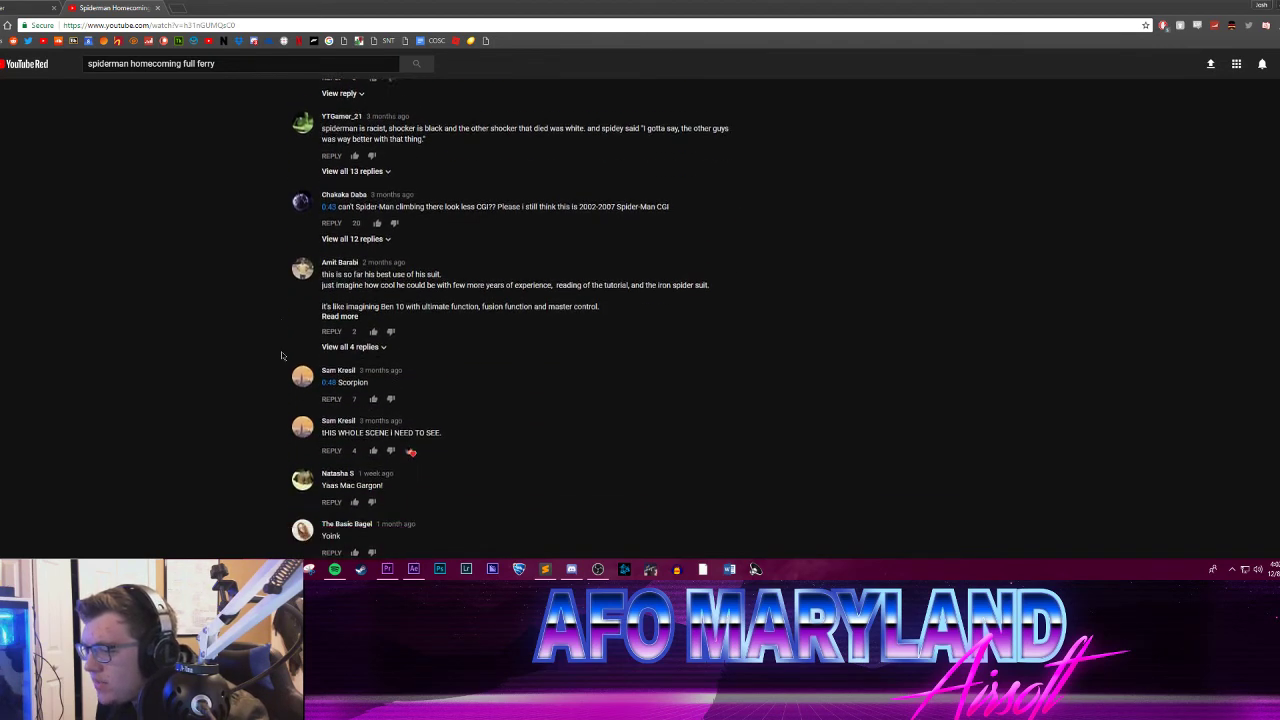
{"action": "scroll", "coordinate": [260, 330], "scroll_direction": "down", "scroll_amount": 4}
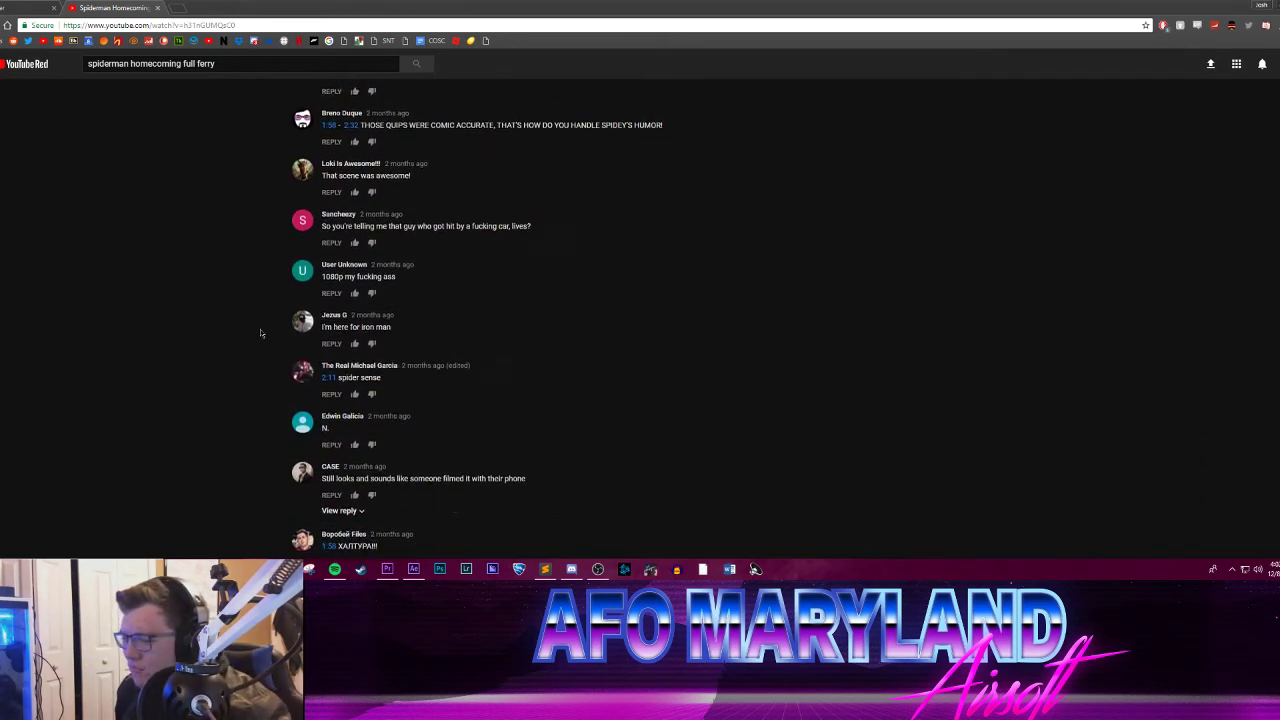
Step: Return from the comments to the ferry fight video and replay it from about 0:05, pausing at 0:09
{"action": "scroll", "coordinate": [258, 319], "scroll_direction": "up", "scroll_amount": 1}
{"action": "scroll", "coordinate": [258, 319], "scroll_direction": "up", "scroll_amount": 15}
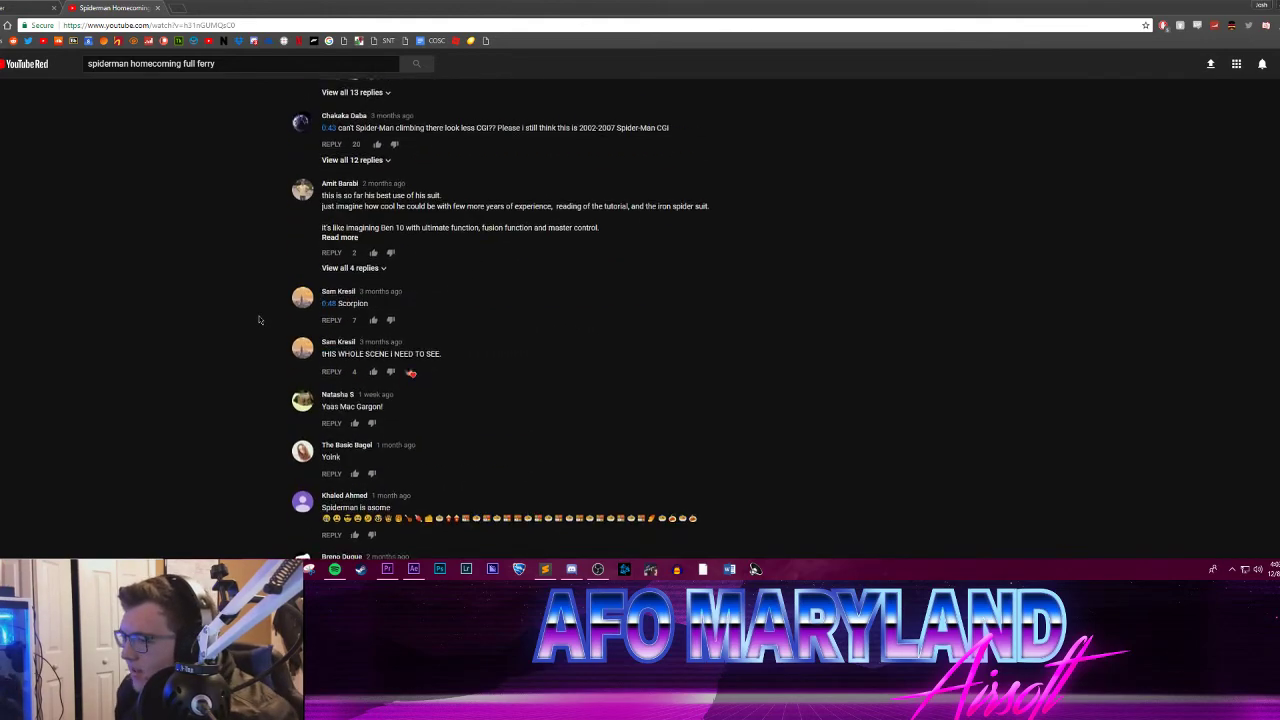
{"action": "scroll", "coordinate": [258, 319], "scroll_direction": "up", "scroll_amount": 3}
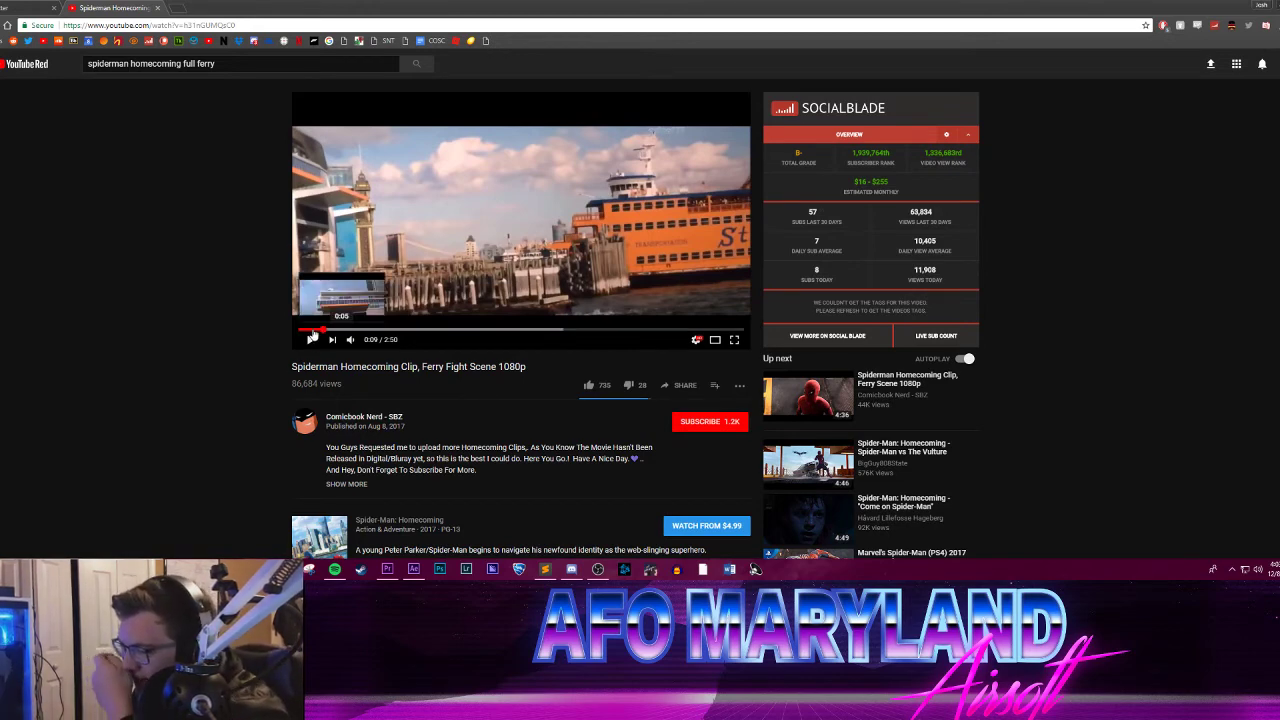
{"action": "left_click", "coordinate": [311, 329]}
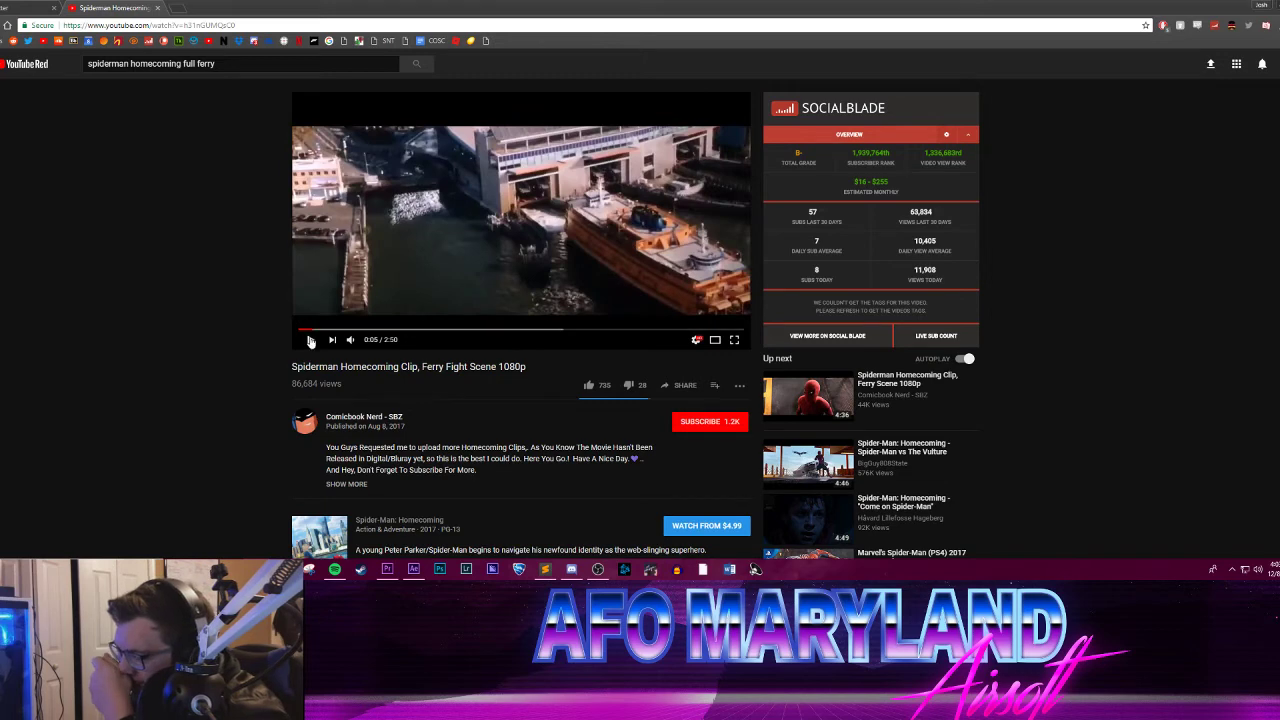
{"action": "left_click", "coordinate": [311, 340]}
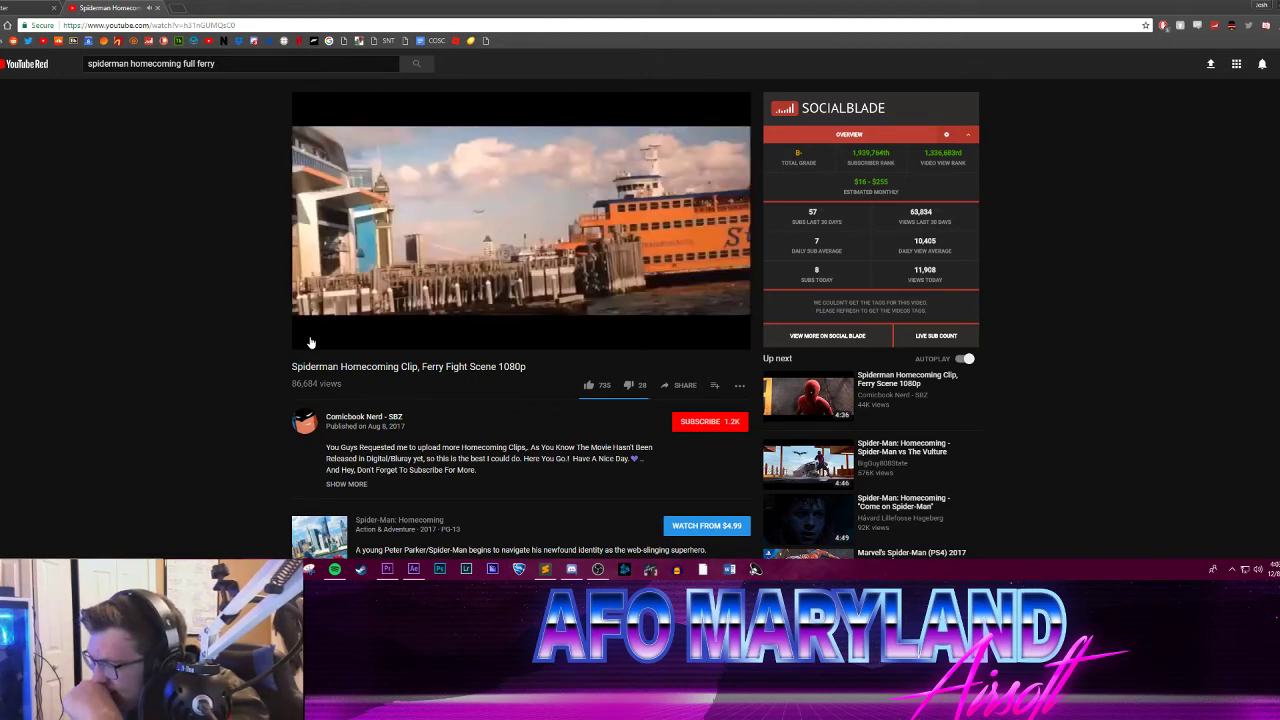
{"action": "left_click", "coordinate": [311, 340]}
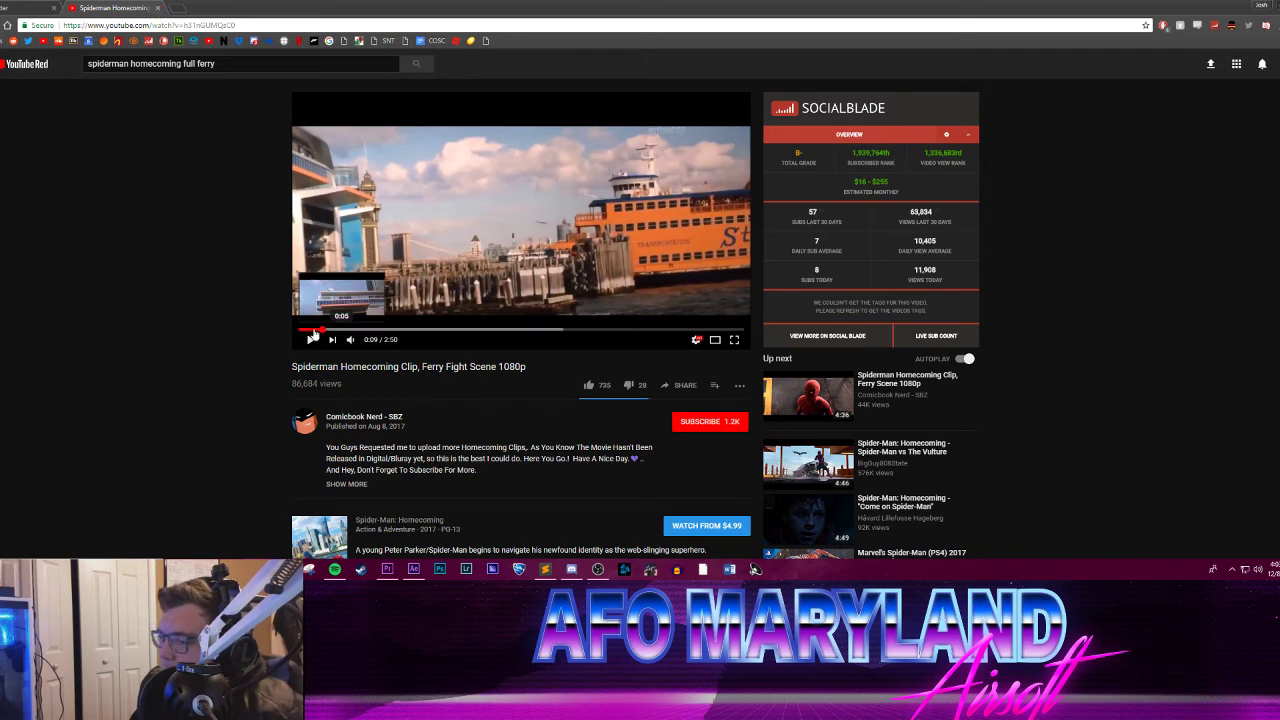
Step: Replay Spider-Man's leap around 0:08 to 0:09 several times, pausing to study the transition, and let the clip run on to about 0:19
{"action": "left_click", "coordinate": [319, 330]}
{"action": "left_click", "coordinate": [312, 341]}
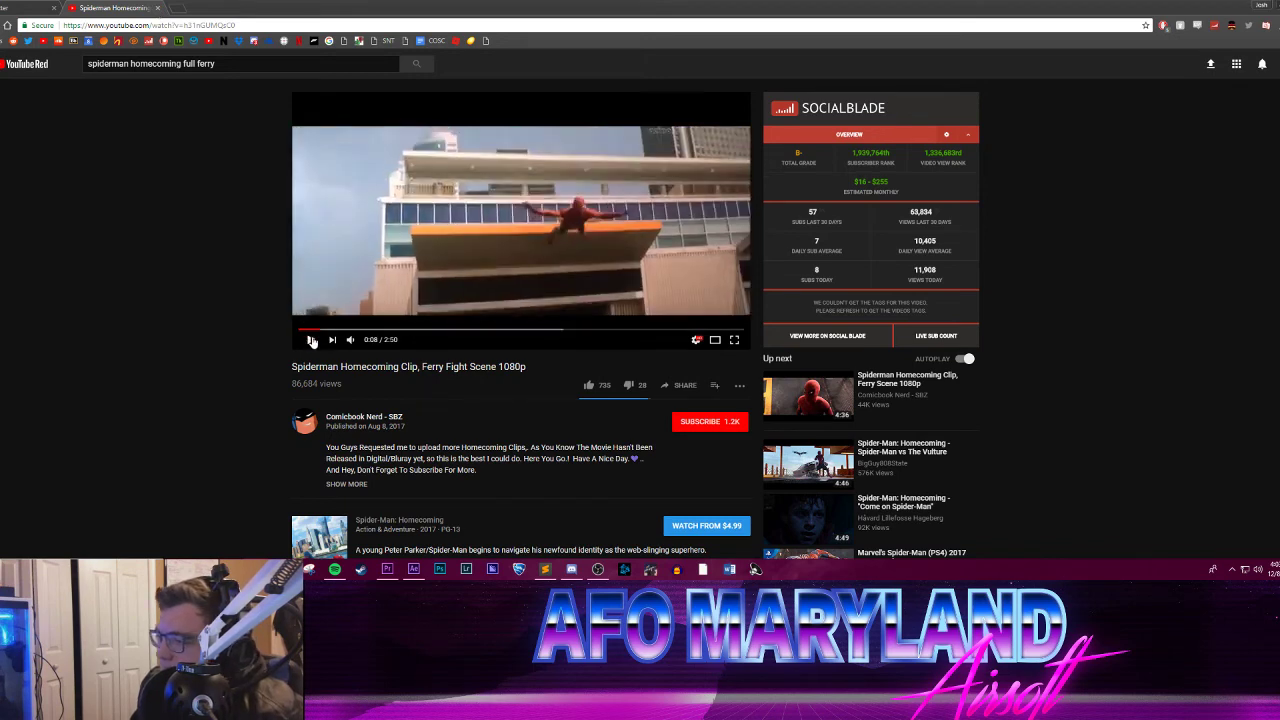
{"action": "left_click", "coordinate": [312, 341]}
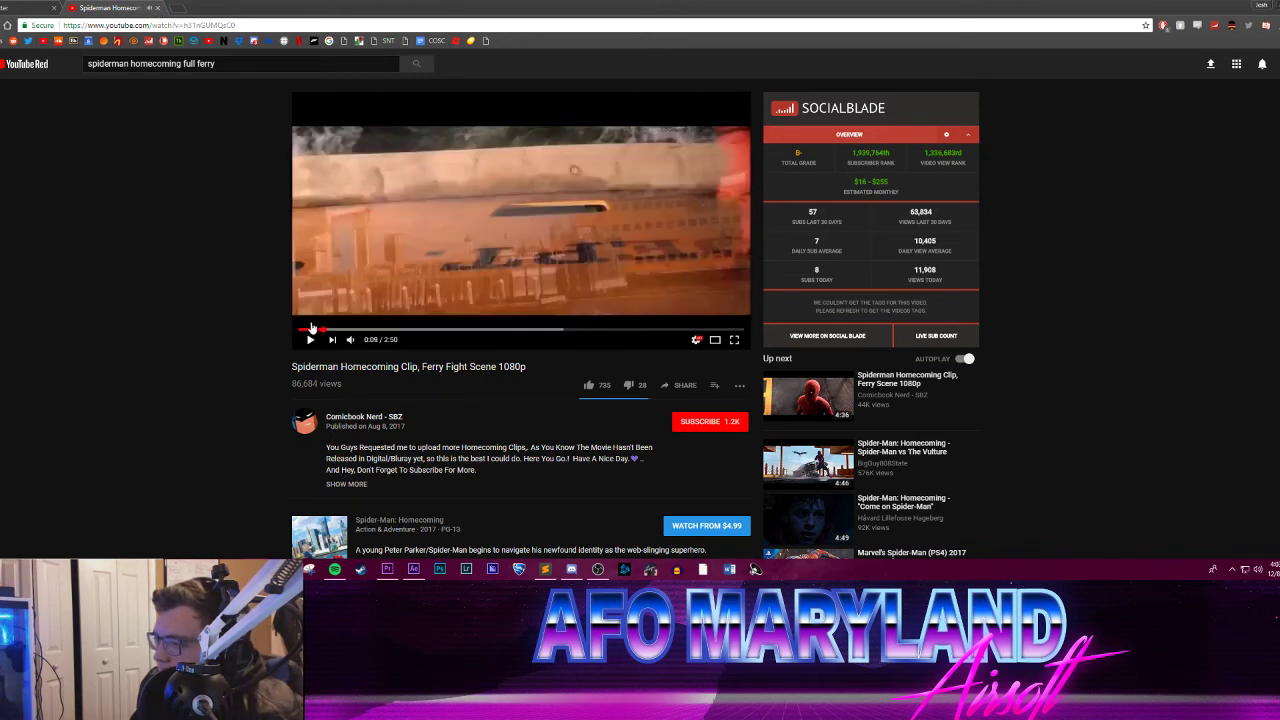
{"action": "left_click", "coordinate": [316, 330]}
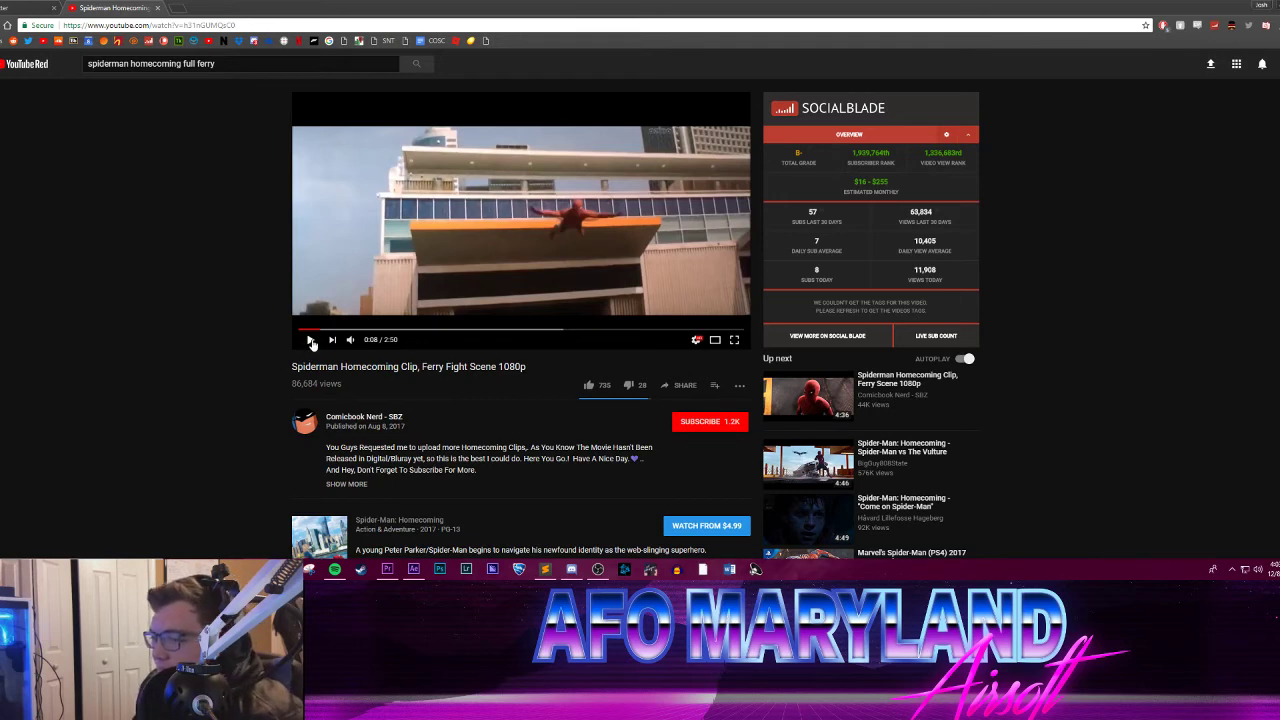
{"action": "left_click", "coordinate": [312, 341]}
{"action": "left_click", "coordinate": [312, 341]}
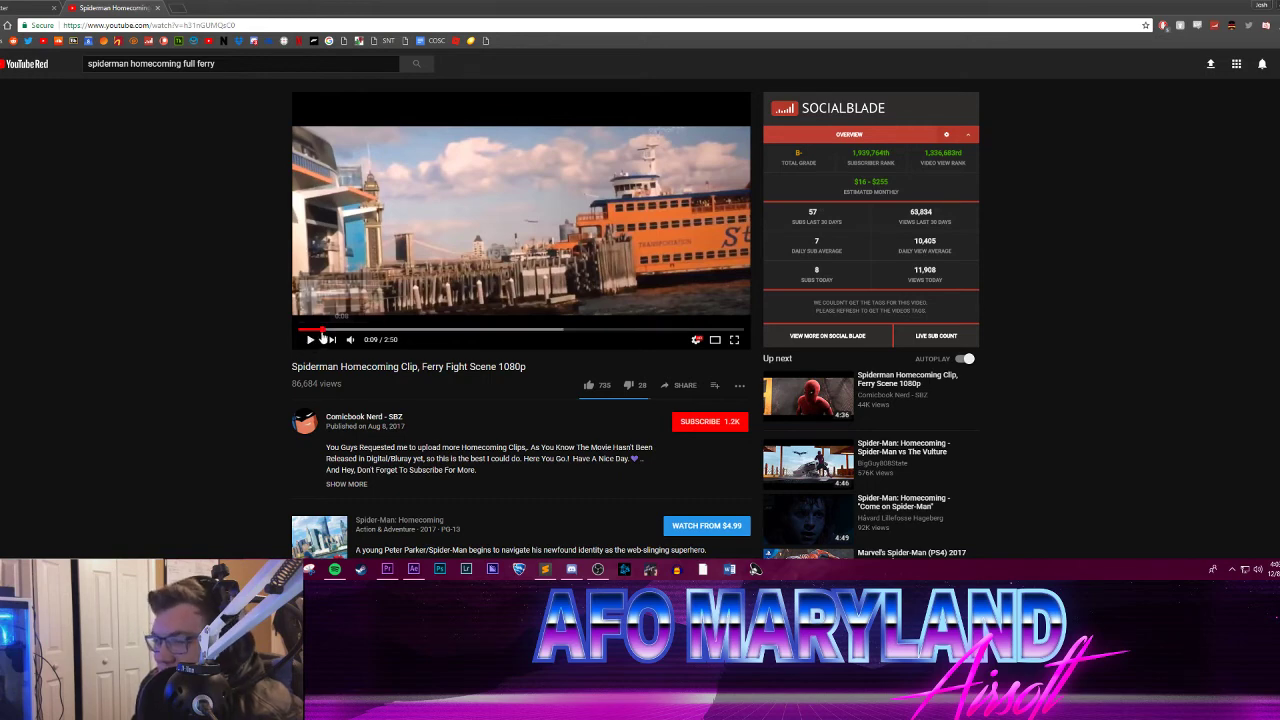
{"action": "left_click", "coordinate": [319, 331]}
{"action": "left_click", "coordinate": [304, 345]}
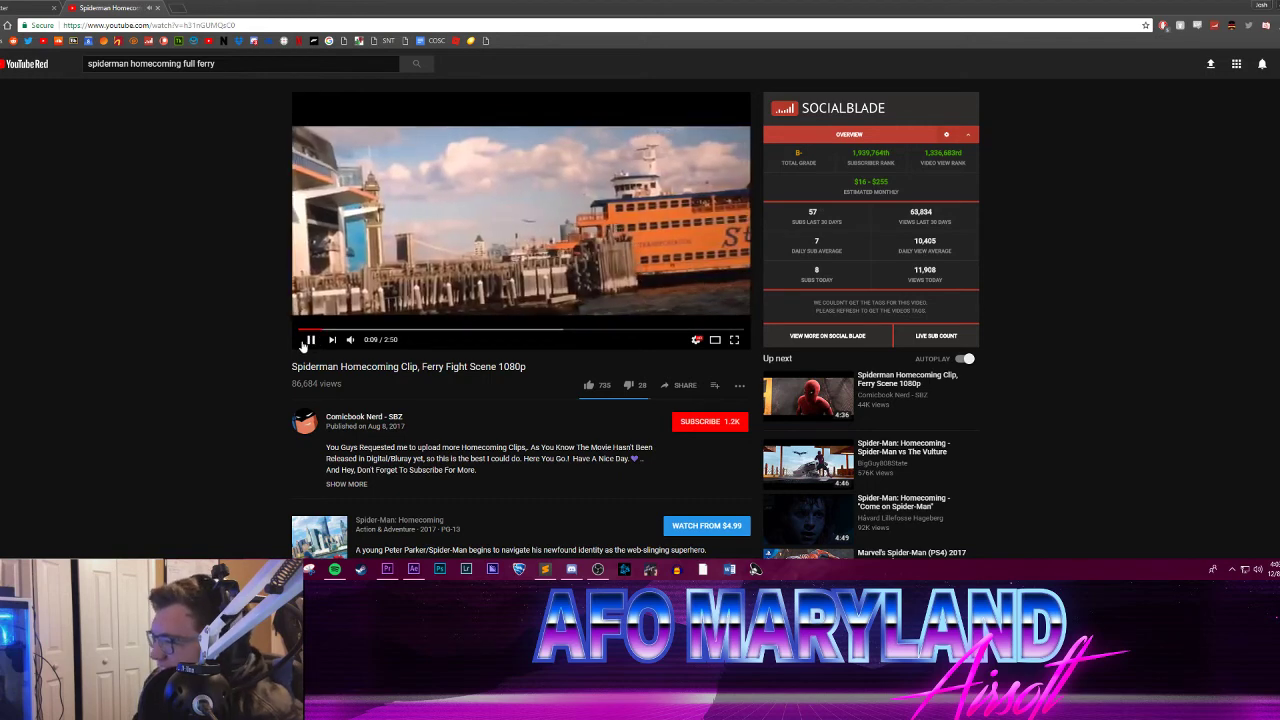
{"action": "left_click", "coordinate": [304, 345]}
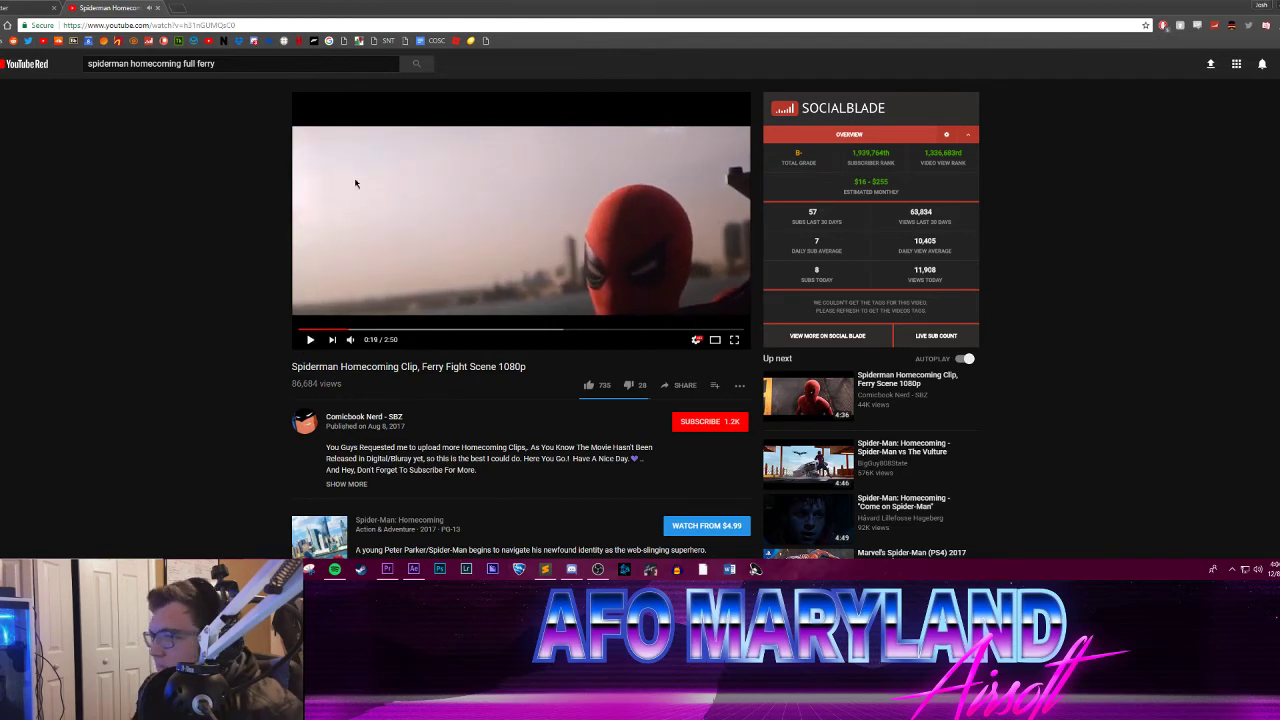
Step: Close the ferry fight video, switch back to After Effects, and scrub through the yellow-jersey clip in garbage_day Linked Comp 07
{"action": "left_click", "coordinate": [157, 7]}
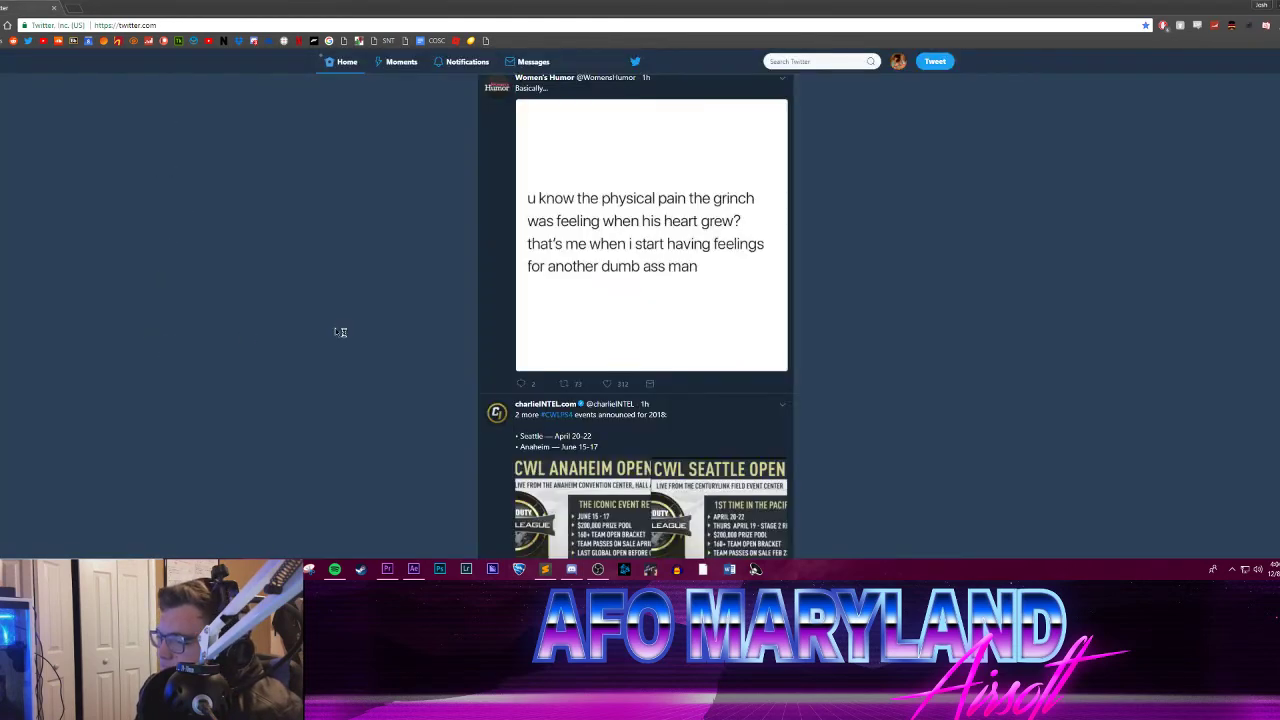
{"action": "key", "text": "alt+Tab"}
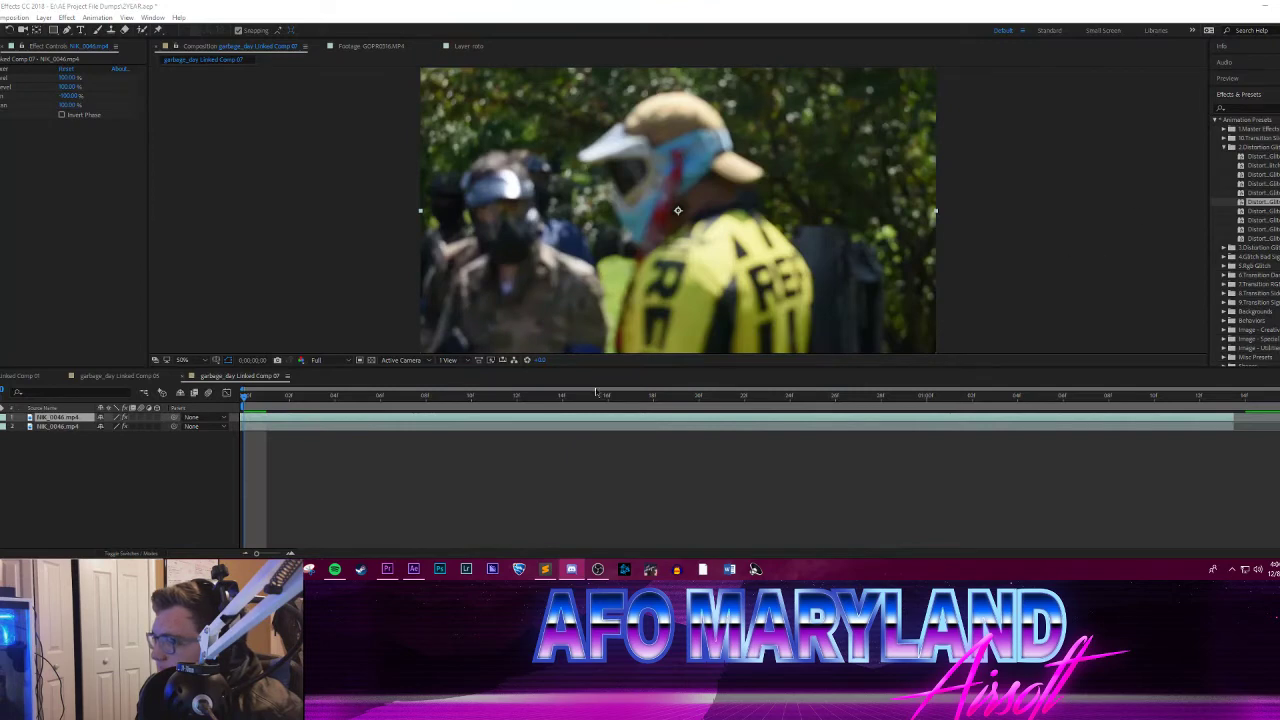
{"action": "left_click", "coordinate": [266, 397]}
{"action": "left_click_drag", "start_coordinate": [286, 397], "coordinate": [1013, 372]}
{"action": "key", "text": "Home"}
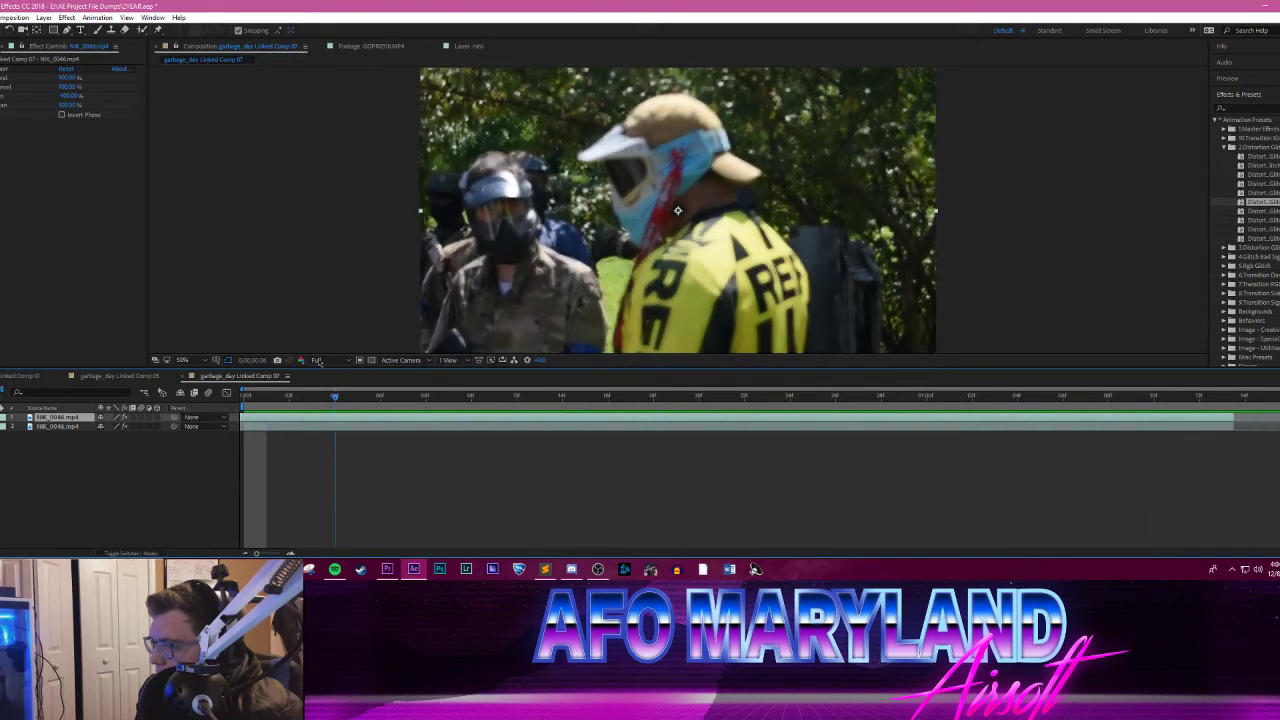
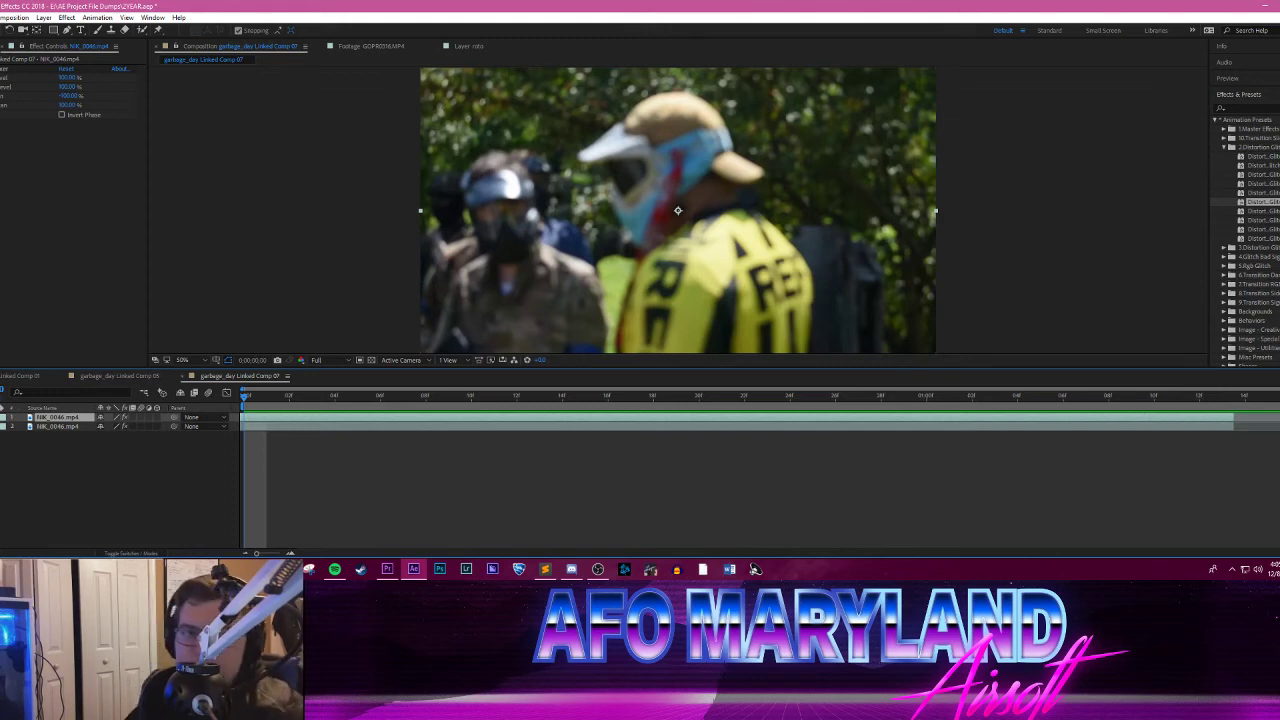
{"action": "key", "text": "alt+Tab"}
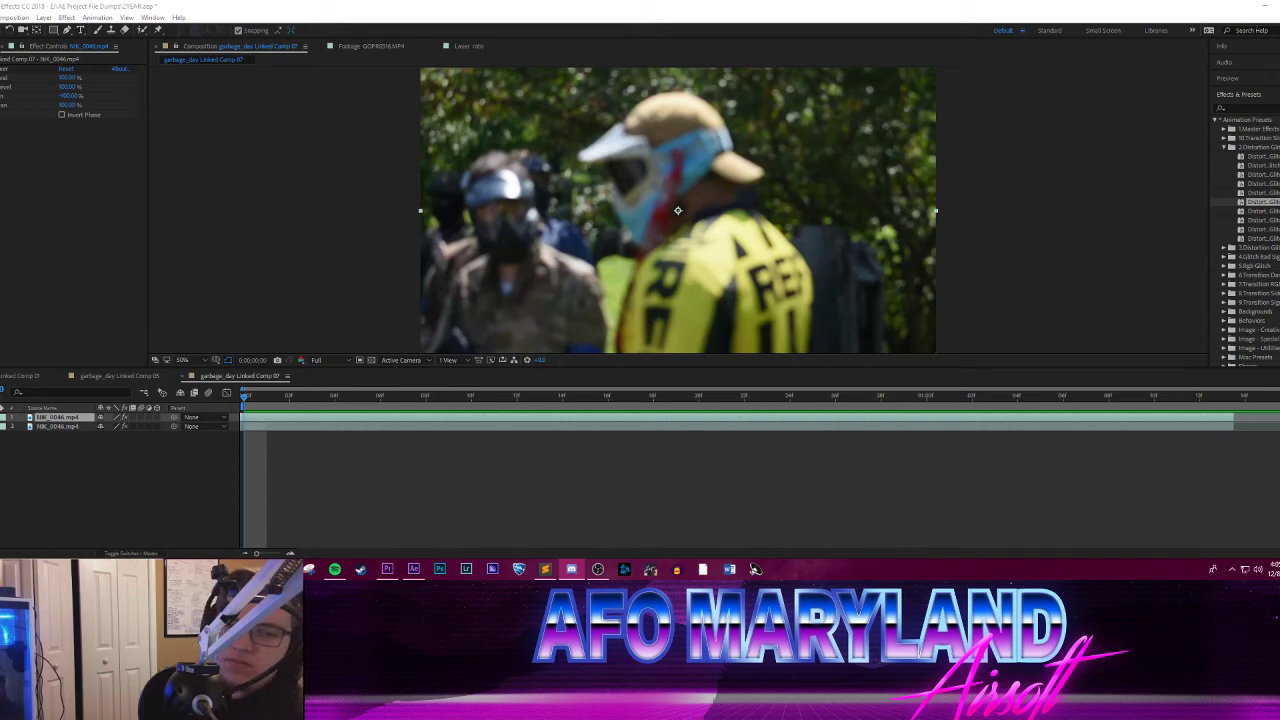
{"action": "key", "text": "alt+Tab"}
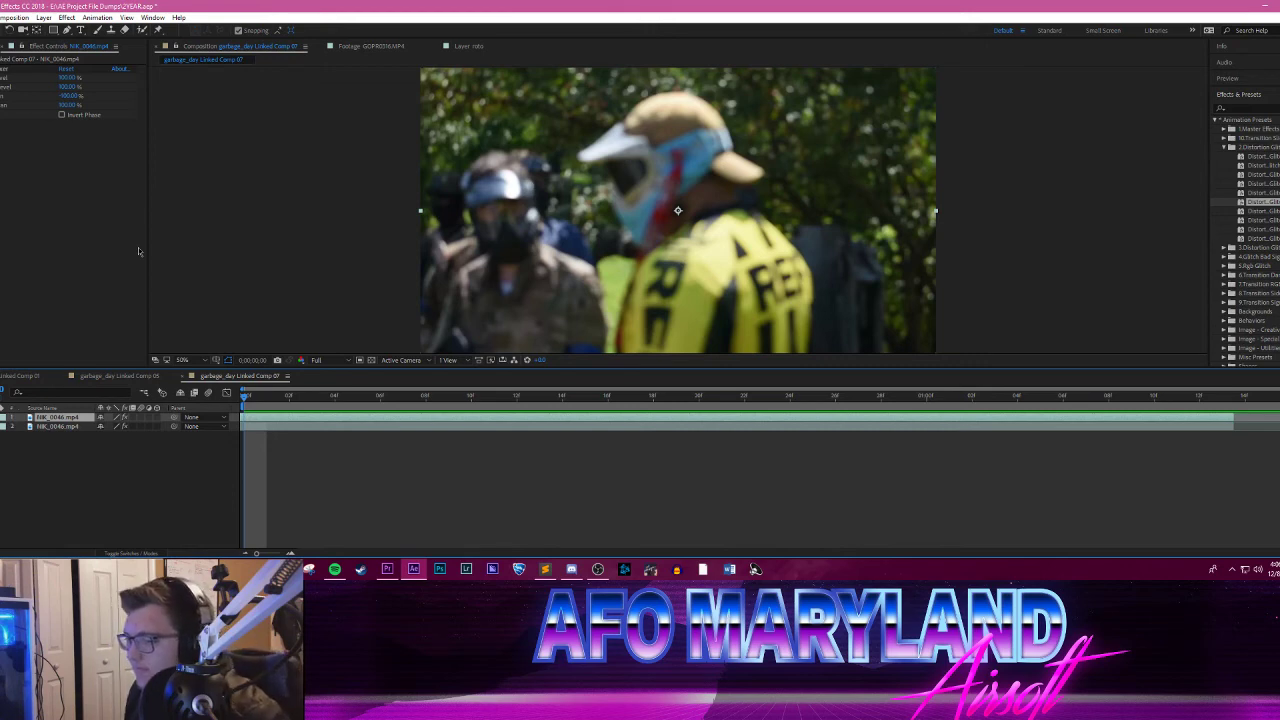
Step: Try to cut out the yellow-jersey player in garbage_day Linked Comp 07 with Roto Brush strokes, starting around frame 8
{"action": "left_click_drag", "start_coordinate": [245, 398], "coordinate": [471, 398]}
{"action": "key", "text": "space"}
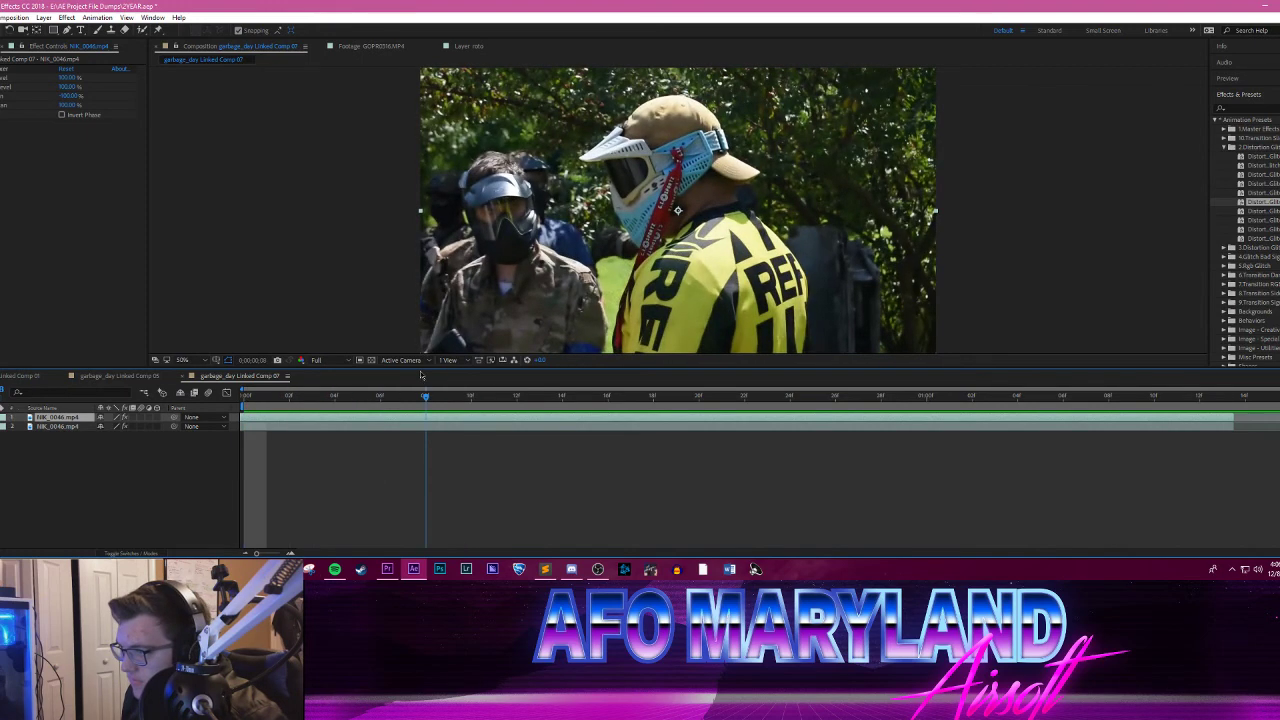
{"action": "key", "text": "space"}
{"action": "left_click_drag", "start_coordinate": [471, 398], "coordinate": [425, 398]}
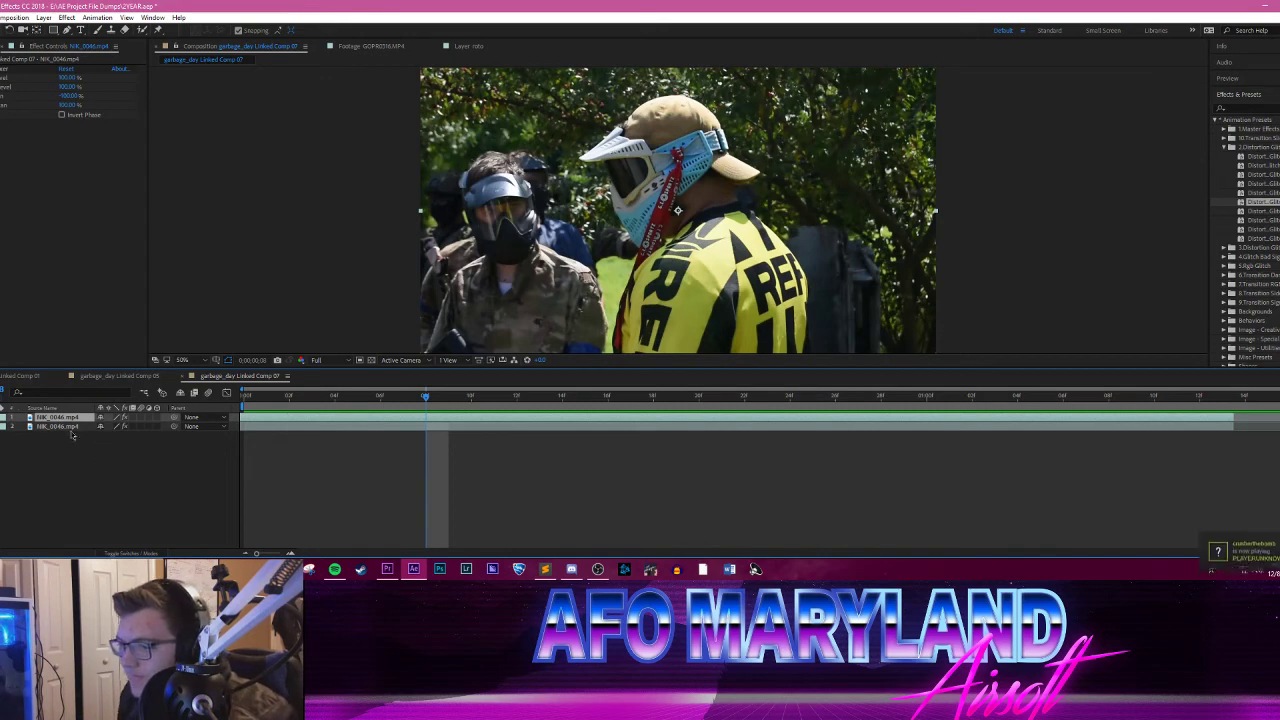
{"action": "left_click", "coordinate": [142, 31]}
{"action": "double_click", "coordinate": [730, 265]}
{"action": "scroll", "coordinate": [733, 268], "scroll_direction": "up", "scroll_amount": 2}
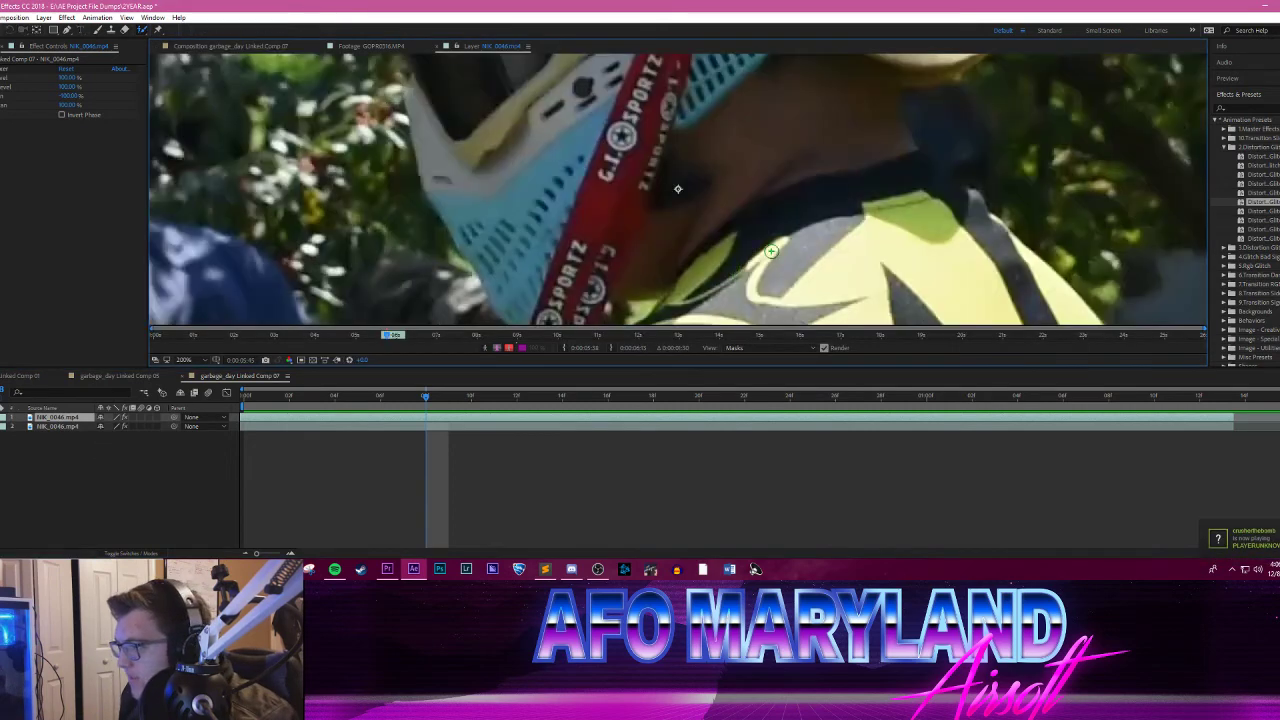
{"action": "scroll", "coordinate": [771, 251], "scroll_direction": "down", "scroll_amount": 2}
{"action": "mouse_move", "coordinate": [782, 240]}
{"action": "left_mouse_down"}
{"action": "mouse_move", "coordinate": [713, 246]}
{"action": "mouse_move", "coordinate": [660, 145]}
{"action": "left_mouse_up"}
{"action": "mouse_move", "coordinate": [726, 258]}
{"action": "left_mouse_down"}
{"action": "mouse_move", "coordinate": [798, 244]}
{"action": "mouse_move", "coordinate": [753, 292]}
{"action": "mouse_move", "coordinate": [681, 210]}
{"action": "mouse_move", "coordinate": [700, 160]}
{"action": "mouse_move", "coordinate": [687, 205]}
{"action": "left_mouse_up"}
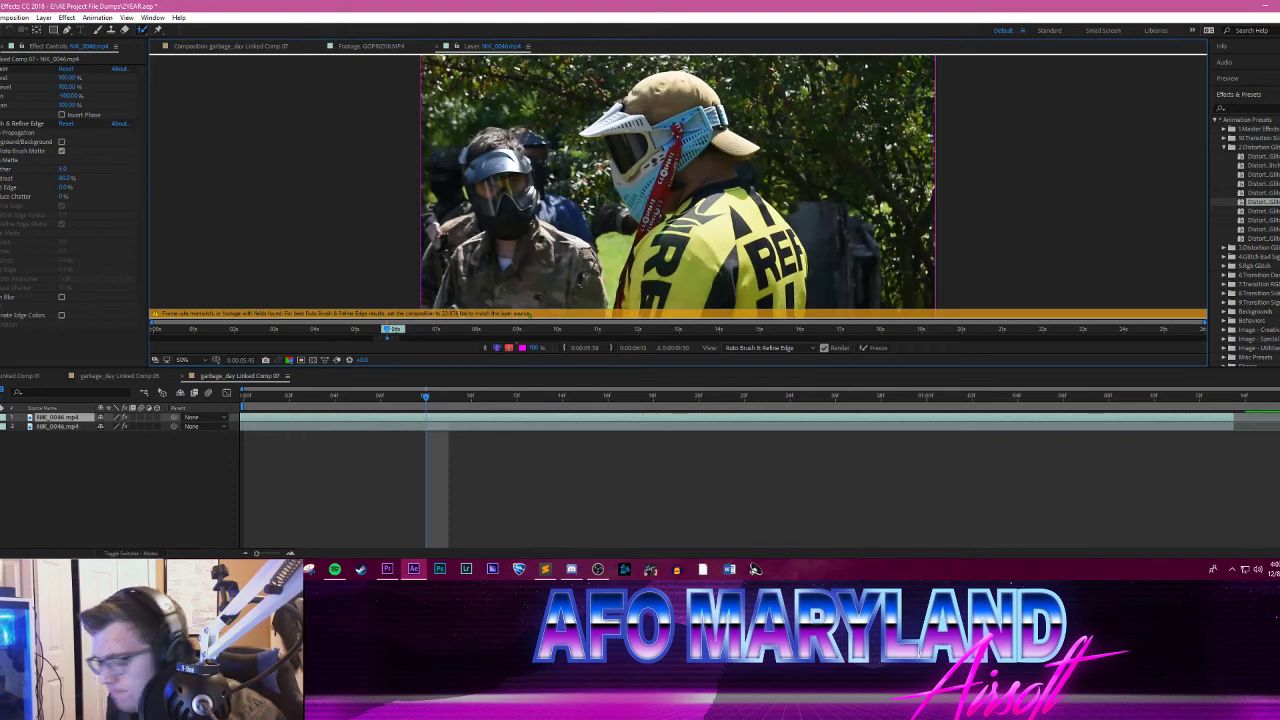
{"action": "key", "text": "ctrl+z"}
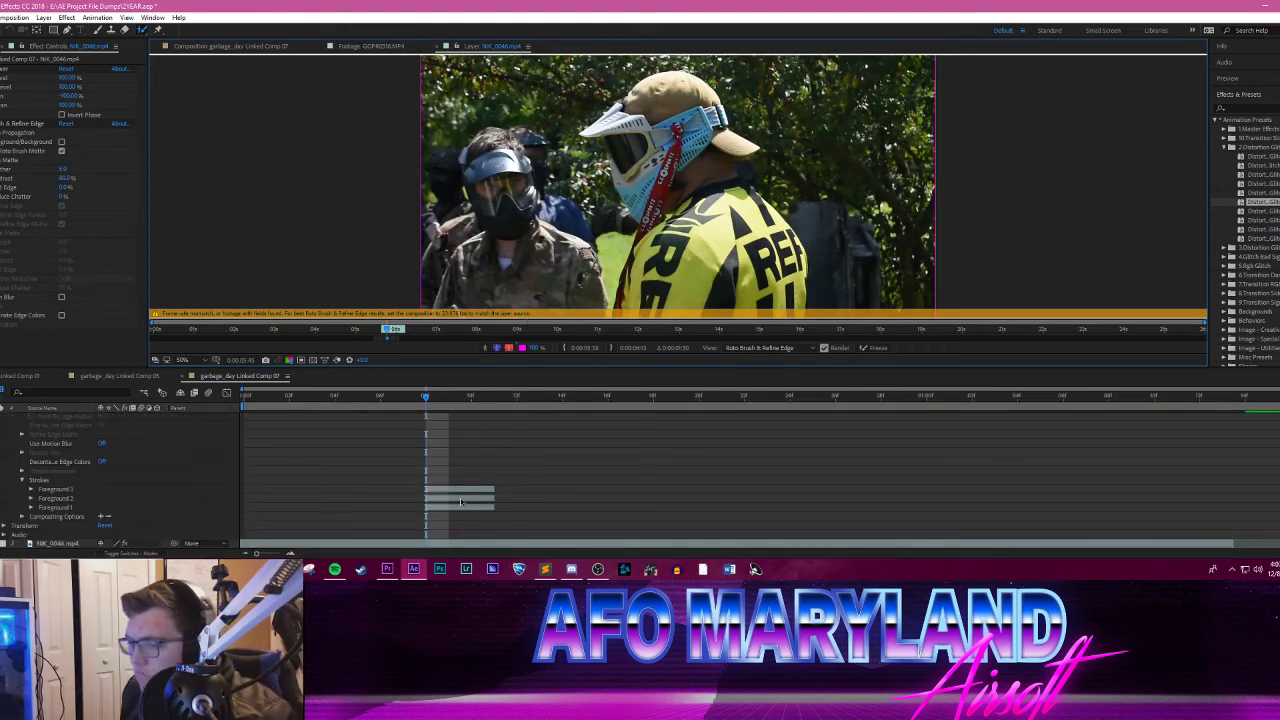
Step: Switch to Premiere Pro and set the GHOSTEMANE sequence's timebase to 59.94 frames/second
{"action": "left_click", "coordinate": [387, 569]}
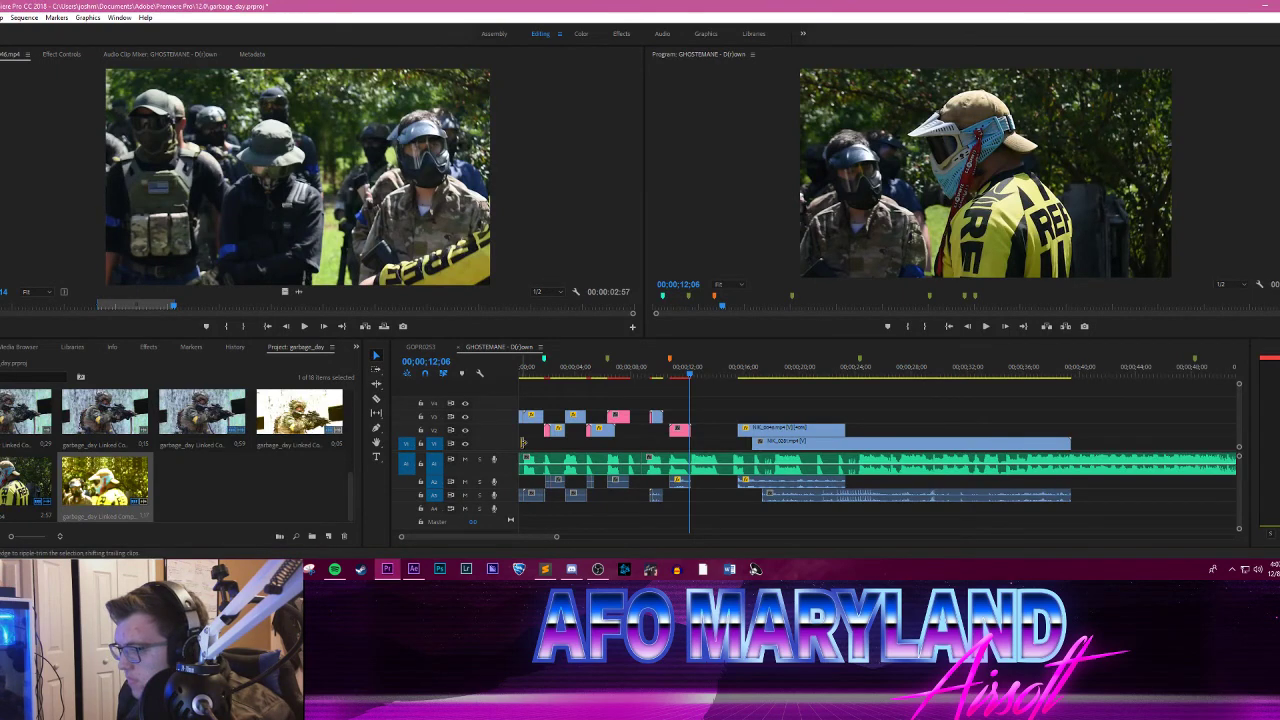
{"action": "right_click", "coordinate": [680, 431]}
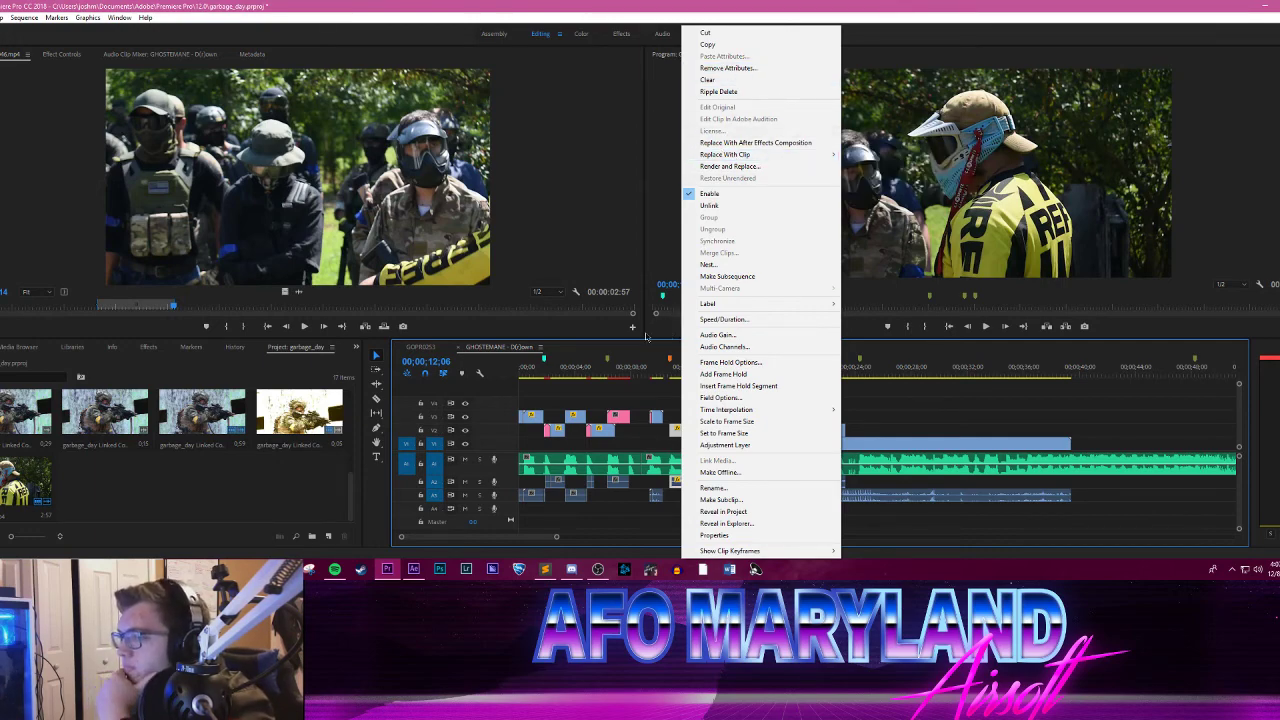
{"action": "left_click", "coordinate": [25, 18]}
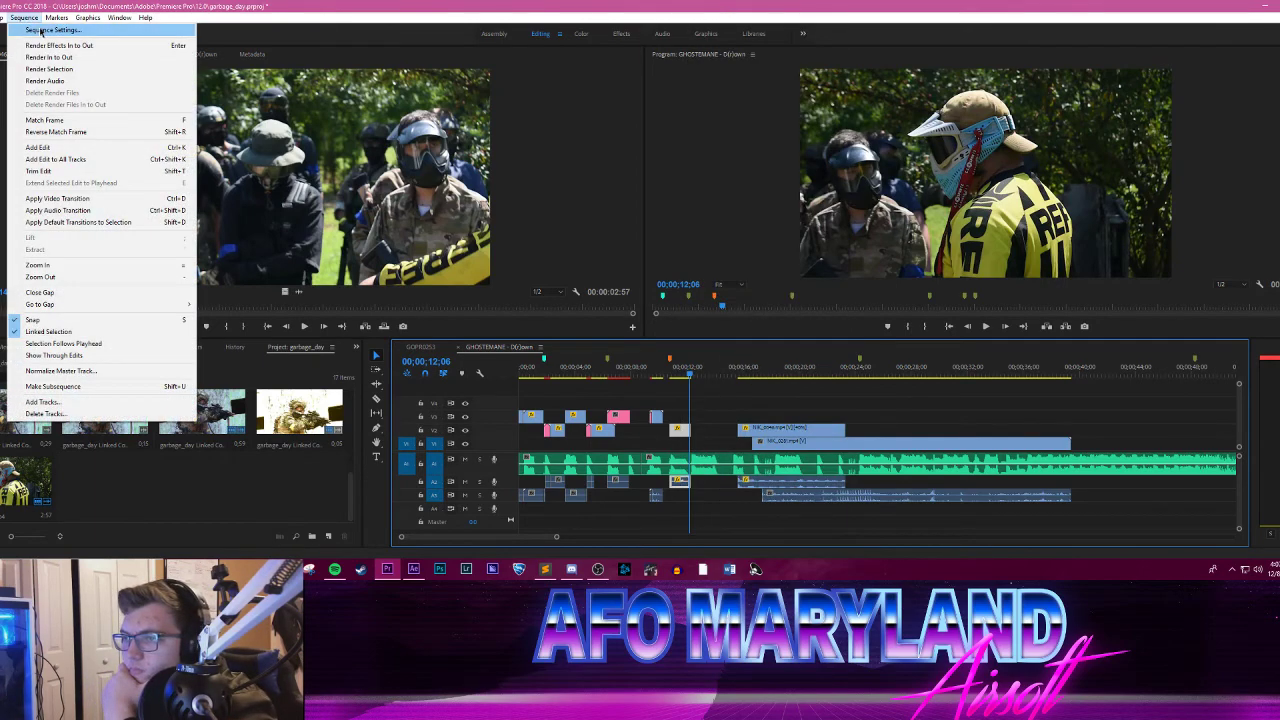
{"action": "left_click", "coordinate": [41, 31]}
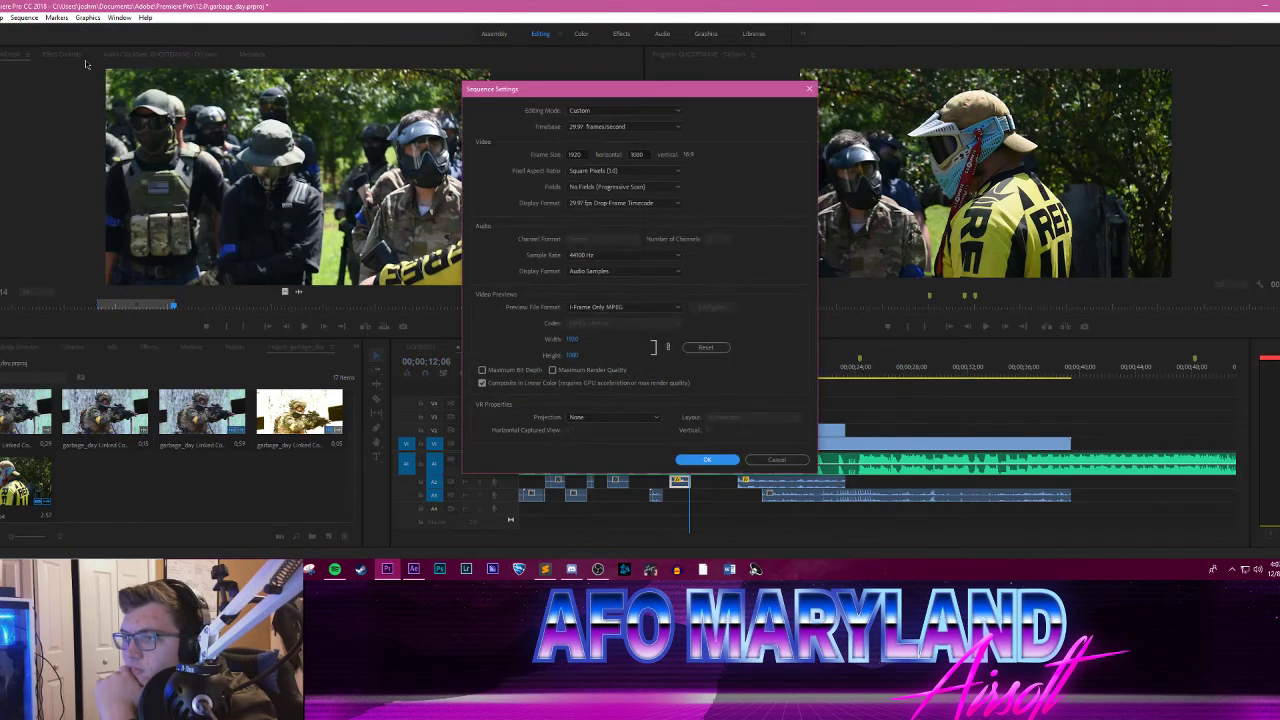
{"action": "left_click", "coordinate": [614, 129]}
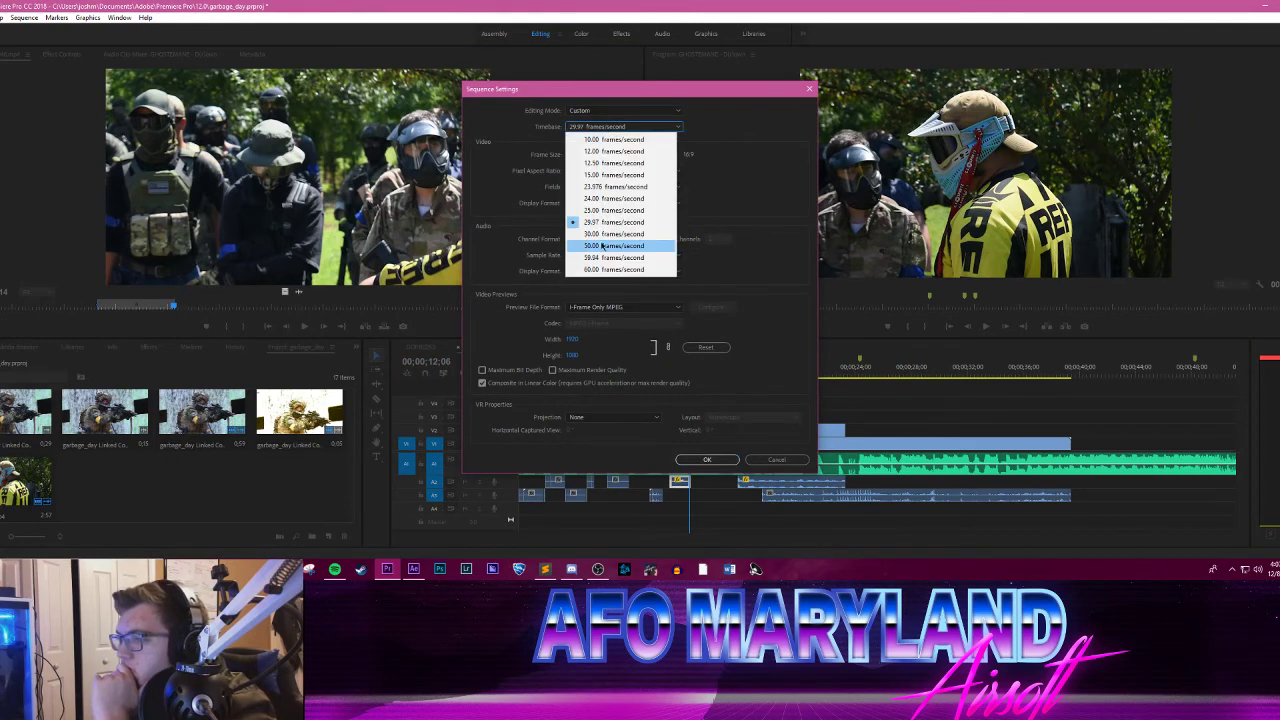
{"action": "left_click", "coordinate": [612, 233]}
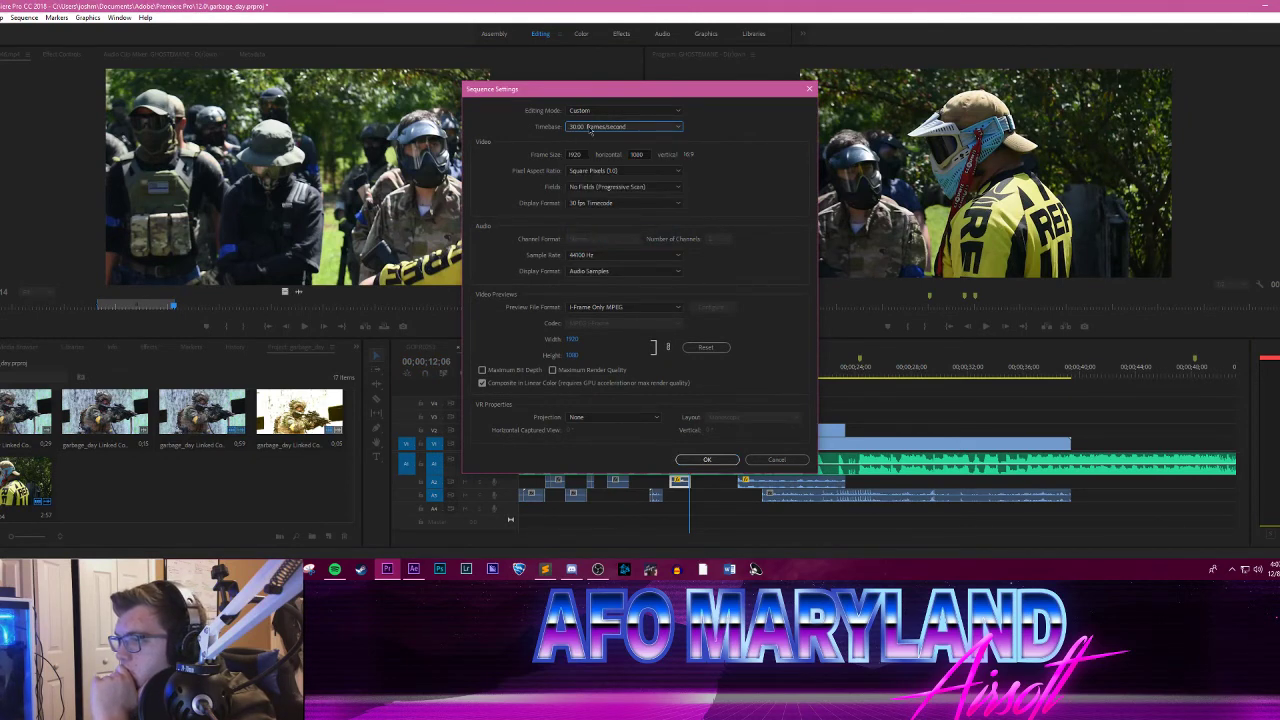
{"action": "left_click", "coordinate": [592, 128]}
{"action": "left_click", "coordinate": [612, 258]}
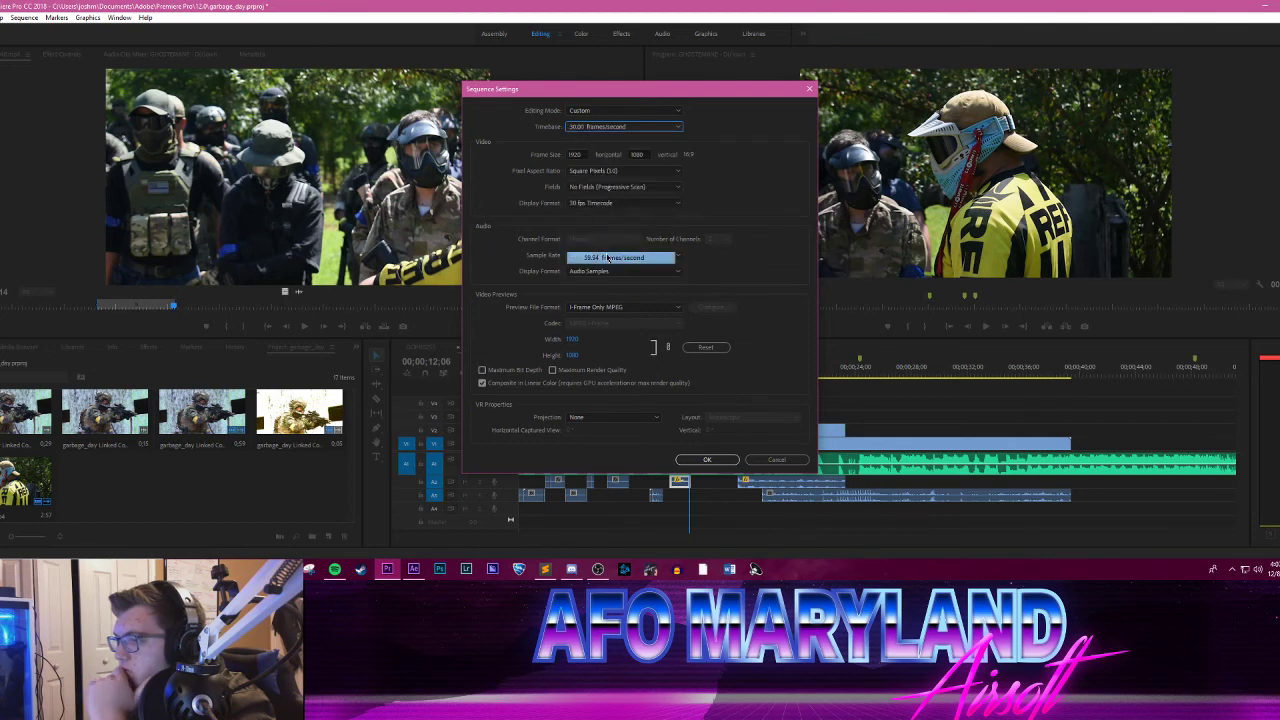
{"action": "left_click", "coordinate": [702, 460]}
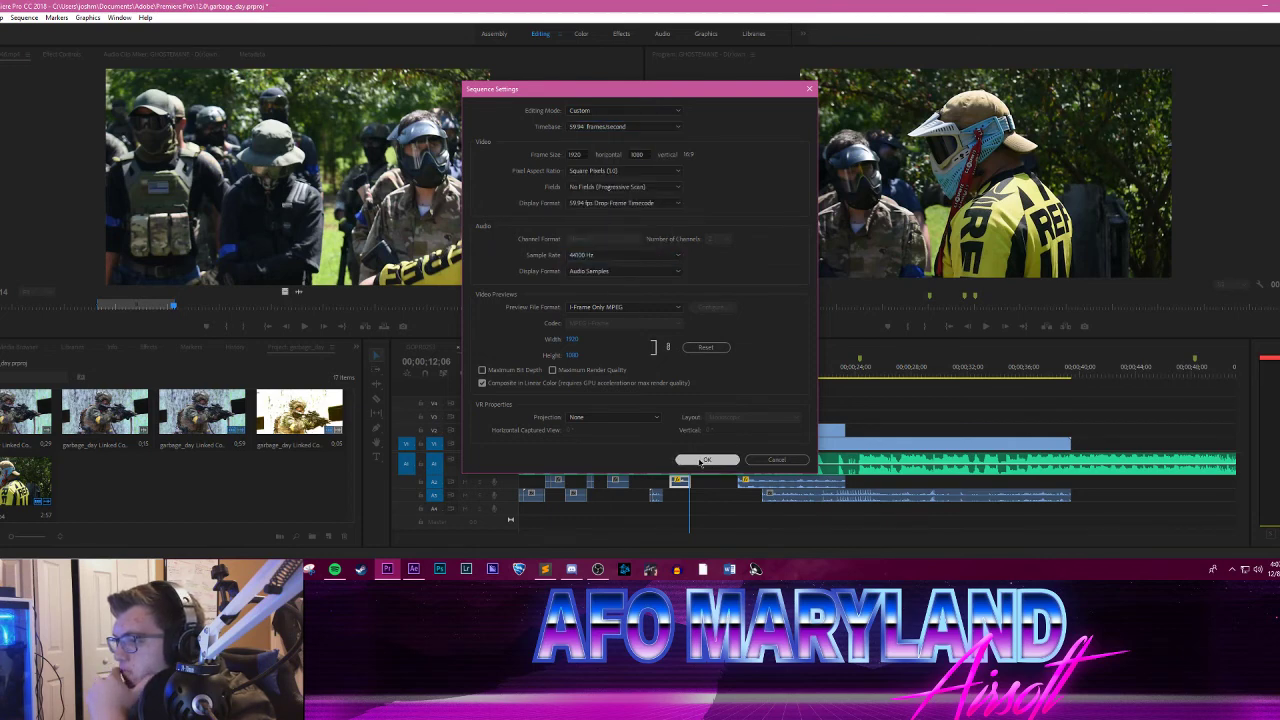
Step: Play the sequence from its start to the end of the yellow-jersey clip, and scrub over its final section again
{"action": "left_click", "coordinate": [985, 326]}
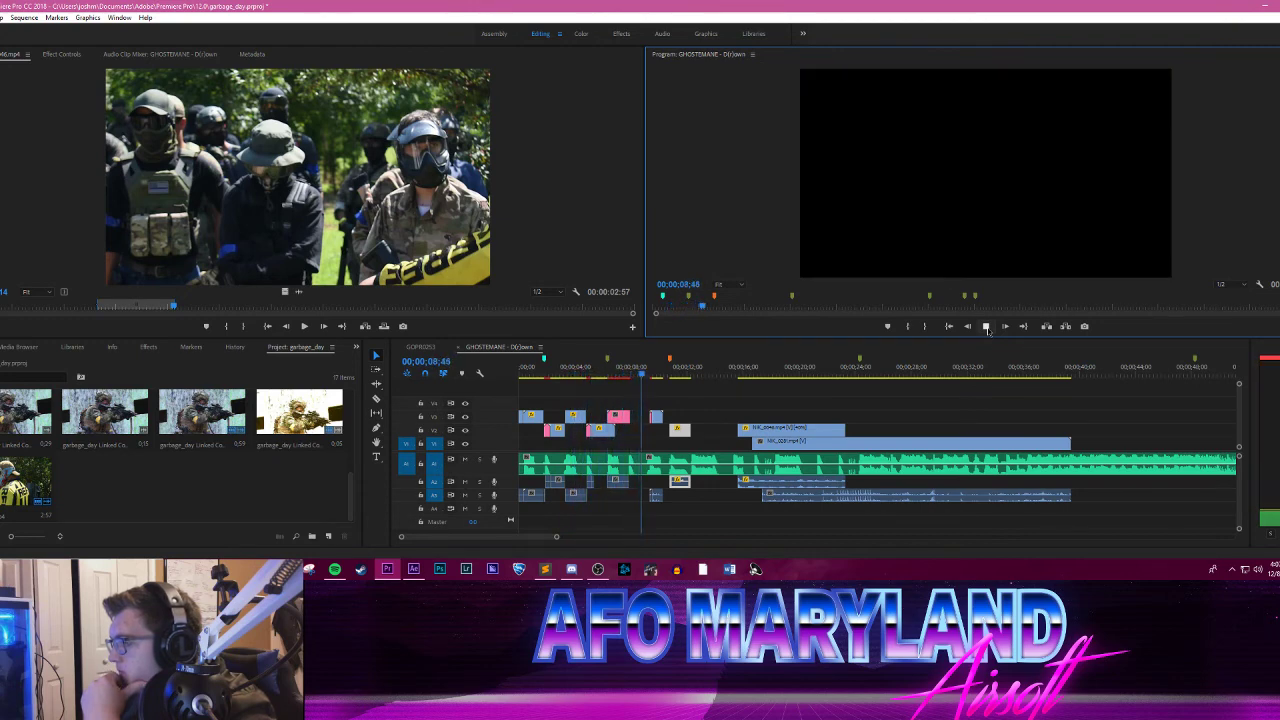
{"action": "left_click", "coordinate": [986, 327]}
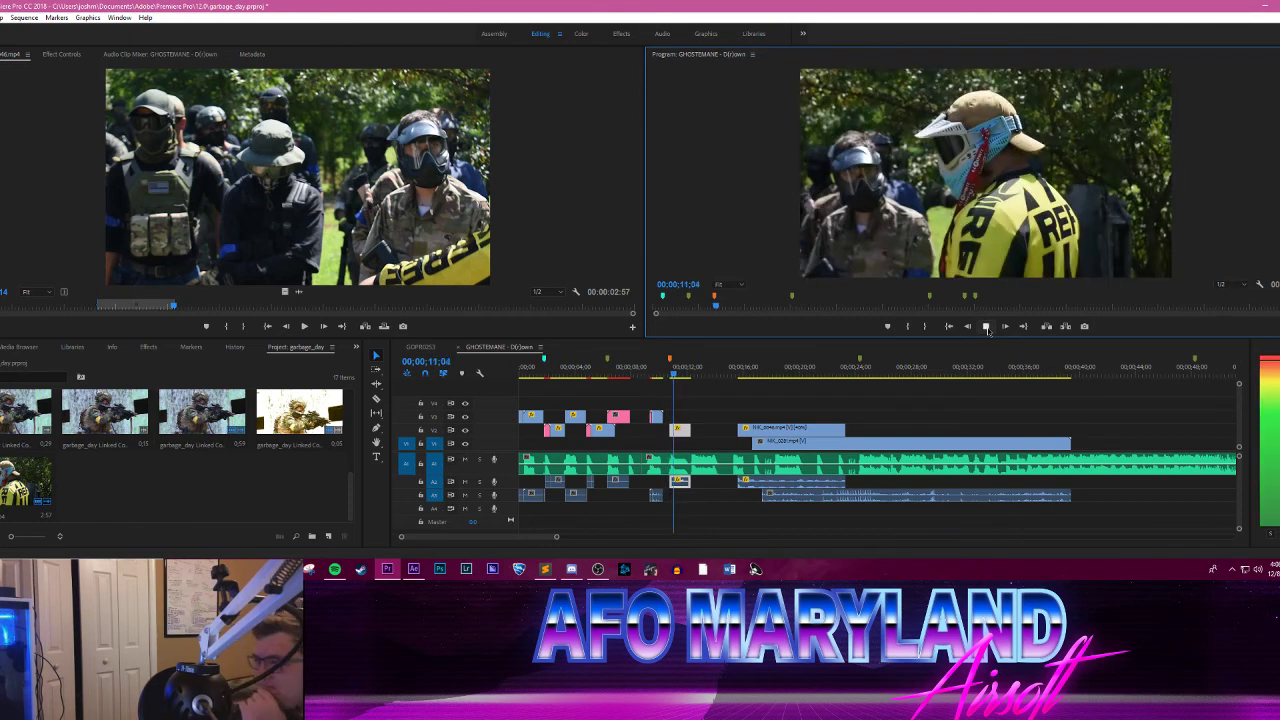
{"action": "left_click", "coordinate": [986, 327]}
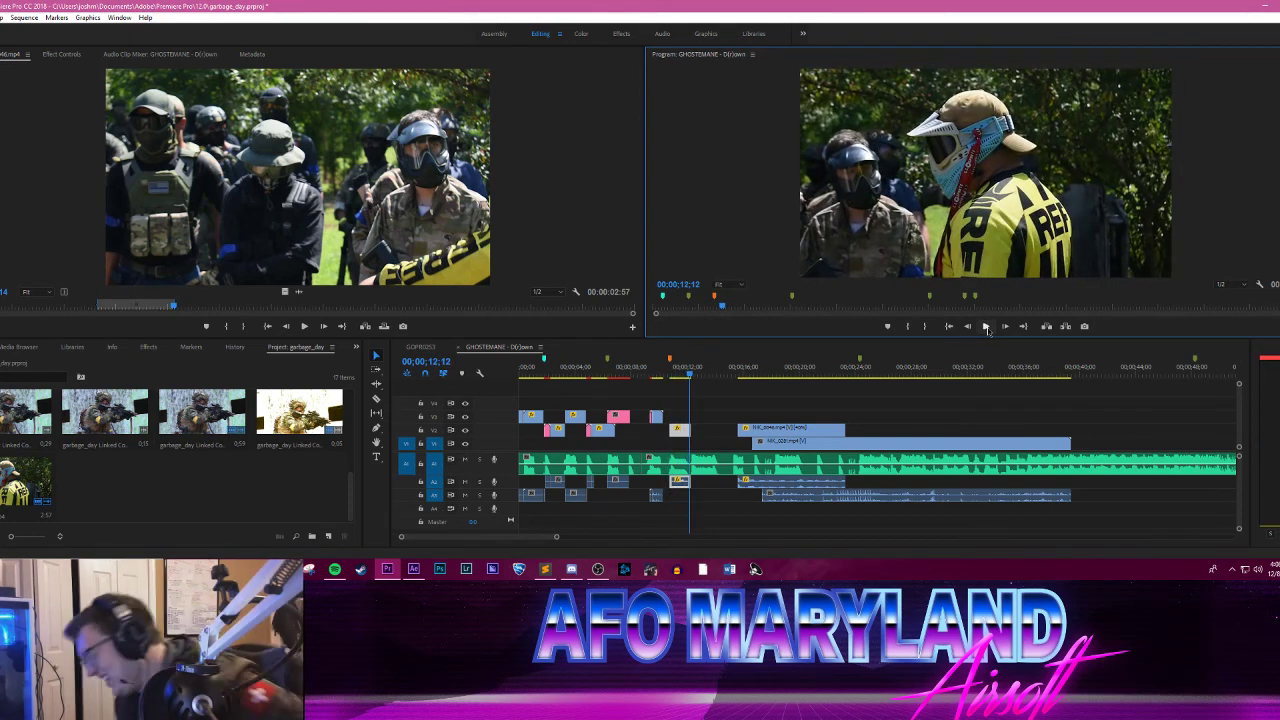
{"action": "left_click", "coordinate": [628, 369]}
{"action": "left_click_drag", "start_coordinate": [630, 372], "coordinate": [694, 320]}
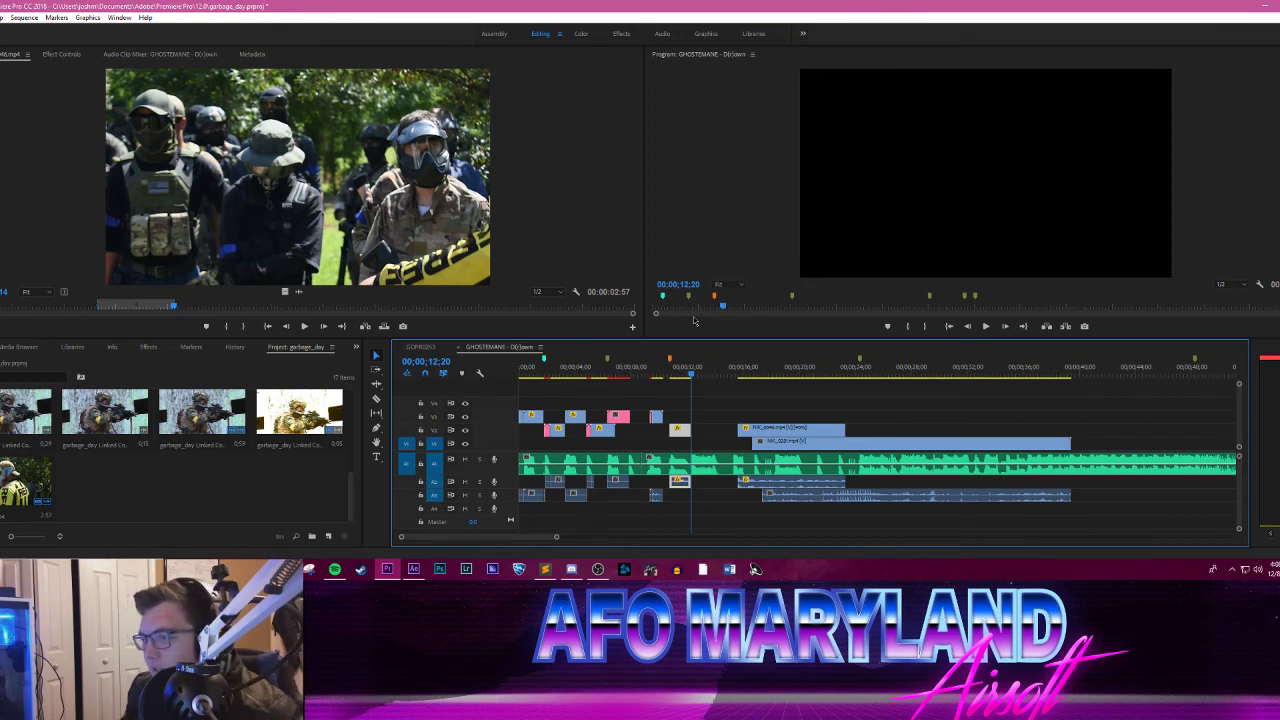
Step: Step back and forth through the frames between about 9 and 12 seconds to examine the yellow-jersey clip and the cut before it
{"action": "key", "text": "Left"}
{"action": "key", "text": "Left"}
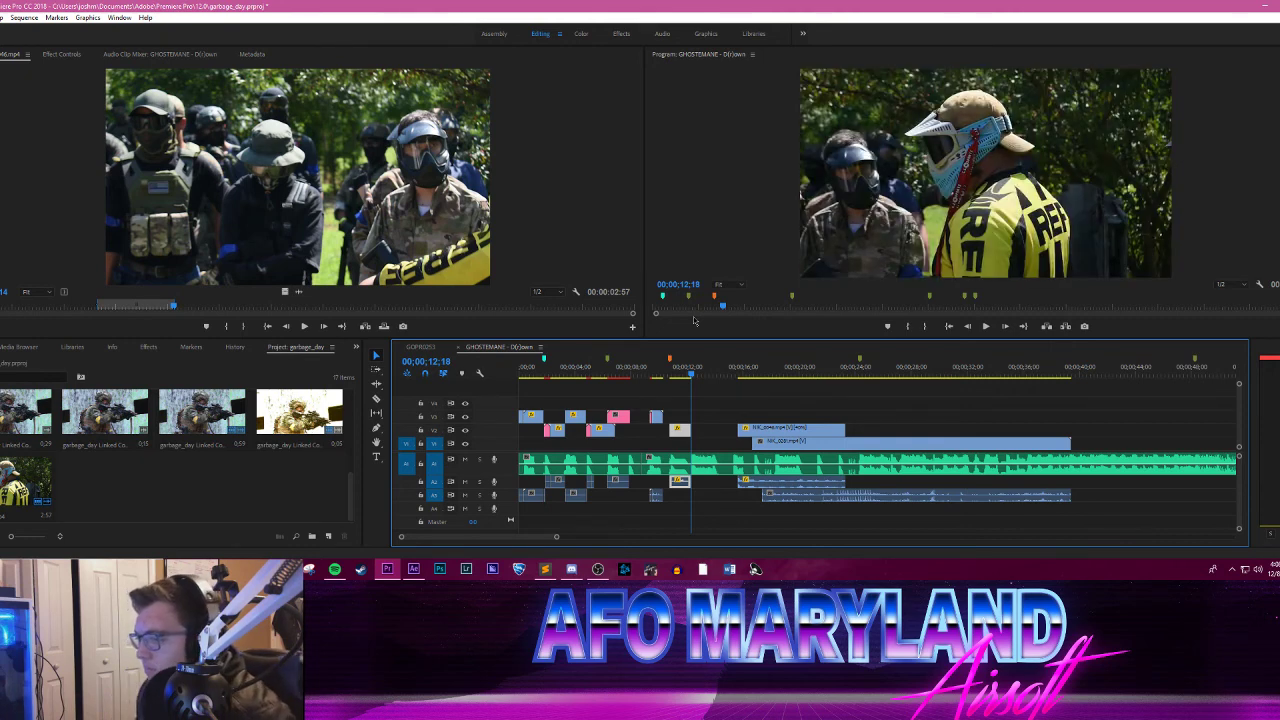
{"action": "key", "text": "Left"}
{"action": "key", "text": "Left"}
{"action": "key", "text": "Left"}
{"action": "key", "text": "Left"}
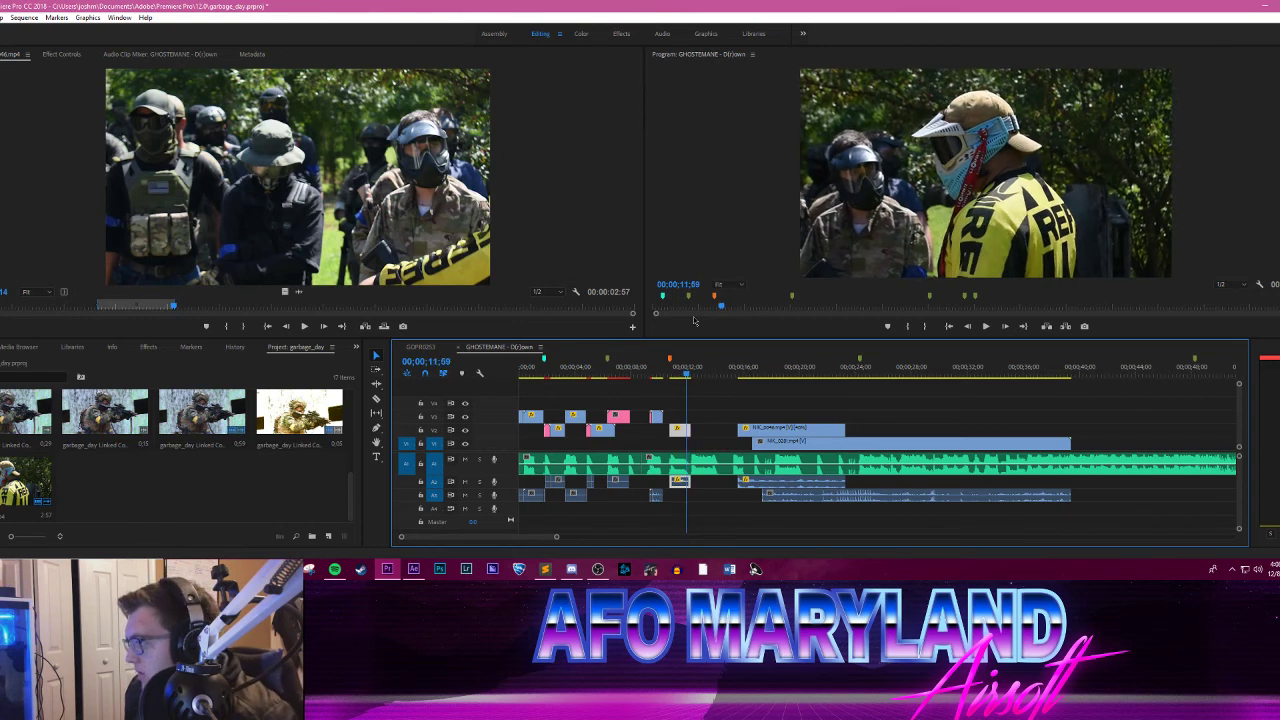
{"action": "key", "text": "Right"}
{"action": "key", "text": "Right"}
{"action": "key", "text": "Right"}
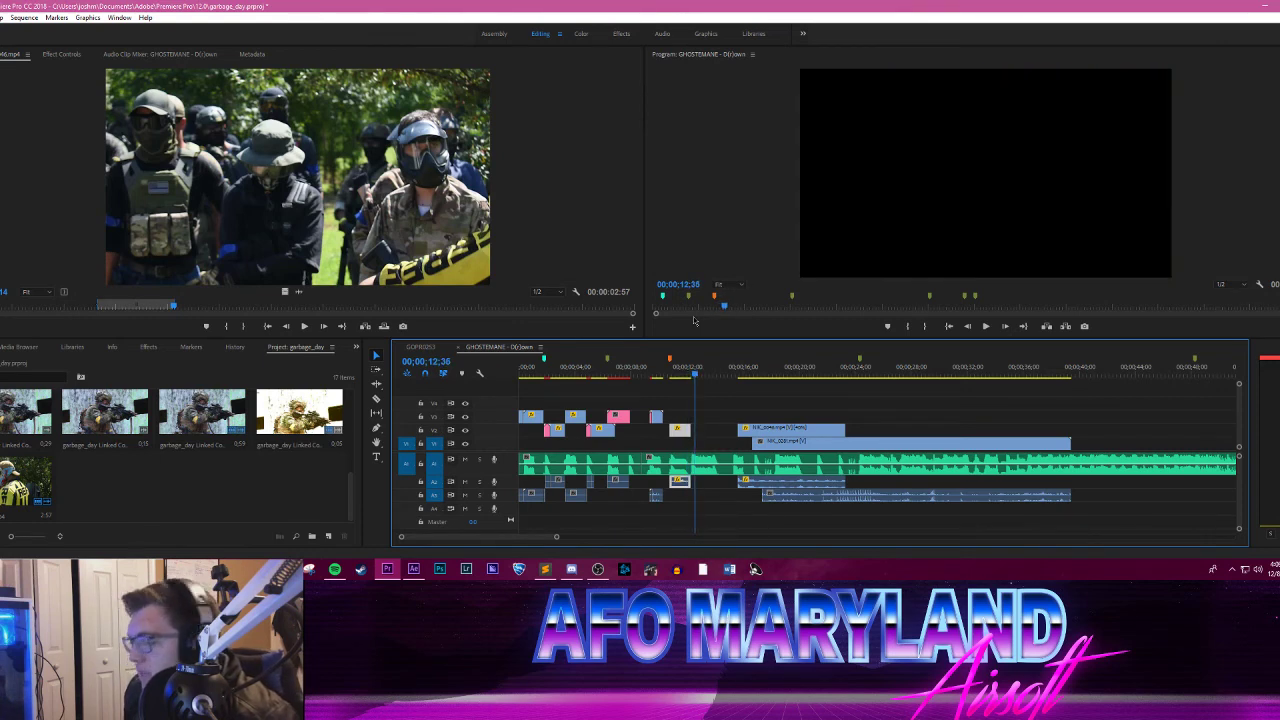
{"action": "key", "text": "Left"}
{"action": "key", "text": "Left"}
{"action": "key", "text": "Left"}
{"action": "key", "text": "Left"}
{"action": "key", "text": "Left"}
{"action": "key", "text": "Left"}
{"action": "key", "text": "Left"}
{"action": "key", "text": "Left"}
{"action": "key", "text": "Left"}
{"action": "key", "text": "Left"}
{"action": "key", "text": "Left"}
{"action": "key", "text": "Left"}
{"action": "key", "text": "Left"}
{"action": "key", "text": "Left"}
{"action": "key", "text": "Left"}
{"action": "key", "text": "Left"}
{"action": "key", "text": "Left"}
{"action": "key", "text": "Left"}
{"action": "key", "text": "Left"}
{"action": "key", "text": "Left"}
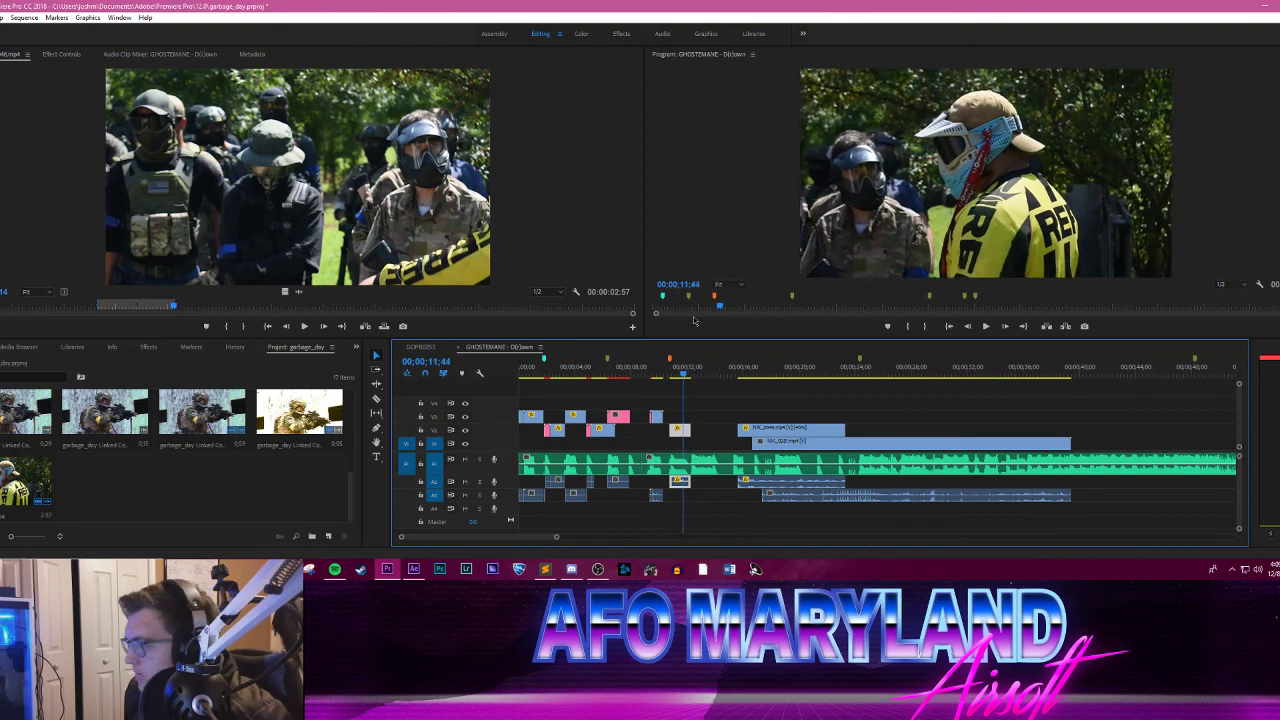
{"action": "key", "text": "Left"}
{"action": "key", "text": "Left"}
{"action": "key", "text": "Left"}
{"action": "key", "text": "Left"}
{"action": "key", "text": "Left"}
{"action": "key", "text": "Left"}
{"action": "key", "text": "Left"}
{"action": "key", "text": "Left"}
{"action": "key", "text": "Left"}
{"action": "key", "text": "Left"}
{"action": "key", "text": "Left"}
{"action": "key", "text": "Left"}
{"action": "key", "text": "Left"}
{"action": "key", "text": "Left"}
{"action": "key", "text": "Left"}
{"action": "key", "text": "Left"}
{"action": "key", "text": "Left"}
{"action": "key", "text": "Left"}
{"action": "key", "text": "Left"}
{"action": "key", "text": "Left"}
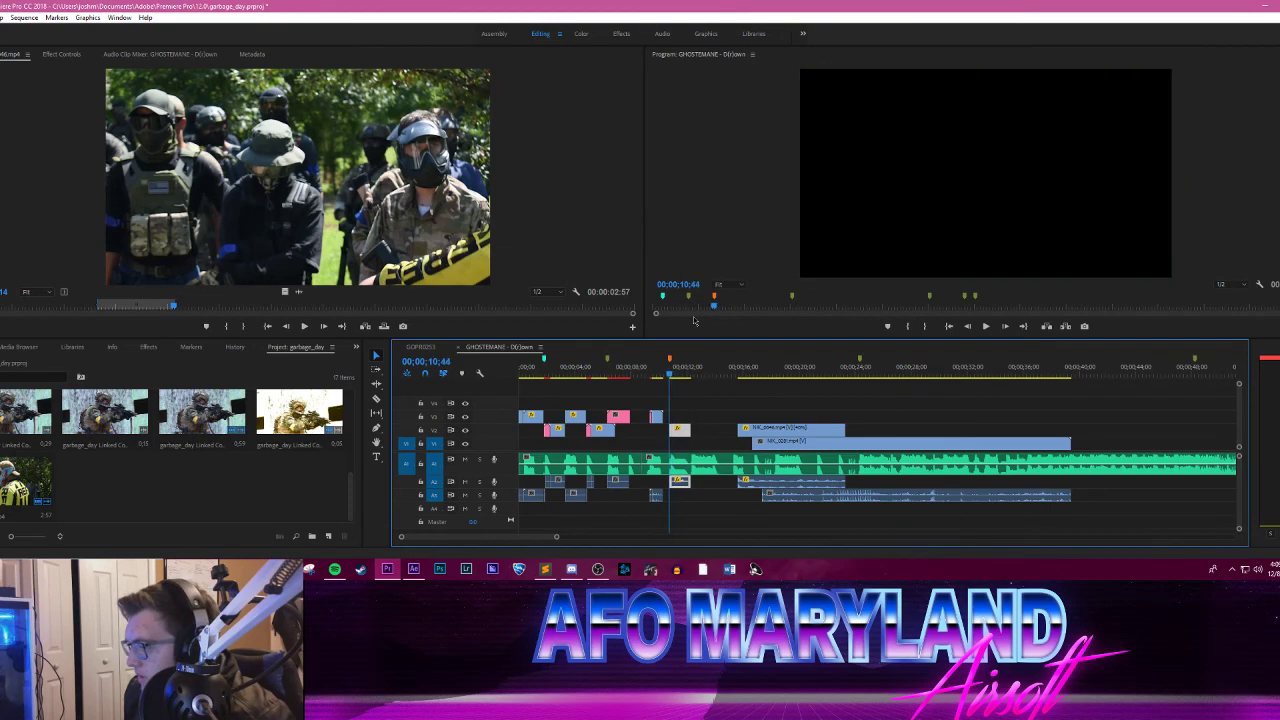
{"action": "key", "text": "Left"}
{"action": "key", "text": "Left"}
{"action": "key", "text": "Left"}
{"action": "key", "text": "Left"}
{"action": "key", "text": "Left"}
{"action": "key", "text": "Left"}
{"action": "key", "text": "Left"}
{"action": "key", "text": "Left"}
{"action": "key", "text": "Left"}
{"action": "key", "text": "Left"}
{"action": "key", "text": "Left"}
{"action": "key", "text": "Left"}
{"action": "key", "text": "Left"}
{"action": "key", "text": "Left"}
{"action": "key", "text": "Left"}
{"action": "key", "text": "Left"}
{"action": "key", "text": "Left"}
{"action": "key", "text": "Left"}
{"action": "key", "text": "Left"}
{"action": "key", "text": "Left"}
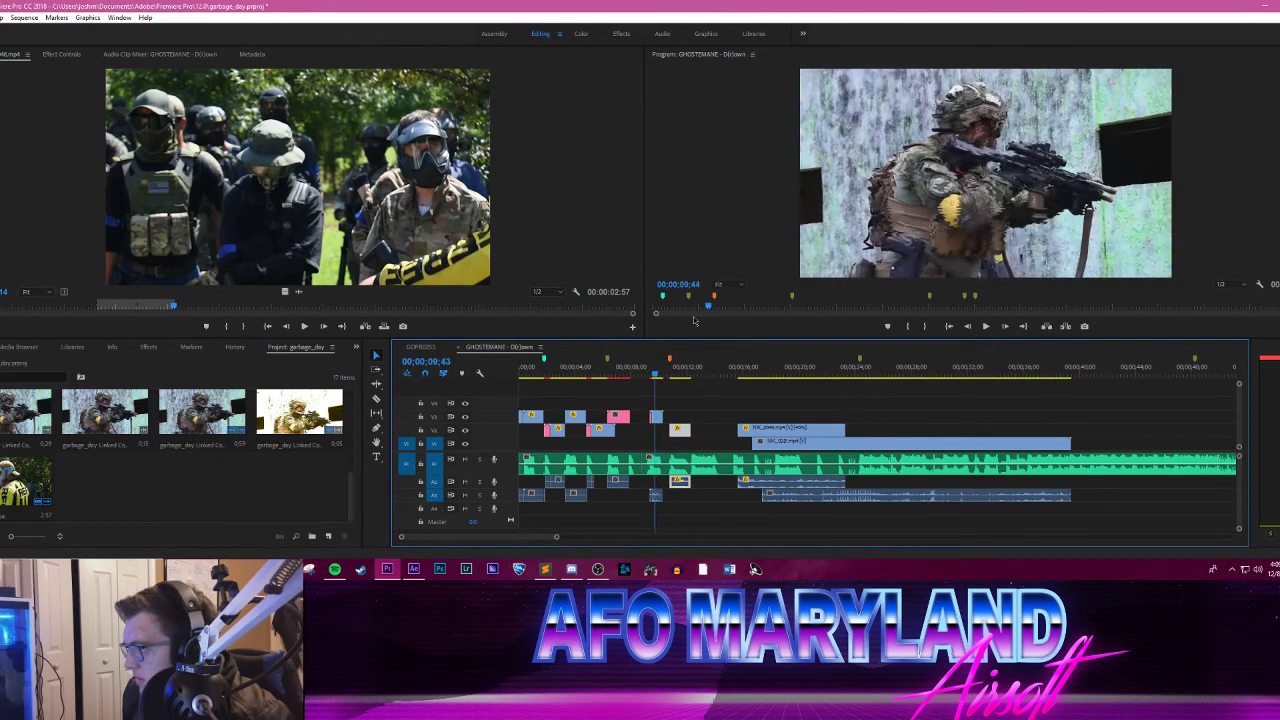
{"action": "key", "text": "Right"}
{"action": "key", "text": "Right"}
{"action": "key", "text": "Right"}
{"action": "key", "text": "Right"}
{"action": "key", "text": "Right"}
{"action": "key", "text": "Right"}
{"action": "key", "text": "Right"}
{"action": "key", "text": "Right"}
{"action": "key", "text": "Right"}
{"action": "key", "text": "Right"}
{"action": "key", "text": "Right"}
{"action": "key", "text": "Right"}
{"action": "key", "text": "Right"}
{"action": "key", "text": "Right"}
{"action": "key", "text": "Right"}
{"action": "key", "text": "Right"}
{"action": "key", "text": "Right"}
{"action": "key", "text": "Right"}
{"action": "key", "text": "Right"}
{"action": "key", "text": "Right"}
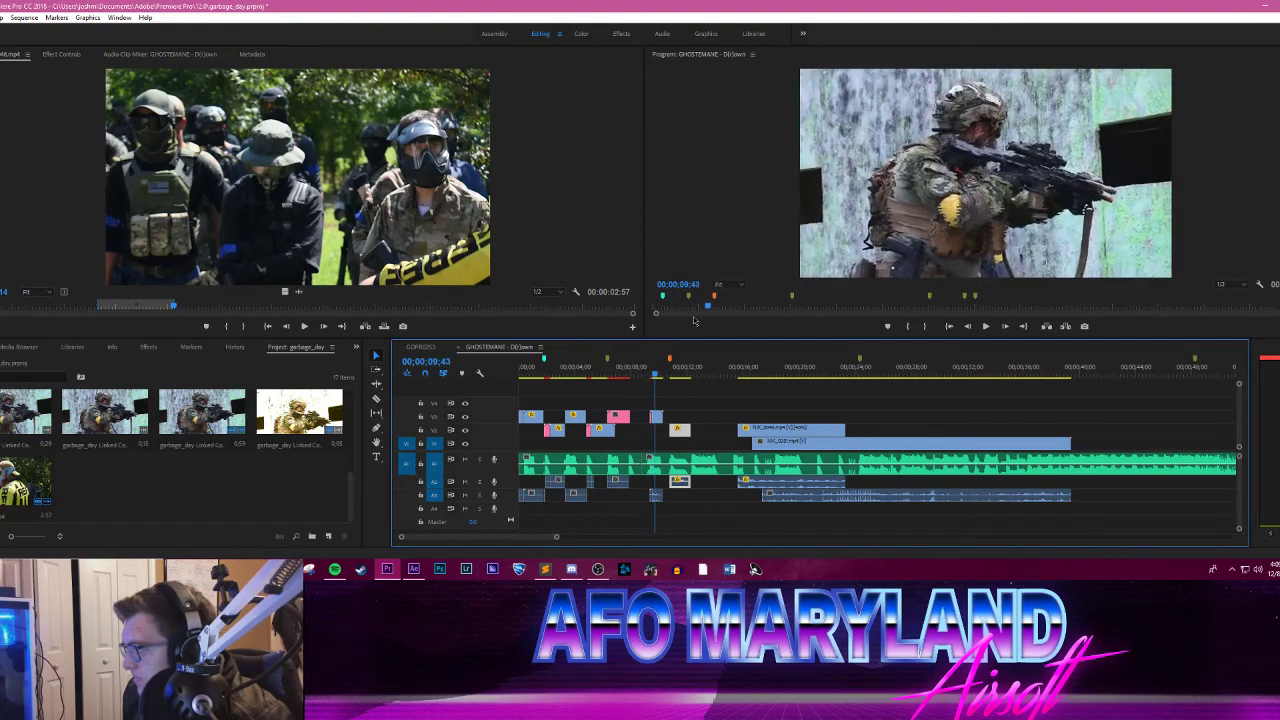
{"action": "key", "text": "Right"}
{"action": "key", "text": "Right"}
{"action": "key", "text": "Right"}
{"action": "key", "text": "Right"}
{"action": "key", "text": "Right"}
{"action": "key", "text": "Right"}
{"action": "key", "text": "Right"}
{"action": "key", "text": "Right"}
{"action": "key", "text": "Right"}
{"action": "key", "text": "Right"}
{"action": "key", "text": "Right"}
{"action": "key", "text": "Right"}
{"action": "key", "text": "Right"}
{"action": "key", "text": "Right"}
{"action": "key", "text": "Right"}
{"action": "key", "text": "Right"}
{"action": "key", "text": "Right"}
{"action": "key", "text": "Right"}
{"action": "key", "text": "Right"}
{"action": "key", "text": "Right"}
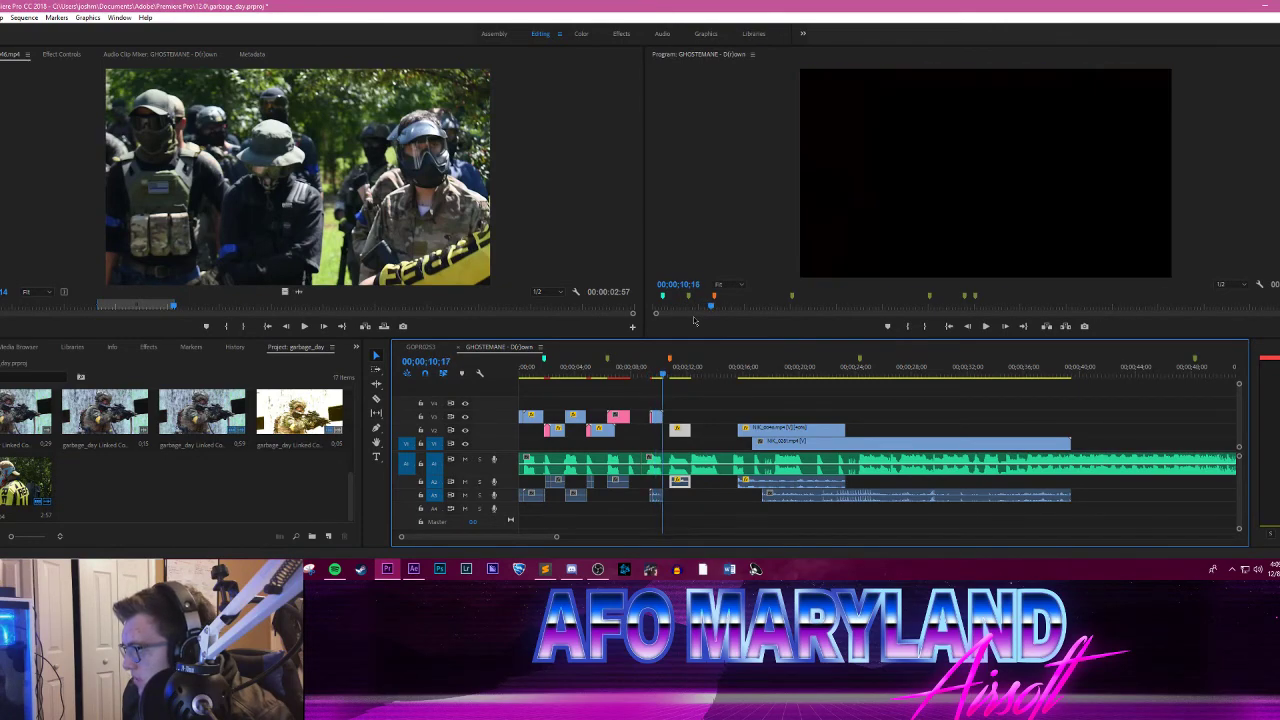
{"action": "key", "text": "Right"}
{"action": "key", "text": "Right"}
{"action": "key", "text": "Right"}
{"action": "key", "text": "Right"}
{"action": "key", "text": "Right"}
{"action": "key", "text": "Right"}
{"action": "key", "text": "Right"}
{"action": "key", "text": "Right"}
{"action": "key", "text": "Right"}
{"action": "key", "text": "Right"}
{"action": "key", "text": "Right"}
{"action": "key", "text": "Right"}
{"action": "key", "text": "Right"}
{"action": "key", "text": "Right"}
{"action": "key", "text": "Right"}
{"action": "key", "text": "Right"}
{"action": "key", "text": "Right"}
{"action": "key", "text": "Right"}
{"action": "key", "text": "Right"}
{"action": "key", "text": "Right"}
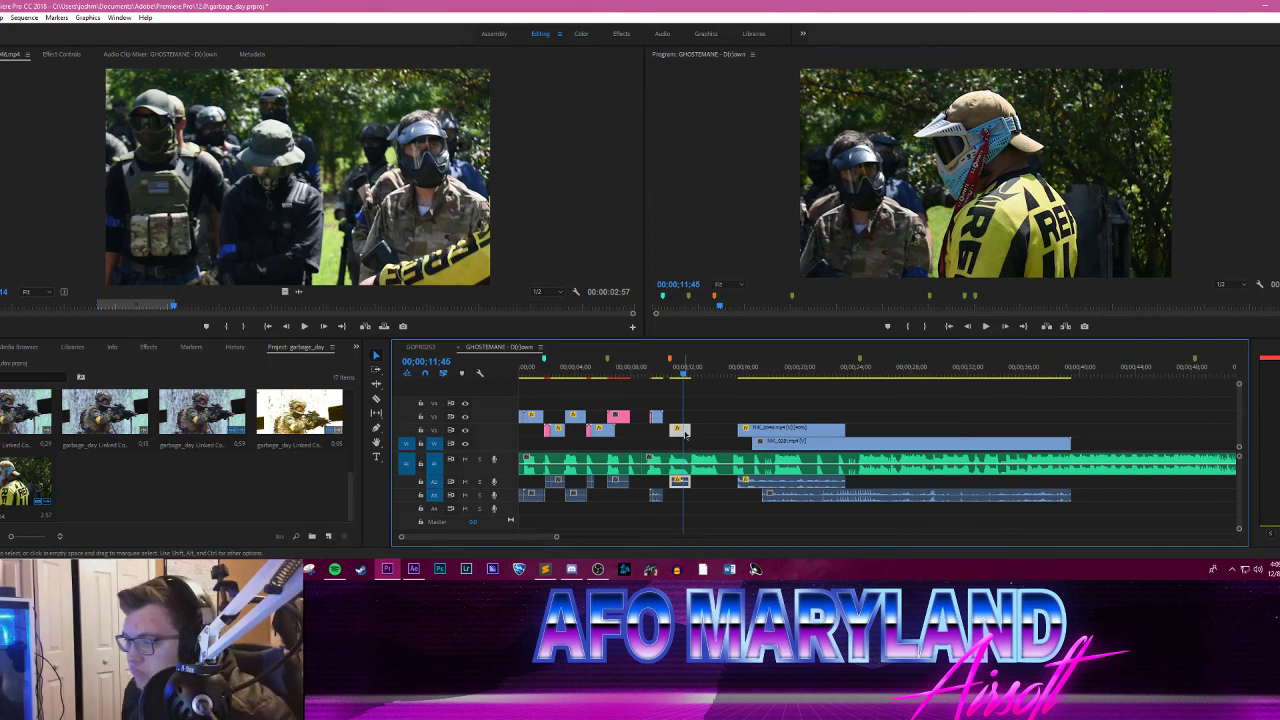
Step: Replace the yellow-jersey clip in the sequence with an After Effects composition
{"action": "mouse_move", "coordinate": [680, 372]}
{"action": "left_mouse_down"}
{"action": "mouse_move", "coordinate": [691, 366]}
{"action": "mouse_move", "coordinate": [668, 362]}
{"action": "mouse_move", "coordinate": [668, 331]}
{"action": "mouse_move", "coordinate": [690, 330]}
{"action": "mouse_move", "coordinate": [642, 327]}
{"action": "mouse_move", "coordinate": [692, 324]}
{"action": "mouse_move", "coordinate": [665, 324]}
{"action": "mouse_move", "coordinate": [690, 323]}
{"action": "mouse_move", "coordinate": [688, 396]}
{"action": "left_mouse_up"}
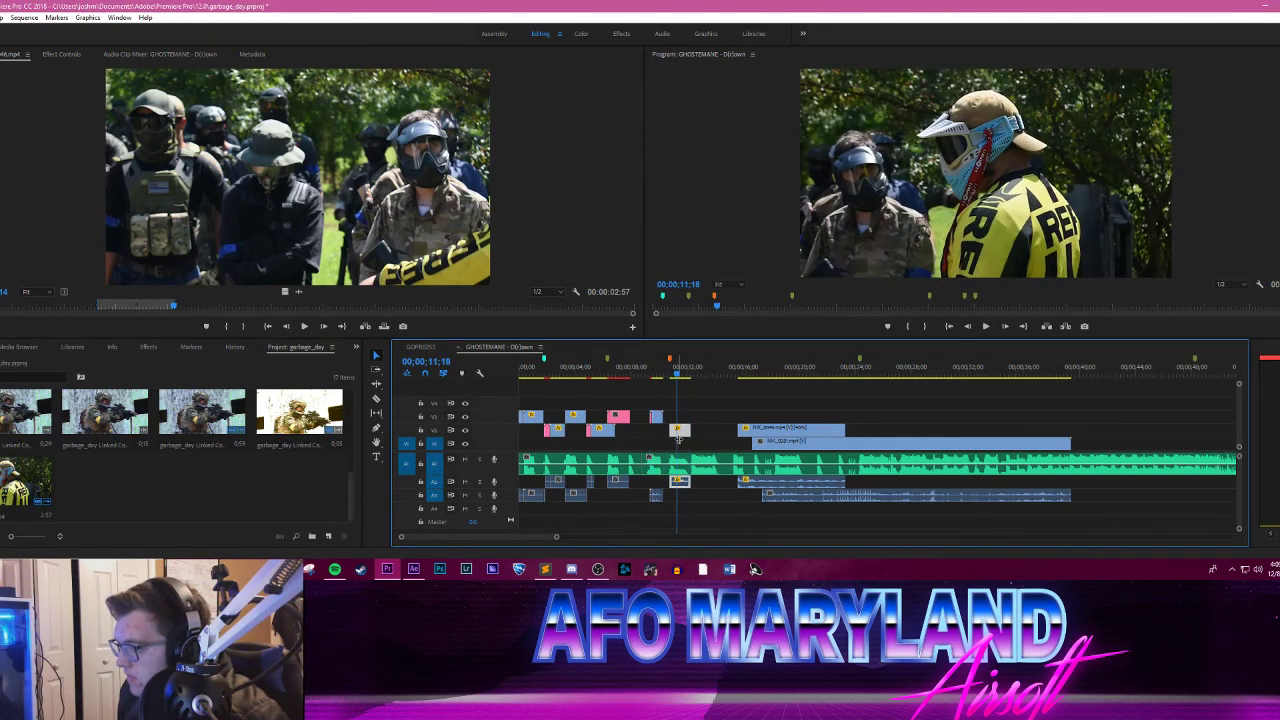
{"action": "right_click", "coordinate": [682, 431]}
{"action": "left_click", "coordinate": [765, 143]}
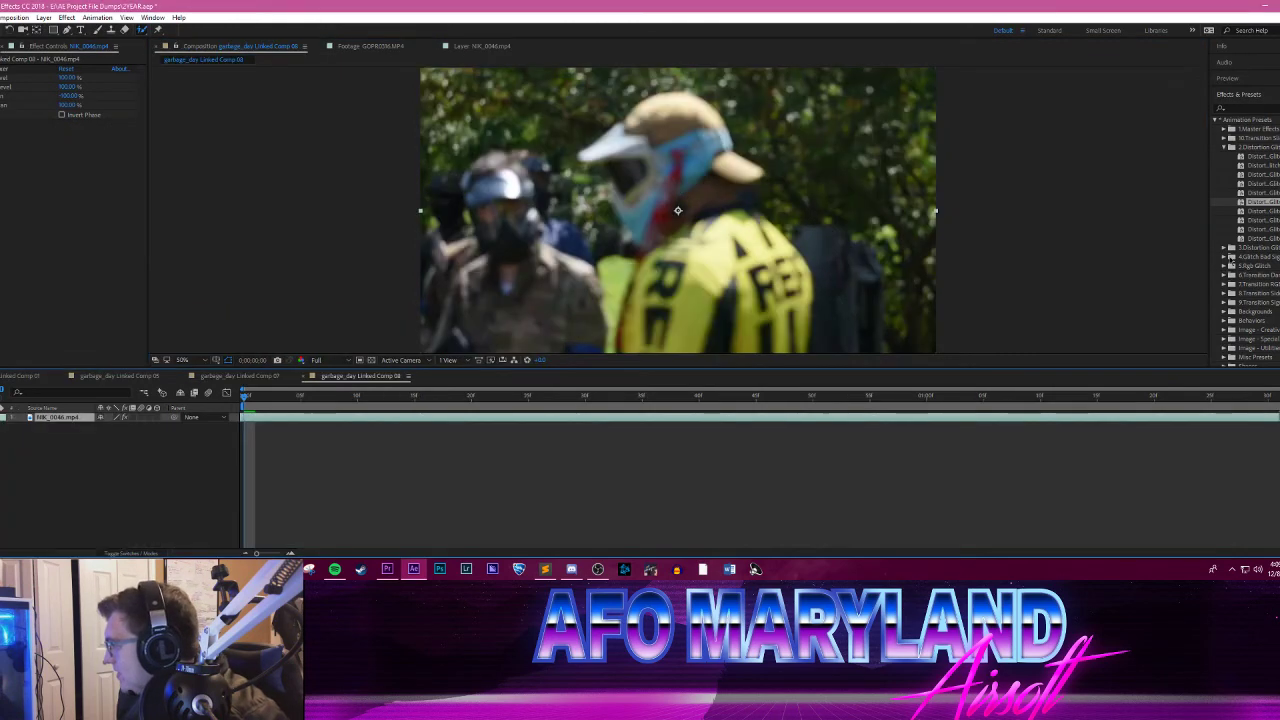
Step: Apply the second preset of the Glitch Bad Signal group to the yellow-jersey clip in garbage_day Linked Comp 08 and preview the effect
{"action": "left_click_drag", "start_coordinate": [1229, 285], "coordinate": [753, 283]}
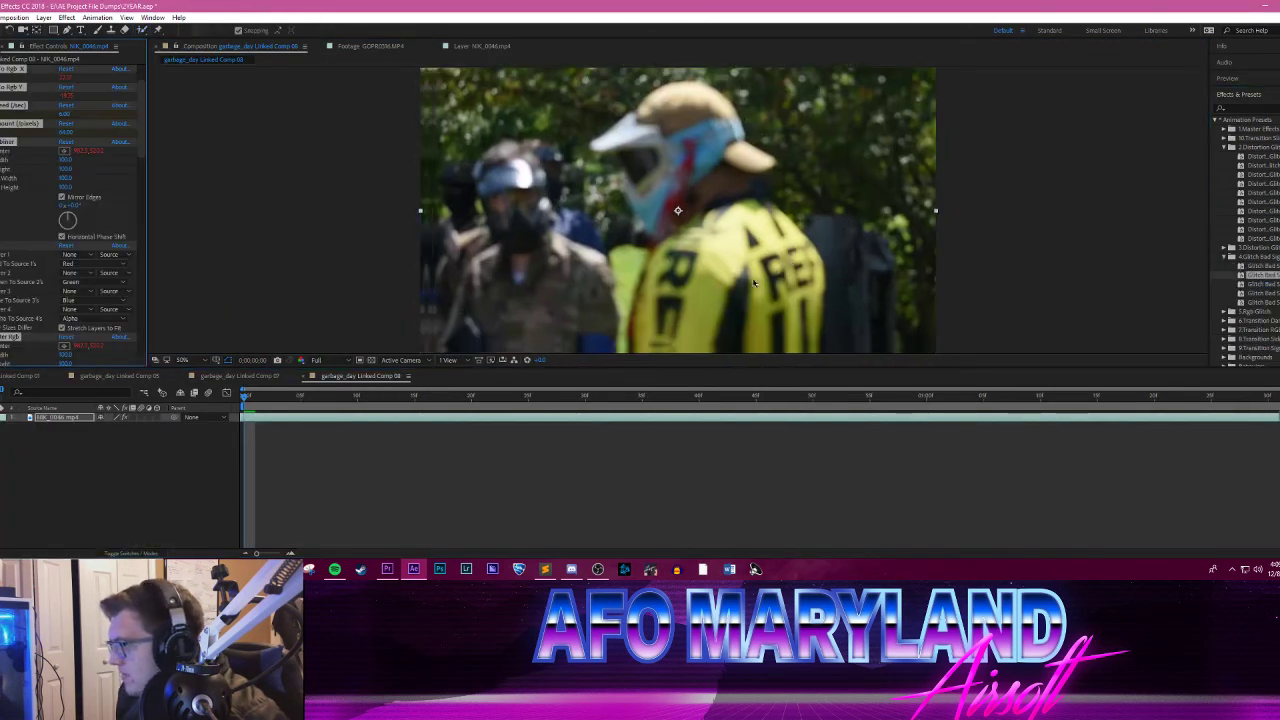
{"action": "key", "text": "space"}
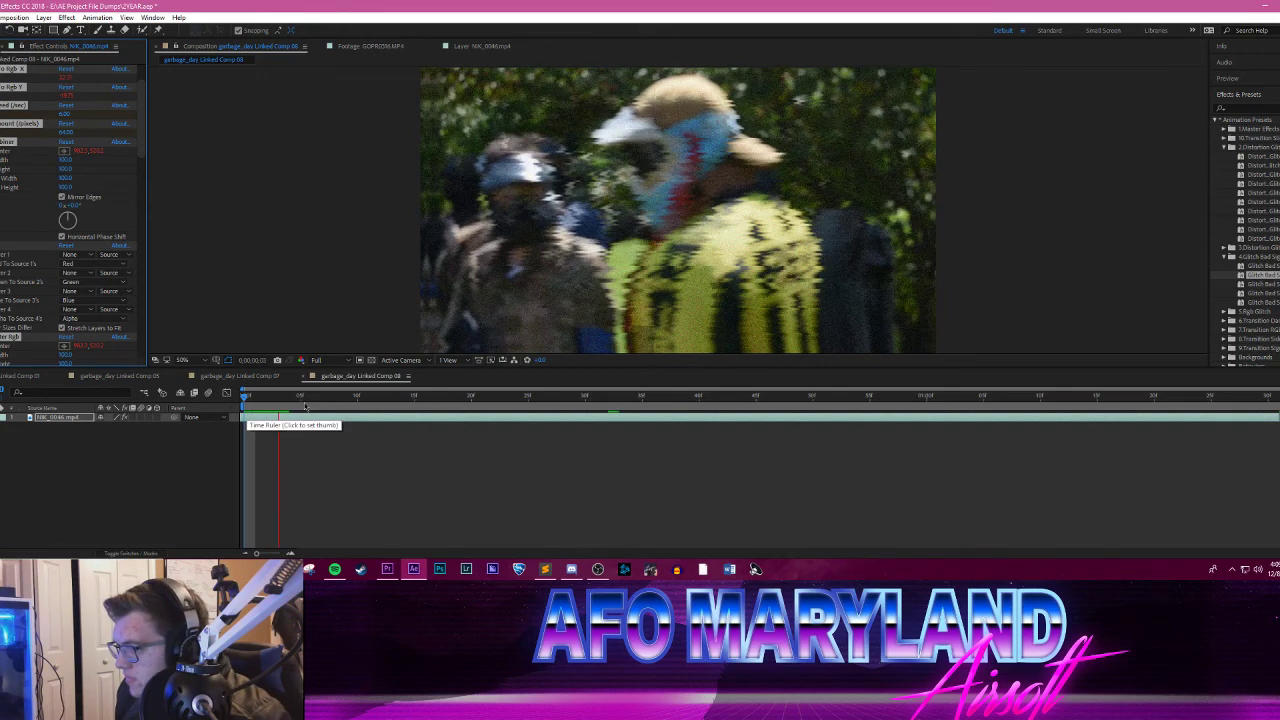
{"action": "left_click", "coordinate": [391, 398]}
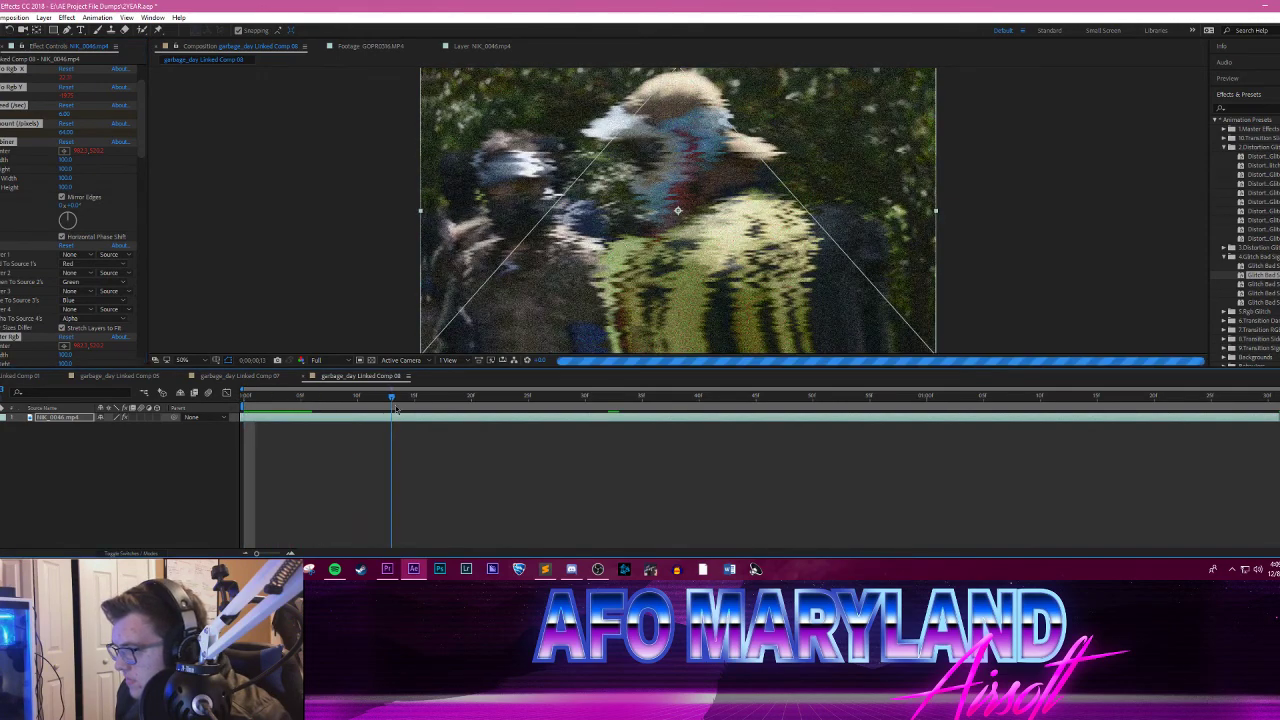
{"action": "left_click_drag", "start_coordinate": [396, 410], "coordinate": [938, 400]}
{"action": "left_click_drag", "start_coordinate": [1027, 412], "coordinate": [223, 347]}
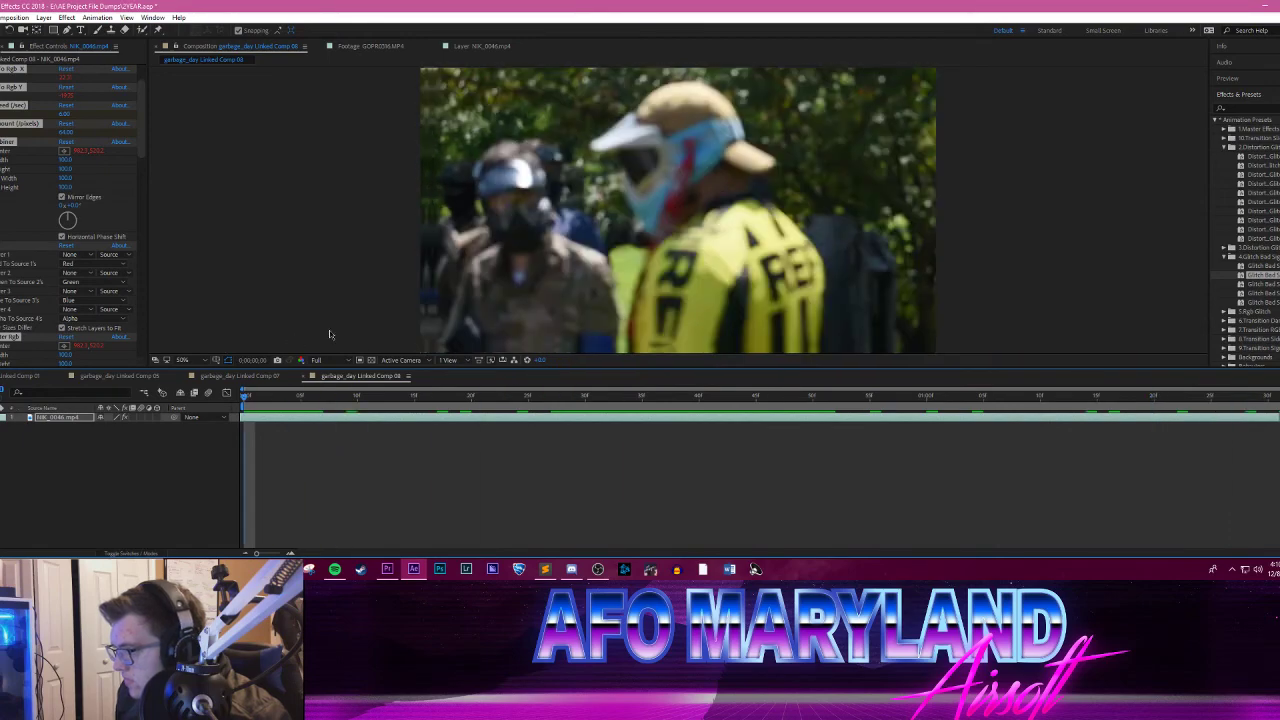
{"action": "key", "text": "space"}
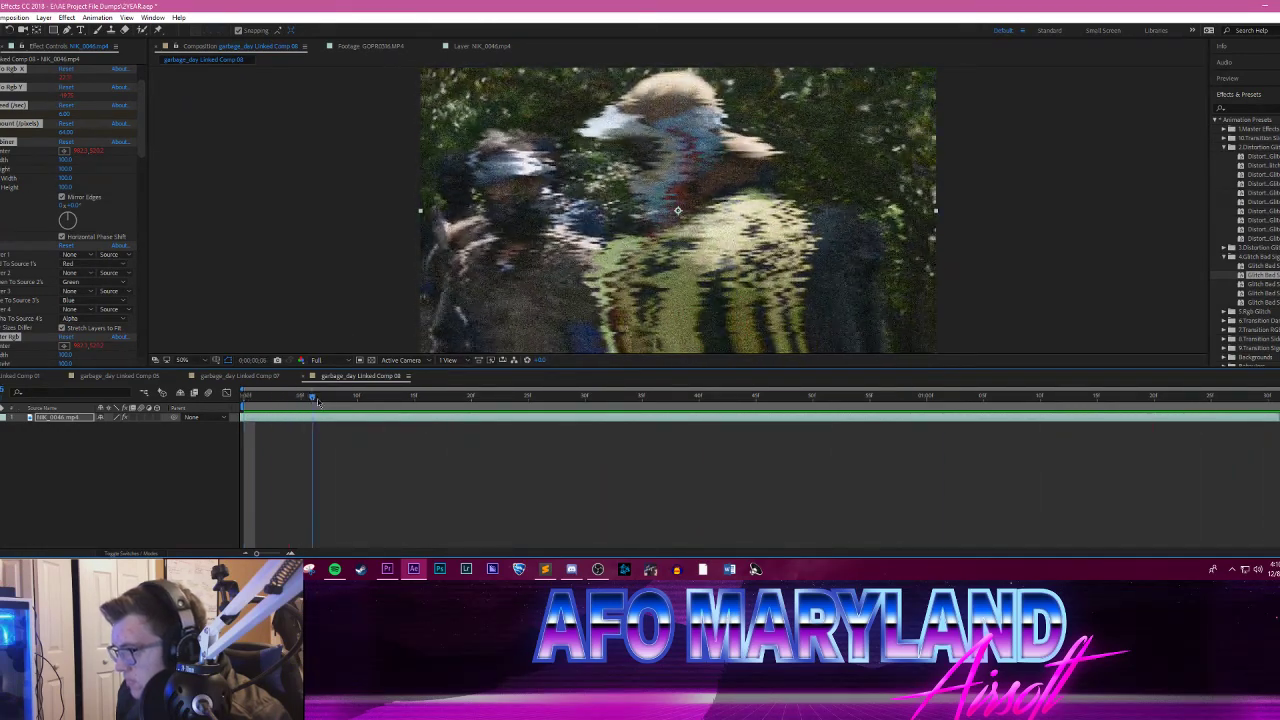
Step: Undo the Glitch Bad Signal preset and try the third preset of the 2.Distortion group on the yellow-jersey clip
{"action": "left_click_drag", "start_coordinate": [416, 408], "coordinate": [184, 376]}
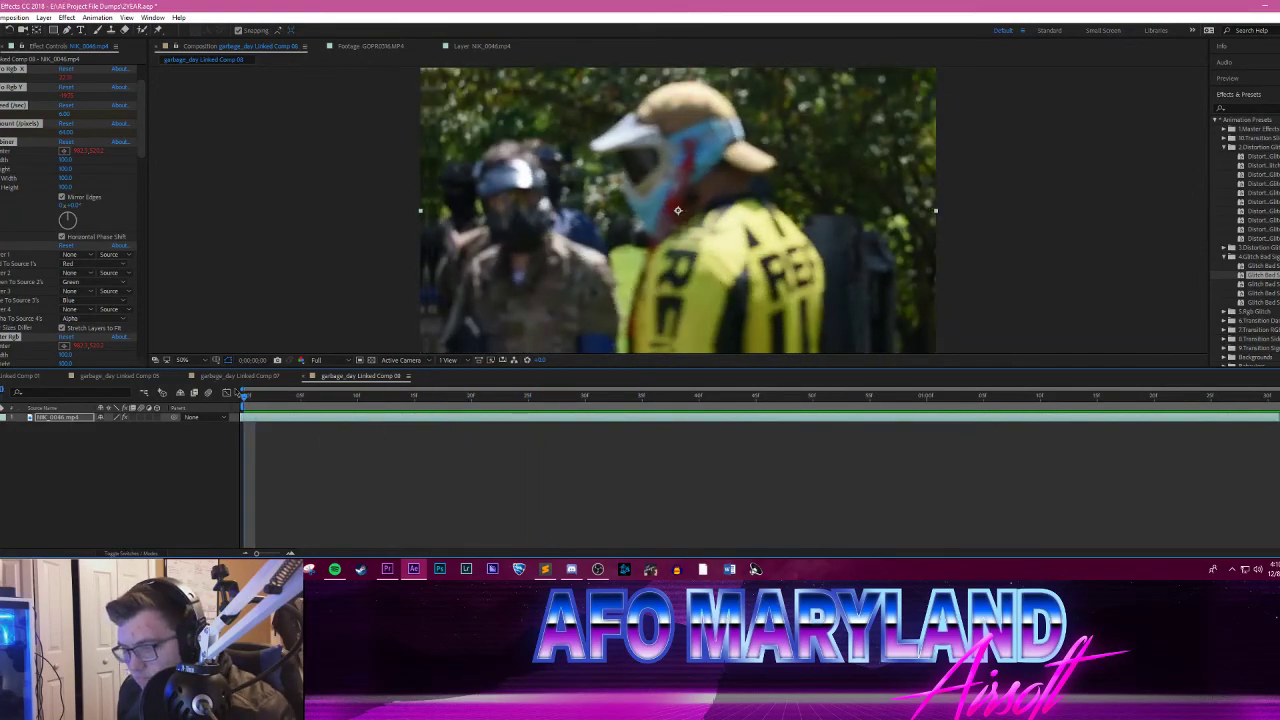
{"action": "key", "text": "ctrl+z"}
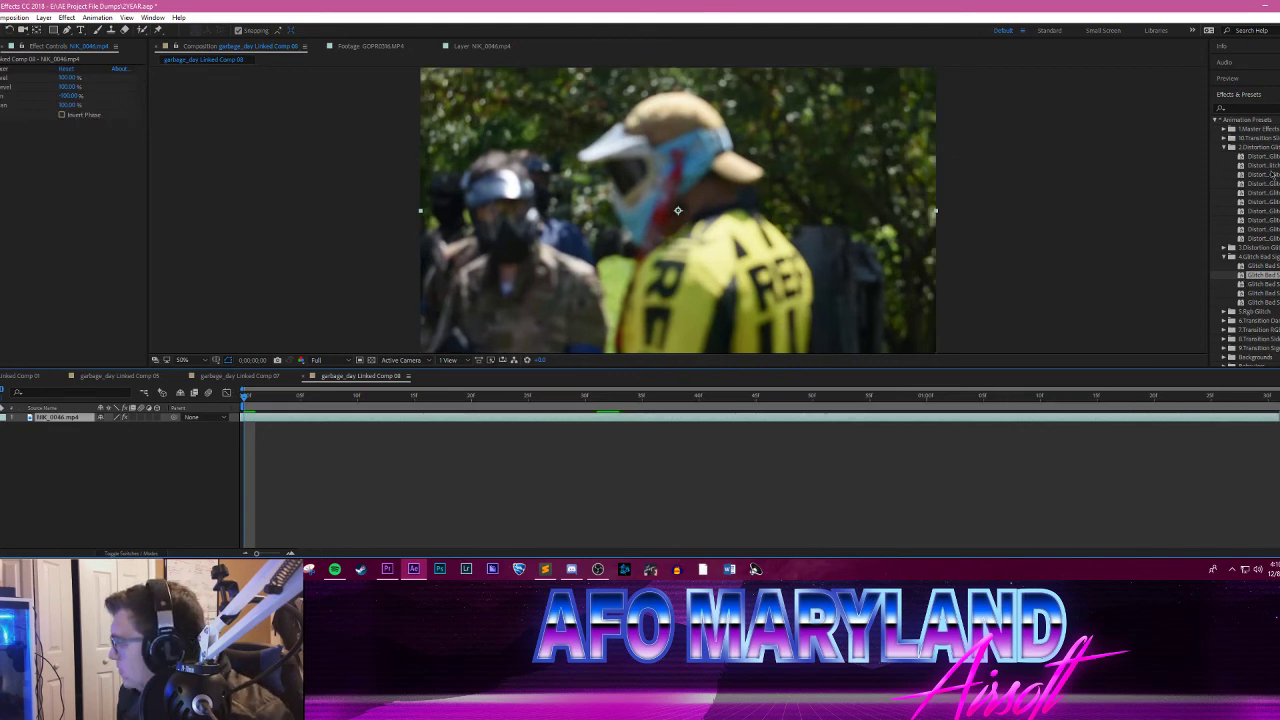
{"action": "left_click_drag", "start_coordinate": [1262, 174], "coordinate": [731, 257]}
{"action": "left_click", "coordinate": [313, 396]}
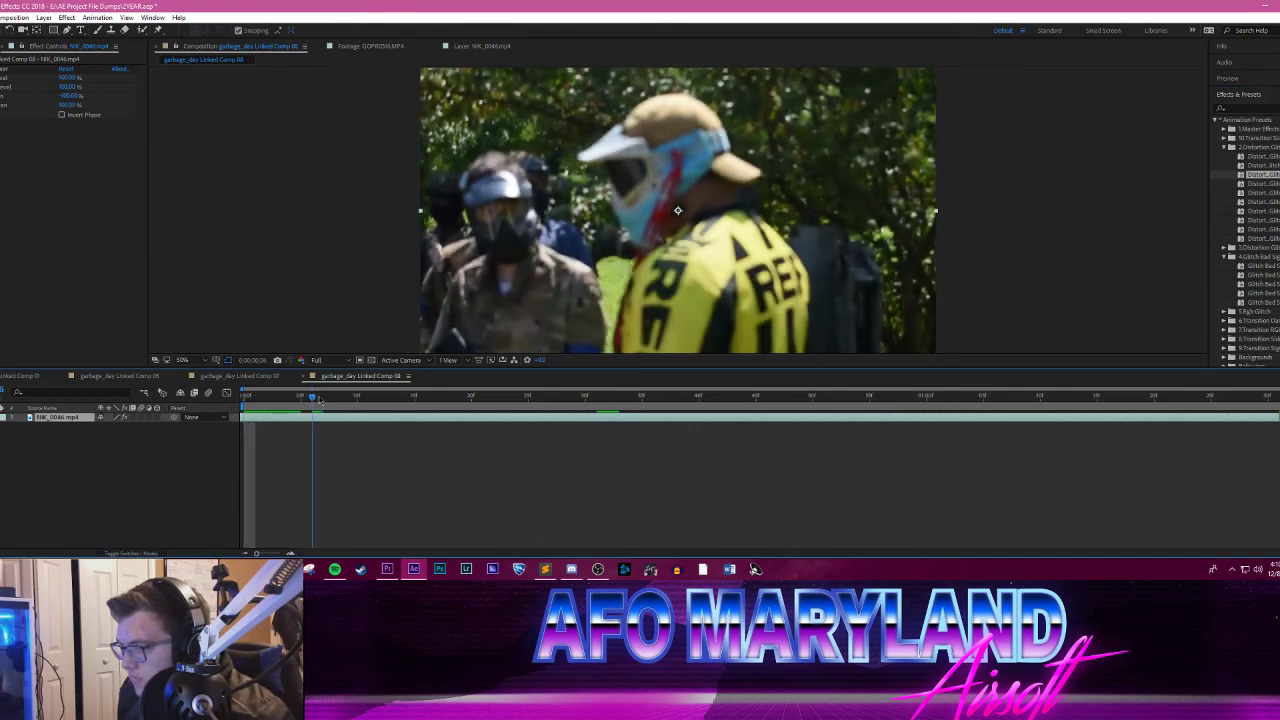
Step: Split the yellow-jersey layer at frame 20, and apply the fourth preset of the 2.Distortion group to both parts
{"action": "left_click_drag", "start_coordinate": [320, 400], "coordinate": [471, 400]}
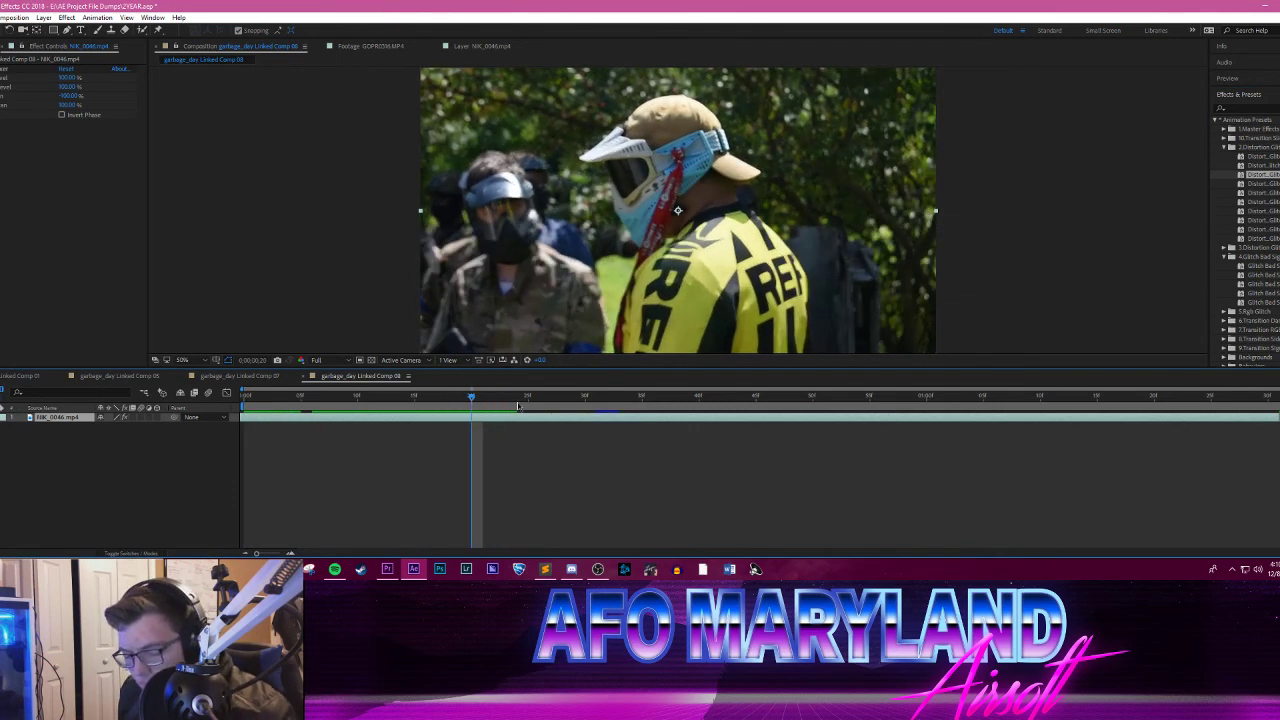
{"action": "left_click", "coordinate": [1, 18]}
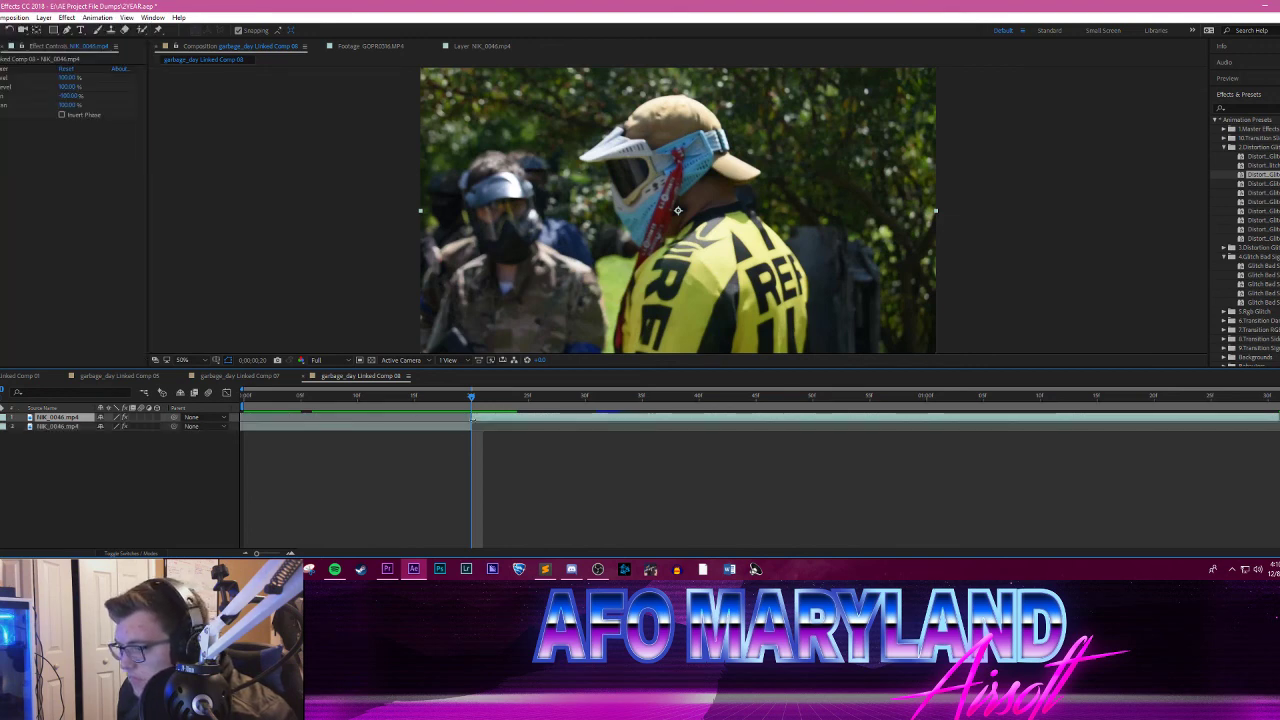
{"action": "left_click_drag", "start_coordinate": [1275, 270], "coordinate": [343, 398]}
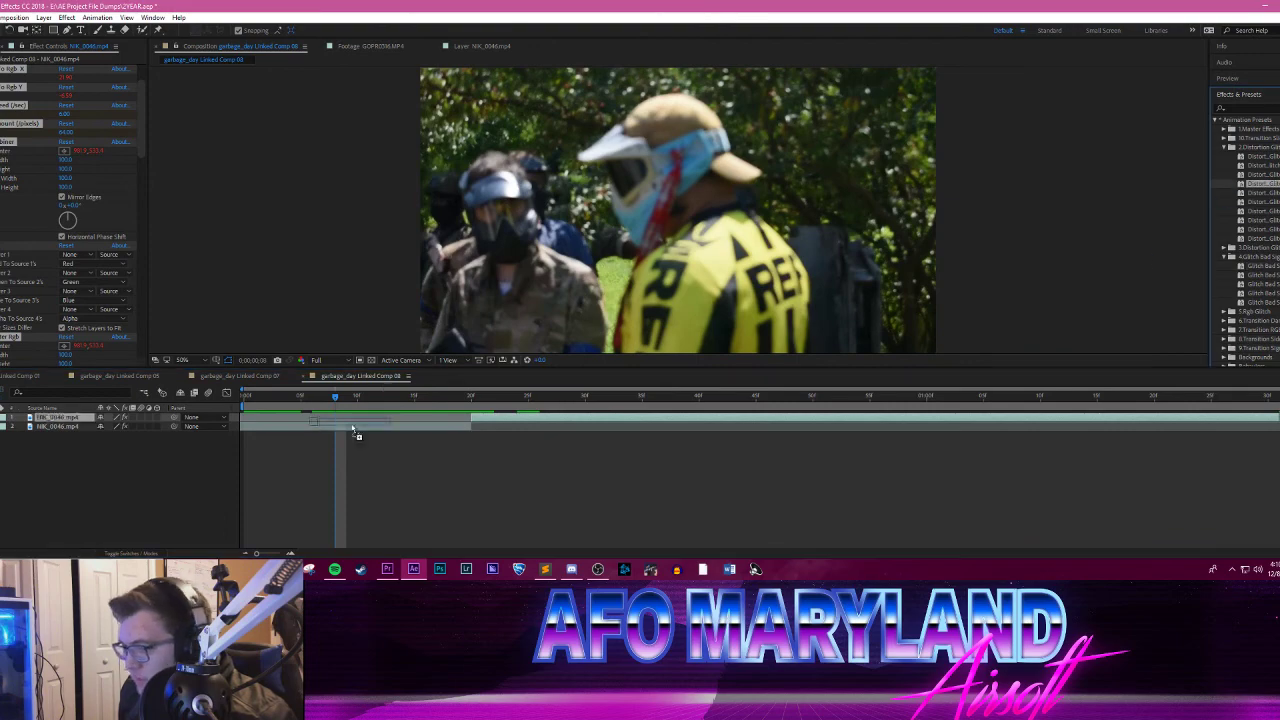
{"action": "left_click", "coordinate": [247, 426]}
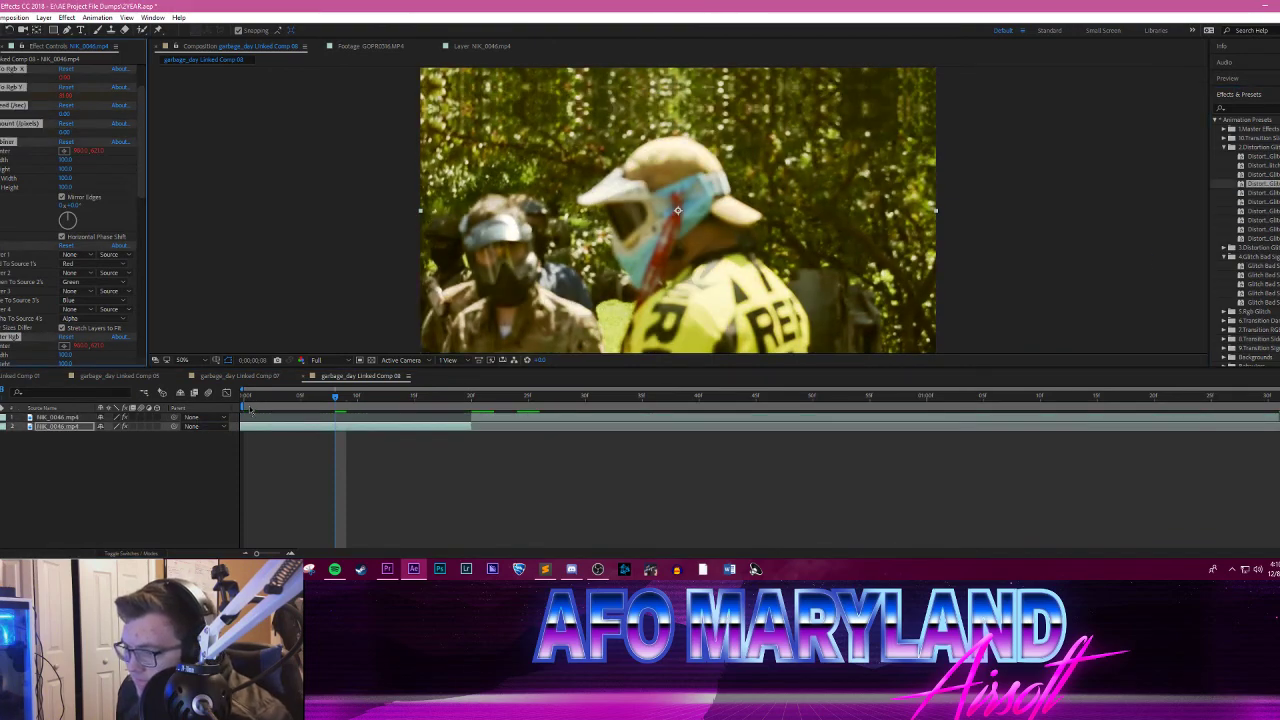
{"action": "left_click", "coordinate": [249, 407]}
{"action": "key", "text": "space"}
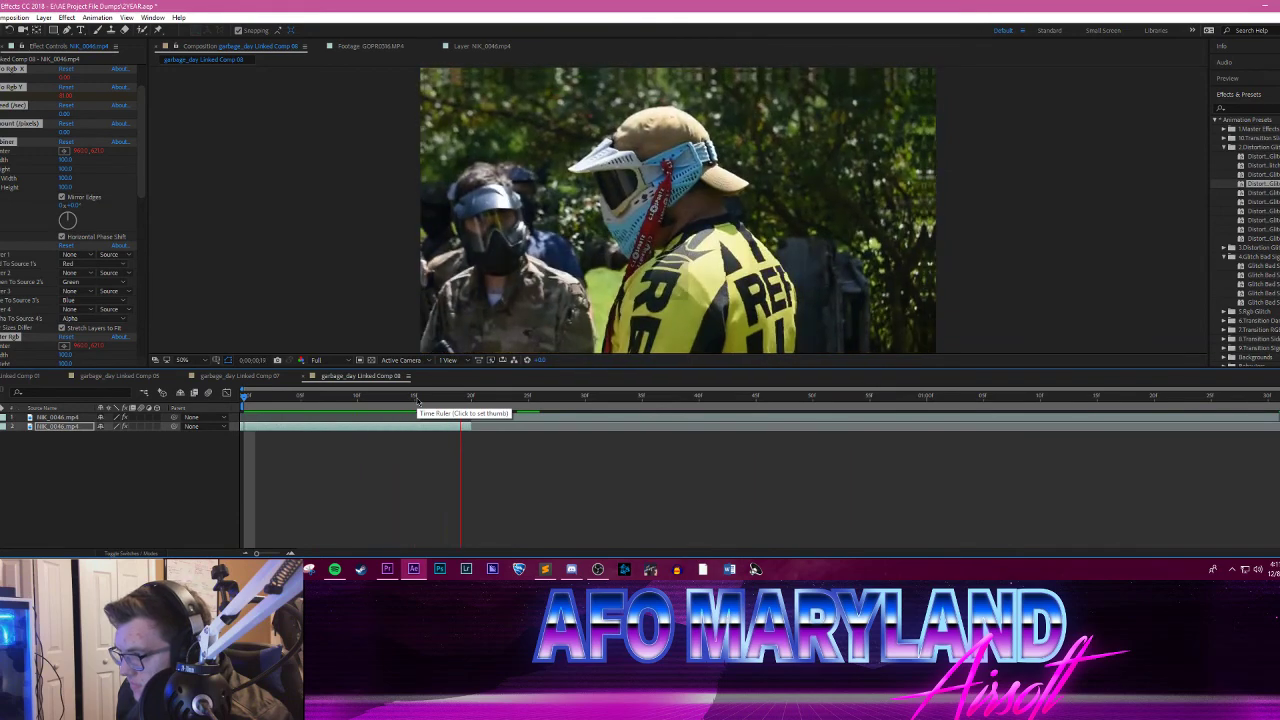
Step: Move the cut between the two yellow-jersey layers to about frame 37 by trimming the later part and extending the earlier one
{"action": "left_click", "coordinate": [494, 405]}
{"action": "left_click_drag", "start_coordinate": [576, 417], "coordinate": [668, 417]}
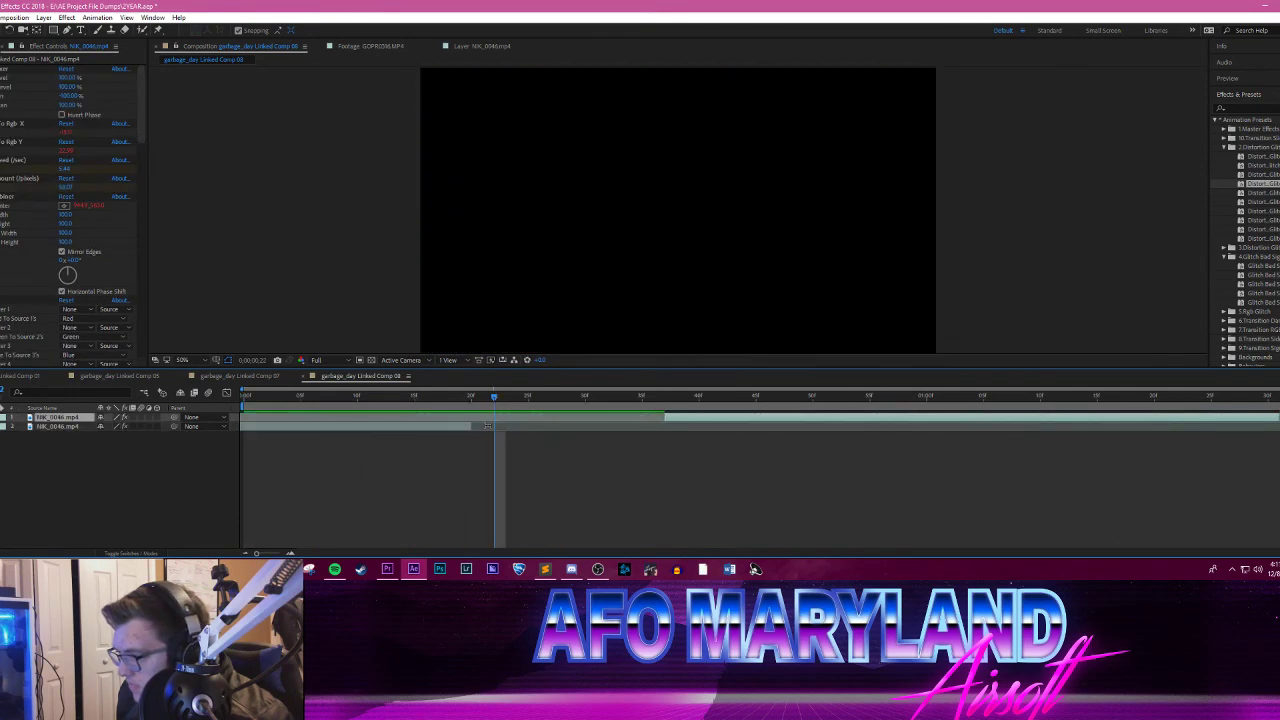
{"action": "left_click_drag", "start_coordinate": [470, 425], "coordinate": [650, 426]}
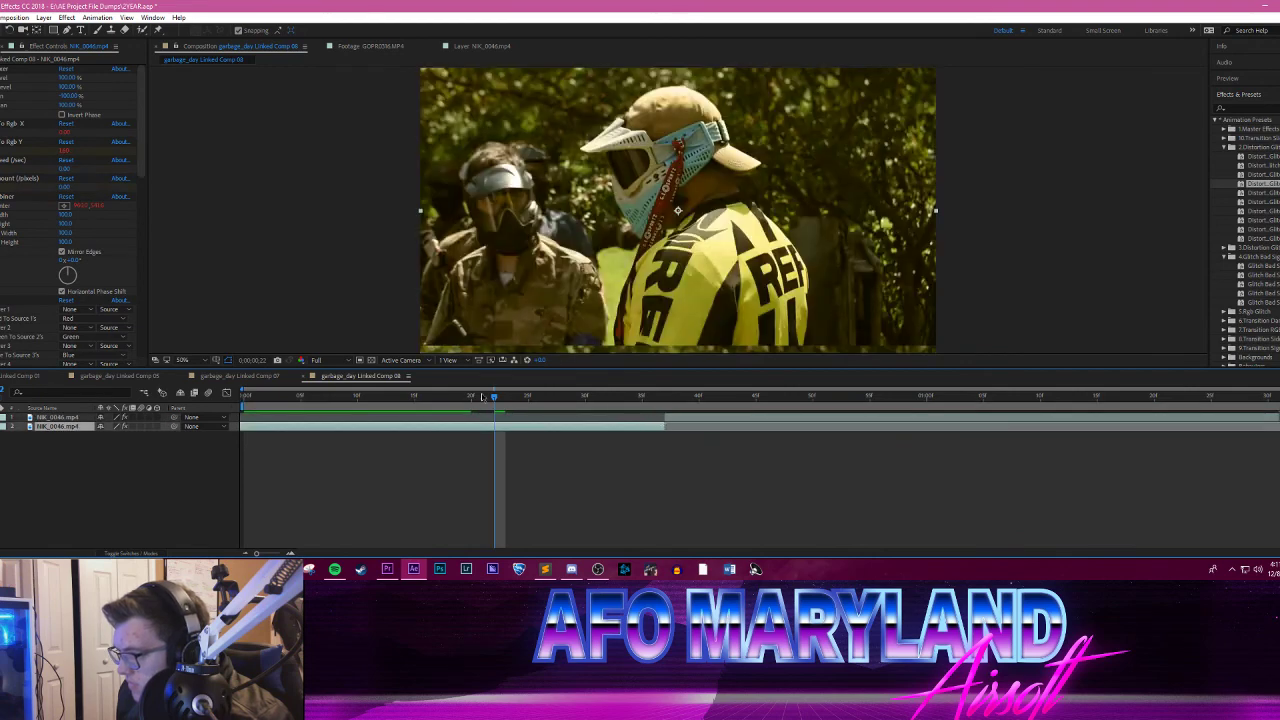
Step: Scrub and play the composition across the cut to examine the distortion glitch on the later part of the clip
{"action": "left_click_drag", "start_coordinate": [501, 398], "coordinate": [671, 396]}
{"action": "key", "text": "space"}
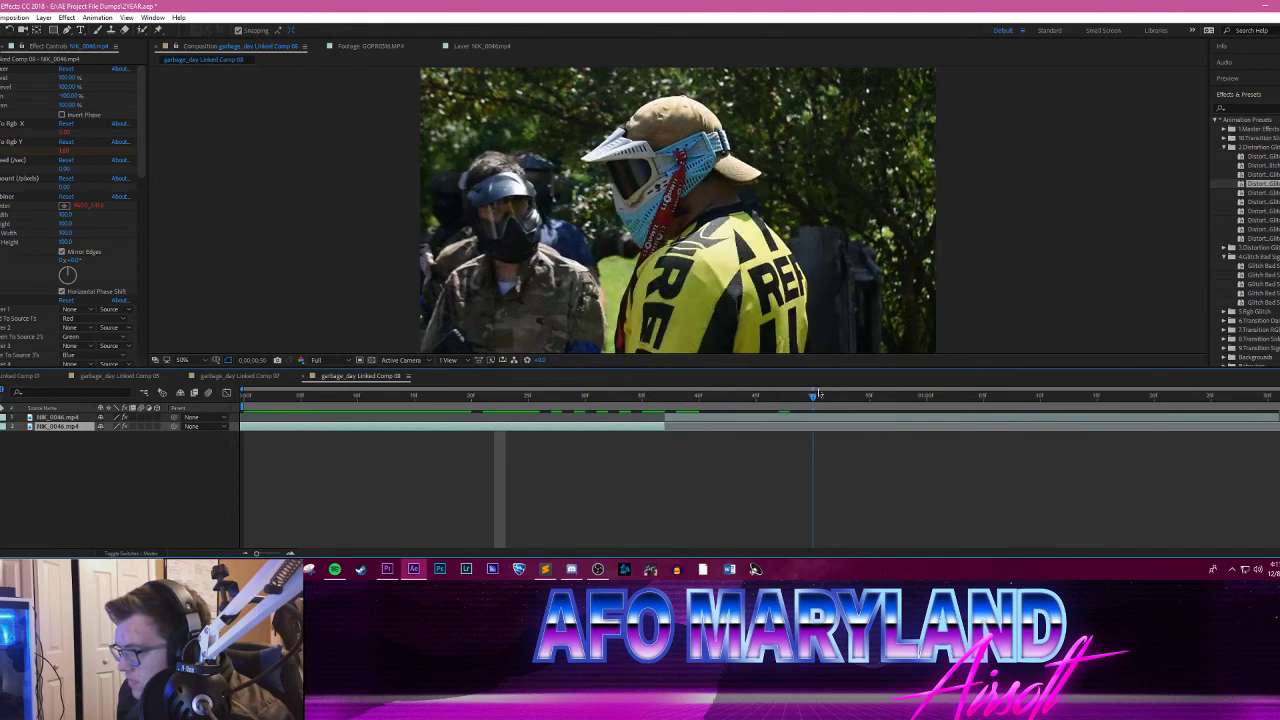
{"action": "left_click", "coordinate": [571, 569]}
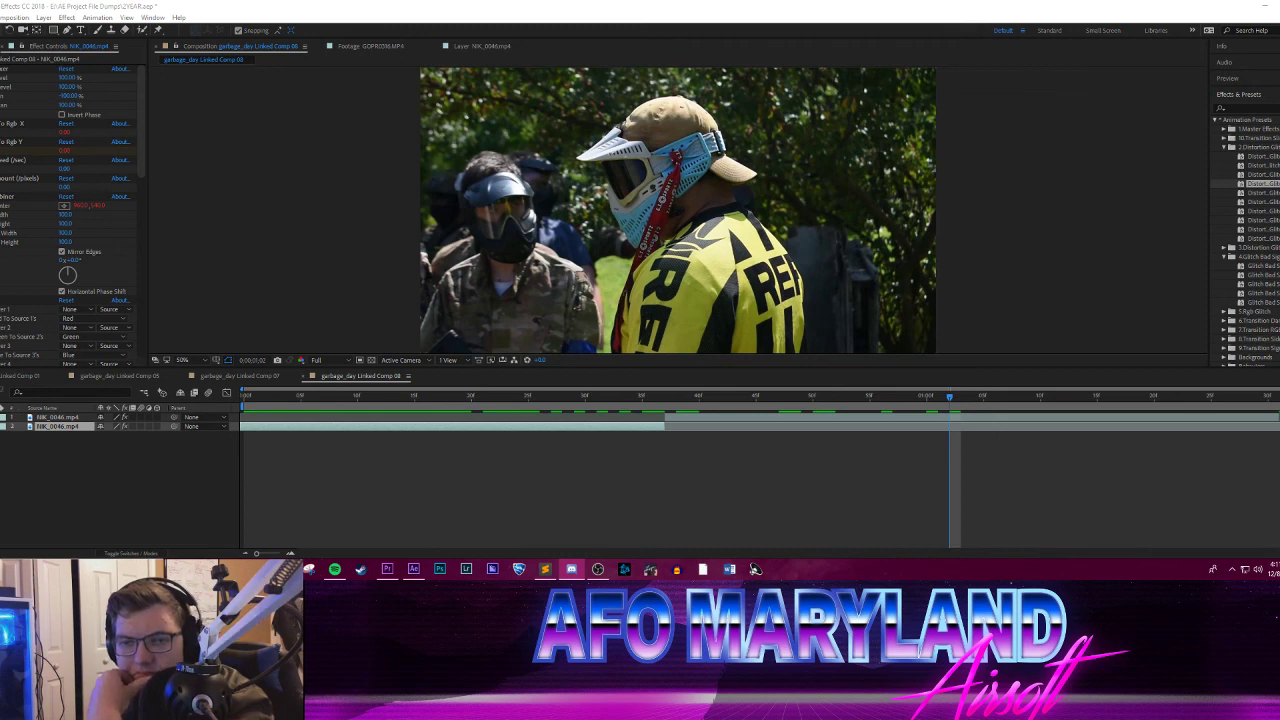
{"action": "left_click", "coordinate": [461, 397]}
{"action": "left_click_drag", "start_coordinate": [466, 398], "coordinate": [1082, 380]}
{"action": "key", "text": "space"}
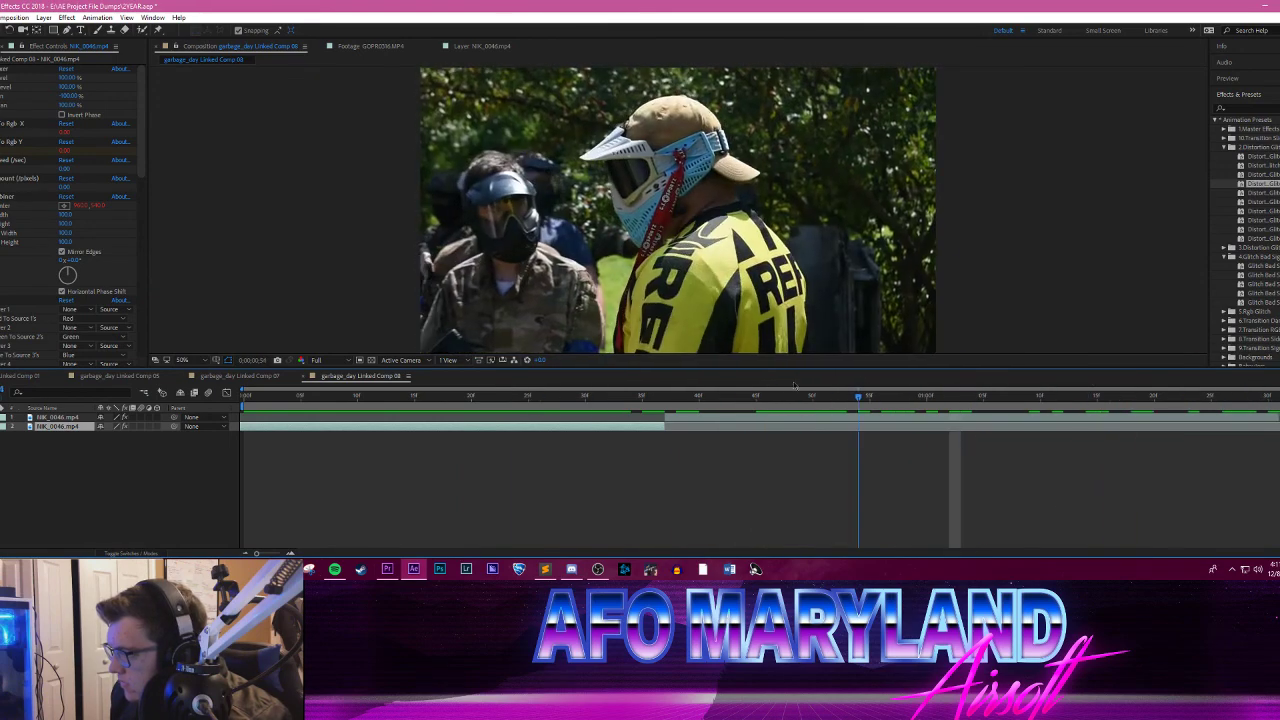
{"action": "left_click", "coordinate": [673, 415]}
{"action": "key", "text": "space"}
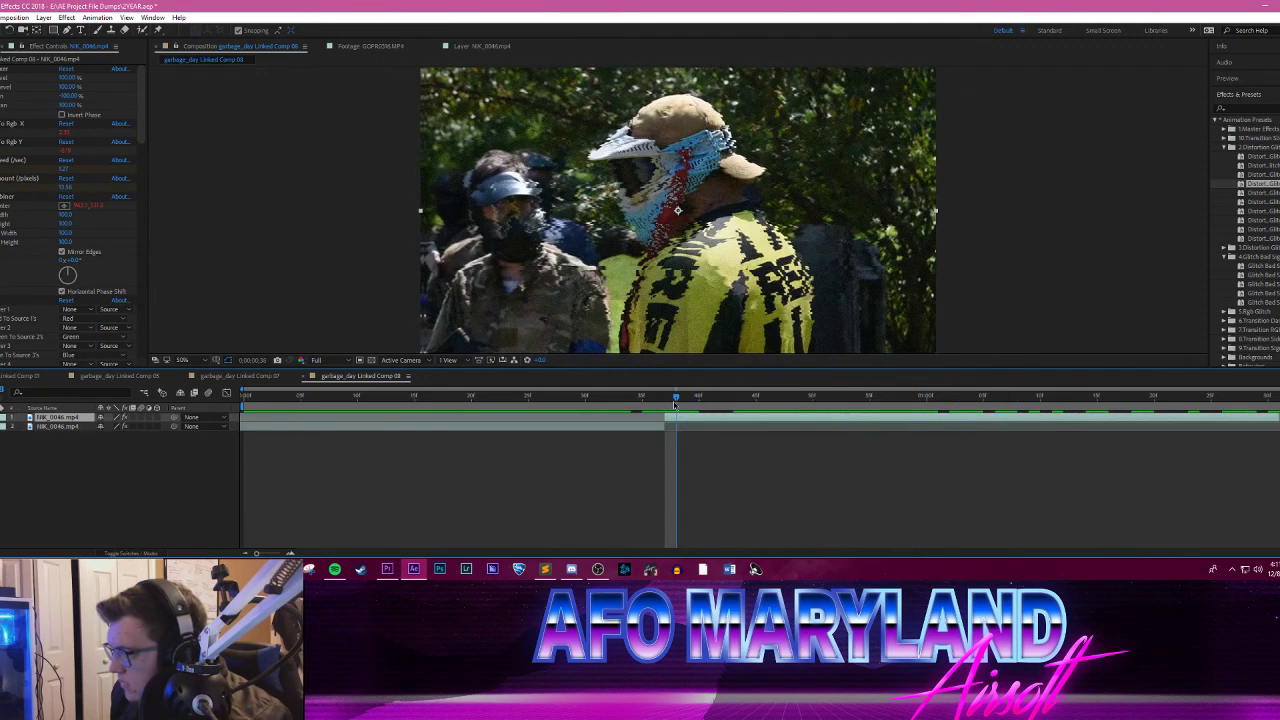
{"action": "mouse_move", "coordinate": [664, 403]}
{"action": "left_mouse_down"}
{"action": "mouse_move", "coordinate": [929, 397]}
{"action": "mouse_move", "coordinate": [580, 389]}
{"action": "mouse_move", "coordinate": [700, 397]}
{"action": "mouse_move", "coordinate": [676, 397]}
{"action": "left_mouse_up"}
{"action": "key", "text": "space"}
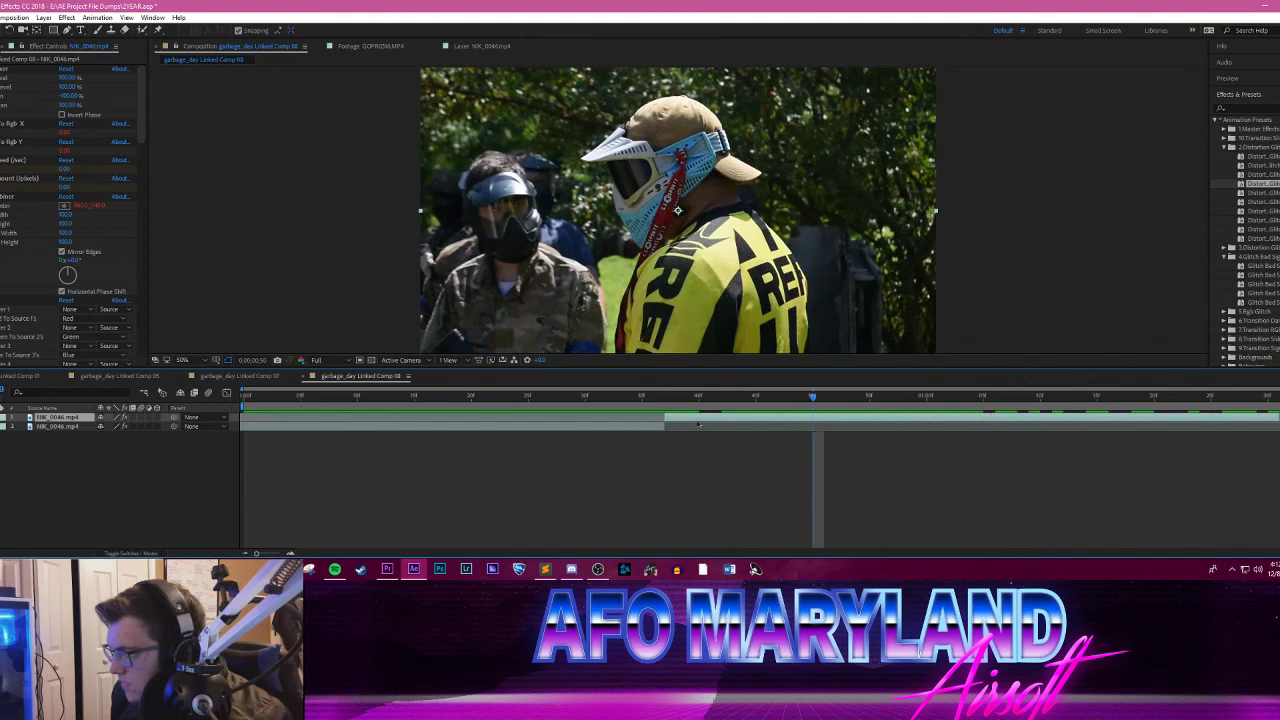
Step: Replace all effects on the later part of the yellow-jersey clip with the first preset of the 6.Transition group, and preview it
{"action": "scroll", "coordinate": [11, 282], "scroll_direction": "down", "scroll_amount": 10}
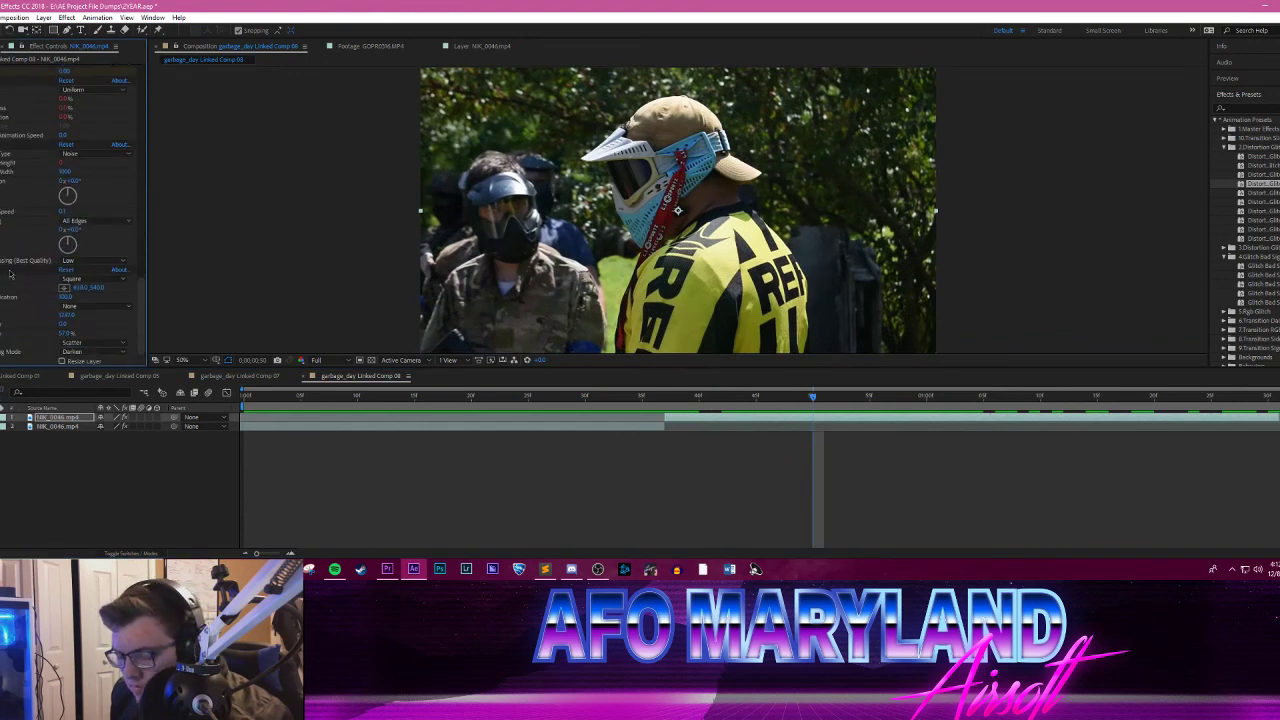
{"action": "key", "text": "Delete"}
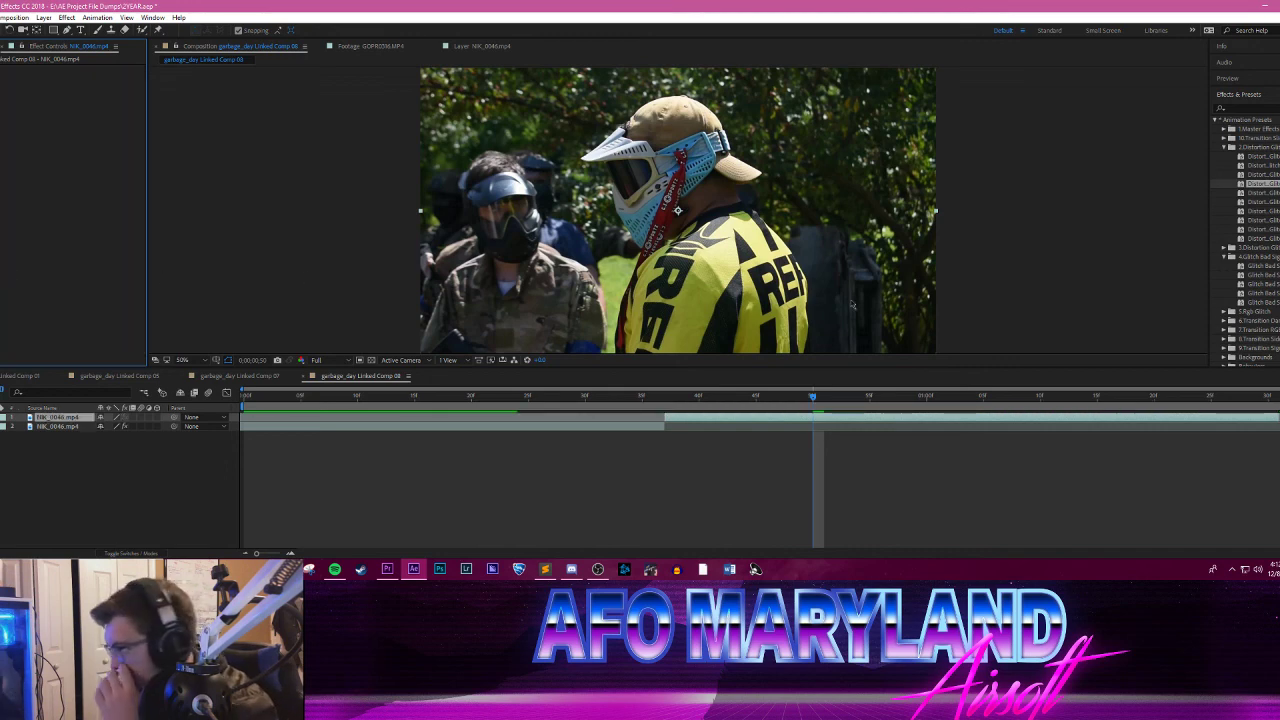
{"action": "left_click", "coordinate": [1224, 321]}
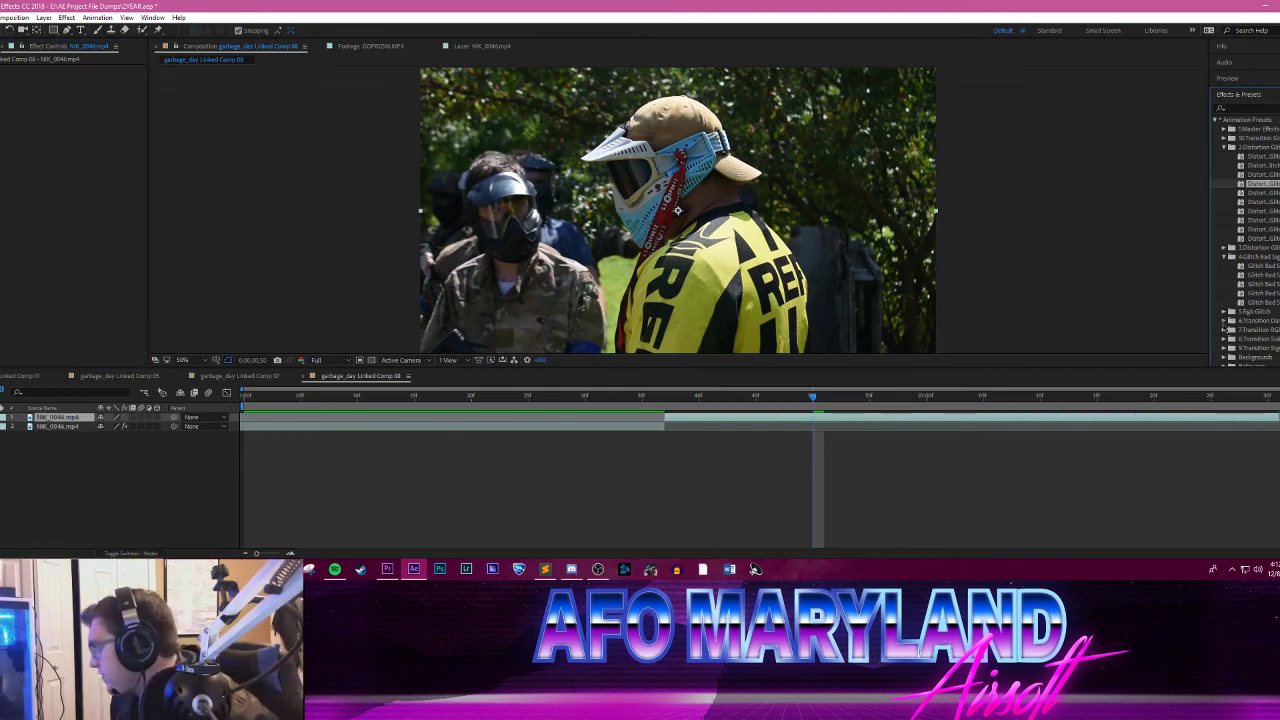
{"action": "left_click_drag", "start_coordinate": [1262, 330], "coordinate": [680, 305]}
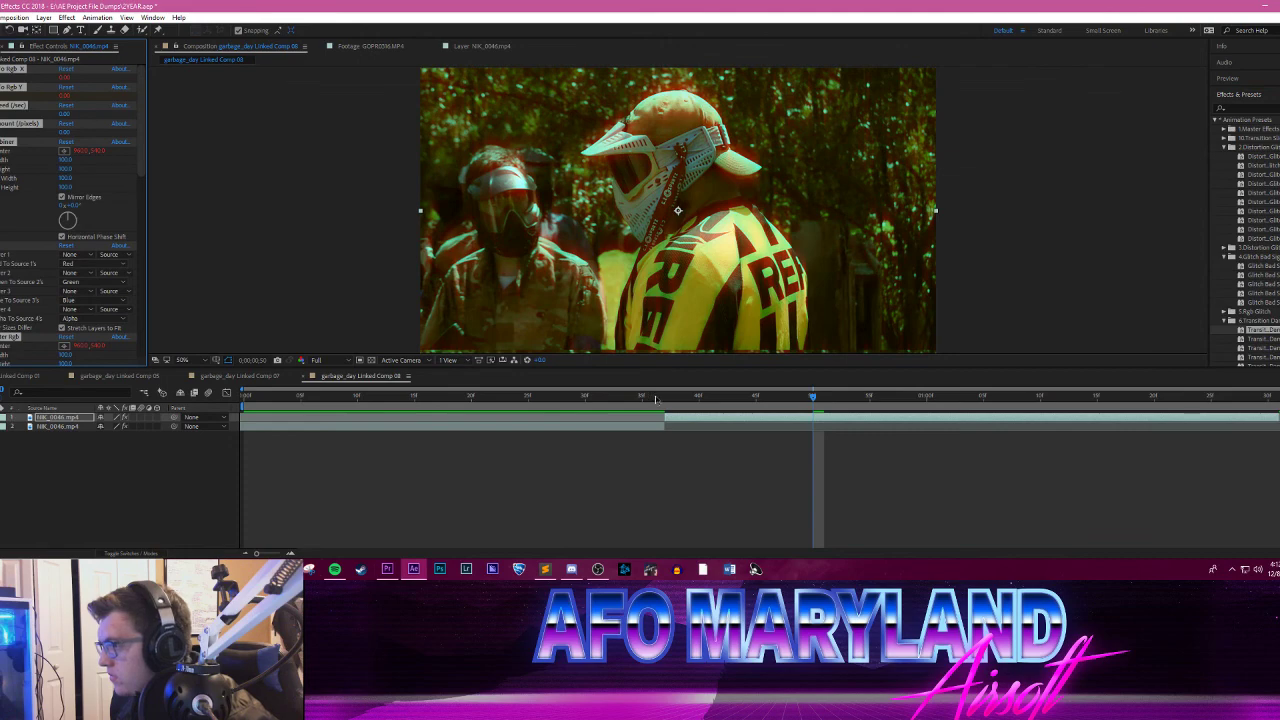
{"action": "left_click_drag", "start_coordinate": [660, 399], "coordinate": [1090, 431]}
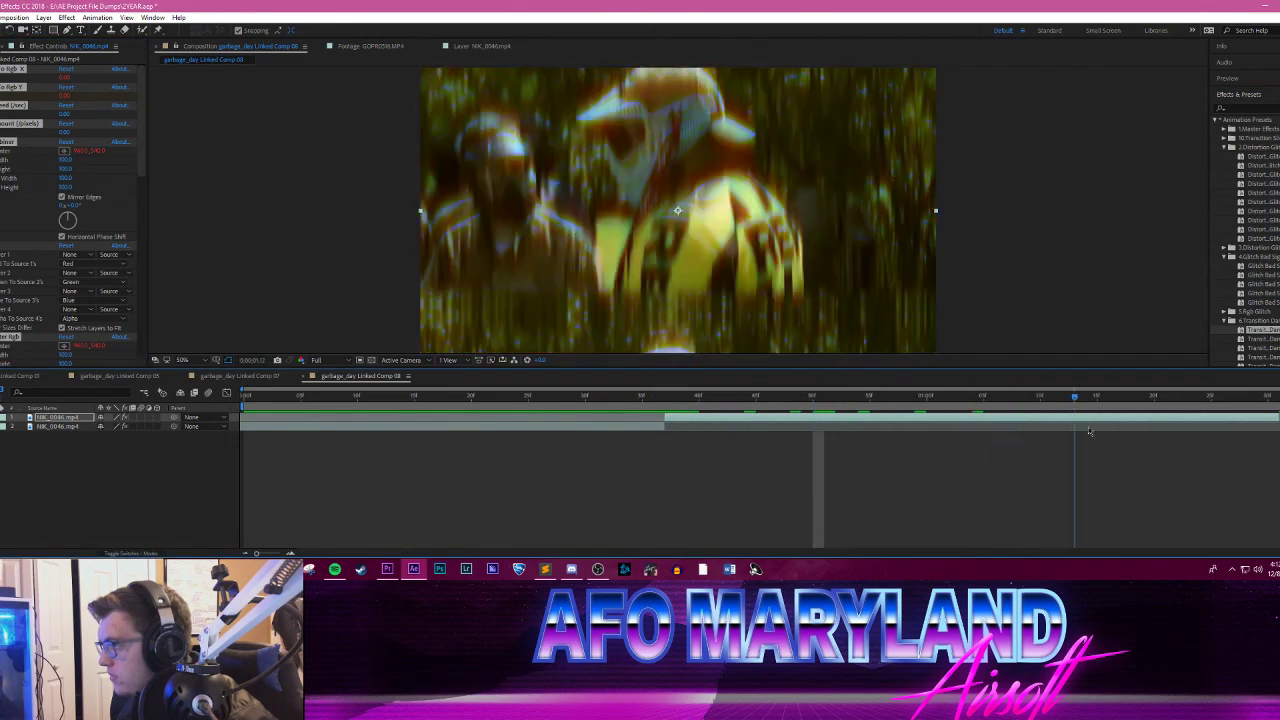
{"action": "key", "text": "space"}
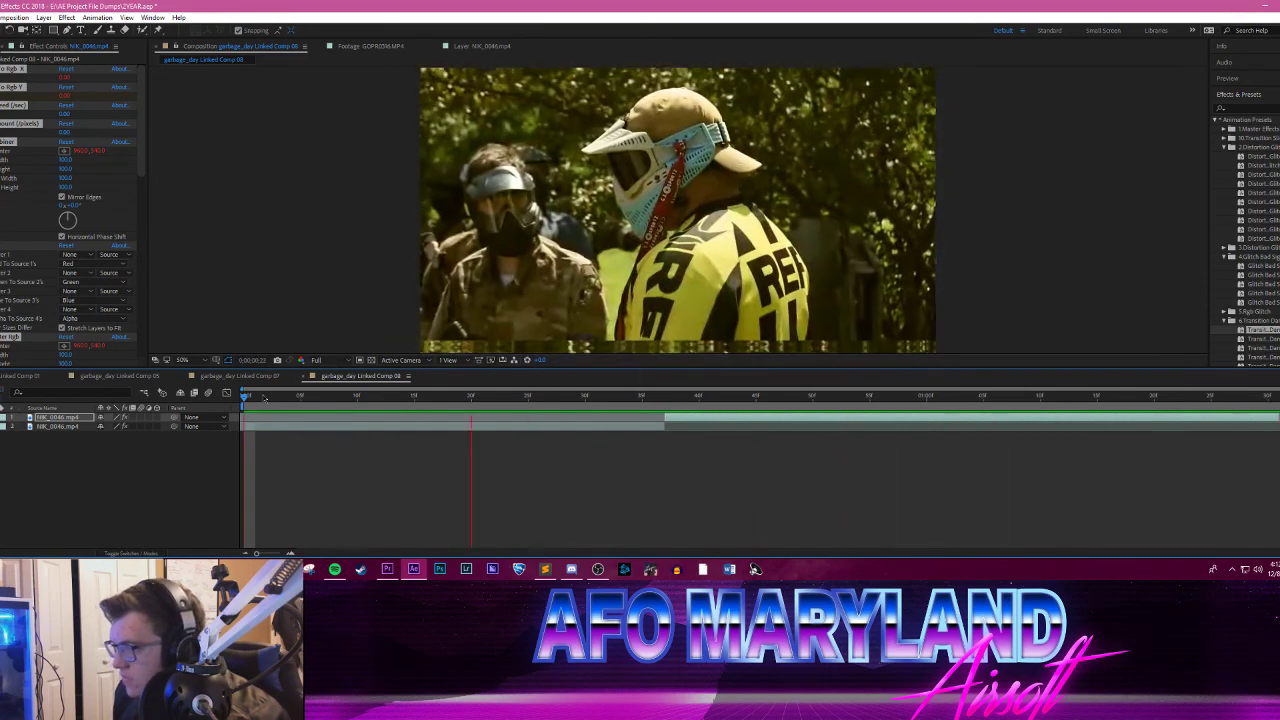
{"action": "key", "text": "space"}
Step: Switch to Premiere Pro and delete the yellow-jersey clip's audio from the sequence
{"action": "key", "text": "alt+f"}
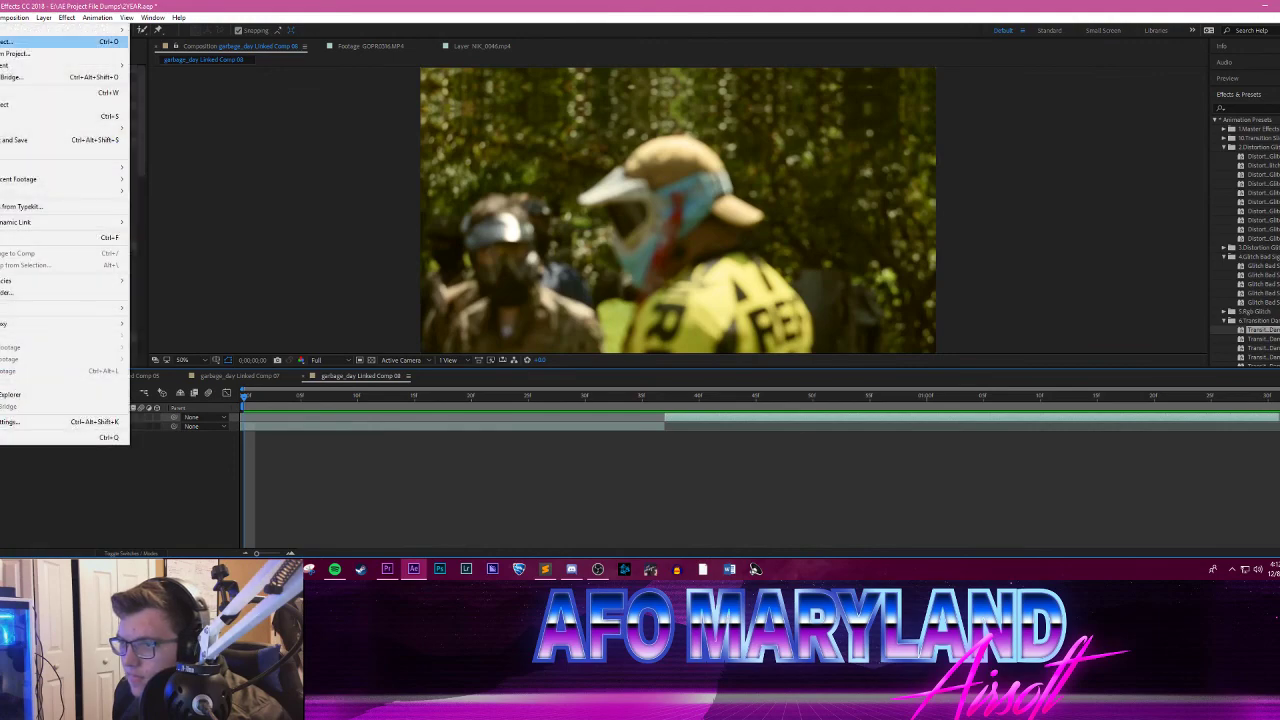
{"action": "left_click", "coordinate": [387, 570]}
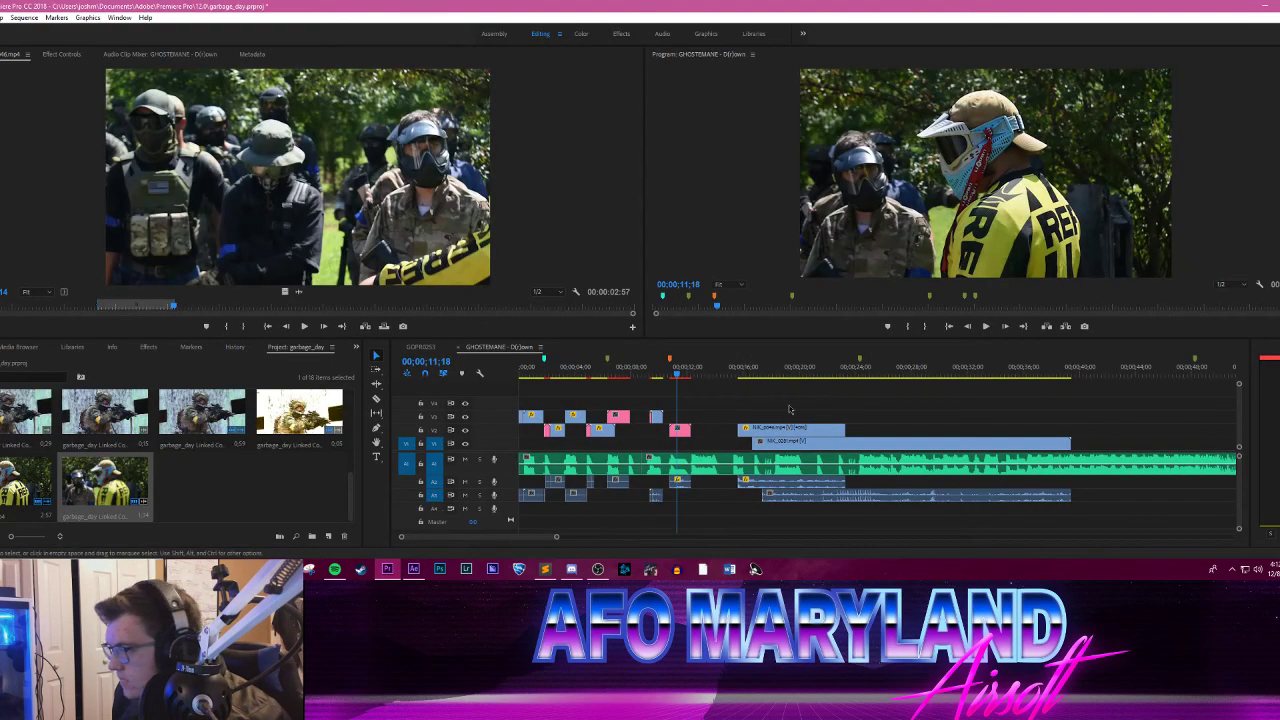
{"action": "right_click", "coordinate": [681, 484]}
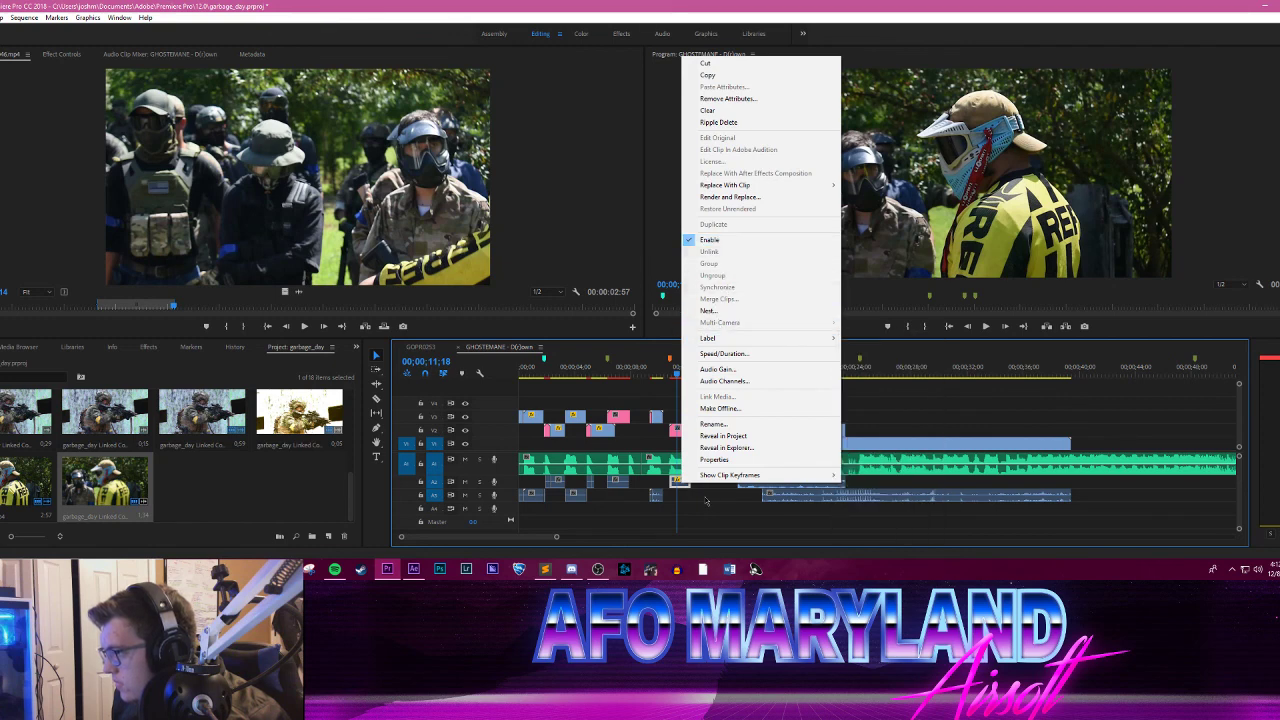
{"action": "left_click", "coordinate": [706, 501]}
{"action": "left_click_drag", "start_coordinate": [673, 371], "coordinate": [662, 372]}
{"action": "left_click", "coordinate": [690, 494]}
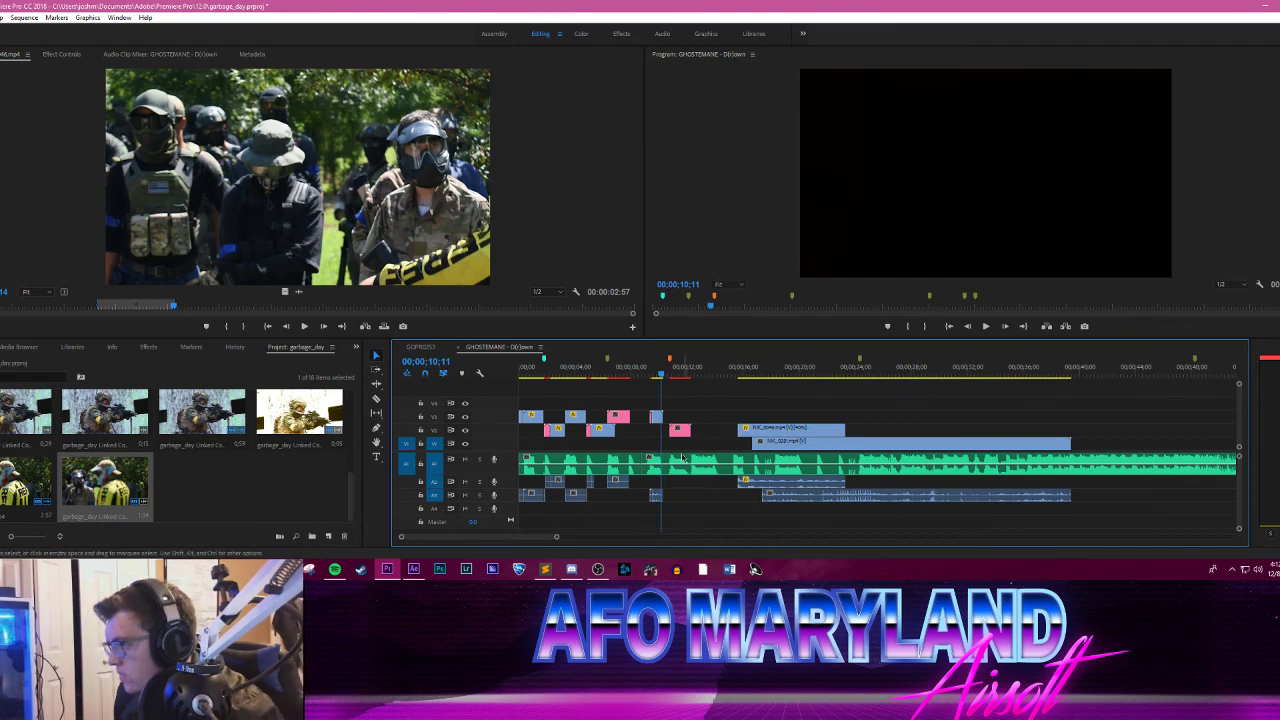
Step: Play the sequence from about 9 seconds through the yellow-jersey composition to check the glitch against the music
{"action": "left_click_drag", "start_coordinate": [664, 373], "coordinate": [645, 369]}
{"action": "key", "text": "space"}
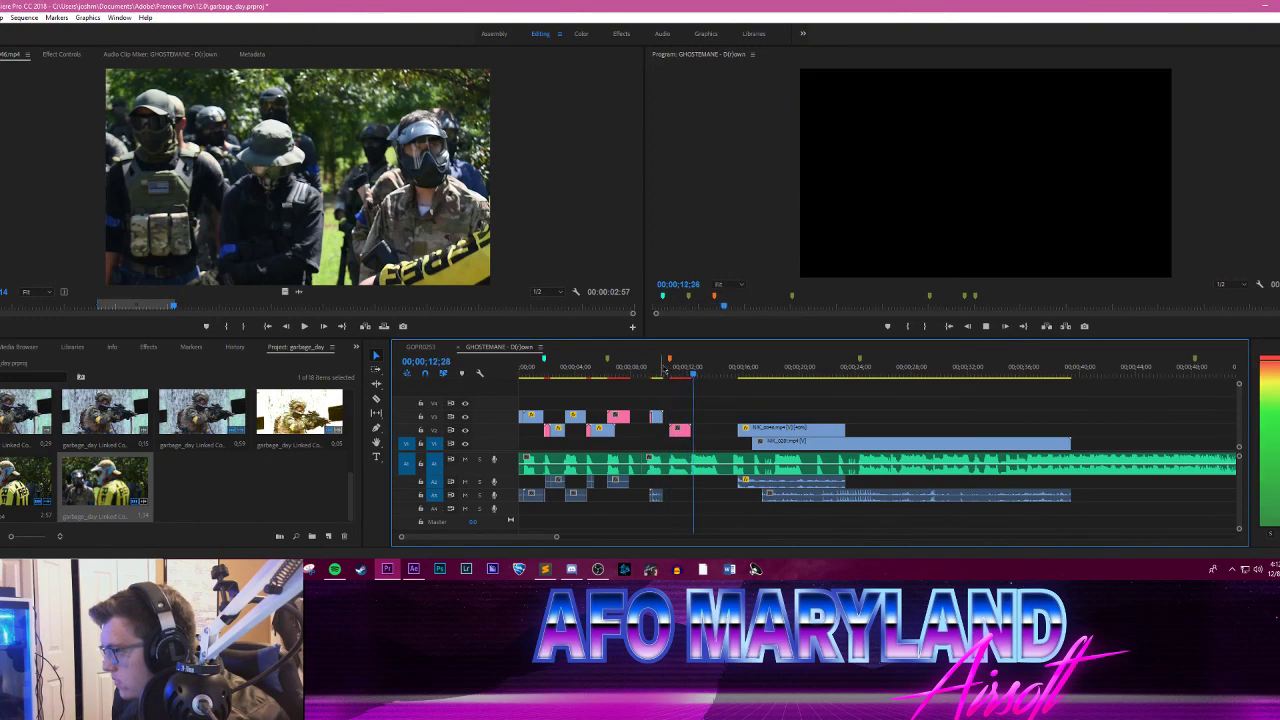
{"action": "left_click_drag", "start_coordinate": [690, 371], "coordinate": [633, 373]}
{"action": "key", "text": "space"}
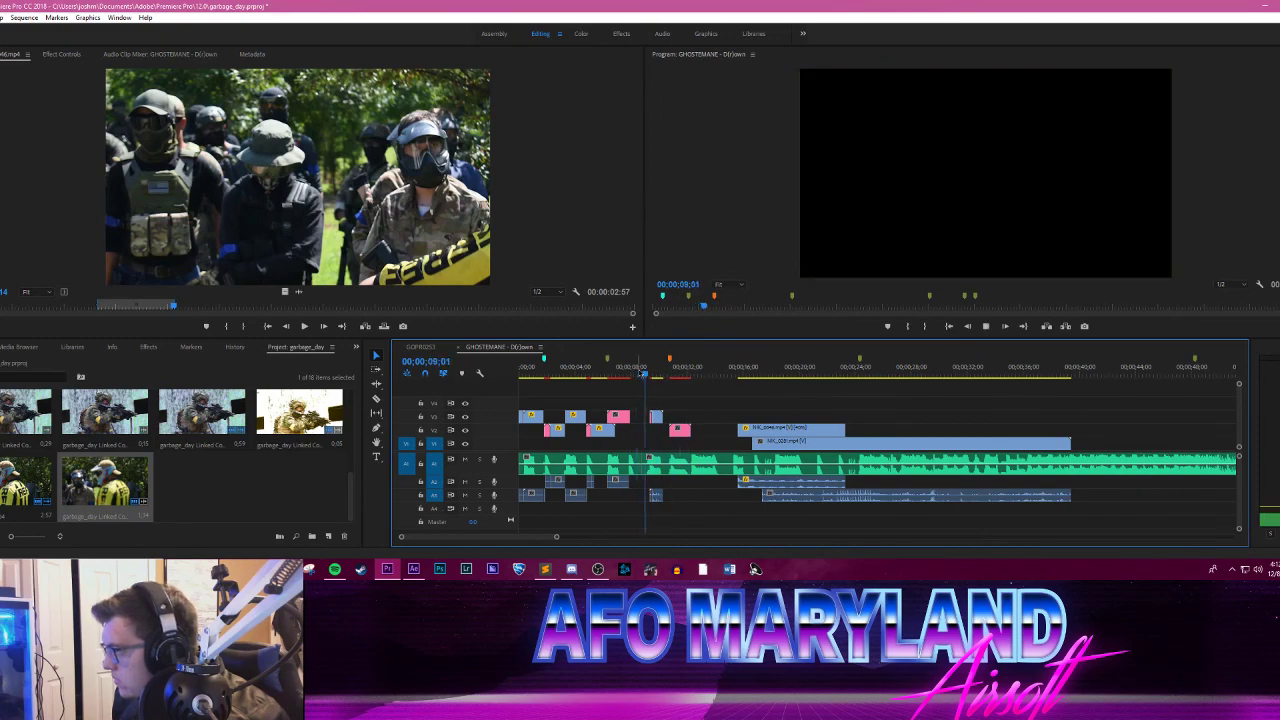
{"action": "key", "text": "space"}
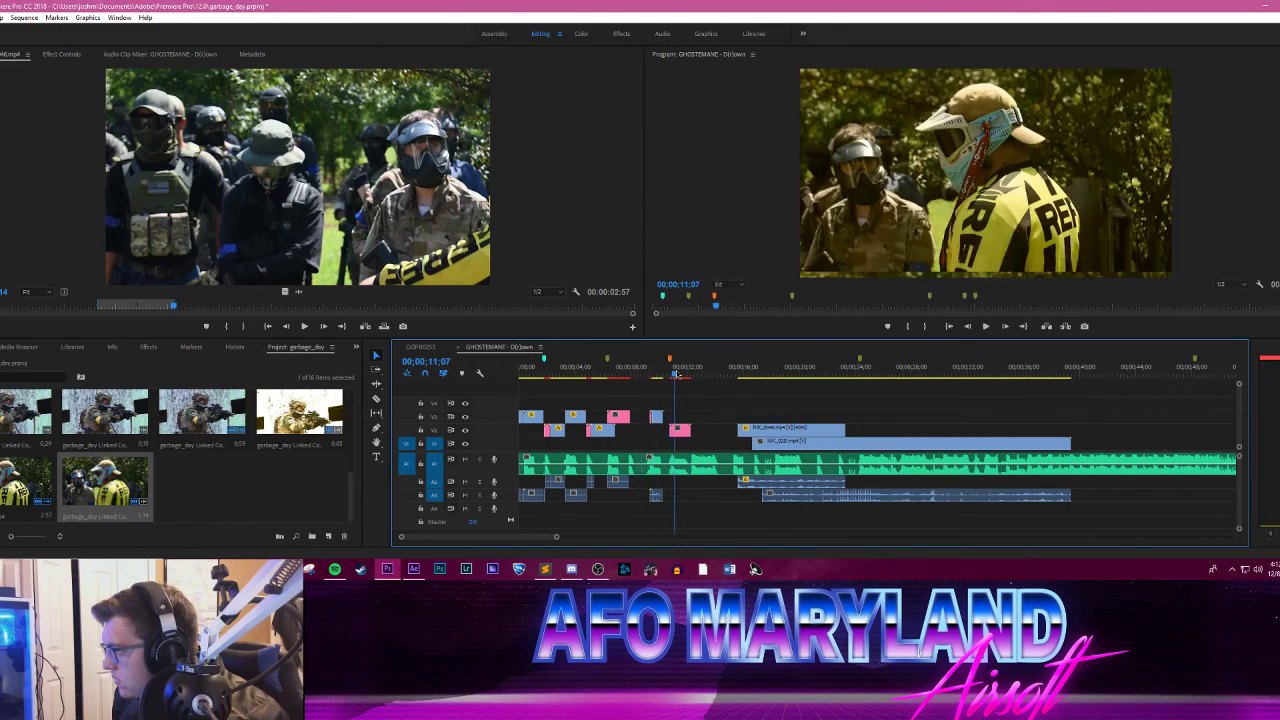
{"action": "left_click_drag", "start_coordinate": [677, 374], "coordinate": [679, 374]}
Step: Switch back to After Effects and send garbage_day Linked Comp 08 to the Adobe Media Encoder queue
{"action": "left_click", "coordinate": [414, 573]}
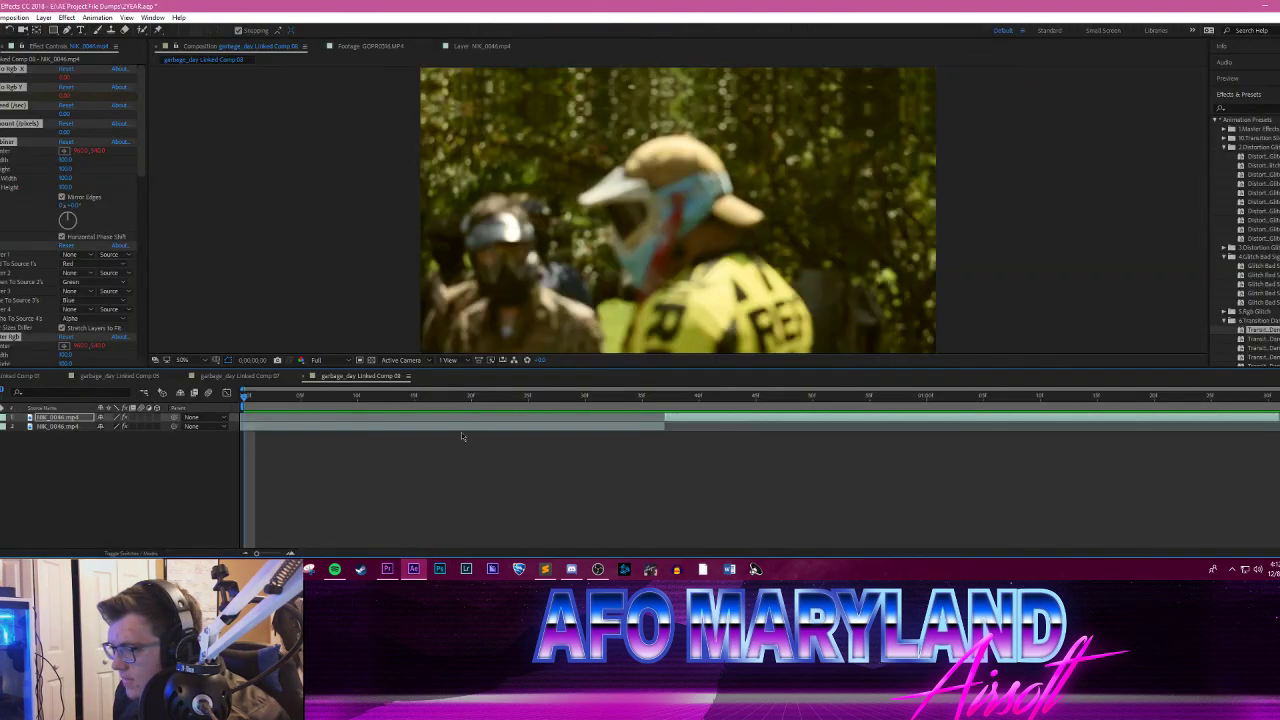
{"action": "left_click_drag", "start_coordinate": [549, 393], "coordinate": [1272, 406]}
{"action": "left_click", "coordinate": [1273, 417]}
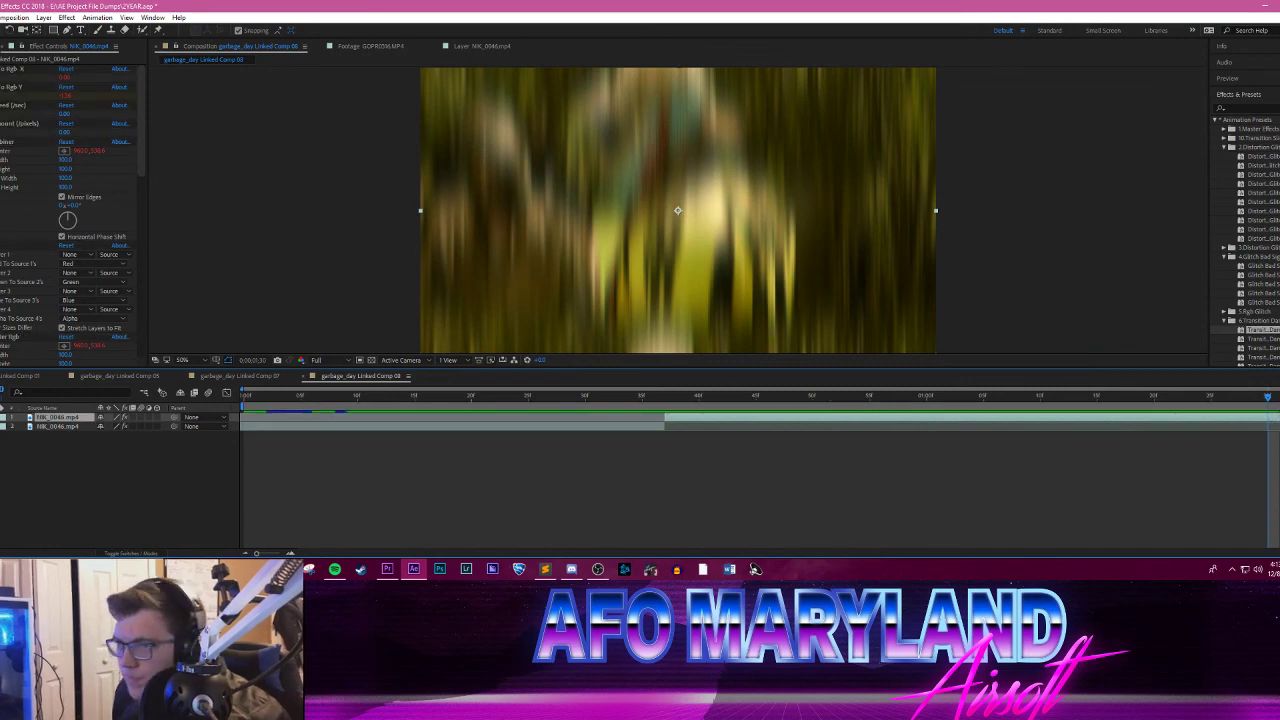
{"action": "left_click", "coordinate": [0, 17]}
{"action": "mouse_move", "coordinate": [66, 191]}
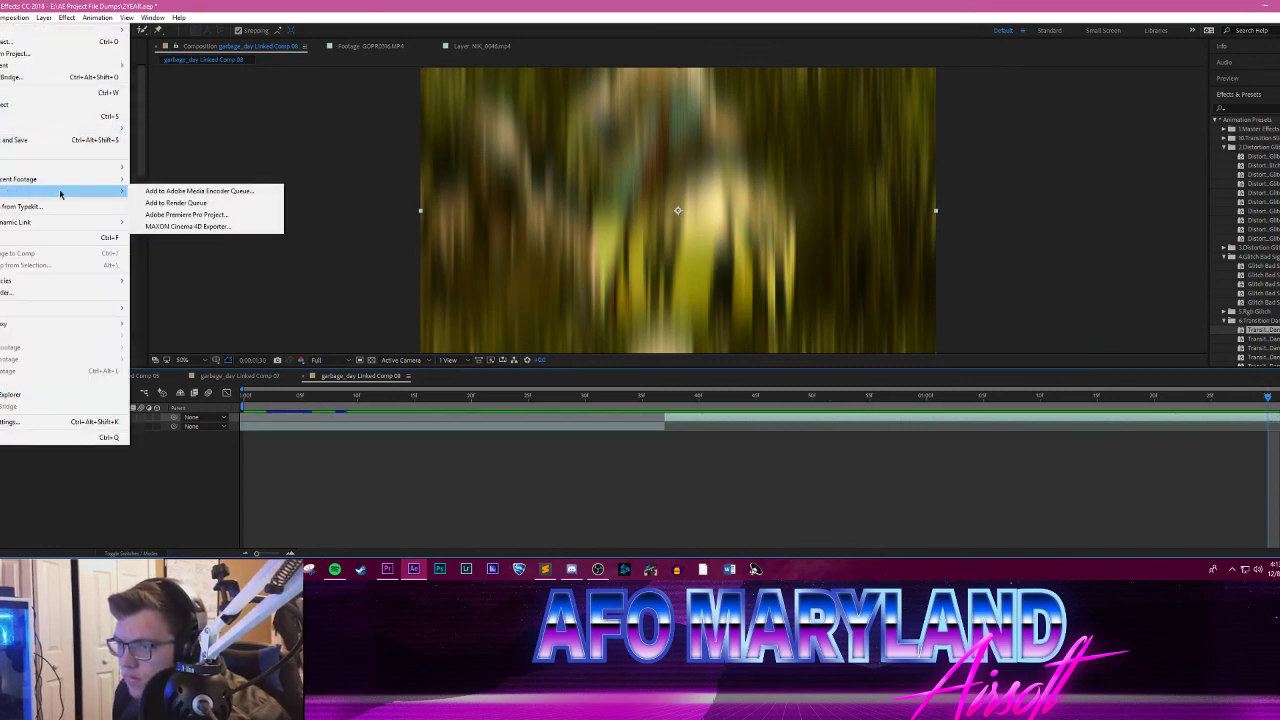
{"action": "left_click", "coordinate": [190, 191]}
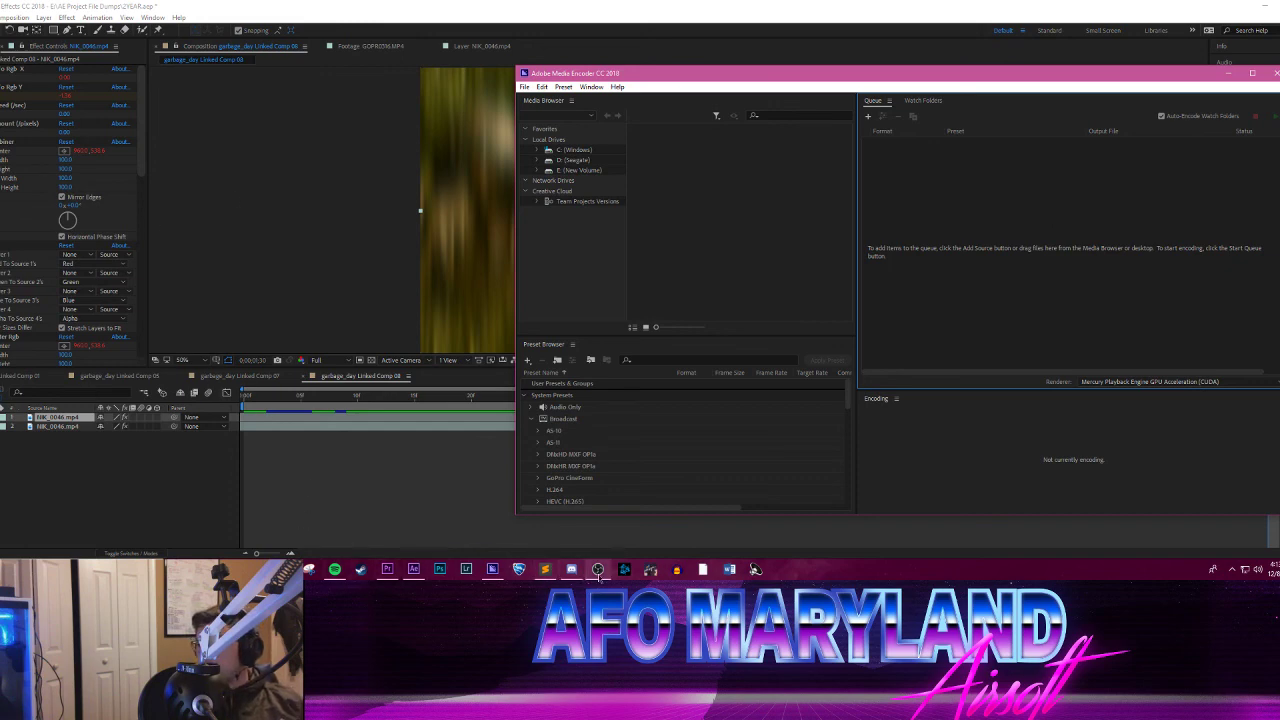
{"action": "mouse_move", "coordinate": [599, 577]}
{"action": "left_click", "coordinate": [598, 532]}
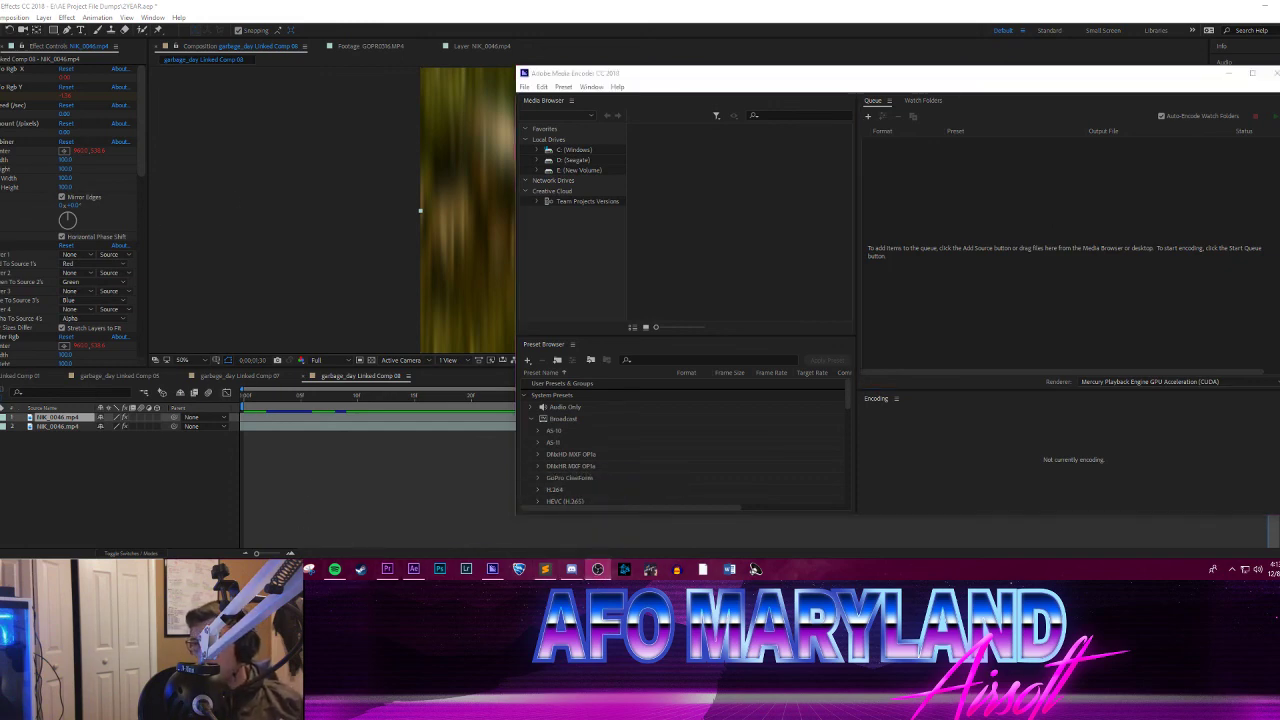